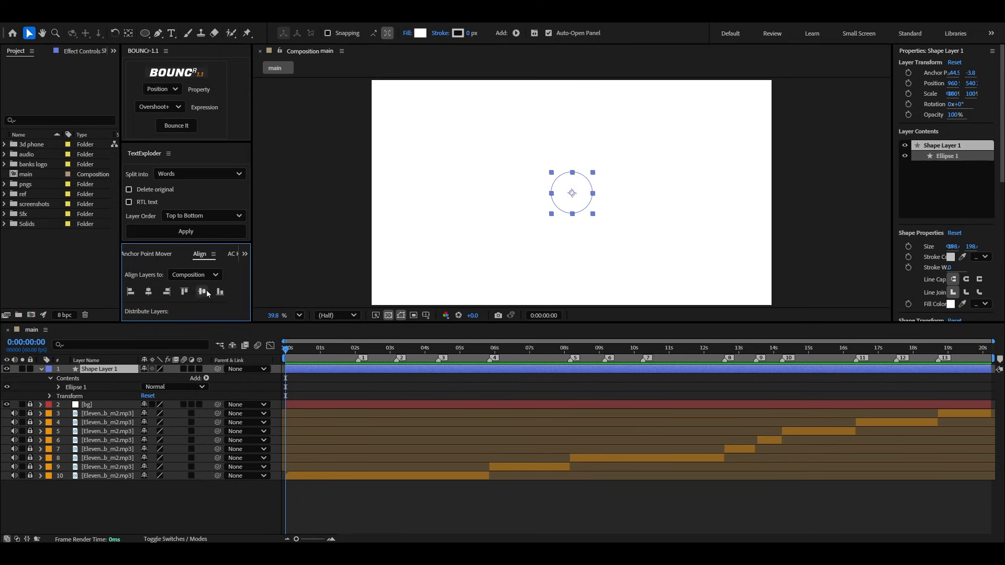
Step: Change the centred circle's fill colour to solid red (FF0000)
left_click_drag(406, 324, 406, 340)
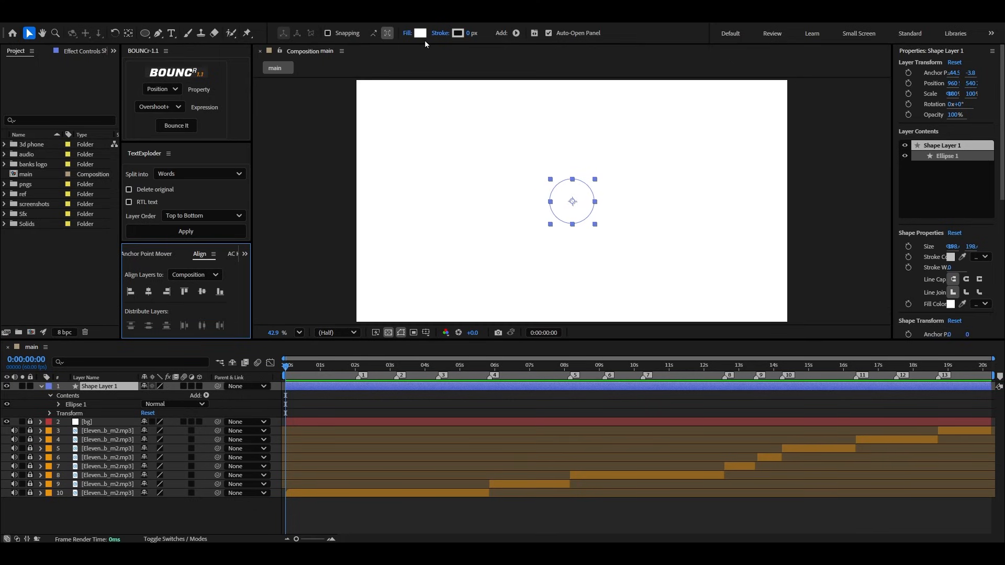
left_click(420, 35)
left_click_drag(527, 196, 523, 201)
left_click_drag(476, 253, 513, 215)
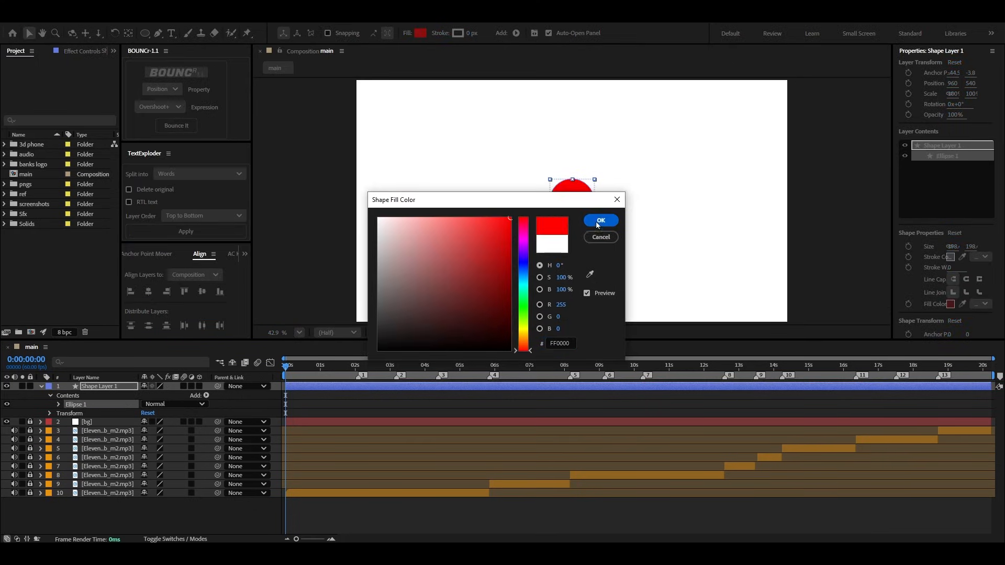
left_click(601, 220)
left_click(593, 209)
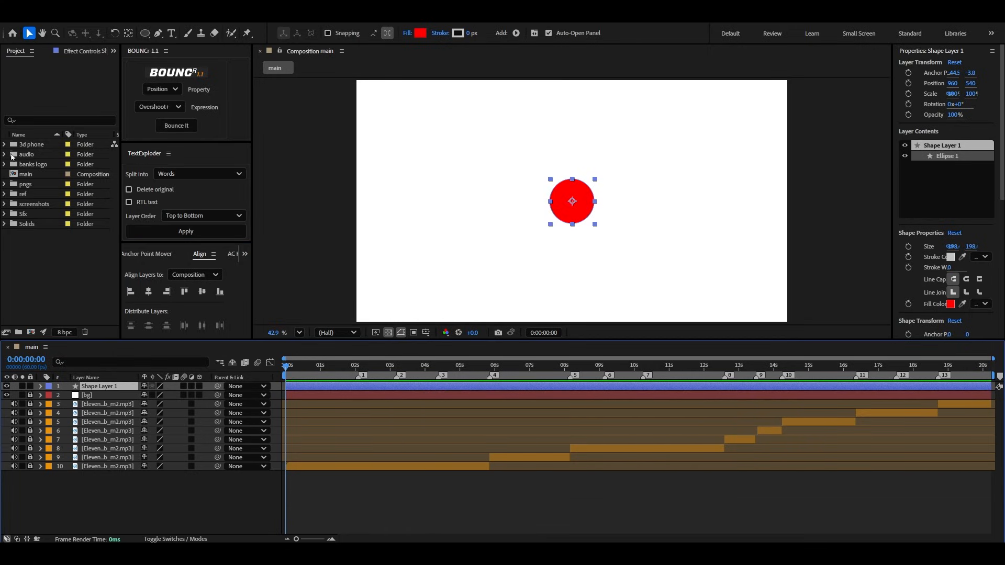
Step: Find the flag image in the pngs folder and add it to the composition above Shape Layer 1
left_click(5, 185)
left_click(34, 196)
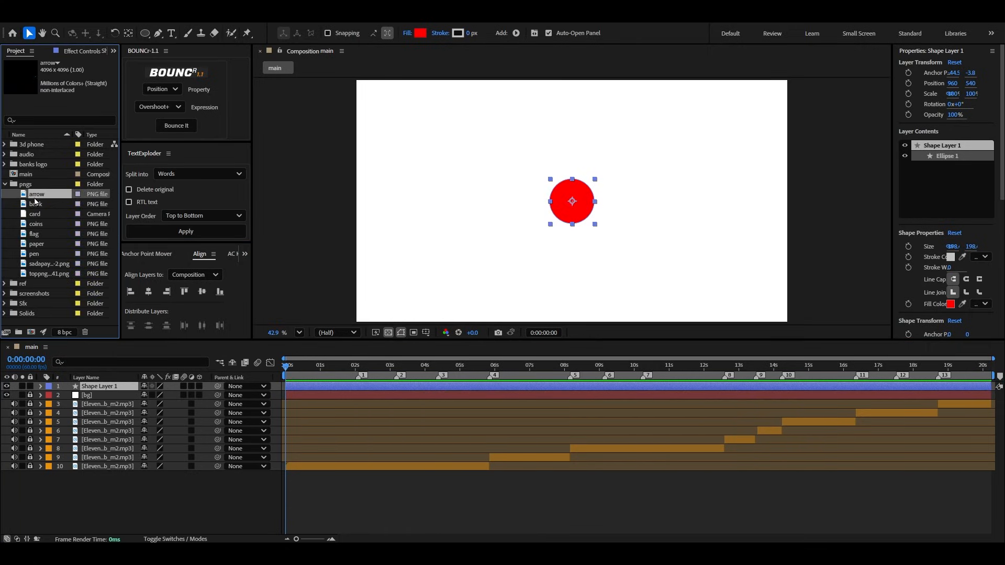
left_click(36, 205)
left_click(38, 224)
left_click(42, 242)
left_click(41, 235)
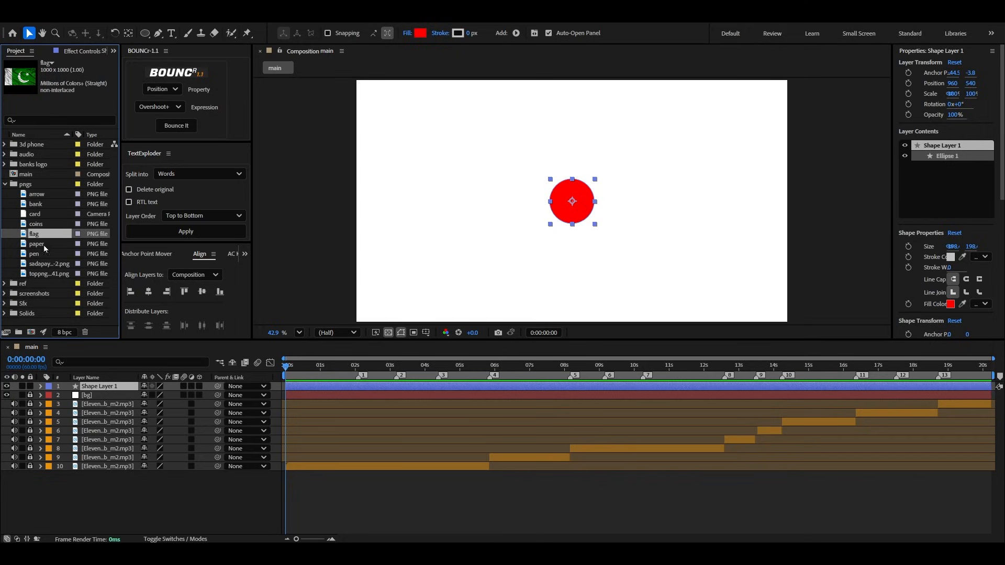
left_click_drag(48, 240, 101, 387)
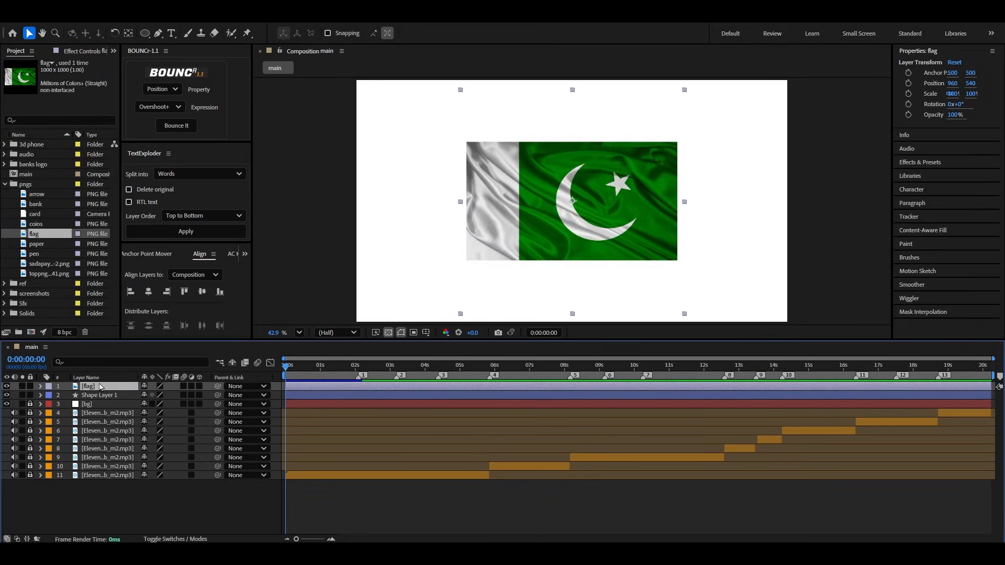
Step: Position the flag over the circle and set Shape Layer 1 as its track matte
left_click_drag(495, 218, 620, 194)
left_click_drag(680, 190, 567, 222)
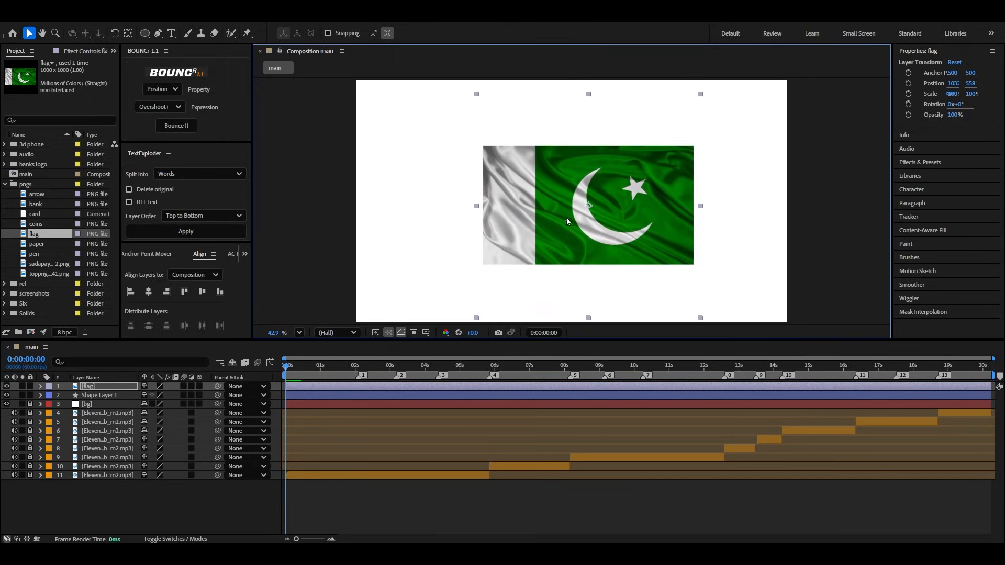
left_click(95, 389)
left_click(183, 538)
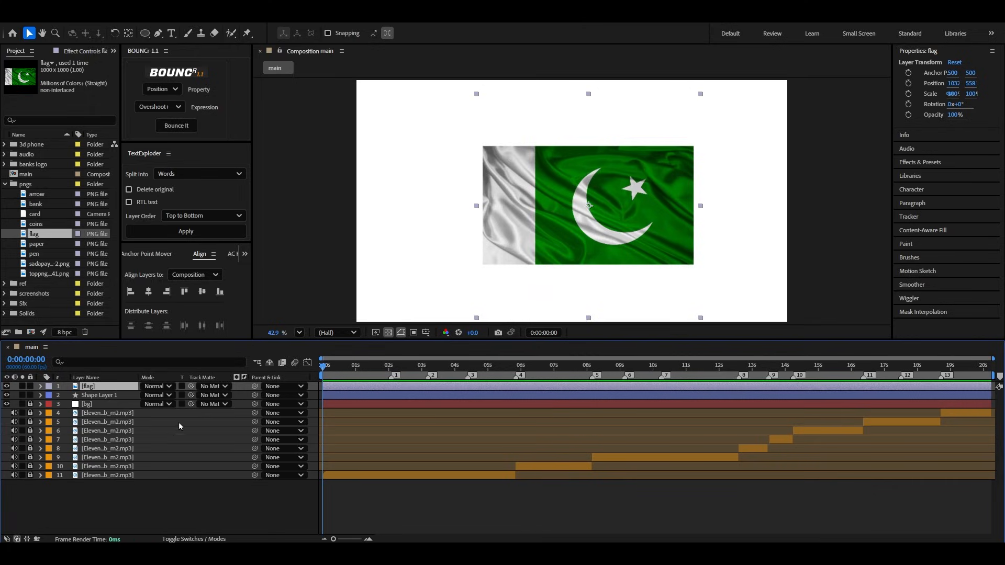
left_click_drag(191, 387, 150, 396)
Step: Scale the flag down to about 37.1% and shift it to about 920, 540 so its emblem fits the circular matte
key("s")
left_click_drag(602, 238, 577, 231)
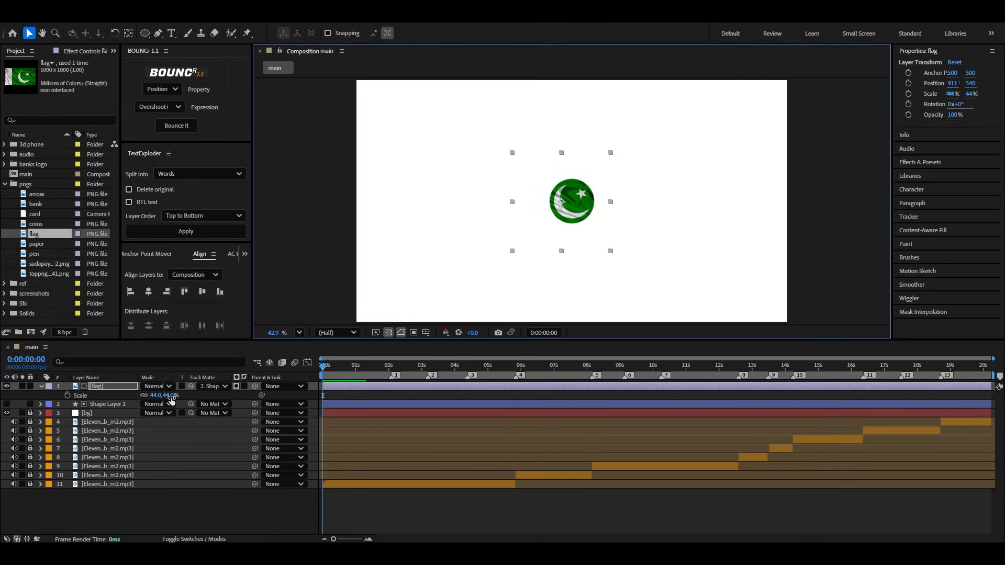
left_click_drag(167, 396, 141, 405)
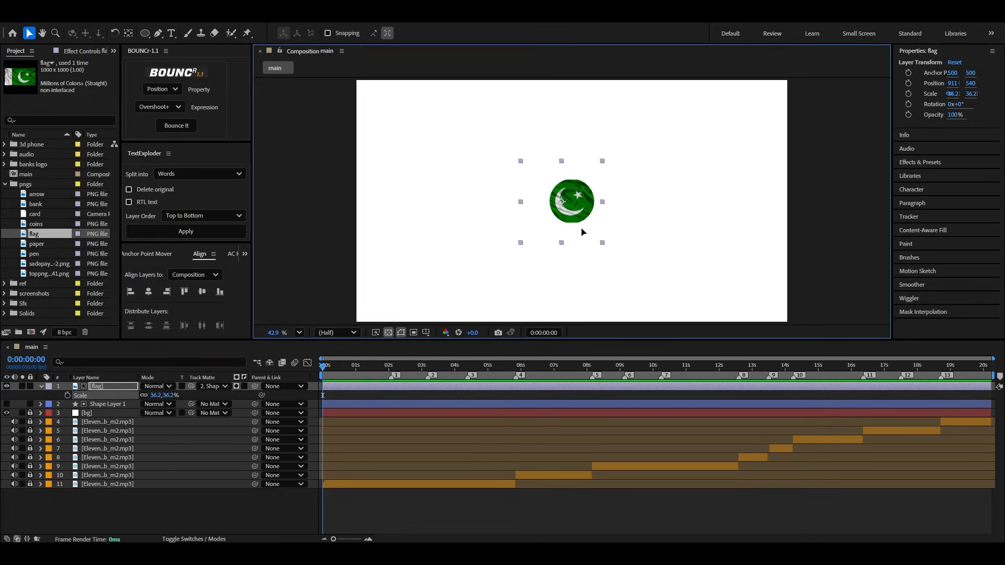
left_click_drag(581, 231, 585, 232)
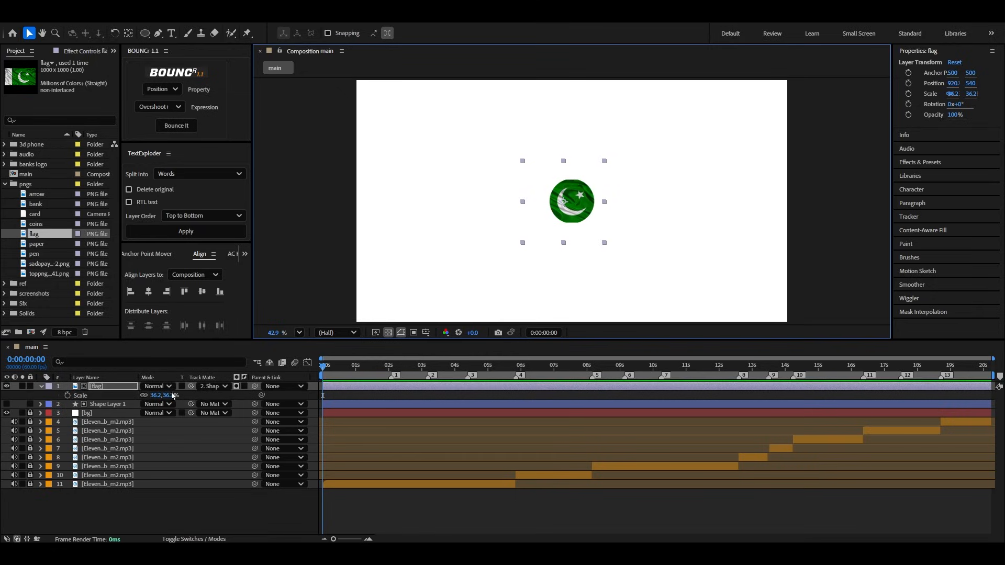
left_click_drag(157, 396, 130, 399)
Step: Set the flag layer's opacity to 67% and collapse its properties
left_click(109, 389)
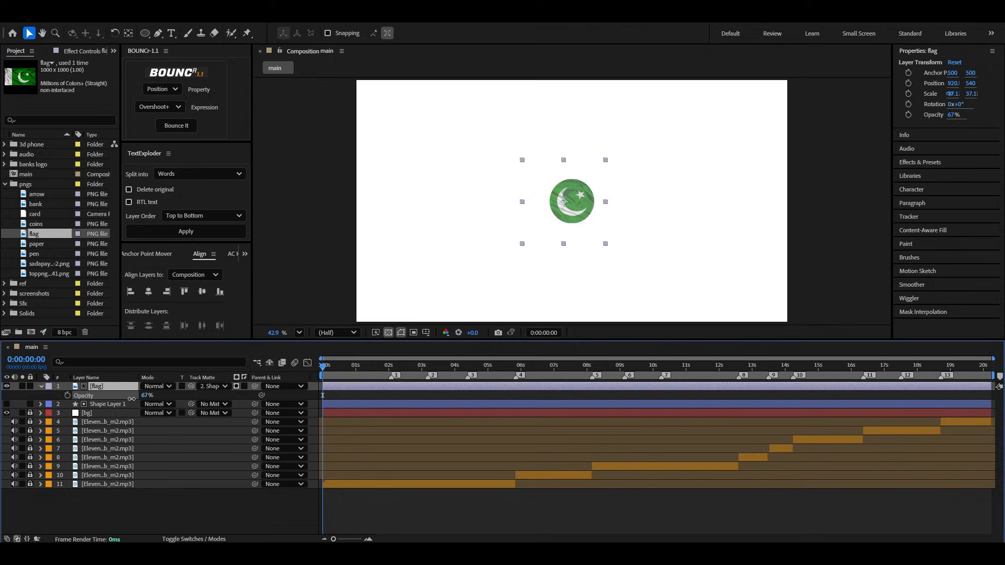
left_click(41, 386)
left_click(116, 493)
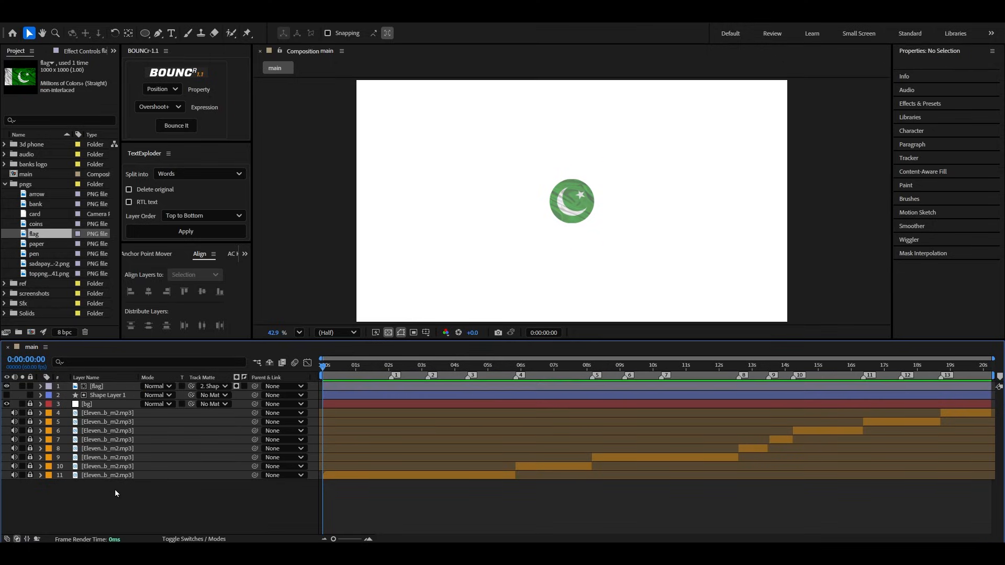
Step: Draw a new circle about 384 px in diameter around the flag and remove its fill
left_click(145, 34)
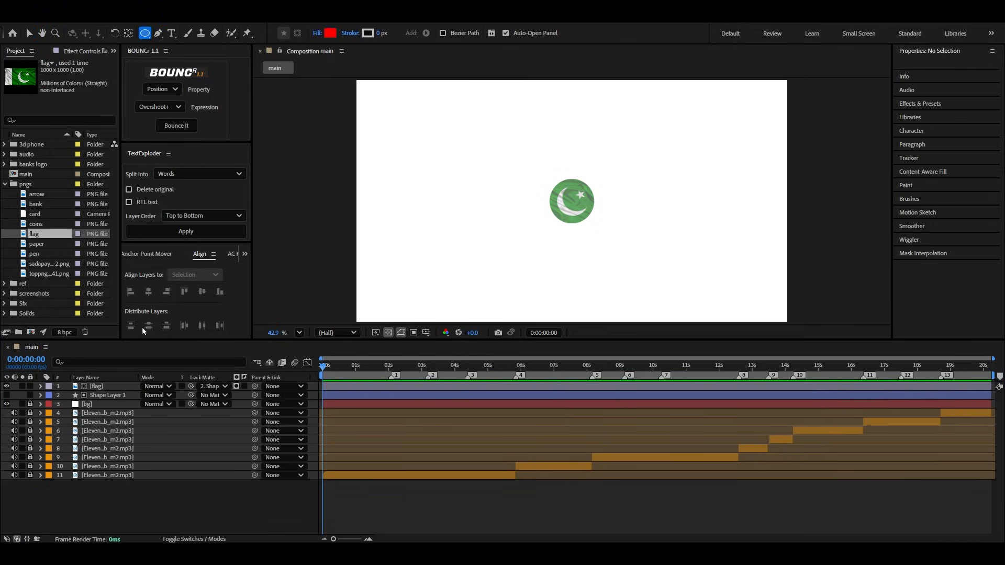
left_click(138, 496)
left_click_drag(540, 165, 626, 251)
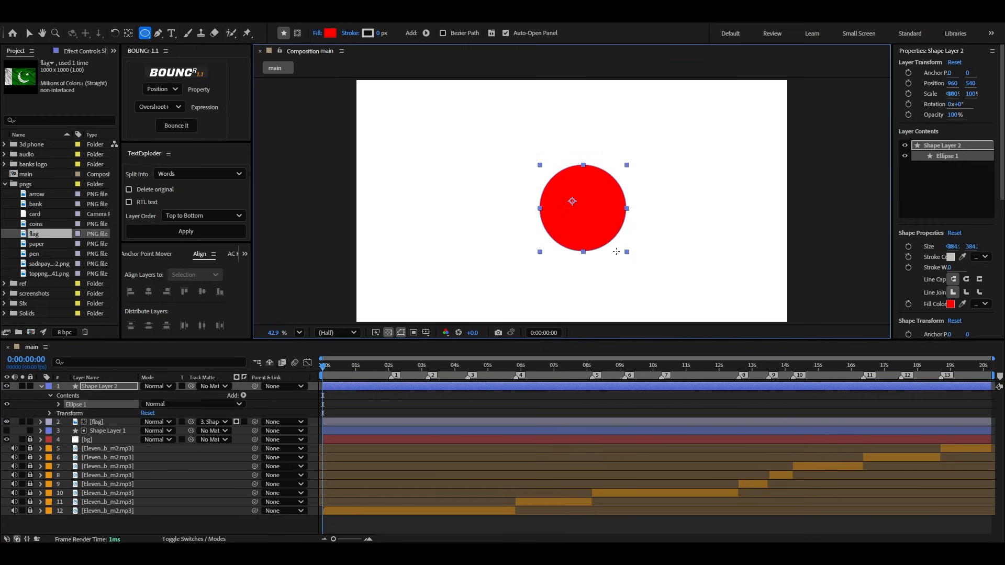
key("v")
left_click(407, 34)
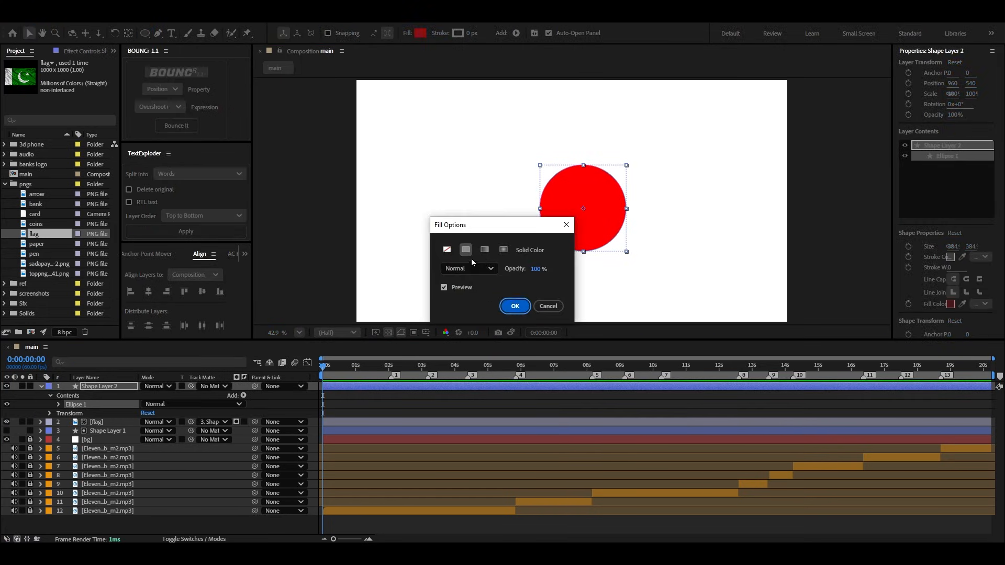
left_click(455, 249)
left_click(514, 306)
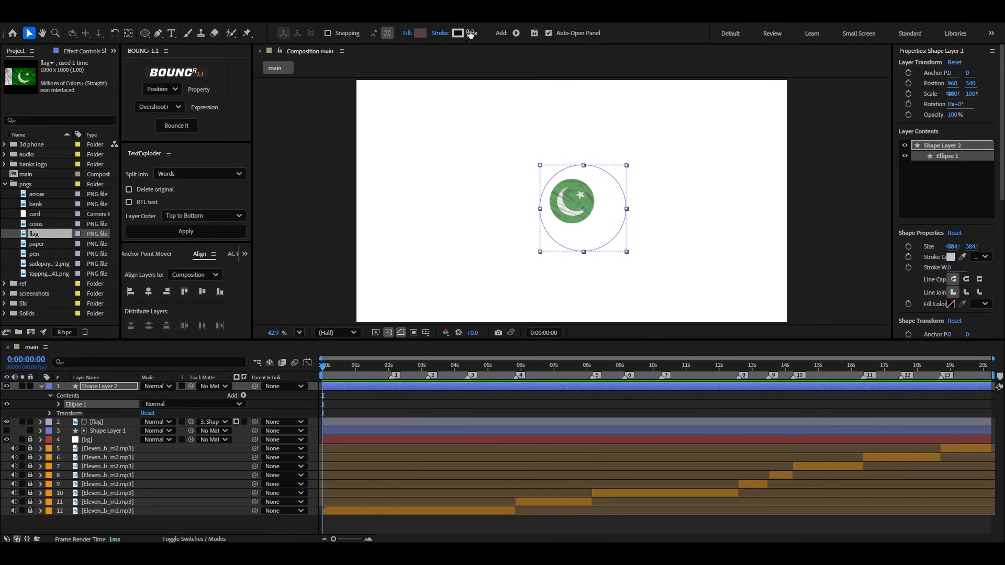
Step: Give the new circle outline a 1 px black stroke
left_click(148, 528)
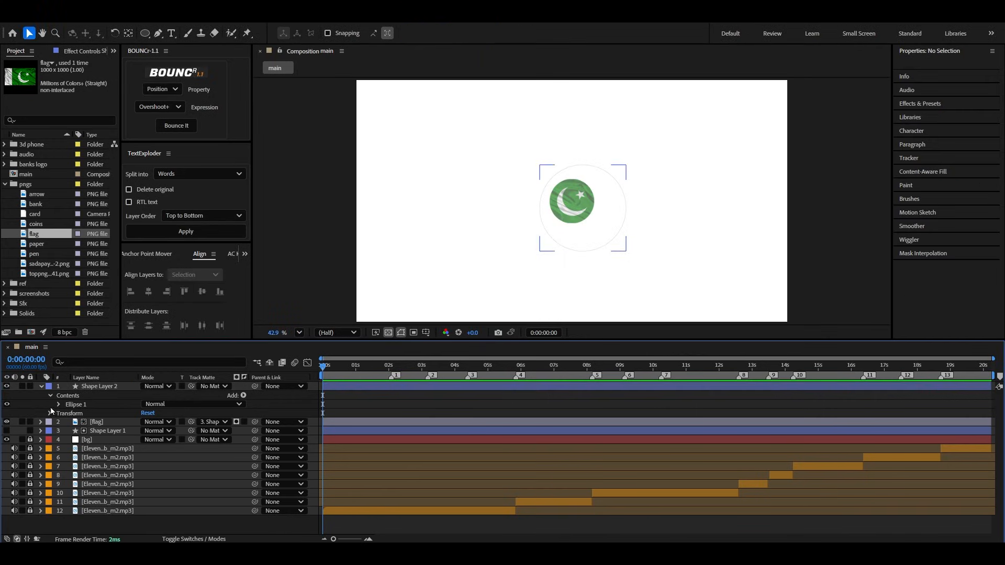
left_click(41, 386)
left_click(99, 386)
left_click(459, 35)
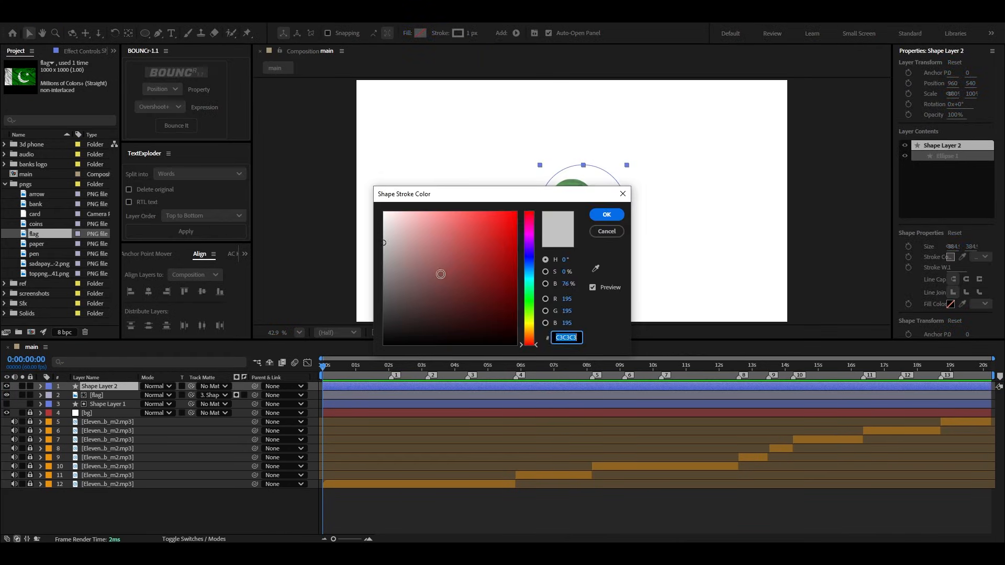
left_click_drag(439, 273, 292, 390)
left_click(605, 215)
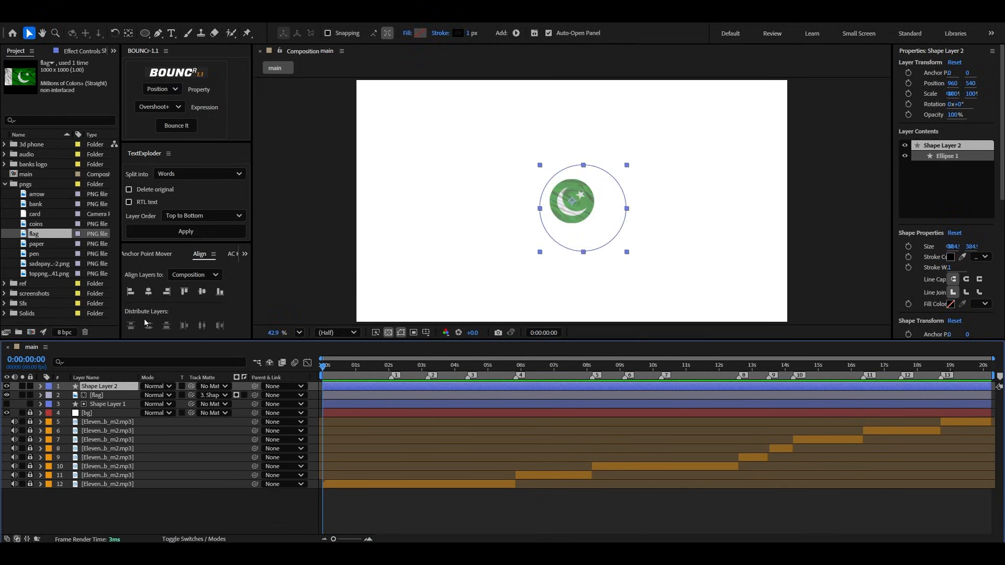
Step: Centre the ring's anchor point on its shape and align the ring to the composition's centre horizontally and vertically
left_click(142, 255)
left_click(145, 294)
left_click(214, 255)
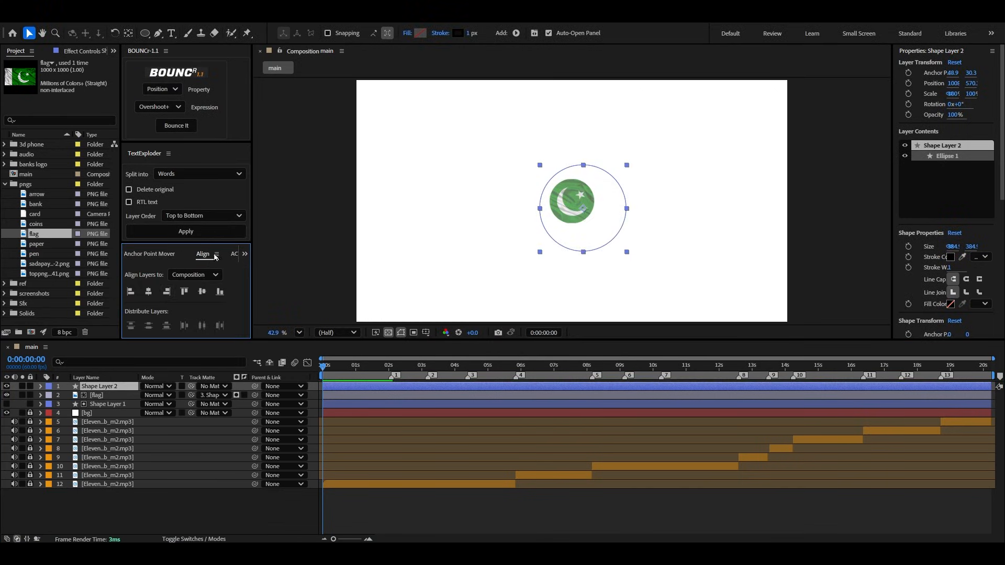
left_click(148, 292)
left_click(202, 293)
left_click(129, 499)
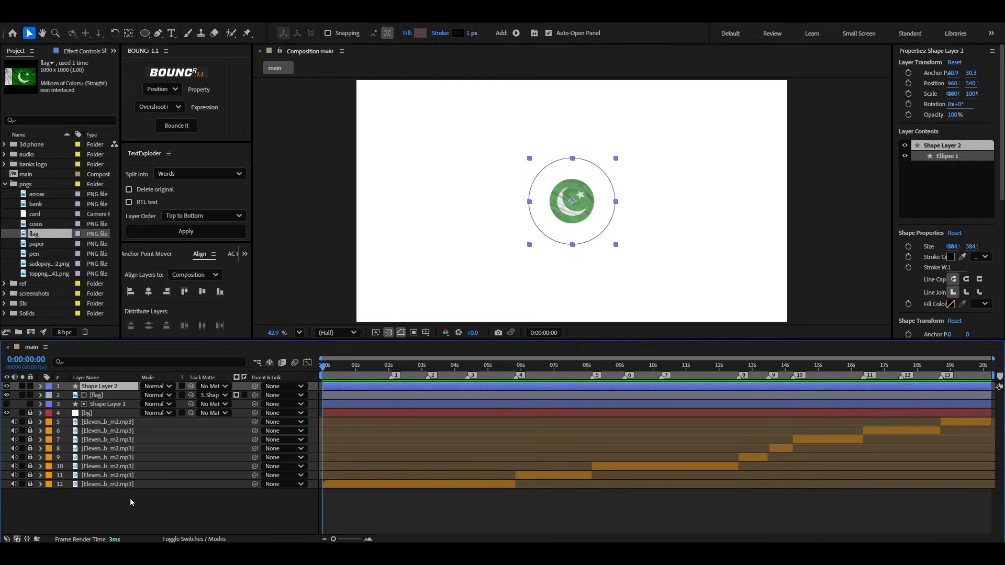
Step: Rename the ring's shape layer as 1
left_click(103, 389)
right_click(103, 389)
left_click(126, 382)
type("1")
key("Return")
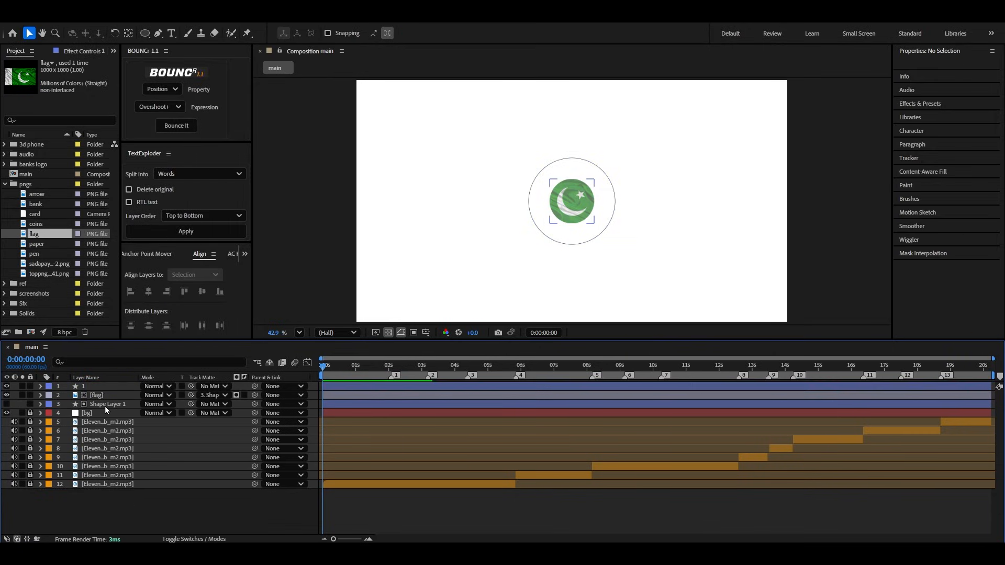
Step: Duplicate ring layer 1 and scale the copy to 164%
left_click(98, 388)
key("ctrl+d")
key("s")
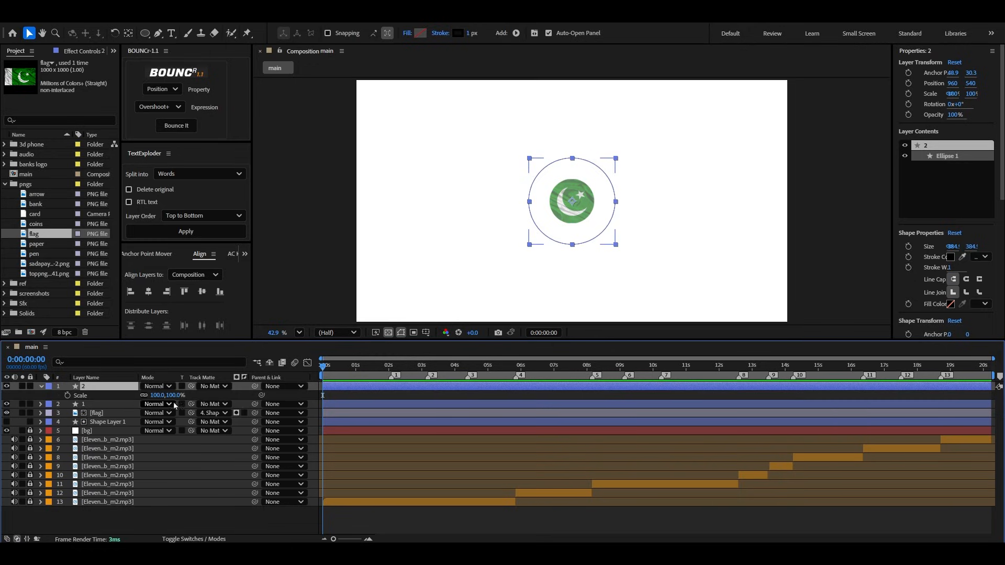
left_click_drag(178, 395, 204, 392)
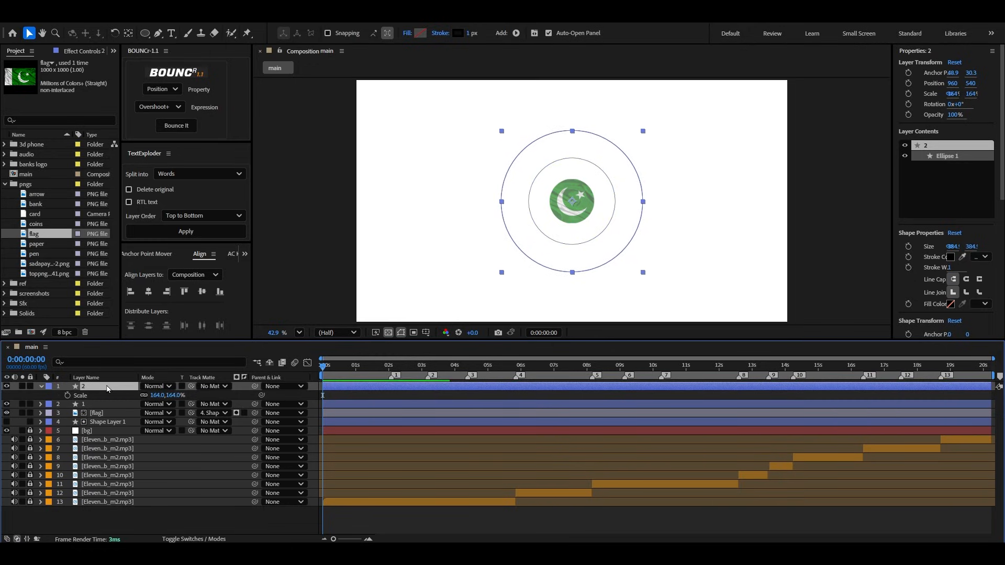
Step: Duplicate ring layer 2 and enlarge the copy to form a third, outer ring
key("ctrl+d")
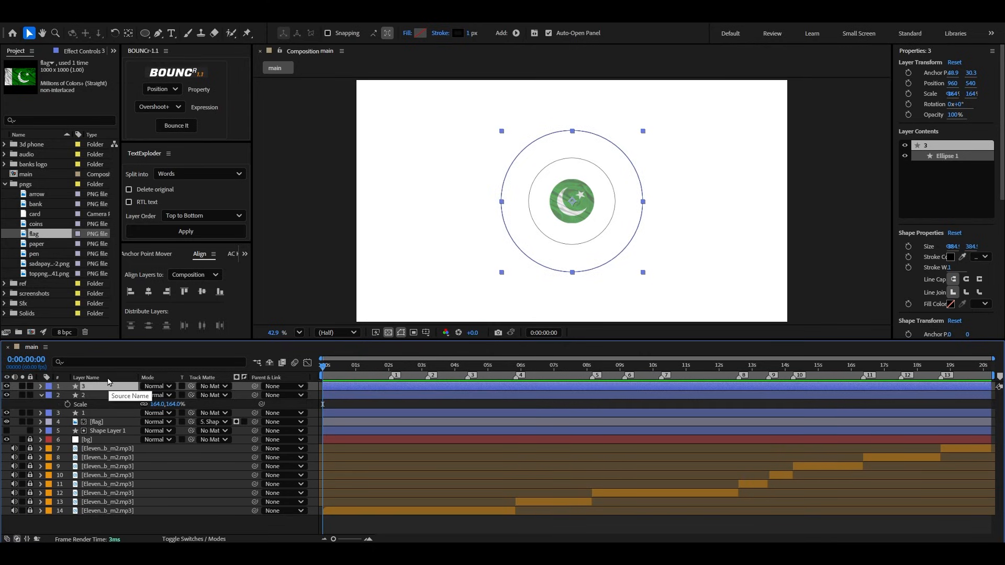
key("s")
left_click_drag(173, 396, 224, 412)
Step: Even out the ring spacing by slightly enlarging layer 1 and scaling layer 3 to 241.6% and layer 2 to 180.8%
left_click(88, 423)
key("s")
left_click_drag(178, 431, 233, 423)
left_click_drag(171, 396, 159, 405)
left_click_drag(175, 414, 181, 412)
left_click(41, 422)
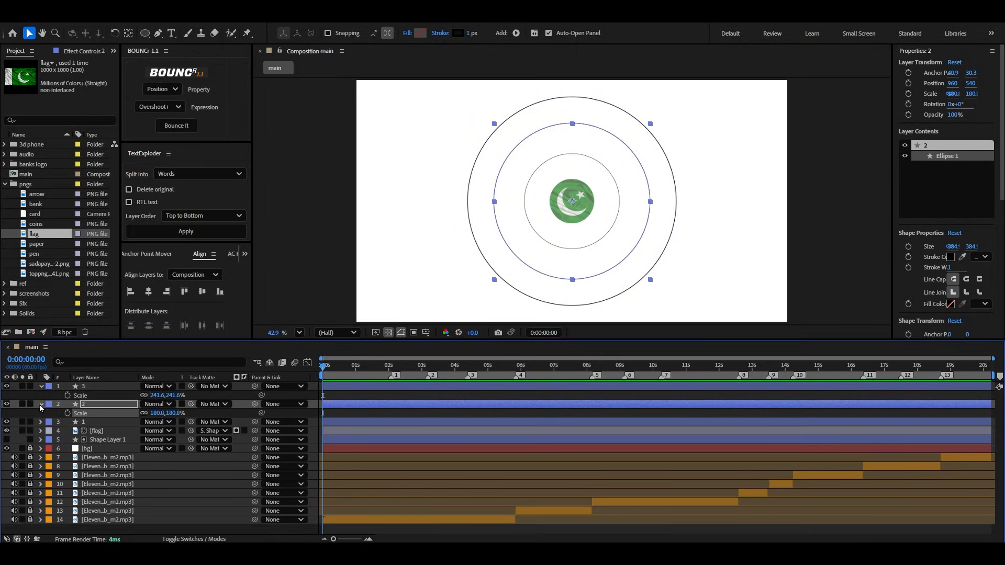
left_click(41, 404)
left_click(41, 387)
left_click(124, 479)
Step: Change the outermost ring's stroke colour to light grey
left_click(102, 387)
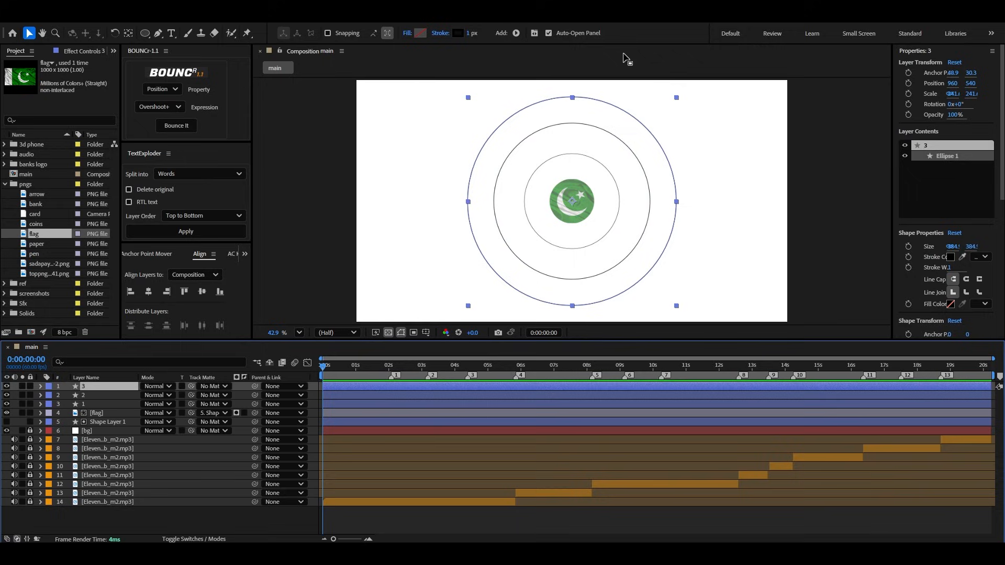
left_click(457, 32)
mouse_move(396, 283)
left_mouse_down()
mouse_move(355, 260)
mouse_move(350, 243)
left_mouse_up()
left_click(606, 215)
left_click(222, 511)
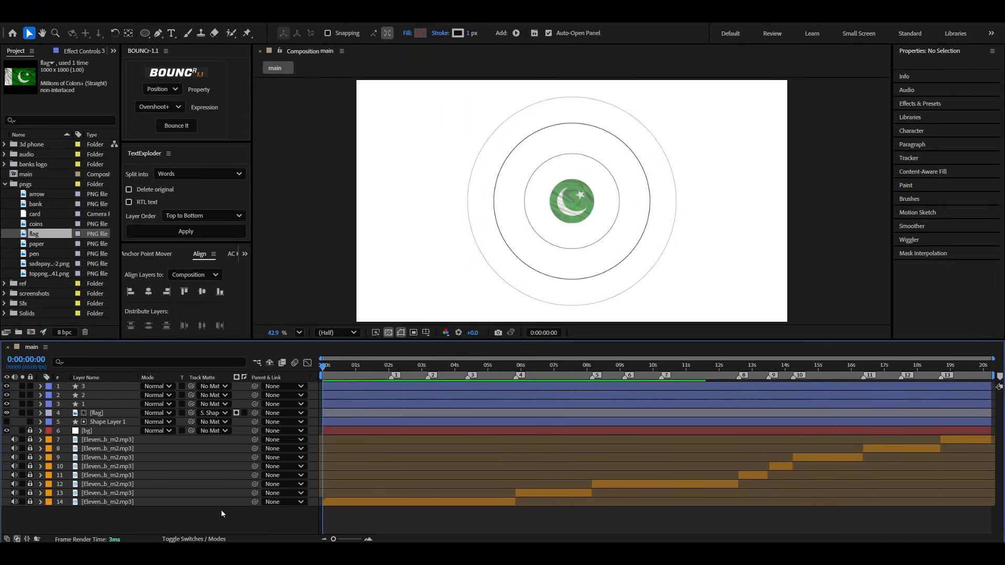
Step: Change the middle ring's stroke colour to medium grey (828282)
left_click(98, 396)
left_click(454, 32)
left_click_drag(390, 282, 366, 277)
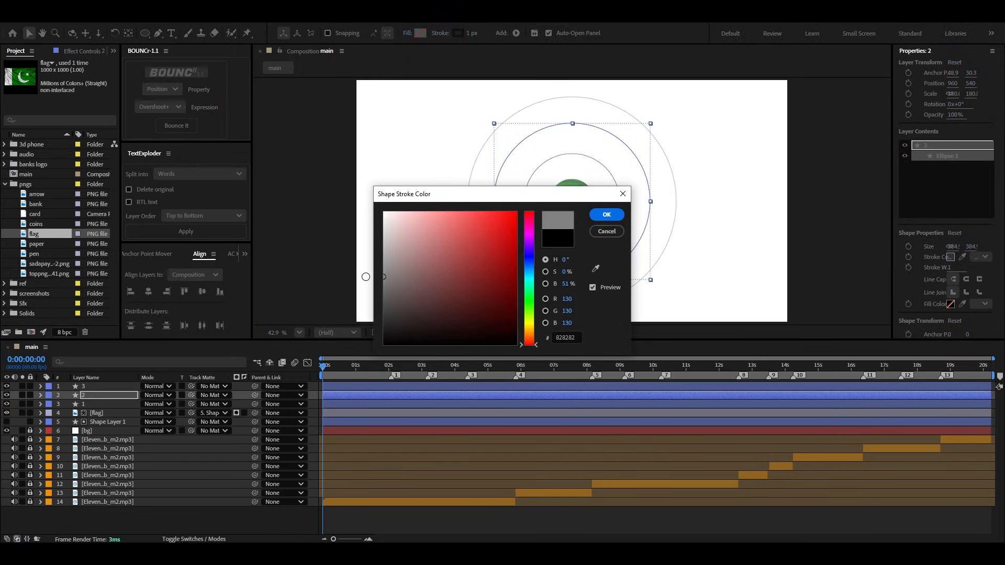
left_click(606, 214)
left_click(190, 509)
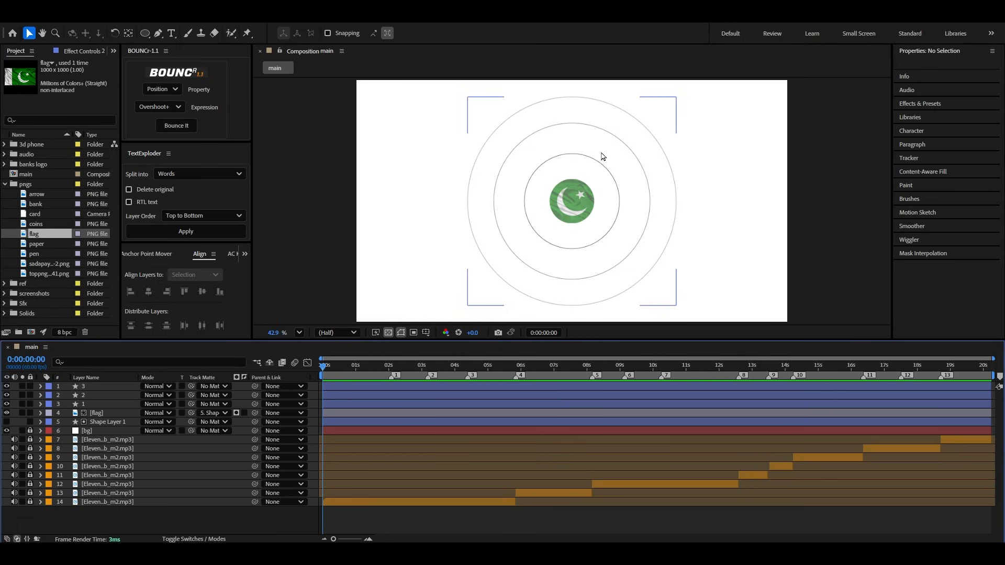
Step: Draw a small unfilled circle about 83 px in diameter across the right edge of the innermost ring
left_click(145, 34)
left_click(185, 508)
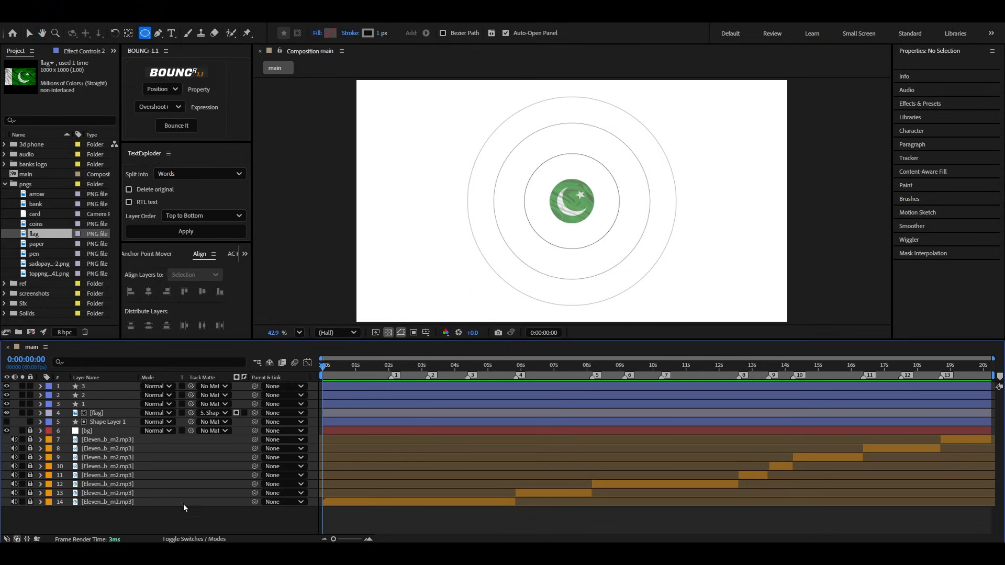
scroll(673, 214, "up", 3)
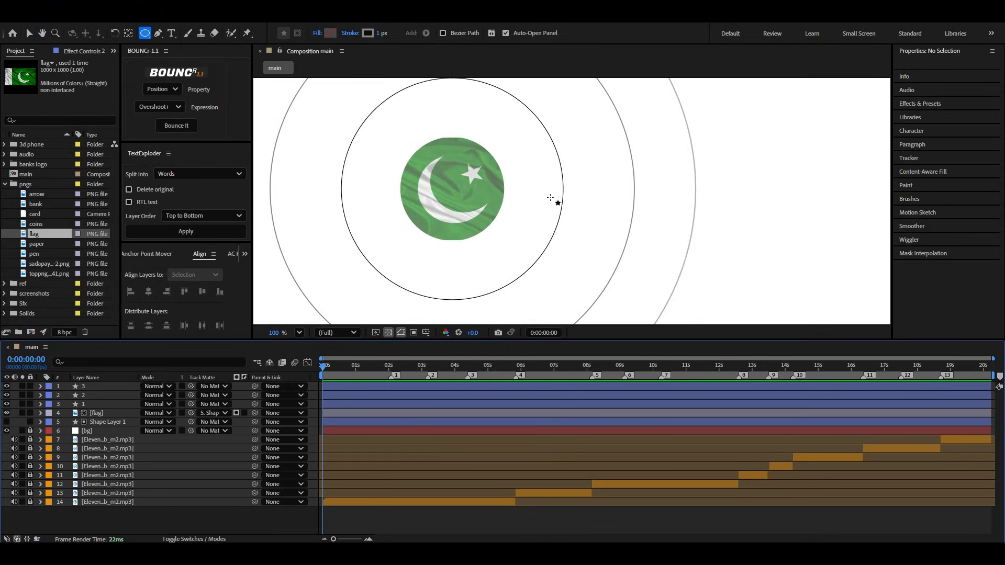
left_click_drag(547, 179, 586, 220)
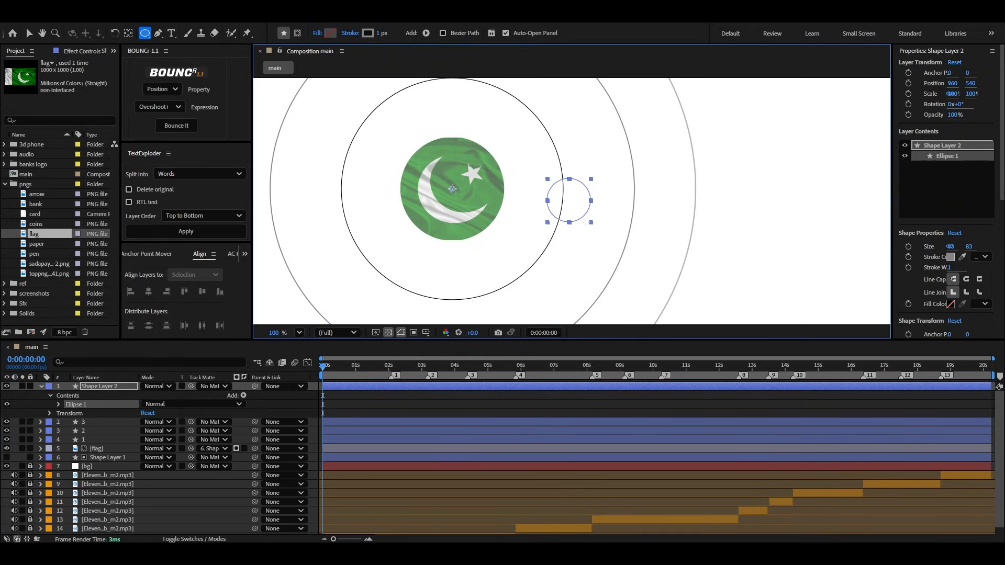
left_click(30, 34)
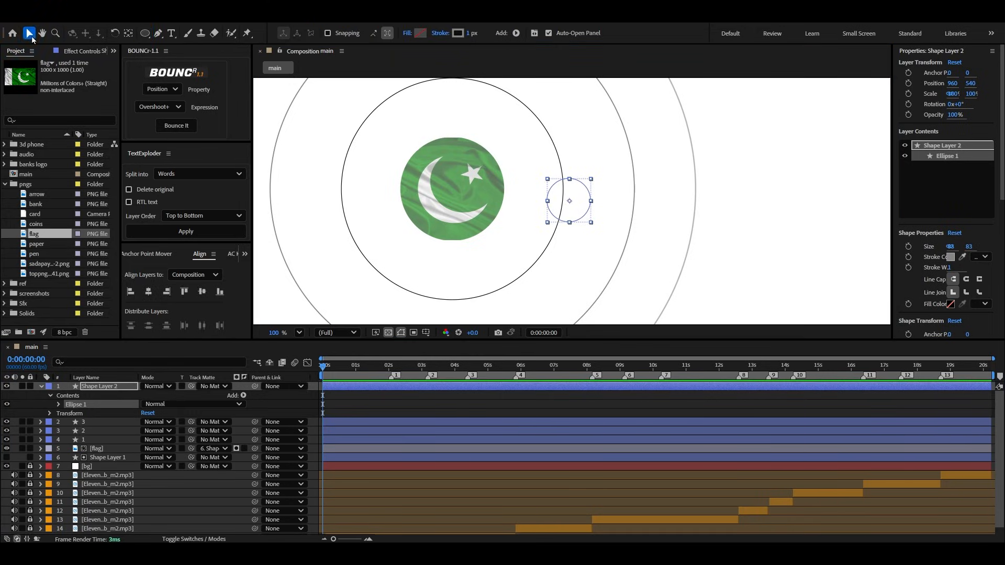
Step: Centre the small circle's anchor point, remove its stroke (0 px) and give it a solid red fill (FF0000)
left_click(152, 254)
left_click(148, 290)
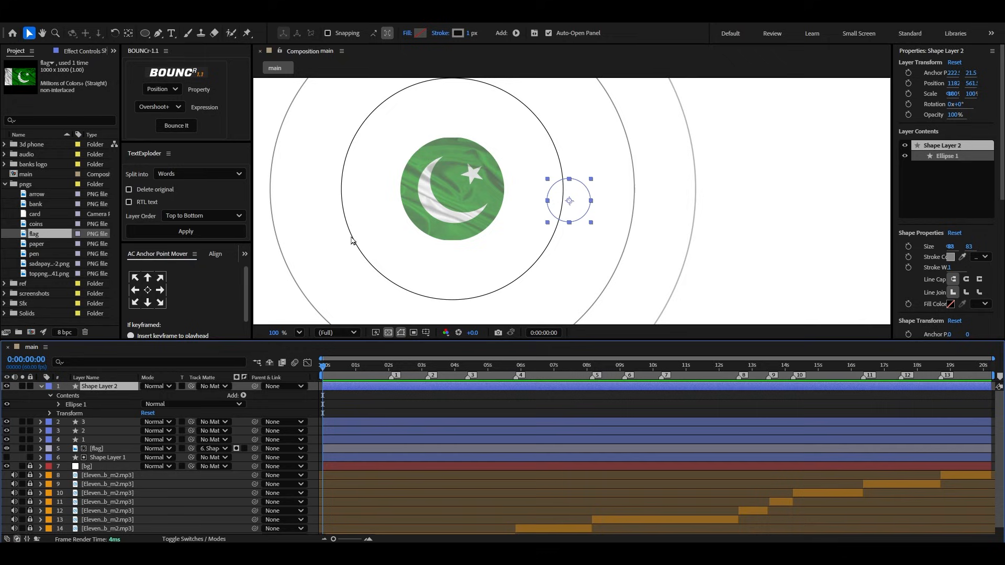
left_click_drag(468, 33, 462, 33)
left_click(421, 33)
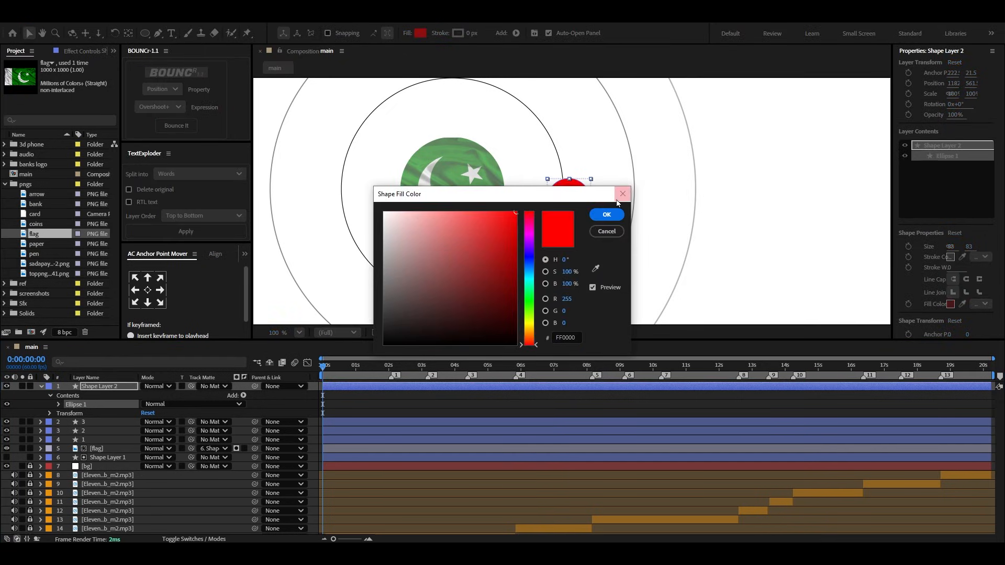
left_click(608, 216)
left_click(98, 389)
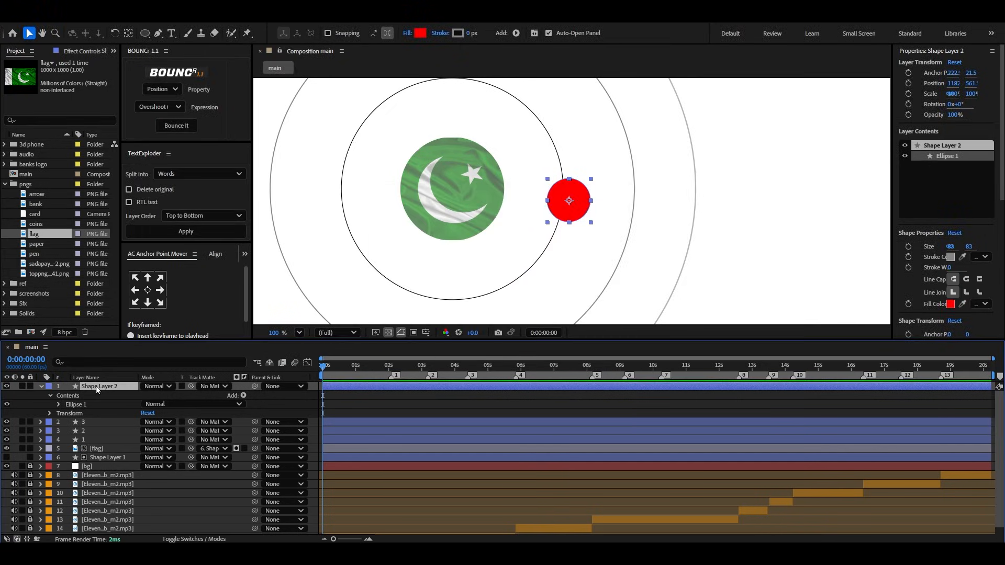
left_click(41, 387)
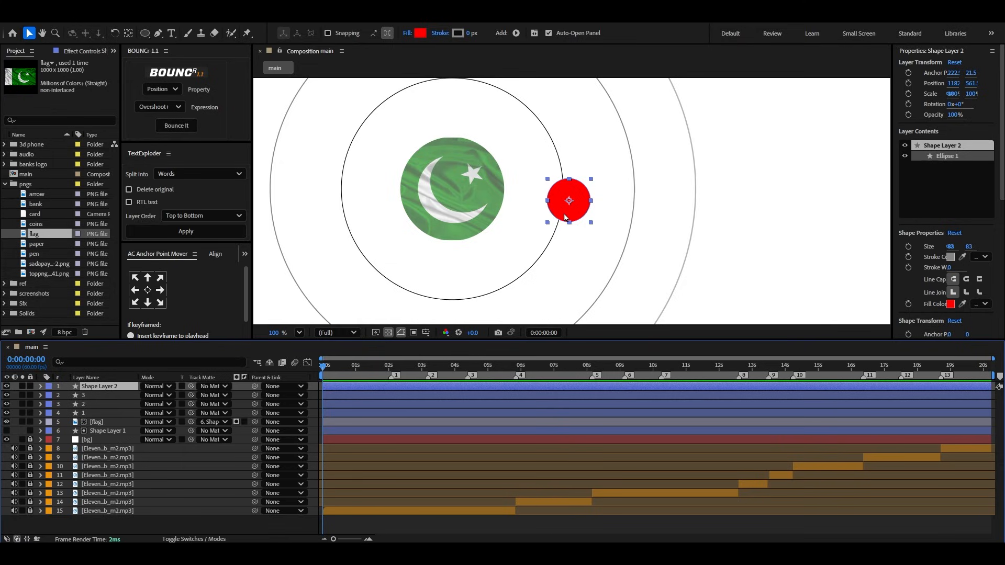
Step: Position the red circle on the right of the innermost ring and place a duplicate on that ring's left side
scroll(568, 212, "up", 3)
left_click_drag(580, 206, 472, 167)
scroll(672, 207, "down", 2)
key("ctrl+d")
scroll(377, 196, "up", 4)
scroll(419, 202, "down", 5)
Step: Duplicate the red circle twice for the middle ring, one copy at its top and one at its bottom
key("ctrl+d")
scroll(489, 190, "down", 6)
scroll(522, 122, "up", 4)
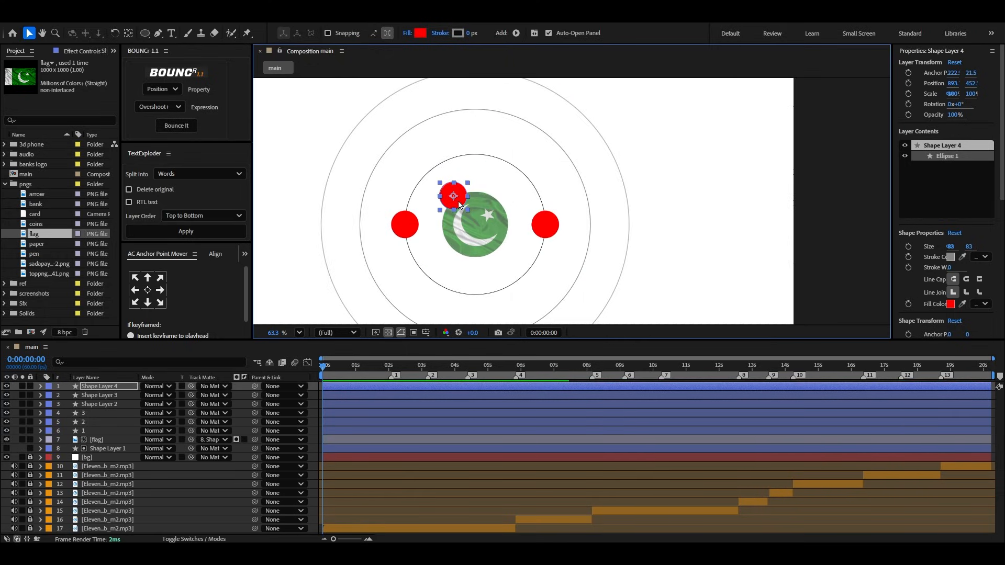
left_click_drag(458, 201, 491, 287)
scroll(492, 131, "up", 3)
scroll(475, 128, "down", 5)
key("ctrl+d")
Step: Place three red circle copies on the outermost ring: one on the right, one upper left and one lower left
key("ctrl+d")
left_click_drag(478, 253, 425, 157)
key("ctrl+d")
key("ctrl+d")
left_click_drag(425, 156, 423, 287)
Step: Set the label colour of all seven small circle layers, Shape Layer 2 to Shape Layer 8, to Orange
left_click(99, 440)
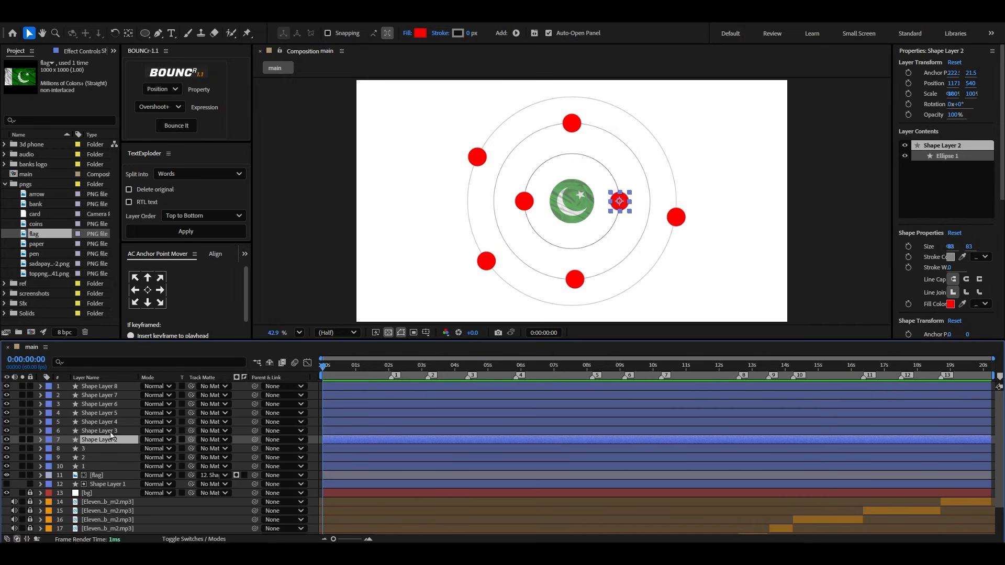
left_click(108, 388, "shift")
left_click(50, 396)
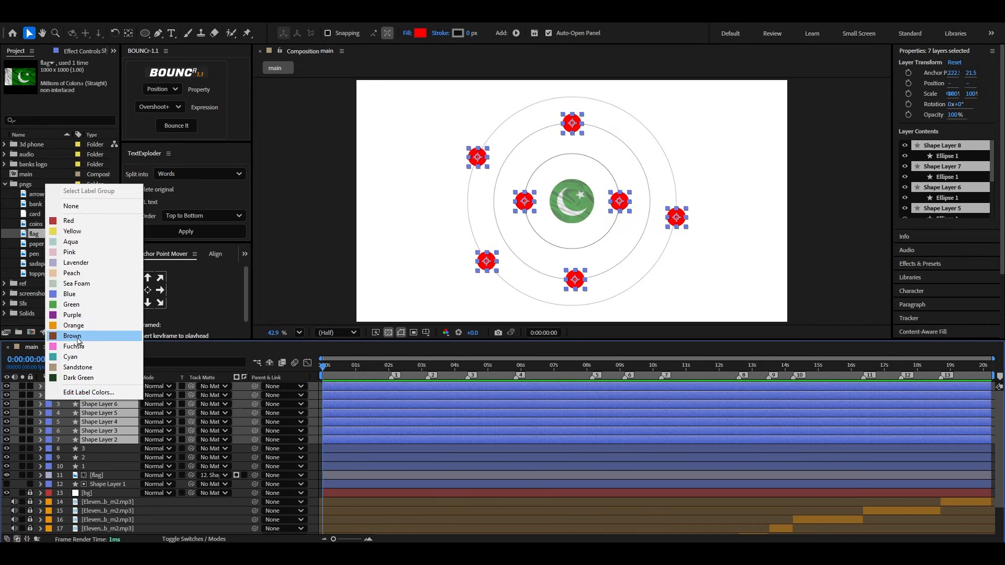
left_click(73, 325)
Step: Add all eight images from the banks logo folder above the circle layers and scale them to 8%
left_click(109, 466)
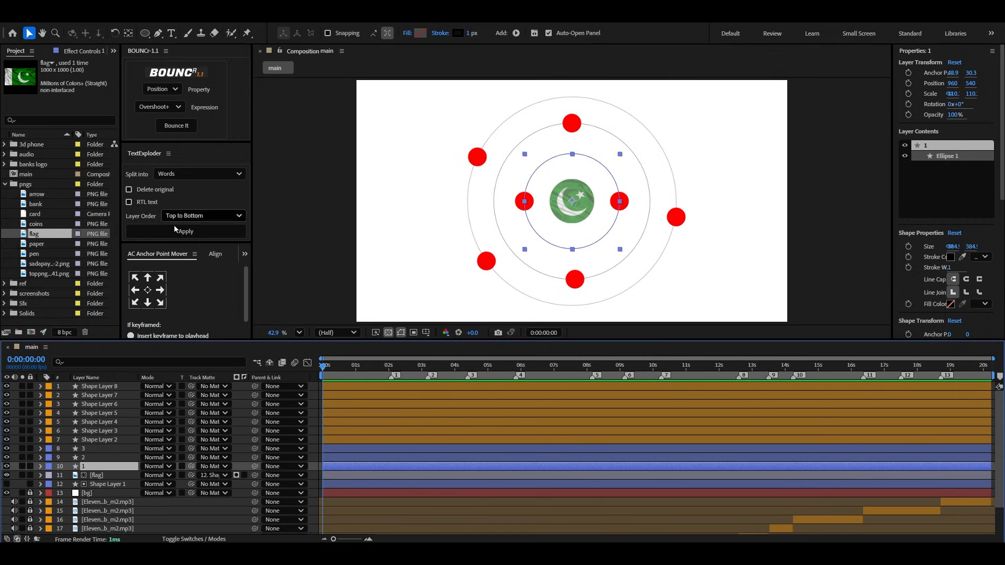
left_click(5, 184)
left_click(4, 164)
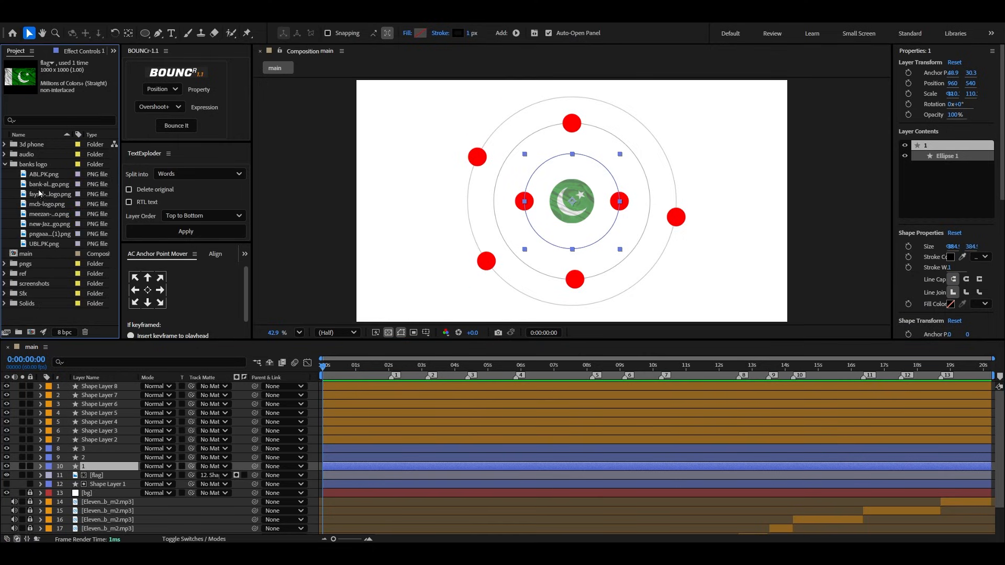
left_click(40, 175)
left_click(42, 244, "shift")
left_click_drag(47, 244, 157, 412)
key("s")
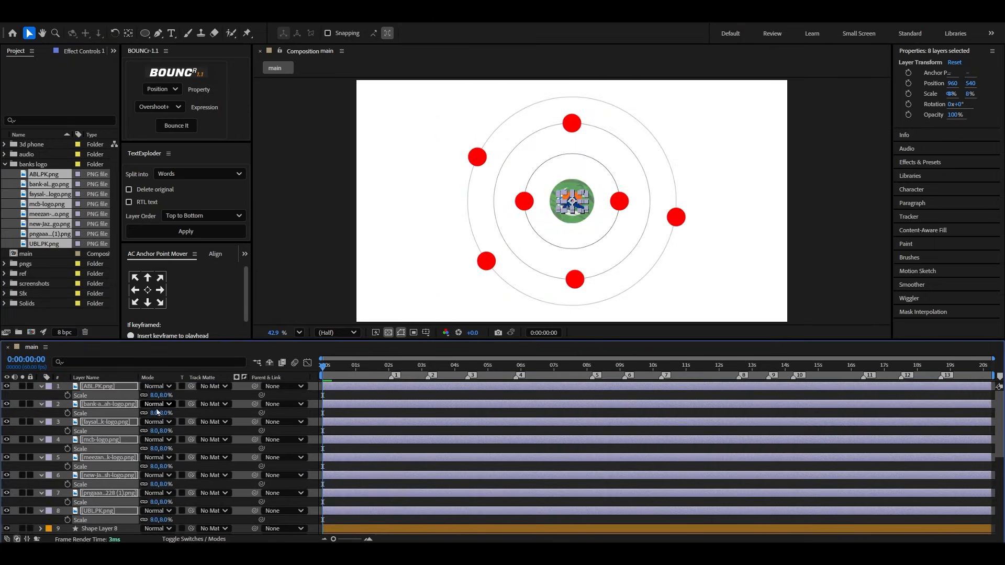
Step: Move the ABL logo onto the innermost ring's right circle and scale it to 4.5% so it fits inside
left_click(375, 399)
scroll(660, 215, "up", 4)
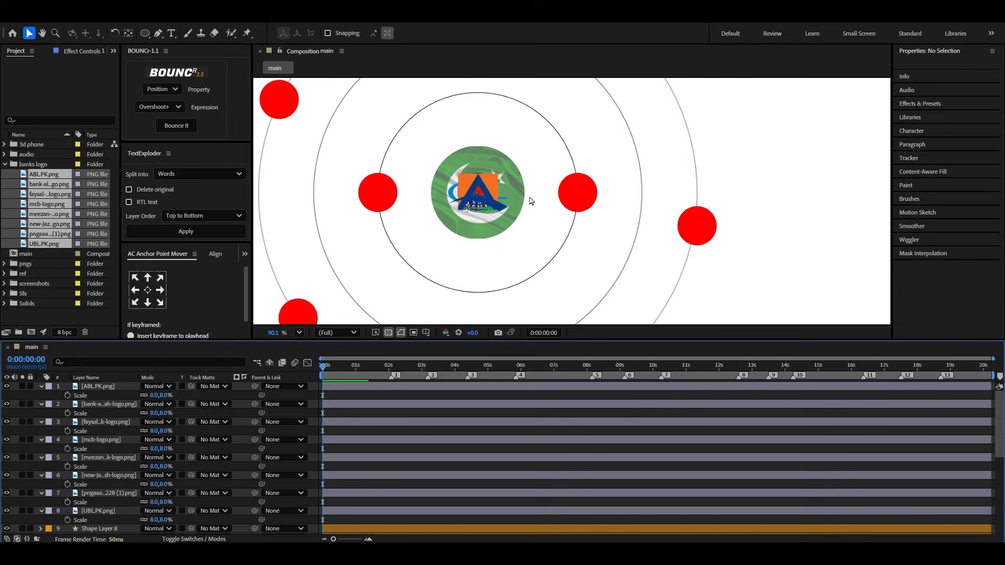
scroll(539, 204, "up", 3)
left_click_drag(436, 193, 621, 199)
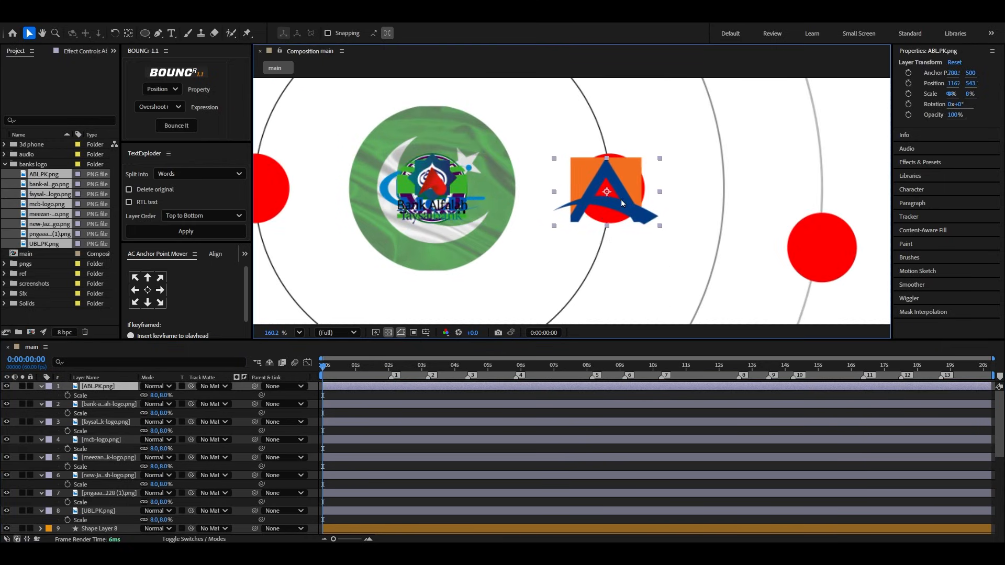
scroll(624, 199, "up", 2)
left_click_drag(676, 240, 615, 190)
scroll(556, 196, "down", 3)
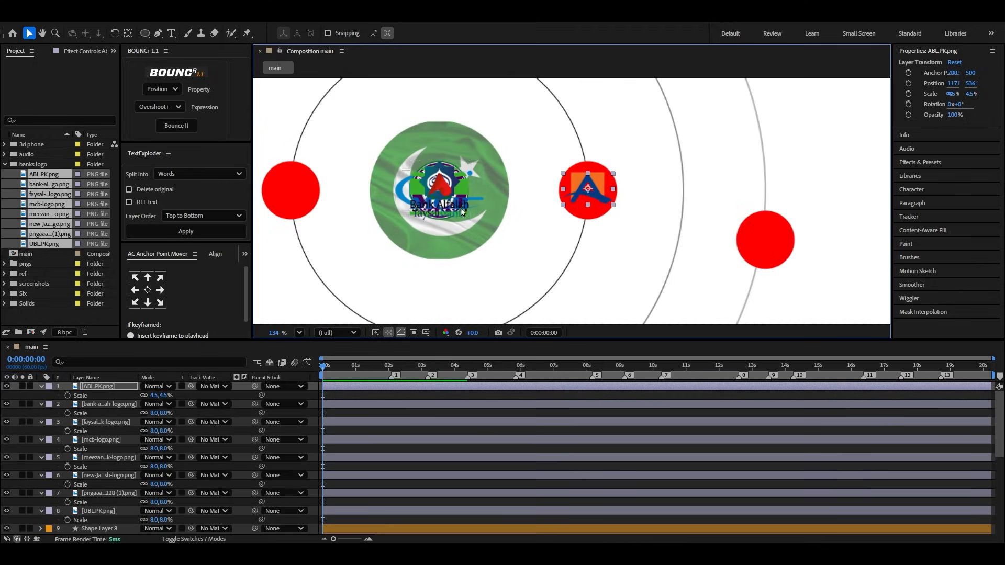
Step: Position the Bank Alfalah logo over the outermost ring's right circle, scaled to 13.2%, with its symbol inside the circle
left_click(446, 205)
left_click_drag(446, 206, 834, 297)
scroll(800, 266, "up", 3)
key("Down")
key("Down")
key("Down")
key("Down")
key("Down")
key("Down")
key("Down")
key("Right")
key("Right")
key("Right")
key("Right")
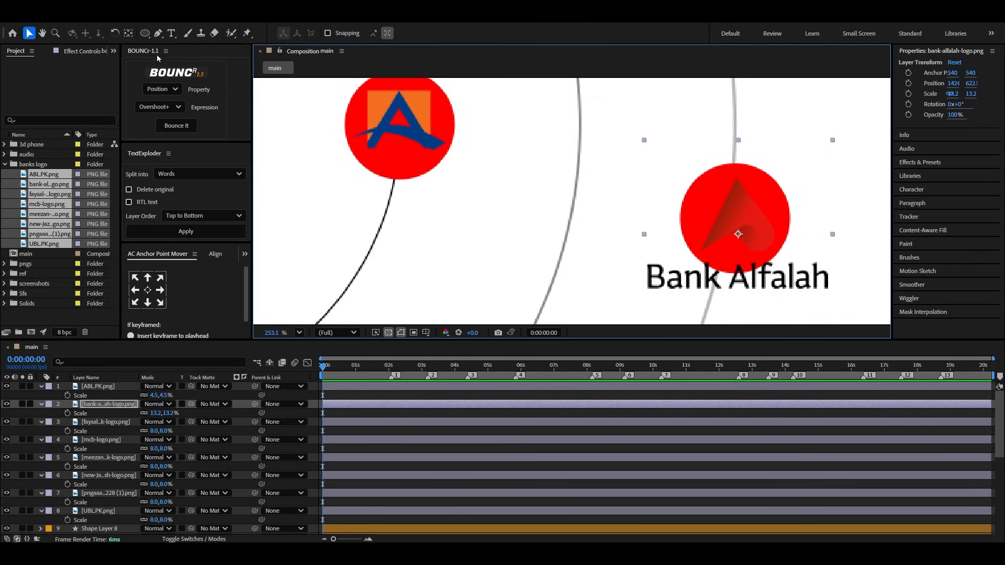
Step: Draw a Pen tool mask around the Bank Alfalah symbol to hide the lettering below it
left_click(157, 33)
left_click(710, 177)
left_click(695, 257)
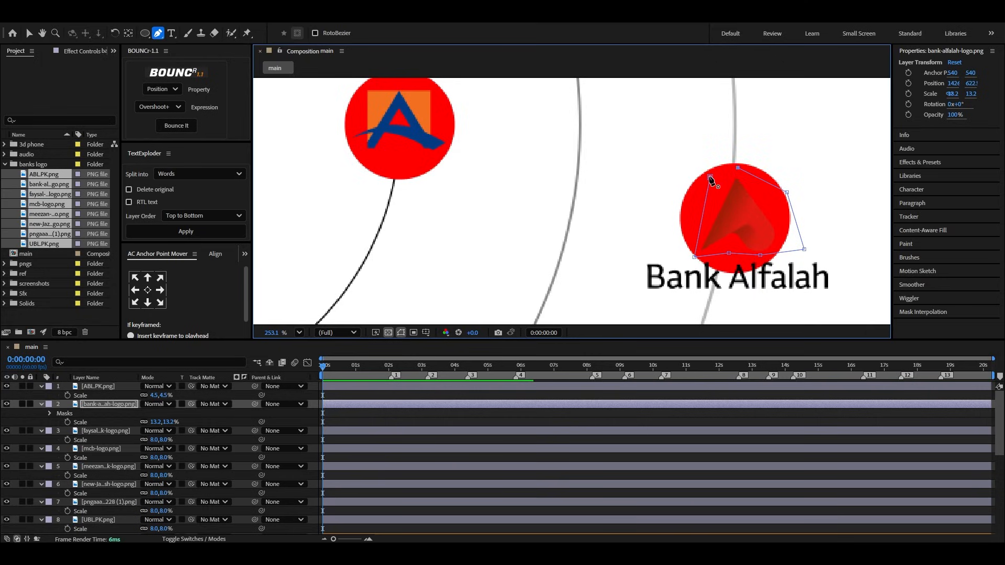
left_click(710, 178)
key("v")
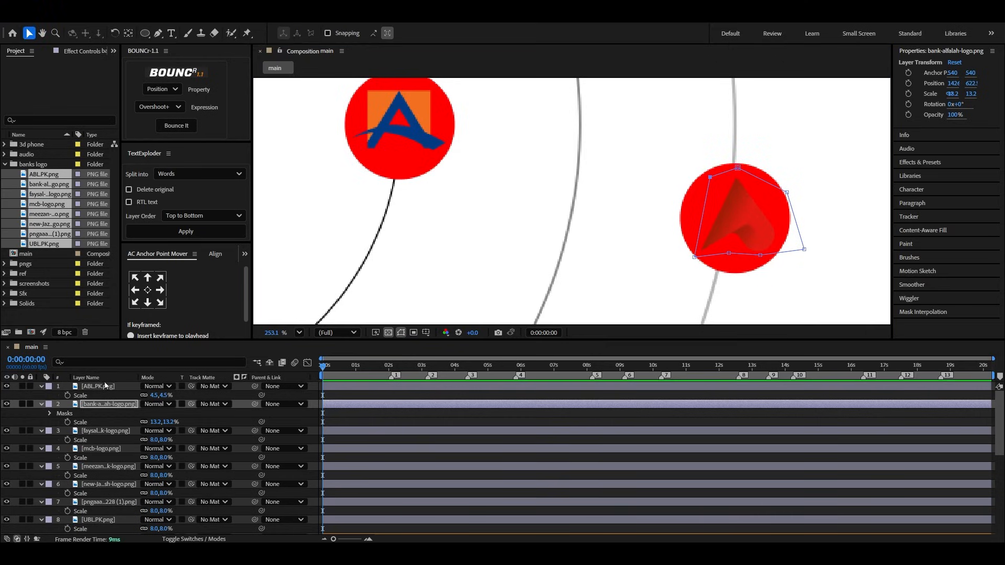
Step: Fit the remaining bank logos onto the other red circles, masking the Faysal Bank and JazzCash logos down to their symbols
left_click(104, 386)
scroll(677, 242, "down", 8)
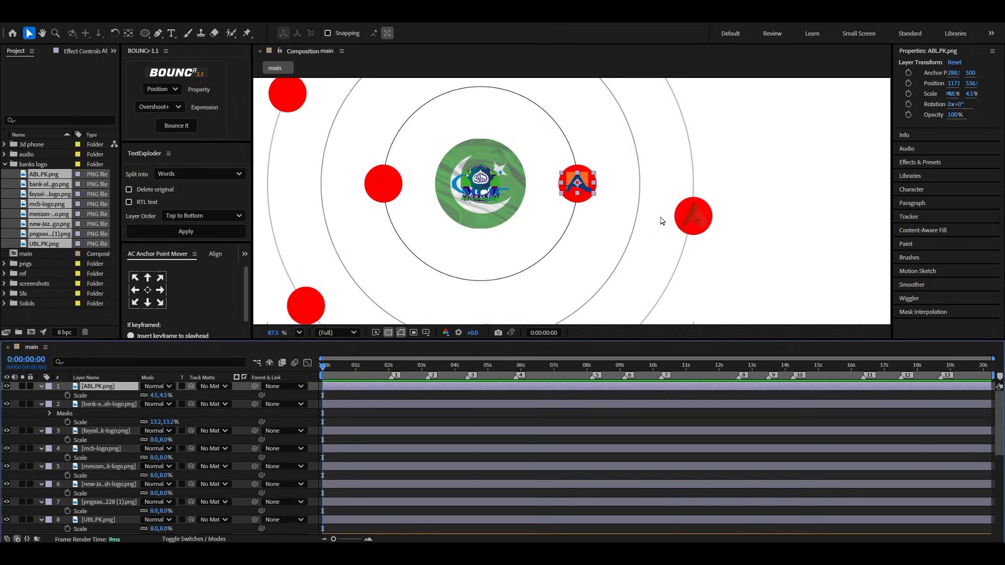
scroll(374, 192, "up", 6)
left_click_drag(596, 176, 395, 183)
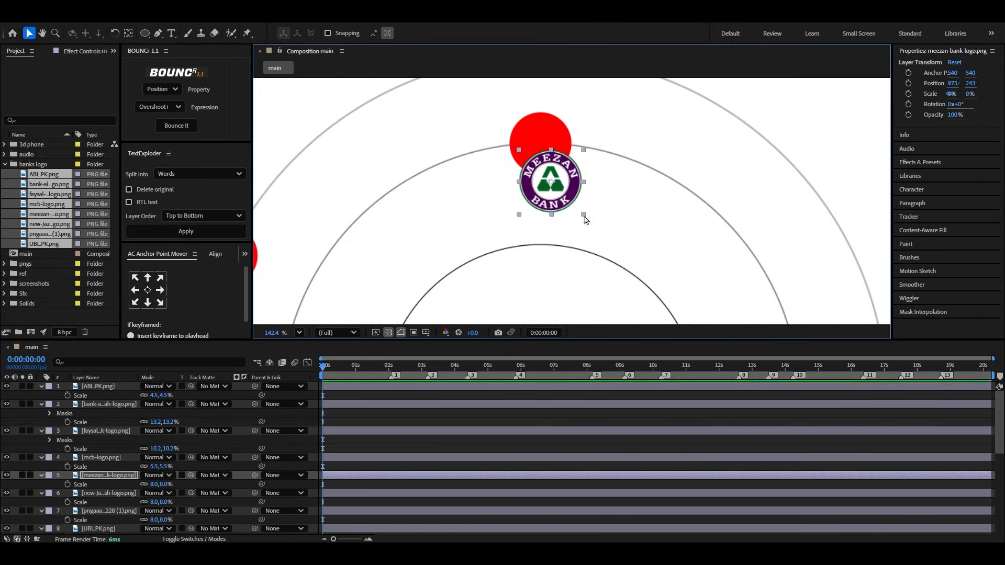
left_click(477, 287)
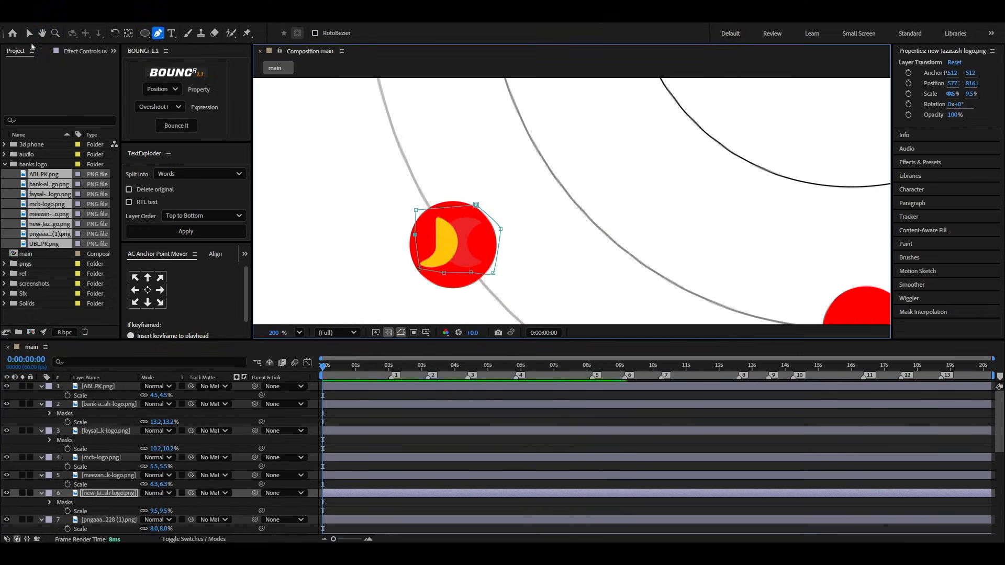
scroll(599, 256, "down", 6)
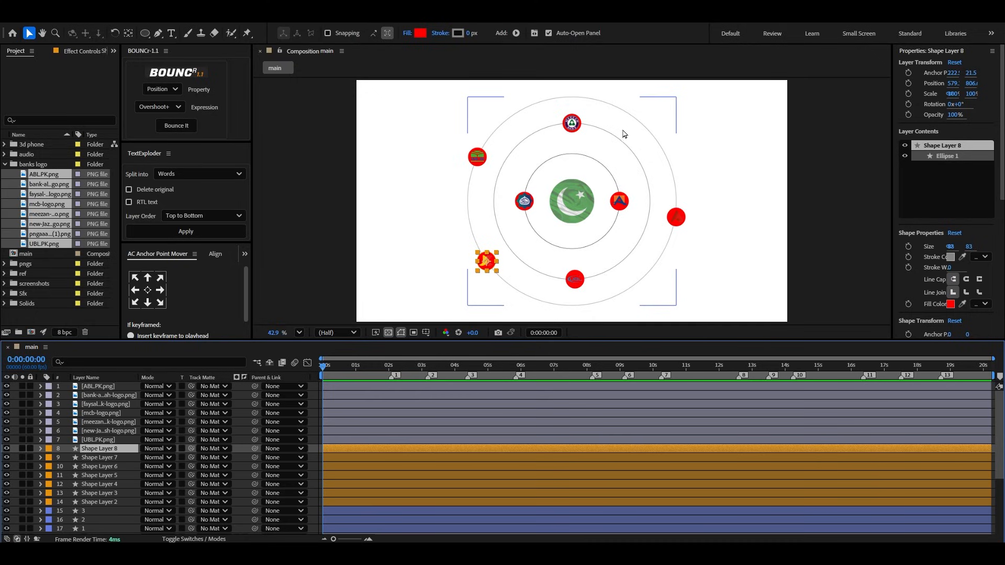
left_click(104, 413)
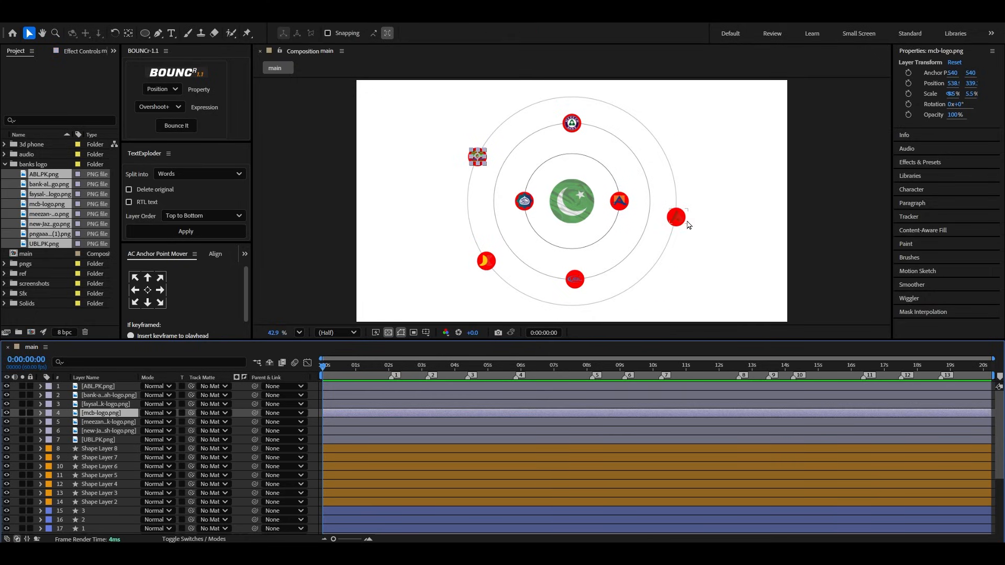
Step: Change the fill type of the circle behind the JazzCash logo (Shape Layer 8) to Linear Gradient
left_click(111, 450)
scroll(487, 261, "up", 3)
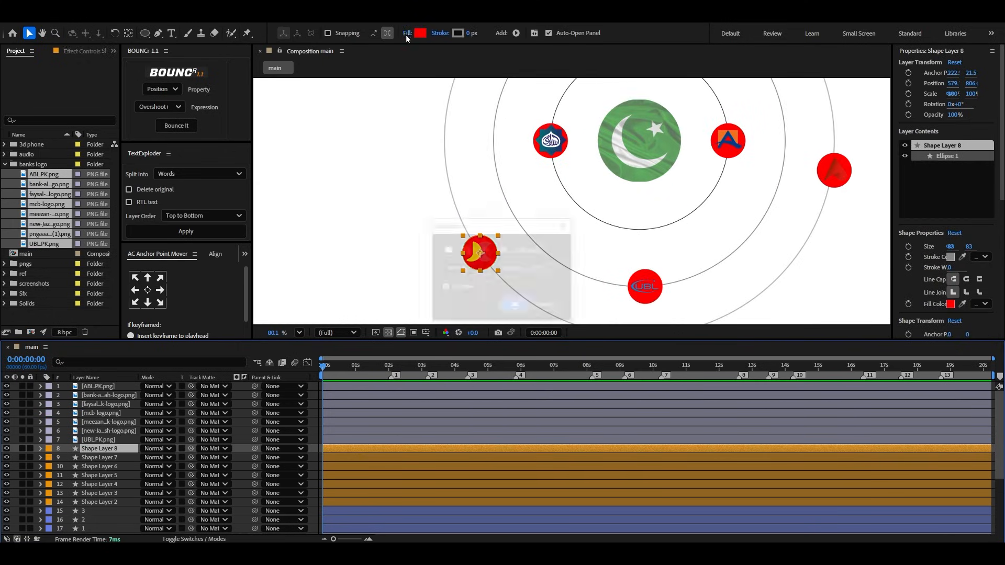
left_click(485, 250)
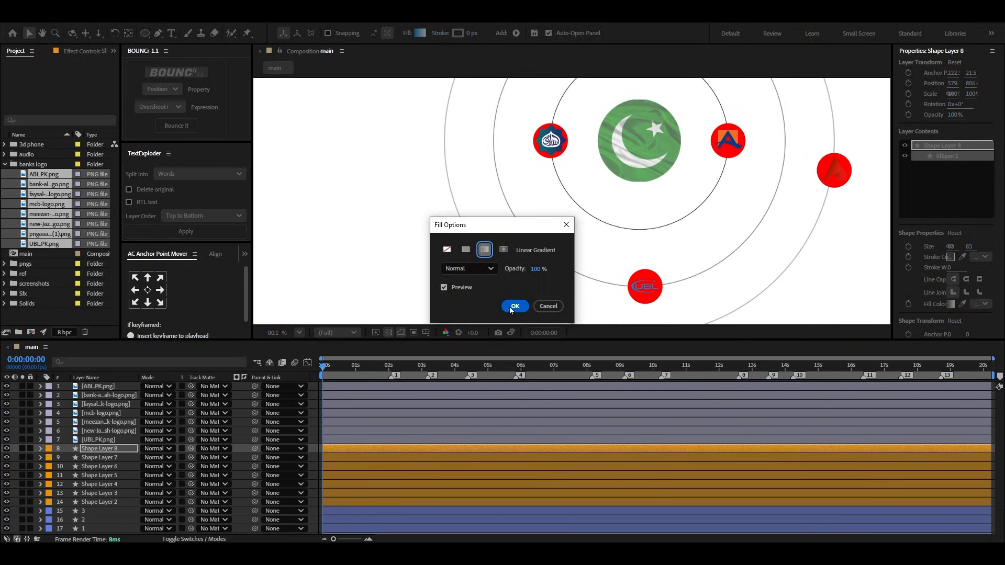
left_click(514, 307)
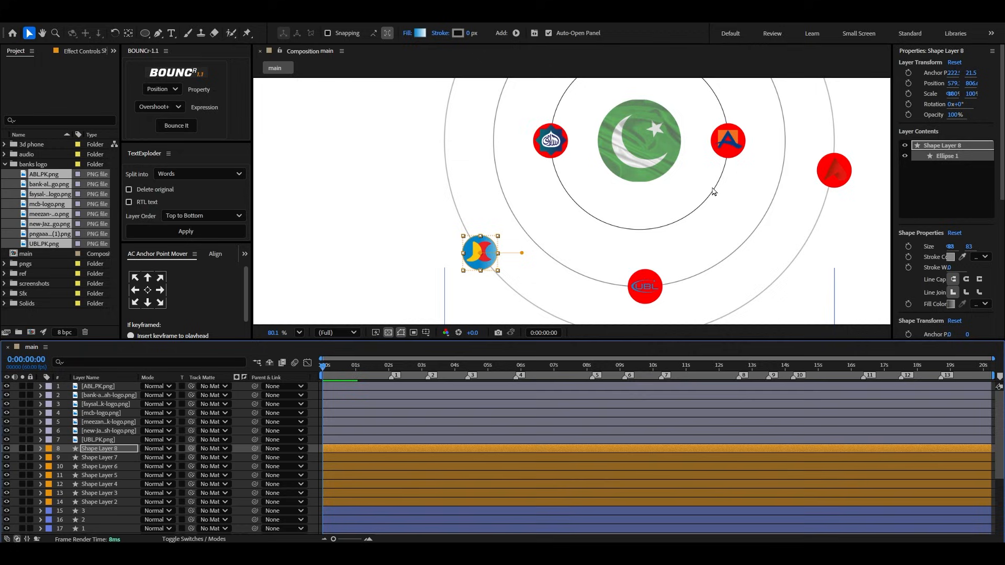
Step: Colour the JazzCash circle's gradient from the logo's yellow (FFC60A) to its red (EE2327) by sampling both from the logo
left_click(420, 33)
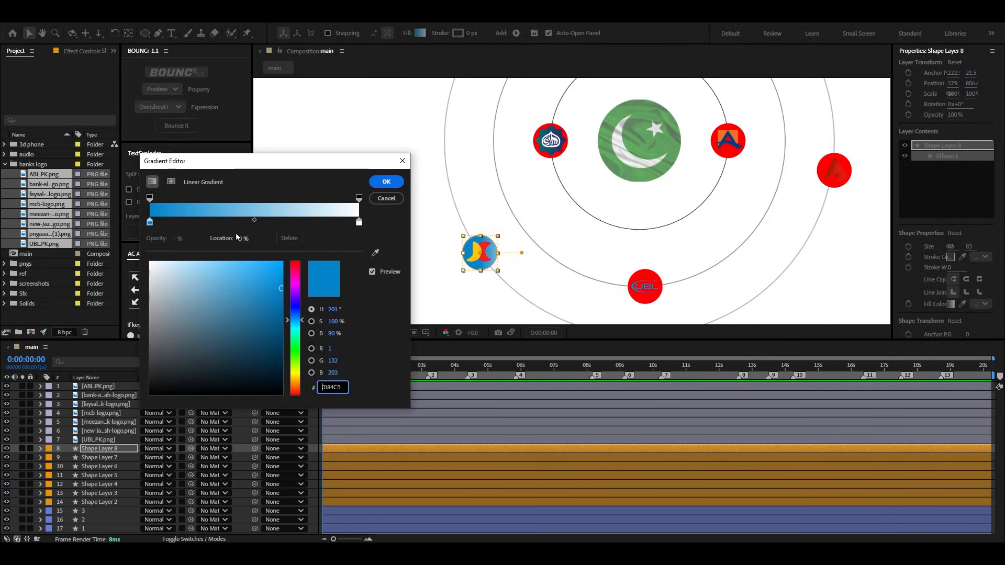
left_click(151, 223)
left_click(375, 253)
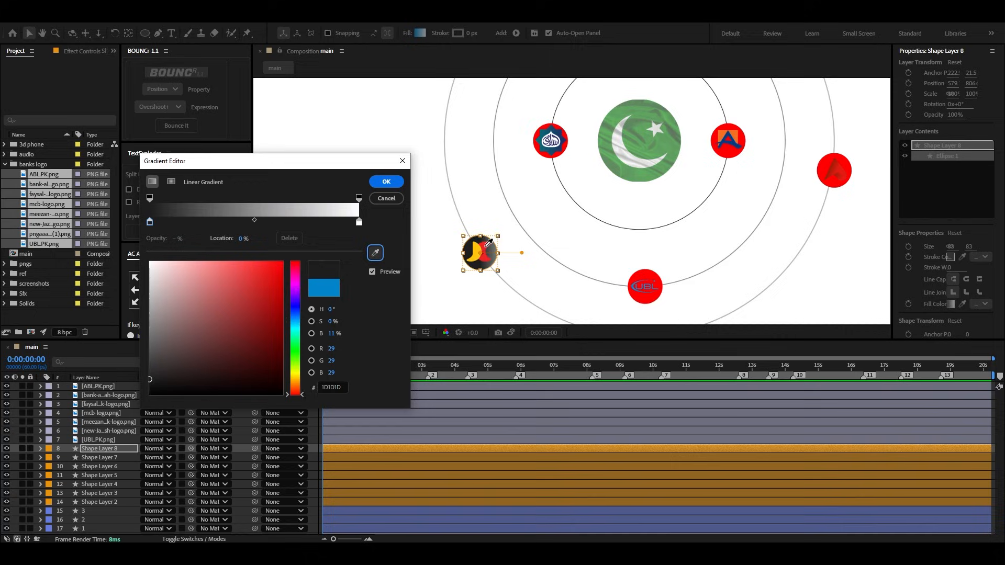
left_click(358, 223)
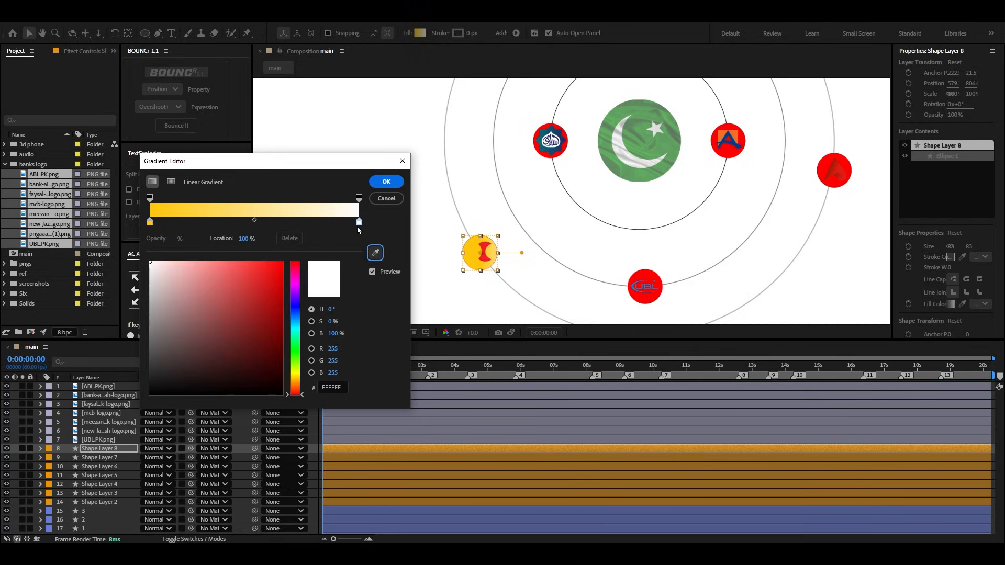
left_click(376, 257)
left_click(485, 247)
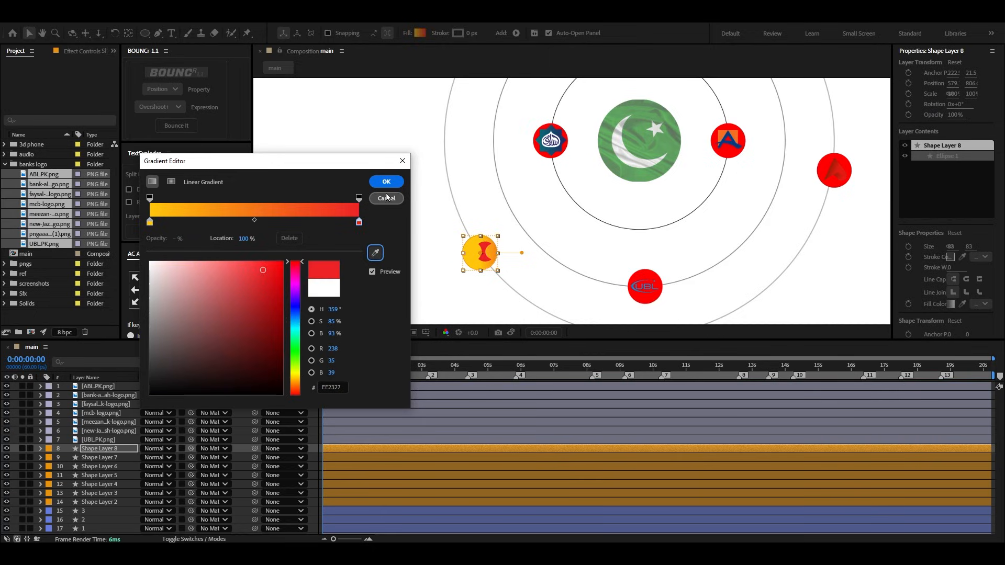
left_click(386, 184)
Step: Reposition the JazzCash circle's gradient start and end points so it blends from yellow-orange to red across the circle
scroll(482, 262, "up", 2)
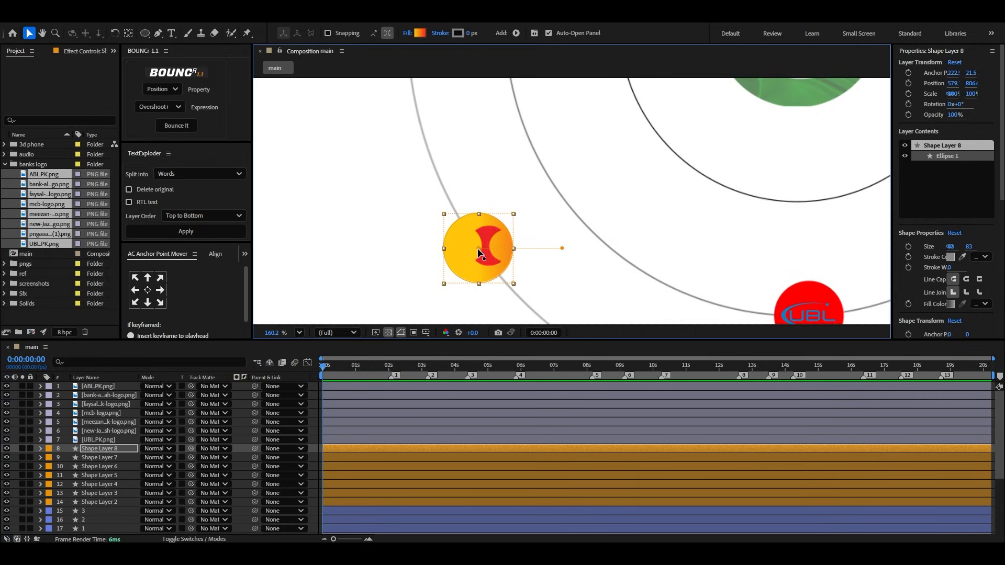
left_click_drag(479, 250, 384, 207)
left_click_drag(562, 248, 425, 268)
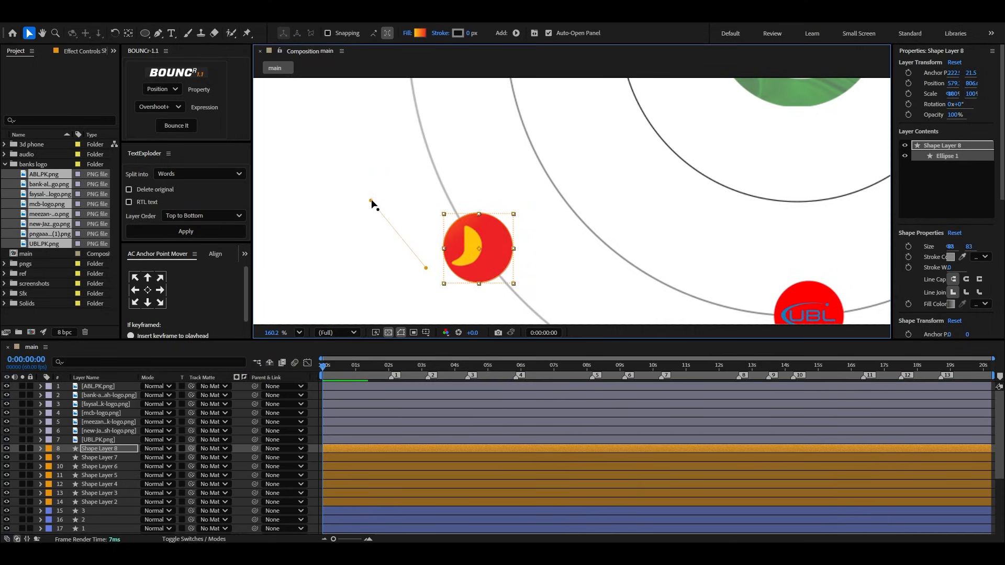
left_click_drag(372, 201, 562, 233)
Step: Change the fill type of the circle behind the UBL logo (Shape Layer 5) to Linear Gradient
scroll(450, 222, "down", 5)
scroll(612, 285, "up", 5)
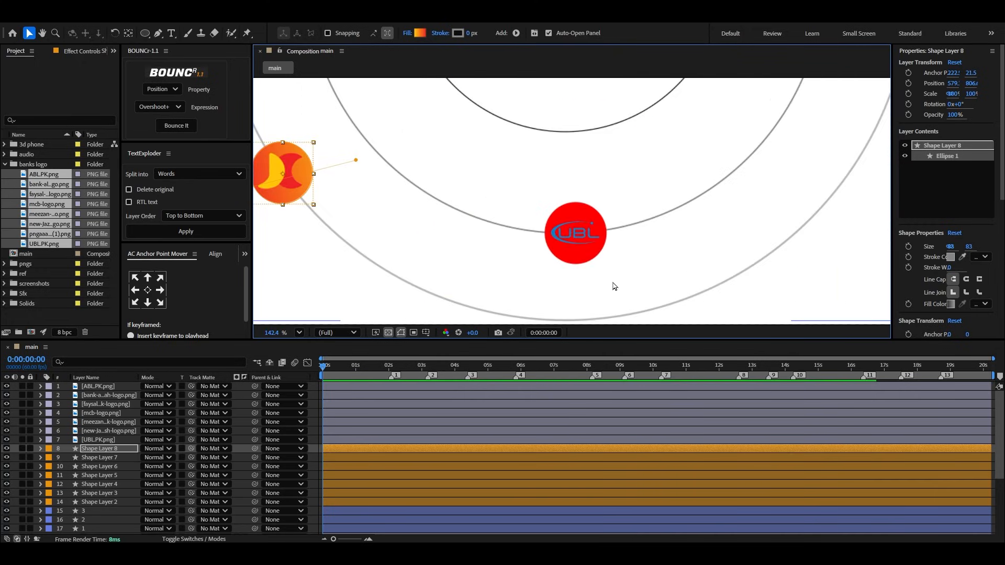
left_click(582, 253)
scroll(604, 195, "up", 2)
left_click(408, 33)
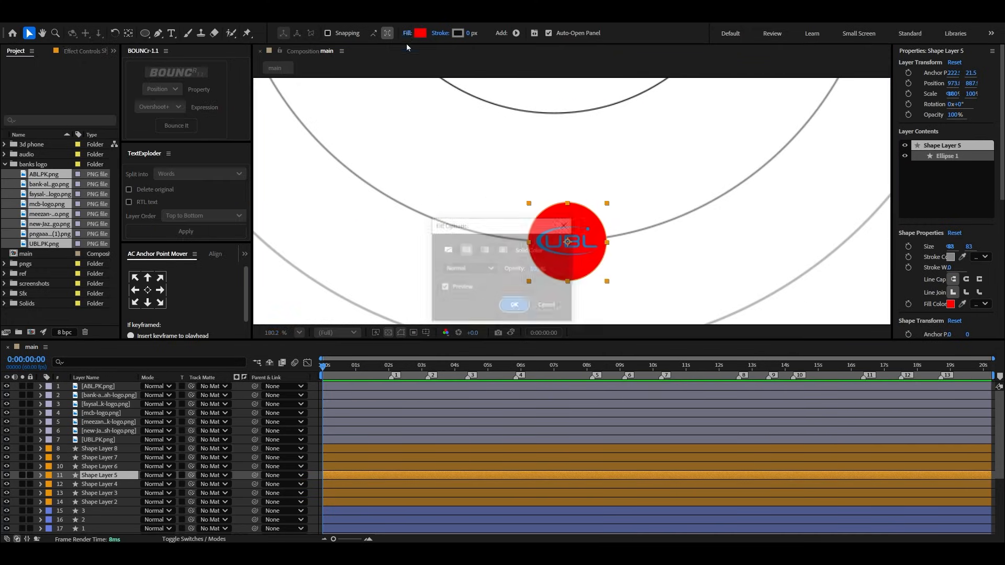
left_click(485, 250)
key("Return")
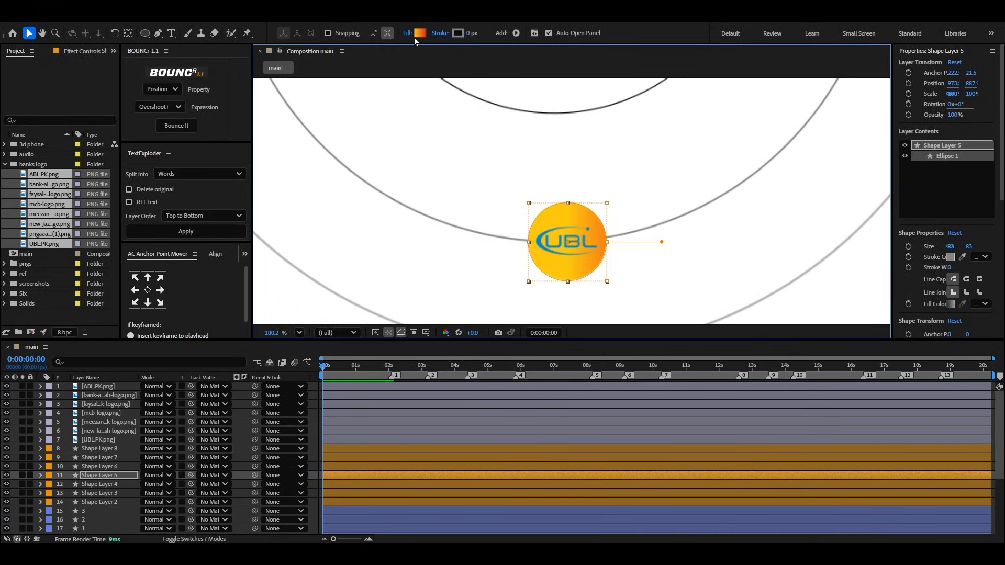
Step: Colour the UBL circle's gradient from the logo's blue (0184CB) to white, and move its start point outside the circle, above and left of it
left_click(419, 33)
left_click_drag(433, 154, 239, 166)
left_click(184, 235)
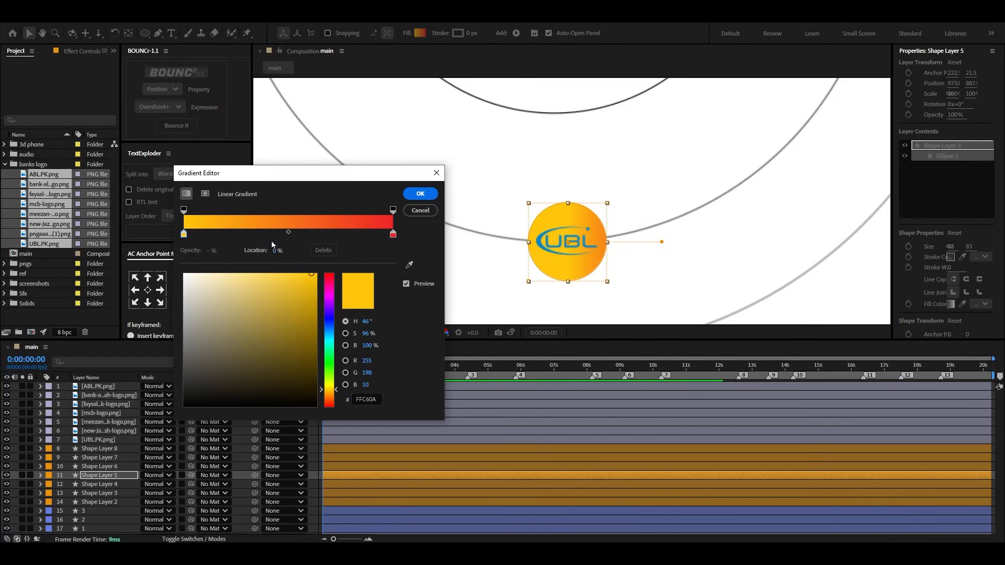
left_click(409, 264)
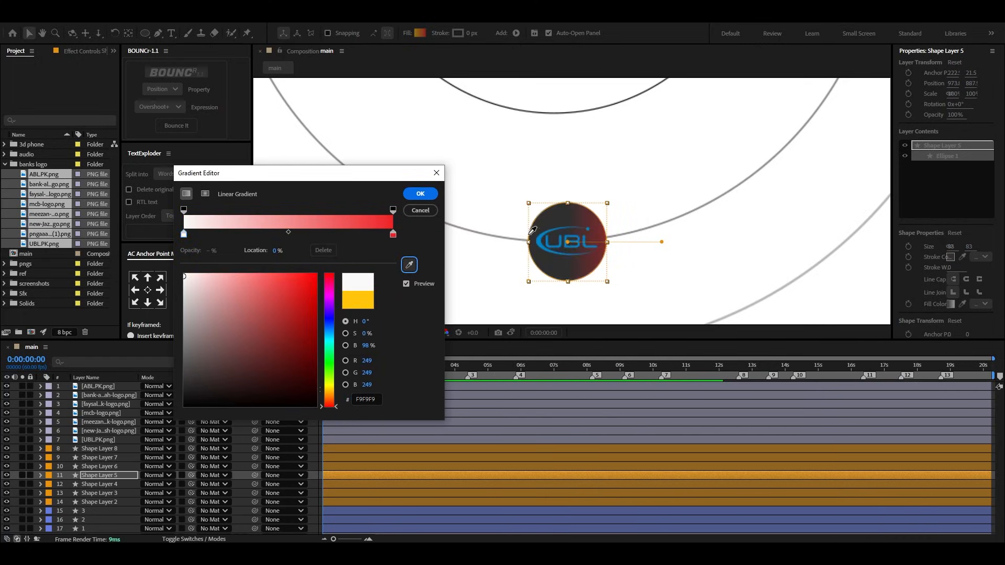
left_click(539, 237)
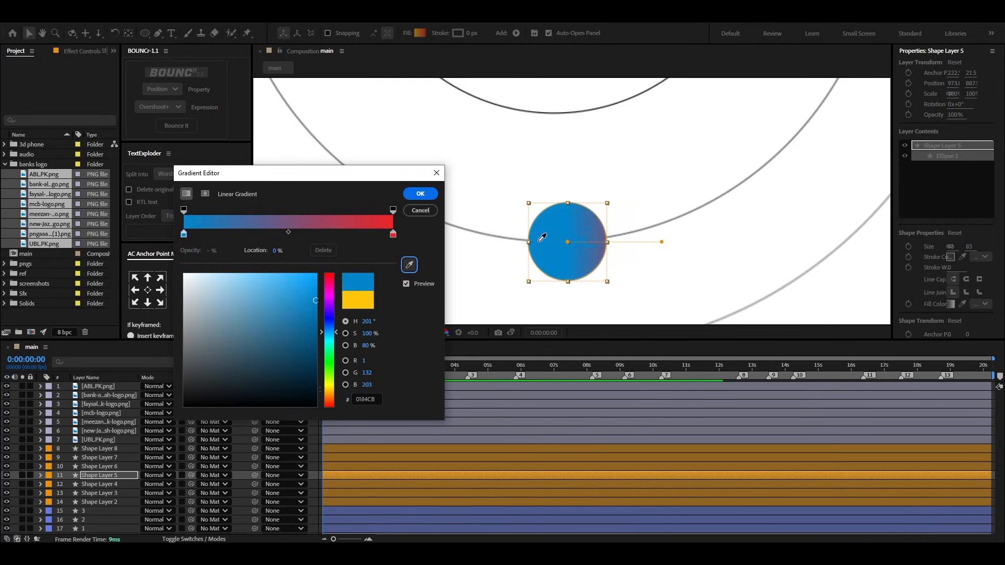
left_click(393, 234)
left_click_drag(258, 294, 144, 234)
left_click(420, 194)
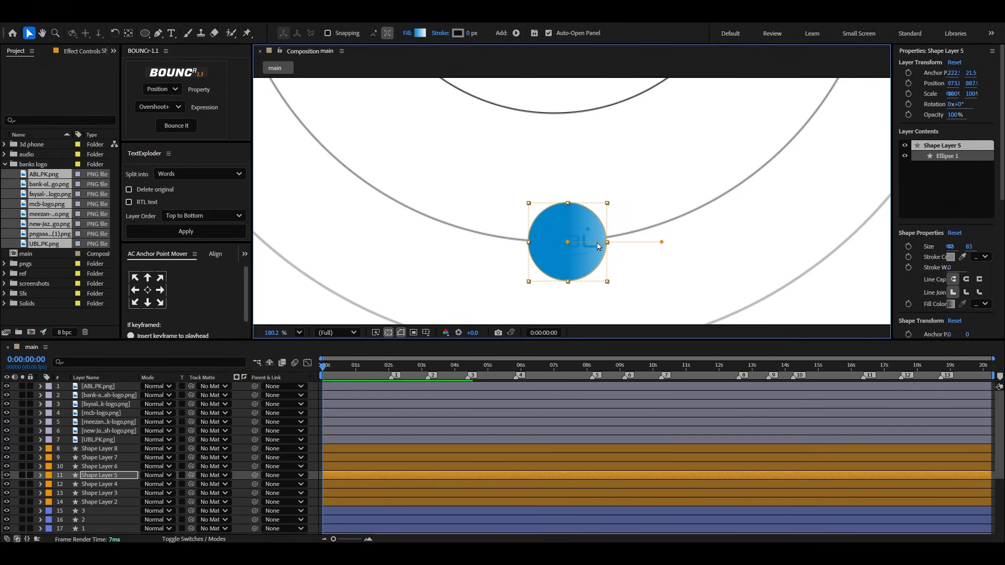
left_click_drag(558, 240, 460, 171)
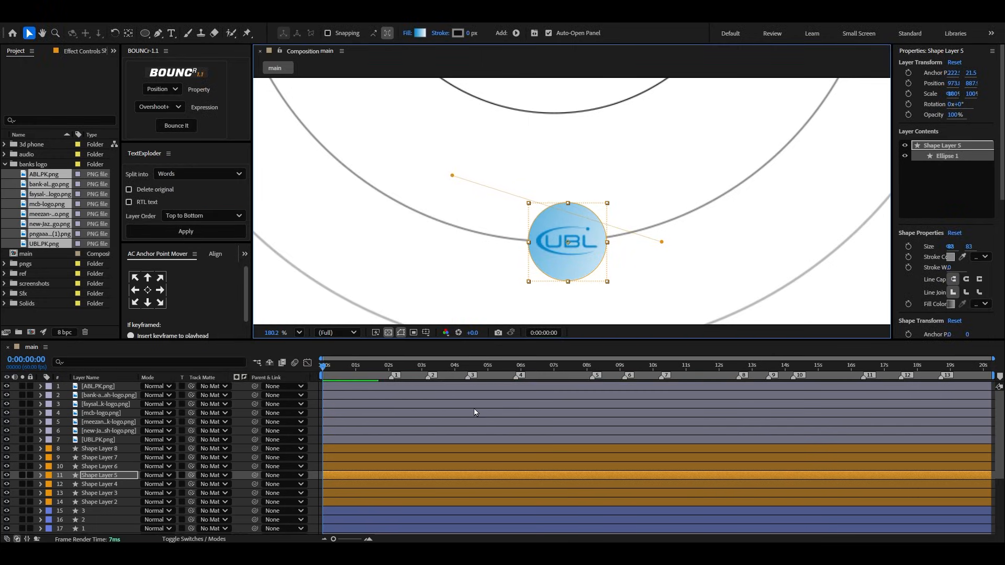
Step: Fill the circles behind the remaining bank logos with linear gradients in each logo's colours, sampling purple 490052 for Meezan Bank's circle
left_click(475, 421)
scroll(489, 258, "down", 5)
scroll(699, 129, "up", 5)
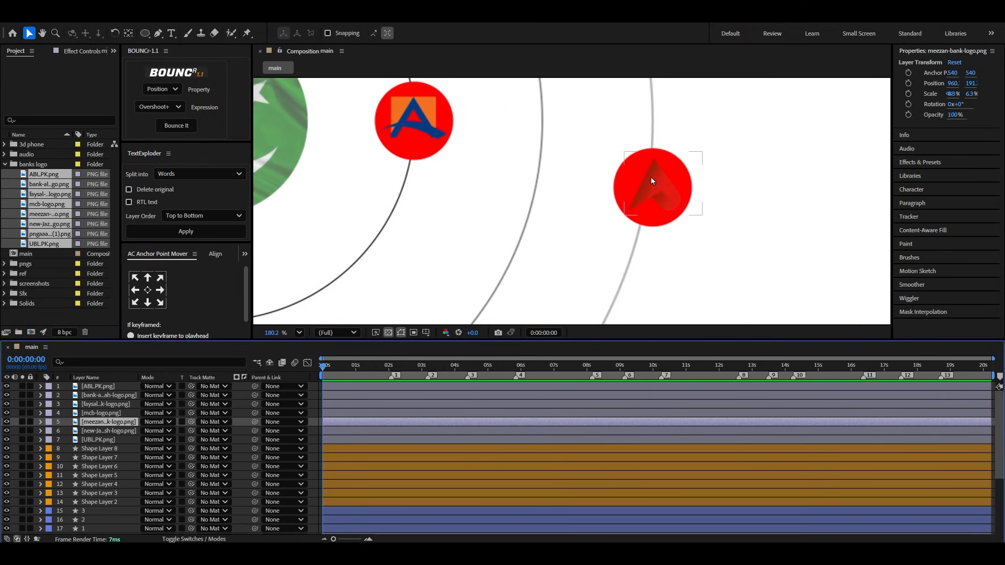
left_click(614, 178)
left_click(420, 33)
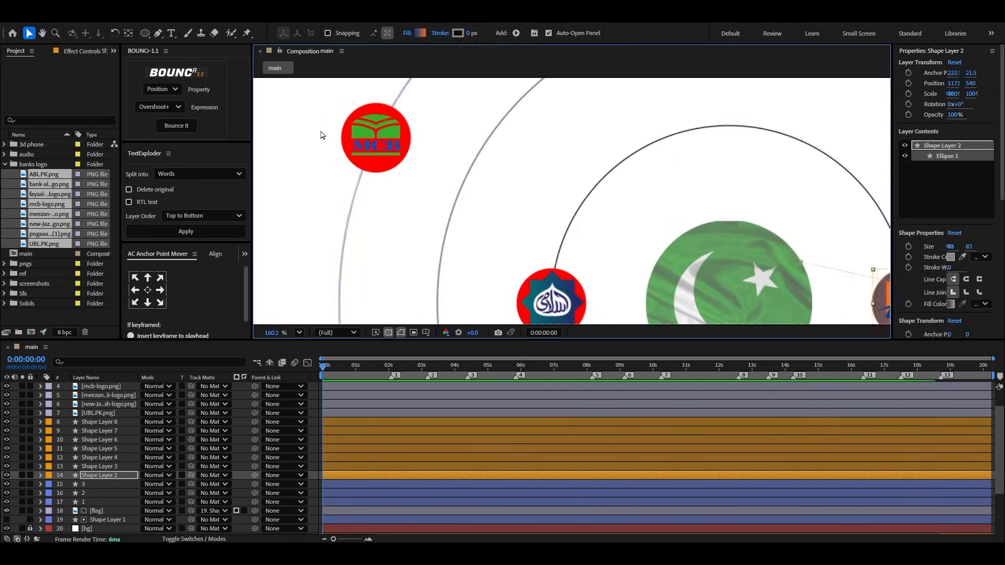
left_click(366, 137)
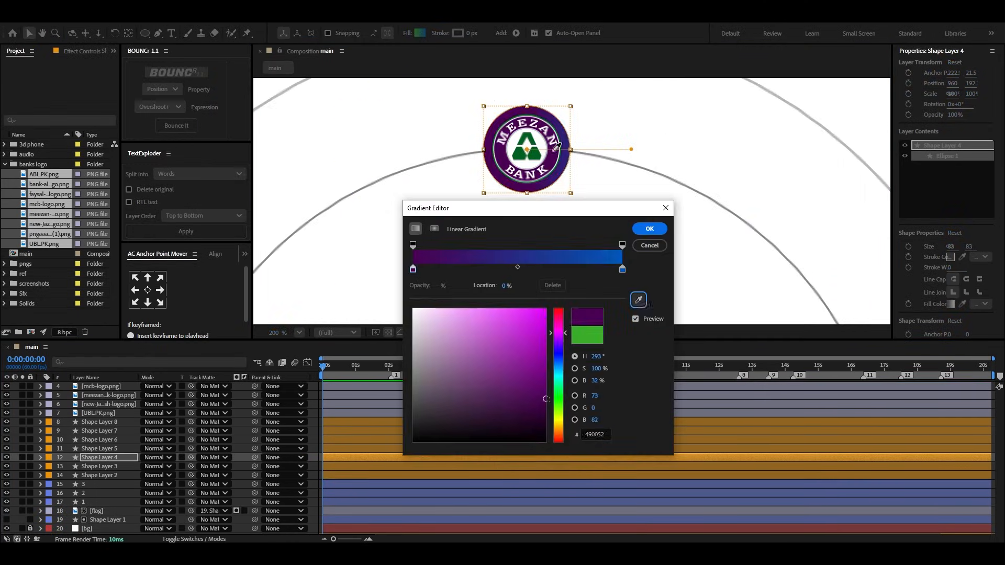
left_click(651, 227)
left_click(512, 160)
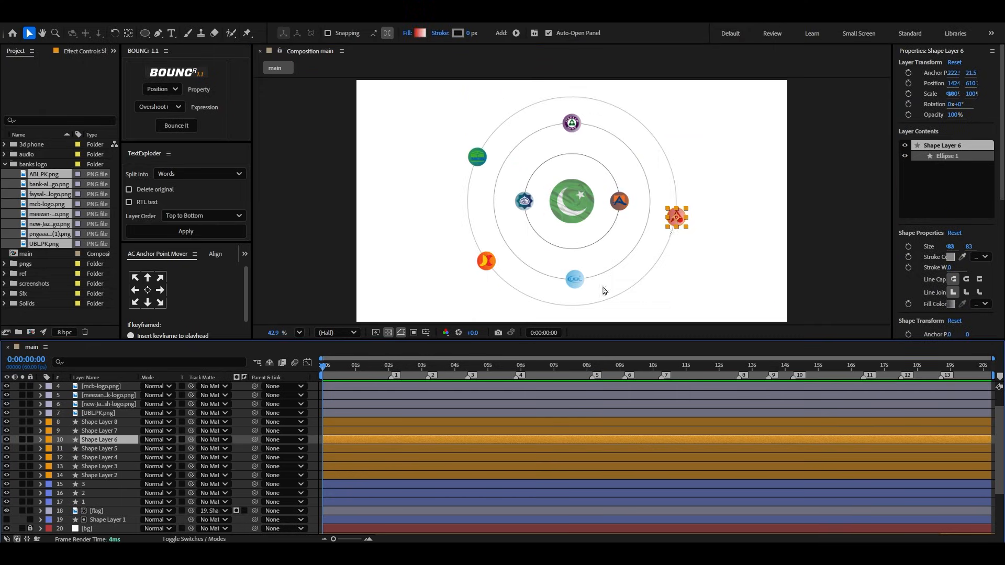
Step: Label the ABL and Faysal Bank logo layers Green and move the Faysal layer directly beneath the ABL layer
scroll(92, 441, "up", 1)
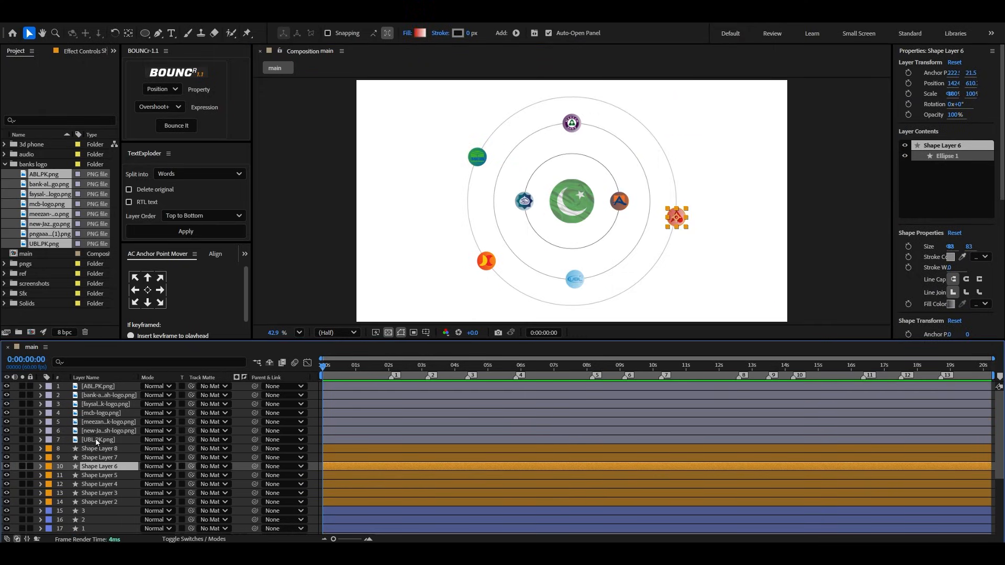
left_click(92, 385)
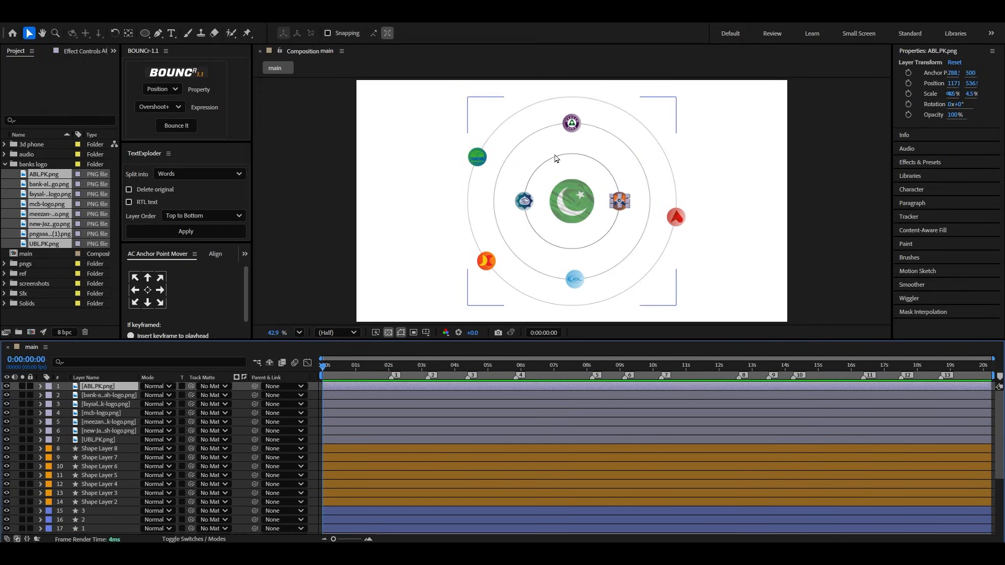
left_click(48, 388)
left_click(73, 297)
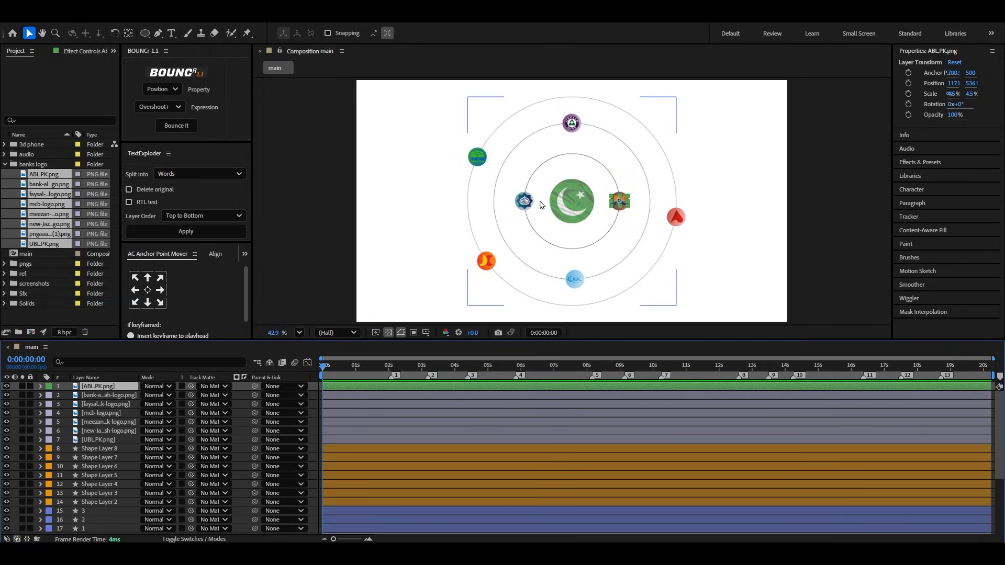
left_click(526, 206)
left_click(48, 404)
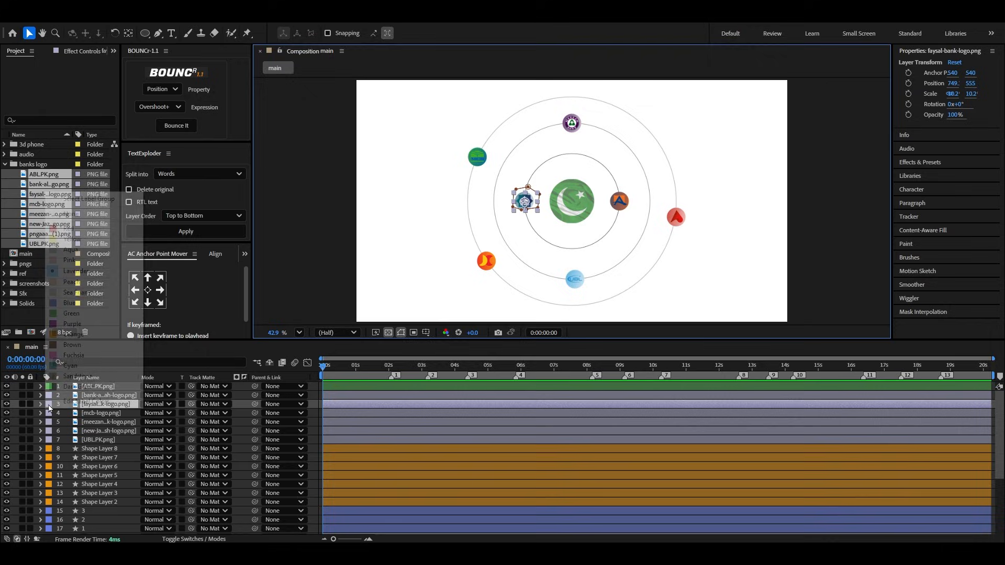
left_click(74, 313)
left_click_drag(98, 401, 107, 393)
scroll(590, 213, "up", 3)
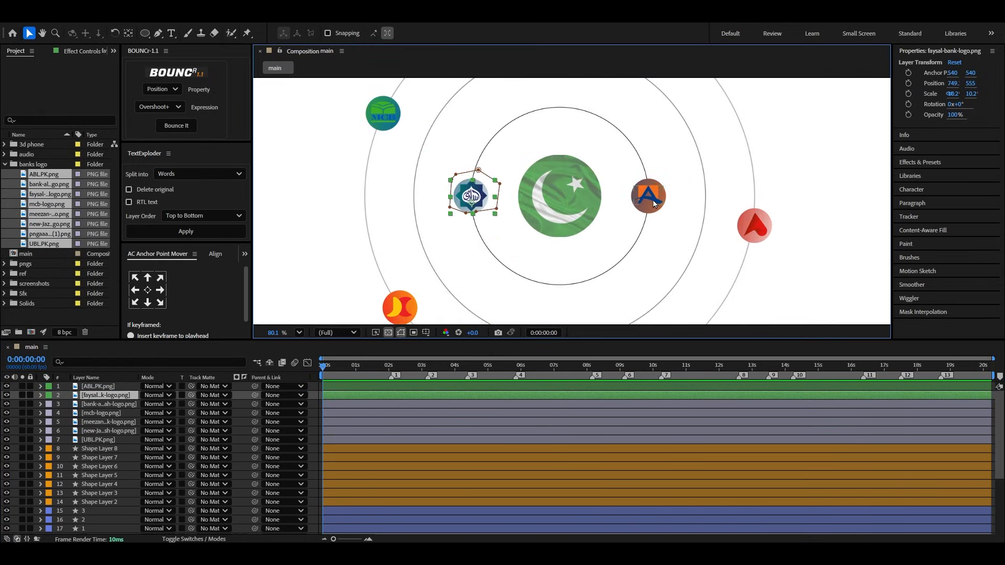
Step: Label the circle behind the ABL logo (Shape Layer 2) Green and move its layer directly beneath the Faysal Bank logo layer
left_click(649, 215)
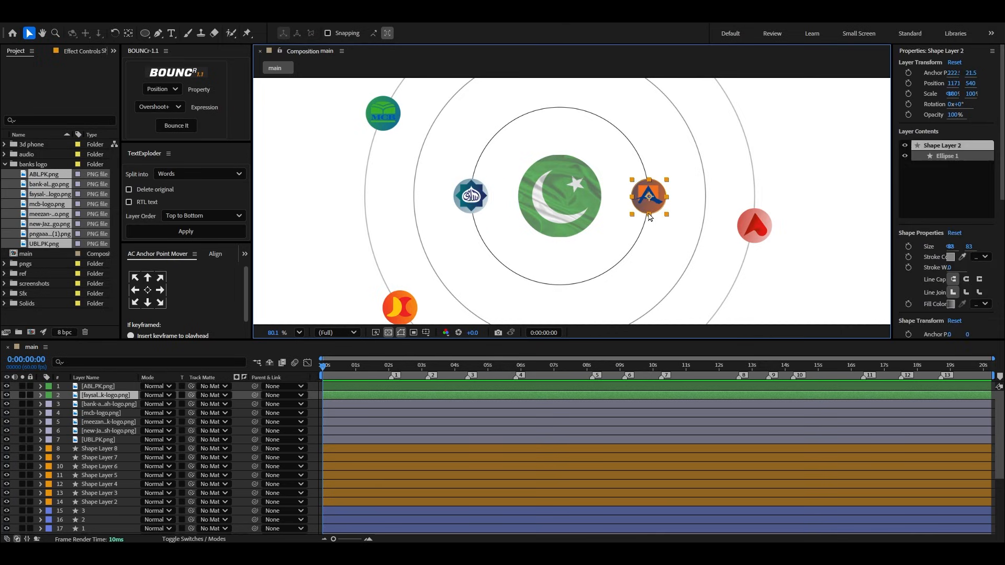
left_click(47, 503)
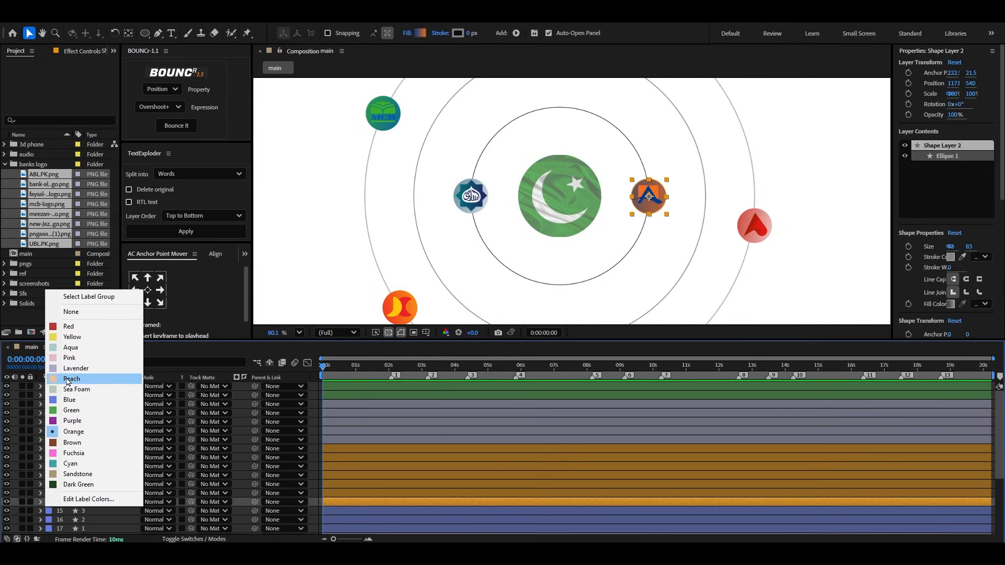
left_click(85, 413)
left_click_drag(93, 502, 110, 400)
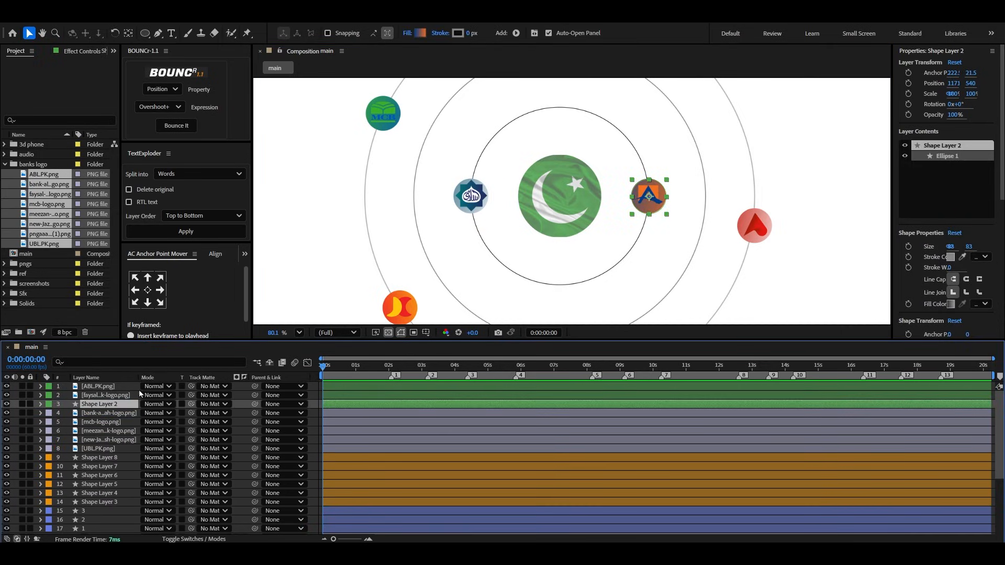
Step: Label the Faysal Bank circle (Shape Layer 3) Green, move it beneath Shape Layer 2, and select all four inner-ring layers
left_click(470, 214)
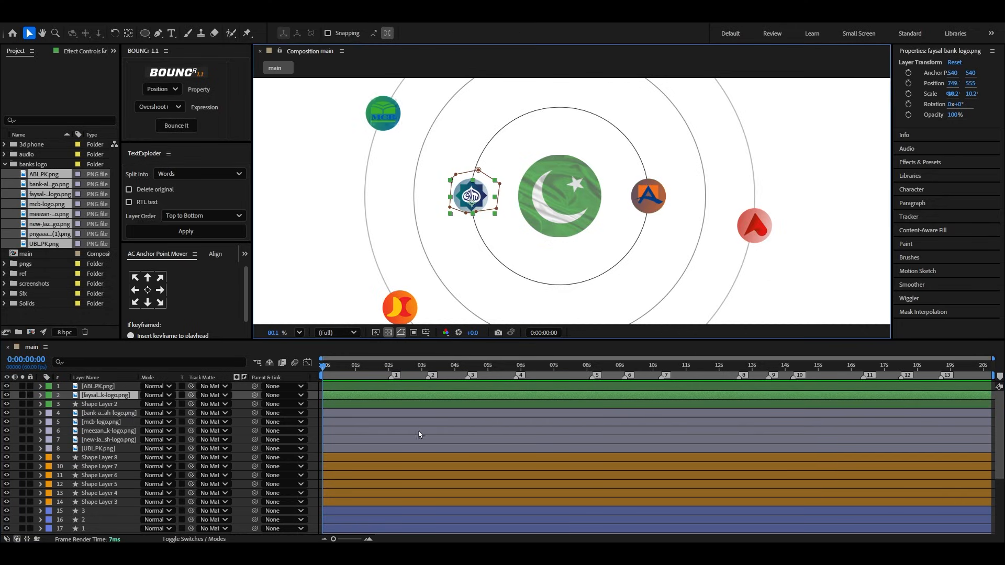
left_click(435, 459)
left_click(437, 466)
left_click(440, 476)
left_click(443, 485)
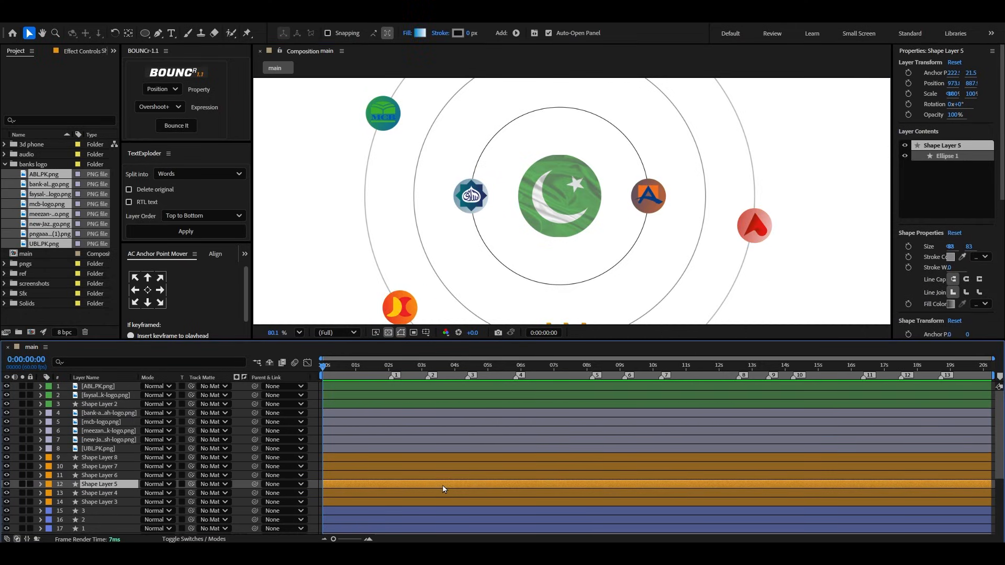
left_click(445, 496)
left_click(447, 505)
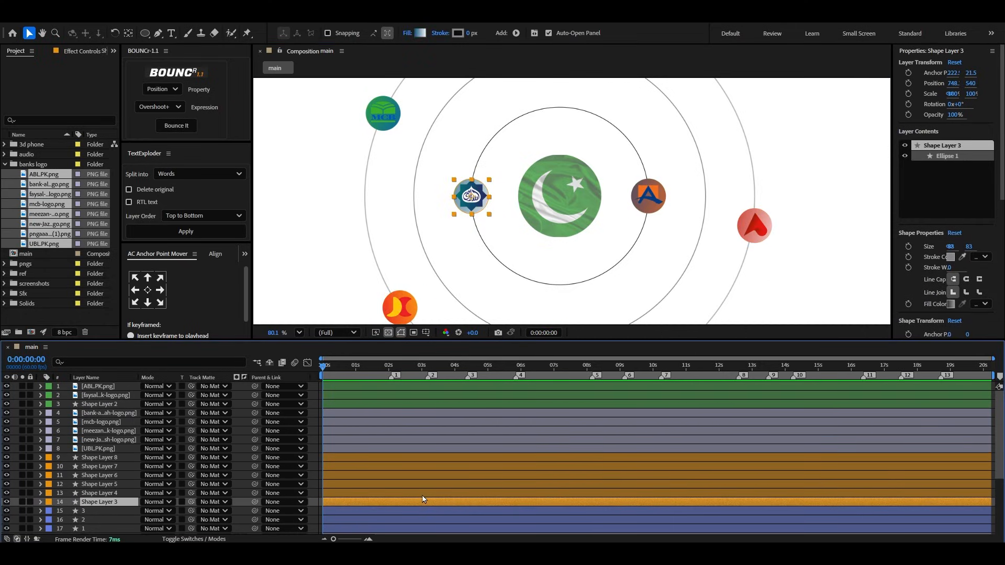
left_click(48, 503)
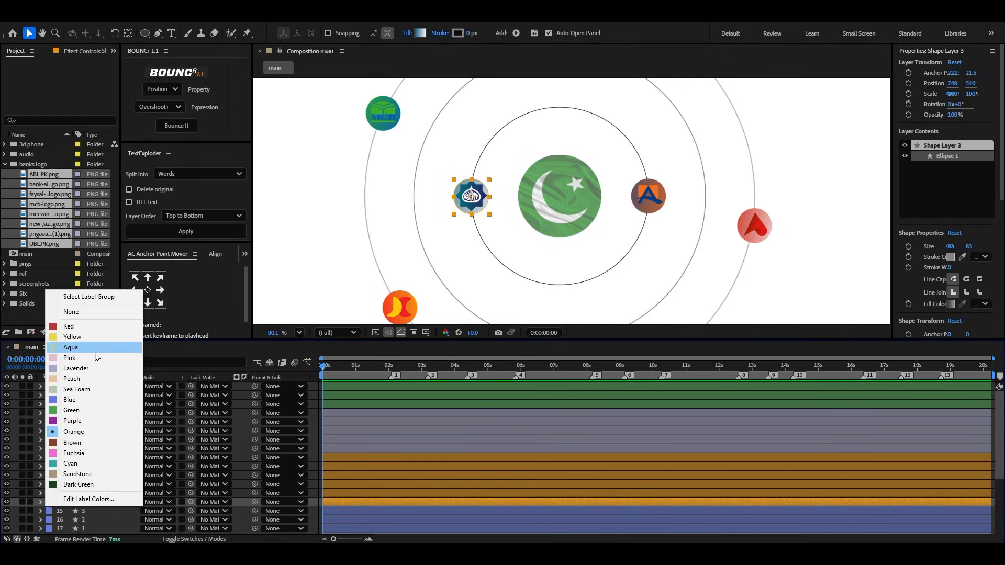
left_click(96, 412)
left_click_drag(109, 505, 119, 410)
left_click(100, 388)
left_click(101, 412, "shift")
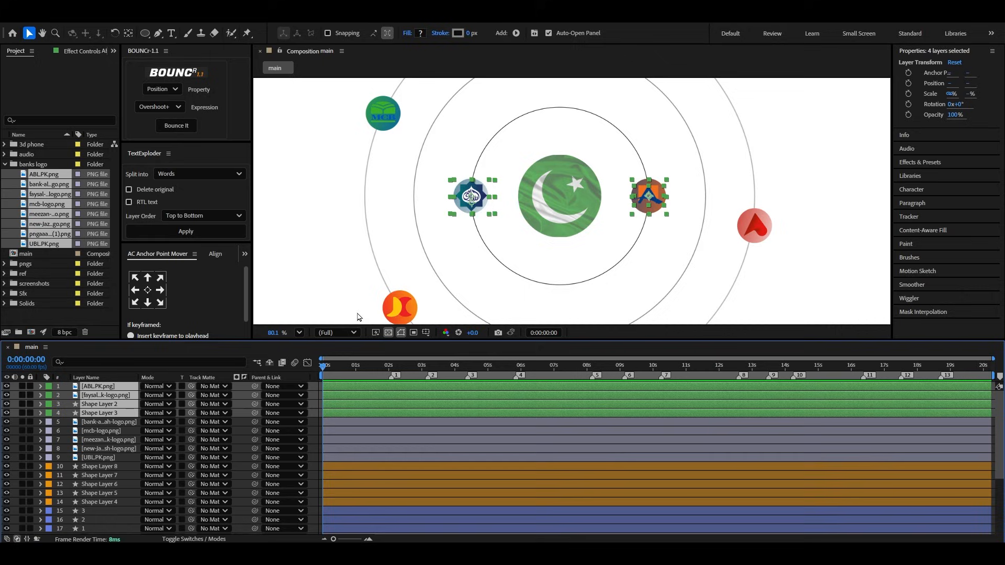
Step: Label the UBL logo and its circle (Shape Layer 5) Red and stack them beneath Shape Layer 3, with the logo above the circle
scroll(526, 220, "down", 3)
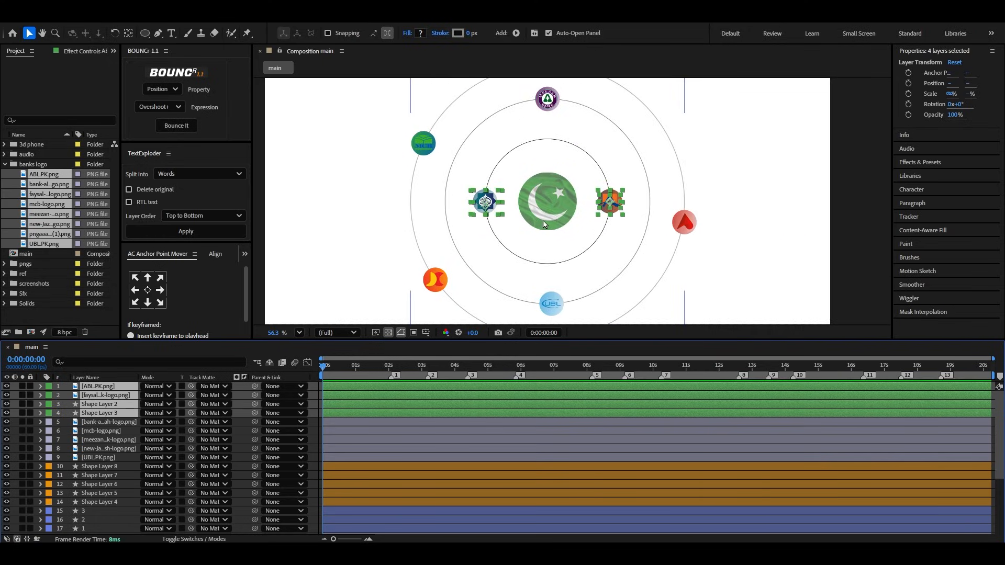
left_click(554, 315)
scroll(555, 317, "up", 5)
left_click(48, 494)
left_click_drag(103, 495, 104, 419)
left_click(366, 432)
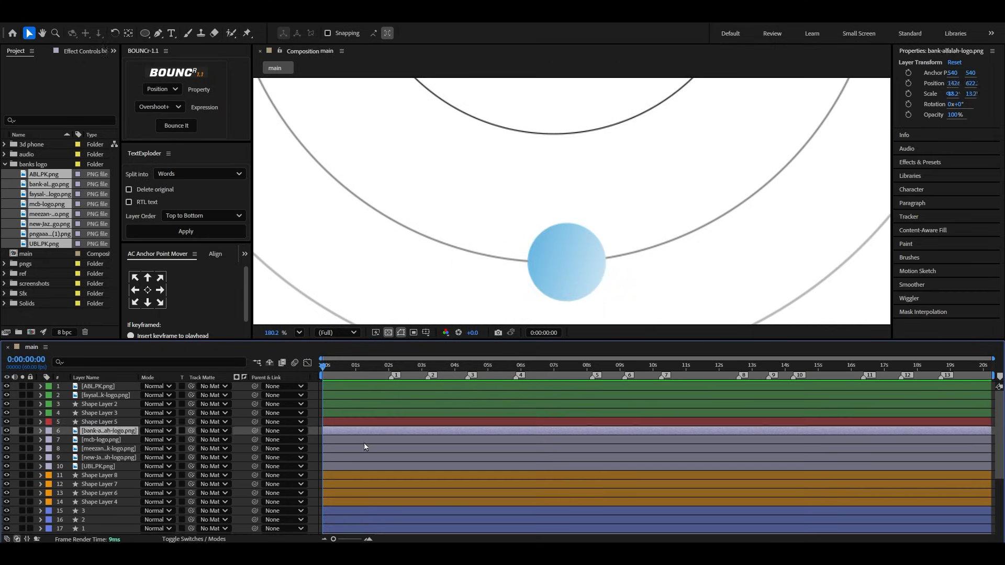
left_click(49, 466)
left_click_drag(100, 467, 107, 419)
left_click(49, 422)
Step: Label the Meezan Bank logo and its circle (Shape Layer 4) Red and stack them, logo above circle, beneath Shape Layer 5
scroll(566, 261, "down", 5)
left_click(48, 458)
left_click_drag(100, 457, 103, 436)
left_click(549, 145)
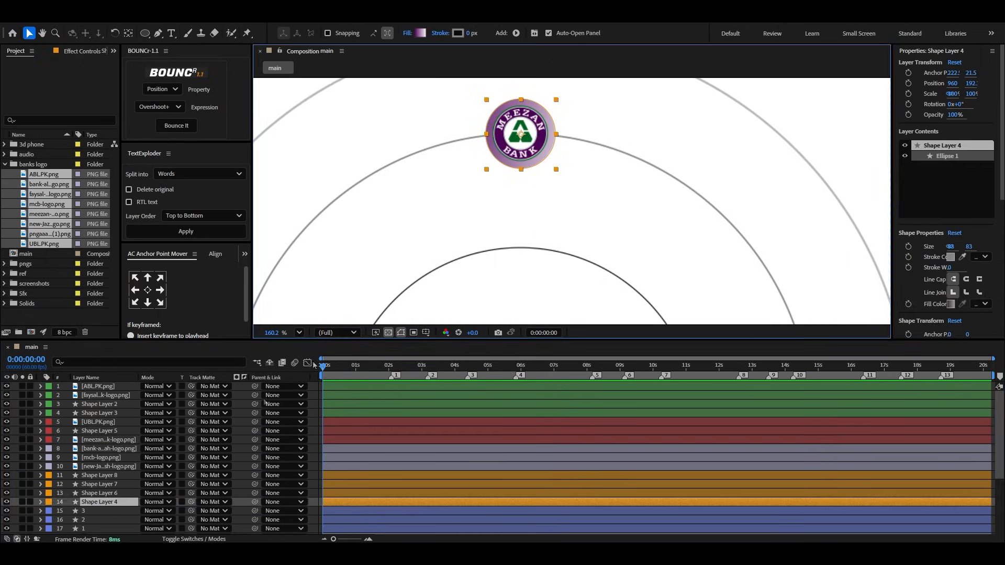
left_click(49, 502)
left_click_drag(97, 502, 98, 450)
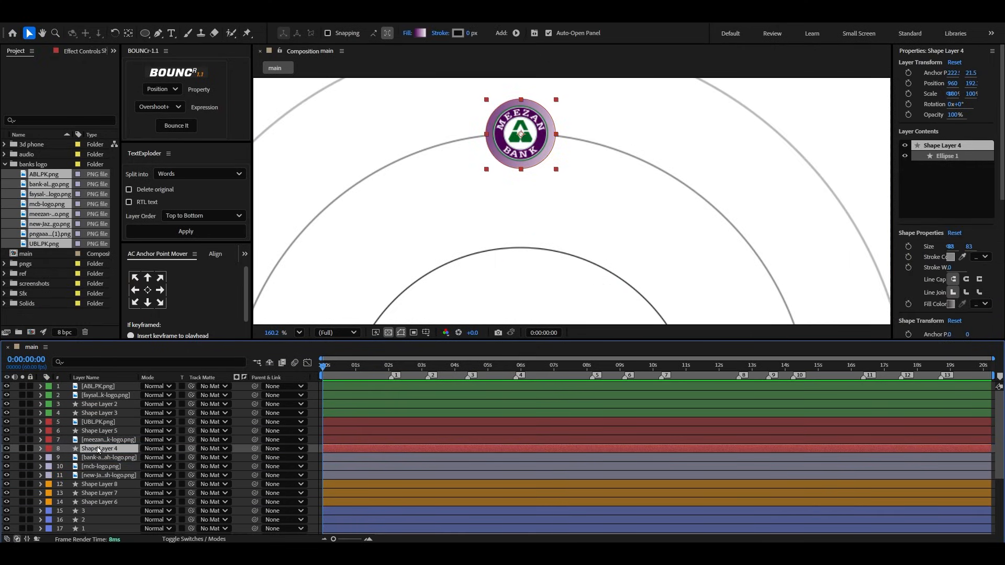
Step: Label the three outer-ring logo layers (Bank Alfalah, MCB, JazzCash) Orange to match their circles, Shape Layers 6, 7 and 8
scroll(552, 247, "down", 5)
scroll(568, 292, "up", 2)
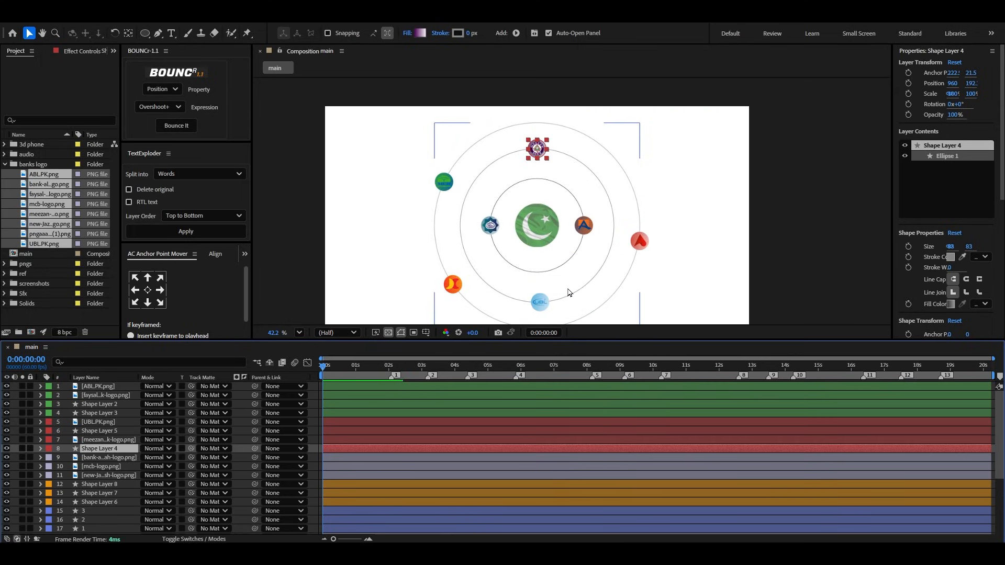
left_click(98, 458)
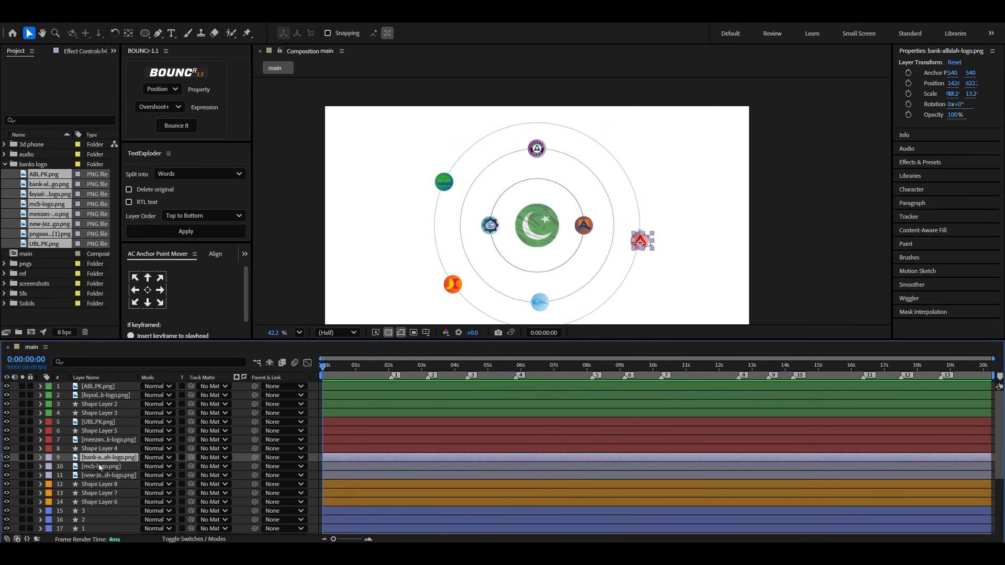
left_click(103, 467, "ctrl")
left_click(106, 477, "ctrl")
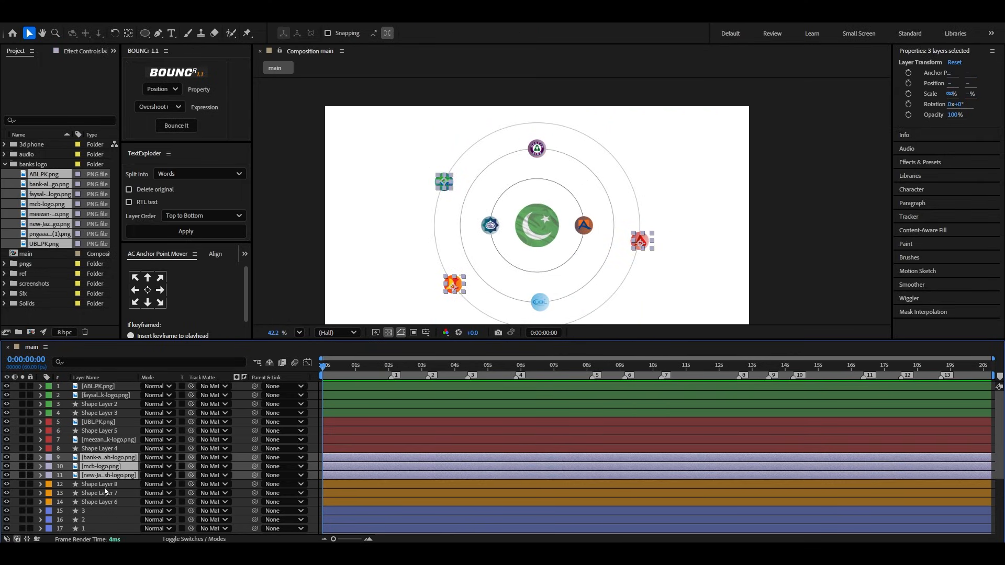
left_click(105, 484, "ctrl")
left_click(105, 493, "ctrl")
left_click(106, 502, "ctrl")
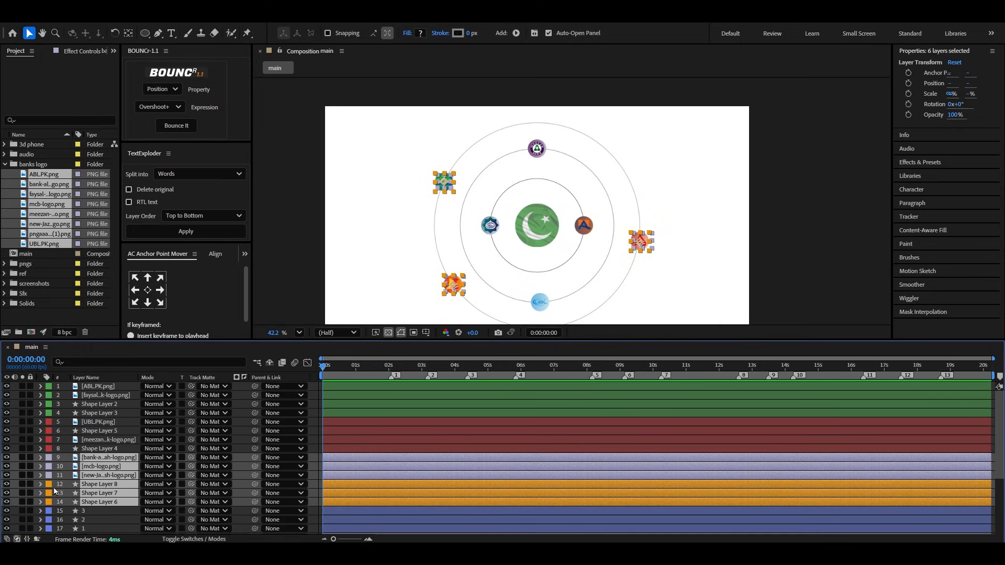
left_click(54, 491)
left_click(77, 417)
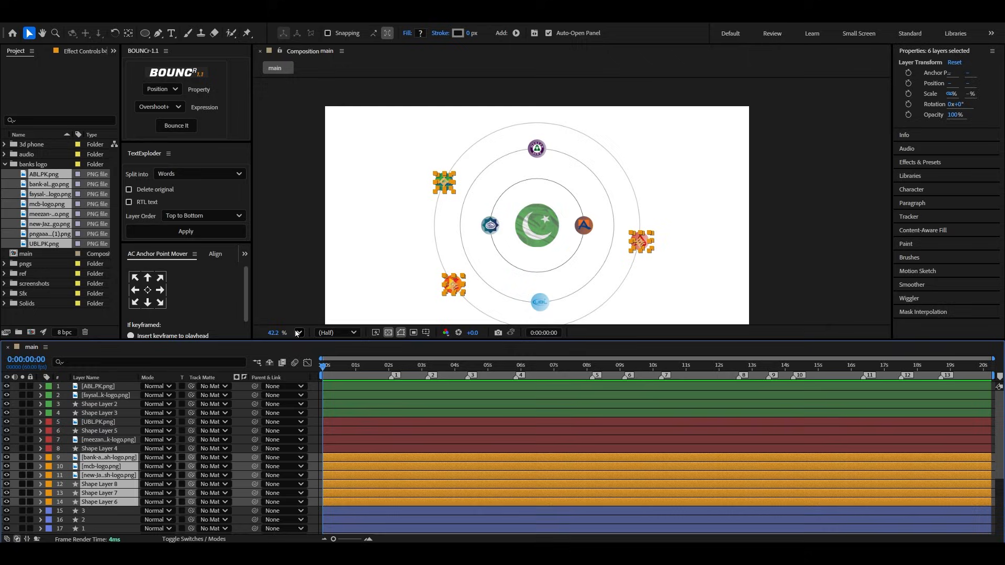
left_click(318, 312)
Step: Add a null object to the composition and duplicate it twice so that there is one null per ring
left_click(299, 333)
left_click(322, 125)
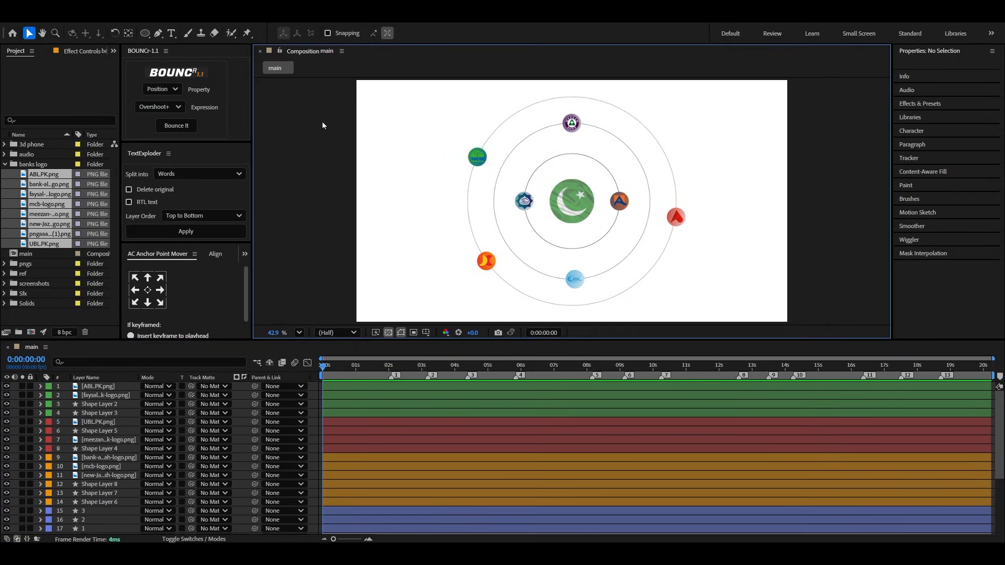
left_click(84, 25)
mouse_move(91, 29)
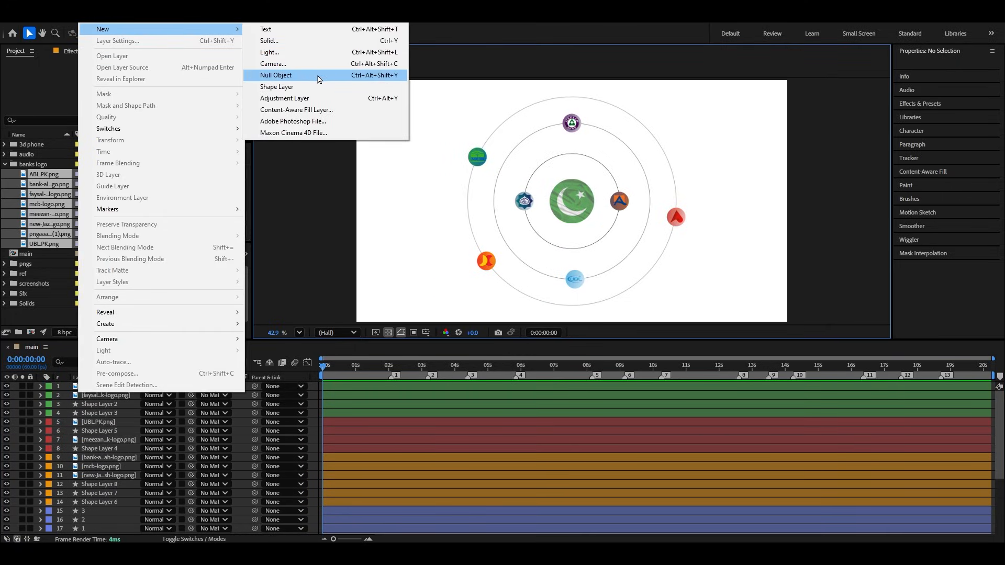
left_click(319, 76)
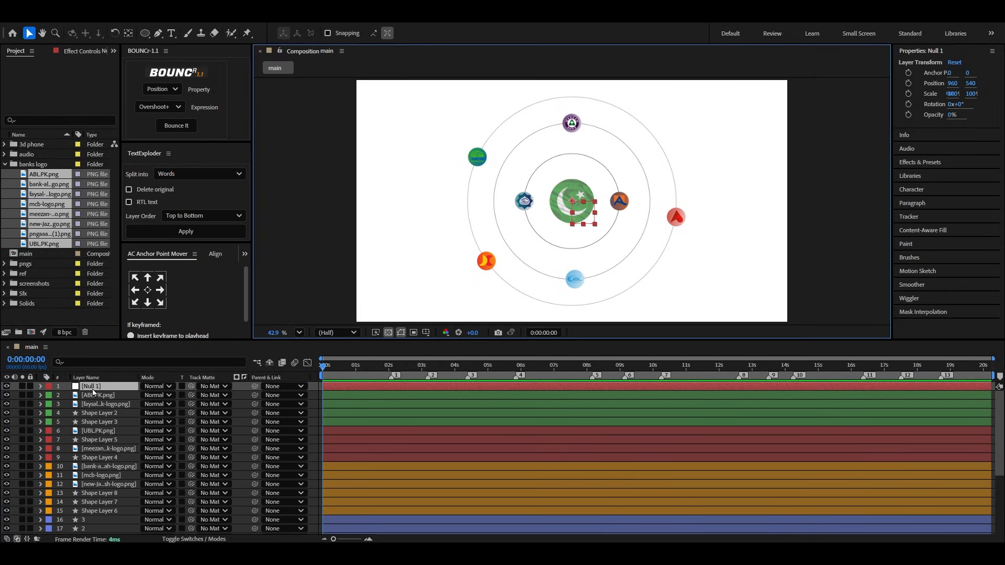
key("ctrl+d")
key("ctrl+d")
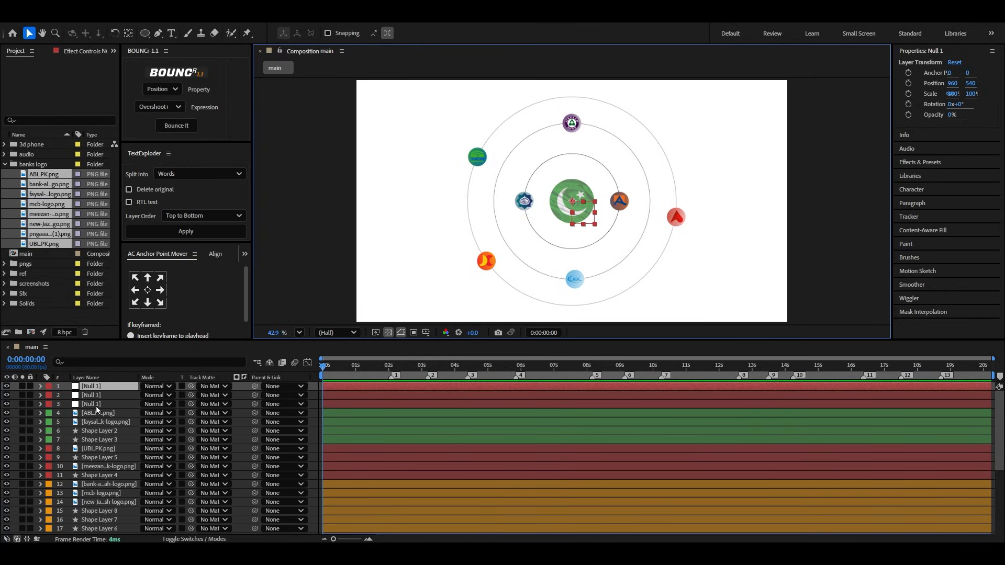
Step: Rename the middle of the three null layers as 2
left_click(97, 406)
left_click(97, 397)
right_click(96, 397)
left_click(128, 364)
type("2")
left_click(96, 413)
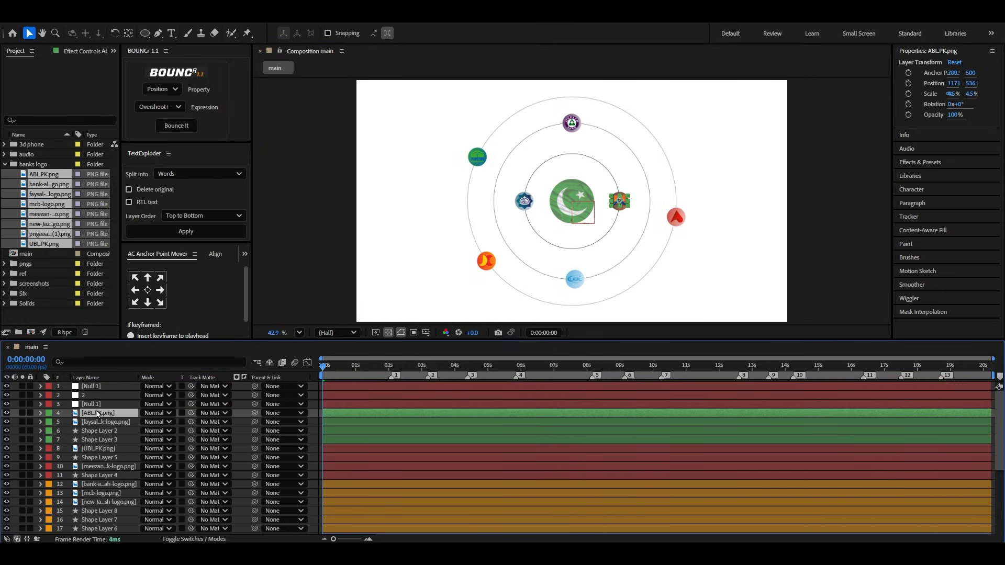
Step: Rename the topmost null layer as 3
right_click(95, 387)
left_click(119, 357)
type("33")
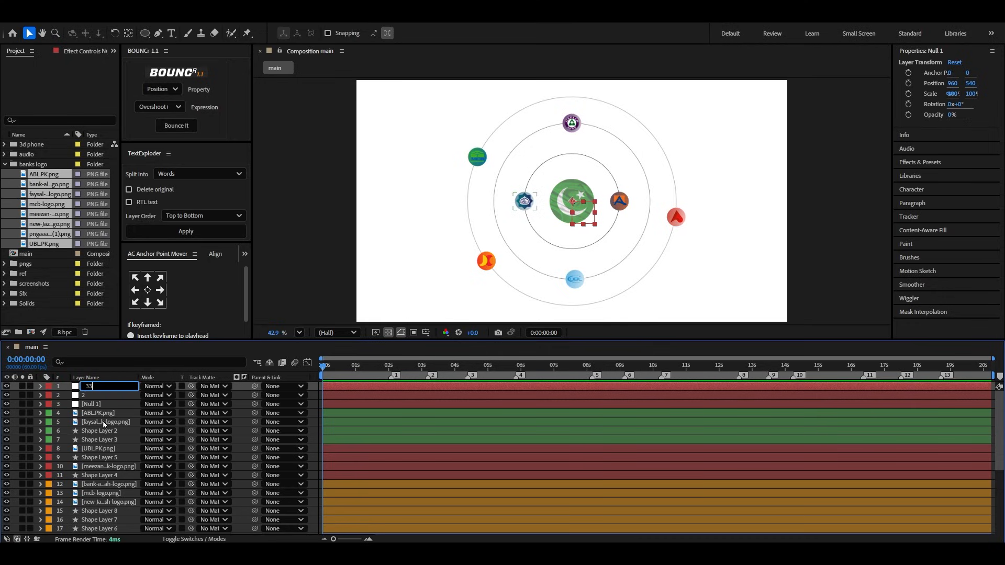
left_click(103, 423)
right_click(95, 387)
left_click(119, 358)
type("3")
Step: Rename the lowest null layer as 1
left_click(96, 405)
right_click(96, 405)
left_click(119, 370)
type("1")
left_click(107, 423)
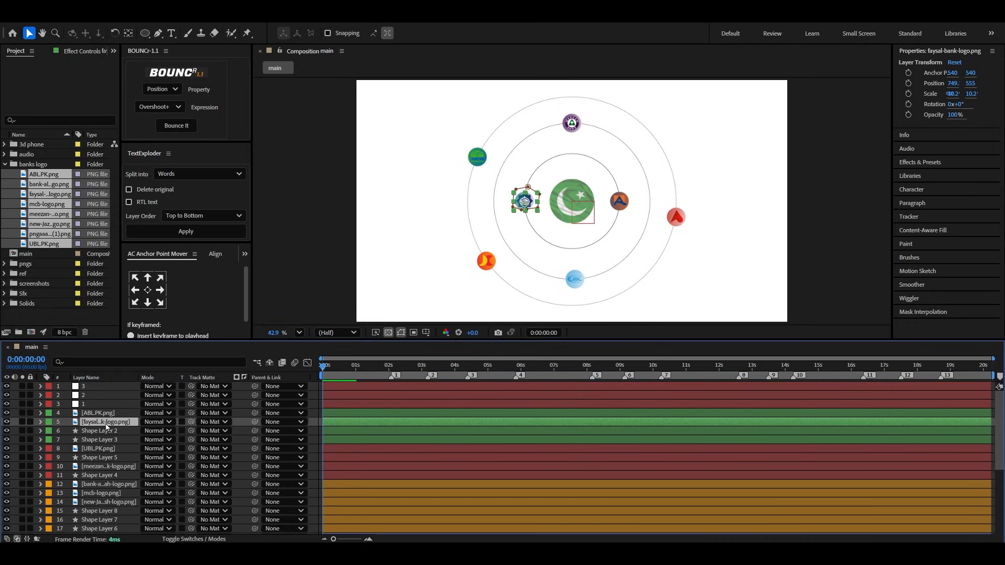
Step: Parent the four green inner-ring layers (ABL and Faysal logos, Shape Layers 2 and 3) to null 1
left_click(89, 398)
left_click(98, 413)
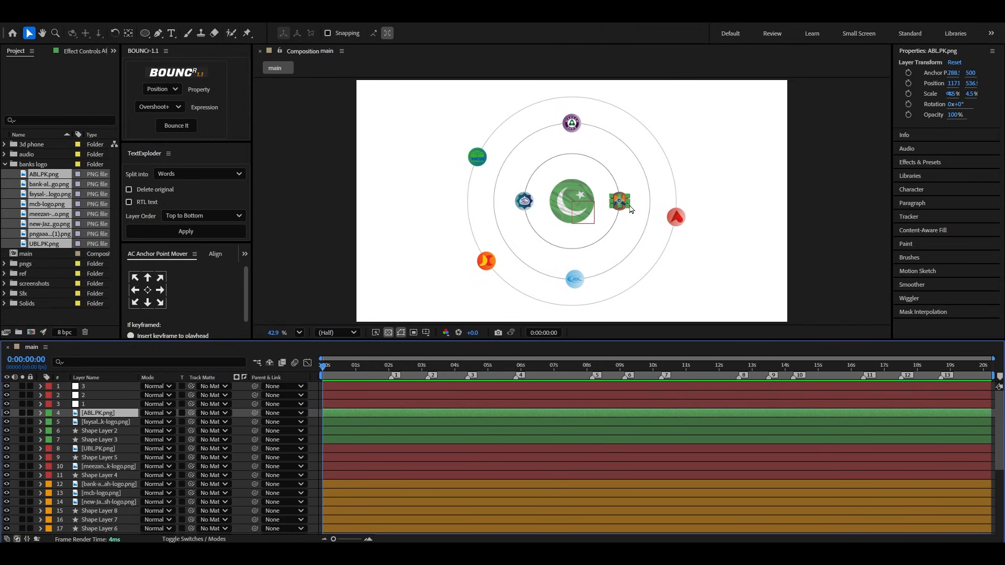
left_click(98, 422, "ctrl")
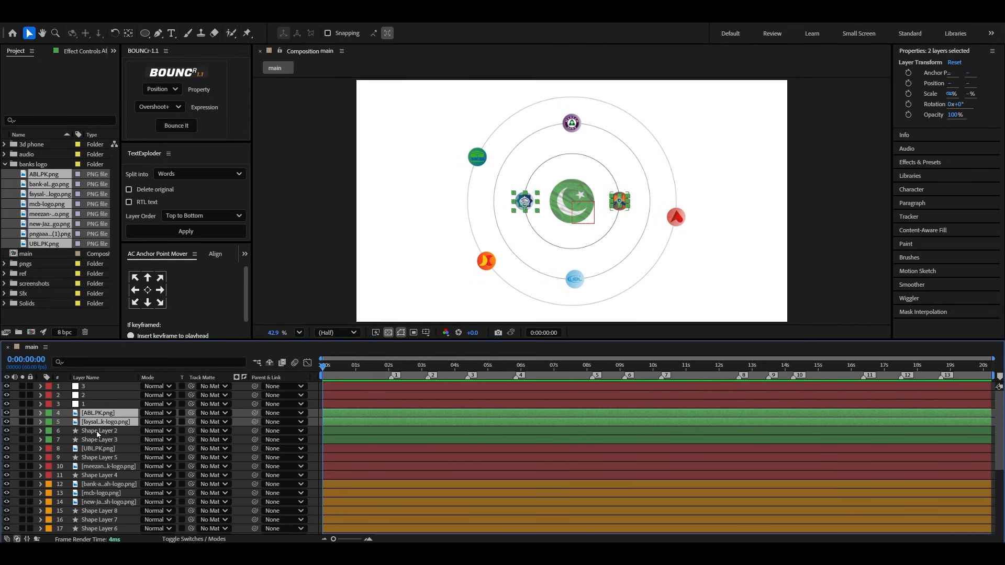
left_click(98, 431, "ctrl")
left_click(99, 440, "ctrl")
left_click_drag(255, 420, 97, 404)
Step: Parent the four red middle-ring layers (UBL and Meezan logos, Shape Layers 5 and 4) to null 2
left_click(99, 449)
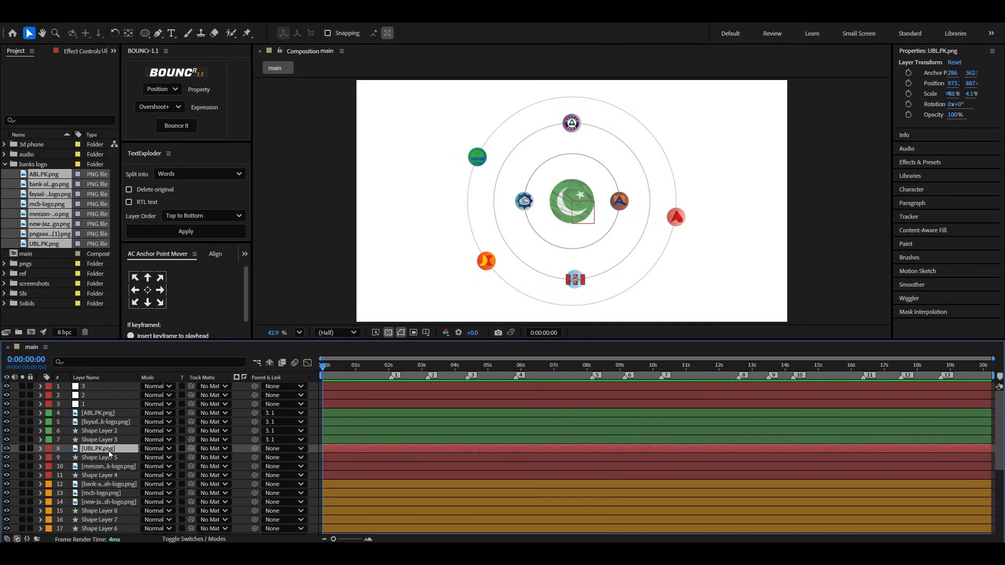
left_click(101, 458, "ctrl")
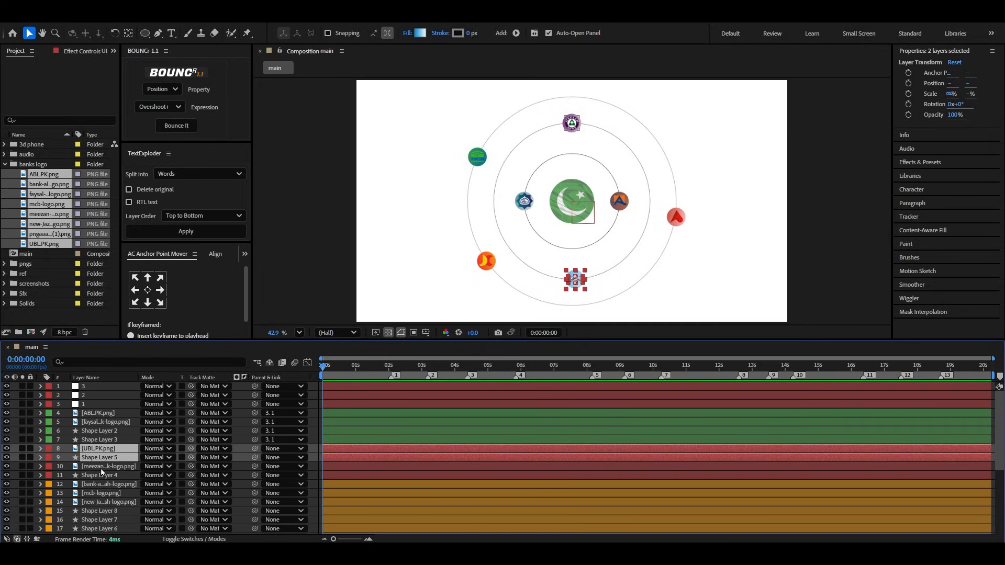
left_click(100, 466, "ctrl")
left_click(102, 476, "ctrl")
left_click_drag(255, 458, 93, 396)
Step: Parent the six orange outer-ring layers (three bank logos and Shape Layers 8, 7 and 6) to null 3
scroll(104, 482, "down", 3)
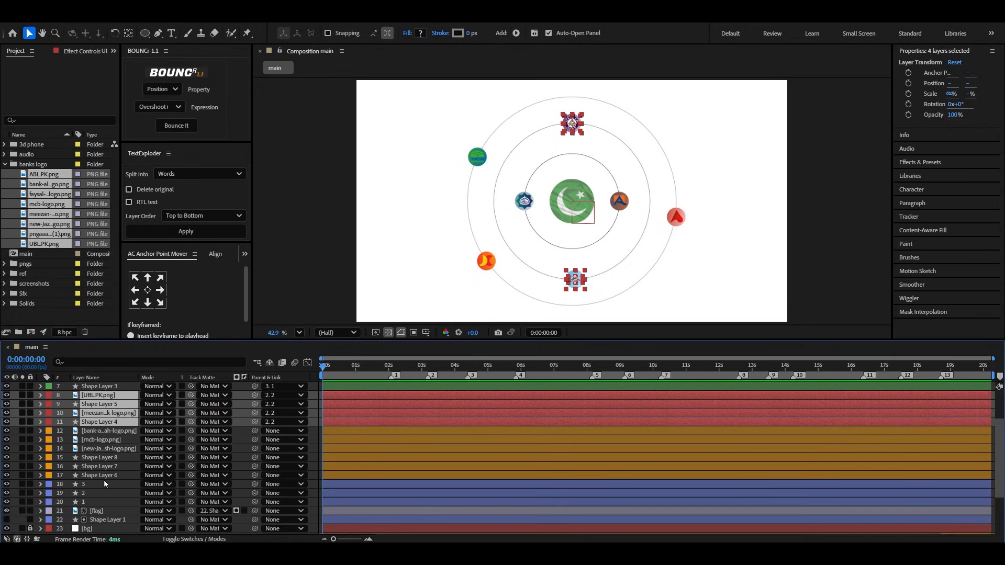
left_click(109, 432)
left_click(370, 474, "shift")
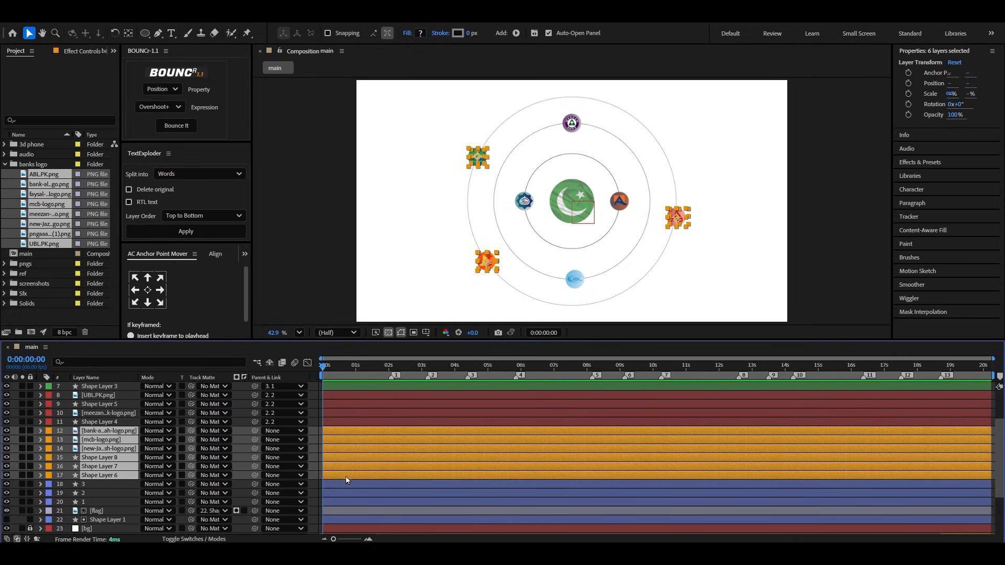
scroll(101, 449, "up", 3)
left_click_drag(256, 488, 132, 423)
left_click(131, 424)
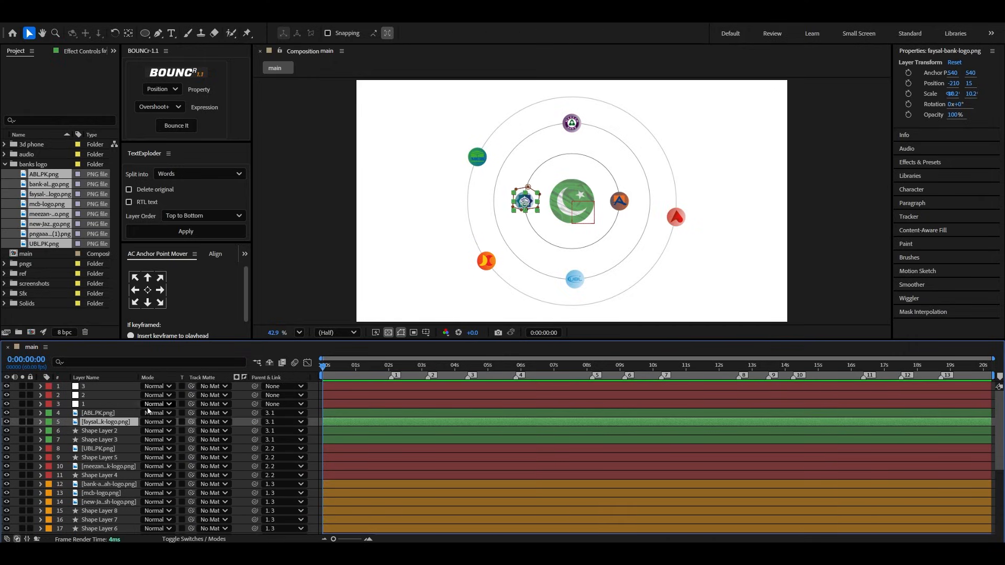
Step: Add a Rotation keyframe at 0 seconds to nulls 1, 2 and 3
left_click(90, 404)
left_click(89, 387, "shift")
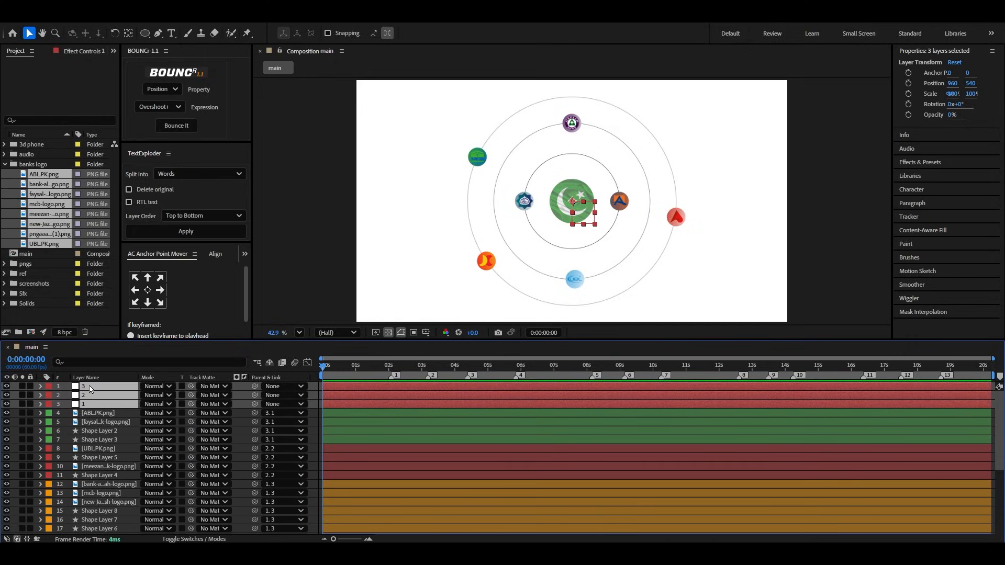
key("r")
left_click(68, 396)
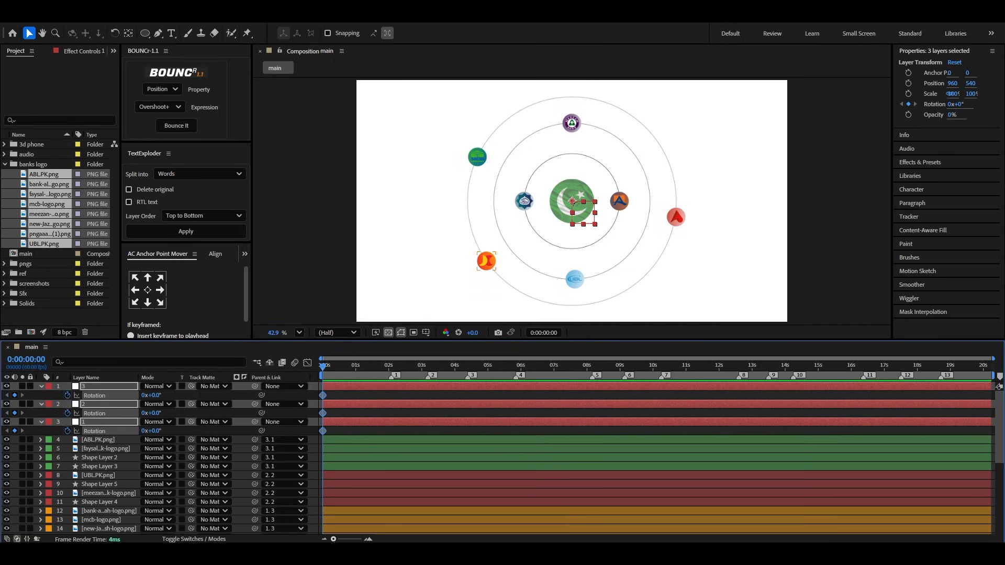
Step: Move the Rotation keyframes to marker 1 and set starting rotations of 72° on null 3, -83° on null 2 and 102° on null 1
left_click_drag(334, 540, 352, 540)
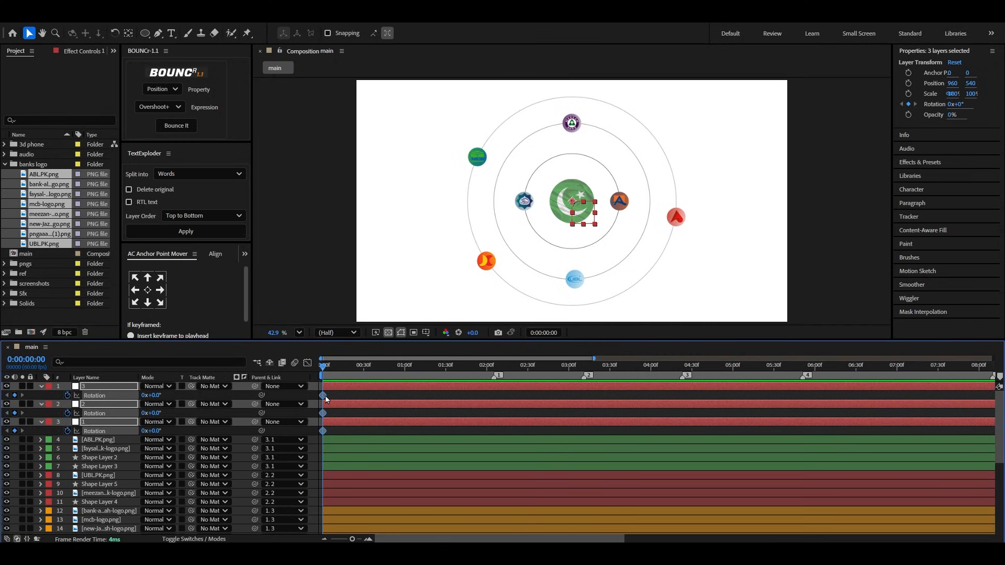
left_click_drag(323, 396, 495, 396)
left_click(351, 397)
left_click_drag(155, 399, 205, 427)
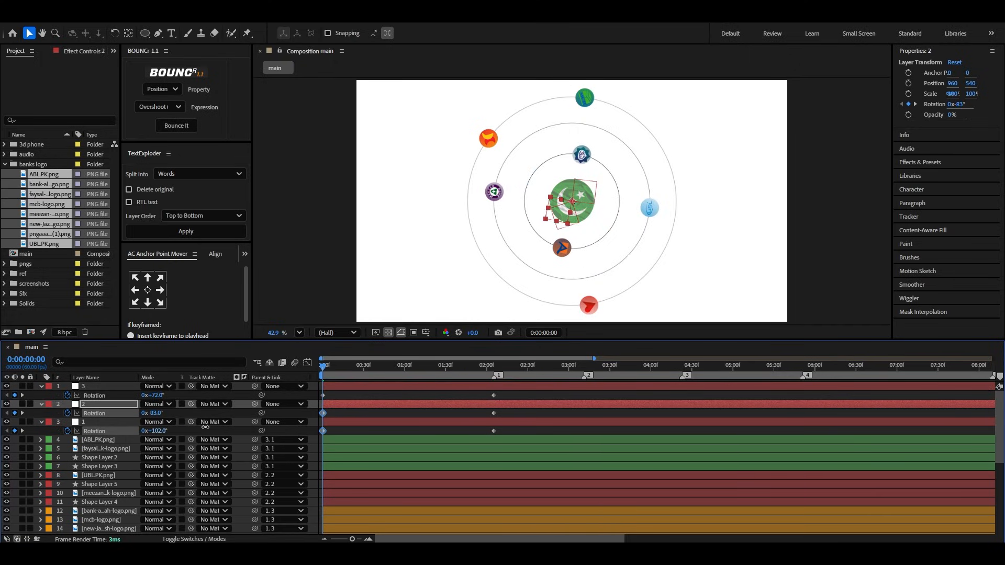
Step: Ease all the nulls' Rotation keyframes, shape their speed curve in the Graph Editor, and preview the motion
left_click_drag(511, 387, 310, 432)
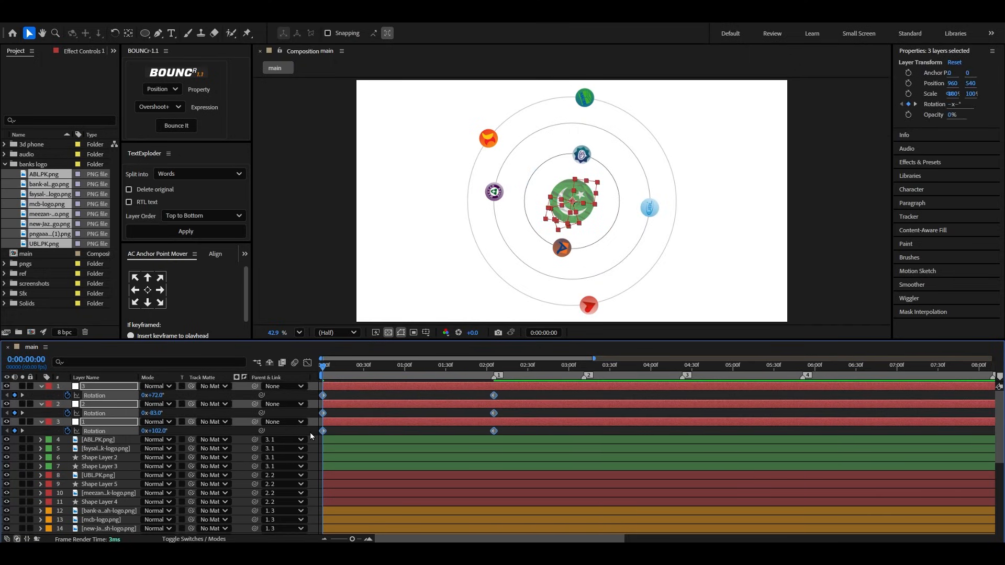
left_click(307, 363)
left_click_drag(466, 444, 324, 444)
left_click(308, 363)
key("space")
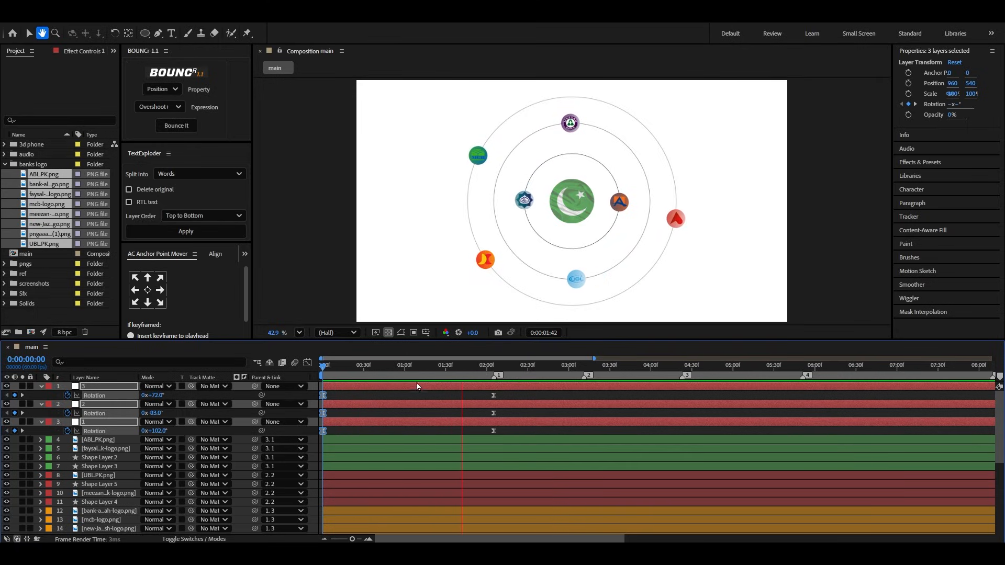
key("space")
Step: Move the nulls' ending Rotation keyframes to about 0:00:02:30, preview the slower spin, and collapse the null layers
left_click_drag(517, 396, 525, 431)
left_click_drag(487, 367, 305, 389)
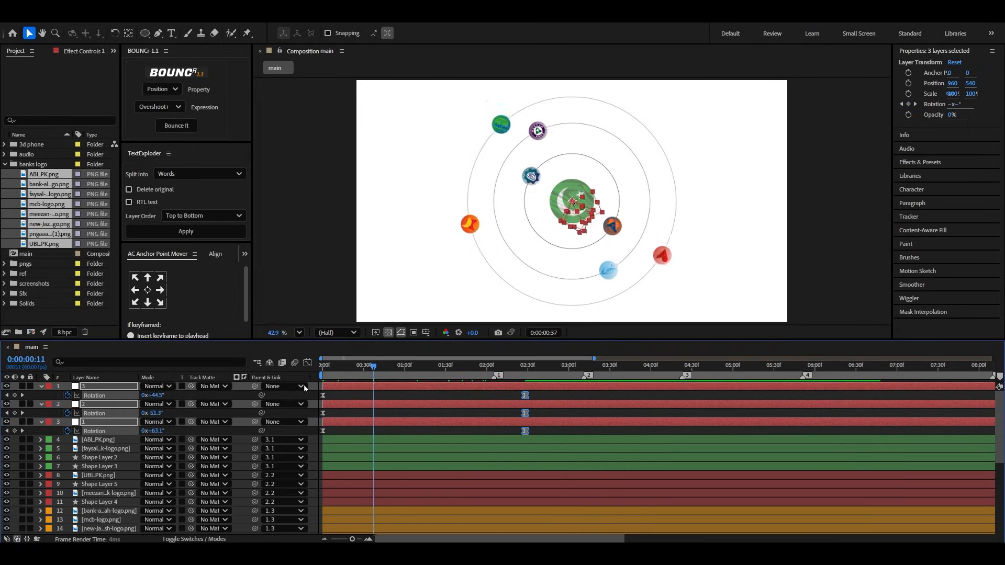
key("space")
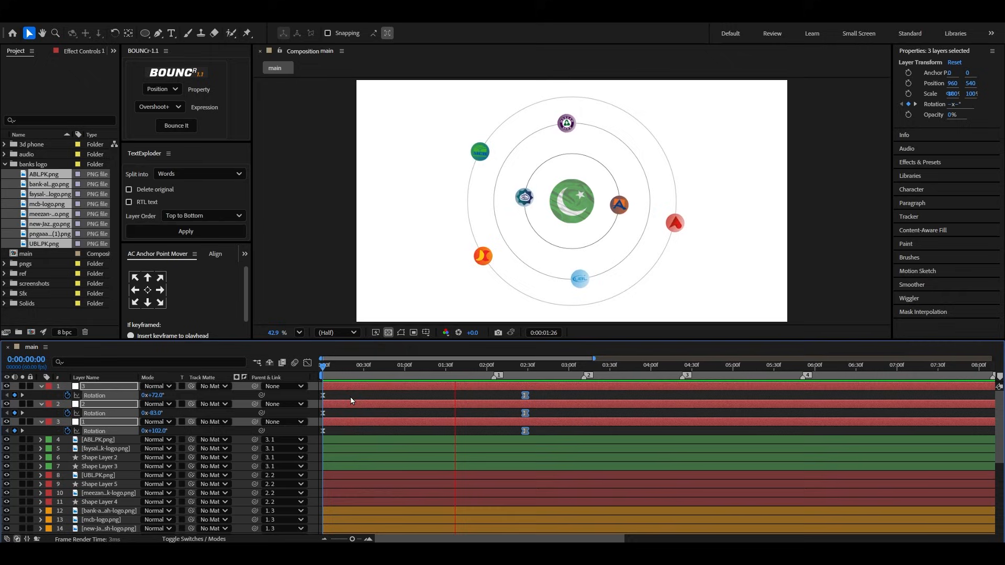
key("space")
left_click(41, 404)
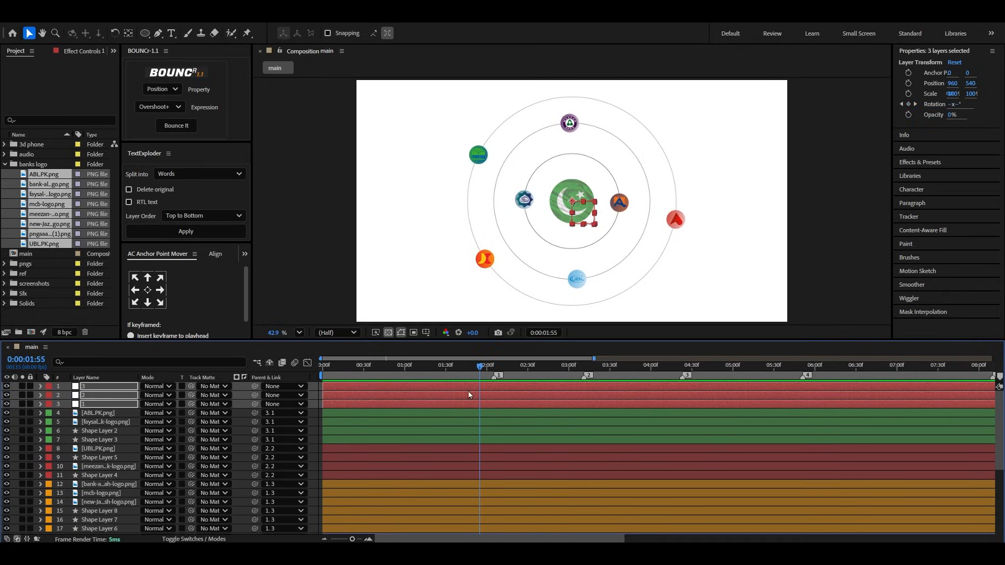
Step: Split all unlocked layers at 0:00:03:03 and delete the portions after the split
left_click_drag(485, 369, 574, 385)
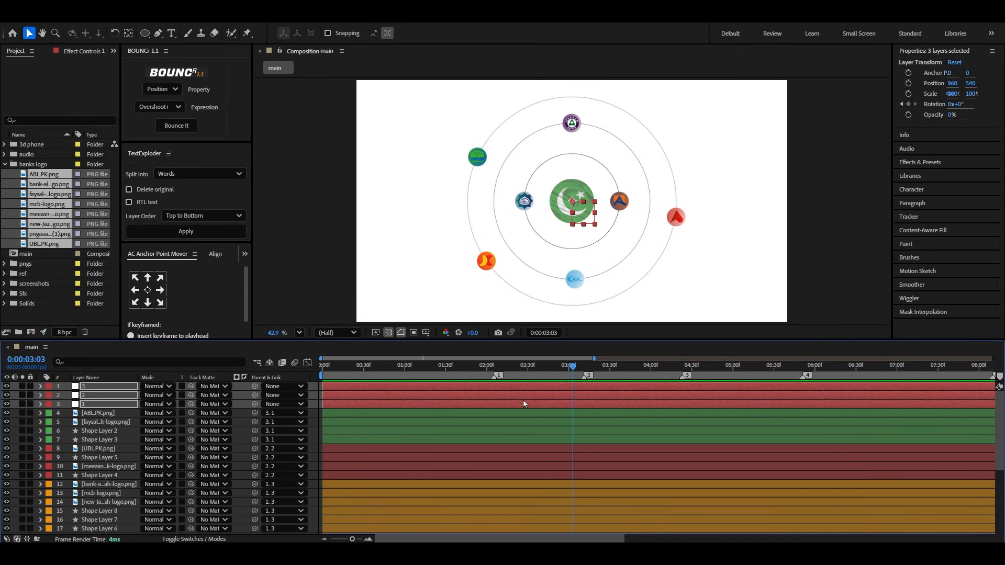
left_click(530, 431)
left_click(536, 386)
scroll(540, 421, "down", 5)
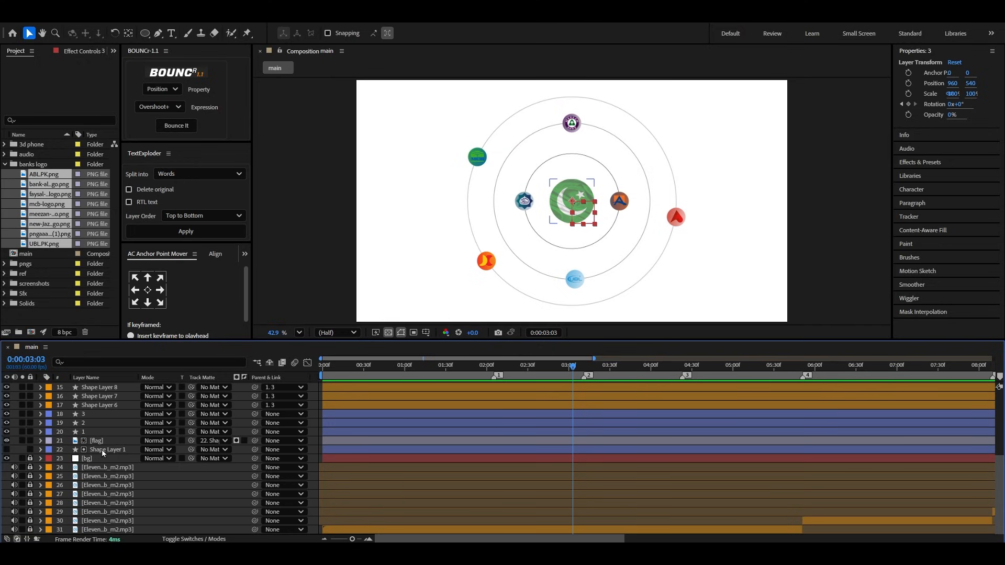
key("ctrl+a")
key("ctrl+shift+d")
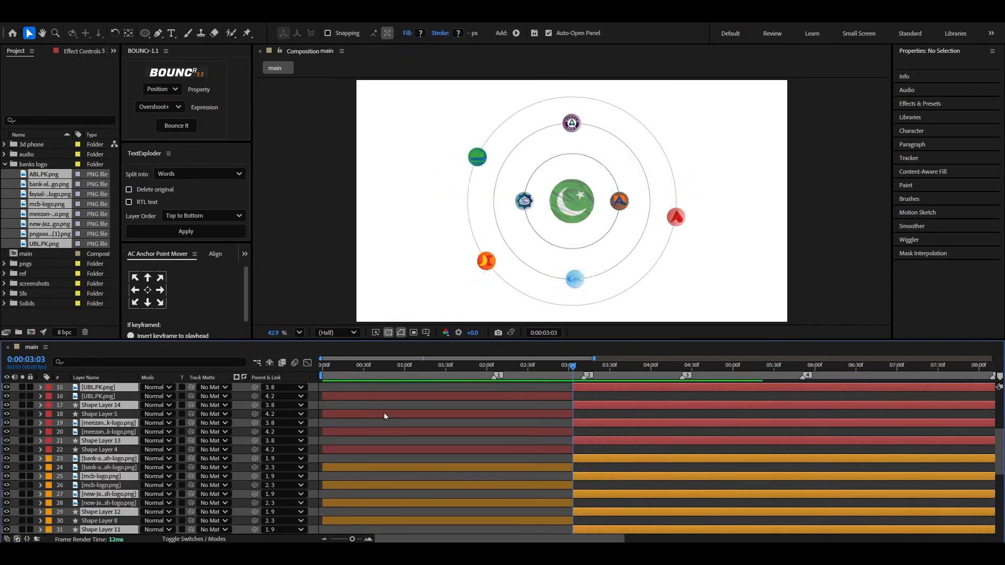
key("Delete")
scroll(406, 443, "down", 3)
scroll(339, 448, "up", 5)
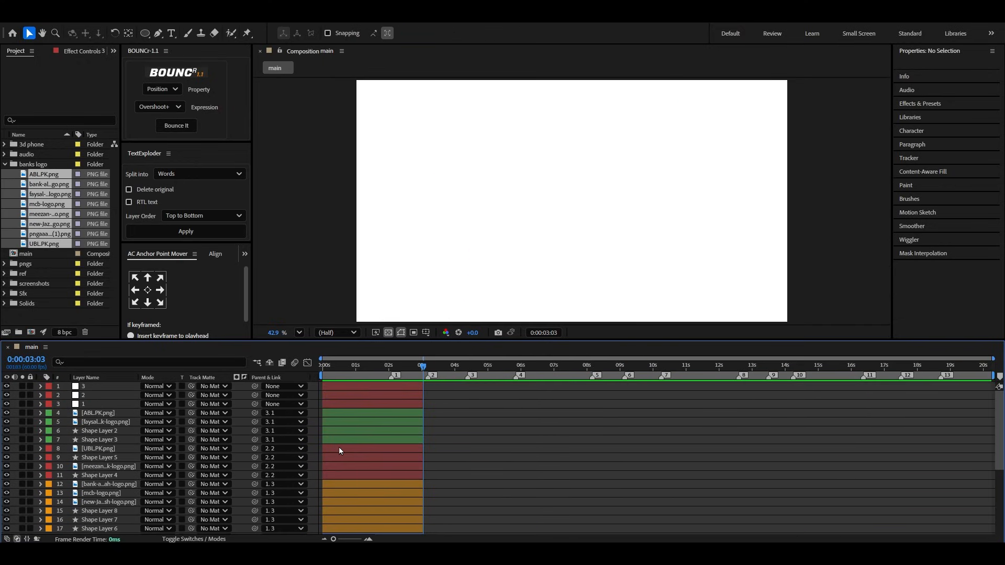
Step: Preview the trimmed ring animation from the start of the composition
key("Home")
key("space")
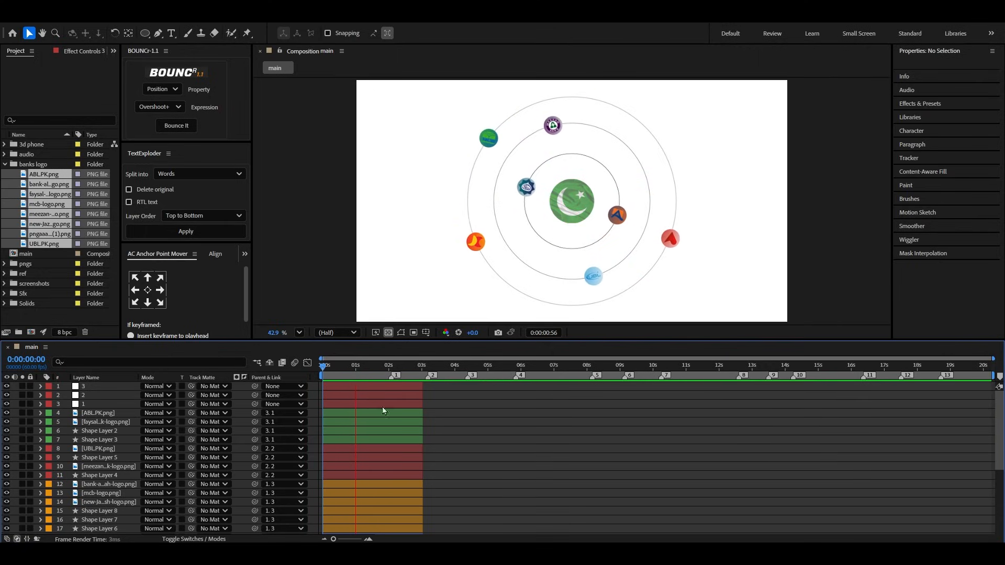
key("space")
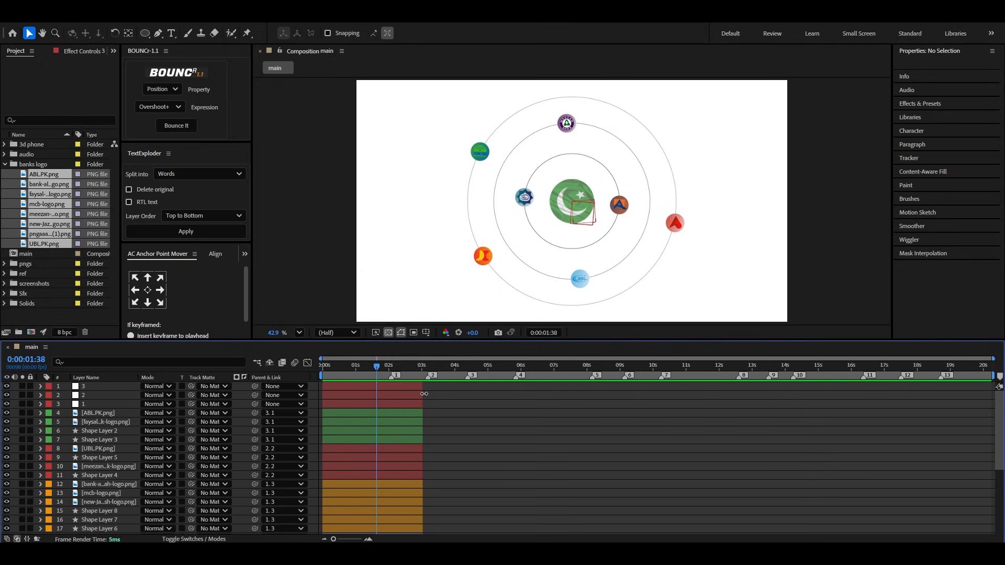
Step: Add a new camera to the composition with the default settings
left_click(89, 11)
mouse_move(100, 29)
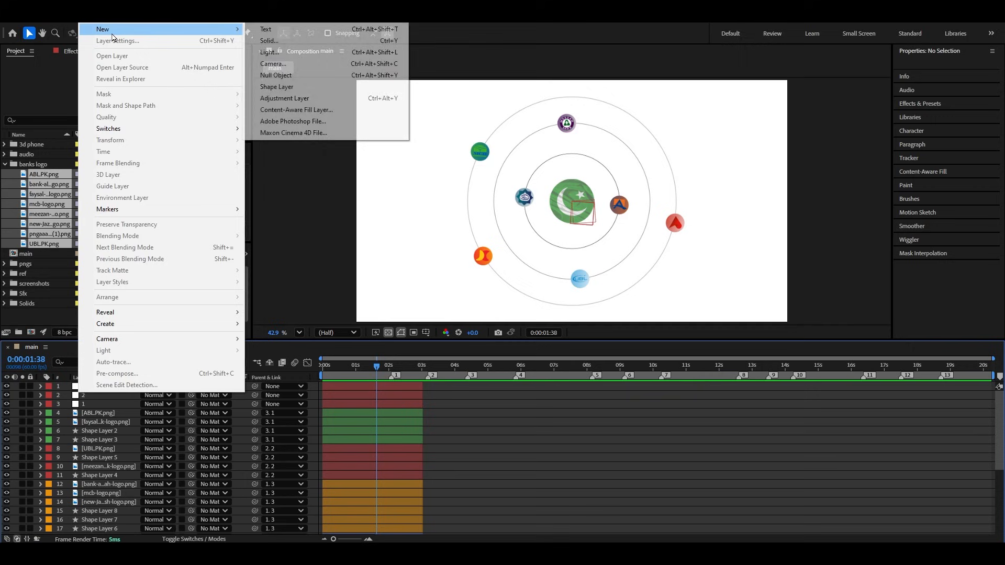
left_click(272, 63)
left_click(632, 381)
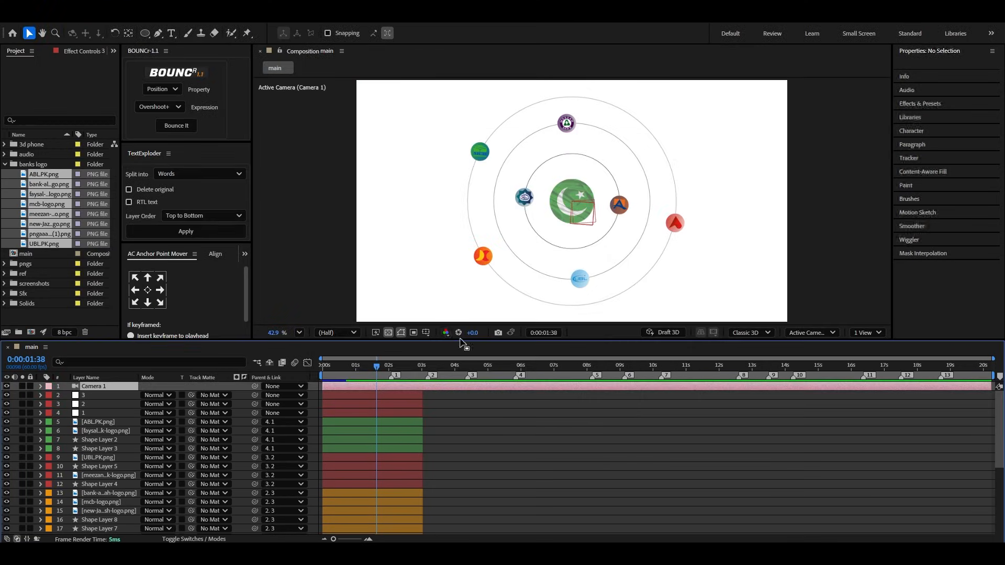
Step: Add a null object above the camera and parent Camera 1 to it
left_click(89, 11)
mouse_move(100, 28)
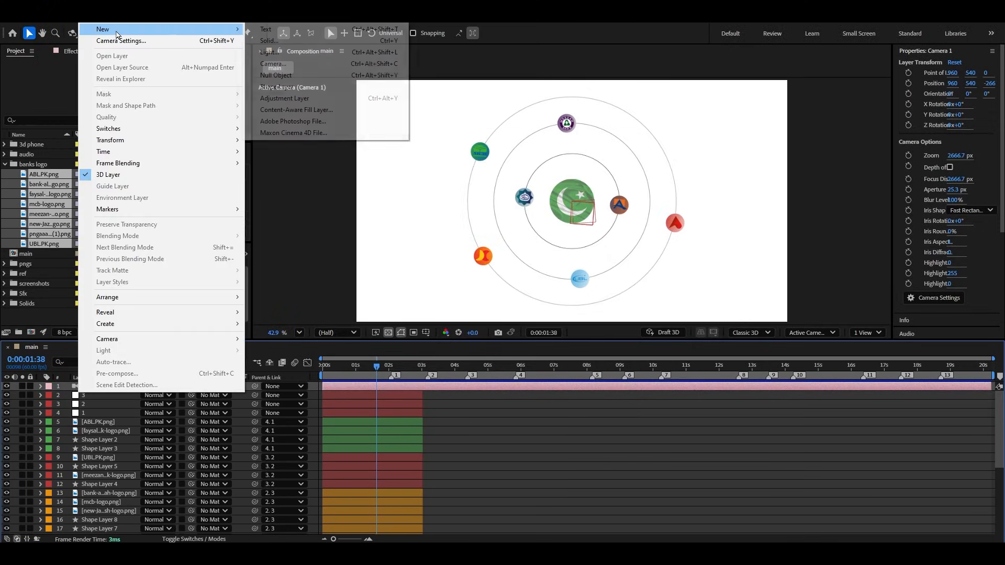
left_click(272, 75)
left_click_drag(255, 397, 101, 389)
left_click(101, 389)
Step: Make the camera's null a 3D layer and label both it and Camera 1 Purple
left_click(188, 539)
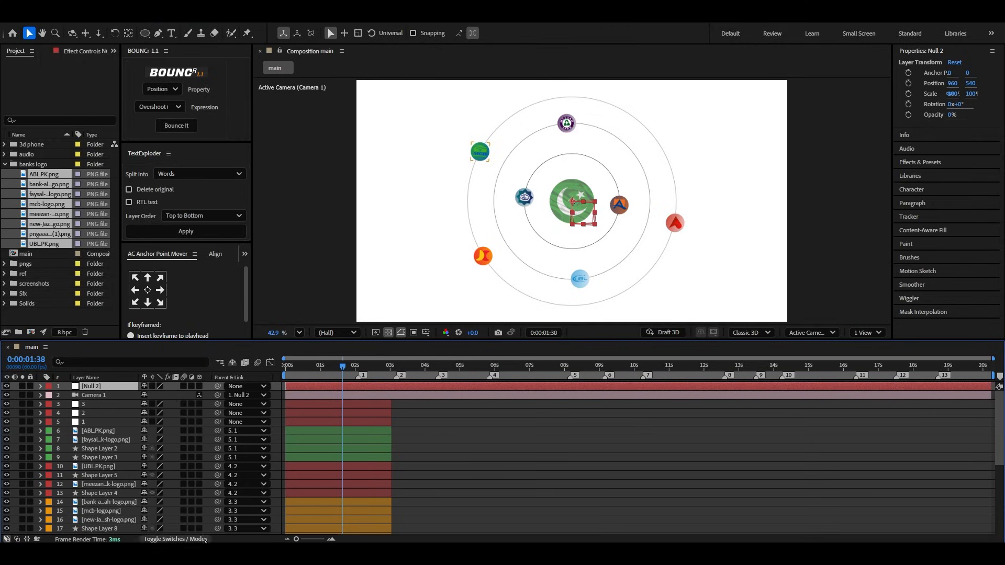
left_click(97, 394)
left_click(97, 387, "shift")
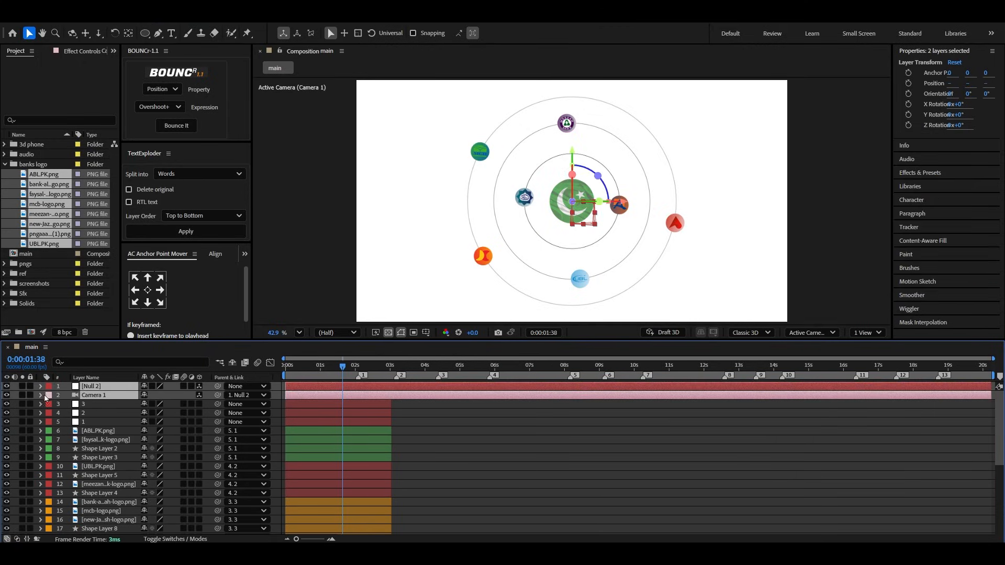
left_click(48, 395)
left_click(74, 319)
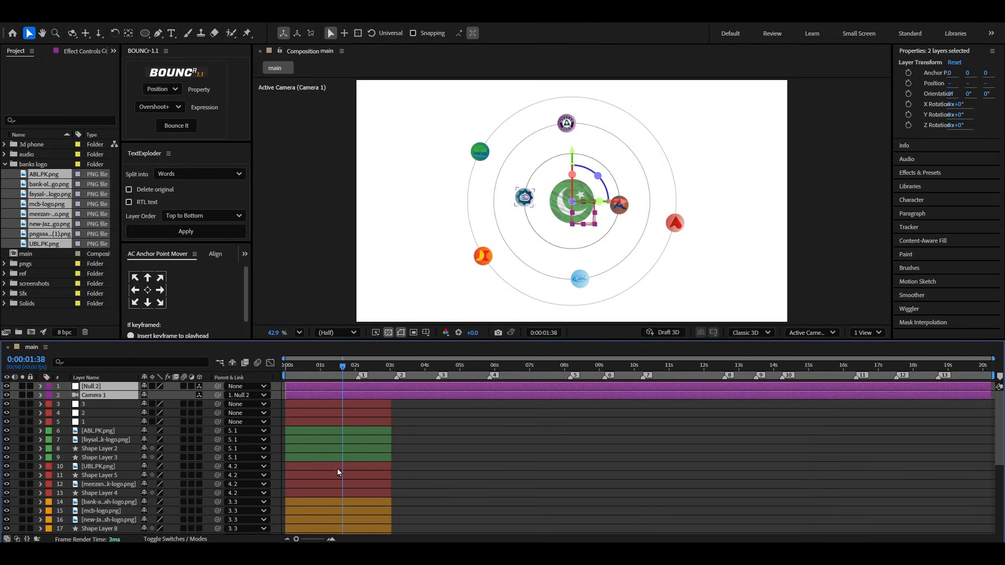
Step: Deselect all layers and play back the opening of the composition from 0 seconds
key("F2")
key("Home")
key("space")
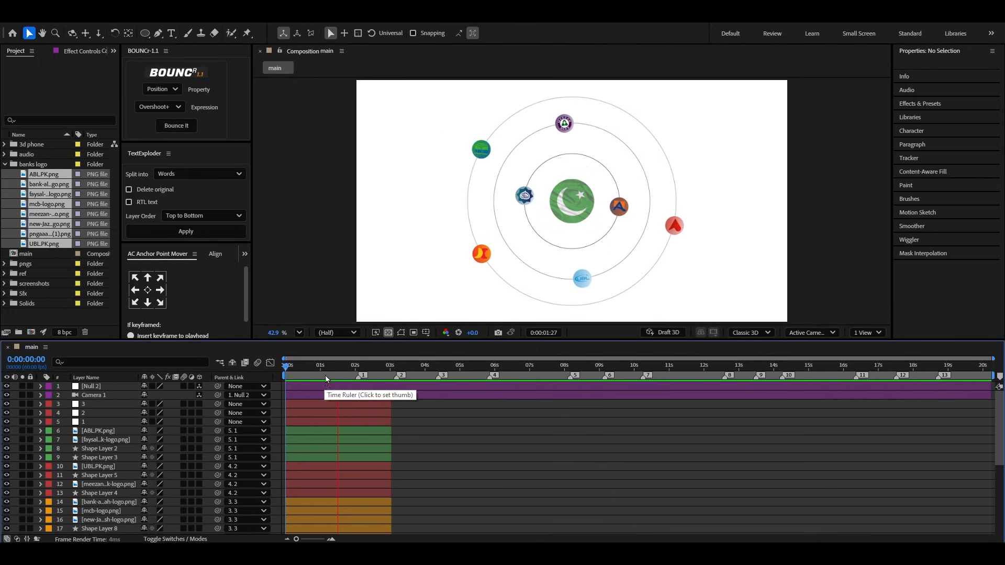
key("space")
Step: Turn on 3D for all layers from null 3 down to Shape Layer 1
left_click(90, 404)
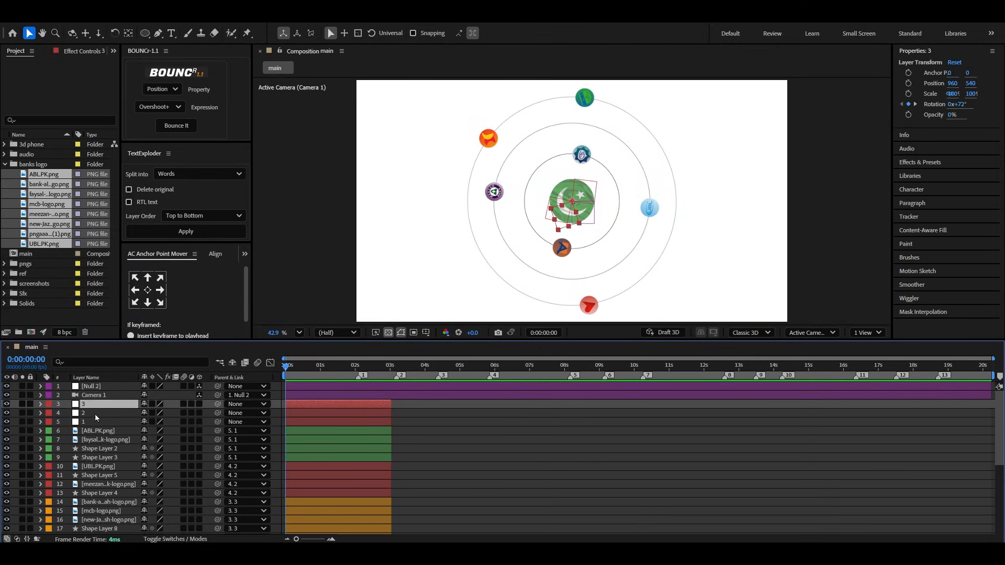
scroll(95, 417, "down", 5)
left_click(348, 457, "shift")
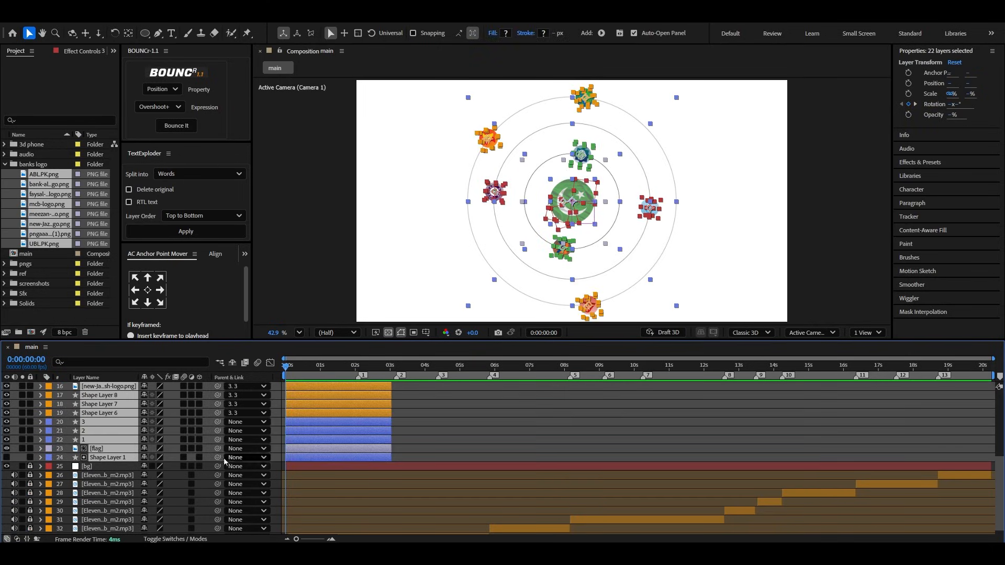
scroll(289, 430, "up", 5)
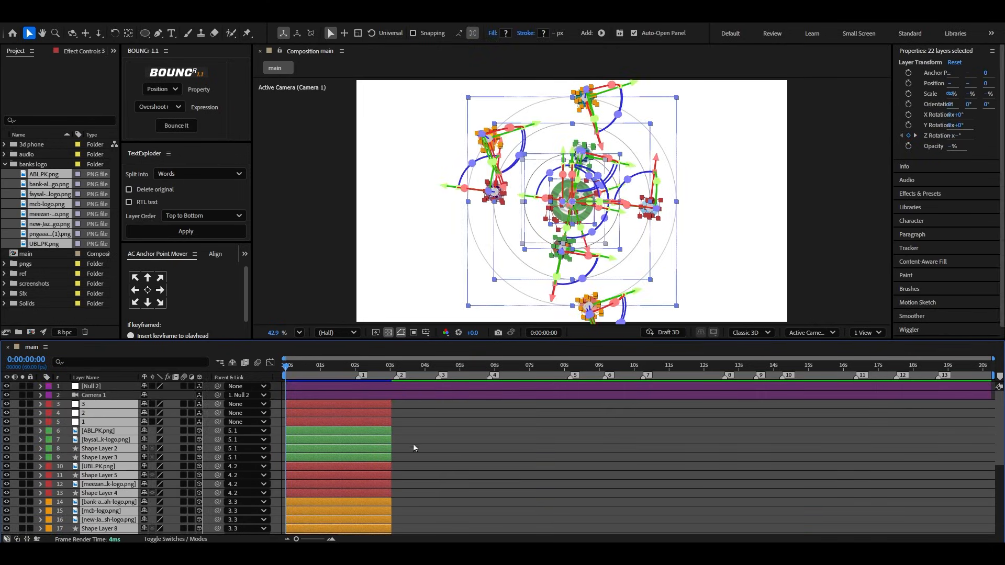
Step: Animate the Position of the camera's null from Z 488 at 0 seconds to Z 0 at about 2 seconds
left_click(413, 446)
left_click(103, 387)
key("p")
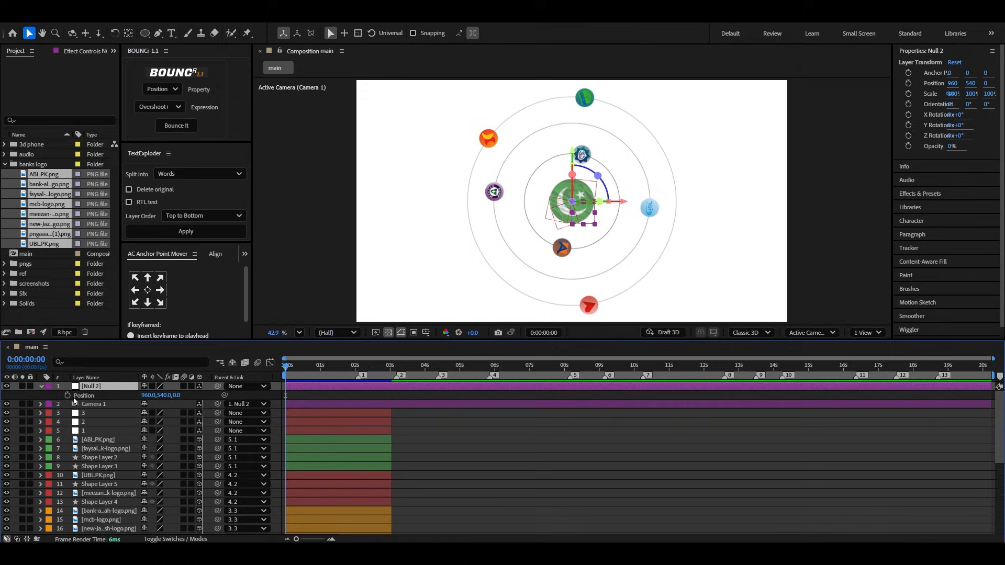
scroll(285, 465, "up", 5)
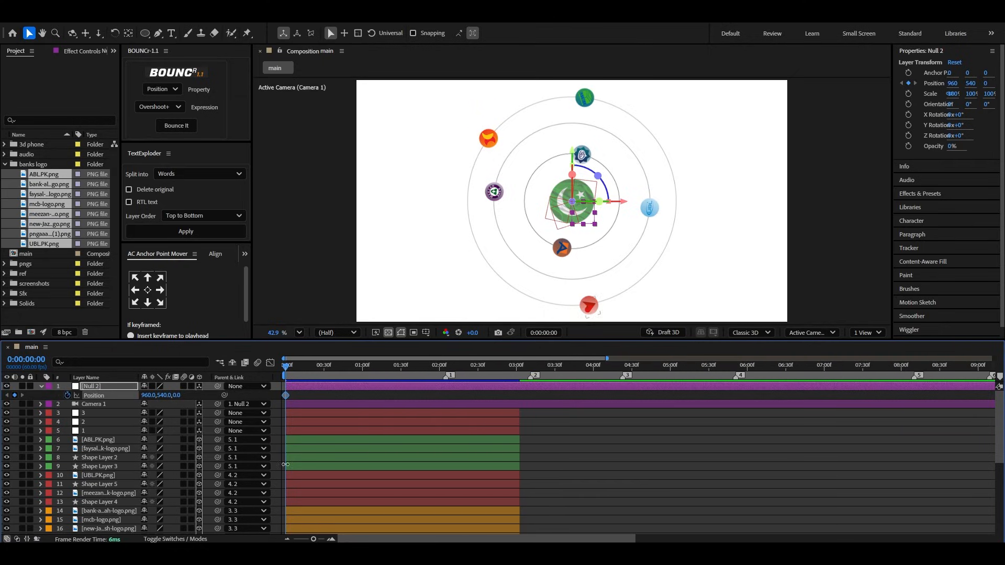
left_click_drag(286, 397, 443, 397)
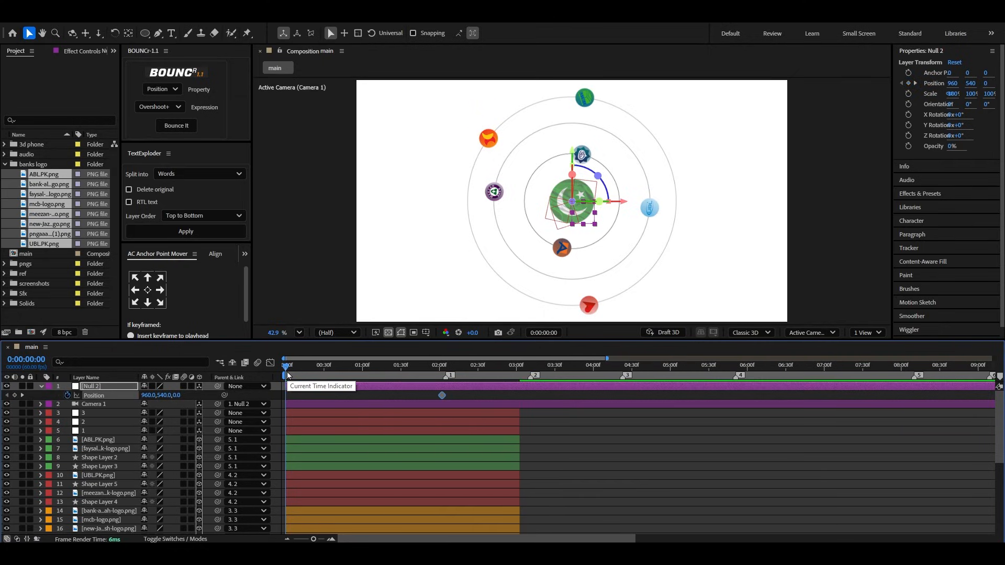
left_click_drag(181, 395, 281, 406)
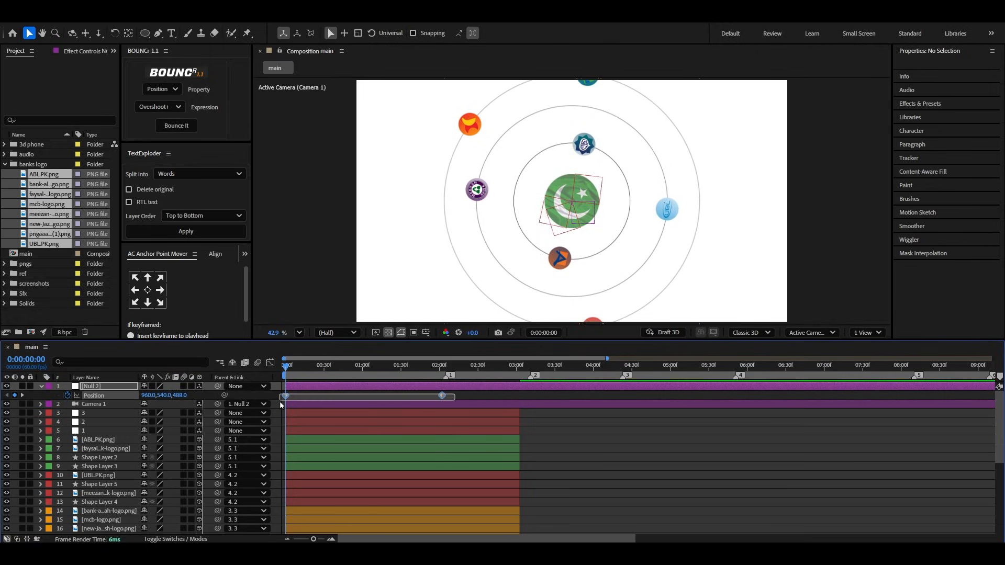
Step: Shape the speed graph of the camera null's Position into a very fast start with a long ease-out
left_click(270, 363)
left_click_drag(413, 510, 357, 513)
left_click_drag(340, 491, 283, 511)
key("space")
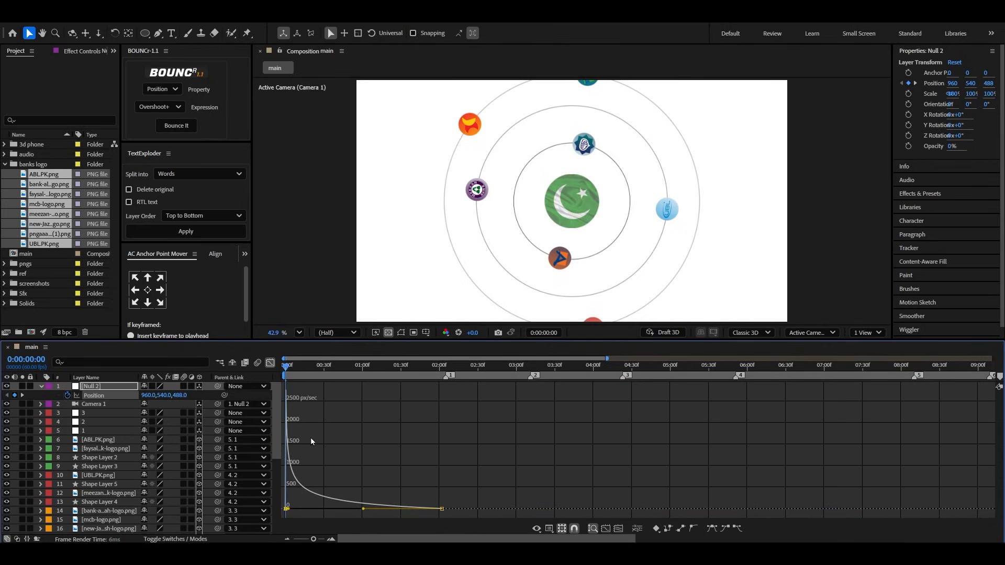
key("space")
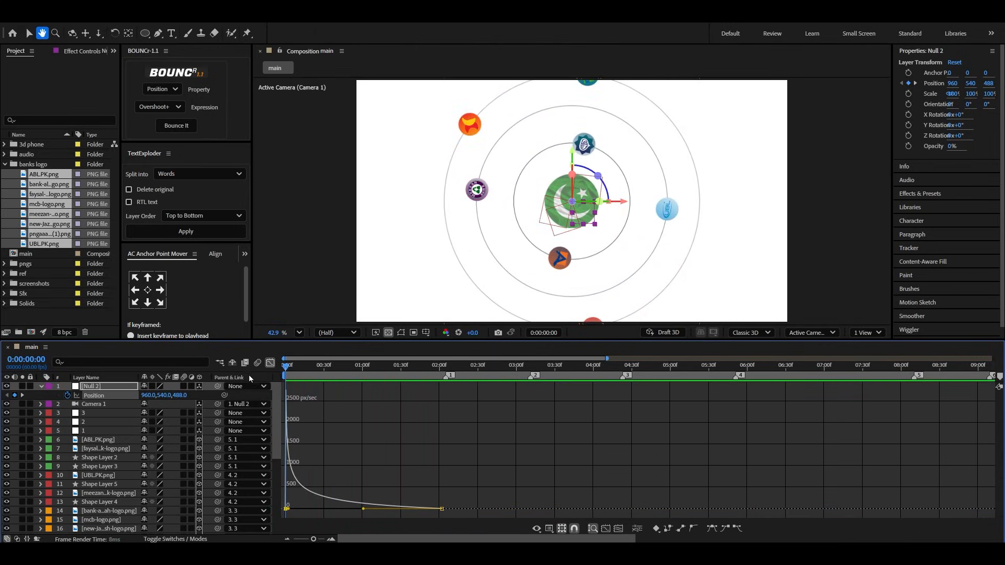
Step: Preview the camera move from 0 seconds and shift the null's ending Position keyframe to about 2:22
left_click(270, 363)
key("space")
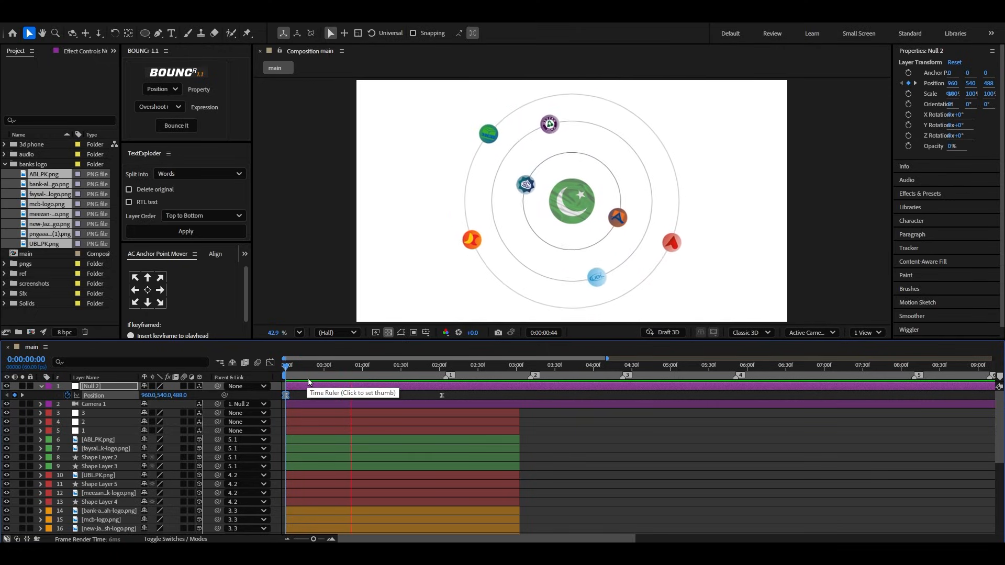
left_click_drag(442, 396, 469, 401)
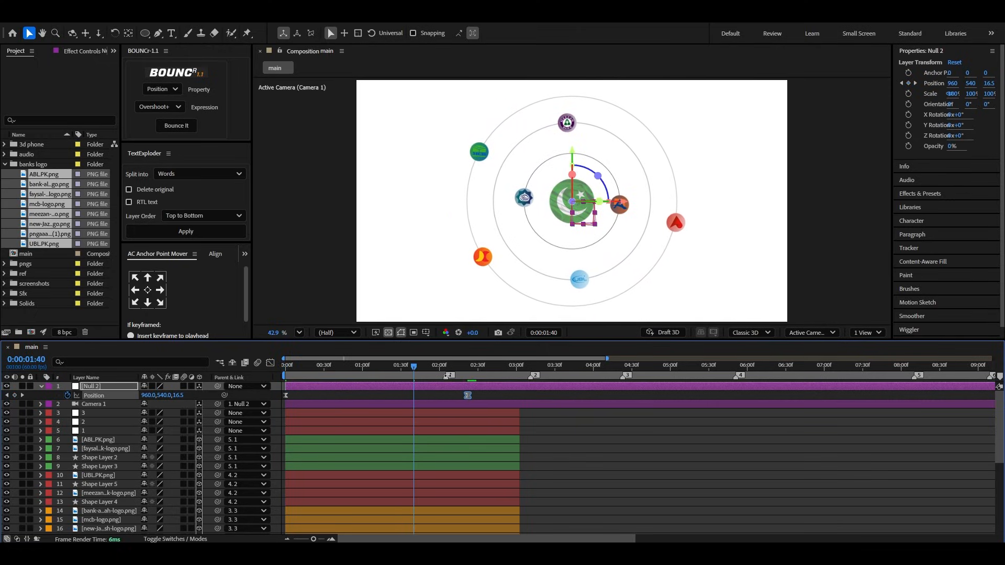
Step: Duplicate the camera's null, remove the duplicate's Position keyframes, and parent the original null to the duplicate
left_click(101, 388)
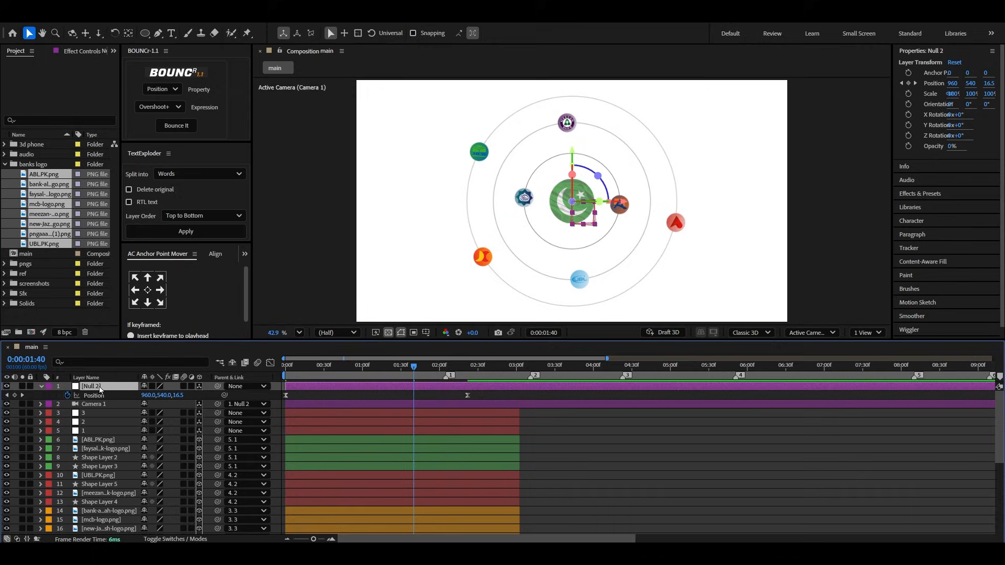
key("ctrl+d")
key("u")
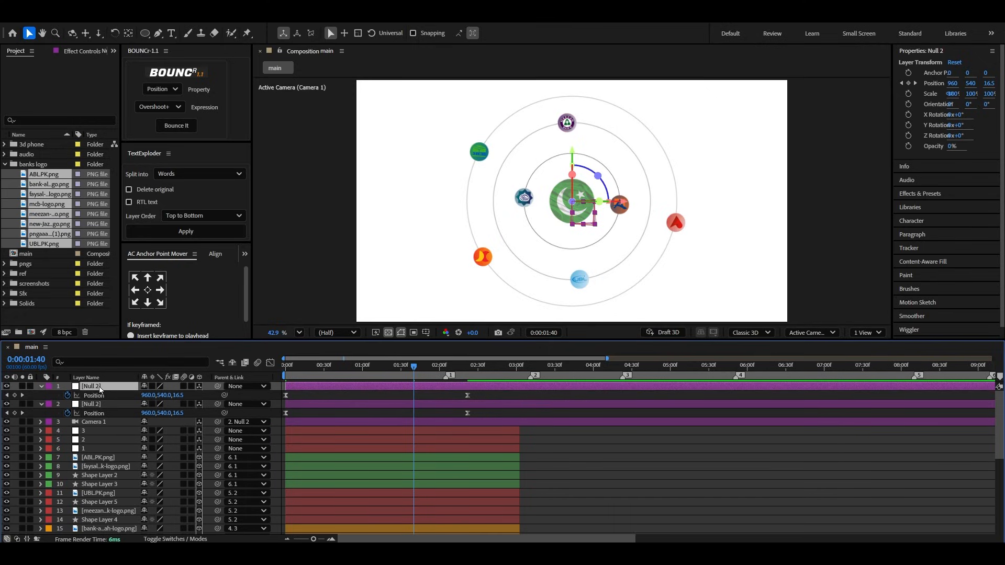
left_click(67, 395)
left_click(92, 406)
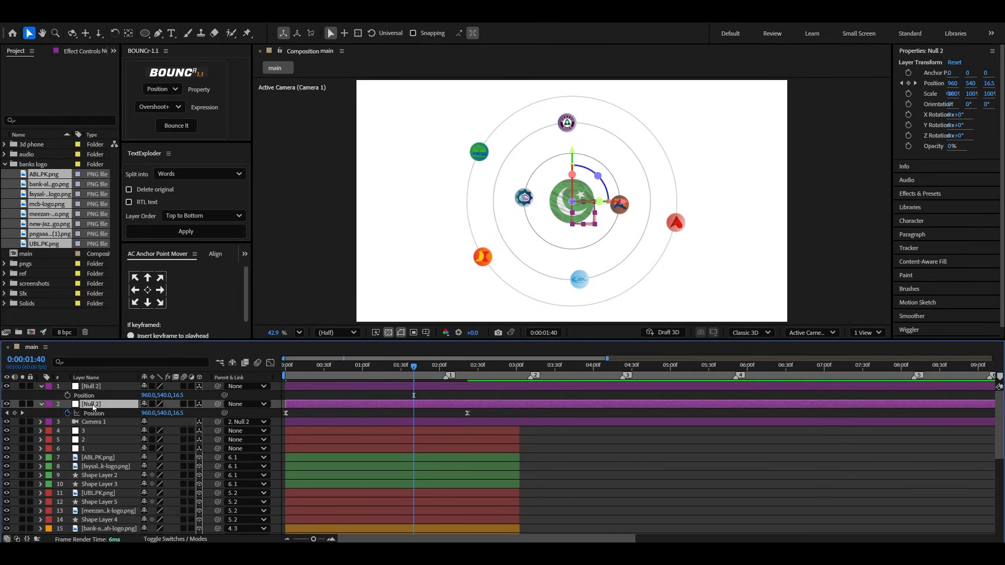
left_click_drag(118, 397, 100, 387)
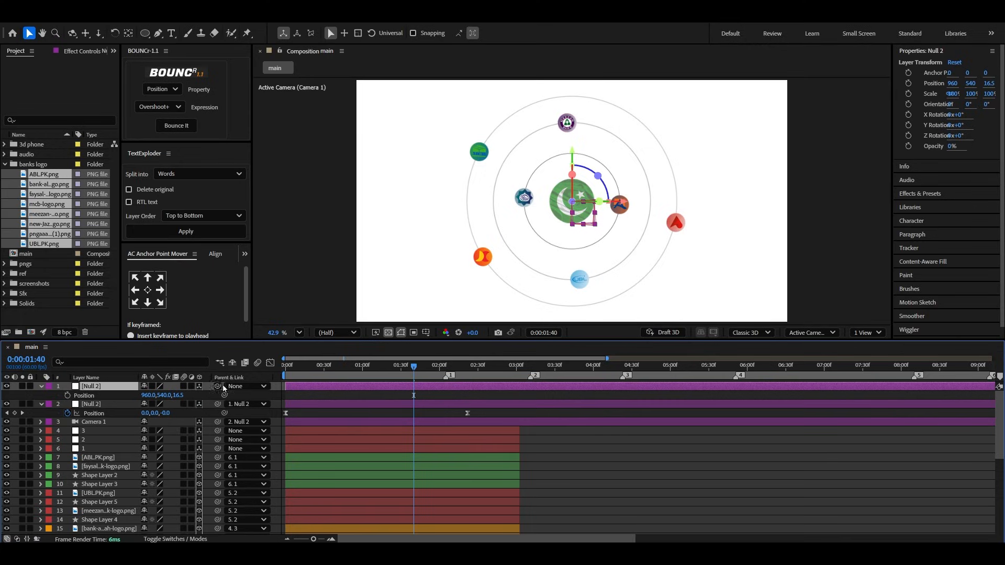
Step: Keyframe the duplicate null's Position at about 1:43 and set its Z to -378.5 at 2:29
left_click(429, 375)
mouse_move(430, 375)
left_mouse_down()
mouse_move(414, 377)
mouse_move(479, 375)
left_mouse_up()
left_click(67, 395)
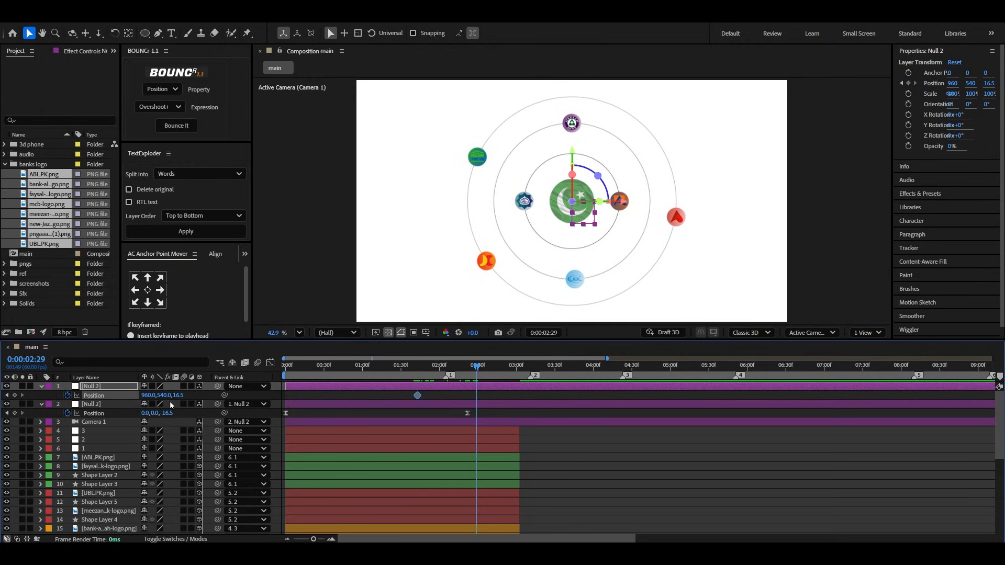
left_click_drag(179, 395, 43, 425)
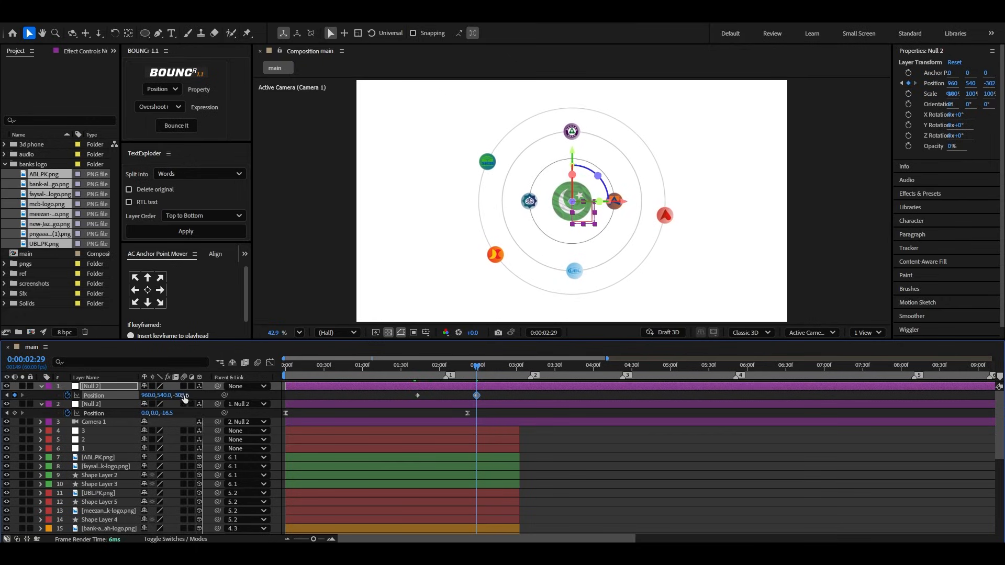
left_click_drag(185, 399, 156, 404)
Step: Easy-ease the duplicate null's two Position keyframes and shape their speed graph into a sharp peak at marker 1, 2:05
left_click_drag(498, 393, 408, 398)
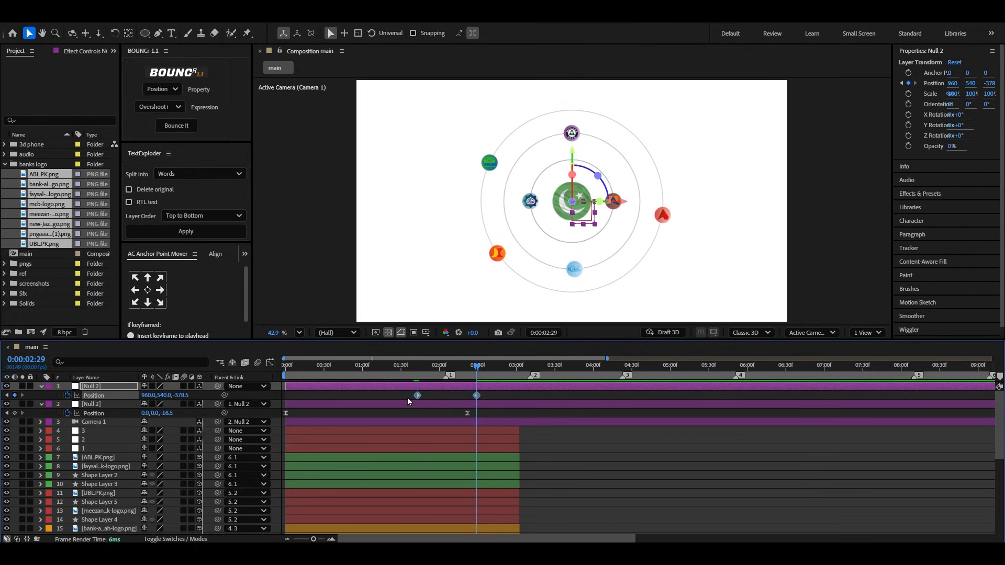
key("F9")
left_click(271, 363)
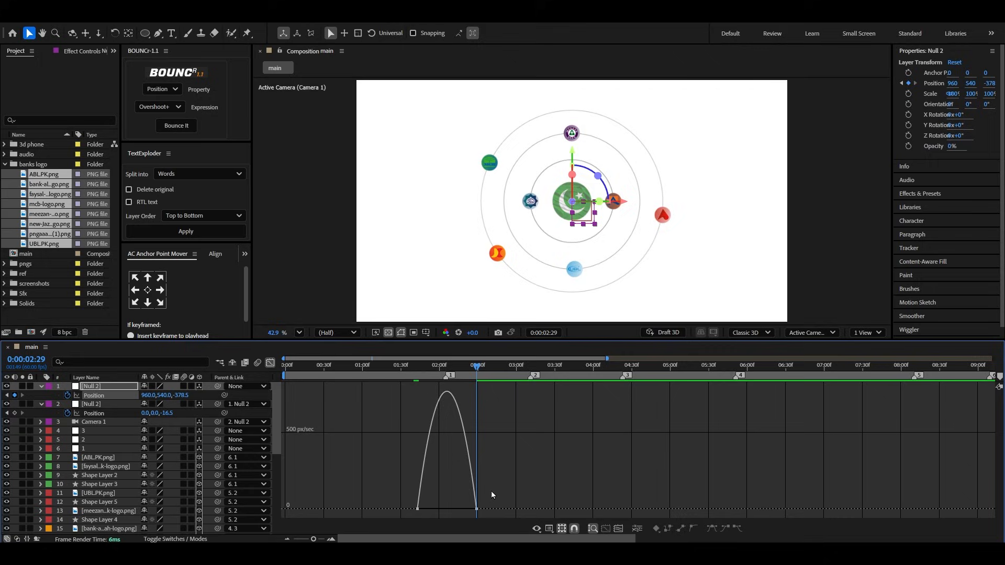
left_click_drag(467, 509, 448, 512)
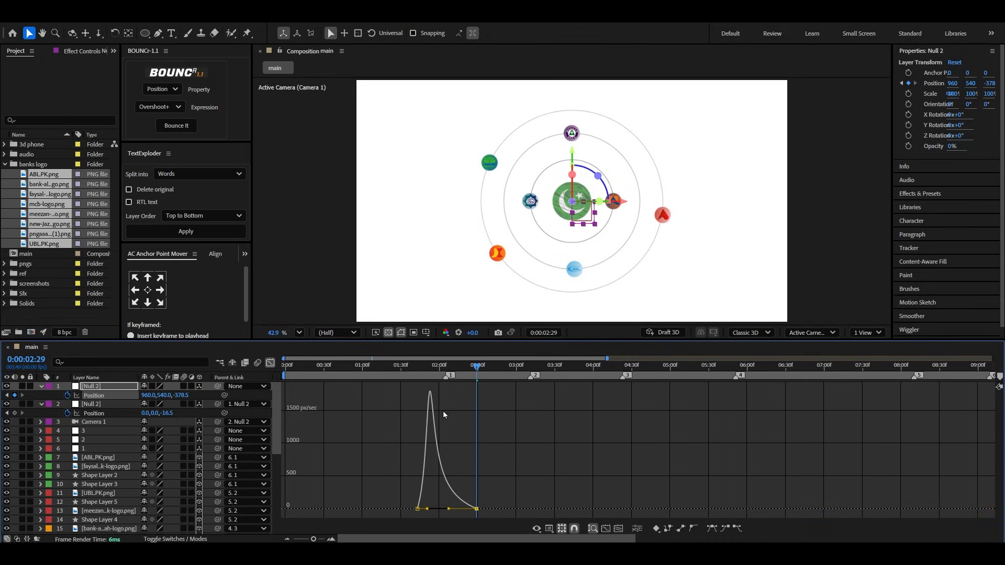
left_click(449, 367)
scroll(446, 429, "up", 1)
left_click_drag(401, 480, 286, 520)
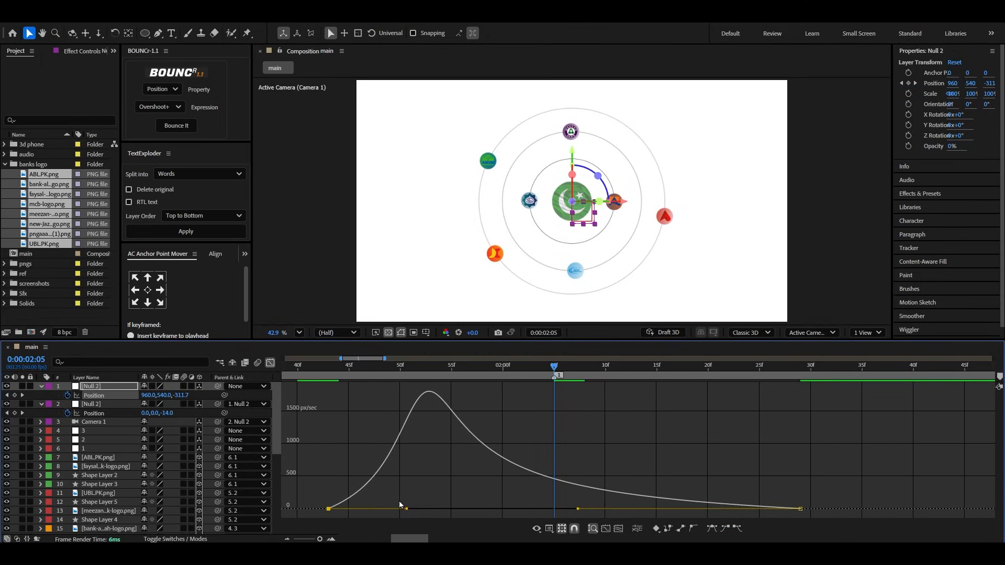
left_click_drag(408, 511, 537, 513)
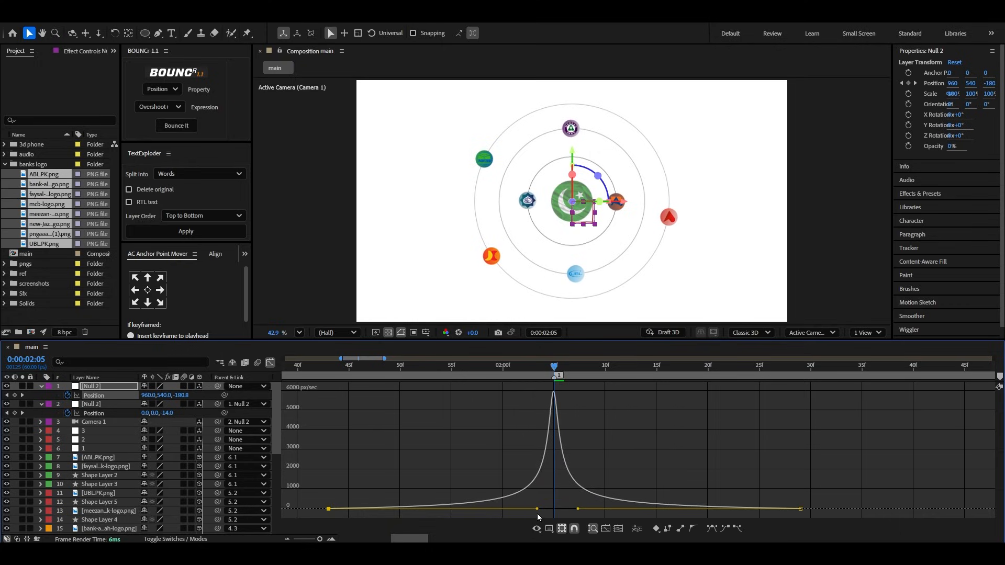
left_click(270, 363)
Step: Play back the combined camera moves from 0 seconds with the layers deselected
key("minus")
key("minus")
key("Home")
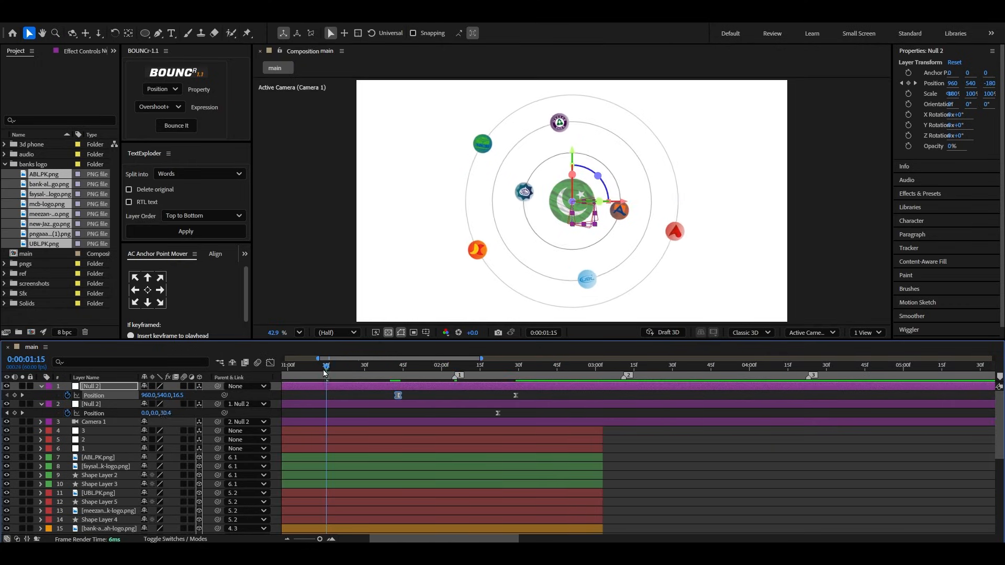
key("space")
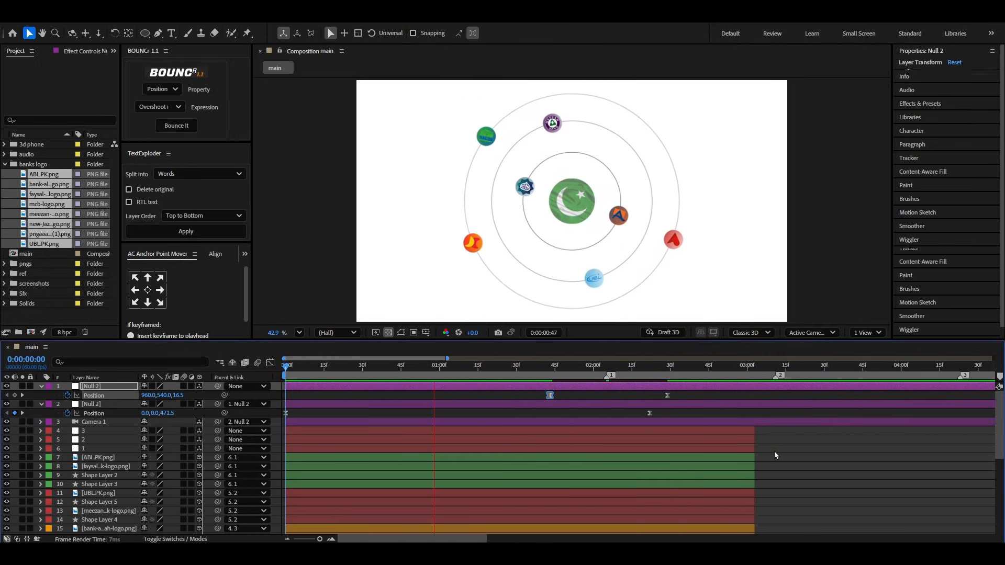
left_click(774, 454)
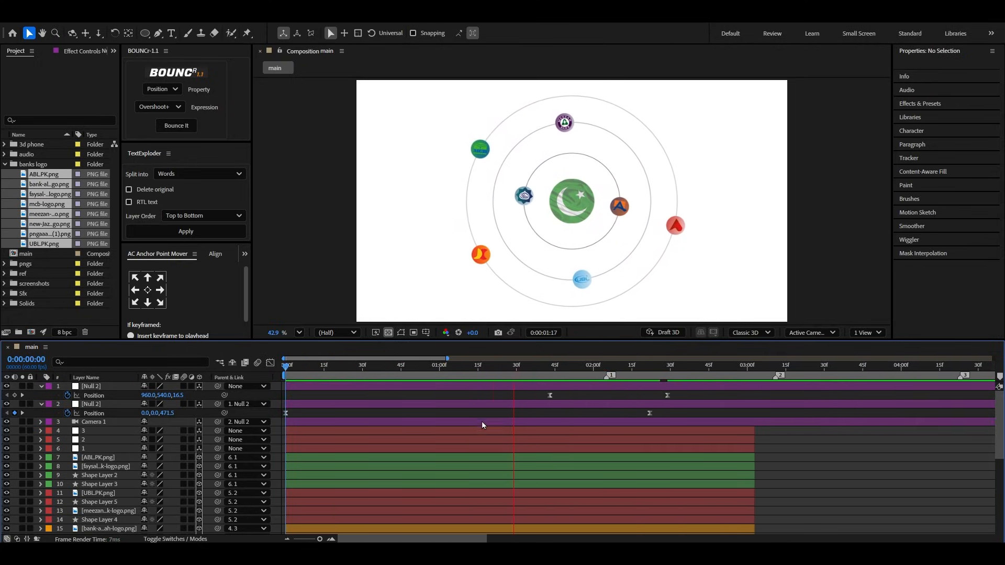
Step: Split all layers from null 3 down to Shape Layer 1 at 2:05 and delete the parts after it
left_click(517, 366)
left_click_drag(519, 368, 607, 385)
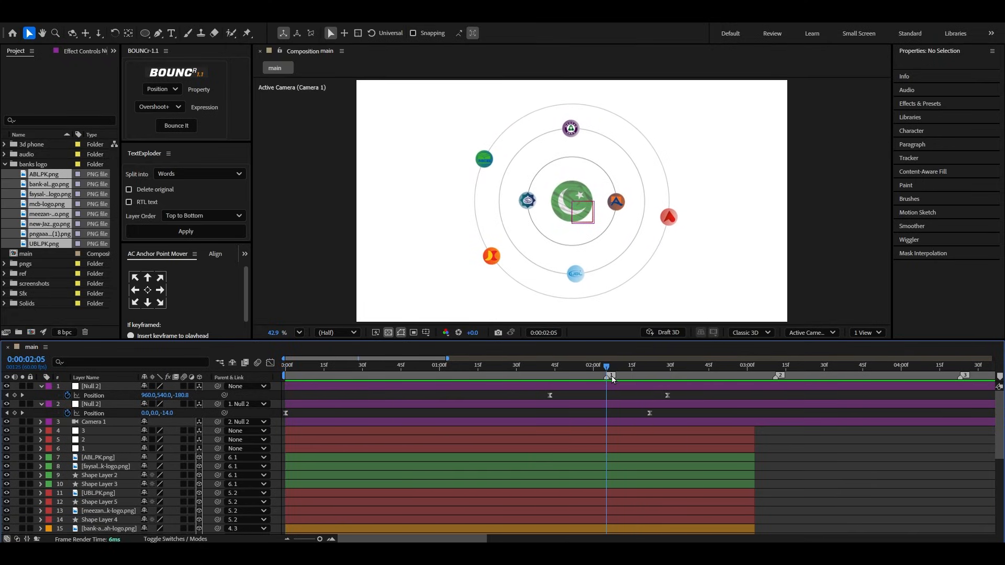
scroll(561, 441, "down", 1)
left_click(574, 404)
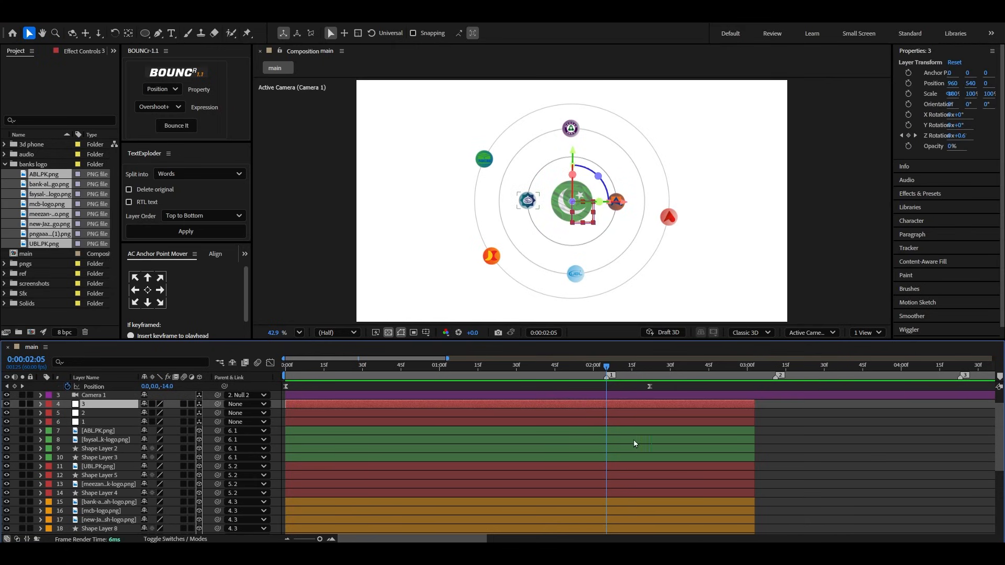
scroll(633, 440, "down", 3)
key("ctrl+a")
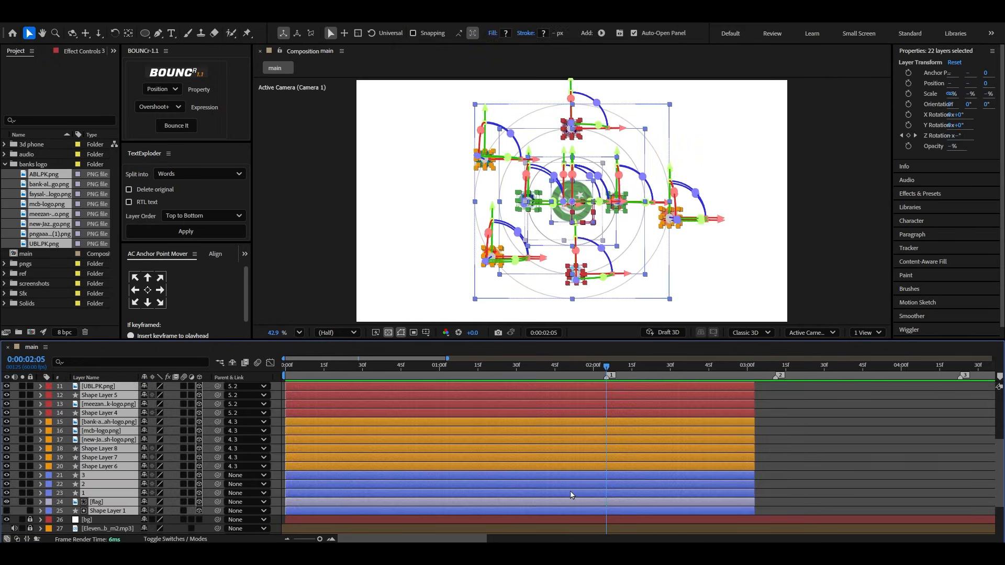
key("ctrl+shift+d")
key("Delete")
scroll(594, 456, "up", 4)
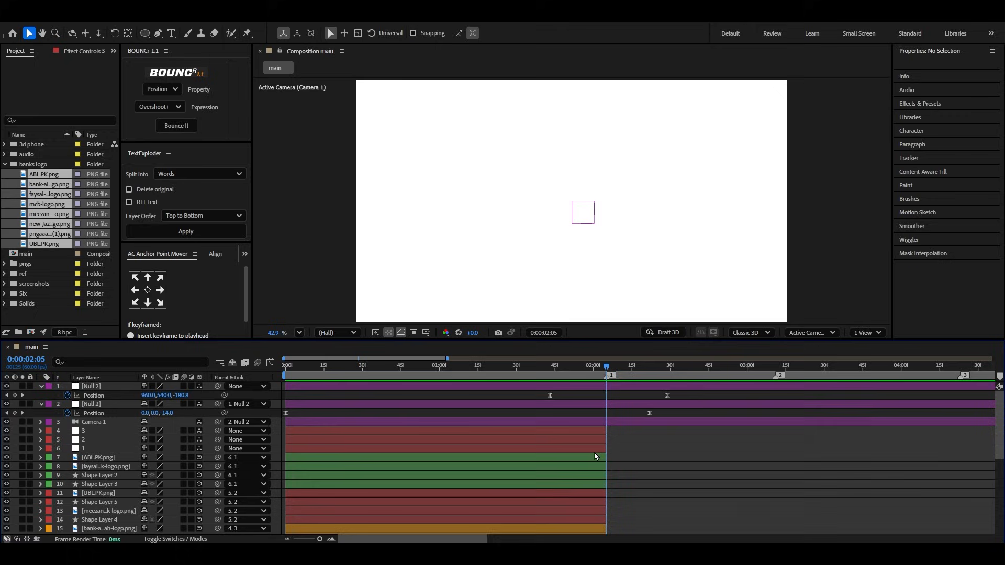
Step: Collapse the Position properties of both camera nulls and select the topmost null
left_click(38, 408)
left_click(41, 387)
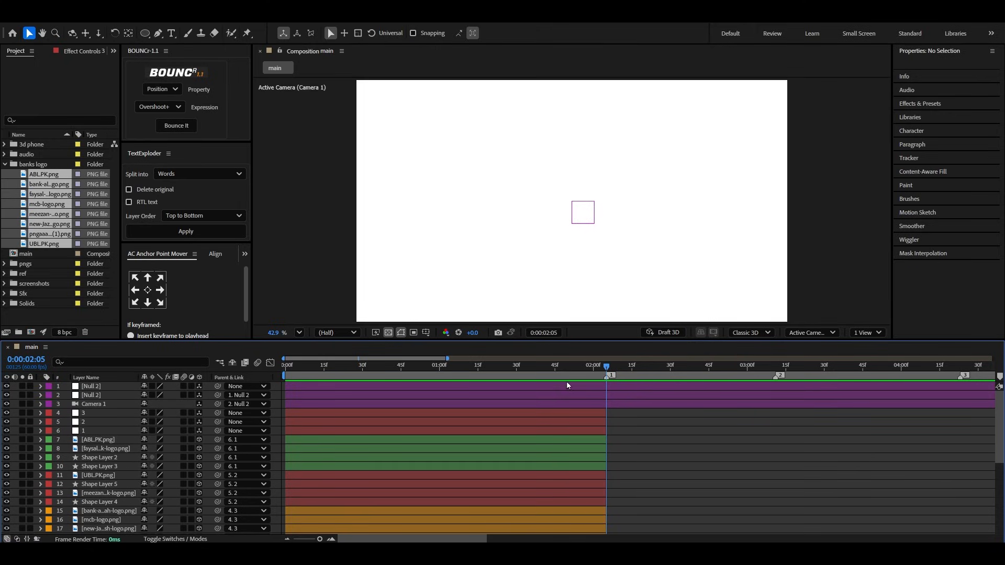
left_click(592, 403)
left_click(591, 395)
left_click(591, 387)
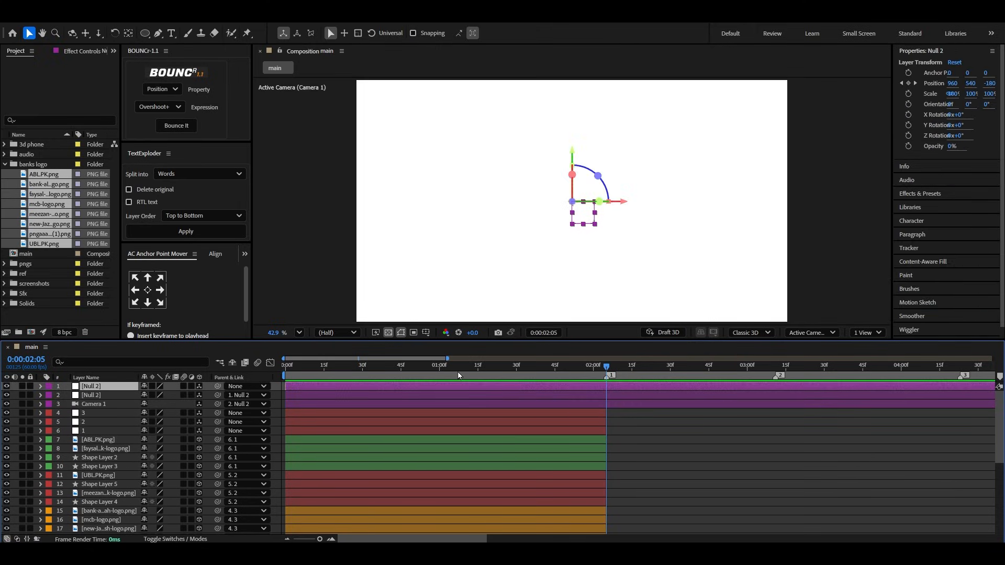
Step: Play back the trimmed composition from 0 seconds, and scrub through the reference video in the media player
key("minus")
key("minus")
left_click_drag(336, 368, 259, 382)
key("space")
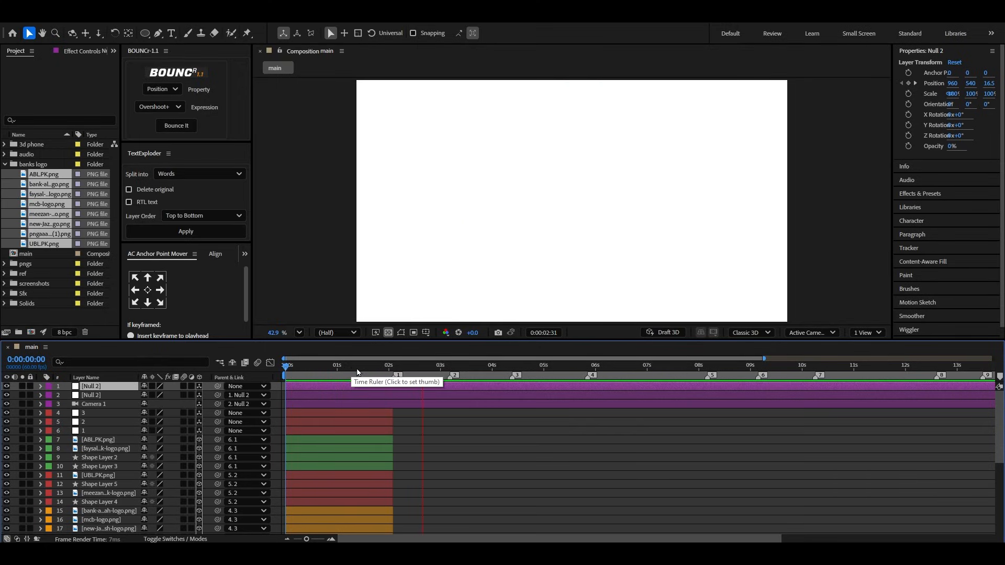
left_click(404, 414)
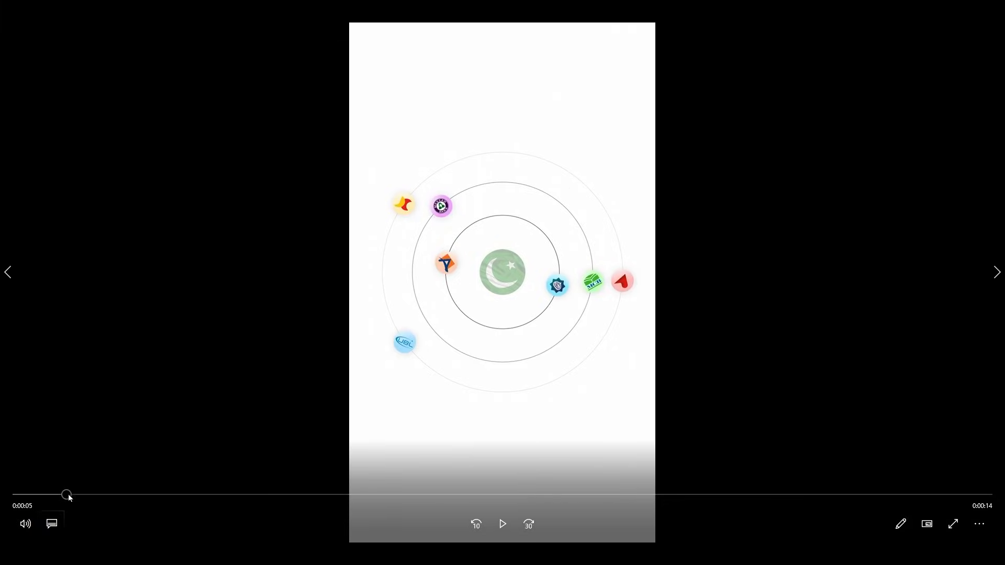
left_click_drag(69, 494, 164, 496)
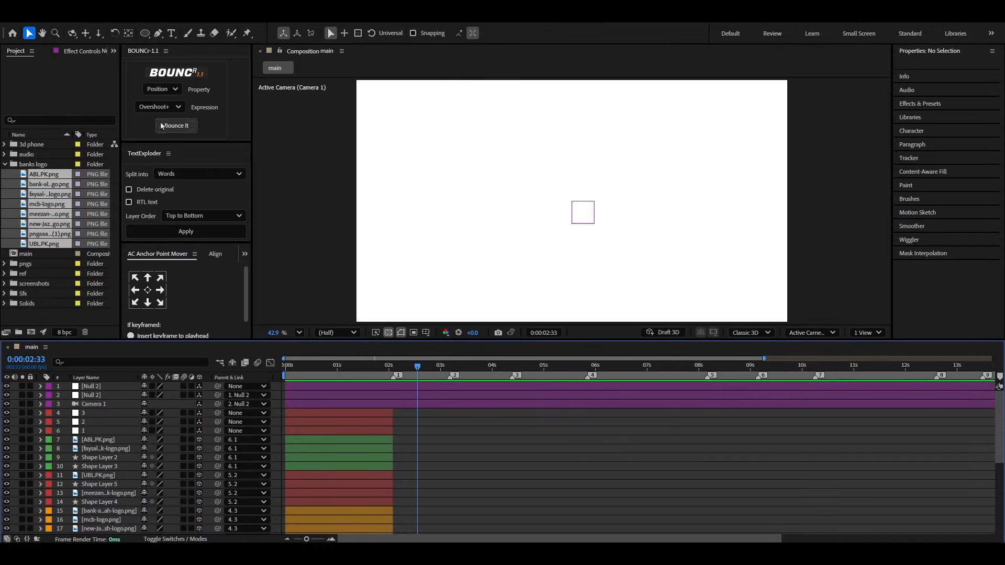
Step: Create a text layer reading "no" near the centre of the composition at 2:33
left_click(171, 33)
left_click(509, 202)
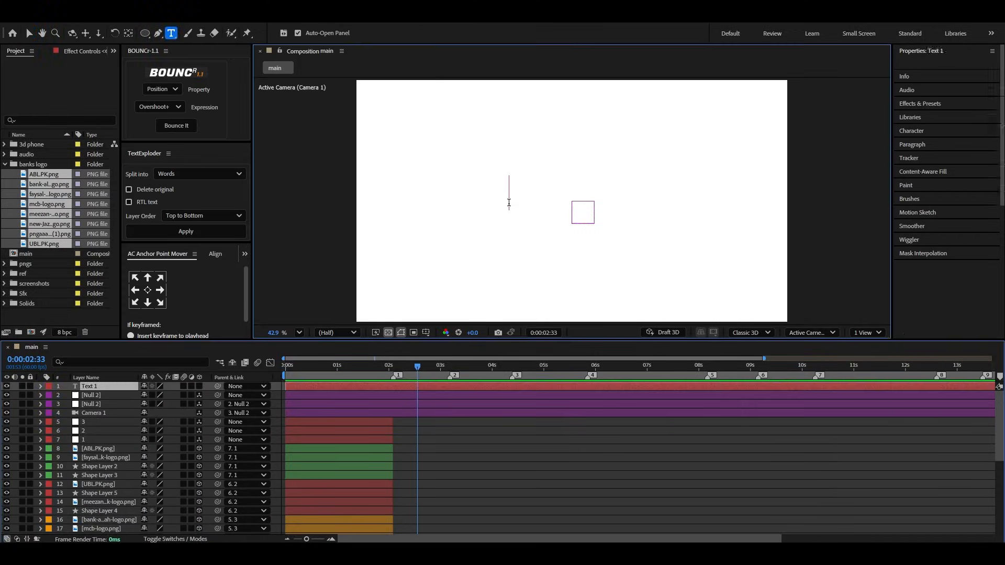
type("no")
left_click(30, 37)
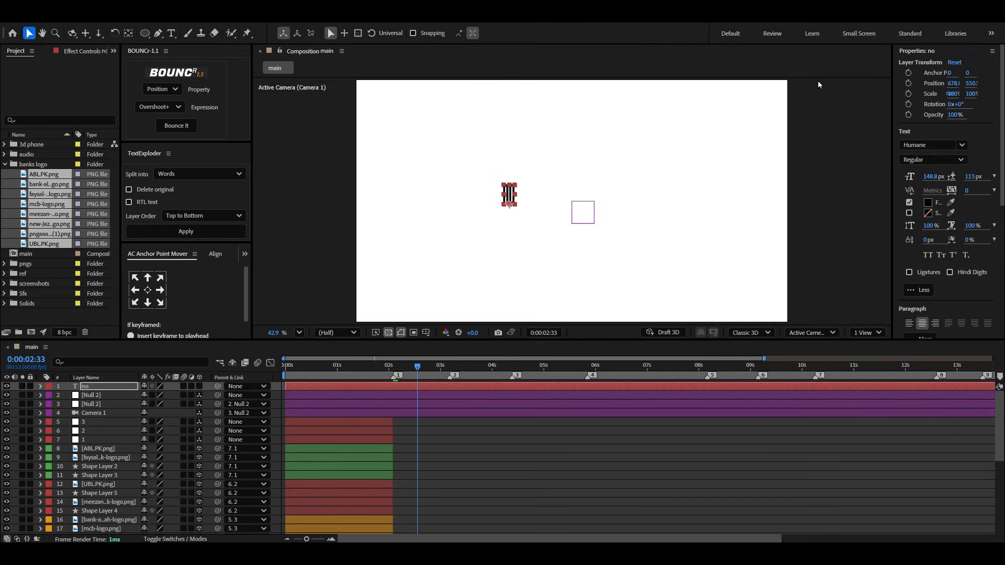
Step: Set the "no" text's font to Inter in the Black style
left_click(932, 145)
type("inter")
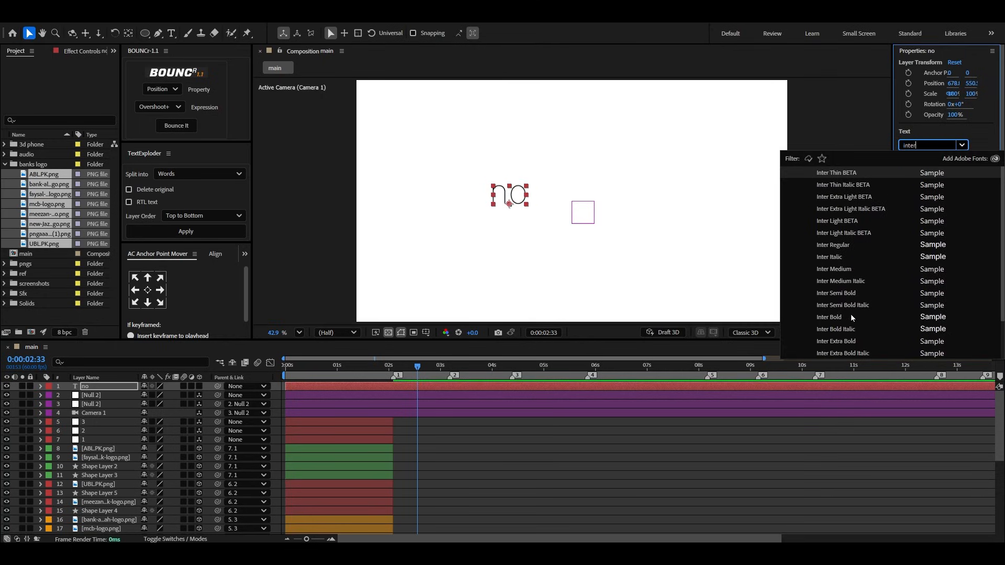
left_click(852, 317)
left_click(933, 159)
left_click(922, 380)
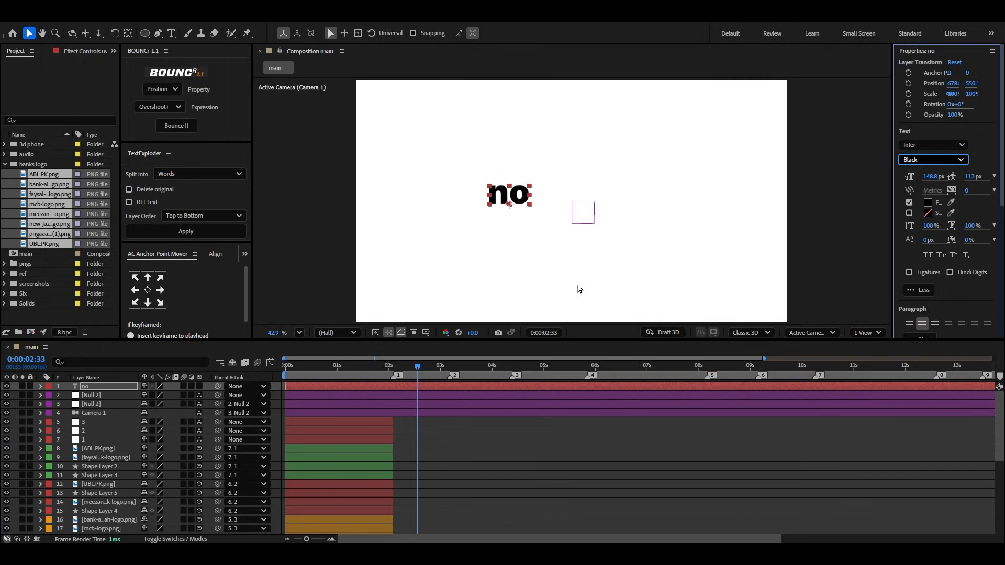
Step: Switch the "no" text to All Caps and scale it up to 389%
left_click(121, 386)
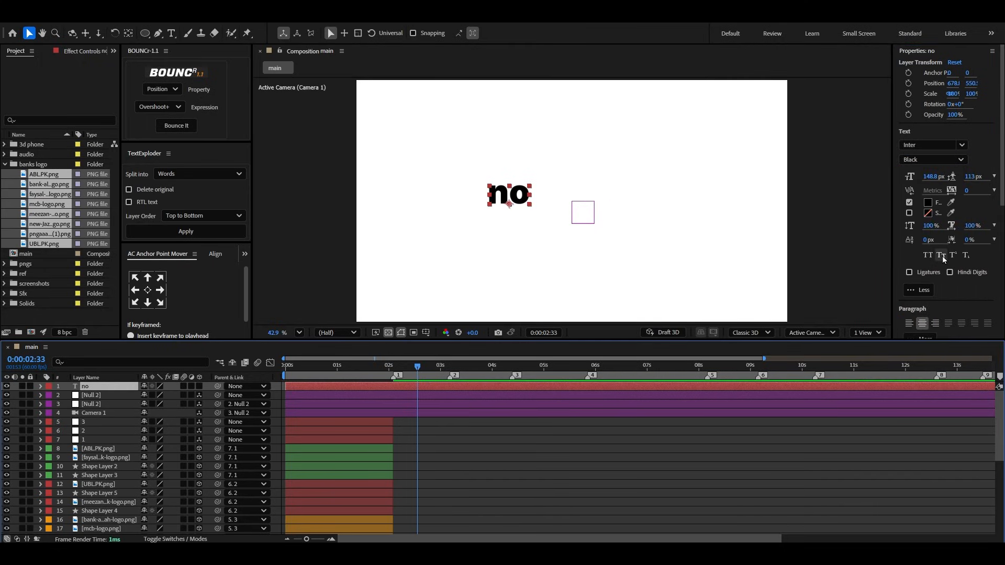
left_click(928, 255)
key("s")
left_click_drag(168, 396, 322, 396)
Step: Show the Title/Action Safe guides and move the NO text to the horizontal middle of the frame
left_click(426, 333)
left_click(450, 344)
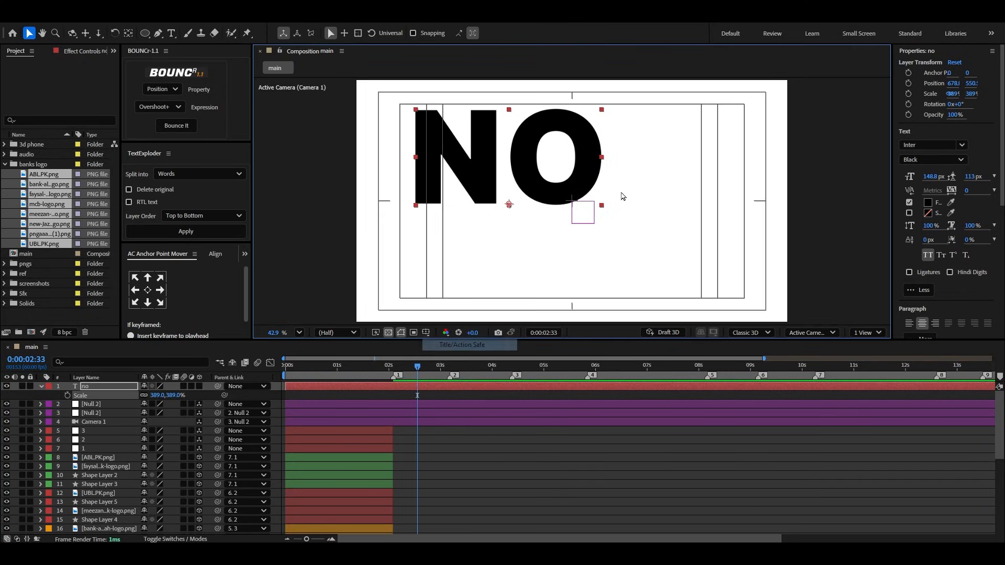
left_click_drag(549, 172, 614, 181)
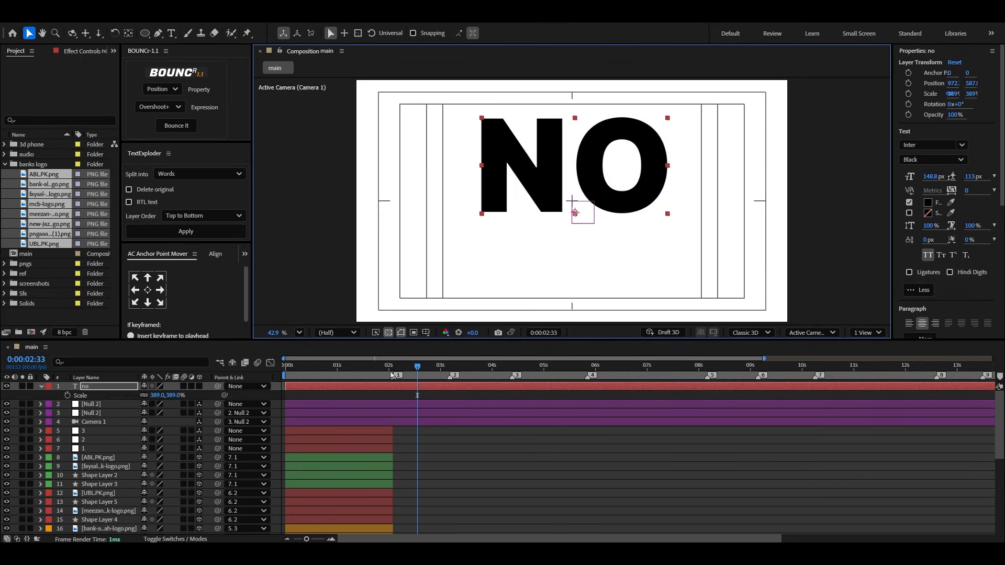
Step: Scale the NO text down to 349.3%, nudge it slightly up and left, and collapse its layer
left_click_drag(171, 396, 151, 397)
mouse_move(605, 189)
left_mouse_down()
mouse_move(595, 185)
mouse_move(602, 185)
left_mouse_up()
left_click(448, 438)
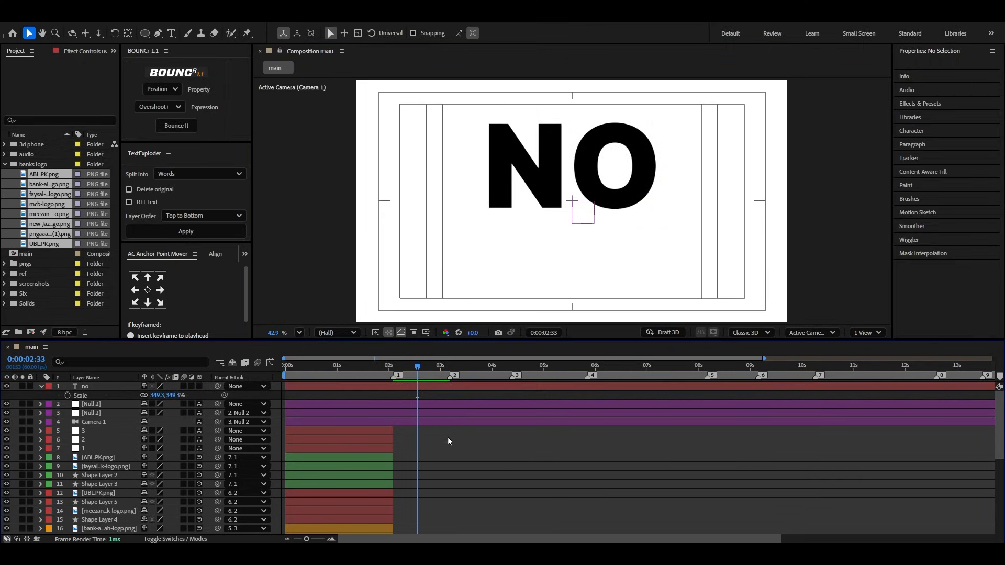
left_click(93, 390)
left_click(41, 387)
left_click(500, 446)
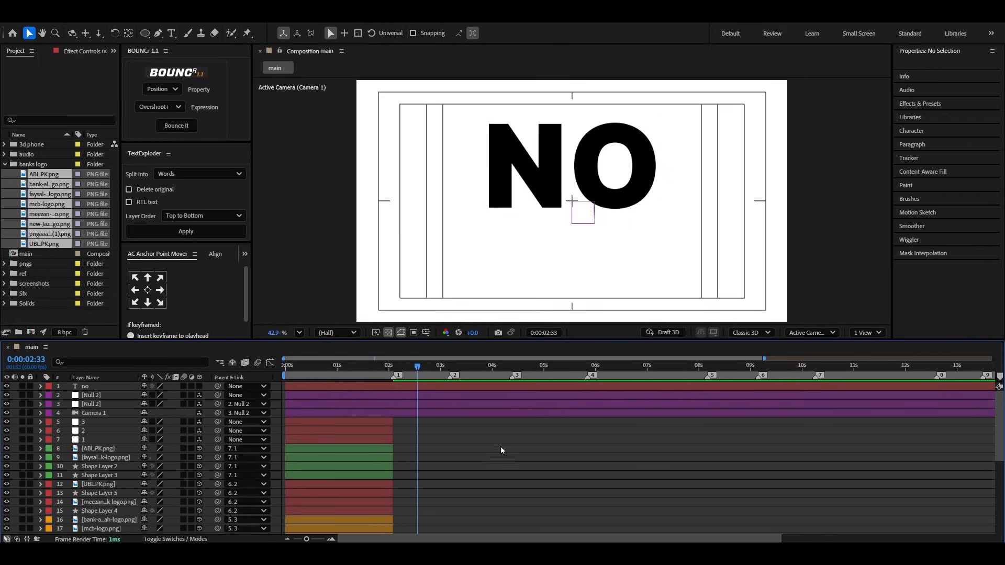
Step: Draw a rounded square about 340 px wide over the lower part of the letter N
left_click(147, 38)
left_click(177, 47)
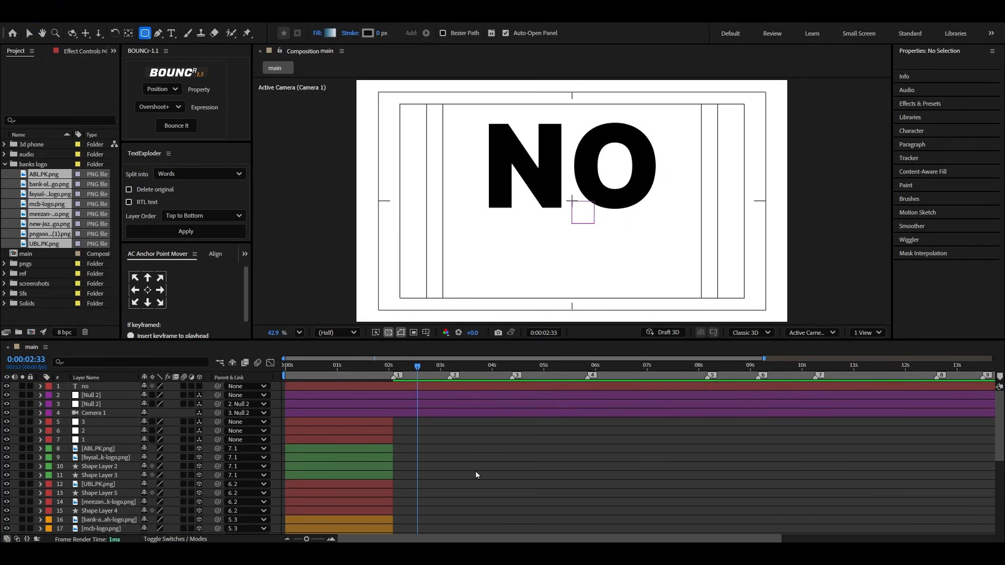
left_click_drag(496, 193, 573, 269)
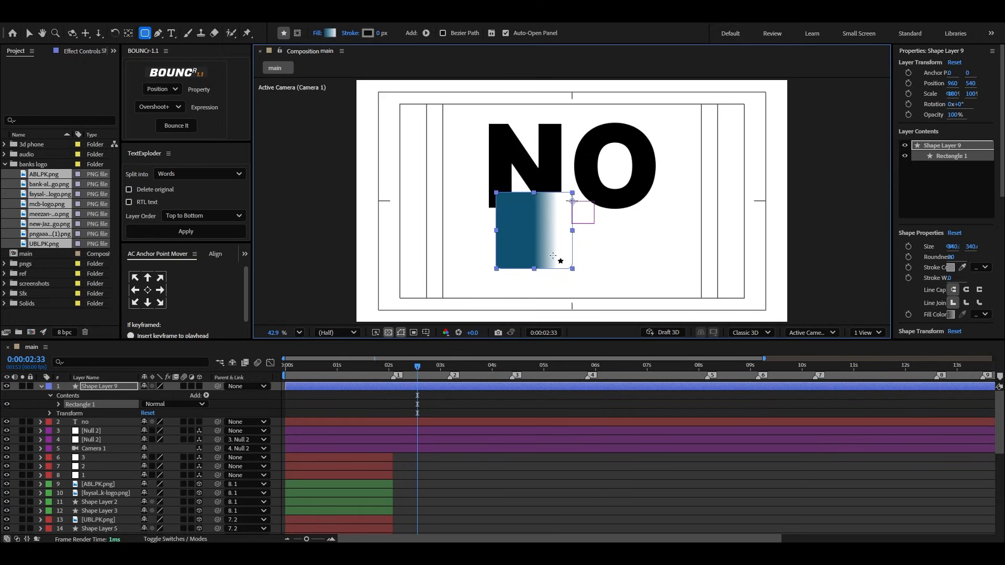
key("v")
Step: Change the rounded square's fill from a gradient to a solid color
left_click(110, 389)
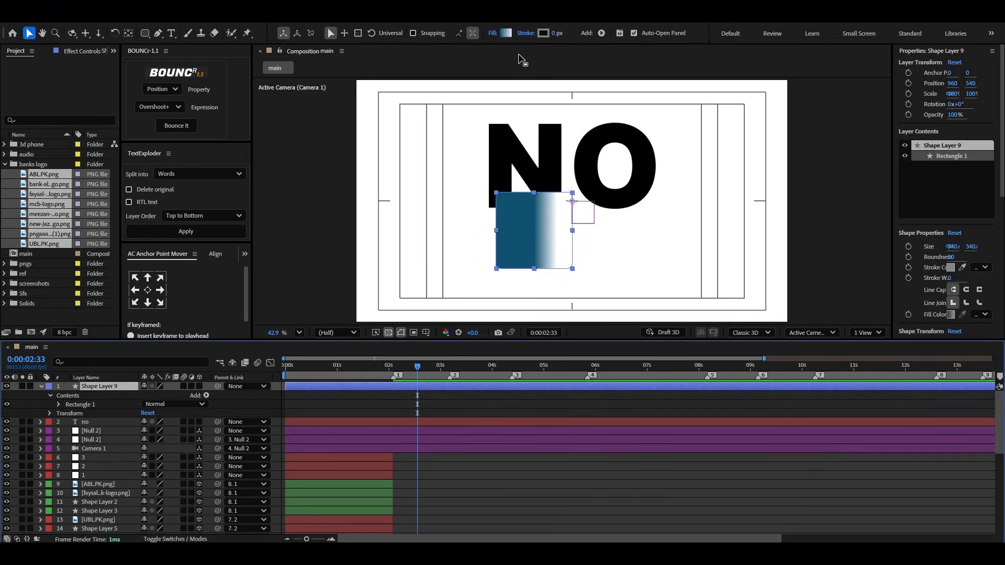
left_click(492, 33)
left_click(465, 250)
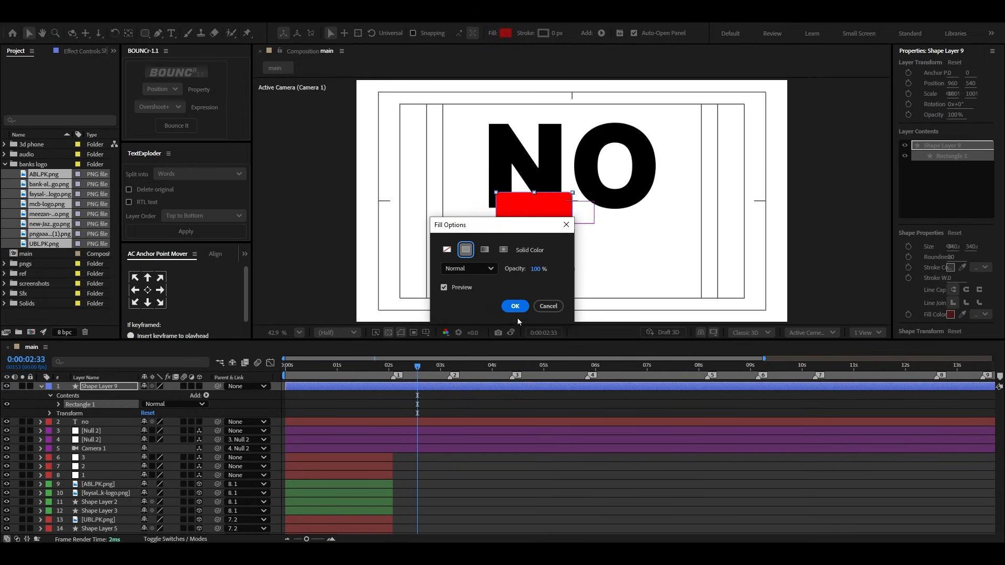
left_click(516, 307)
Step: Give the rounded square a 12 px light grey stroke with color CBCBCB
left_click_drag(555, 34, 562, 35)
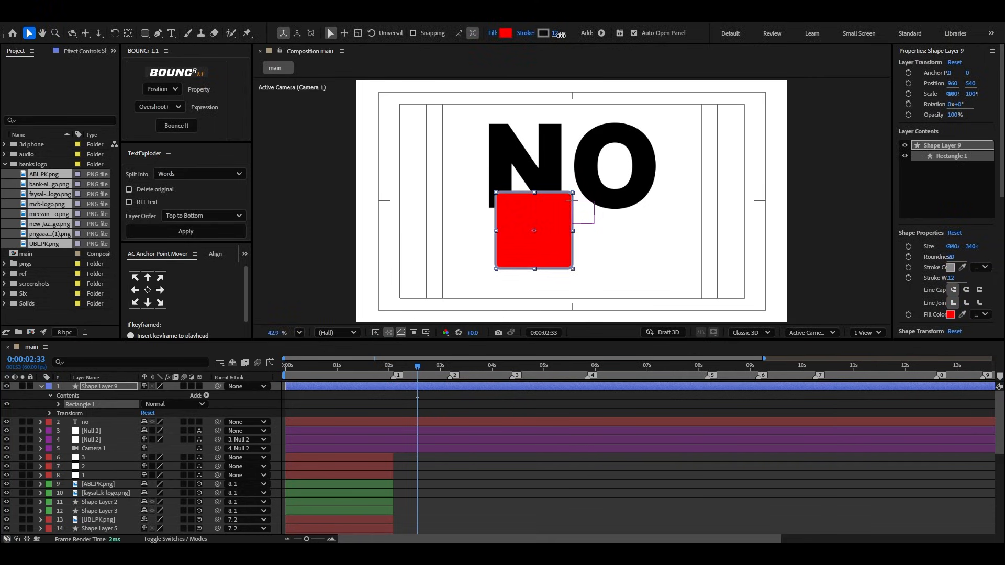
left_click(543, 33)
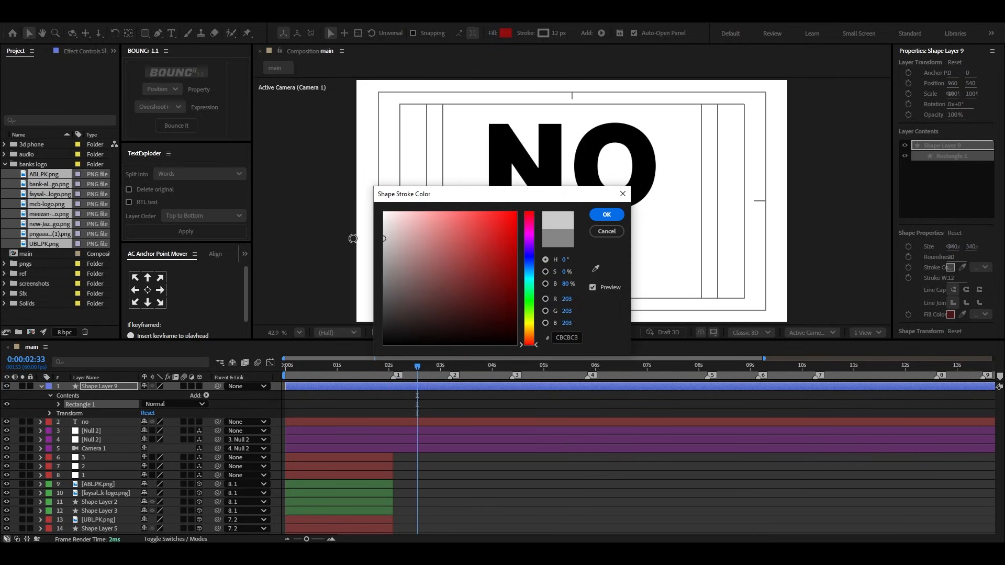
left_click(616, 215)
left_click(517, 482)
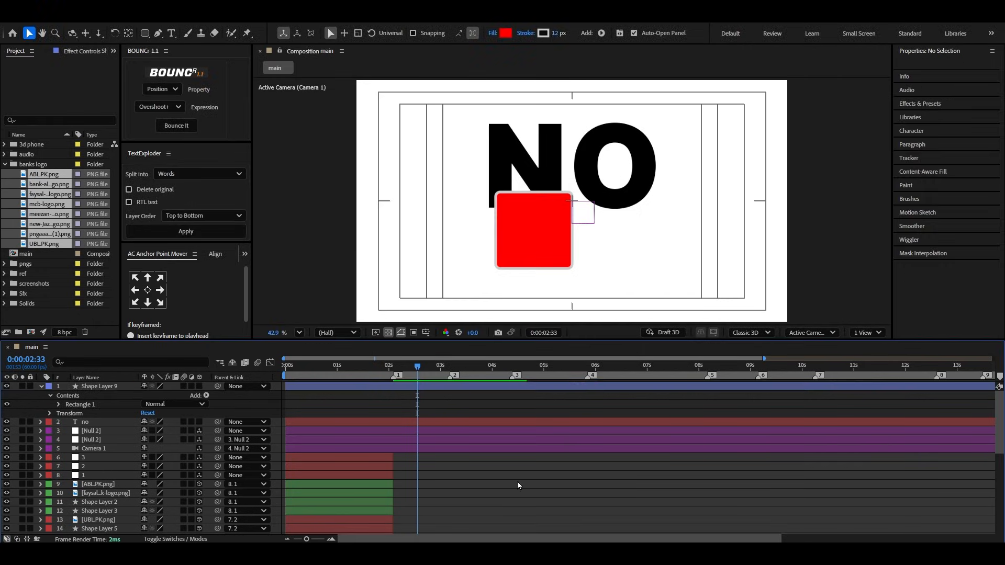
Step: Centre the rounded square's anchor point and collapse its layer
left_click(517, 232)
left_click(147, 290)
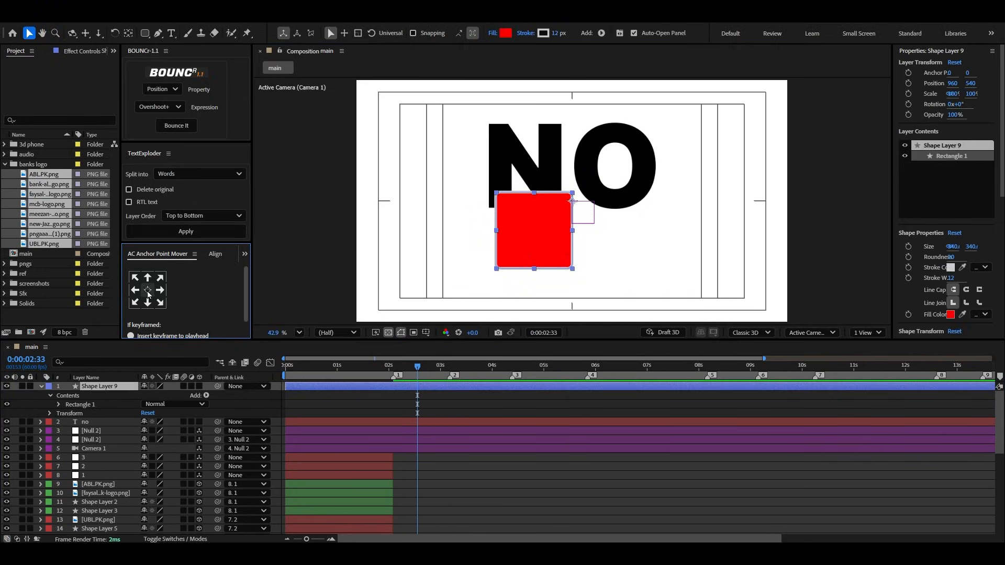
left_click(41, 387)
Step: Scale the NO text to 325.4%, centre its anchor point, and align it horizontally to the composition's centre
left_click(587, 149)
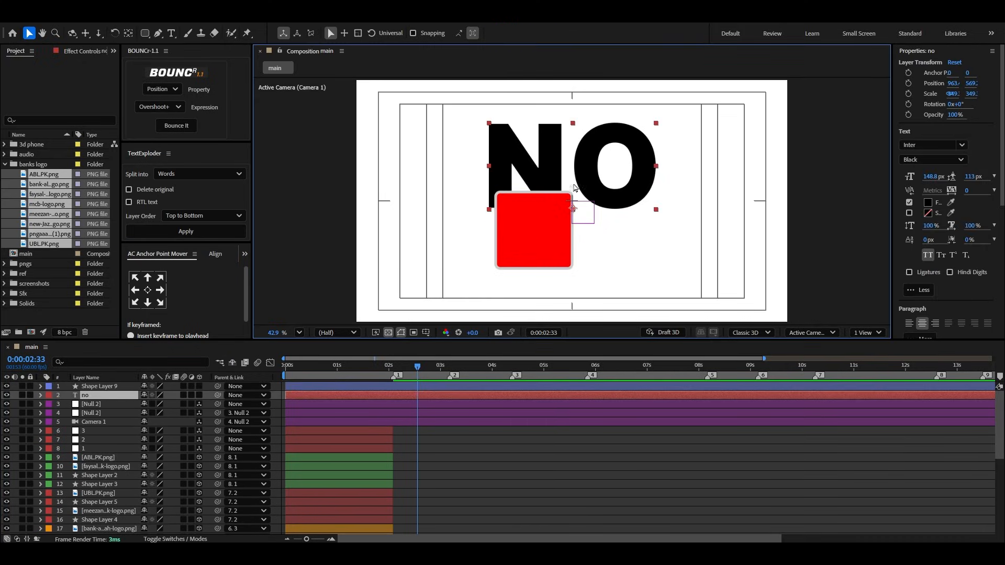
key("s")
left_click_drag(171, 405, 159, 405)
left_click(148, 290)
left_click(216, 254)
left_click(148, 292)
left_click_drag(601, 170, 602, 166)
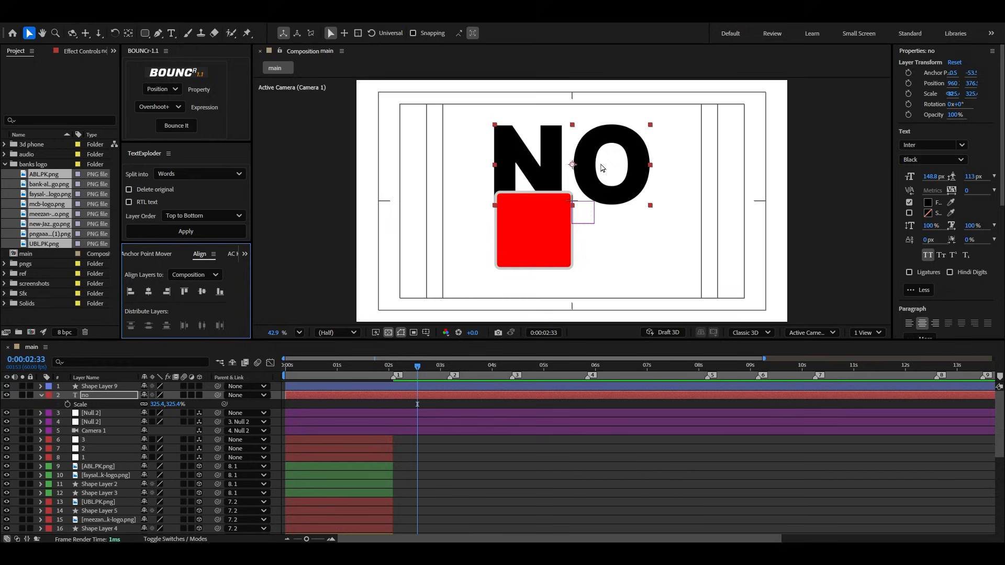
Step: Move the rounded square slightly down and left, and change its fill to white
left_click_drag(549, 242, 543, 246)
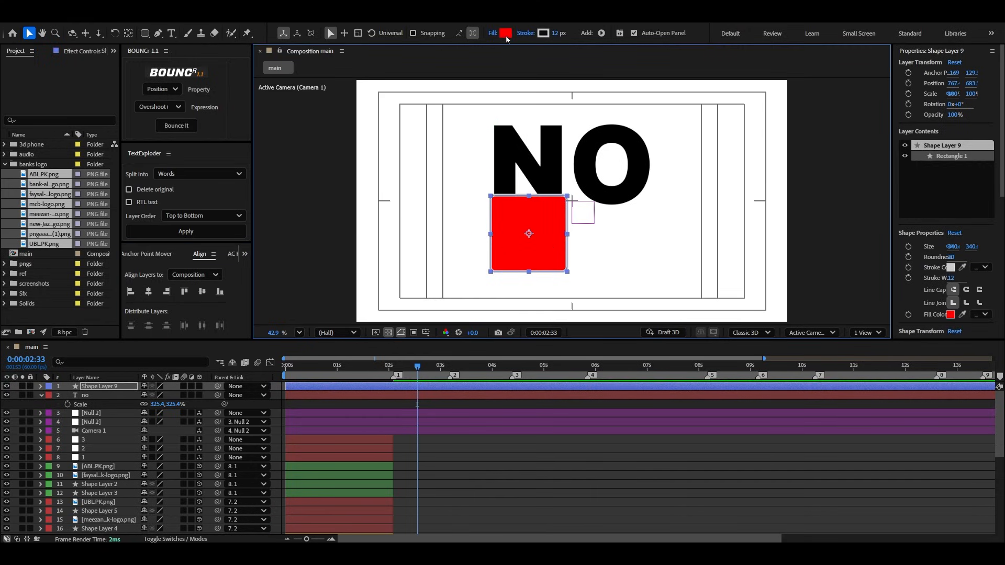
left_click(506, 37)
left_click_drag(411, 281, 380, 206)
left_click(605, 215)
left_click(525, 443)
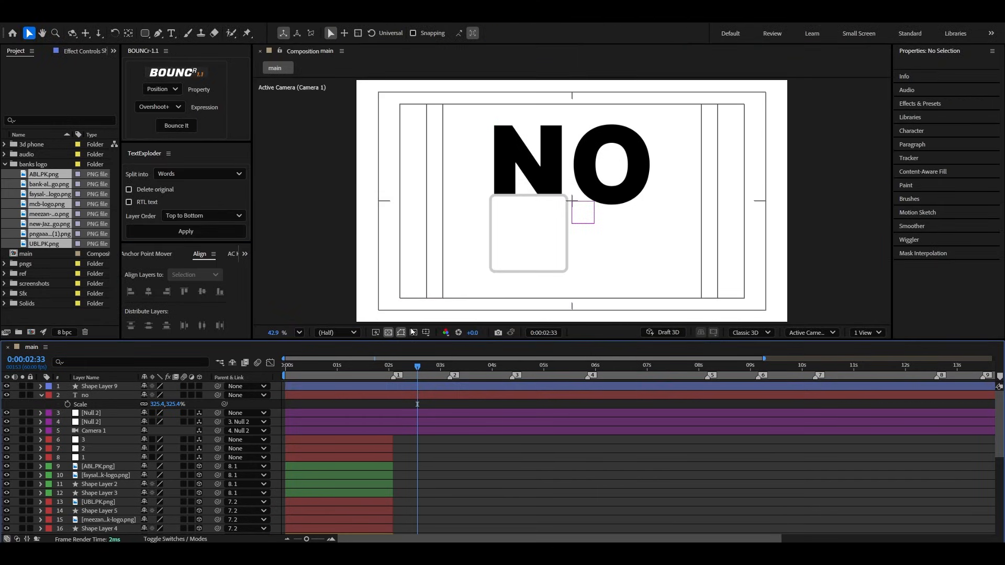
Step: Find the Gradient Ramp effect and apply it to the NO text
left_click(592, 161)
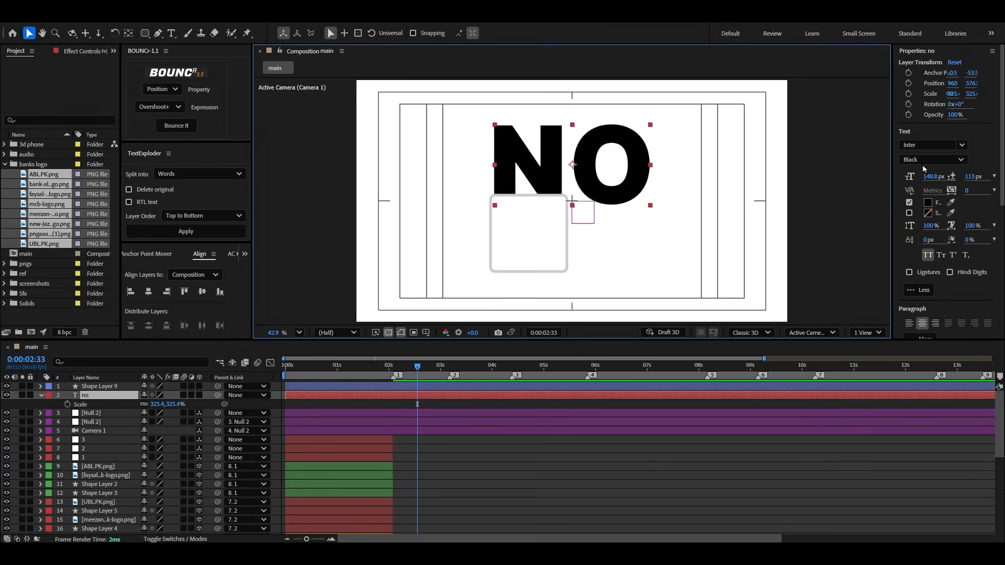
scroll(990, 150, "down", 5)
left_click(933, 249)
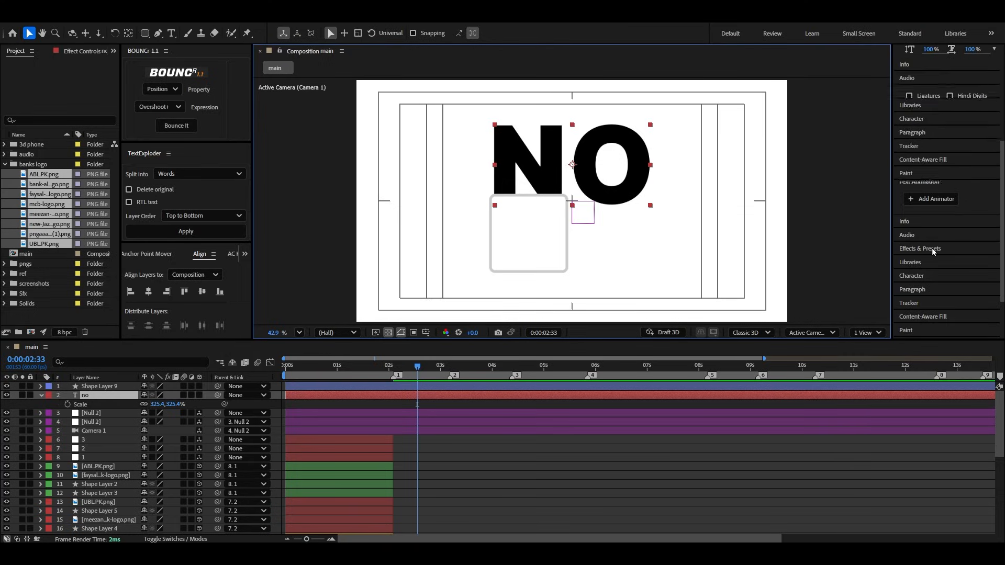
left_click(930, 104)
type("grad")
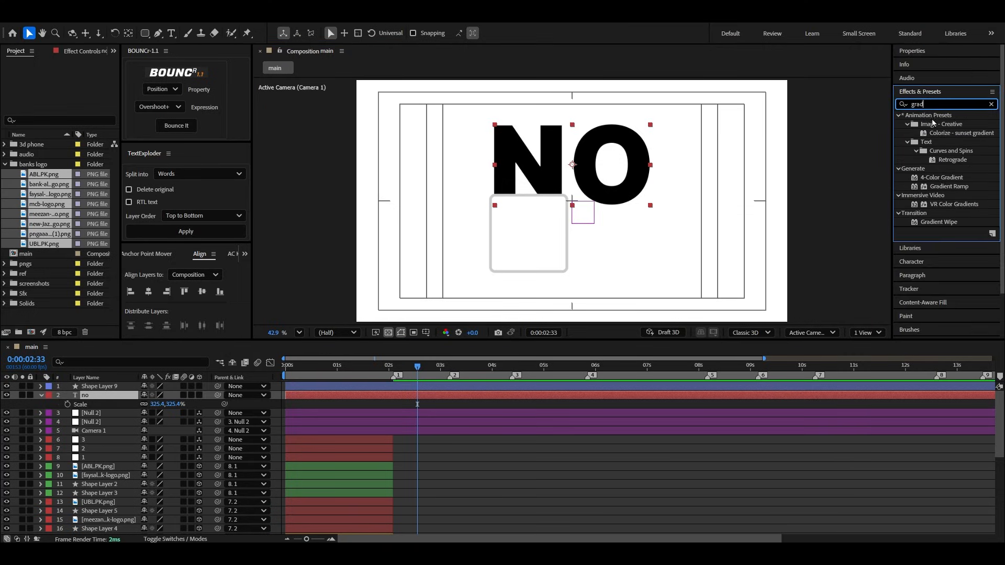
left_click_drag(949, 186, 618, 173)
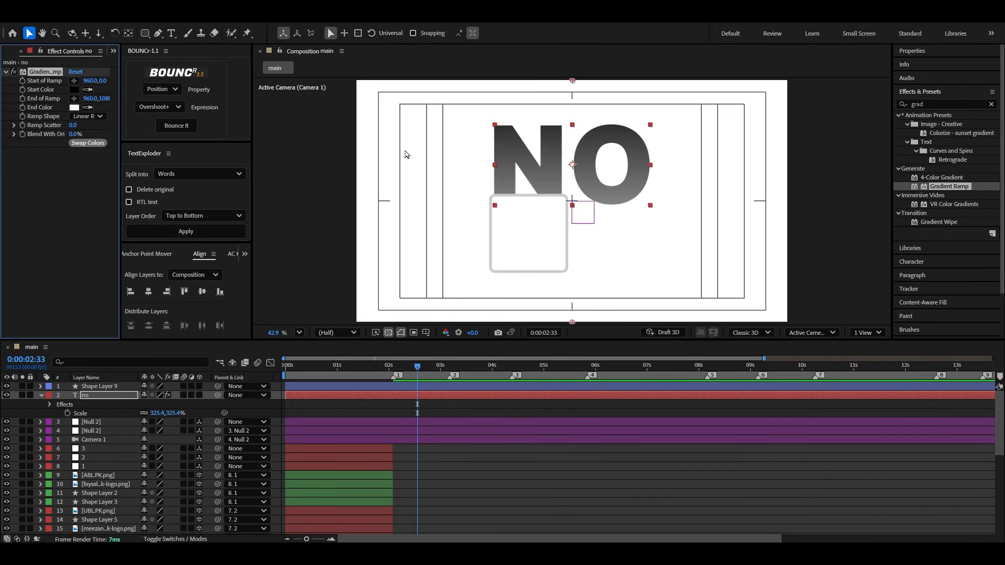
Step: Move the gradient's end point to about y 522 below the text and its start point to about y -192 above the frame
left_click_drag(573, 323, 573, 200)
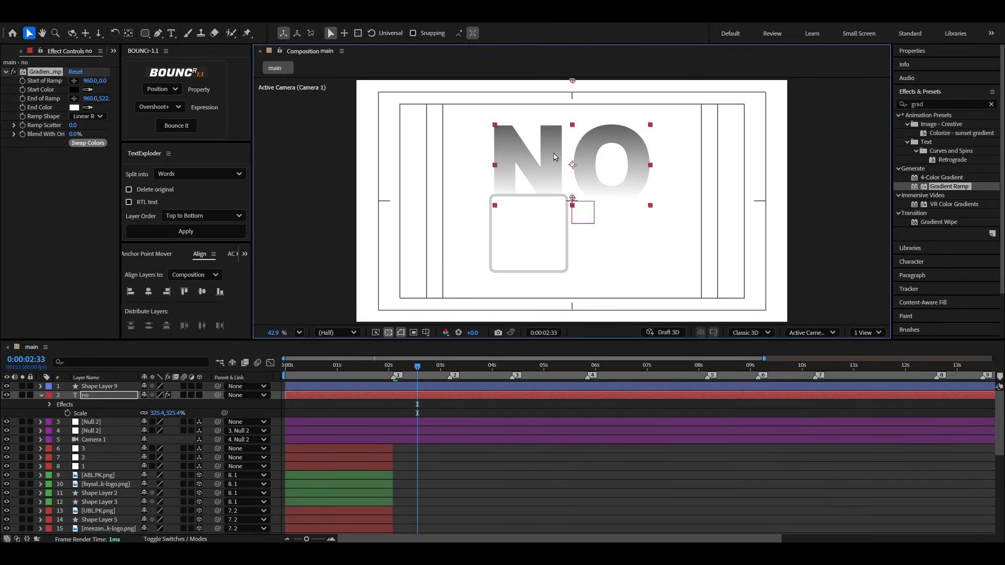
scroll(556, 158, "down", 2)
left_click_drag(567, 120, 570, 94)
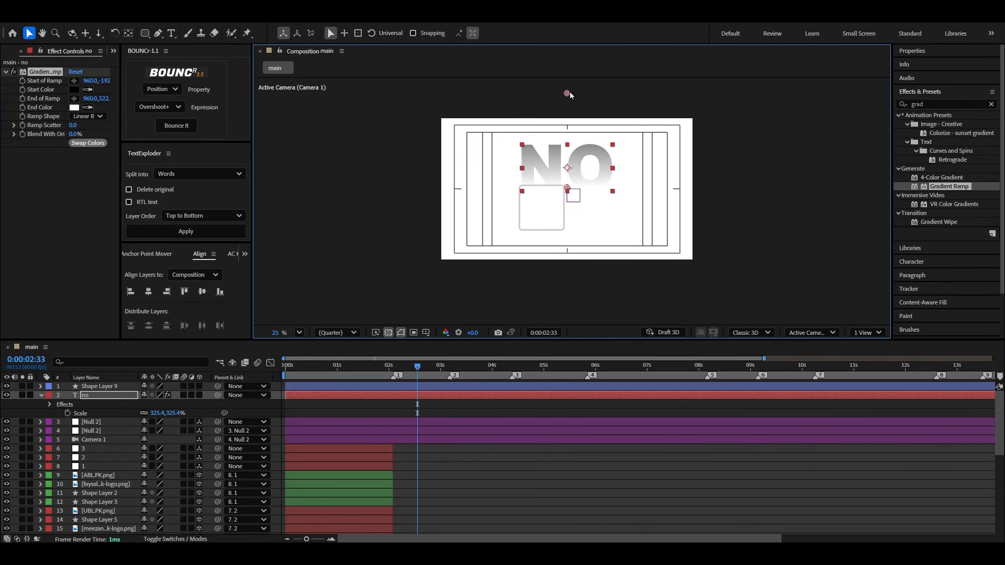
left_click(299, 333)
left_click(326, 136)
left_click(495, 418)
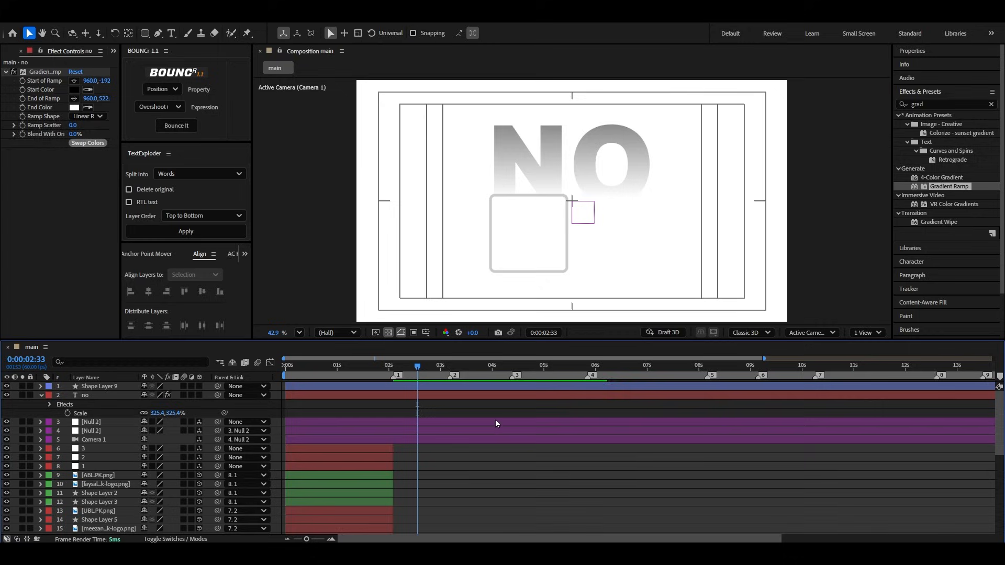
Step: Nudge the NO text and the rounded square together slightly to the right
left_click(549, 173)
left_click(532, 232, "shift")
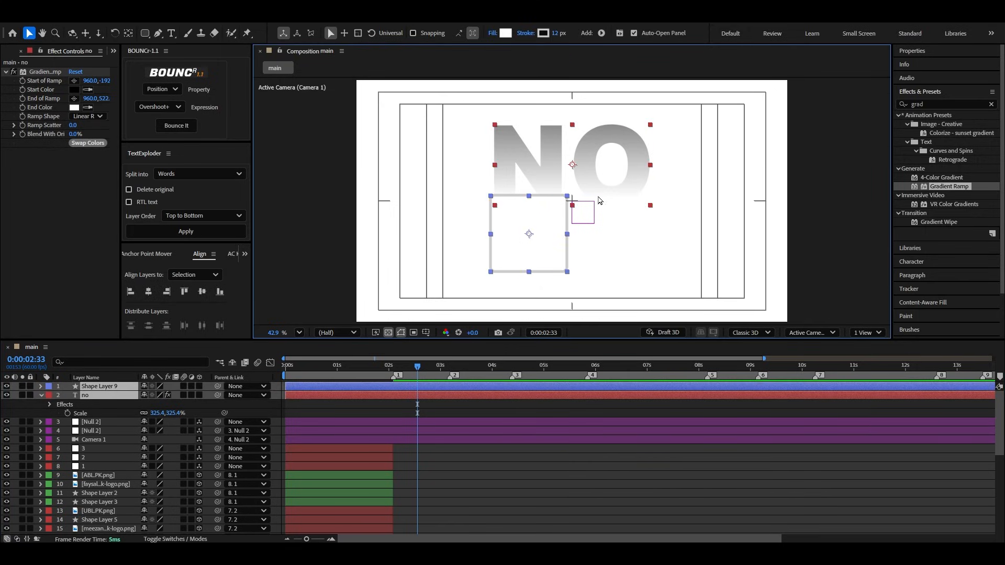
left_click_drag(605, 182, 607, 184)
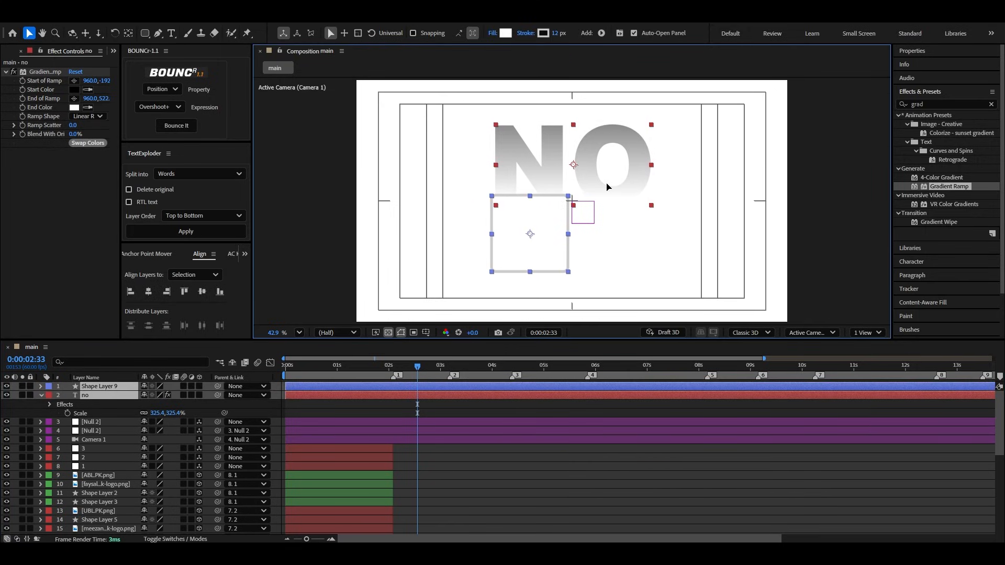
left_click(514, 460)
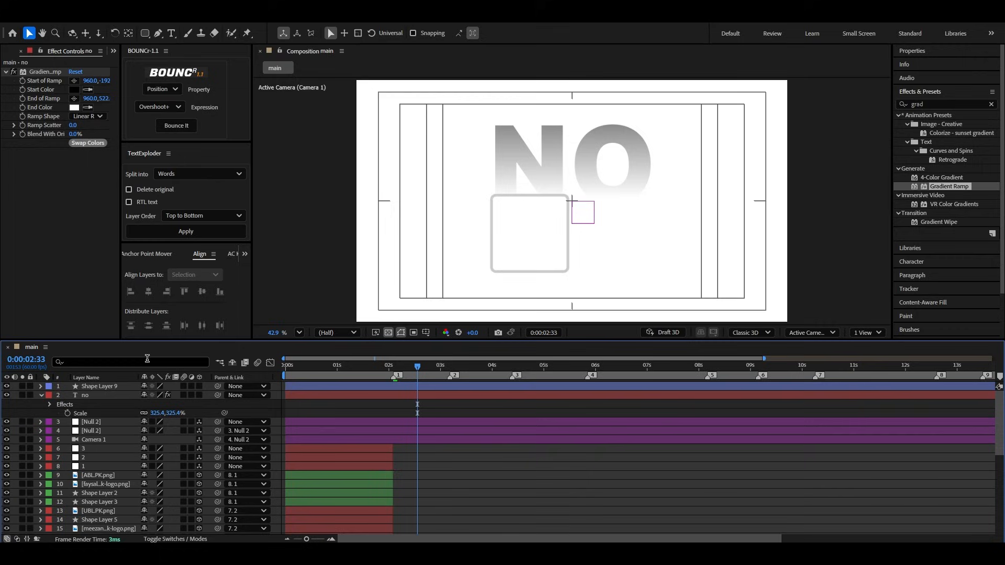
Step: Make the rounded square and NO text 3D layers and place them below Camera 1 in the layer stack
left_click(40, 396)
left_click(111, 388)
left_click(99, 396, "shift")
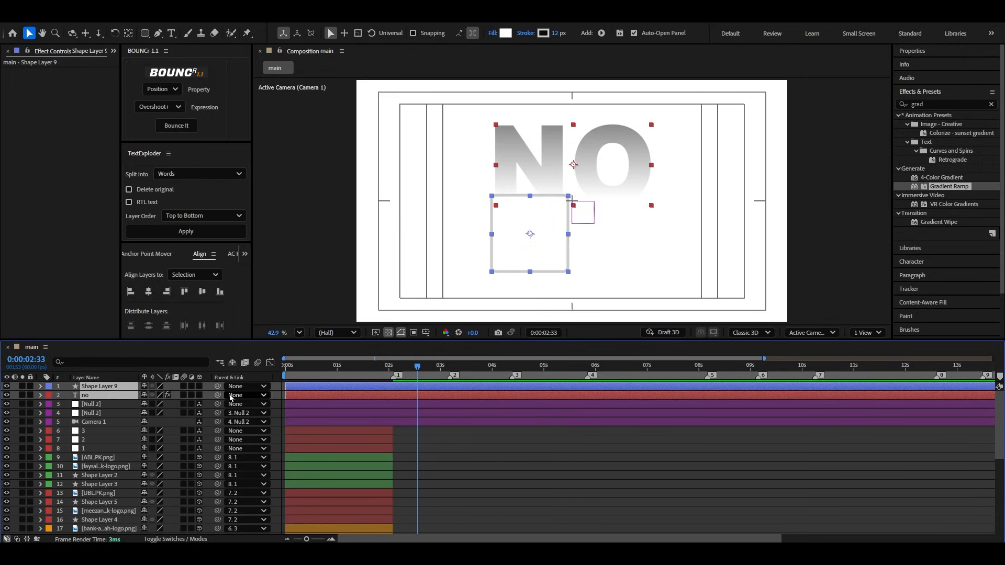
left_click(200, 387)
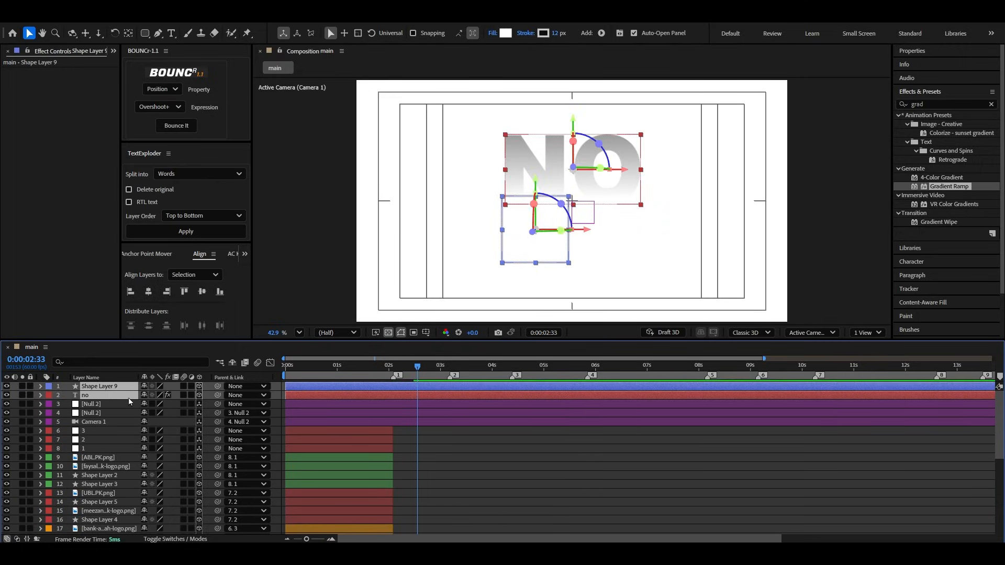
left_click_drag(129, 398, 129, 427)
Step: Split the square and NO text layers at the 2:05 marker and delete the parts before it
scroll(386, 422, "up", 3)
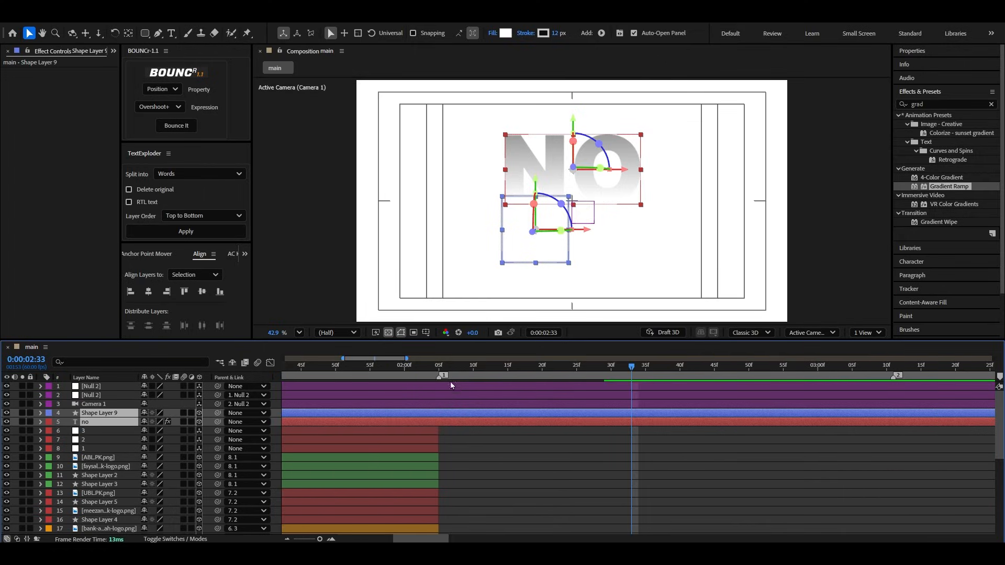
key("j")
key("ctrl+shift+d")
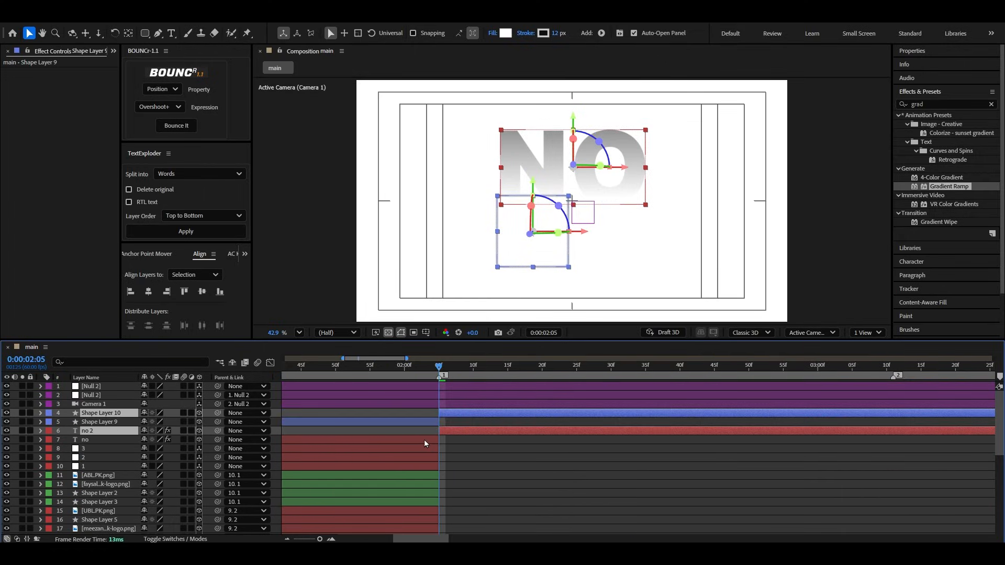
left_click(425, 441)
left_click(427, 422, "ctrl")
key("Delete")
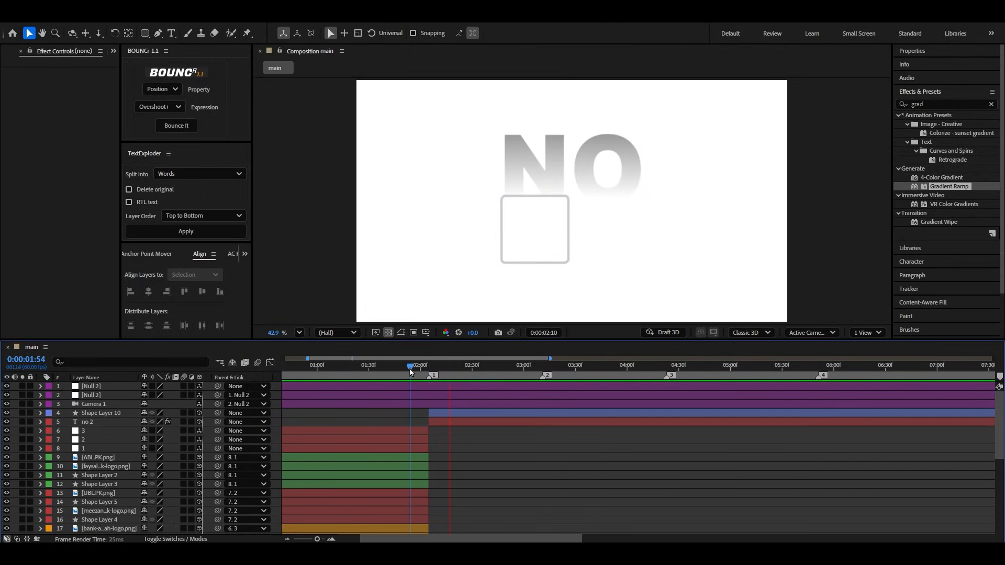
Step: Play back the composition from near the start to review the transition from the orbiting logos to the NO text
key("space")
left_click_drag(410, 371, 309, 377)
key("space")
scroll(391, 395, "down", 3)
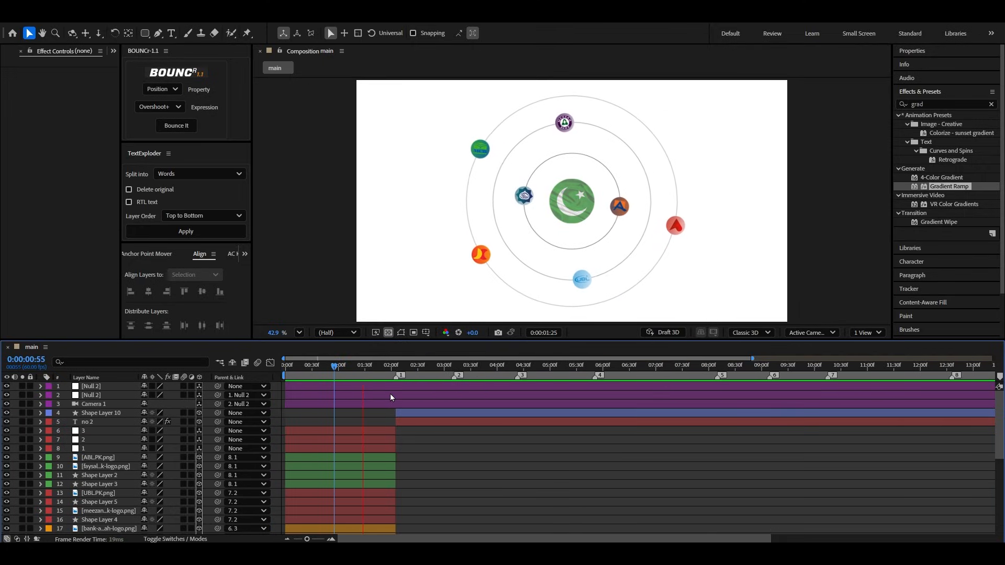
key("space")
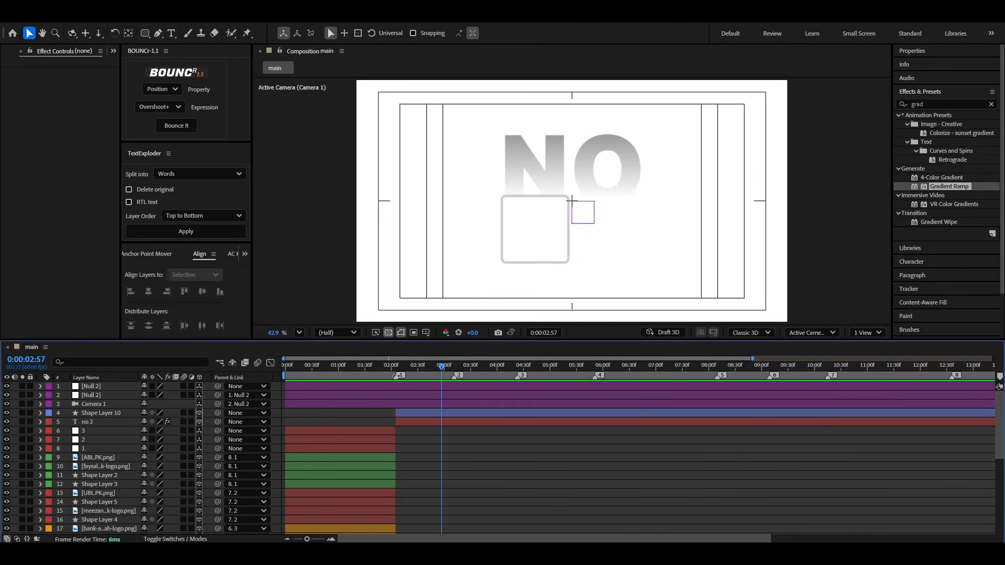
left_click(401, 369)
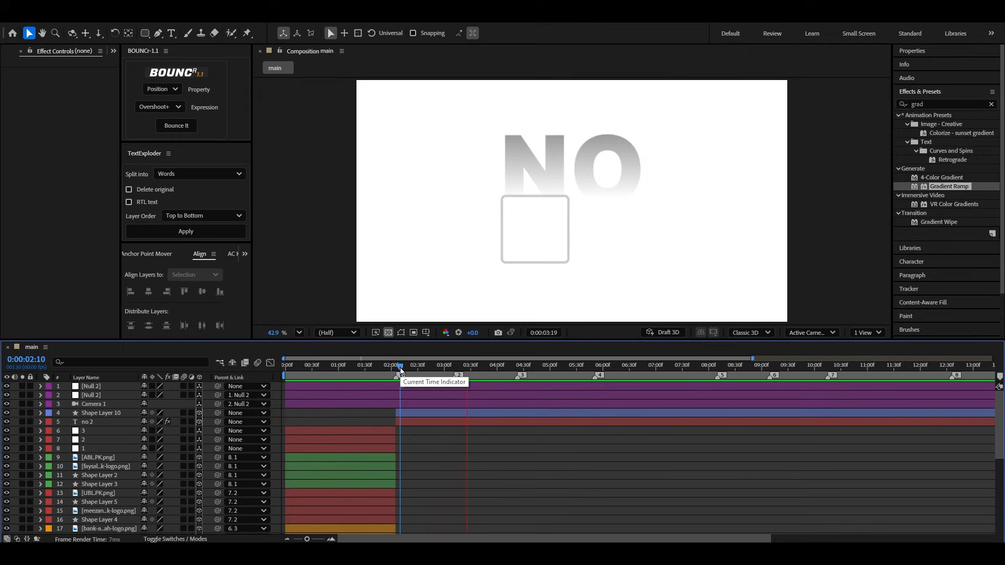
Step: Replay the cut from the orbiting logos to the NO text, starting from about 1:50
key("space")
left_click_drag(400, 370, 383, 370)
key("space")
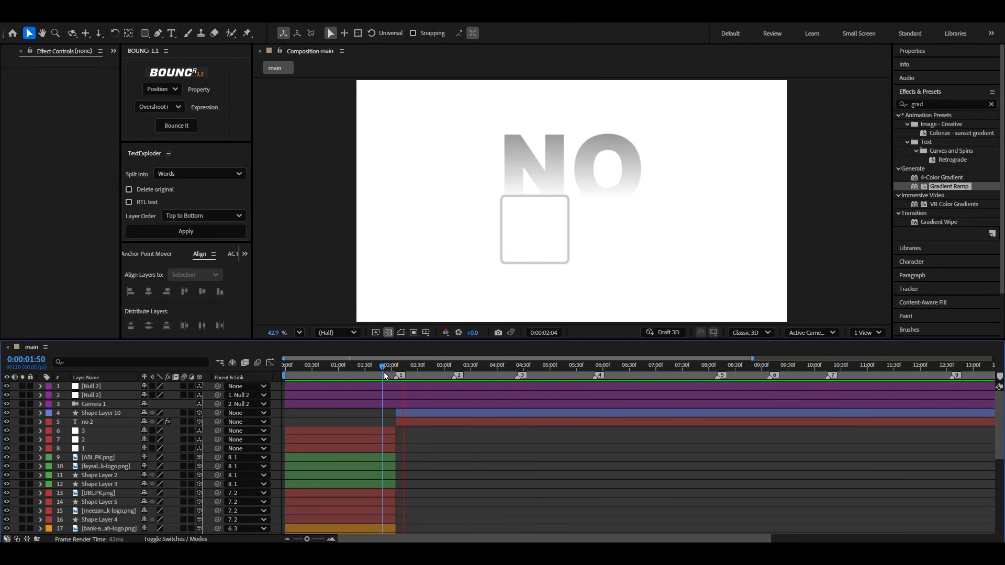
key("space")
Step: Add an Opacity text animator to the NO text layer and set its opacity to 0%
left_click(529, 190)
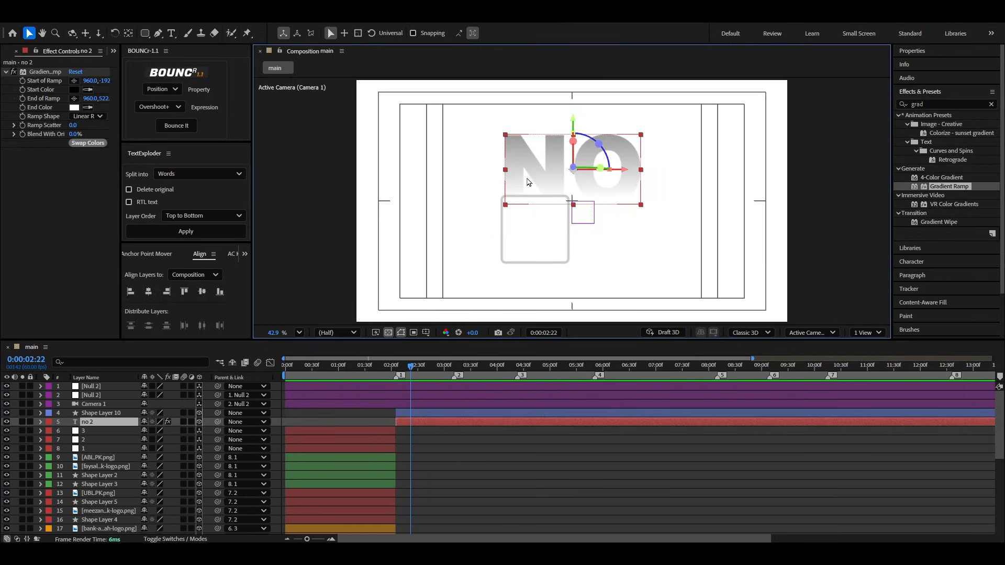
left_click(88, 425)
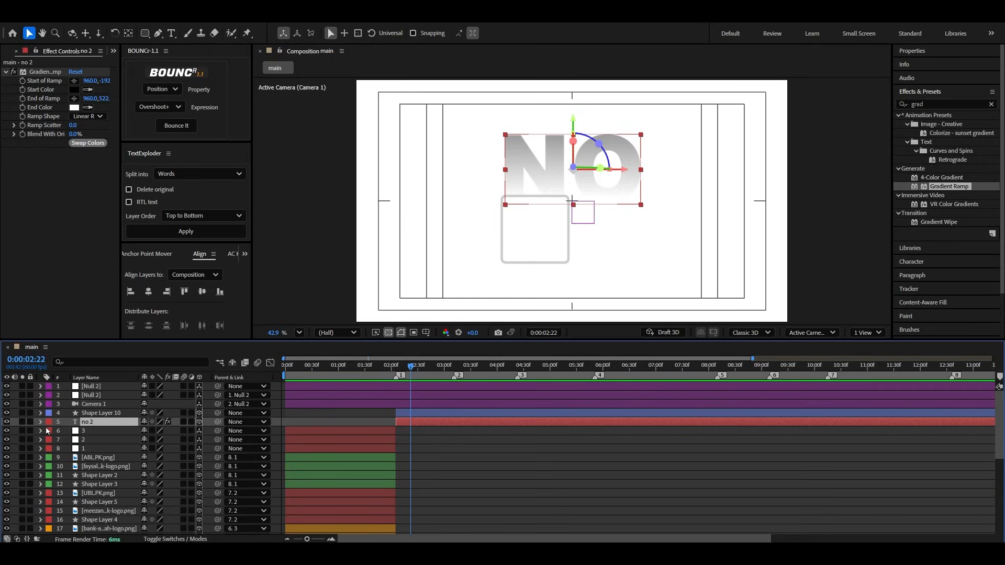
left_click(40, 423)
left_click(206, 432)
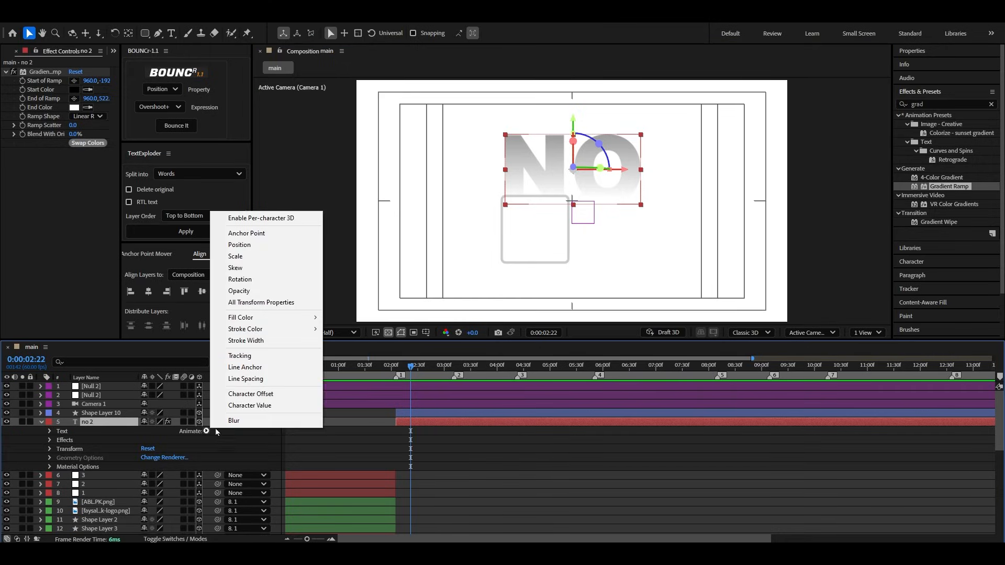
left_click(225, 294)
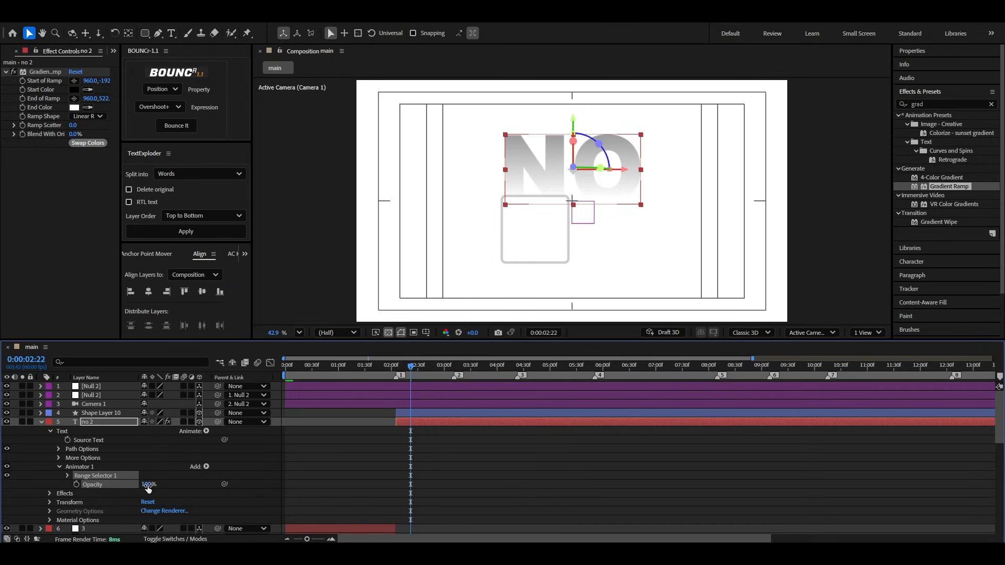
left_click_drag(148, 489, 19, 489)
Step: Keyframe the NO text's range selector Offset from -100% at 2:05 to 100% at 2:35
left_click(67, 476)
scroll(113, 456, "down", 1)
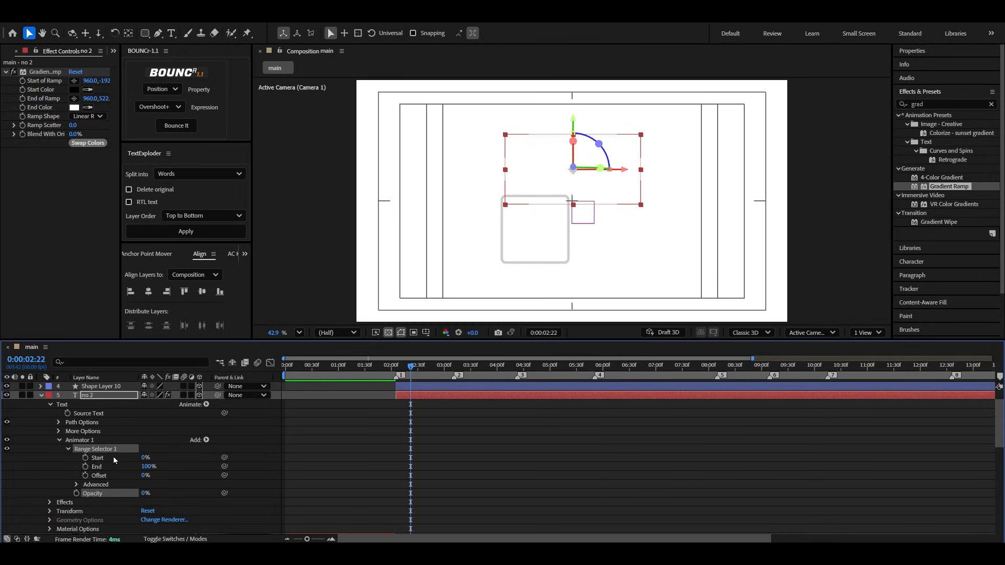
left_click(85, 476)
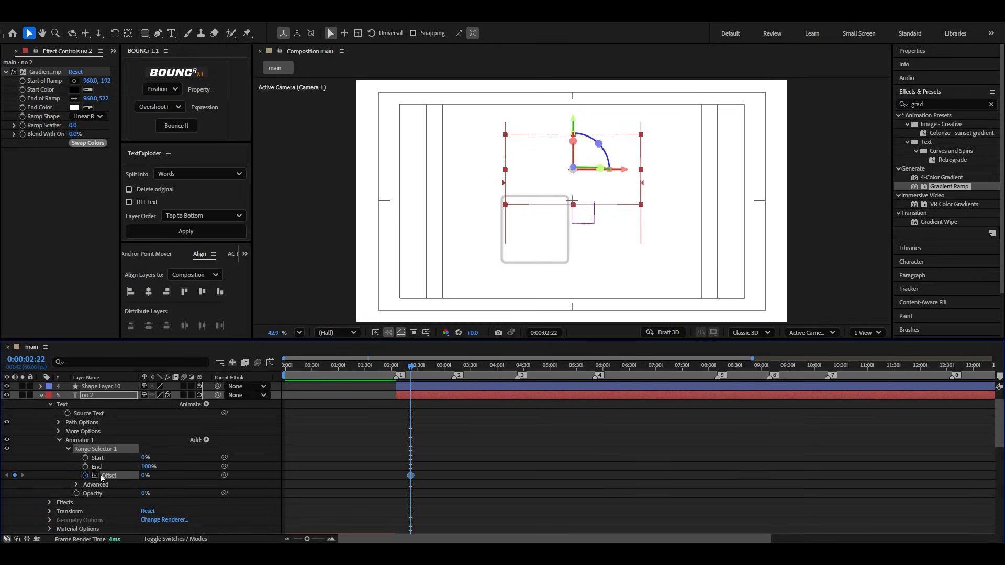
left_click_drag(138, 477, 86, 477)
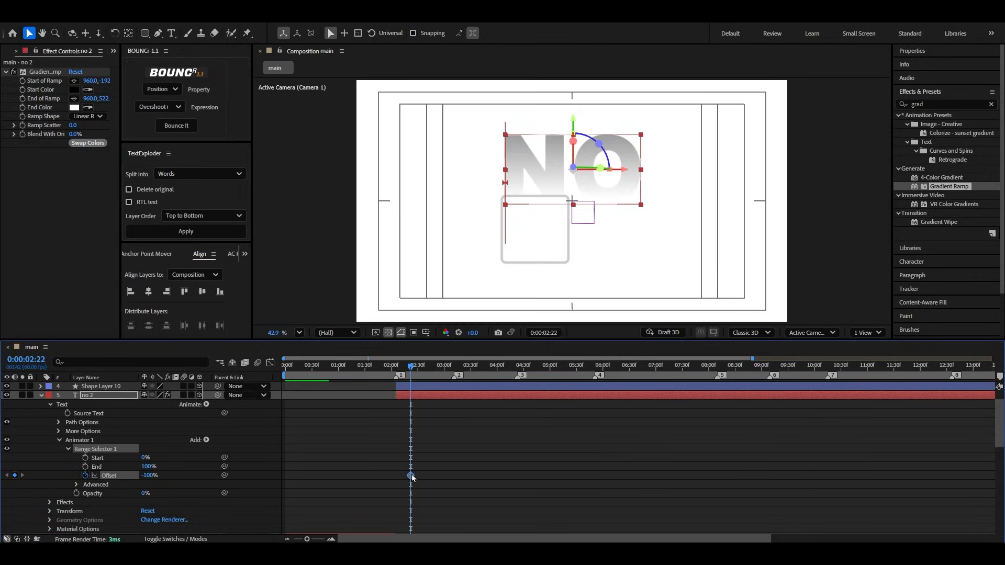
left_click_drag(411, 369, 422, 366)
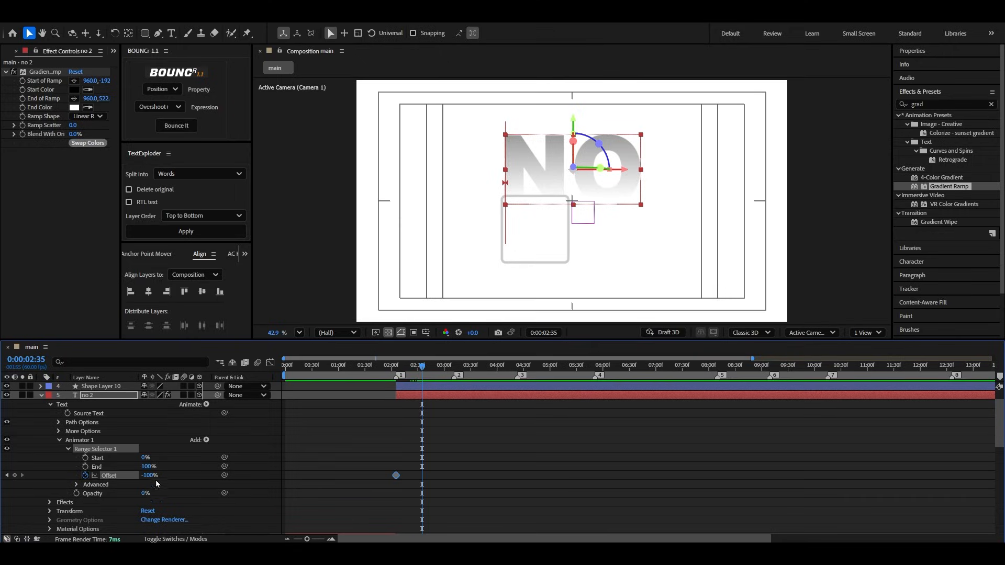
left_click_drag(152, 475, 283, 469)
Step: Set the range selector's advanced options to Ramp Up shape, Ease High -50% and Ease Low 100%
scroll(183, 464, "down", 2)
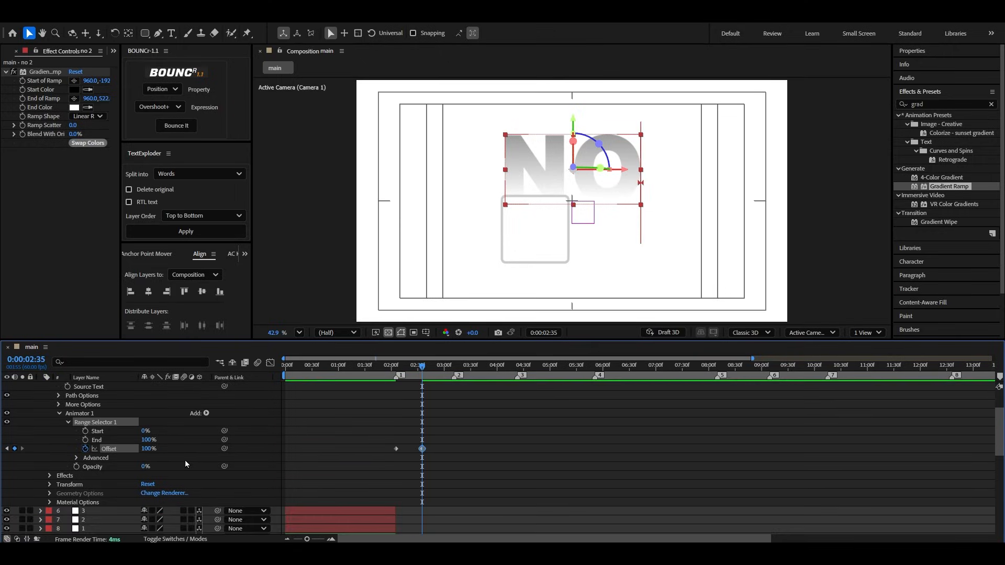
left_click(184, 464)
left_click(76, 450)
scroll(78, 456, "down", 1)
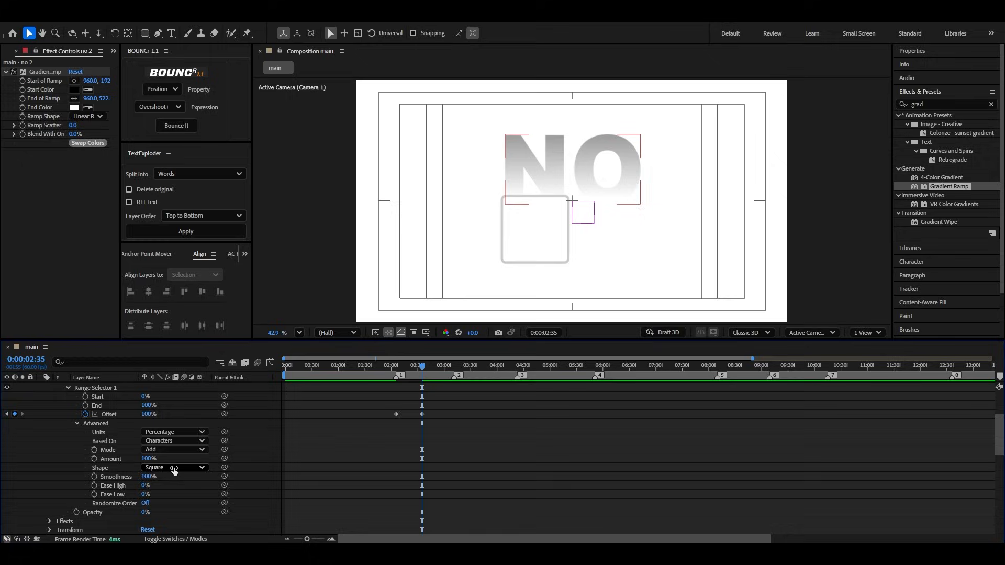
left_click(174, 467)
left_click(151, 486)
left_click_drag(145, 476, 121, 478)
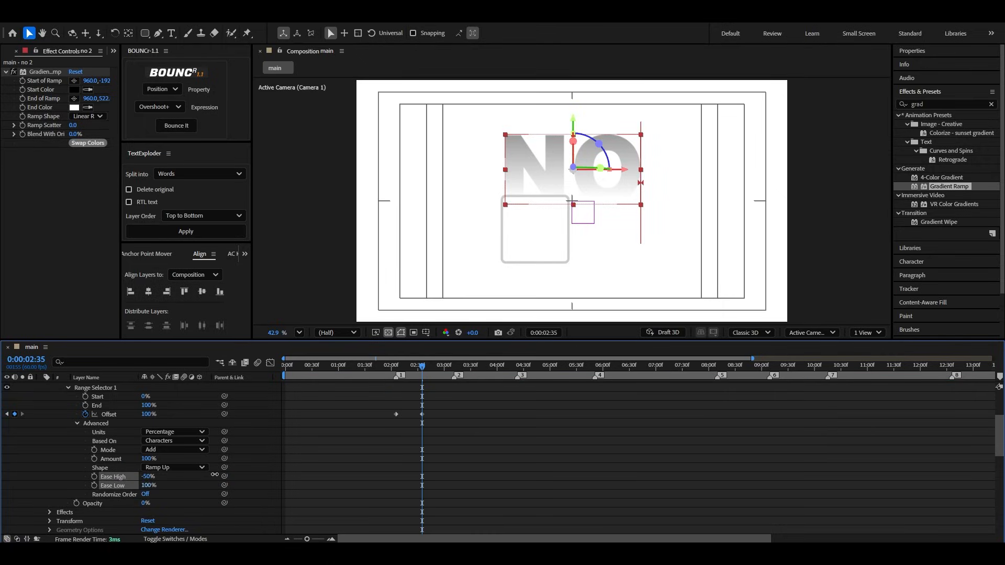
Step: Add a Position property to the NO text animator and set it to 0, 75
scroll(243, 473, "up", 3)
left_click(206, 459)
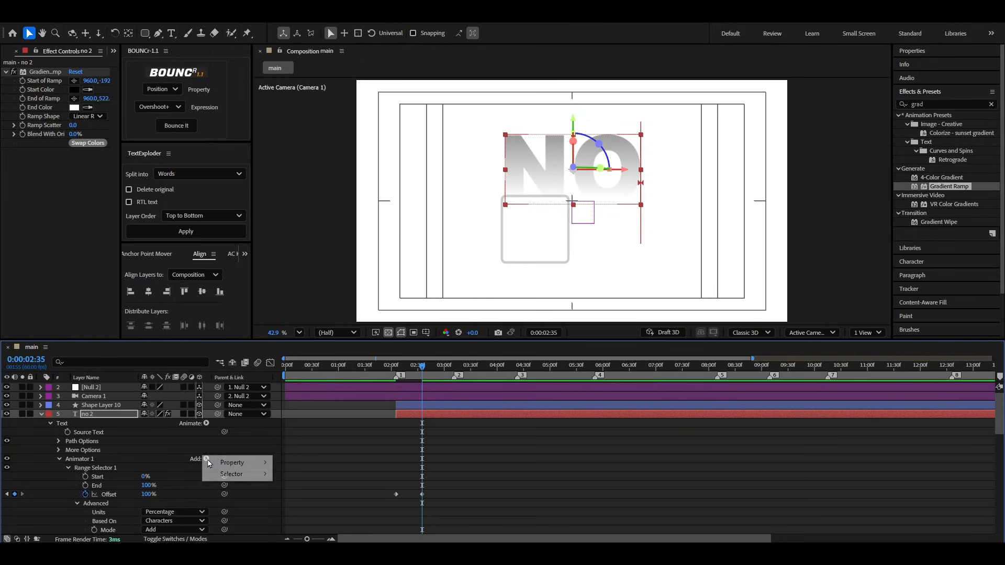
mouse_move(234, 463)
left_click(314, 287)
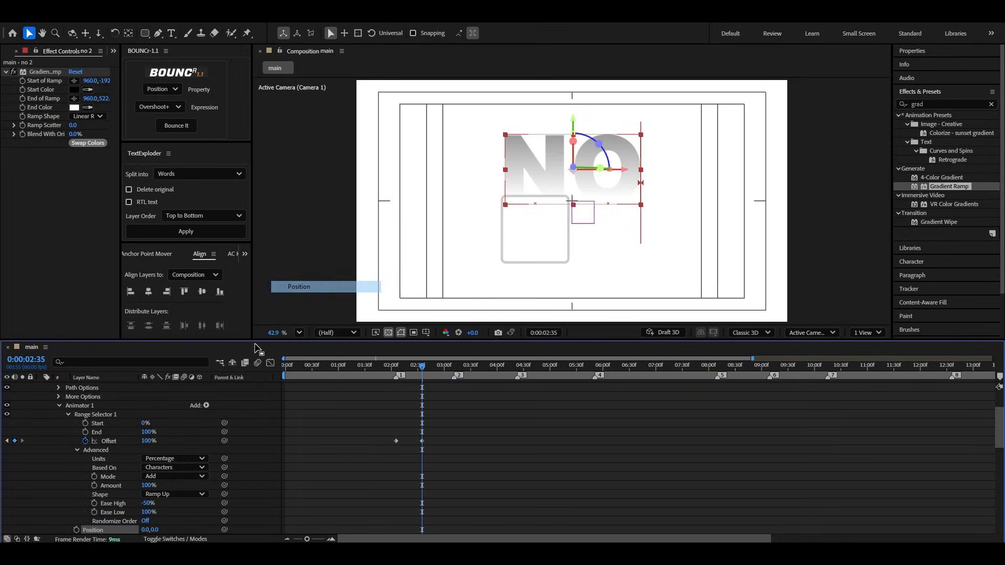
left_click_drag(157, 477, 191, 471)
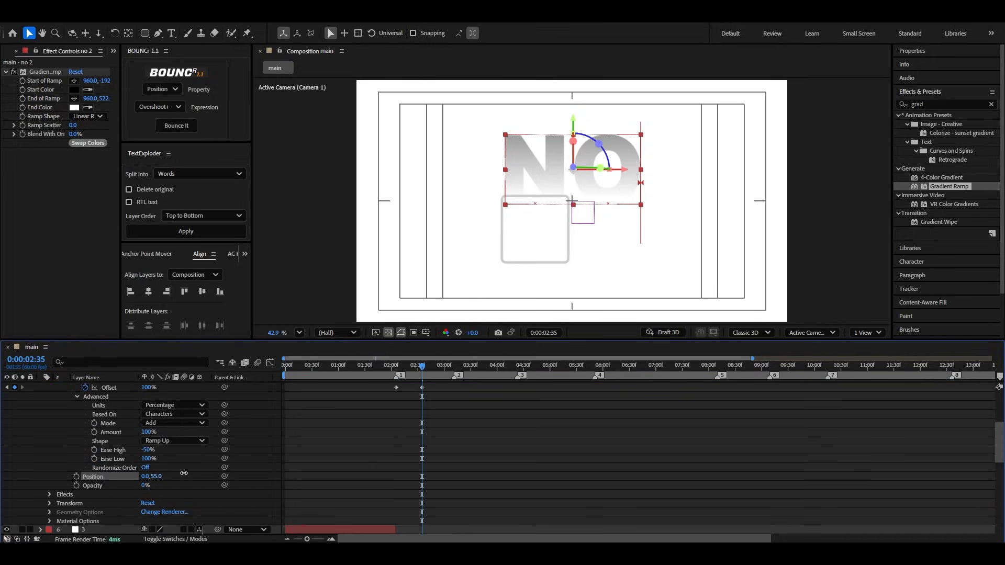
left_click_drag(163, 482, 169, 482)
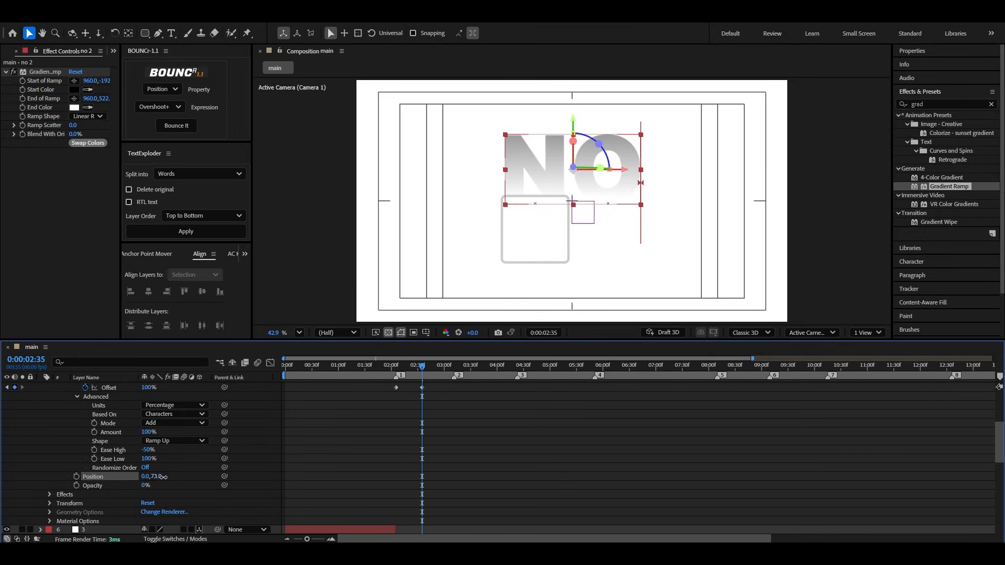
Step: Add a Blur property to the NO text animator and set it to 40, 40
scroll(240, 466, "up", 2)
left_click(206, 406)
mouse_move(230, 409)
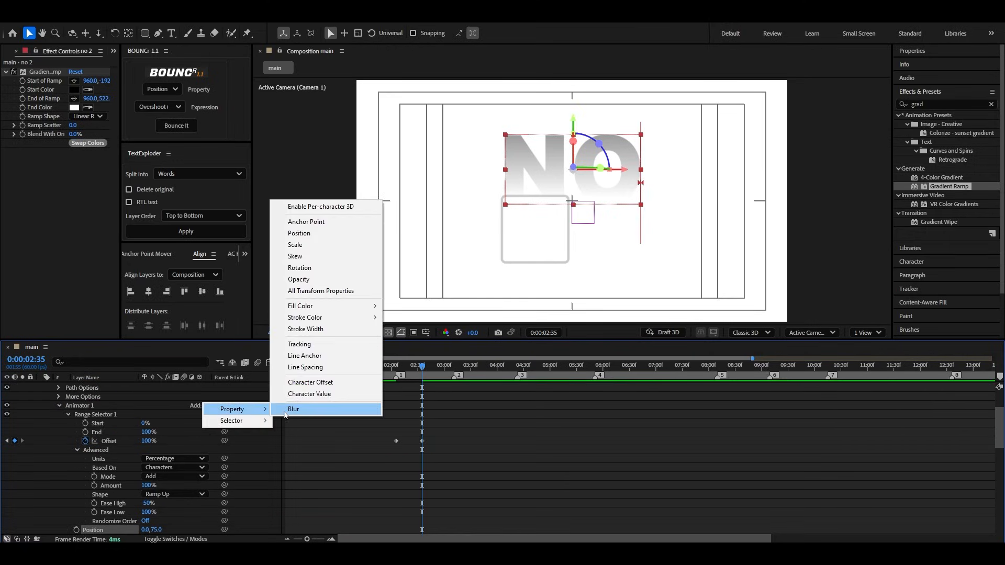
left_click(287, 409)
left_click_drag(157, 476, 184, 471)
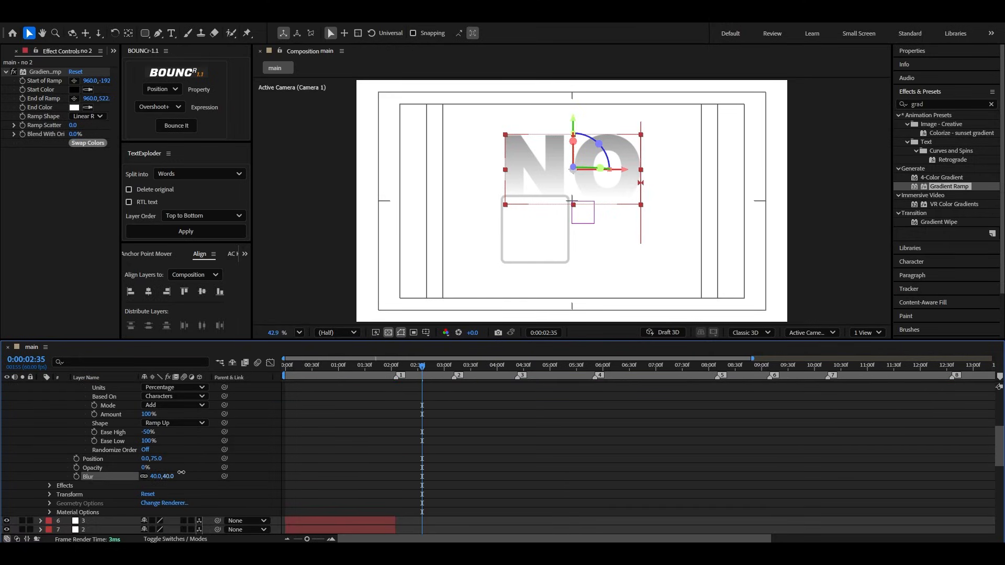
Step: Play back from about 1:53 to review the letter-by-letter reveal of the NO text
mouse_move(394, 365)
left_mouse_down()
mouse_move(440, 367)
mouse_move(386, 375)
left_mouse_up()
key("space")
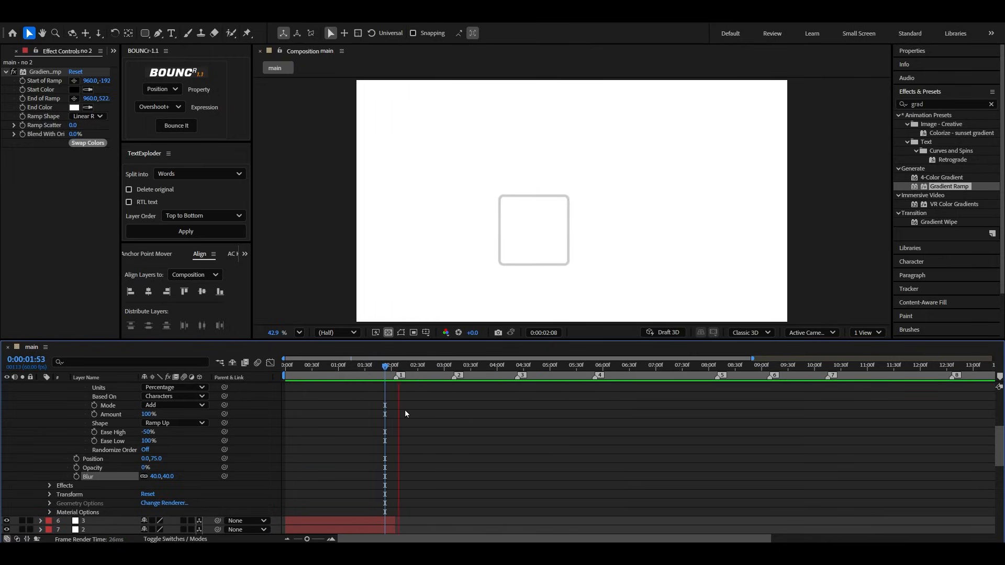
key("space")
Step: Slow the NO text reveal by moving its last Offset keyframe out to about 2:57
scroll(410, 427, "up", 4)
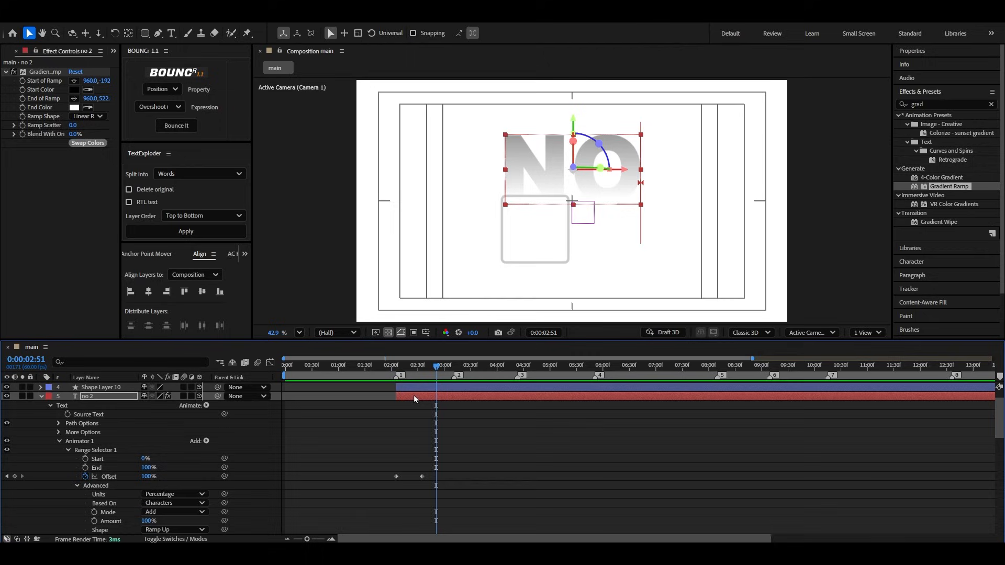
key("u")
scroll(404, 421, "up", 1)
left_click(390, 372)
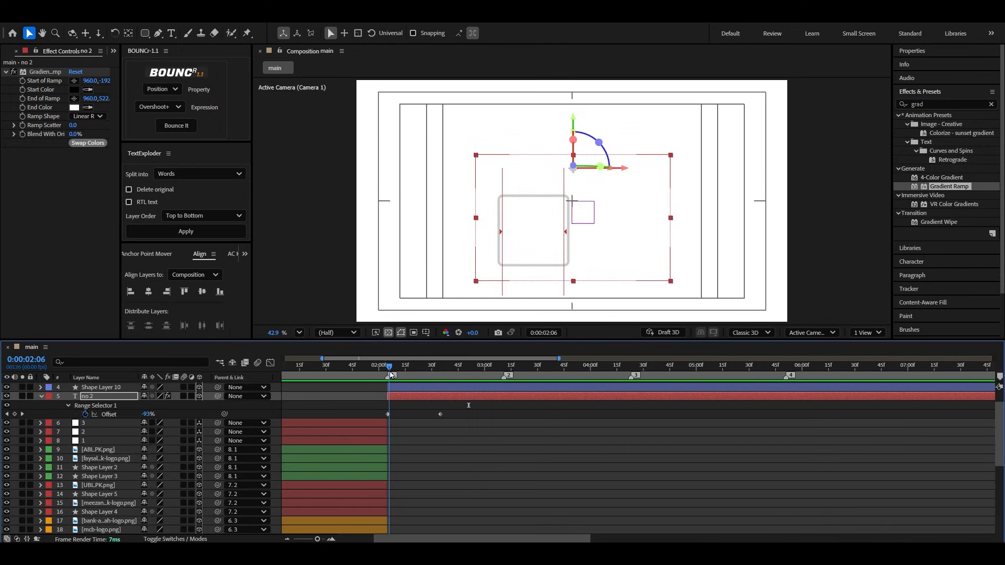
left_click_drag(390, 372, 388, 375)
left_click_drag(440, 414, 461, 414)
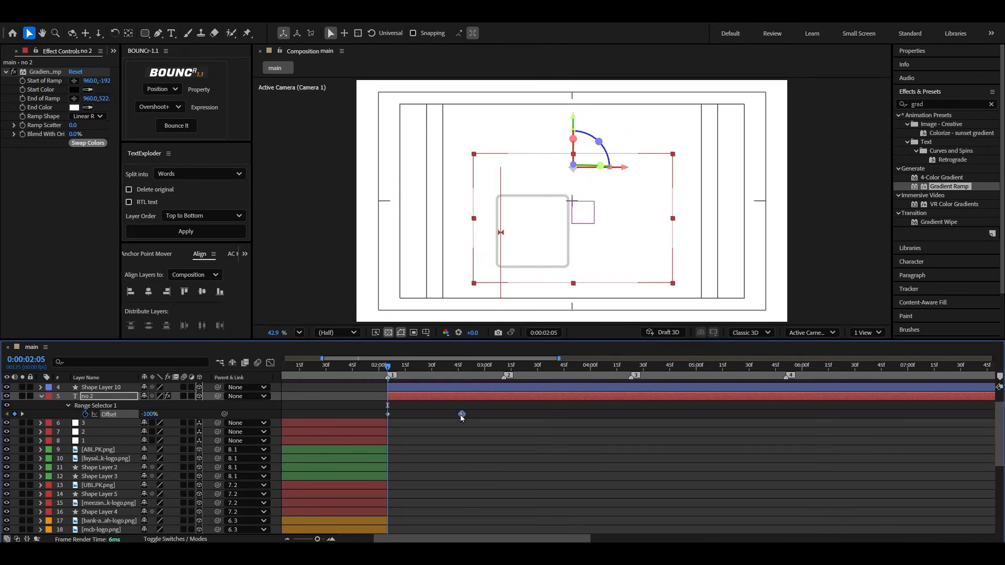
key("space")
key("space")
Step: Play back from just before the 2:05 marker to check the slower NO text reveal
left_click(387, 371)
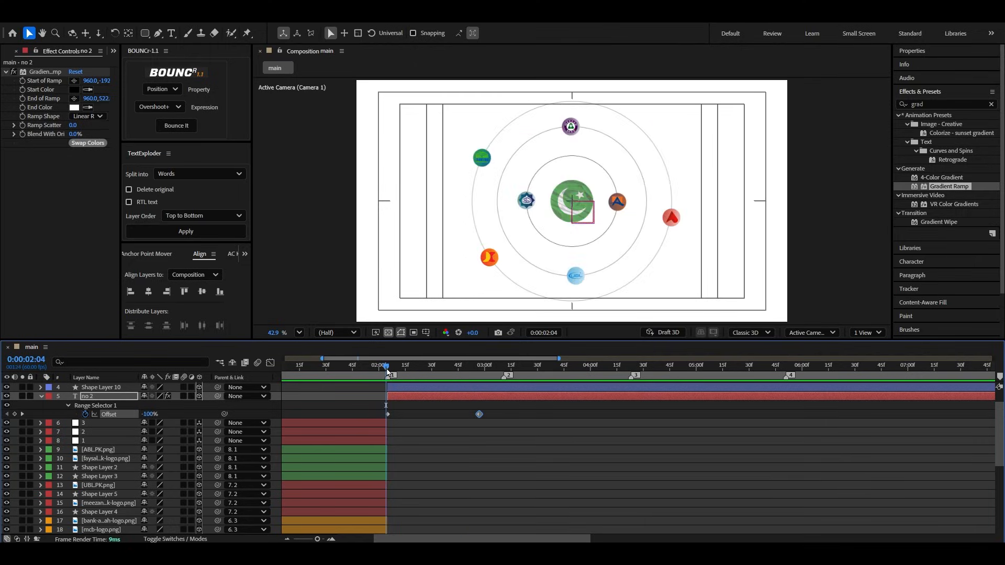
key("space")
key("space")
left_click(432, 439)
key("space")
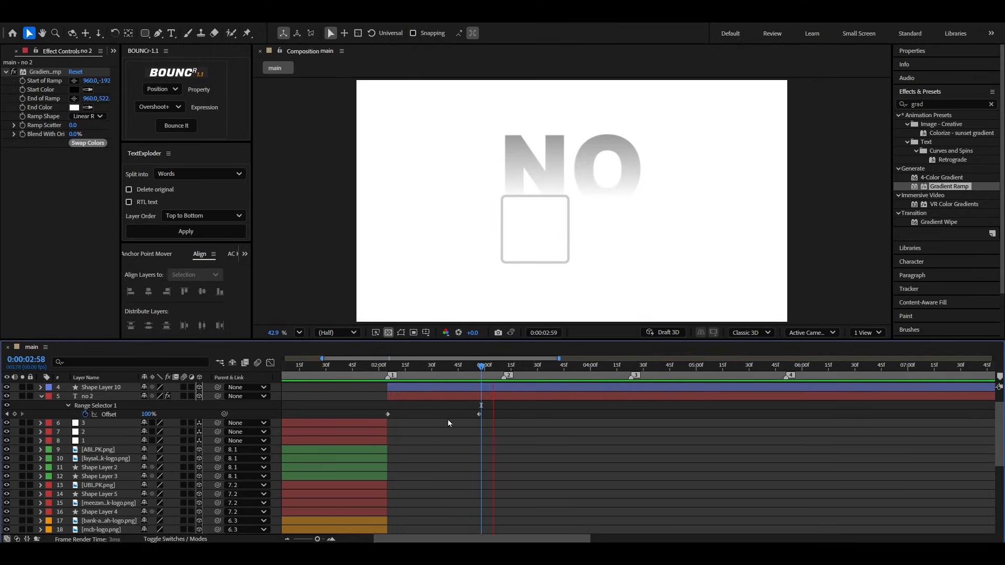
key("space")
Step: Keyframe the rounded square's Scale from 0% at 2:05 to 100% at about 2:38 and preview the growth
scroll(461, 429, "up", 2)
left_click(41, 422)
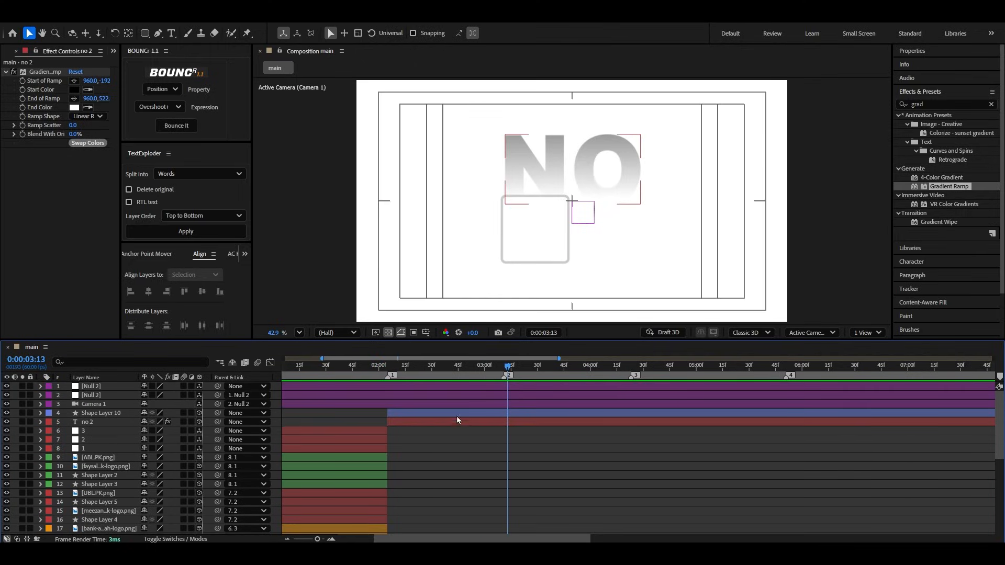
left_click(457, 416)
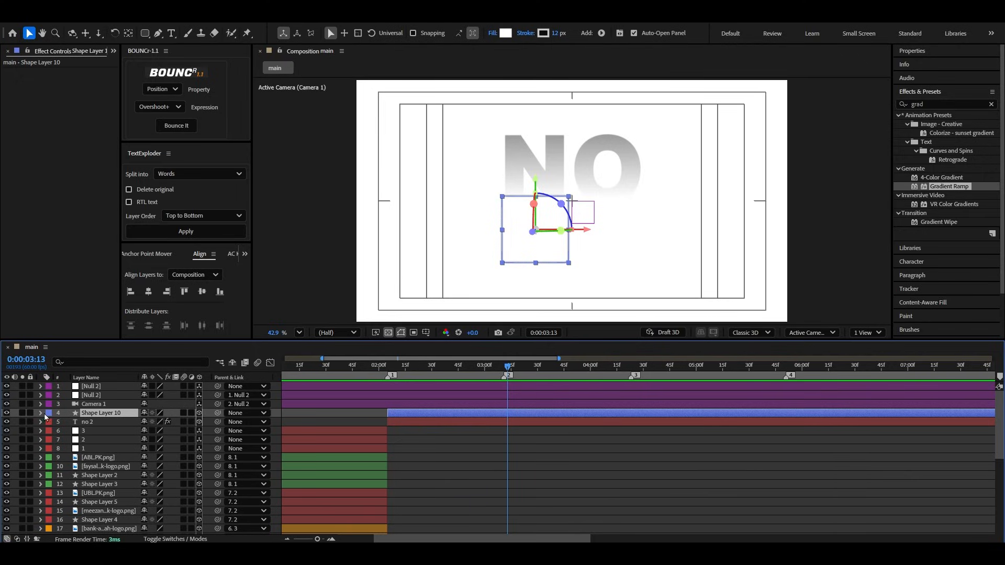
key("s")
left_click(68, 422)
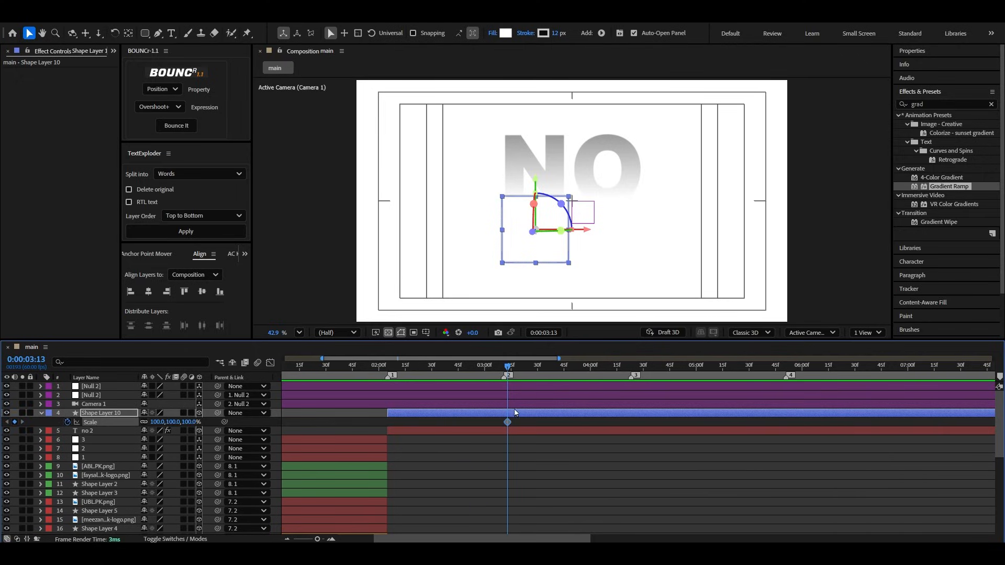
left_click_drag(509, 423, 440, 422)
left_click_drag(430, 378, 388, 376)
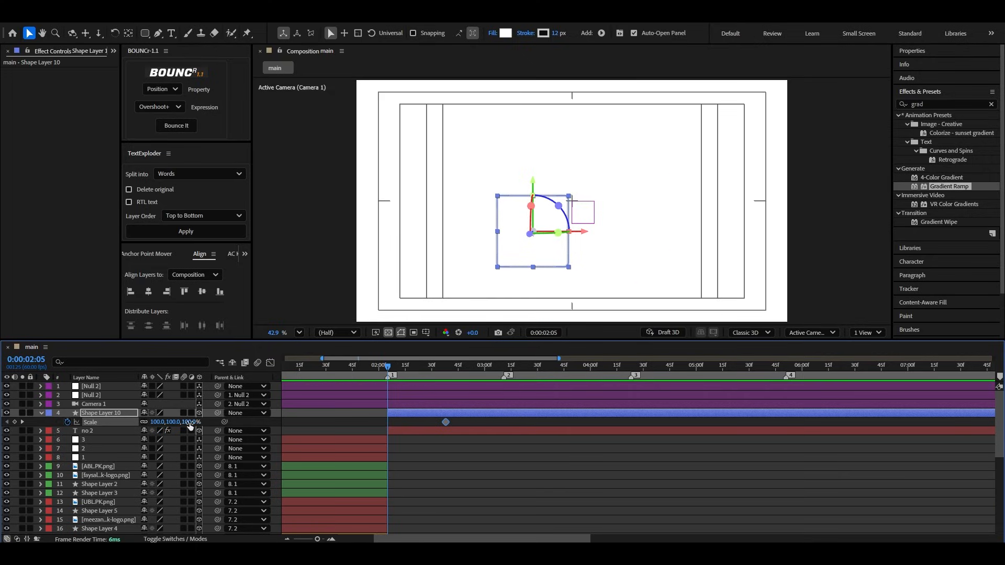
type("0")
key("Return")
key("space")
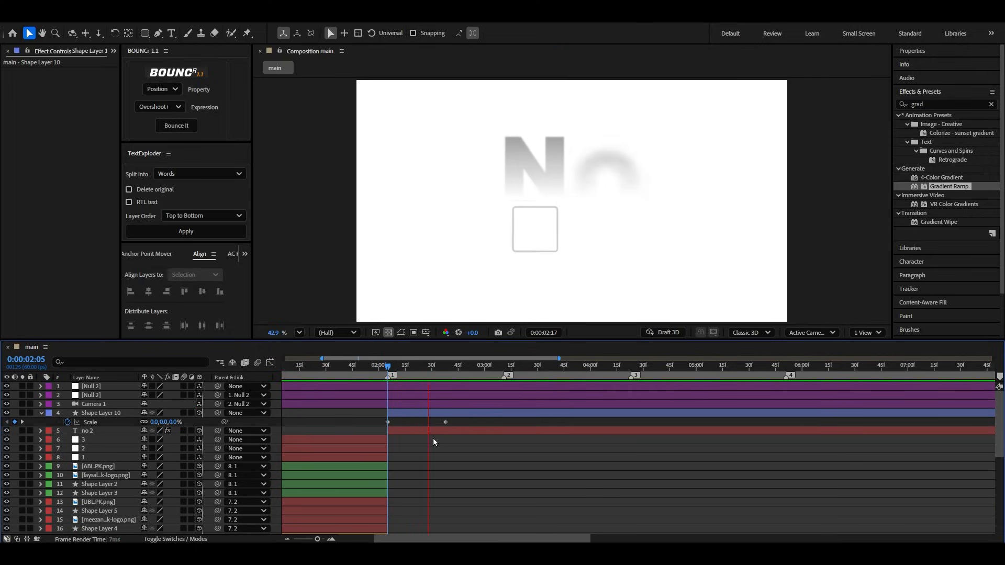
key("space")
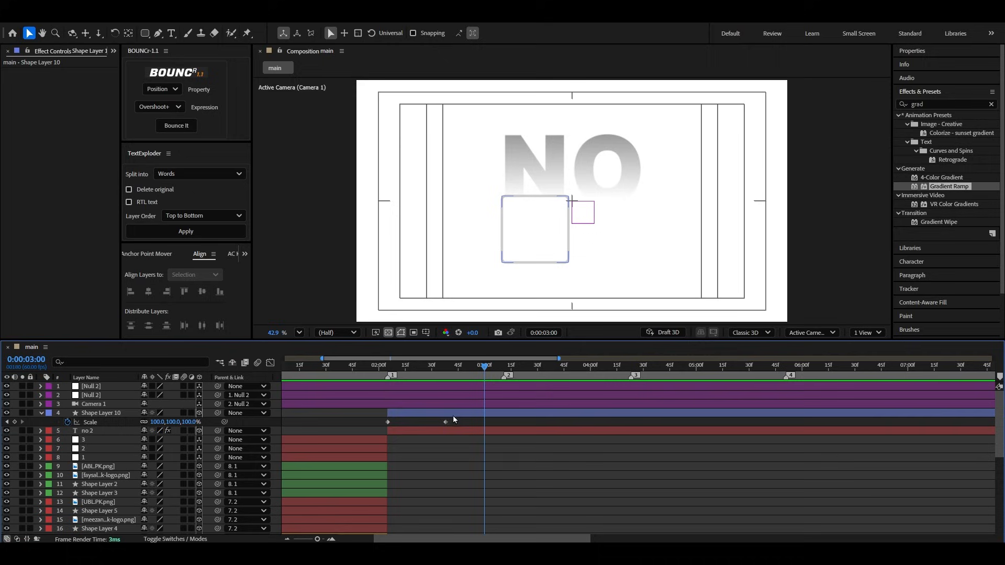
Step: Apply the BOUNCr Overshoot+ expression to the Scale keyframes of the rounded square
left_click_drag(455, 425, 358, 445)
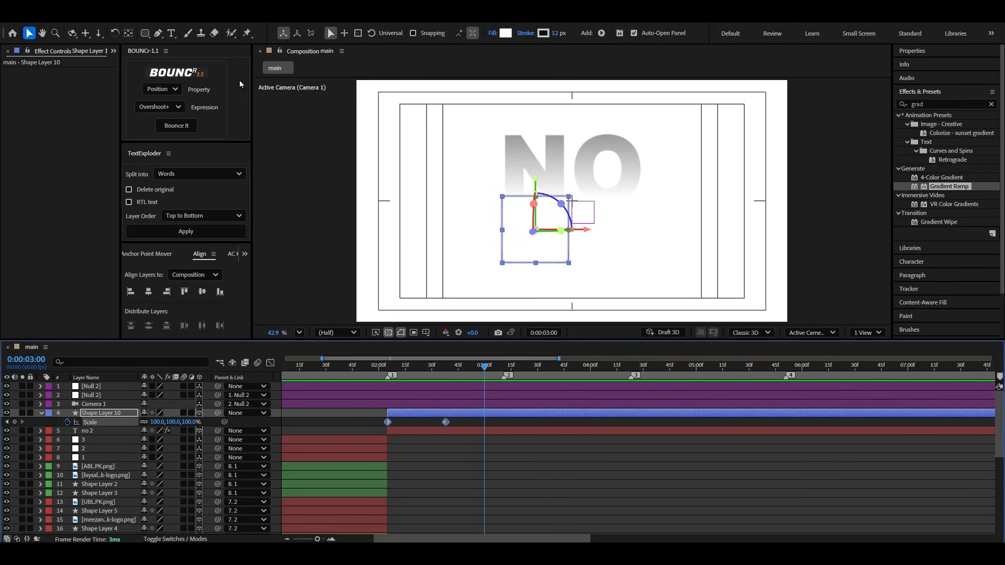
left_click(165, 52)
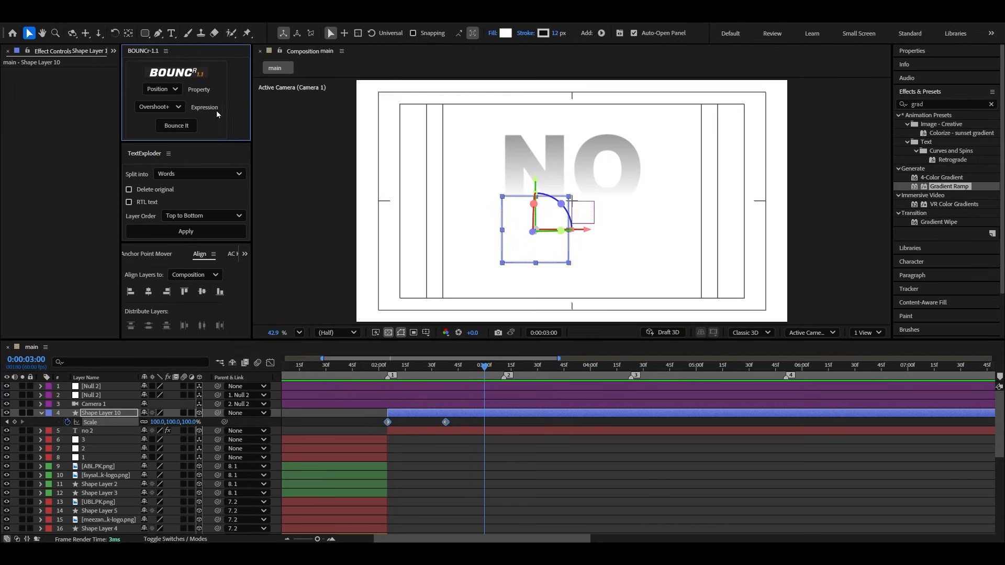
left_click(161, 89)
left_click(160, 108)
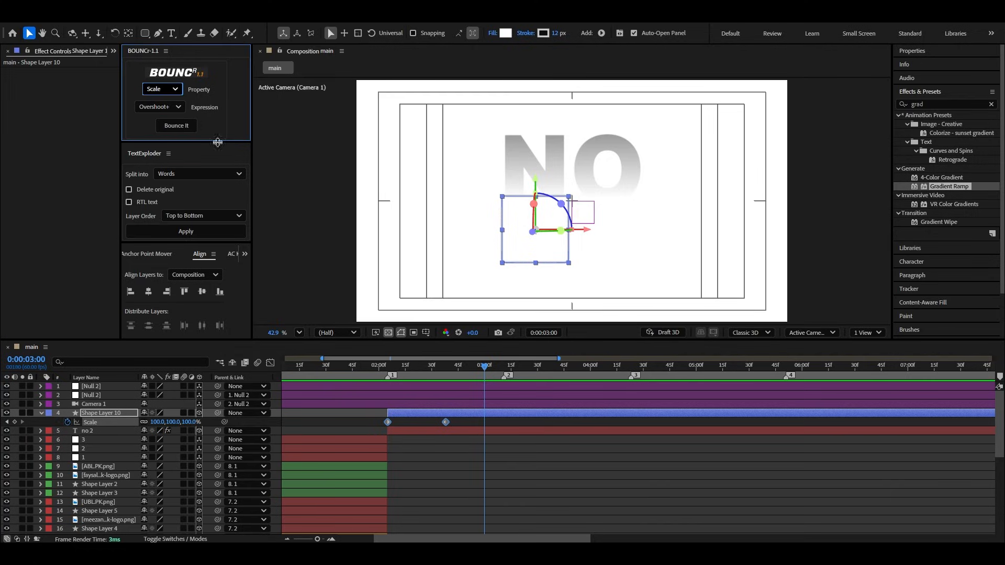
left_click(176, 126)
Step: Play back from just before the 2:05 marker to review the square's overshoot bounce
left_click(368, 367)
key("space")
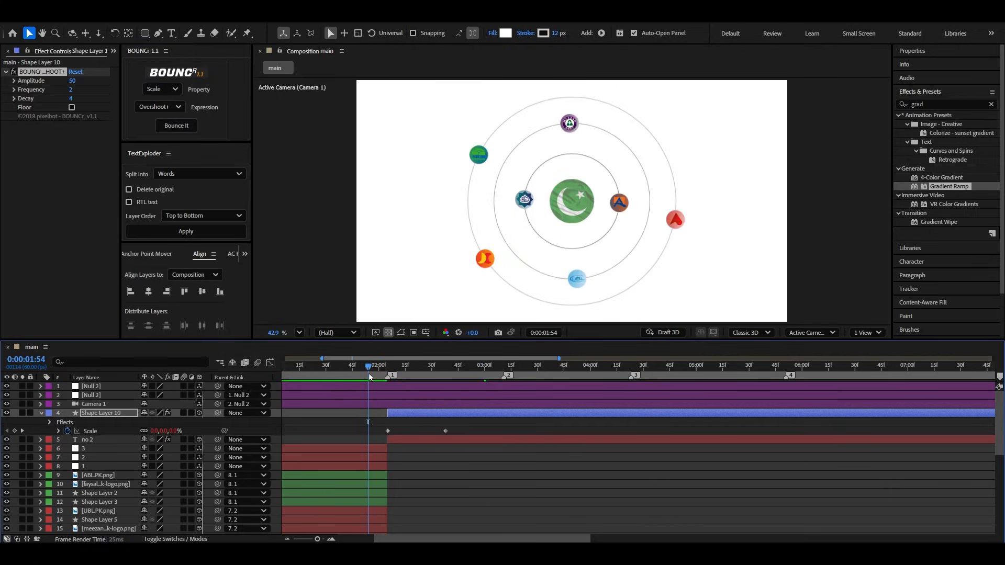
left_click(376, 367)
key("space")
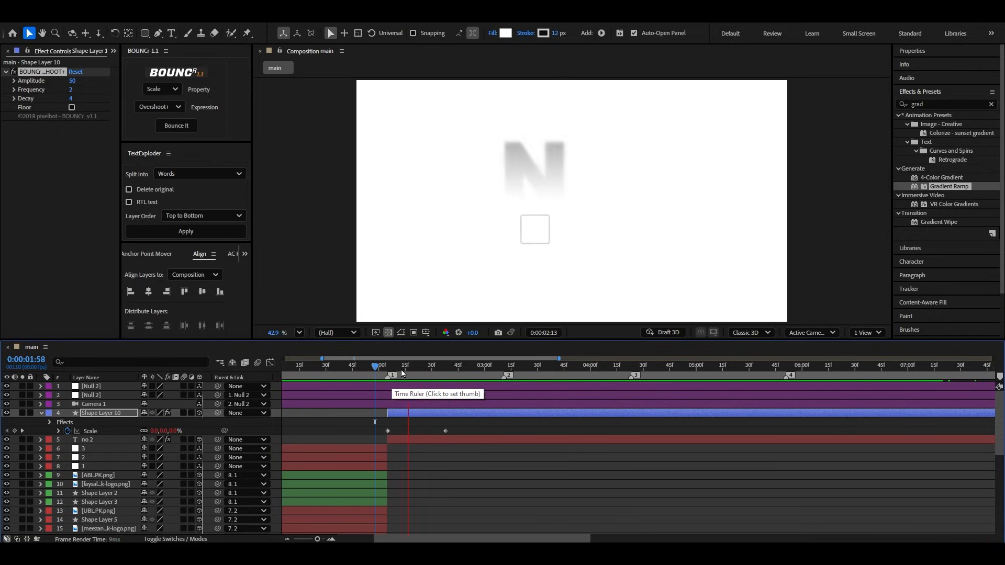
Step: Move the rounded square's last Scale keyframe to 2:18 and play back the faster growth
left_click(410, 367)
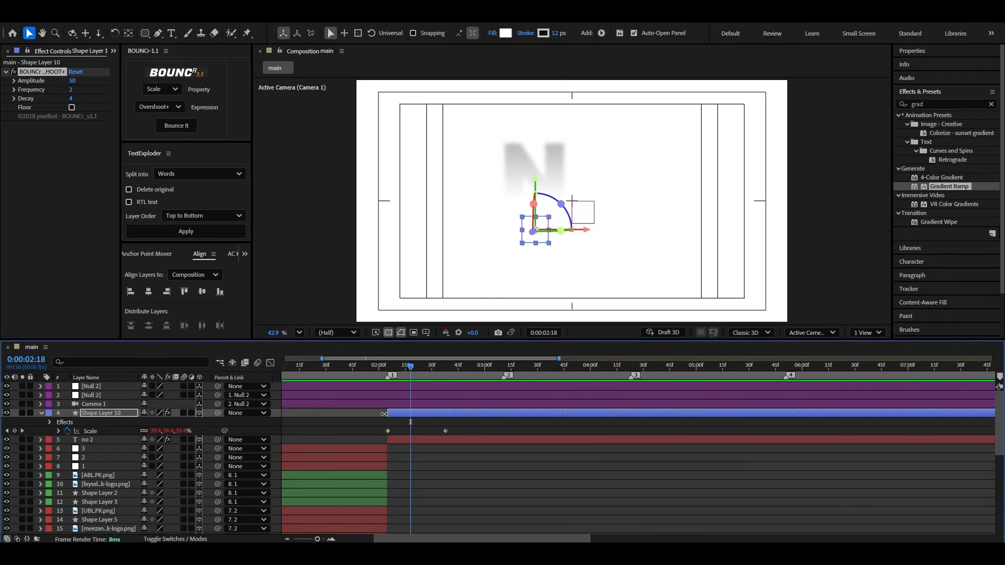
scroll(384, 414, "up", 3, "alt")
left_click_drag(623, 431, 482, 431)
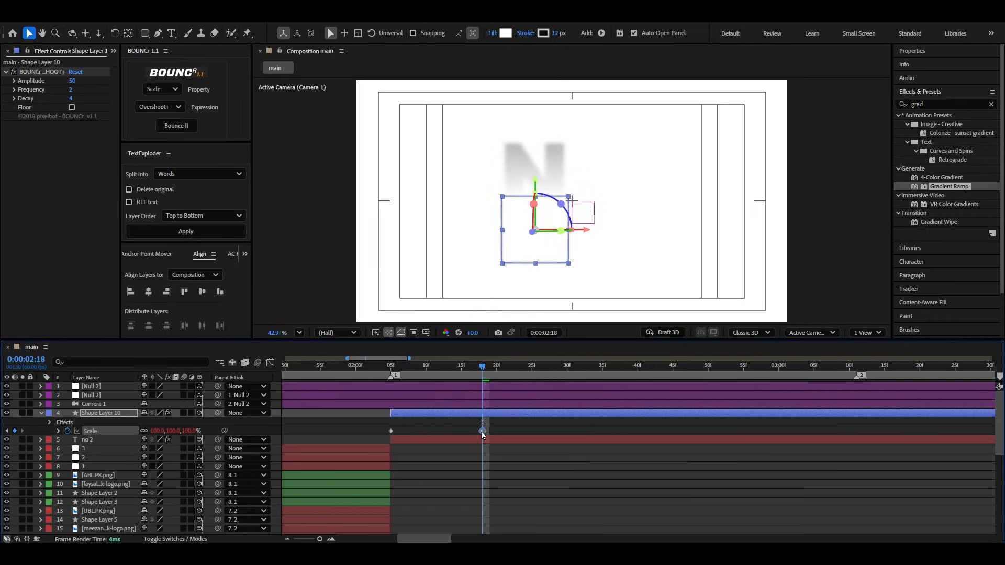
left_click(377, 368)
key("space")
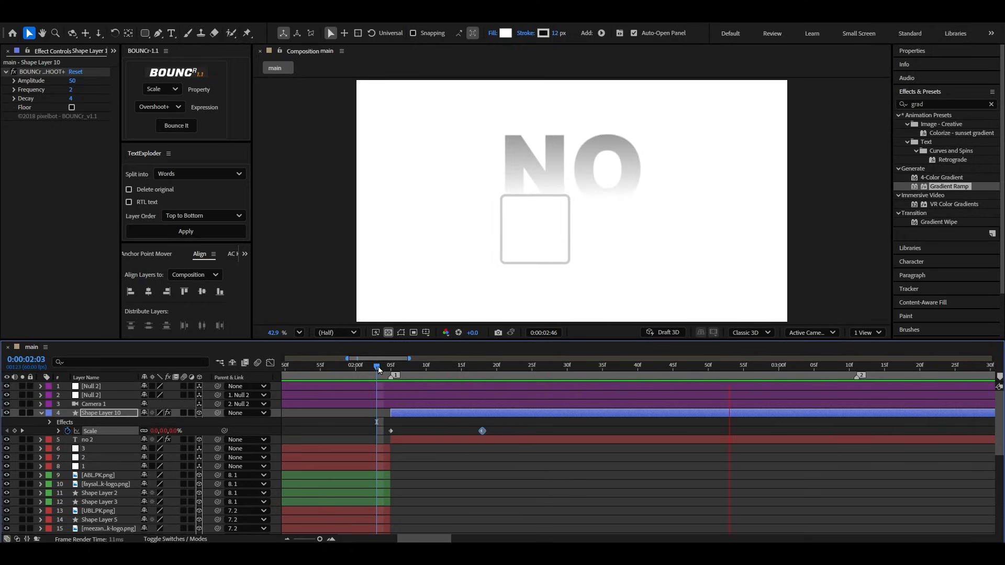
Step: Play back from 1:56 to review the cut from the orbiting logos into the square's bounce
scroll(382, 378, "down", 1, "alt")
left_click(355, 368)
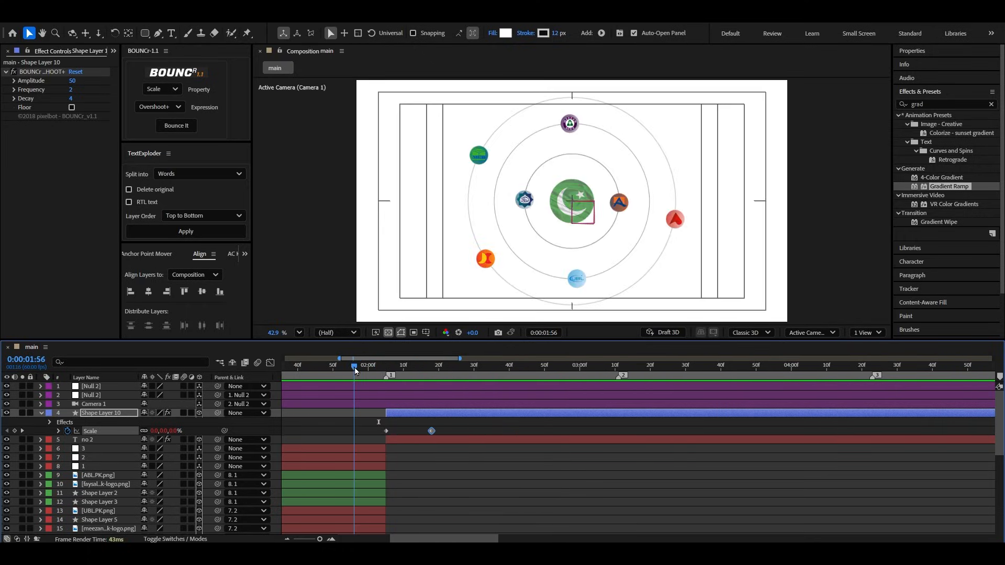
key("space")
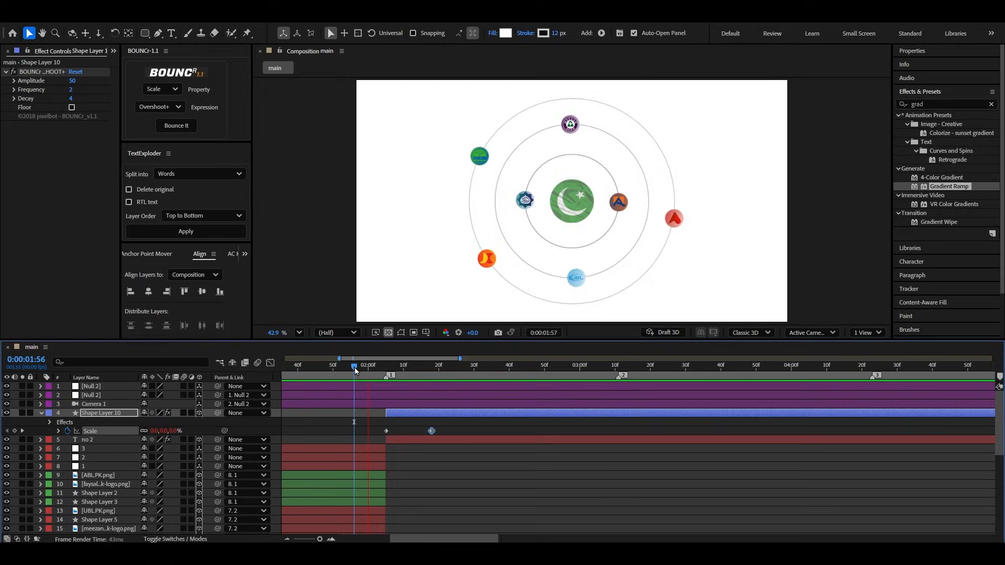
key("space")
scroll(371, 391, "down", 1, "alt")
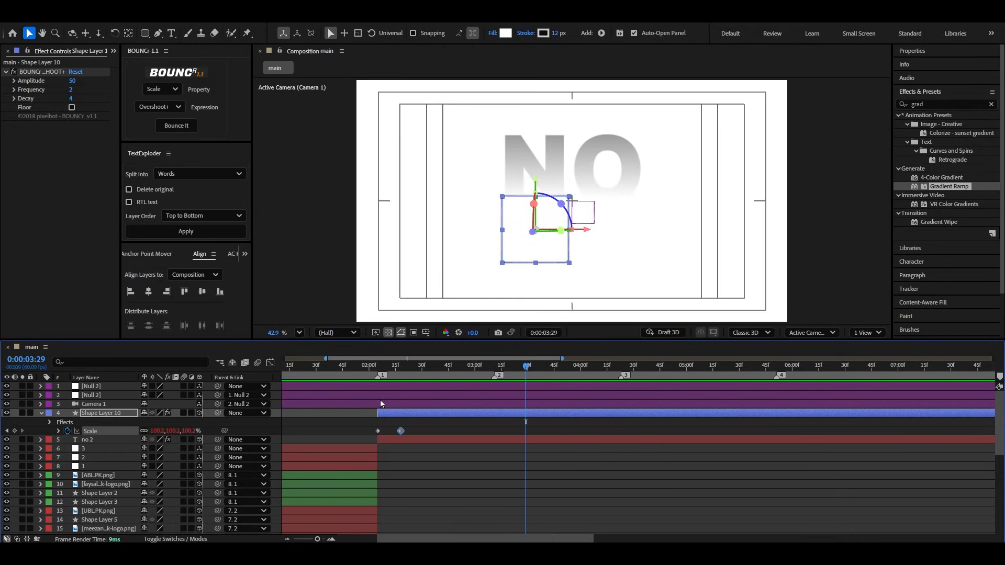
Step: Duplicate the rounded square layer and place the copy beside the original, under the letter O
left_click(470, 468)
left_click(42, 414)
left_click(396, 419)
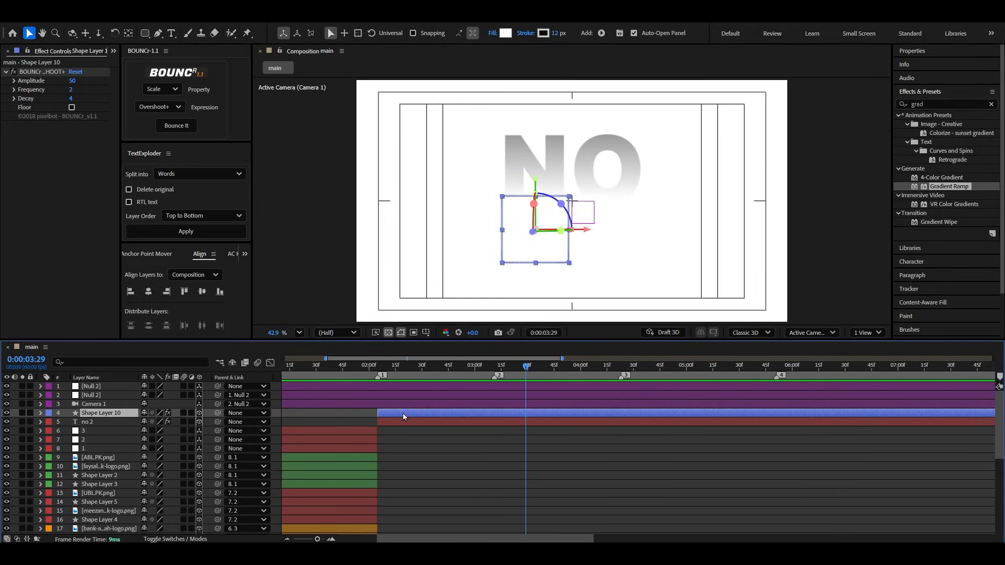
key("ctrl+d")
left_click_drag(592, 232, 662, 234)
Step: Play back from 1:54 to check both squares bouncing in together below the NO text
left_click(359, 366)
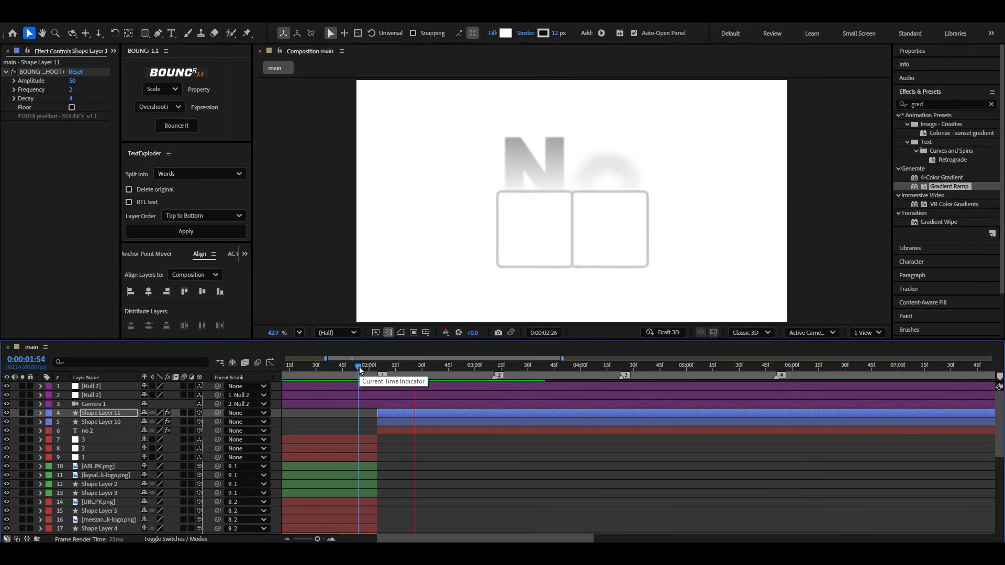
key("space")
left_click(415, 462)
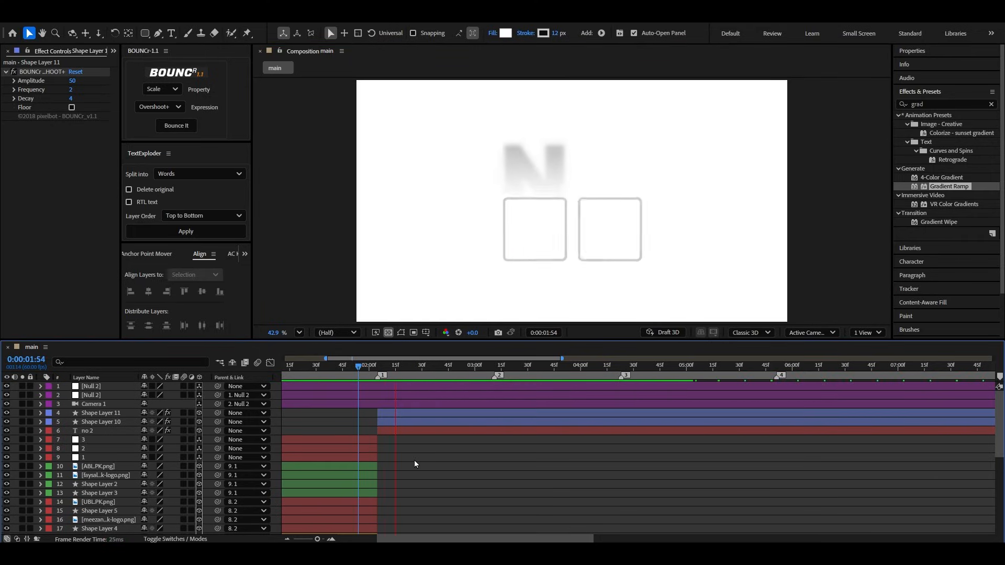
key("space")
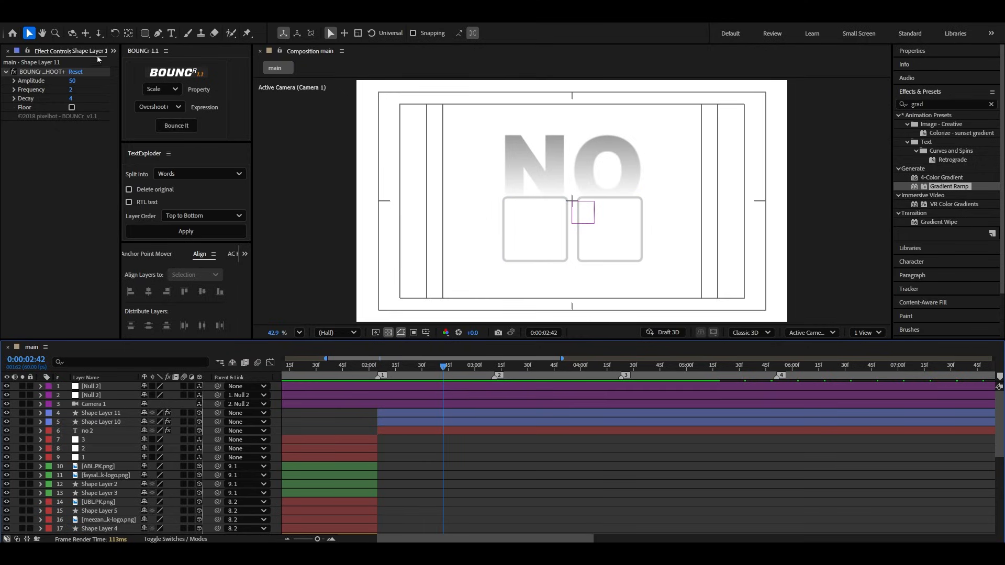
Step: Add the bank image from the pngs folder to the main composition, just above Shape Layer 11
left_click(113, 51)
left_click(130, 73)
left_click(5, 164)
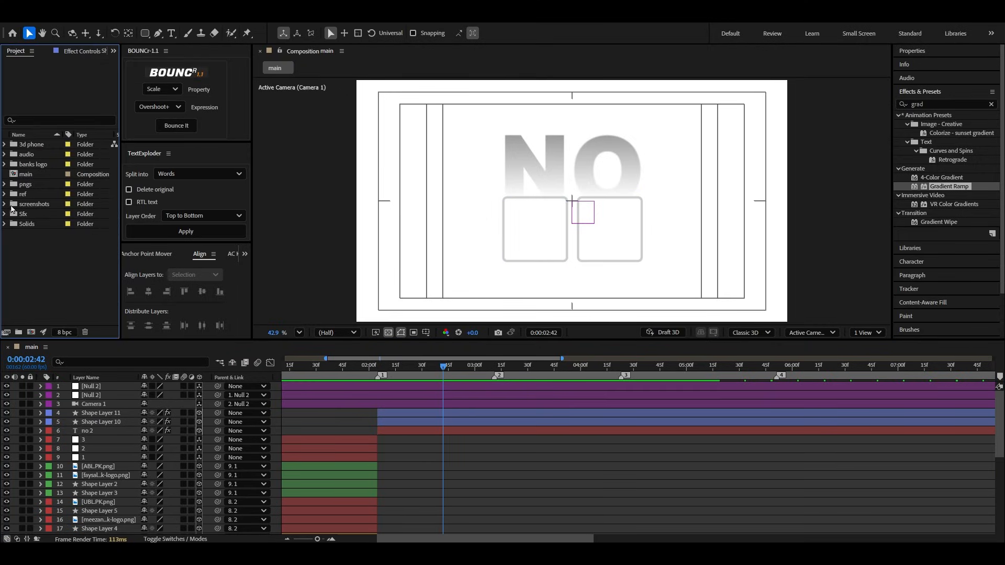
left_click(3, 184)
left_click(36, 204)
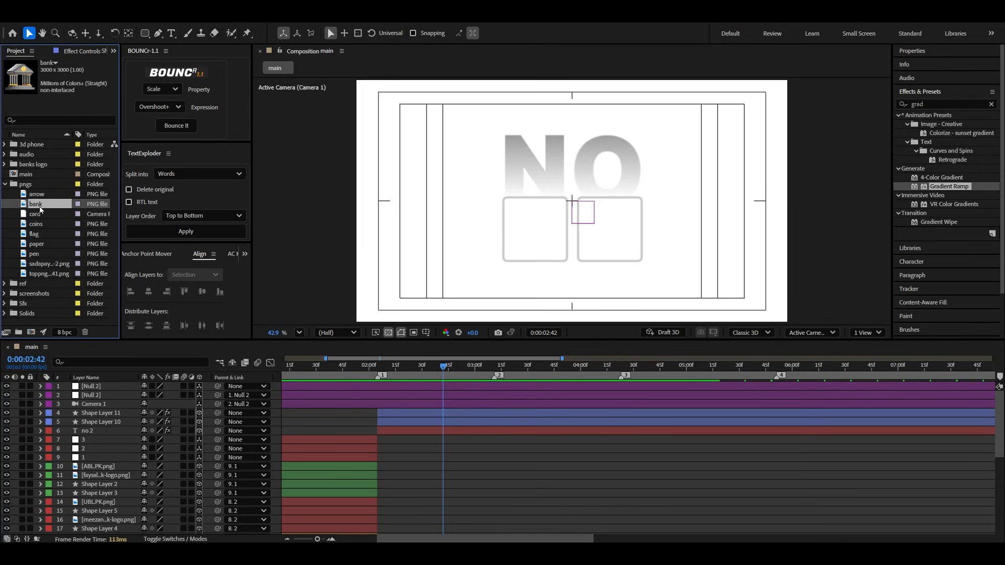
left_click_drag(73, 347, 87, 412)
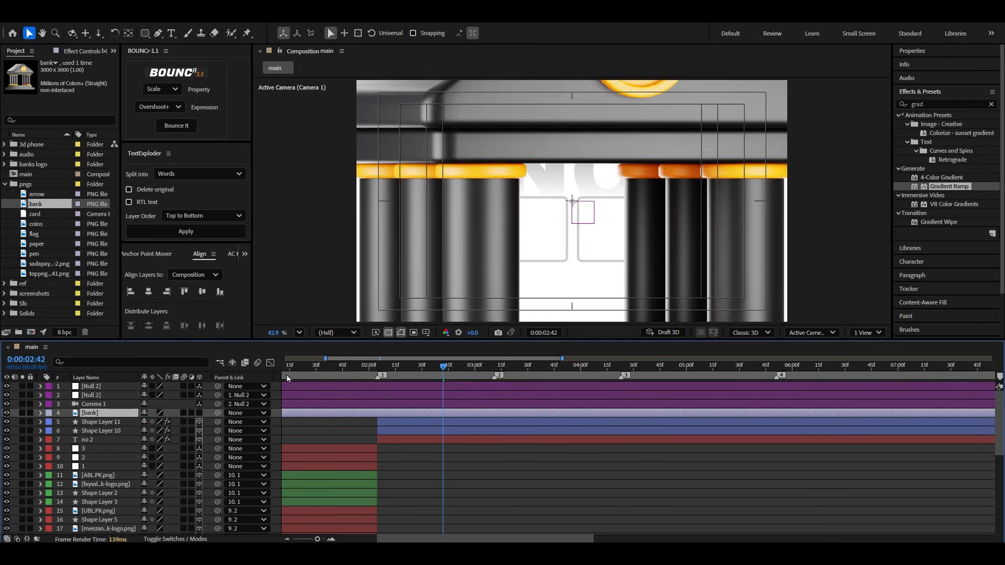
Step: Make the bank layer 3D and set its Scale to 8%
left_click(199, 413)
key("s")
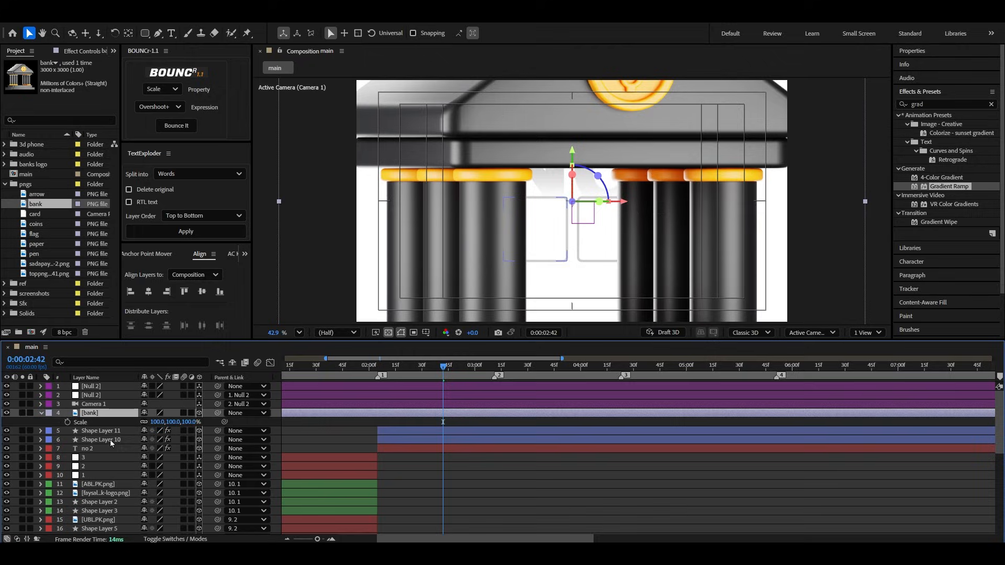
left_click_drag(190, 422, 141, 424)
Step: Position the bank icon in the centre of the rounded square under the letter N
left_click_drag(627, 203, 591, 211)
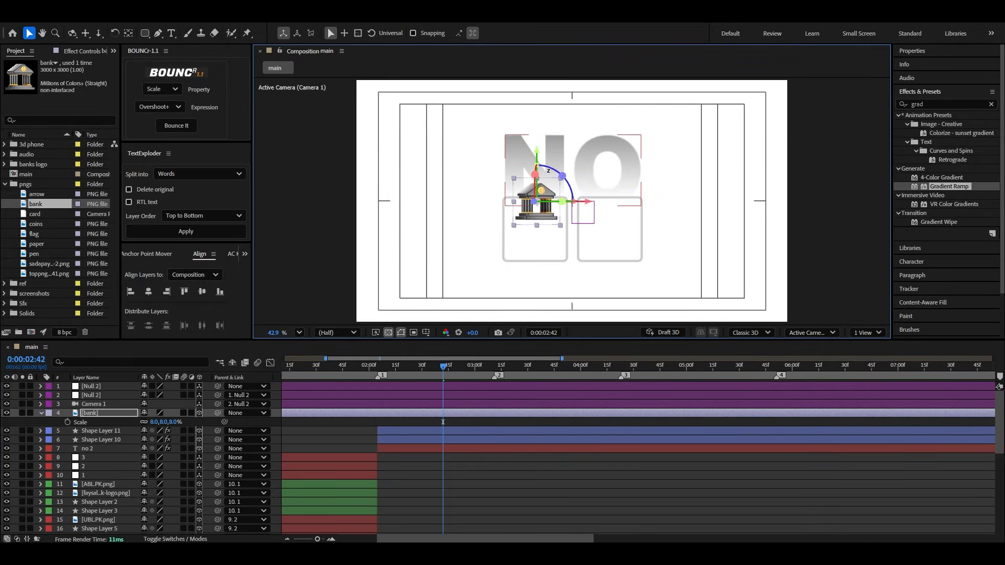
left_click_drag(540, 157, 543, 184)
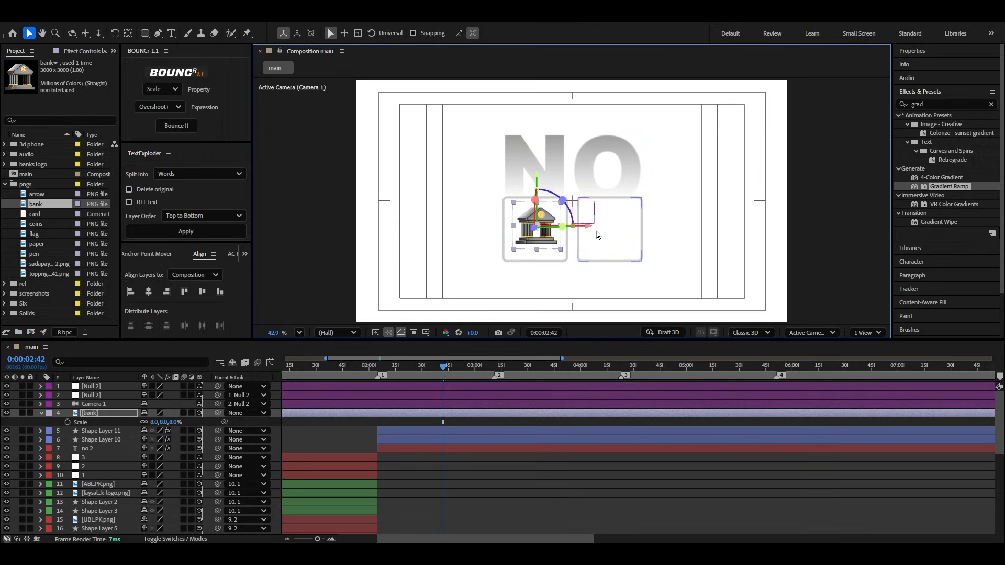
left_click_drag(587, 229, 588, 229)
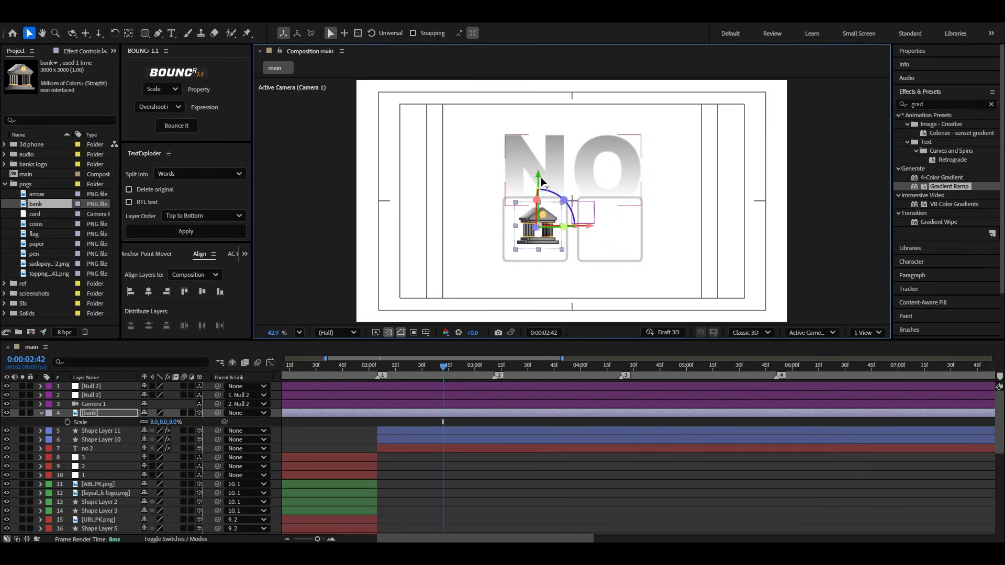
left_click_drag(540, 184, 541, 186)
left_click_drag(587, 229, 584, 229)
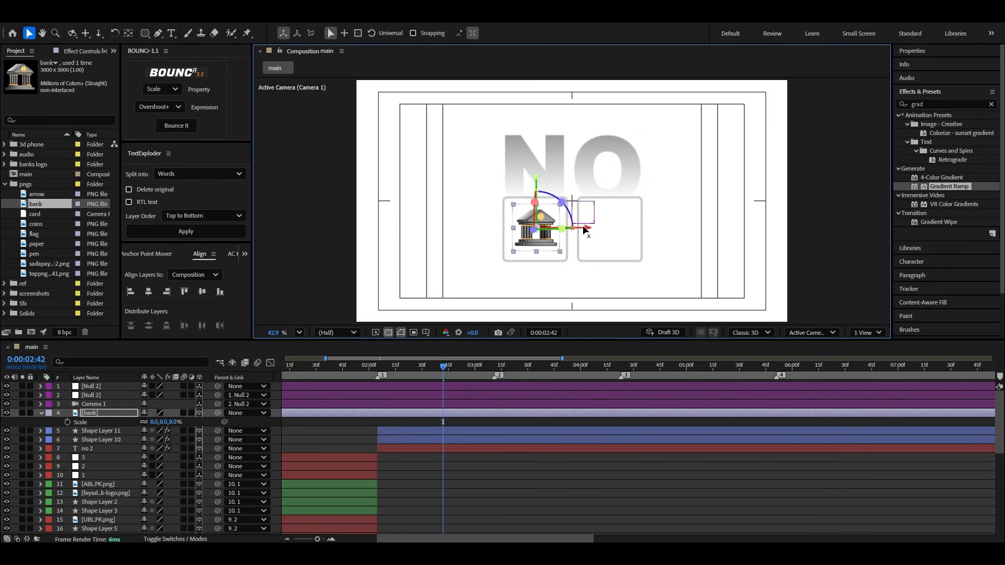
left_click(41, 413)
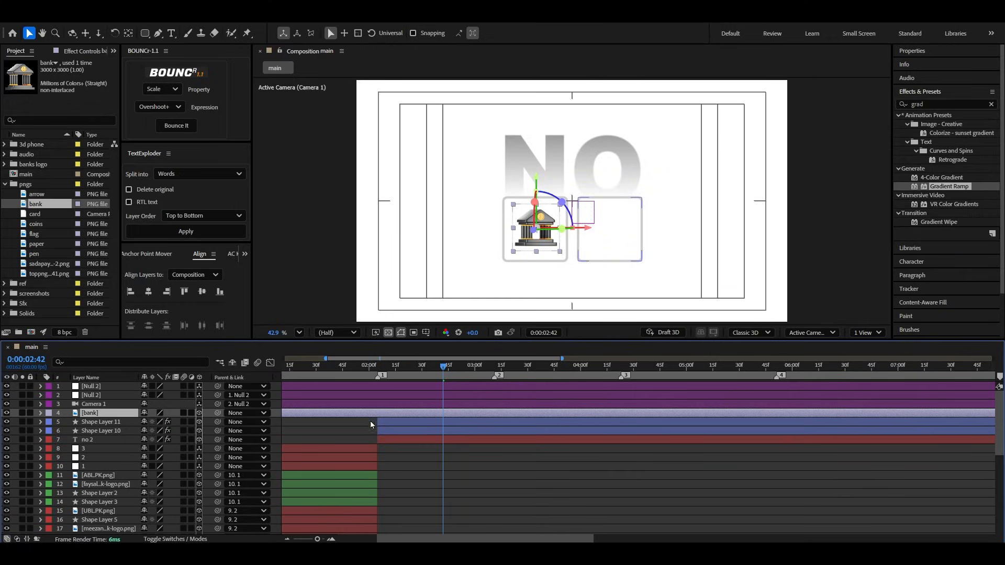
Step: Trim the start of the bank layer to 2:05 and play back the scene
scroll(371, 426, "up", 2)
left_click_drag(399, 368, 393, 369)
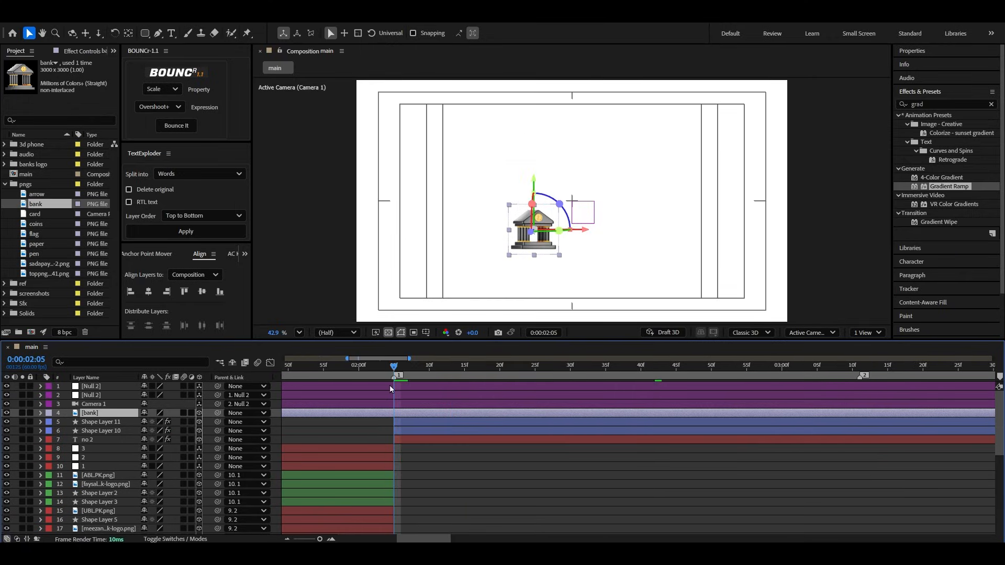
left_click(370, 421)
key("space")
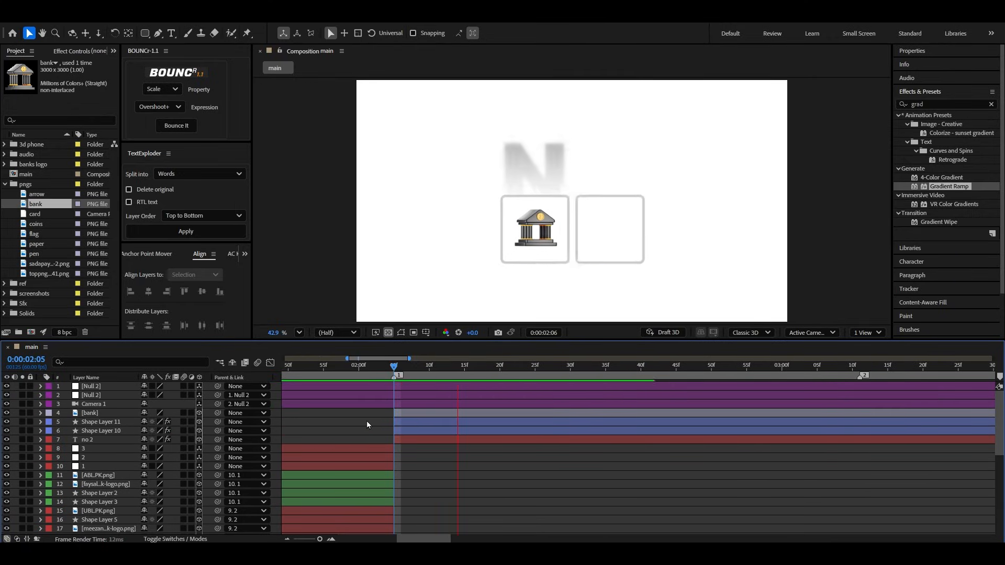
Step: Keyframe the bank icon's Position to rise from 776.3, 981.2 at 2:05 into its square at about 2:24, and preview it
left_click(121, 414)
key("p")
left_click_drag(504, 368, 383, 374)
left_click(68, 422)
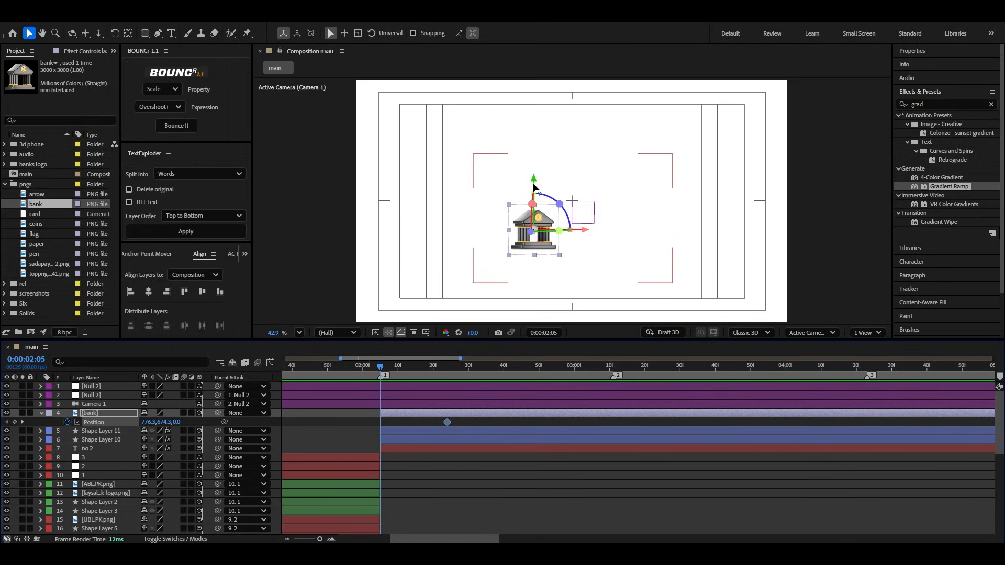
left_click_drag(534, 187, 534, 254)
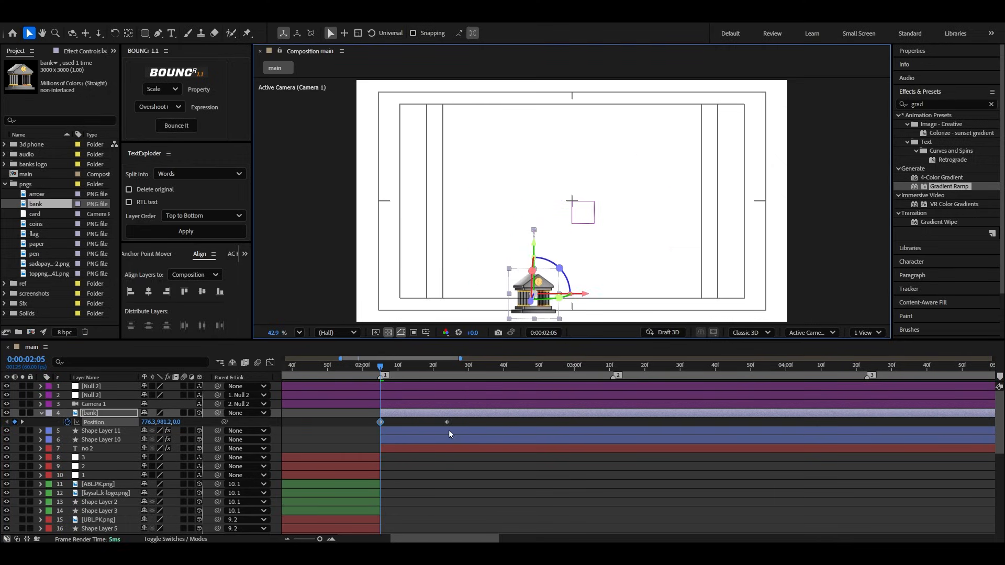
key("space")
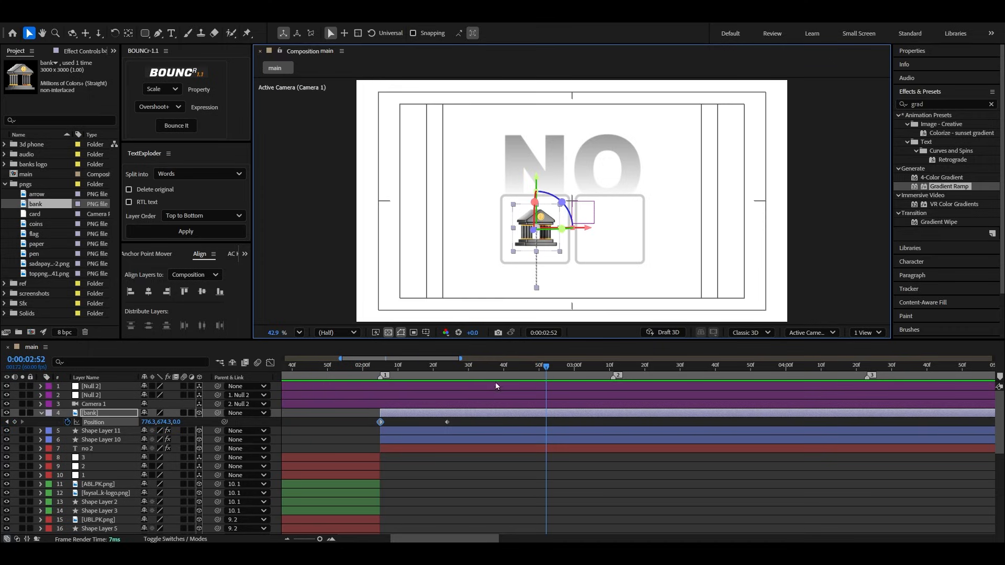
Step: Apply the BOUNCr Overshoot+ expression to the bank icon's Position keyframes and preview the bounce
left_click_drag(462, 426, 356, 431)
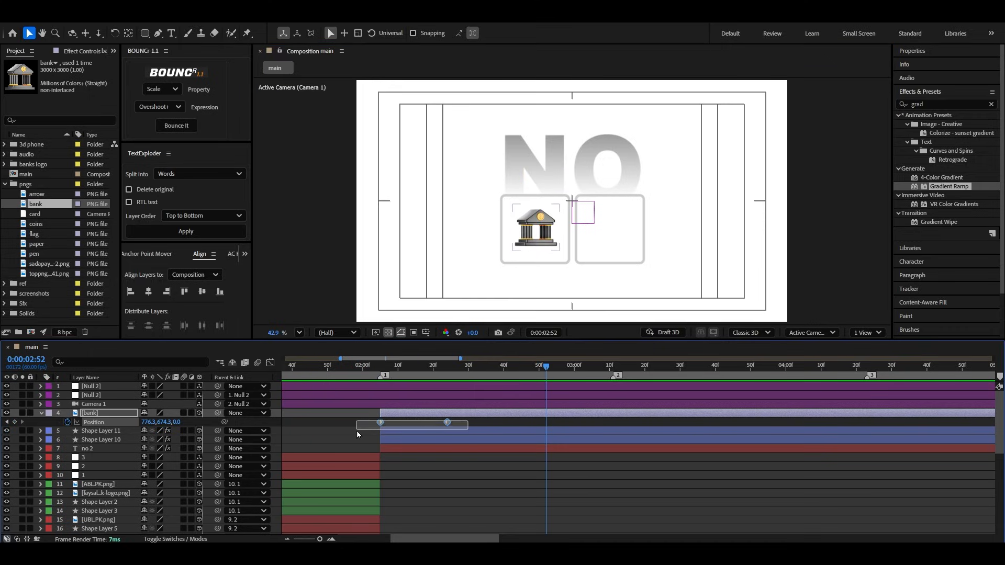
left_click(162, 89)
left_click(154, 101)
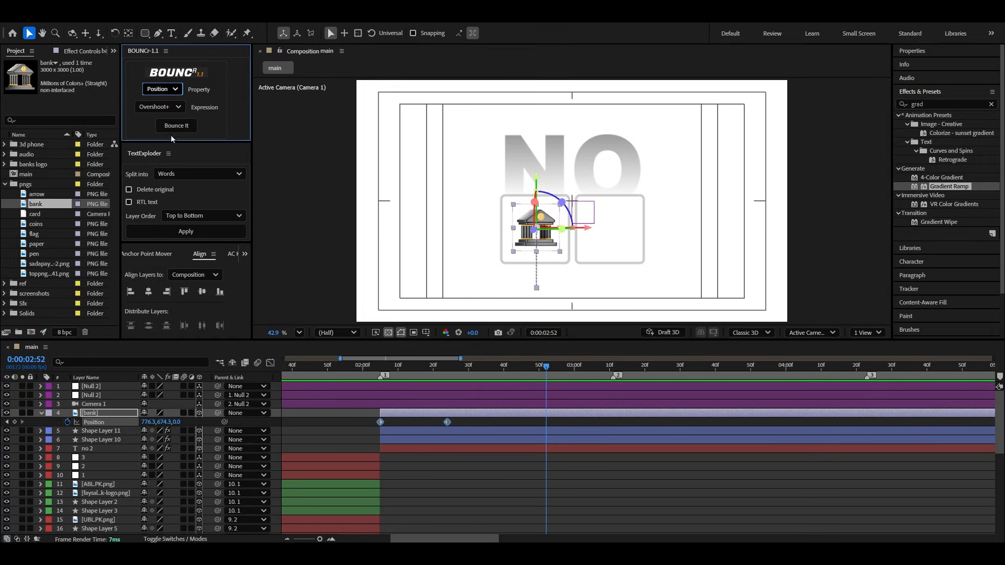
left_click(176, 125)
left_click(370, 365)
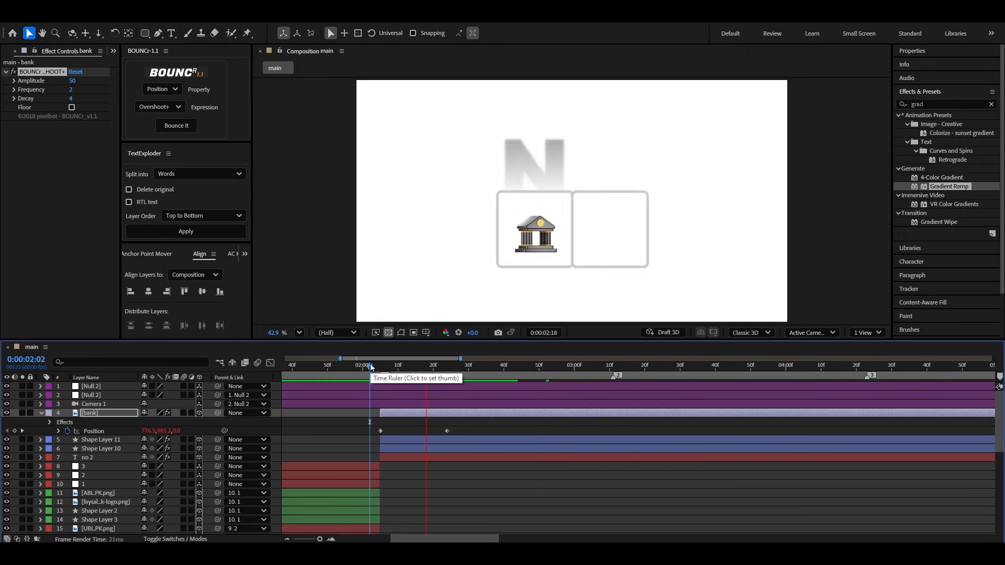
Step: Move the bank icon's last Position keyframe to about 2:17 and review the faster rise up to 2:13
left_click_drag(447, 431, 423, 436)
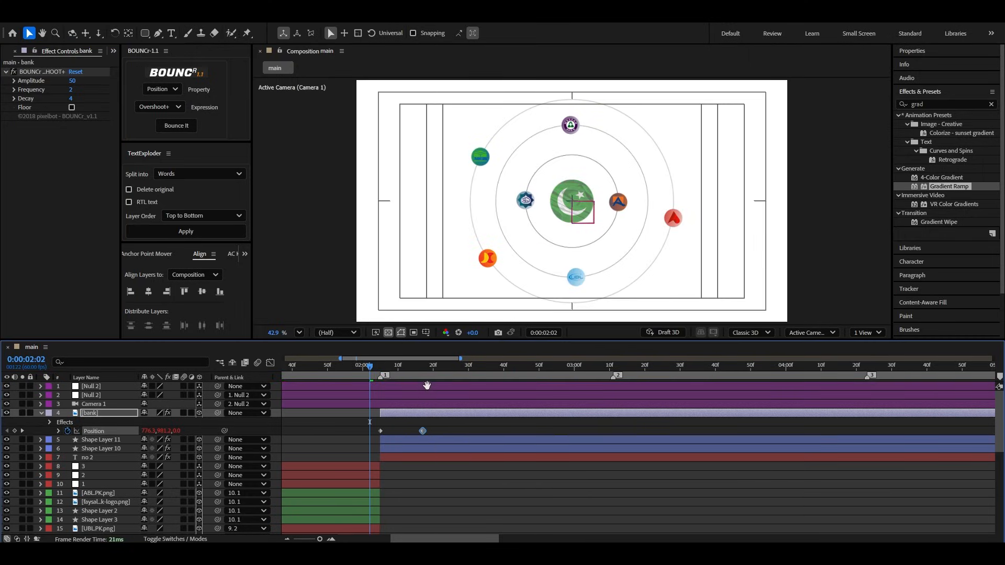
key("space")
left_click(366, 369)
left_click_drag(367, 372, 409, 377)
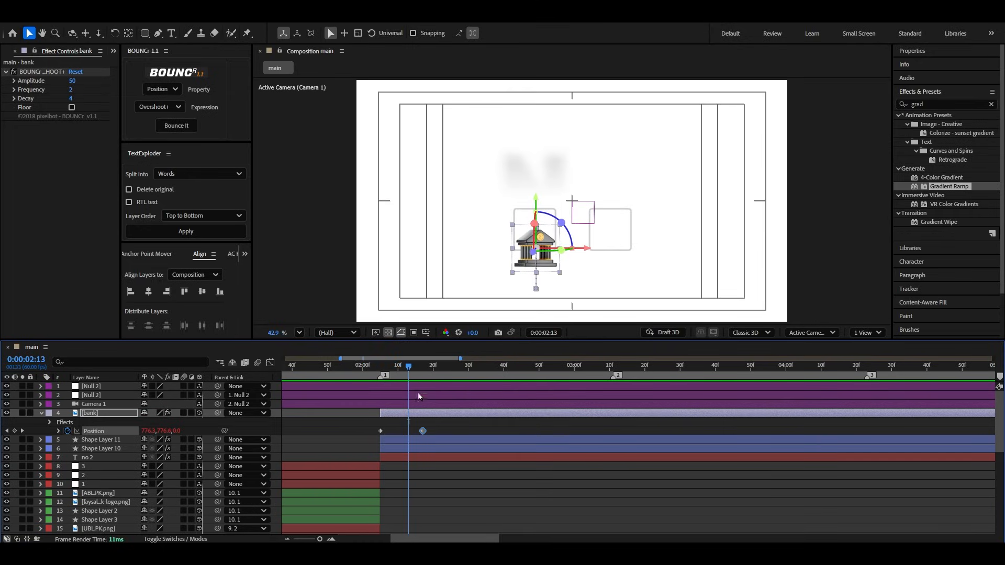
Step: Show the layers' track matte options and move the bank layer between Shape Layer 11 and Shape Layer 10
left_click(433, 472)
scroll(534, 243, "up", 4)
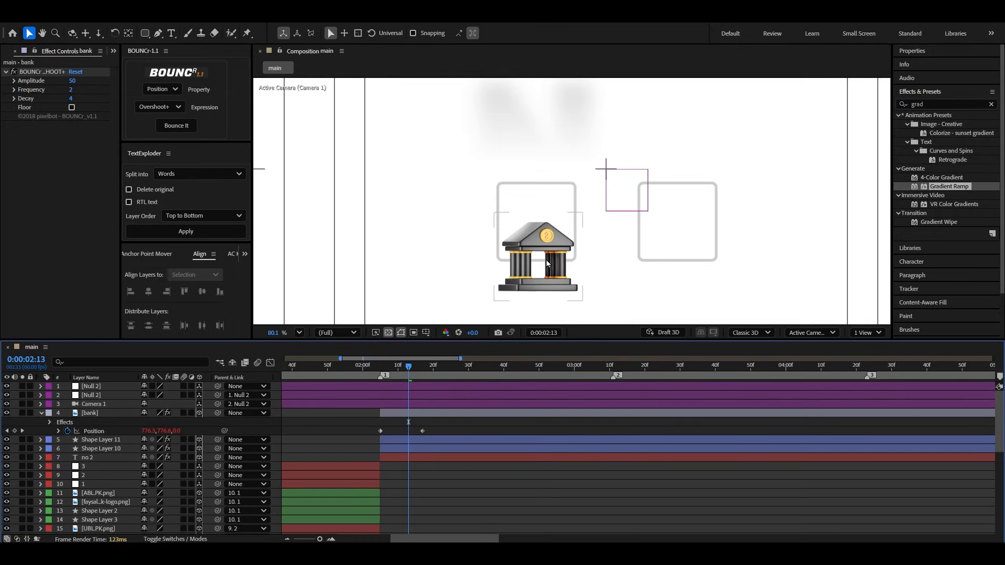
left_click(41, 413)
left_click(90, 413)
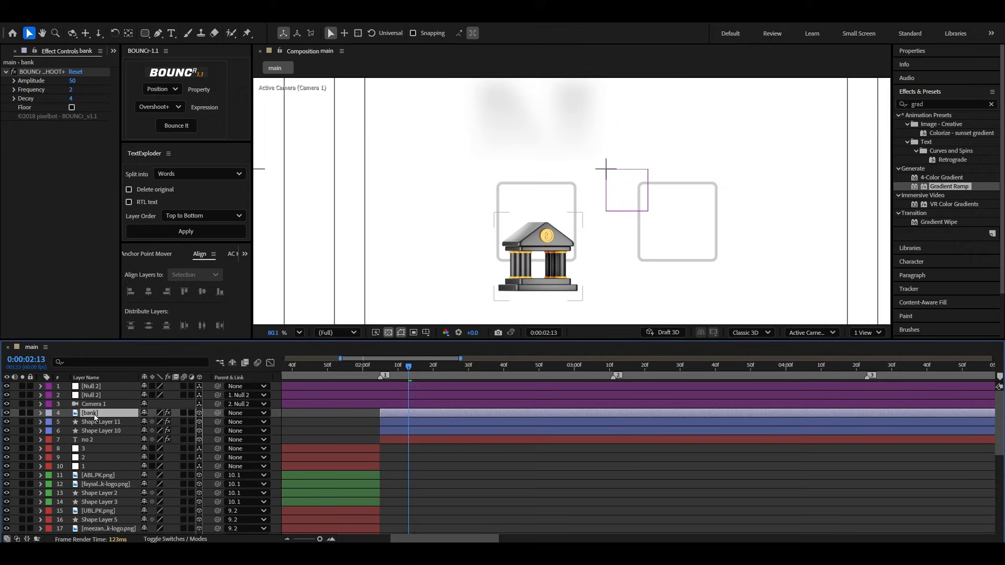
left_click(175, 539)
left_click(429, 422)
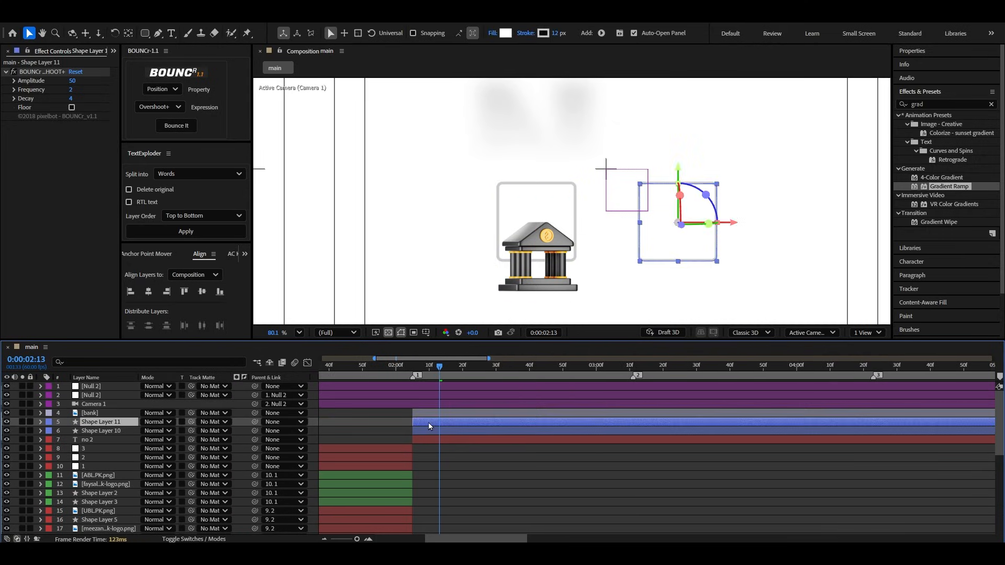
left_click(432, 430)
left_click_drag(87, 418, 110, 427)
Step: Use Shape Layer 10 as the bank layer's track matte and make that square visible again
left_click_drag(191, 422, 95, 434)
left_click(8, 431)
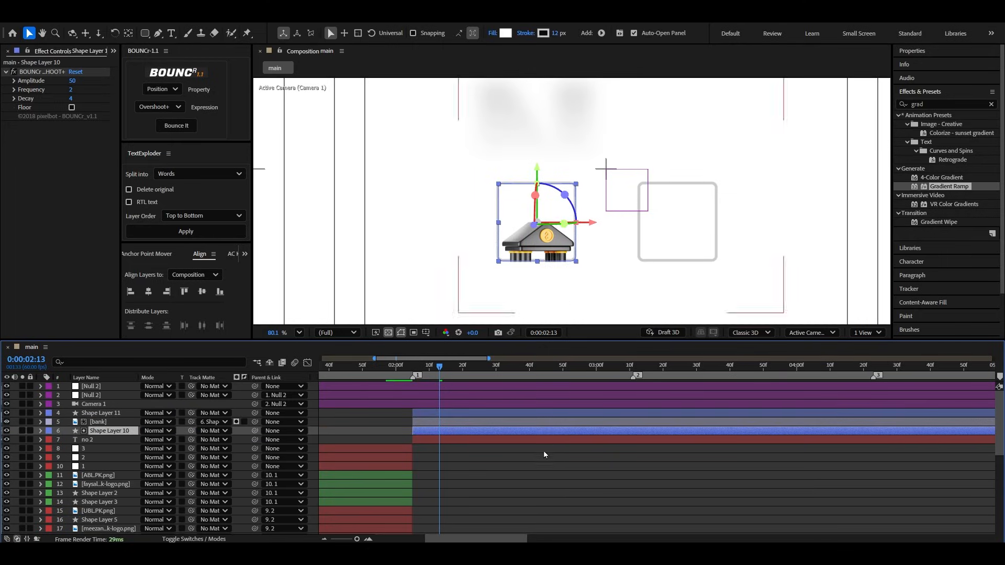
left_click(524, 461)
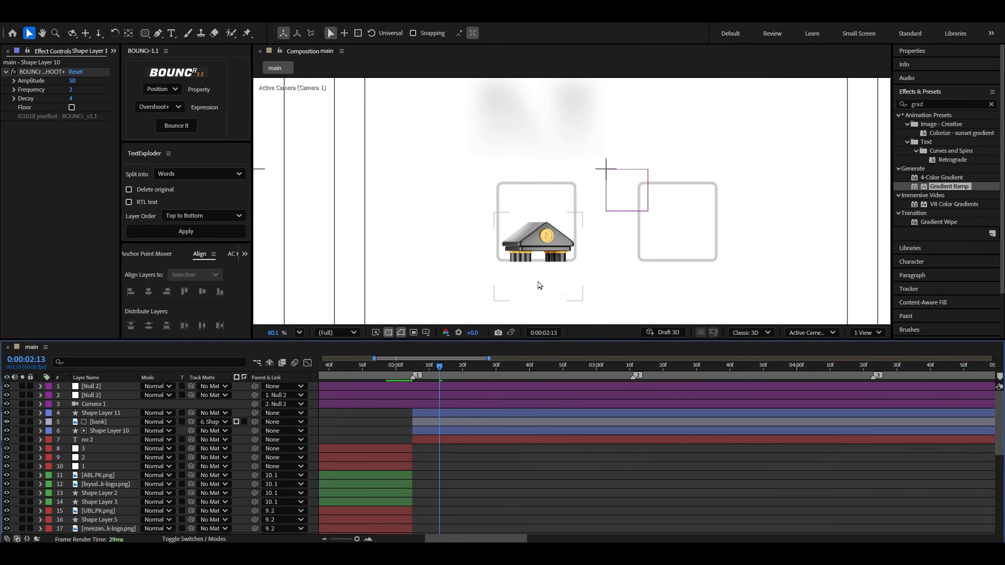
left_click(396, 368)
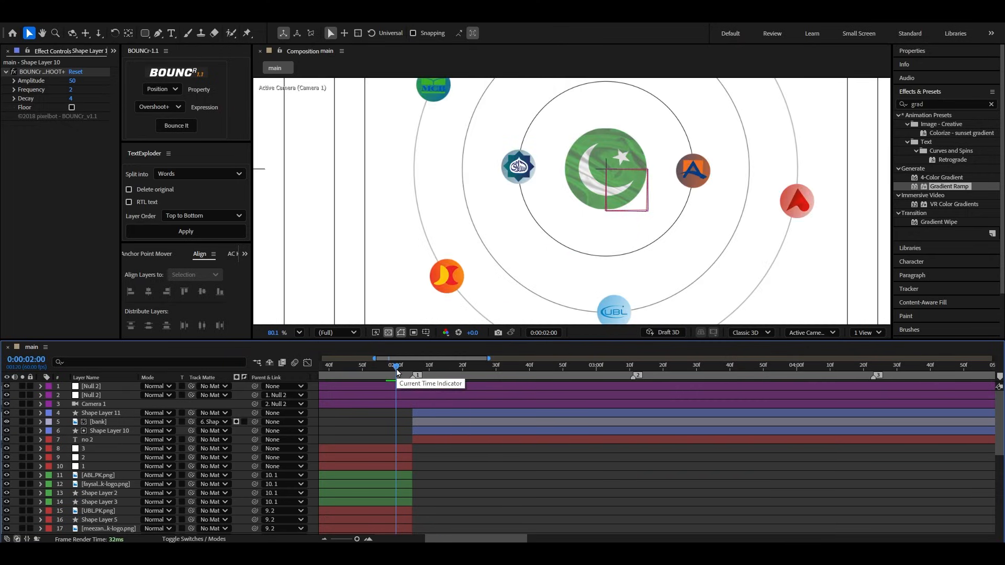
Step: Fit the whole composition in the viewer and preview the NO scene from its start at 2:05
key("space")
left_click_drag(398, 372, 517, 373)
left_click(300, 333)
left_click(317, 129)
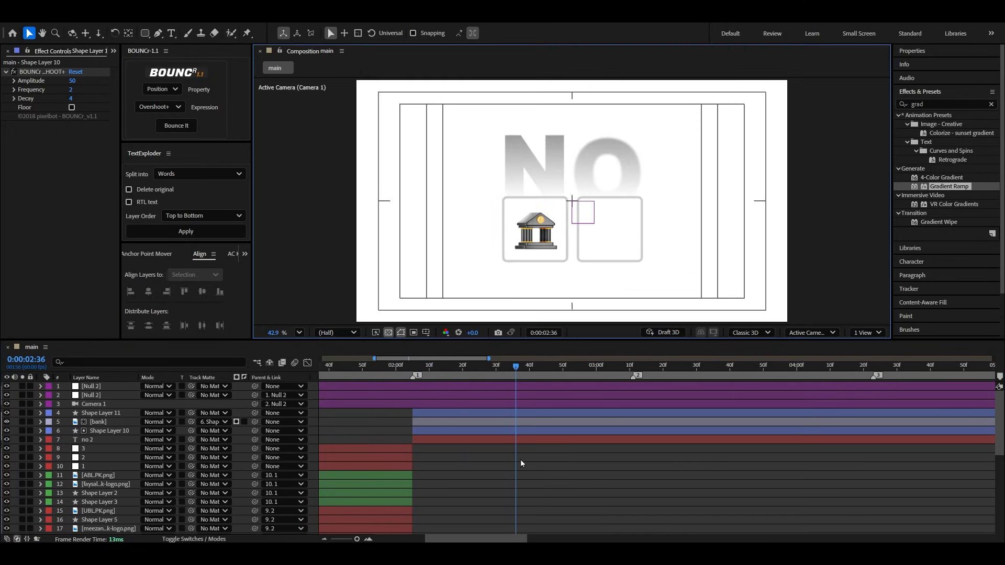
left_click(413, 367)
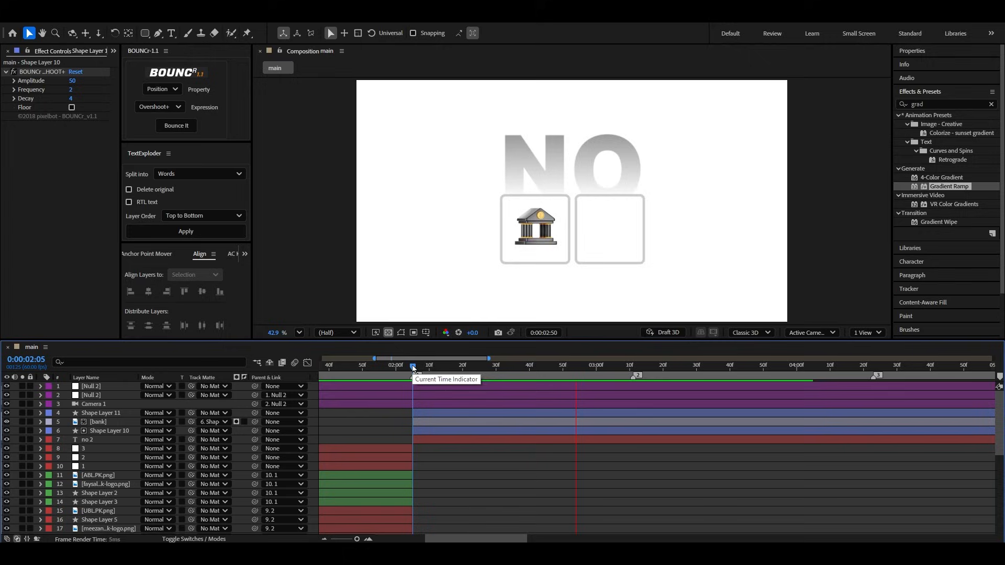
key("space")
key("space")
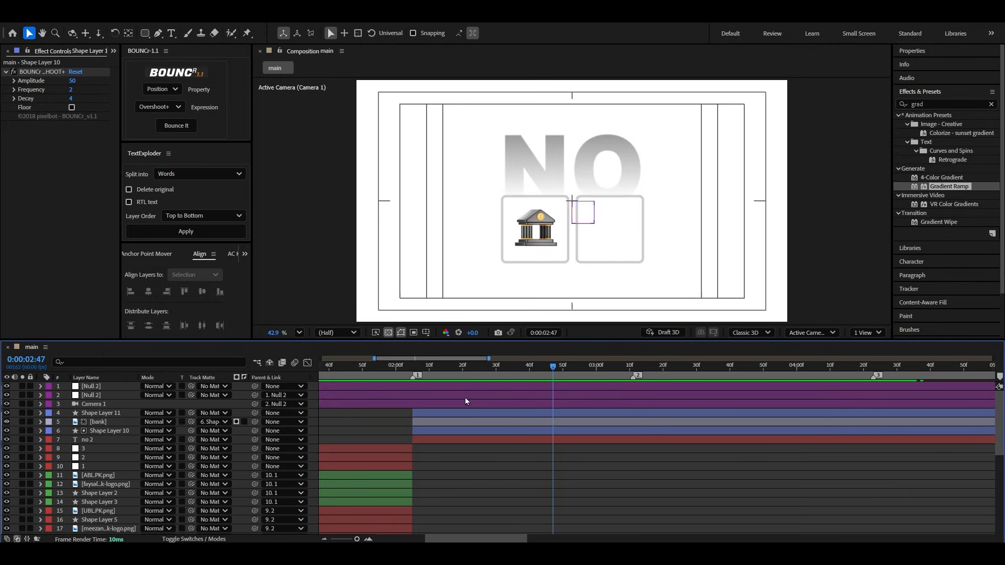
Step: Shift Shape Layer 11 so the second square starts at about 3:00, and preview its delayed entrance
left_click(103, 414)
left_click_drag(463, 413, 642, 416)
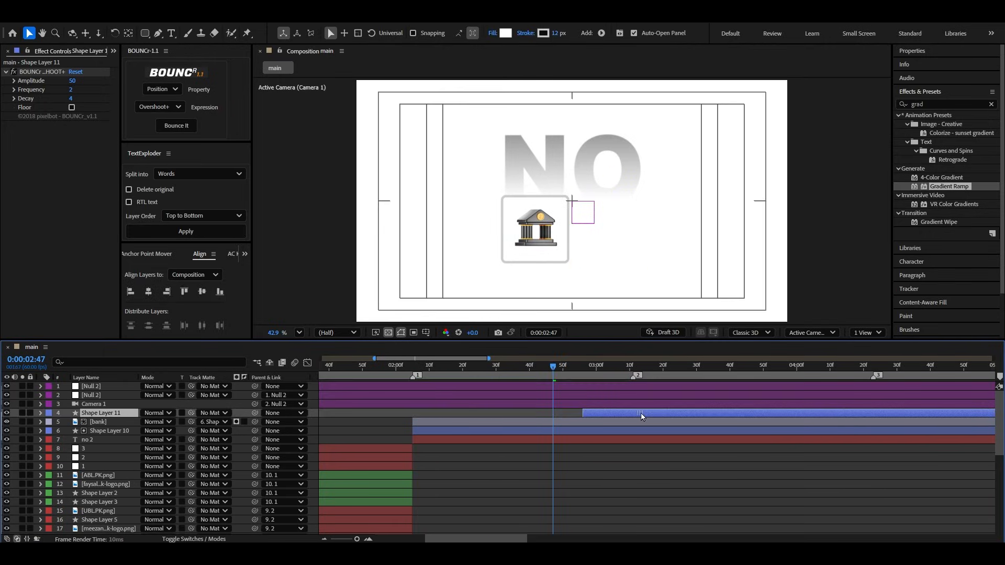
left_click(413, 368)
key("space")
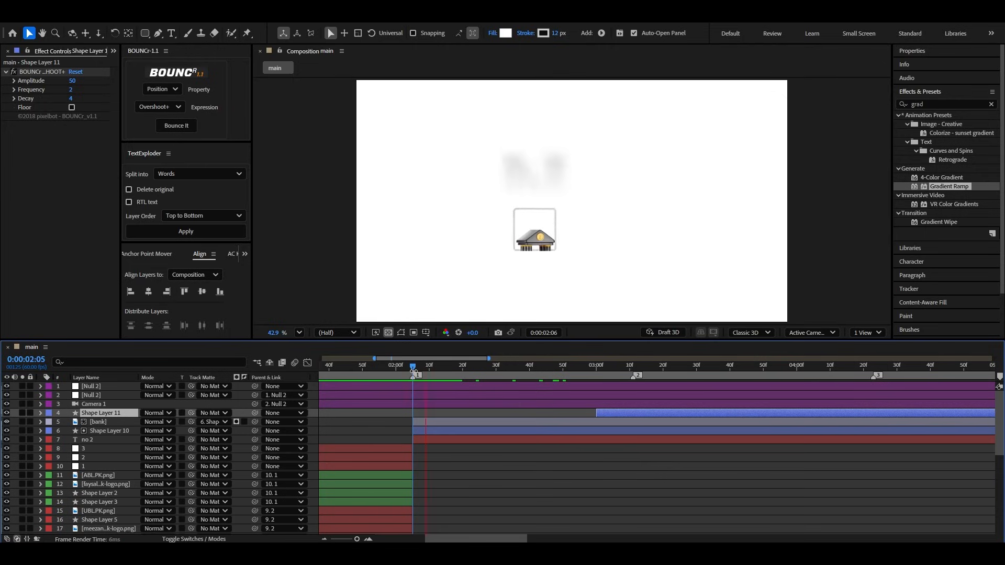
key("space")
scroll(438, 400, "down", 1)
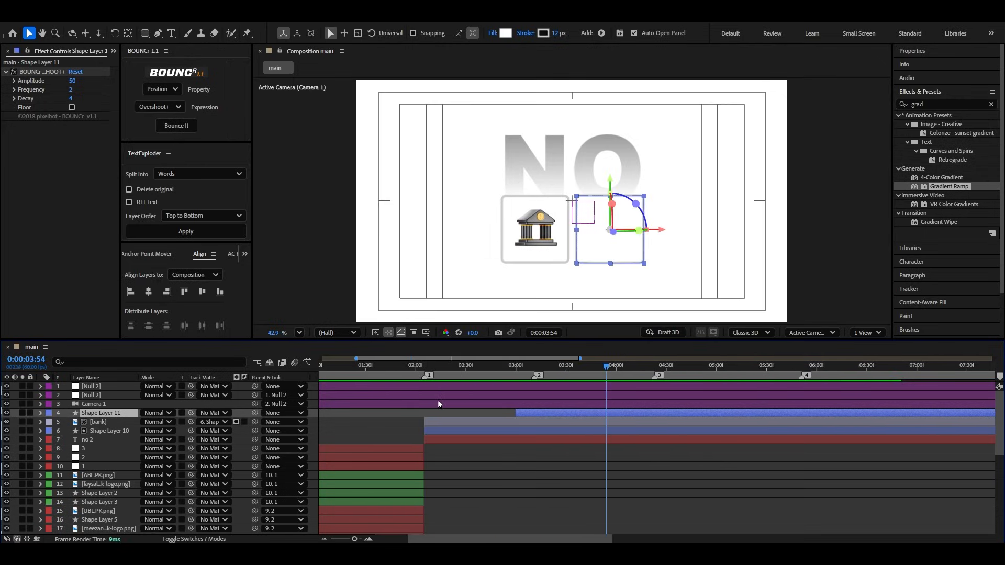
Step: Go to 3:11 and add the paper and pen images to the composition directly above Shape Layer 11
left_click(534, 369)
left_click(609, 238)
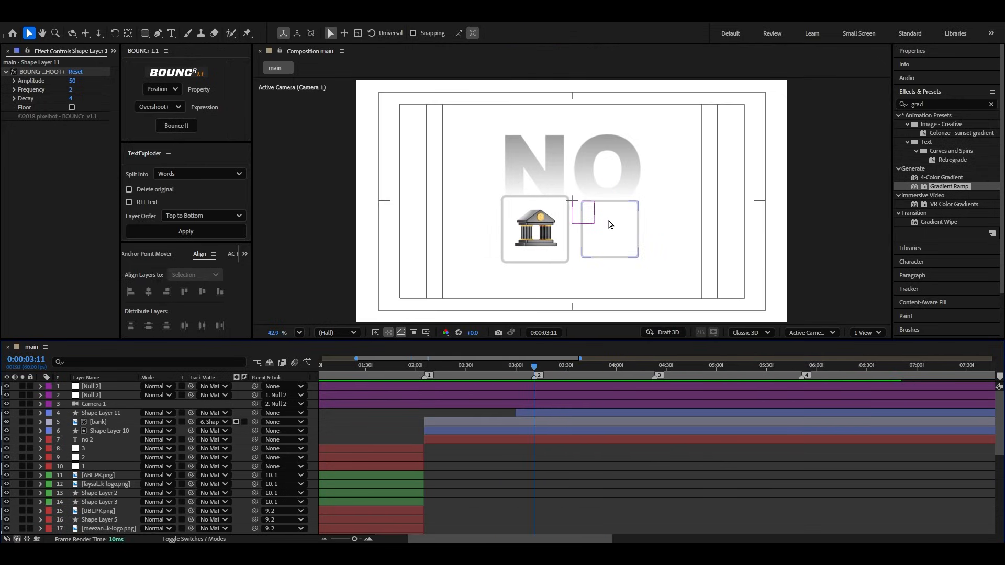
left_click(114, 51)
left_click(121, 66)
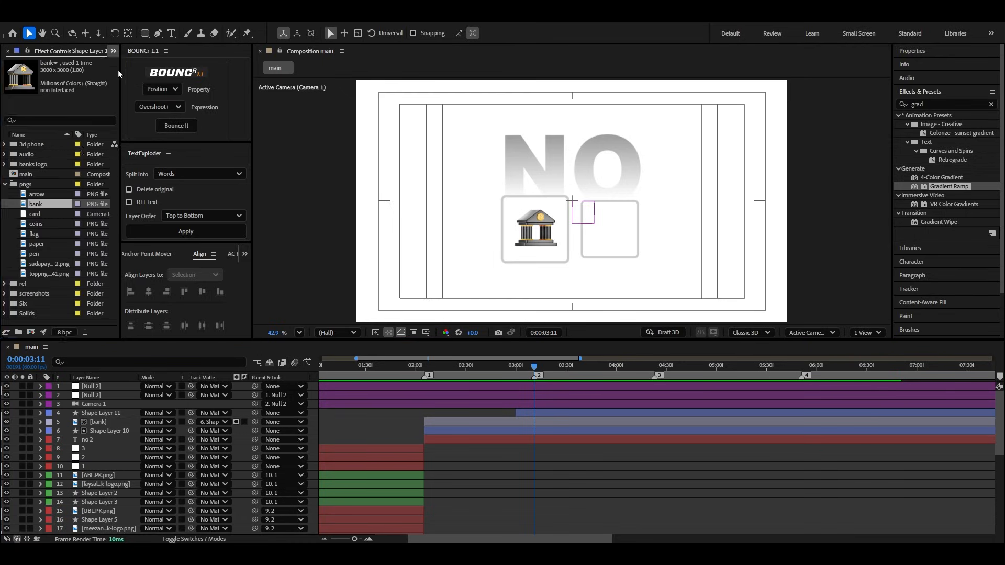
left_click(40, 245)
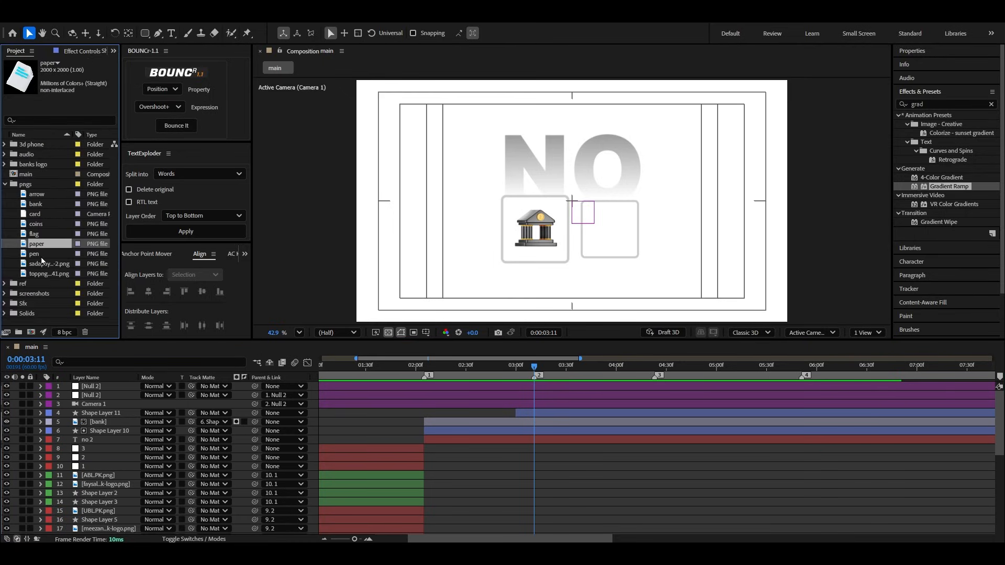
left_click(40, 256, "shift")
left_click_drag(39, 256, 90, 413)
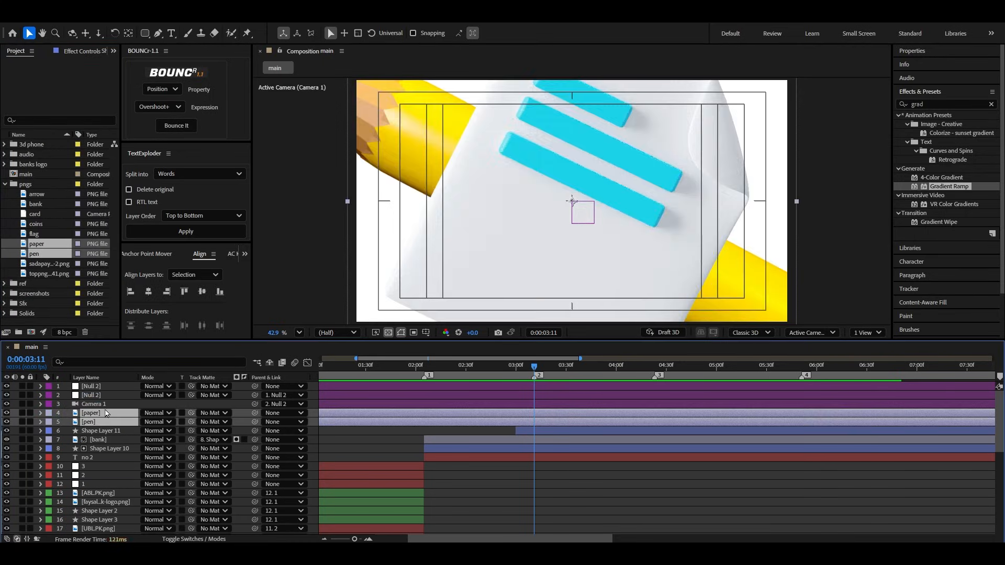
Step: Scale the paper and pen layers to 9% and make both of them 3D layers
key("s")
left_click_drag(145, 428, 128, 430)
left_click(197, 539)
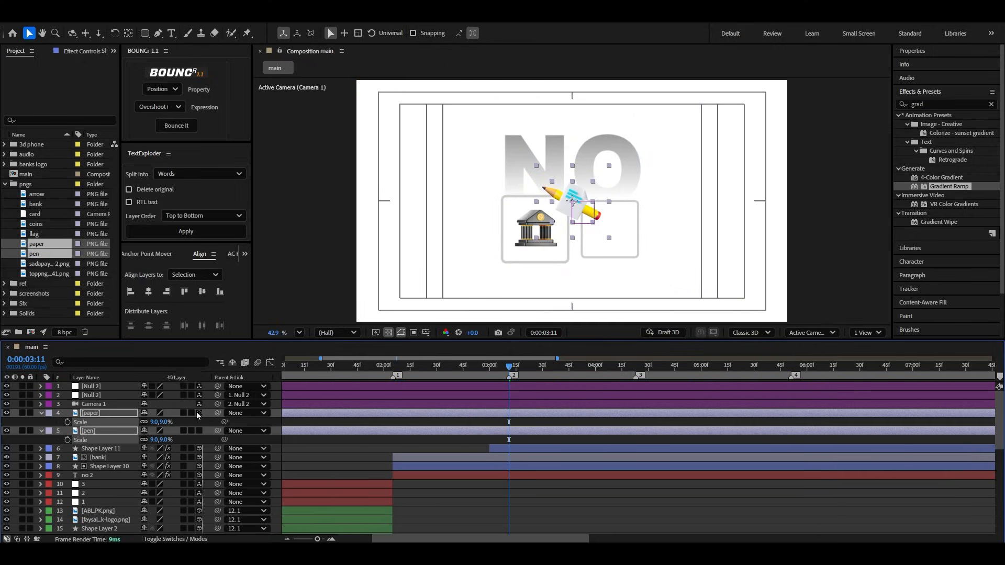
left_click(199, 413)
left_click(41, 414)
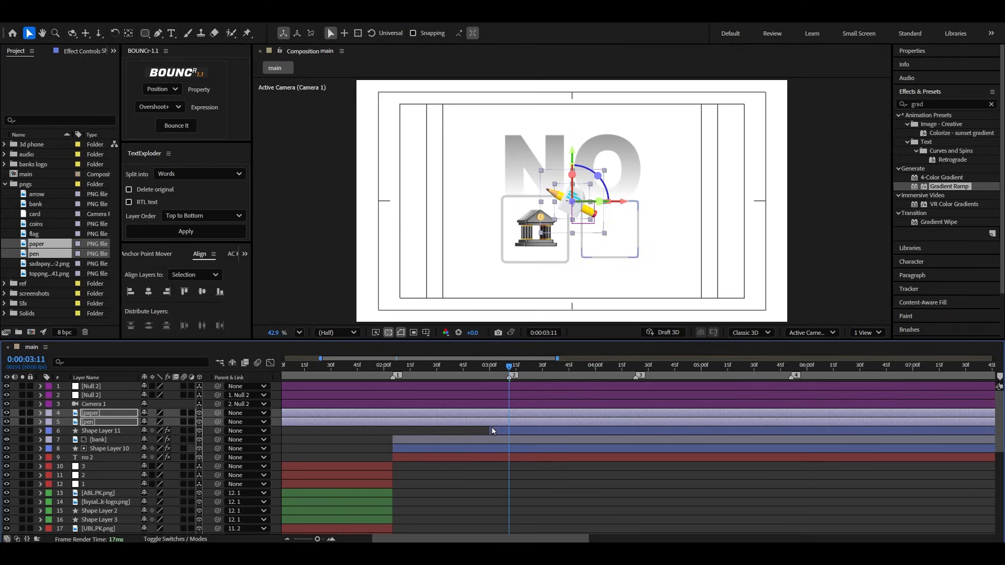
Step: Split the paper and pen layers at 3:11, delete their earlier parts and preview the result
key("ctrl+shift+d")
left_click(499, 439)
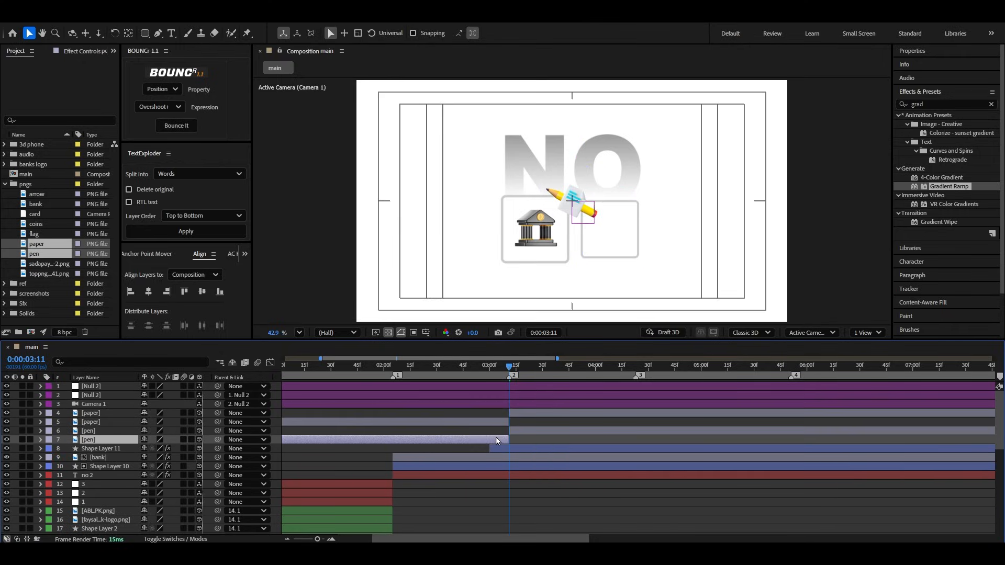
left_click(496, 424, "ctrl")
key("Delete")
key("space")
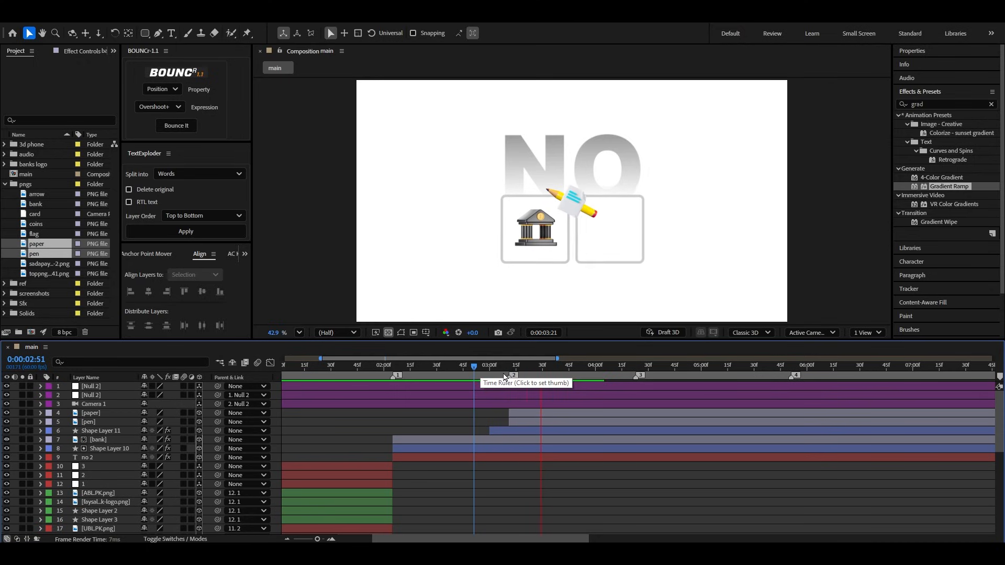
key("space")
Step: Scale the paper to 11% and the pen to 6.8%, rotate both, and place them inside the second square
left_click(568, 417)
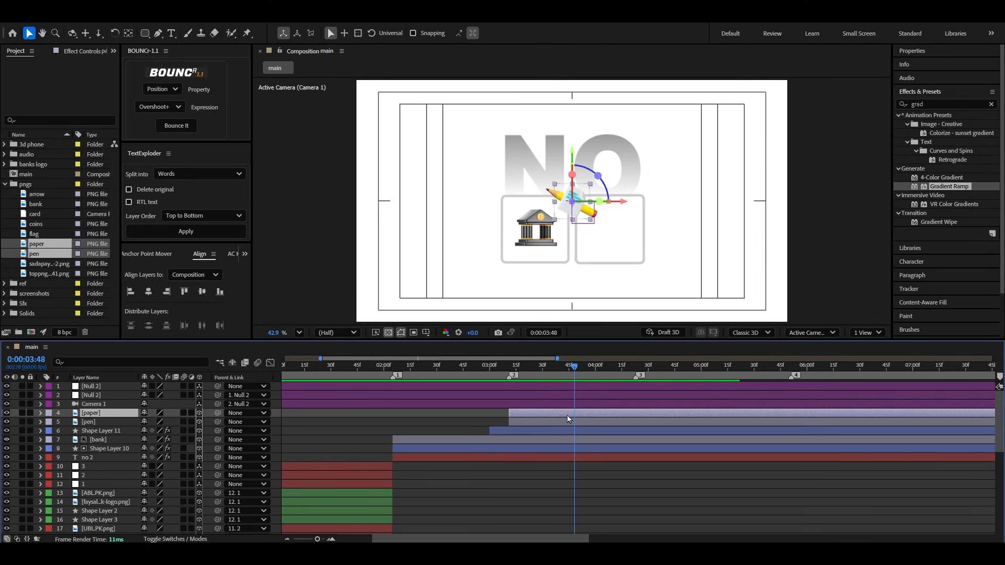
left_click(116, 423, "ctrl")
key("s")
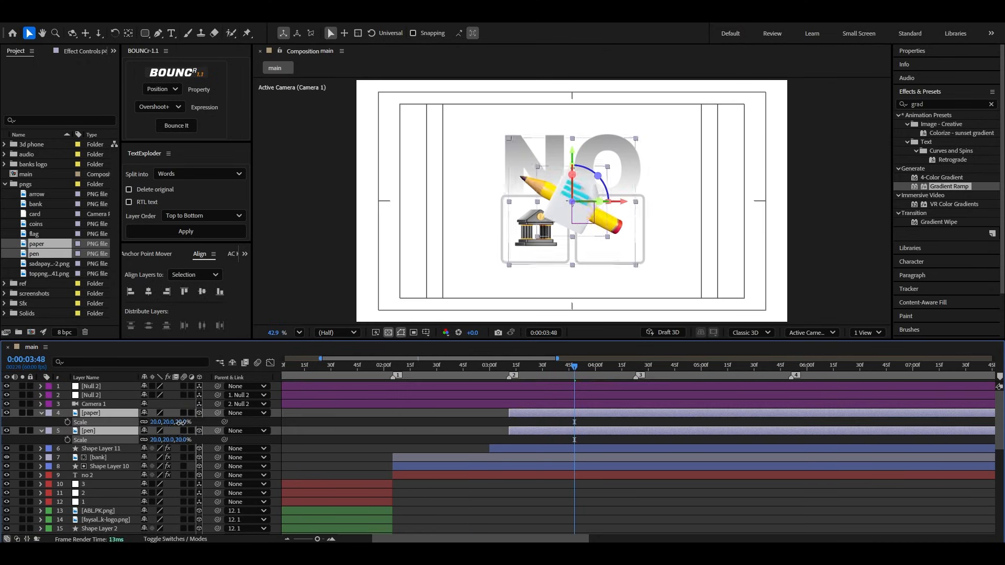
left_click(595, 270)
scroll(634, 225, "up", 5)
left_click_drag(529, 181, 606, 229)
left_click_drag(623, 200, 605, 189)
left_click(529, 189)
left_click_drag(180, 440, 158, 440)
left_click_drag(546, 152, 621, 228)
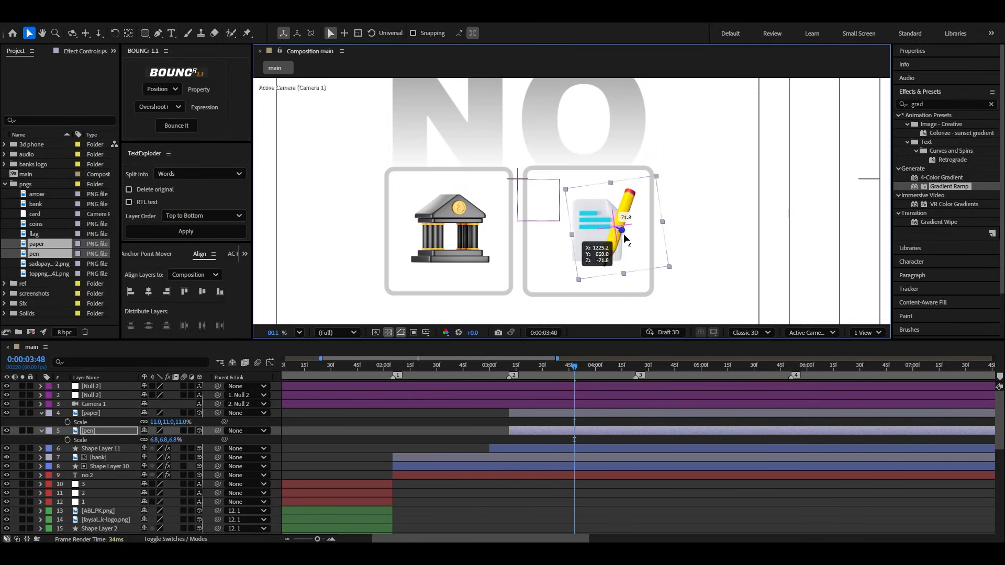
Step: Duplicate the paper layer twice and arrange the three papers as an offset stack behind the pen in the second square
left_click(552, 415)
scroll(597, 250, "up", 2)
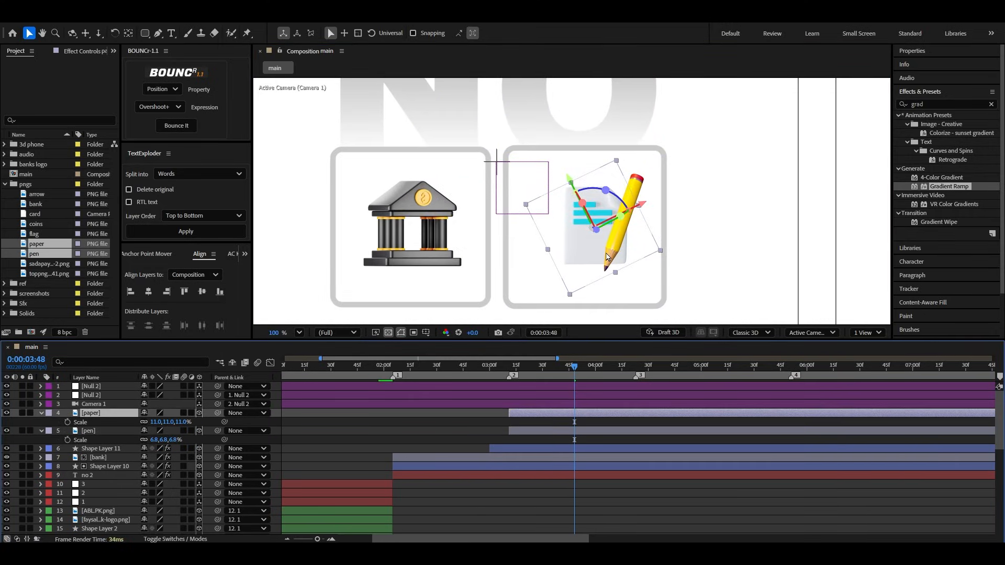
key("ctrl+d")
mouse_move(642, 205)
left_mouse_down()
mouse_move(609, 227)
mouse_move(647, 205)
left_mouse_up()
key("ctrl+d")
left_click(590, 431, "shift")
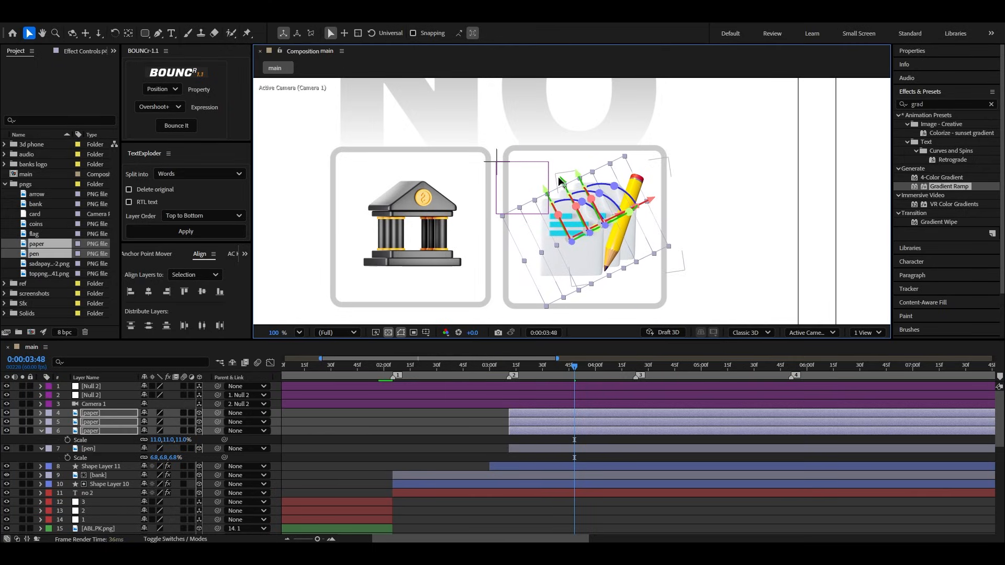
left_click_drag(559, 180, 560, 180)
left_click(382, 449)
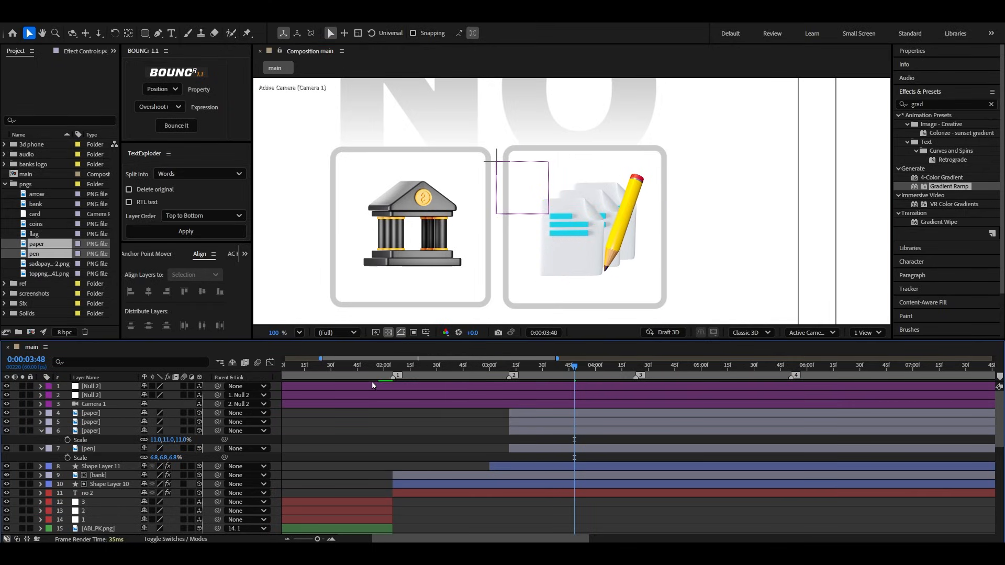
Step: Parent each paper layer to the paper directly above it and move the pen layer above all the papers
left_click(91, 431)
left_click_drag(217, 431, 107, 423)
left_click_drag(218, 422, 99, 413)
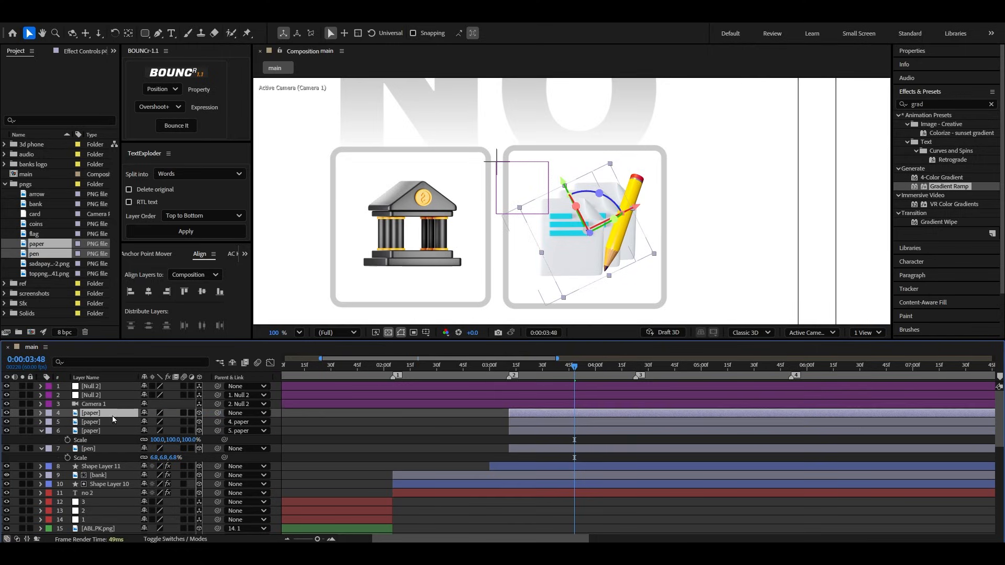
left_click(41, 431)
left_click(41, 440)
left_click(89, 440)
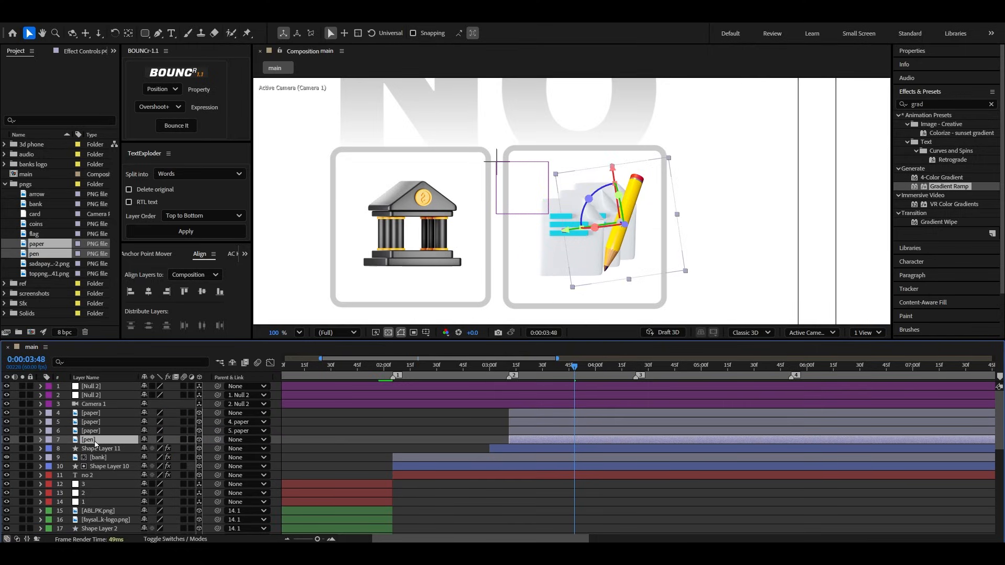
left_click_drag(97, 441, 114, 417)
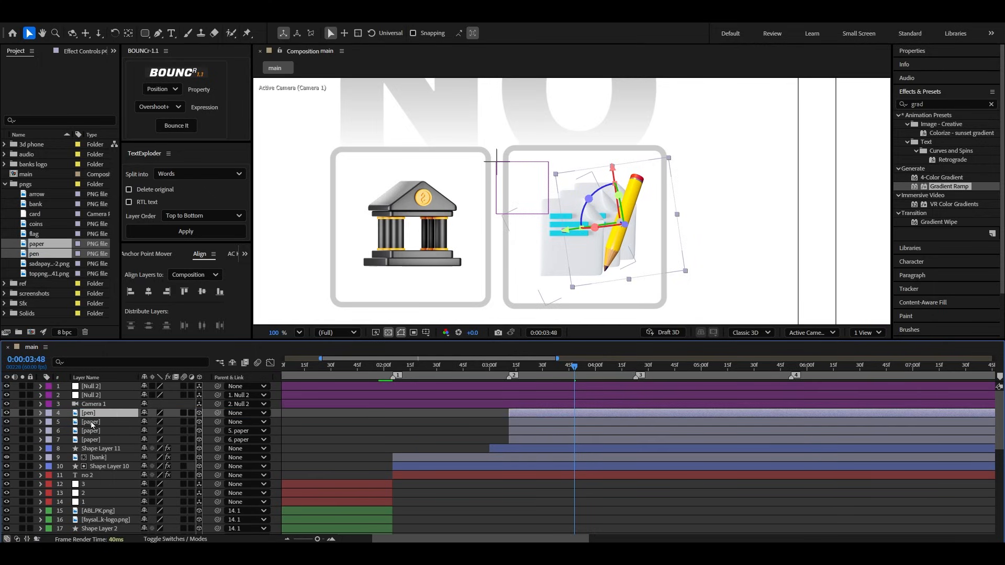
Step: Keyframe the pen's and top paper's Position at 3:48, and at 3:29 move both straight down below the second square
left_click(91, 423, "shift")
key("p")
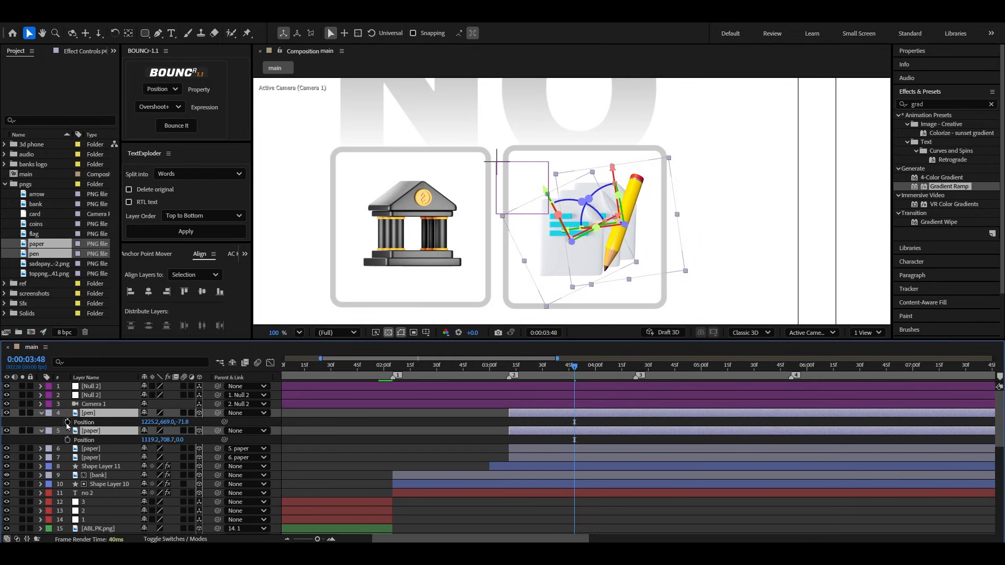
left_click(67, 423)
left_click_drag(586, 370, 542, 372)
scroll(626, 230, "down", 3)
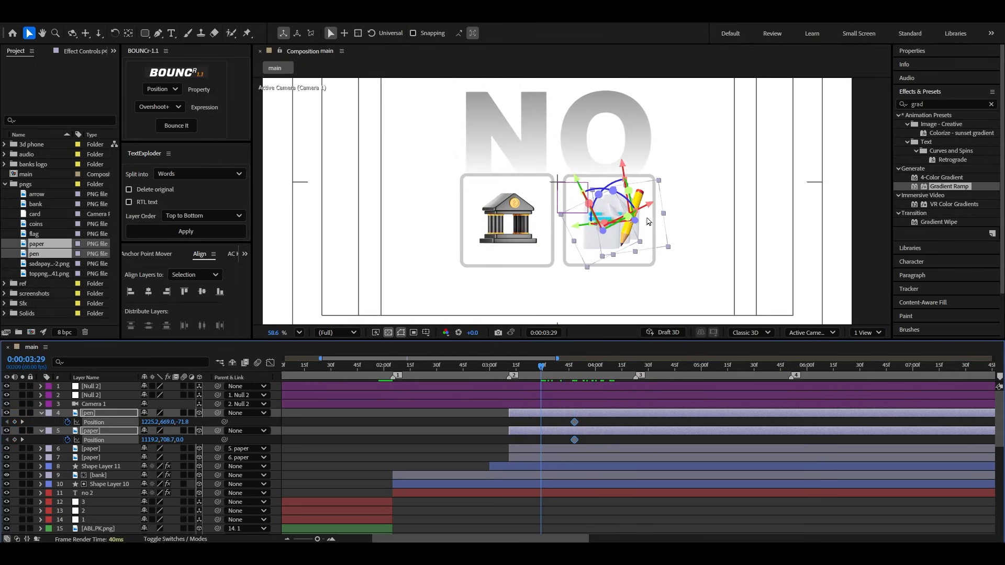
left_click_drag(626, 230, 648, 313)
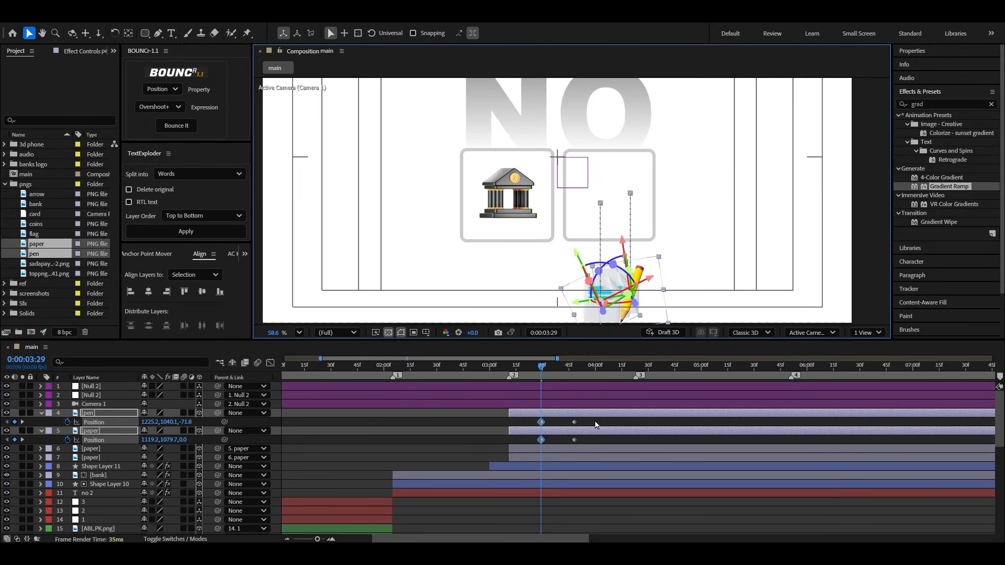
Step: Apply the BOUNCr Overshoot+ expression to the pen and paper Position keyframes and shift the keyframes to start at 3:11
left_click_drag(596, 418, 532, 445)
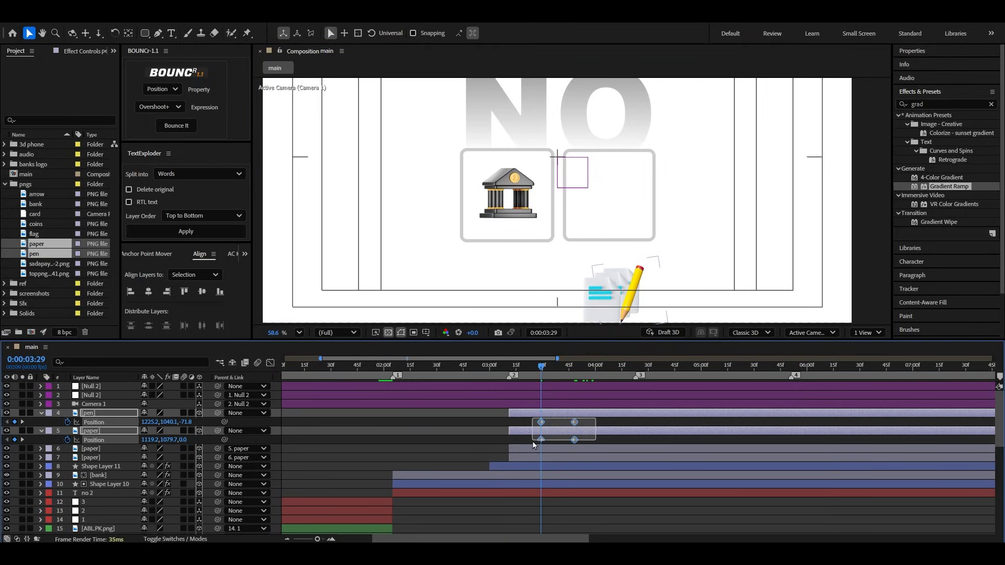
left_click(176, 125)
left_click_drag(540, 463, 507, 463)
Step: Fit the composition in the viewer and preview the pen and papers bouncing into the second square
left_click(454, 367)
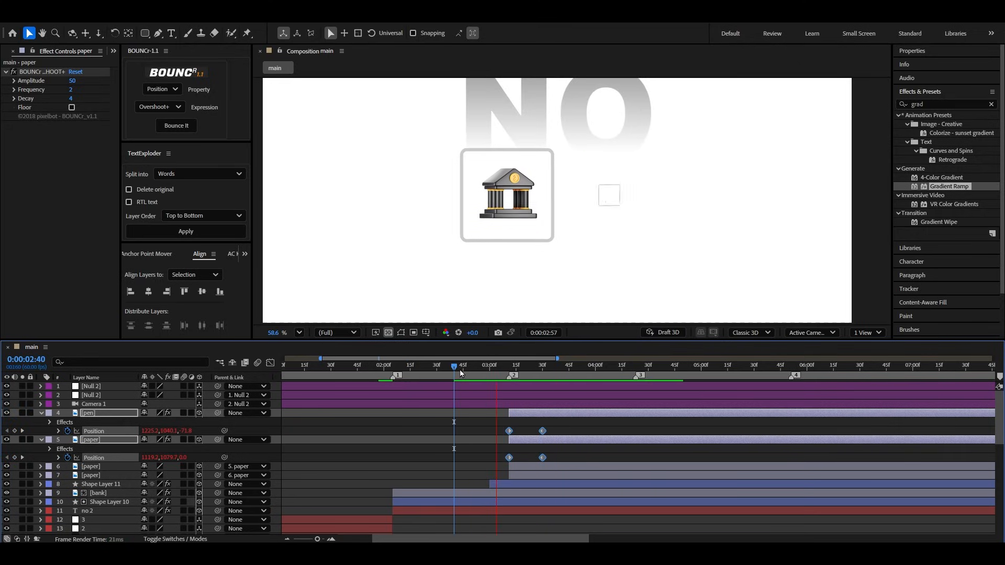
left_click(299, 332)
left_click(322, 124)
left_click(413, 366)
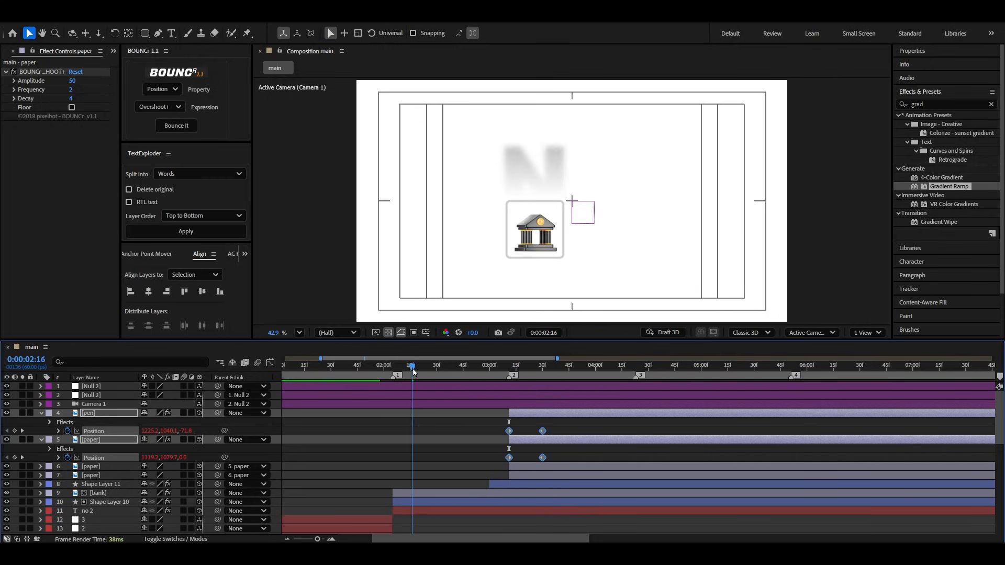
key("space")
key("minus")
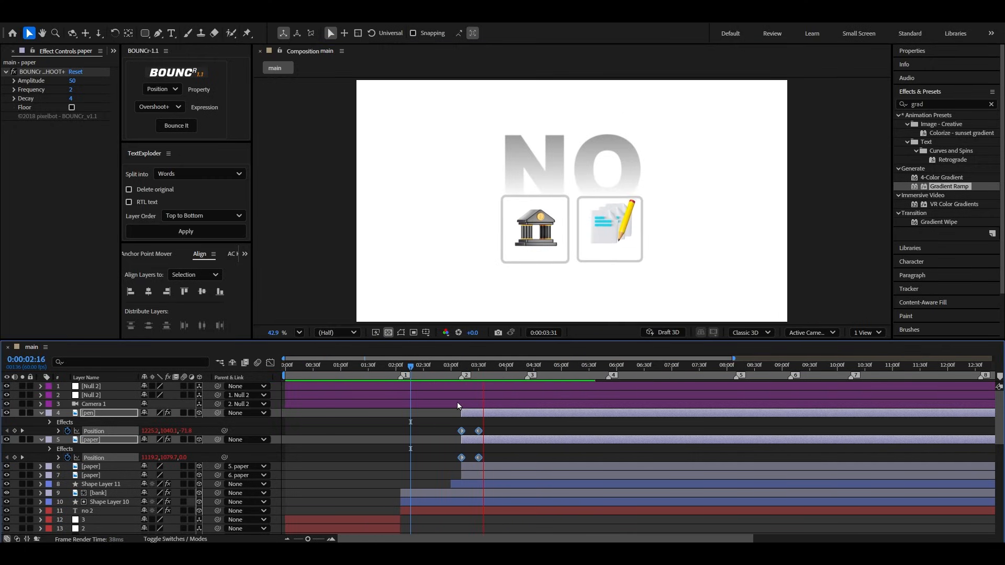
key("space")
Step: Move the last Position keyframes of the pen and paper to about 3:23, preview the faster rise and collapse both layers
key("equal")
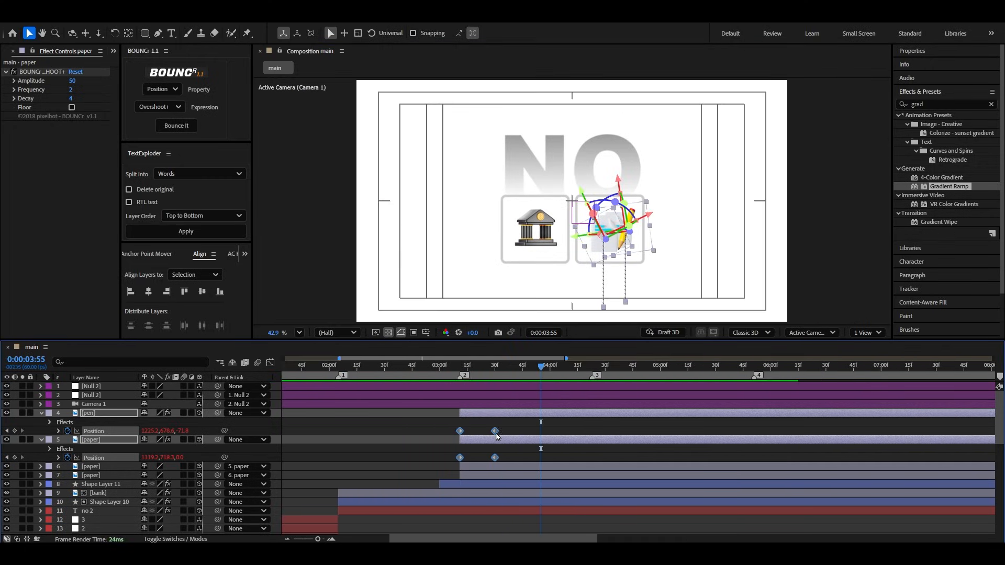
left_click_drag(496, 433, 481, 458)
key("ctrl+z")
left_click(390, 366)
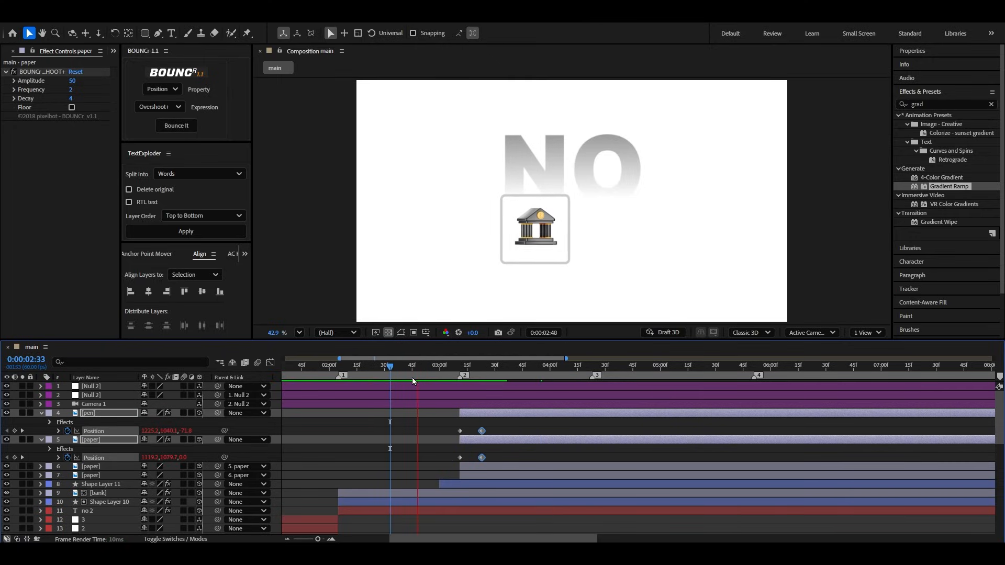
left_click(414, 382)
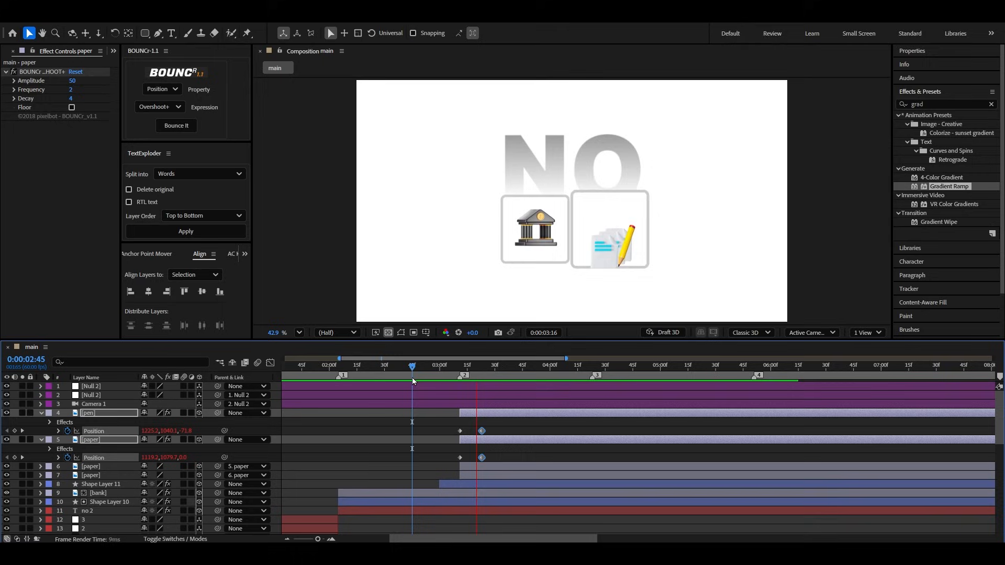
key("space")
left_click(392, 444)
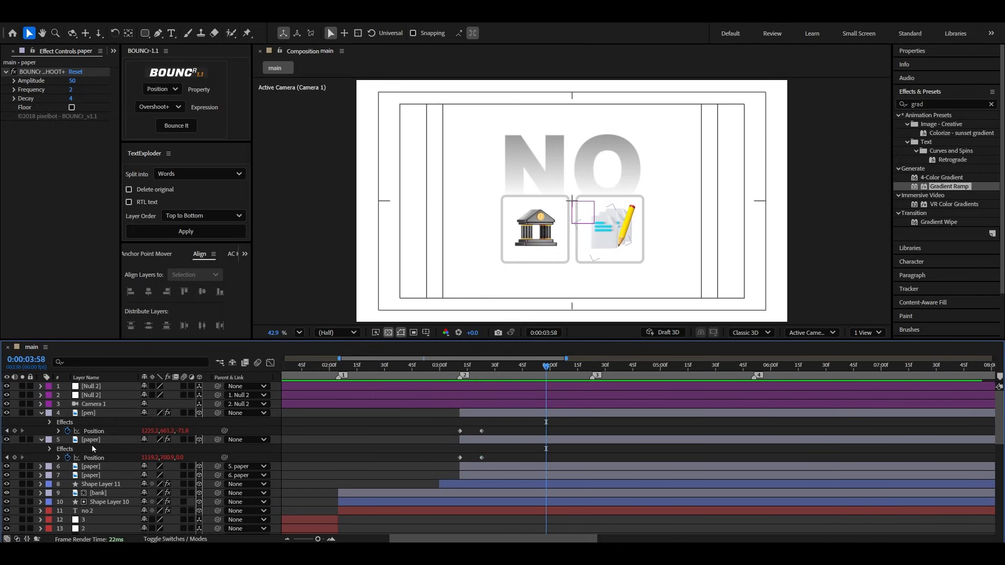
left_click(41, 440)
left_click(40, 413)
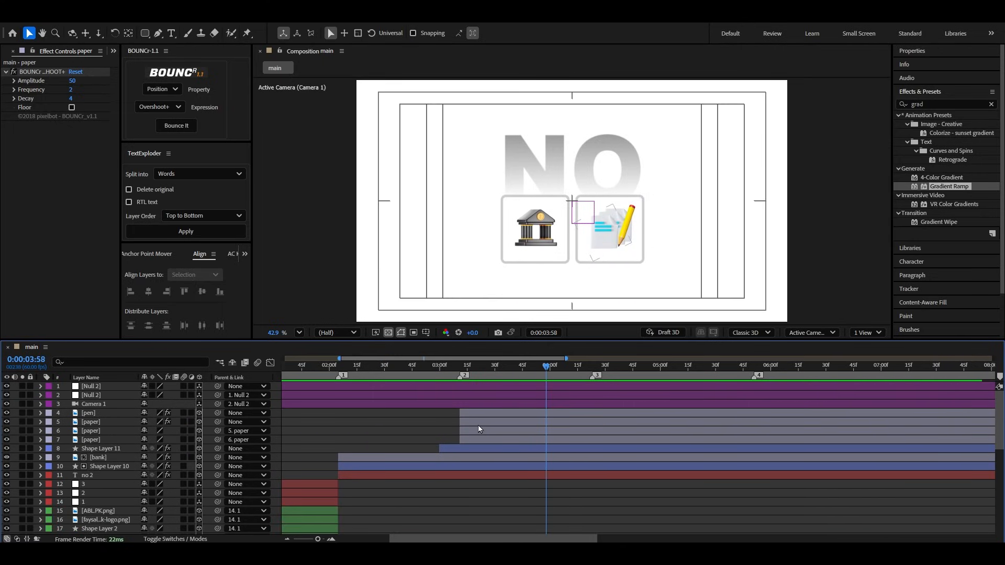
Step: Set Shape Layer 11 as the track matte for the pen and the three paper layers, and turn the shape layer's visibility back on
left_click(486, 414)
left_click(475, 441, "shift")
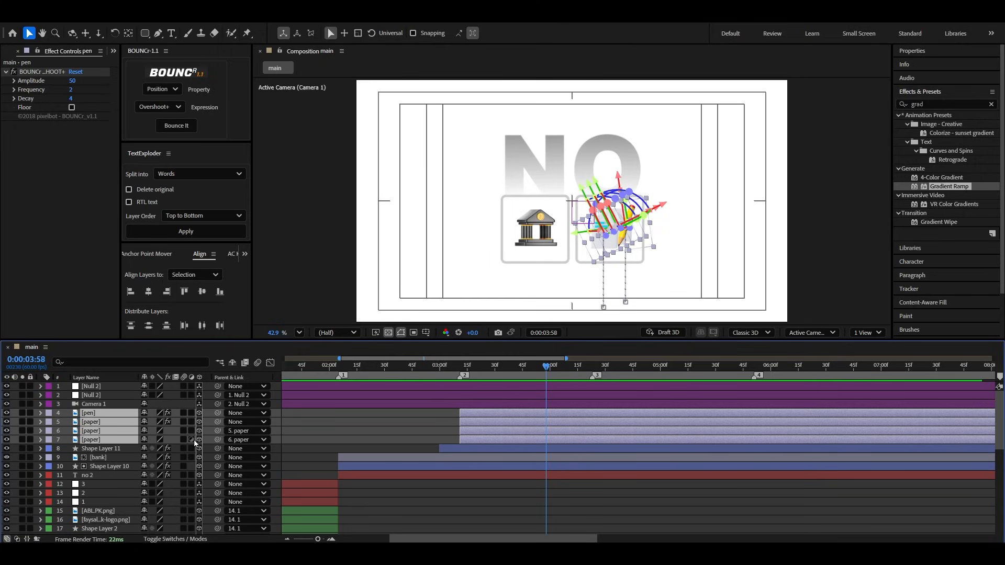
left_click(175, 540)
left_click_drag(191, 424, 99, 449)
left_click(7, 449)
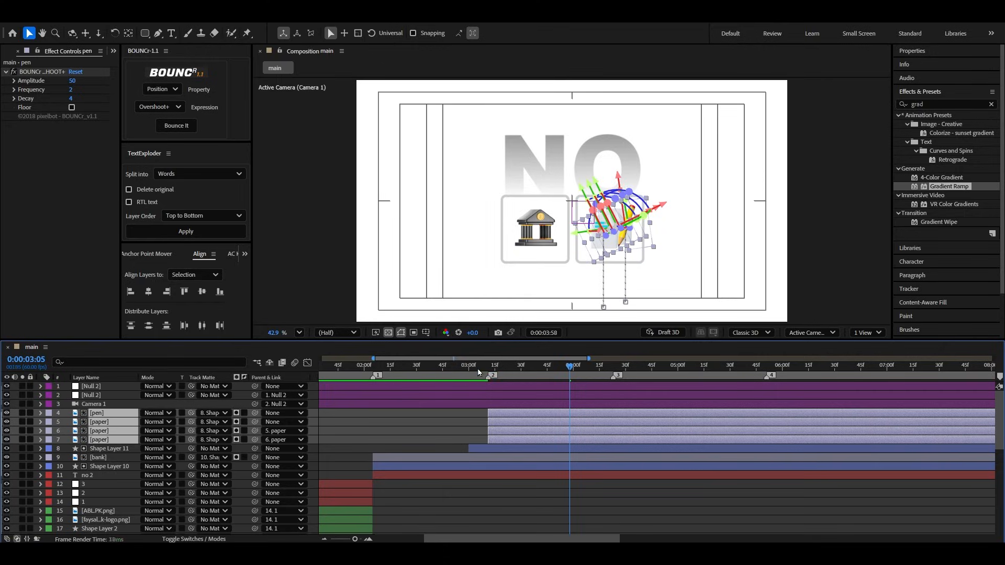
key("space")
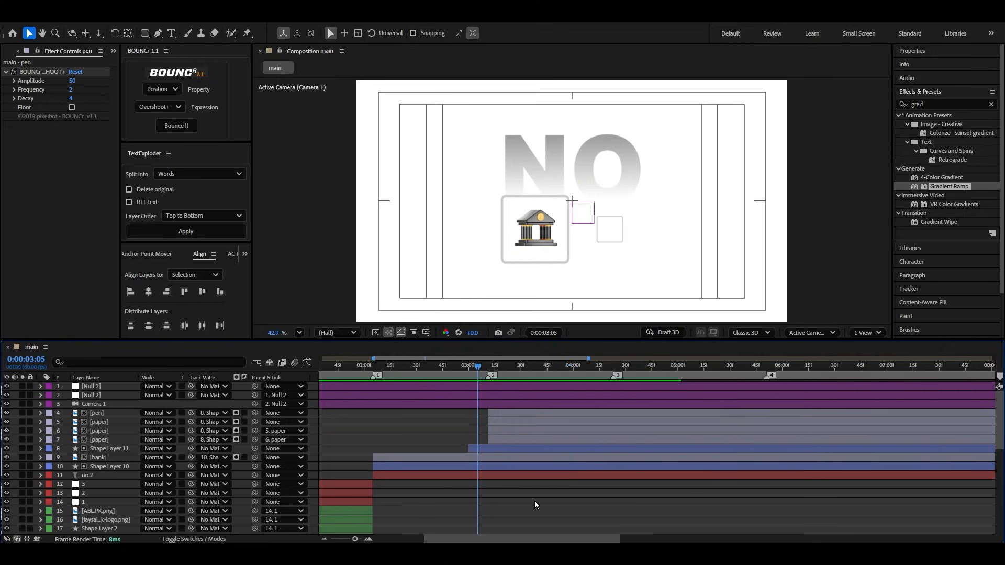
Step: Shift the pen layer about three frames later than the papers and preview the staggered entrance
key("=")
left_click(521, 369)
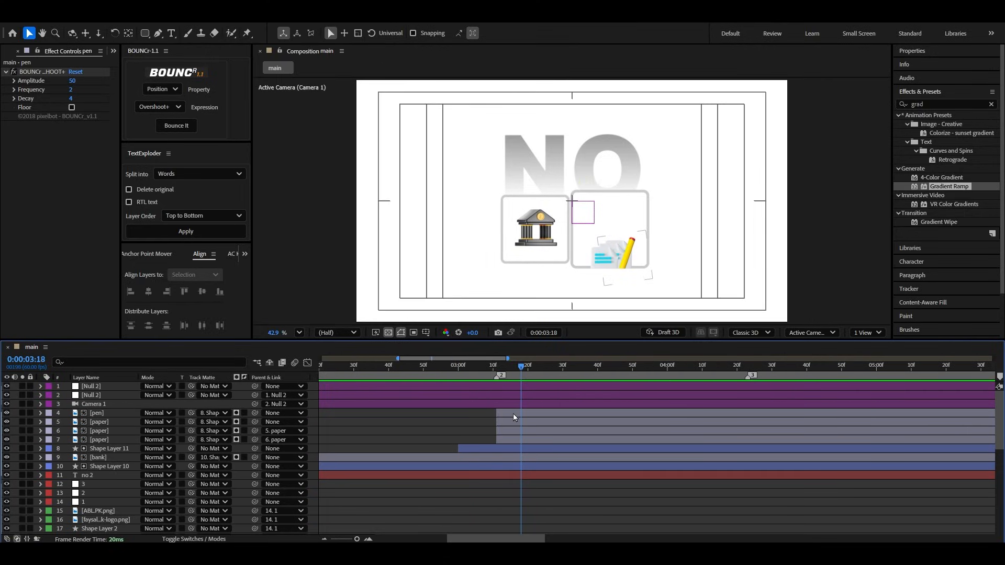
left_click(514, 417)
left_click_drag(521, 415, 530, 415)
left_click(473, 367)
key("space")
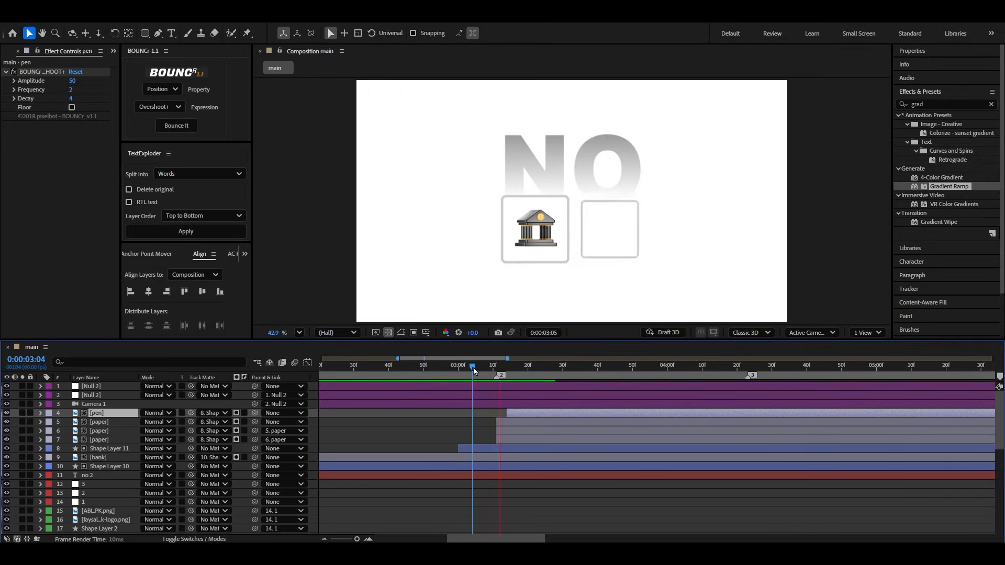
key("space")
key("space")
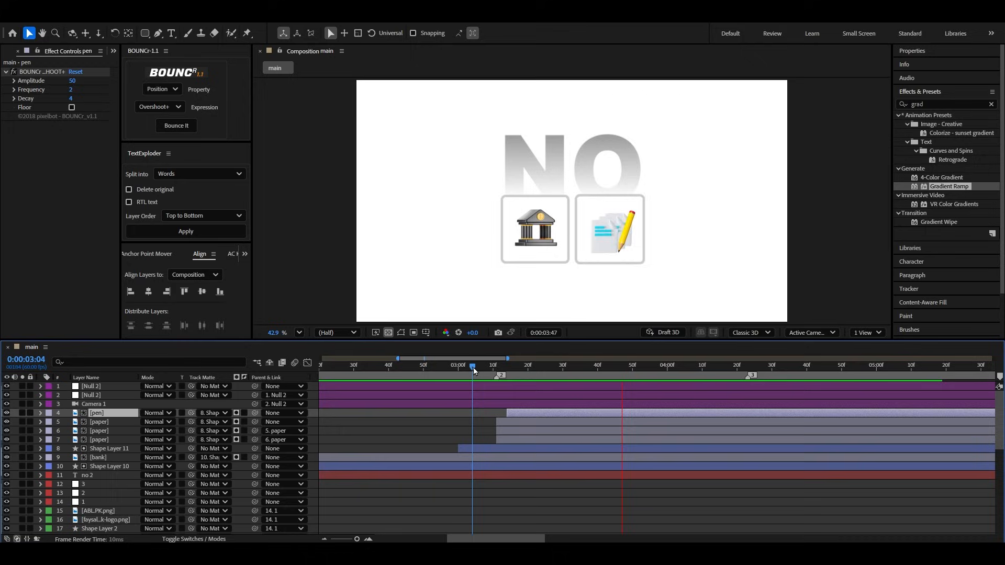
key("space")
Step: Preview the whole animation from the start of the composition through the pen and paper scene
left_click(371, 368)
key("minus")
key("minus")
key("minus")
key("Home")
key("space")
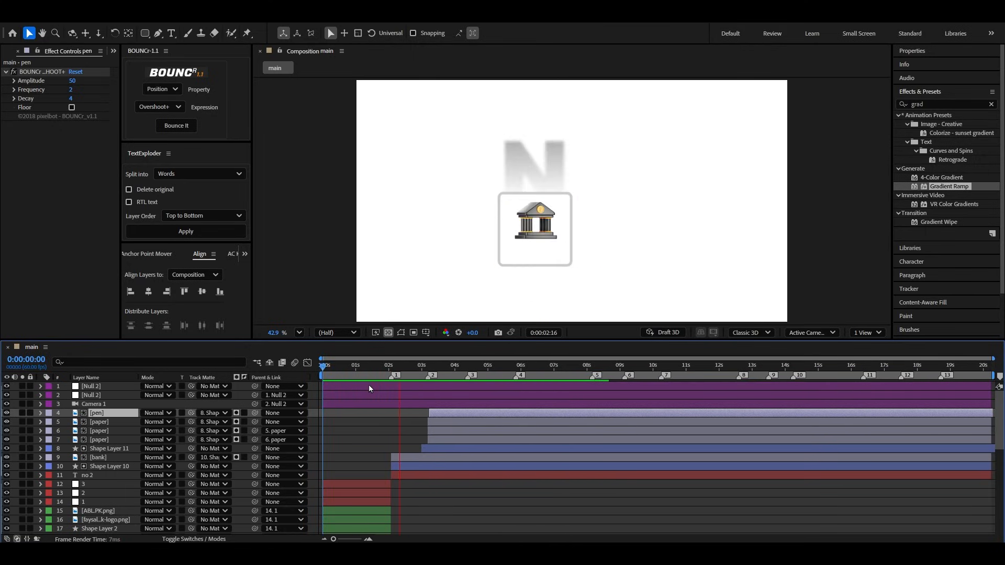
key("space")
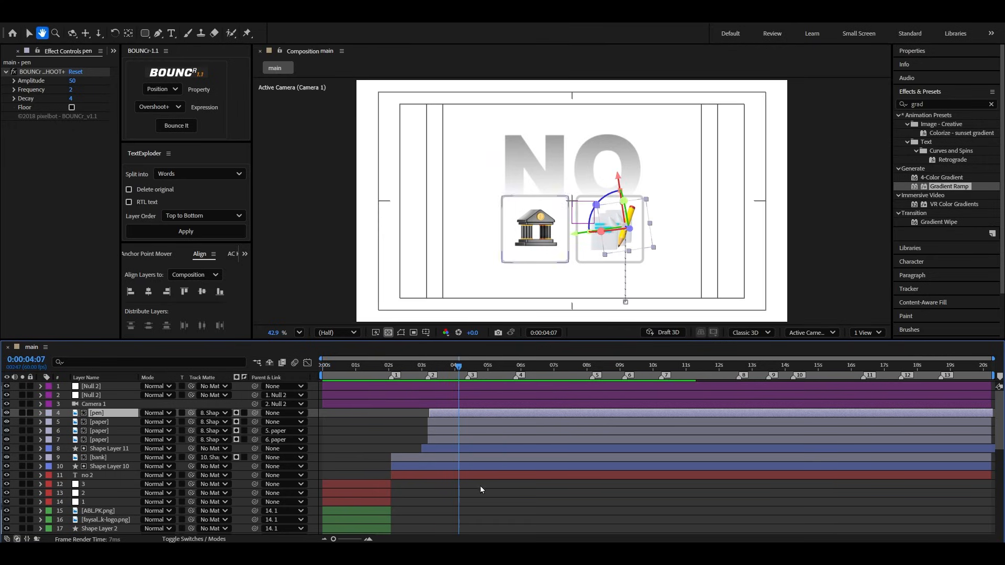
left_click(479, 486)
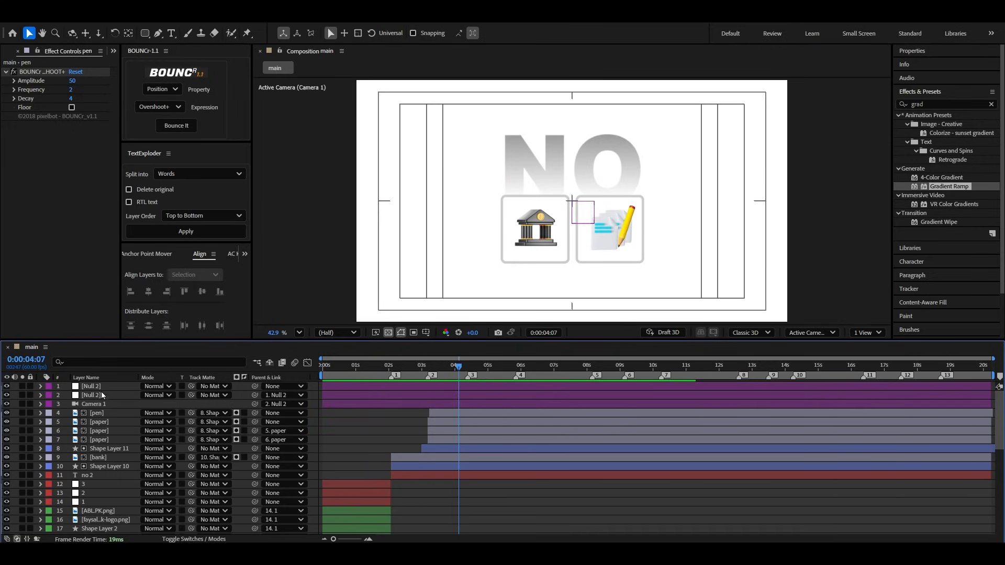
Step: Keyframe the top null's Position at about 4:11 and at 4:44, setting the Y position to 1293 at 4:44
left_click(139, 387)
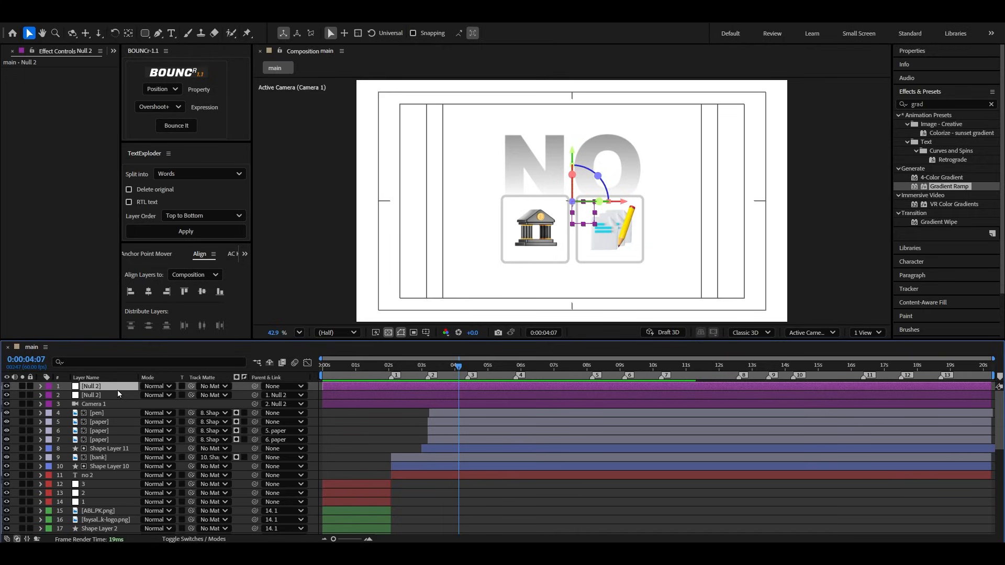
key("p")
left_click(423, 370)
key("space")
scroll(455, 404, "up", 1)
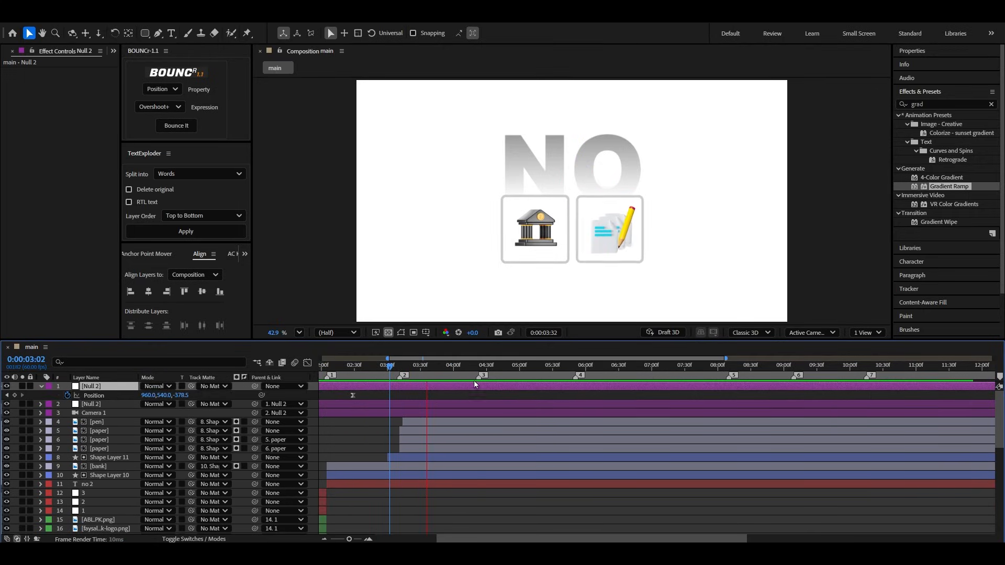
key("space")
left_click_drag(469, 377, 502, 379)
left_click(15, 396)
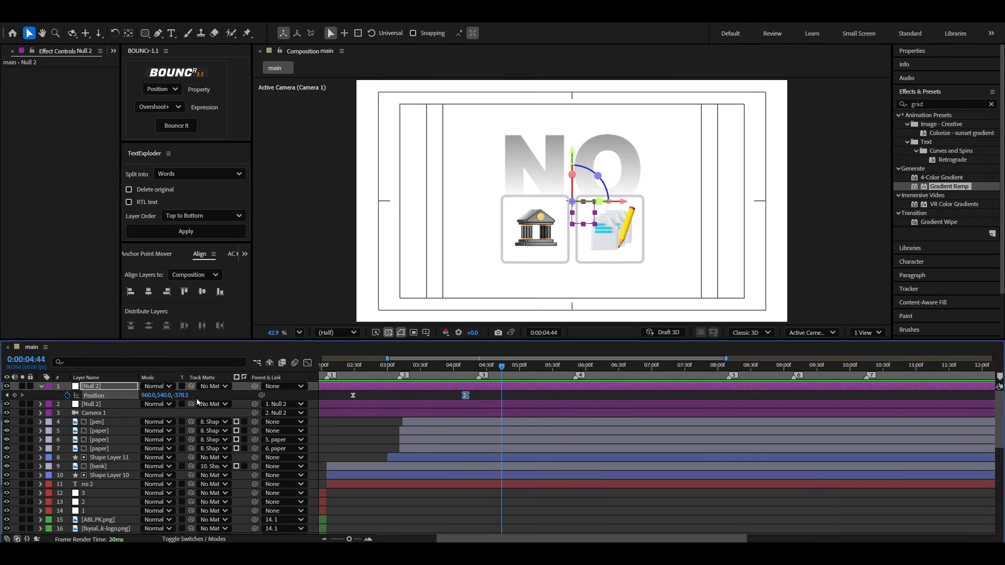
left_click_drag(163, 398, 434, 415)
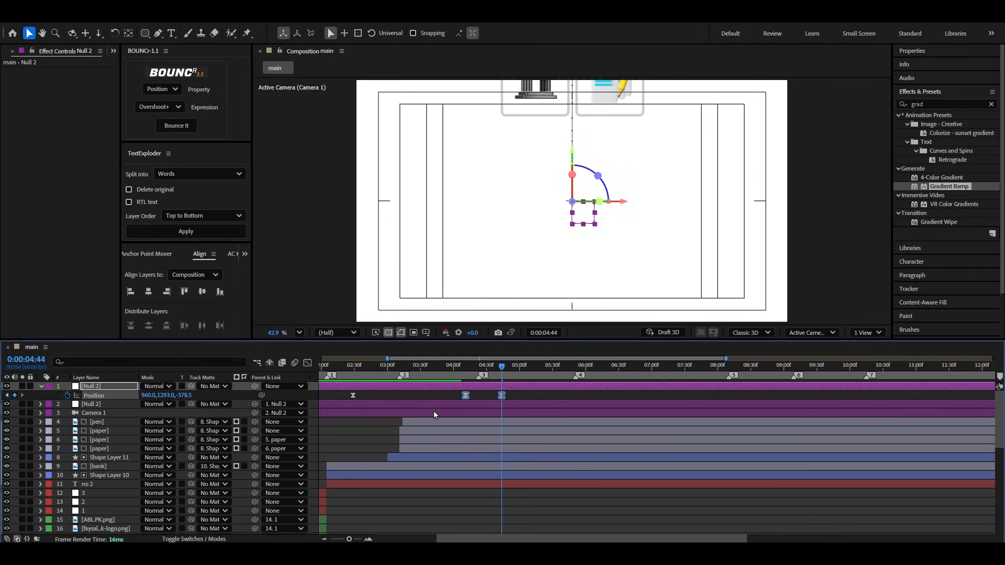
Step: Reshape the null's Position speed curve into a sharp peak at about 4:23 with eased ends
left_click(310, 365)
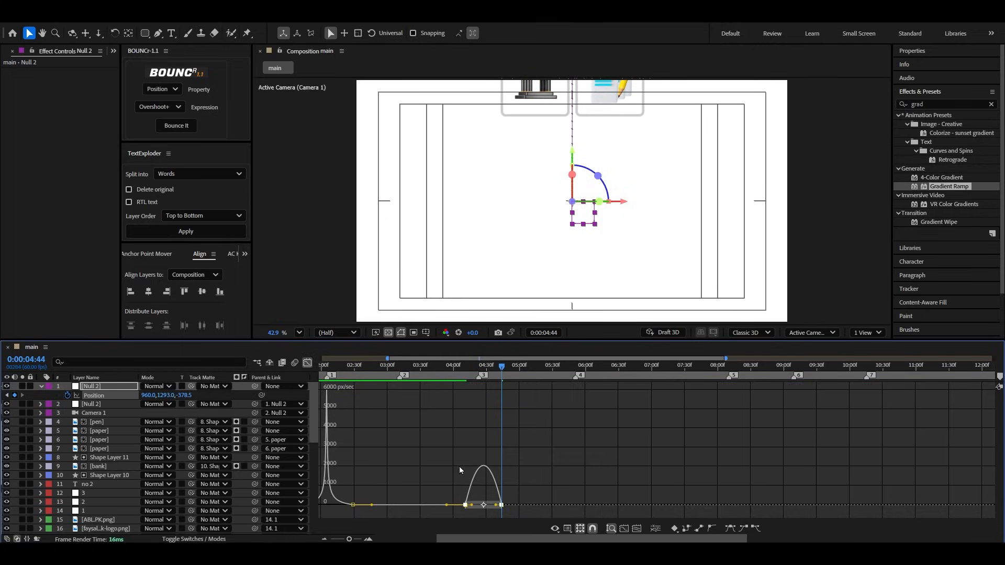
scroll(480, 470, "up", 1)
left_click(480, 369)
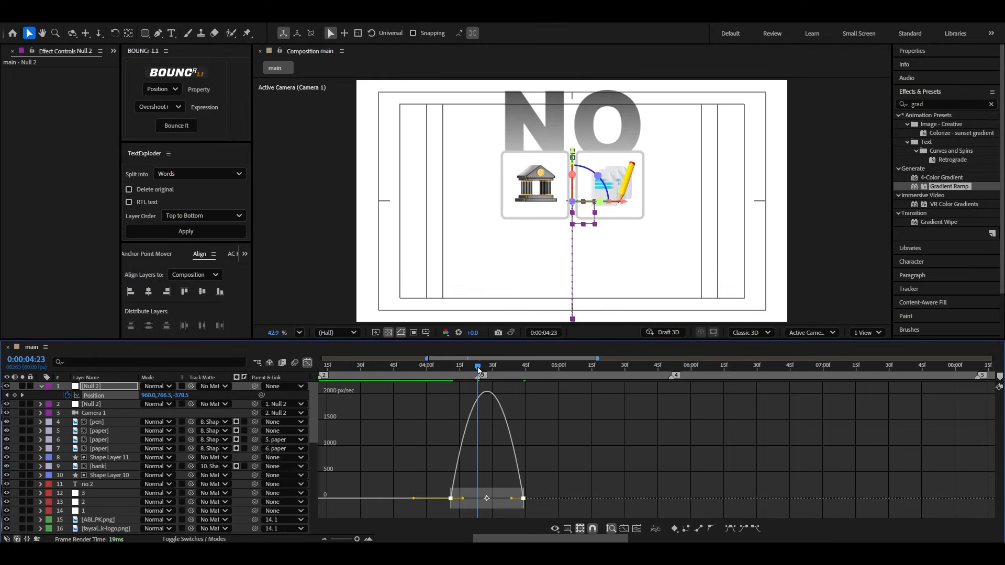
scroll(480, 379, "up", 1)
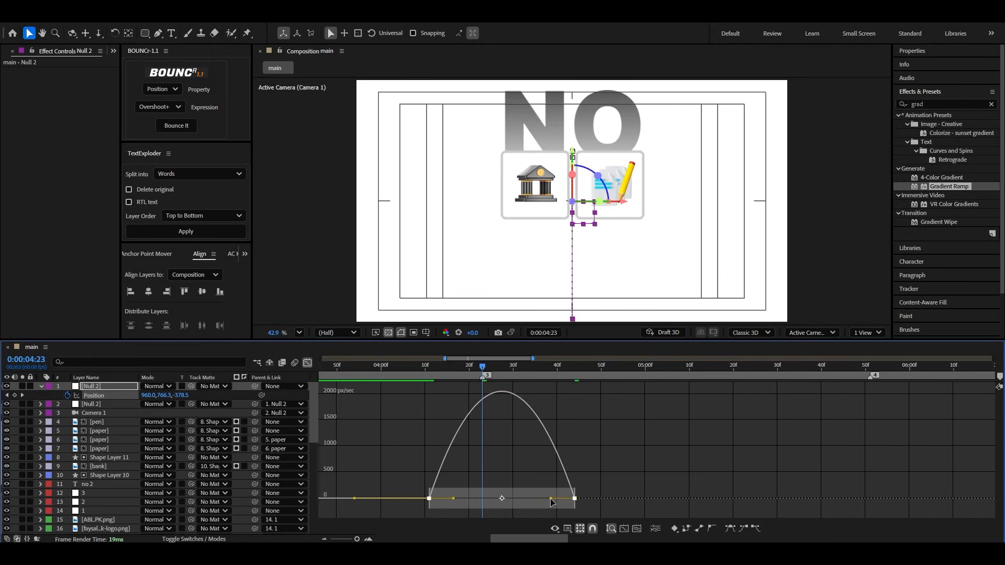
left_click_drag(551, 501, 478, 506)
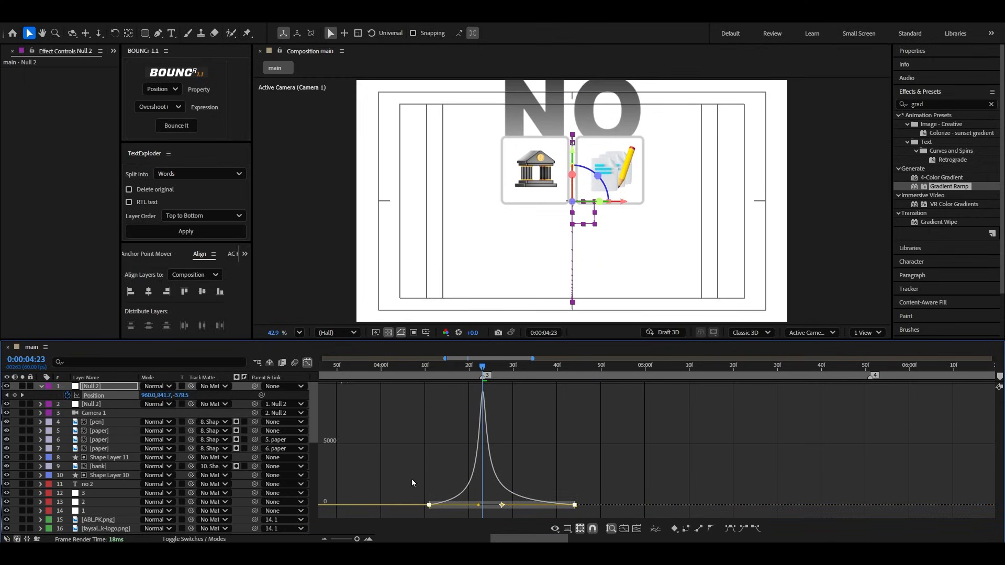
left_click(308, 363)
Step: Preview the eased camera move down from the NO scene, starting at 3:31
key("minus")
key("minus")
key("minus")
key("minus")
left_click(446, 373)
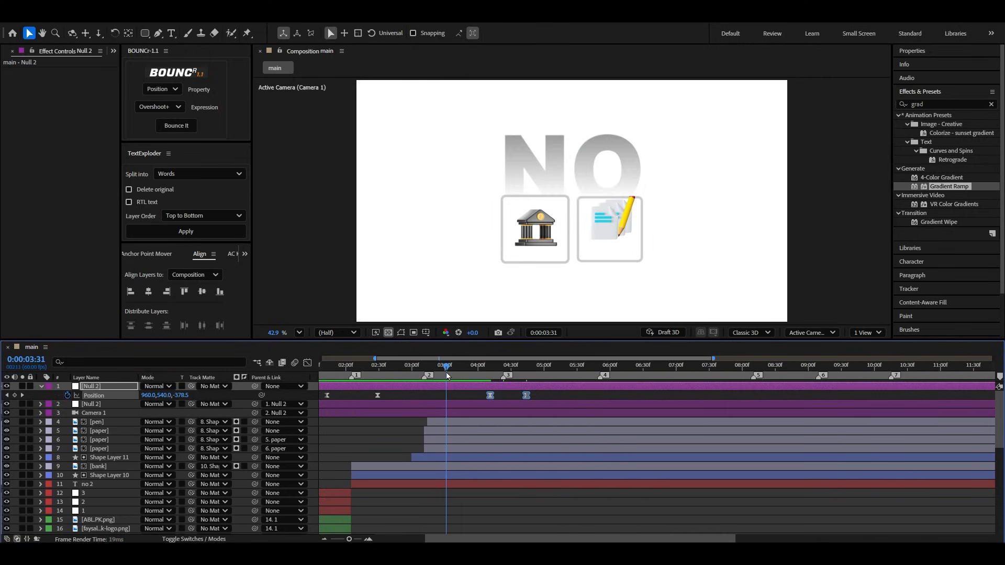
key("space")
Step: Split the pen, paper, square, bank and NO text layers at 4:23, delete their later parts and preview the cut
left_click(497, 373)
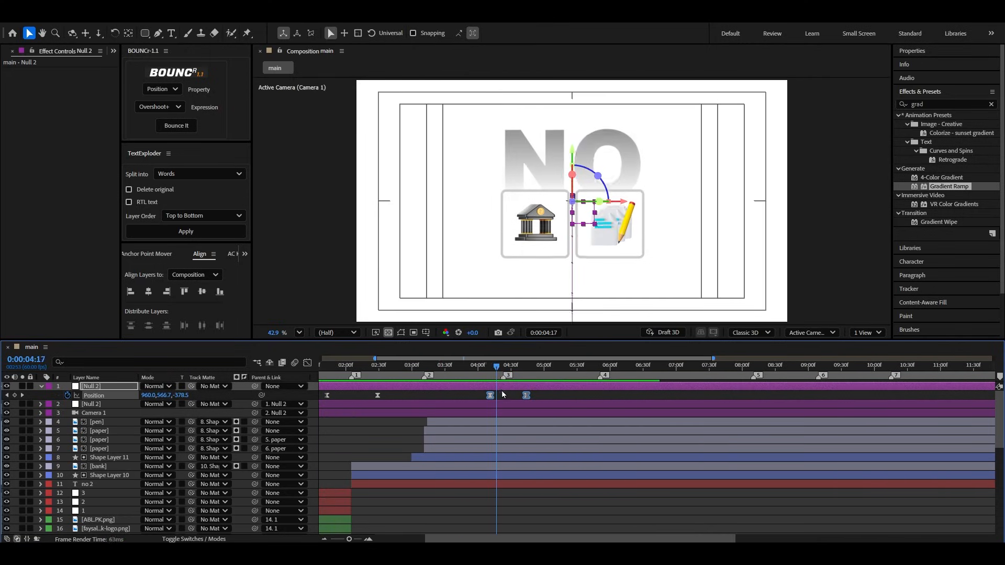
left_click_drag(502, 394, 503, 402)
key("equal")
key("minus")
key("minus")
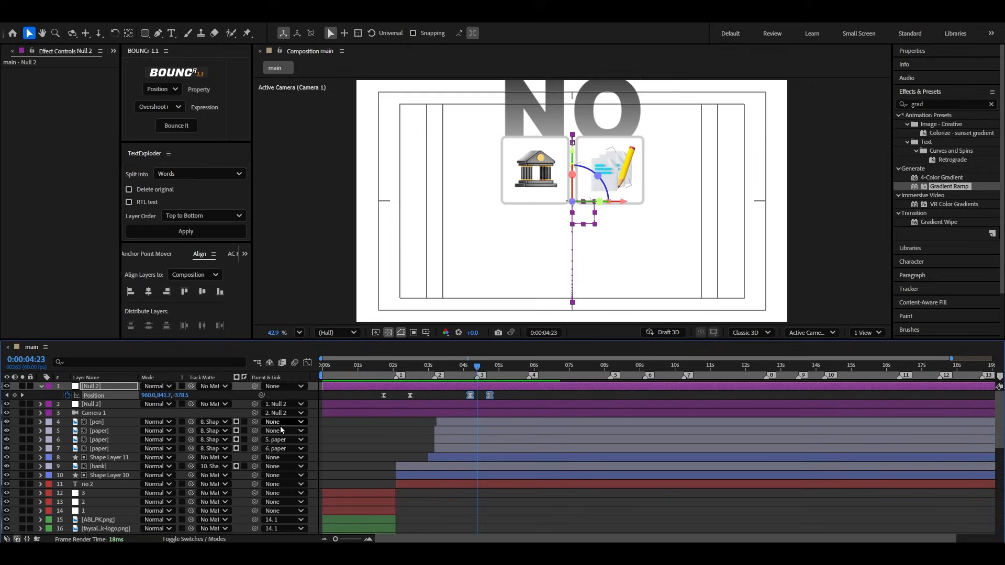
left_click(38, 387)
left_click(491, 415)
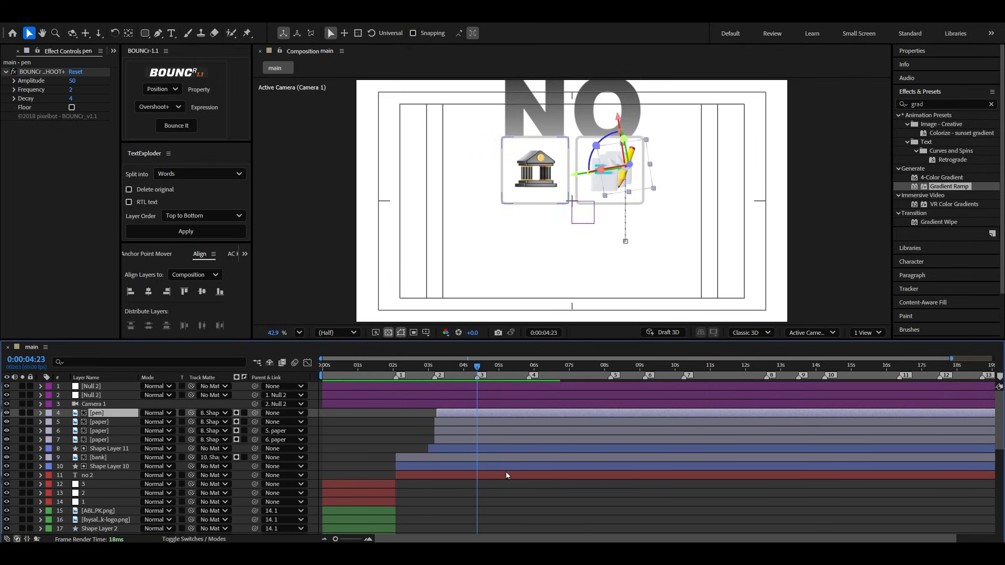
left_click(507, 476, "shift")
key("alt+bracketright")
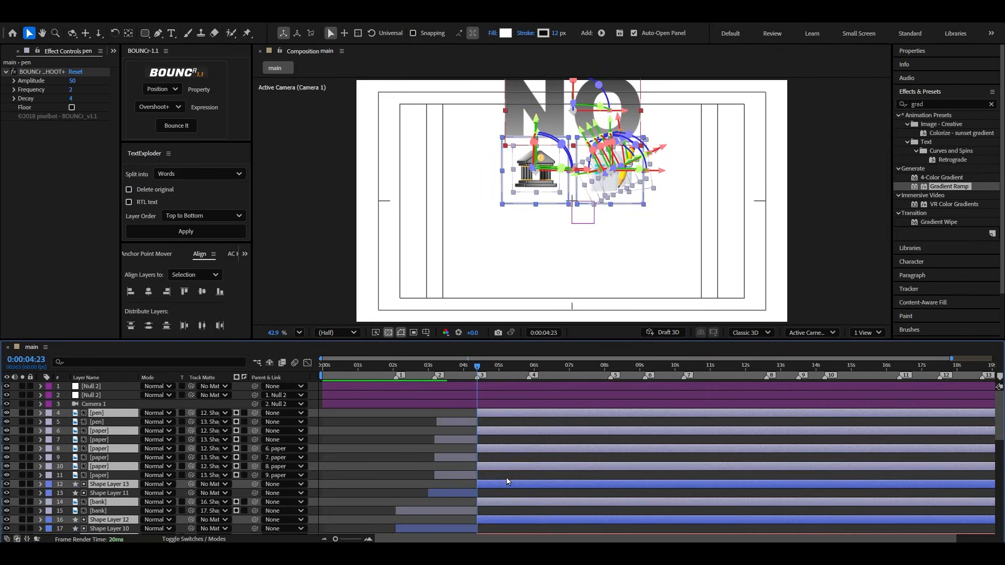
left_click(425, 366)
key("space")
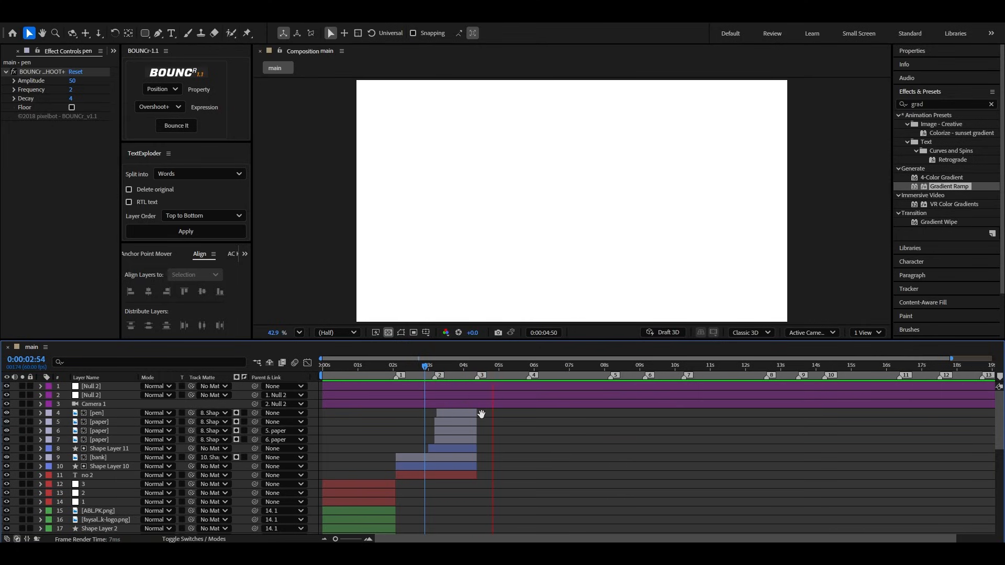
key("space")
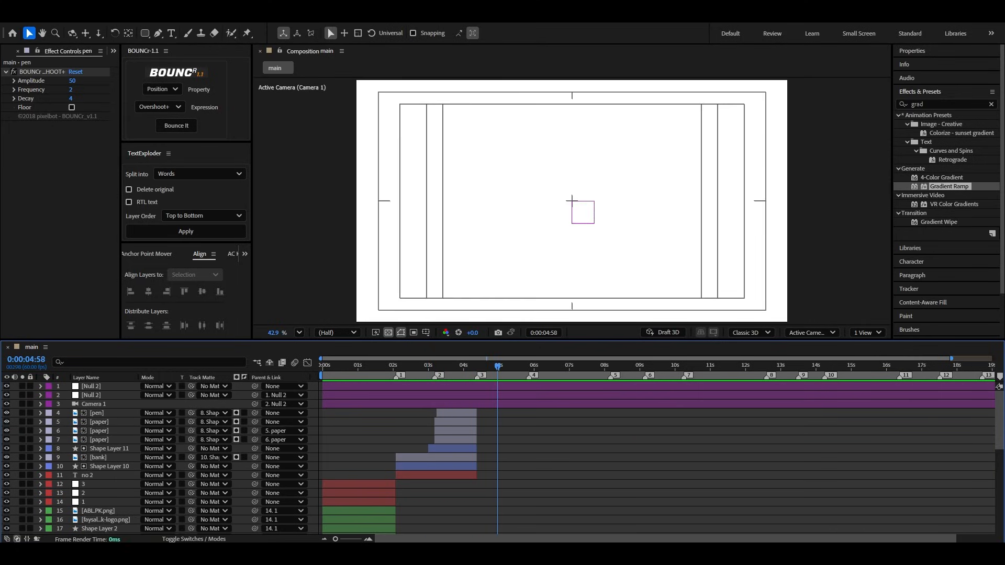
Step: Switch to the reference video and play it to examine the scene following the NO text, returning to After Effects
mouse_move(476, 554)
left_click(476, 492)
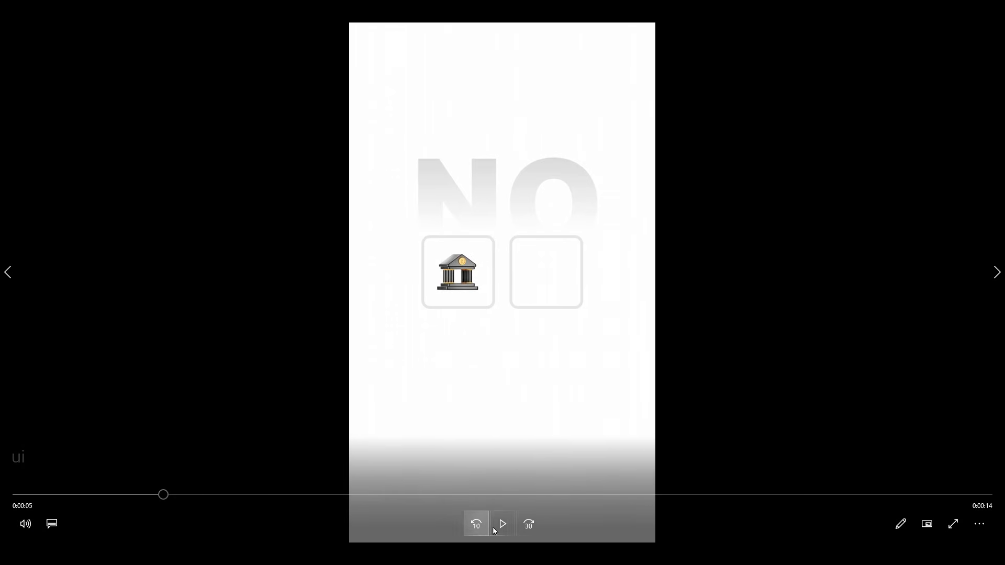
left_click(503, 523)
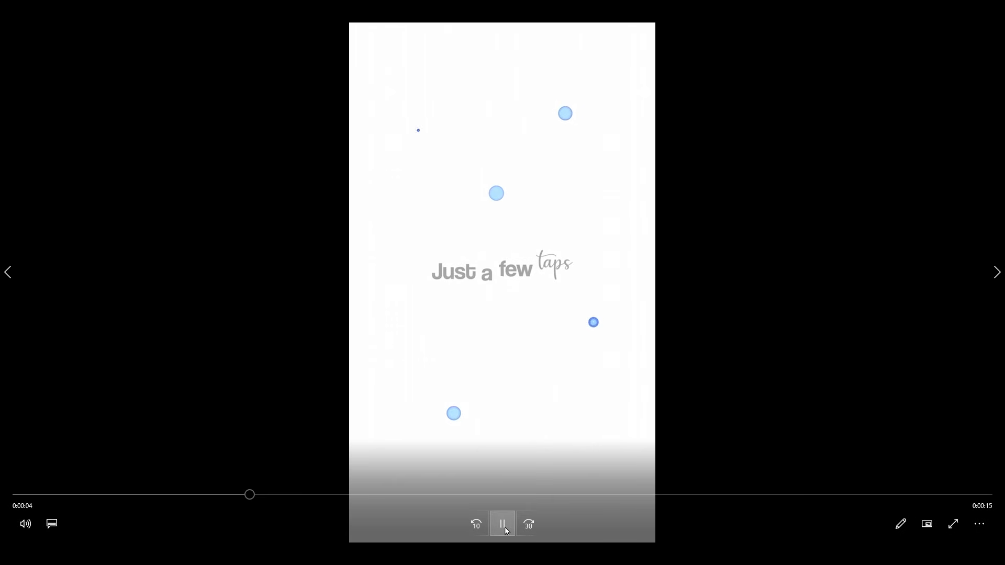
left_click(504, 526)
key("alt+Tab")
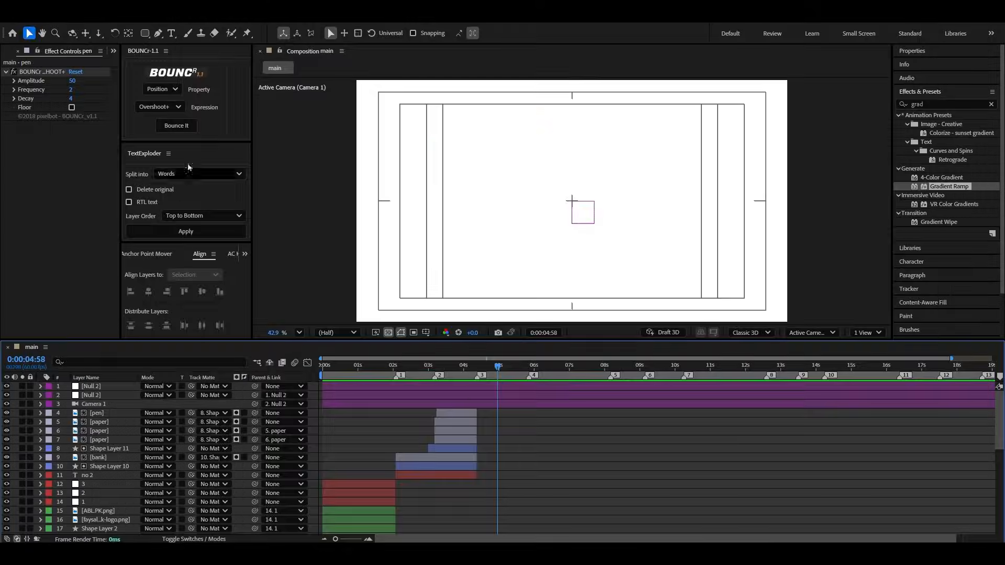
Step: Create a text layer reading "Just a few taps" near the middle of the composition
left_click(171, 34)
left_click(529, 194)
type("JUS")
key("BackSpace")
key("BackSpace")
key("BackSpace")
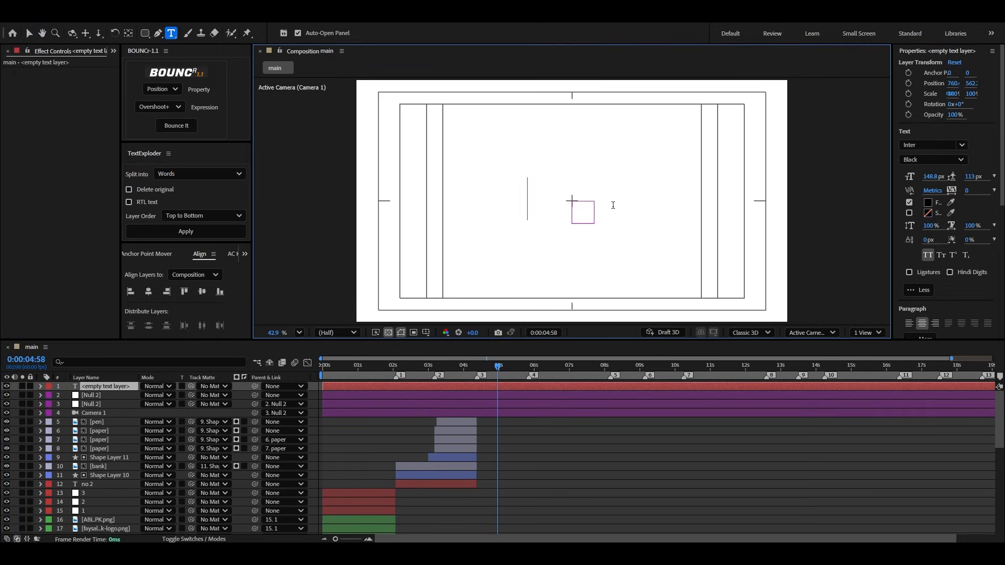
type("Just a few taps")
key("Escape")
Step: Center the text layer's anchor point and center the layer in the composition
left_click(147, 254)
left_click(148, 291)
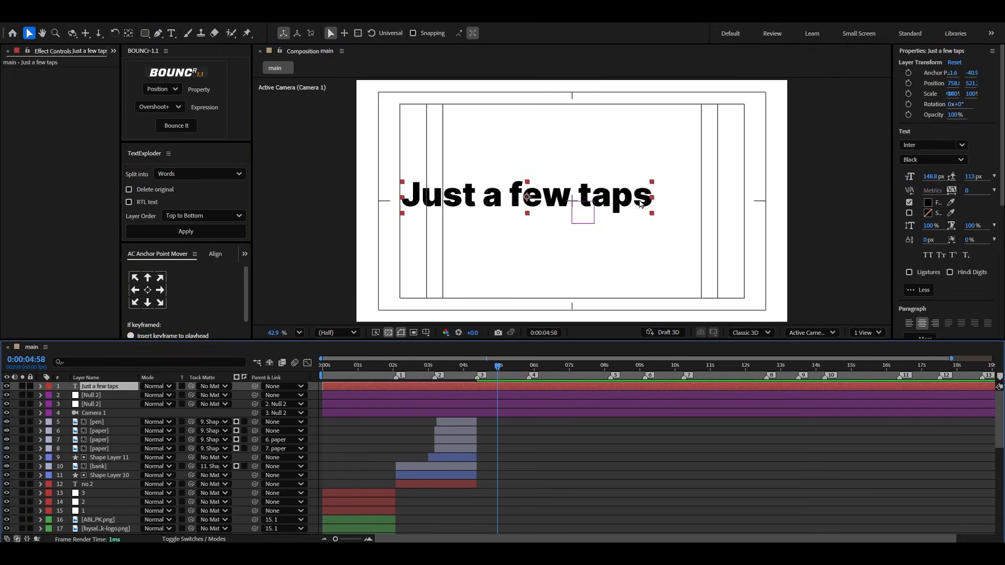
left_click(199, 254)
key("ctrl+Home")
Step: Change the font of the word "taps" to Hello Regular
left_click(631, 204)
double_click(631, 204)
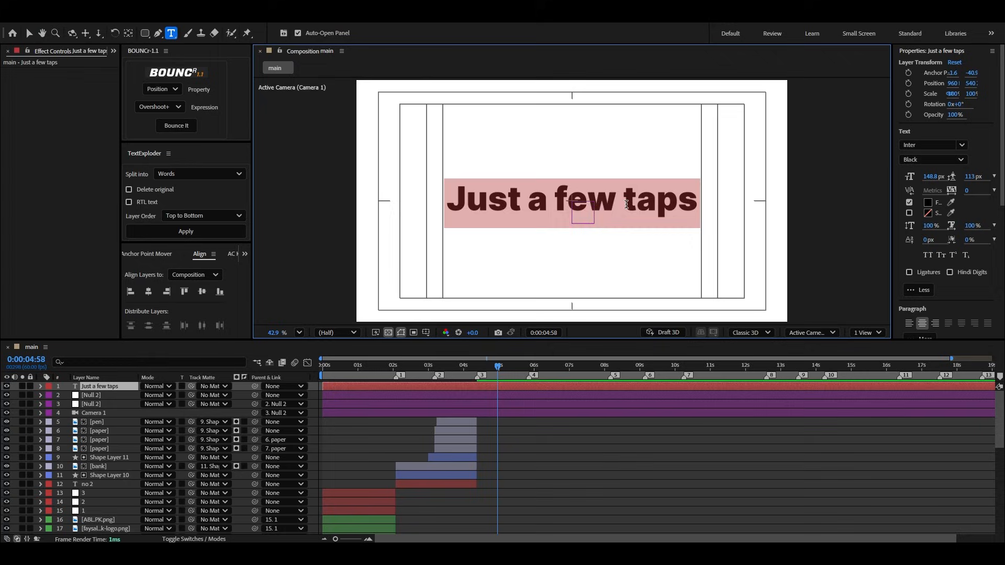
left_click_drag(623, 204, 702, 205)
left_click(924, 146)
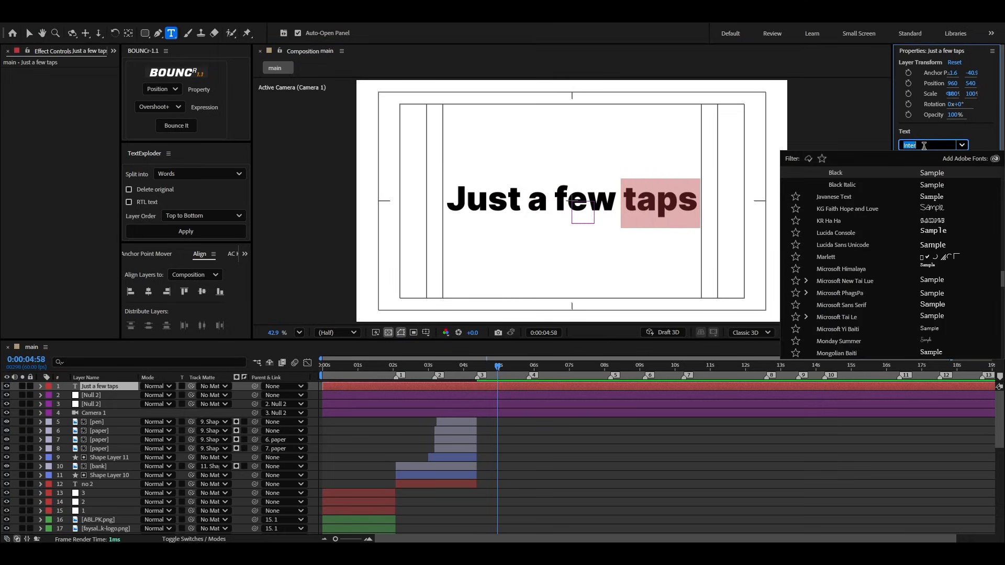
type("hell")
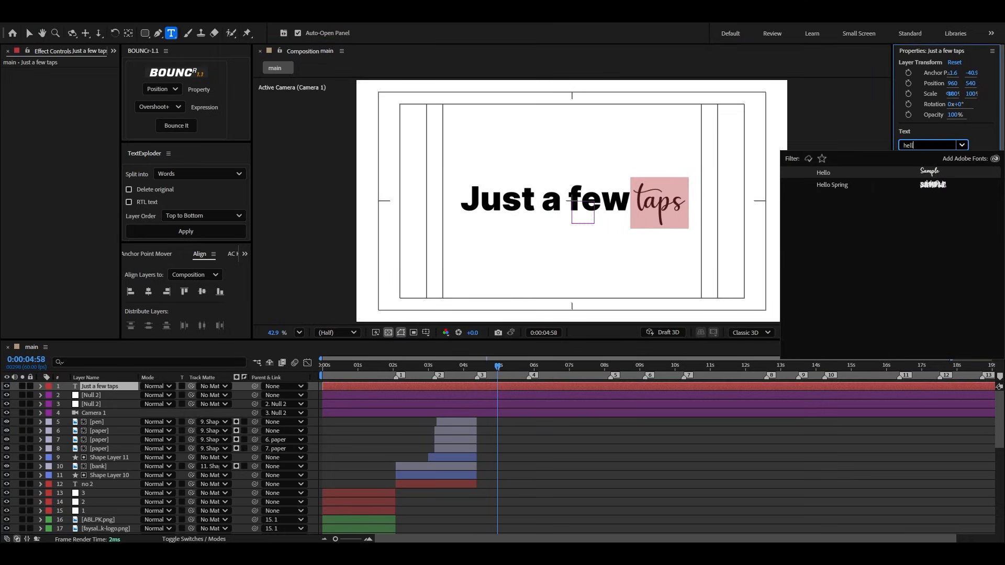
left_click(884, 174)
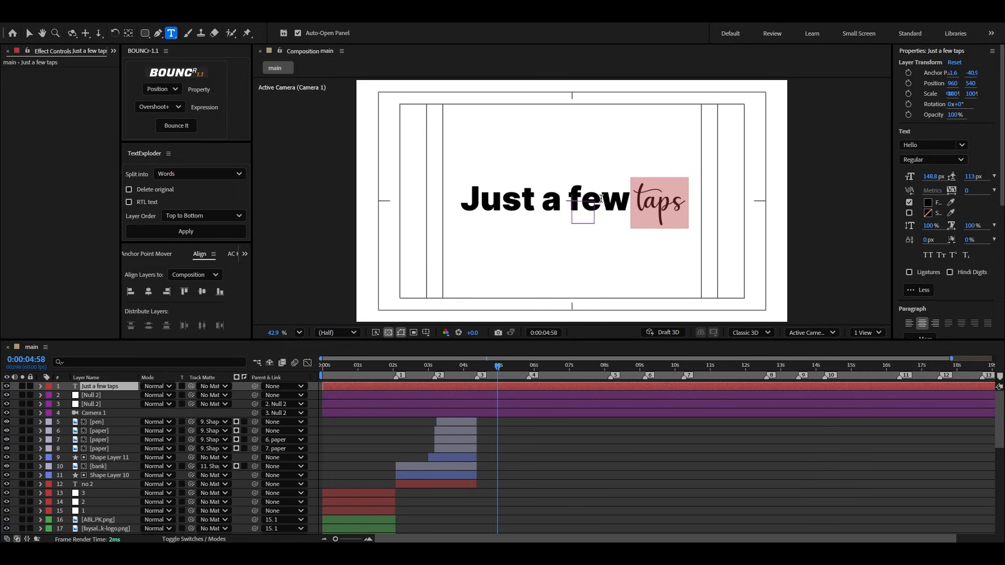
Step: Change the font of "Just a few" to Coolvetica Regular
left_click_drag(640, 204, 458, 205)
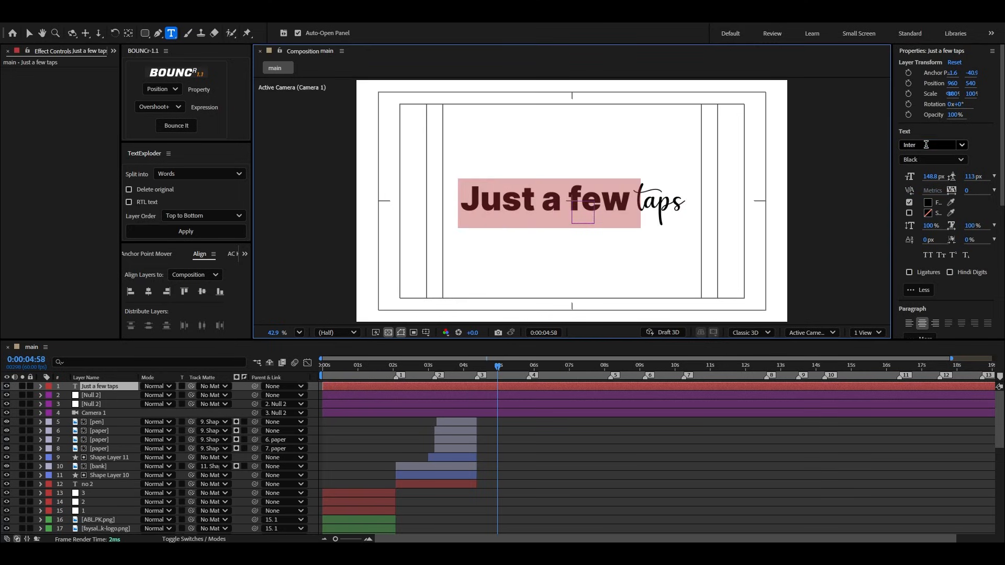
left_click(926, 144)
type("cool")
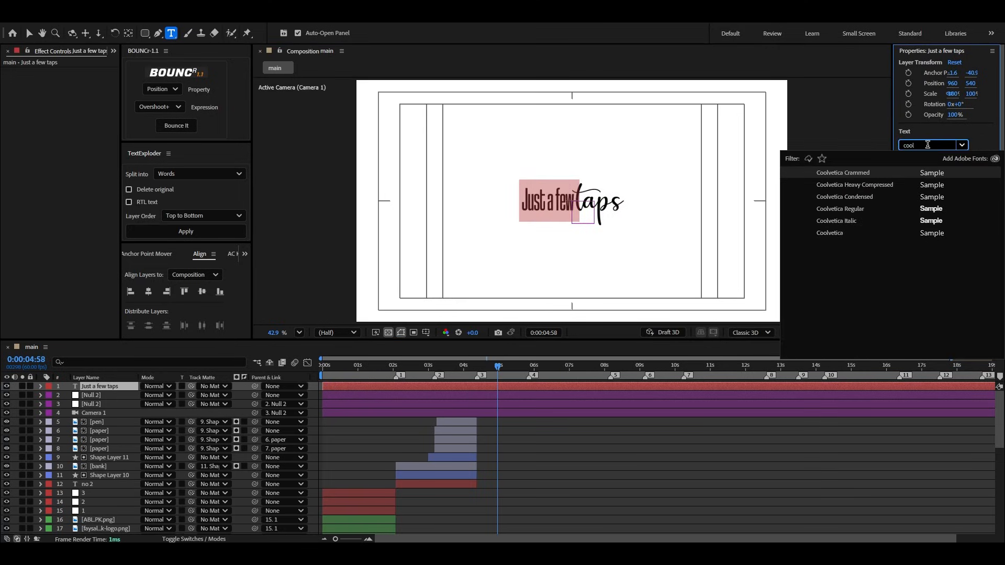
left_click(858, 216)
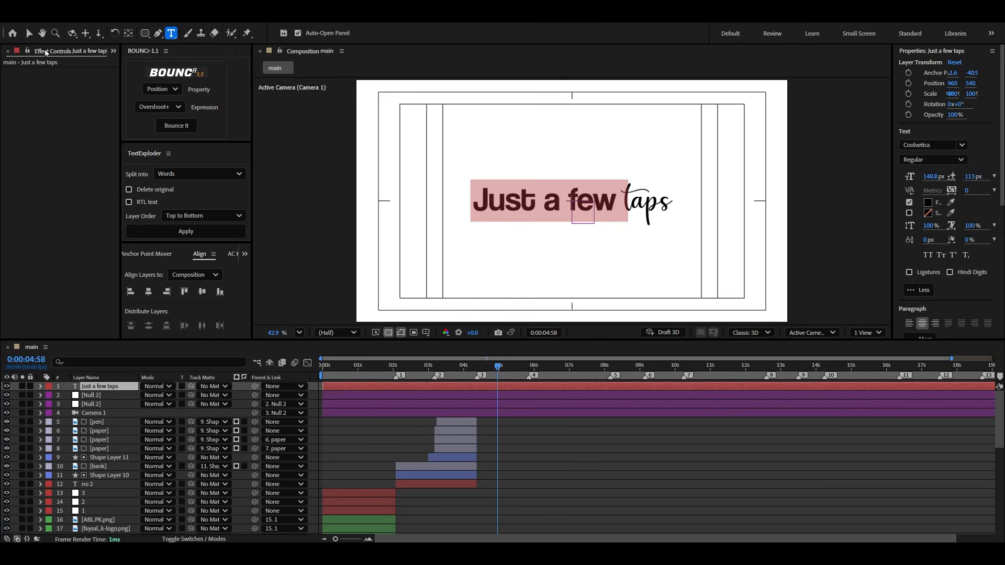
left_click(33, 37)
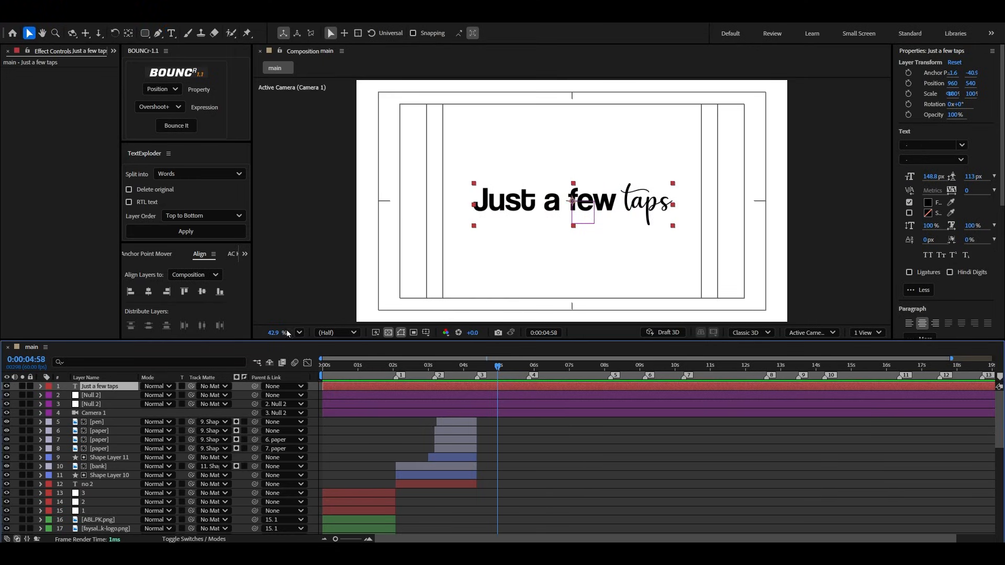
Step: Choose Words as the TextExploder split mode for the "Just a few taps" layer
left_click(174, 153)
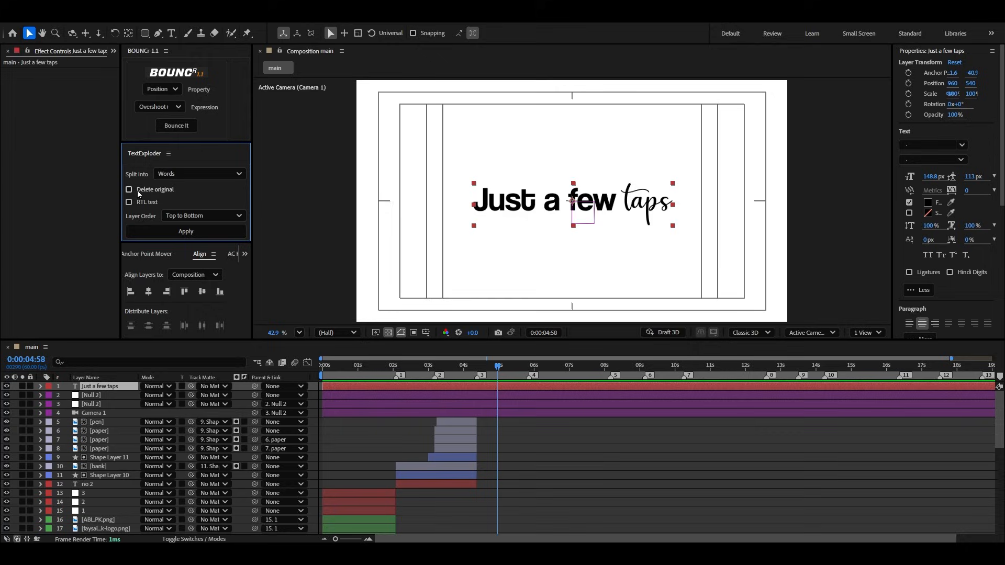
left_click(192, 174)
left_click(188, 197)
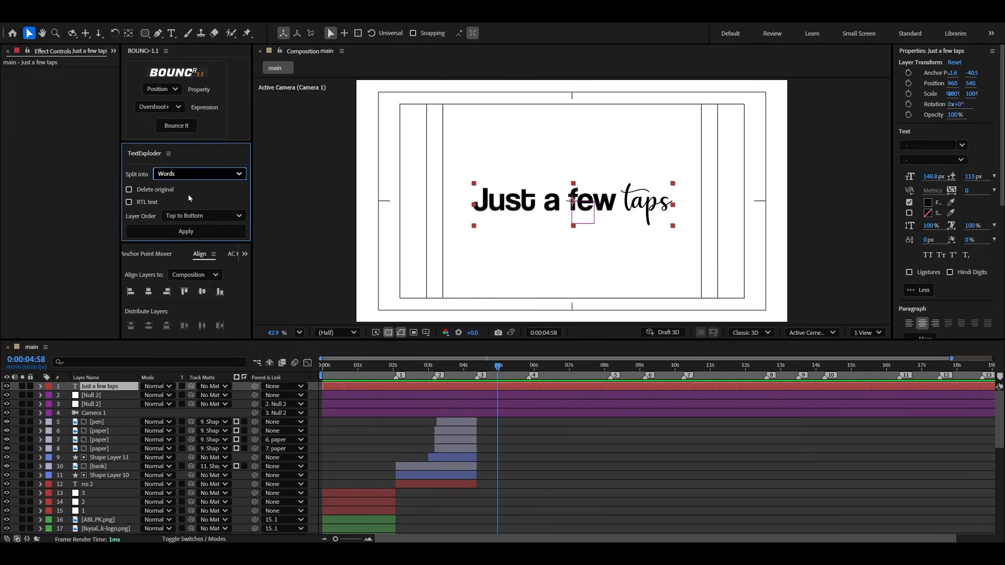
Step: Split the "Just a few taps" text into separate word layers, deleting the original layer
left_click(129, 189)
left_click(190, 239)
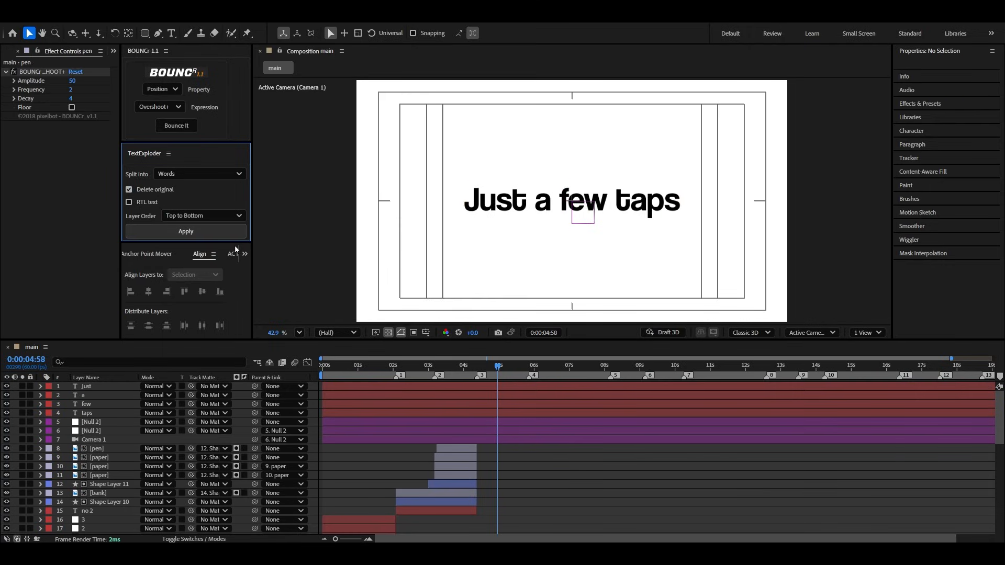
left_click(483, 413)
left_click(485, 404)
left_click(486, 392)
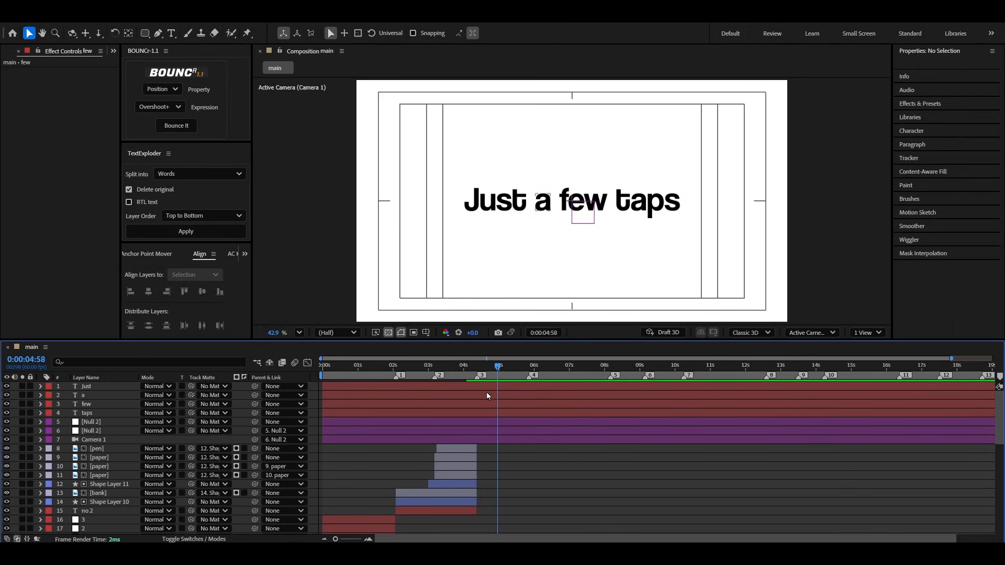
left_click(492, 394)
left_click(496, 388)
Step: Turn the Just, a, few and taps word layers into 3D layers
left_click(502, 413)
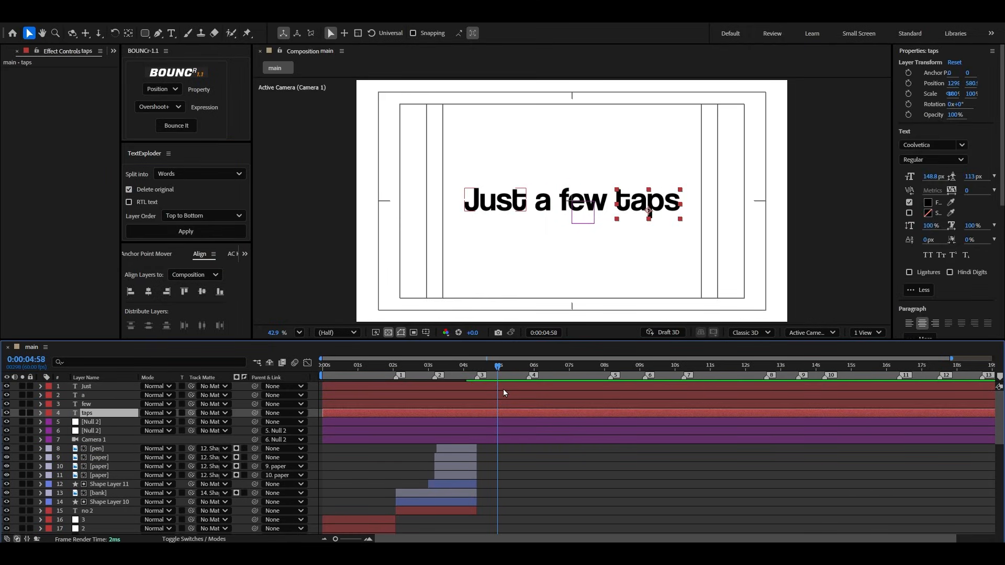
left_click(503, 388, "shift")
left_click(215, 540)
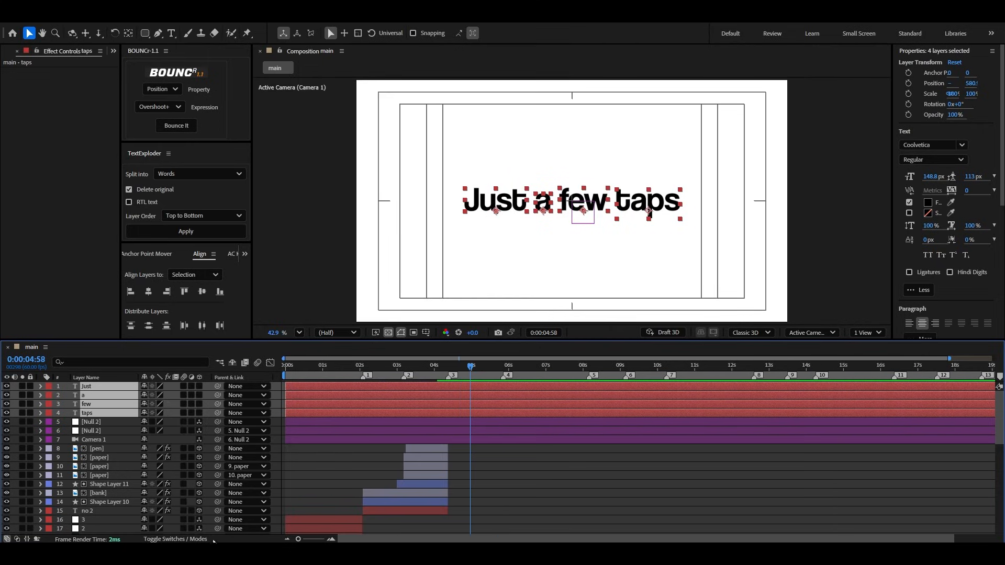
left_click(200, 396)
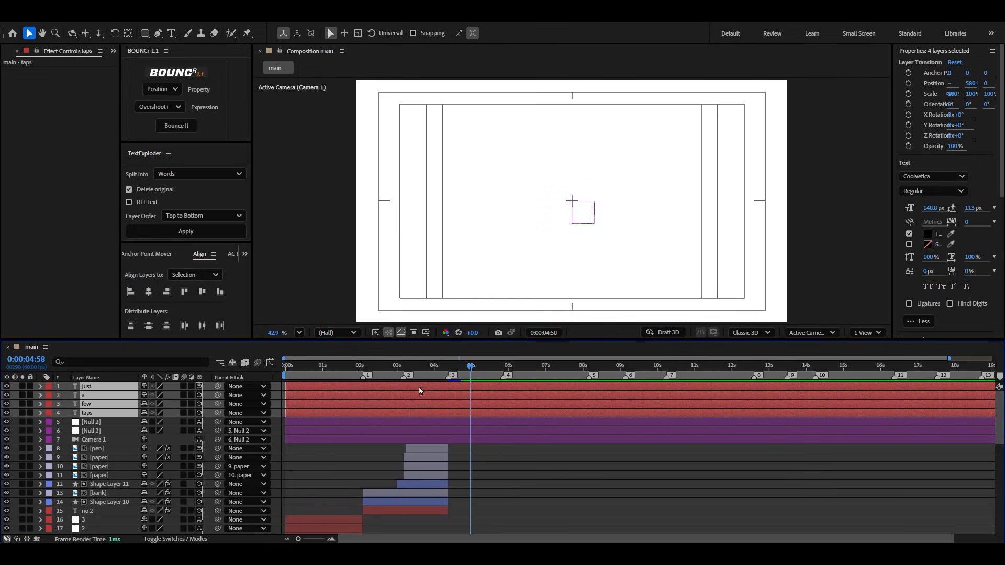
Step: Move the four word layers into the camera's view at Y about 1336 and centre the phrase horizontally in the frame
scroll(597, 210, "down", 3)
left_click_drag(622, 105, 633, 183)
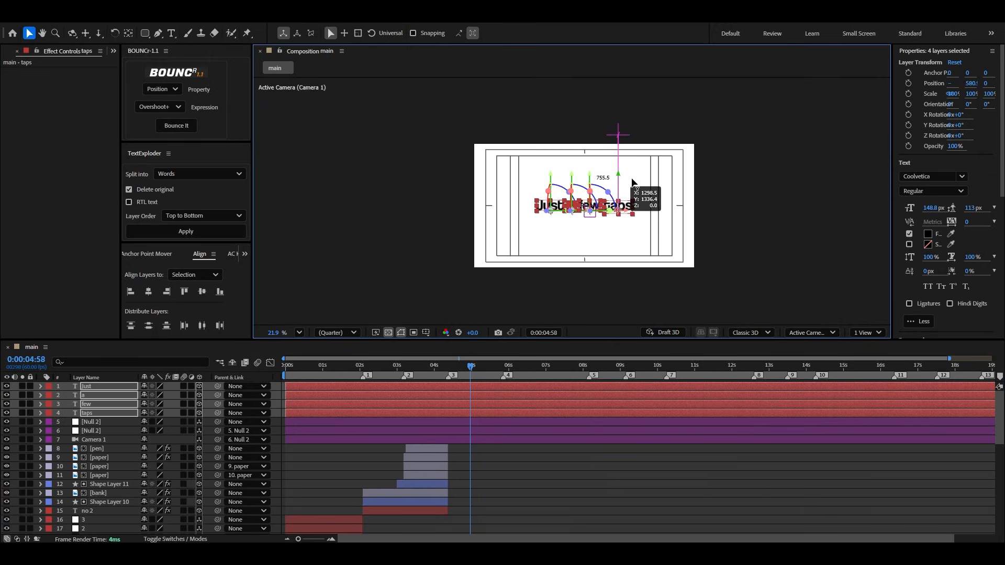
left_click(299, 333)
left_click(310, 124)
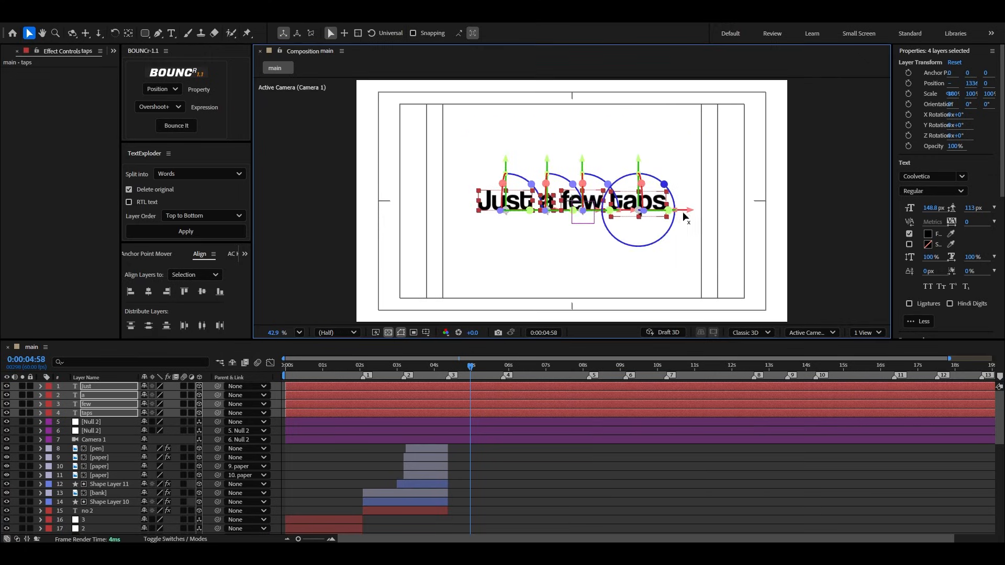
left_click_drag(683, 216, 683, 213)
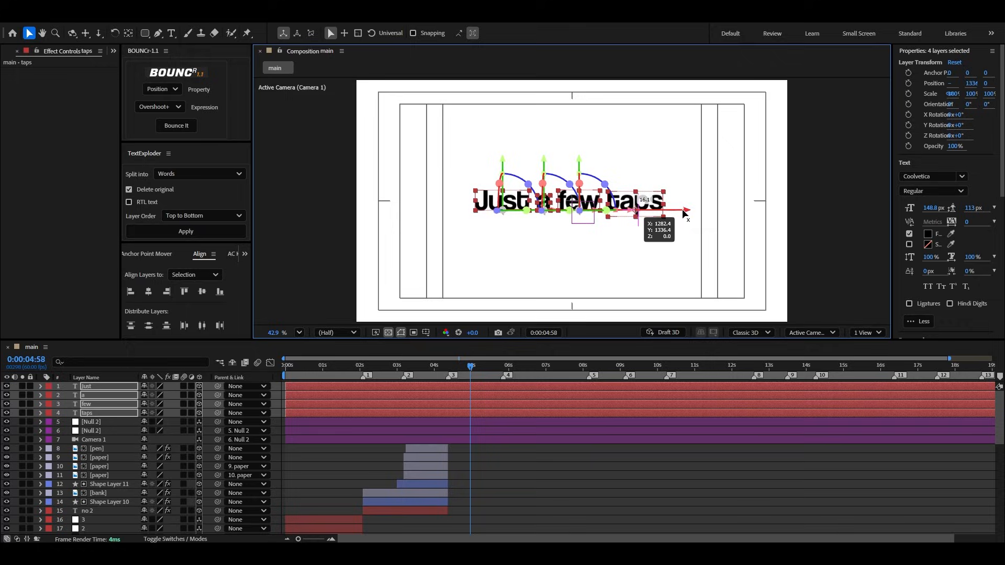
left_click(560, 479)
Step: Set the font of the word taps to Hello and move it closer to few, at X about 1261
left_click(101, 387)
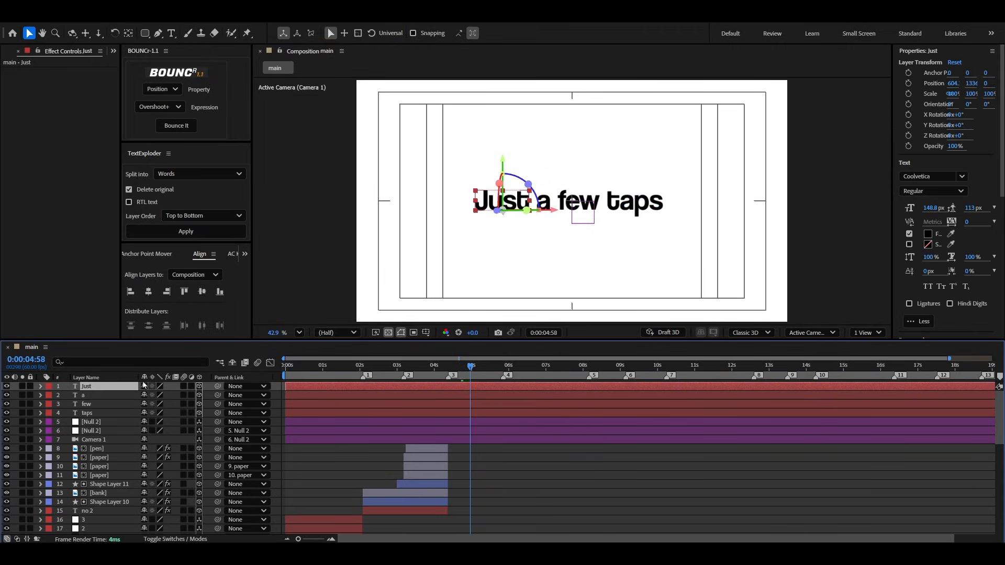
left_click(638, 202)
left_click(915, 176)
type("hell")
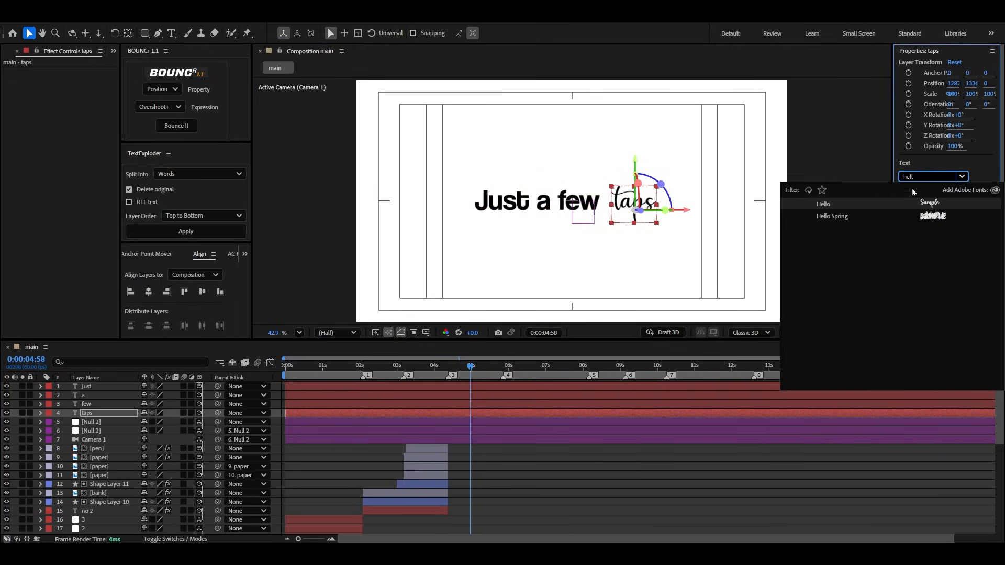
left_click(894, 203)
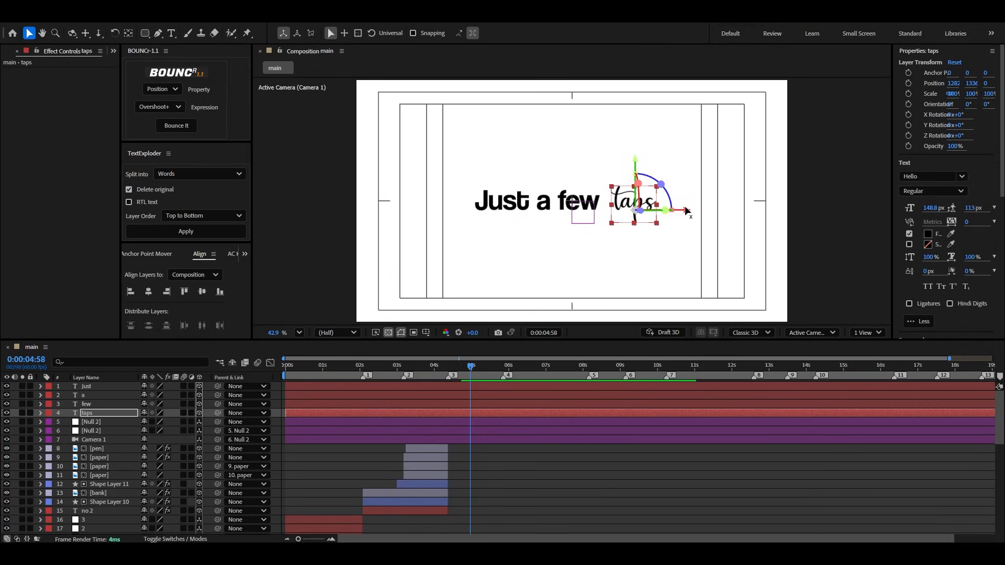
left_click(589, 465)
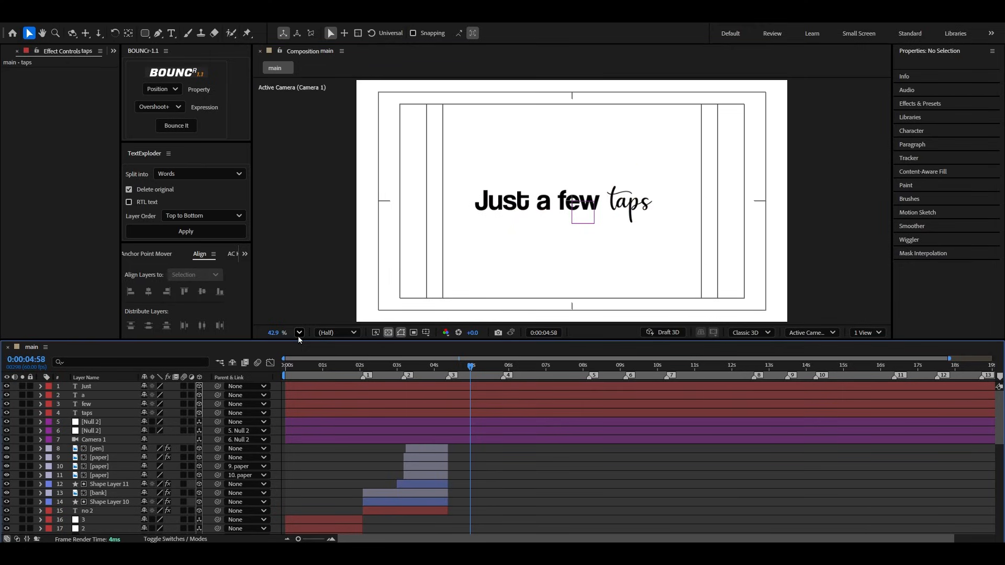
Step: Change the fill colour of all four word layers to grey 9A9A9A
left_click(107, 416)
left_click(107, 388, "shift")
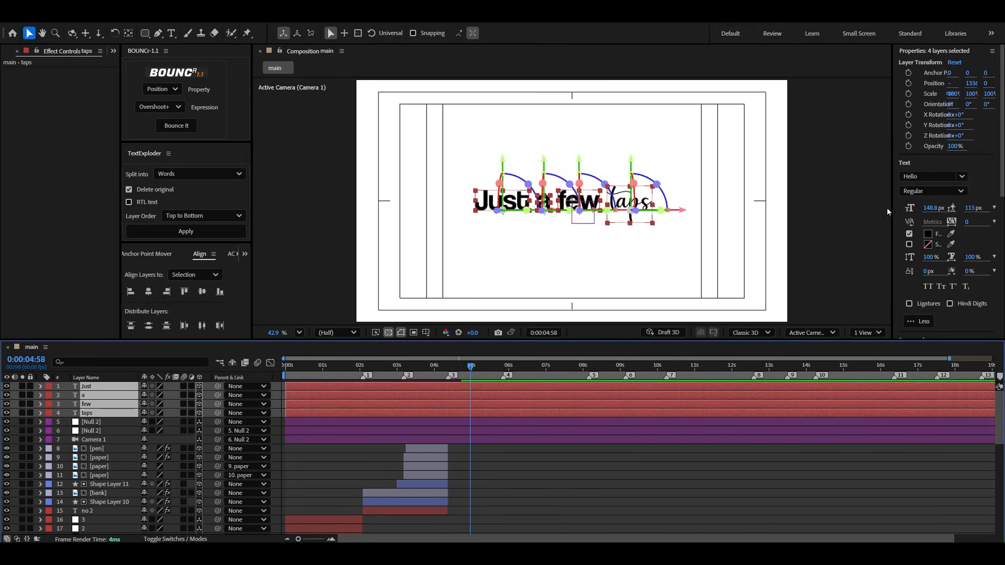
left_click(928, 235)
left_click_drag(451, 272, 348, 269)
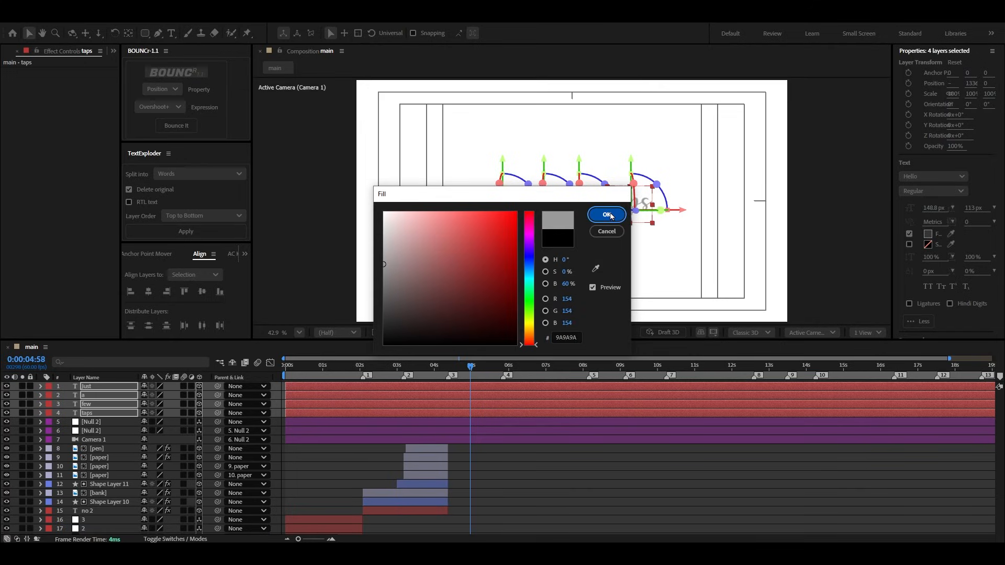
left_click(606, 215)
left_click(554, 463)
Step: Reorder the four word layers below Camera 1 and shift them to start at 0:00:04:23, where the pen and paper layers end
left_click(104, 387)
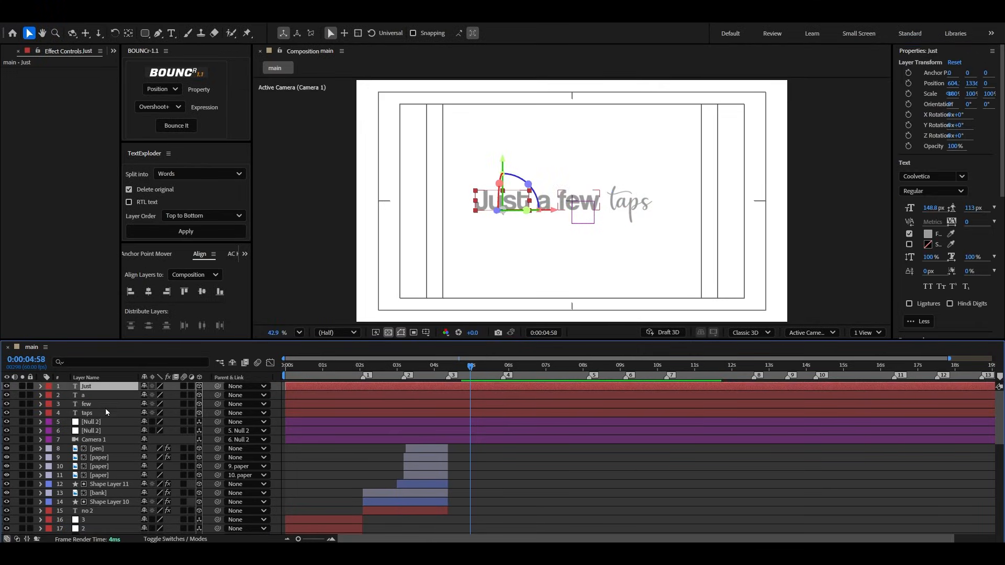
left_click(104, 413, "shift")
left_click_drag(103, 414, 120, 444)
left_click_drag(374, 444, 536, 447)
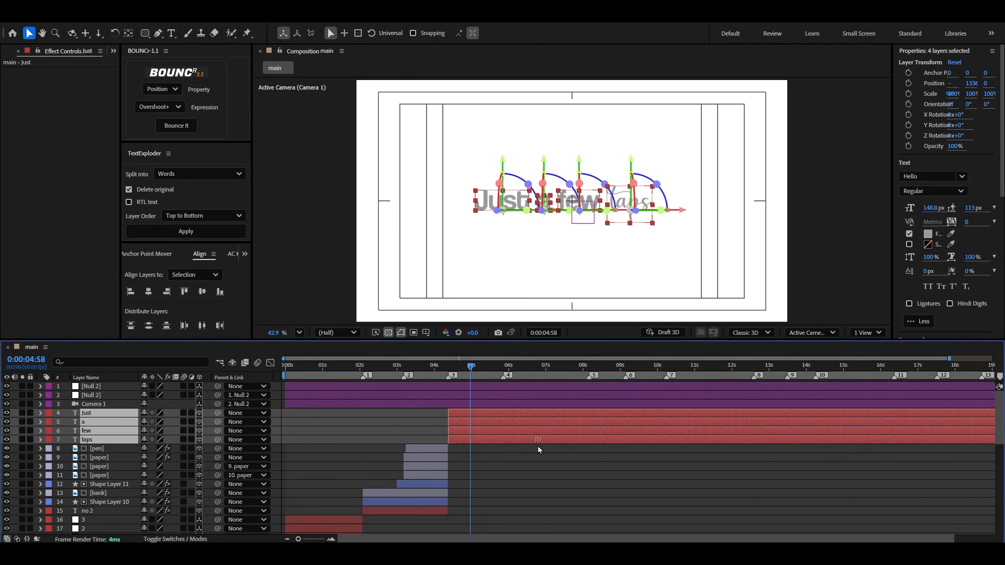
scroll(449, 448, "up", 5)
key("space")
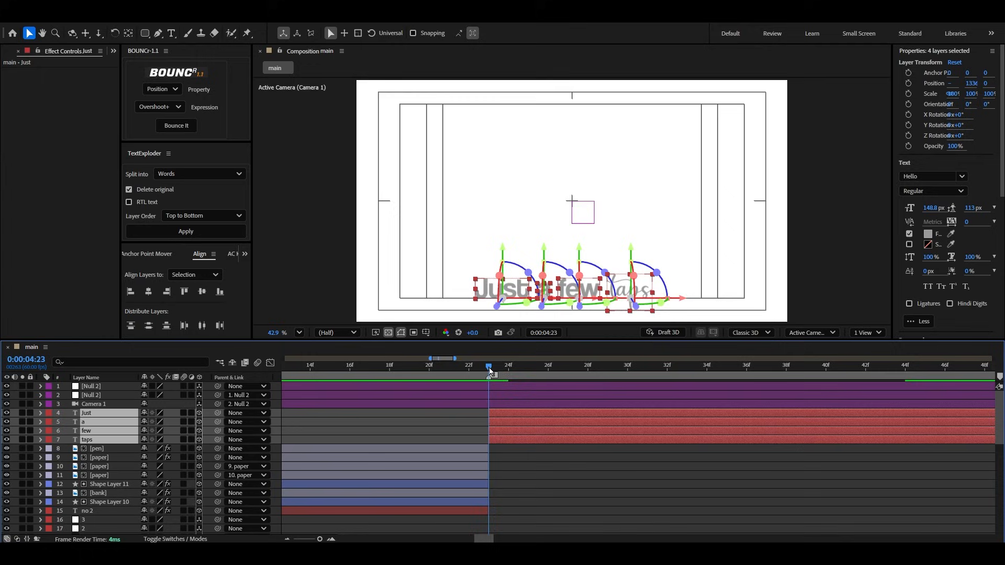
scroll(394, 414, "down", 3)
key("space")
scroll(350, 420, "down", 3)
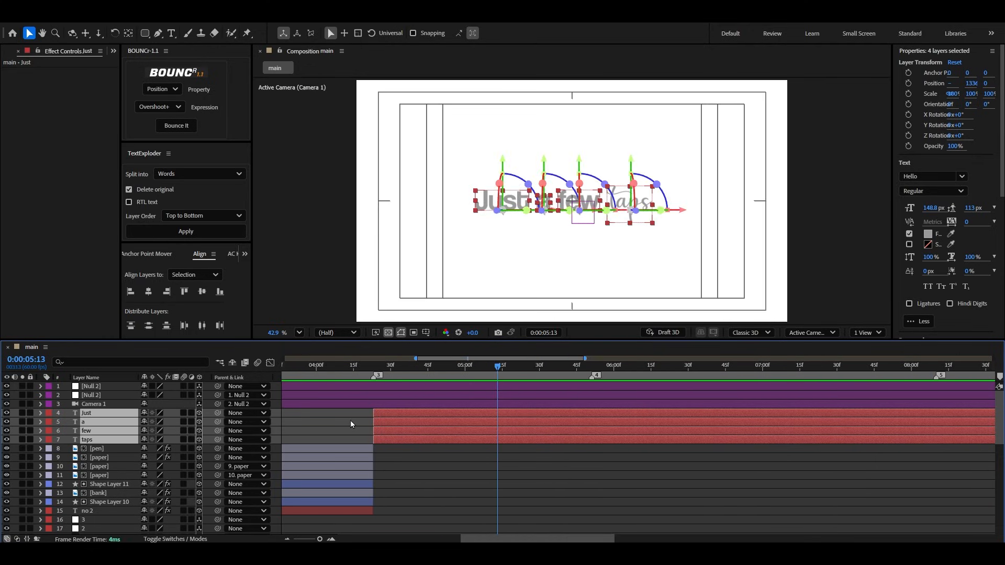
Step: Keyframe the four words' positions at 0:00:05:11, and lower them to Y 1515.5 at 0:00:04:41 for an upward entrance
left_click(493, 369)
key("p")
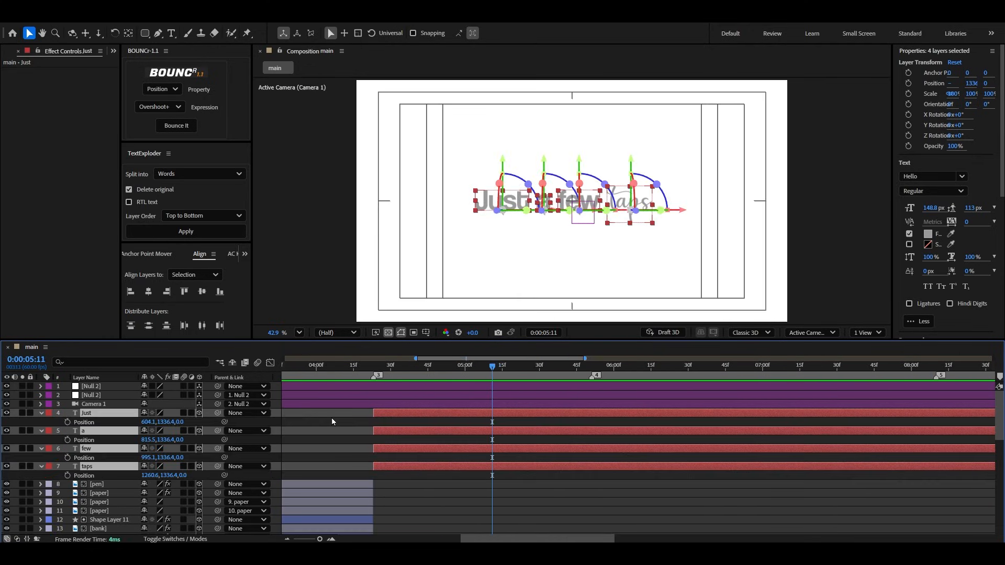
left_click(68, 423)
left_click_drag(482, 378, 419, 389)
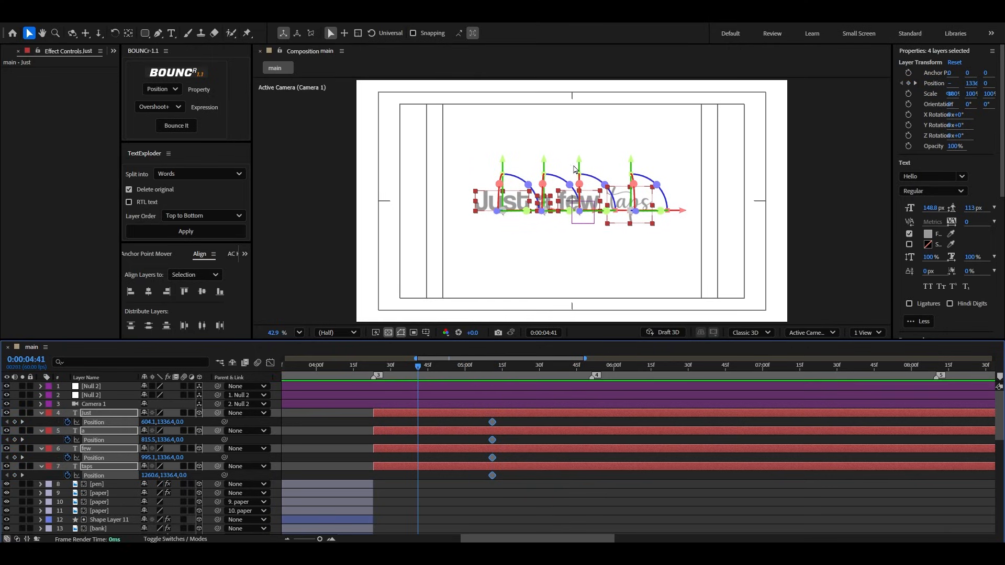
left_click_drag(579, 166, 580, 200)
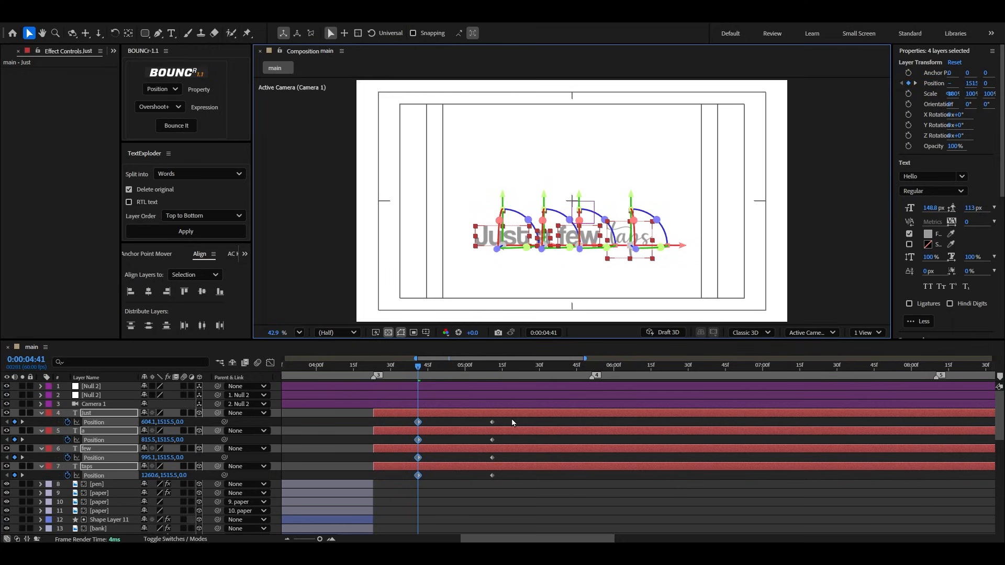
Step: Apply the BOUNCr Overshoot+ expression to the Position property of the four word layers
left_click(510, 422)
left_click_drag(513, 417, 404, 479)
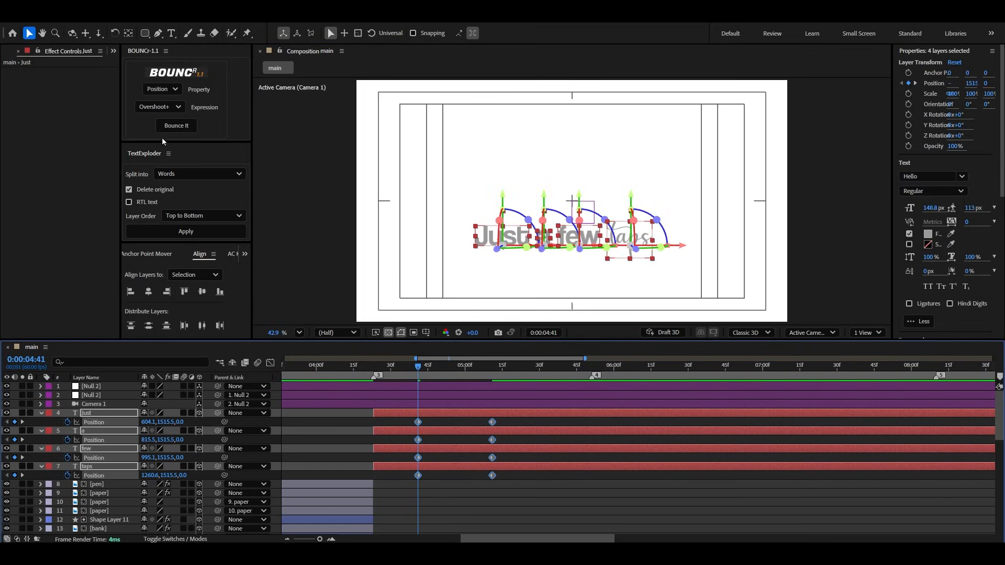
left_click(164, 91)
left_click(182, 126)
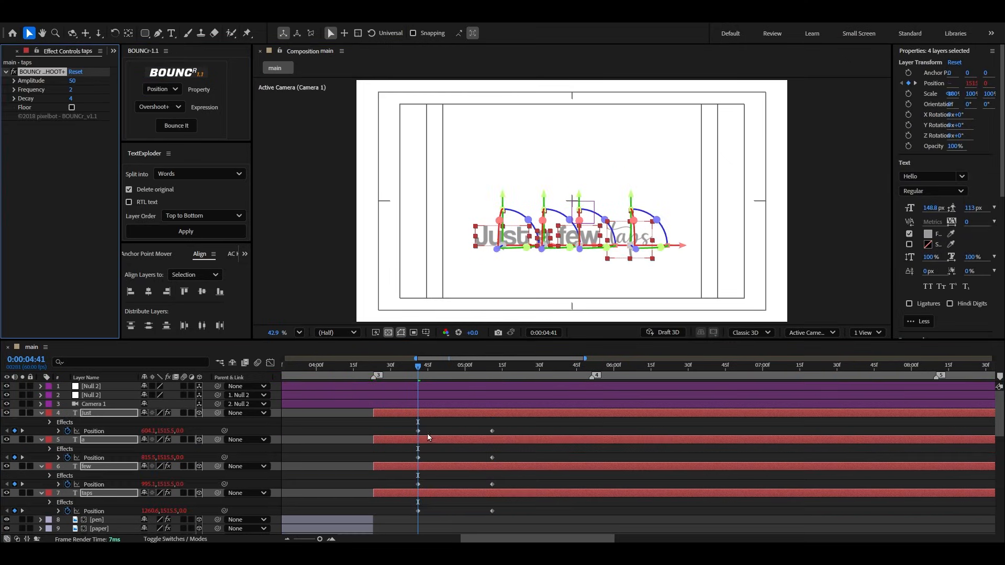
Step: Shift all the words' position keyframes so the first ones sit at 0:00:04:23, and preview the motion
scroll(485, 430, "down", 1)
left_click_drag(521, 399, 414, 497)
left_click_drag(418, 484, 374, 483)
left_click(333, 368)
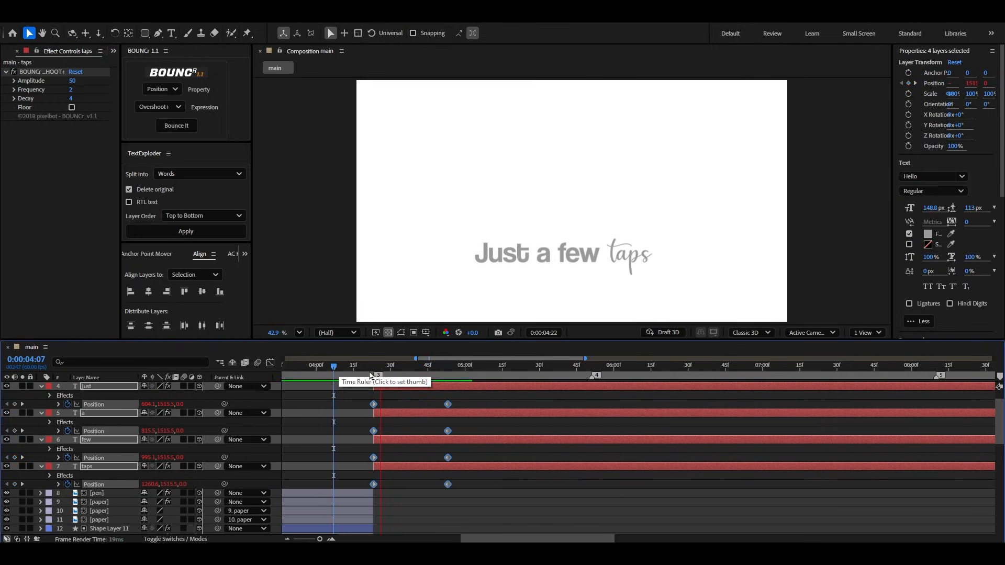
key("space")
Step: Shorten the words' entrance by moving their ending position keyframes to about 0:00:04:34, and preview the timing
scroll(445, 435, "down", 1)
left_click_drag(476, 393, 427, 485)
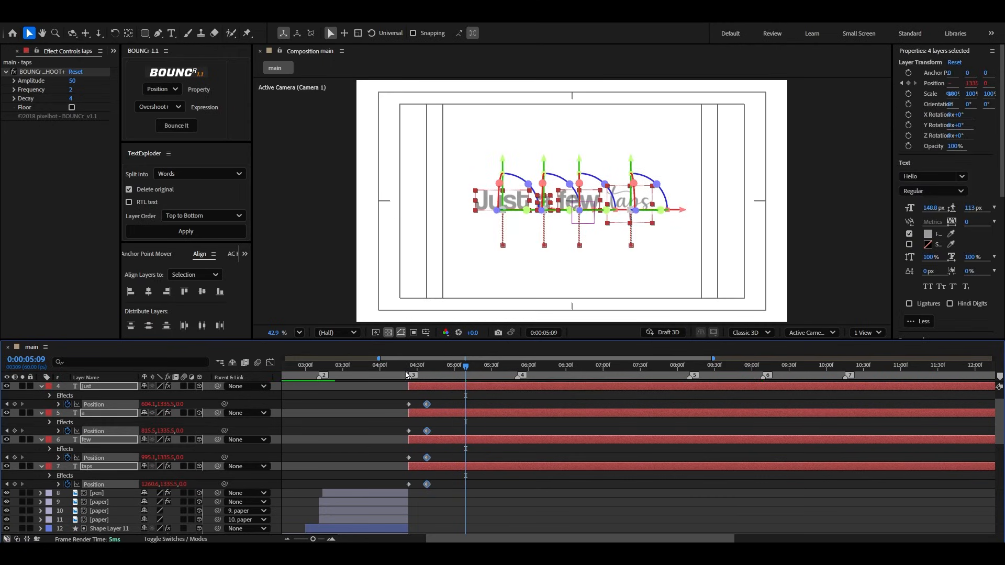
left_click(405, 369)
key("space")
key("space")
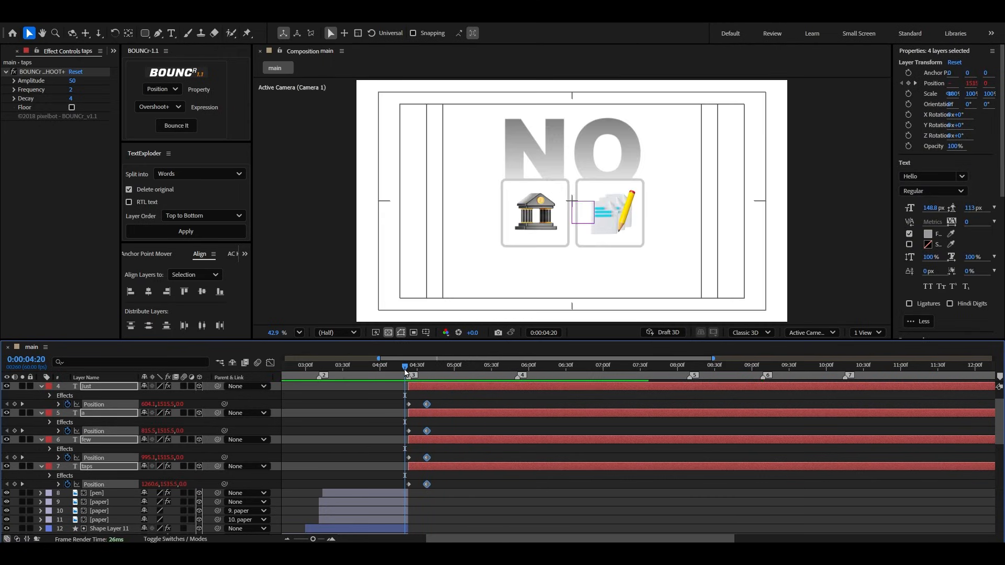
scroll(423, 466, "up", 4)
left_click_drag(517, 432, 478, 434)
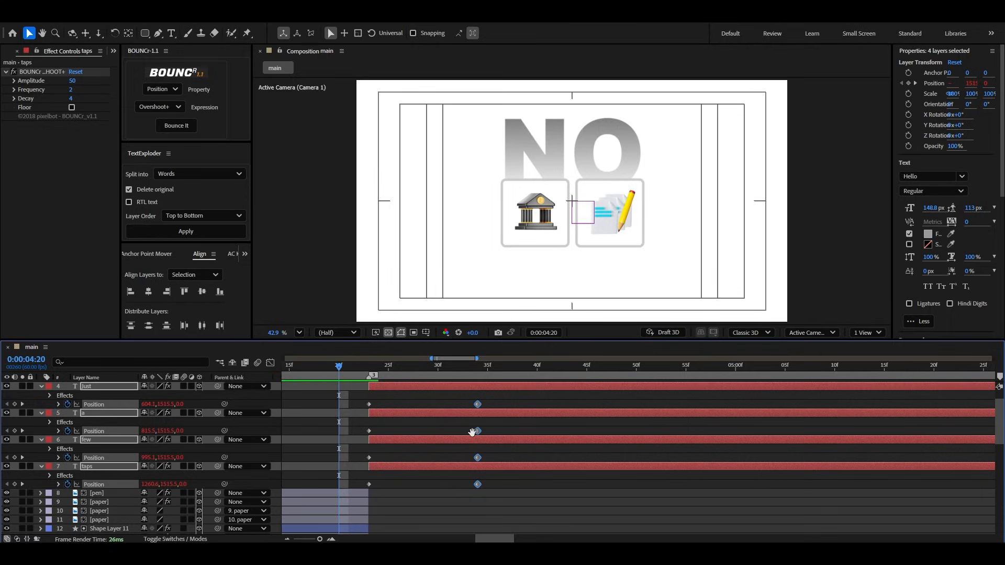
key("space")
key("space")
scroll(423, 438, "down", 3)
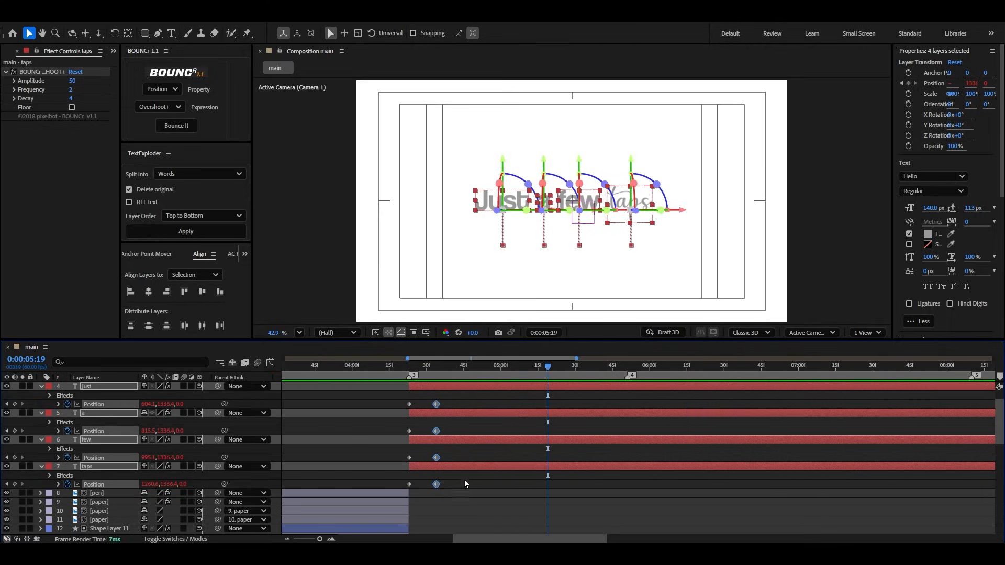
Step: Collapse the four word layers, reveal only their Position properties, and go to the layers' start at 0:00:04:23
left_click(464, 479)
scroll(416, 464, "up", 1)
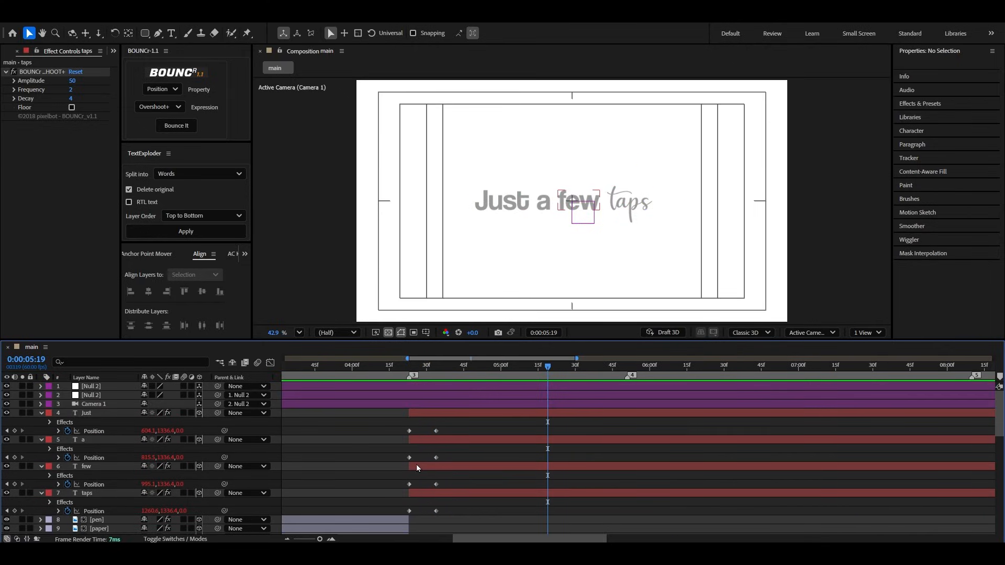
left_click(41, 440)
left_click(40, 414)
left_click(40, 431)
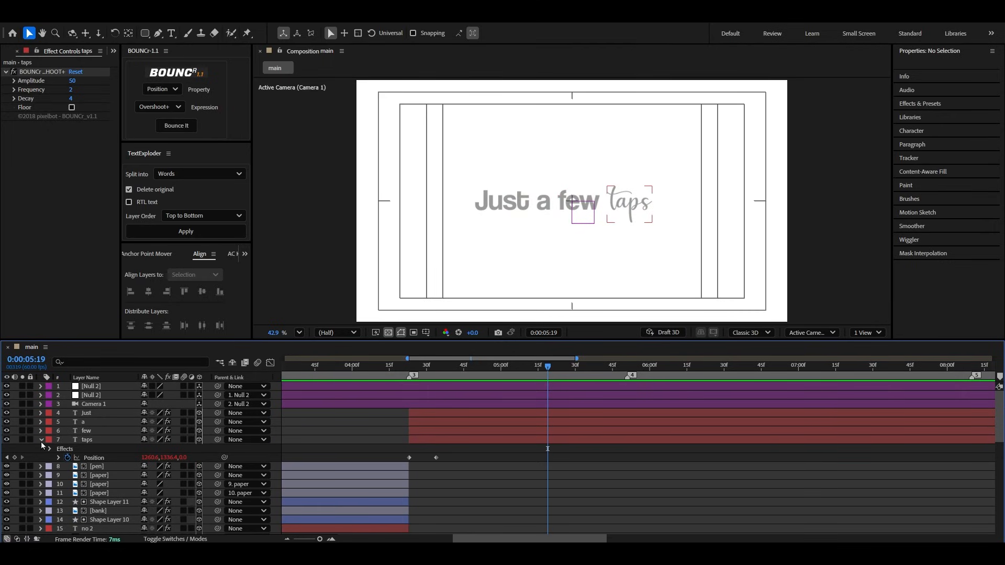
left_click(454, 440)
left_click(455, 414, "shift")
key("p")
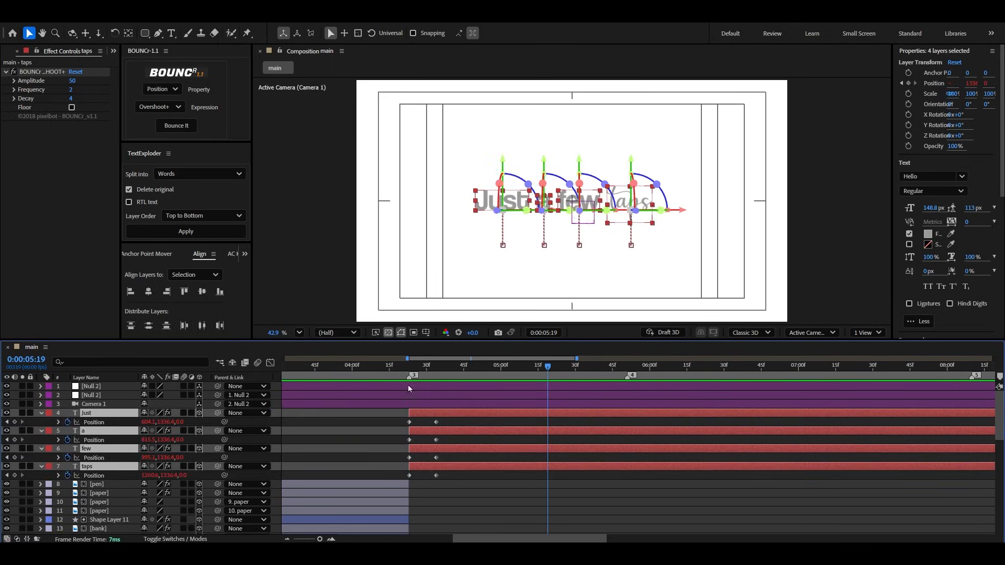
key("i")
Step: Stagger the a, few and taps layers so each starts at the previous word's last position keyframe, and preview the sequence
left_click(442, 476)
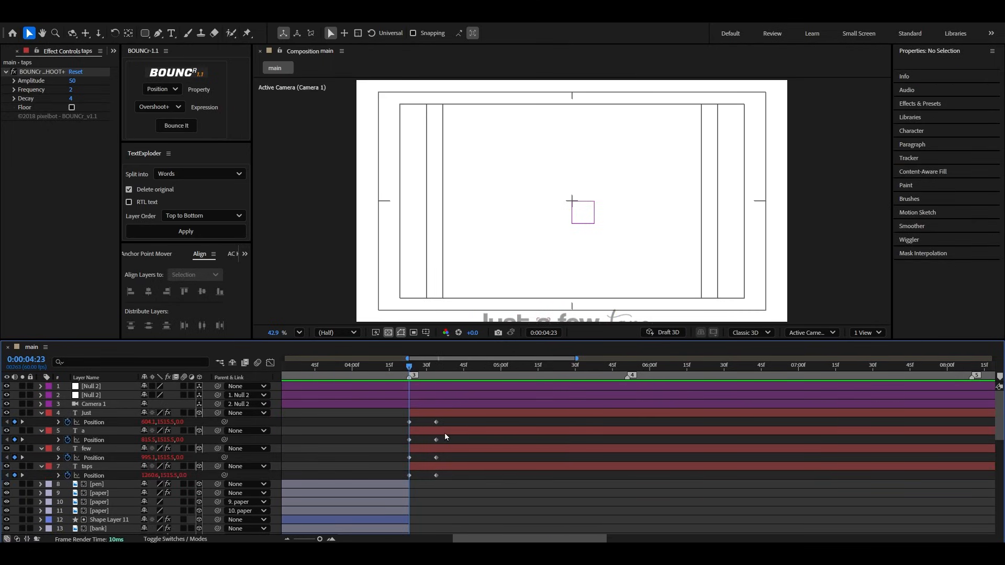
left_click_drag(444, 433, 473, 434)
left_click_drag(449, 448, 538, 467)
key("space")
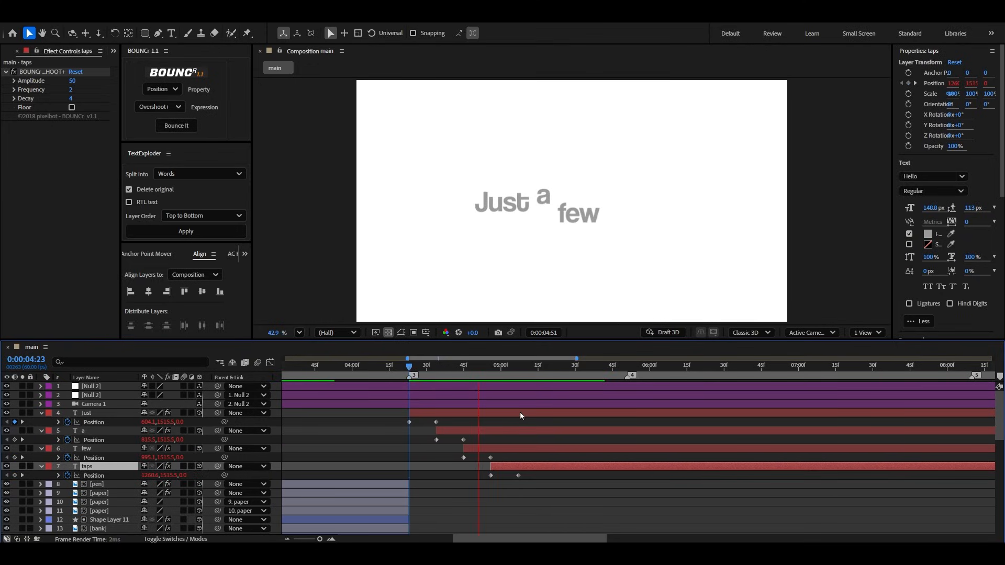
left_click(398, 369)
key("space")
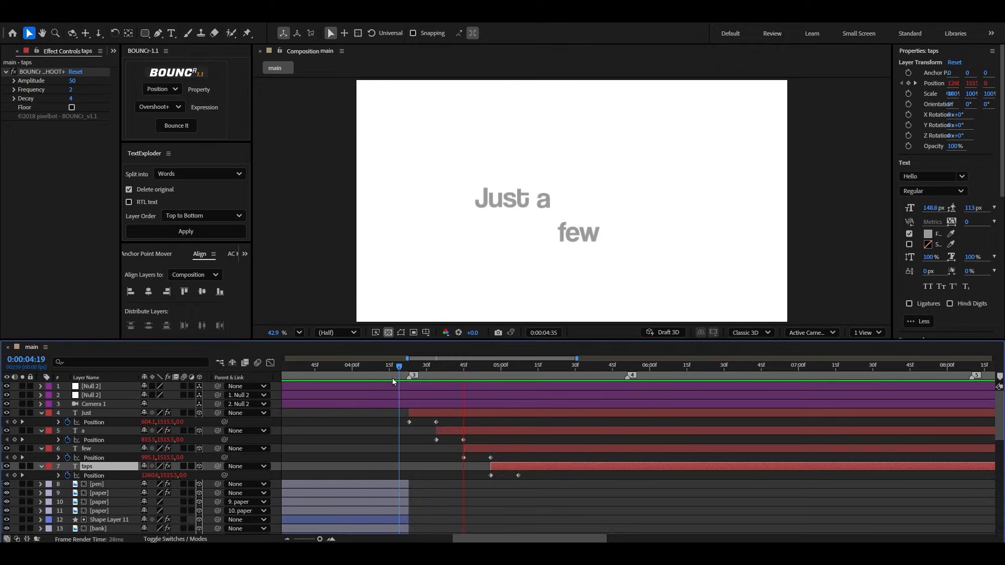
key("space")
scroll(414, 425, "down", 1)
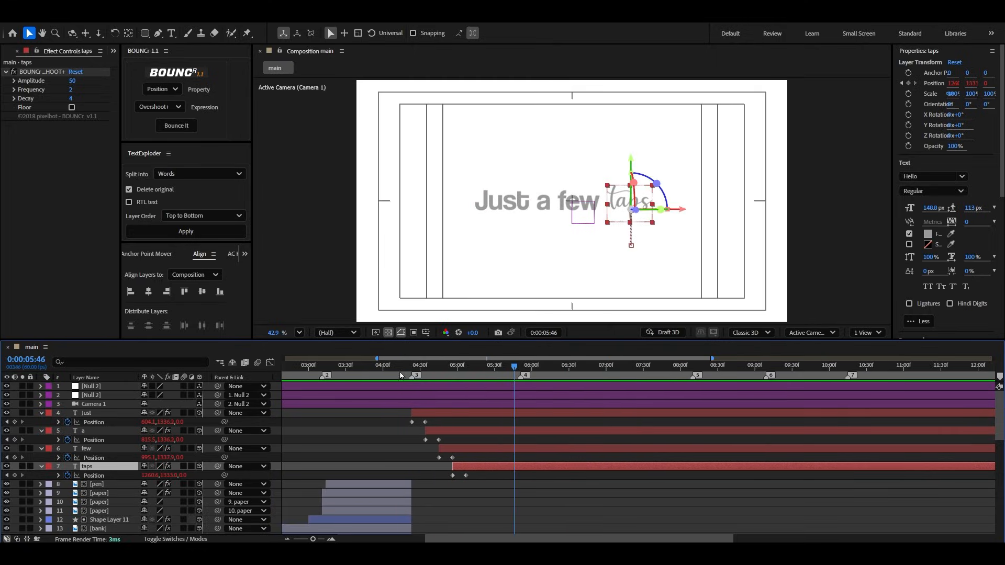
Step: Preview the staggered entrance of the four words from the start of the text
left_click(404, 370)
key("space")
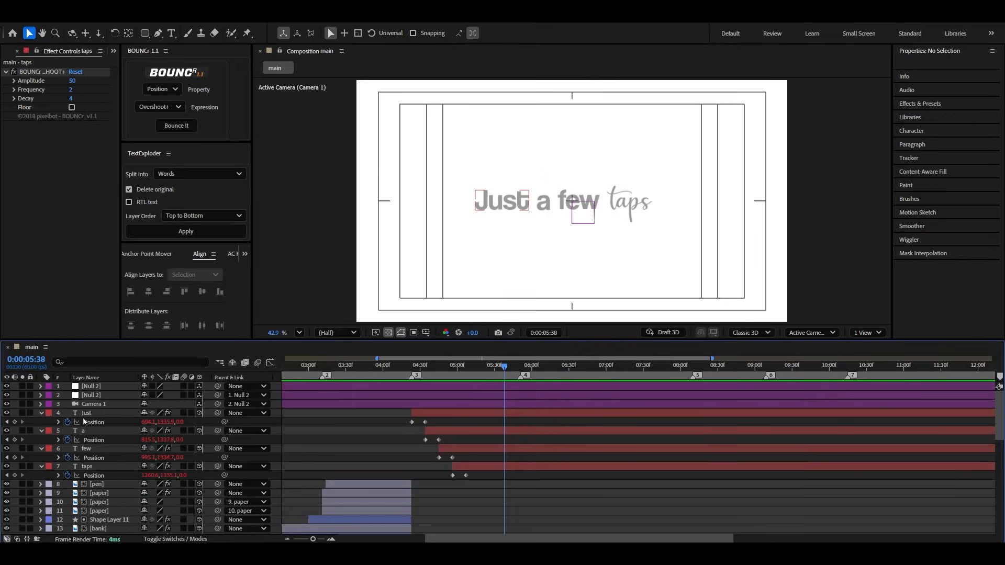
left_click(84, 414)
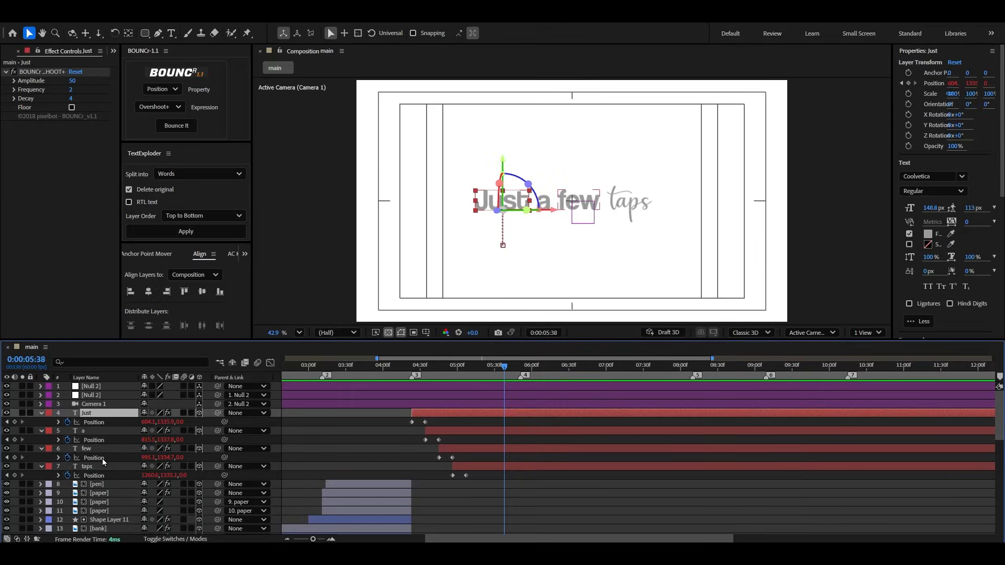
left_click(87, 467, "shift")
Step: Draw a circle about 158 px wide above the word Just with the Ellipse tool, and set its stroke to 0 px
left_click(145, 33)
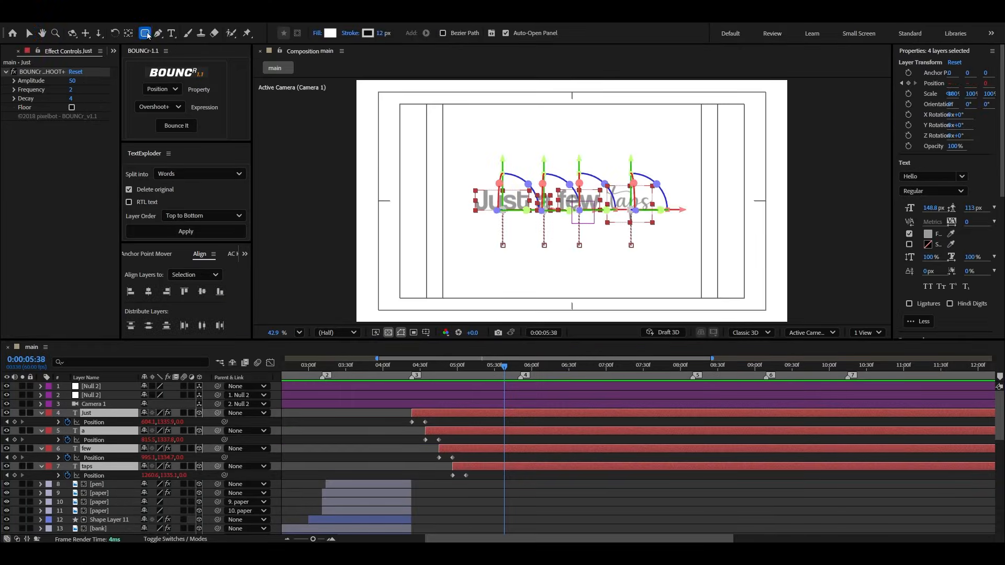
left_click_drag(145, 33, 192, 58)
left_click(307, 429)
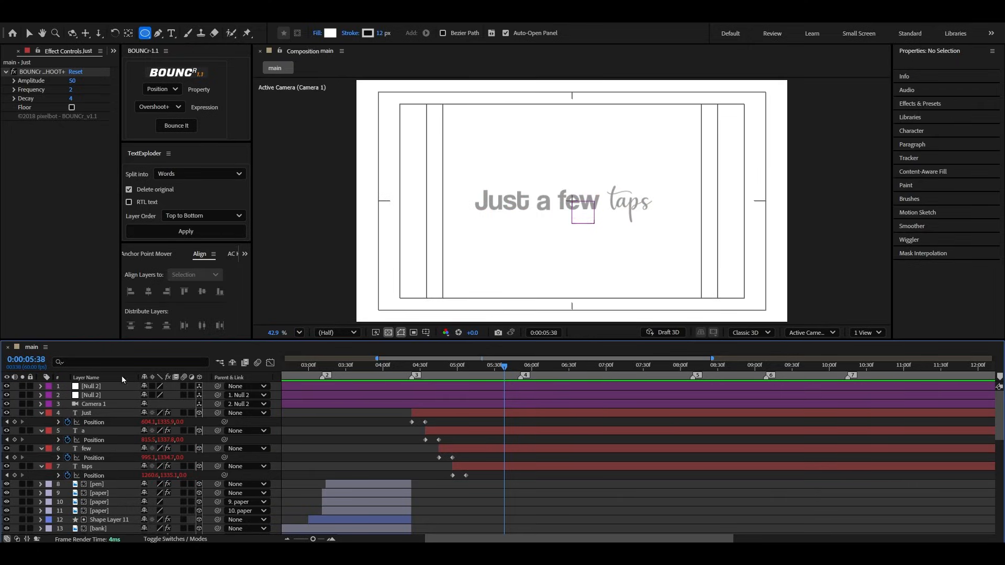
left_click_drag(497, 137, 528, 164)
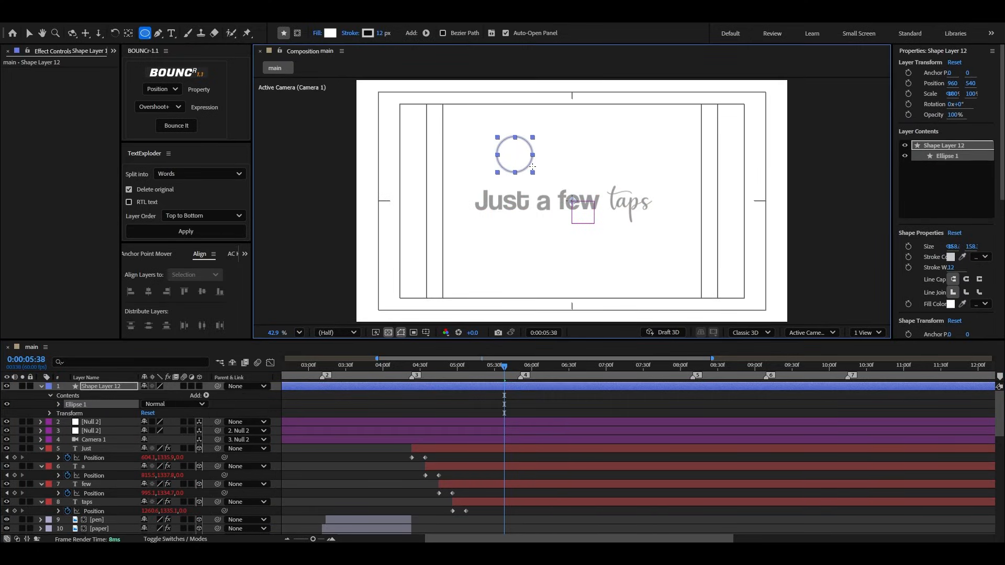
key("v")
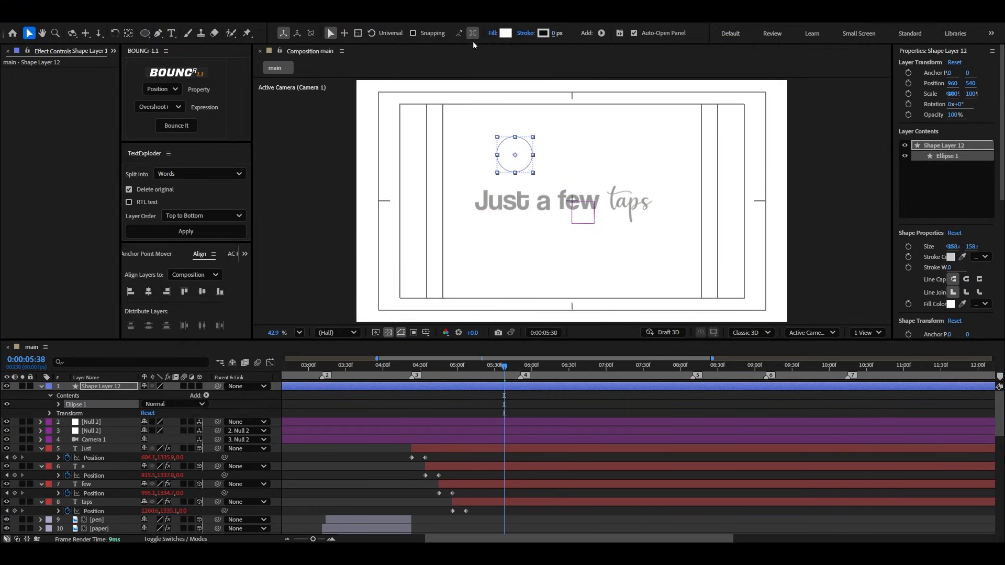
Step: Change the circle's fill color to a bright sky blue
left_click(509, 35)
left_click_drag(533, 272, 533, 272)
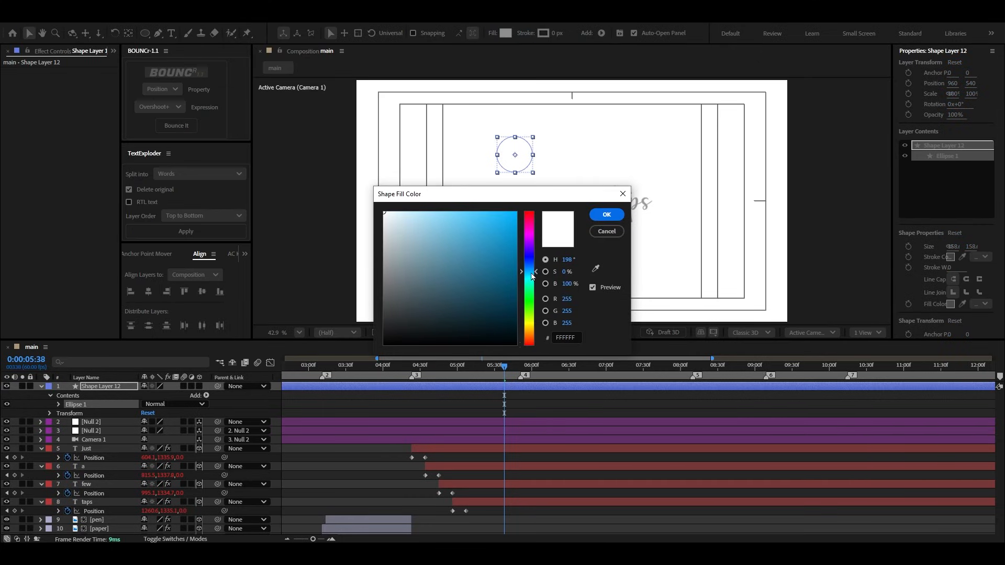
left_click_drag(507, 219, 513, 206)
left_click(610, 216)
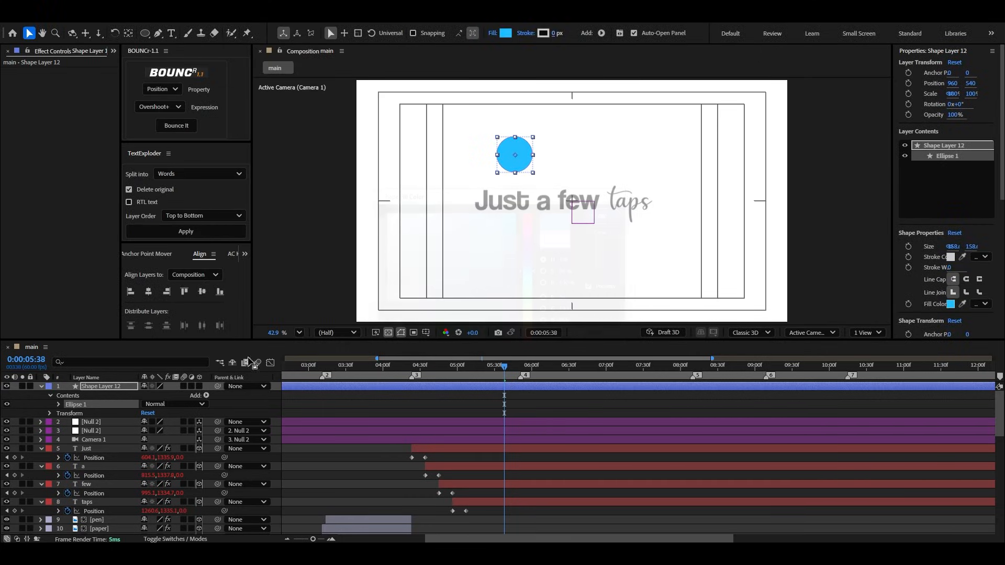
Step: Collapse the circle layer and the four word layers in the timeline
left_click(41, 386)
left_click(41, 422)
left_click(41, 431)
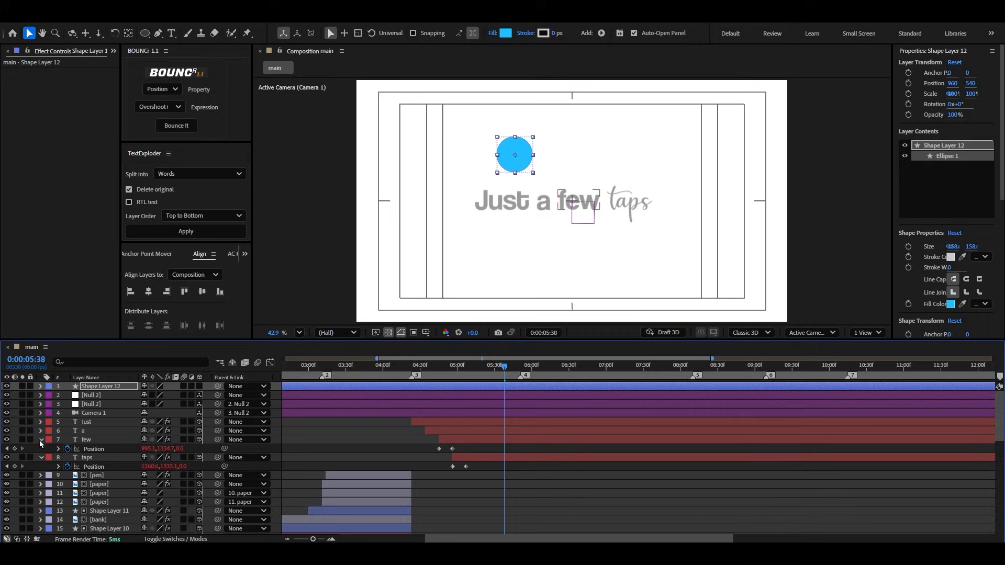
left_click(42, 440)
left_click(42, 449)
Step: Center the circle's anchor point on its shape and make the circle a 3D layer
left_click(119, 385)
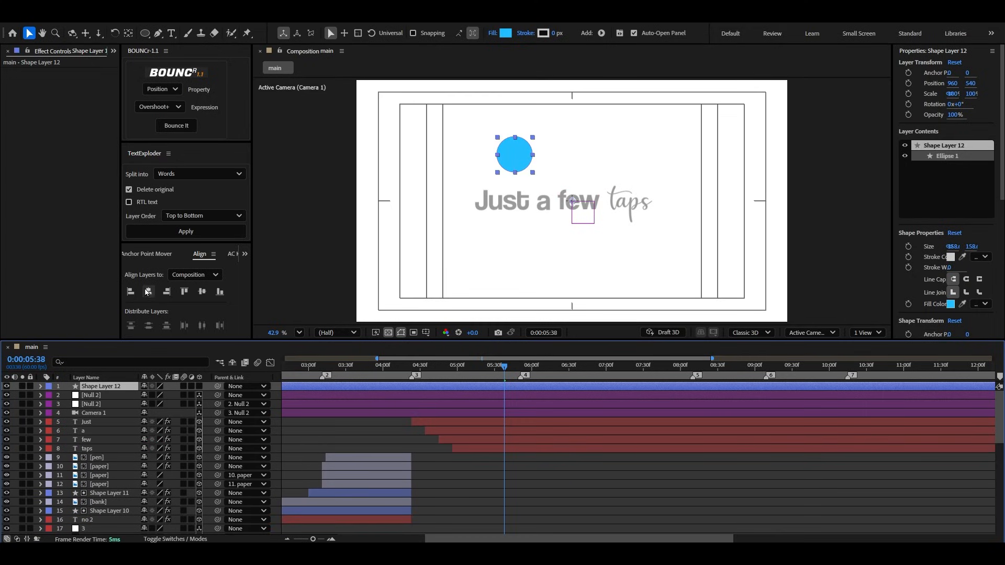
left_click(143, 254)
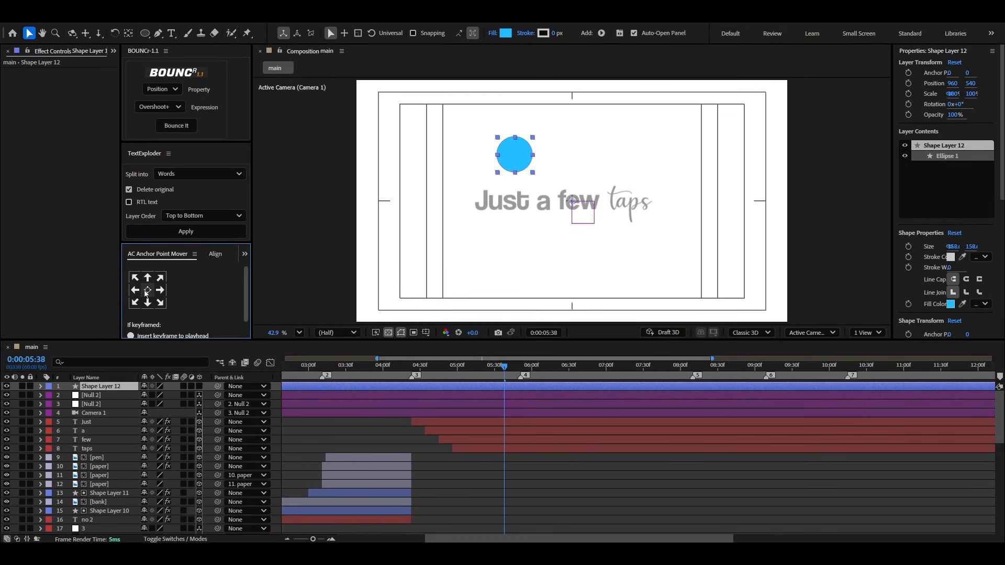
left_click(198, 387)
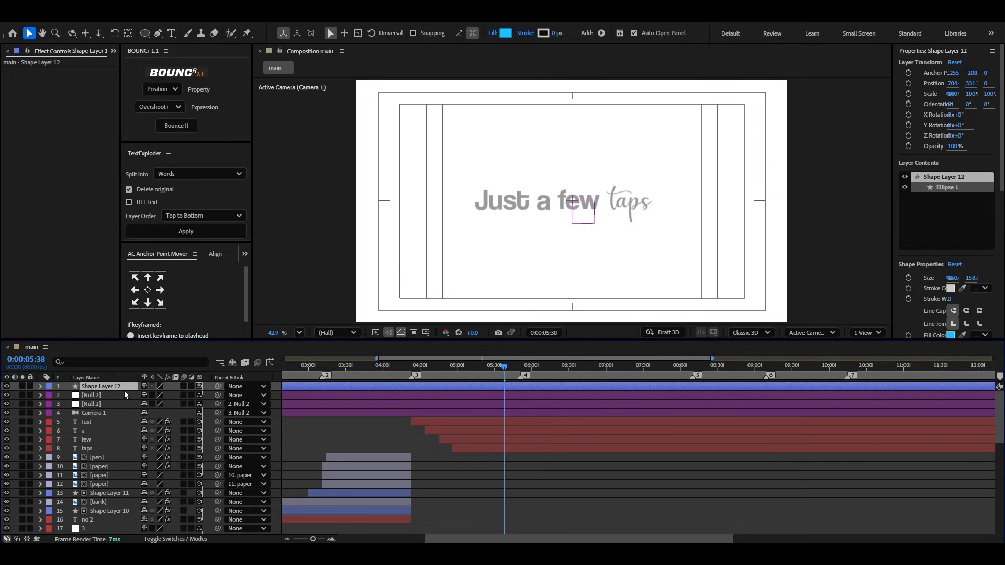
Step: Reposition the circle into the upper-left corner area of the frame, inside the safe margins and clear of the text
scroll(497, 248, "down", 3)
left_click_drag(513, 88, 514, 156)
left_click(299, 331)
left_click(308, 131)
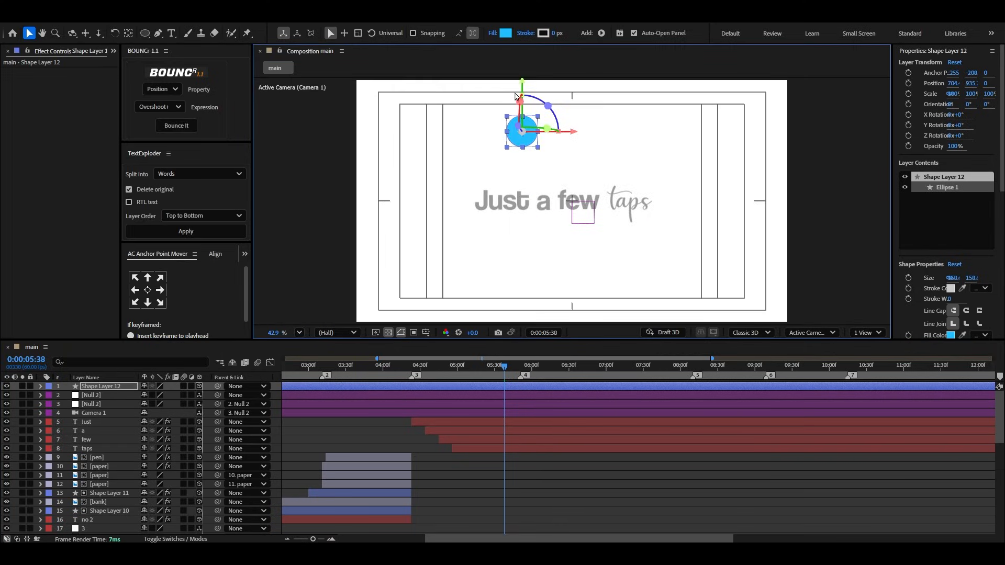
left_click_drag(523, 84, 522, 100)
left_click_drag(571, 150, 487, 152)
left_click(502, 367)
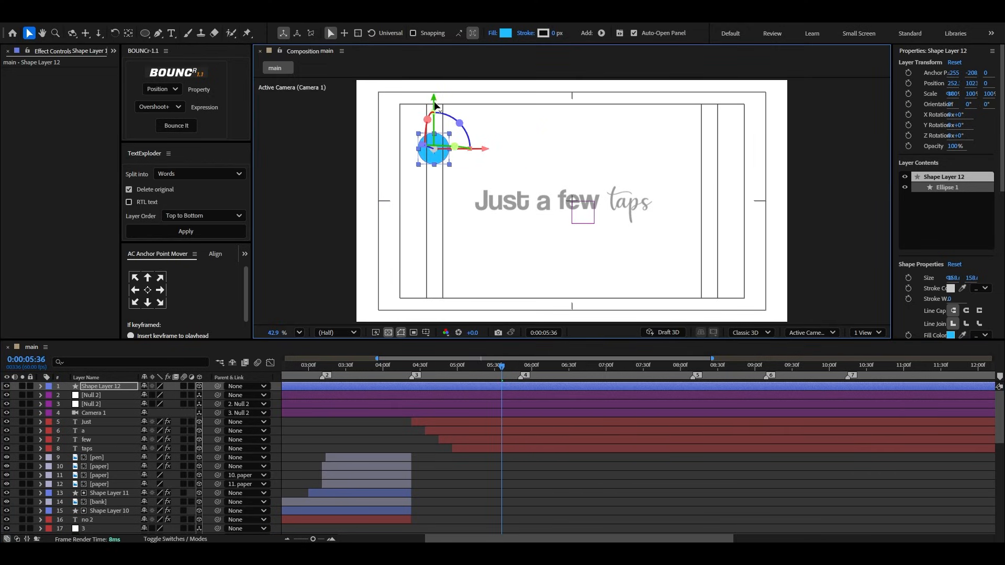
left_click_drag(435, 102, 435, 83)
Step: Move the circle layer directly below Camera 1 and shift it in time to start together with the Just layer
left_click(116, 387)
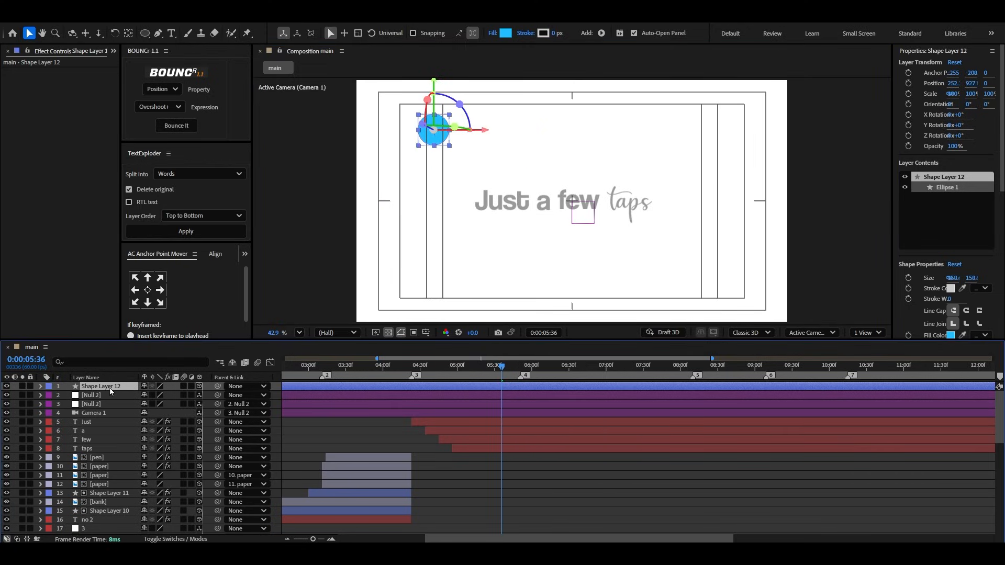
left_click_drag(111, 391, 117, 417)
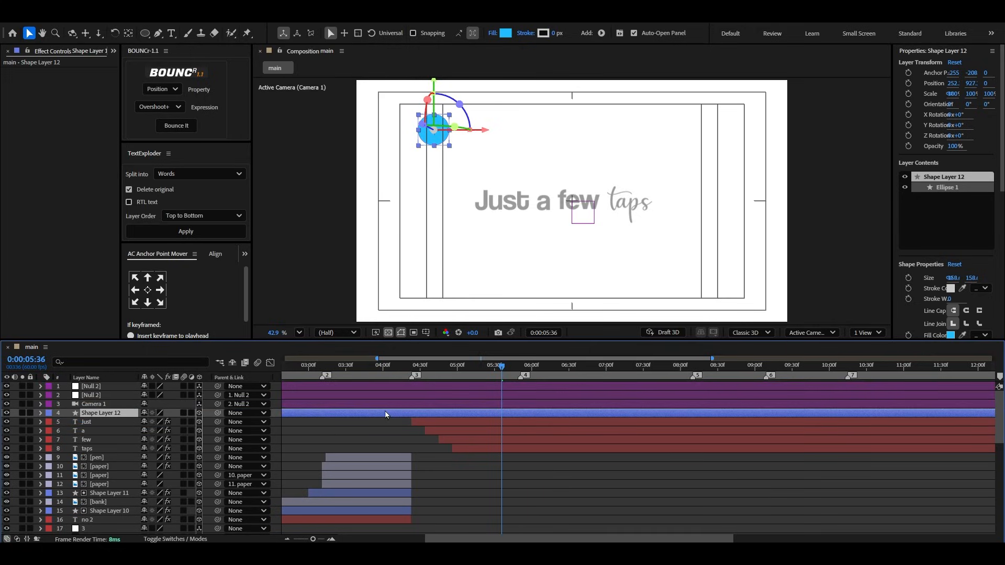
left_click_drag(386, 415, 770, 421)
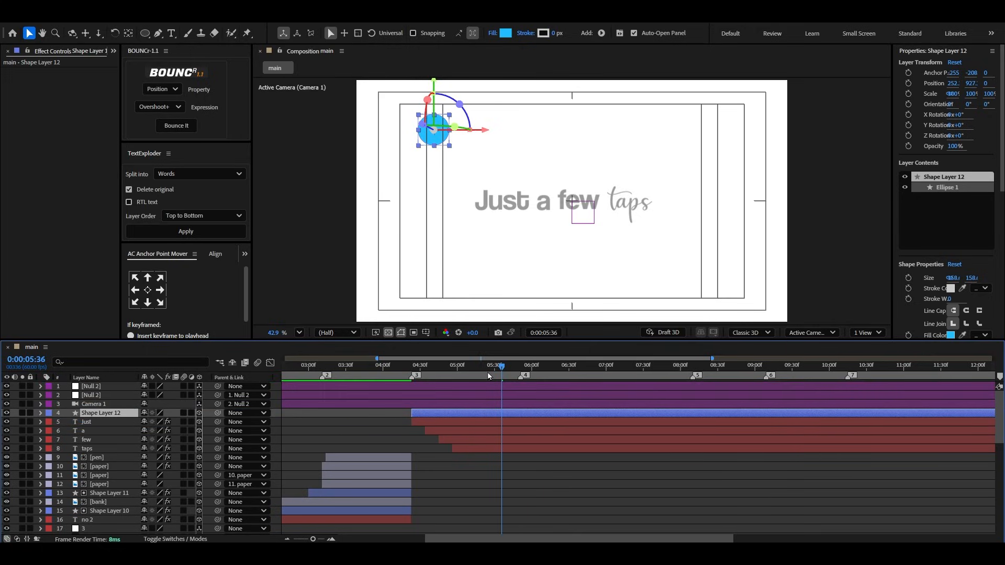
Step: Add opacity and scale keyframes of 100% to the circle at 0:00:04:59
left_click_drag(488, 375, 457, 367)
key("t")
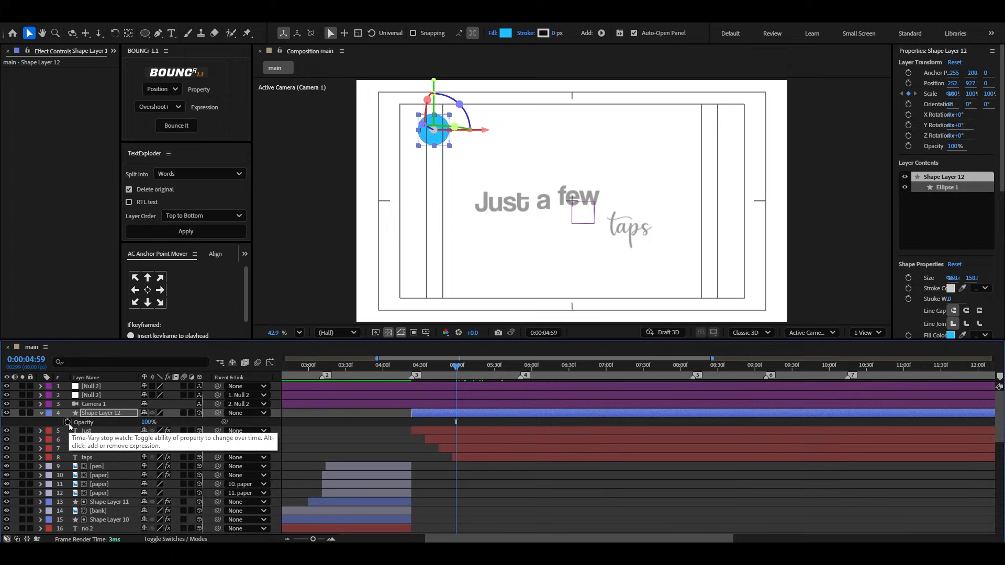
left_click(68, 423)
key("shift+s")
scroll(422, 428, "up", 1)
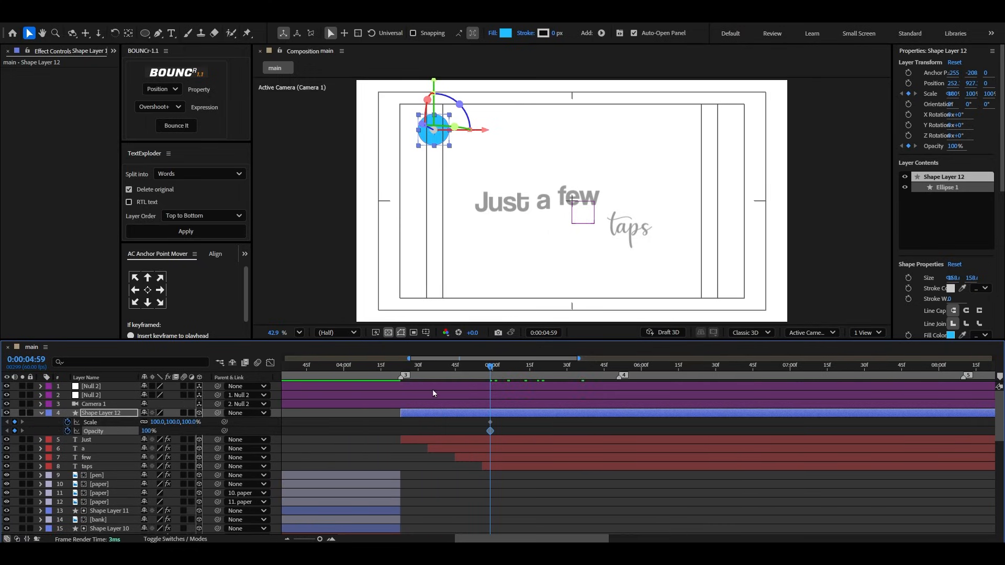
Step: Set the circle's scale to 0% at 0:00:04:23, and fade its opacity from 100% there to 0% at 0:00:04:50
left_click_drag(436, 369, 401, 377)
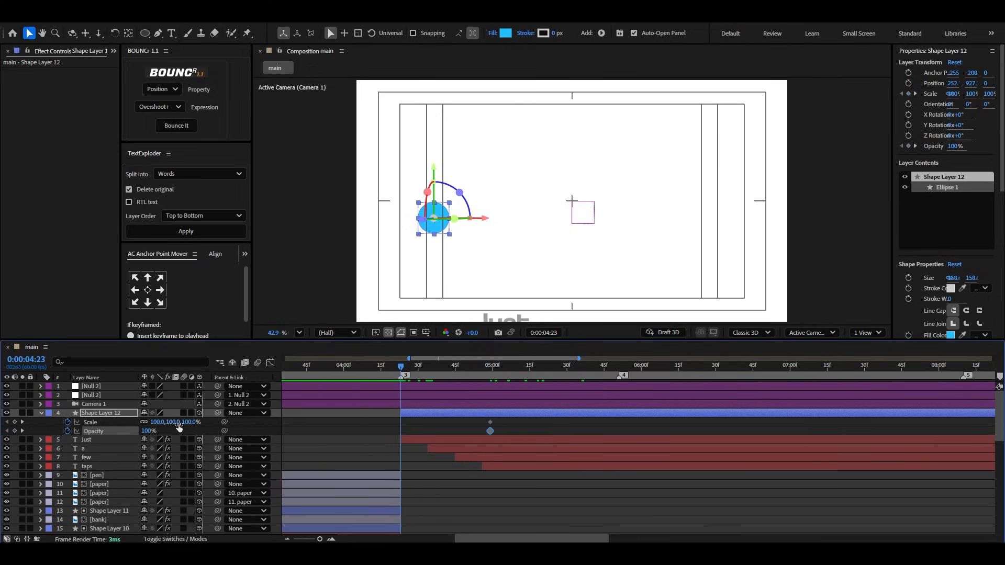
left_click(495, 500)
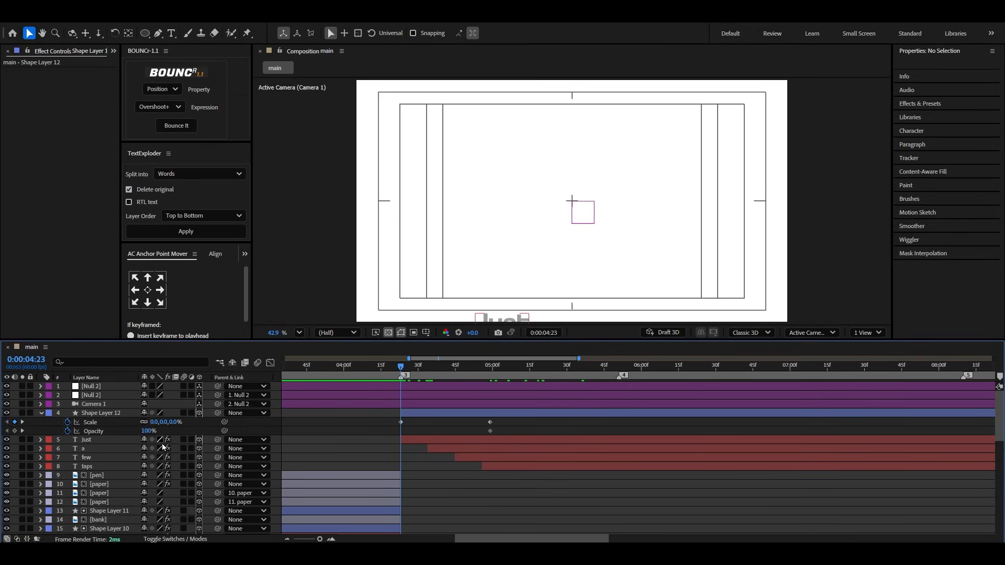
left_click(14, 431)
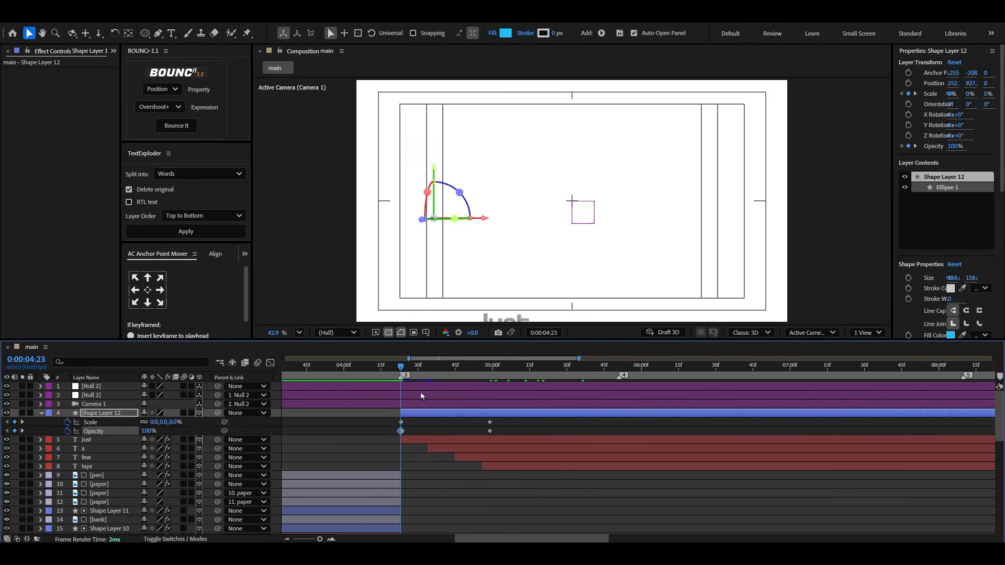
left_click_drag(421, 370, 469, 385)
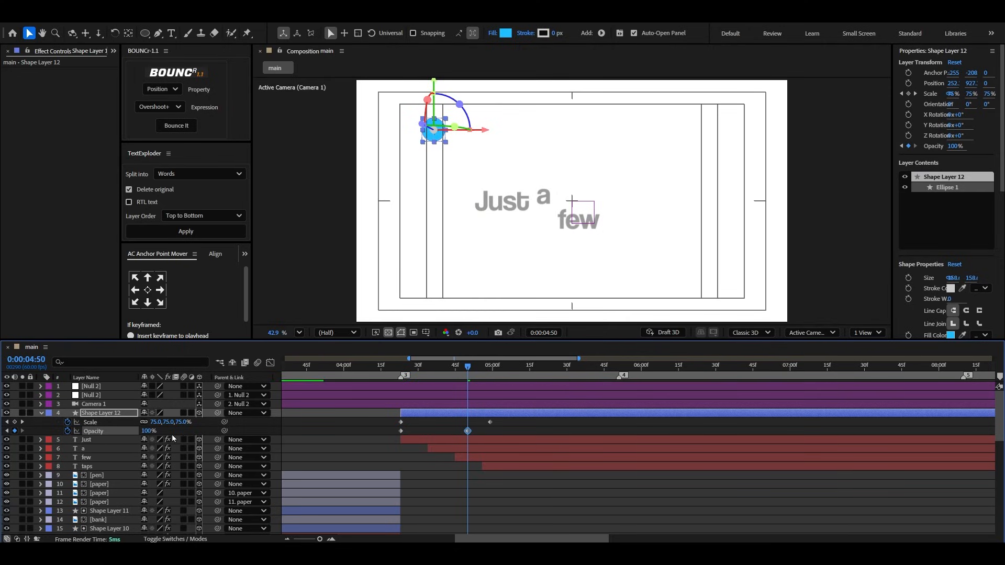
left_click_drag(399, 367, 476, 370)
Step: Easy ease the circle's scale and opacity keyframes, and pull the ending keyframes' speed influence to 100% in the graph
left_click_drag(506, 419, 379, 435)
key("F9")
left_click(270, 363)
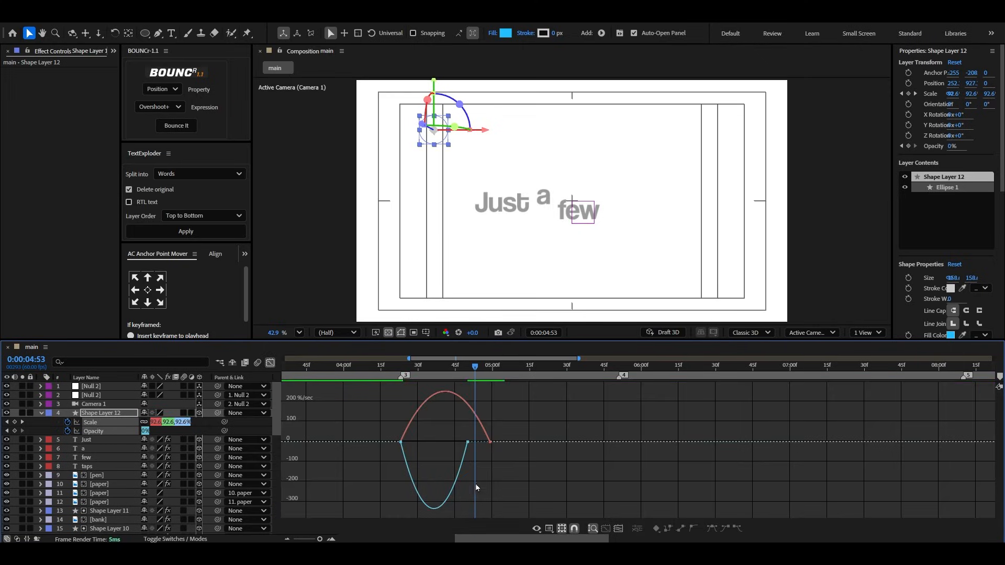
left_click_drag(492, 431, 425, 443)
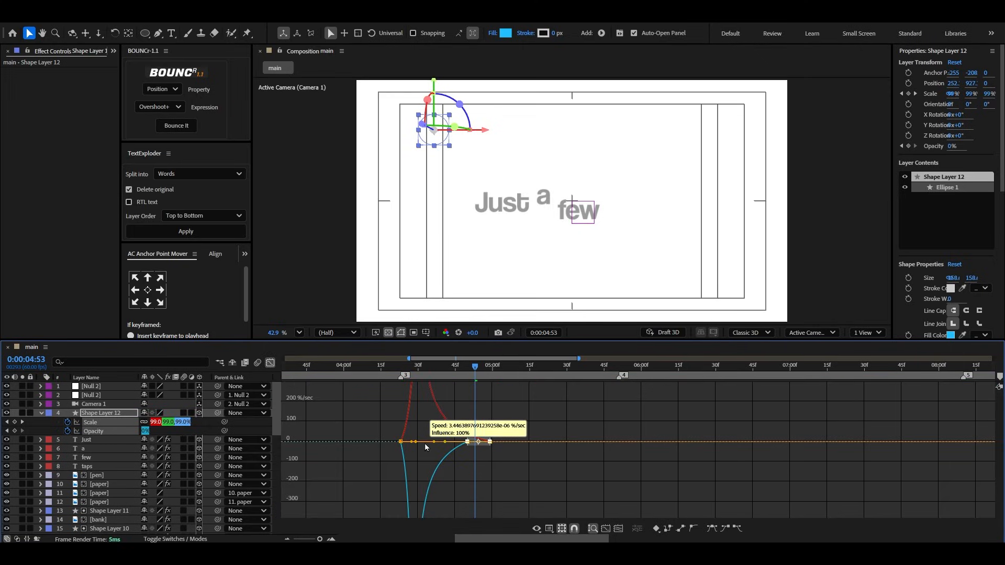
key("shift+F3")
Step: Lengthen the circle's animation by moving the ending scale and opacity keyframes past 0:00:05:00, and preview it
mouse_move(379, 372)
left_mouse_down()
mouse_move(404, 372)
mouse_move(390, 371)
left_mouse_up()
left_click_drag(492, 422, 512, 433)
key("space")
scroll(423, 437, "down", 2)
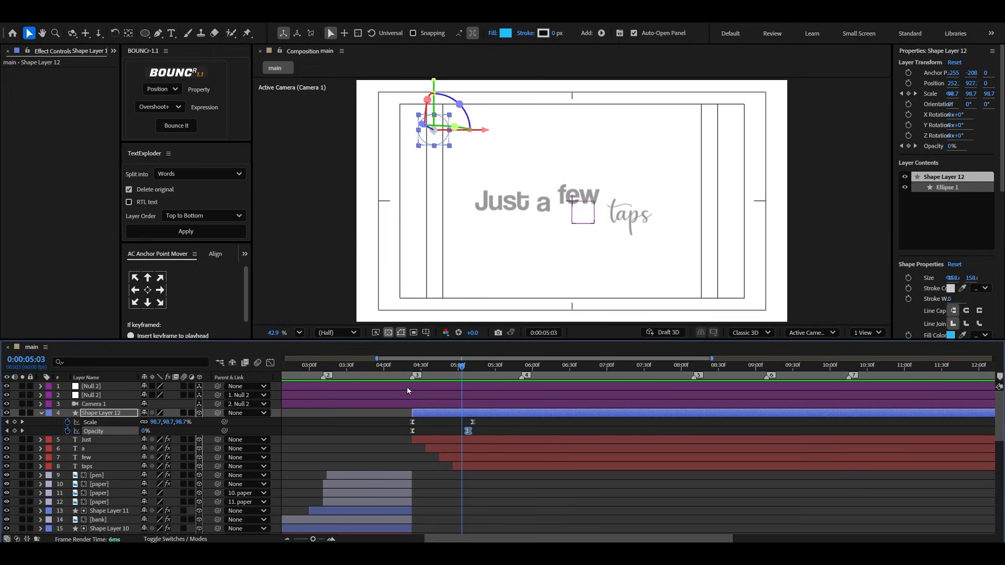
Step: Delay the circle's first opacity keyframe to 0:00:04:42 and preview the fade
left_click_drag(413, 431, 436, 431)
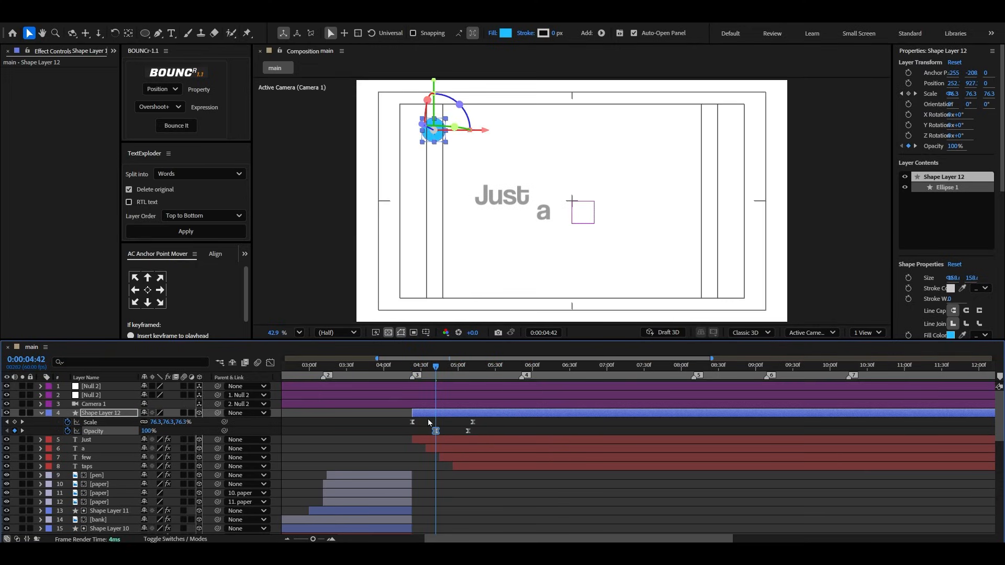
left_click(410, 366)
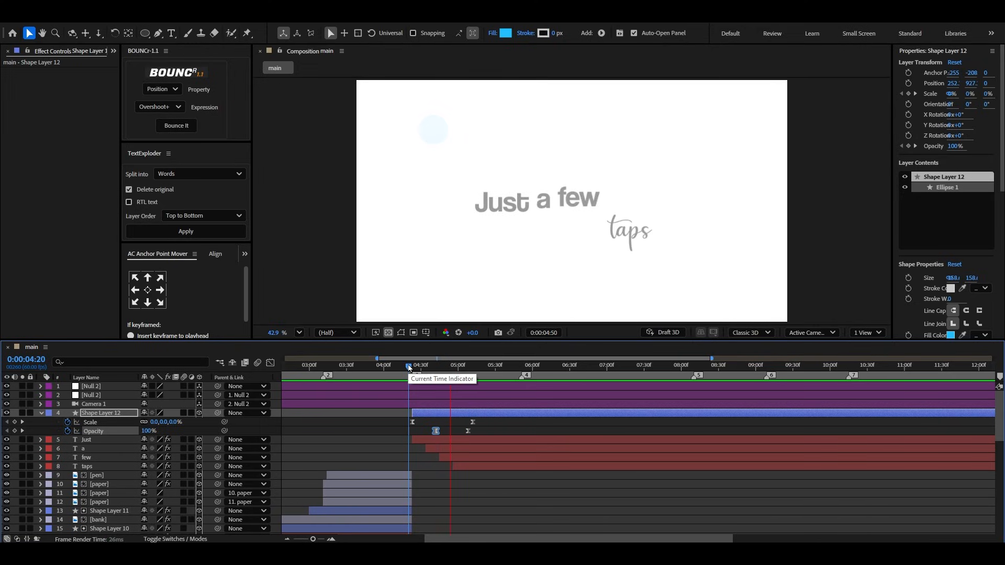
key("space")
Step: Duplicate the circle twice, placing one copy in the frame's upper-right area and another below the word taps
left_click(41, 414)
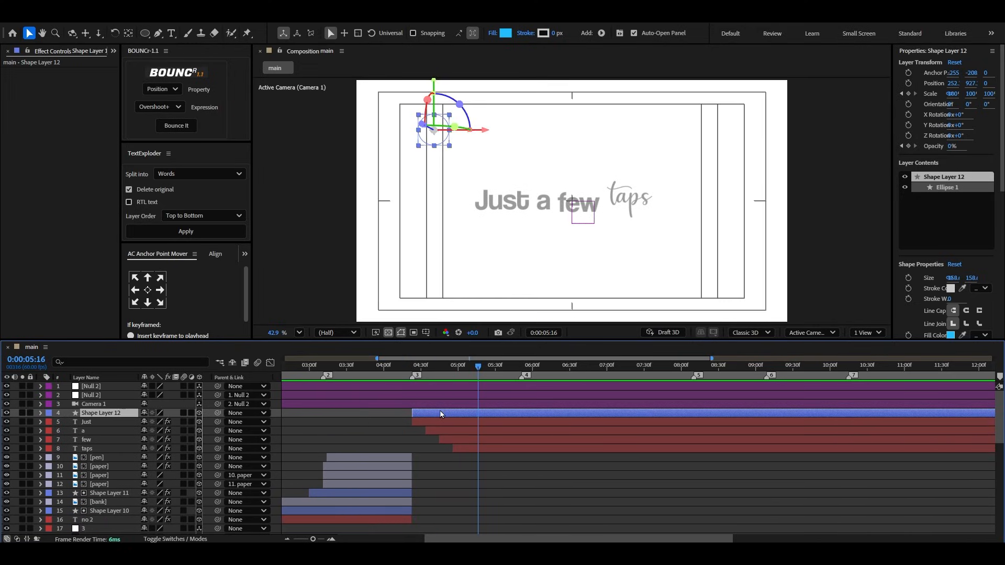
key("ctrl+d")
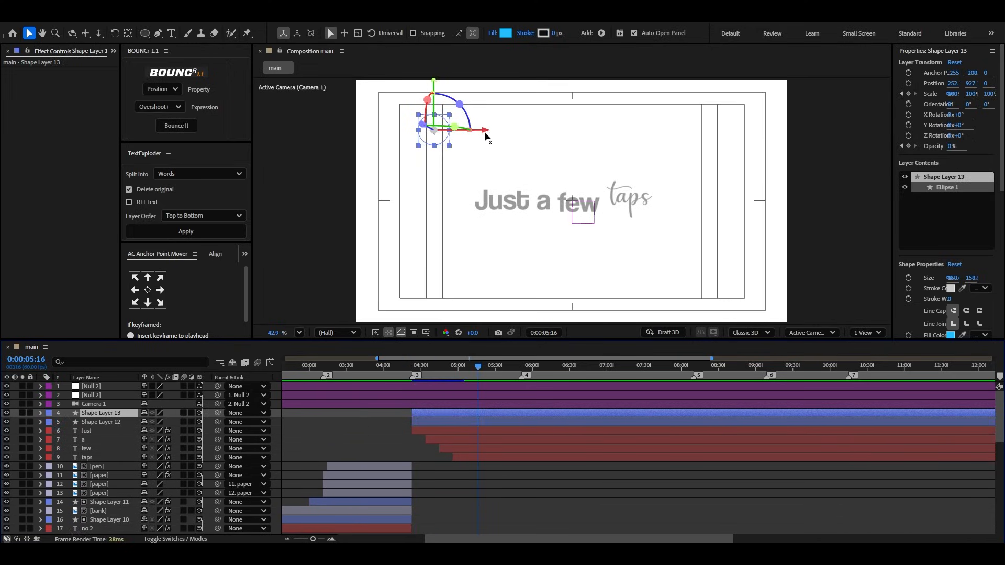
left_click_drag(485, 136, 765, 136)
key("ctrl+d")
left_click_drag(712, 86, 528, 239)
Step: Duplicate the circle twice more, placing one copy below the word Just and another near the frame's left edge
key("ctrl+d")
left_click_drag(474, 197, 474, 229)
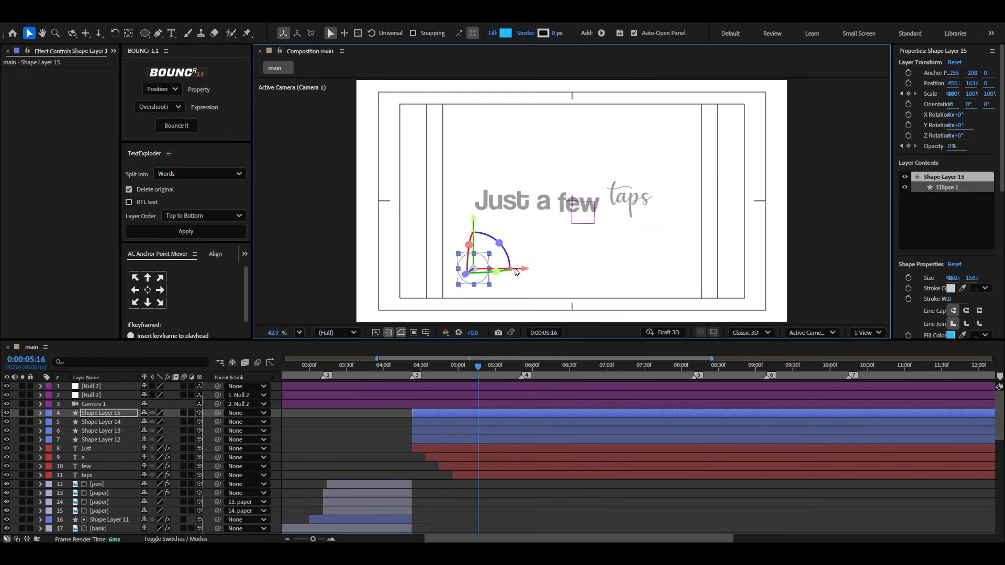
key("ctrl+d")
left_click_drag(516, 272, 454, 272)
left_click_drag(413, 218, 411, 183)
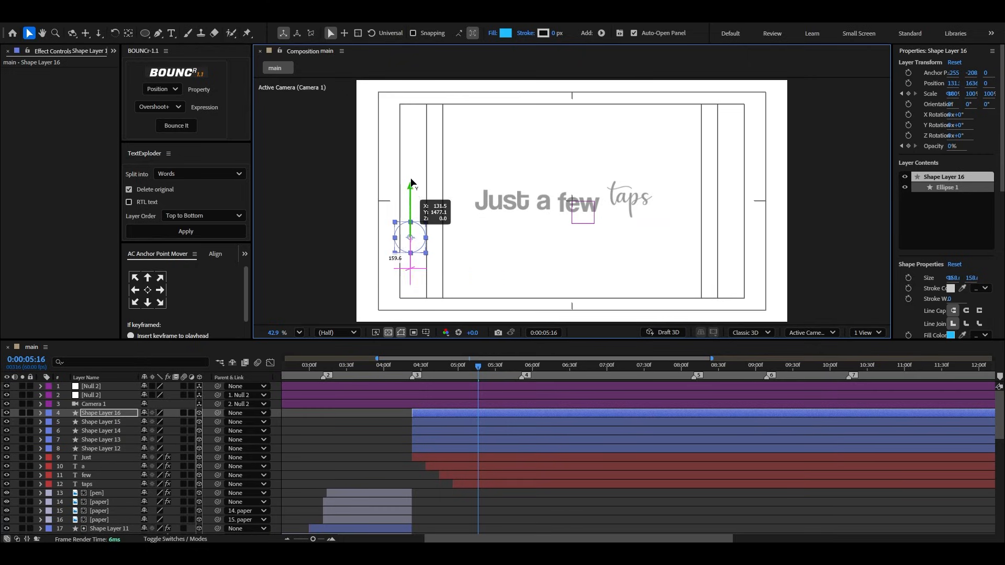
Step: Duplicate the circle once more and place the copy above the word few
key("ctrl+d")
left_click_drag(440, 237, 623, 237)
left_click_drag(591, 196, 592, 113)
Step: Vary the circles' scale keyframes at 0:00:05:12, setting Shape Layers 17 through 13 to 77, 78, 75, 86 and 85%
left_click(105, 447, "shift")
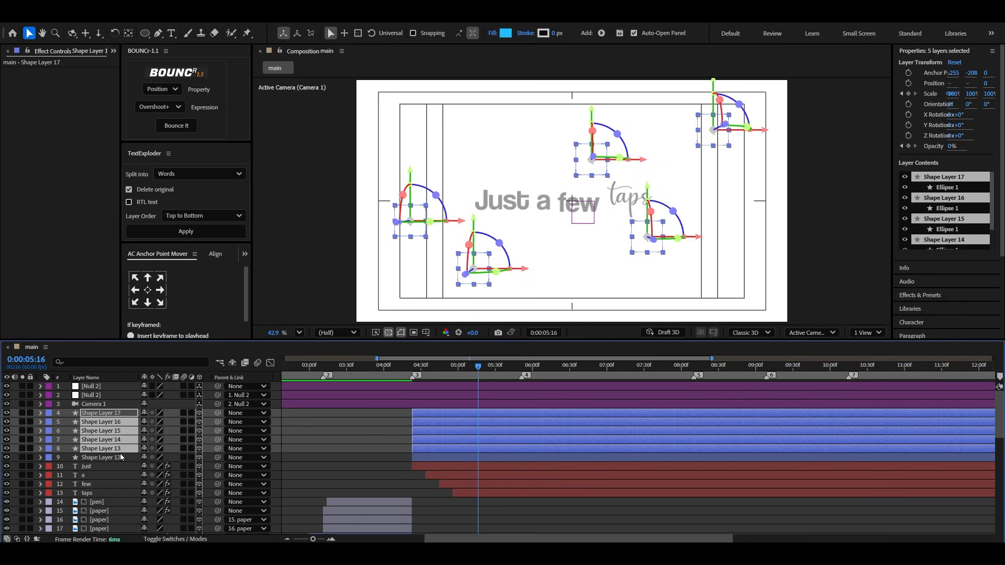
left_click(454, 456, "shift")
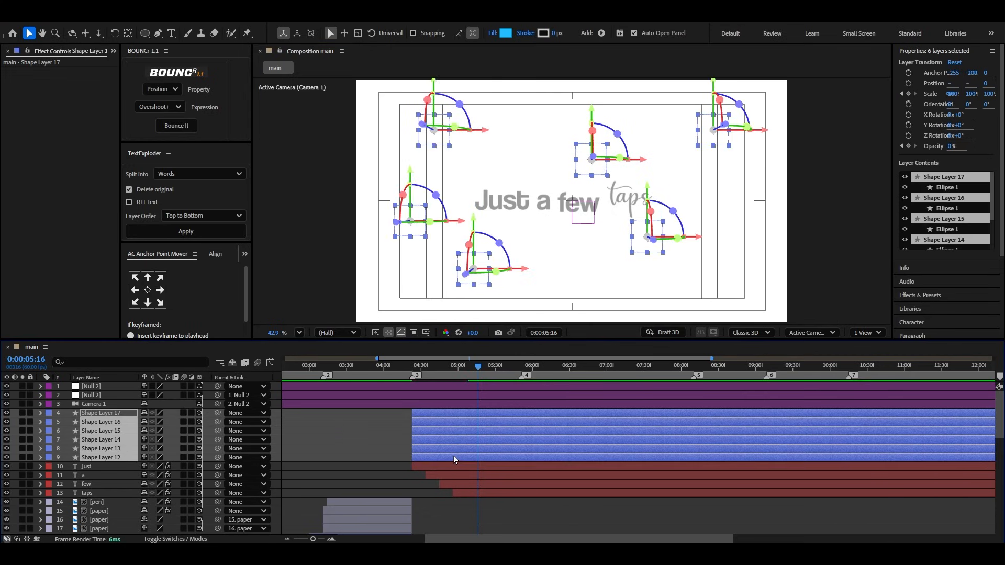
key("s")
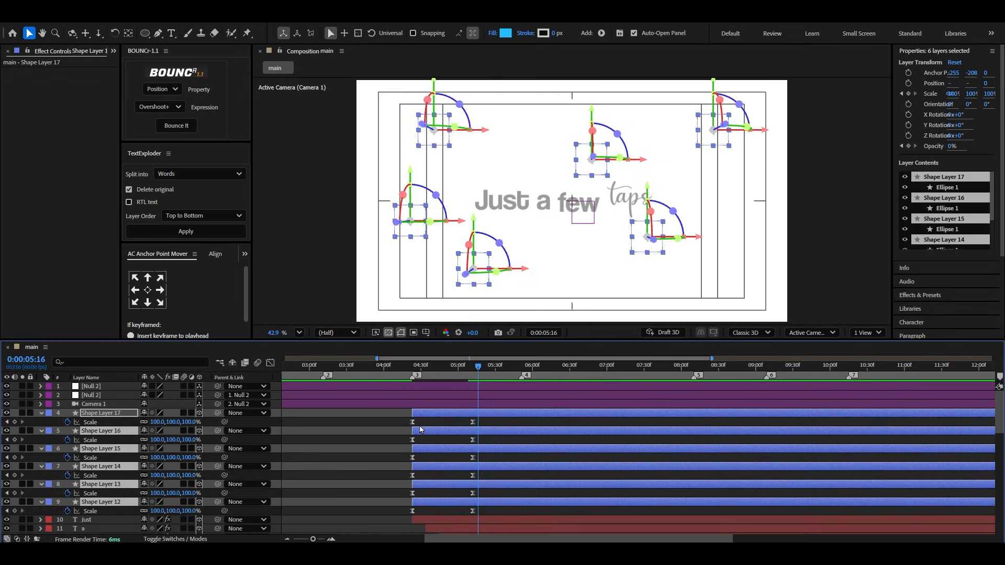
left_click(6, 441)
left_click(341, 441)
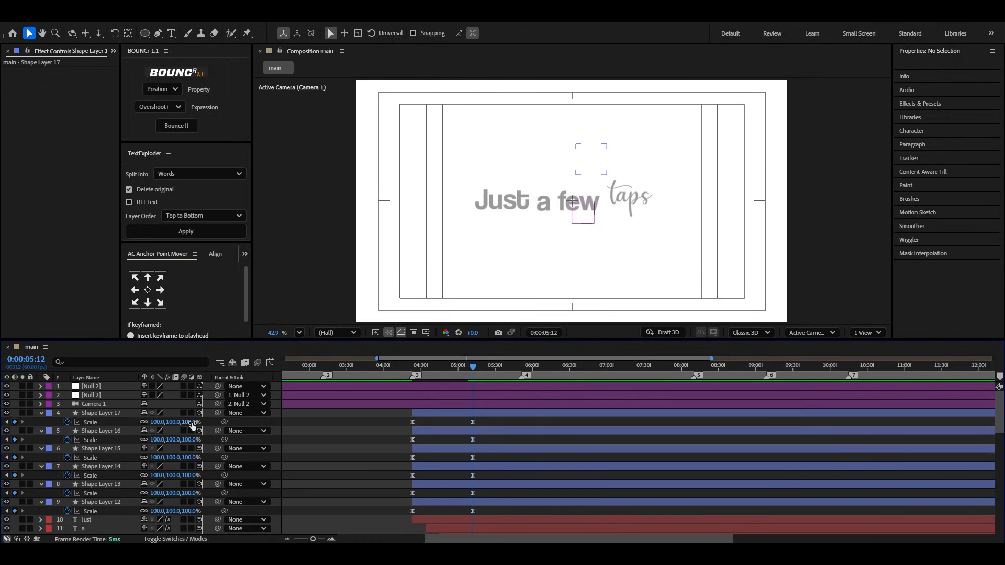
left_click_drag(192, 423, 184, 494)
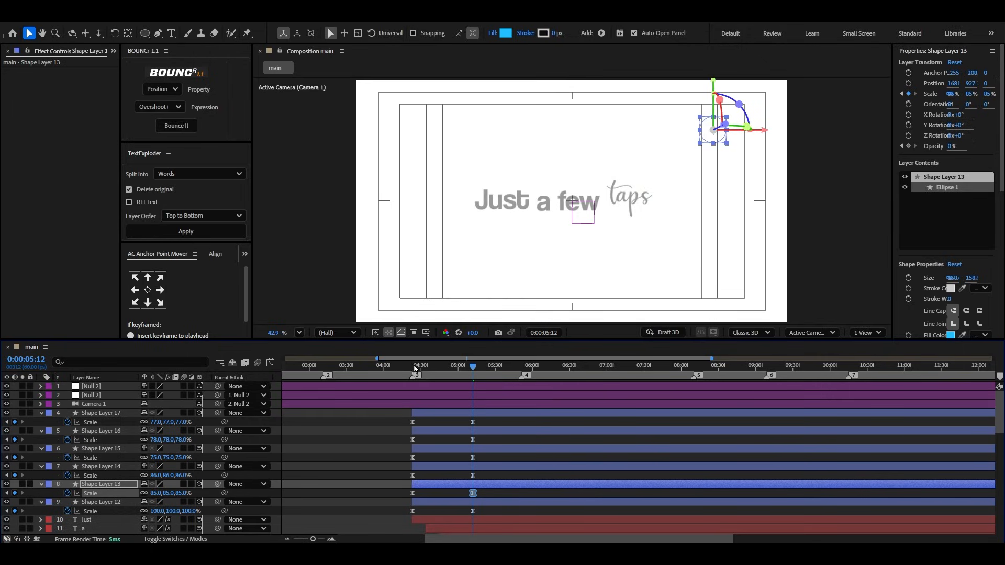
left_click_drag(415, 368, 493, 368)
Step: Collapse the circle layers, stagger their start times progressively from Shape Layer 12 up to Shape Layer 17, and preview from 0:00:04:22
left_click(87, 414)
left_click(102, 501, "shift")
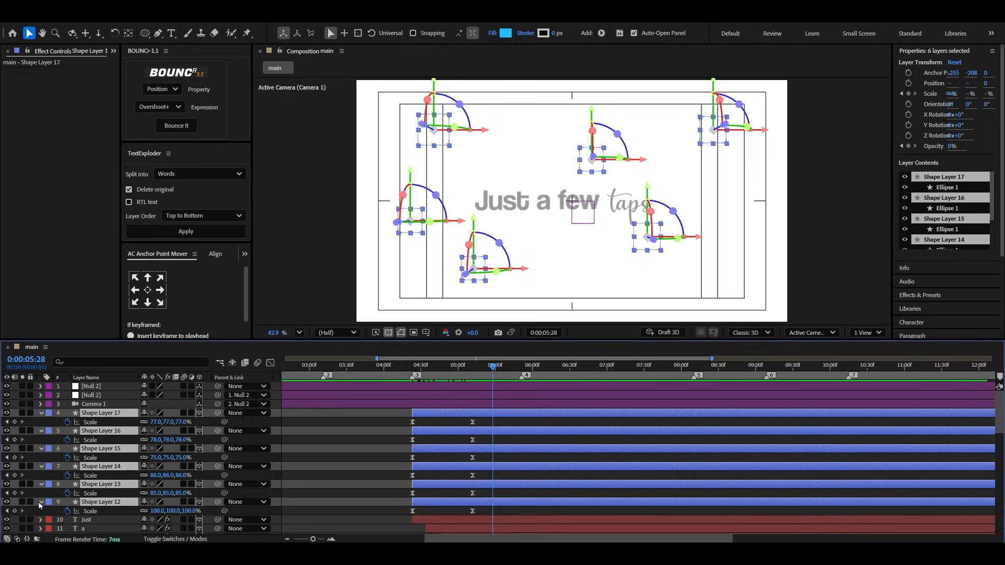
left_click(40, 502)
key("F2")
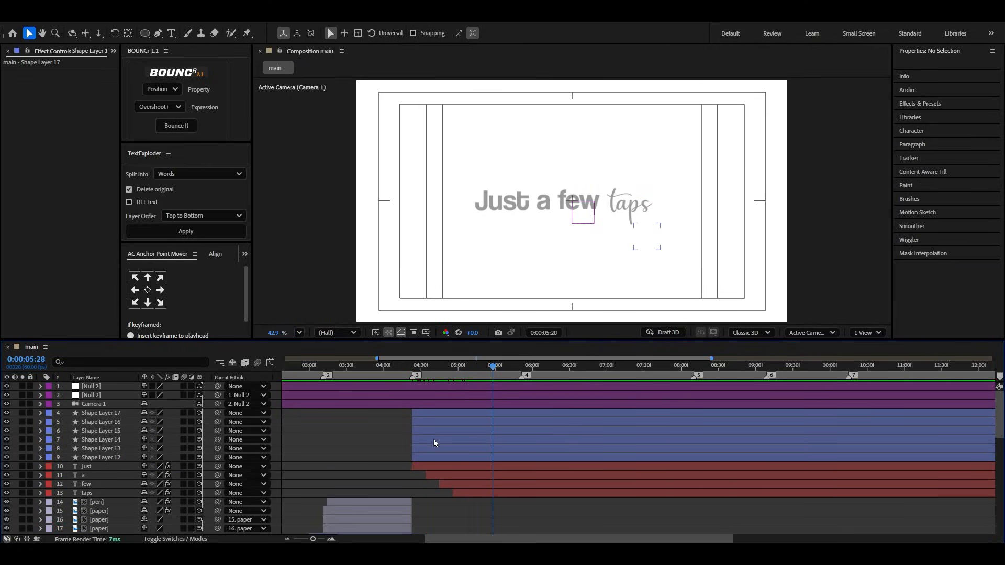
left_click_drag(430, 449, 507, 434)
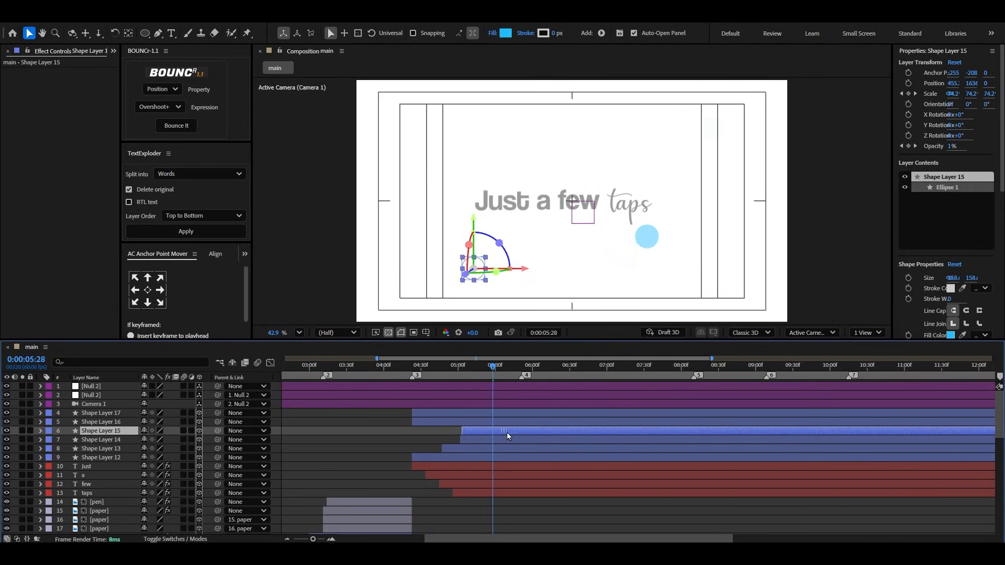
left_click_drag(426, 422, 557, 416)
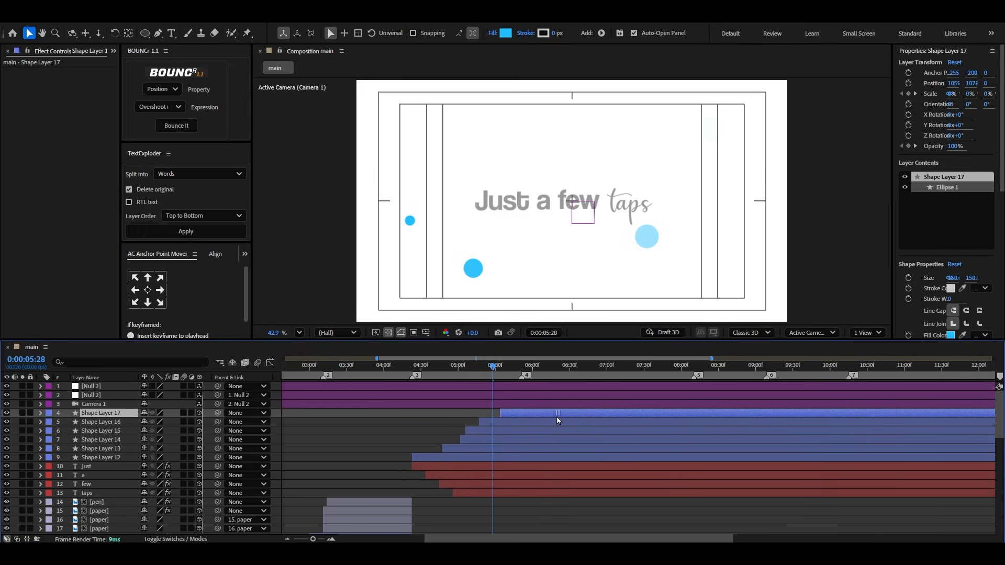
left_click(411, 366)
key("space")
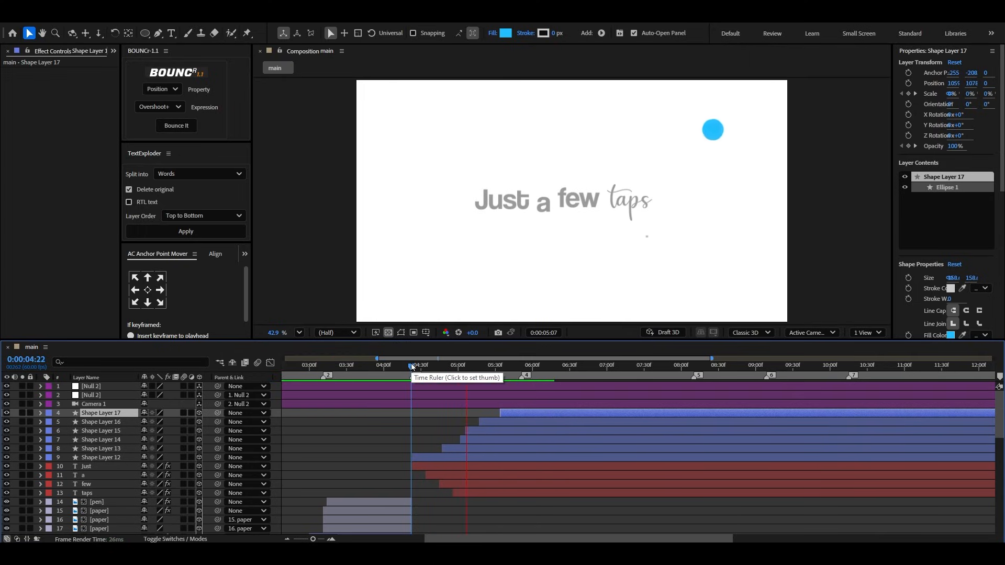
Step: Start Shape Layer 17 slightly earlier, just after Shape Layer 16, and preview the tap sequence
key("space")
left_click_drag(515, 415, 502, 418)
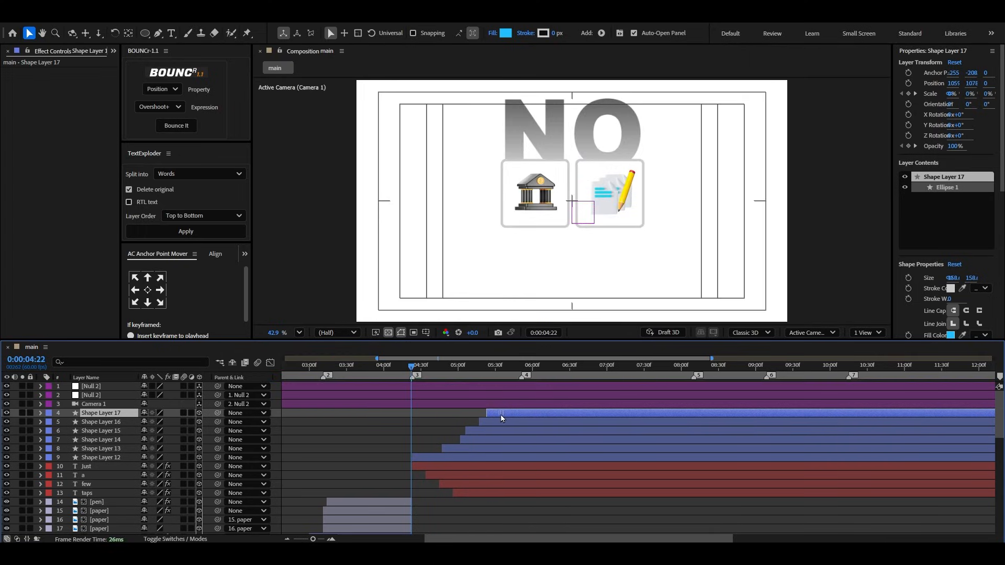
key("space")
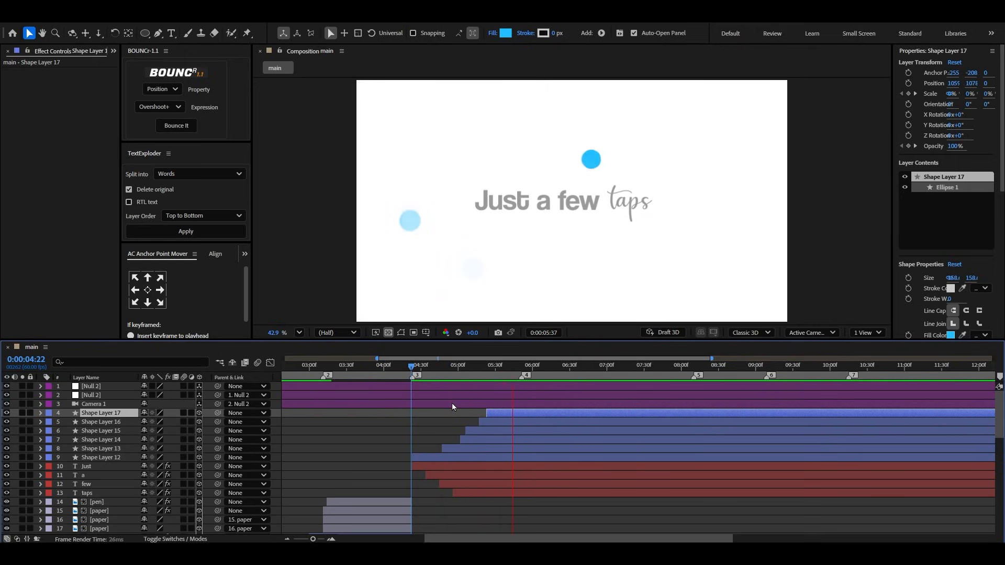
key("space")
left_click(362, 445)
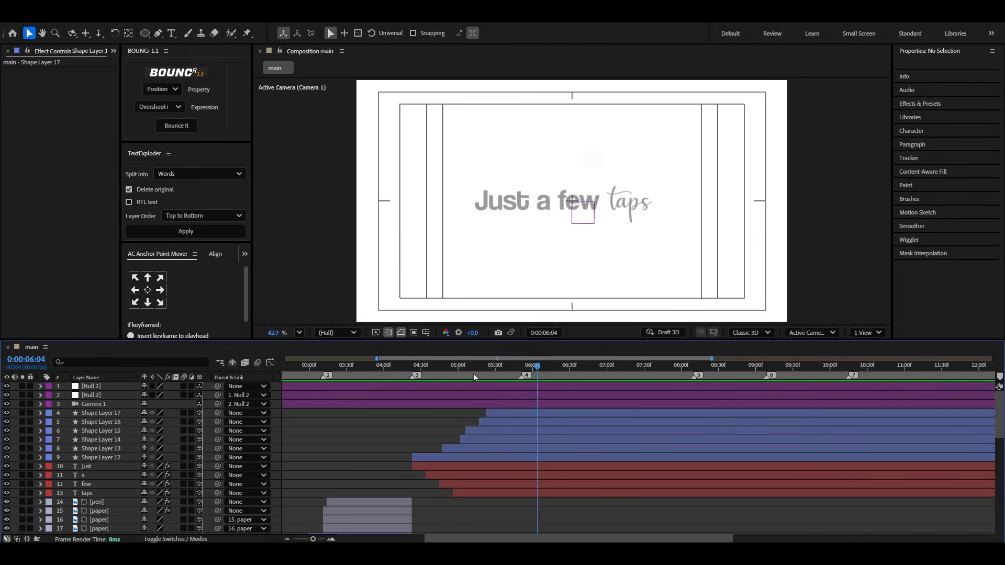
key("space")
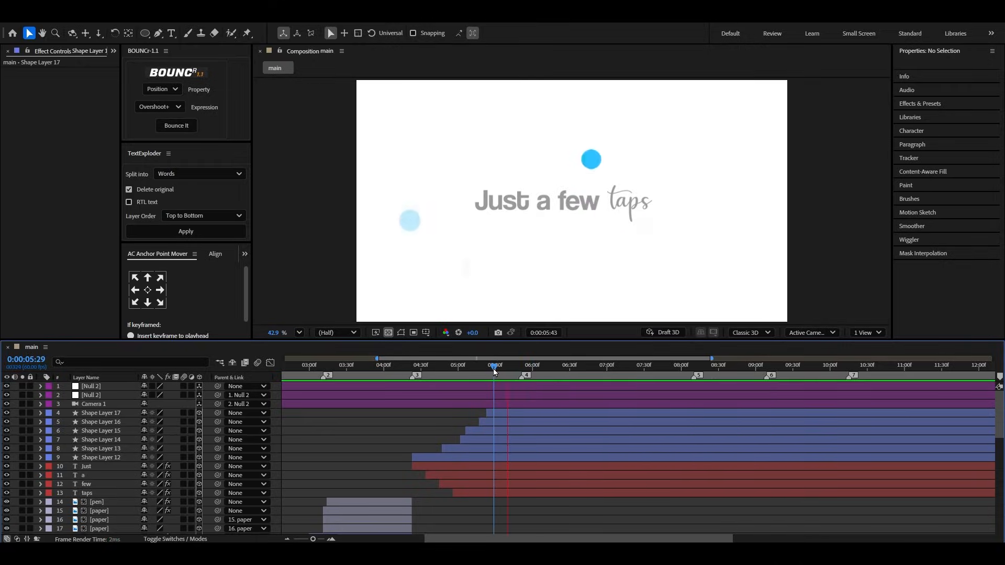
key("space")
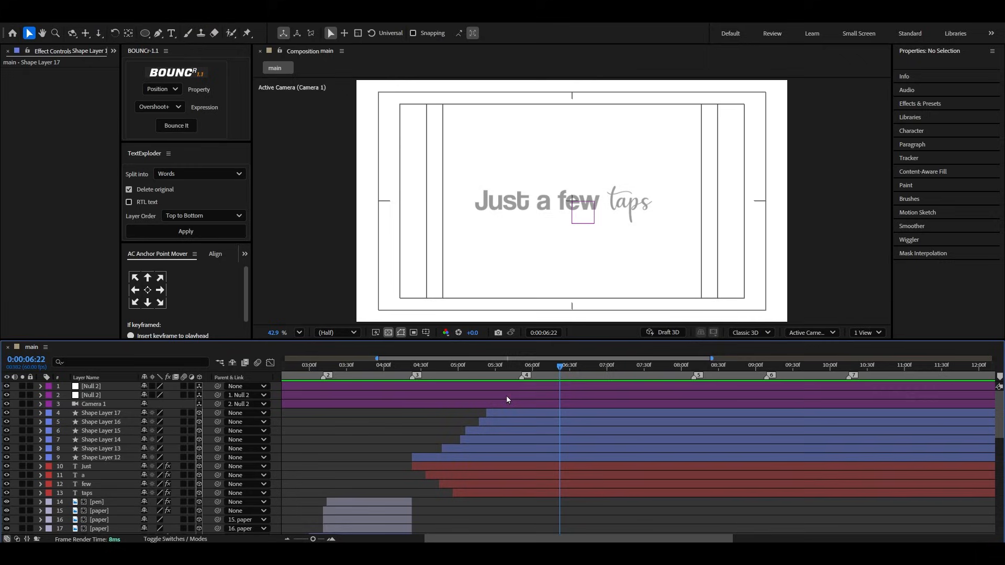
Step: Keyframe the top null's position shortly before marker 4 and again at 0:00:06:07 with a more negative Z value to pull the camera back
left_click(476, 366)
left_click_drag(479, 366, 522, 366)
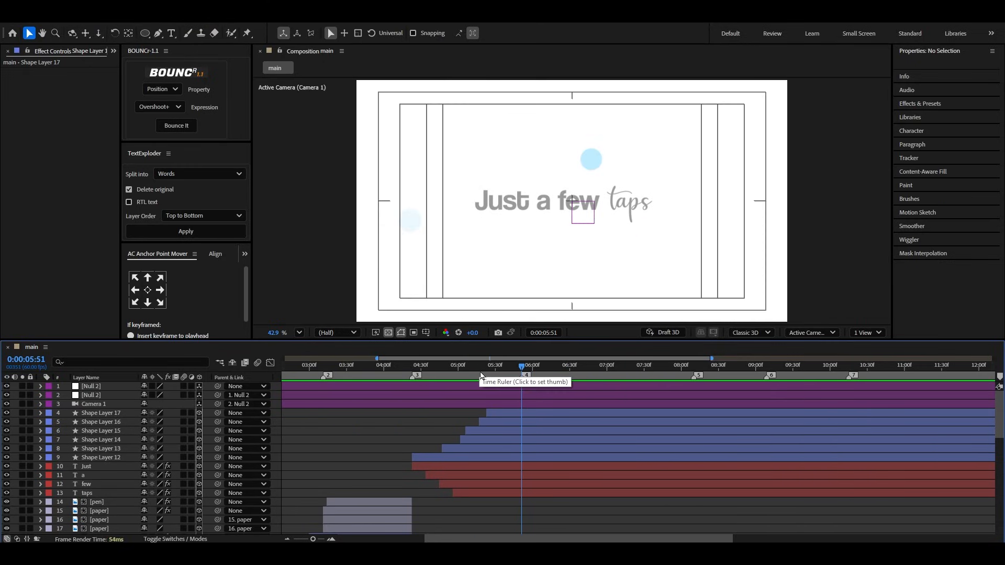
left_click(99, 387)
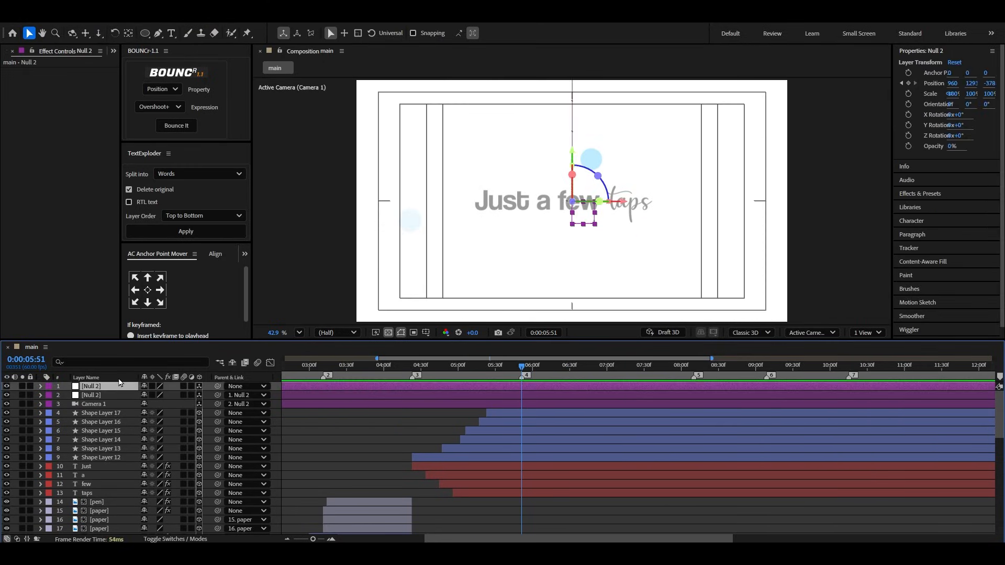
key("p")
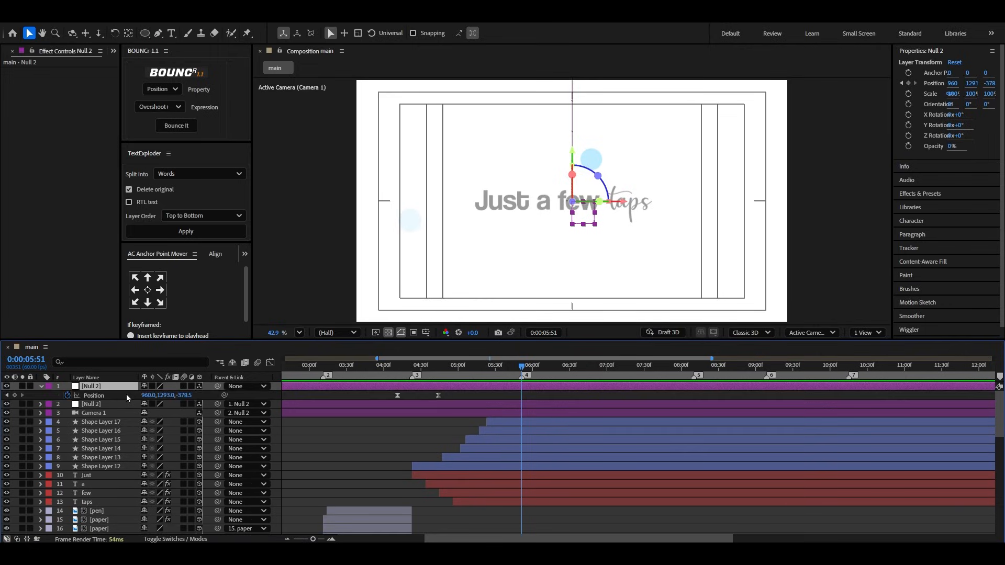
left_click_drag(518, 369, 541, 372)
left_click(15, 396)
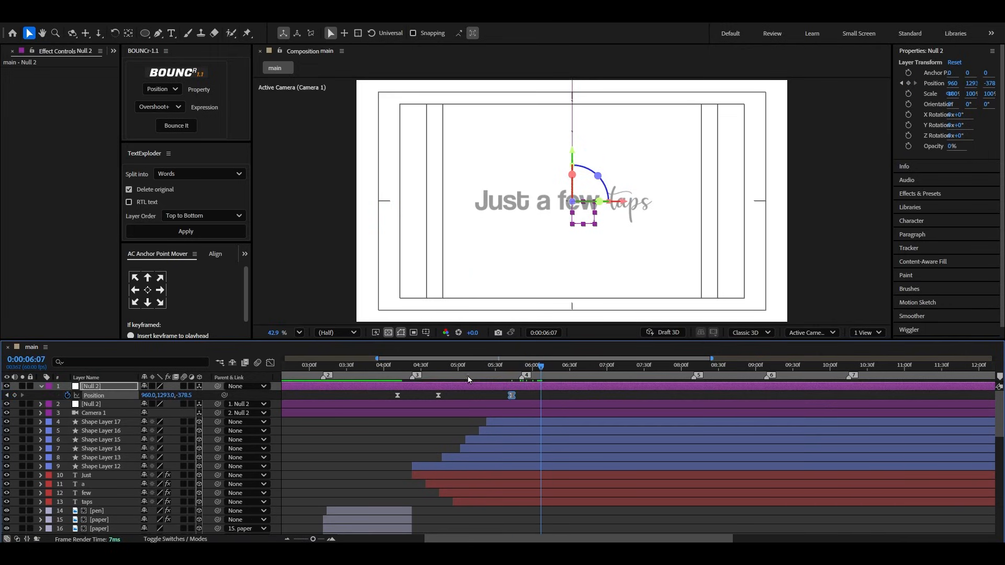
left_click_drag(185, 398, 89, 412)
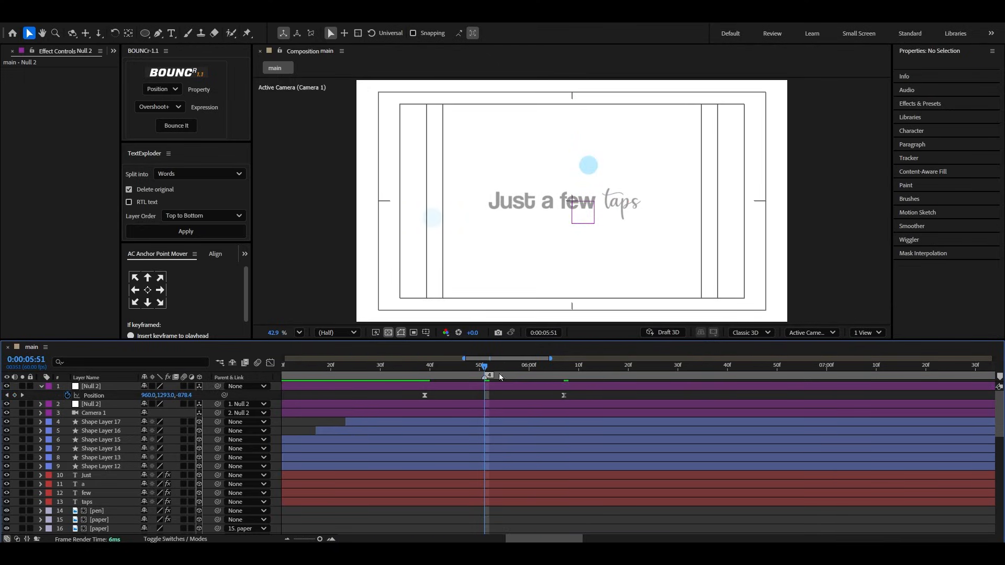
Step: Reshape the speed graph between the top null's last two position keyframes into a sharp peak at 0:00:05:51
left_click_drag(577, 399, 419, 402)
left_click(270, 363)
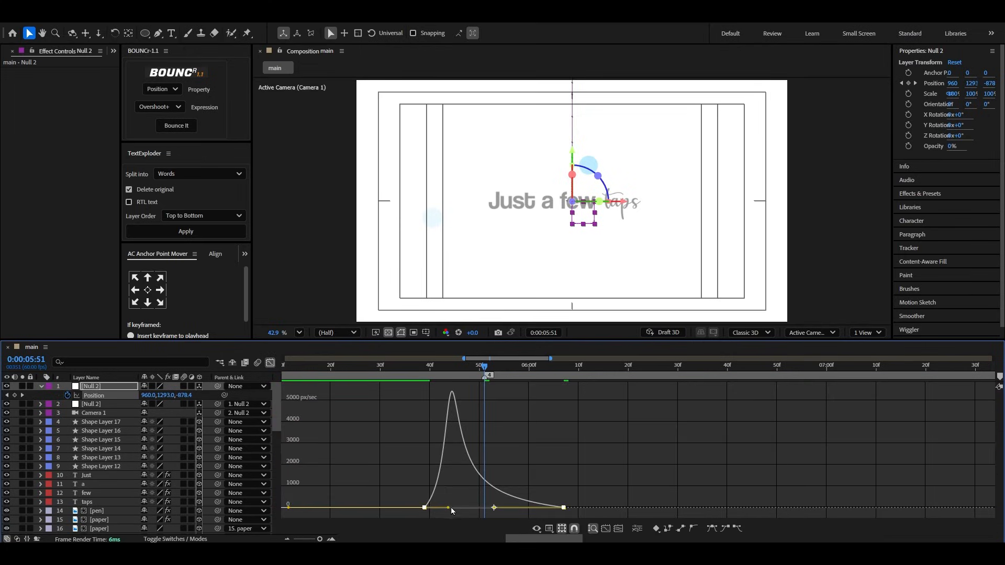
left_click_drag(451, 508, 481, 510)
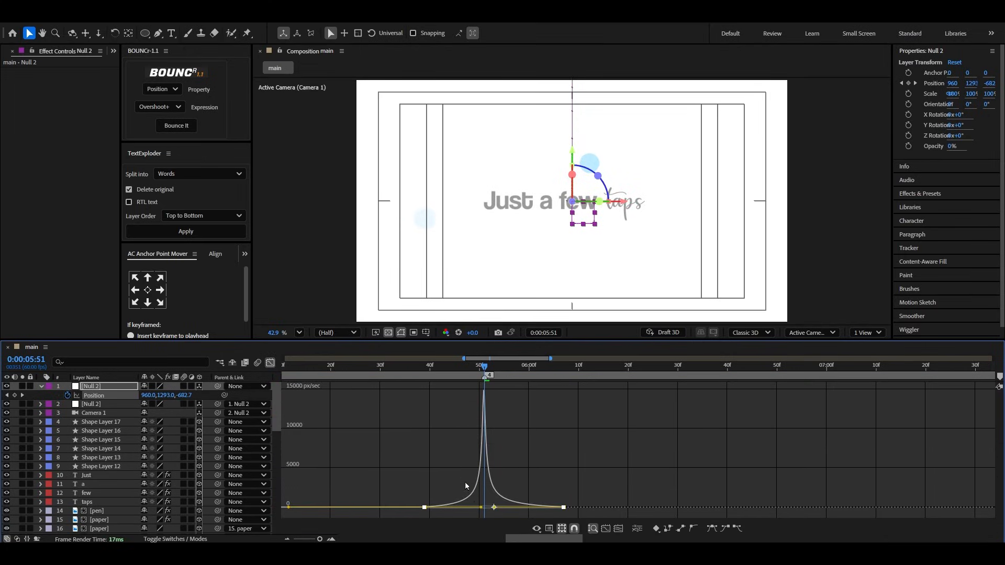
left_click(271, 363)
key("minus")
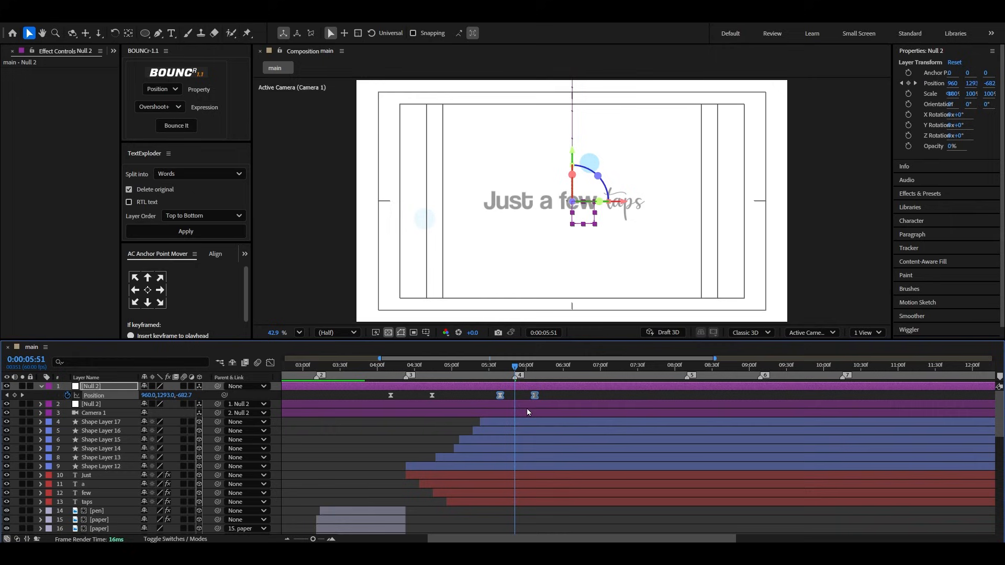
Step: Trim all six circle layers and four text layers to end at 0:00:05:51, and preview the transition
left_click(525, 420)
left_click(542, 499, "shift")
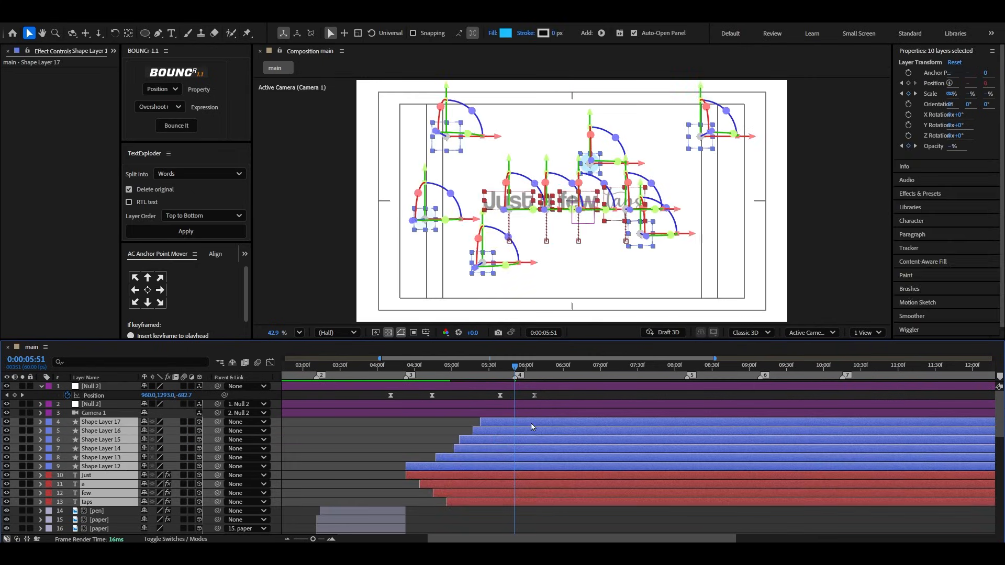
key("alt+bracketright")
left_click(530, 423)
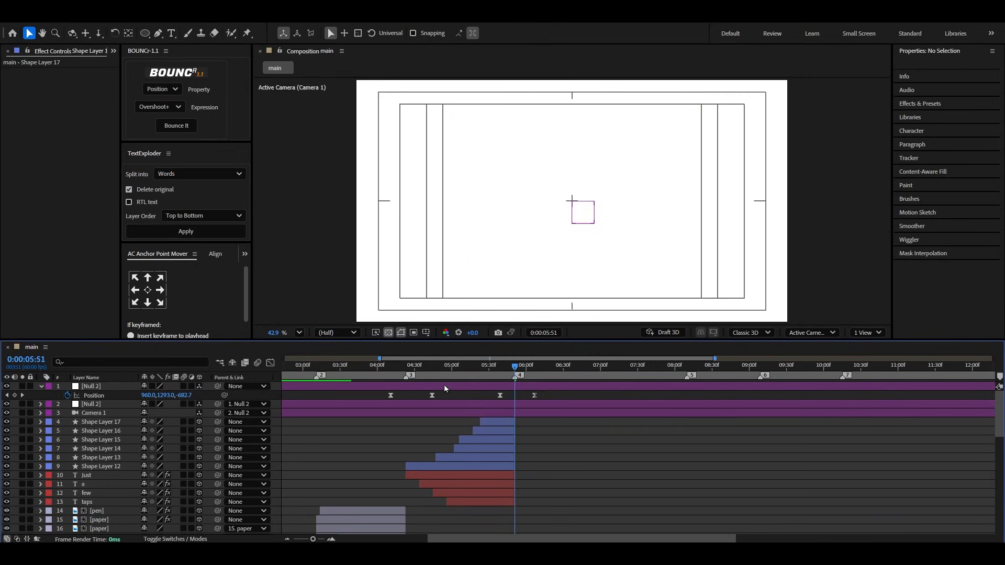
left_click(464, 366)
key("space")
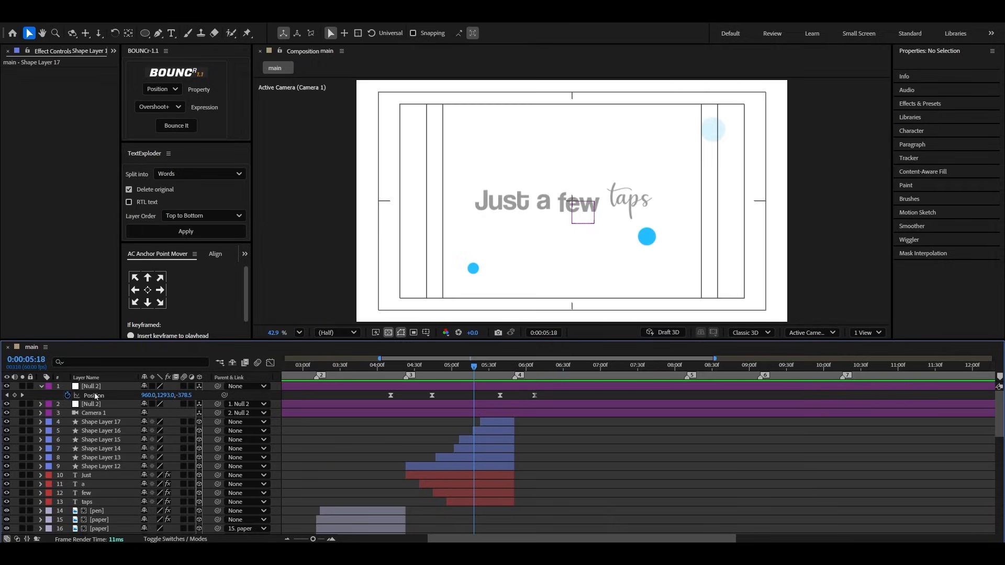
left_click(42, 388)
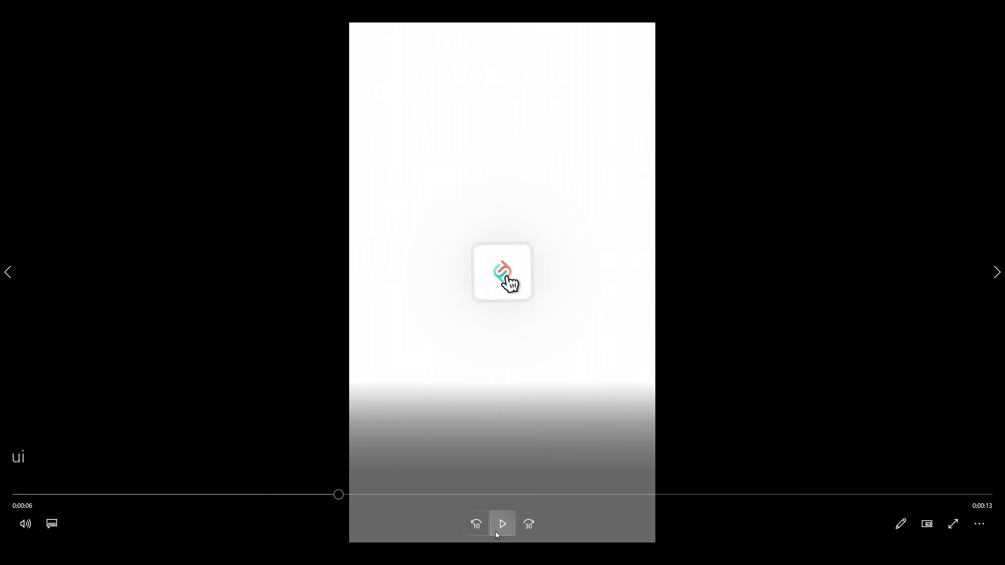
Step: Play the reference video and draw a blue square about 175 px wide near the frame's centre, with its anchor point centred
left_click(501, 528)
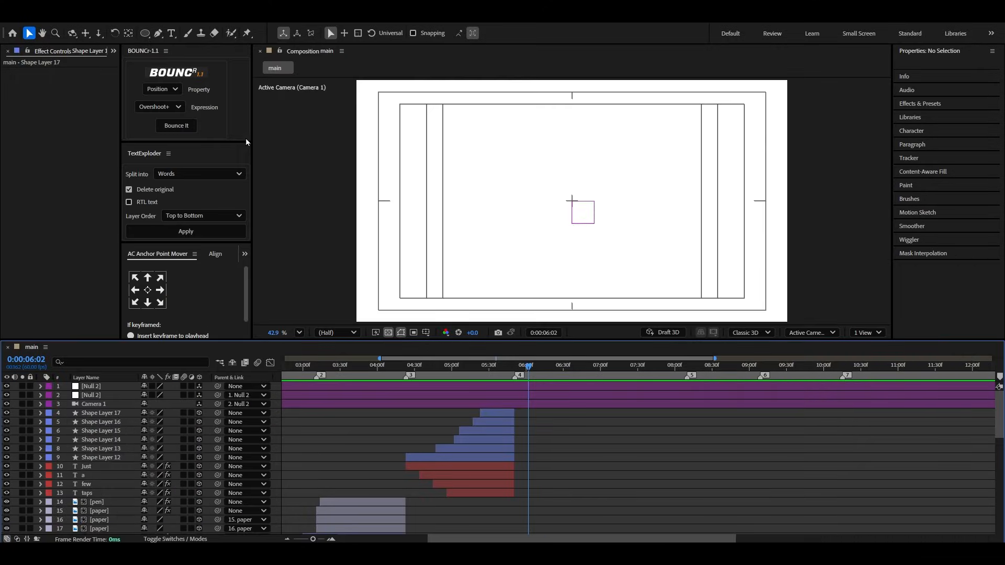
left_click(147, 34)
mouse_move(147, 34)
left_mouse_down()
mouse_move(187, 63)
mouse_move(168, 39)
left_mouse_up()
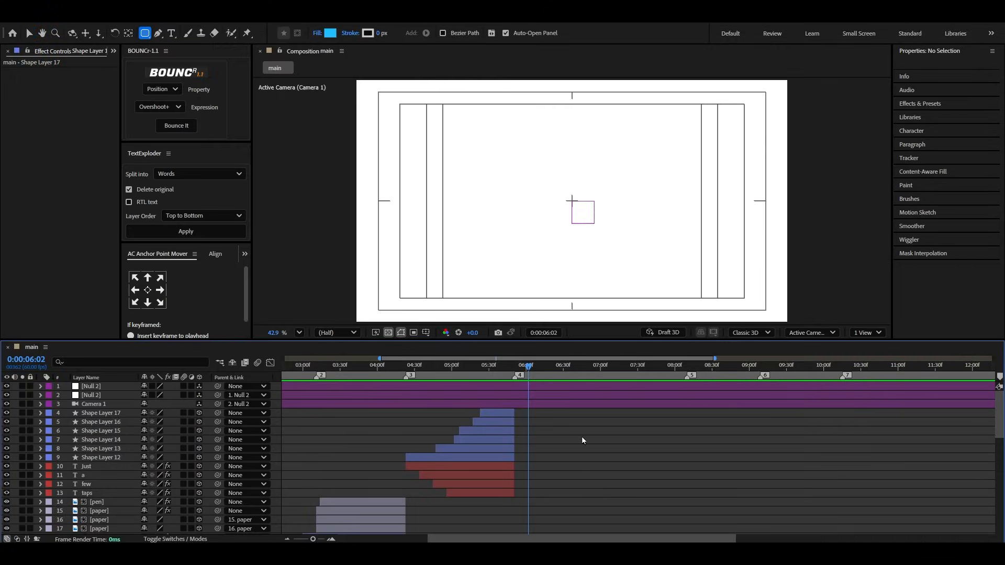
left_click_drag(556, 174, 590, 209)
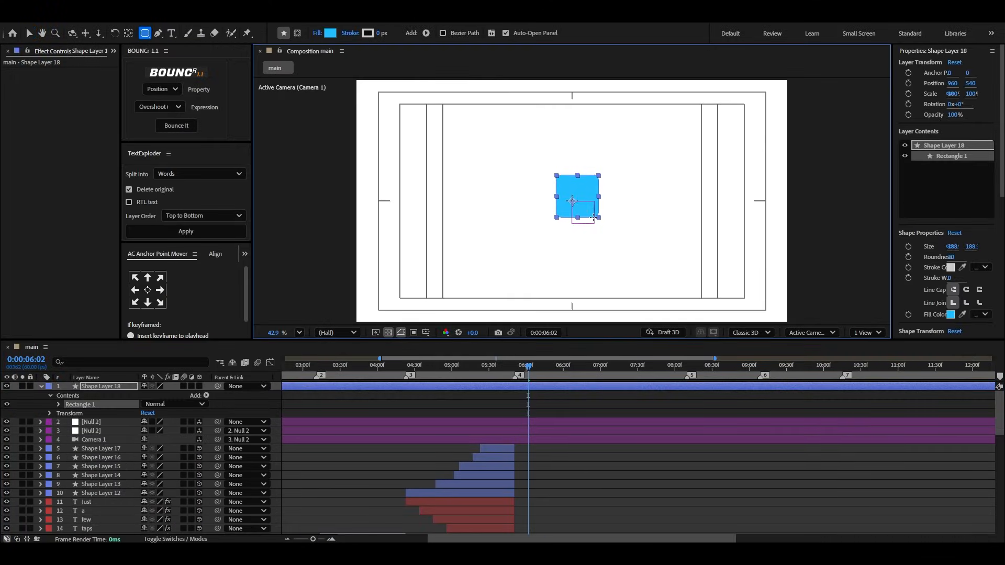
left_click(29, 33)
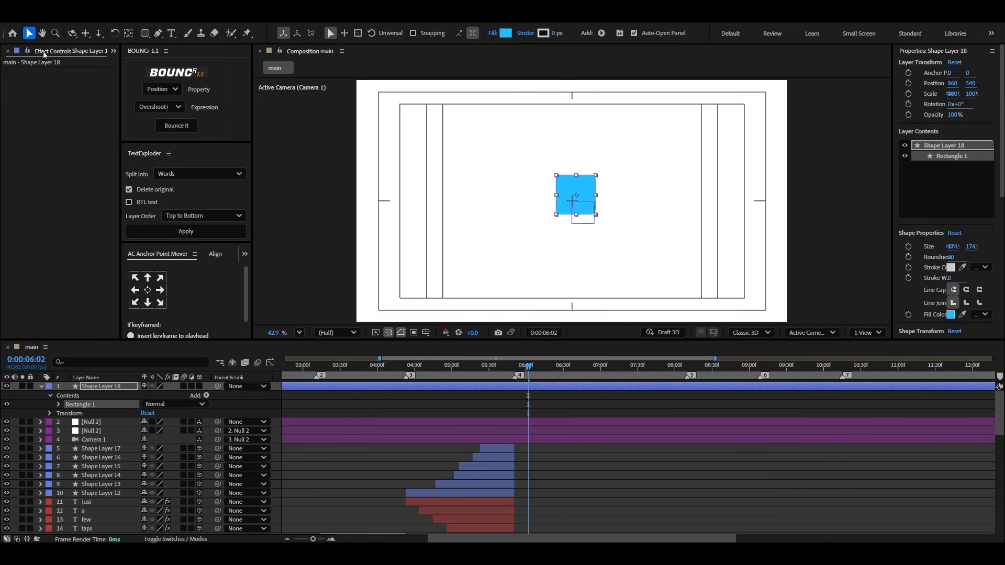
left_click(147, 290)
Step: Round the square's corners by increasing the Roundness of its rectangle path, and collapse the layer
left_click(59, 404)
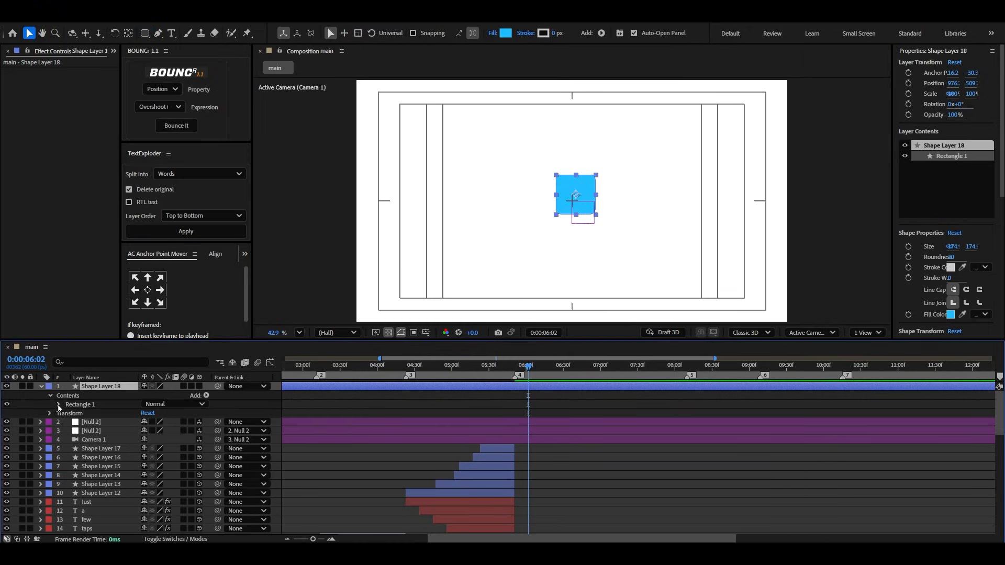
left_click(68, 414)
left_click_drag(156, 439, 158, 437)
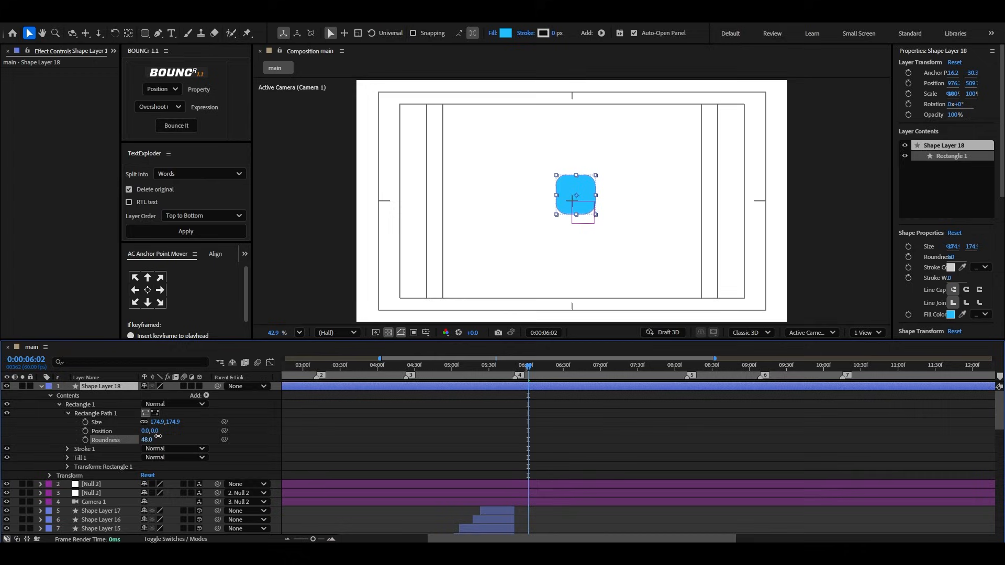
left_click(41, 387)
Step: Give the rounded square a 13 px stroke and a white (FFFFFF) fill
left_click_drag(554, 35, 560, 34)
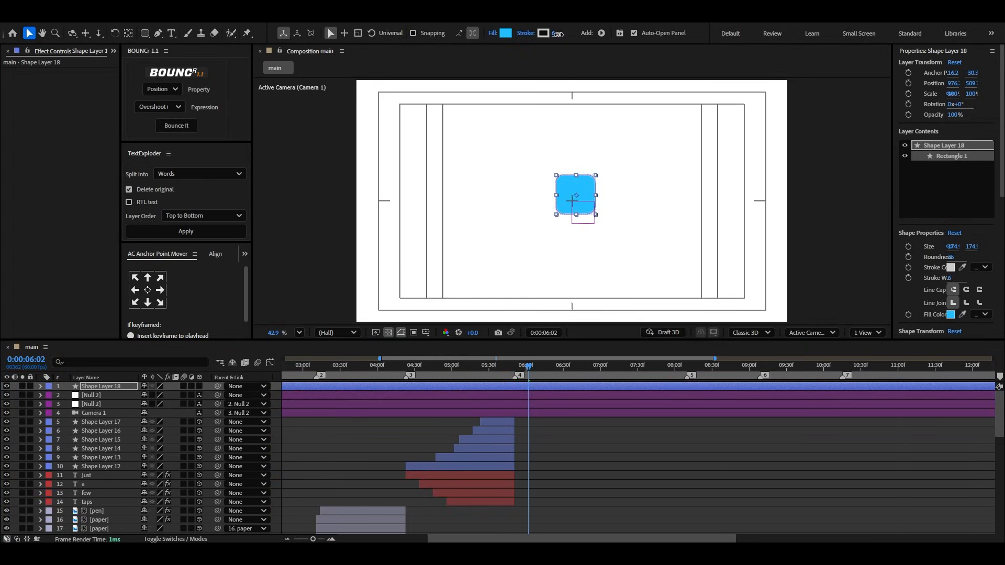
left_click(505, 32)
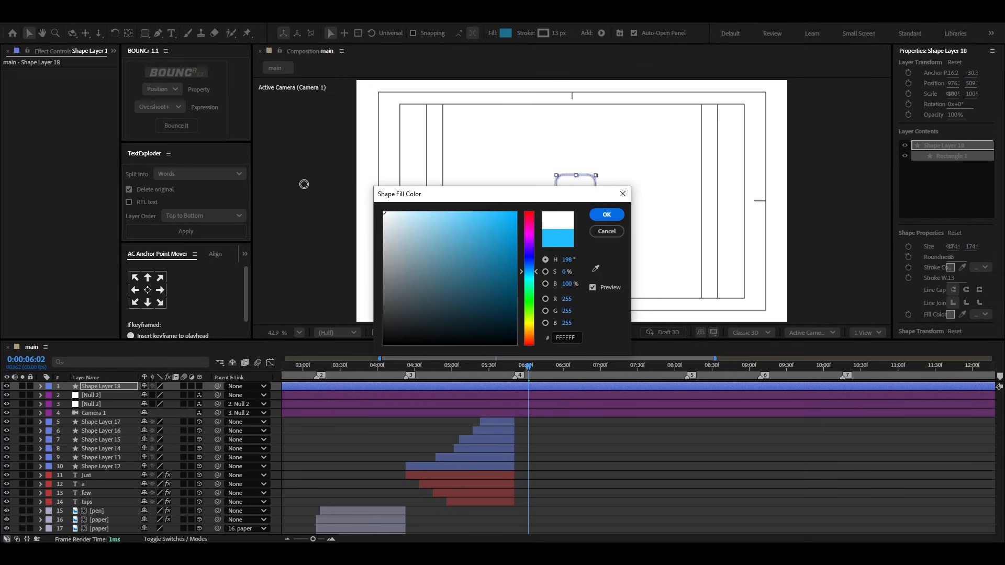
left_click(607, 215)
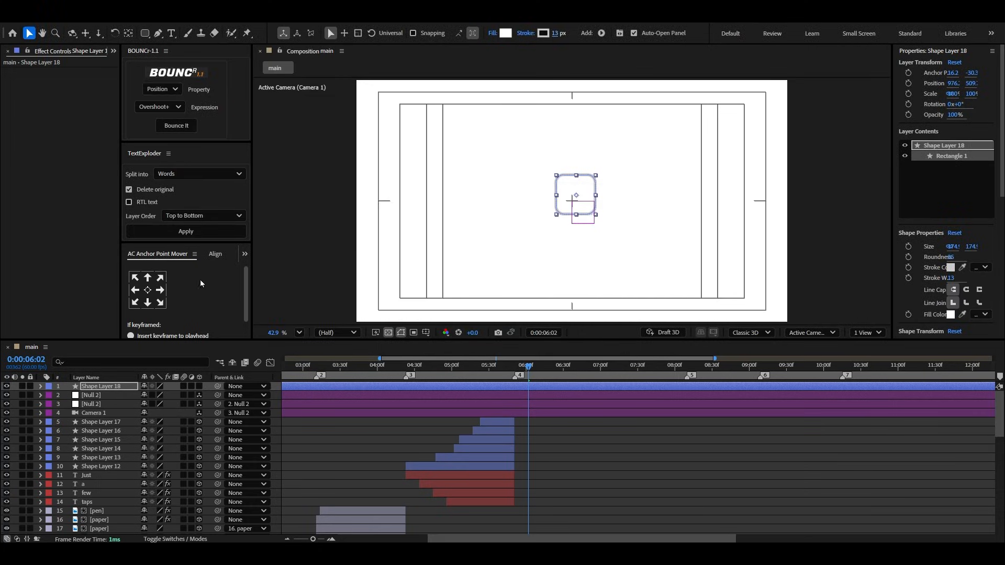
Step: Make the rounded square's layer 3D, move it to the centre of the camera view, and order it beneath Camera 1
left_click(199, 386)
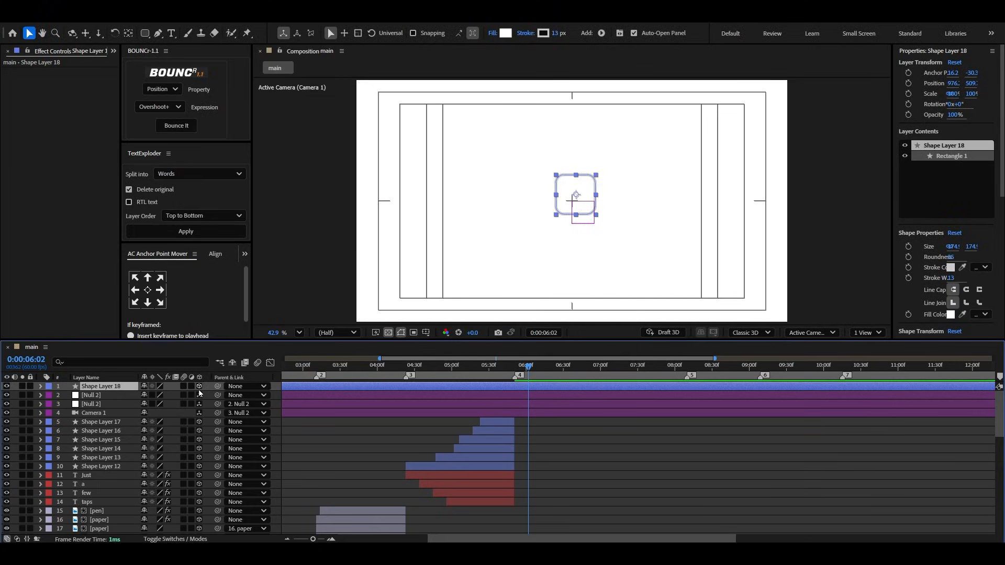
scroll(567, 86, "down", 2)
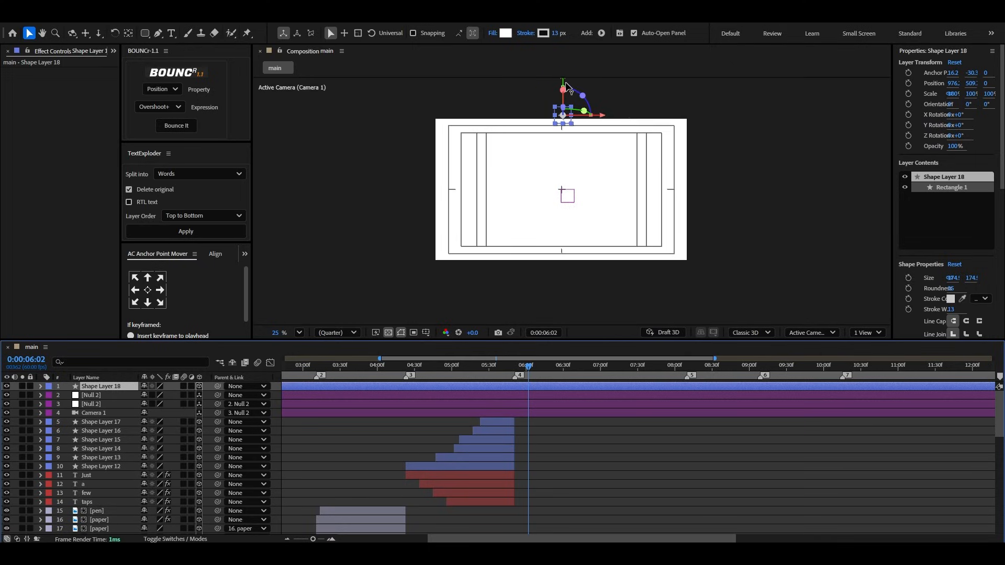
left_click_drag(567, 86, 569, 160)
left_click(299, 333)
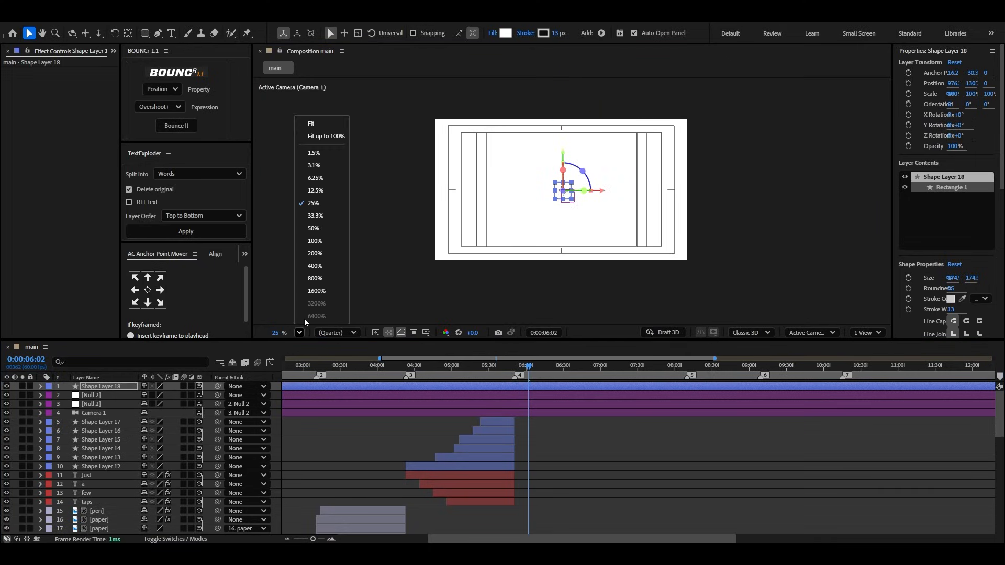
left_click(312, 124)
left_click_drag(108, 388, 118, 422)
Step: Scale the rounded square to 135% and centre it precisely in the frame
left_click_drag(529, 375, 621, 371)
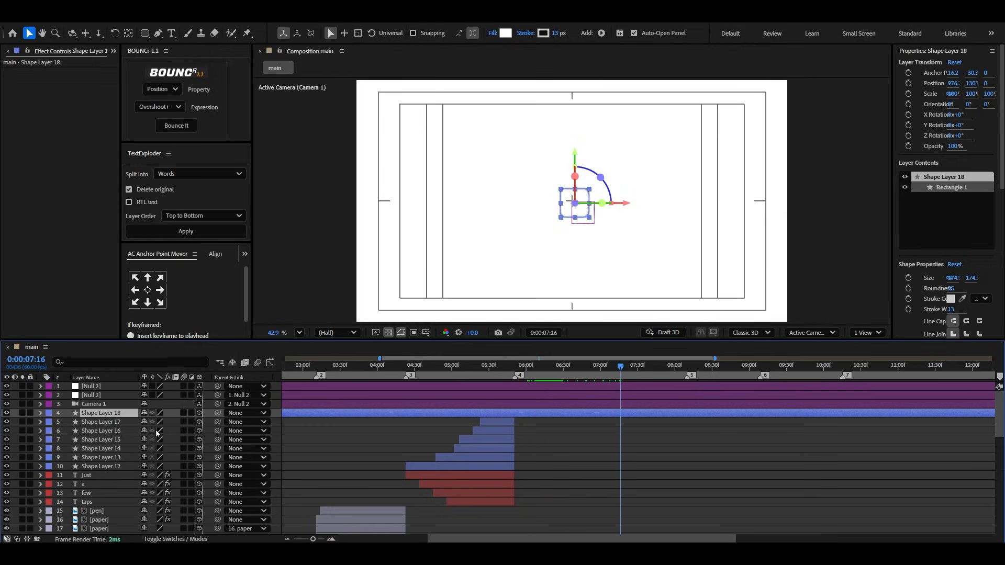
key("s")
left_click_drag(188, 422, 206, 423)
scroll(578, 205, "up", 2)
left_click_drag(621, 203, 614, 202)
left_click_drag(565, 152, 565, 142)
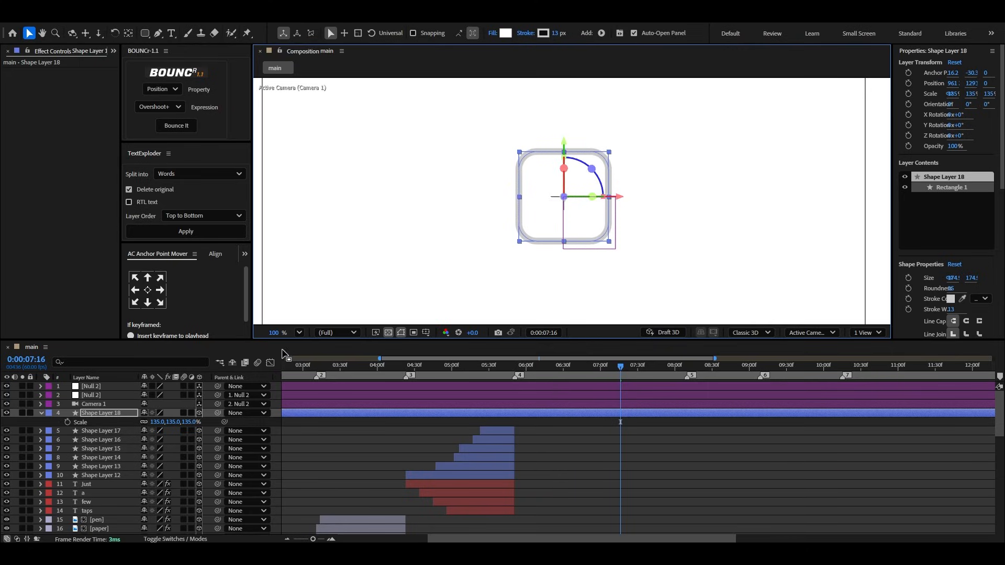
left_click(299, 332)
left_click(314, 135)
Step: Start the rounded square's layer at 0:00:05:51 and set its stroke width to 10 px
left_click_drag(314, 415, 749, 420)
scroll(511, 407, "up", 3)
left_click(550, 374)
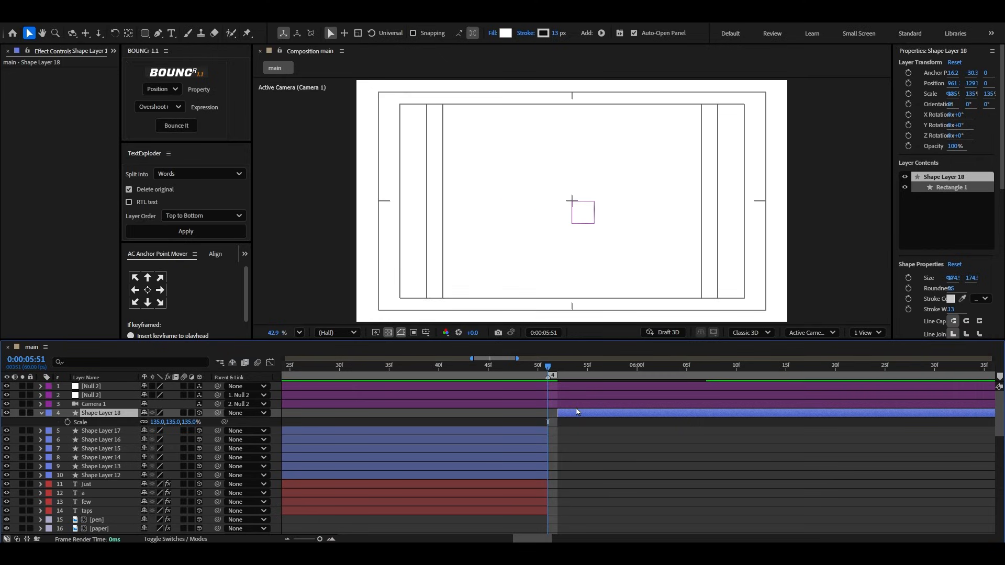
left_click(41, 413)
scroll(408, 441, "down", 3)
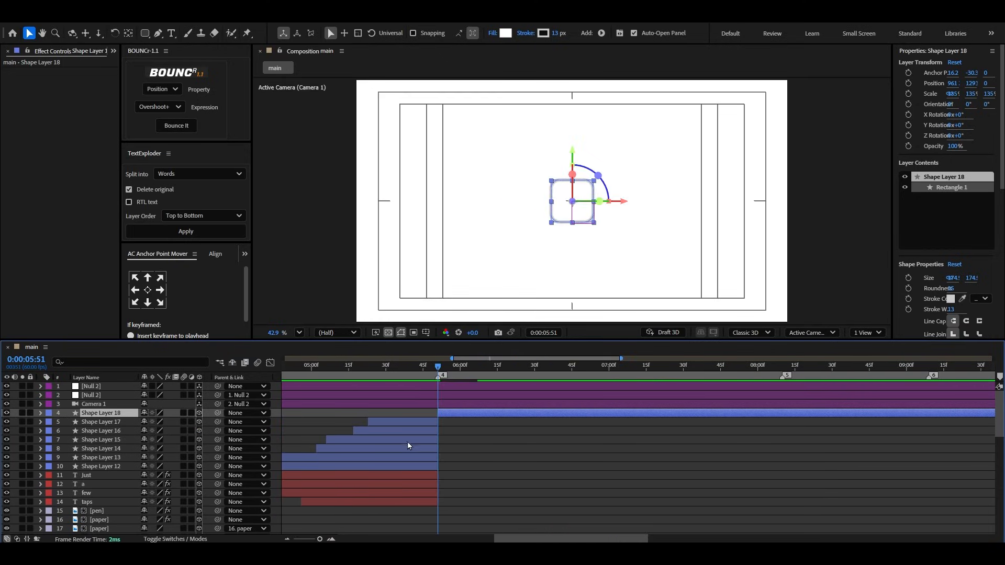
left_click(495, 459)
left_click(572, 207)
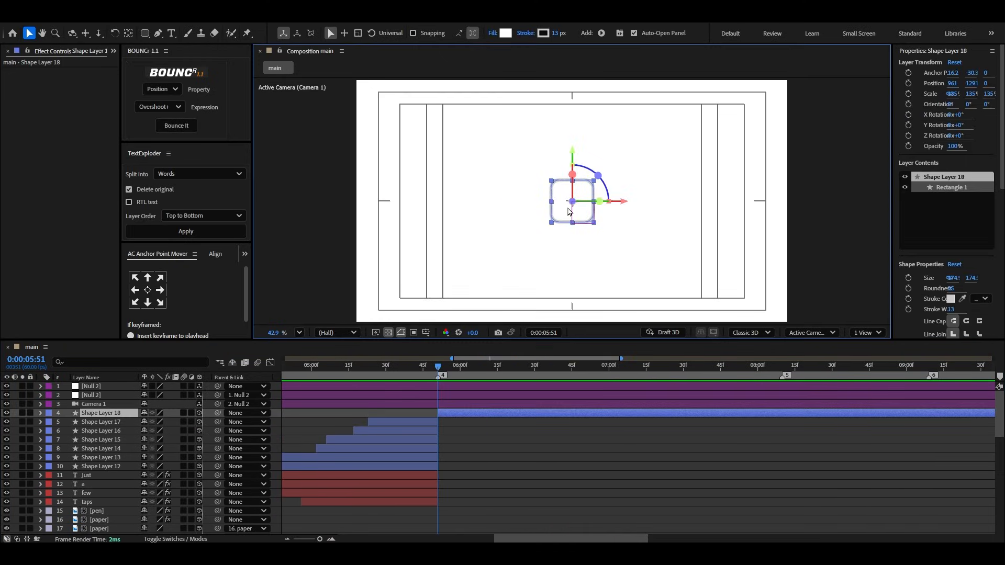
left_click_drag(558, 32, 557, 32)
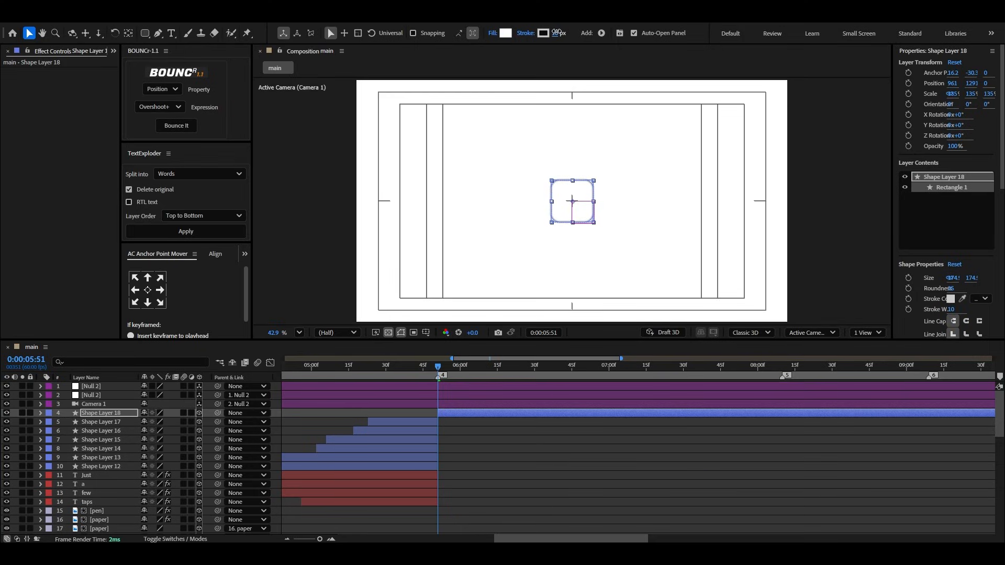
Step: Add Scale and Z Rotation keyframes to the rounded square and shift them to about 0:00:06:05
key("s")
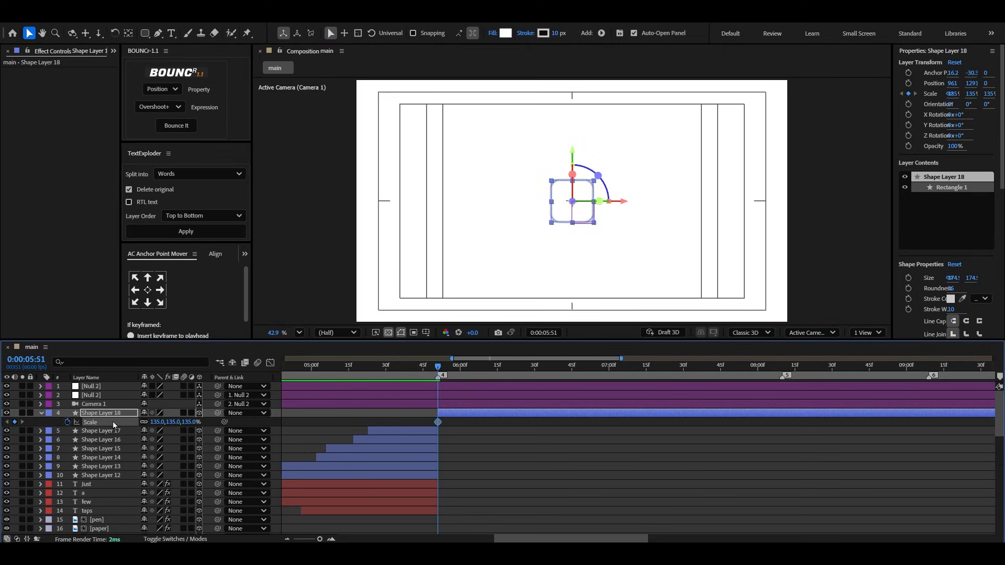
key("r")
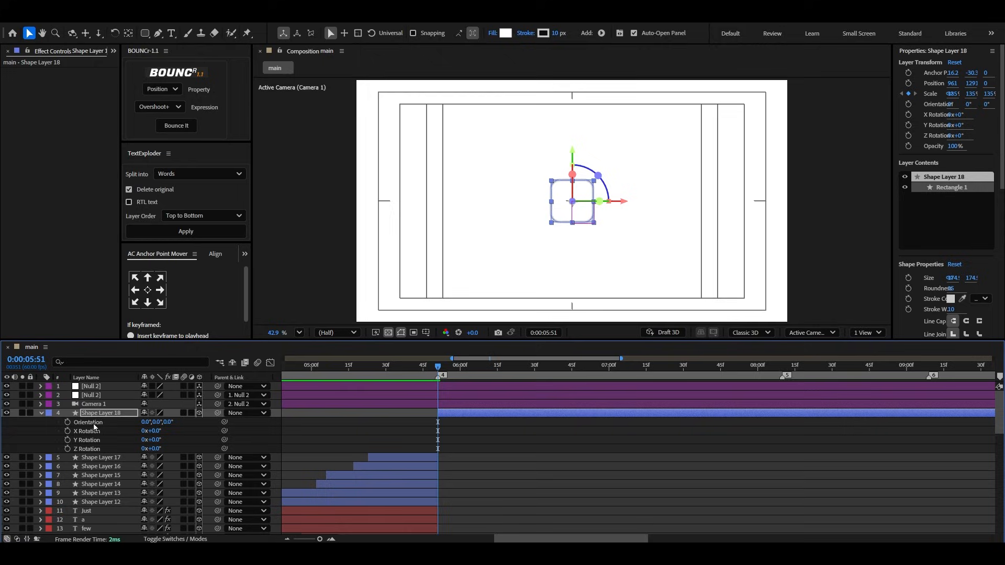
left_click(68, 449)
key("u")
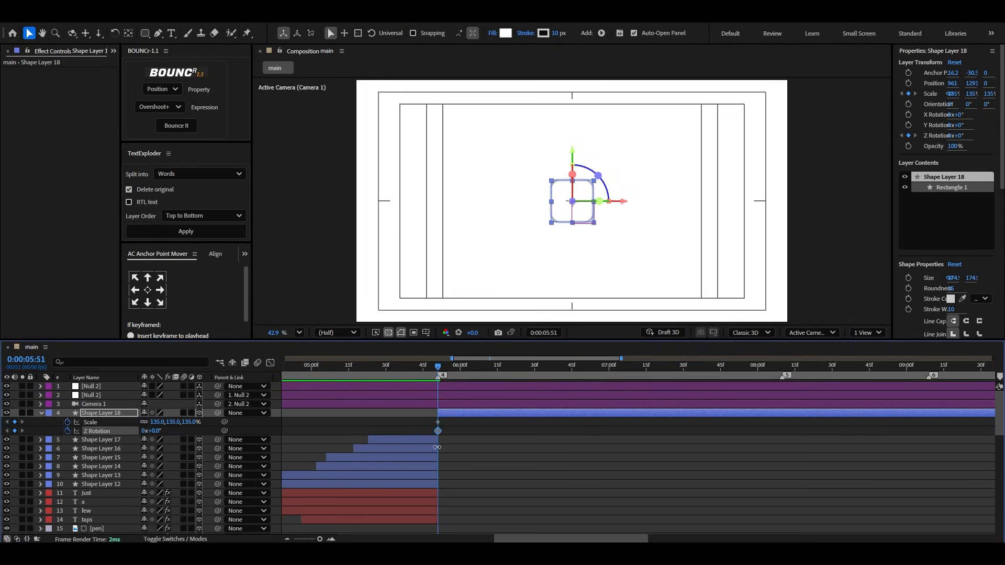
scroll(448, 434, "up", 1)
left_click_drag(449, 421, 413, 437)
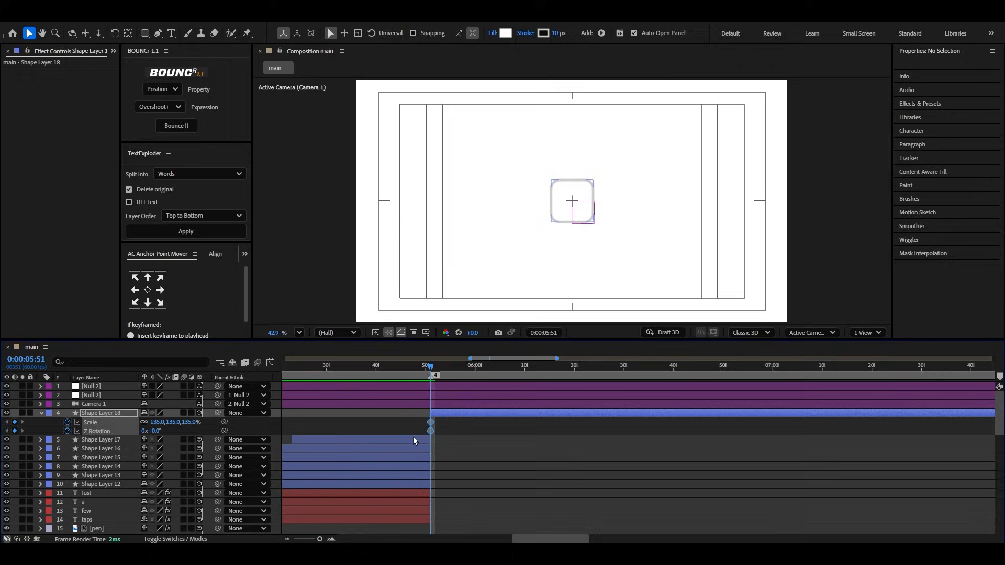
key("alt+Right")
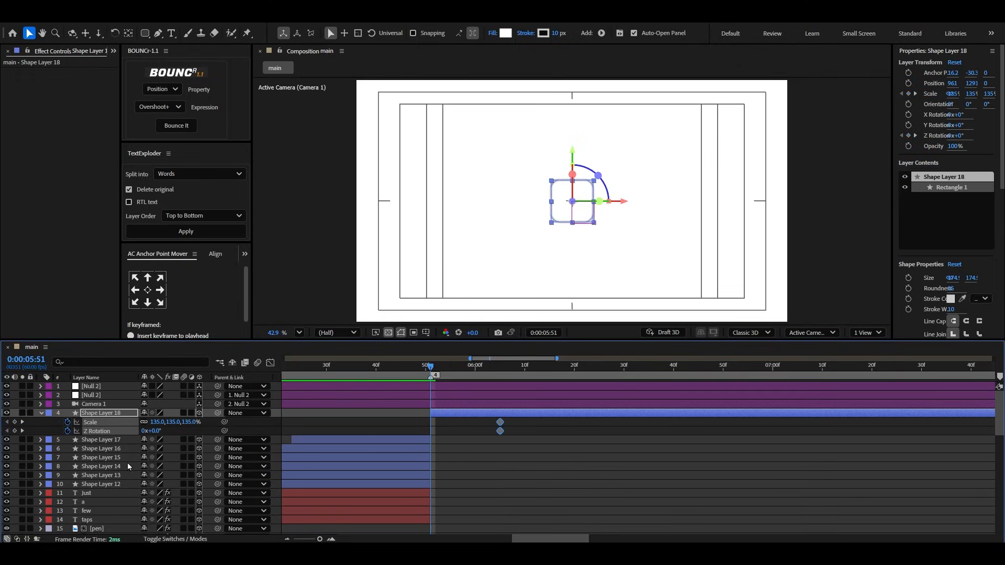
Step: At 0:00:05:51, set the rounded square's Scale to 0% and its Z Rotation to 90°
left_click(313, 420)
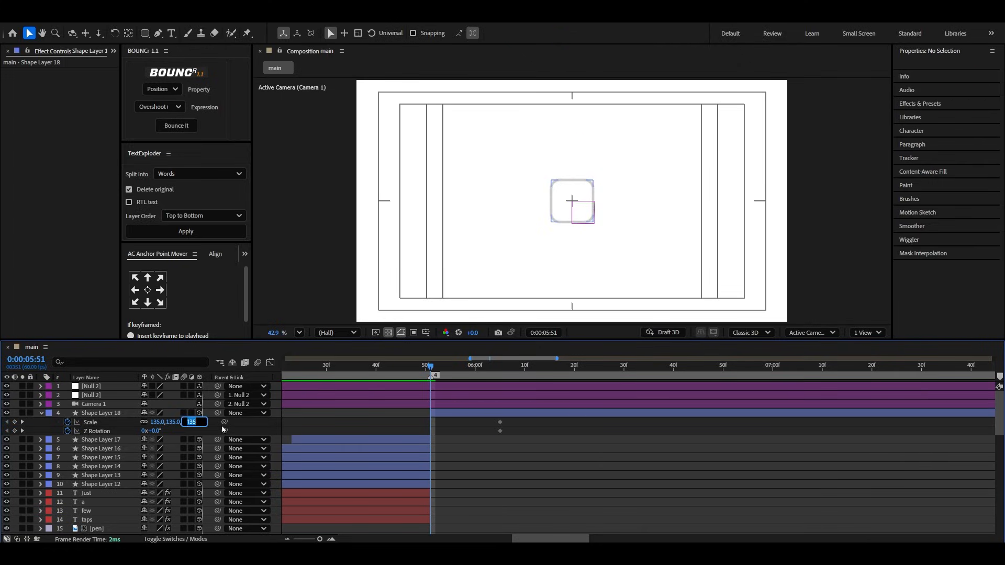
type("0")
key("Return")
left_click(453, 413)
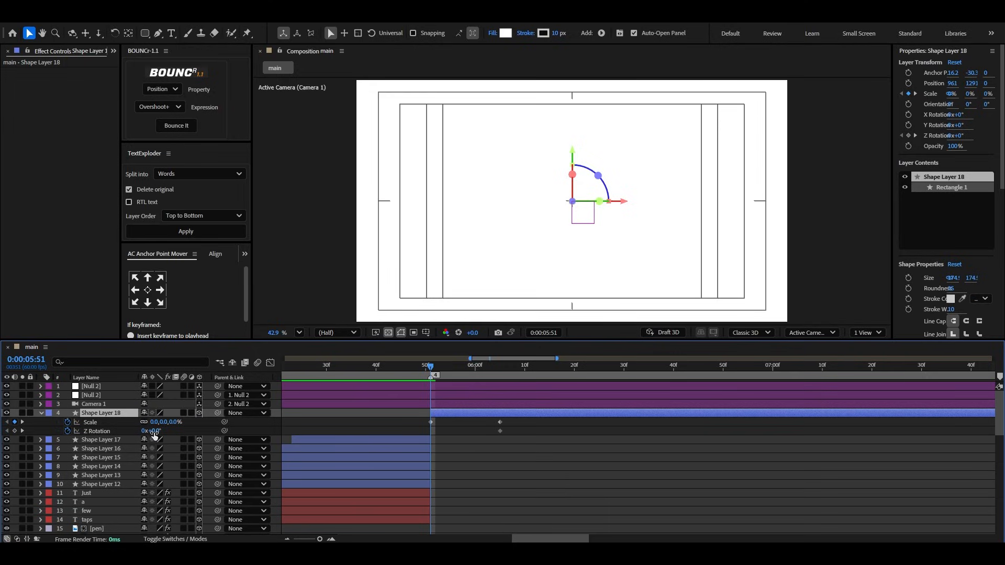
left_click_drag(153, 433, 201, 431)
left_click(511, 429)
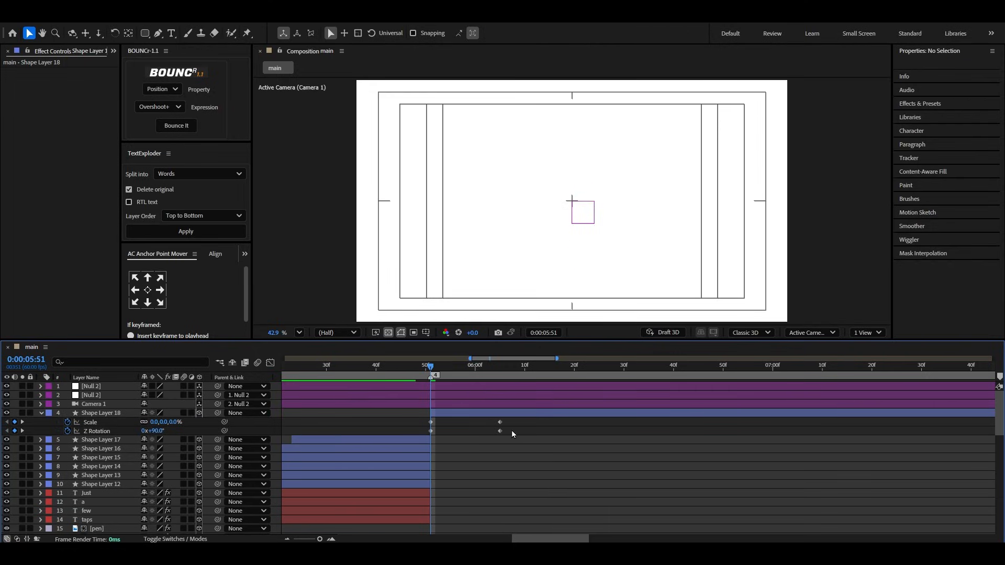
Step: Apply the BOUNCr Overshoot+ expression to the rounded square's Scale keyframes
left_click_drag(516, 420, 419, 425)
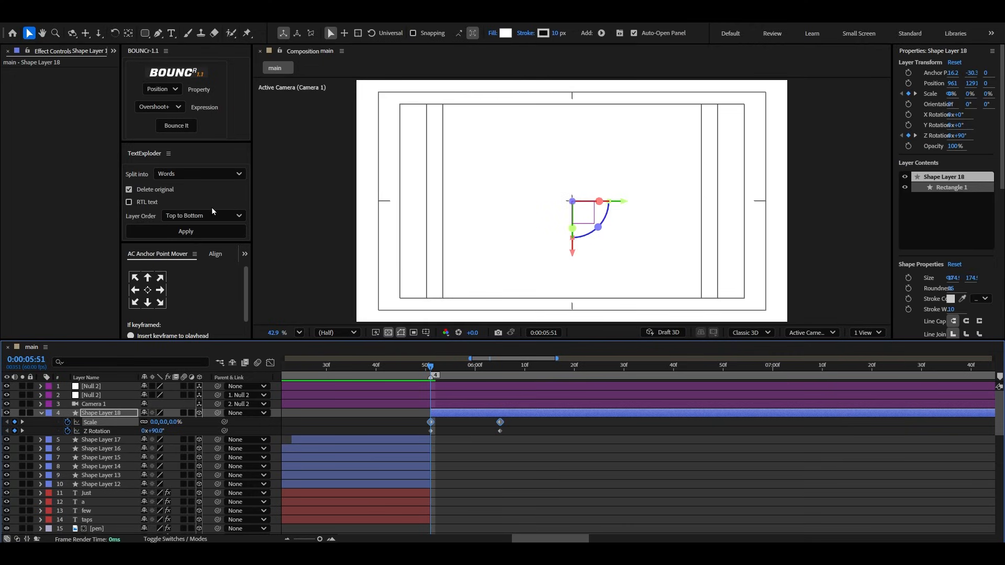
left_click(149, 88)
left_click(157, 108)
left_click(176, 126)
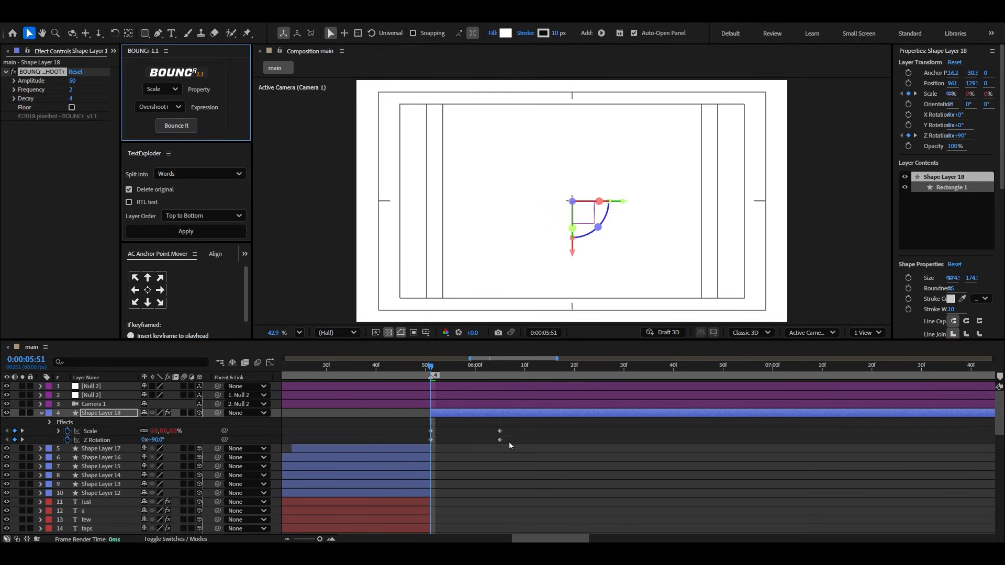
Step: Apply the BOUNCr Overshoot+ expression to the selected Z Rotation keyframes and preview the square's entrance
left_click_drag(509, 442, 404, 457)
left_click(162, 89)
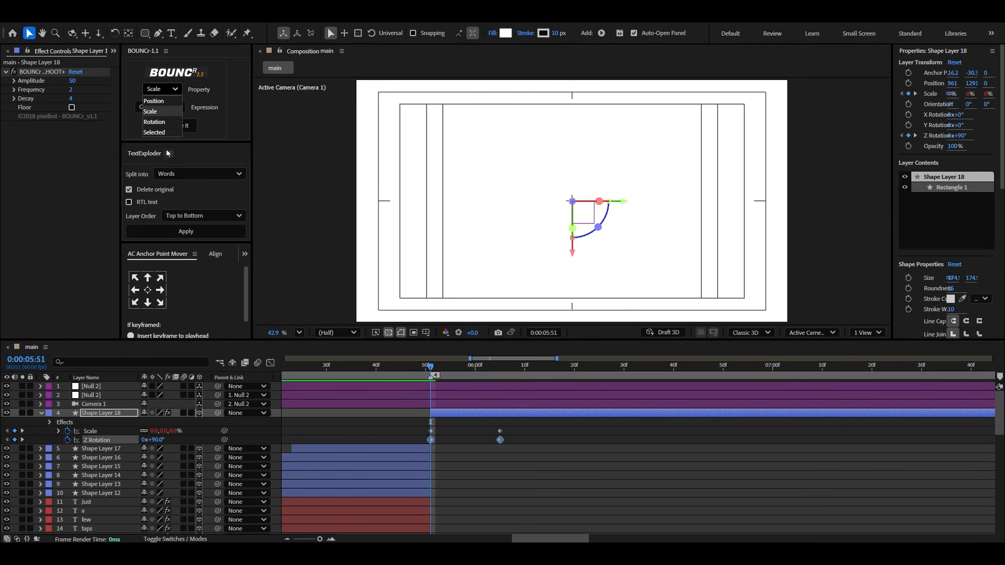
left_click(154, 132)
left_click(177, 126)
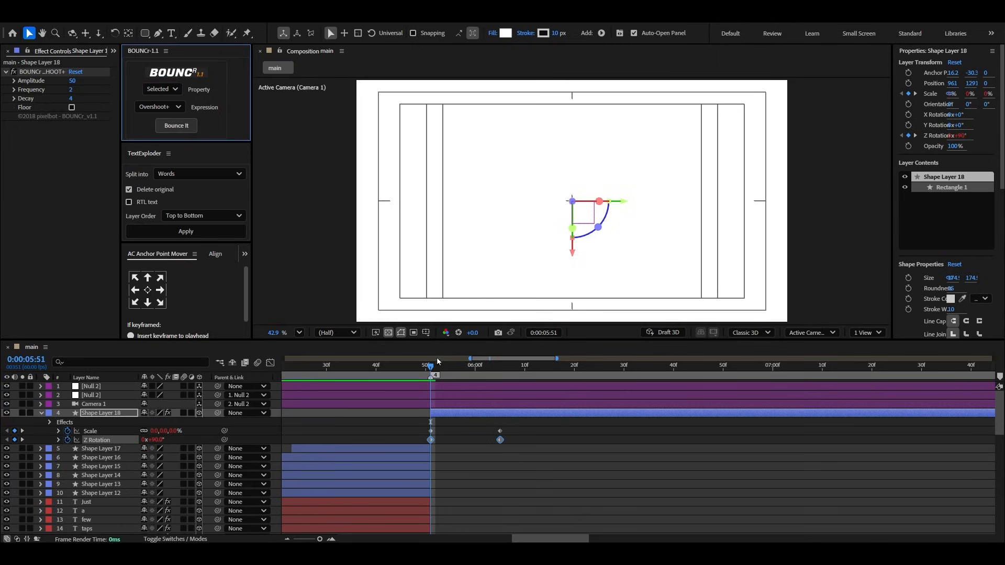
left_click_drag(438, 361, 404, 394)
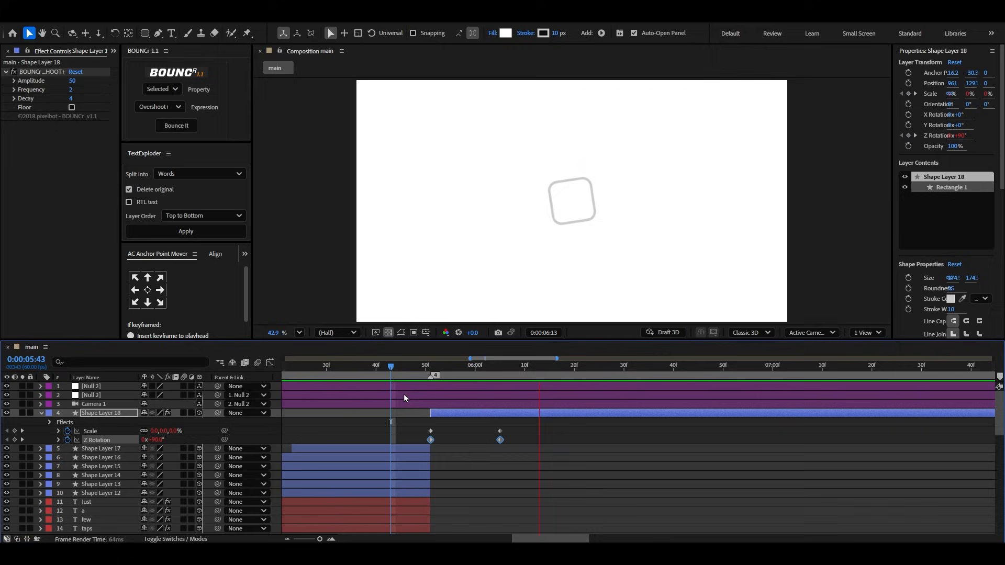
key("space")
Step: Move the square's ending Scale and Z Rotation keyframes earlier to about 0:00:06:01, preview the animation, and collapse the layer
left_click_drag(519, 427, 485, 442)
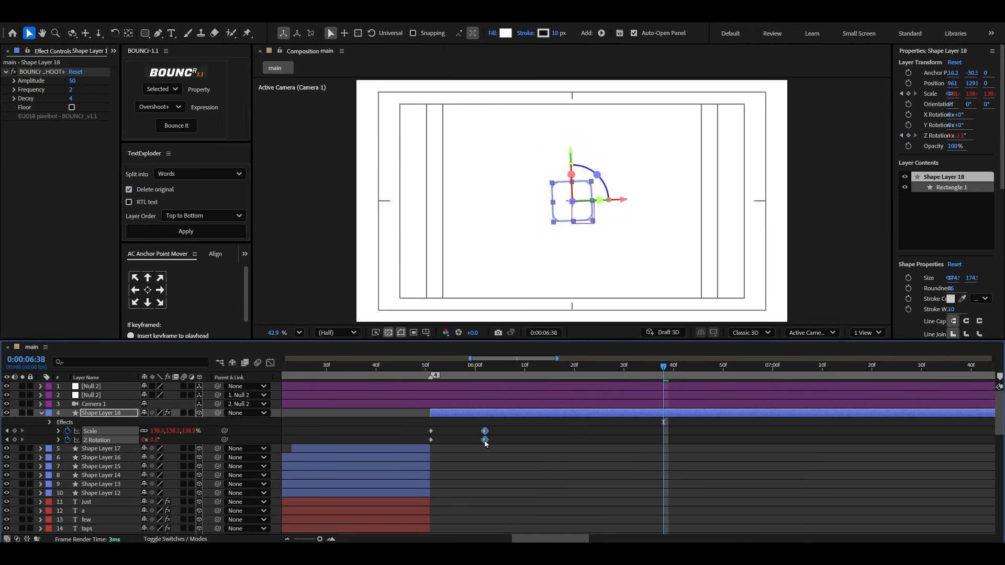
left_click(413, 368)
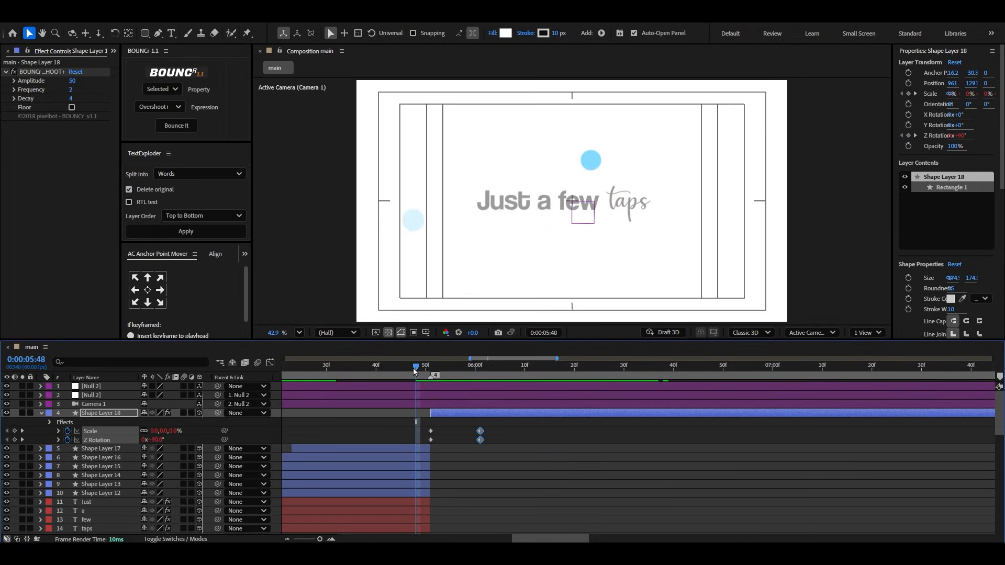
key("space")
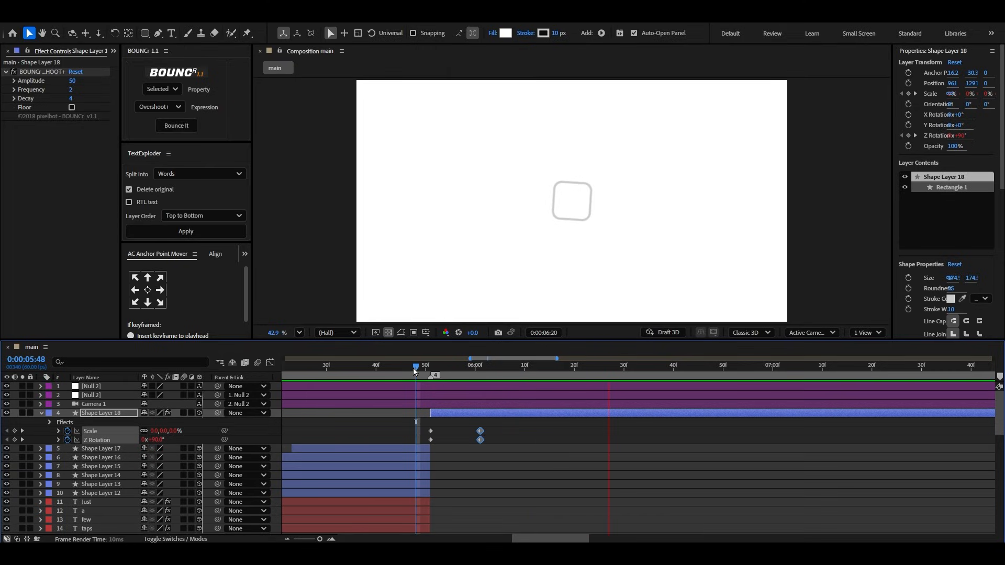
key("space")
key("space")
key("space")
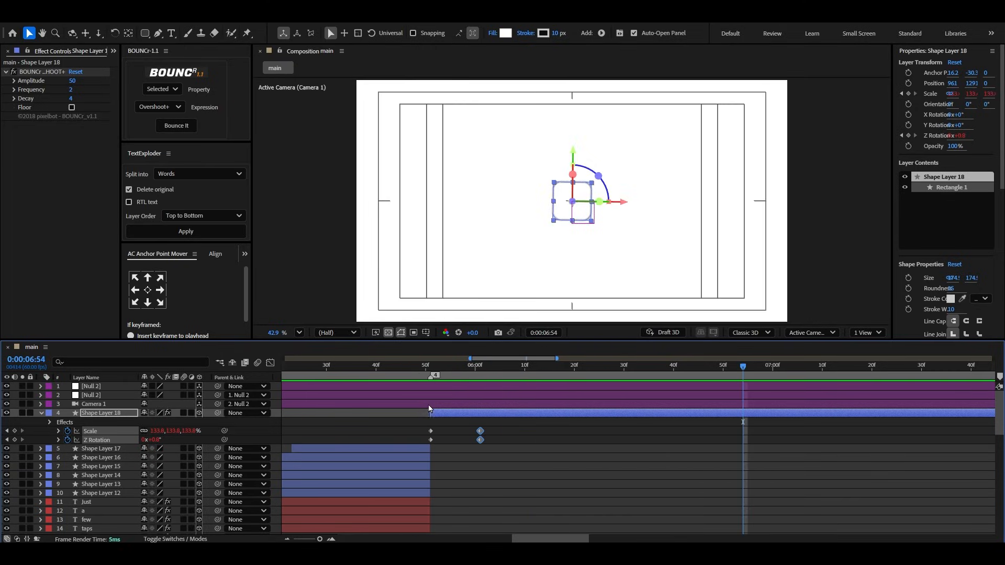
scroll(431, 409, "down", 1)
left_click(493, 463)
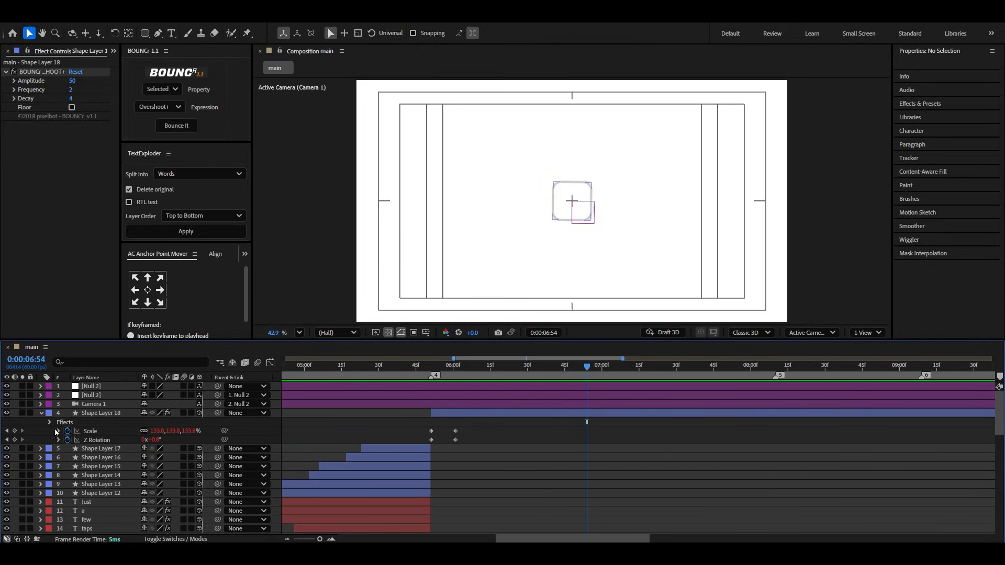
left_click(41, 414)
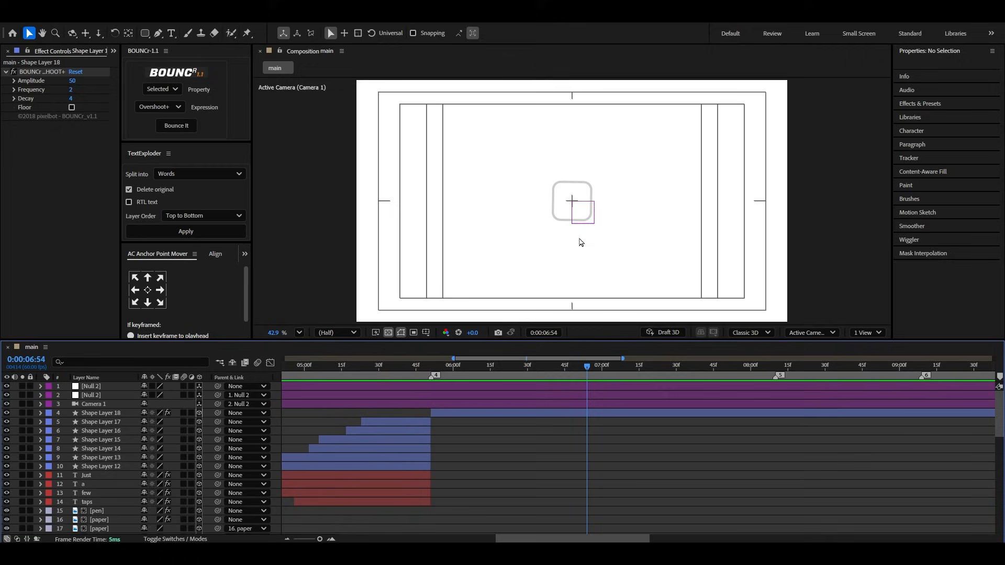
Step: Add the logo image pngaaa.com-7678228 (1).png from the banks logo folder to the composition, directly beneath Camera 1
left_click(113, 50)
left_click(119, 68)
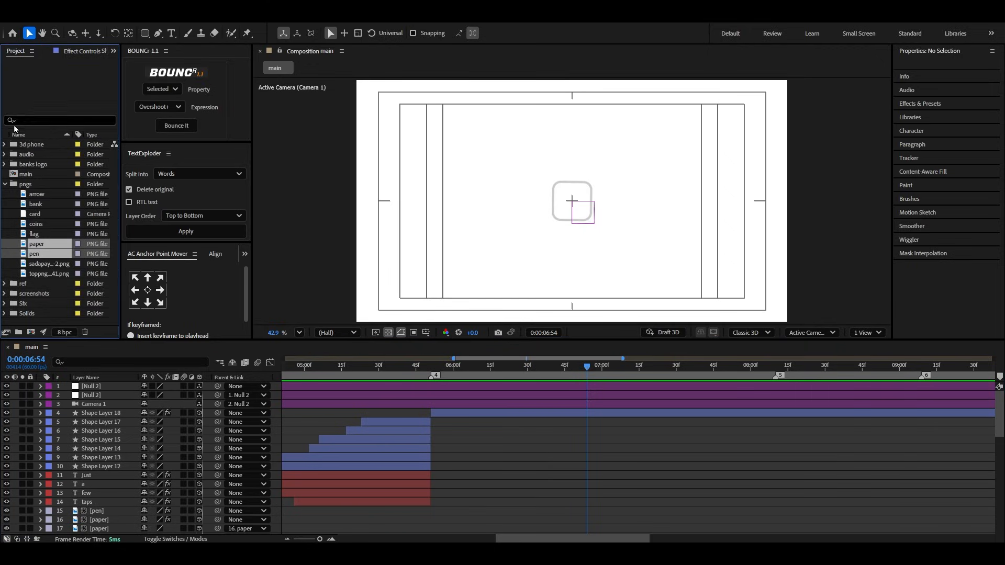
left_click(4, 184)
left_click(5, 164)
left_click(47, 223)
left_click(43, 234)
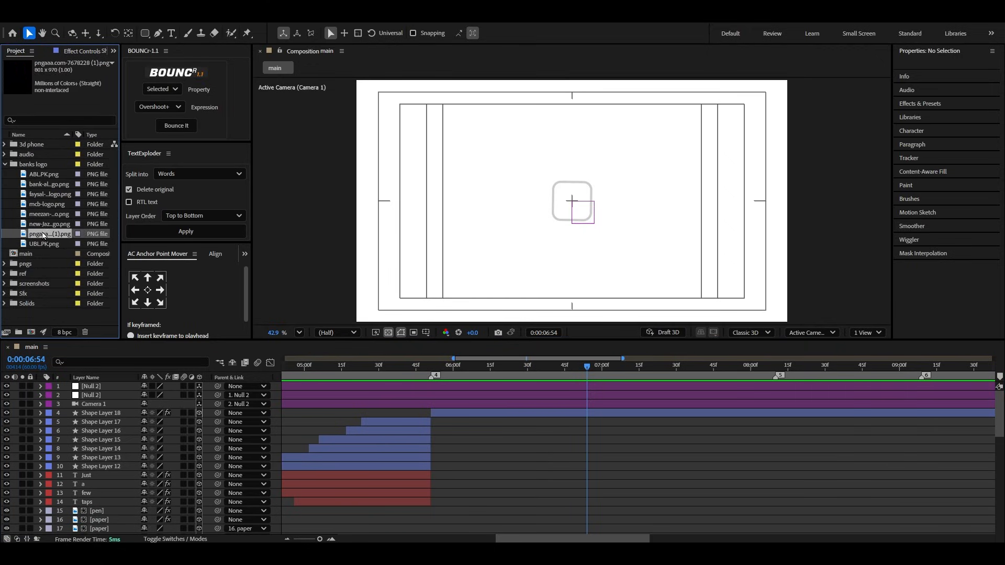
left_click(43, 244)
left_click(43, 237)
left_click_drag(44, 237, 76, 413)
Step: Make the logo layer 3D and reduce its Scale to 68%
left_click(199, 413)
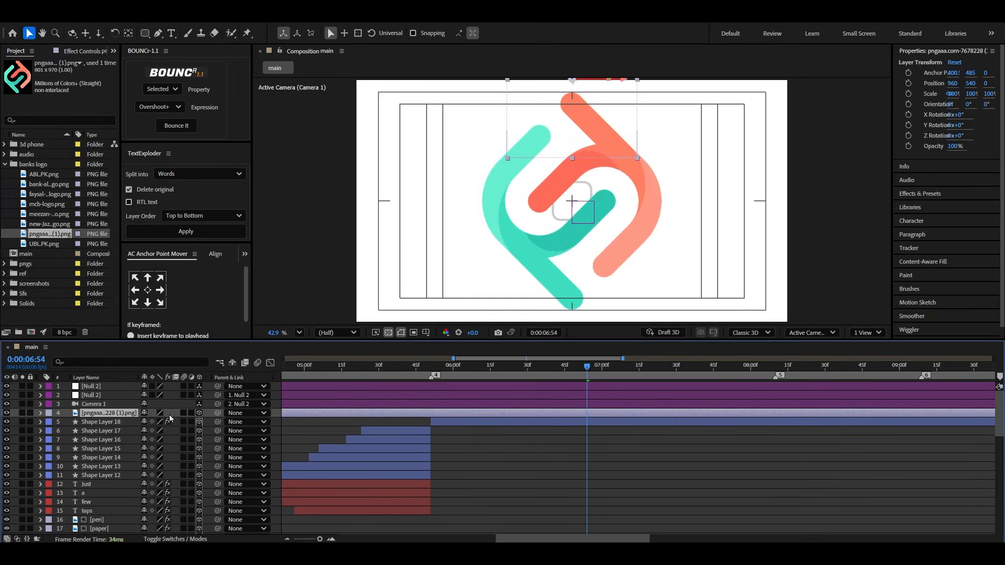
key("s")
left_click_drag(192, 423, 176, 422)
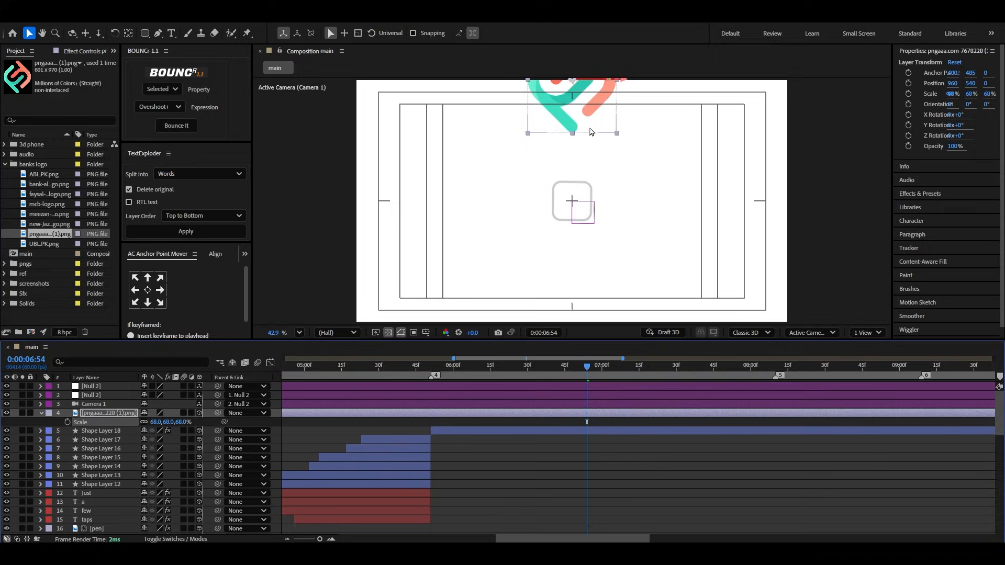
Step: Move the logo into the centre of the rounded square and set its Scale to 18%
left_click_drag(590, 126, 595, 233)
left_click_drag(184, 425, 165, 430)
scroll(578, 194, "up", 3)
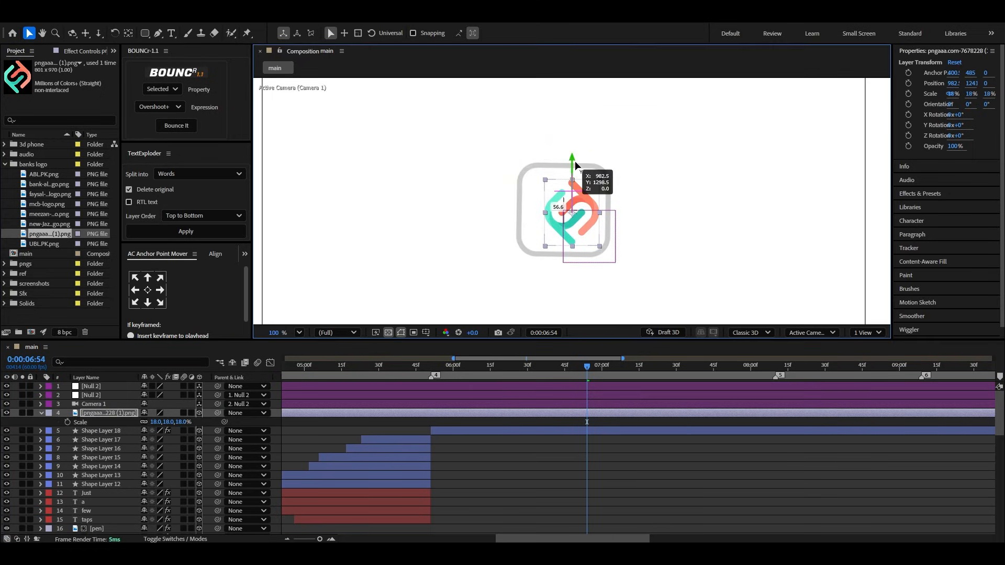
left_click_drag(625, 215, 618, 215)
left_click(299, 334)
left_click(330, 140)
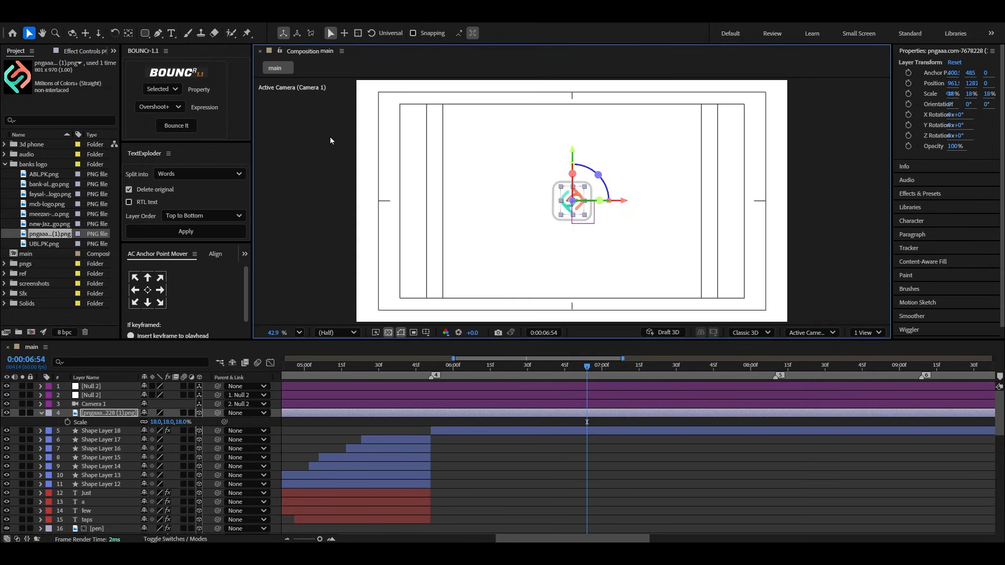
Step: Trim the start of the logo layer to match the start of Shape Layer 18 at marker 4
left_click(549, 366)
left_click(306, 446)
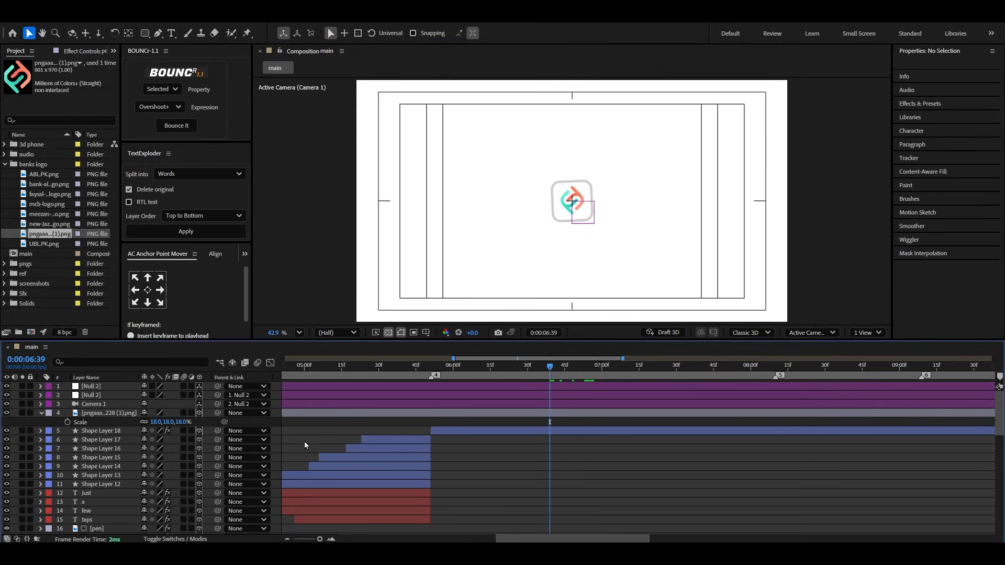
left_click(425, 417)
left_click_drag(320, 415, 620, 422)
Step: Keyframe the logo's Position to rise from Y 1566.7 at 0:00:06:01 to its place inside the square at about 0:00:06:17
key("p")
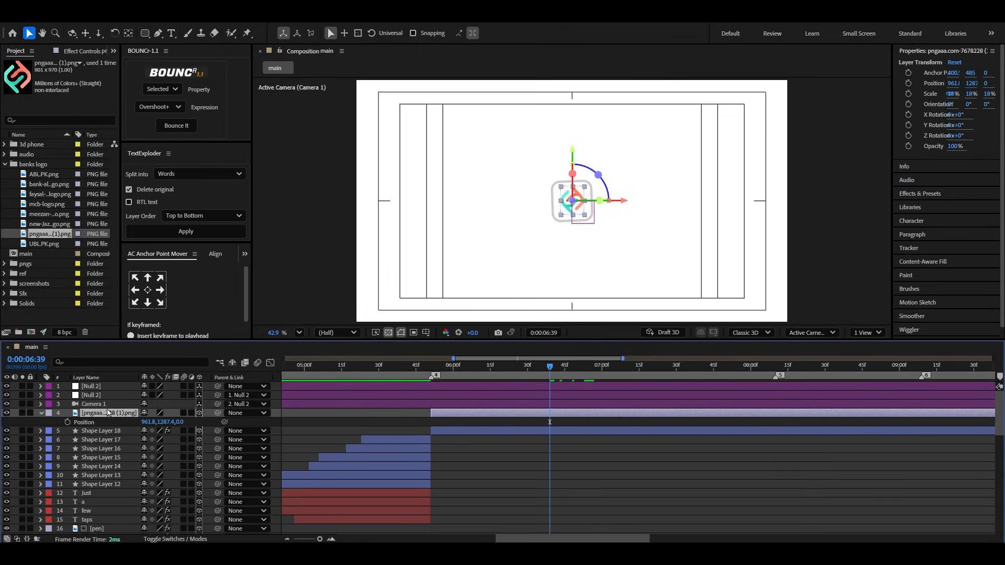
key("p")
key("p")
left_click(68, 423)
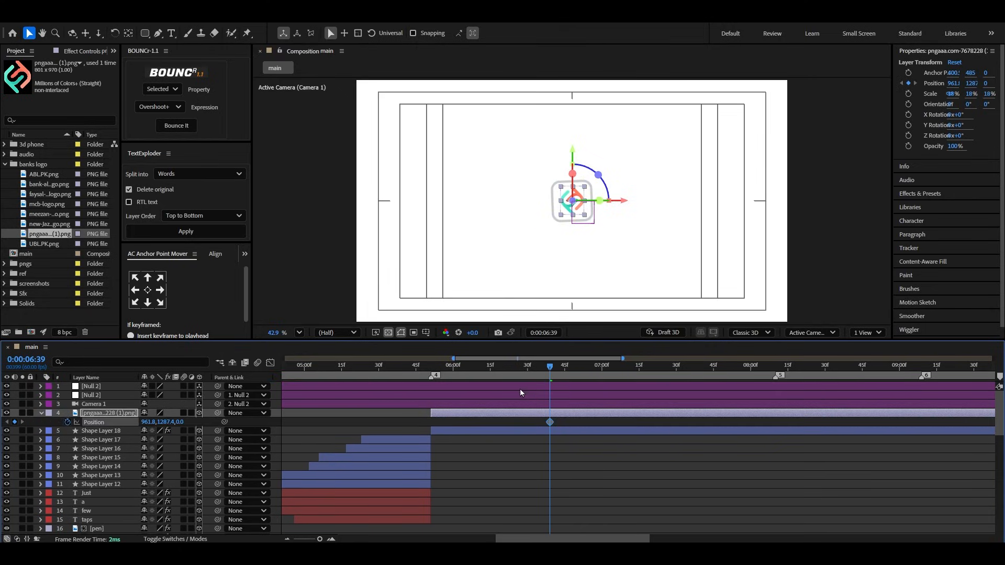
left_click_drag(550, 366, 530, 366)
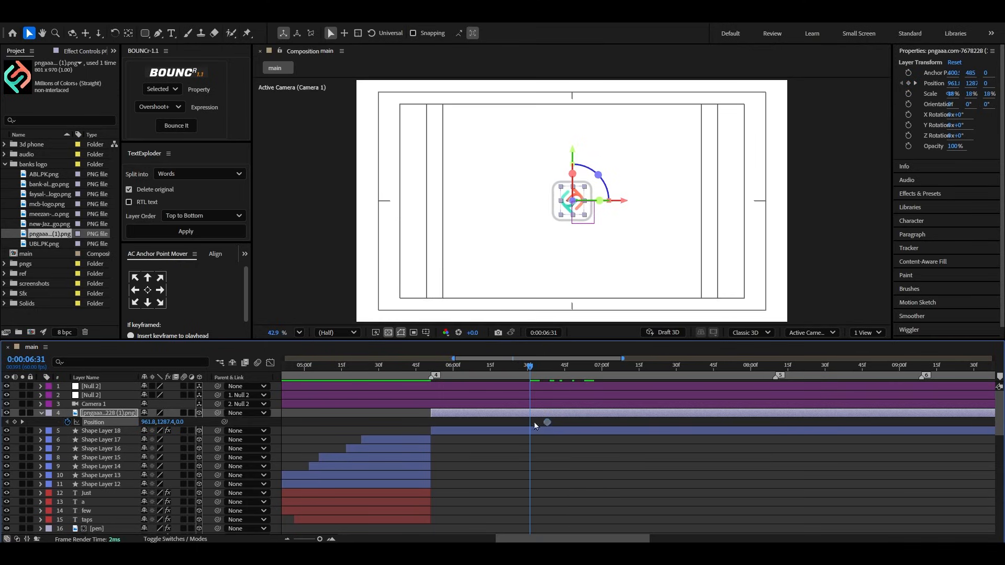
left_click_drag(547, 422, 496, 422)
mouse_move(473, 372)
left_mouse_down()
mouse_move(445, 372)
mouse_move(456, 374)
left_mouse_up()
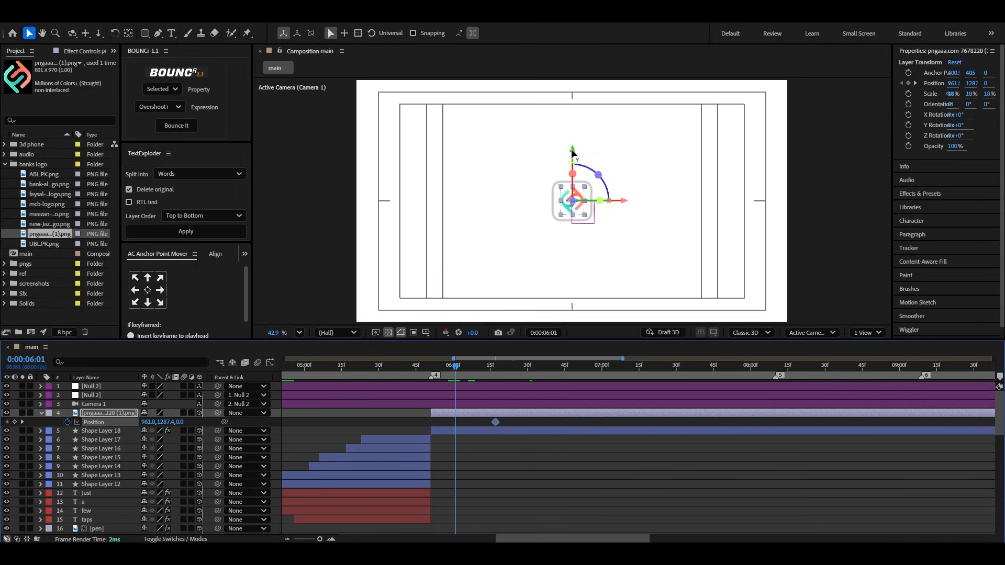
left_click_drag(572, 151, 573, 197)
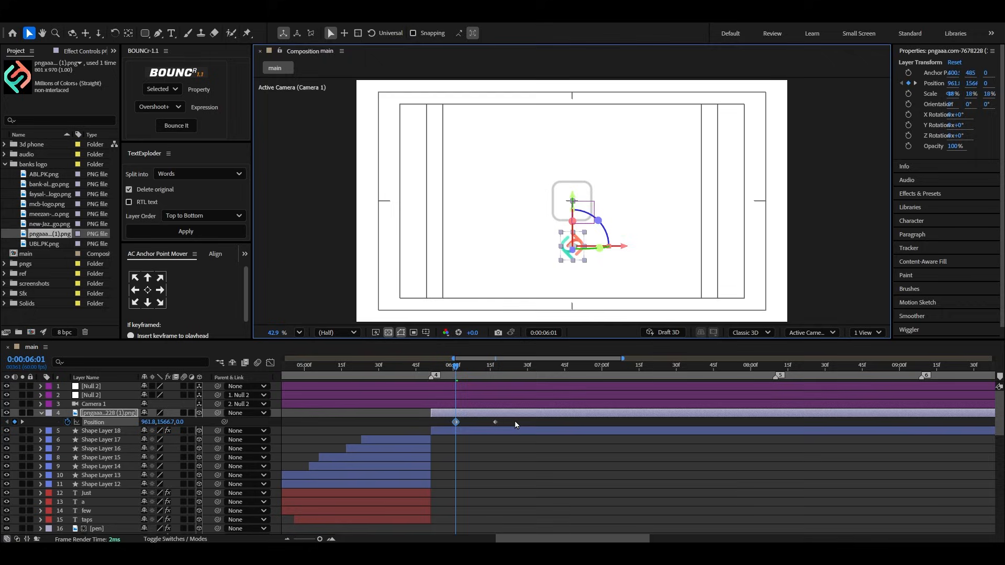
Step: Apply the BOUNCr Overshoot+ expression to the logo's Position keyframes
left_click_drag(515, 425, 443, 417)
left_click(169, 93)
left_click(160, 103)
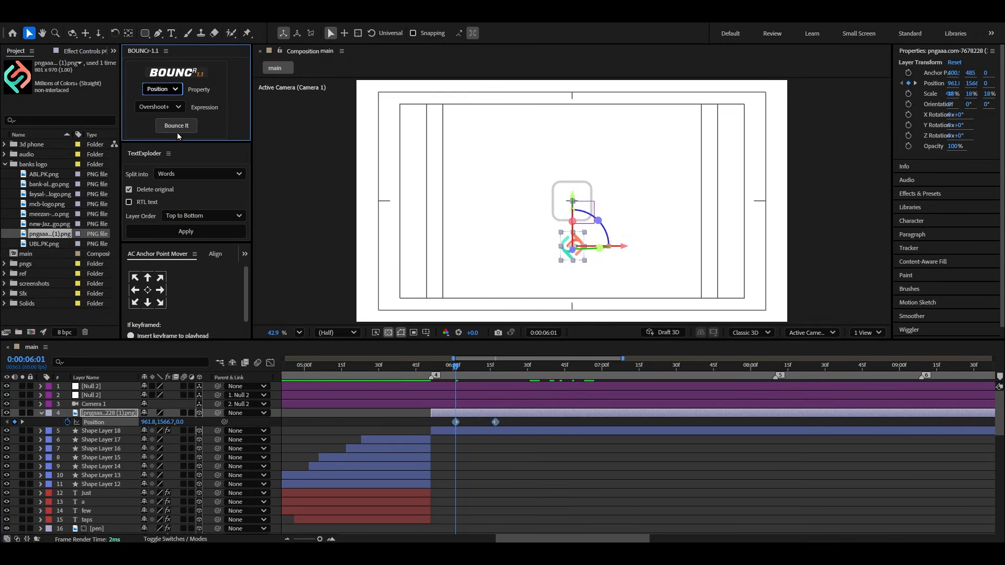
left_click(177, 129)
Step: Move the logo's Position keyframes earlier to 0:00:05:51 and about 0:00:06:05, and preview its entrance
left_click(429, 366)
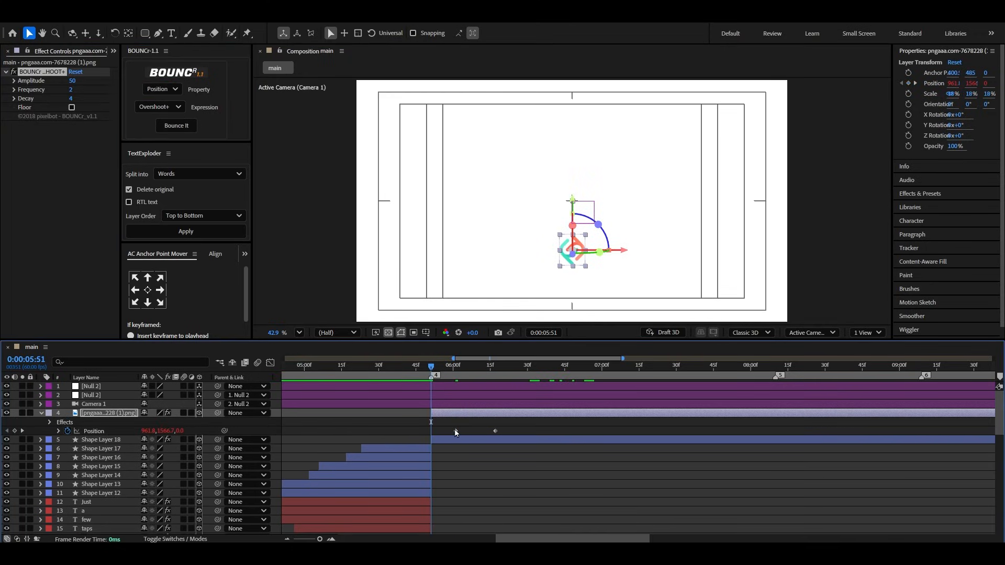
left_click_drag(456, 432, 432, 432)
left_click_drag(495, 432, 466, 431)
key("space")
key("space")
left_click(431, 366)
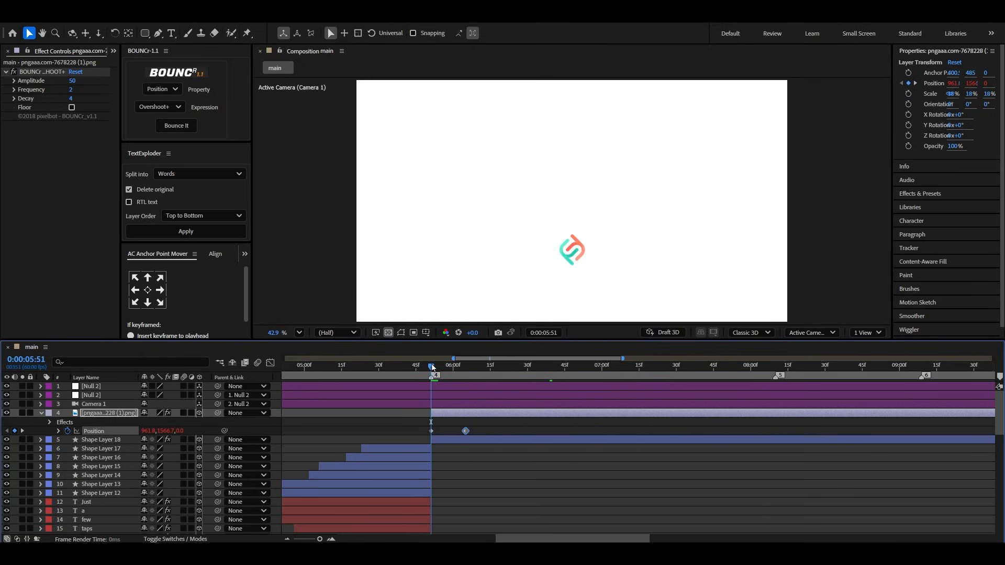
key("space")
key("space")
left_click(446, 368)
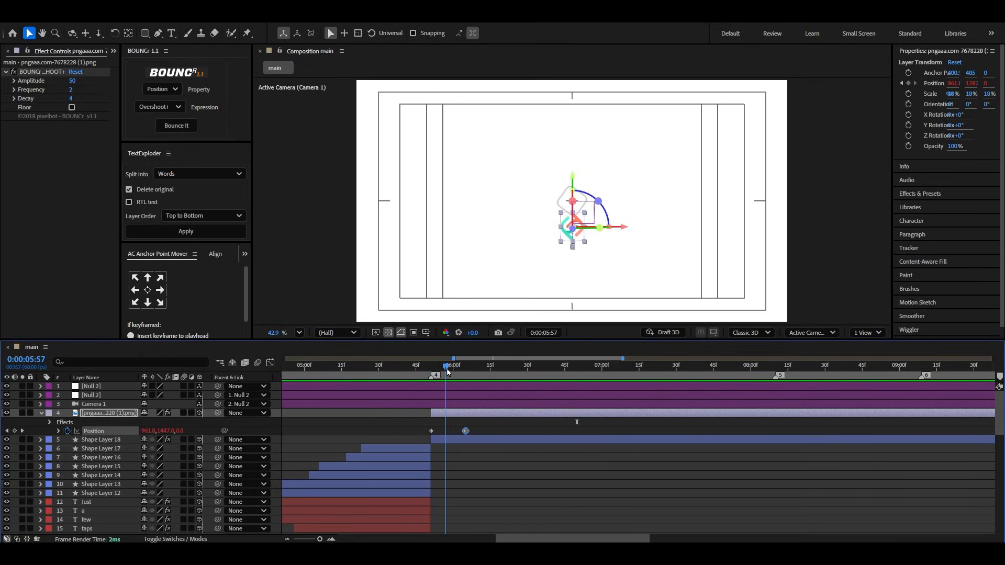
left_click_drag(446, 370, 454, 369)
left_click(478, 495)
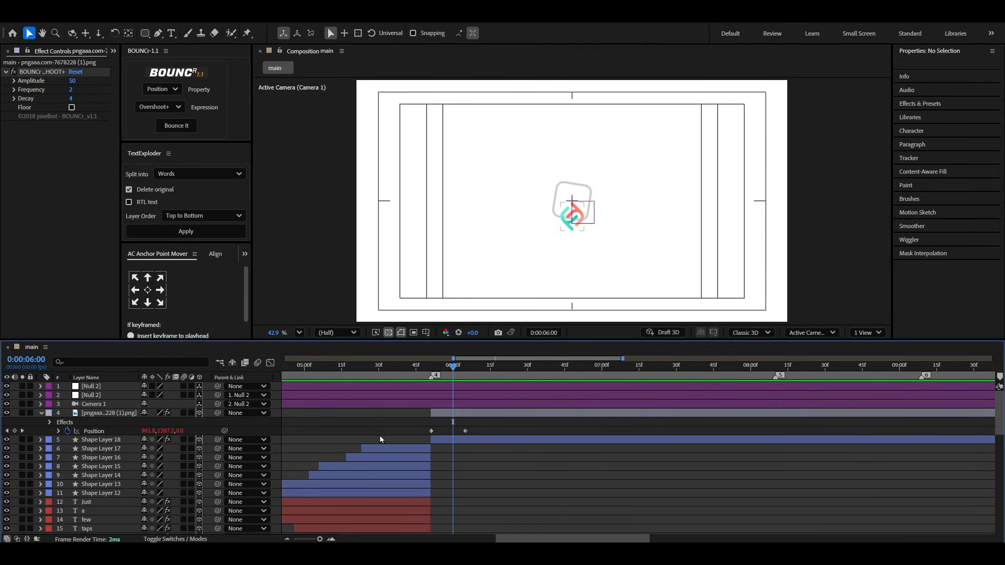
Step: Set Shape Layer 18 as the logo layer's track matte and keep the shape layer visible
left_click(104, 415)
left_click(40, 413)
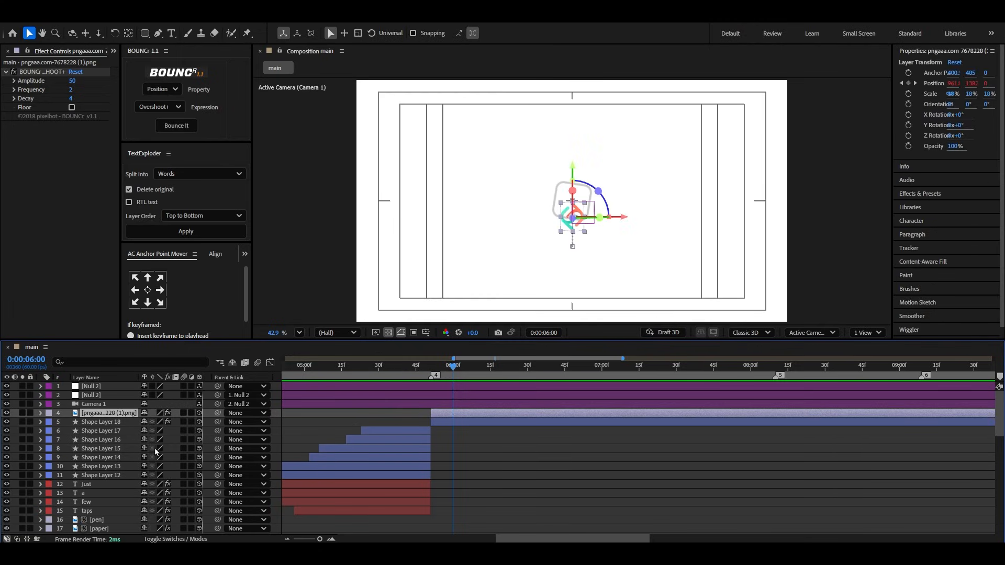
left_click(178, 539)
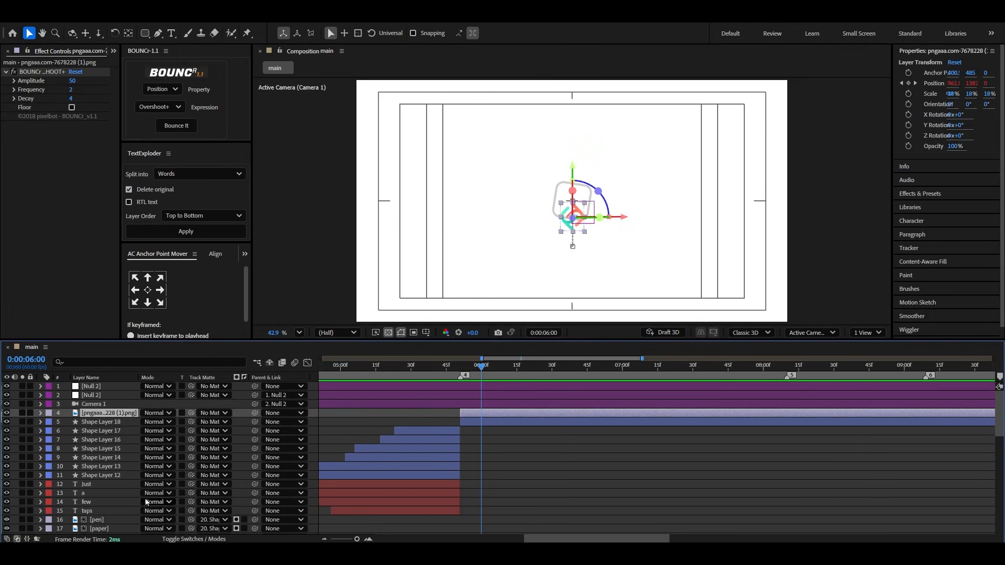
left_click_drag(190, 414, 99, 423)
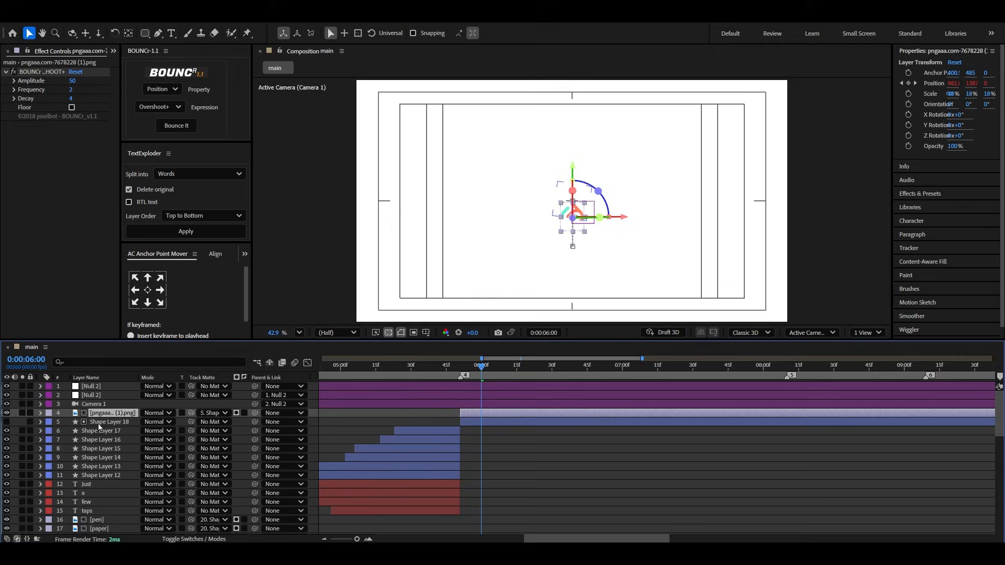
left_click(99, 423)
left_click(6, 424)
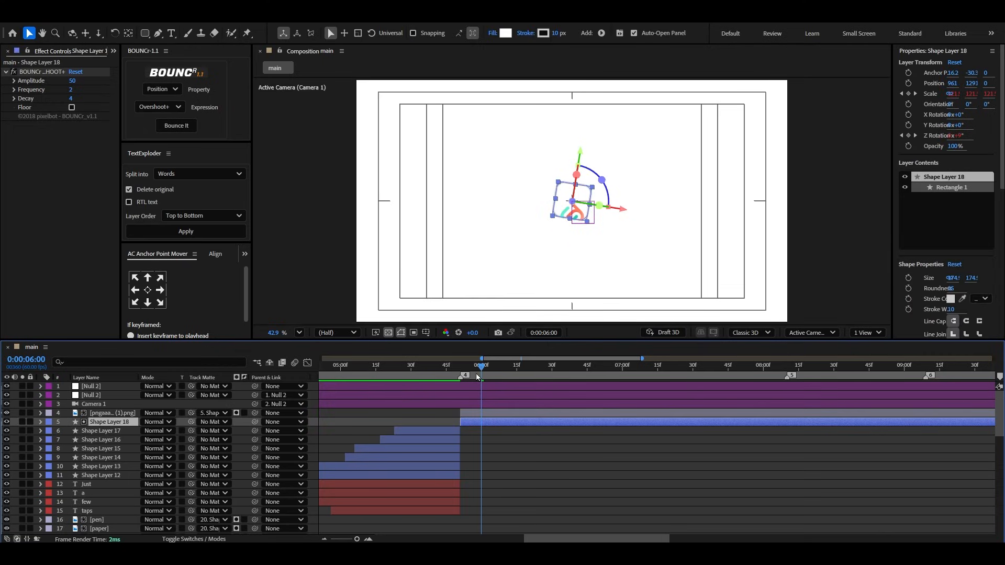
Step: Preview the transition from the "Just a few taps" text to the matted logo tile
left_click(439, 367)
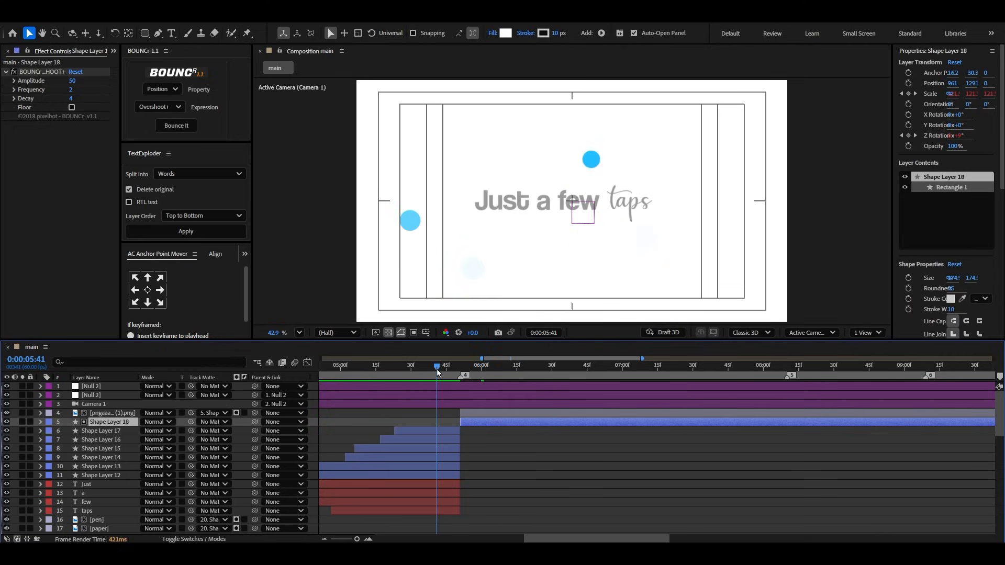
key("space")
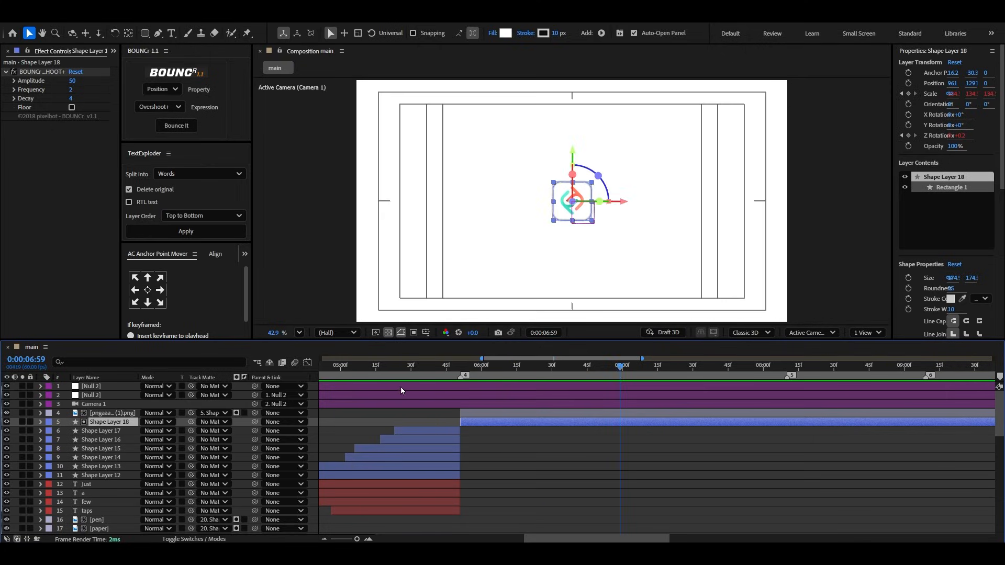
scroll(400, 387, "down", 1)
left_click(521, 449)
mouse_move(511, 373)
left_mouse_down()
mouse_move(413, 373)
mouse_move(490, 374)
left_mouse_up()
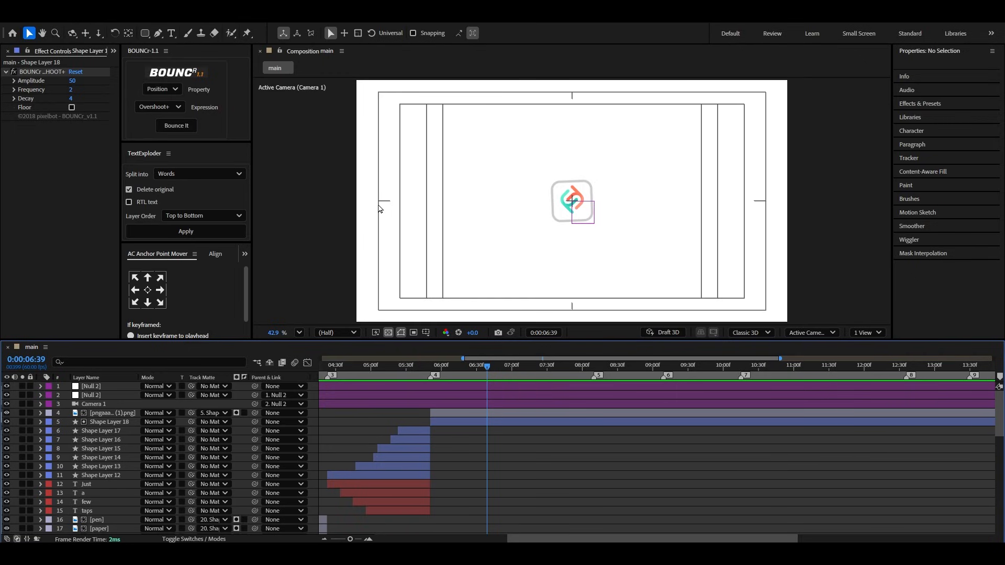
Step: Add the hand cursor image from the pngs folder to the composition, directly beneath Camera 1
left_click(113, 51)
left_click(126, 65)
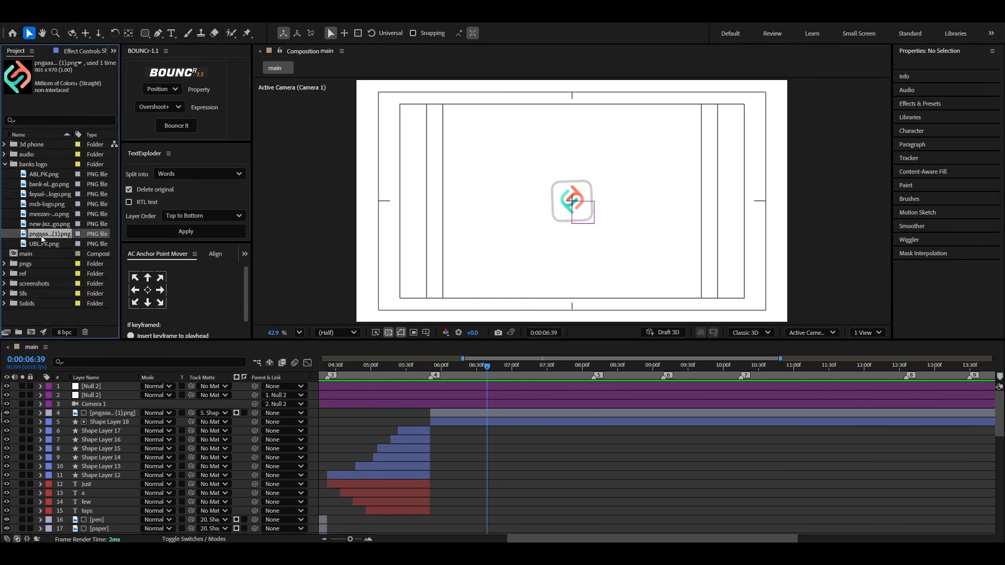
left_click(6, 264)
scroll(21, 283, "down", 3)
left_click(32, 294)
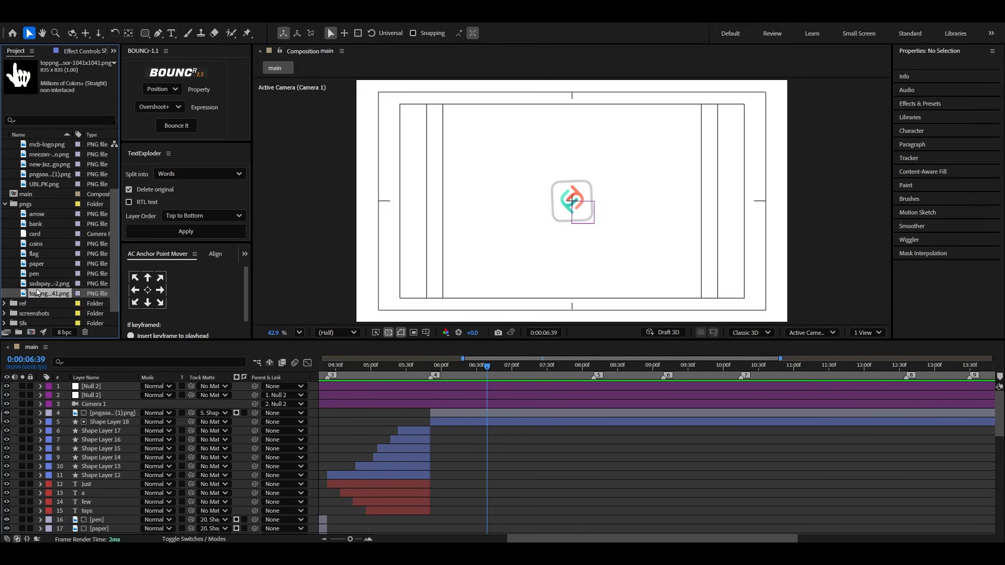
left_click_drag(37, 292, 87, 412)
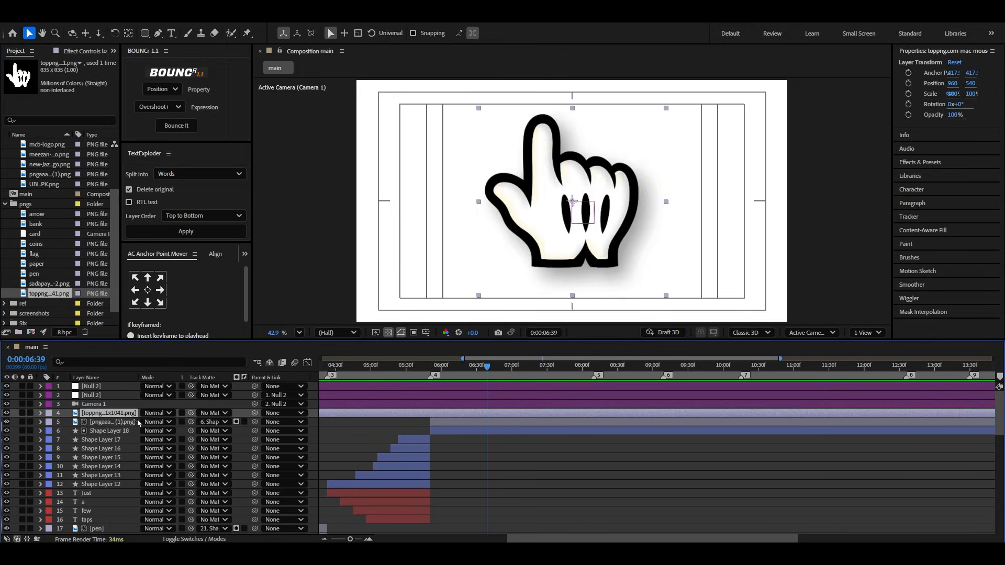
Step: Set the hand layer's Scale to 15% and make the layer 3D
key("s")
left_click_drag(165, 422, 141, 434)
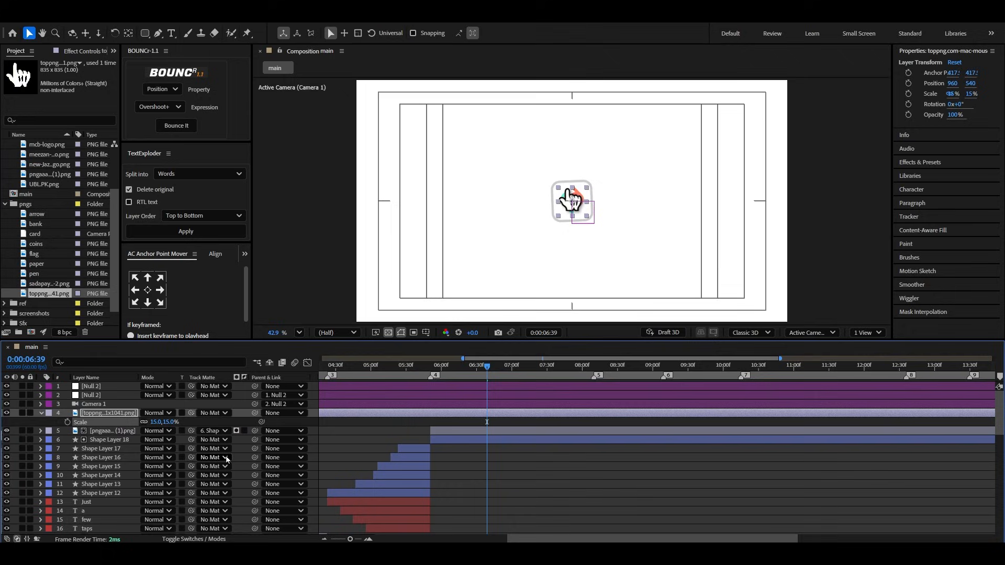
left_click(193, 539)
left_click(199, 413)
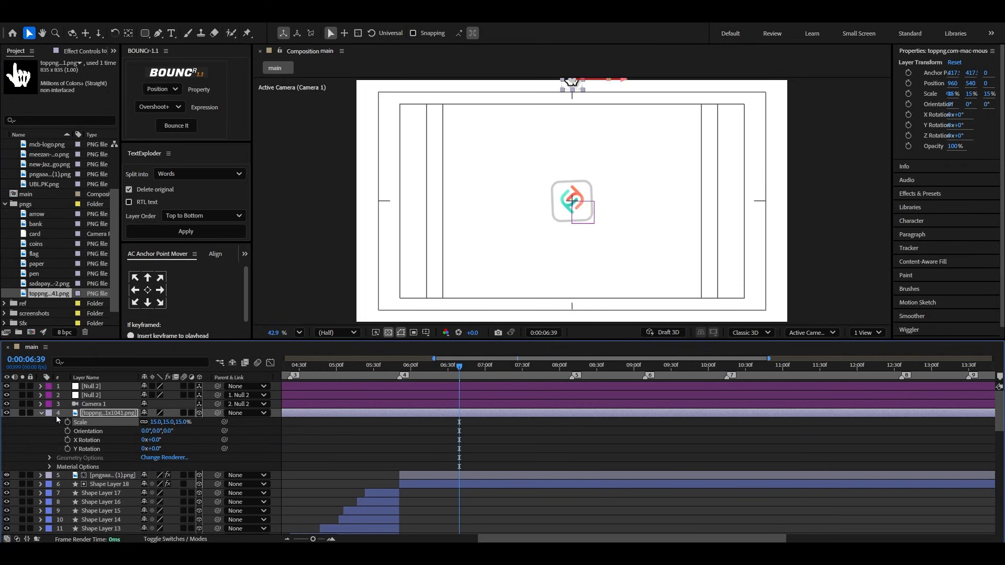
left_click(41, 413)
Step: Position the hand over the tile's lower-right corner at 1015.2, 1344.7 and start its layer together with the logo layer
scroll(479, 277, "down", 2)
left_click_drag(565, 99, 569, 186)
left_click(299, 333)
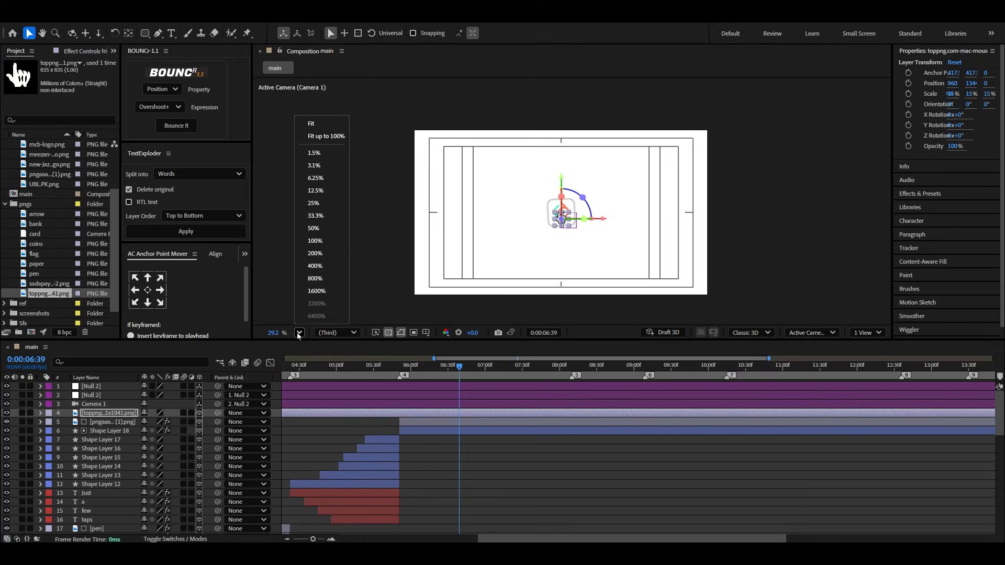
left_click(314, 128)
left_click_drag(337, 414, 755, 422)
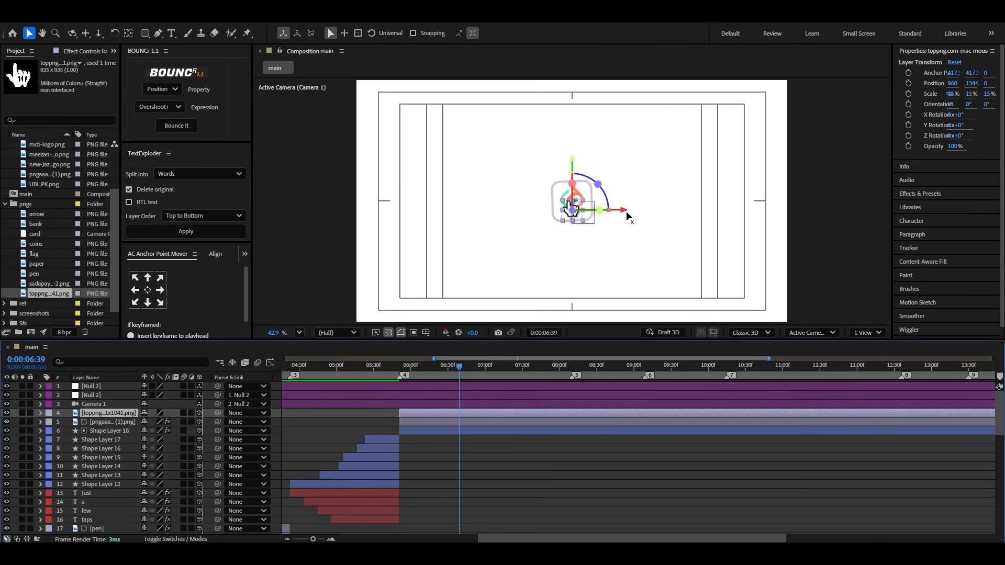
left_click_drag(628, 216, 637, 214)
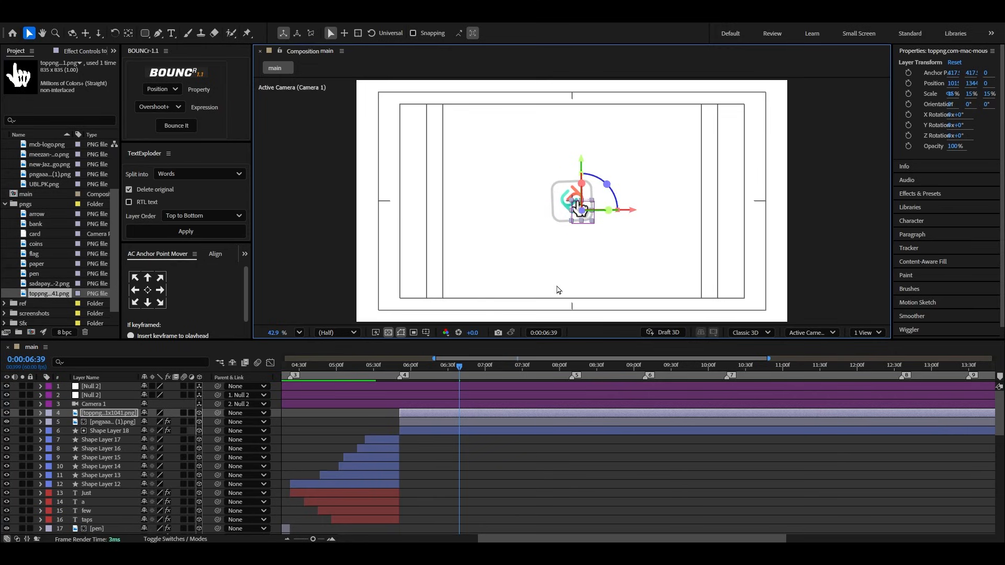
Step: Add Position and Z Rotation keyframes to the hand layer and move both to about 0:00:07:16
left_click(116, 416)
key("p")
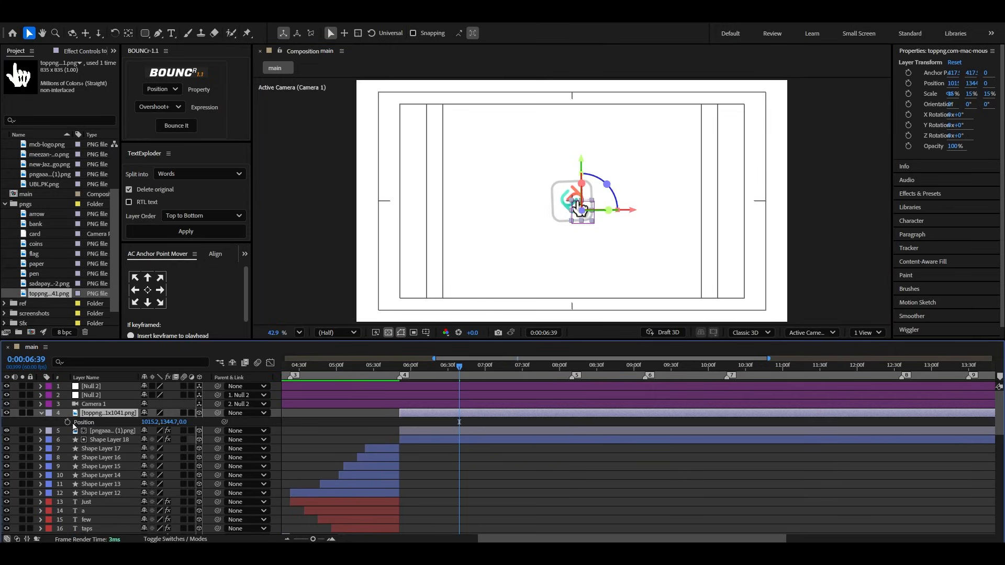
left_click(69, 422)
key("r")
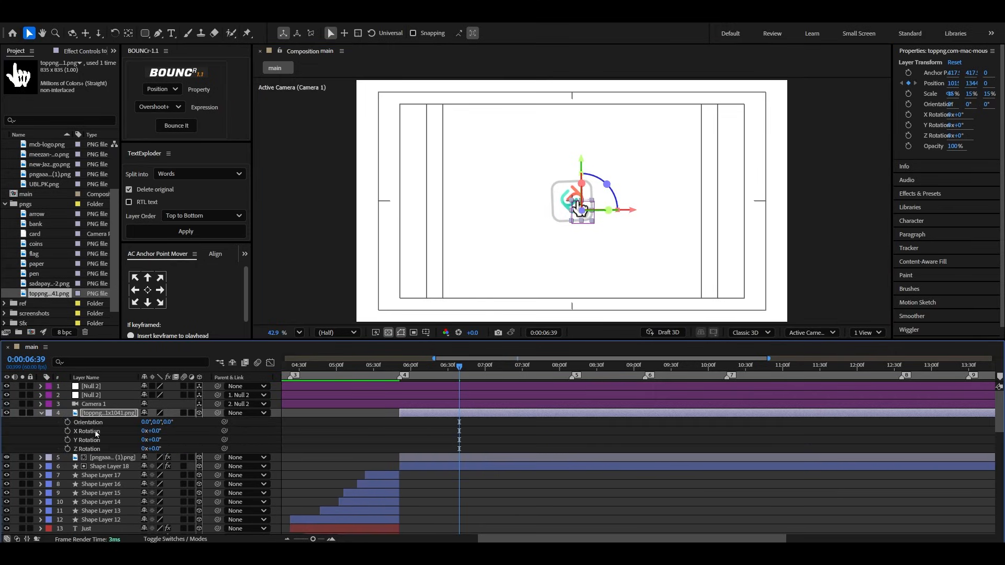
left_click(68, 450)
key("u")
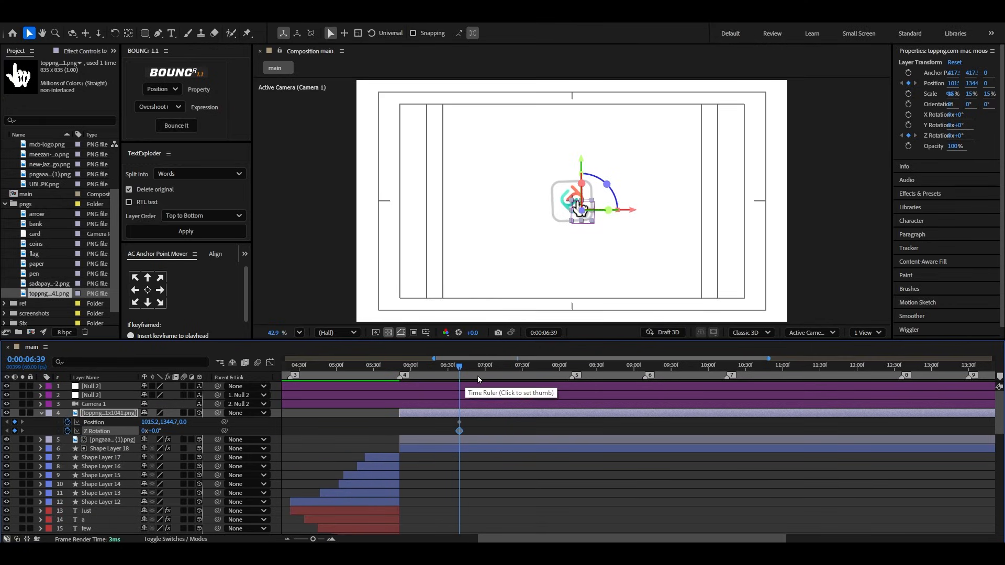
scroll(437, 420, "up", 1)
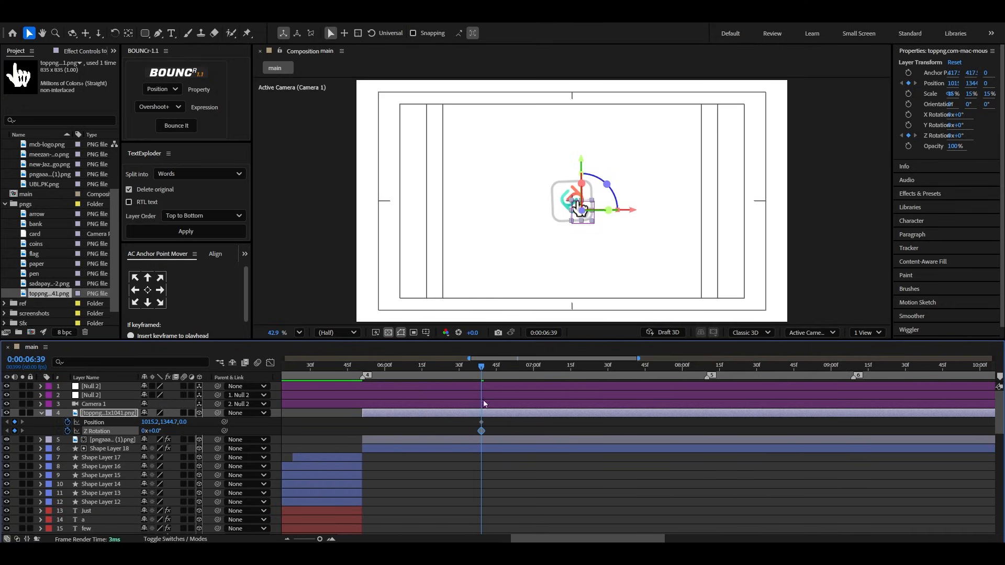
left_click_drag(501, 419, 575, 433)
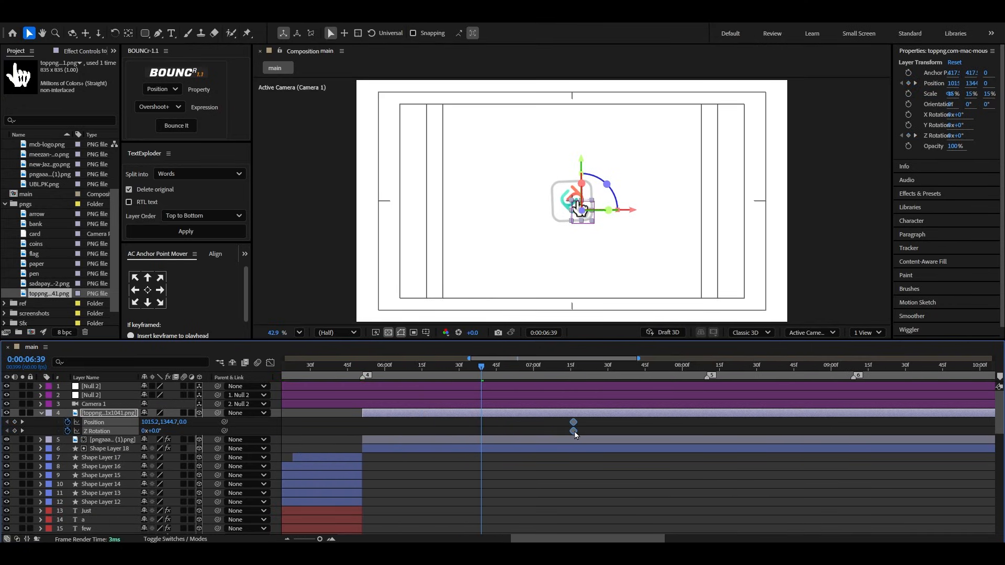
Step: Preview the logo tile's entrance with the hand and move the current time to 0:00:06:40
left_click(374, 368)
key("space")
left_click(464, 370)
key("space")
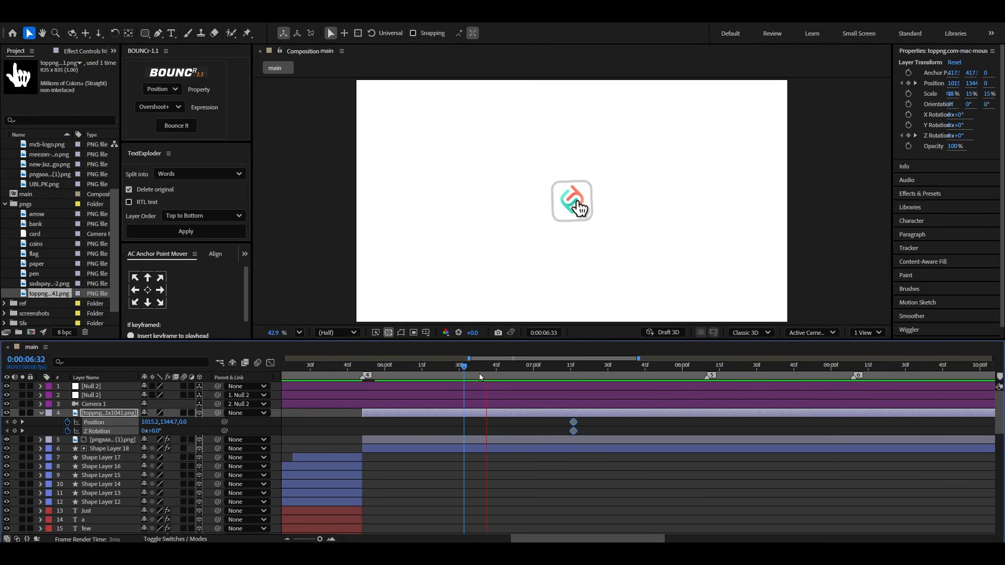
left_click_drag(489, 370, 484, 370)
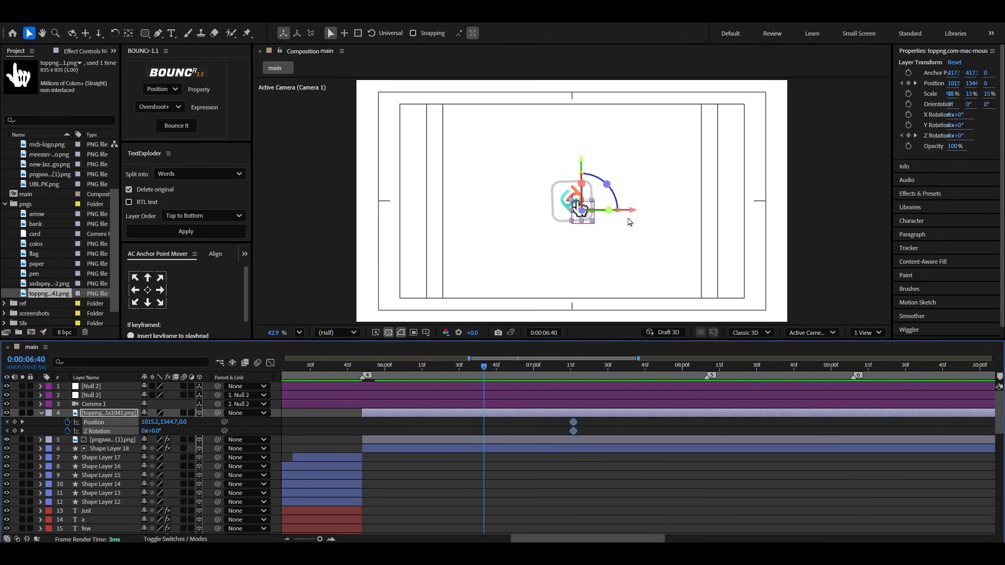
Step: At 0:00:06:40, keyframe the hand below the frame at 247.8, 2109.3 with its Z Rotation at -24°
left_click_drag(626, 210, 587, 212)
left_click_drag(544, 167, 541, 261)
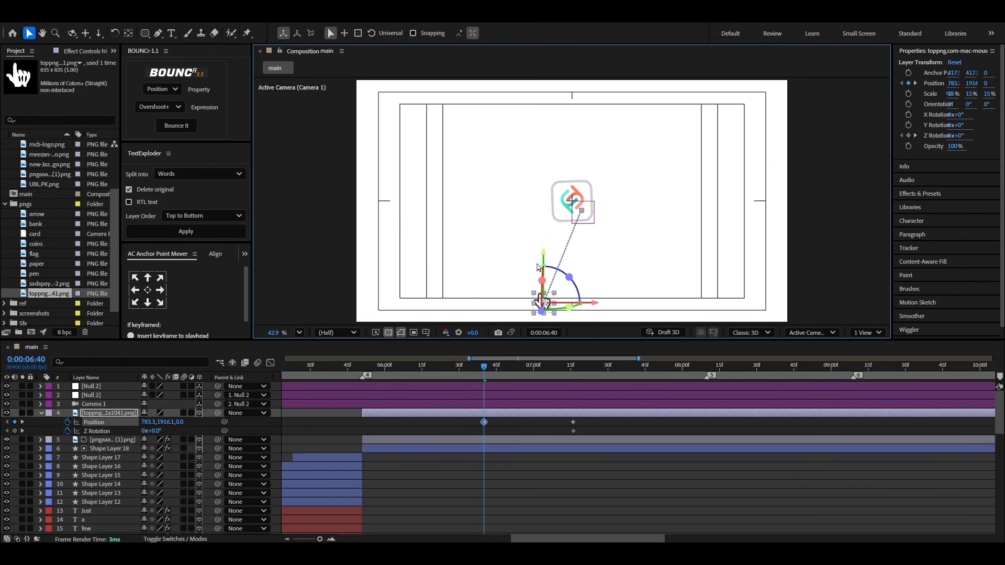
left_click_drag(592, 303, 496, 316)
left_click_drag(458, 268, 452, 430)
left_click_drag(484, 307, 465, 299)
key("ctrl+z")
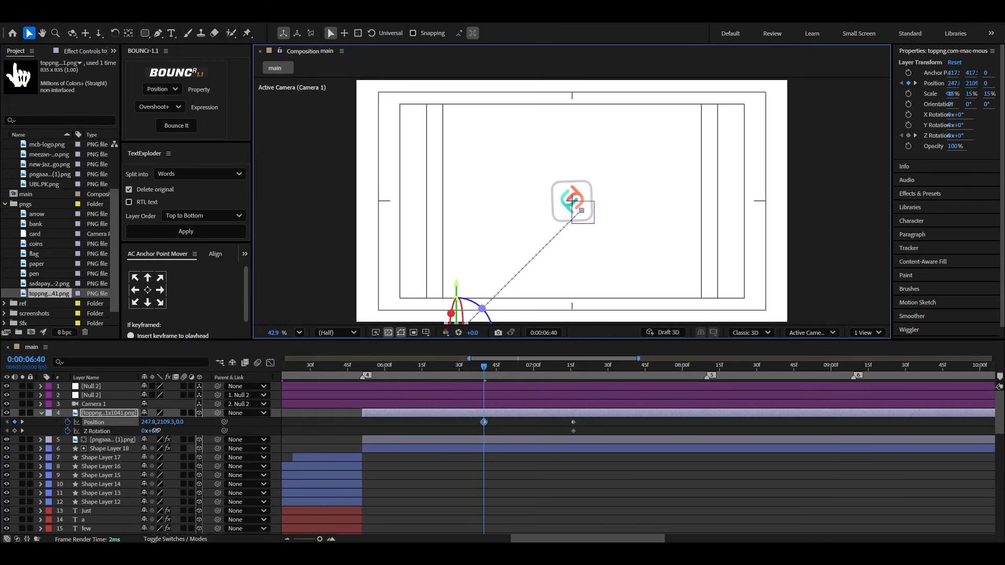
left_click_drag(156, 430, 147, 430)
Step: Shape the hand's Position and Z Rotation speed curves to peak early and ease out slowly, and preview the motion
left_click_drag(608, 423, 504, 439)
key("shift+F3")
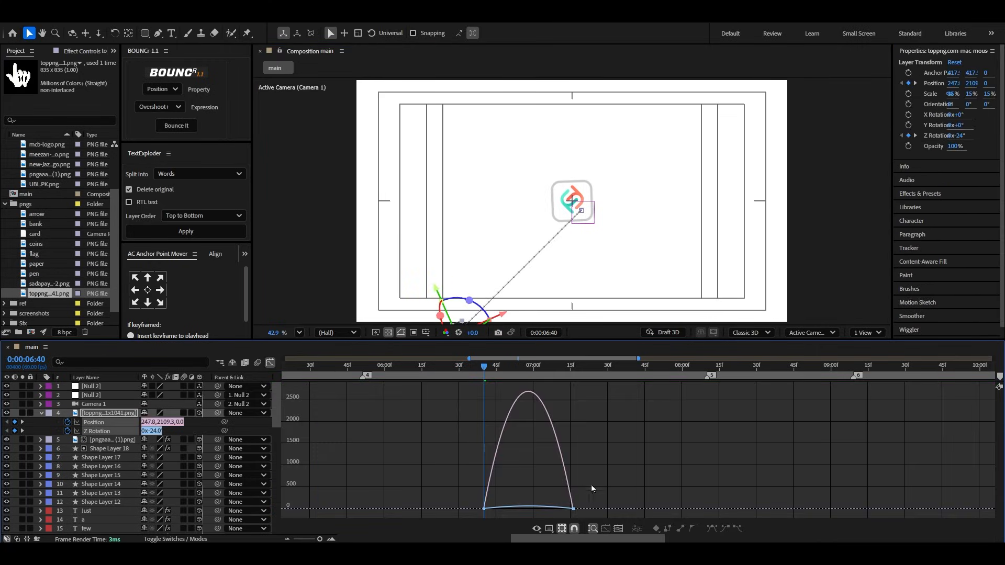
left_click_drag(592, 485, 510, 507)
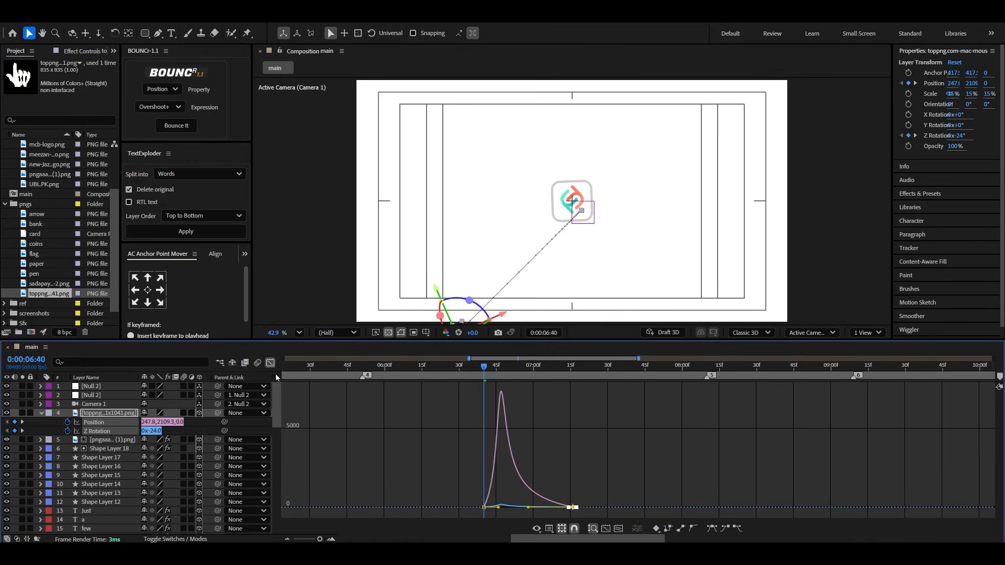
left_click(270, 363)
left_click_drag(380, 369, 377, 370)
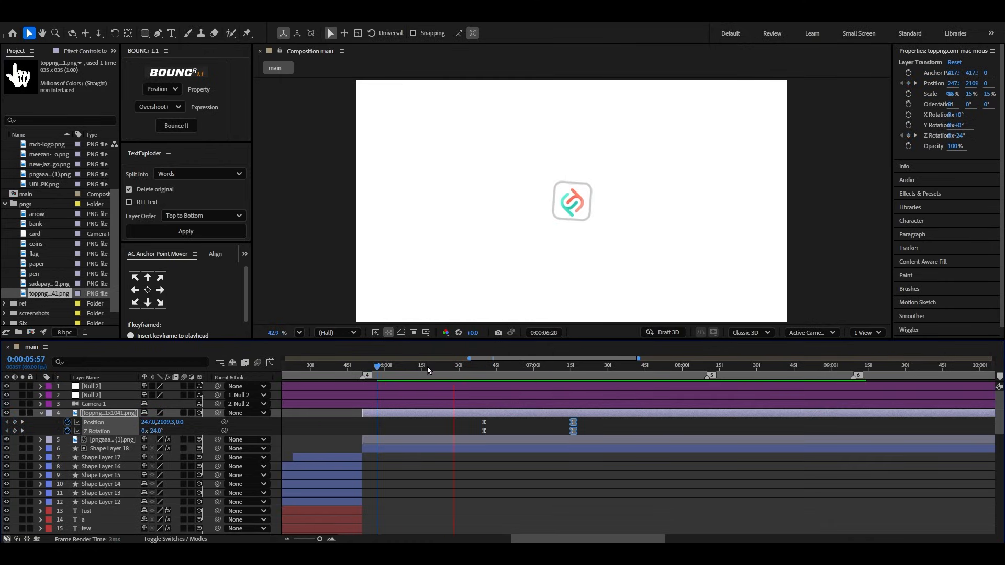
key("space")
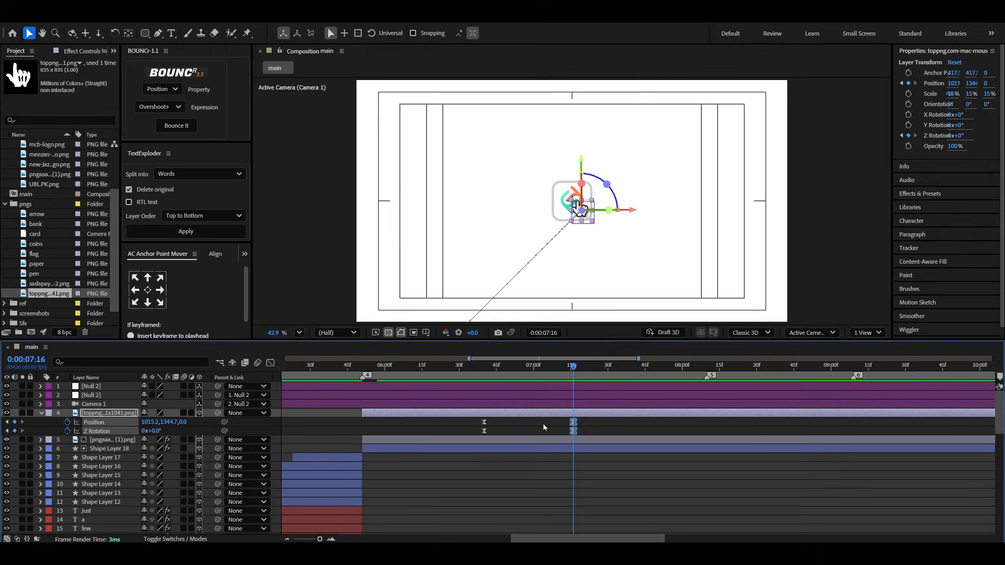
Step: Move the hand's ending Position and Z Rotation keyframes to about 0:00:07:10 and preview the faster entrance
left_click_drag(590, 421, 559, 431)
left_click(440, 369)
key("space")
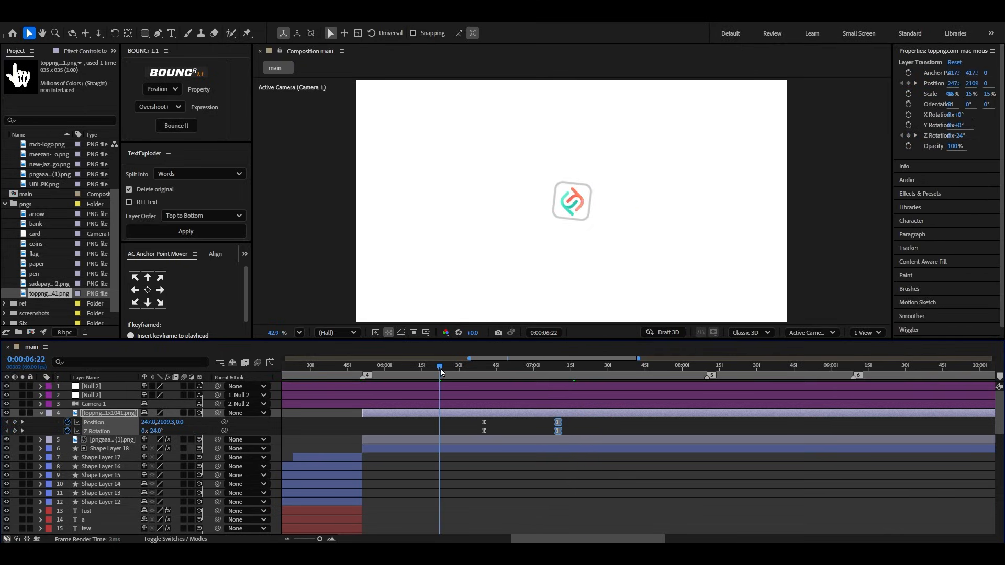
key("space")
key("space")
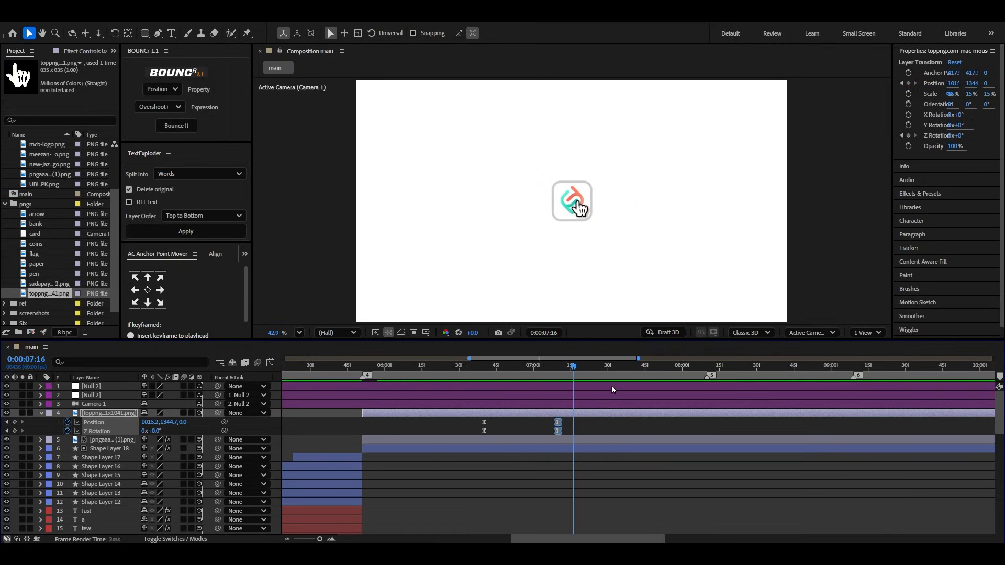
left_click(409, 382)
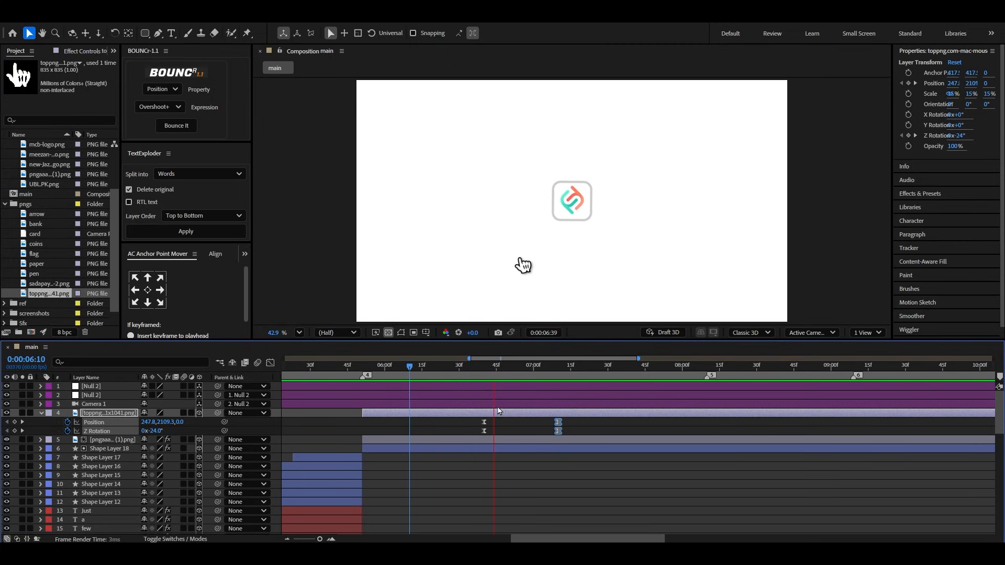
key("space")
Step: Shift the hand's Position and Z Rotation keyframes to run from about 0:00:06:34 to 0:00:07:01, and preview them
left_click_drag(511, 424, 470, 435)
left_click_drag(567, 421, 553, 434)
left_click_drag(559, 432, 536, 434)
left_click(412, 379)
key("space")
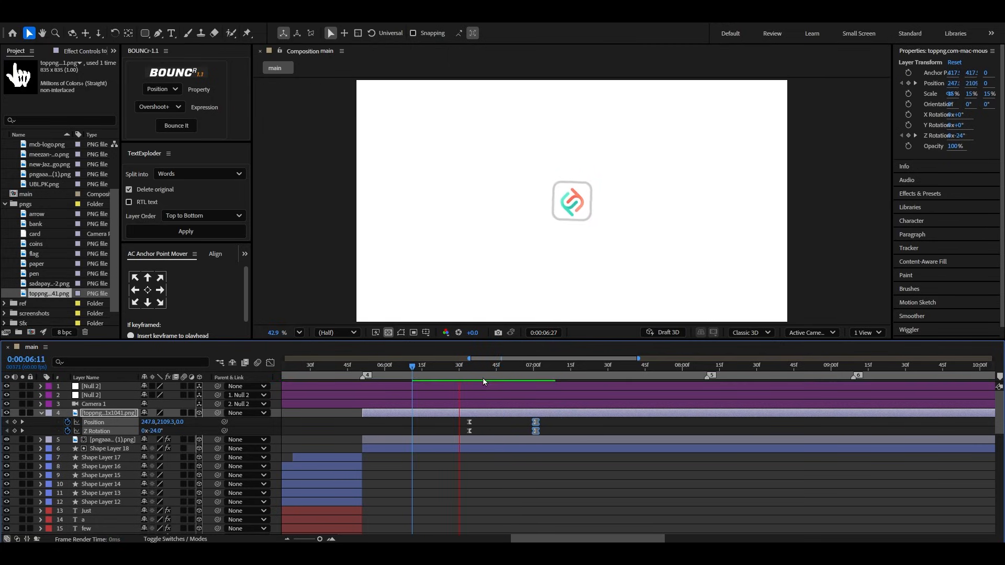
key("space")
Step: Add a 15% Scale keyframe to the hand layer at 0:00:07:01 and display all its keyframed properties
left_click(523, 423)
left_click(526, 413)
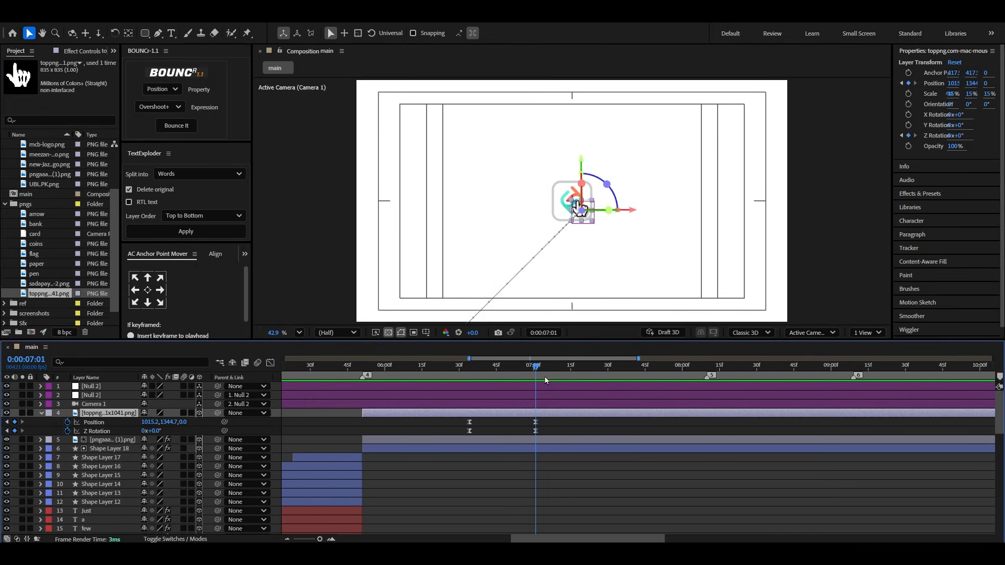
scroll(483, 264, "up", 3)
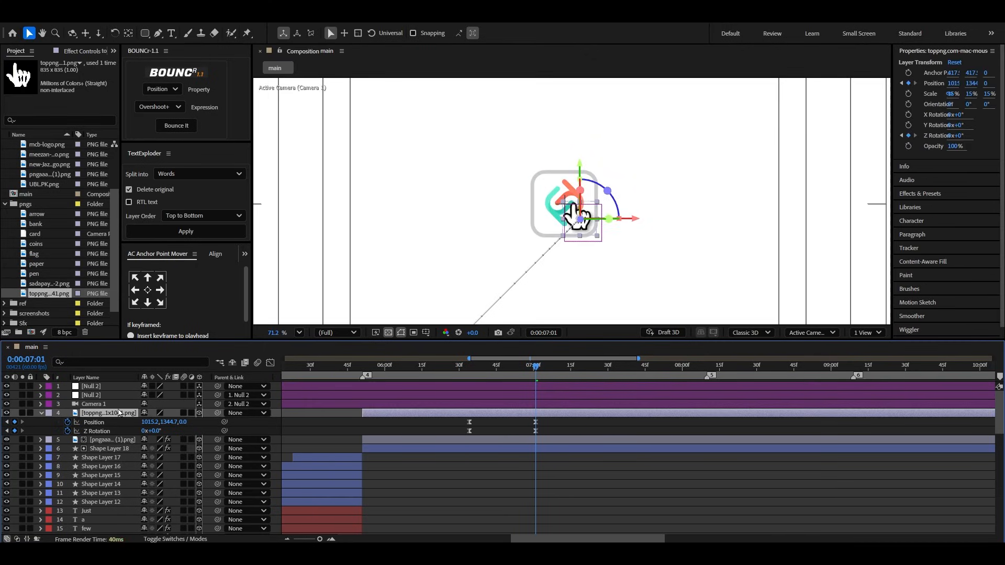
key("s")
left_click(68, 422)
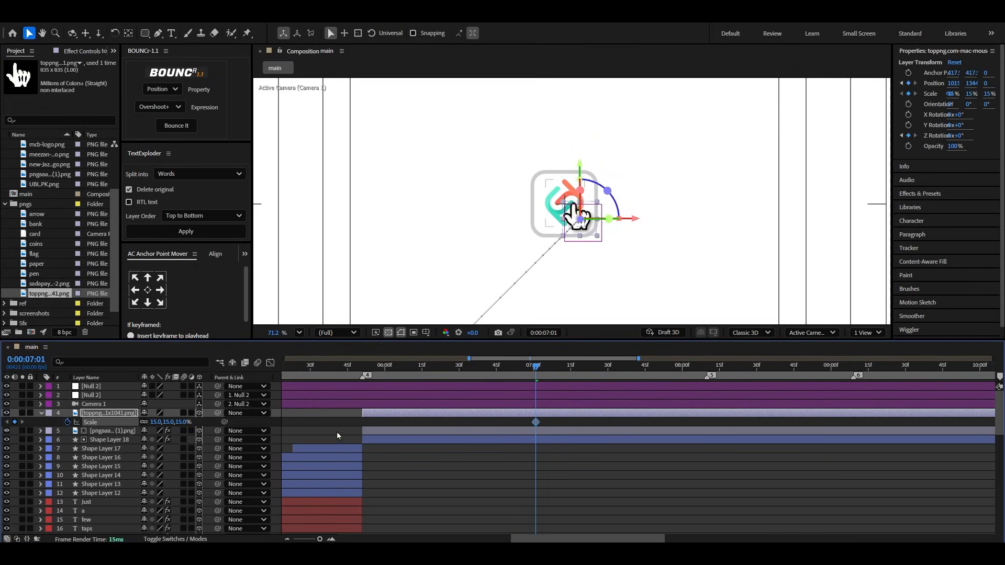
key("u")
Step: Set the hand's Scale to 11.6% at 0:00:07:04 and paste the 15% keyframe at 0:00:07:07
scroll(554, 446, "up", 6)
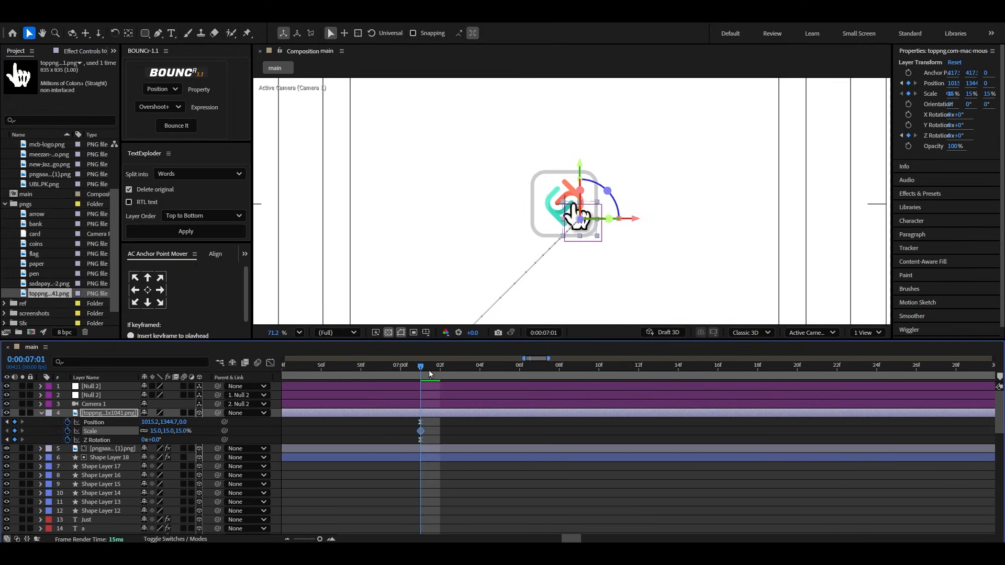
left_click_drag(428, 370, 480, 373)
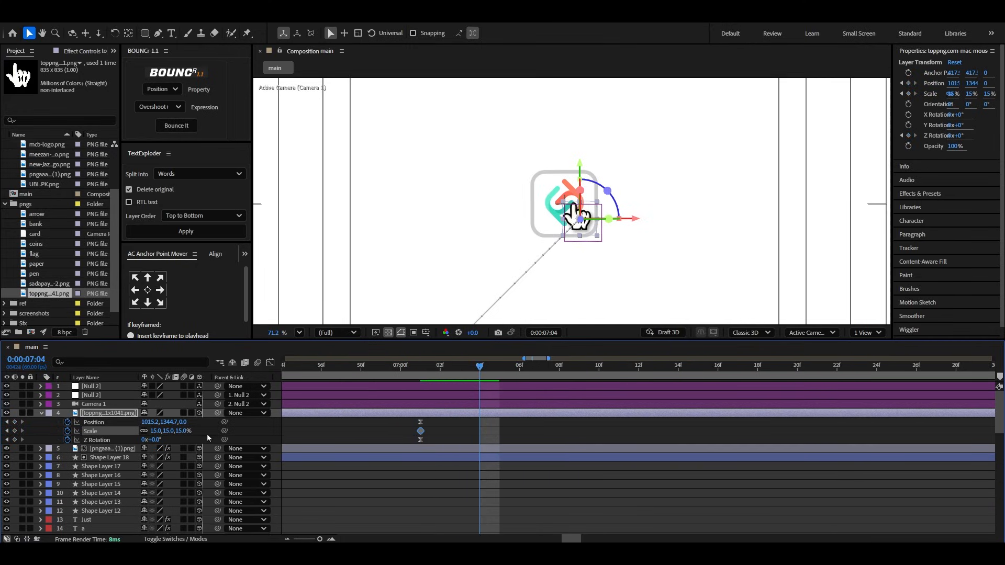
left_click_drag(180, 434, 164, 433)
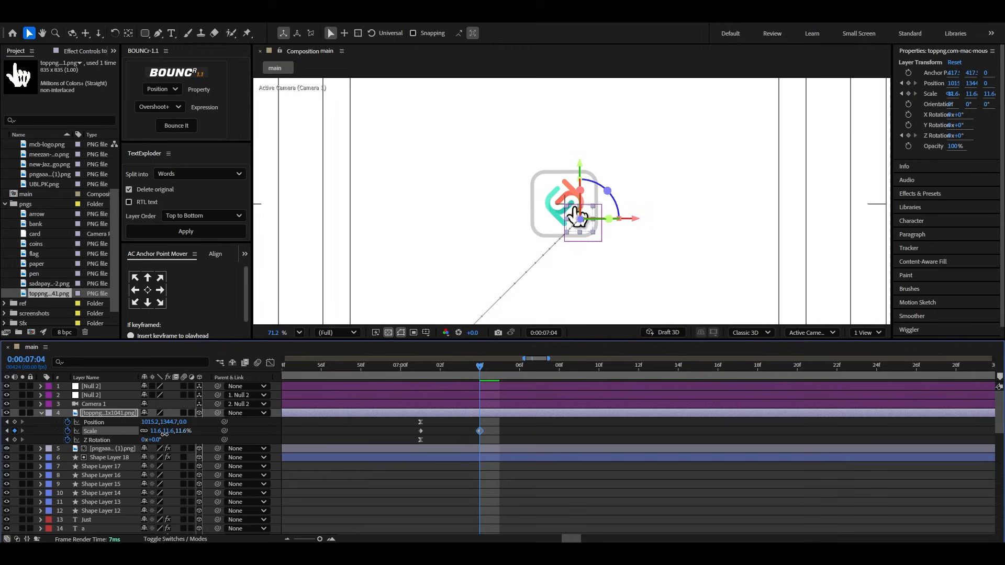
left_click_drag(479, 370, 540, 369)
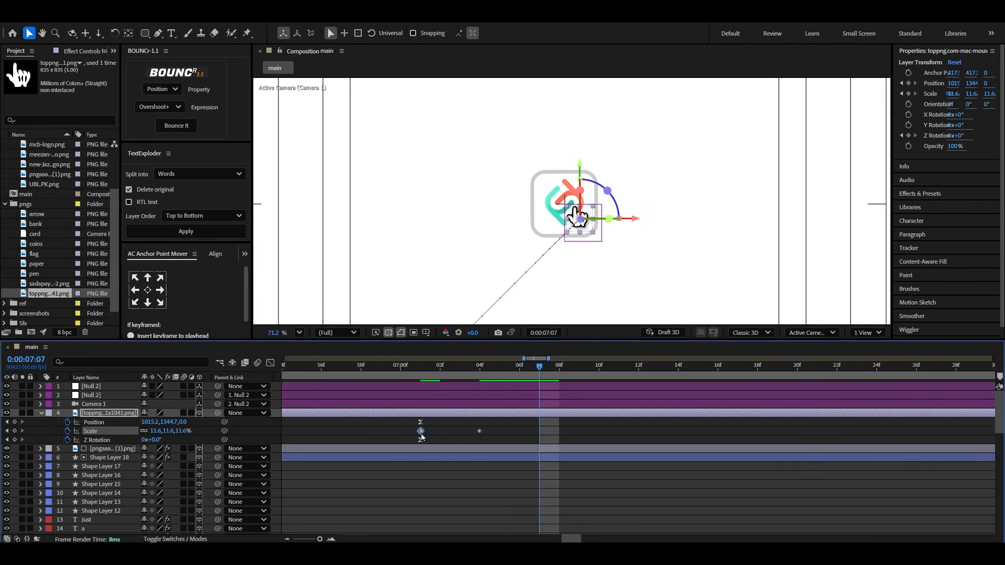
key("ctrl+v")
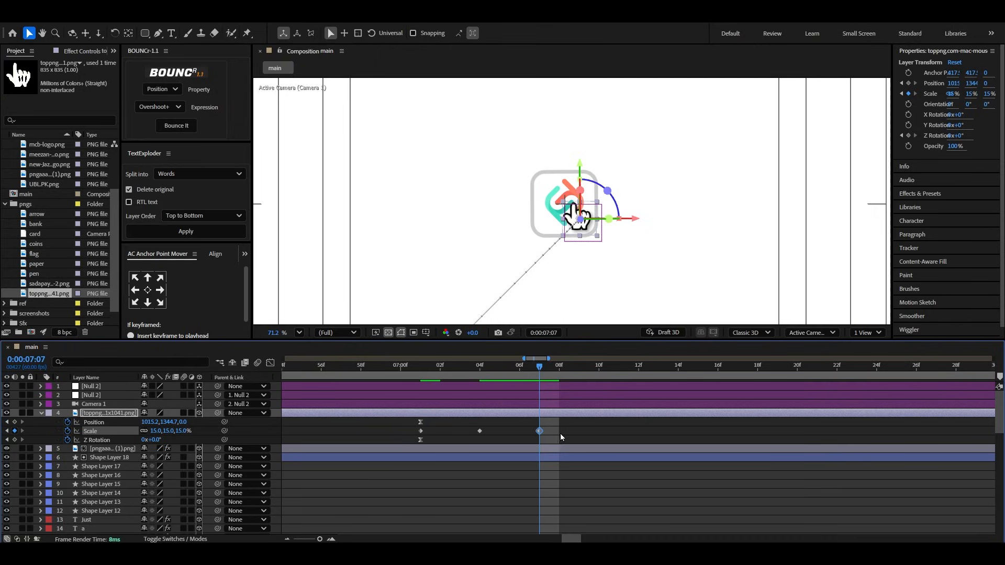
Step: Easy-ease the hand's three Scale keyframes, adjust their speed curve handles, and scrub through the tap
left_click_drag(561, 435, 410, 433)
key("F9")
left_click(270, 363)
left_click_drag(488, 465, 417, 466)
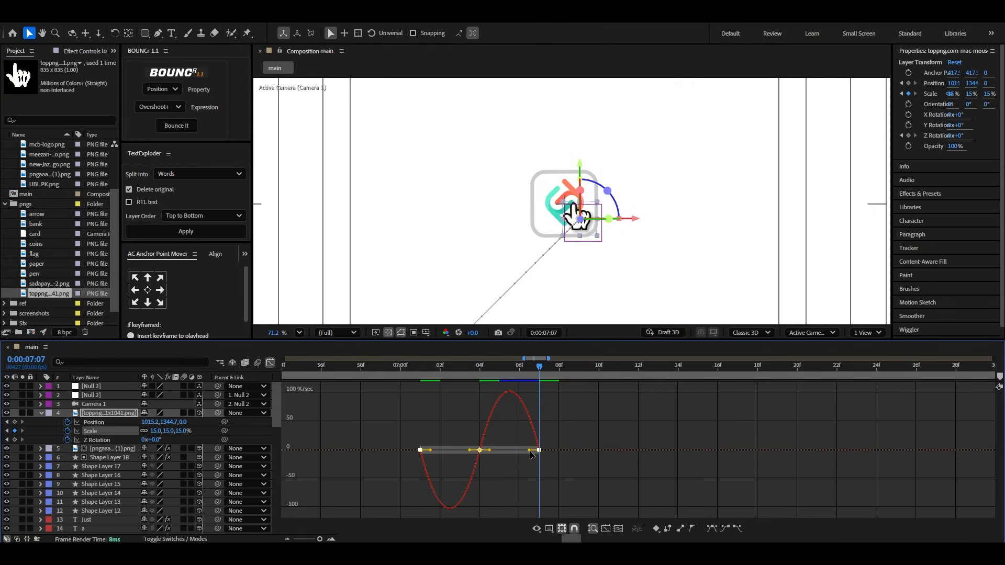
left_click_drag(529, 451, 473, 451)
left_click(270, 363)
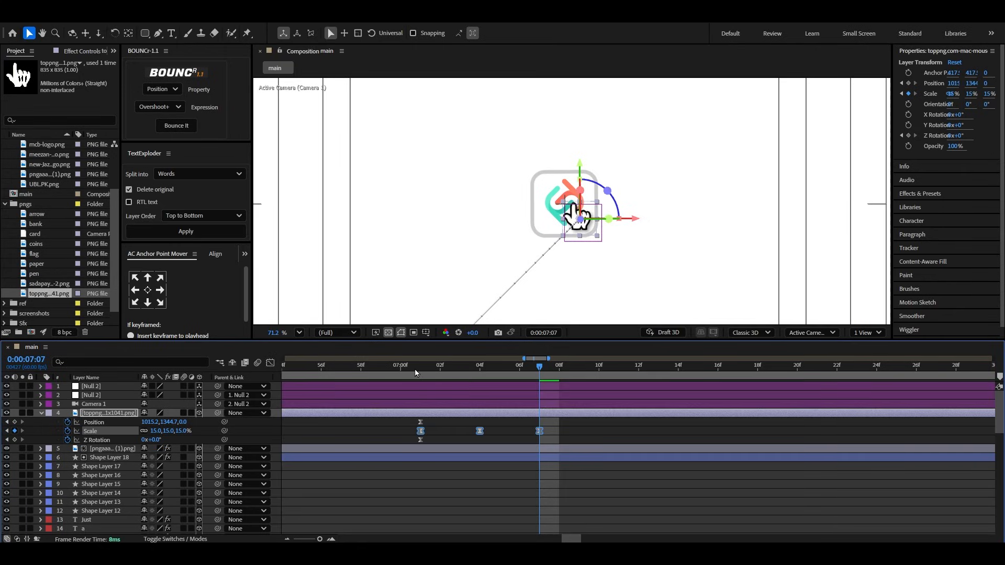
left_click_drag(420, 367, 520, 384)
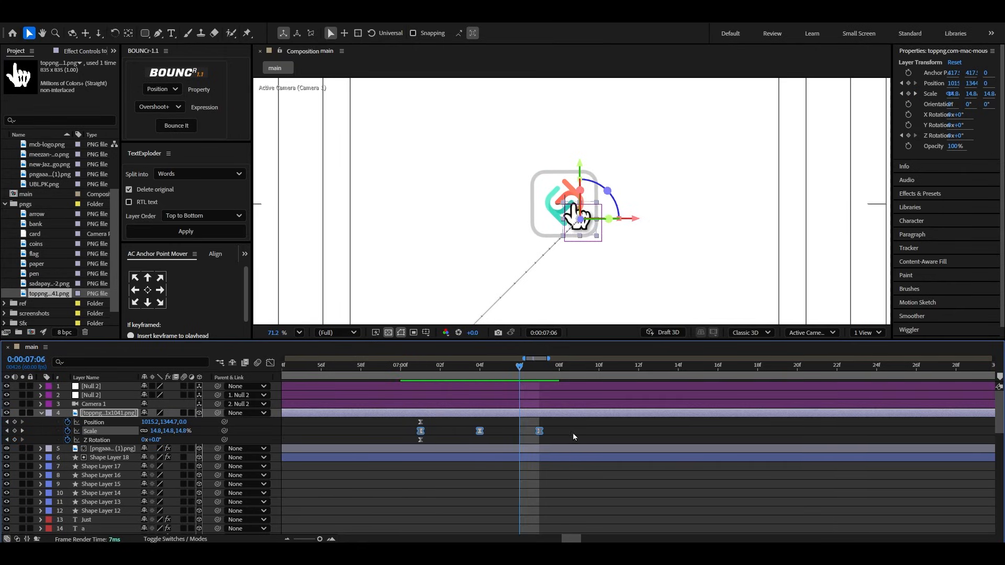
Step: Preview the hand's entrance and tap, including a playback from the scene's start at 0:00:05:52
scroll(573, 432, "down", 4, "alt")
left_click(389, 379)
key("space")
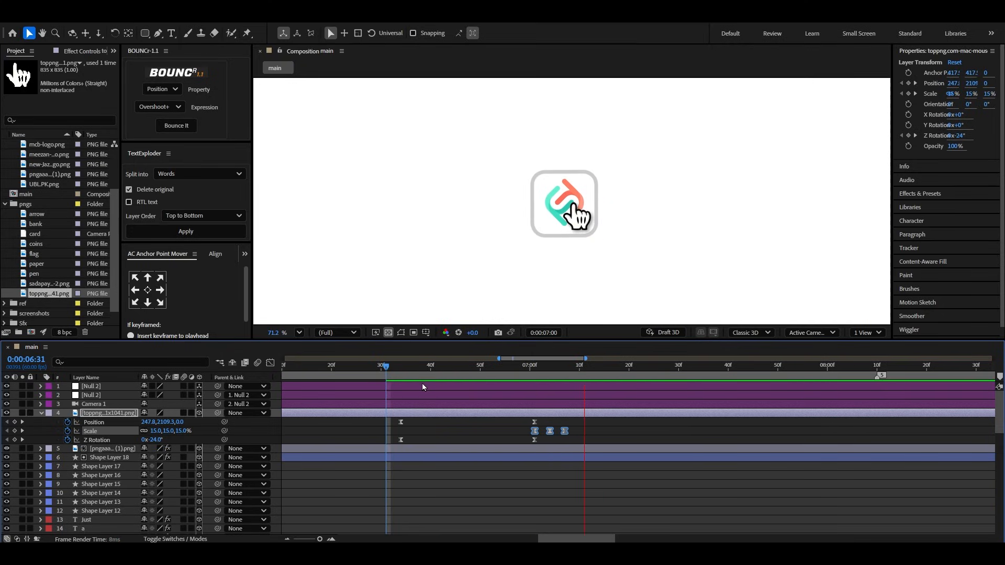
key("space")
scroll(432, 397, "down", 2, "alt")
left_click_drag(498, 379, 314, 391)
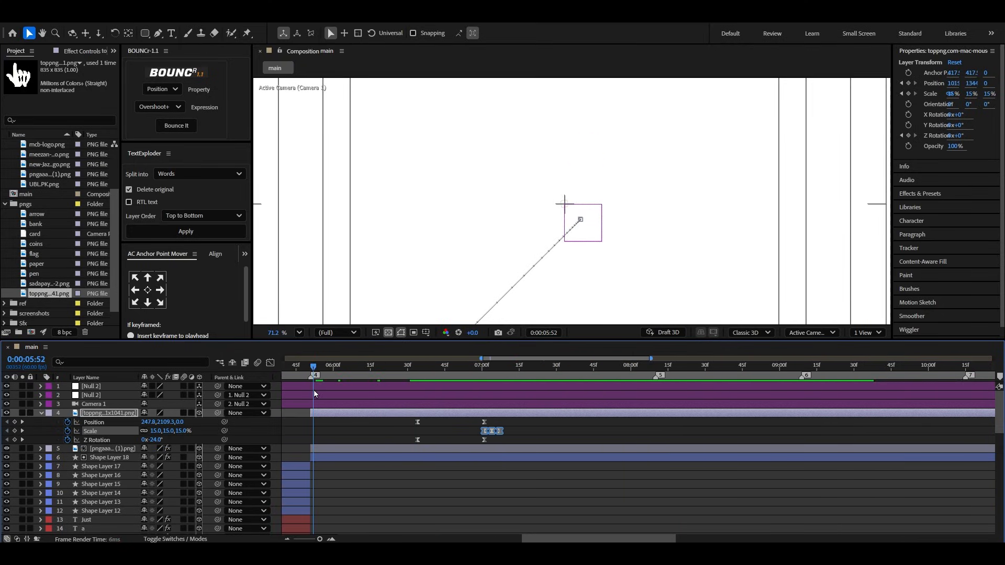
key("space")
scroll(427, 424, "down", 2, "alt")
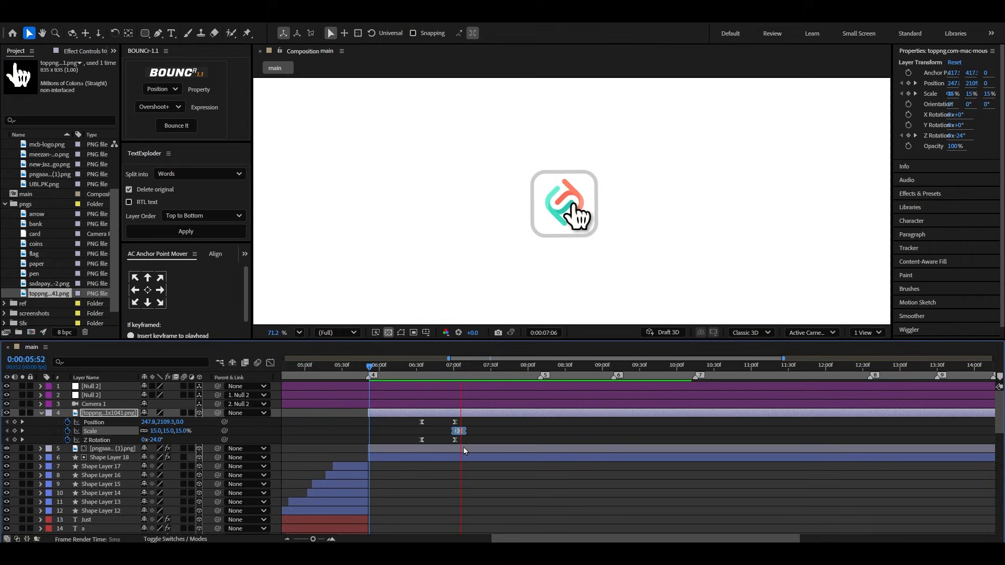
key("space")
Step: Fit the composition view and add Size and Roundness keyframes to Shape Layer 18's rectangle path at 0:00:07:04
scroll(463, 448, "up", 2, "alt")
left_click(457, 371)
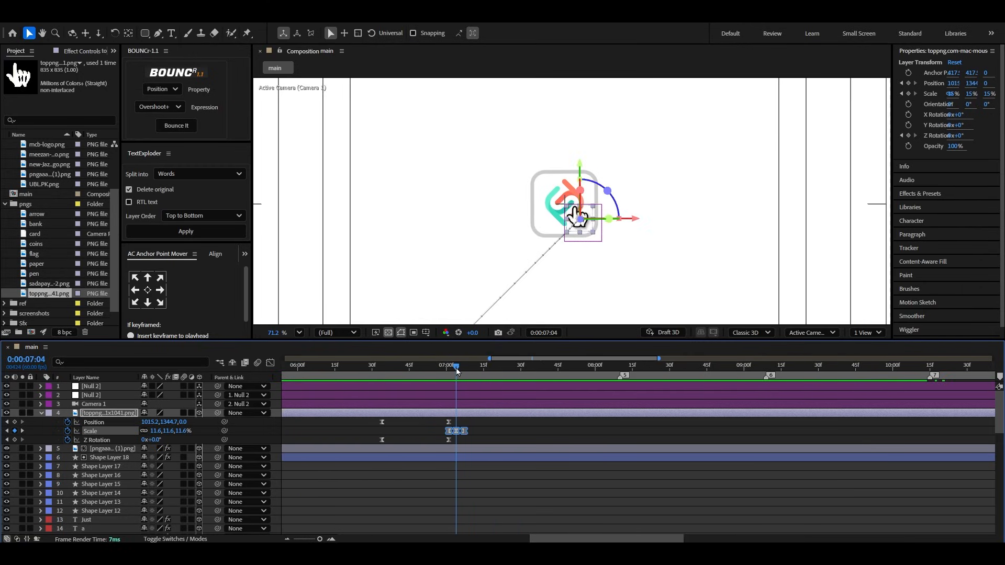
left_click(481, 458)
left_click(299, 333)
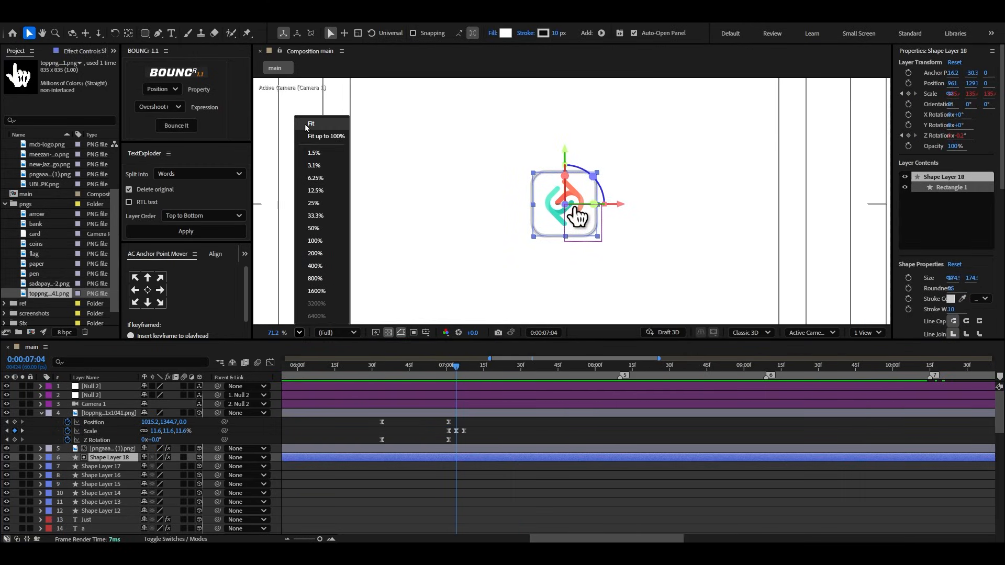
left_click(307, 125)
left_click(482, 457)
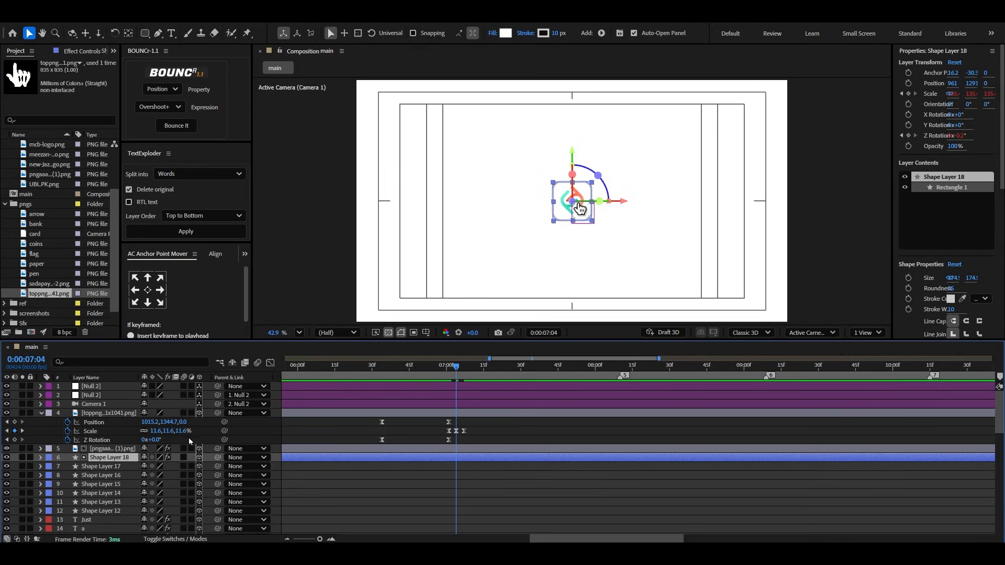
left_click(38, 459)
left_click(50, 441)
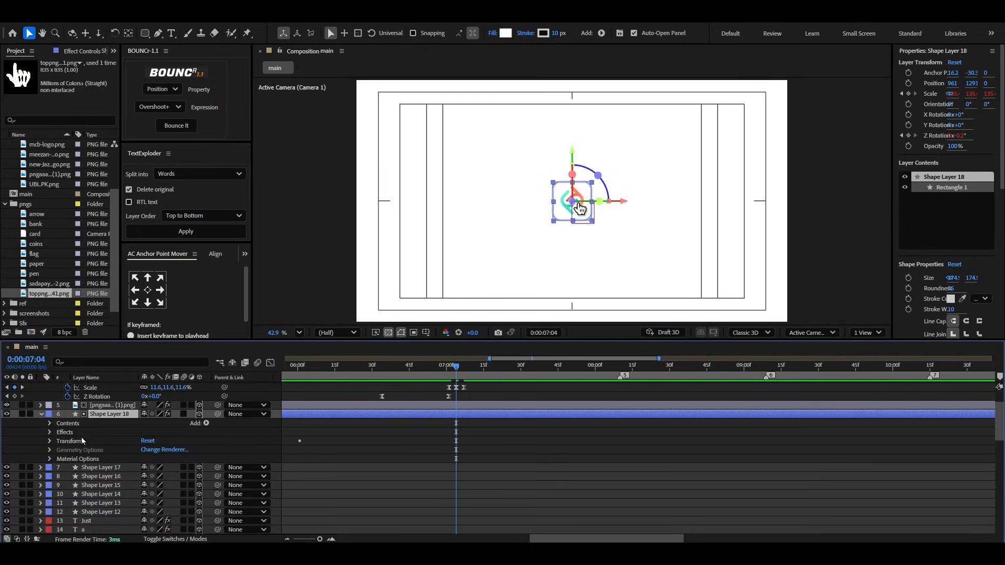
left_click(49, 424)
left_click(60, 433)
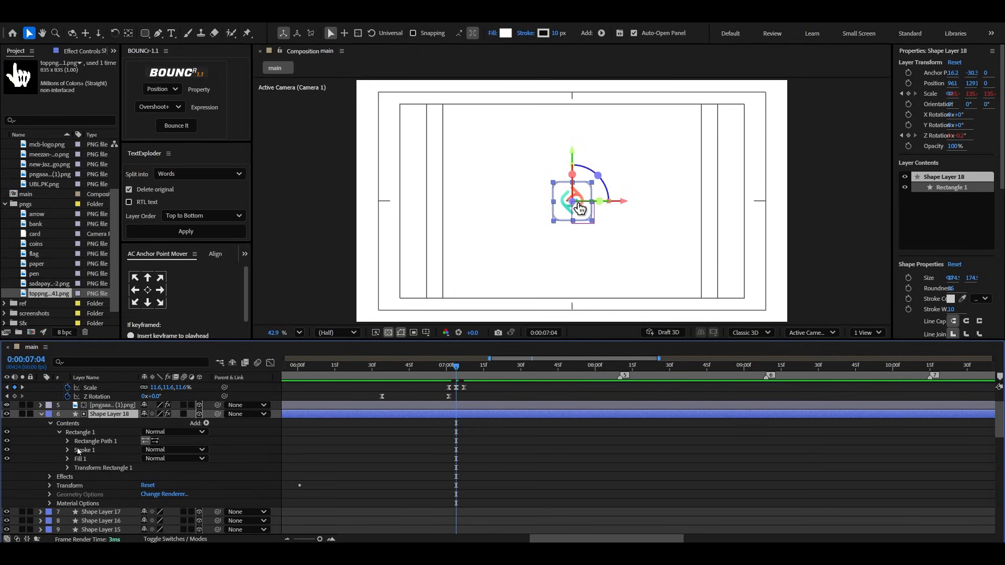
left_click(68, 441)
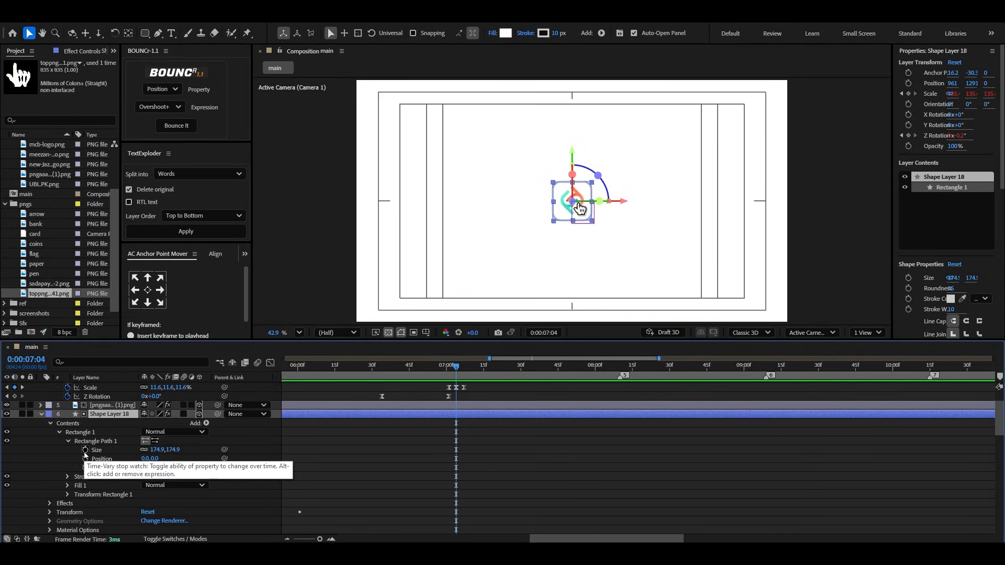
left_click(85, 451)
left_click(85, 468)
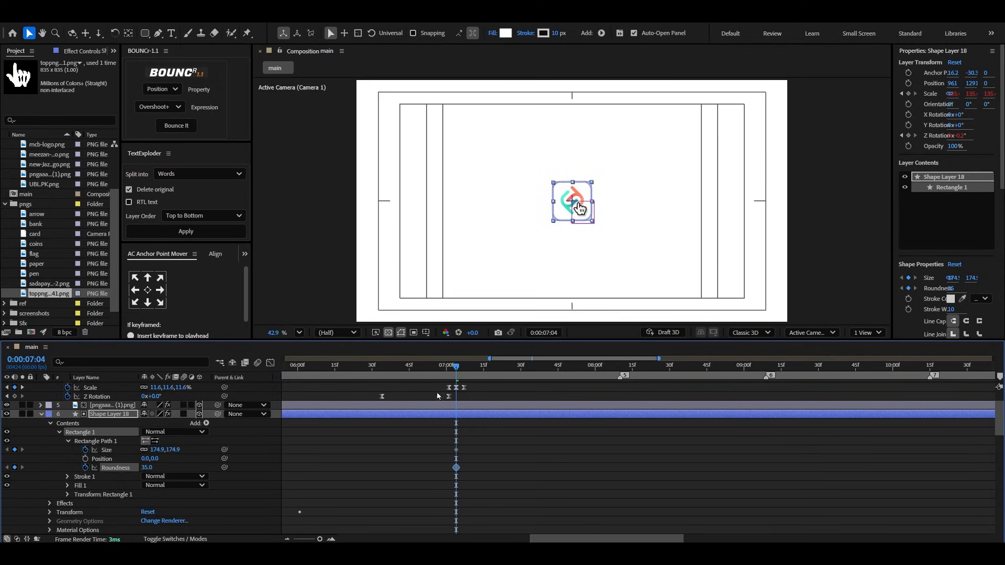
Step: At 0:00:07:27, set the tile rectangle's Size to 750.9 and Roundness to 72, and return to 0:00:07:04
left_click_drag(464, 366, 516, 378)
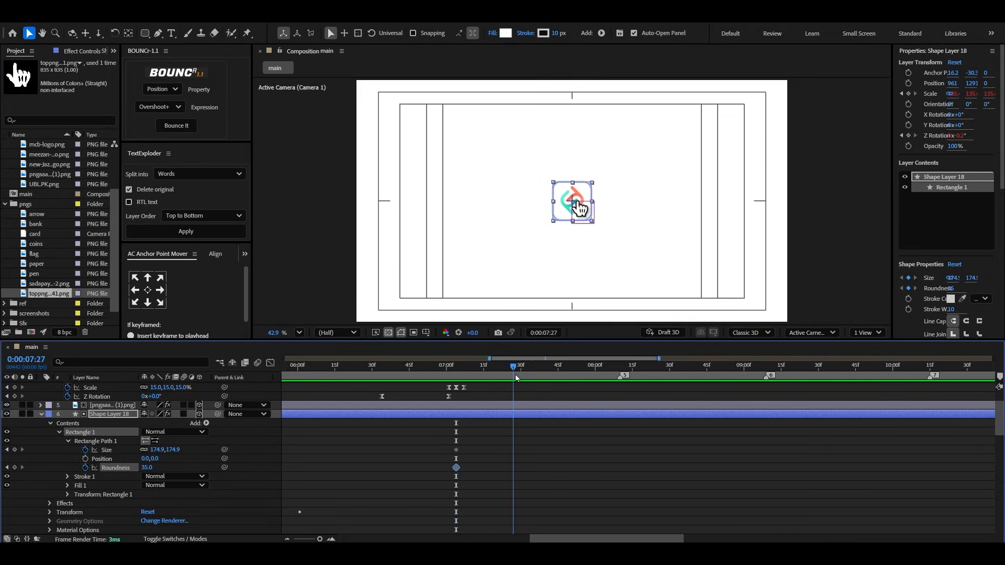
left_click_drag(170, 450, 246, 451)
left_click_drag(152, 468, 227, 442)
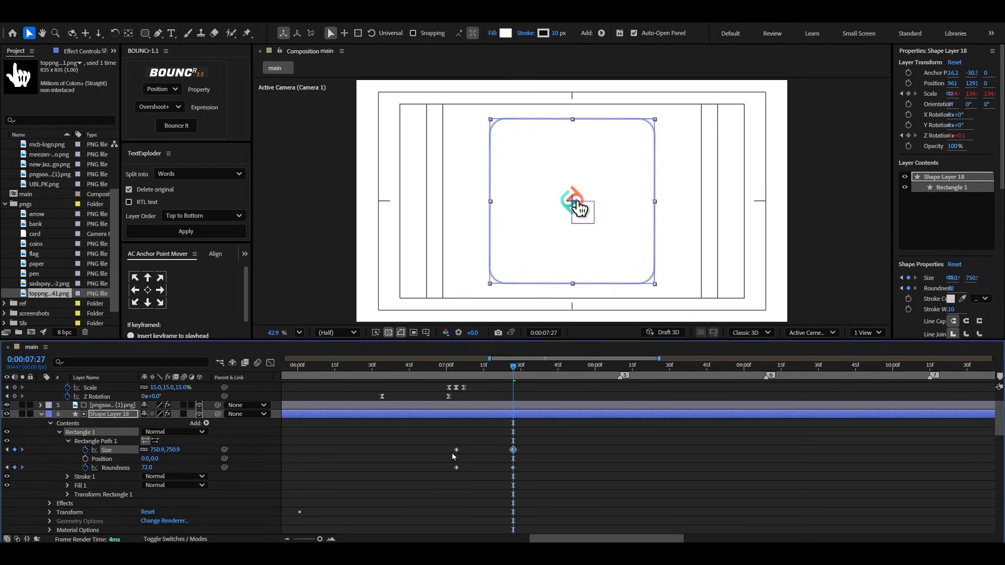
left_click(366, 372)
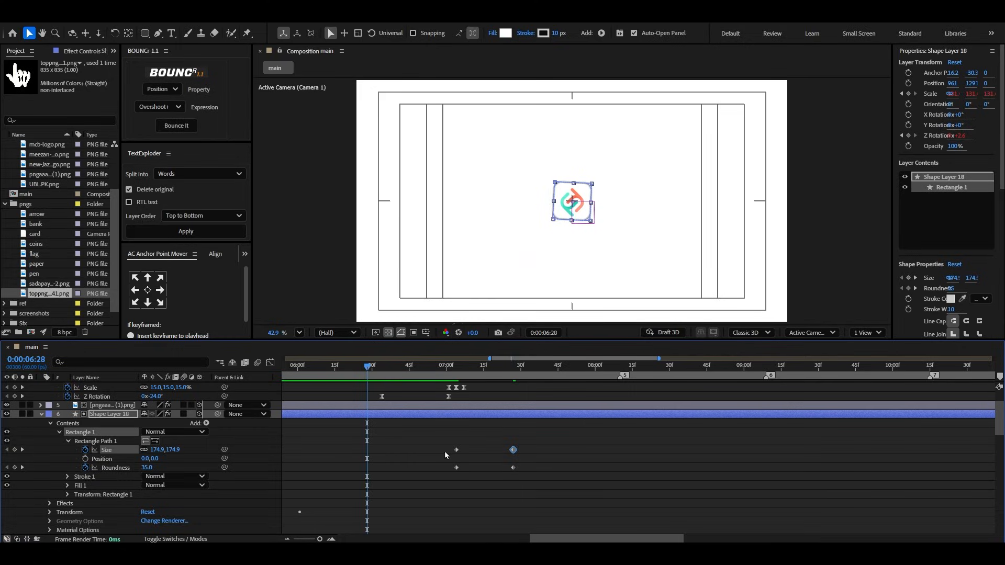
left_click(437, 425)
left_click(457, 373)
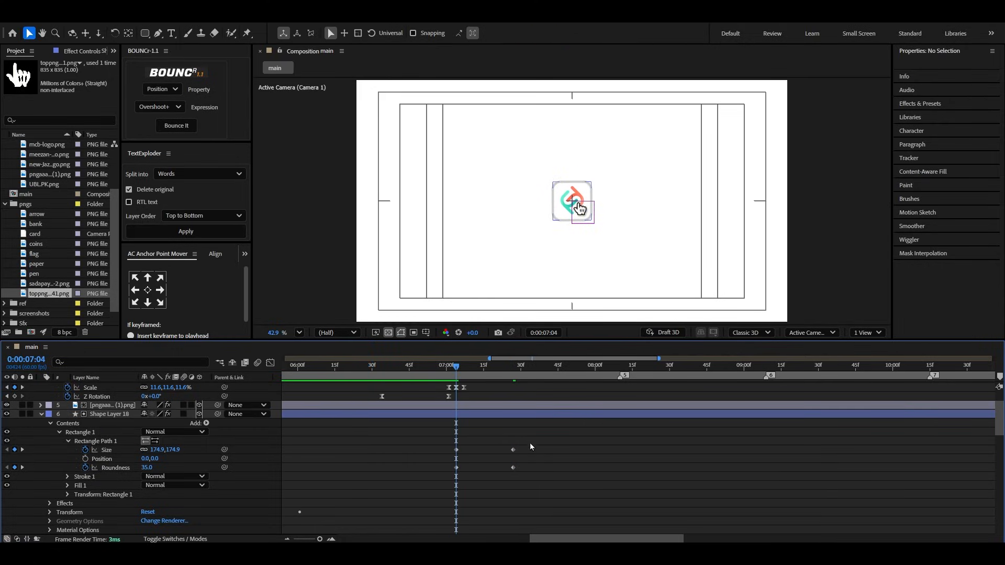
Step: Apply BOUNCr's Overshoot+ expression to the tile's selected Size keyframes and preview the expansion from around 0:00:06:57
left_click_drag(531, 436, 404, 464)
left_click(161, 89)
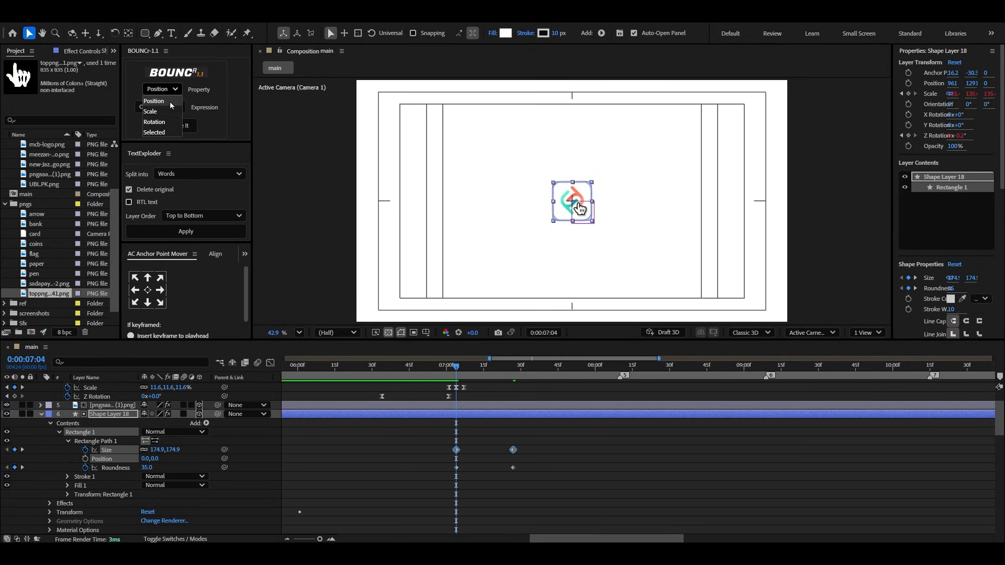
left_click(157, 132)
left_click(177, 125)
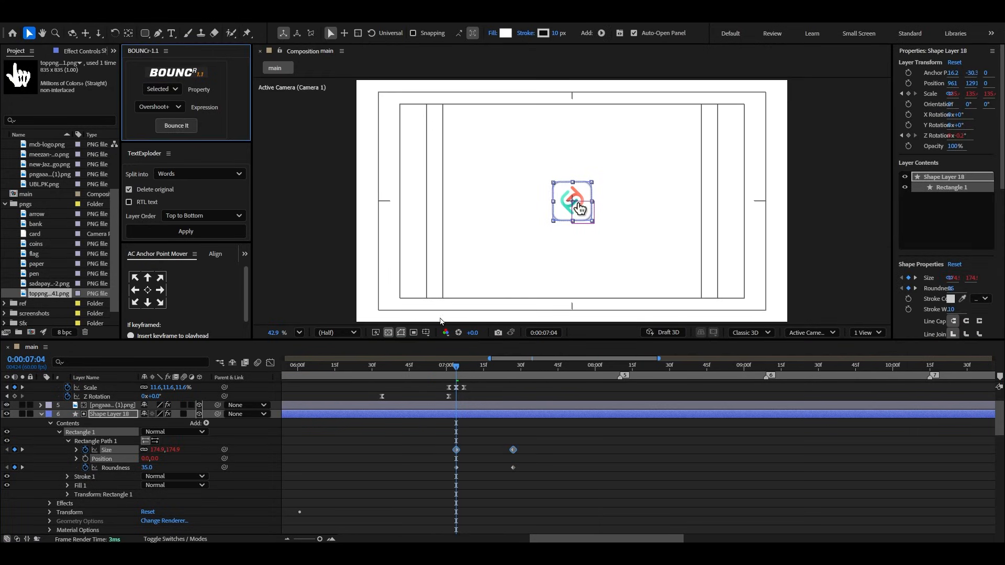
left_click(406, 374)
key("space")
left_click(439, 377)
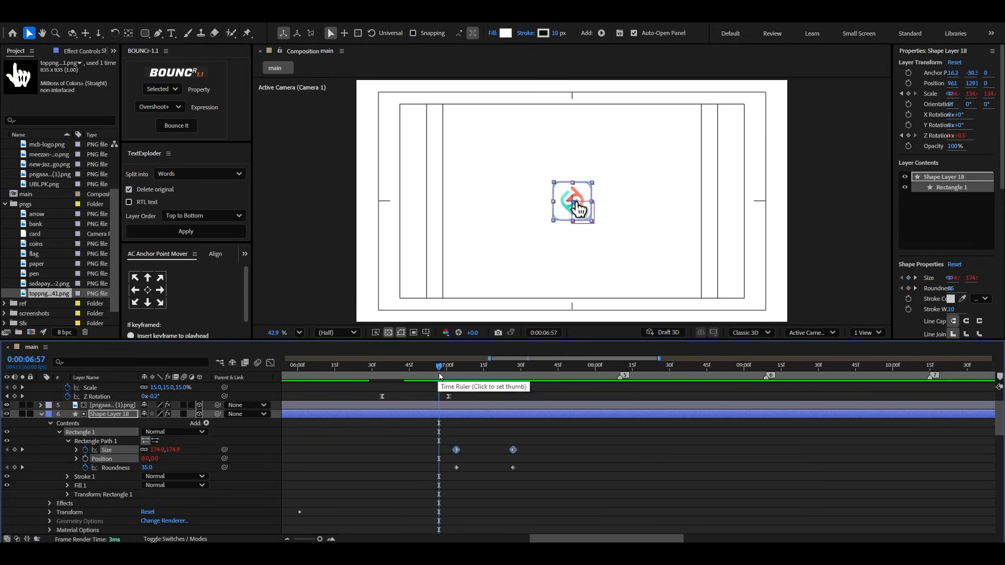
Step: Move the tile's ending Size and Roundness keyframes earlier to about 0:00:07:15, replaying the expansion to check its timing
left_click_drag(539, 442, 494, 474)
left_click(520, 458)
key("space")
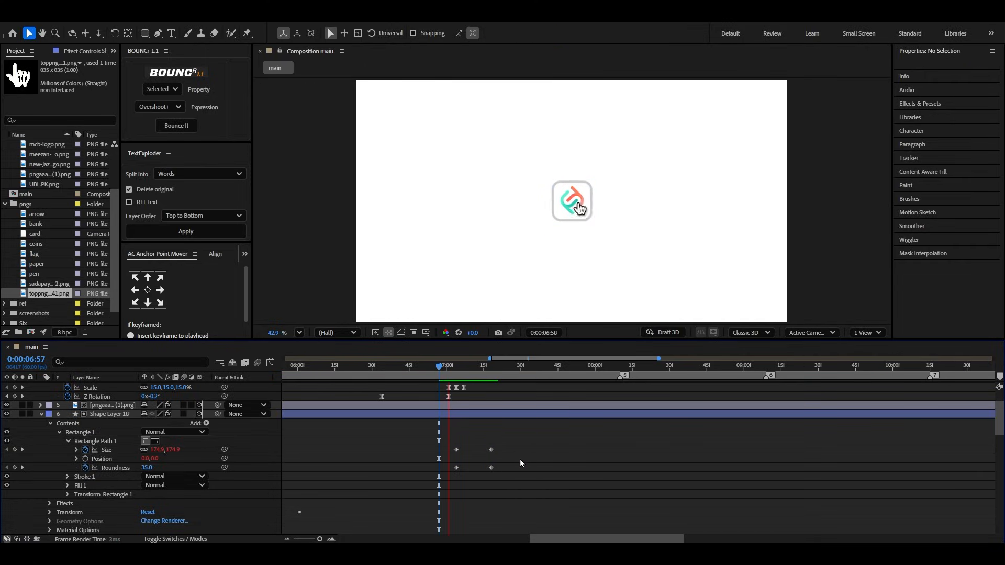
left_click(426, 366)
key("space")
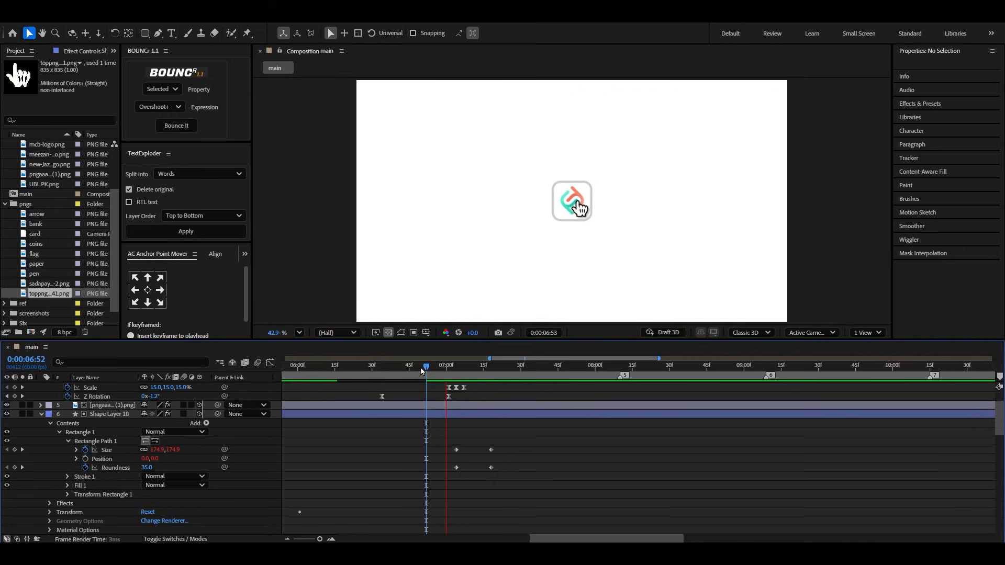
key("space")
left_click_drag(508, 445, 483, 472)
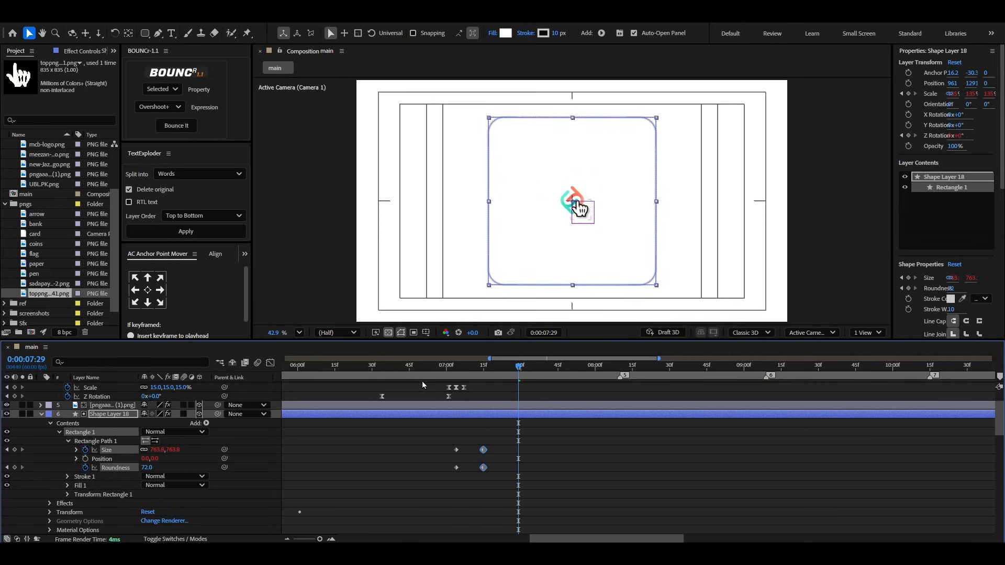
left_click(424, 366)
key("space")
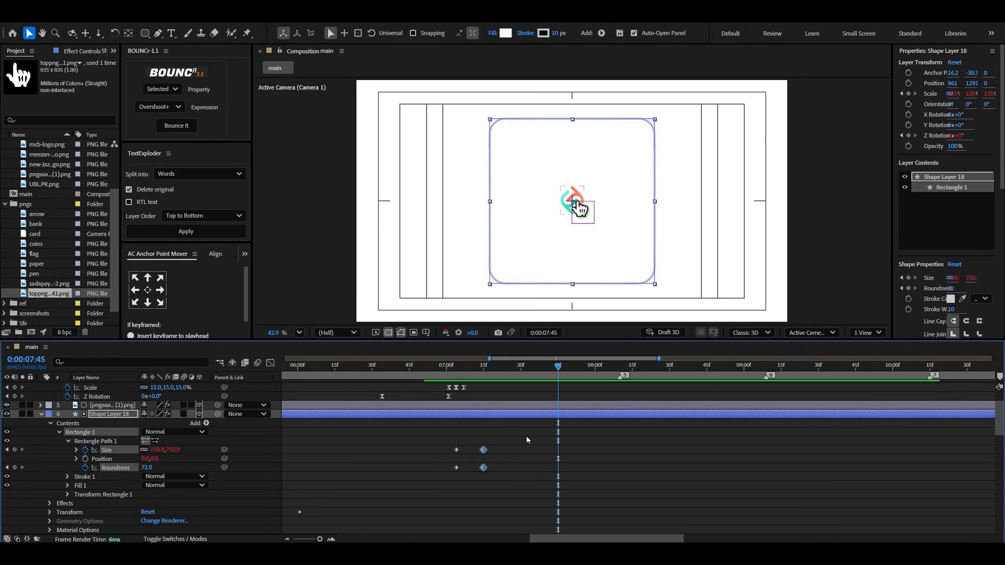
Step: Collapse Shape Layer 18, reveal the hand layer's keyframes, and go to its tap keyframe at 0:00:07:04
left_click(50, 435)
left_click(42, 415)
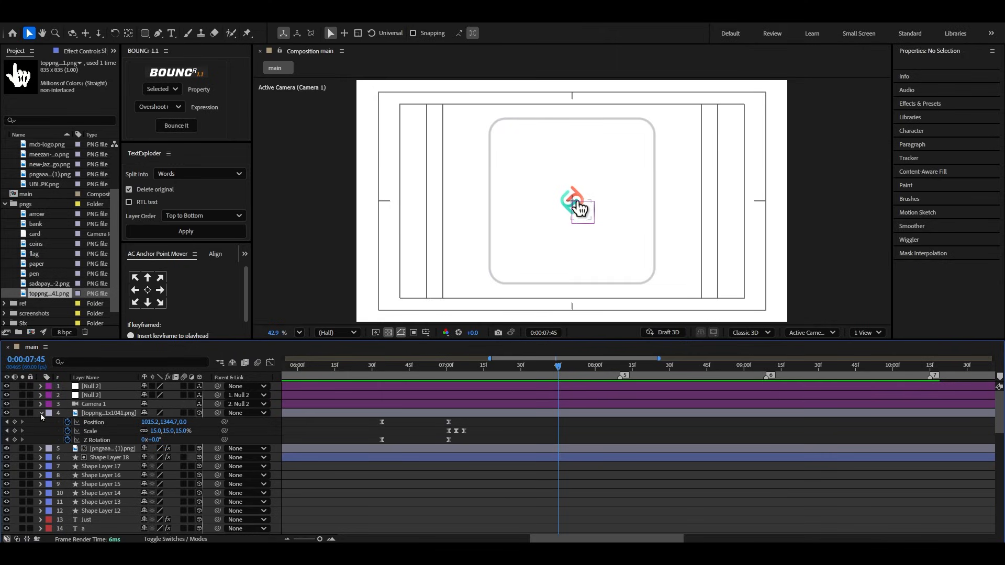
left_click(41, 414)
left_click(447, 366)
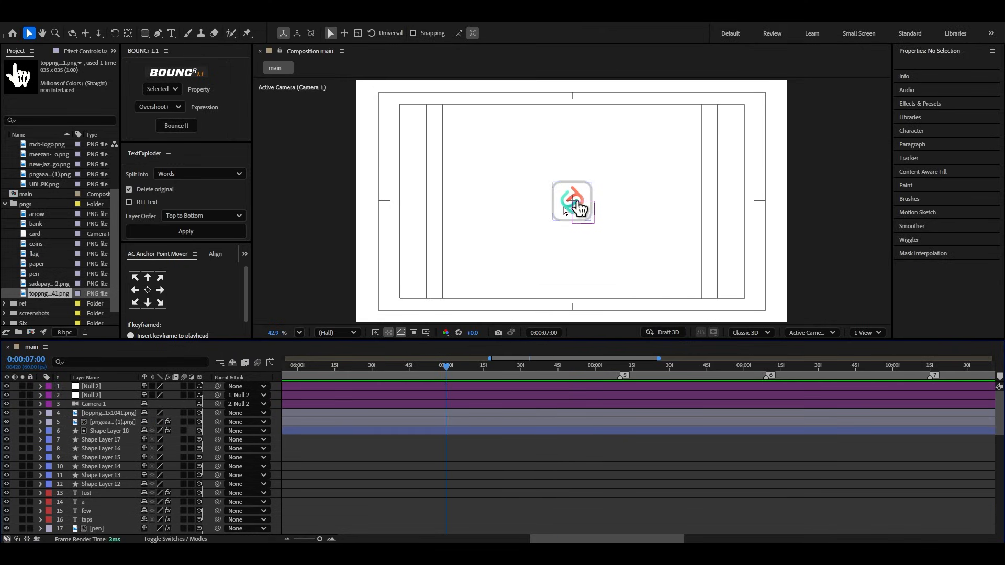
left_click(115, 414)
key("u")
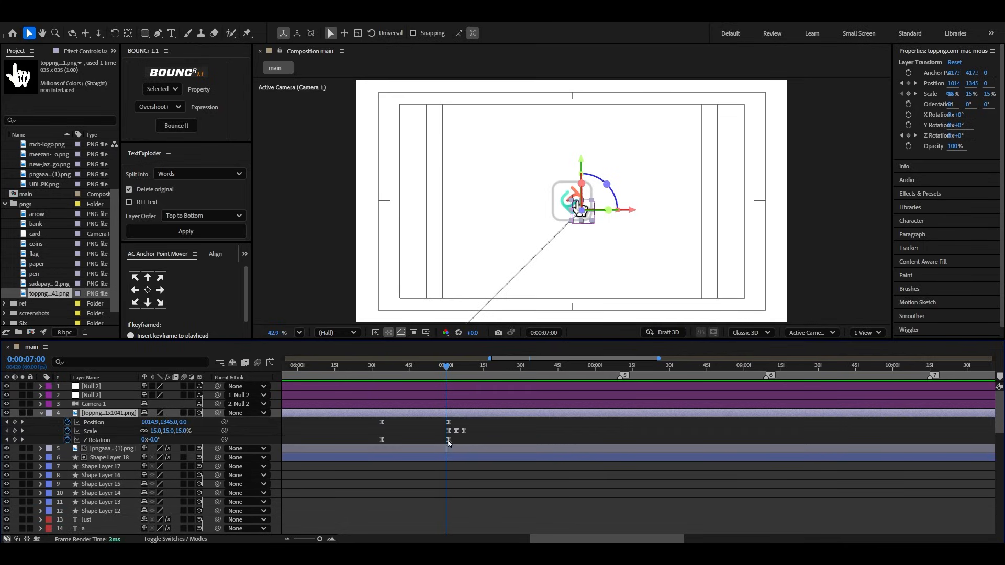
scroll(455, 441, "up", 3)
left_click(454, 369)
Step: Keyframe the logo's Opacity from 100% at 0:00:07:04 to 0% at 0:00:07:08 and preview the fade
left_click(102, 451)
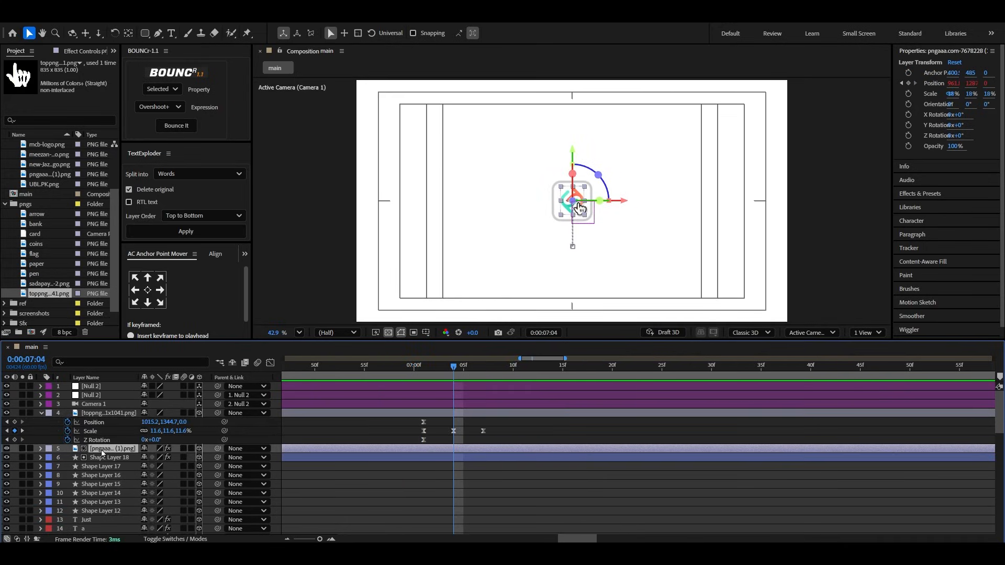
key("alt+shift+t")
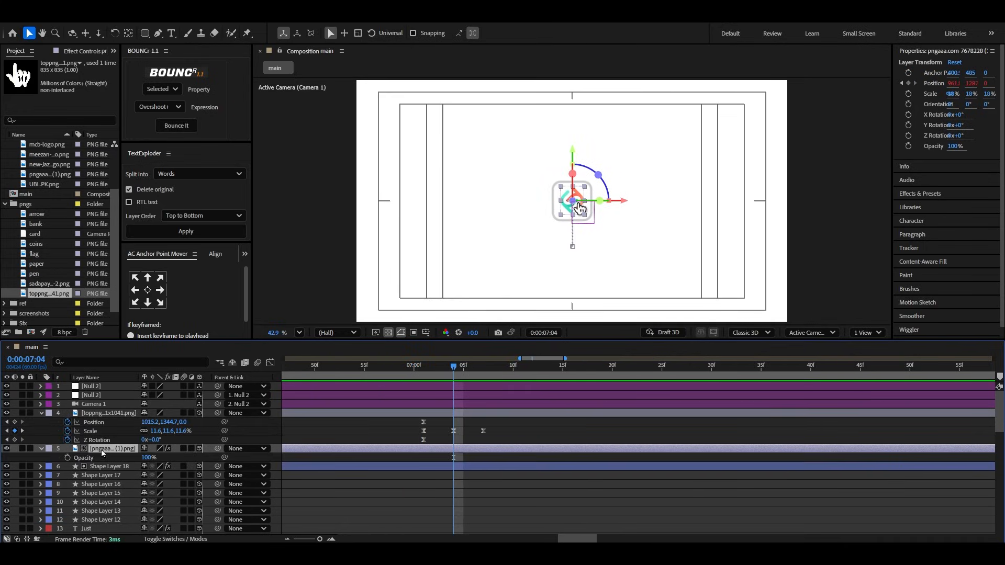
left_click(67, 459)
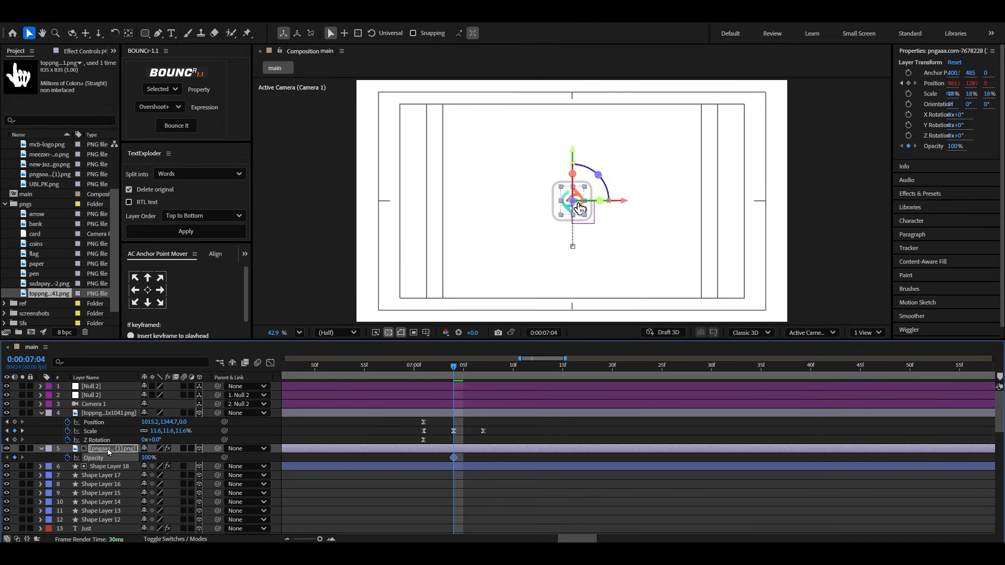
left_click(494, 368)
left_click(150, 458)
type("0")
key("Return")
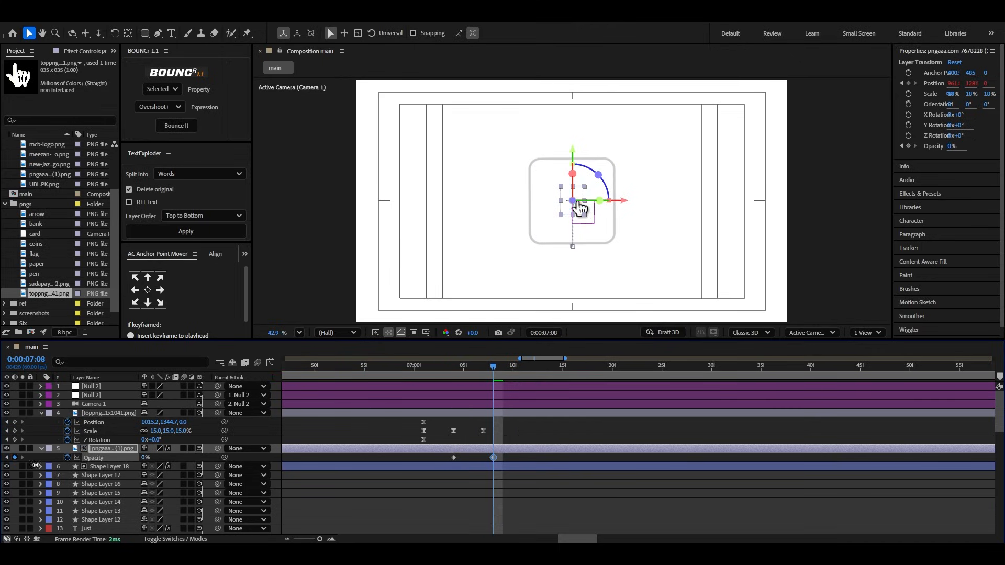
left_click(375, 367)
key("space")
scroll(463, 411, "down", 1)
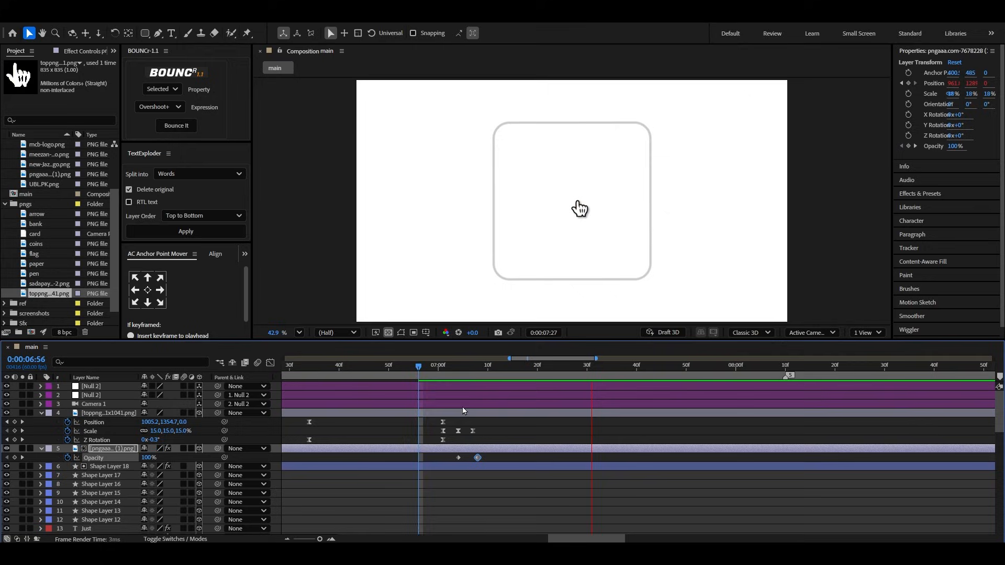
key("space")
Step: Add a hand Position keyframe at 0:00:07:07, move the hand off-frame to about 2373, 1009 at 0:00:07:31, and preview the exit
left_click_drag(459, 370, 468, 374)
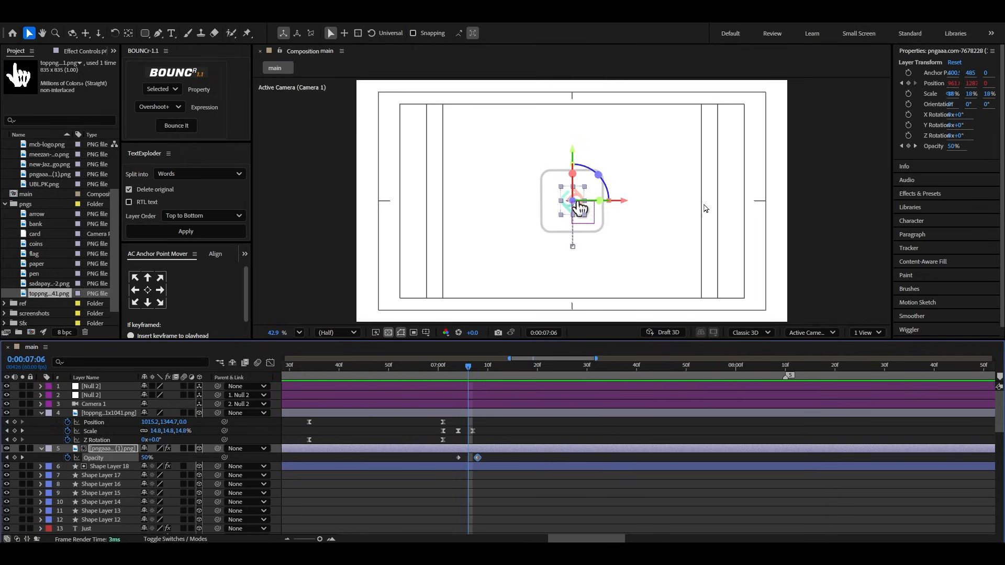
left_click(482, 413)
left_click(476, 369)
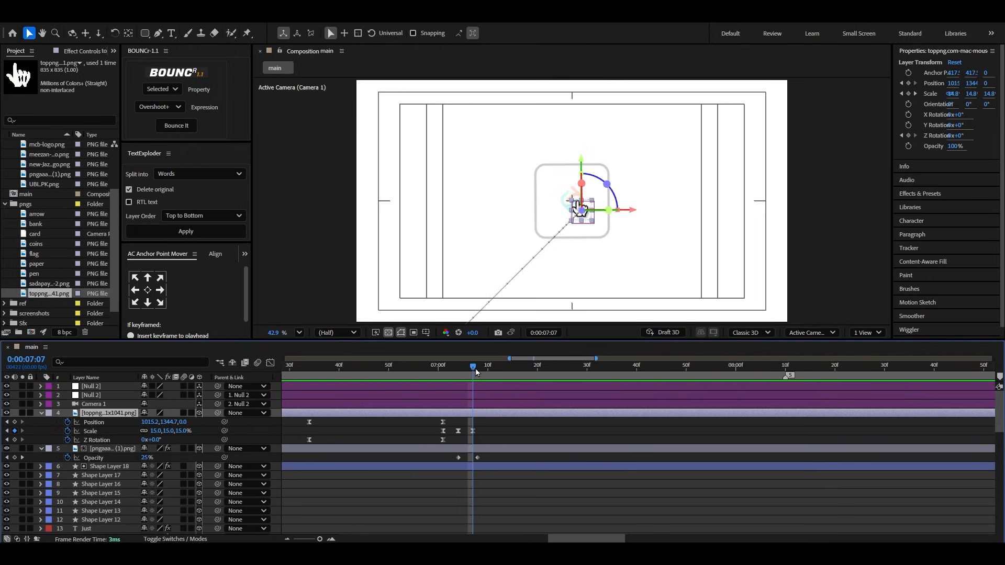
left_click(14, 422)
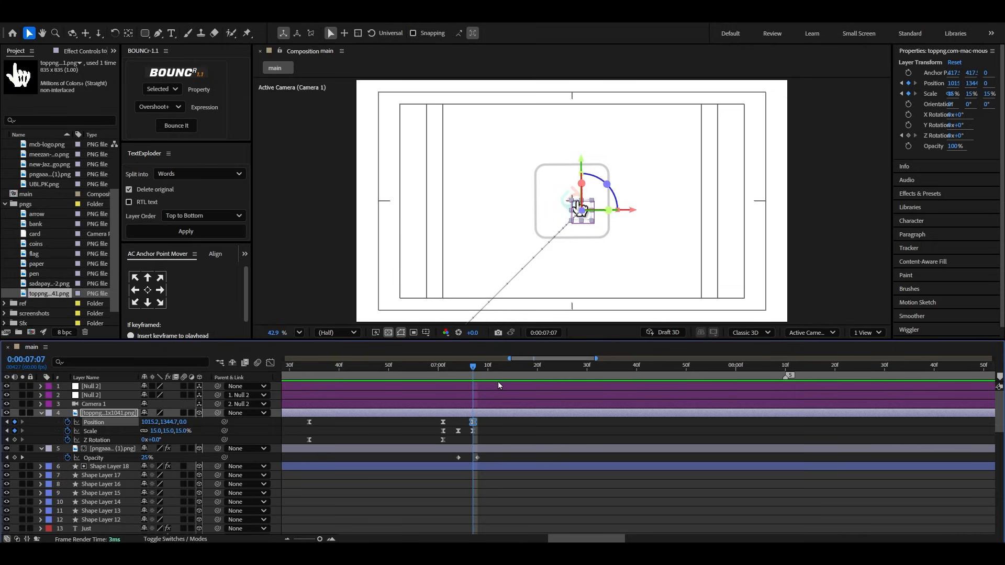
left_click_drag(498, 381, 595, 385)
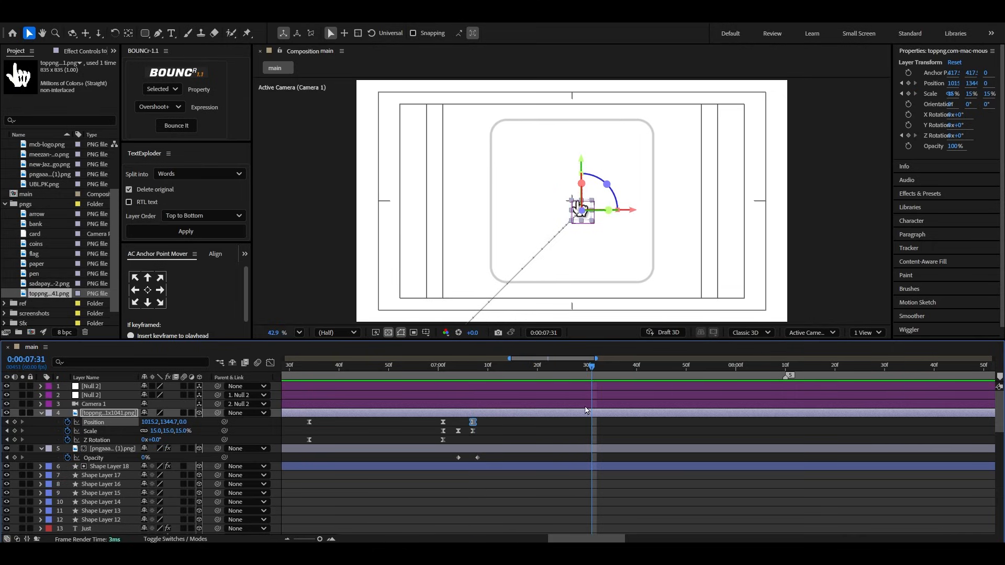
left_click_drag(589, 211, 746, 212)
left_click_drag(738, 169, 801, 128)
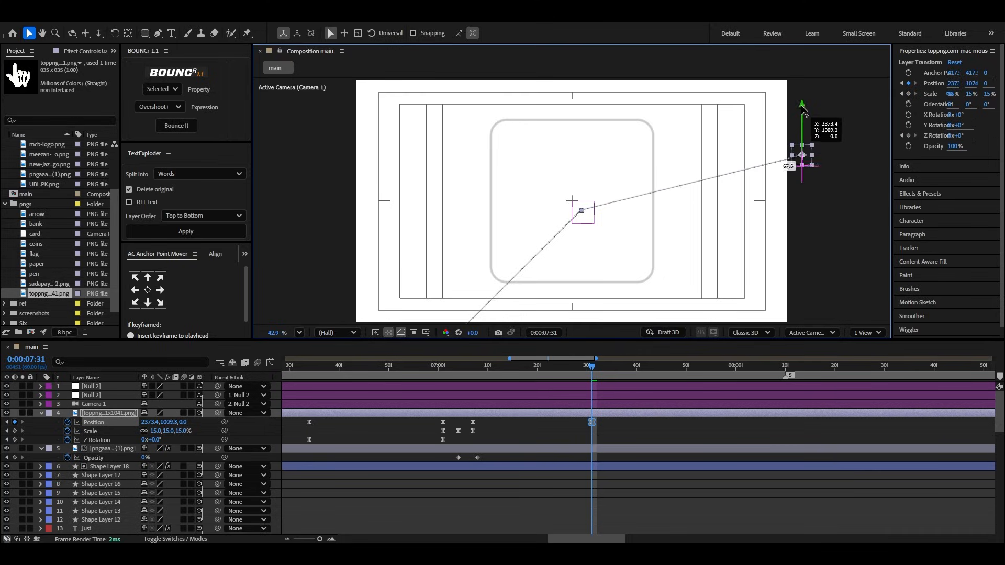
left_click_drag(405, 361, 413, 370)
key("space")
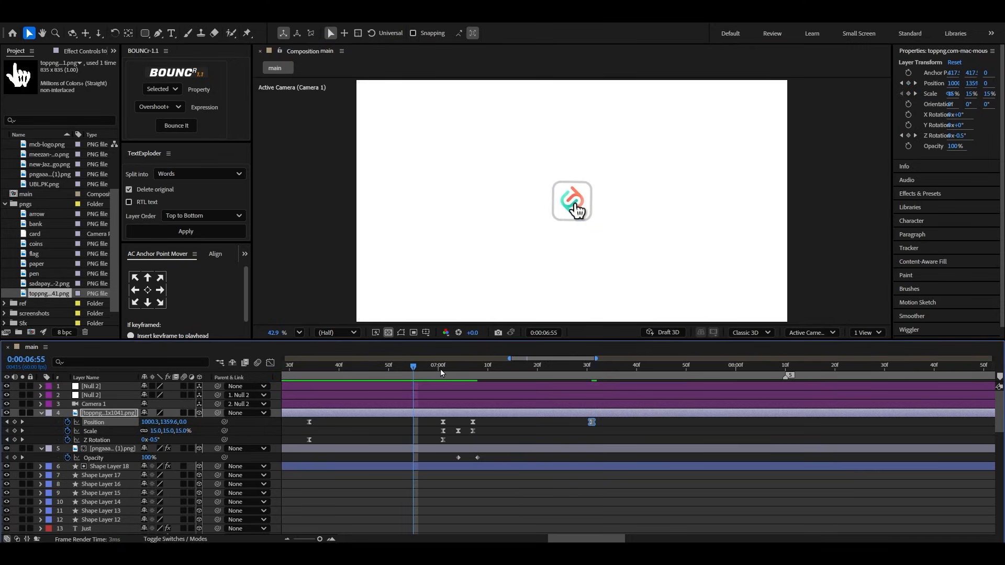
left_click(365, 369)
key("space")
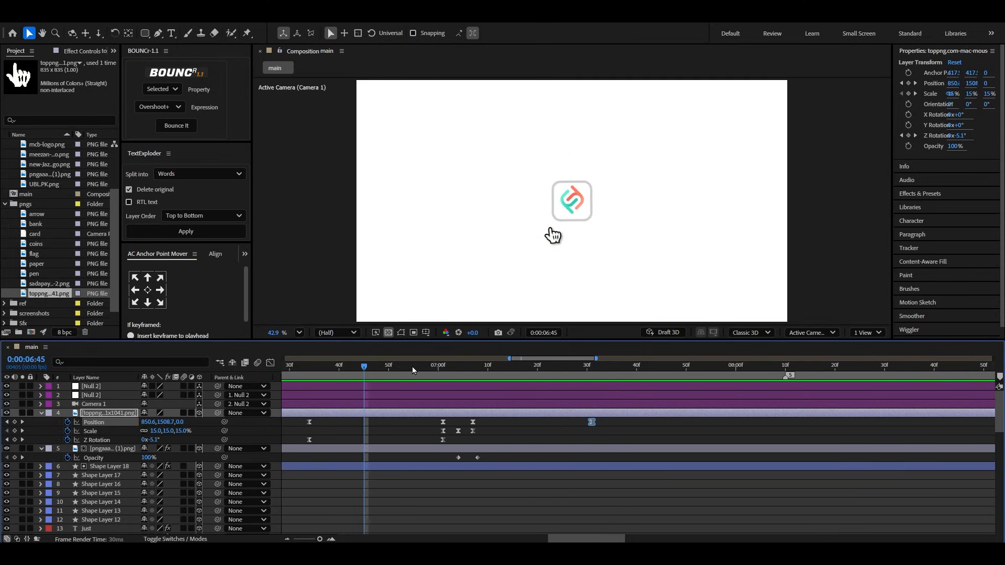
Step: Keyframe the hand's Opacity from 100% at 0:00:07:10 to 0% at 0:00:07:18 and play back the fade-out
mouse_move(512, 369)
left_mouse_down()
mouse_move(481, 369)
mouse_move(528, 369)
left_mouse_up()
left_click(103, 417)
key("t")
left_click(68, 422)
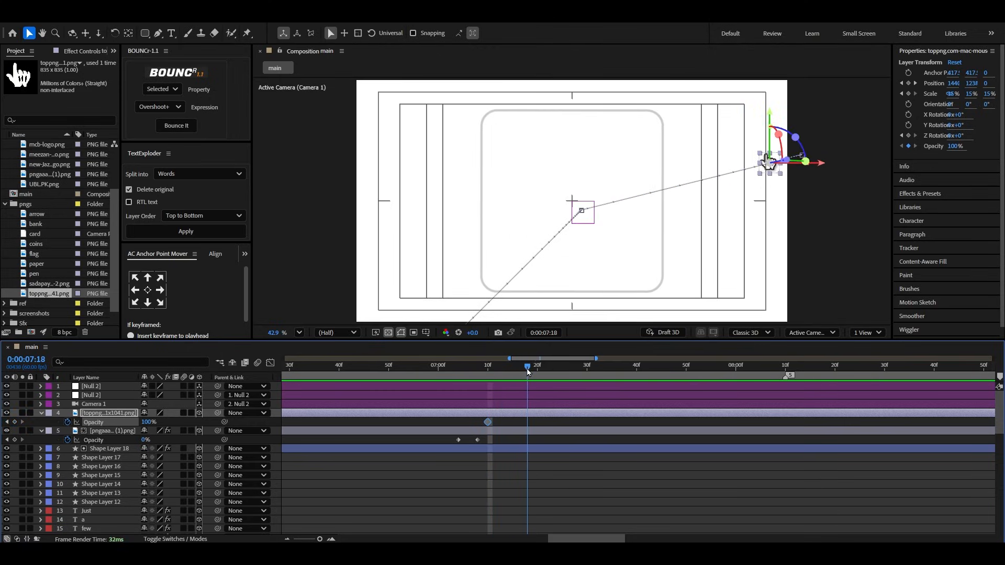
left_click_drag(149, 422, 70, 426)
left_click(423, 369)
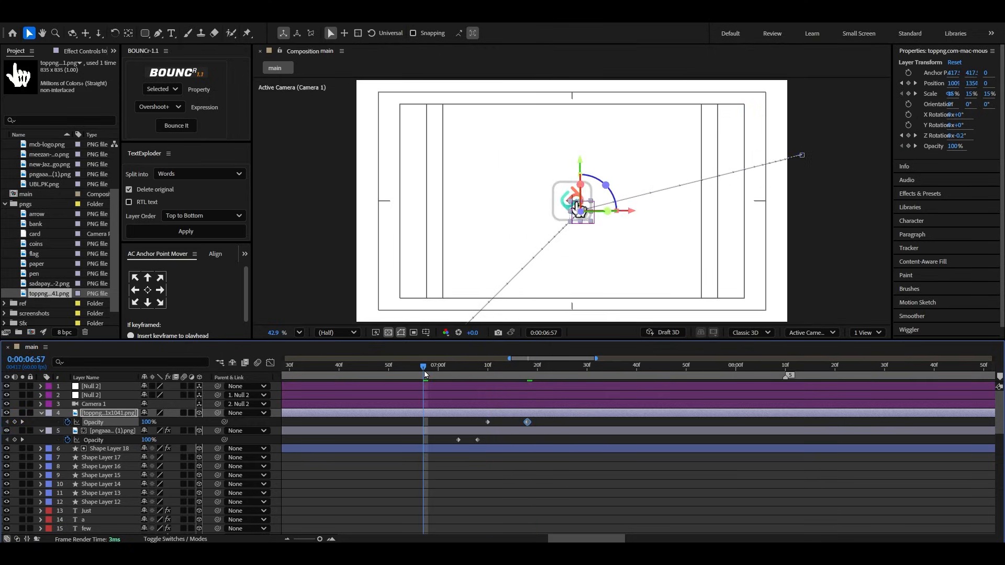
key("space")
key("space")
Step: Collapse the logo and hand layers, deselect everything, and open the project's screenshots folder
left_click(300, 333)
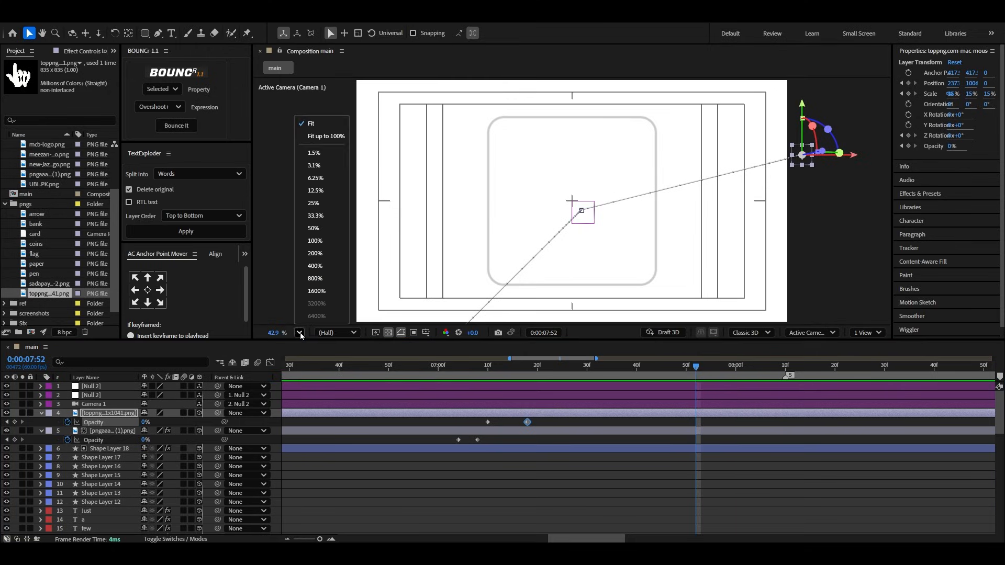
left_click(318, 134)
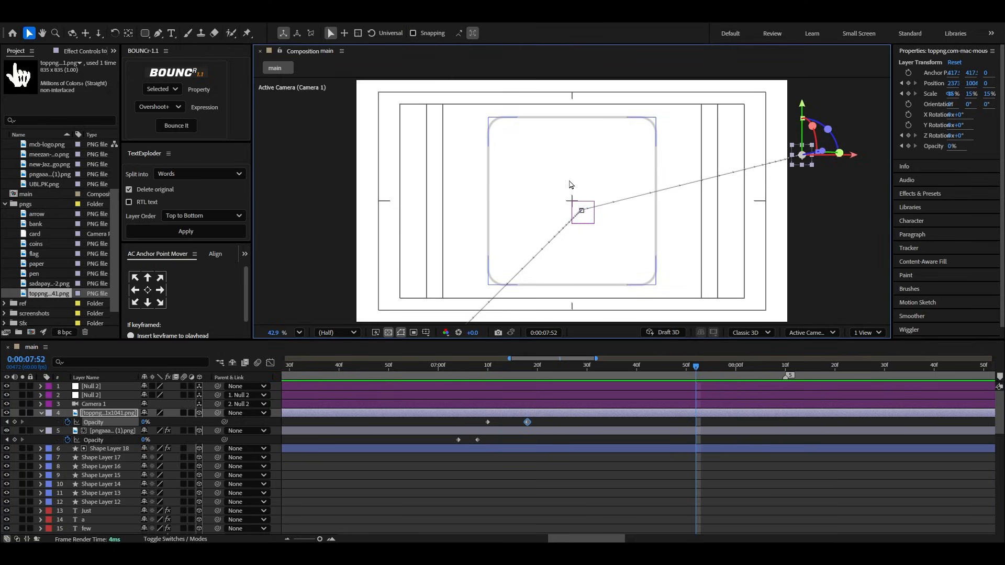
left_click(41, 431)
left_click(41, 413)
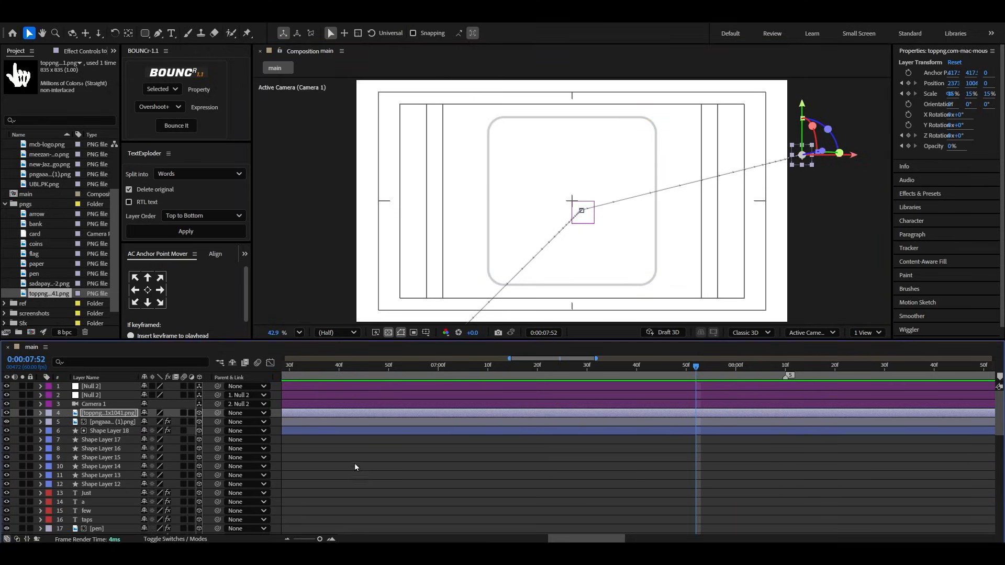
left_click(358, 466)
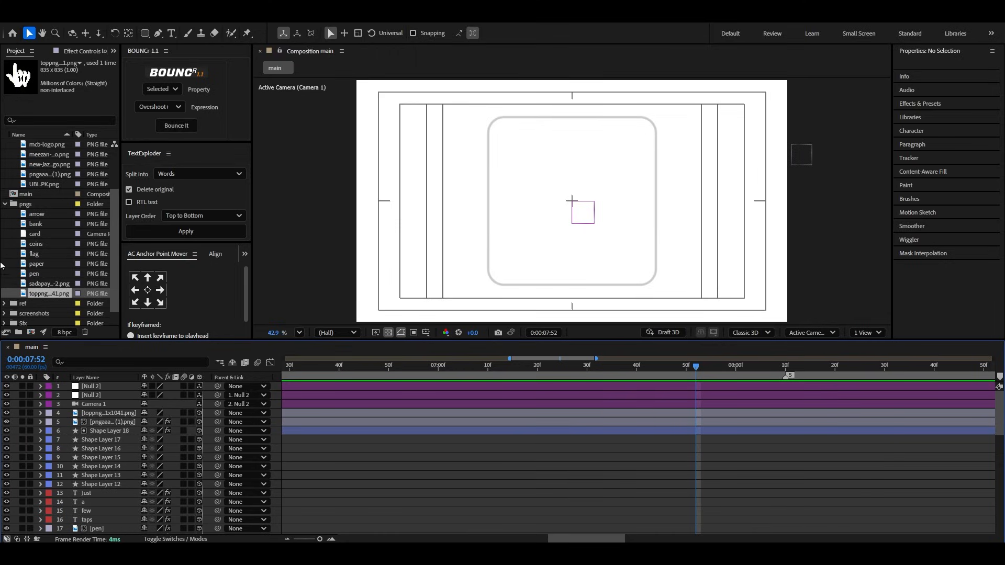
left_click(5, 205)
left_click(5, 165)
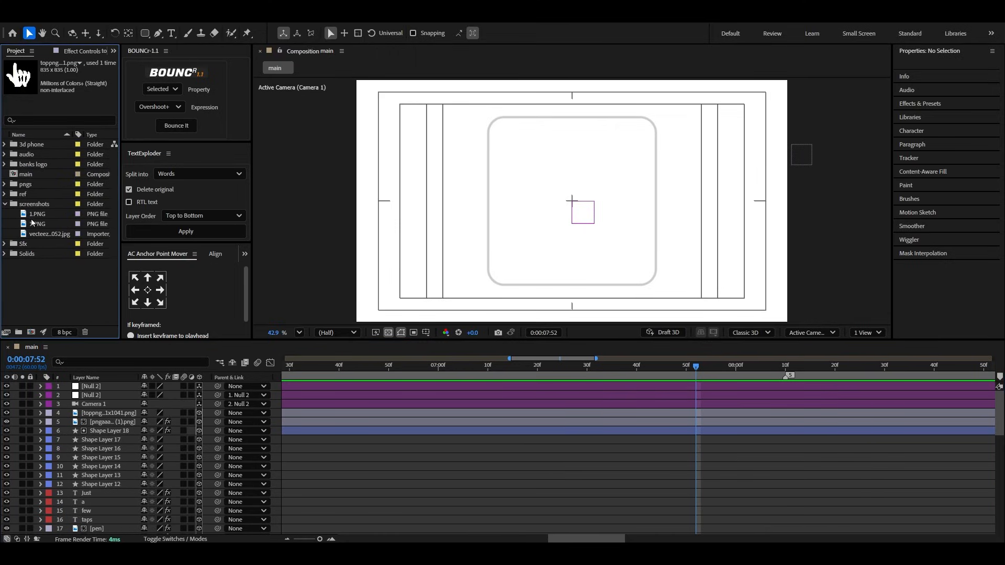
Step: Place the 1168 x 1097 screenshot 1.PNG above the hand layer and scale it to 57% to fit inside the expanded tile
left_click(35, 235)
left_click(37, 227)
left_click(37, 214)
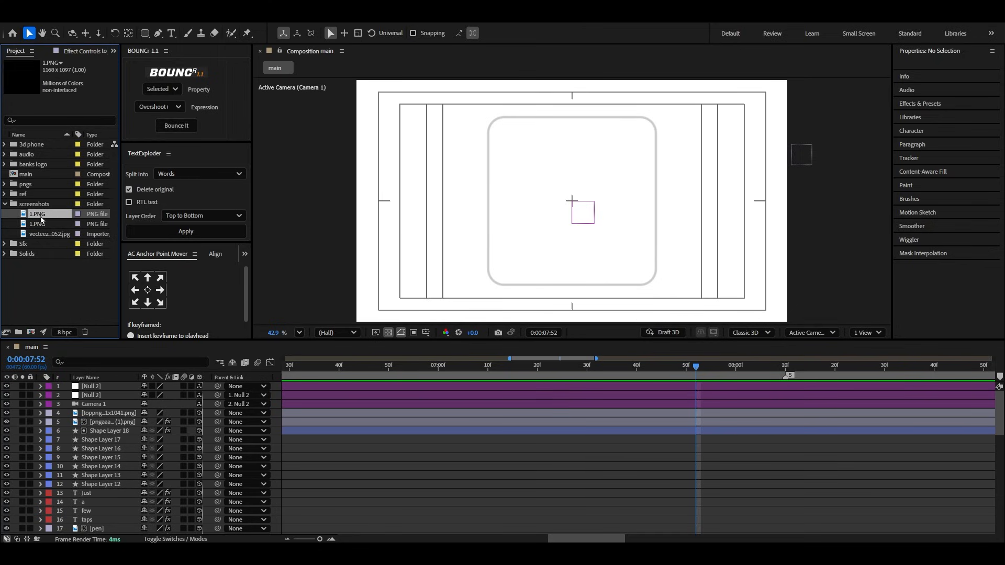
left_click_drag(42, 219, 110, 413)
key("minus")
key("s")
left_click_drag(171, 427, 156, 430)
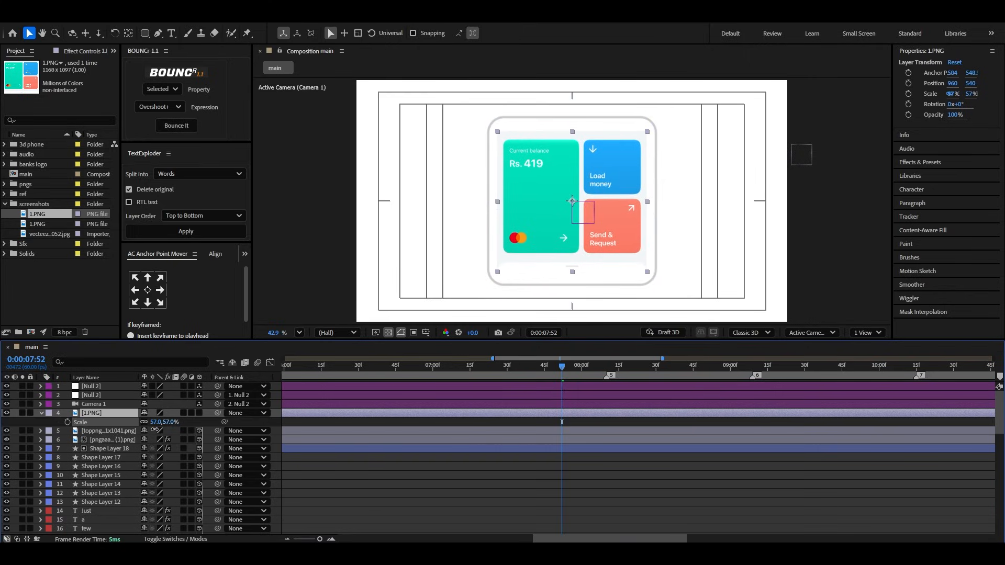
left_click(40, 415)
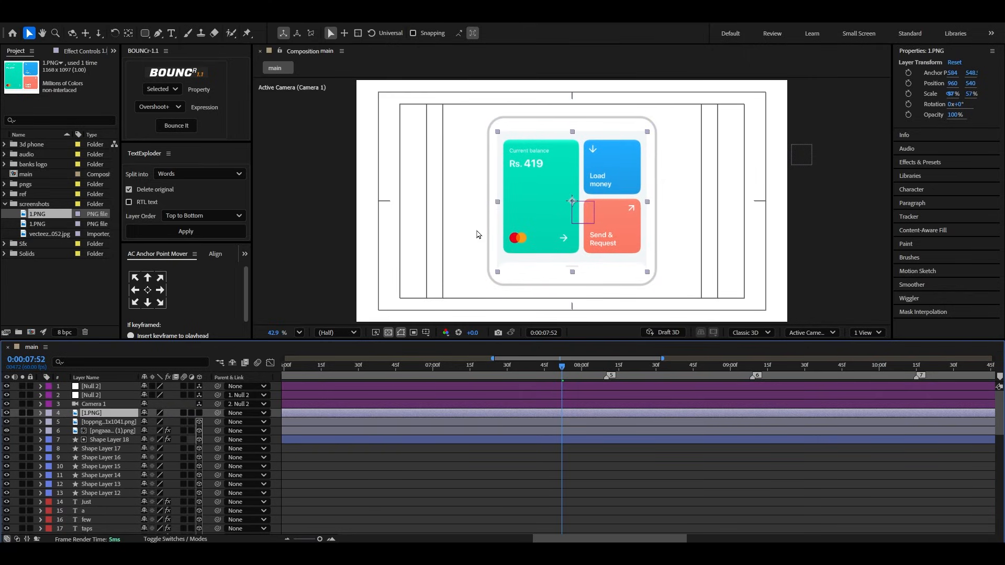
Step: Mask the 1.PNG layer with a rounded rectangle around the green Current balance card
scroll(595, 222, "up", 2)
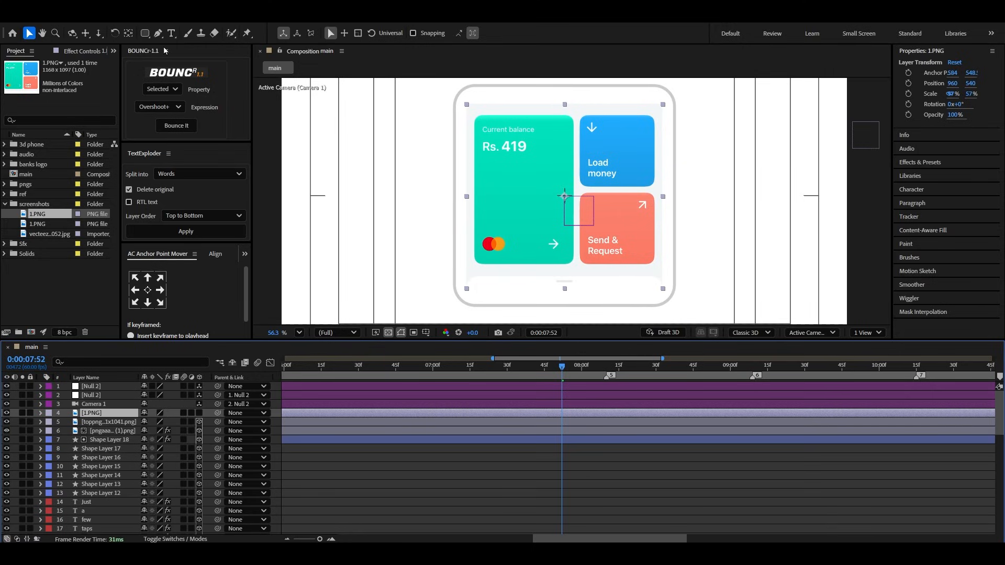
left_click(144, 34)
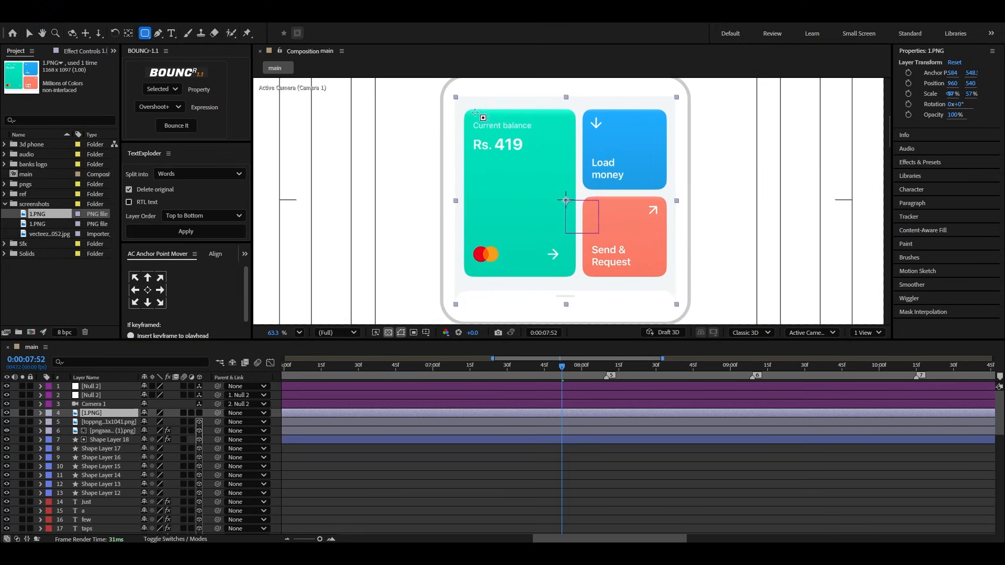
left_click_drag(467, 113, 574, 274)
left_click(29, 33)
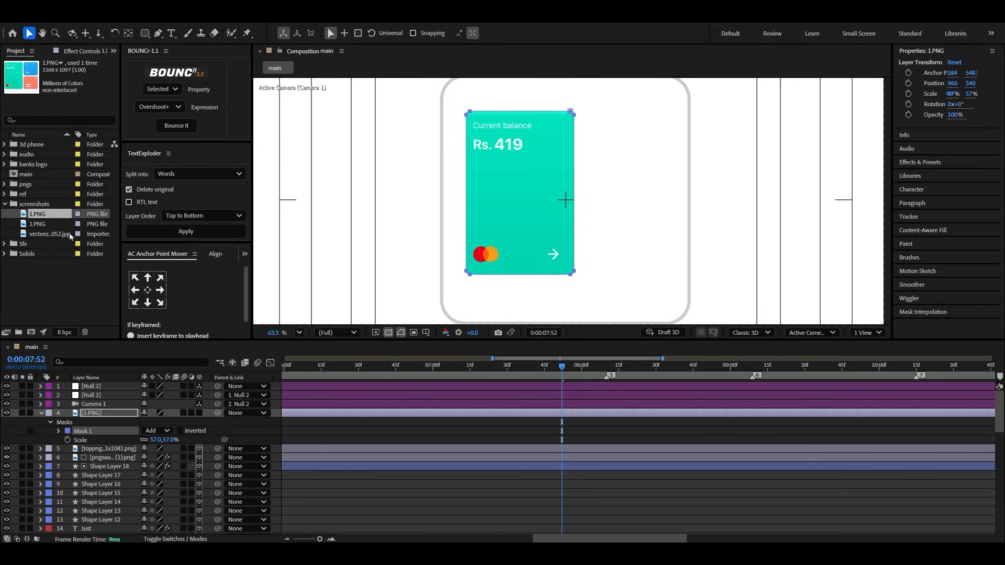
Step: Duplicate the masked 1.PNG layer, hide the original, and delete the mask from the copy
left_click(42, 419)
left_click(41, 413)
key("ctrl+d")
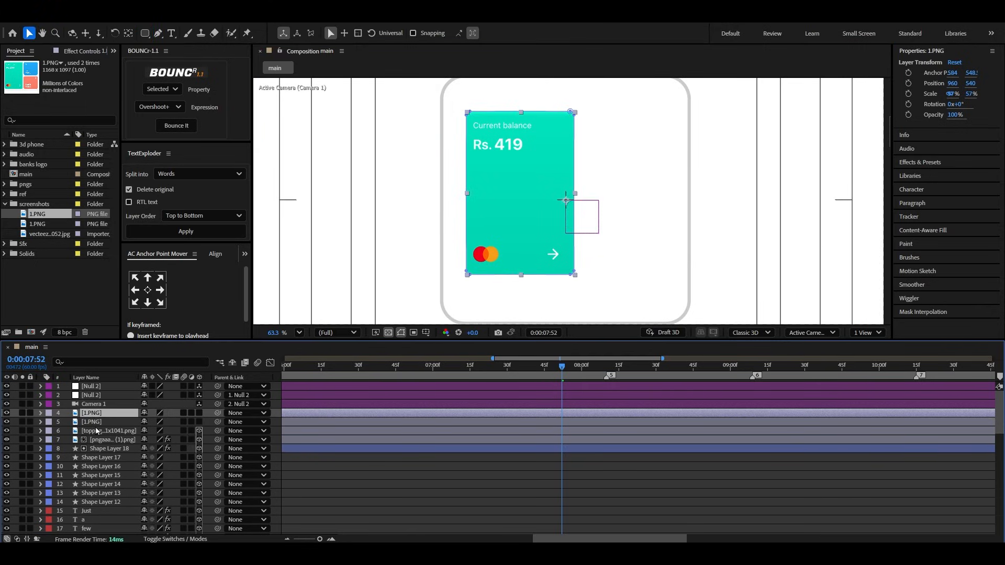
left_click(6, 422)
left_click(41, 414)
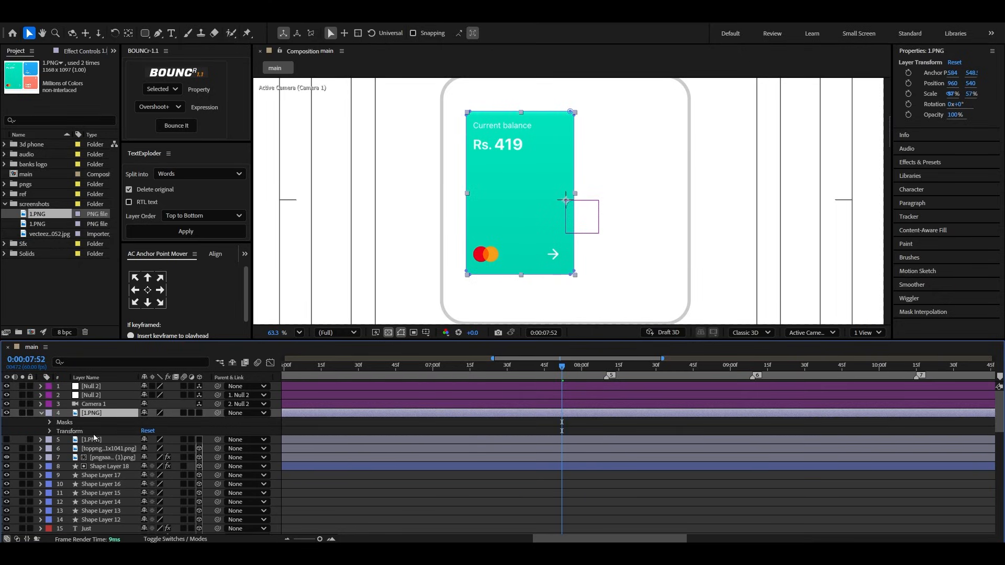
left_click(49, 422)
left_click(79, 432)
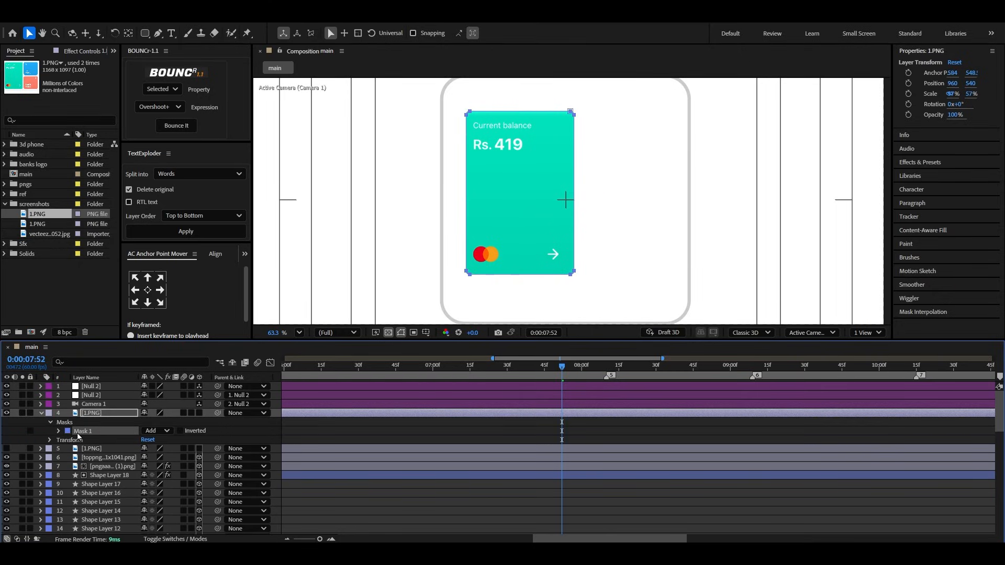
key("Delete")
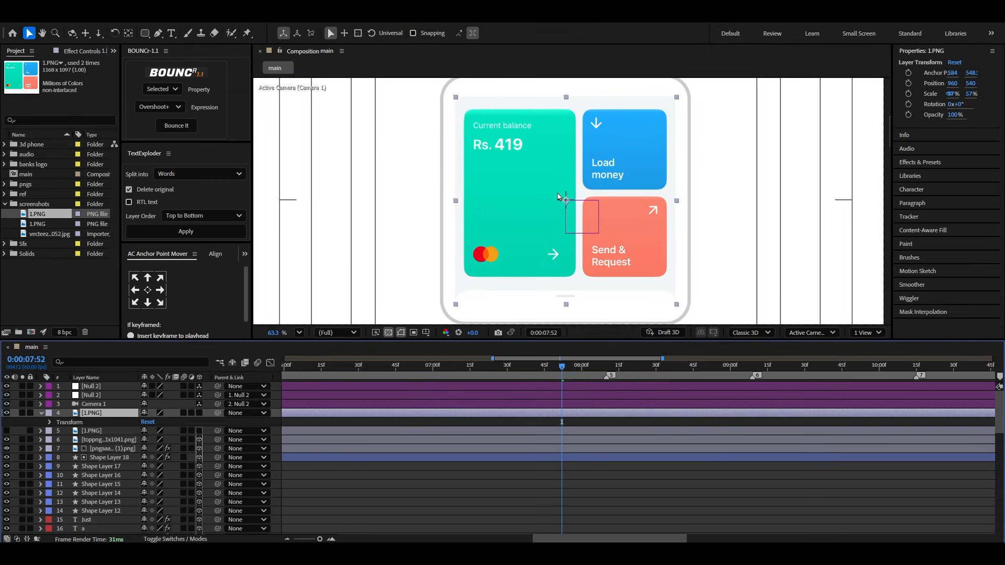
Step: Mask the duplicated 1.PNG layer with a rounded rectangle around the blue Load money card and collapse the layer
left_click(146, 34)
left_click_drag(586, 112, 666, 189)
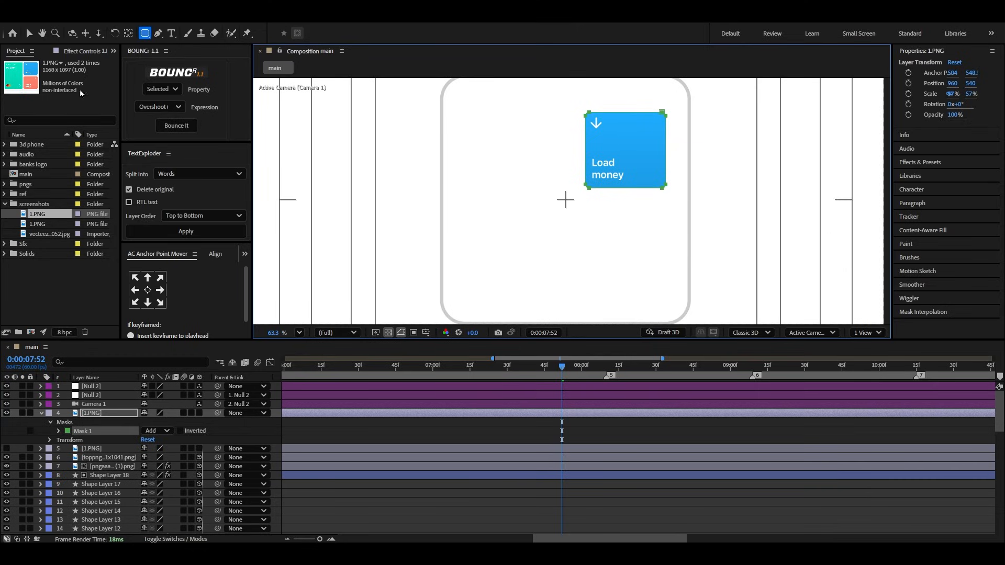
left_click(29, 33)
left_click(87, 413)
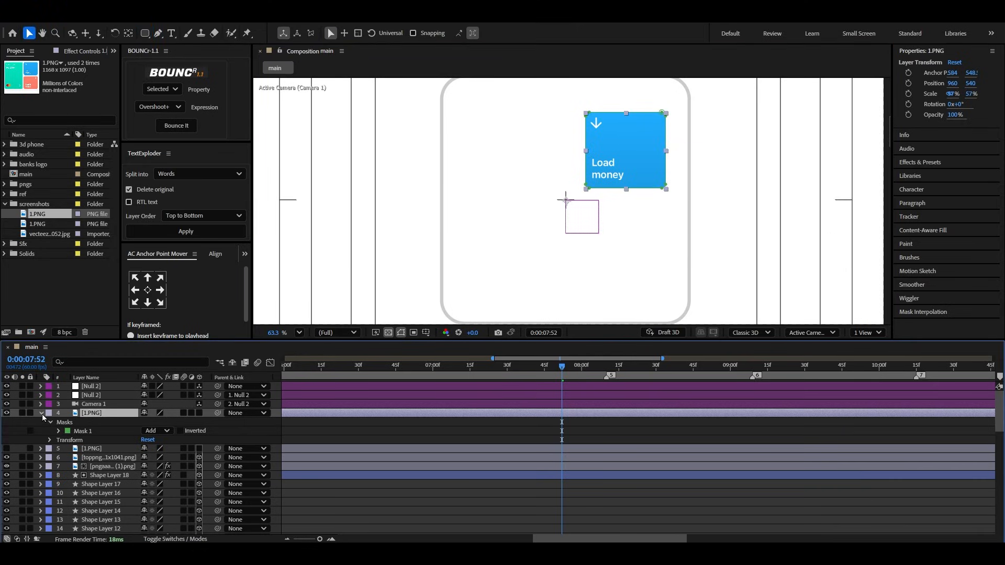
left_click(42, 413)
Step: Hide the Load money layer, duplicate it, show the new copy, and delete the copy's mask
left_click(6, 413)
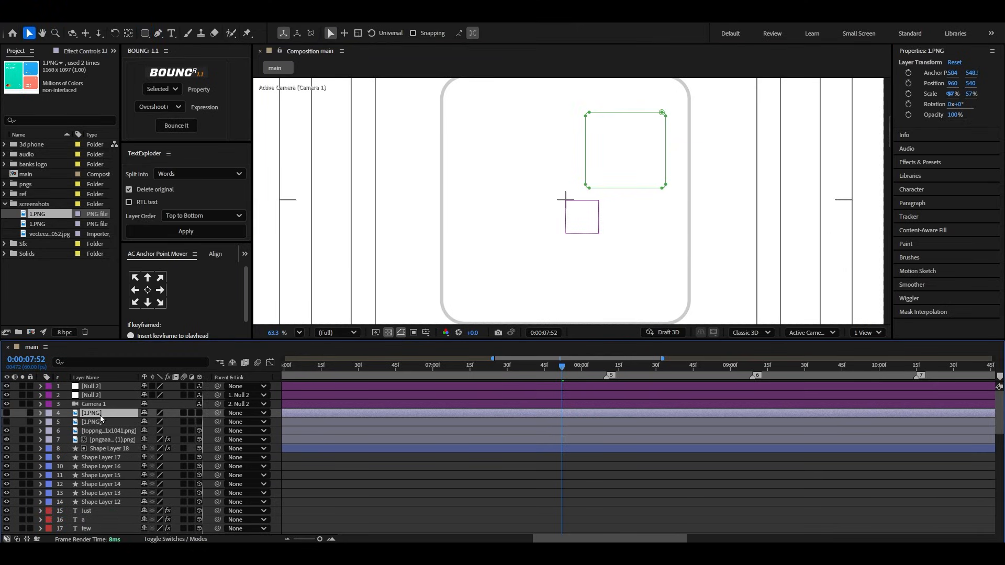
key("ctrl+d")
left_click(7, 413)
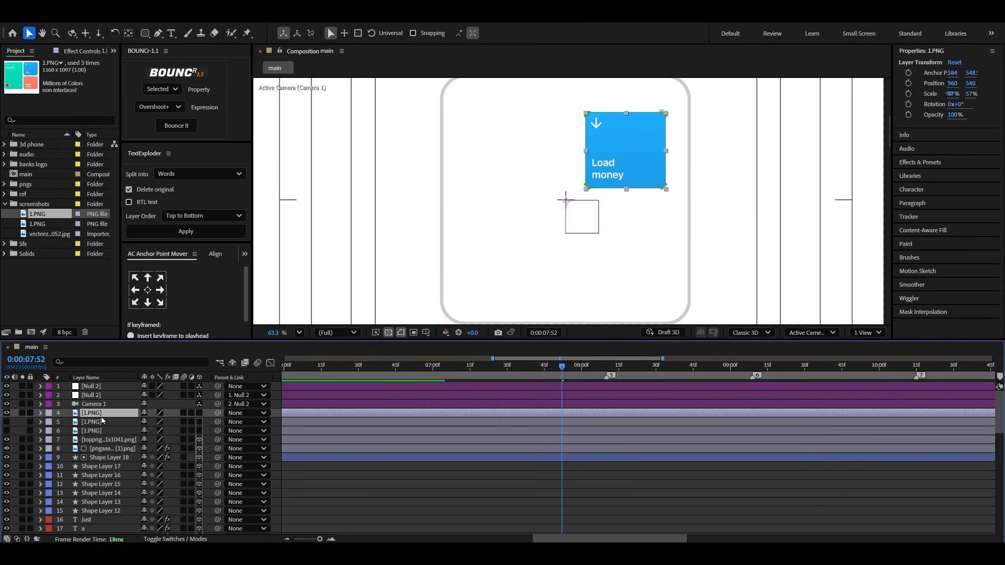
left_click(41, 414)
left_click(50, 423)
key("Delete")
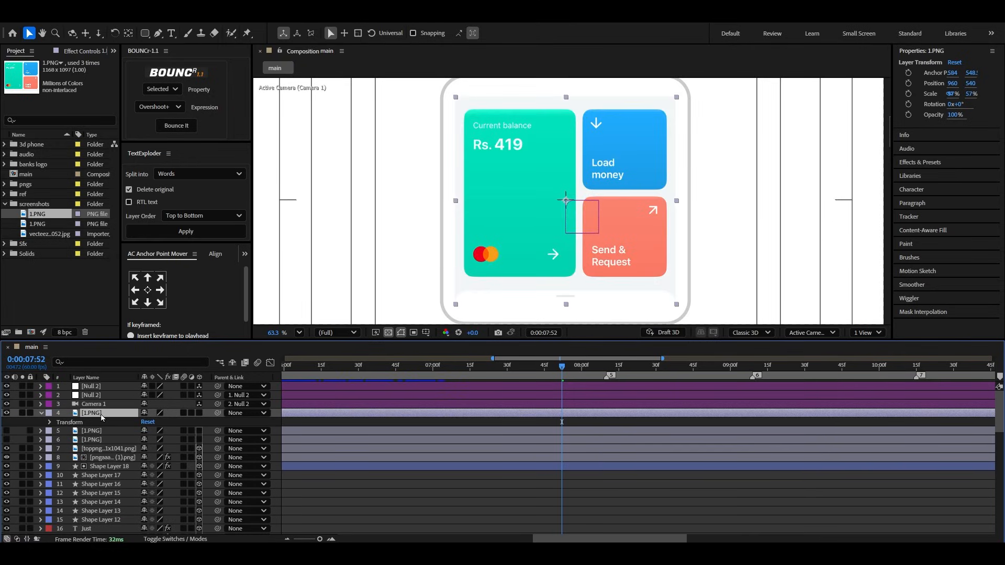
Step: Mask the newest 1.PNG copy with a rounded rectangle around the Send & Request card and collapse the layer
left_click(144, 33)
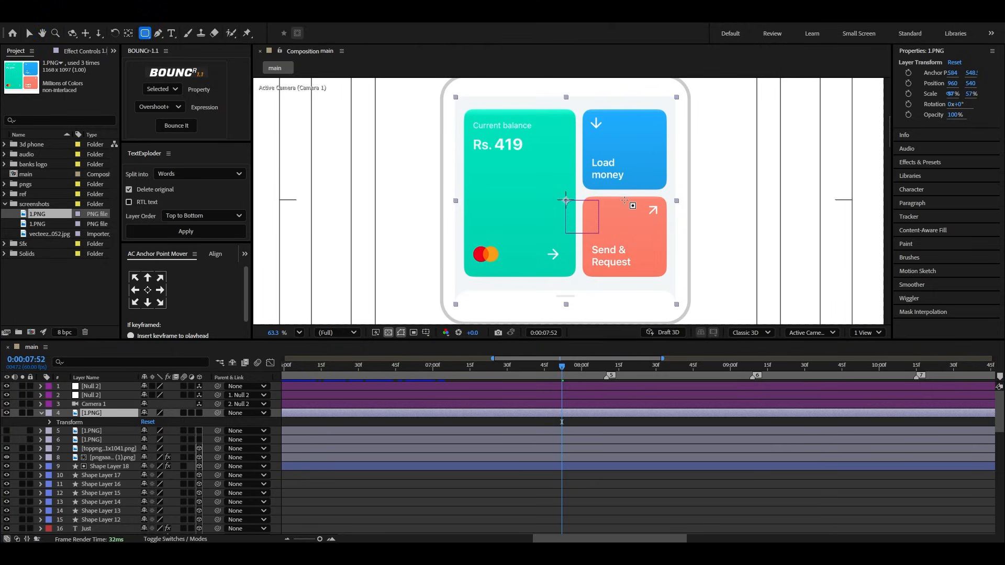
left_click_drag(587, 201, 666, 276)
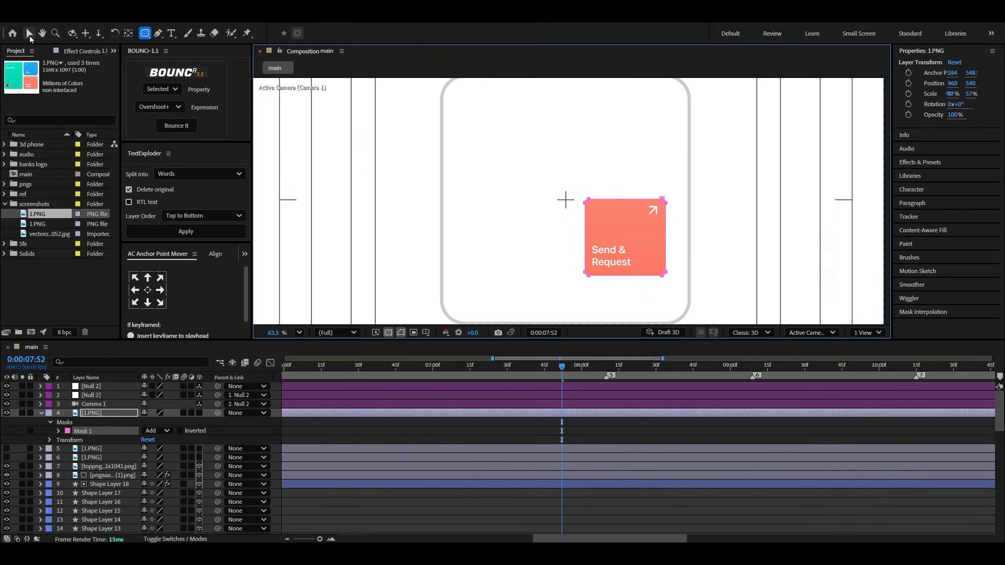
left_click(29, 35)
left_click(40, 413)
Step: Select and show all three 1.PNG card layers, centre their anchor points on the cards, and make them 3D
left_click(94, 430)
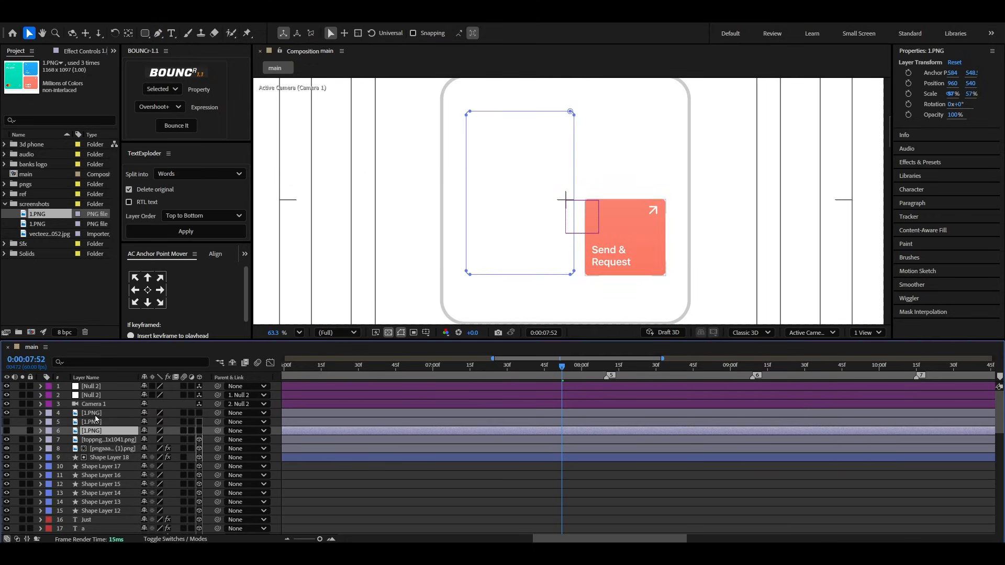
left_click(94, 413, "shift")
left_click_drag(7, 422, 8, 430)
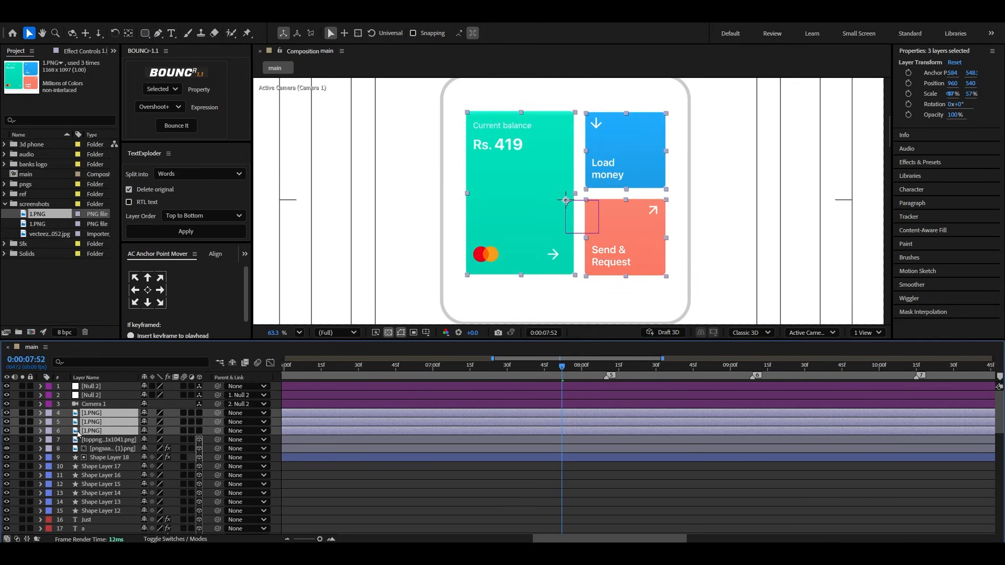
left_click(149, 293)
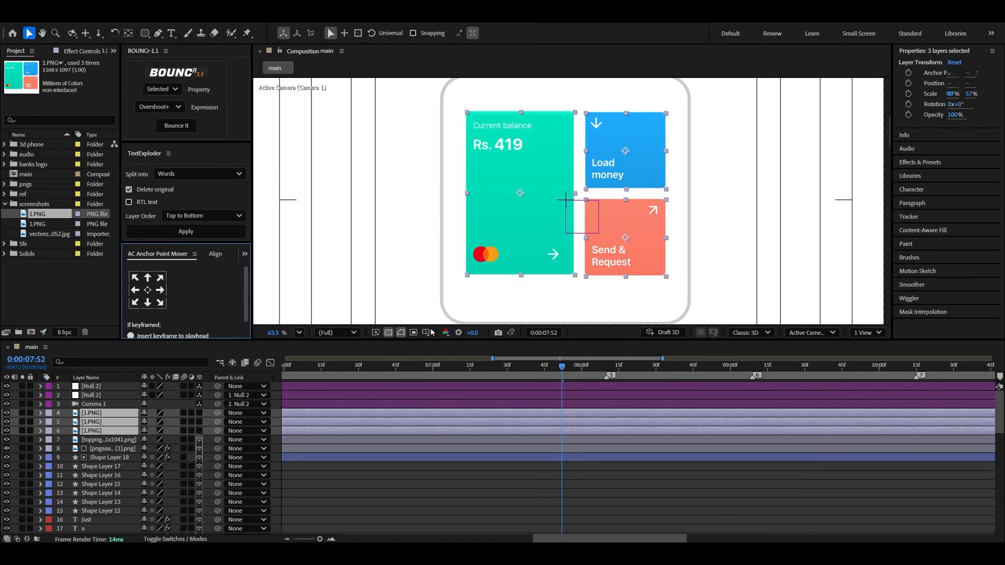
left_click(199, 421)
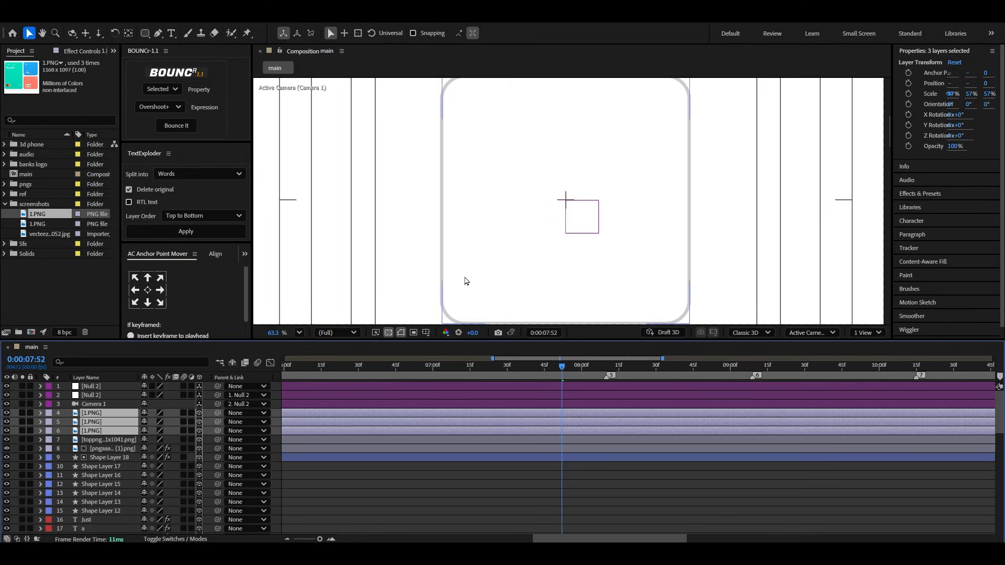
Step: Move the 3D cards into the expanded tile, enlarge them, and scale the Current balance card to 89.6%
scroll(520, 186, "down", 3)
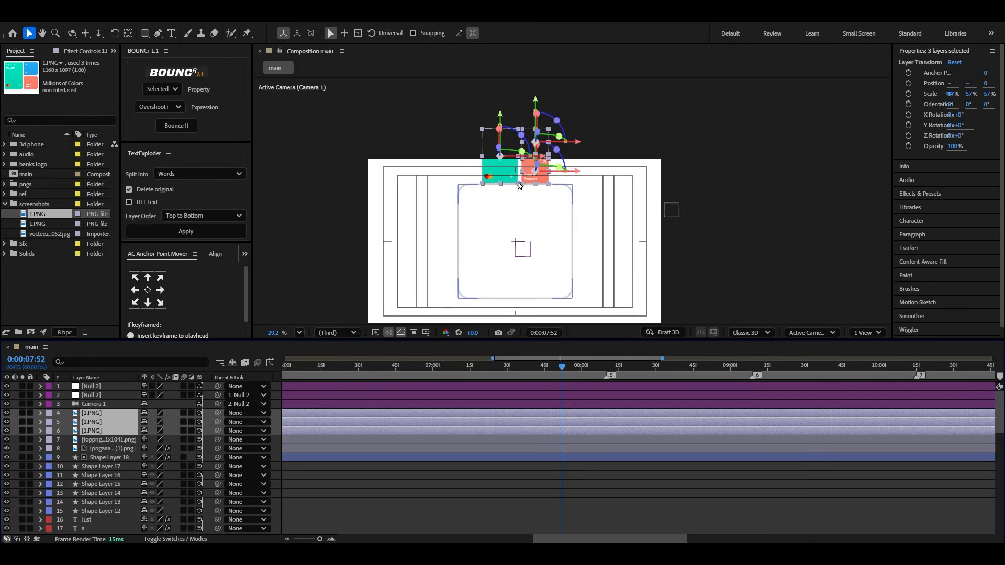
left_click(299, 332)
left_click(315, 124)
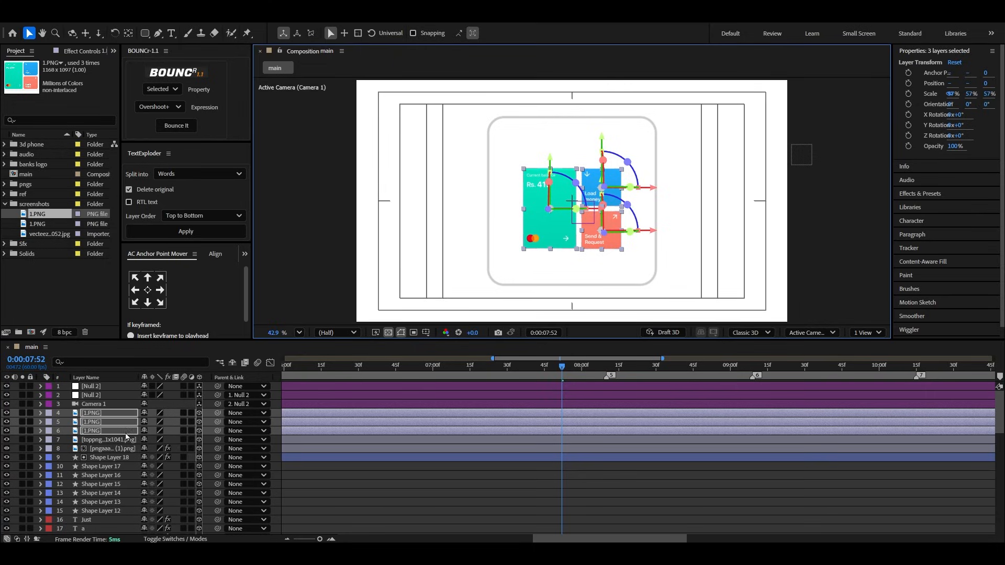
key("s")
left_click_drag(174, 423, 197, 423)
left_click_drag(539, 215, 528, 209)
left_click(610, 178)
left_click_drag(651, 188, 669, 189)
left_click(532, 209)
left_click_drag(490, 131, 497, 140)
Step: Scale the Load money and Send & Request cards to 89.3% and stack them beside the Current balance card inside the tile
left_click(635, 183)
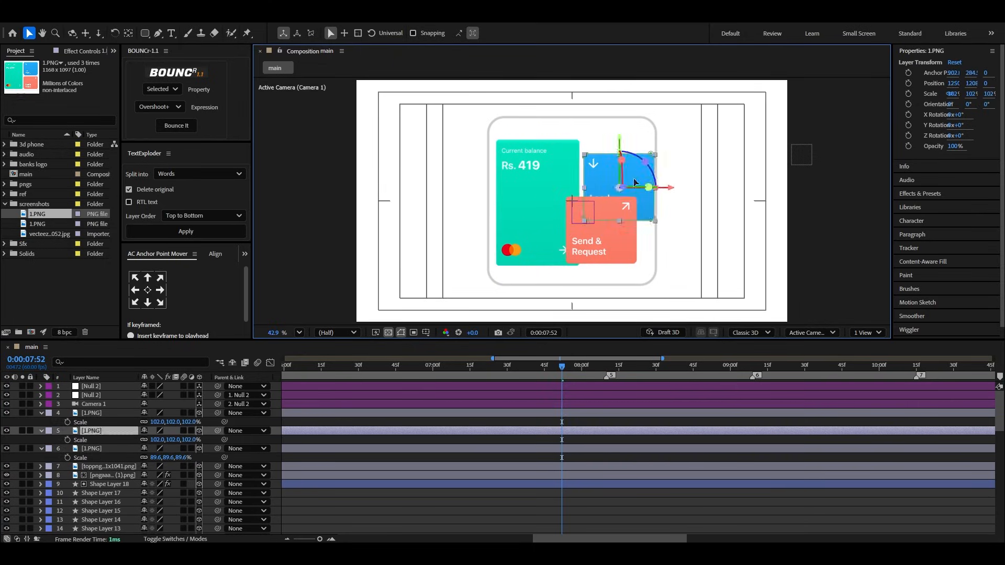
left_click(605, 231, "shift")
left_click_drag(173, 422, 166, 422)
left_click(634, 181)
left_click_drag(621, 138, 621, 123)
left_click_drag(604, 230, 622, 238)
left_click_drag(621, 191, 623, 199)
left_click_drag(619, 125, 620, 123)
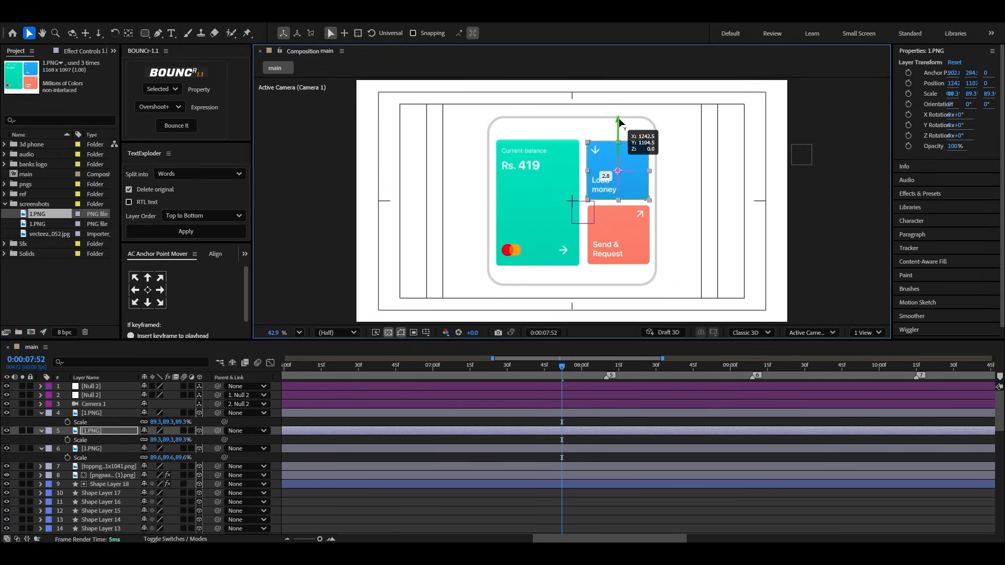
Step: Collapse the three 1.PNG card layers and shift them together in time so they start at 0:00:07:05
left_click(440, 491)
left_click(40, 449)
left_click(40, 431)
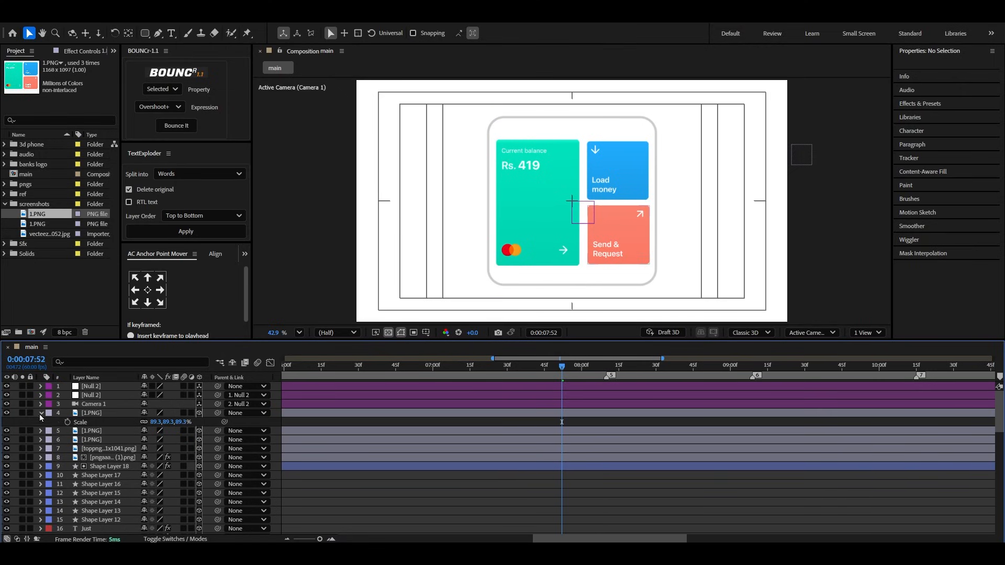
left_click(41, 413)
left_click(92, 413)
left_click(92, 431, "shift")
scroll(514, 456, "down", 5)
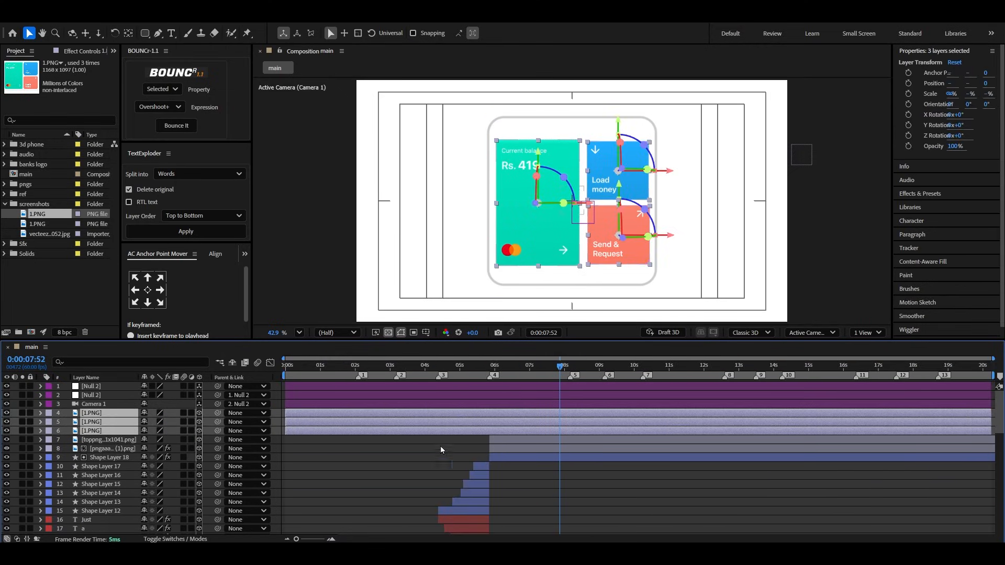
left_click_drag(313, 430, 605, 433)
left_click_drag(530, 375, 536, 374)
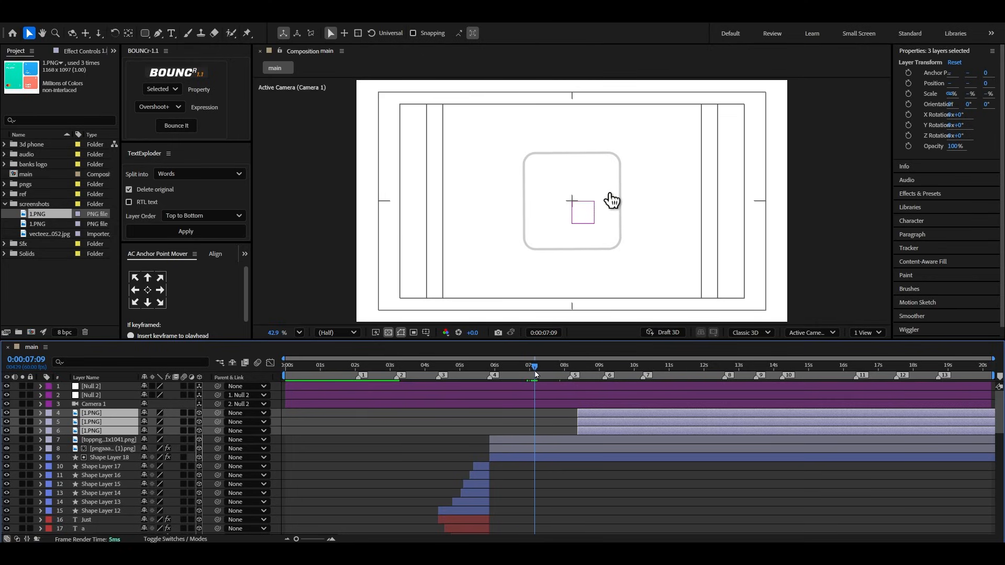
scroll(576, 429, "up", 3)
left_click_drag(616, 430, 520, 428)
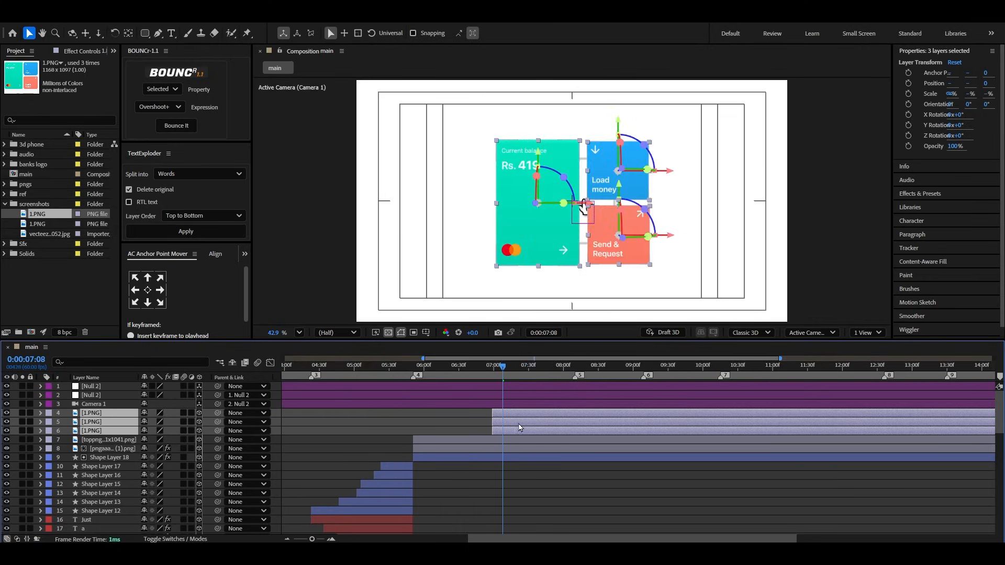
left_click_drag(494, 371, 500, 372)
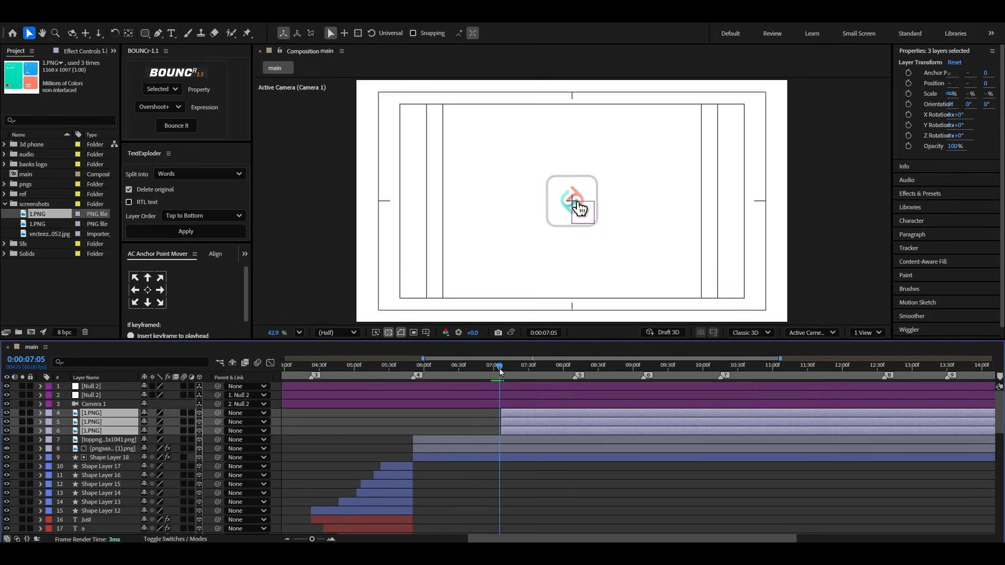
left_click_drag(519, 415, 517, 414)
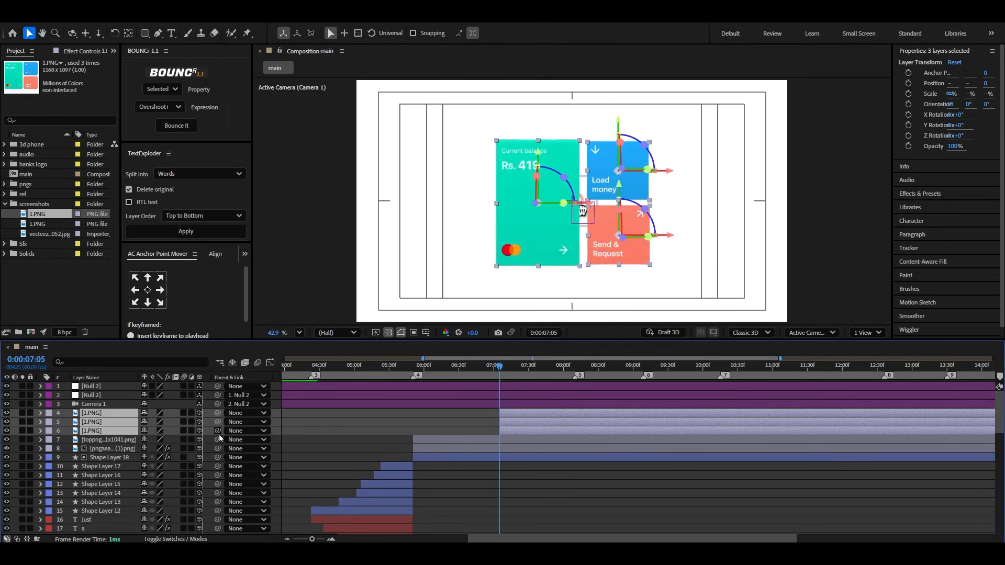
Step: Keyframe Position on all three card layers and move those keyframes to about 0:00:07:29
key("alt+shift+p")
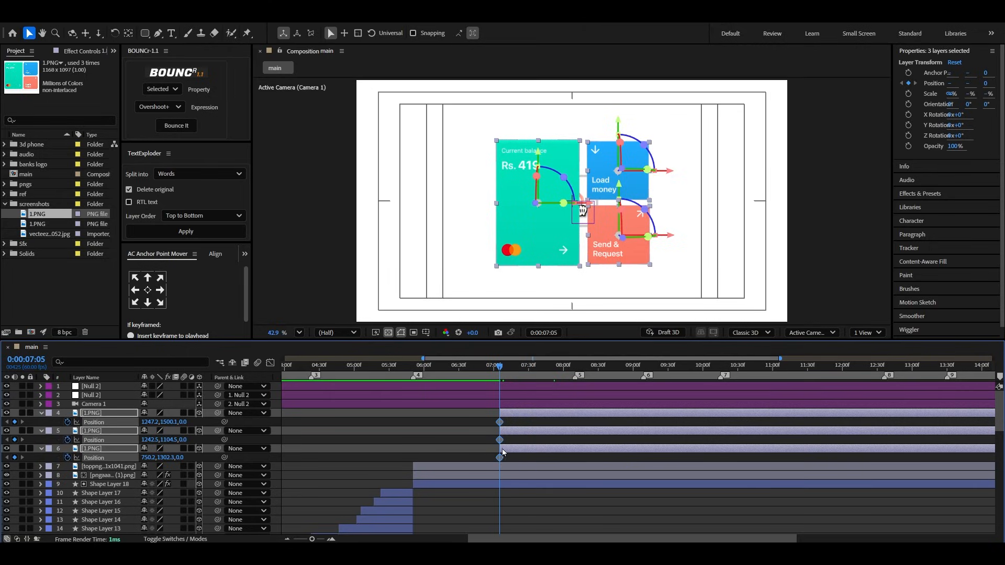
scroll(503, 452, "up", 1)
left_click_drag(516, 420, 555, 458)
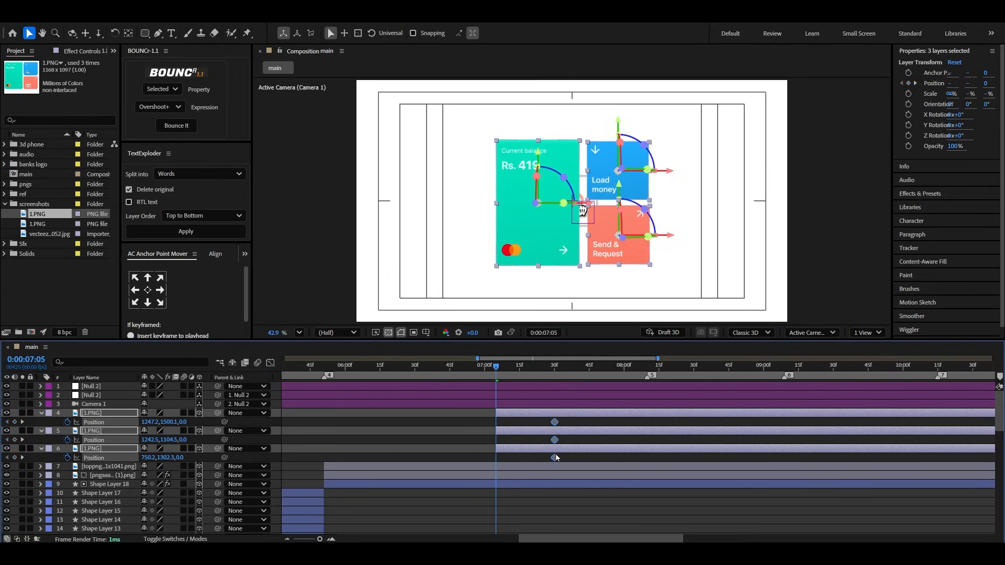
left_click(529, 422)
Step: At 0:00:07:05, move the Send & Request card to X 1753.8, Load money to X 1751.8, and Current balance to X 377.5
left_click(508, 412)
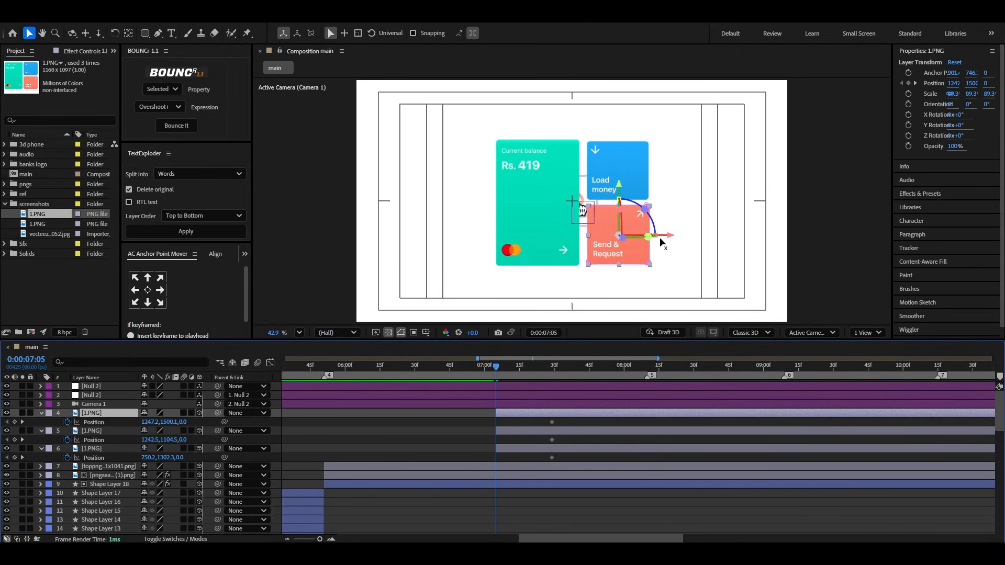
left_click_drag(673, 239, 756, 240)
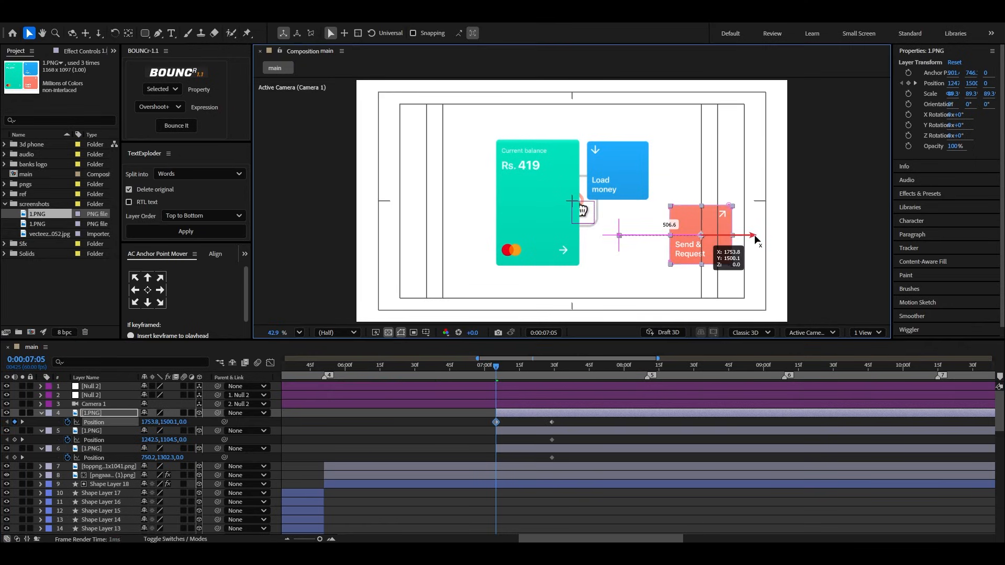
left_click(543, 434)
left_click_drag(603, 173, 685, 173)
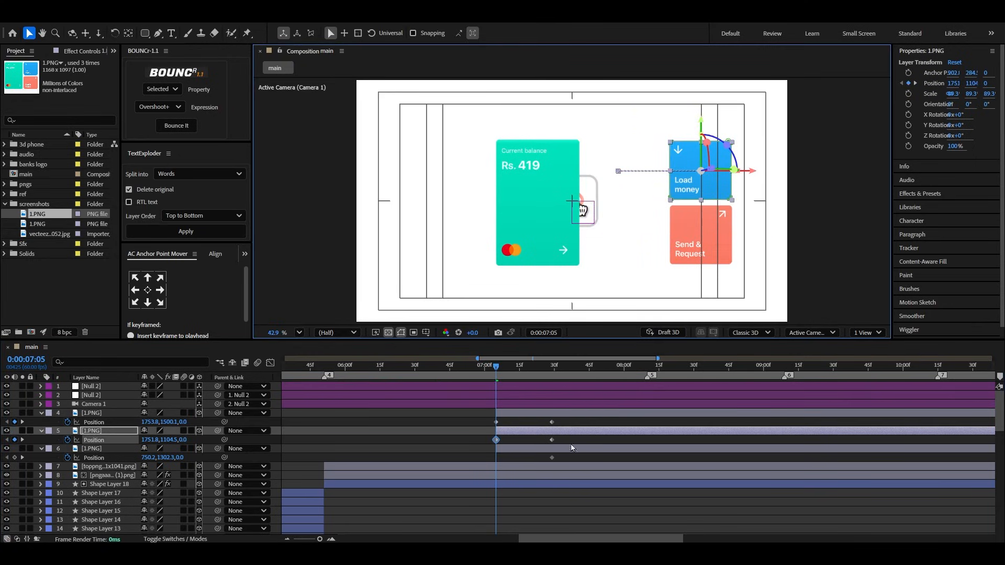
left_click(572, 448)
left_click_drag(593, 209, 530, 212)
Step: Apply the BOUNCr Overshoot+ expression to the Position keyframes of all three cards and preview the slide-in
left_click_drag(560, 426, 487, 463)
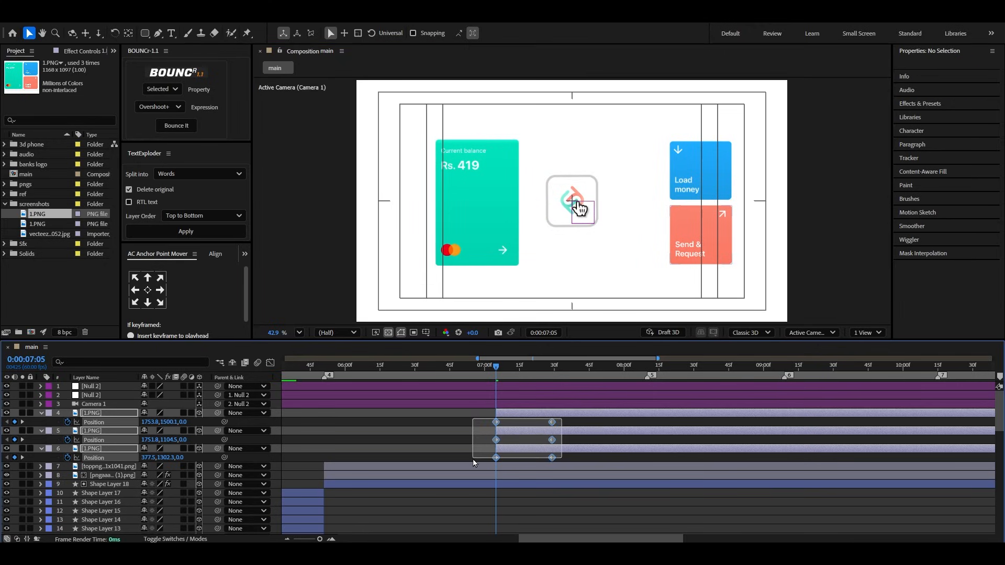
left_click(162, 89)
left_click(167, 107)
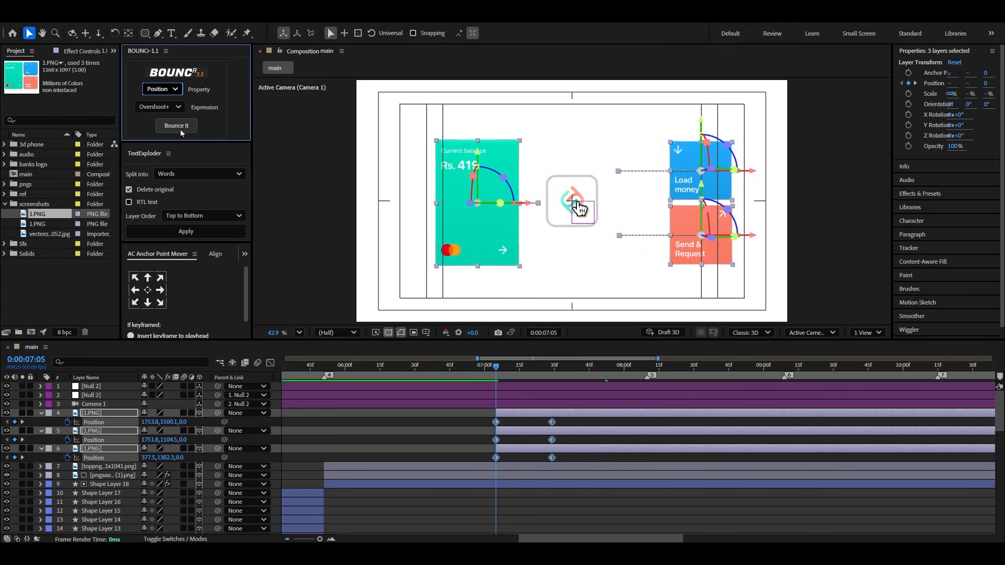
left_click(176, 125)
left_click_drag(496, 366, 545, 376)
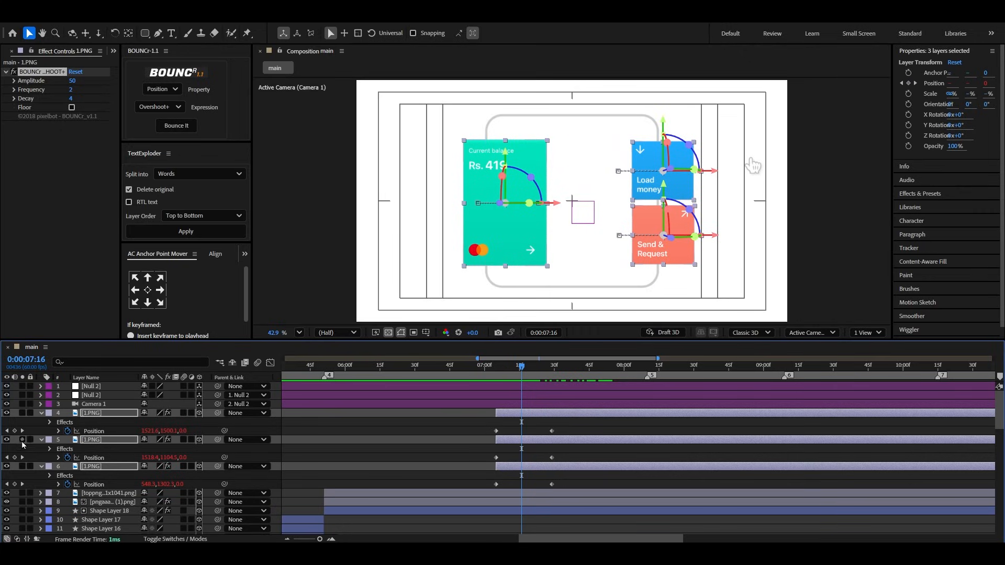
Step: Collapse the card layers, set Shape Layer 18 as track matte for all three, and return to 0:00:07:00
left_click(41, 441)
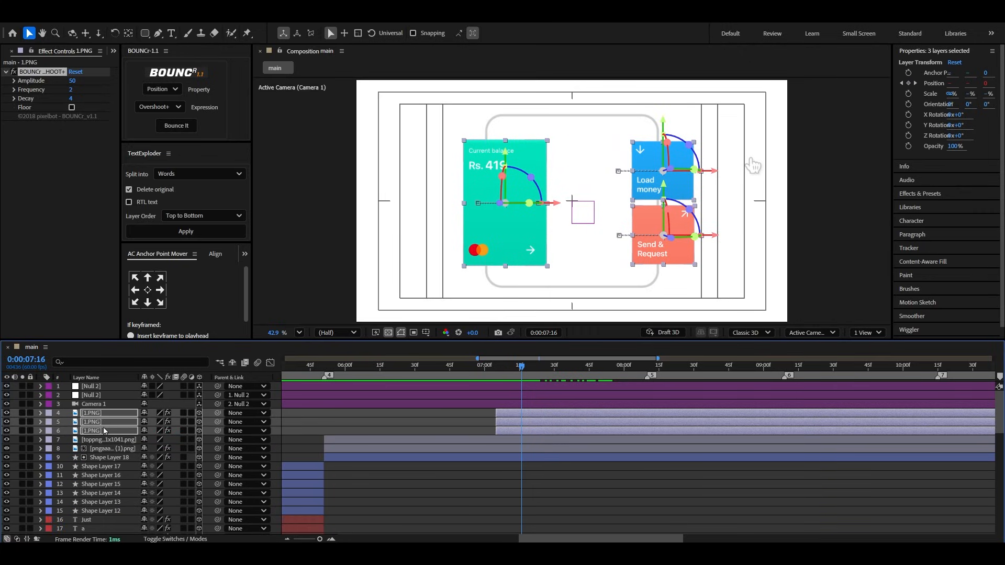
left_click(175, 540)
left_click_drag(192, 415, 379, 461)
left_click_drag(559, 374, 511, 380)
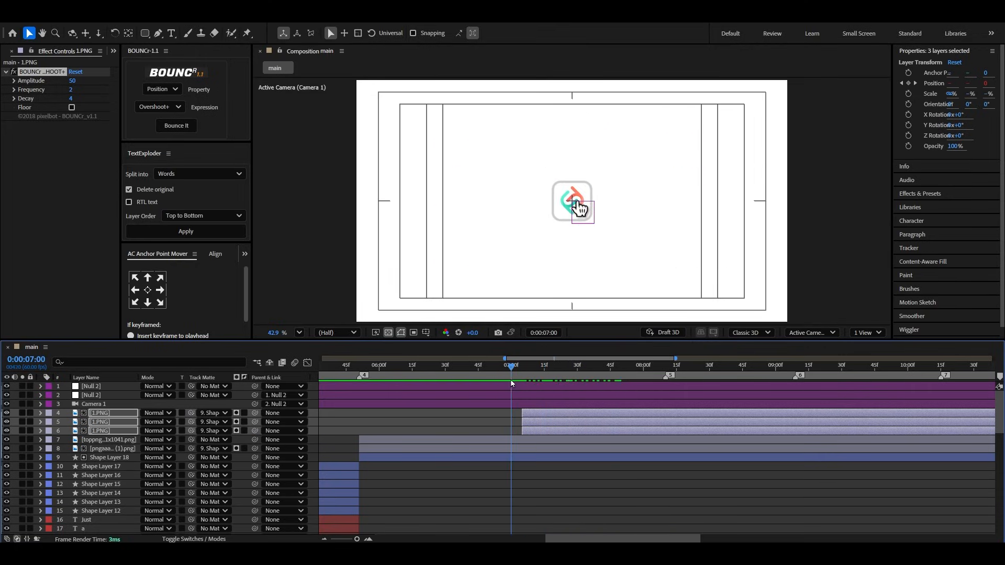
Step: Move the end Position keyframes of all three cards slightly earlier, preview from 0:00:05:50, and collapse the card layers
key("u")
left_click_drag(596, 420, 565, 462)
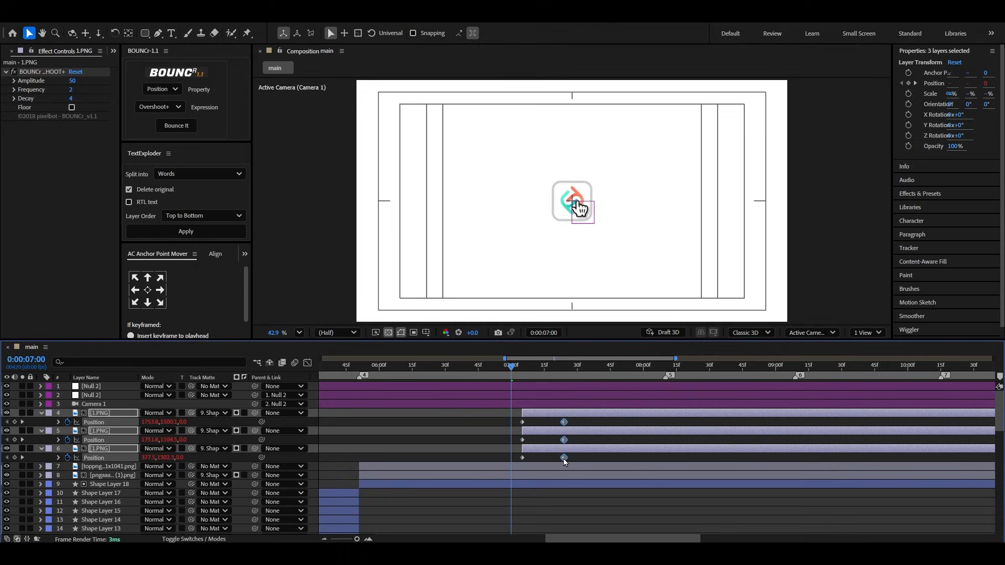
key("space")
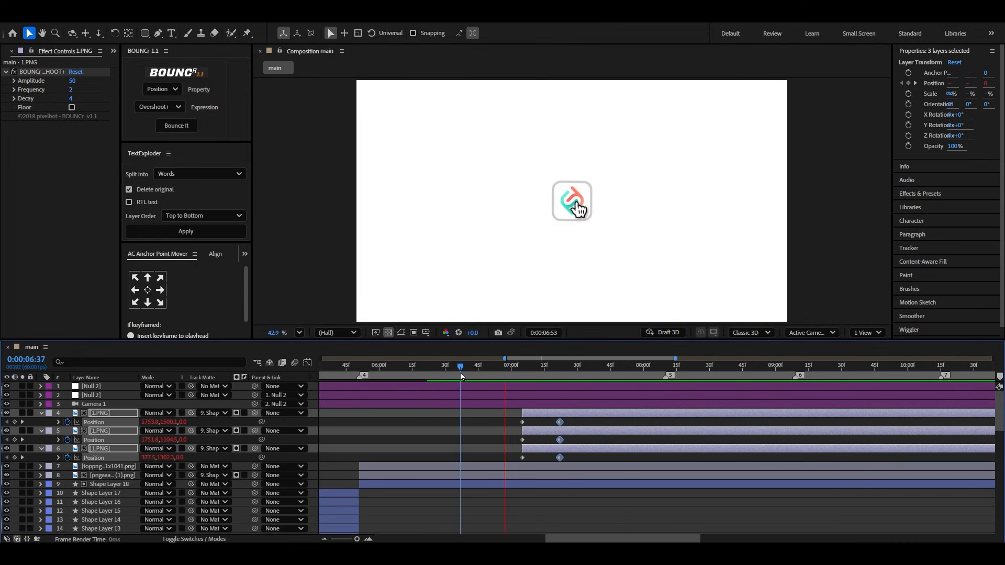
left_click(461, 375)
left_click_drag(461, 375, 356, 382)
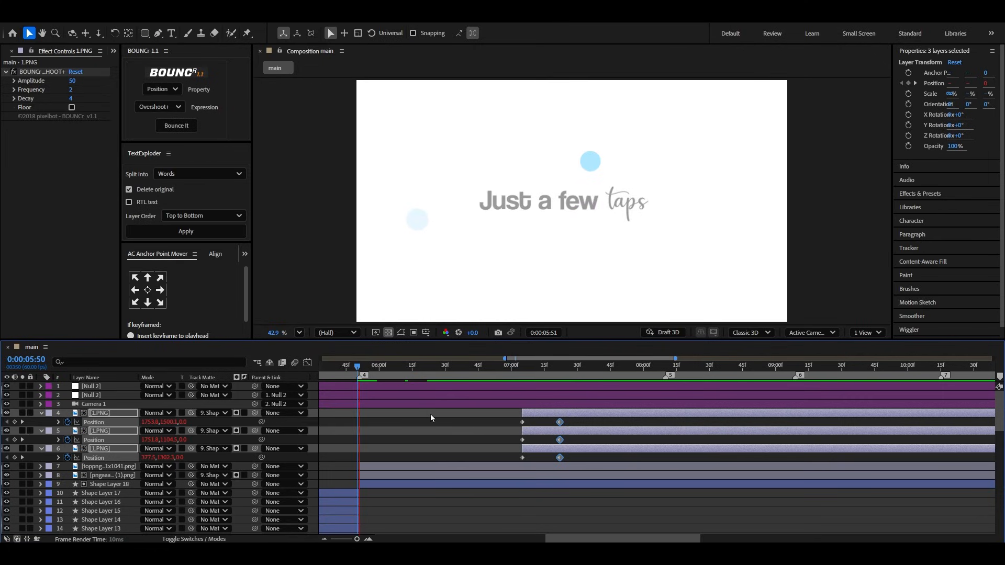
scroll(431, 414, "down", 2)
key("space")
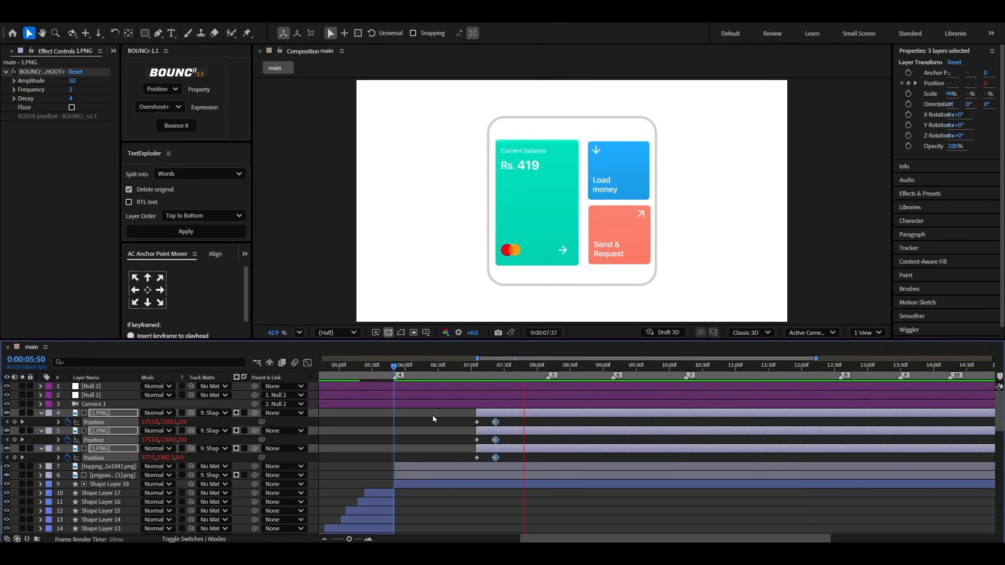
key("space")
left_click(510, 375)
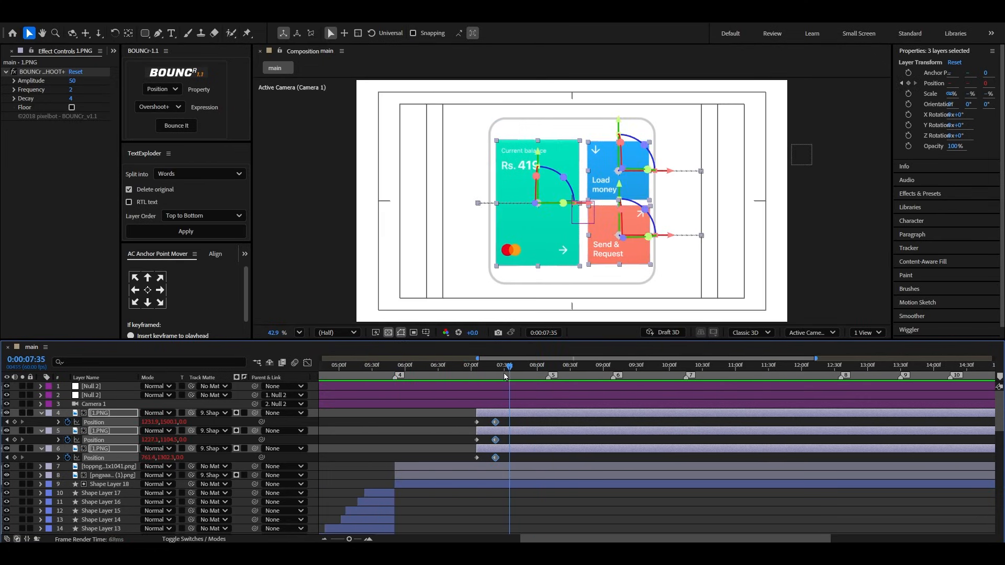
left_click(40, 449)
left_click(537, 477)
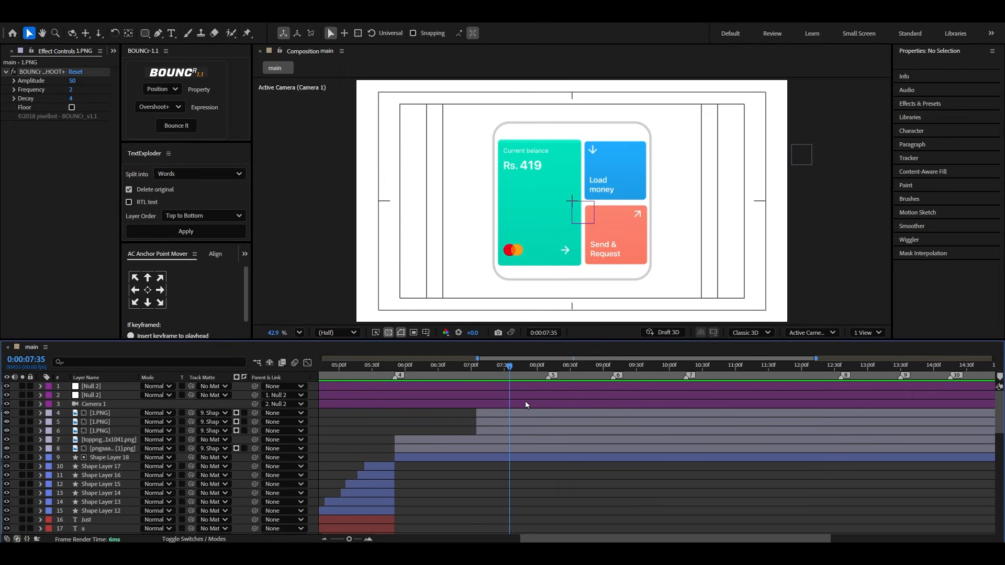
Step: Keyframe the topmost Null 2's Position shortly before 0:00:08:00 and set its X to 2666 at 0:00:08:30
left_click(91, 388)
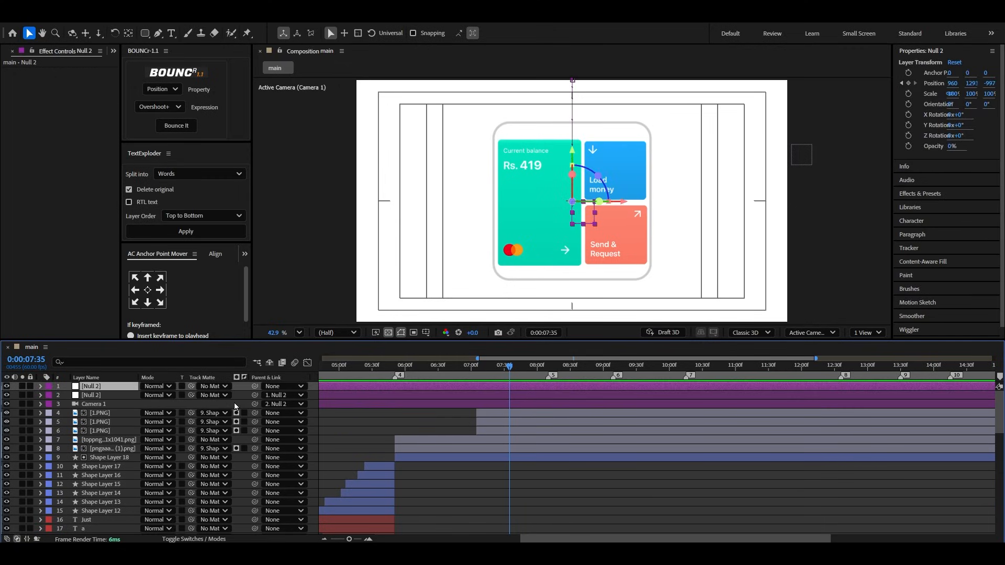
key("p")
left_click_drag(514, 375, 571, 374)
left_click(14, 396)
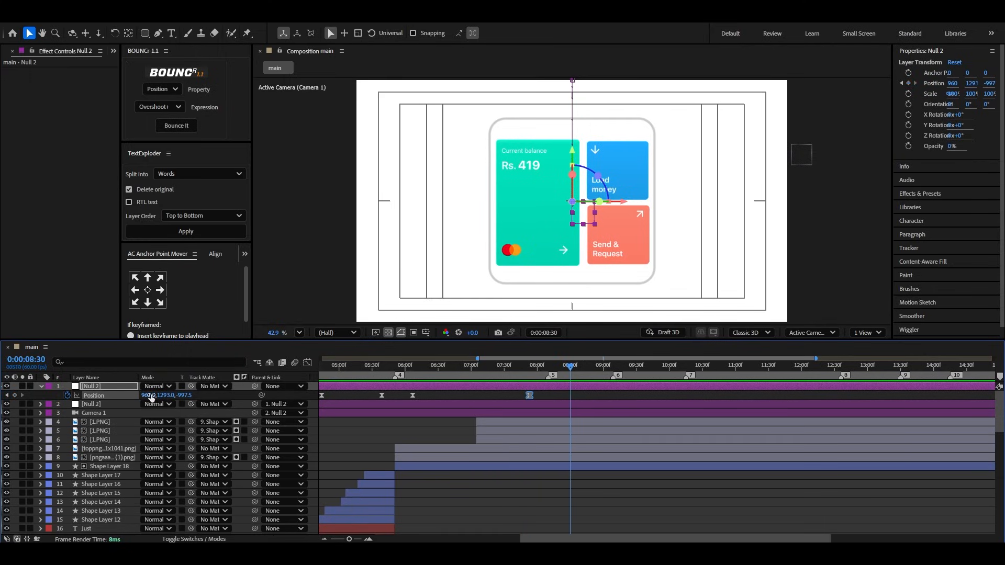
left_click_drag(149, 396, 840, 384)
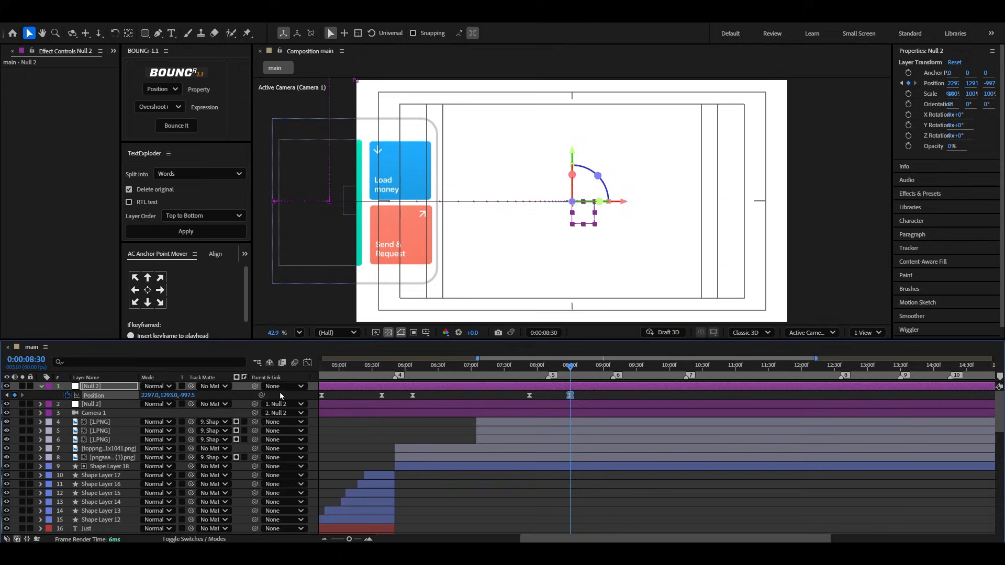
left_click_drag(152, 399, 351, 403)
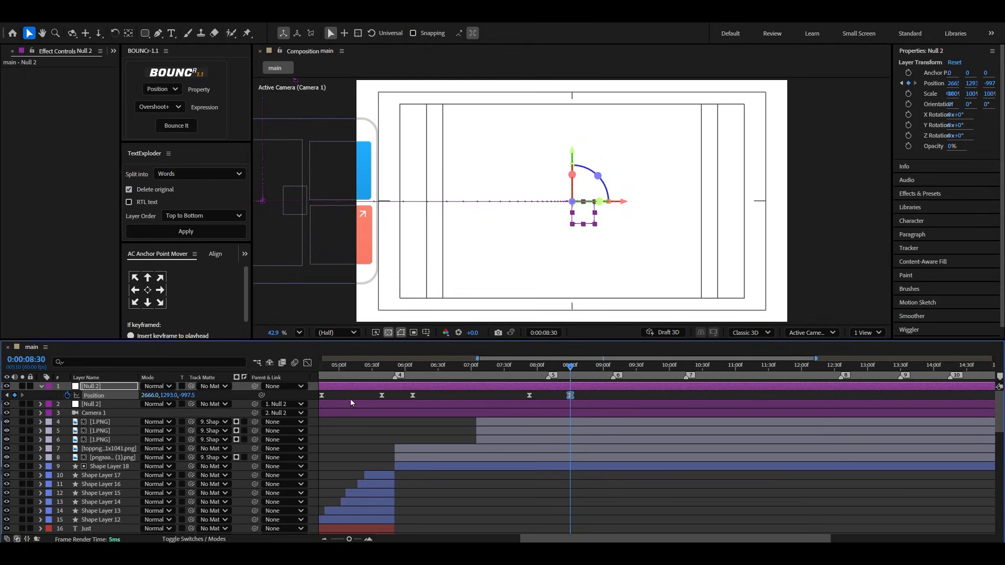
Step: Reshape the speed graph between the null's last two Position keyframes into a sharp peak at 0:00:08:10
scroll(549, 418, "up", 3)
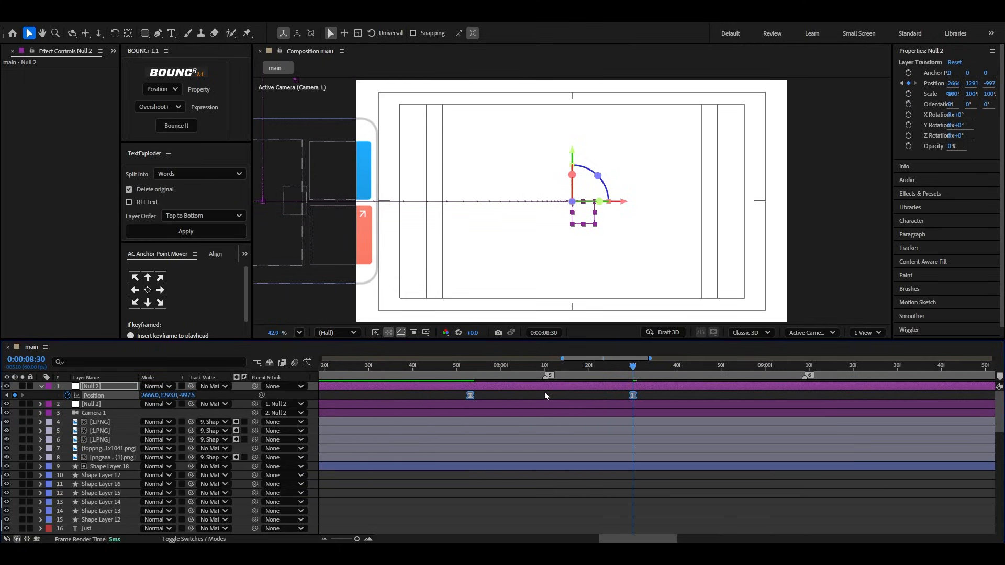
left_click(548, 370)
left_click_drag(549, 369, 546, 369)
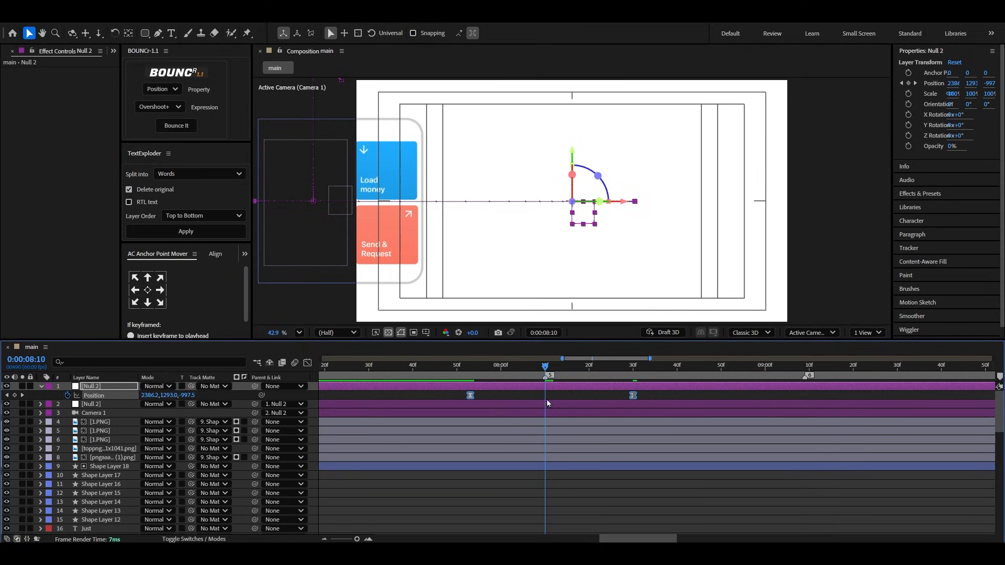
left_click(307, 363)
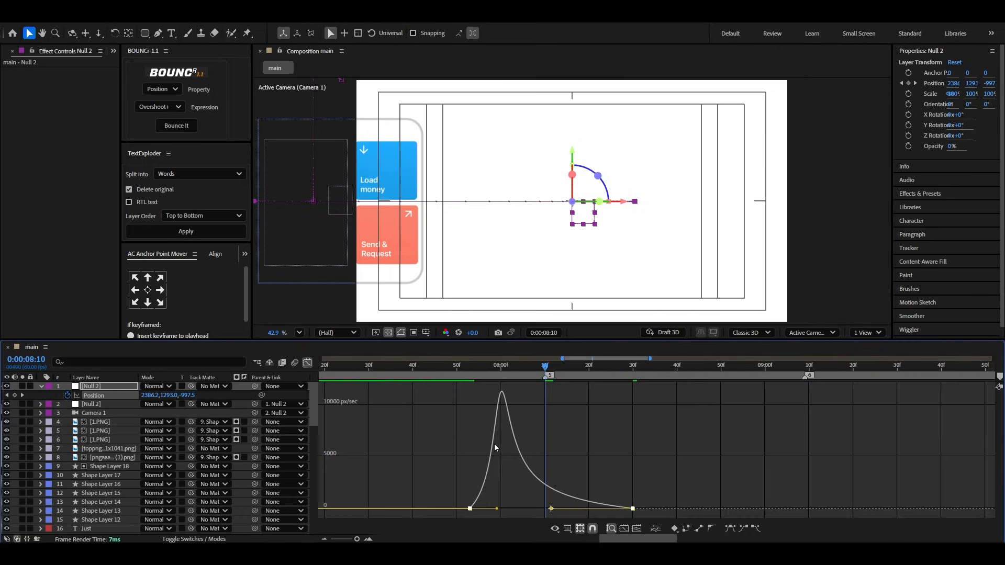
left_click_drag(522, 493, 432, 518)
left_click_drag(496, 509, 543, 512)
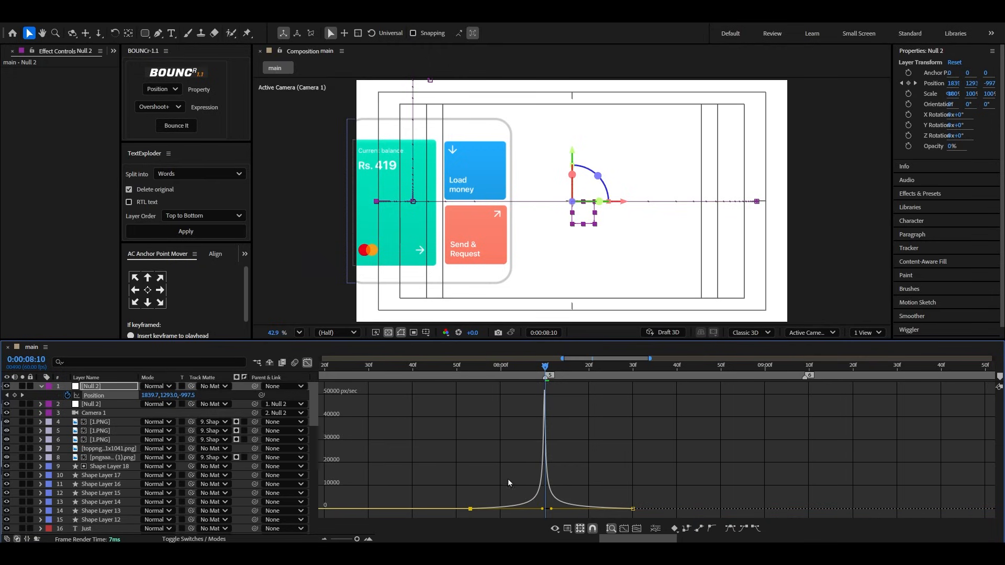
left_click(307, 363)
Step: Trim the ends of the three cards, hand, logo and Shape Layer 18 to 0:00:08:10 and preview the transition
scroll(560, 426, "down", 4)
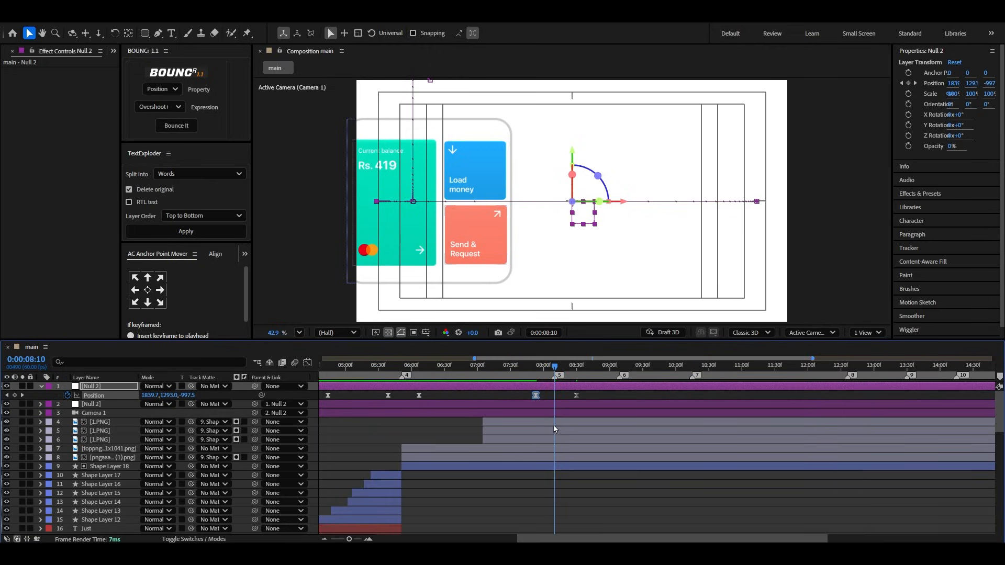
left_click(102, 421)
left_click(554, 467, "shift")
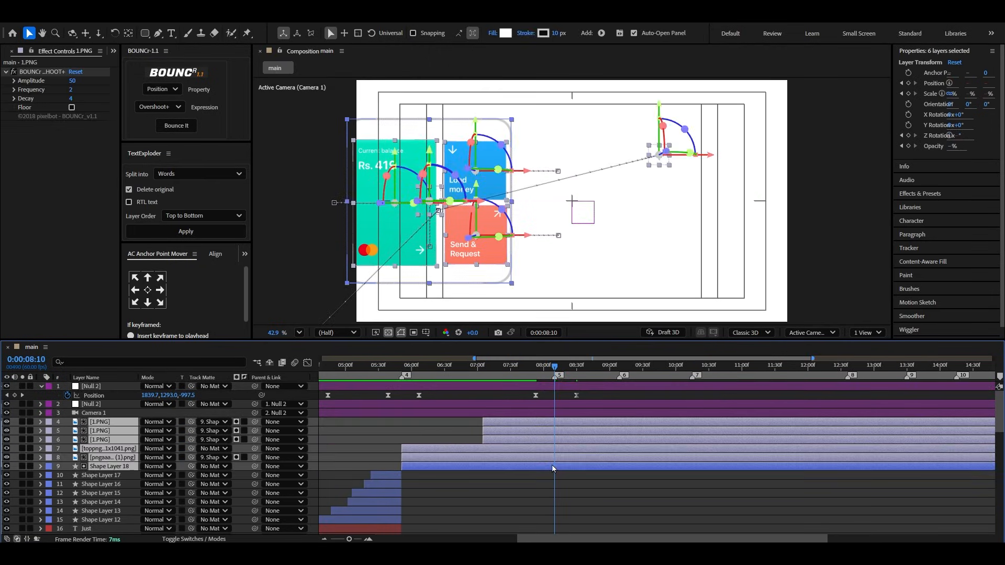
key("alt+]")
key("F2")
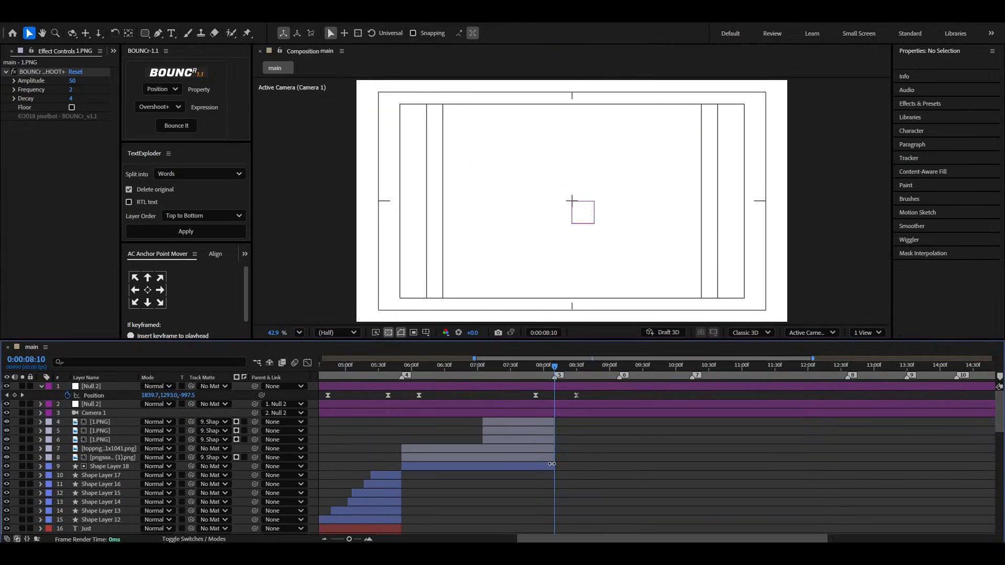
left_click(472, 373)
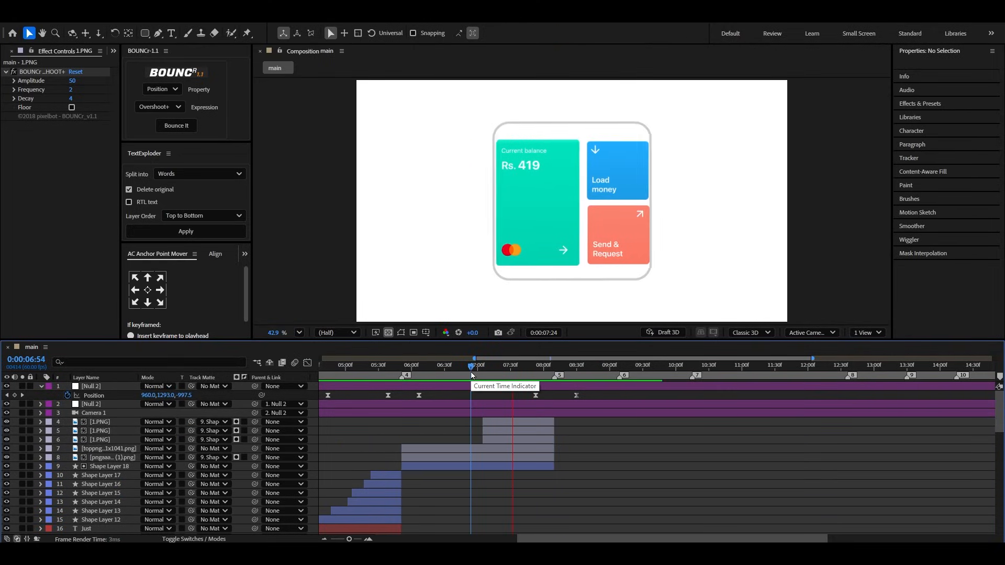
left_click_drag(472, 375, 516, 370)
Step: Go to 0:00:08:40 and play the reference video onward from the card scene to study what follows
left_click(588, 366)
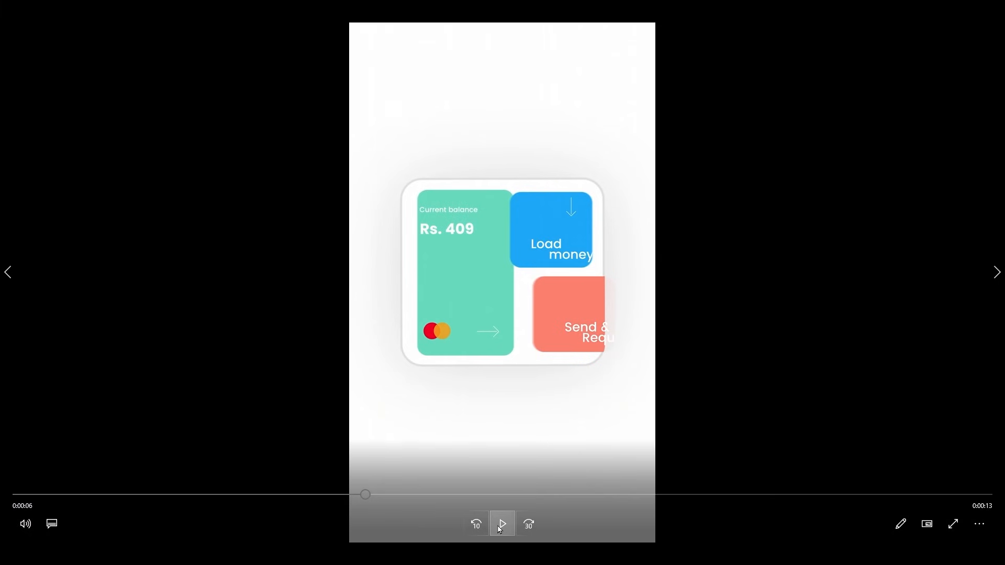
left_click(502, 523)
left_click(502, 524)
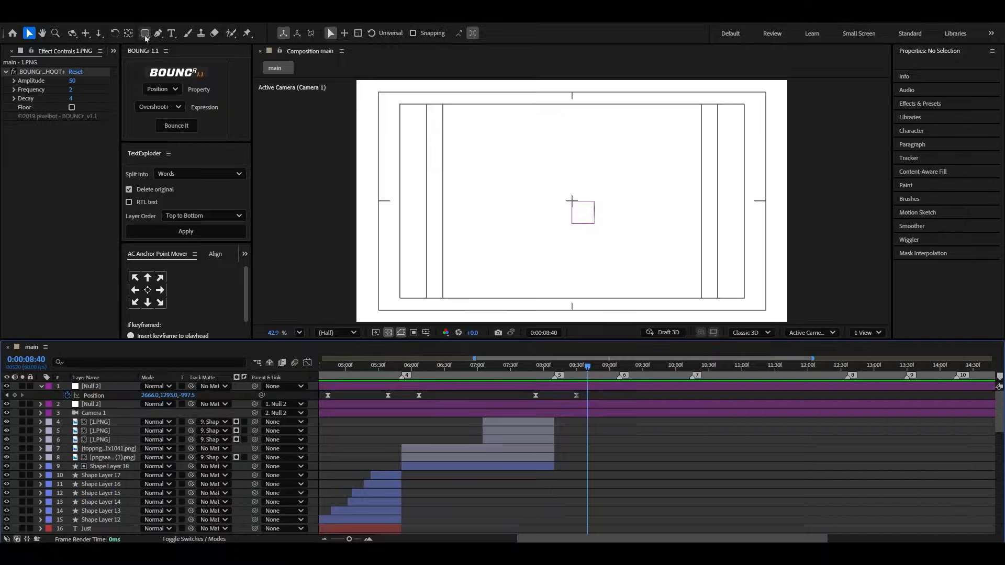
Step: Draw a wide white rounded rectangle about 991 by 168 px near the composition's centre as a new shape layer
left_click(145, 34)
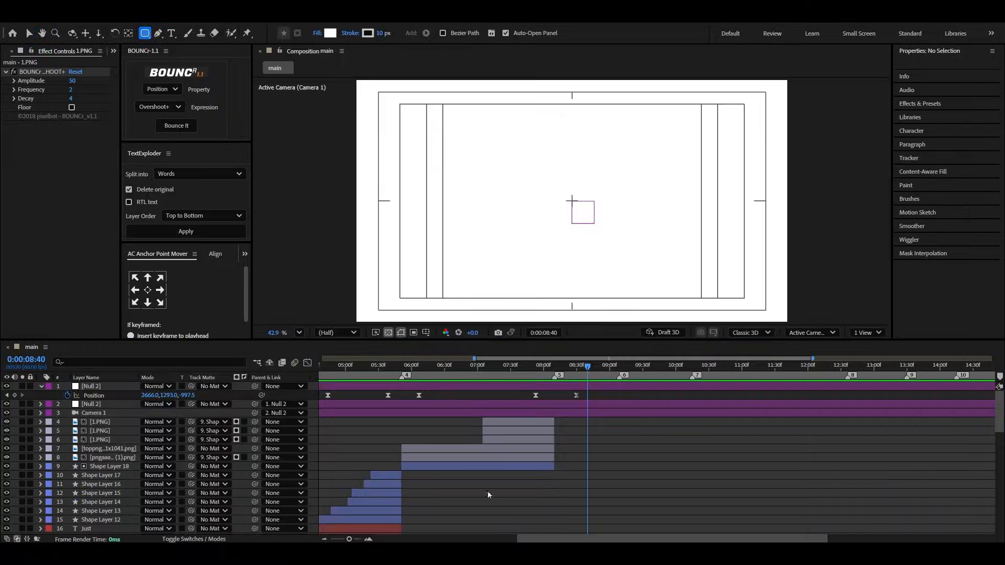
left_click_drag(463, 174, 685, 211)
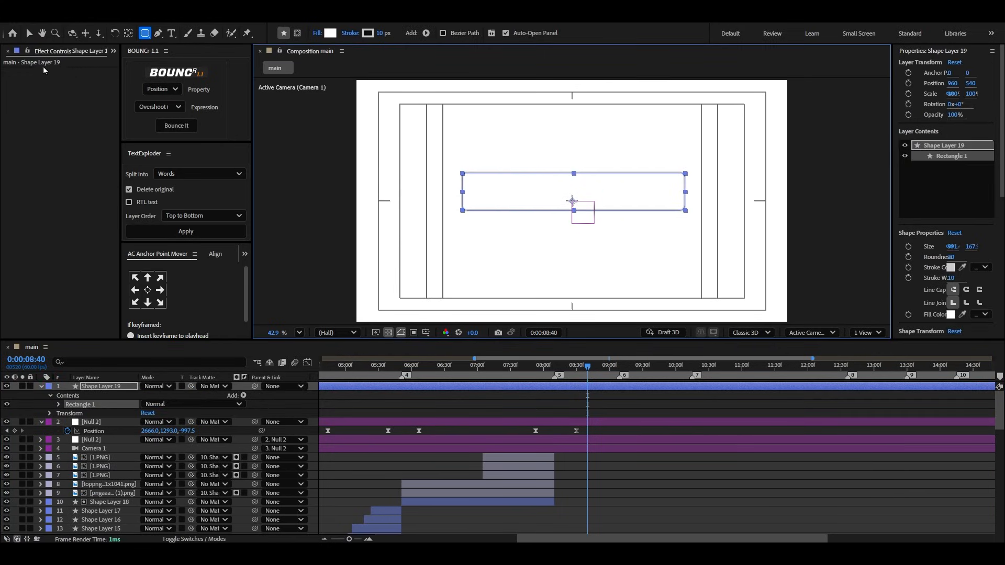
key("v")
left_click(42, 386)
left_click(101, 387)
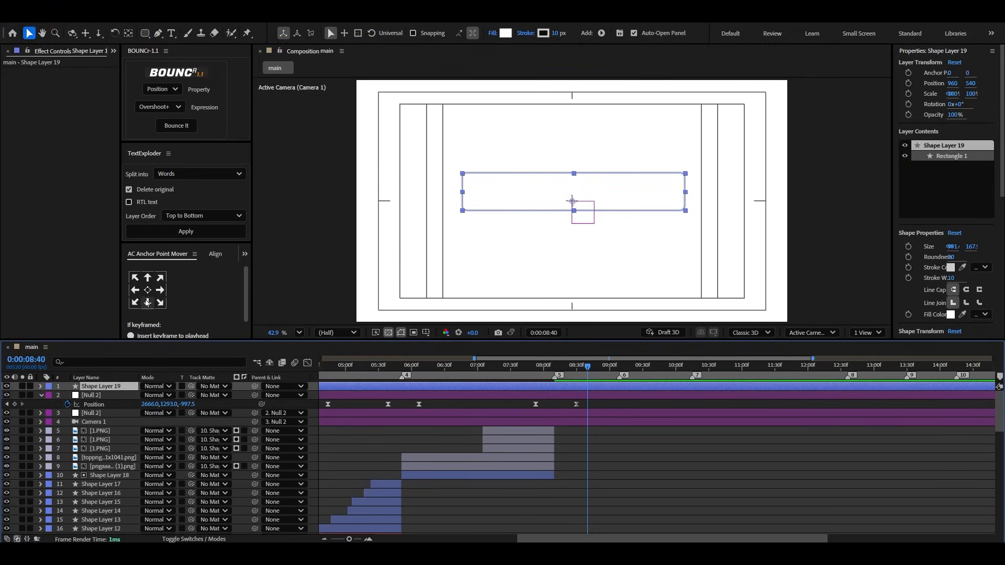
Step: Centre the new shape layer's anchor point and align it horizontally and vertically to the composition, then collapse the null
left_click(147, 290)
left_click(214, 255)
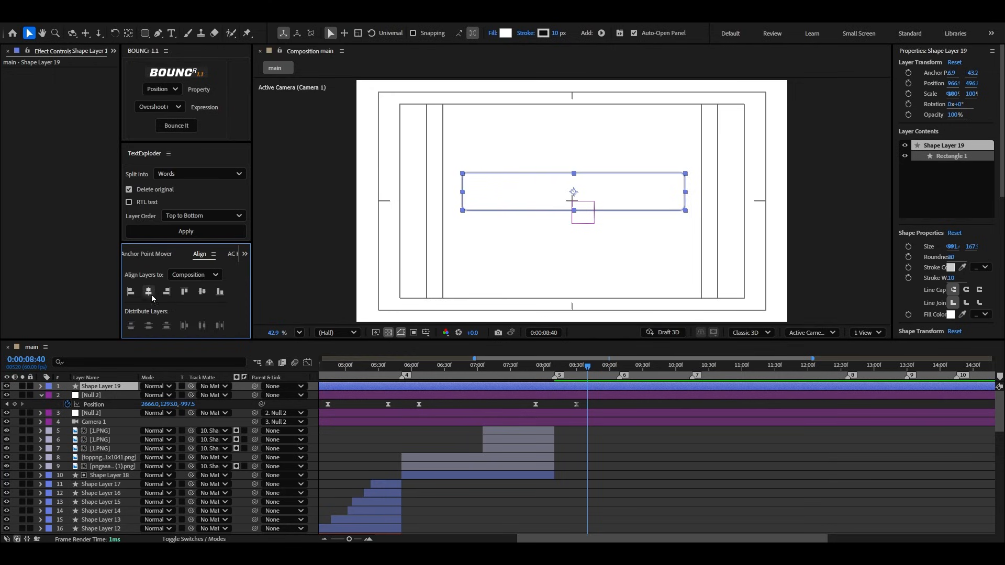
left_click(202, 293)
left_click(41, 396)
Step: Pre-compose Shape Layer 19, place it directly below Camera 1, and shift its start to just after 0:00:08:10
right_click(97, 386)
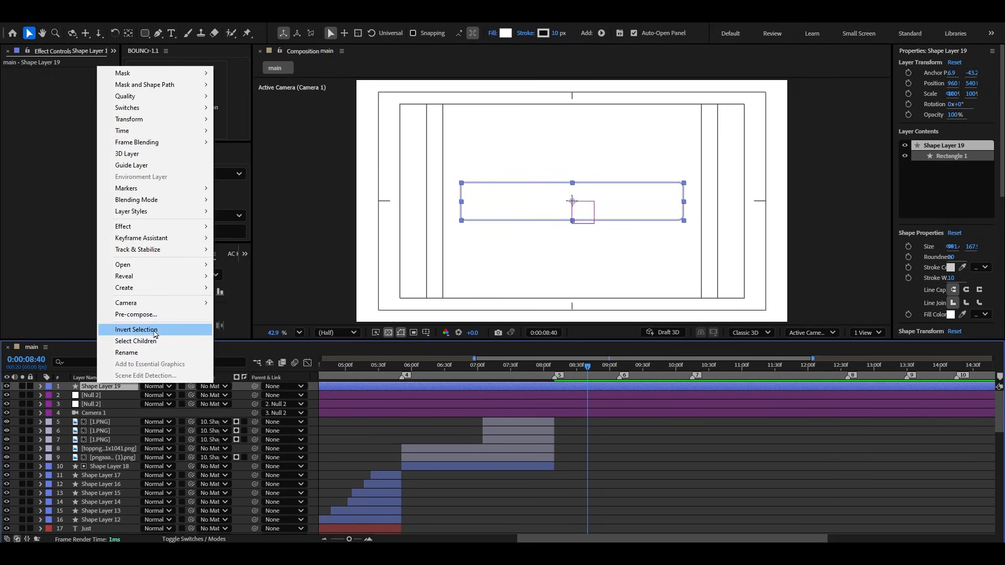
left_click(162, 315)
left_click(549, 355)
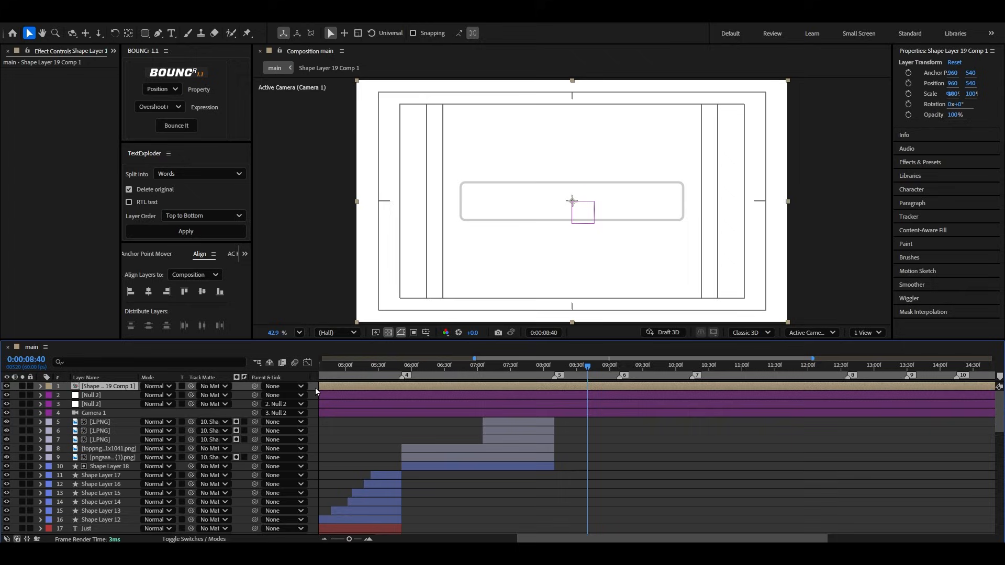
left_click_drag(119, 391, 121, 416)
left_click_drag(368, 418, 909, 421)
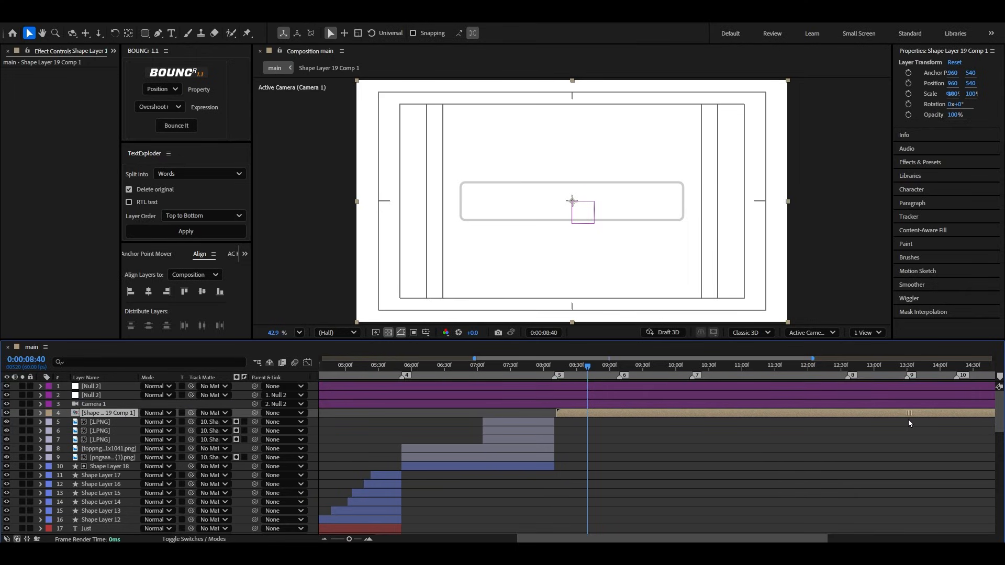
Step: Inside the Shape Layer 19 pre-comp, set the rectangle's stroke width to 0 px and its roundness to 32
double_click(643, 417)
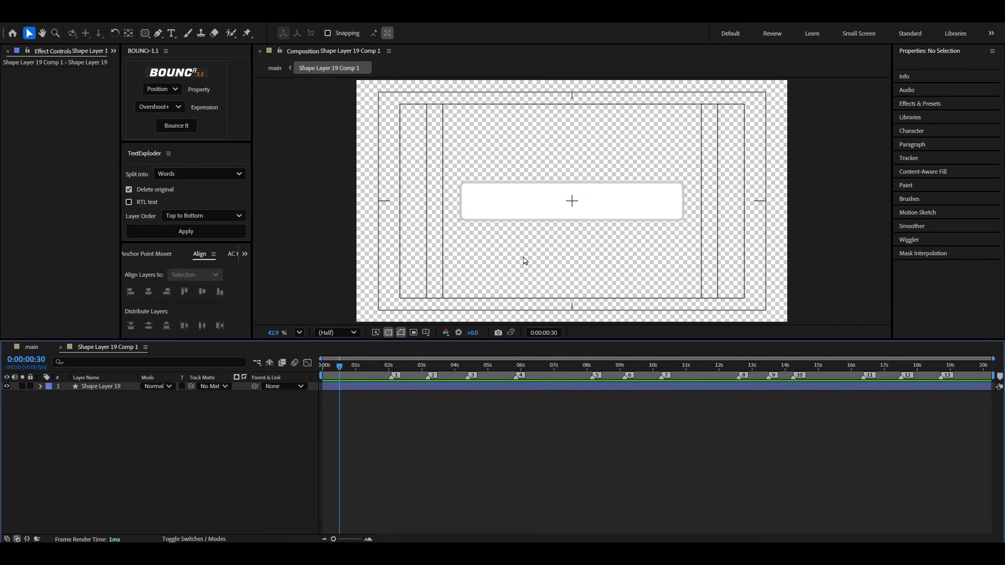
left_click(105, 387)
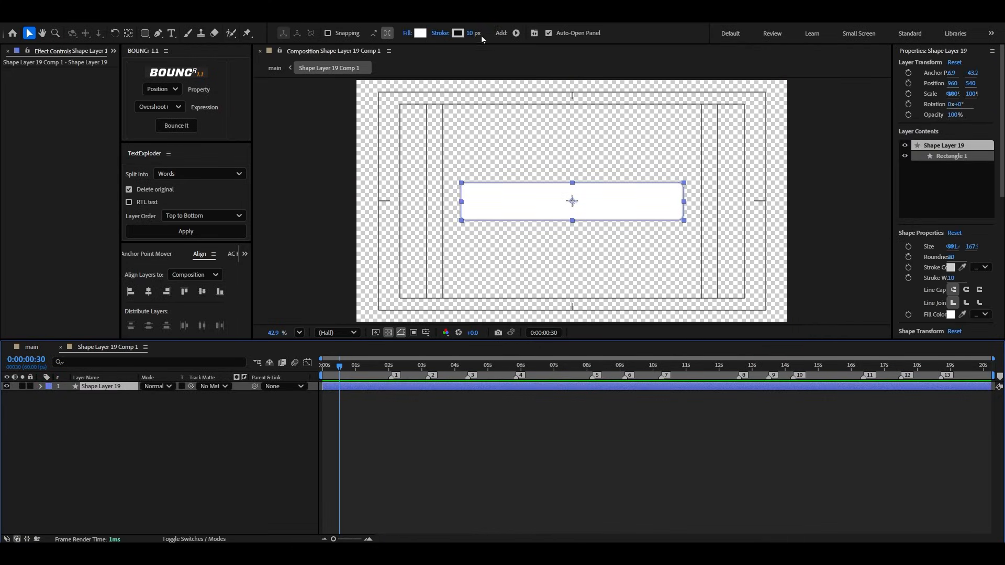
left_click_drag(471, 33, 456, 34)
left_click(40, 387)
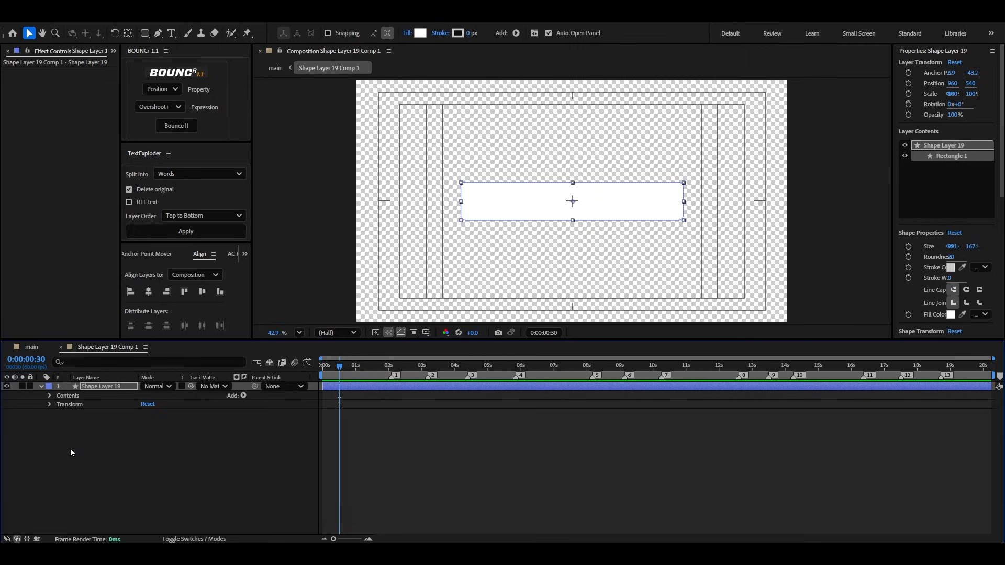
left_click(50, 396)
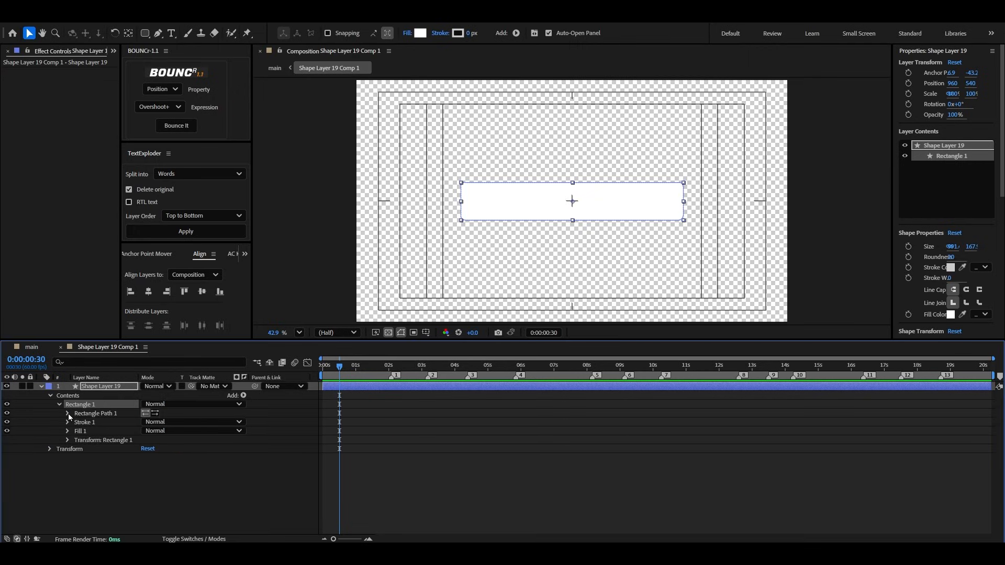
left_click(67, 413)
left_click_drag(144, 440, 176, 436)
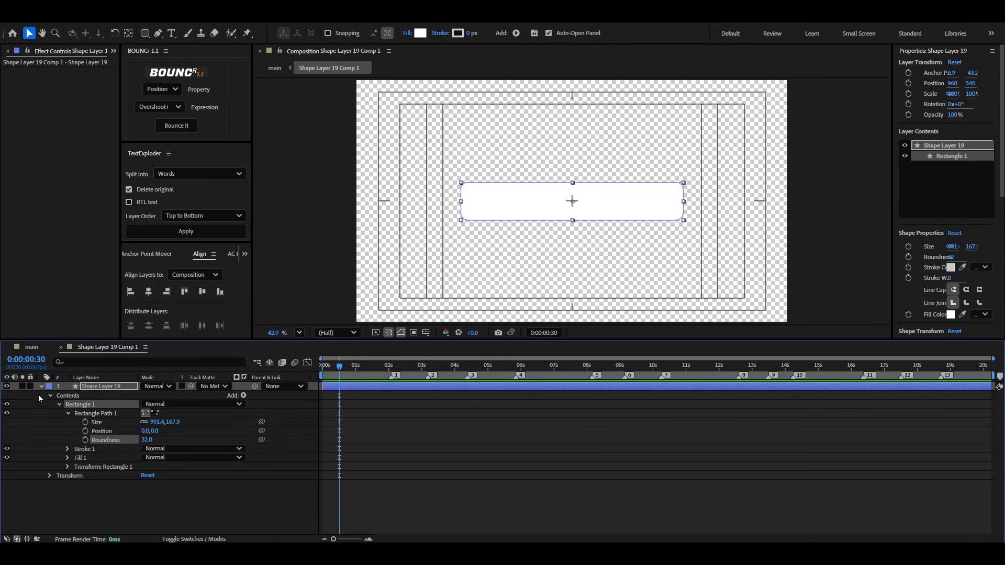
left_click(41, 386)
Step: Add a text layer reading "Youtube" over the white rounded bar
left_click(61, 447)
right_click(74, 485)
mouse_move(146, 363)
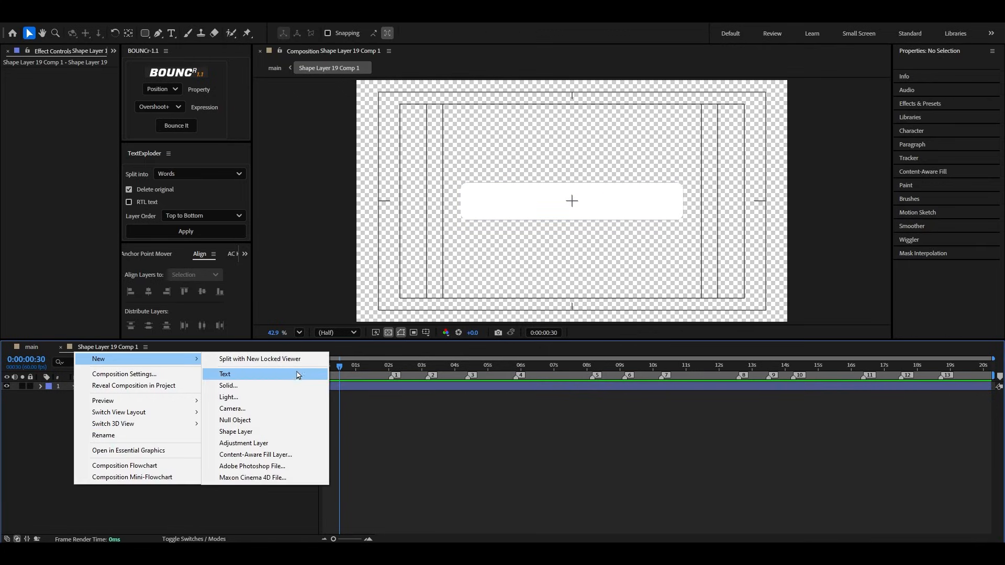
left_click(299, 374)
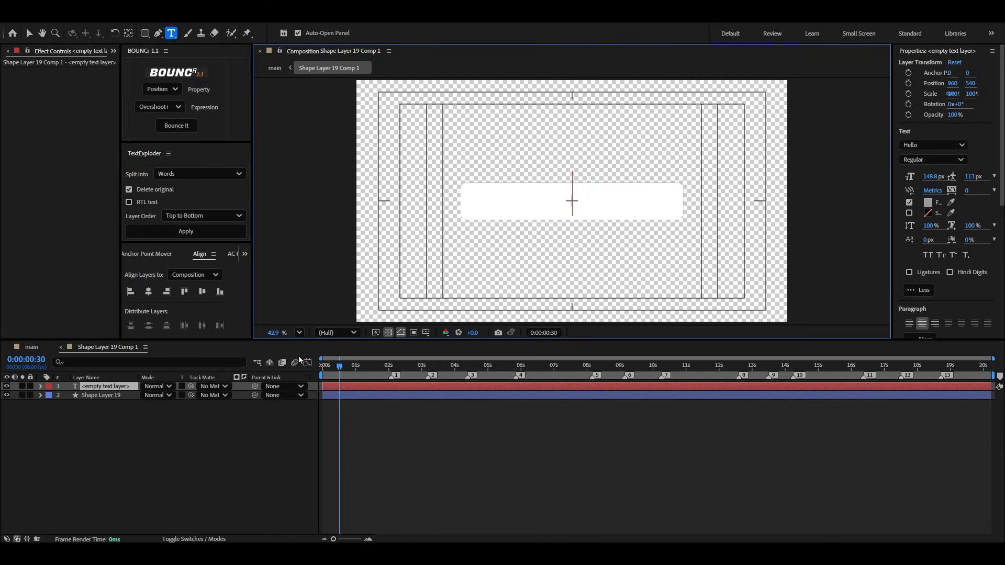
type("Youtube")
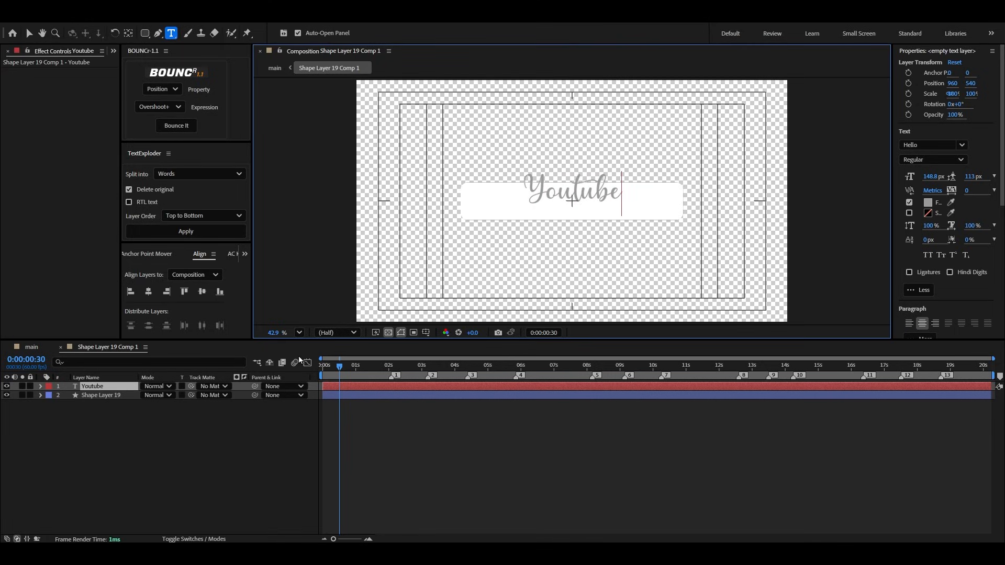
Step: Change the "Youtube" text's font to Poppins Medium
left_click(29, 33)
left_click(935, 144)
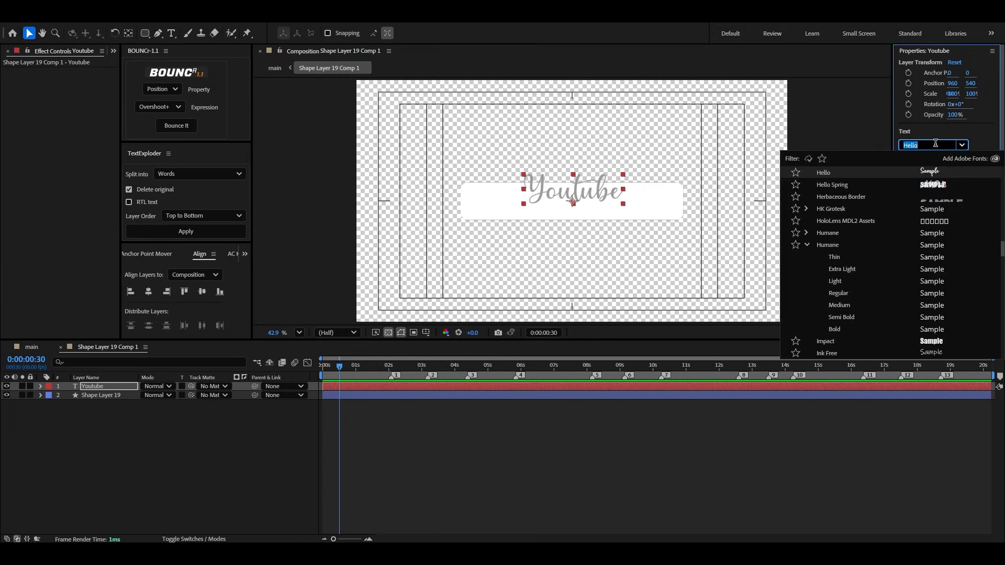
type("pop")
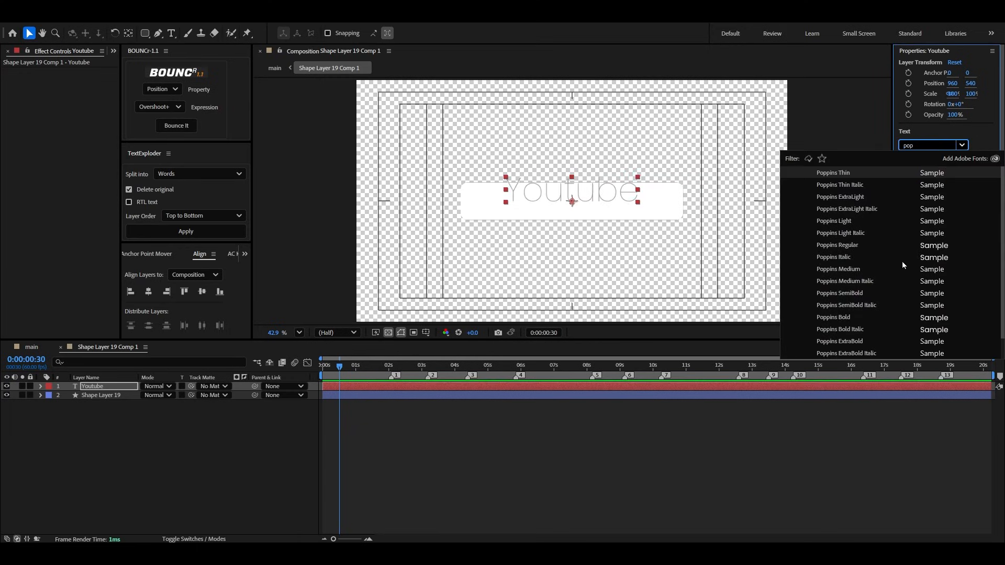
left_click(904, 268)
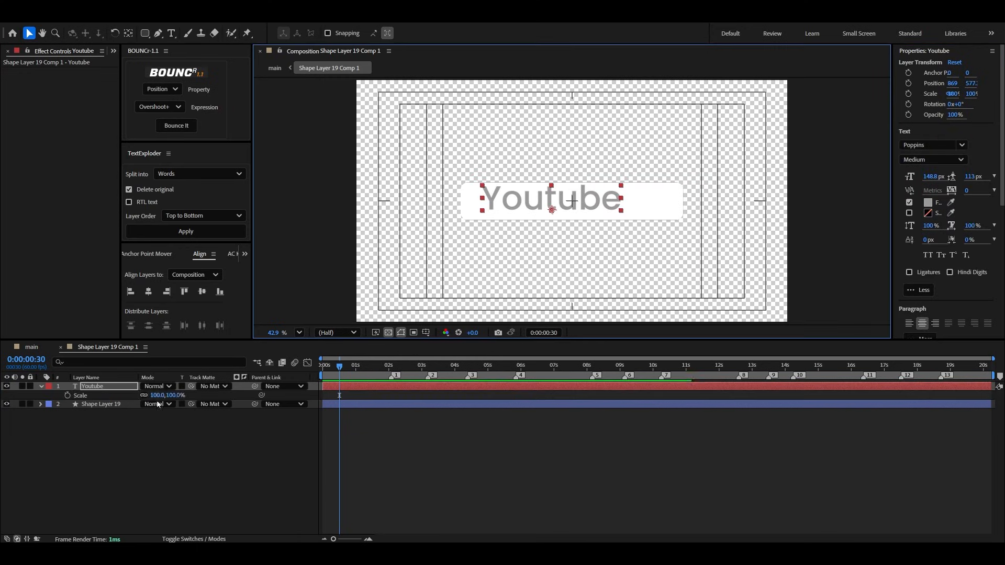
Step: Scale the "Youtube" text to 39.8% and place it in the upper-left part of the white bar
left_click_drag(158, 396, 138, 397)
scroll(534, 191, "up", 5)
left_click_drag(542, 231, 476, 215)
left_click_drag(163, 397, 152, 397)
left_click_drag(566, 214, 527, 248)
Step: Duplicate the "Youtube" text below the original and change the copy to read "09:45 pm"
key("ctrl+d")
double_click(523, 247)
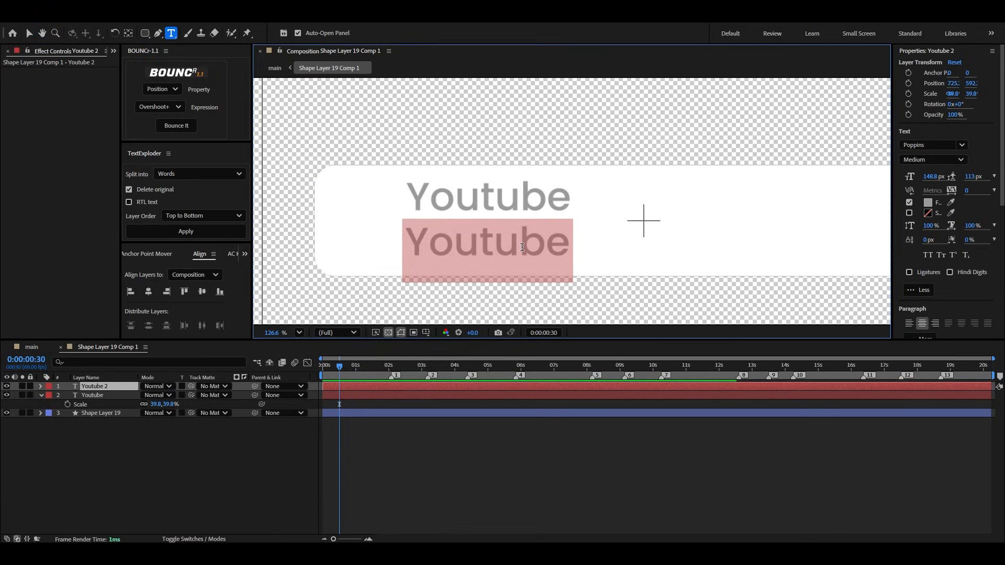
type("09:")
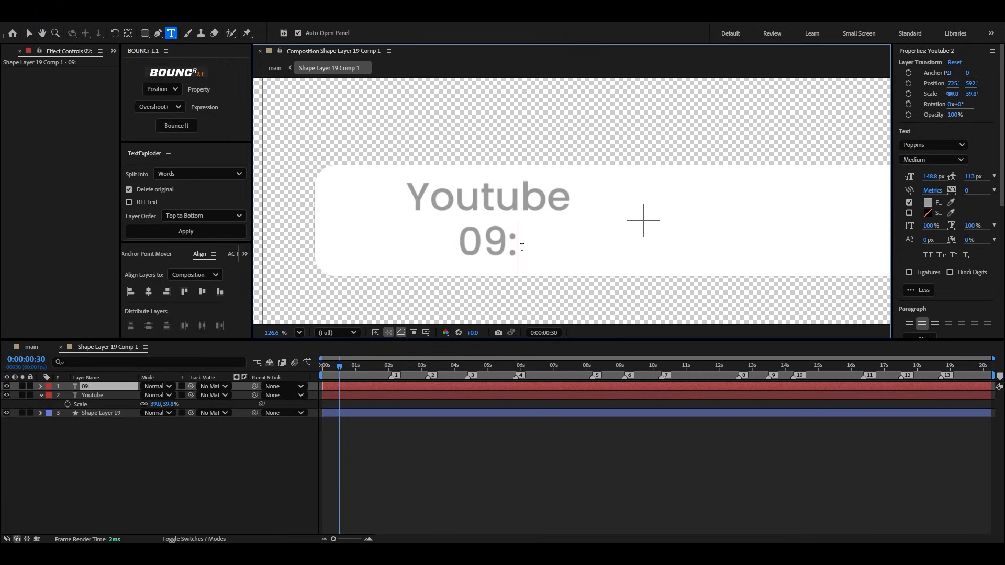
type("45")
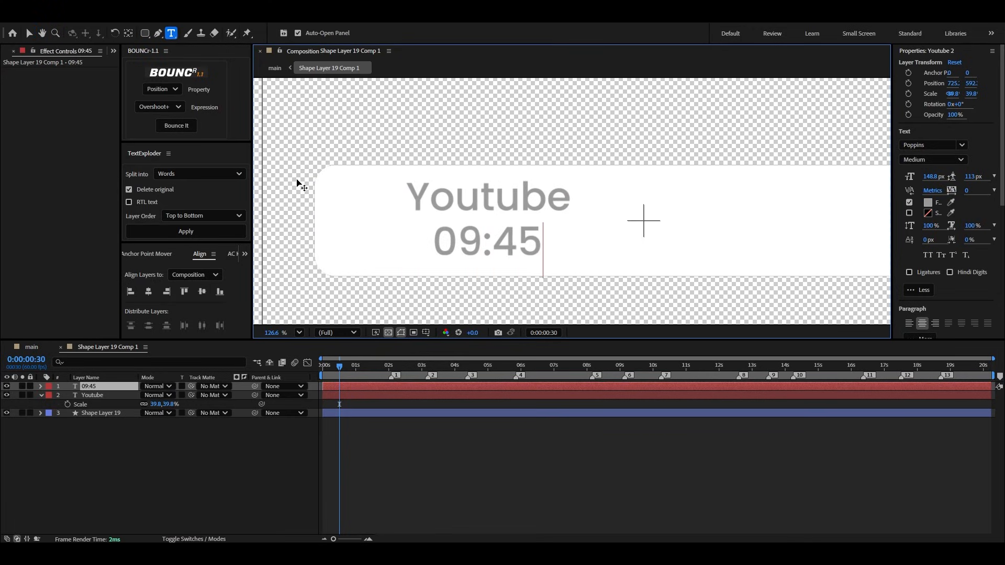
type(" pm")
left_click(30, 35)
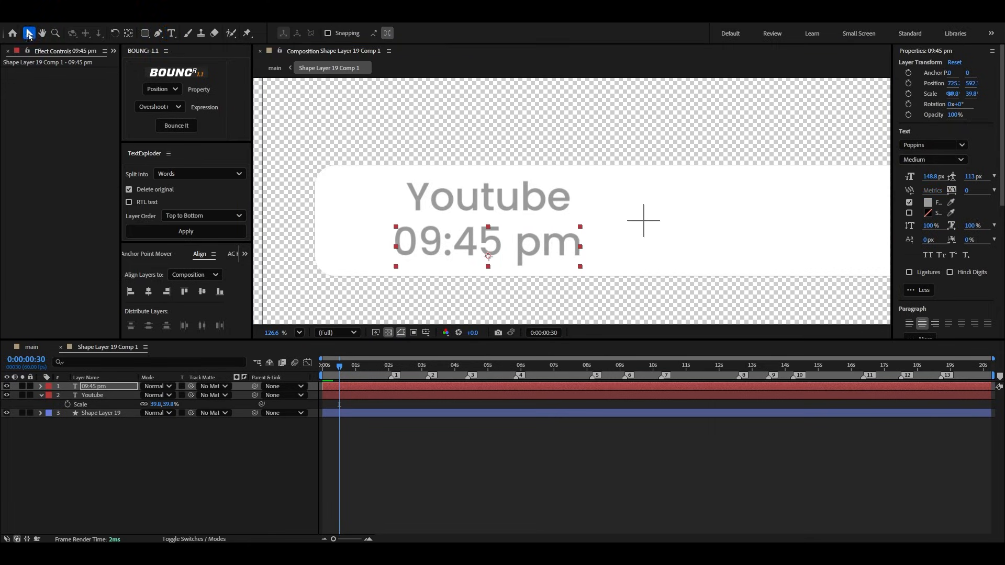
Step: Scale the "09:45 pm" text to 24.6% and place it just under "Youtube", near its left edge
left_click_drag(465, 251, 475, 261)
key("s")
left_click_drag(173, 398, 143, 404)
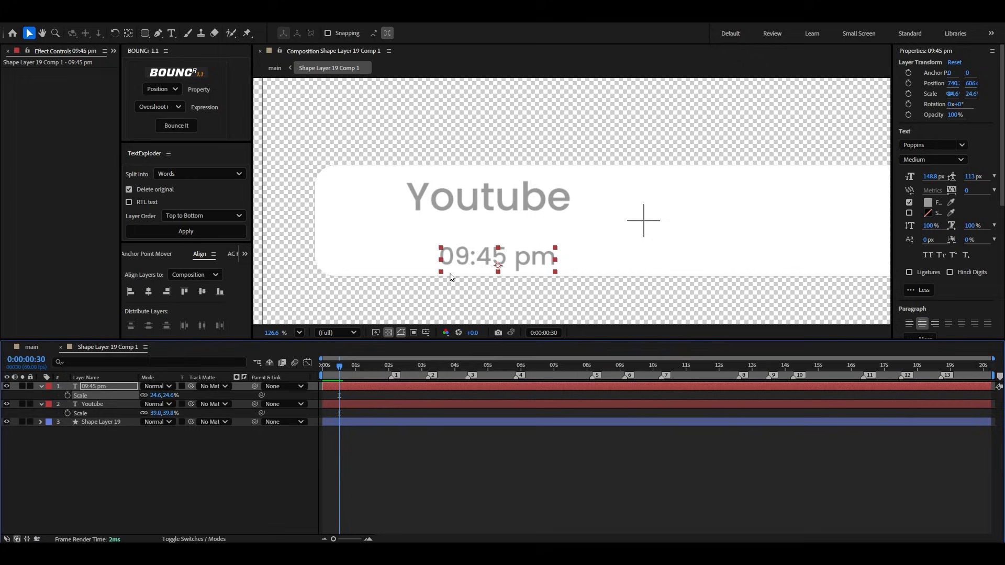
left_click_drag(473, 257, 461, 240)
Step: Nudge the "Youtube" text closer to the time line and set its fill colour to black
left_click(457, 208)
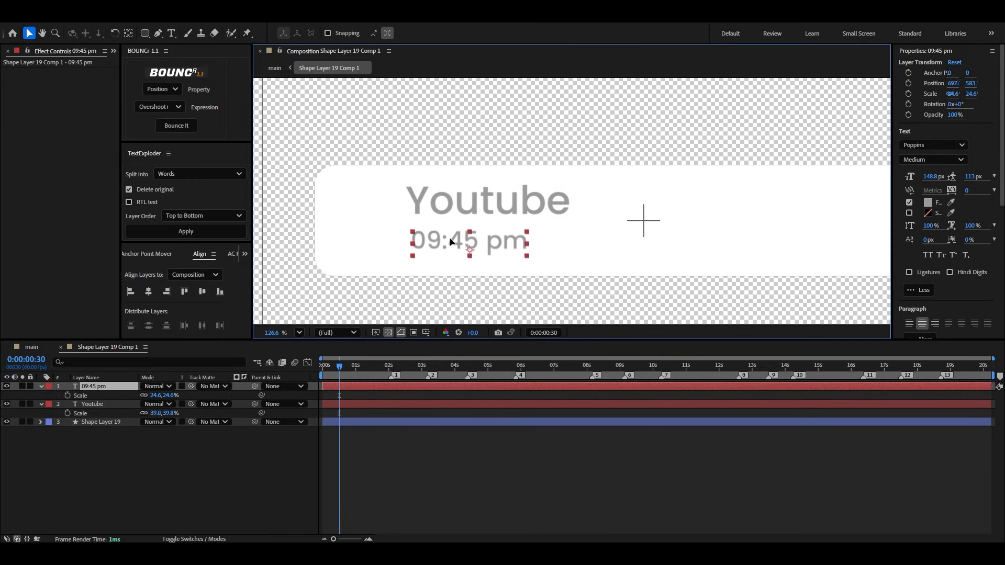
left_click_drag(468, 205, 468, 206)
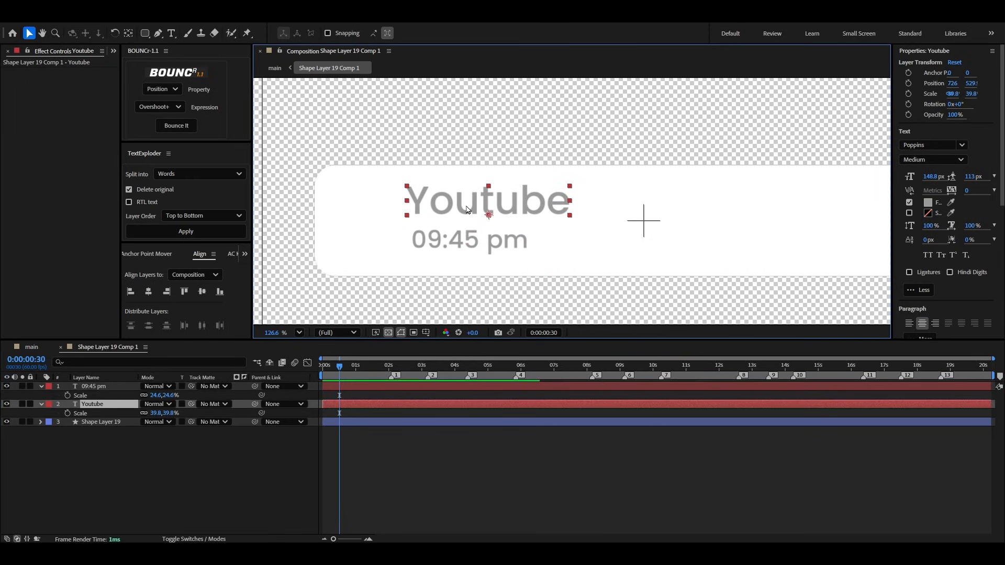
left_click(928, 203)
left_click(395, 325)
key("Return")
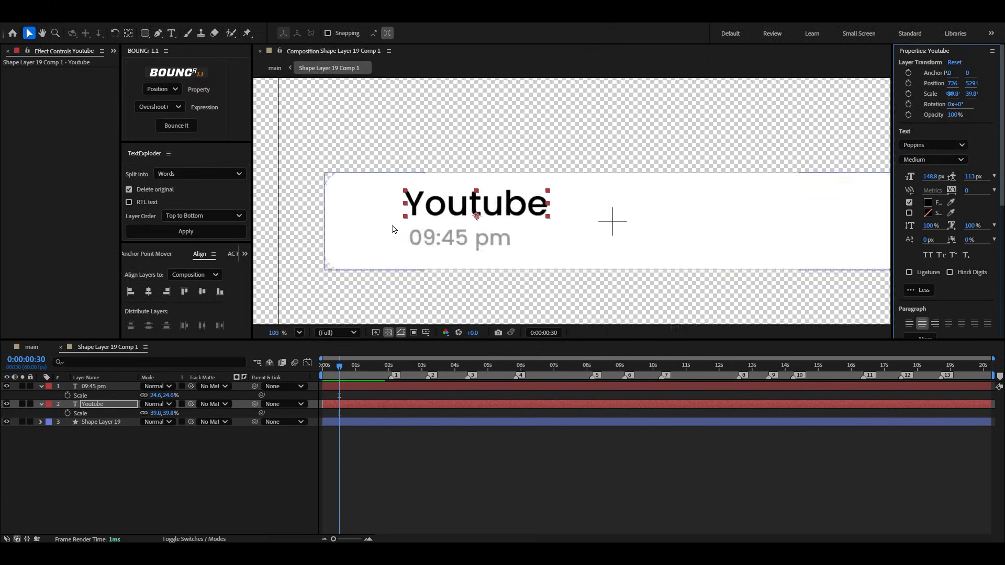
Step: Duplicate the "Youtube" text onto the right part of the bar and change the copy to read "Rs."
scroll(394, 228, "down", 2)
key("ctrl+d")
left_click_drag(467, 220, 676, 225)
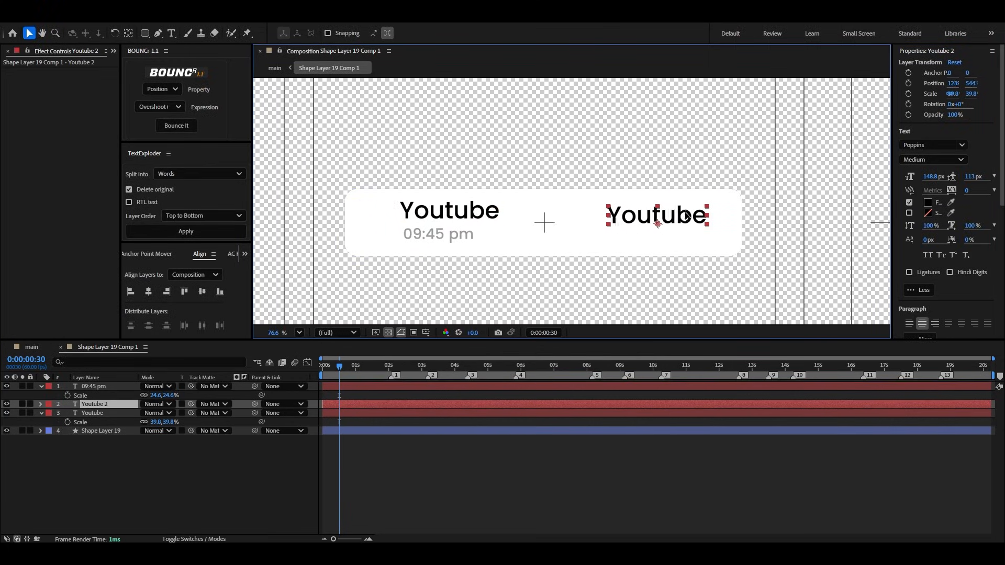
double_click(686, 215)
type("Rs.")
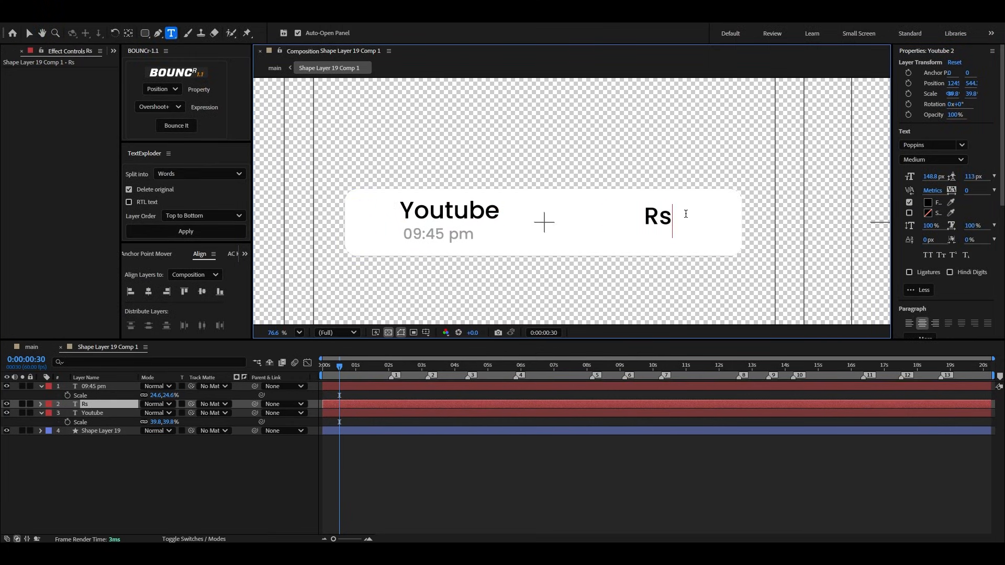
left_click(29, 33)
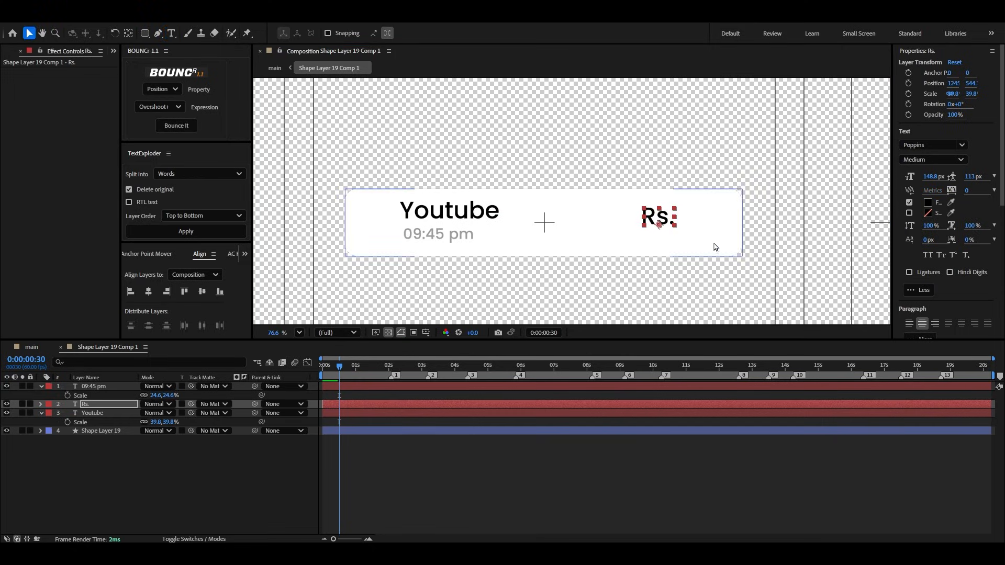
Step: Duplicate "Rs." at the bar's right end, change the copy to "1,880", and bring both texts together as one price
scroll(681, 233, "up", 3)
left_click_drag(627, 213, 703, 222)
key("ctrl+d")
double_click(705, 221)
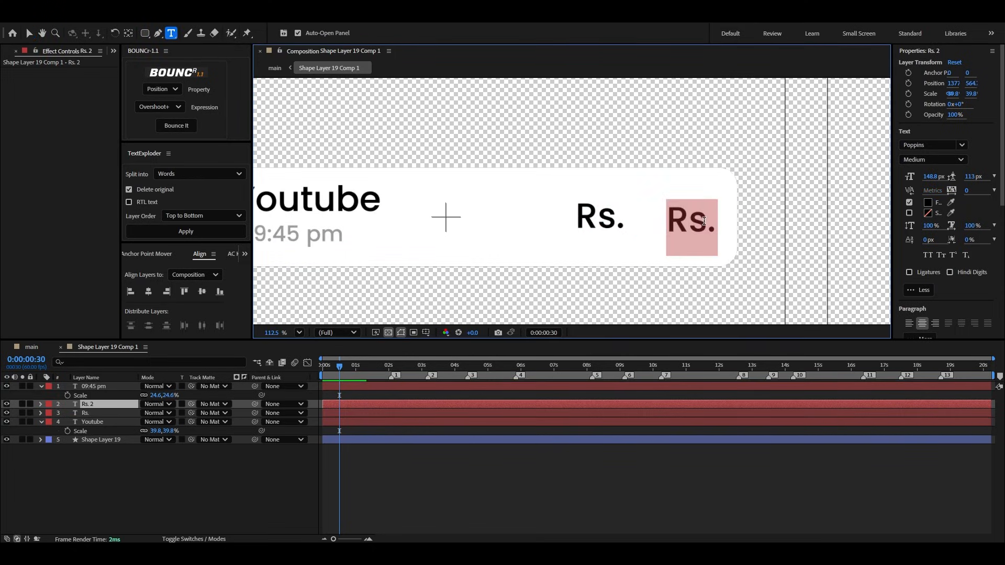
type("1,880")
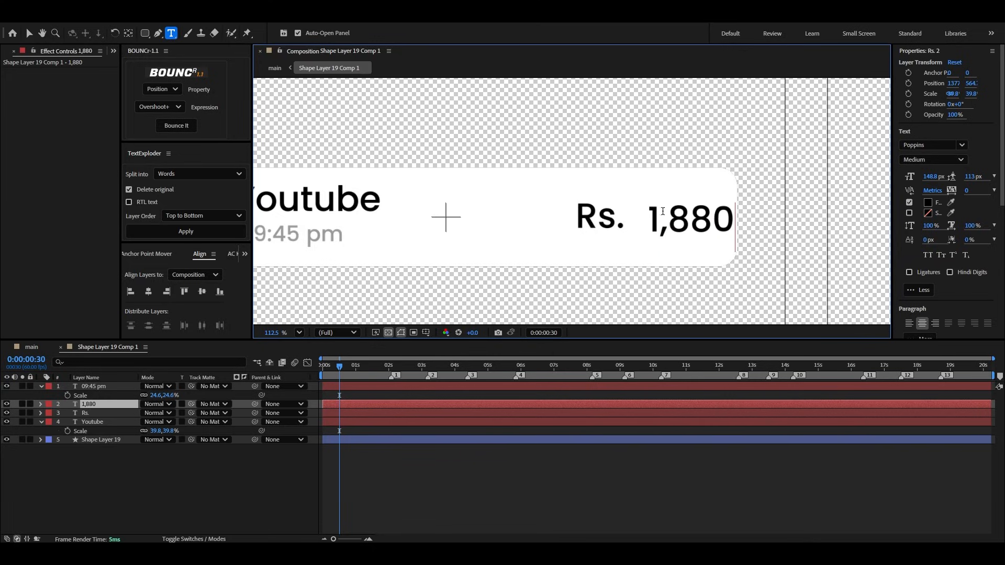
left_click(29, 33)
left_click_drag(703, 223, 696, 223)
left_click_drag(614, 225, 618, 227)
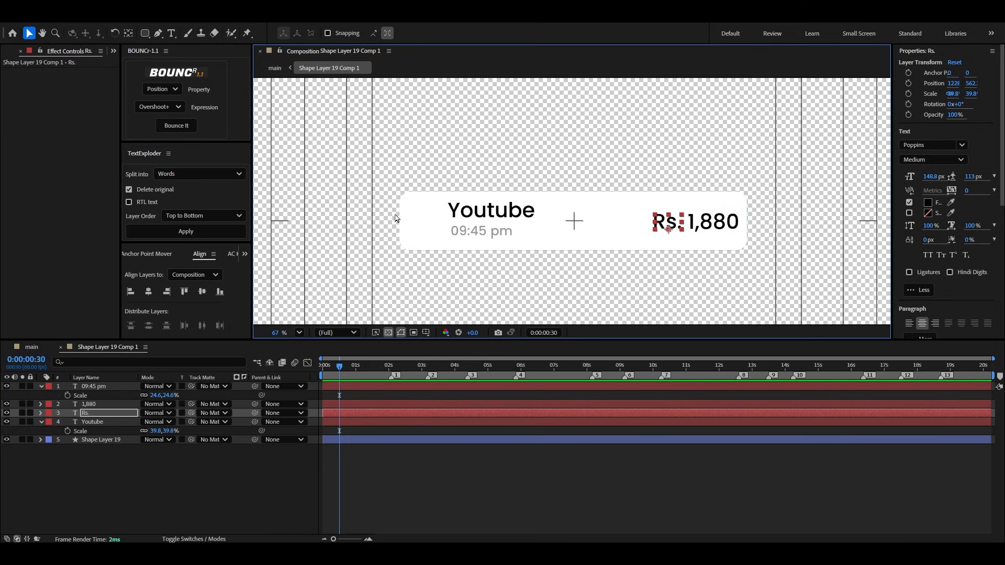
Step: Add the second 1.PNG from the screenshots folder as the top layer and position it over the bar
left_click(112, 52)
left_click(125, 66)
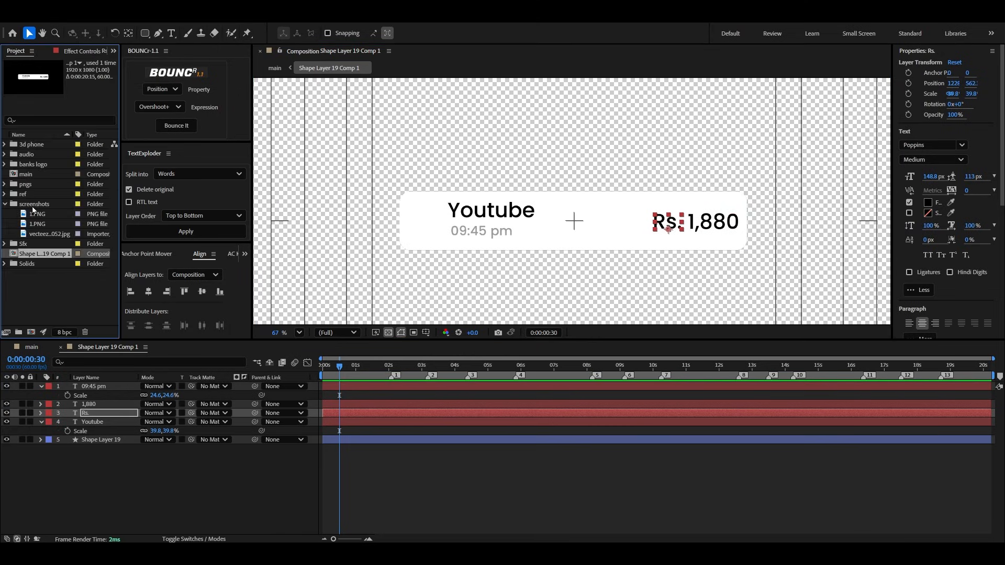
left_click(39, 216)
left_click(39, 225)
left_click_drag(42, 226, 88, 383)
left_click_drag(542, 305, 520, 260)
Step: Mask 1.PNG with a rounded rectangle around the red diagonal arrow icon and collapse the layer
left_click(145, 33)
scroll(480, 242, "up", 5)
key("v")
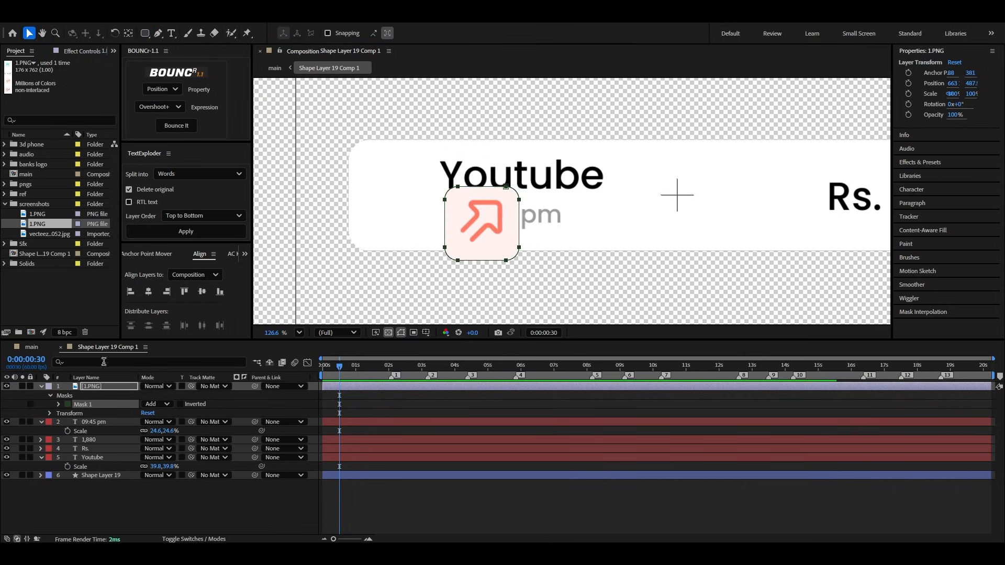
left_click(42, 386)
Step: Centre the masked icon's anchor point and move the icon to the bar's left end
left_click(152, 254)
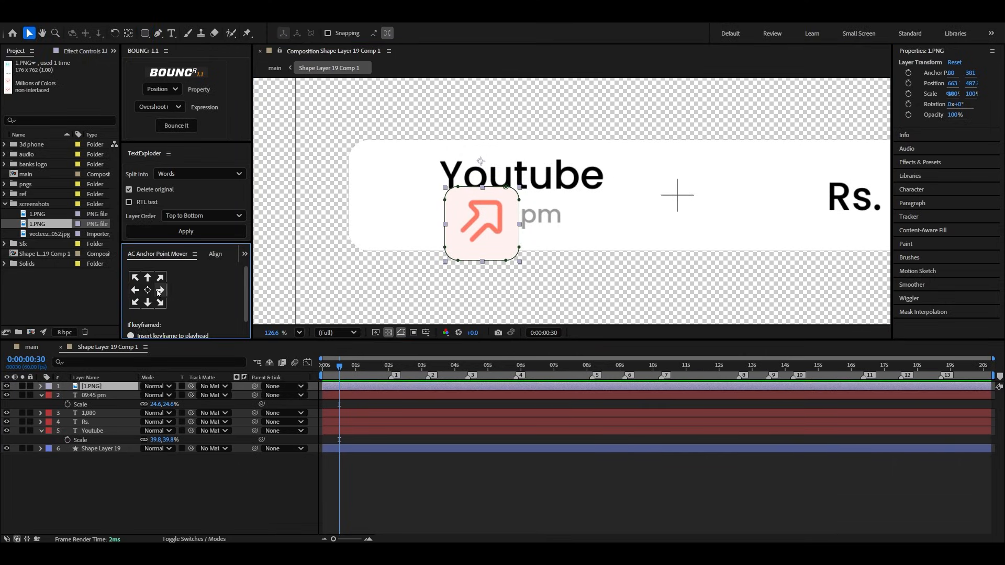
left_click(148, 290)
left_click_drag(504, 243, 425, 212)
Step: Shift "Youtube" and "09:45 pm" right to leave a gap beside the icon, and tighten the space between the two lines
left_click(455, 181)
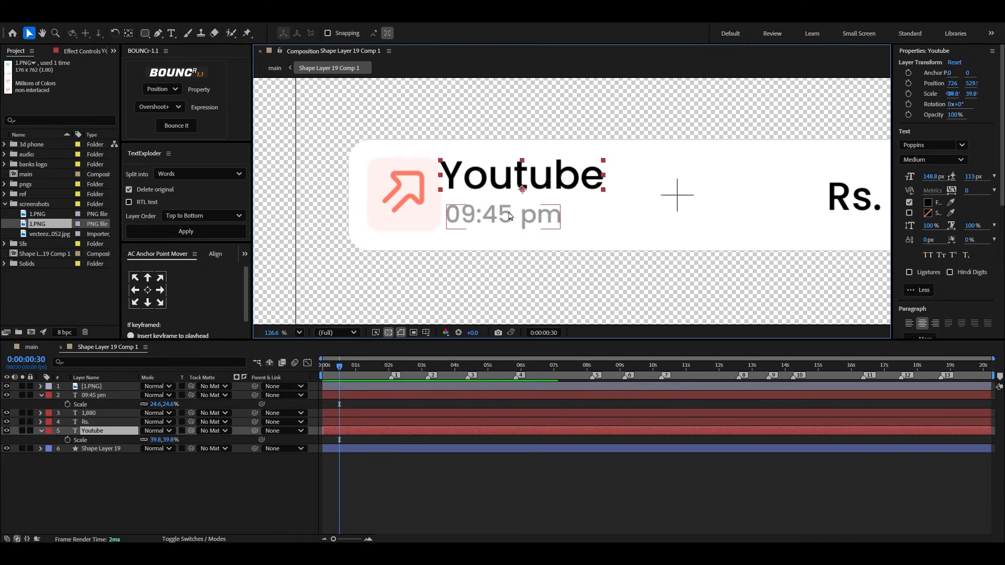
left_click(510, 217, "shift")
key("shift+Right")
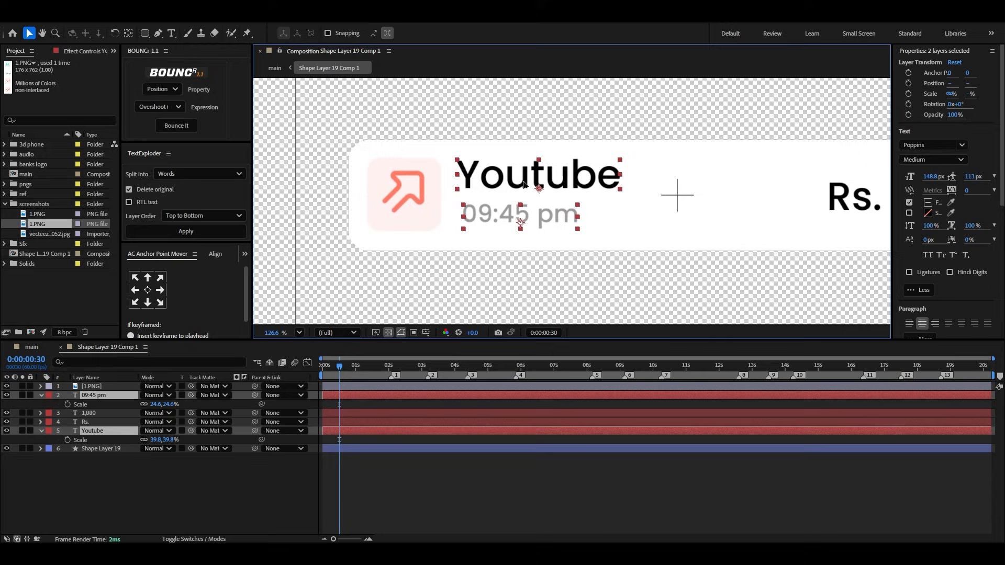
left_click(511, 274)
left_click(529, 216)
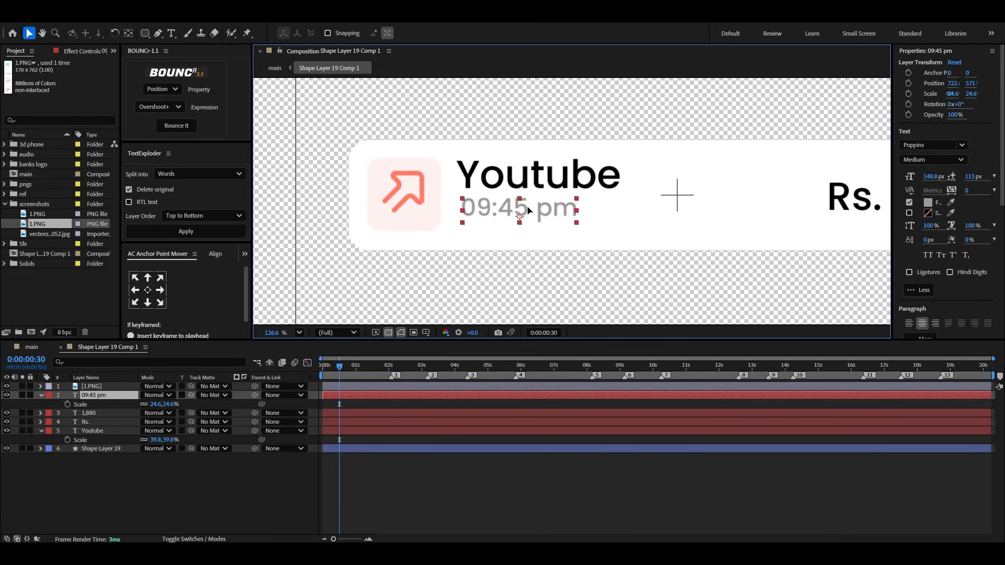
left_click(469, 176, "shift")
left_click_drag(538, 207, 541, 207)
left_click(175, 509)
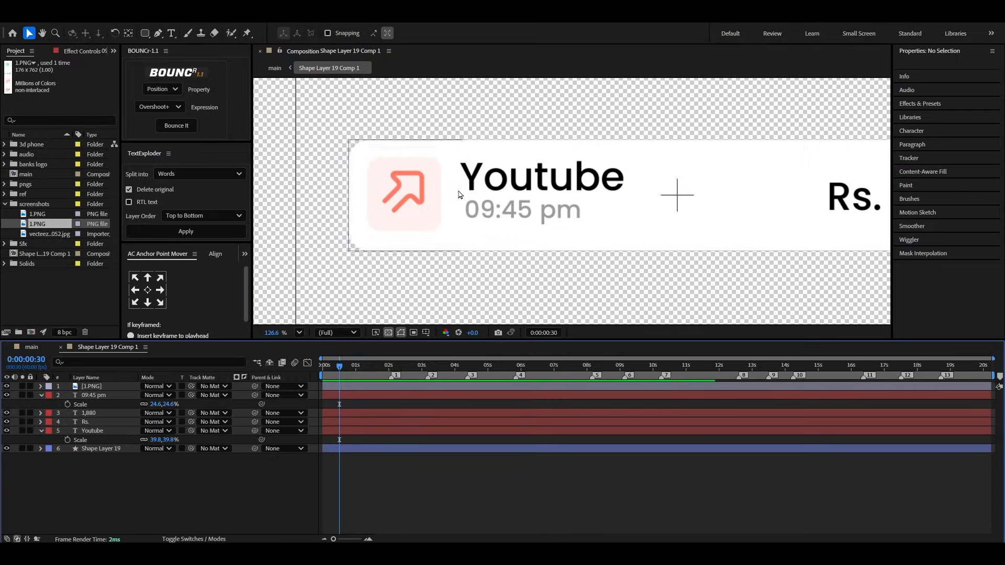
Step: Lighten the "09:45 pm" text's fill to B0B0B0 and collapse the expanded text layers
scroll(372, 245, "down", 4)
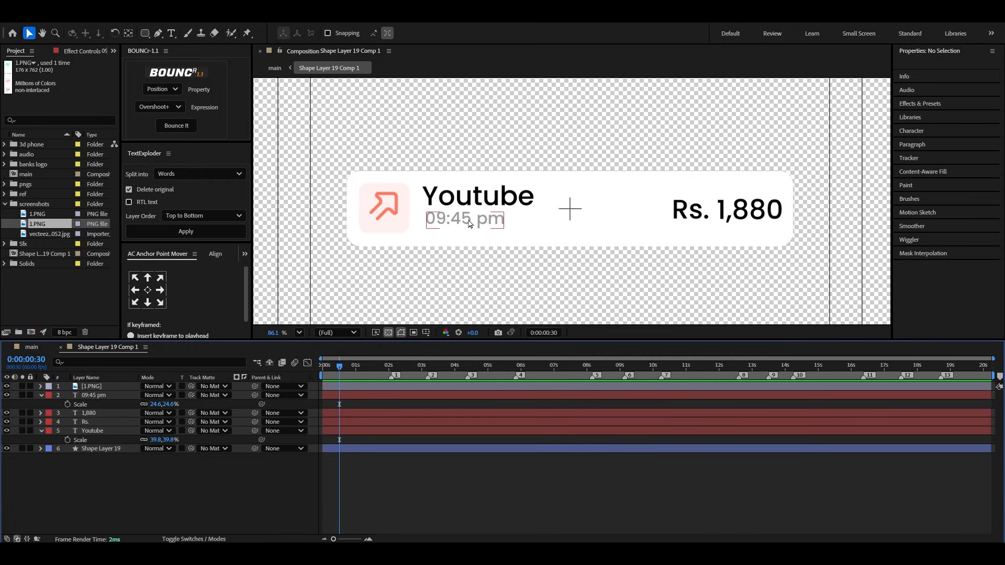
left_click(465, 223)
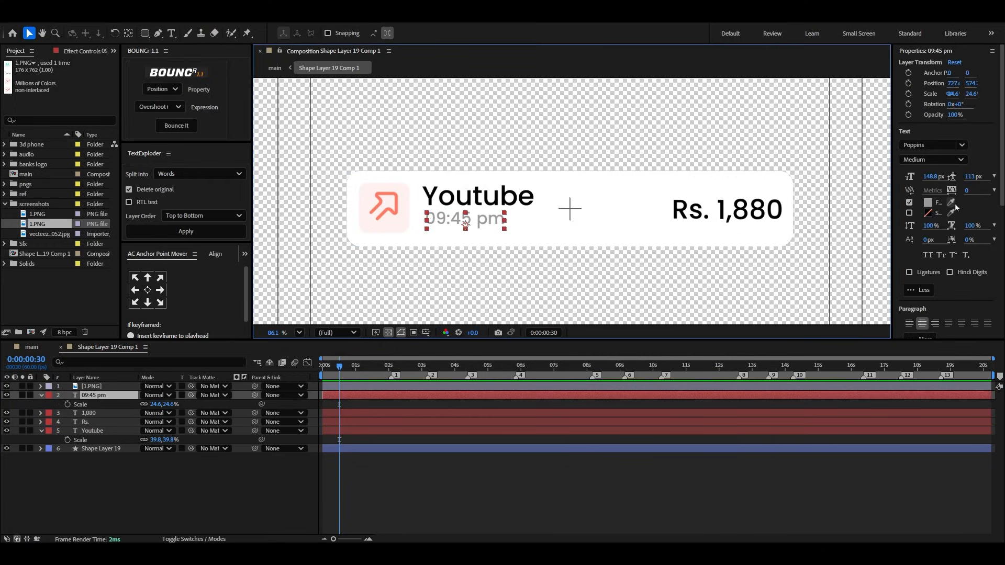
left_click(927, 206)
left_click_drag(372, 243, 370, 253)
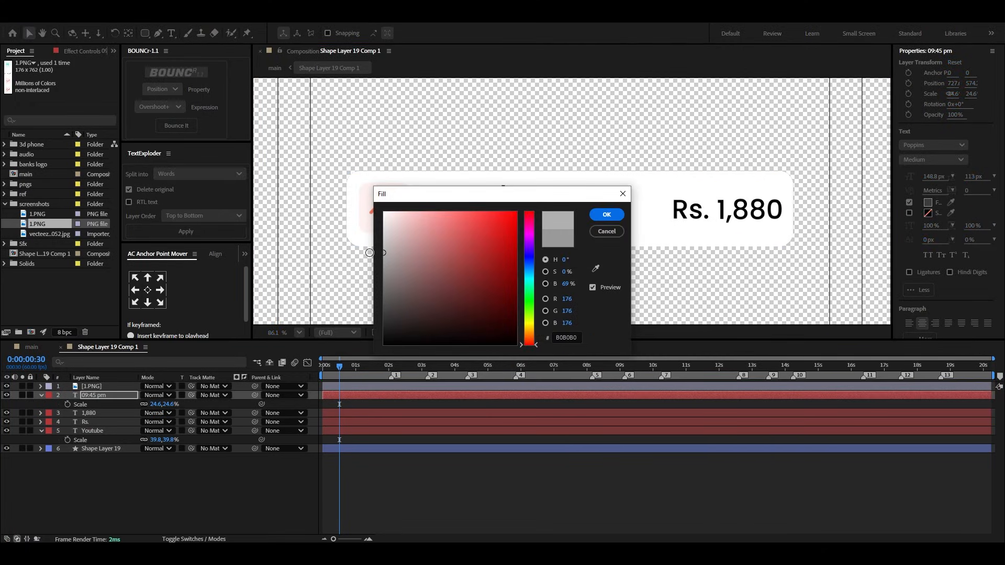
left_click_drag(466, 196, 604, 214)
left_click(744, 232)
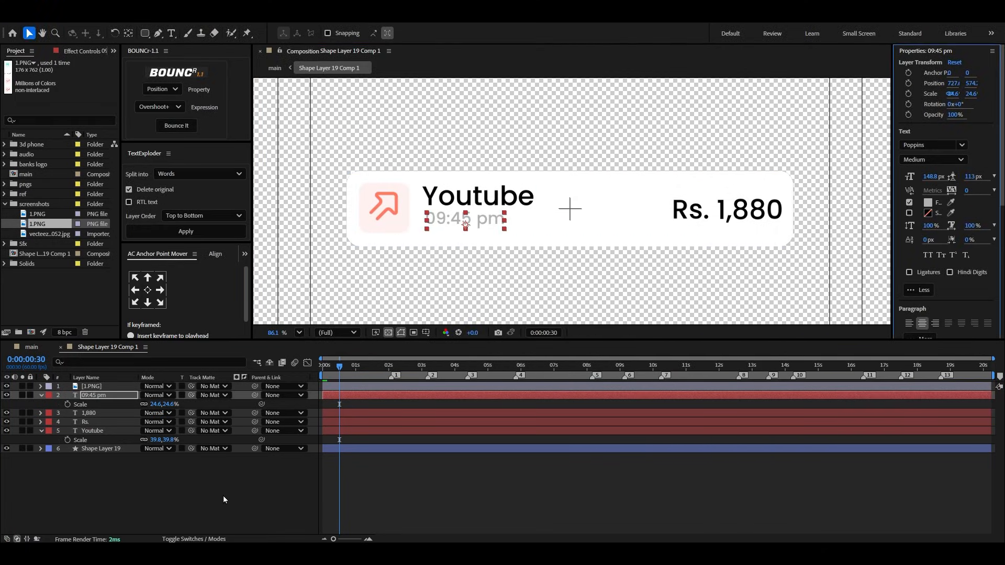
left_click(225, 503)
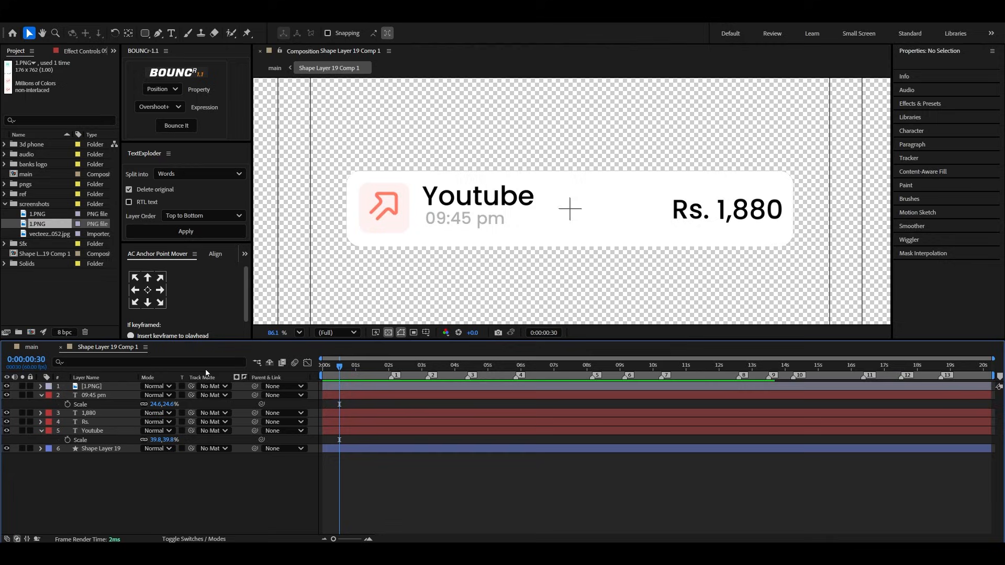
left_click(40, 431)
left_click(41, 396)
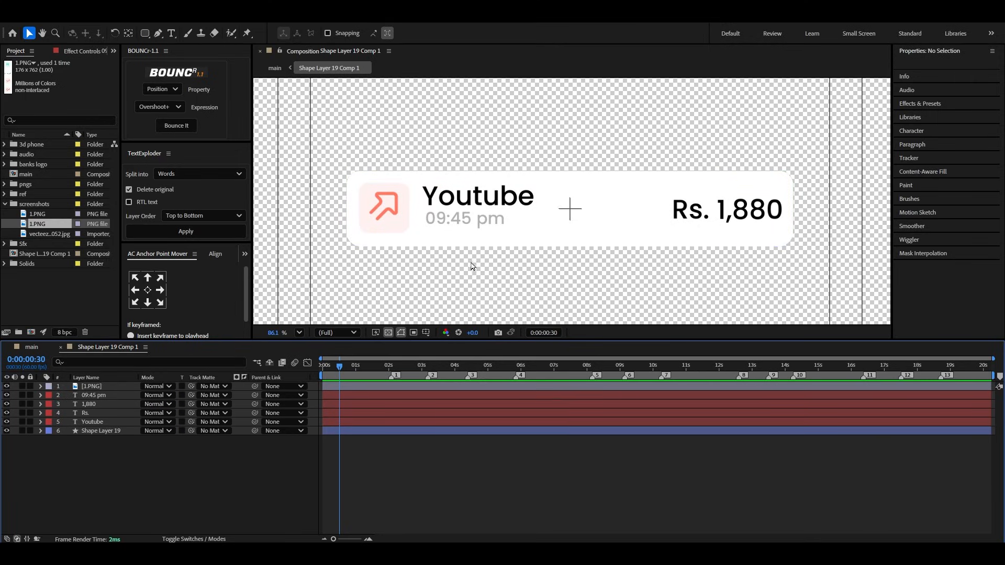
Step: Add Position keyframes to the icon and all four text layers and move them to about half a second
left_click(96, 388)
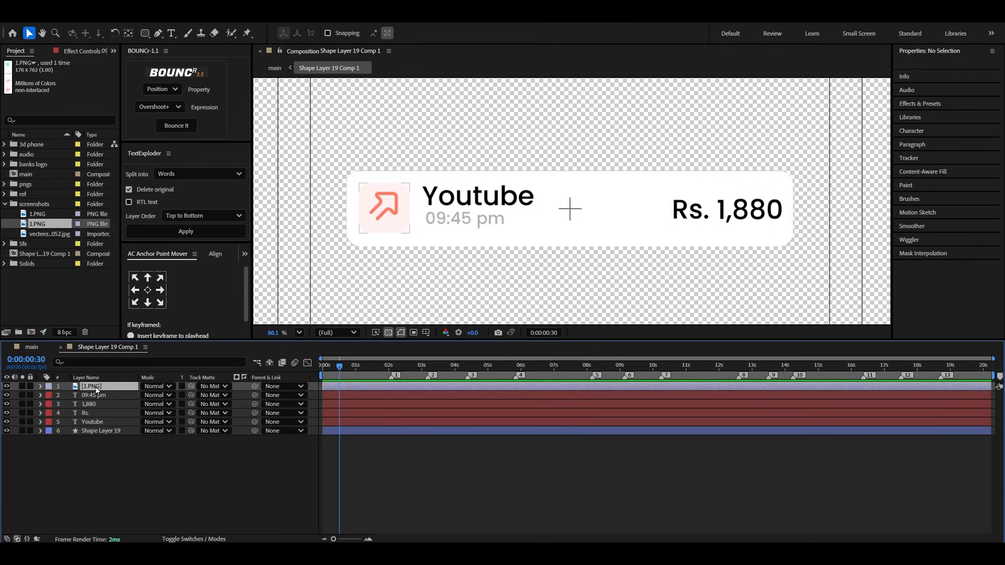
left_click(102, 422, "shift")
key("p")
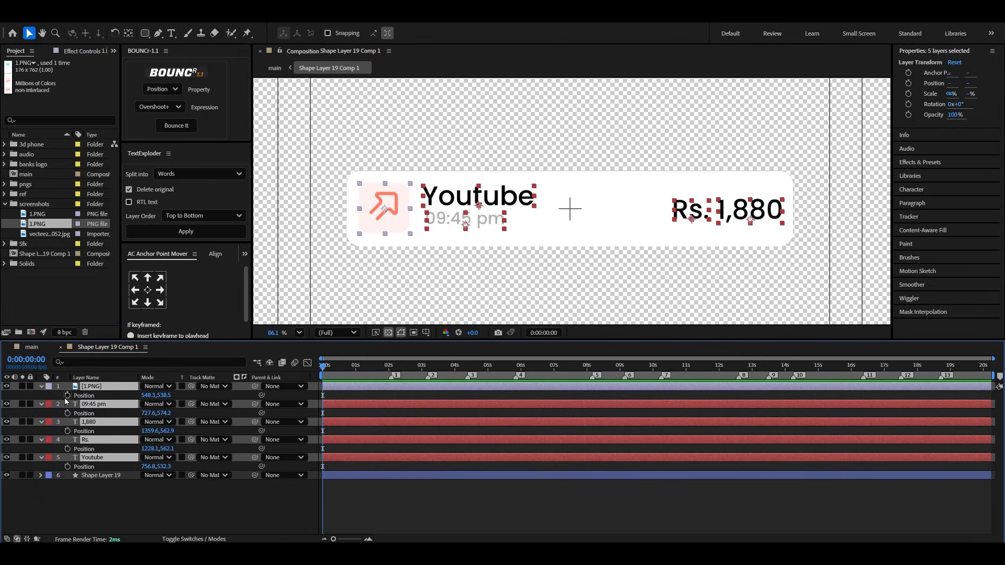
left_click_drag(324, 397, 325, 398)
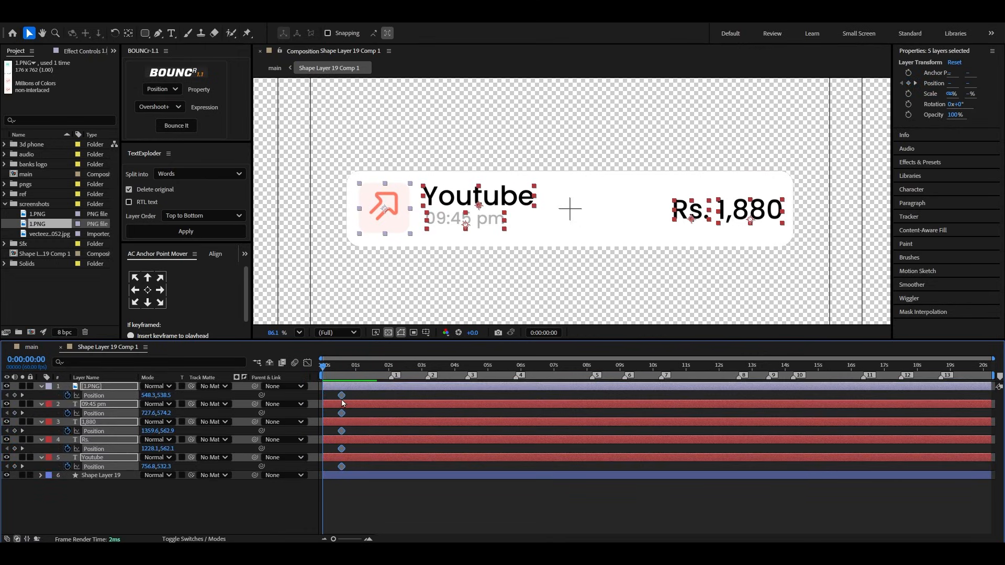
Step: Set the icon's Position at 0:00:00:00 to 388.3, 538.5 so it starts off the bar's left side
left_click(188, 486)
left_click(108, 388)
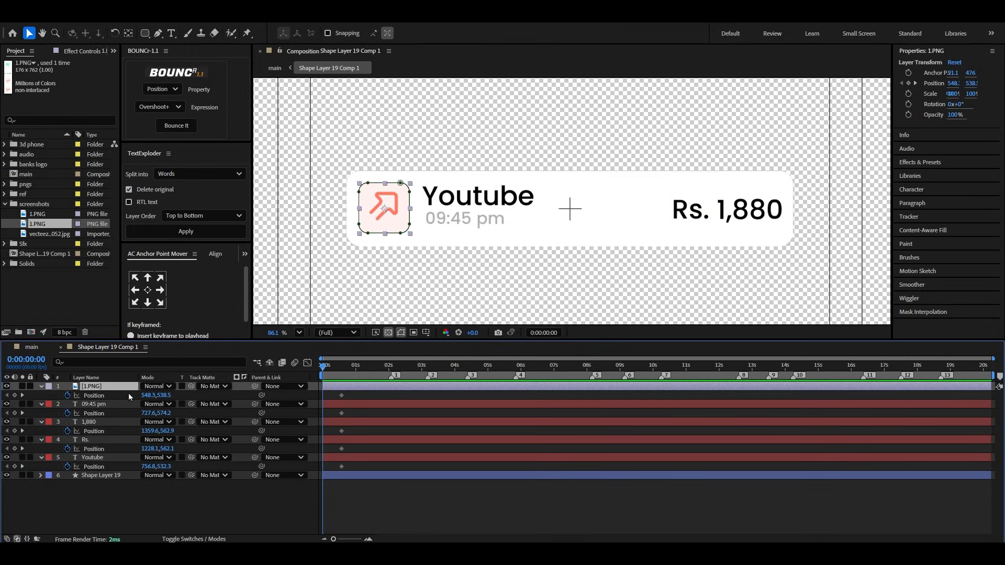
left_click_drag(151, 397, 74, 404)
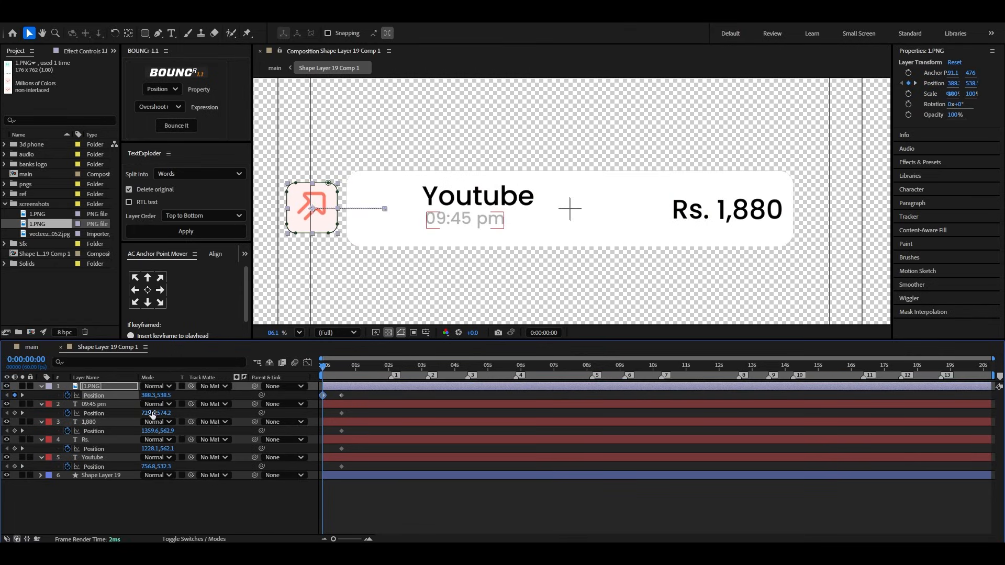
Step: Offset the starting Positions at 0:00:00:00 vertically: "Youtube" above the bar at Y 441.3 and "09:45 pm" below it at Y 657.2
left_click(462, 206)
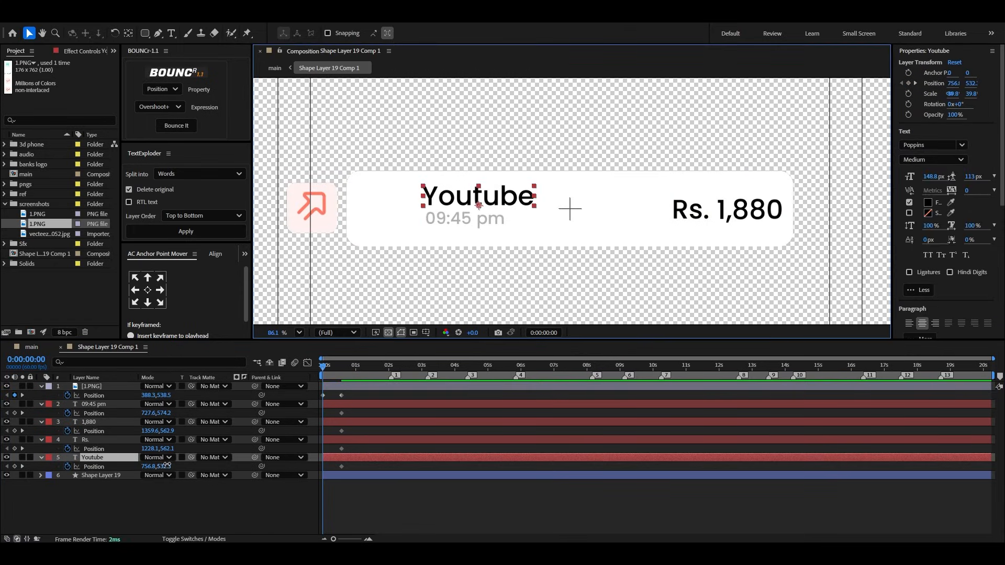
left_click_drag(165, 466, 131, 468)
left_click(456, 222)
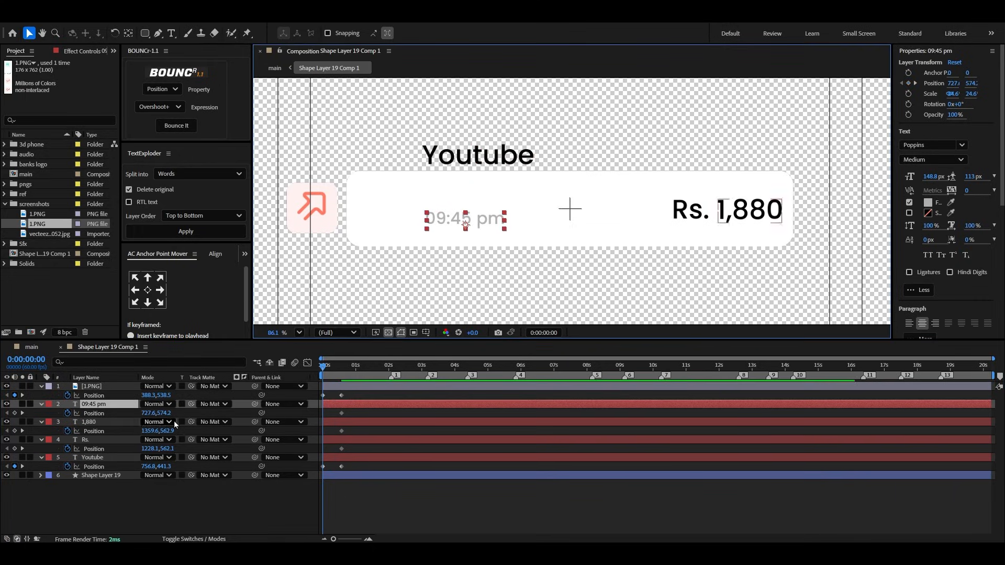
left_click_drag(164, 414, 205, 414)
Step: Lower the starting Positions of "Rs." and "1,880" together below the bar, to Y 678.1 and 678.9
left_click(694, 216)
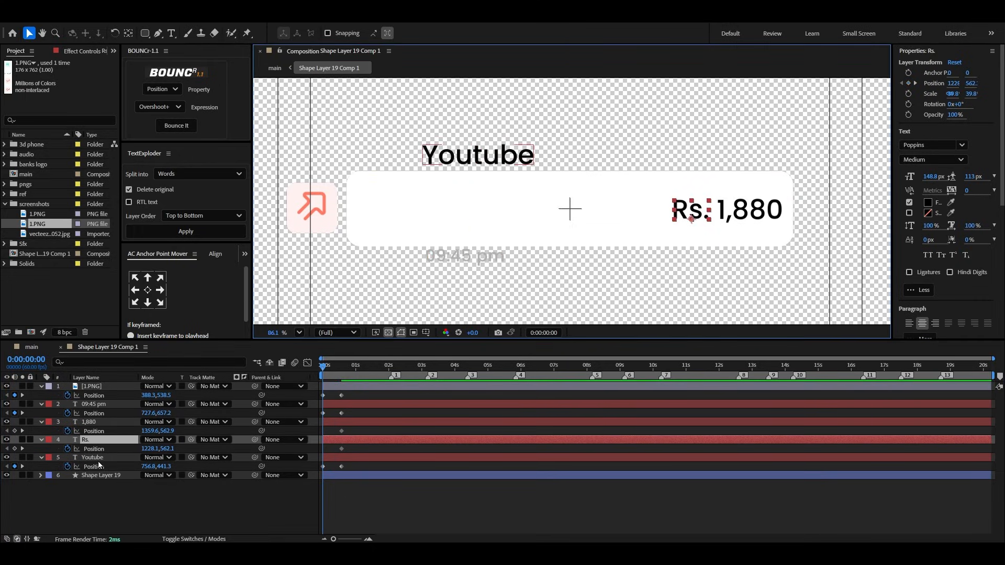
left_click(237, 420, "shift")
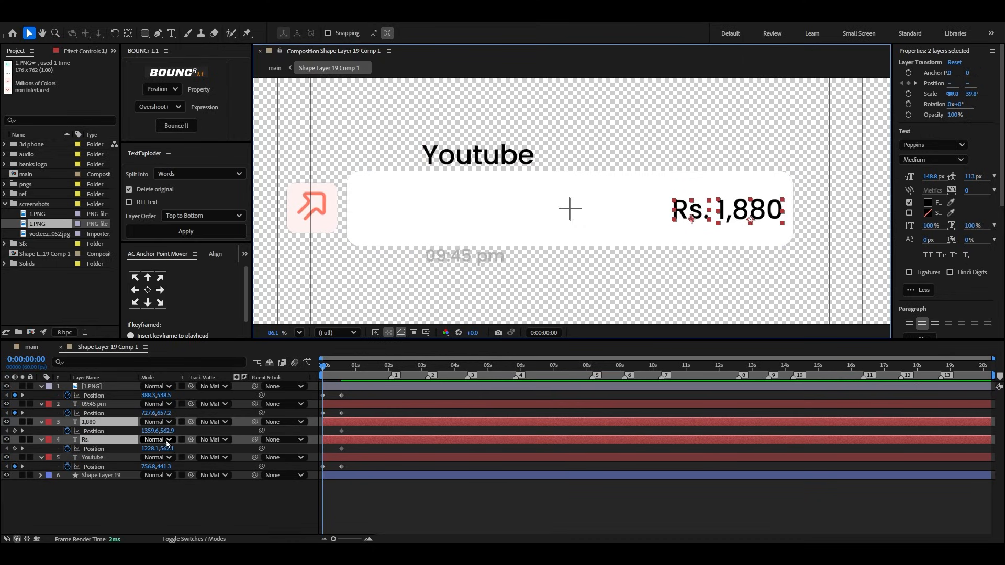
left_click_drag(166, 431, 222, 430)
left_click(266, 486)
Step: Apply the BOUNCr Overshoot+ expression to the Position keyframes of the icon and all four text layers, and preview it
left_click_drag(359, 390, 315, 468)
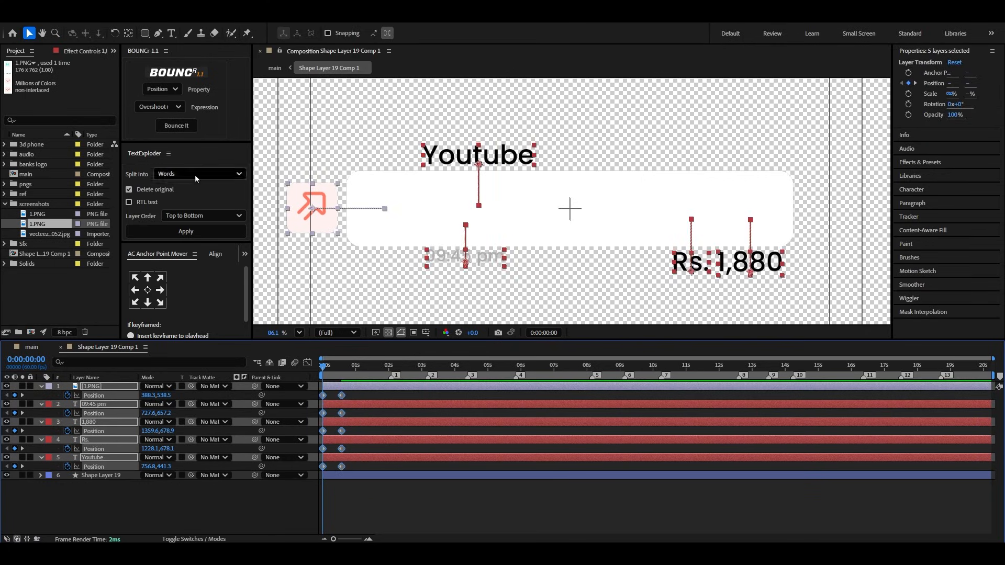
left_click(176, 126)
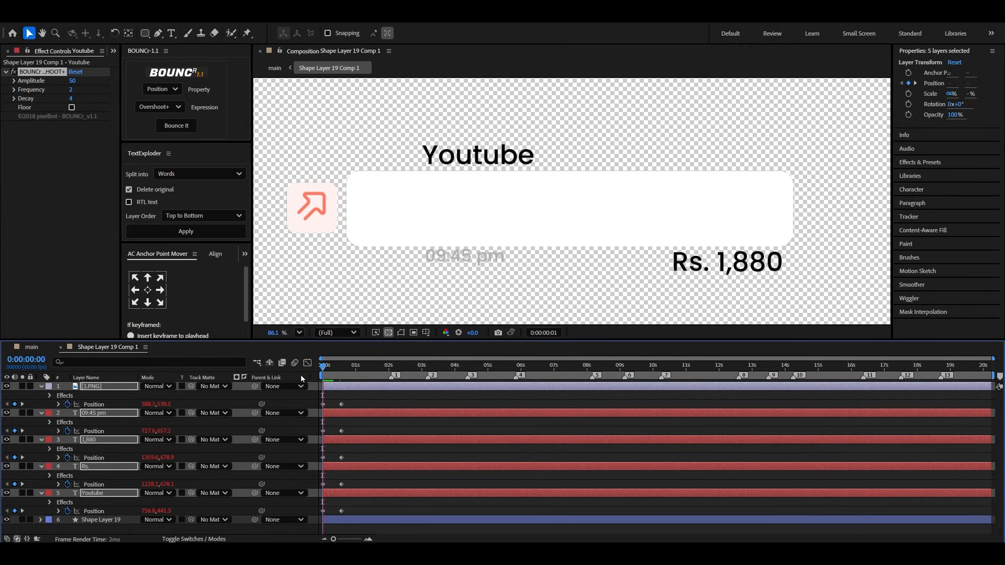
key("space")
Step: Move the ending Position keyframes of all five layers earlier, to about frame 11, and preview the faster entrance from the start
left_click_drag(334, 540, 354, 540)
left_click_drag(397, 397, 341, 516)
left_click_drag(350, 367, 352, 403)
key("space")
key("space")
left_click_drag(352, 370, 309, 377)
key("space")
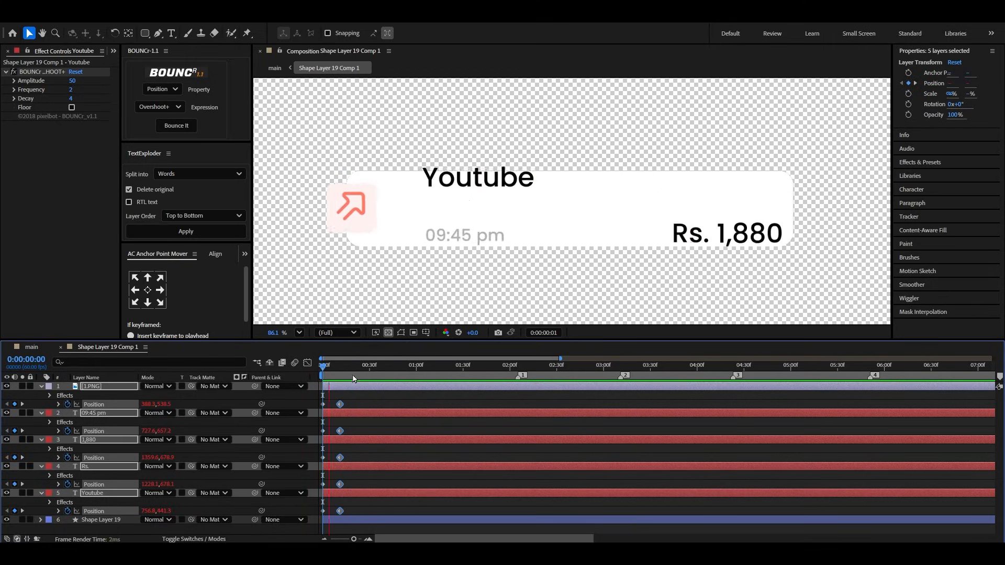
key("space")
key("space")
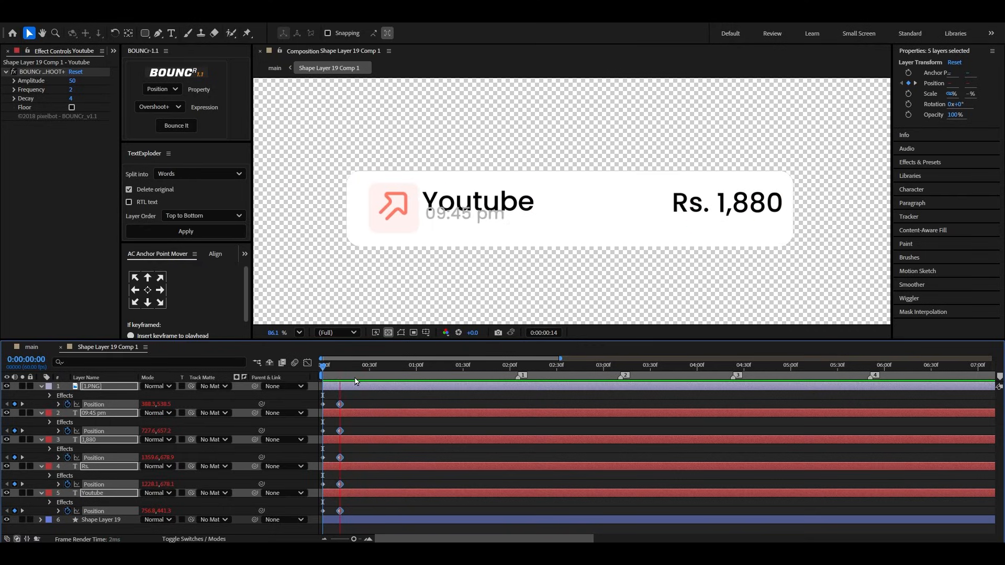
Step: Delay the 1,880 text layer by a few frames so it enters just after the other elements, and preview the timing
key("space")
left_click(375, 398)
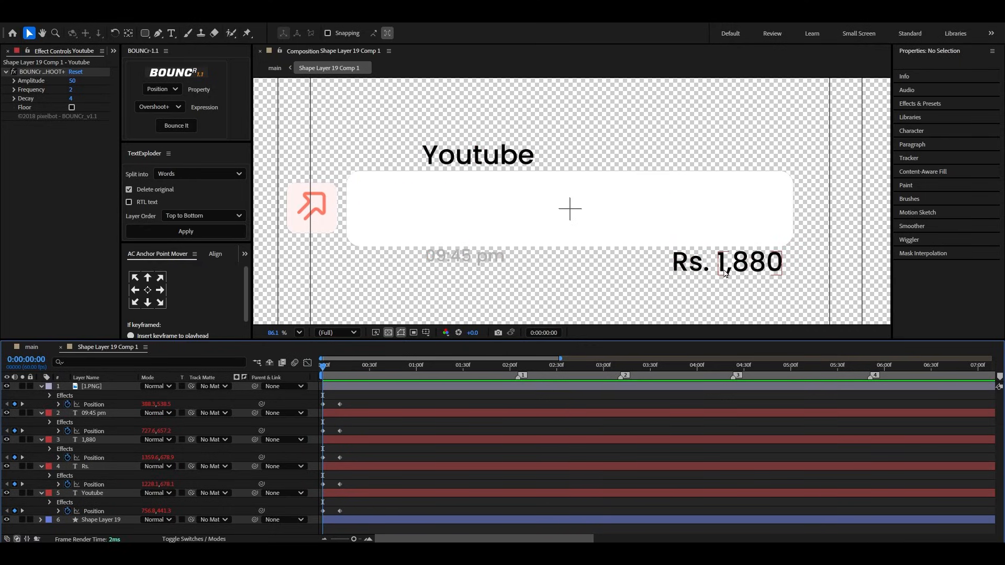
left_click(752, 268)
left_click_drag(357, 441, 362, 441)
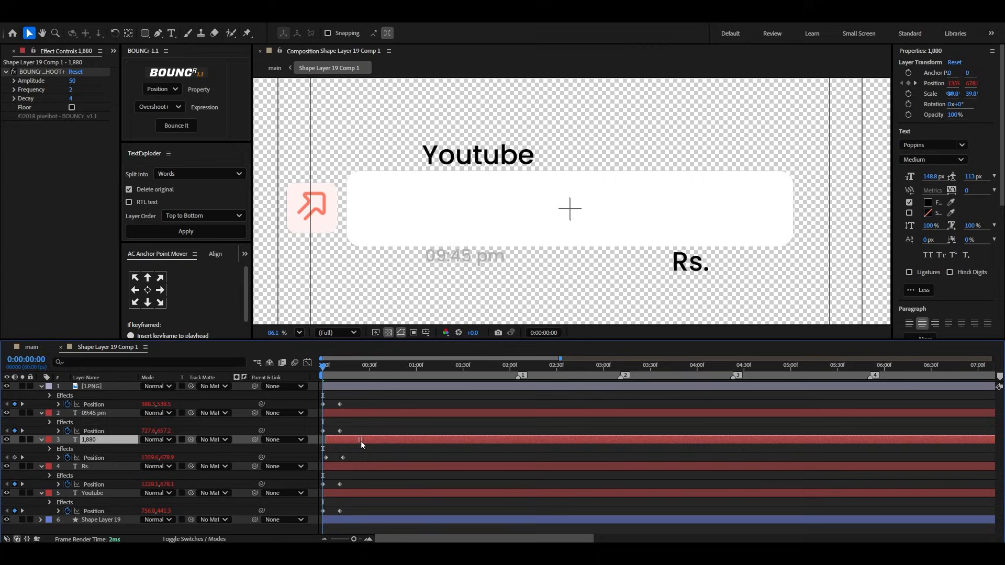
key("space")
key("space")
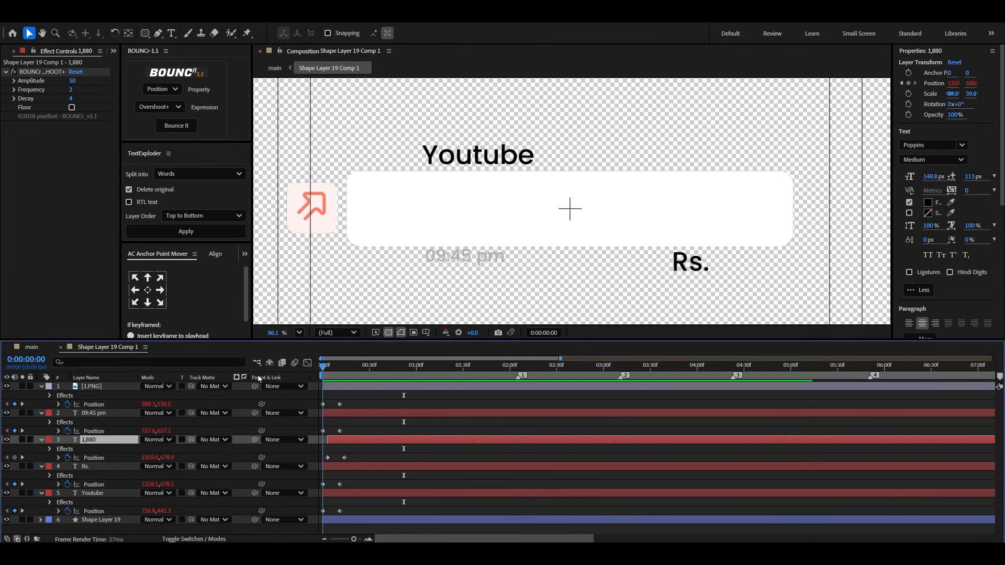
key("space")
key("space")
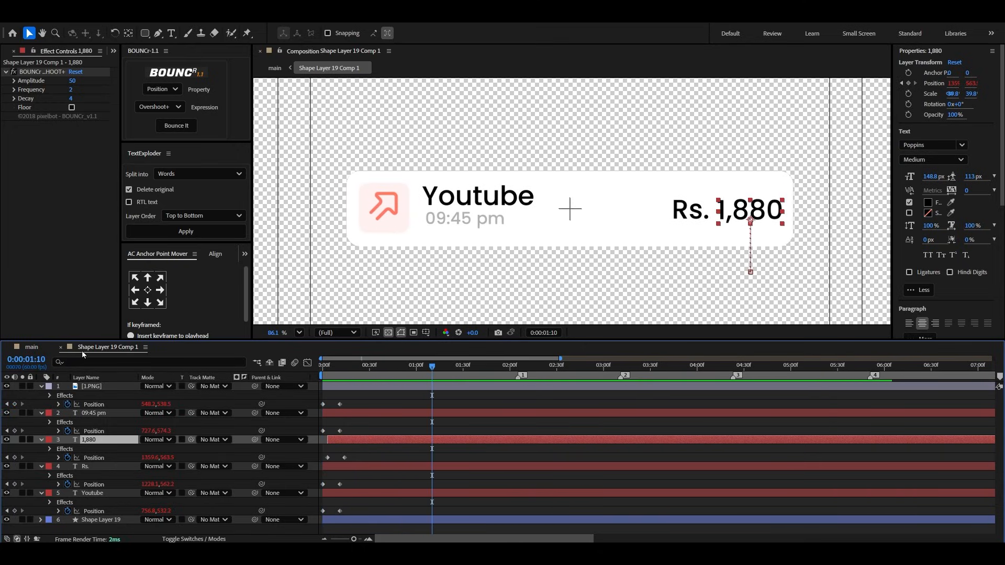
Step: In the main comp, apply Drop Shadow to Shape Layer 19 Comp 1 with distance 13, softness 278 and opacity 25%
left_click(61, 348)
left_click_drag(542, 369, 593, 367)
left_click(930, 162)
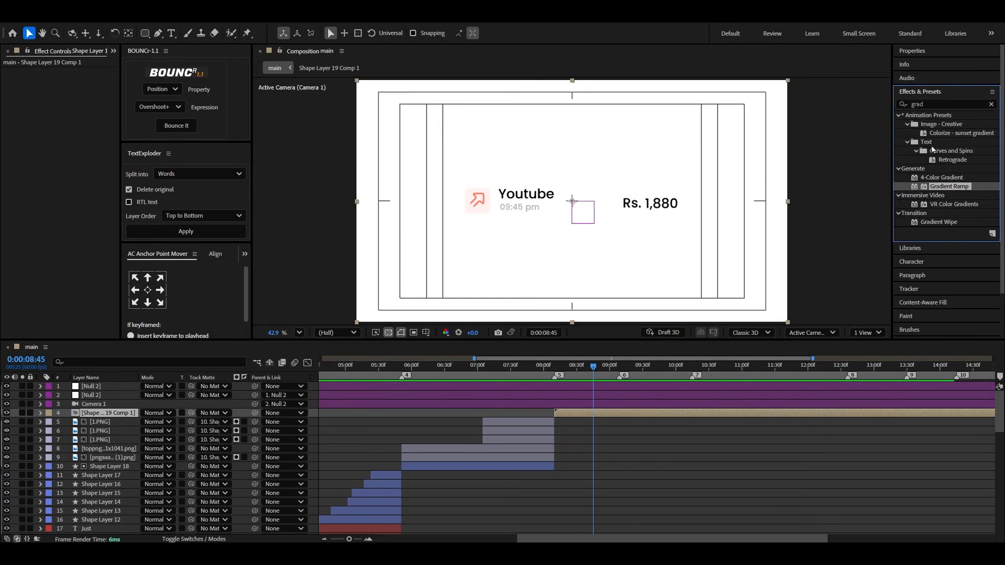
type("drop")
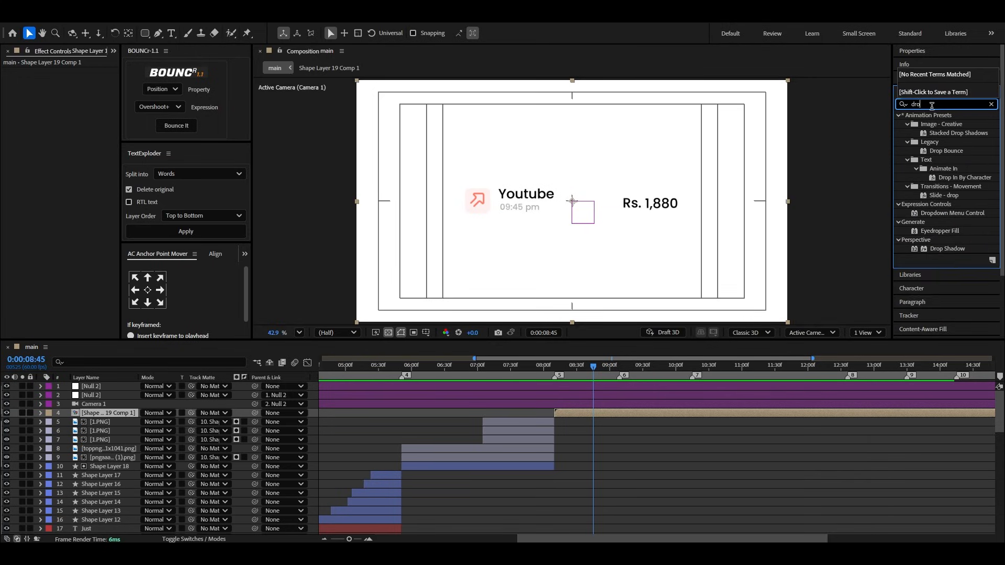
left_click_drag(948, 249, 633, 416)
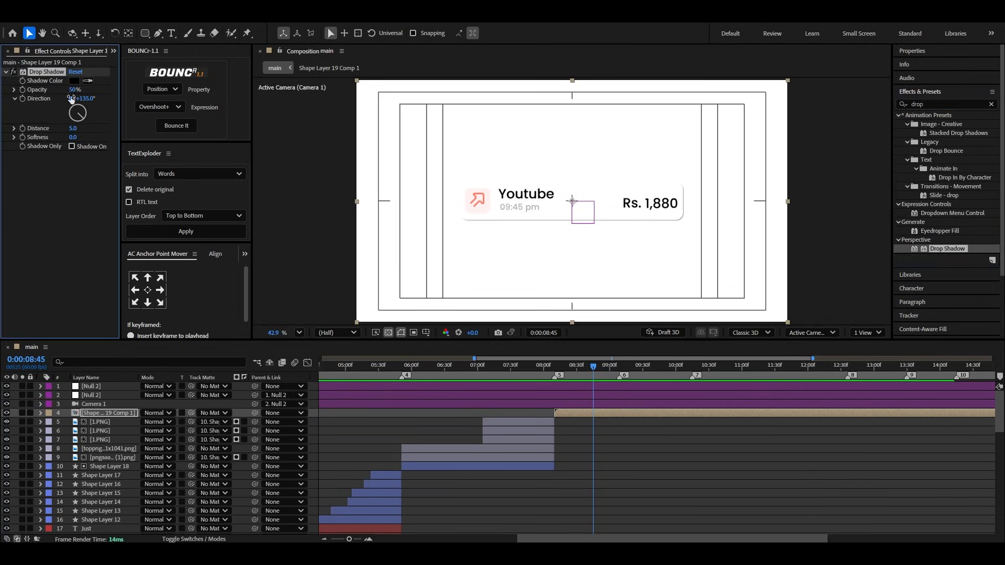
left_click_drag(73, 130, 210, 131)
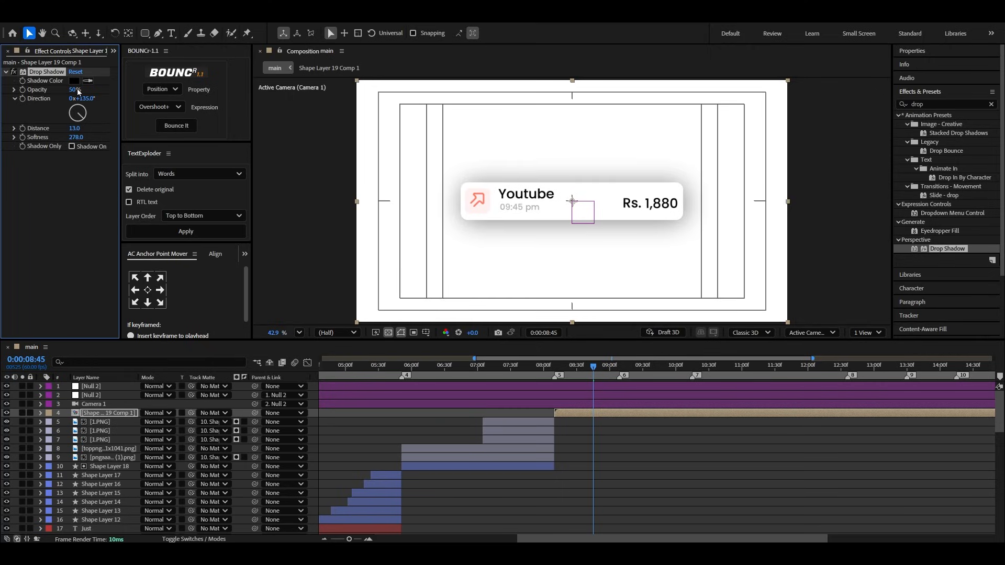
left_click_drag(78, 92, 34, 95)
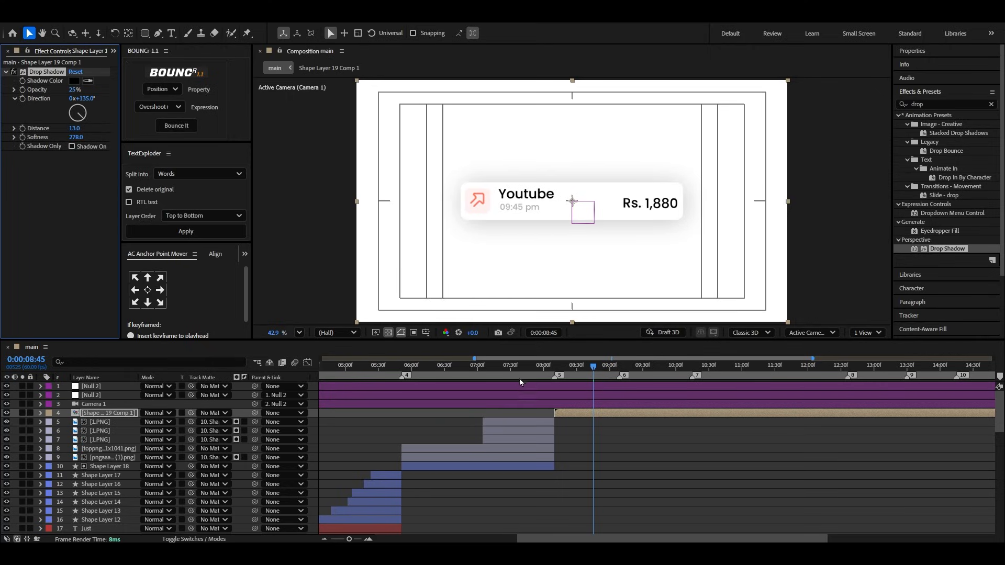
Step: Play the main comp repeatedly from just before the Youtube card appears to check its entrance and shadow
left_click(535, 370)
key("space")
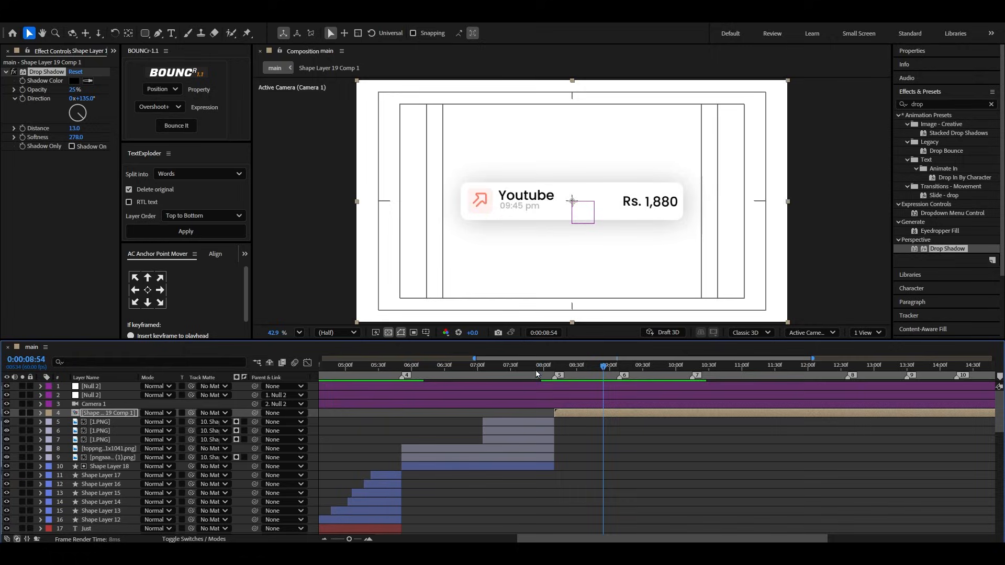
left_click(537, 368)
key("space")
key("space")
left_click(541, 368)
key("space")
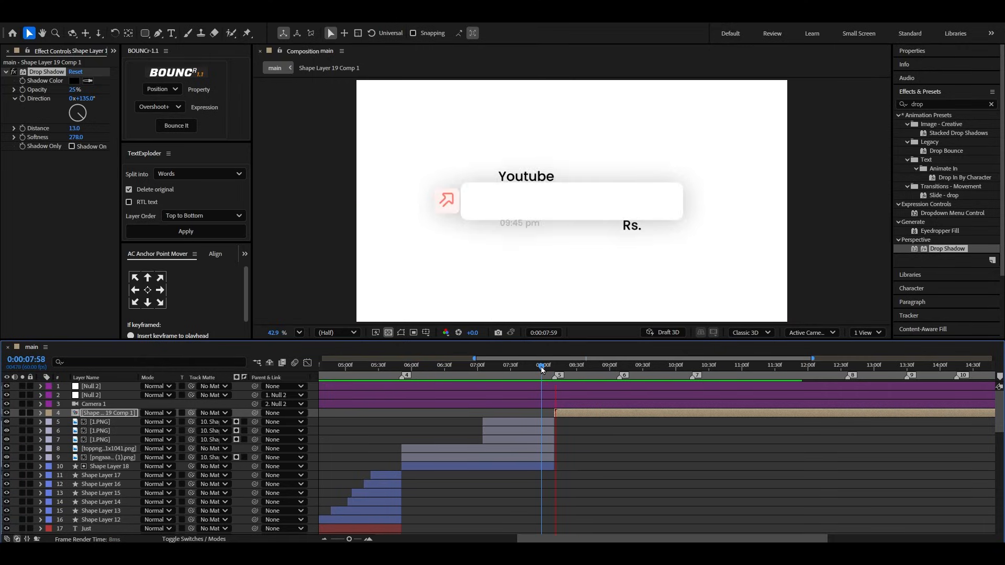
key("space")
key("space")
key("space")
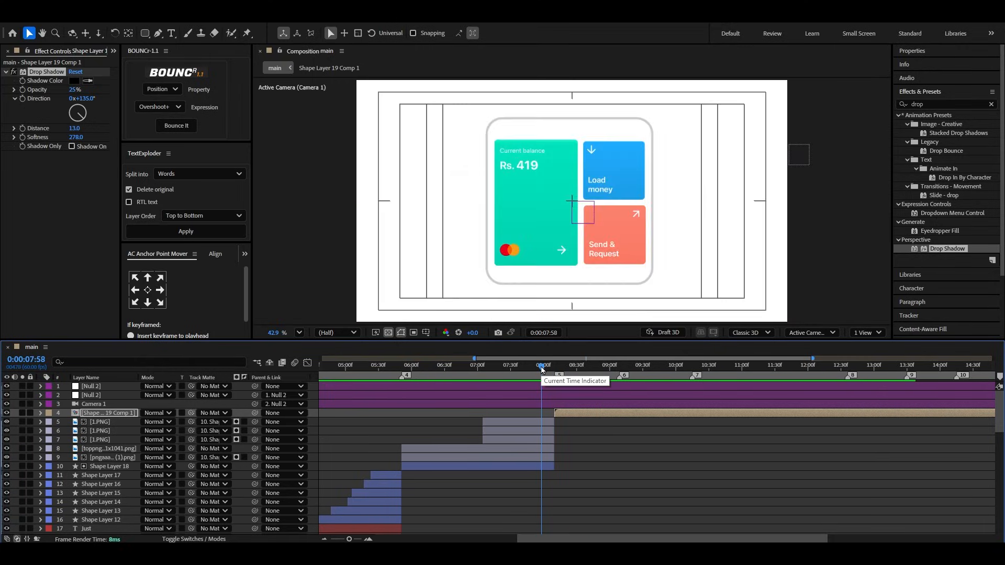
key("space")
key("space")
key("space")
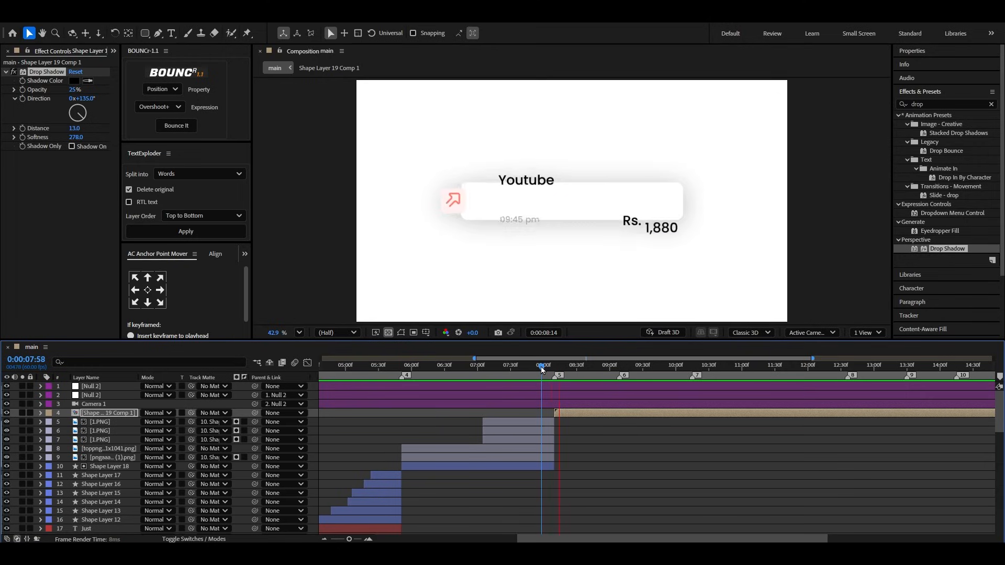
key("space")
Step: Make Shape Layer 19 Comp 1 a 3D layer and move the card back near the frame's centre
left_click(191, 540)
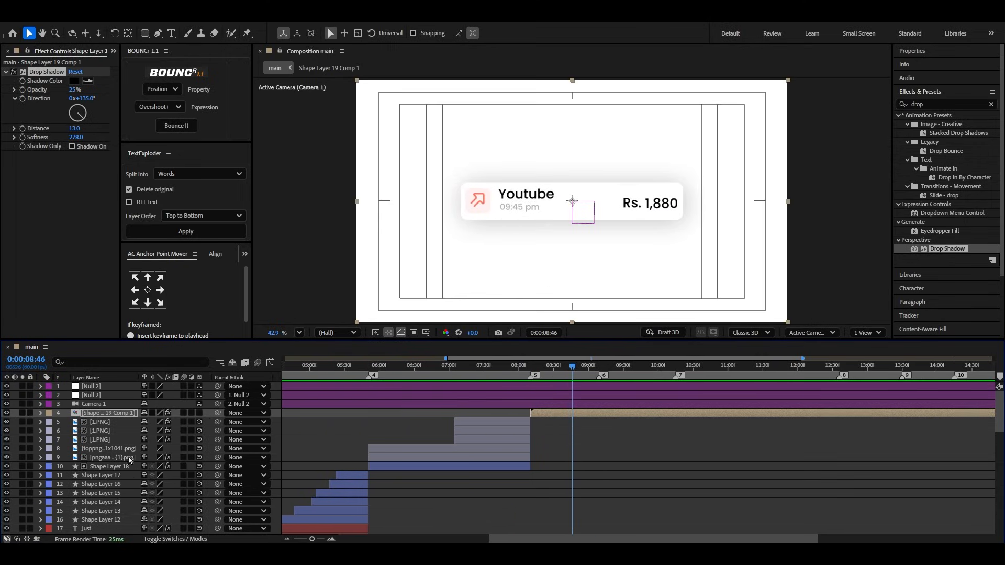
left_click(199, 413)
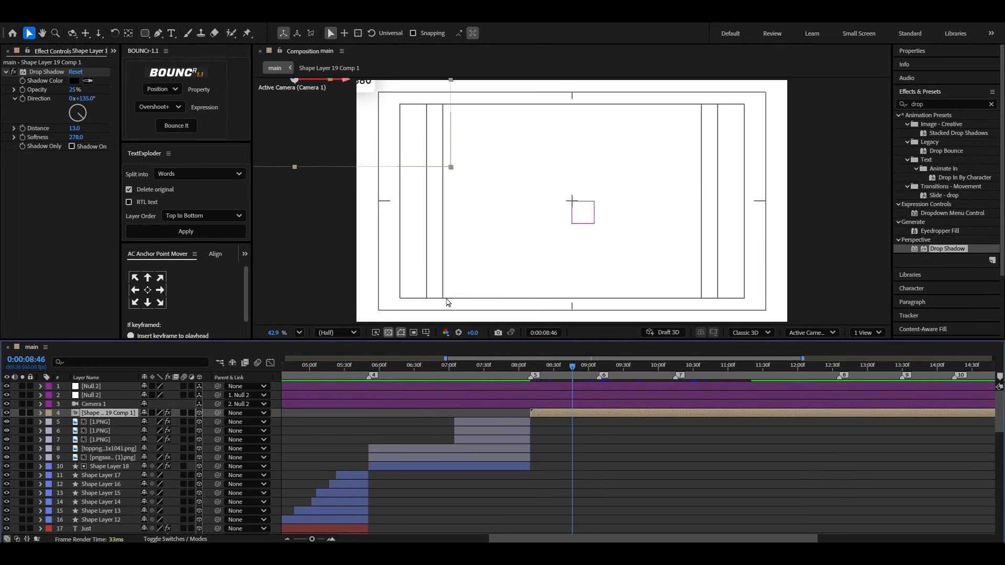
scroll(456, 259, "down", 3)
left_click_drag(380, 155, 579, 250)
key("shift+slash")
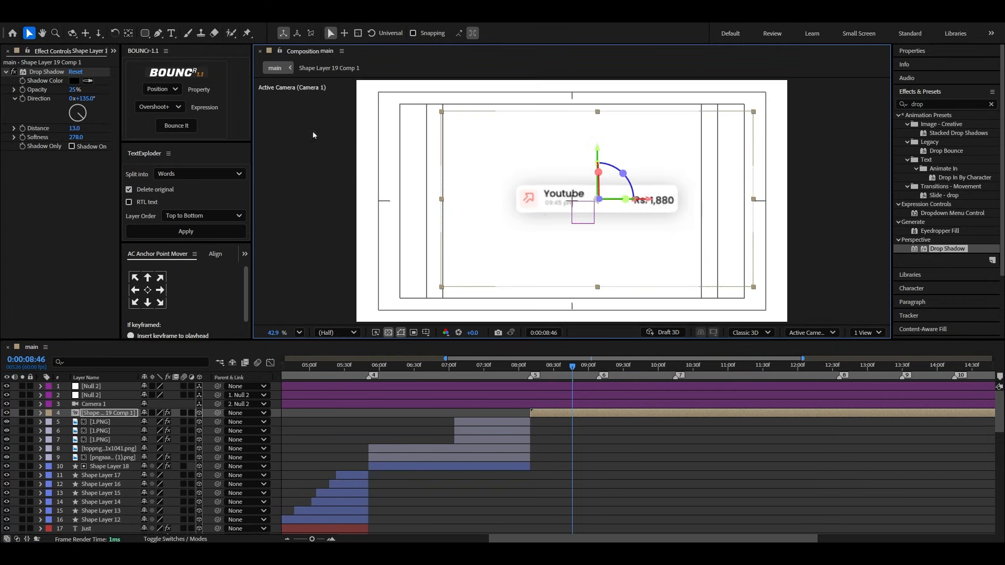
Step: Centre the card in the frame, scale its layer to 139.9%, and preview the transition into it
key("s")
left_click_drag(158, 422, 171, 422)
left_click_drag(648, 203, 624, 204)
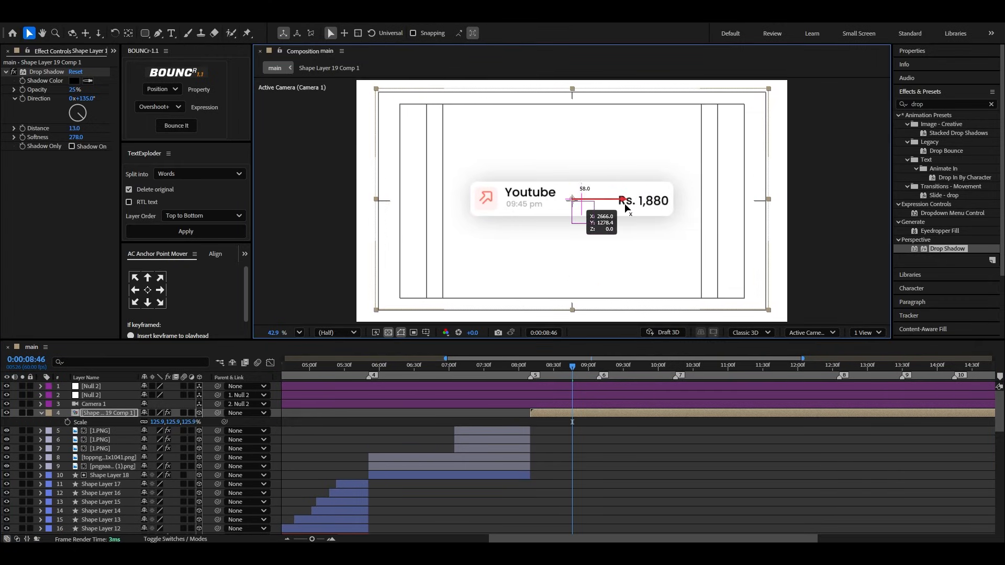
left_click_drag(573, 154, 574, 158)
left_click_drag(188, 422, 261, 414)
left_click(388, 421)
left_click(517, 368)
key("space")
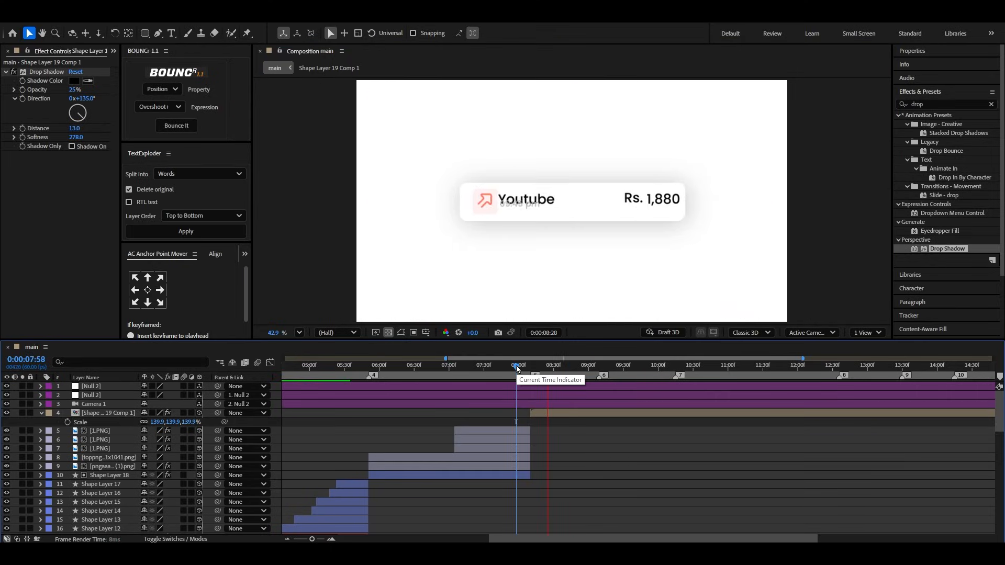
key("space")
key("space")
key("space")
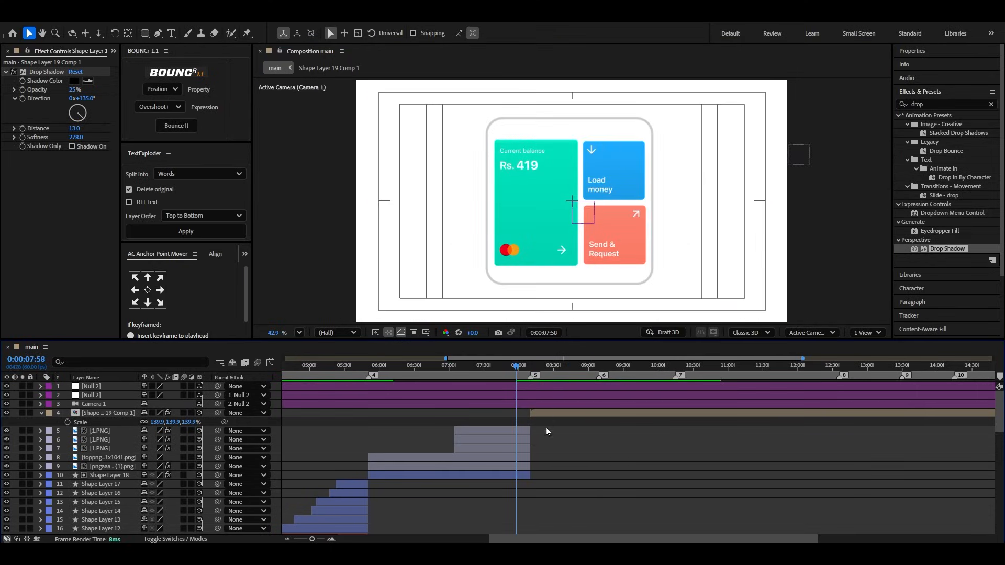
Step: Keyframe the card's Z Rotation from 11.2° at 0:00:08:19 to 0° about 11 frames after it
left_click_drag(522, 370, 542, 378)
left_click(554, 413)
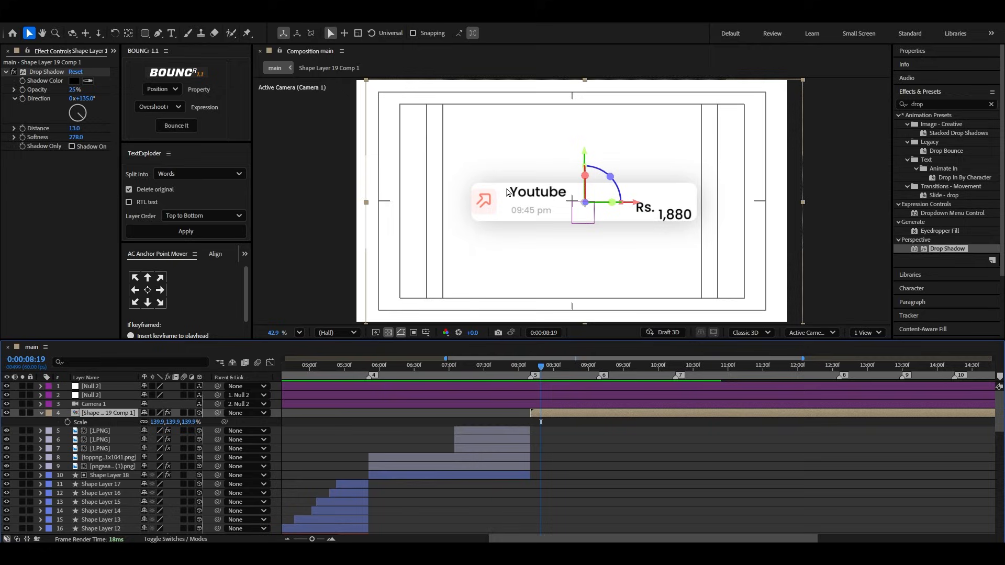
key("r")
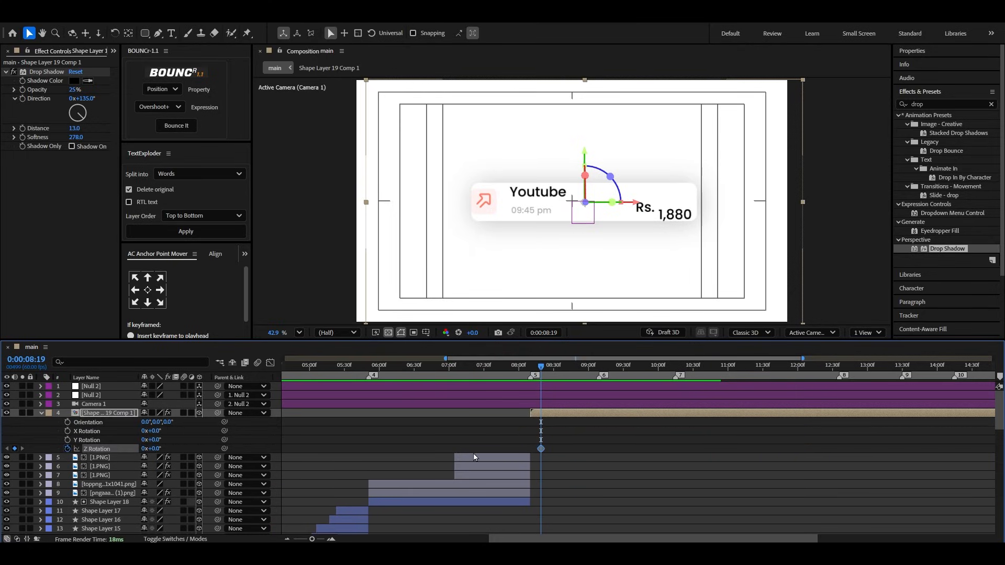
left_click_drag(542, 450, 568, 450)
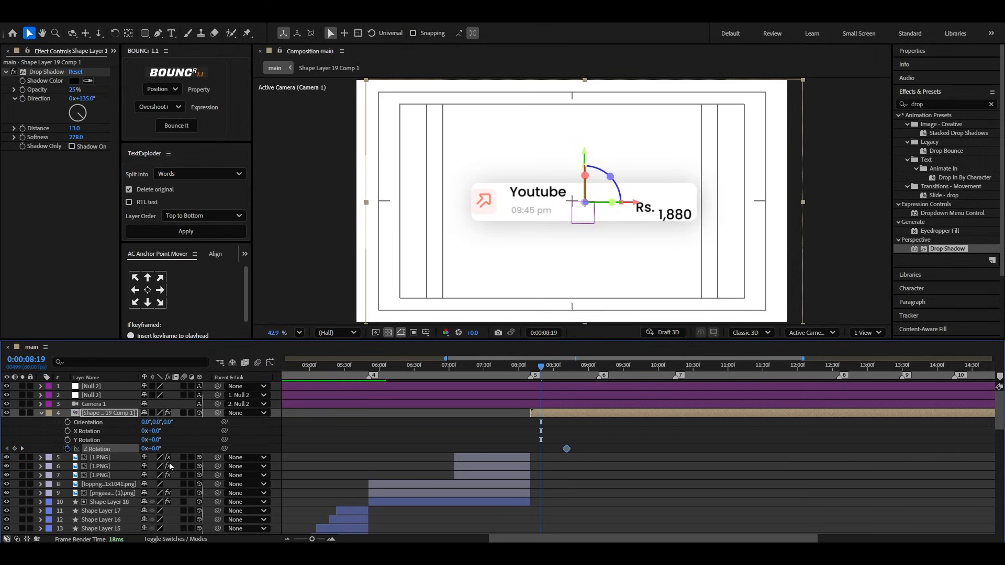
left_click_drag(158, 449, 214, 449)
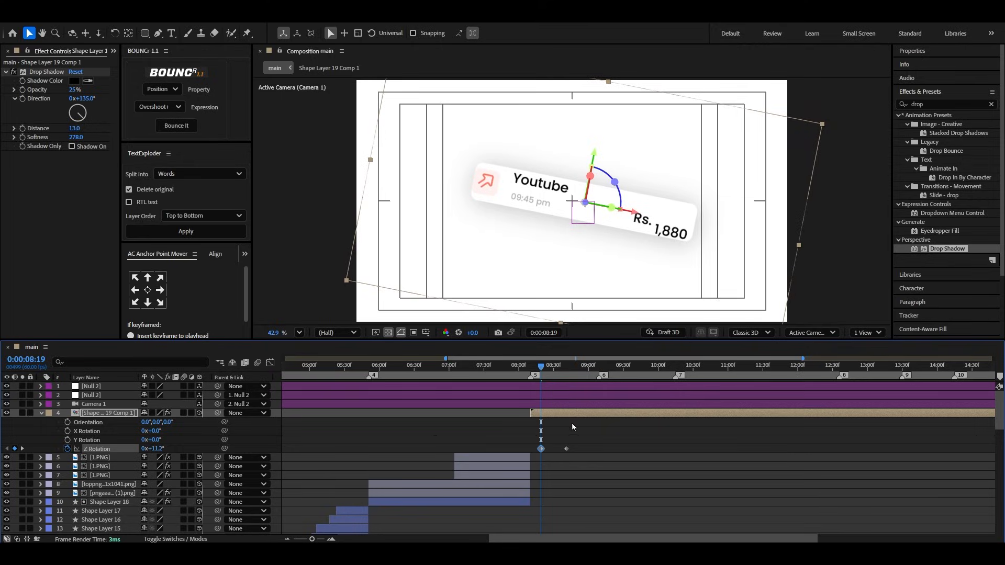
Step: Move the starting Z Rotation keyframe to the beginning of the card layer at 0:00:08:10 and preview the motion
left_click(567, 458)
scroll(563, 452, "up", 3)
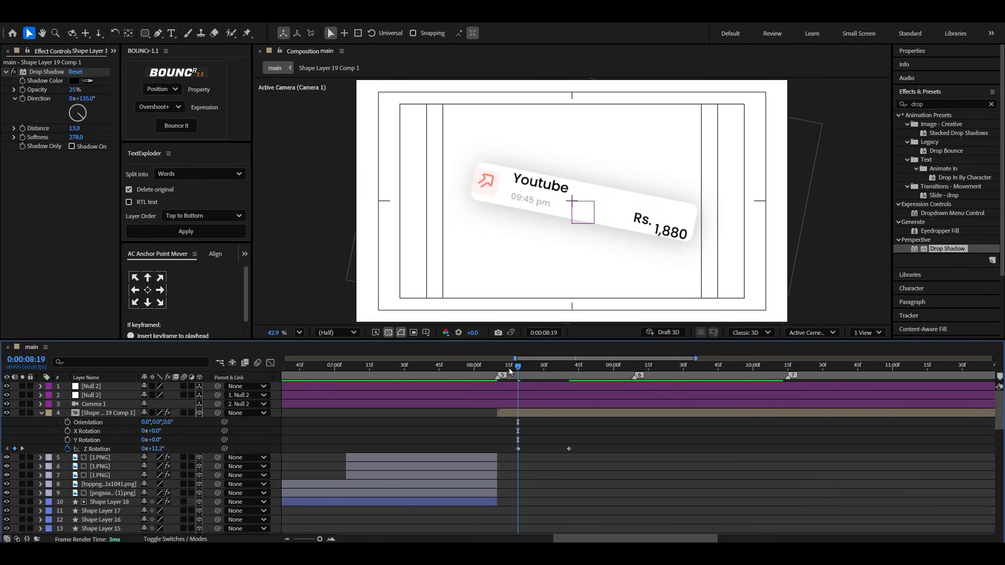
mouse_move(511, 372)
left_mouse_down()
mouse_move(566, 373)
mouse_move(498, 379)
left_mouse_up()
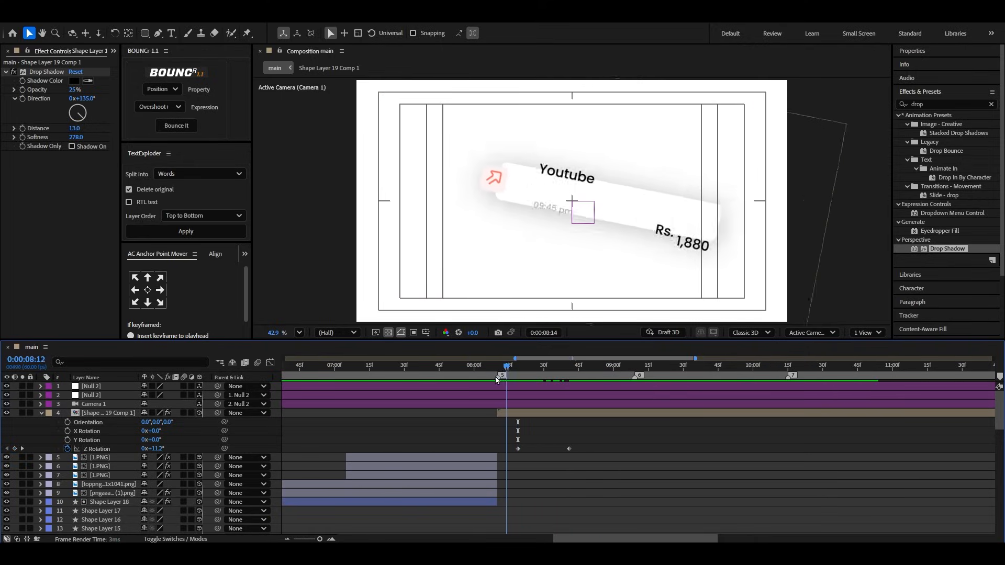
left_click_drag(518, 449, 501, 448)
key("space")
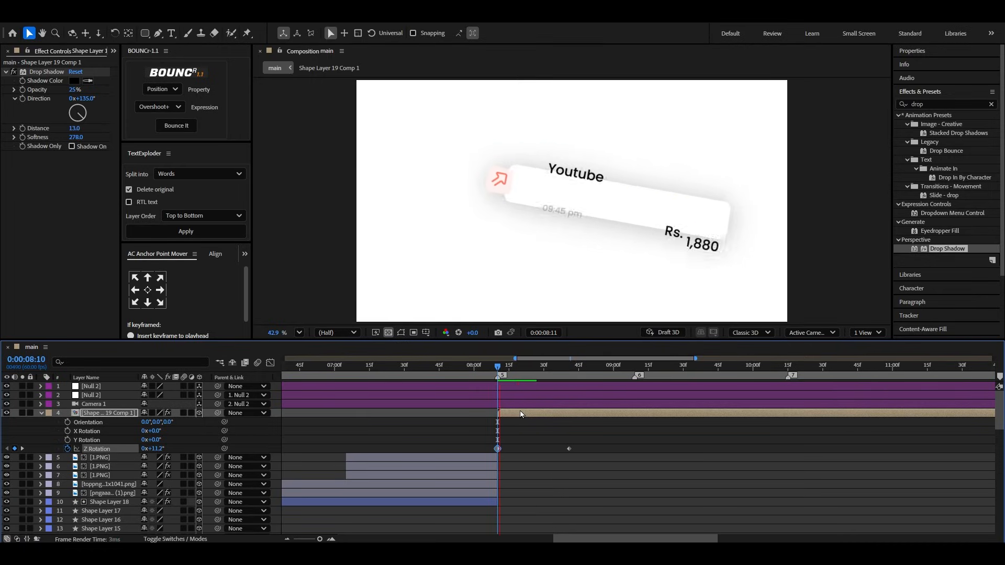
key("space")
Step: Apply the BOUNCr Overshoot+ expression to the card's two Z Rotation keyframes using the Selected property option
left_click_drag(587, 443, 477, 462)
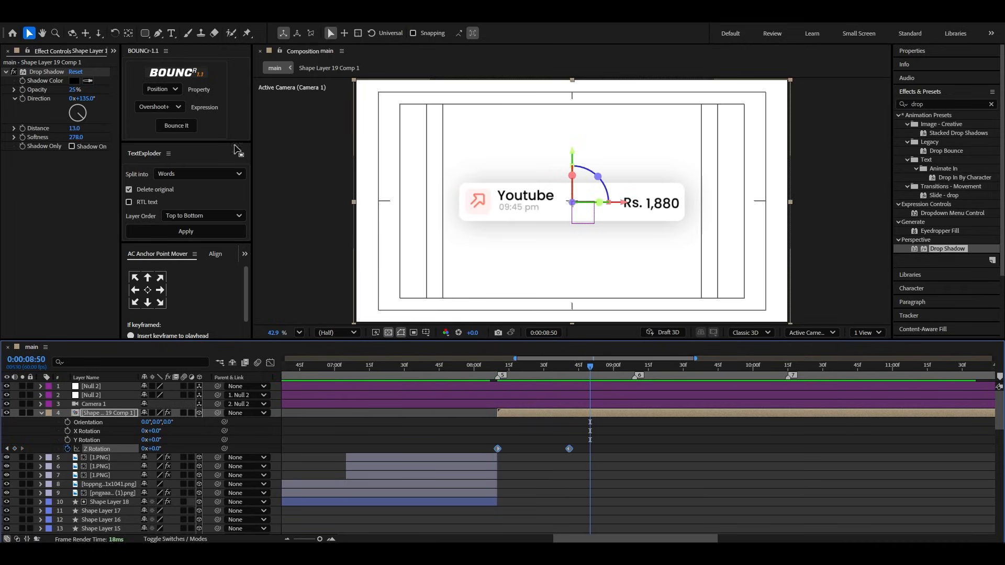
left_click(161, 89)
left_click(154, 133)
left_click(176, 126)
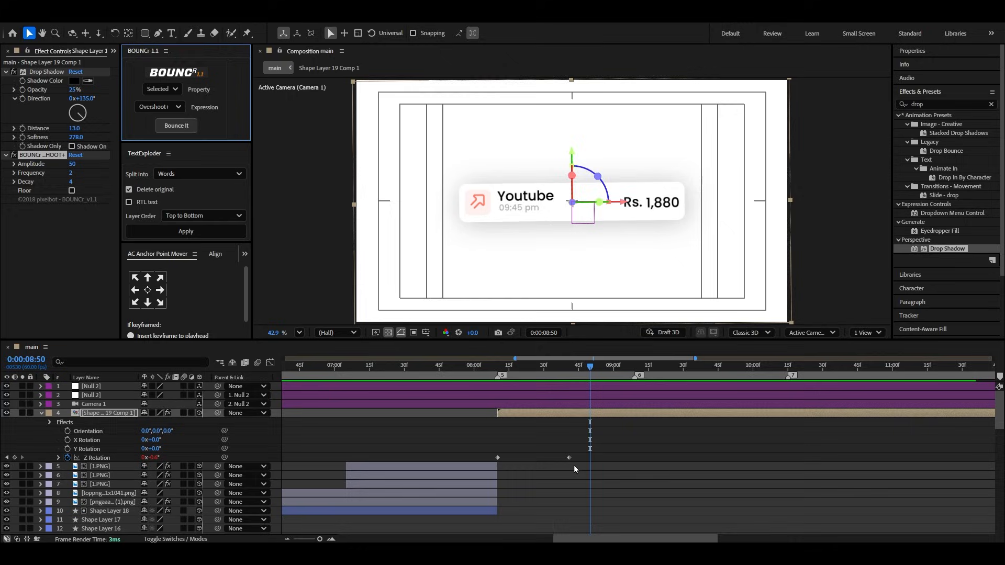
Step: Tighten the card's rotation by moving its end Z Rotation keyframe to about 0:00:08:17, checking the playback
left_click_drag(571, 457, 532, 463)
left_click(442, 368)
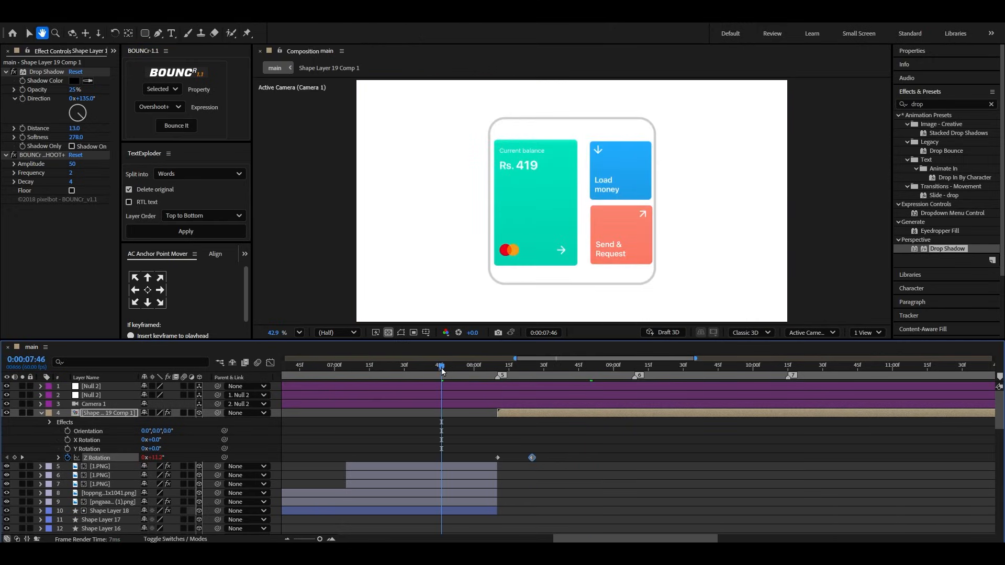
key("space")
key("space")
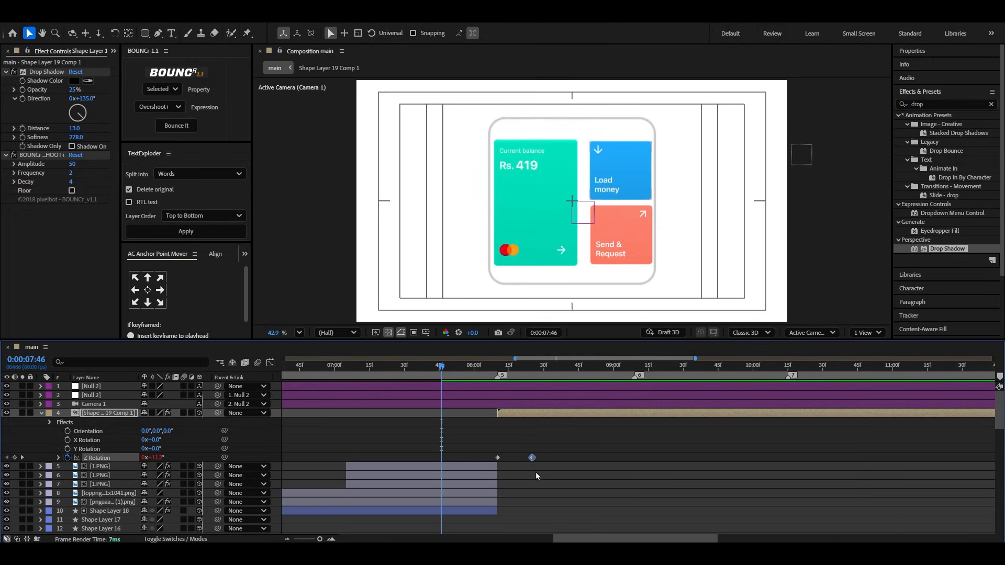
left_click_drag(523, 458, 518, 458)
key("space")
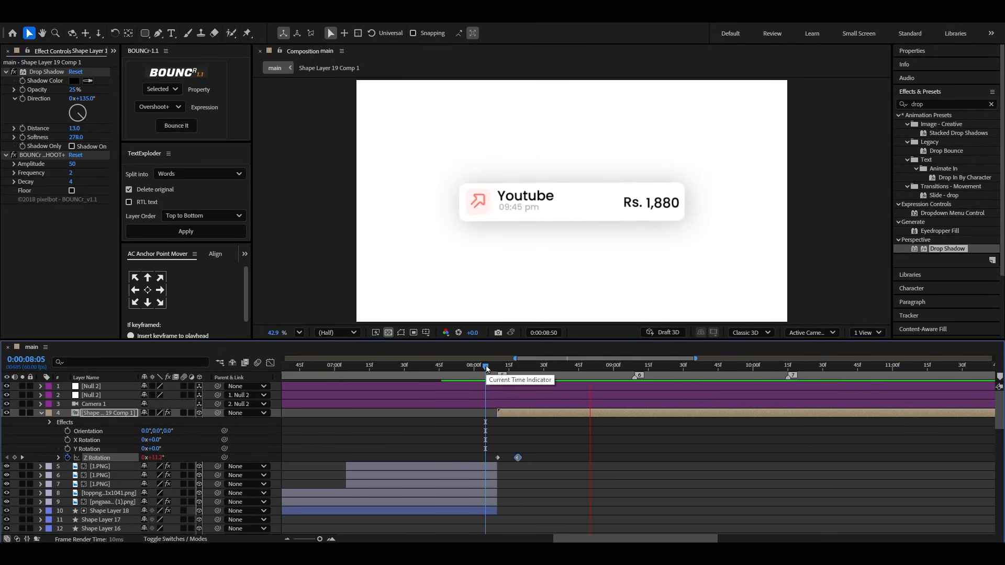
left_click(486, 366)
key("space")
key("k")
left_click_drag(518, 458, 514, 459)
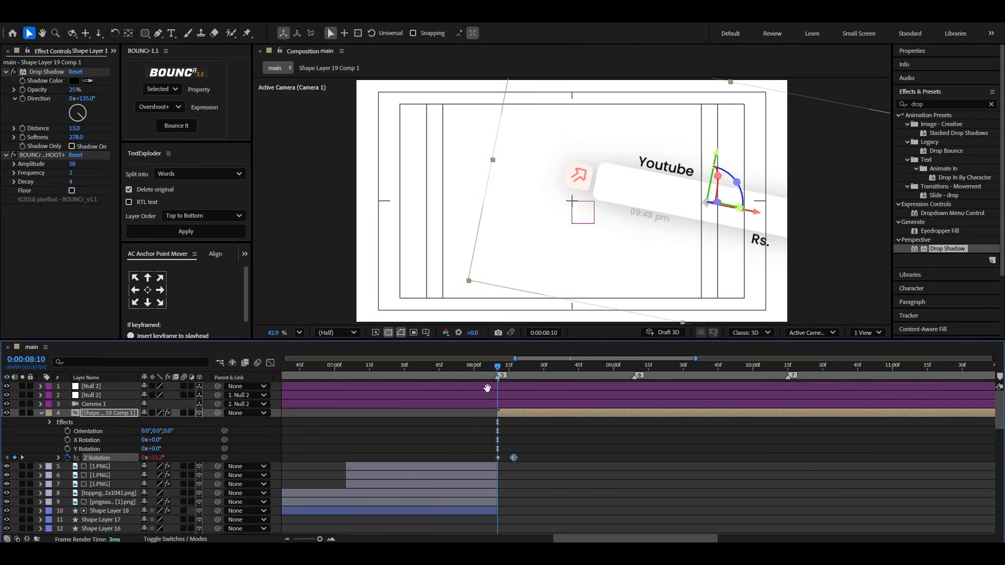
key("space")
key("space")
left_click(468, 367)
key("space")
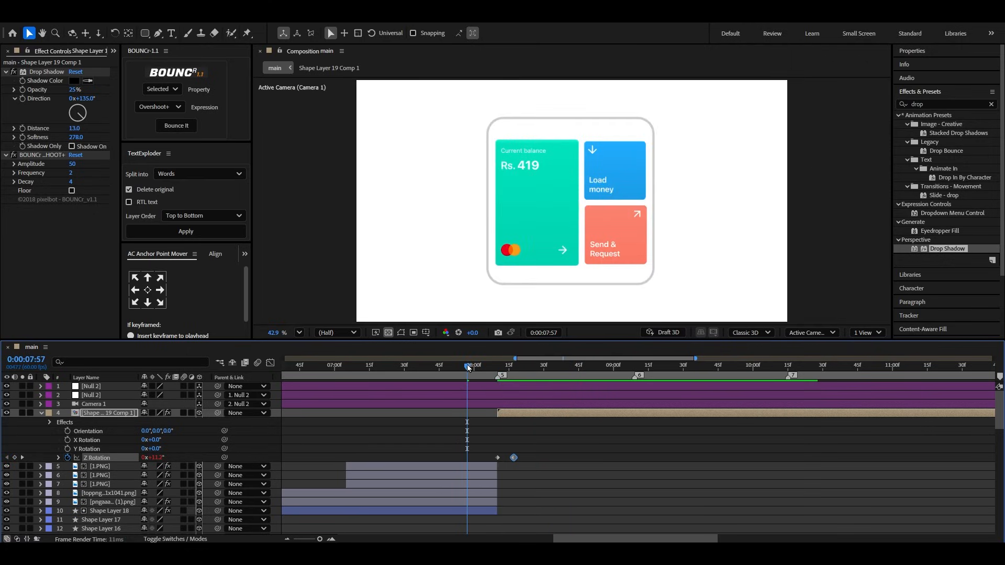
key("space")
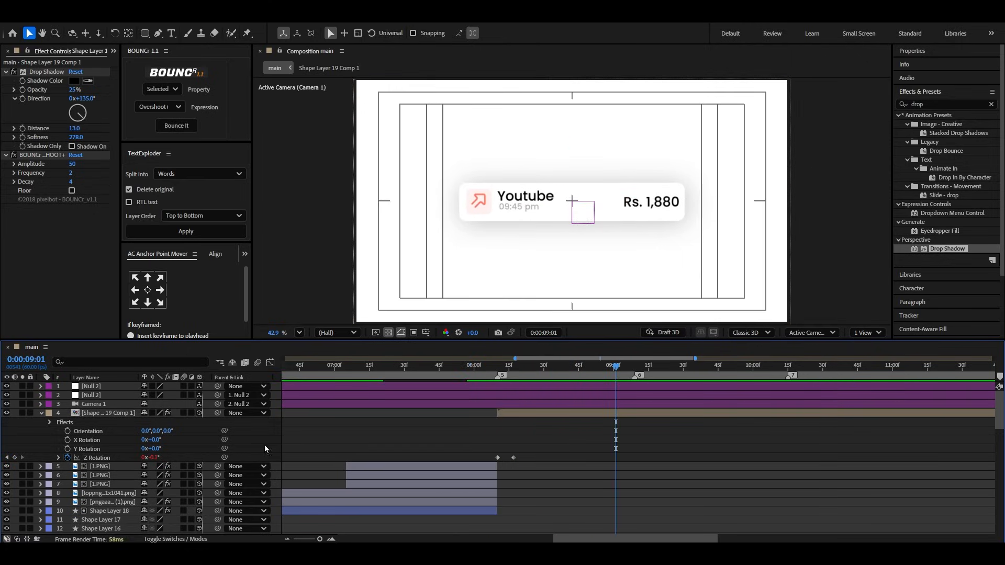
Step: Duplicate the white card shape inside its precomp and keyframe the copy's Position from 1952, 540 at 0:00:00:00 to 960, 540 at 0:00:00:44
double_click(51, 417)
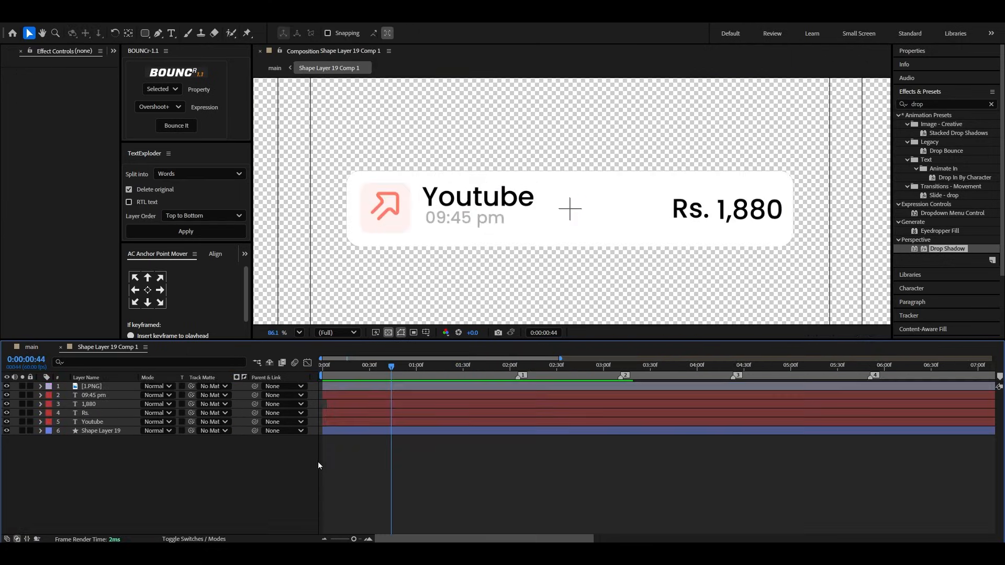
left_click(99, 433)
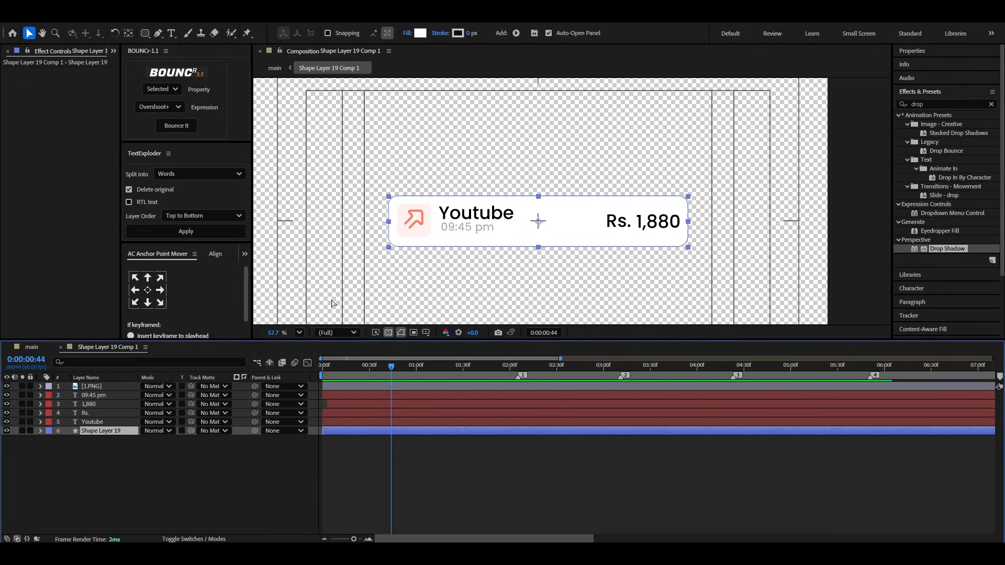
key("ctrl+d")
key("p")
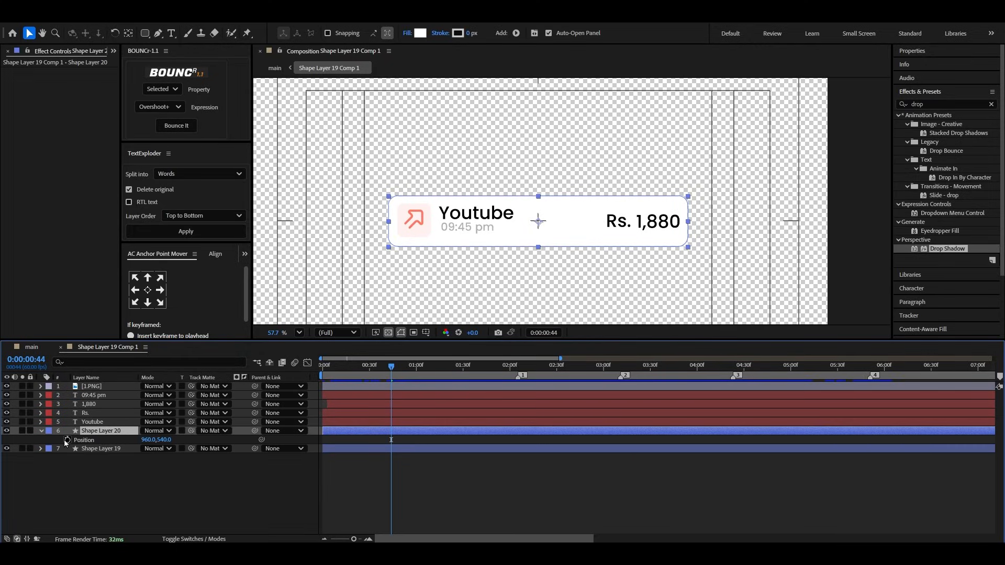
left_click_drag(381, 371, 308, 380)
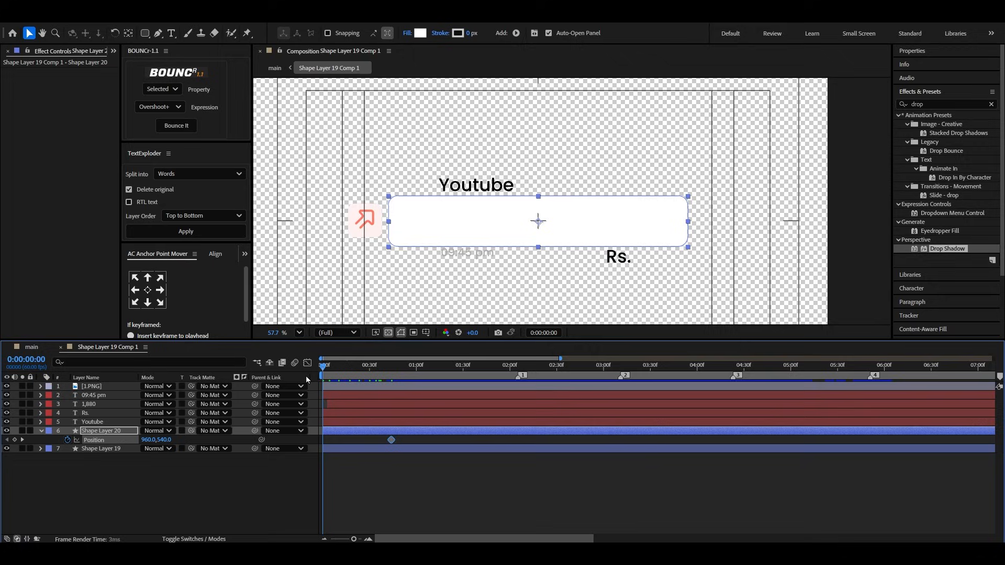
left_click_drag(150, 441, 648, 419)
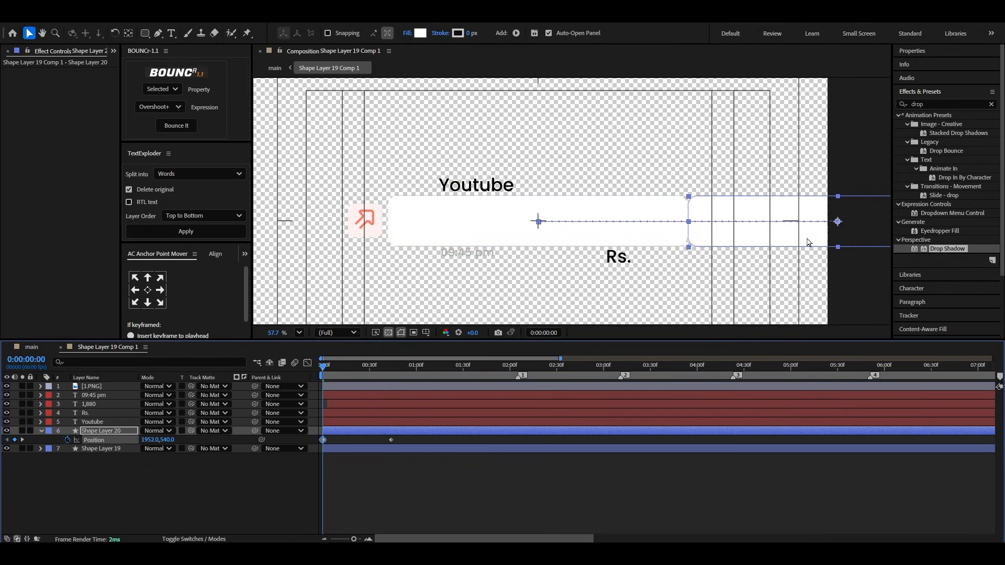
Step: Open the 176 x 762 1.PNG screenshot with the arrow icons beside the composition as a colour reference
left_click(916, 94)
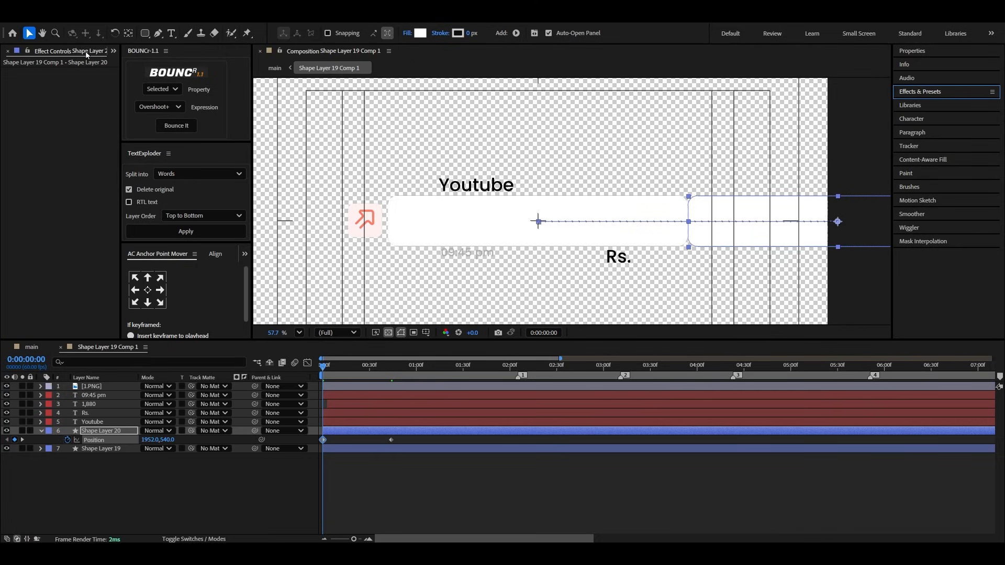
left_click(113, 52)
left_click(131, 68)
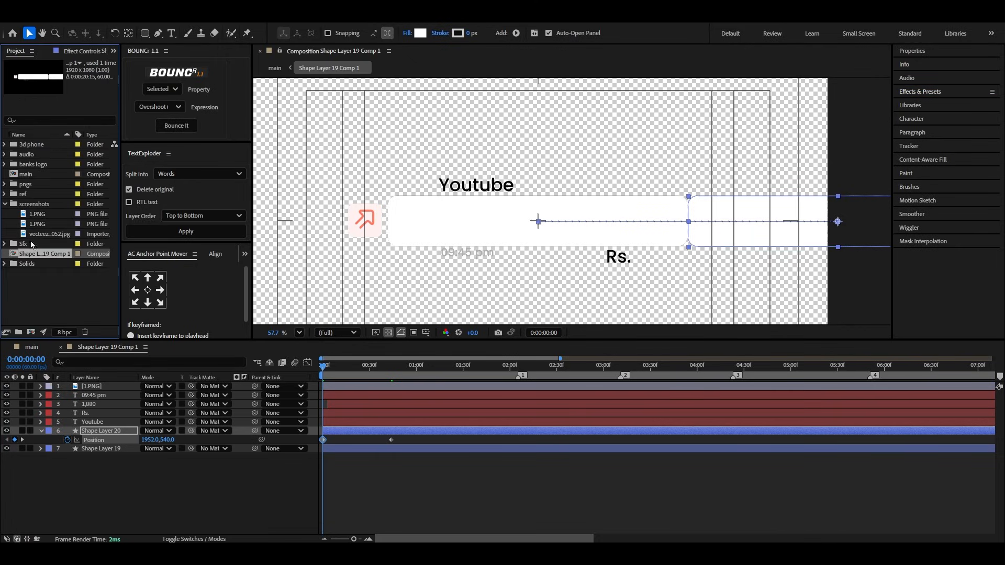
left_click(37, 213)
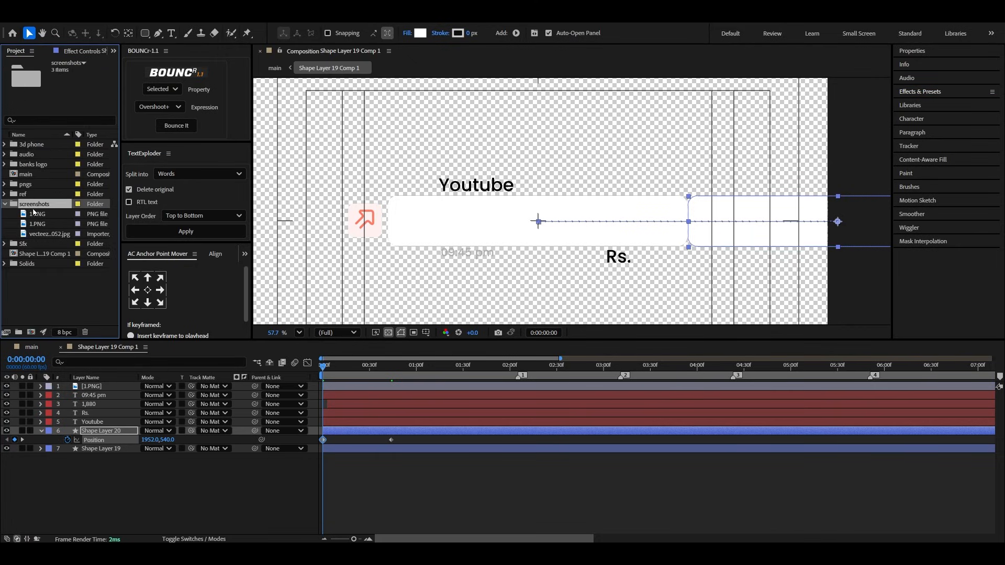
left_click(39, 225)
left_click(40, 234)
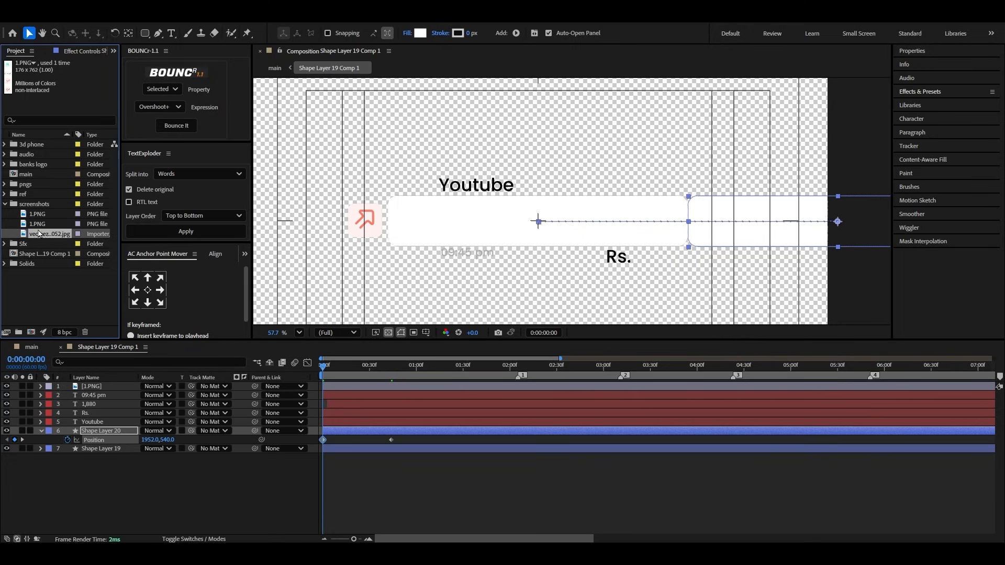
double_click(38, 224)
scroll(869, 215, "up", 8)
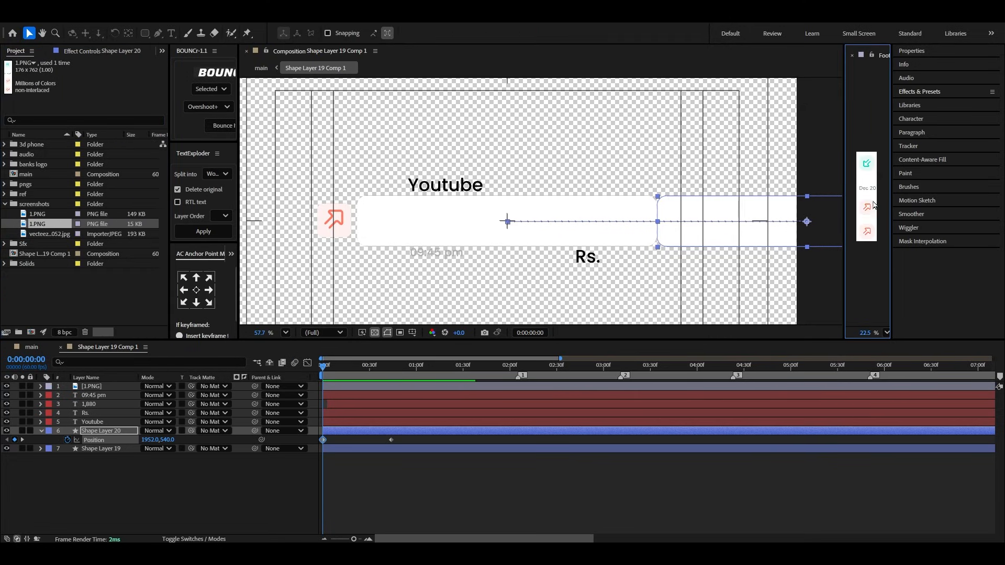
Step: Set the duplicated card shape's fill to coral FF7B66, sampled from the arrow icon in the 1.PNG screenshot
left_click(108, 432)
left_click(420, 33)
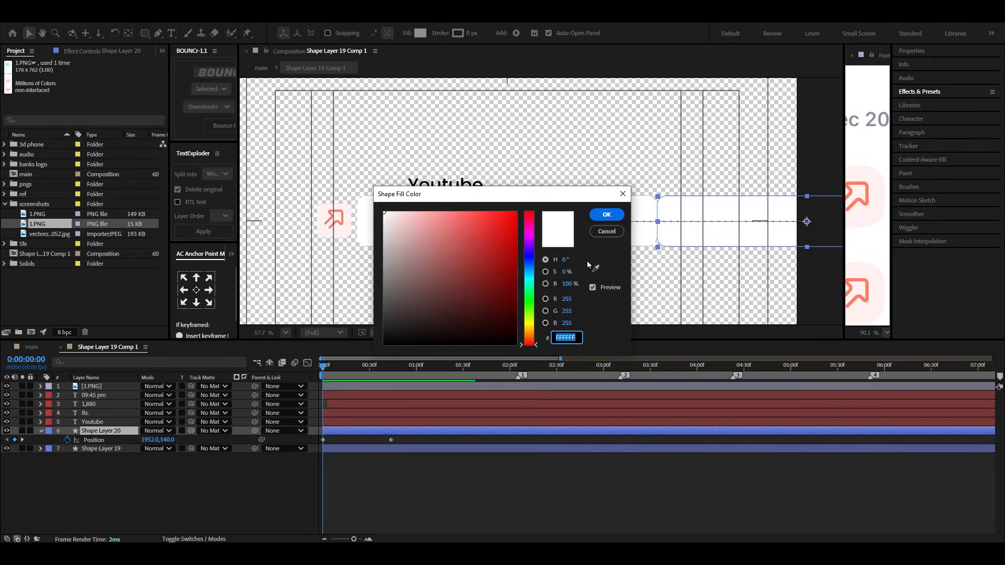
left_click(595, 268)
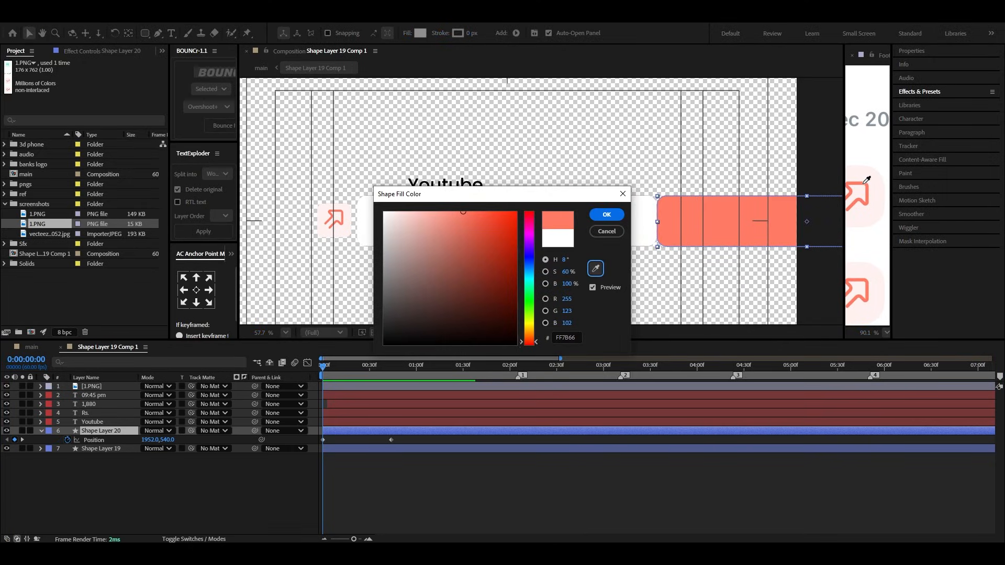
left_click(866, 179)
left_click(607, 215)
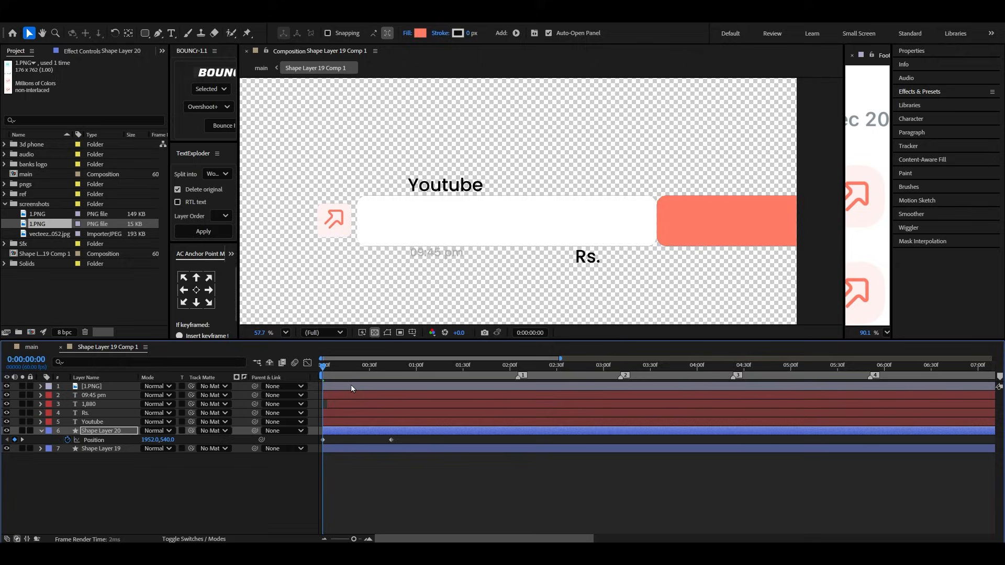
Step: Close the 1.PNG footage view and preview the coral shape sliding over the card
key("space")
key("apostrophe")
key("space")
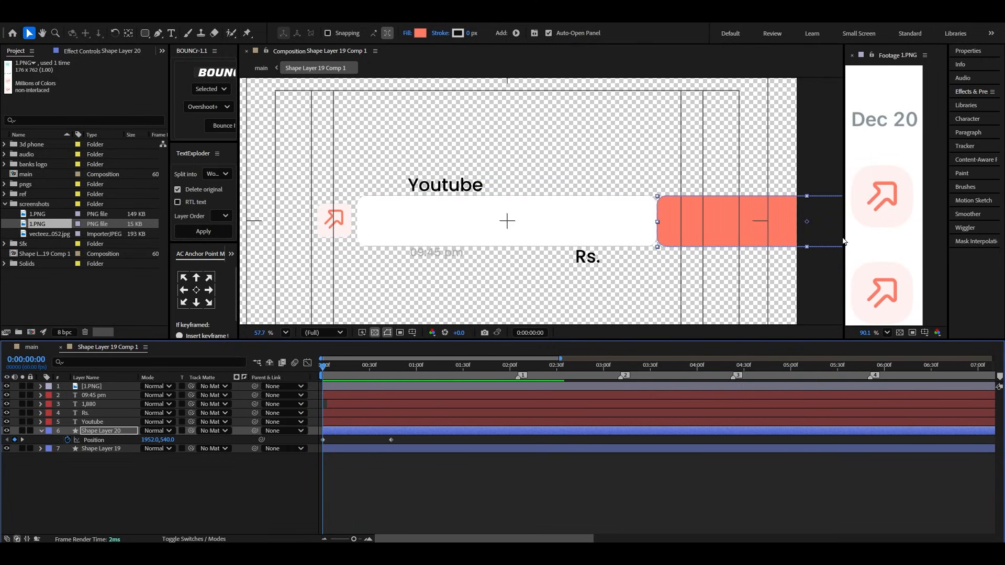
left_click_drag(843, 241, 903, 237)
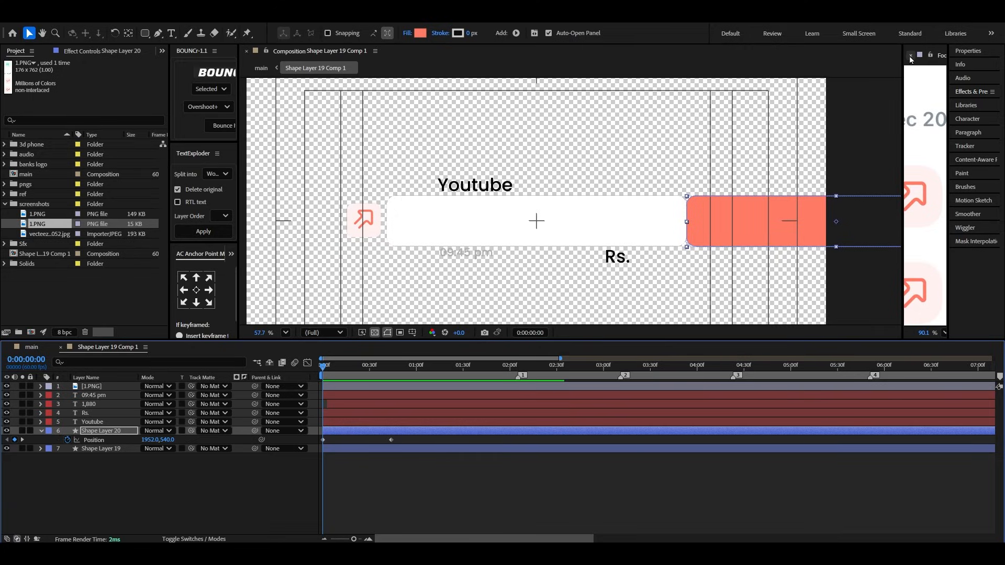
left_click(911, 55)
key("space")
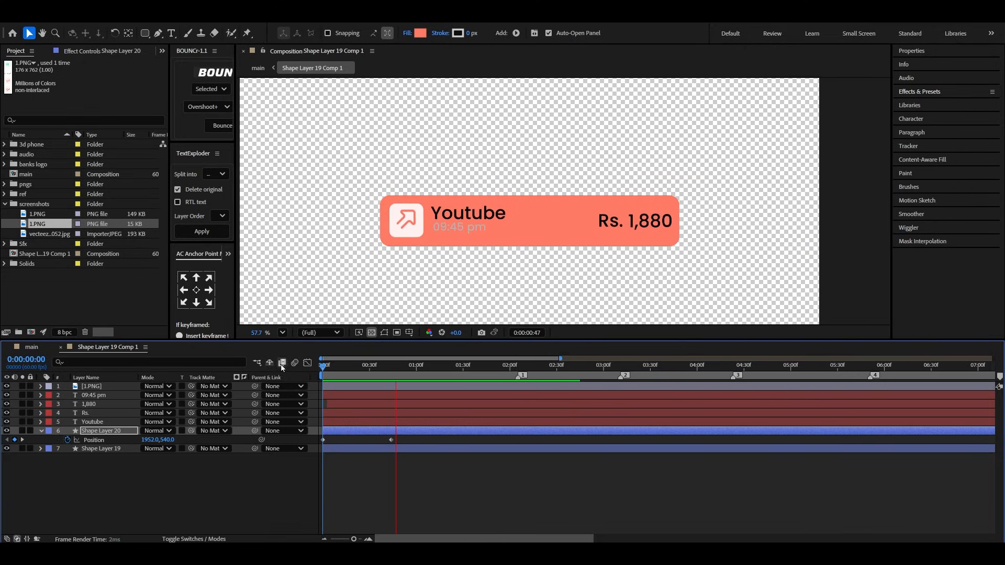
key("space")
Step: Ease the coral shape's two Position keyframes, reshape the speed curve for a fast start and slow finish, and preview it
left_click_drag(406, 438, 313, 449)
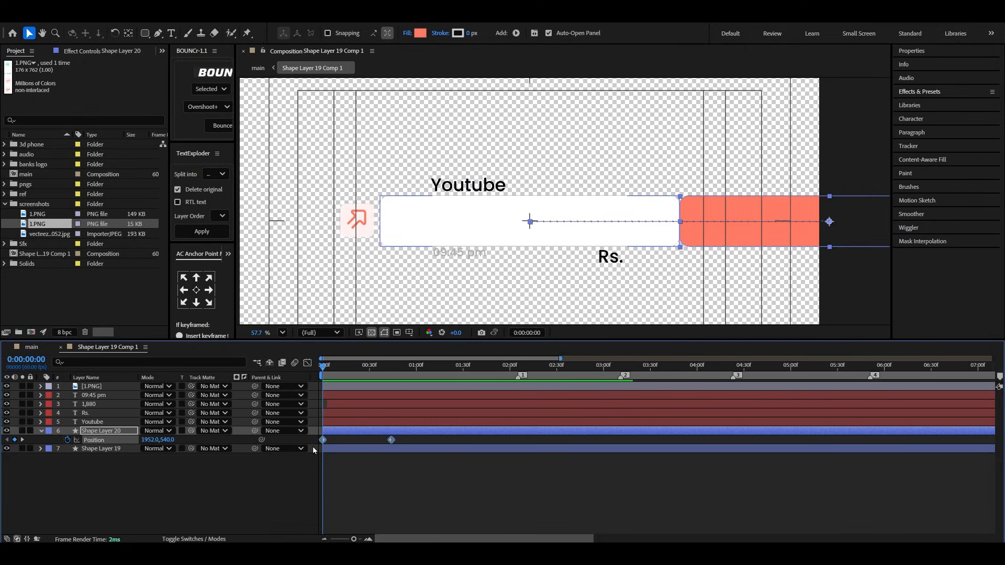
left_click(308, 363)
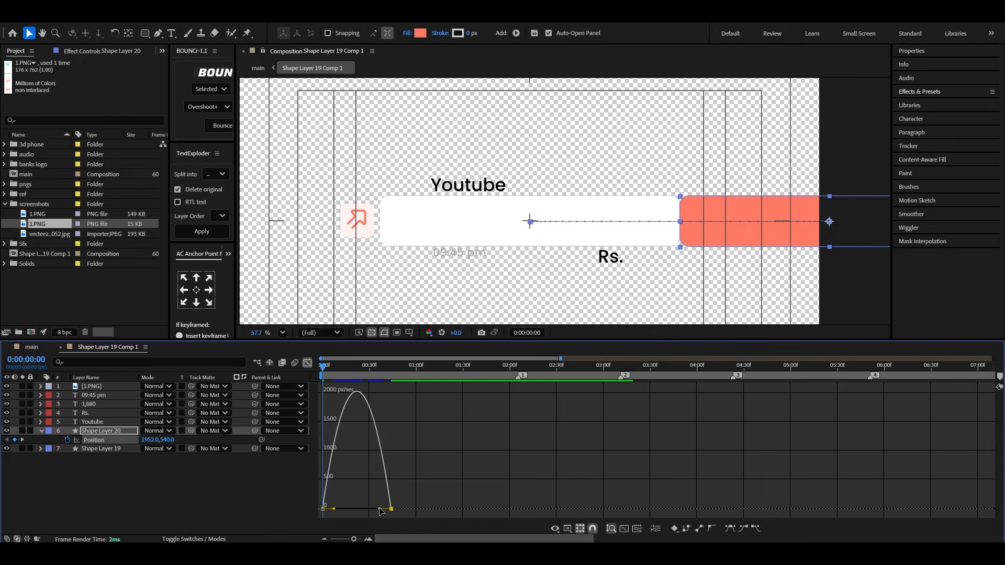
left_click_drag(381, 512, 349, 510)
left_click(307, 363)
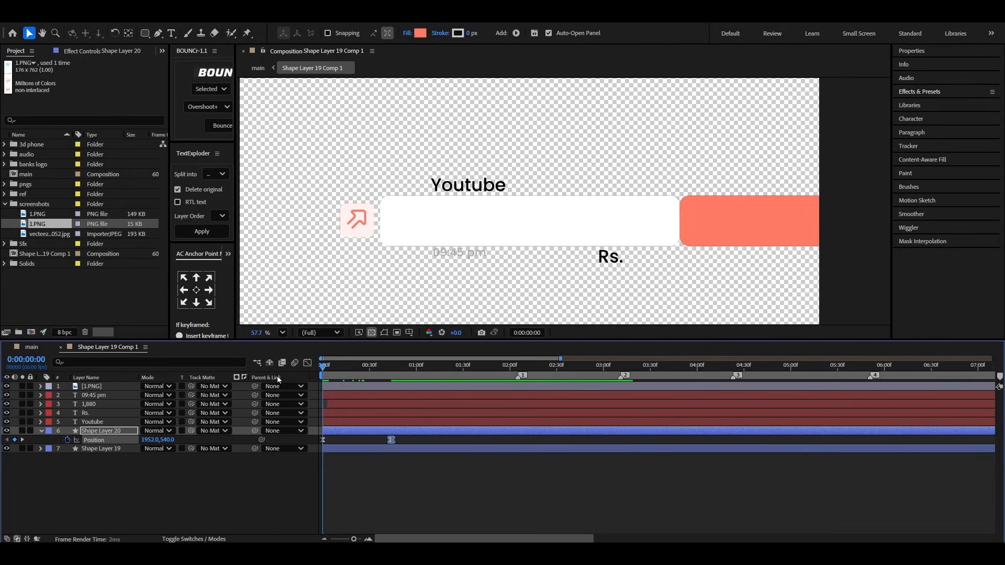
key("space")
left_click(384, 366)
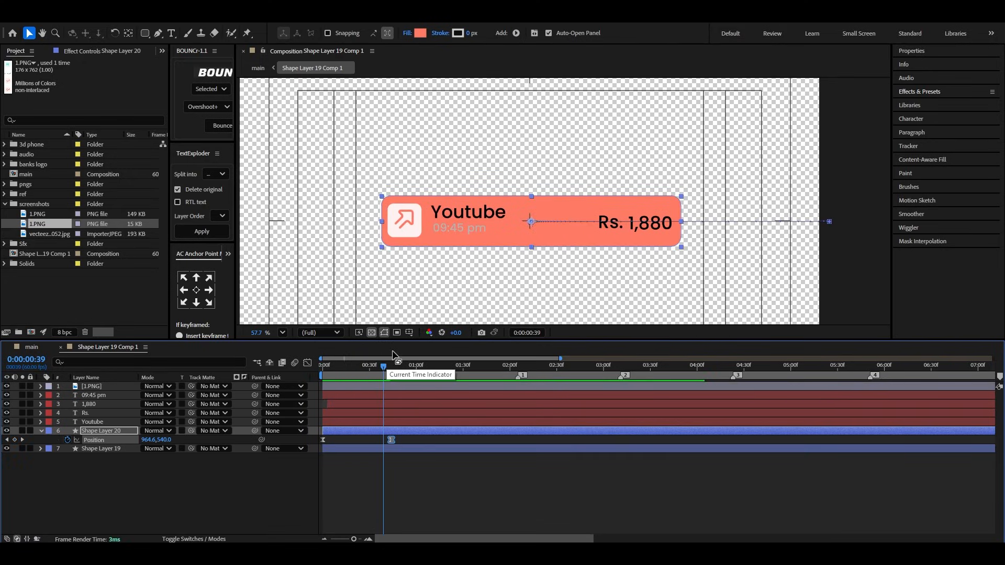
Step: Add the toppng hand cursor image from the pngs folder above the other layers, scale it to 12.7% and place it at the card's right edge
left_click(4, 204)
left_click(4, 185)
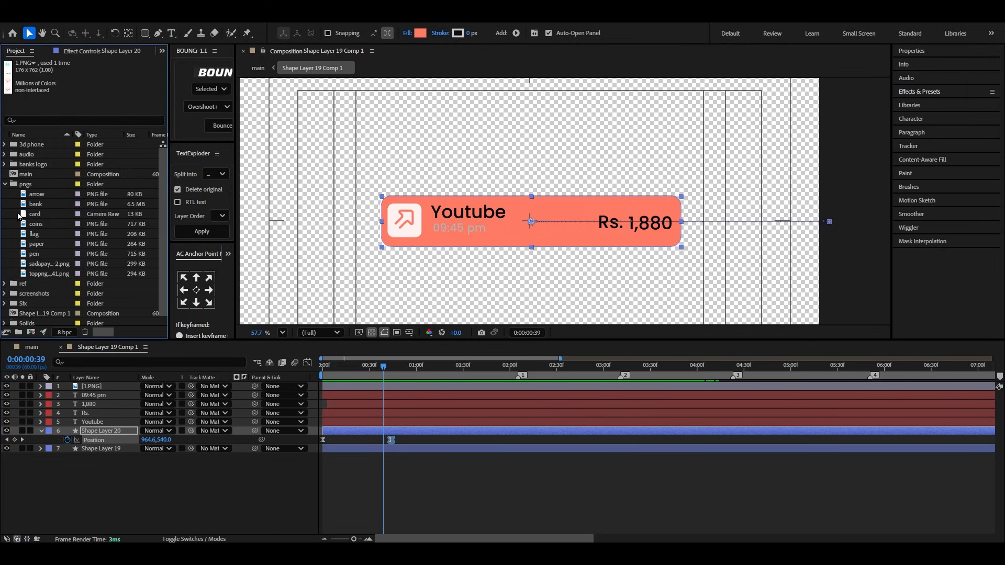
left_click_drag(42, 274, 42, 384)
left_click(41, 440)
key("s")
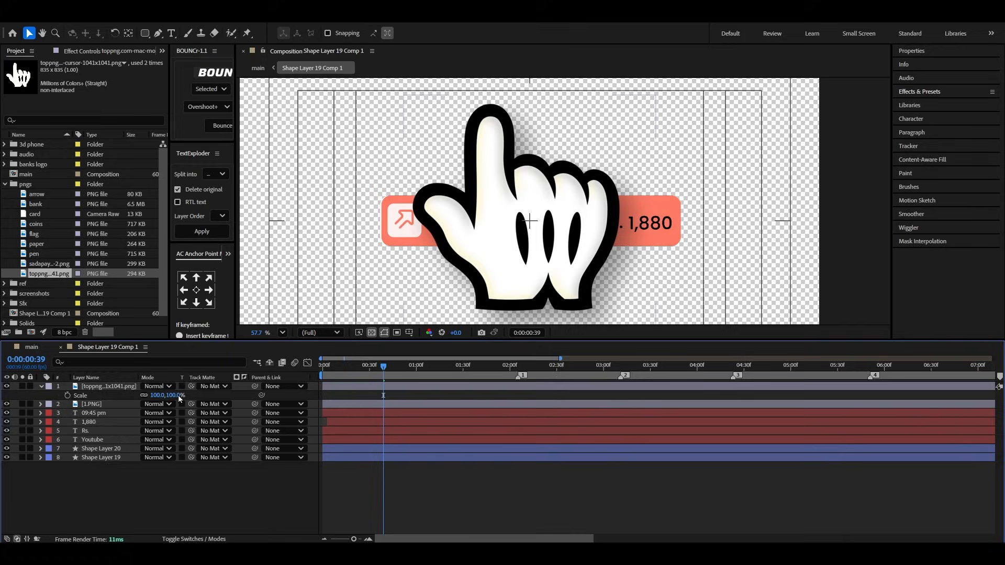
mouse_move(173, 395)
left_mouse_down()
mouse_move(139, 408)
mouse_move(184, 407)
left_mouse_up()
left_click_drag(527, 239, 693, 240)
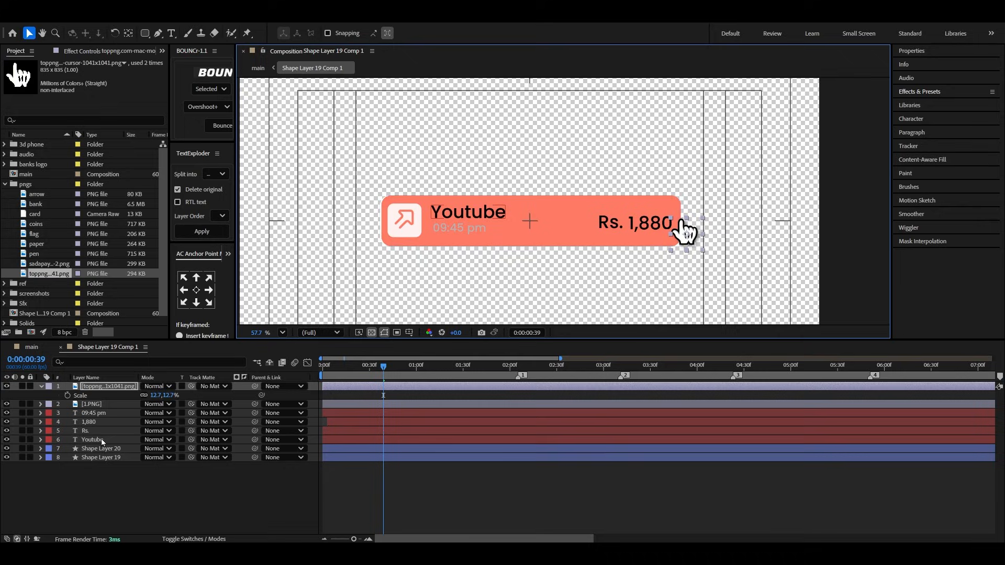
Step: Start Position and Rotation keyframes for the hand cursor at 0:00:00:00, with Position 1478.2, 581.6 and Rotation 0°
key("Home")
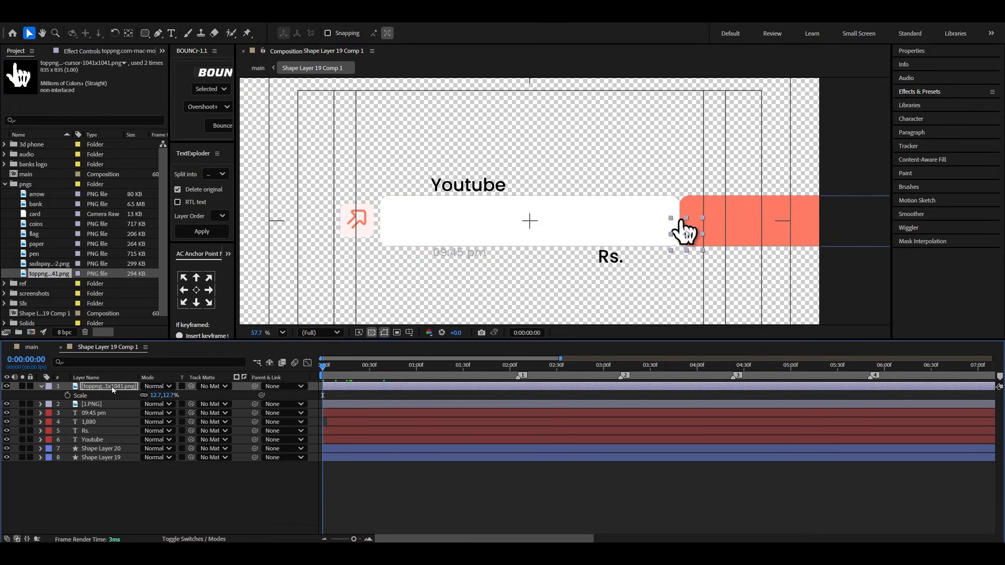
left_click(67, 396)
key("r")
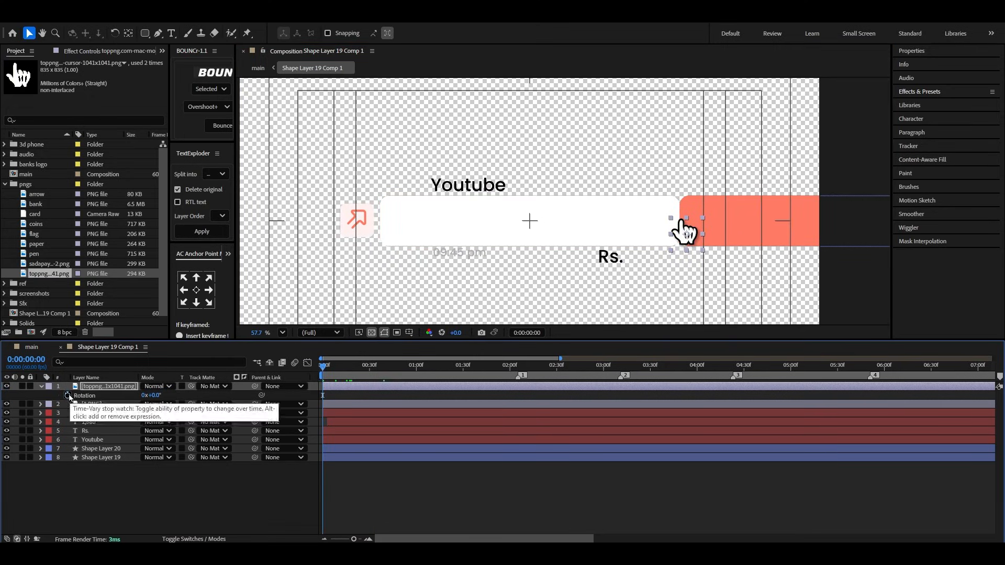
left_click(68, 396)
key("u")
Step: At the coral shape's end keyframe, 0:00:00:44, keyframe the hand cursor's Position to 465.7, 581.6 and its Rotation to 17.3°
left_click(101, 459)
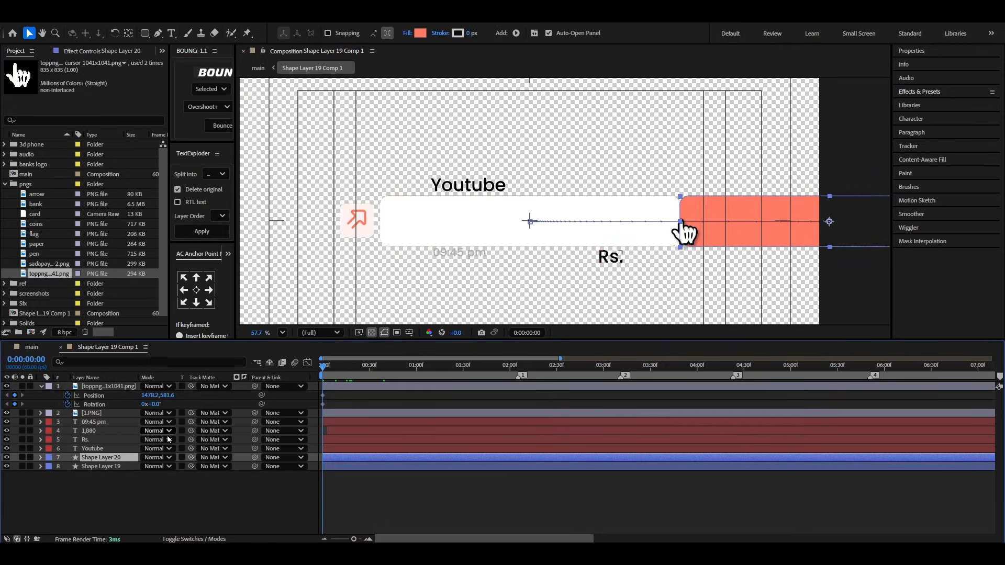
key("u")
left_click_drag(354, 380, 394, 385)
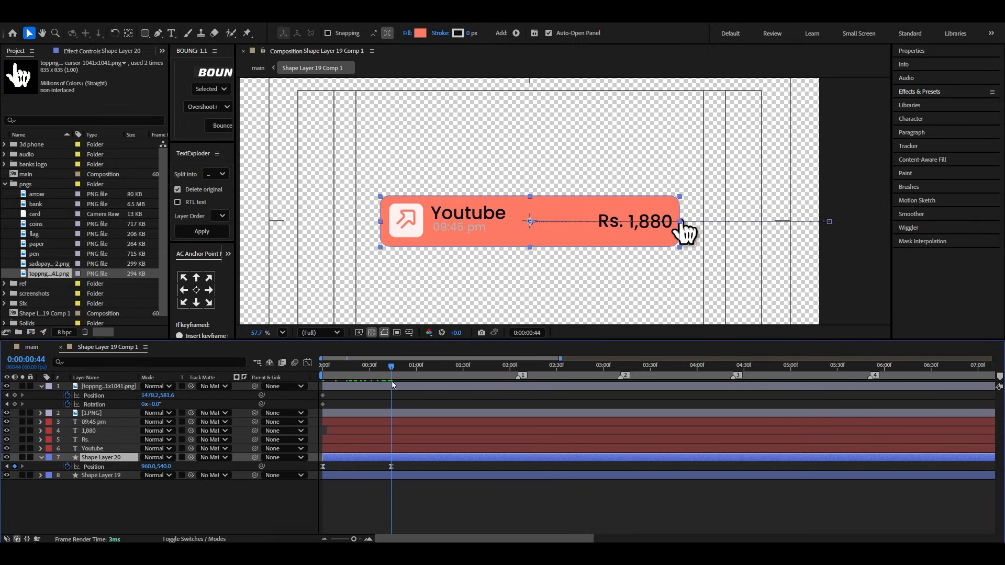
left_click(103, 387)
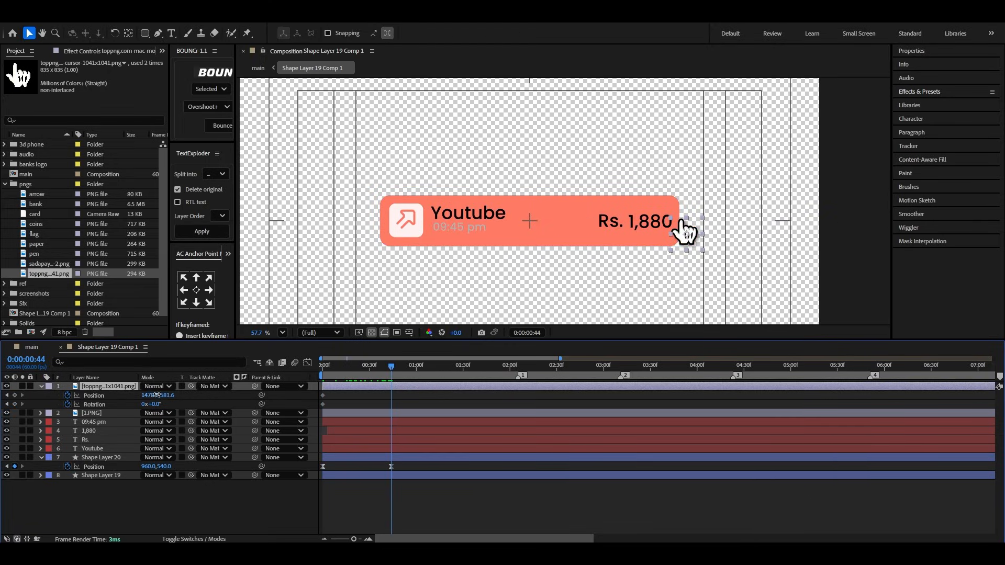
left_click_drag(157, 395, 3, 422)
left_click_drag(148, 398, 86, 414)
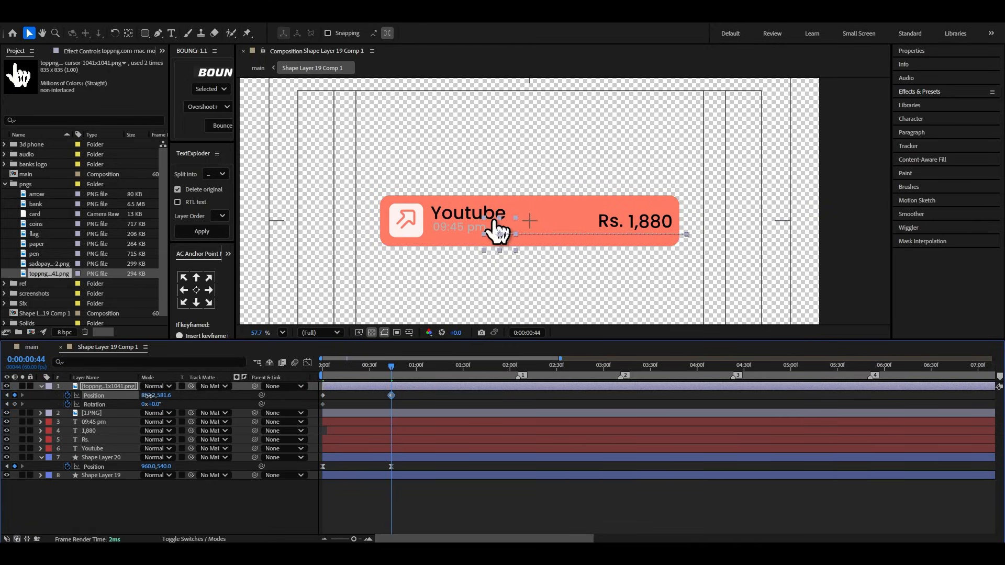
left_click_drag(149, 396, 84, 408)
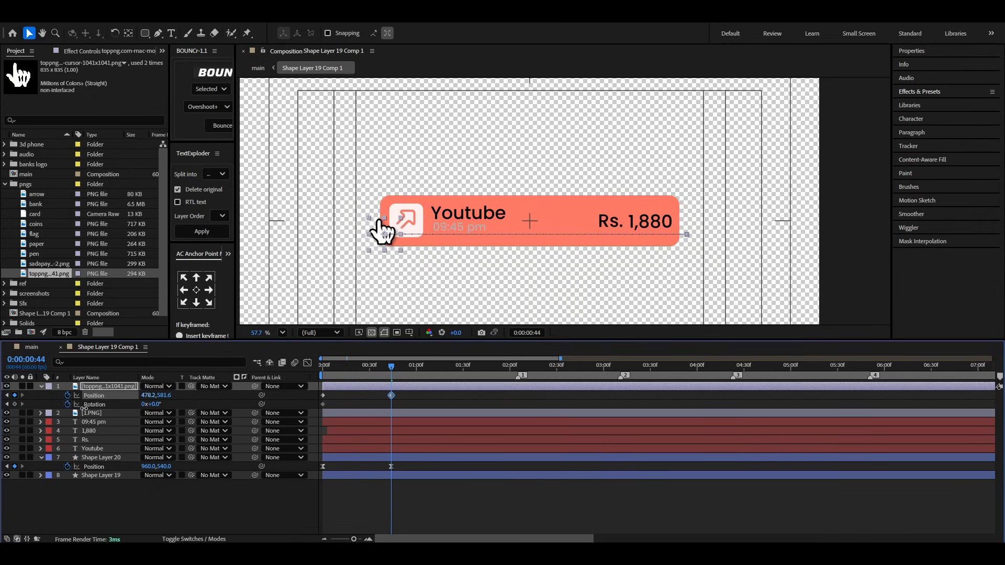
left_click_drag(157, 406, 107, 405)
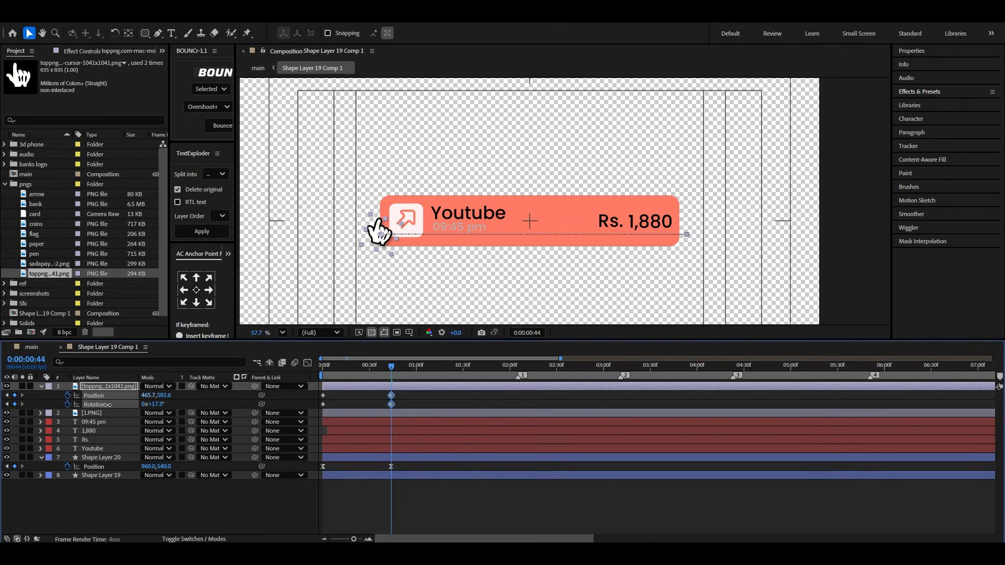
Step: Ease the hand cursor's Position and Rotation keyframes, reshape their speed curves for a fast start and slow finish, and preview the motion
left_click_drag(404, 393, 312, 405)
key("F9")
key("shift+F3")
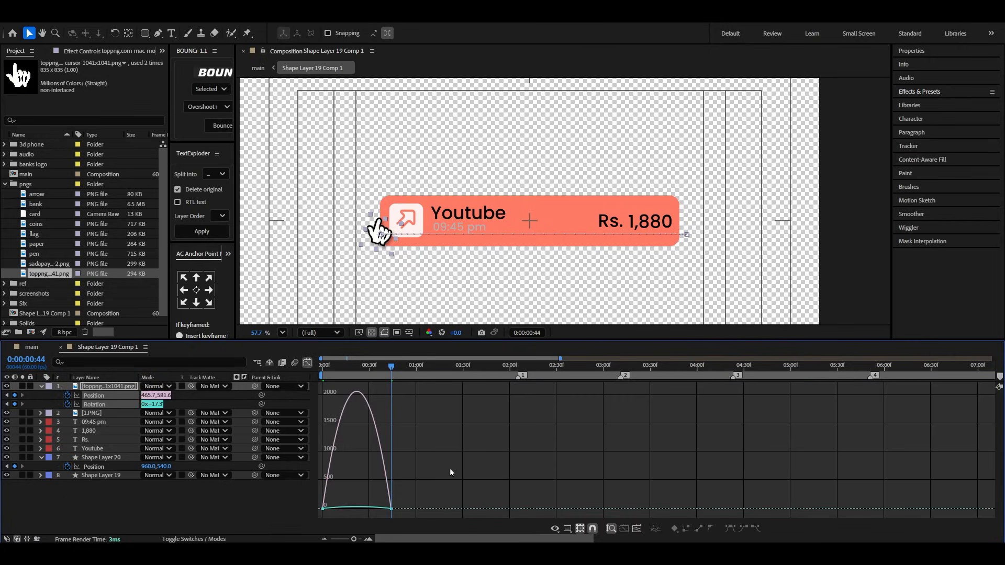
left_click_drag(420, 480, 341, 508)
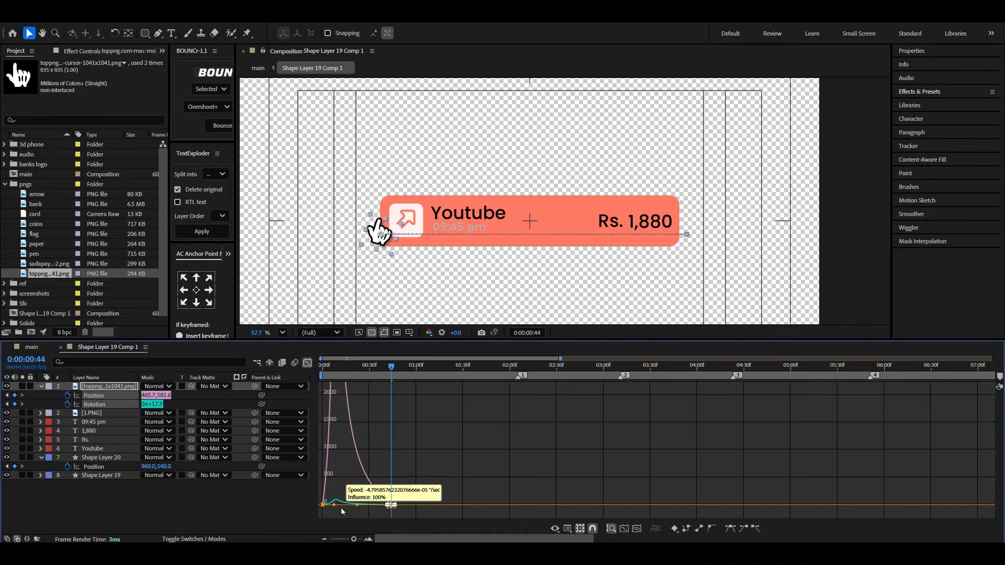
left_click(307, 362)
key("space")
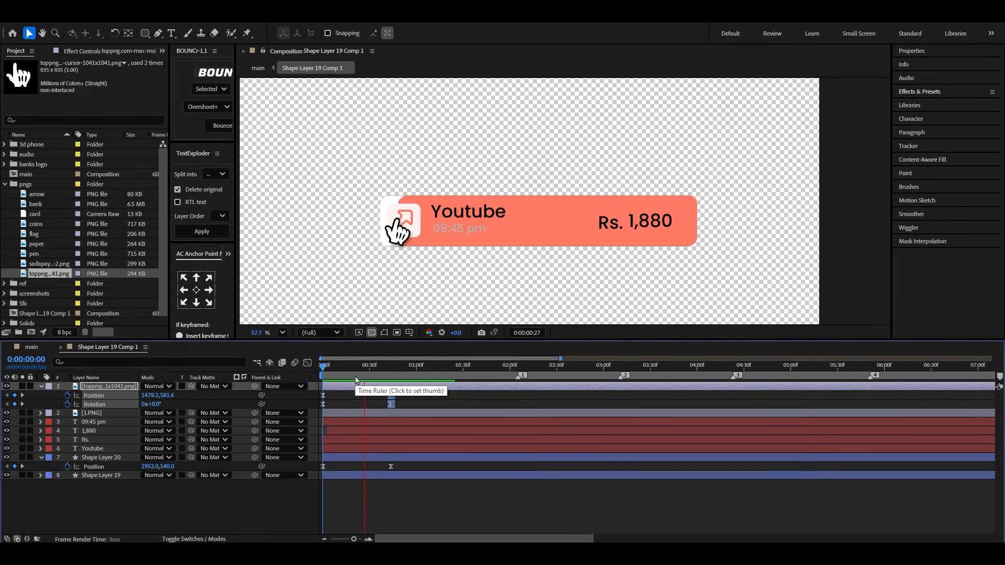
key("space")
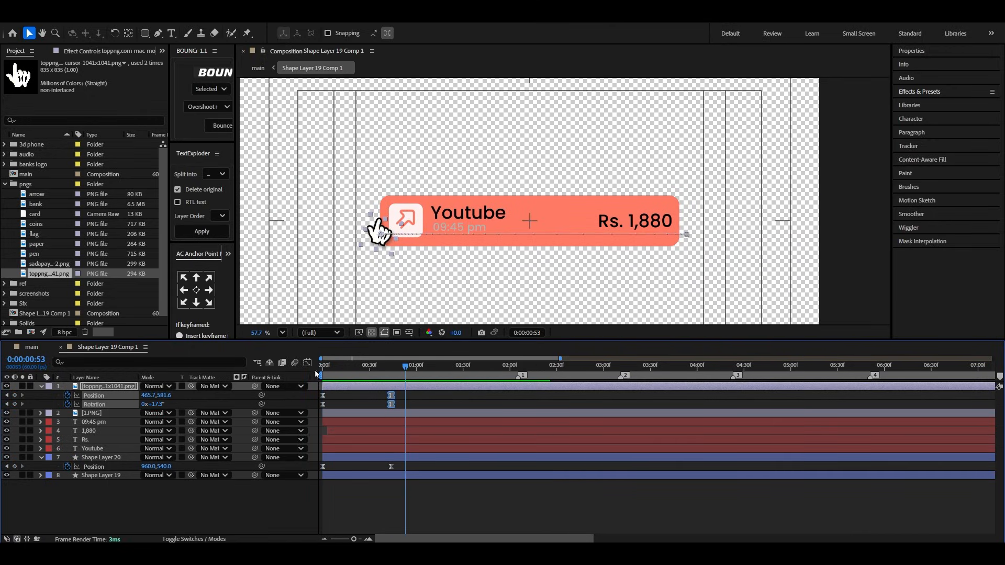
Step: Lower both of the hand cursor's Position keyframes to Y 630.1 at the card's bottom edge and preview the swipe
left_click(8, 405)
left_click_drag(415, 396, 310, 409)
left_click_drag(384, 241, 384, 255)
key("space")
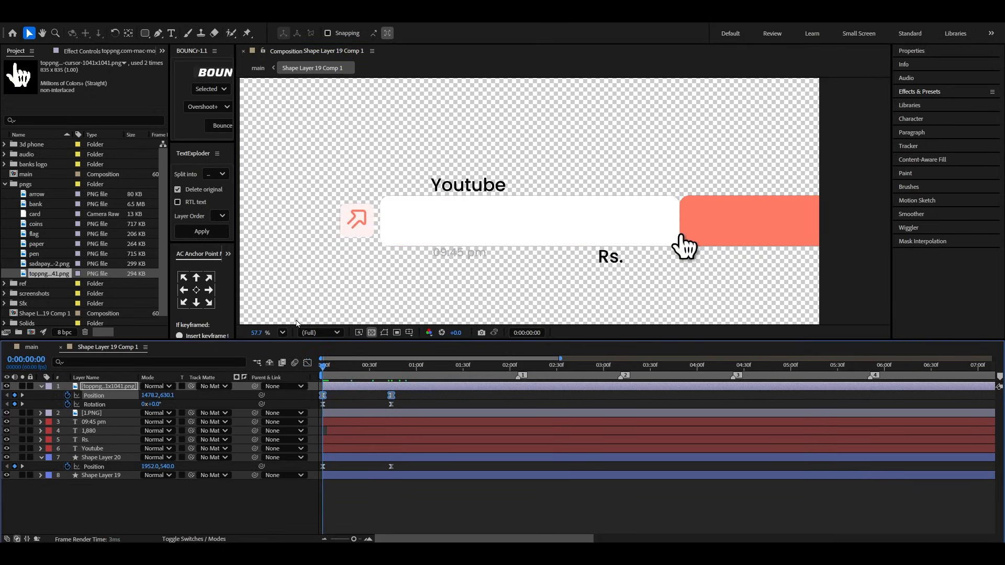
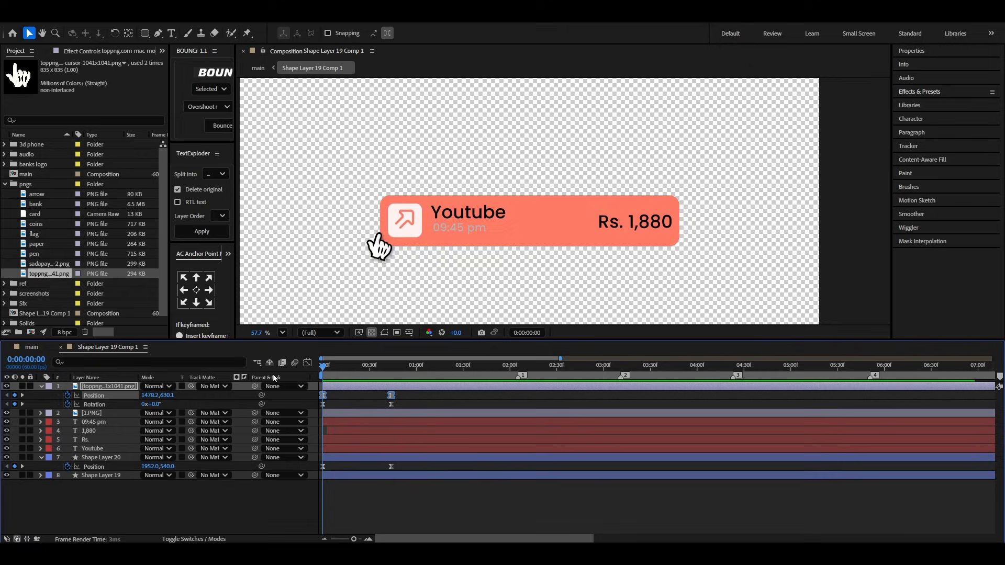
key("space")
Step: Play the main composition from 0:00:08:10 to examine the card's coral swipe and hand cursor motion
left_click(32, 348)
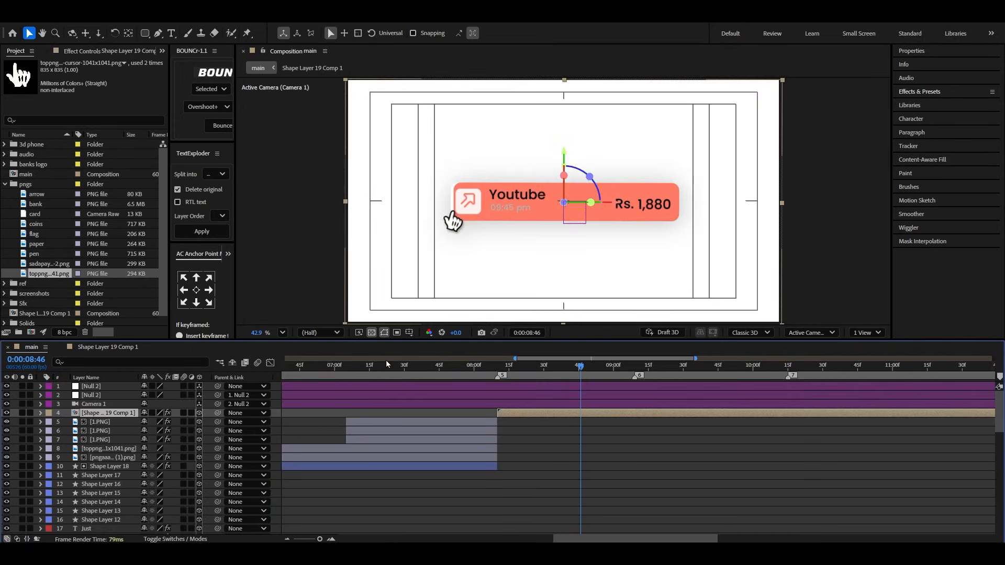
left_click(499, 367)
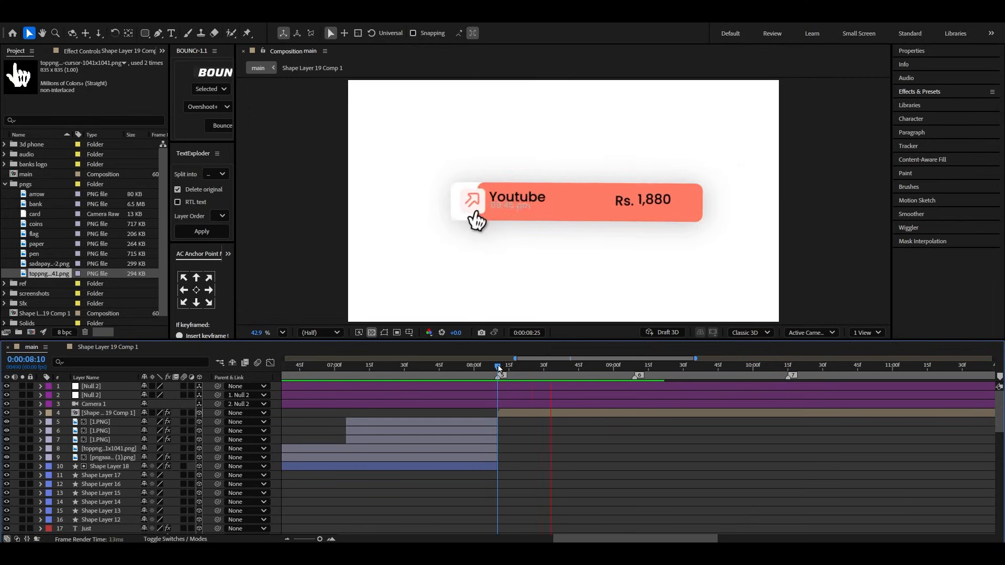
key("space")
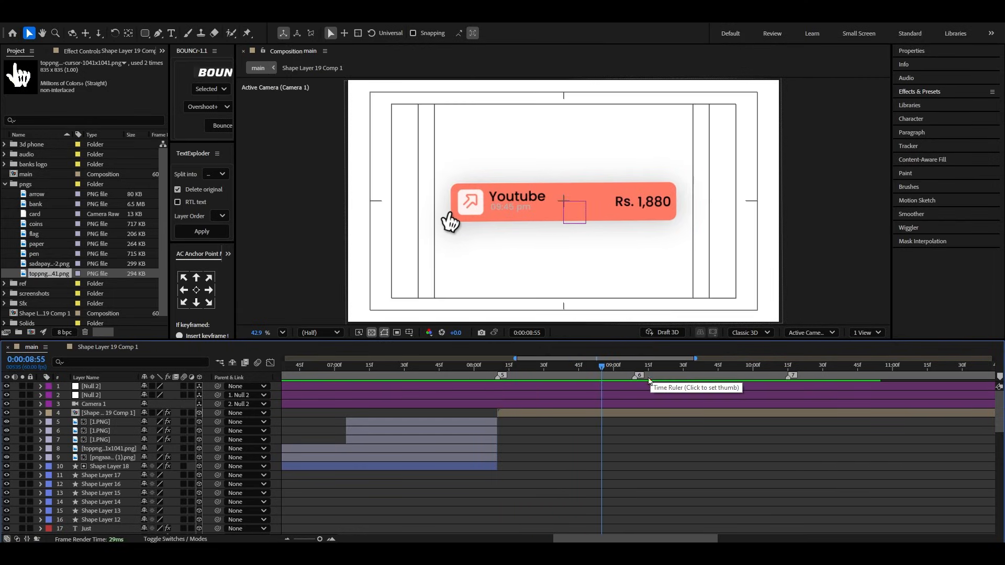
key("space")
mouse_move(504, 370)
left_mouse_down()
mouse_move(491, 375)
mouse_move(566, 371)
mouse_move(498, 371)
left_mouse_up()
key("space")
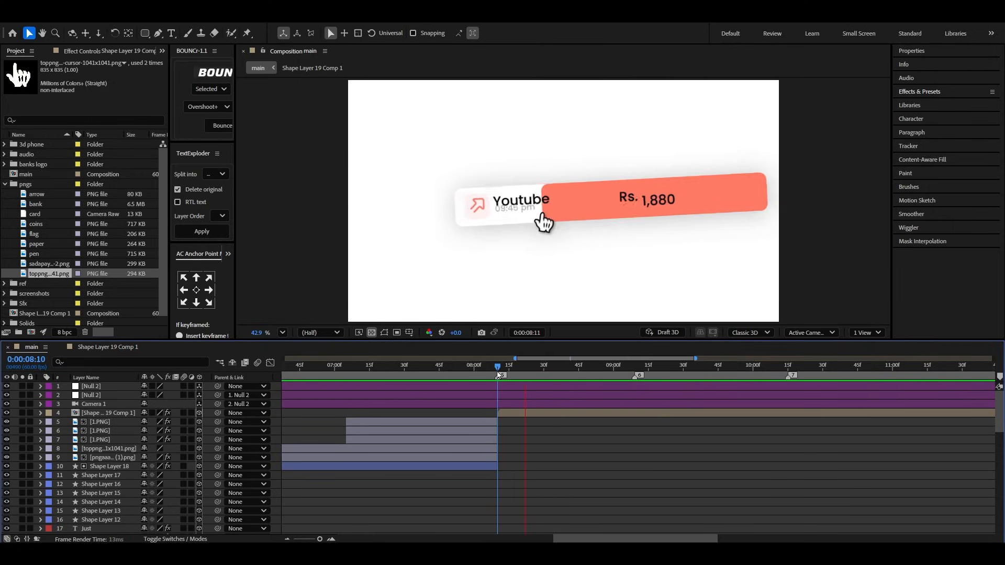
key("space")
key("space")
key("space")
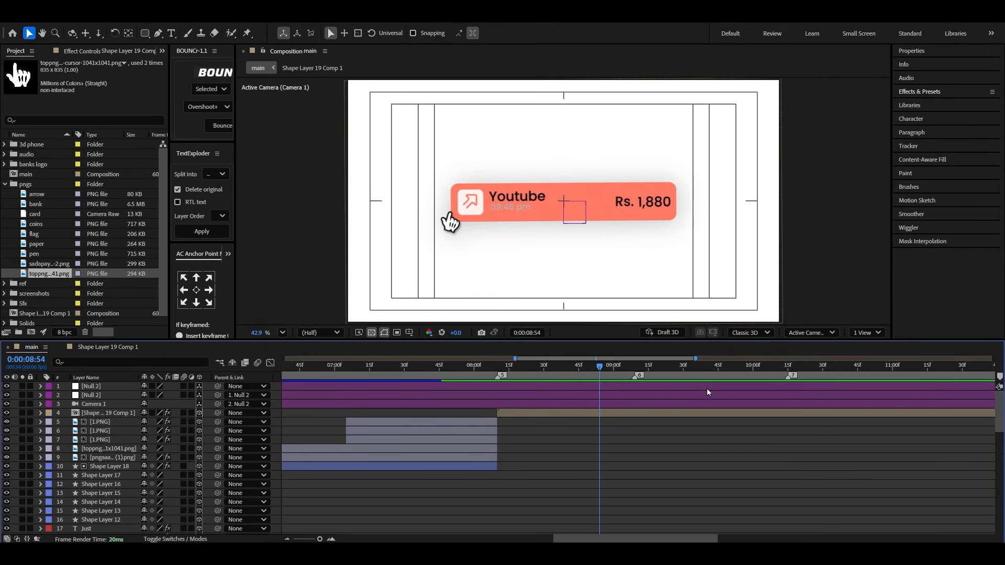
left_click(615, 366)
key("space")
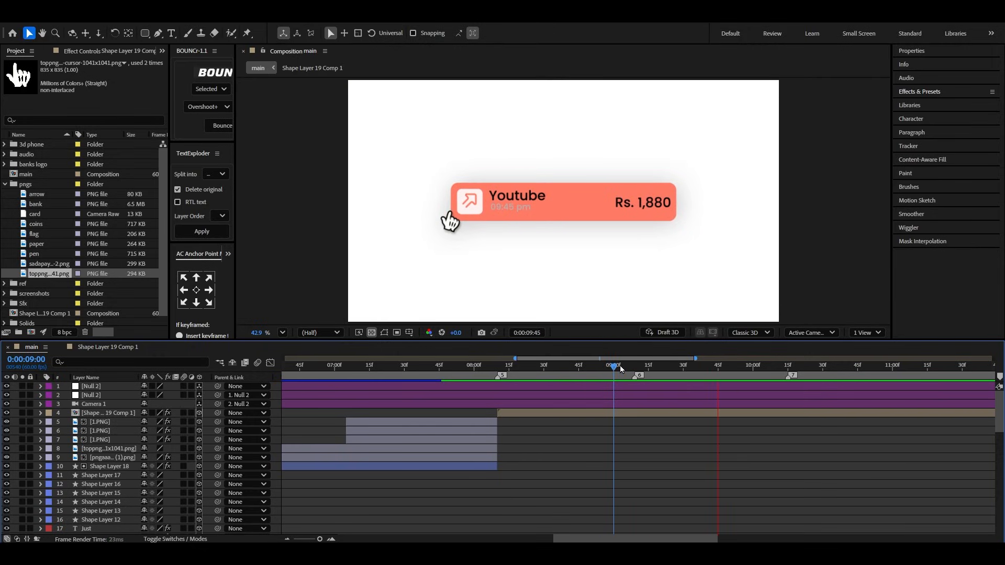
key("space")
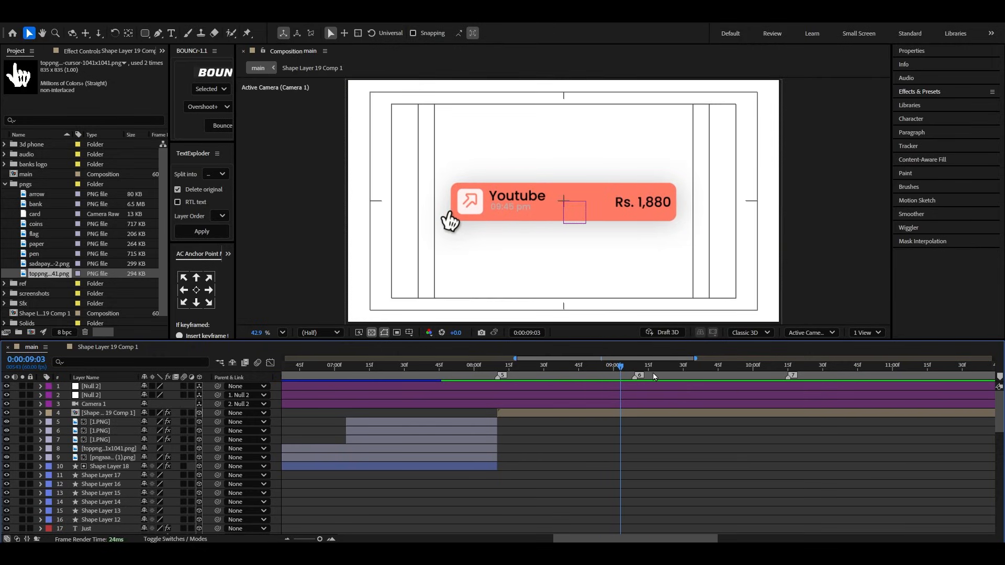
Step: In Shape Layer 19 Comp 1, duplicate every layer except the hand cursor, then pre-compose the copies as Pre-comp 1 beneath the cursor layer
double_click(653, 414)
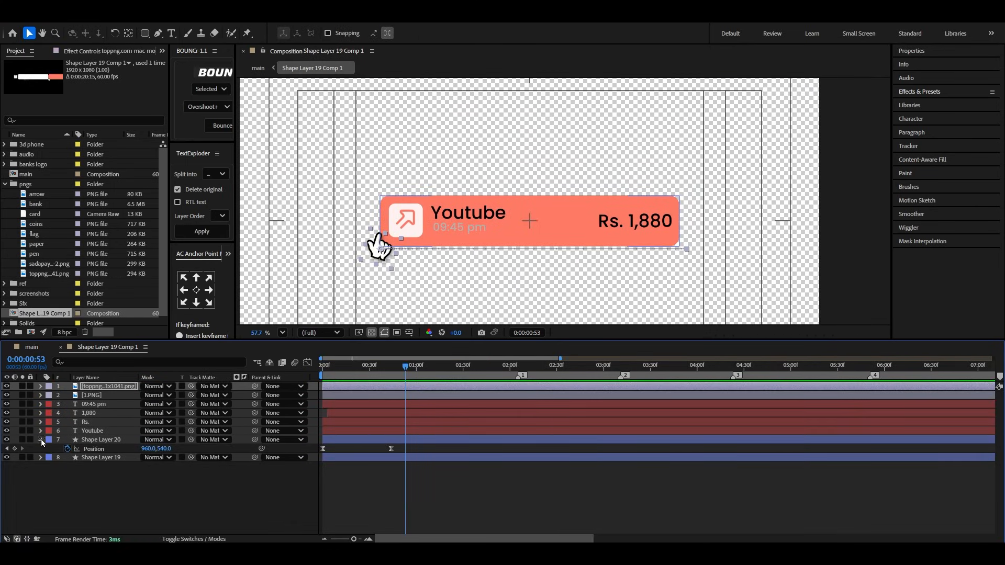
left_click(41, 440)
left_click_drag(103, 470, 105, 399)
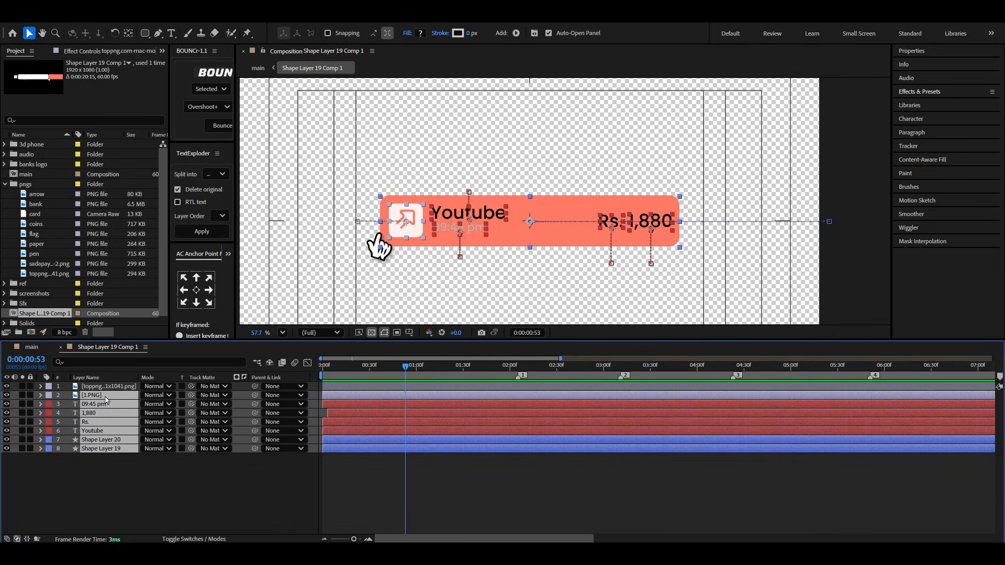
key("ctrl+d")
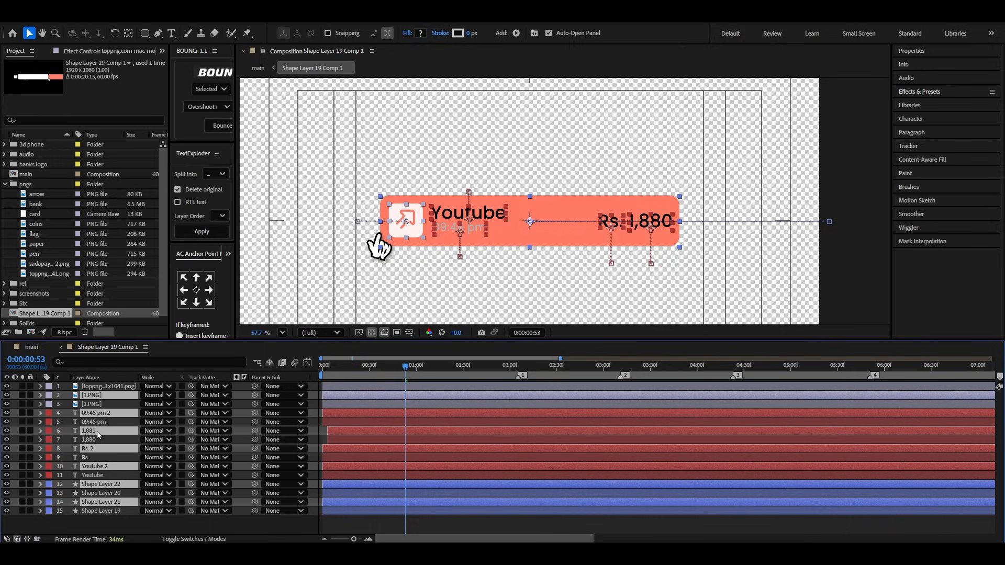
left_click_drag(98, 434, 107, 397)
right_click(107, 396)
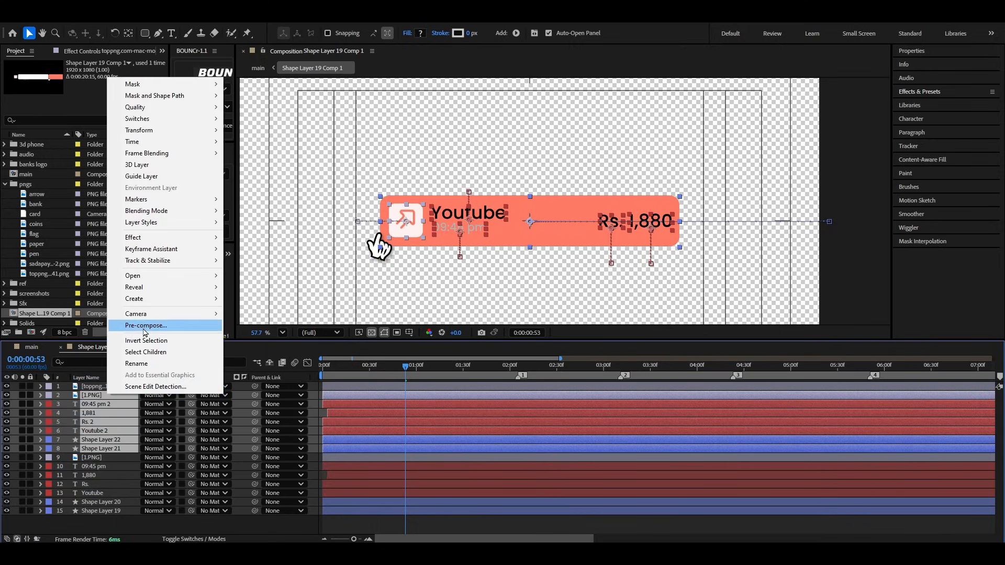
left_click(145, 325)
left_click(553, 351)
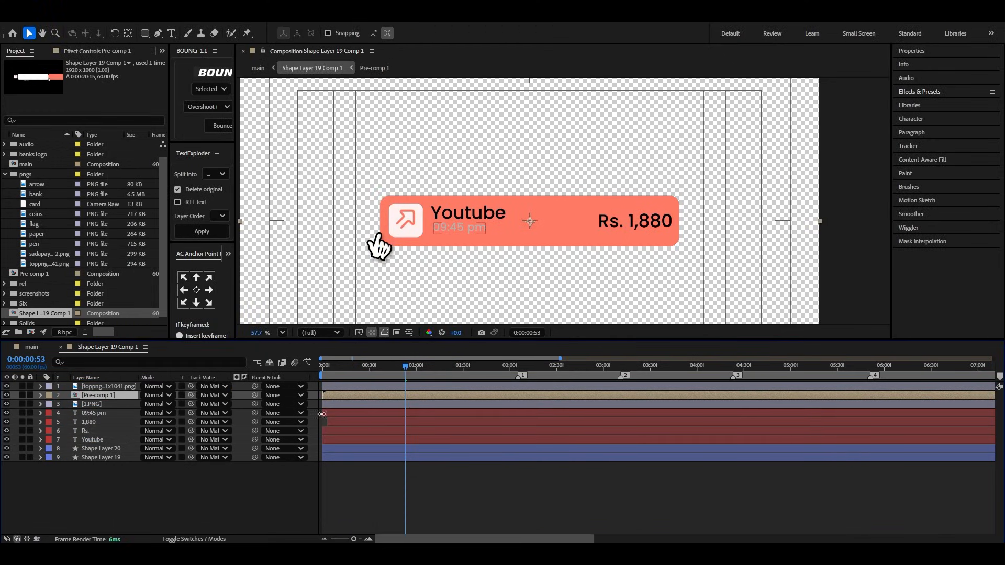
Step: Shift Pre-comp 1 so it starts at the coral shape's end keyframe, 0:00:00:44
left_click(212, 482)
left_click_drag(391, 366, 383, 367)
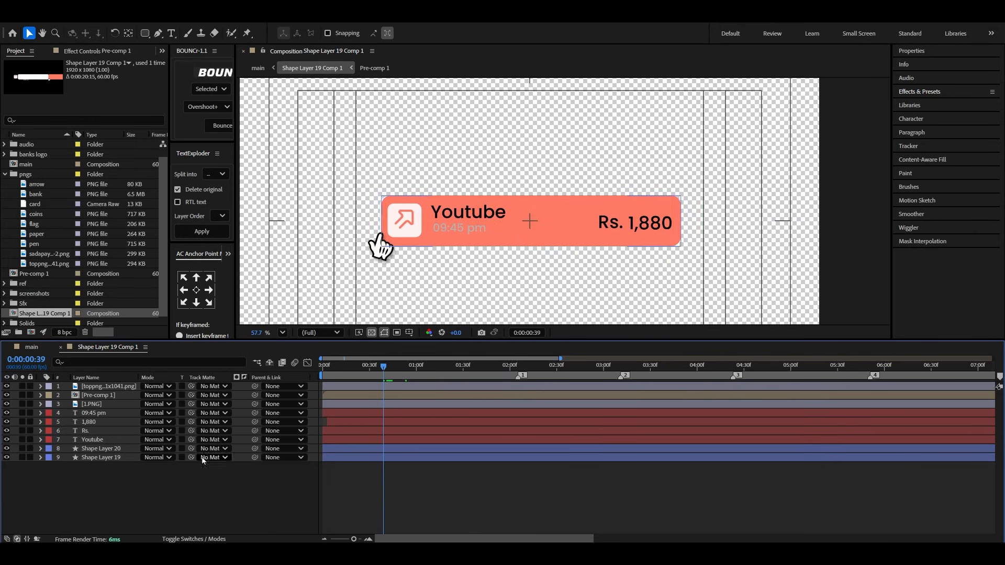
left_click(111, 450)
key("p")
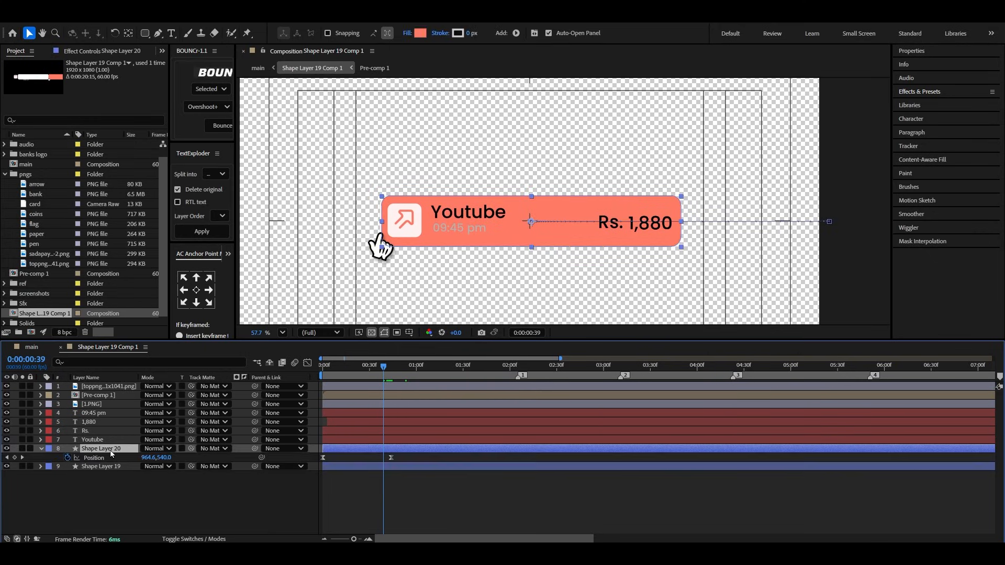
left_click_drag(363, 396, 427, 397)
scroll(395, 423, "up", 2)
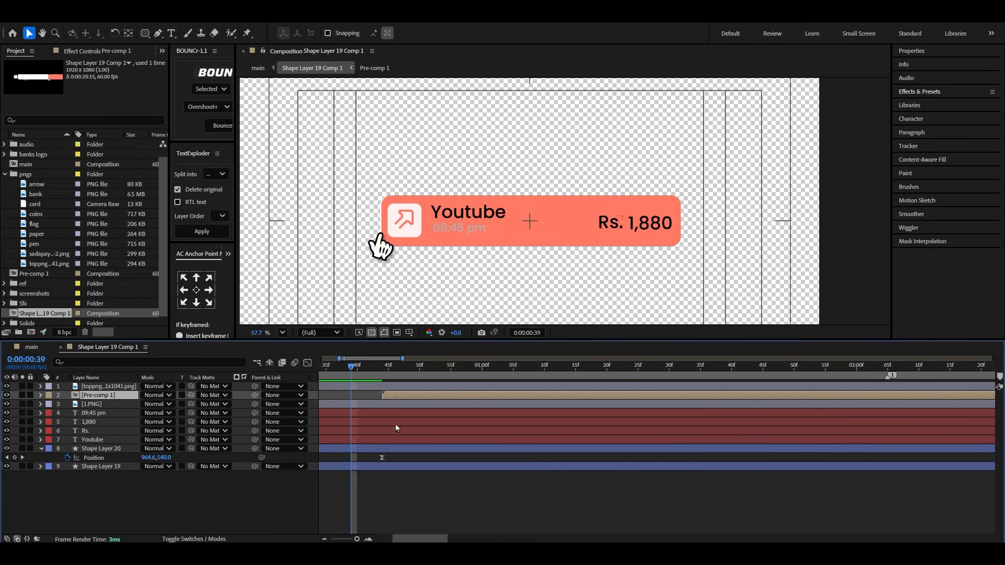
left_click(381, 372)
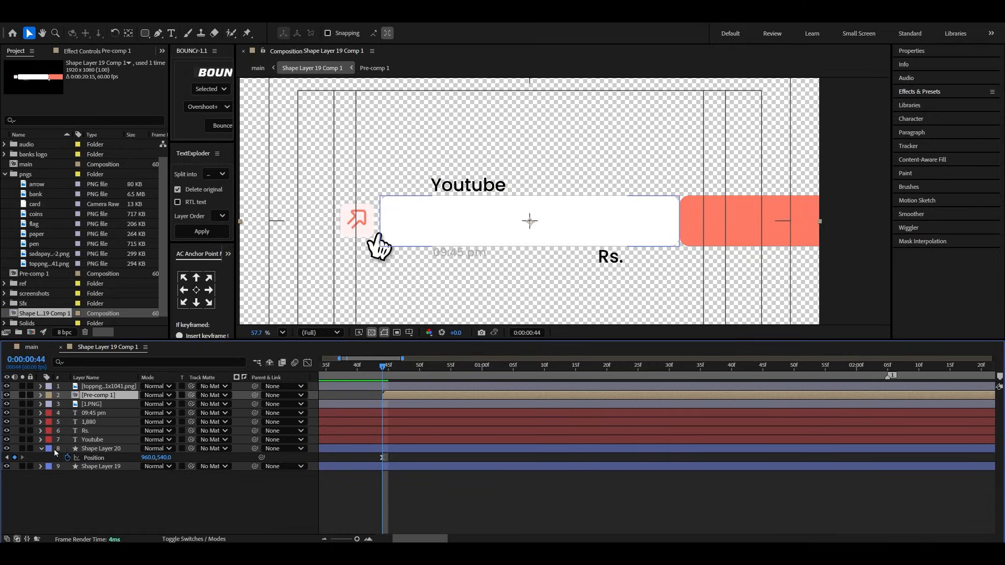
Step: Open Pre-comp 1 and examine the reference video's change from the red card to the green one
double_click(413, 397)
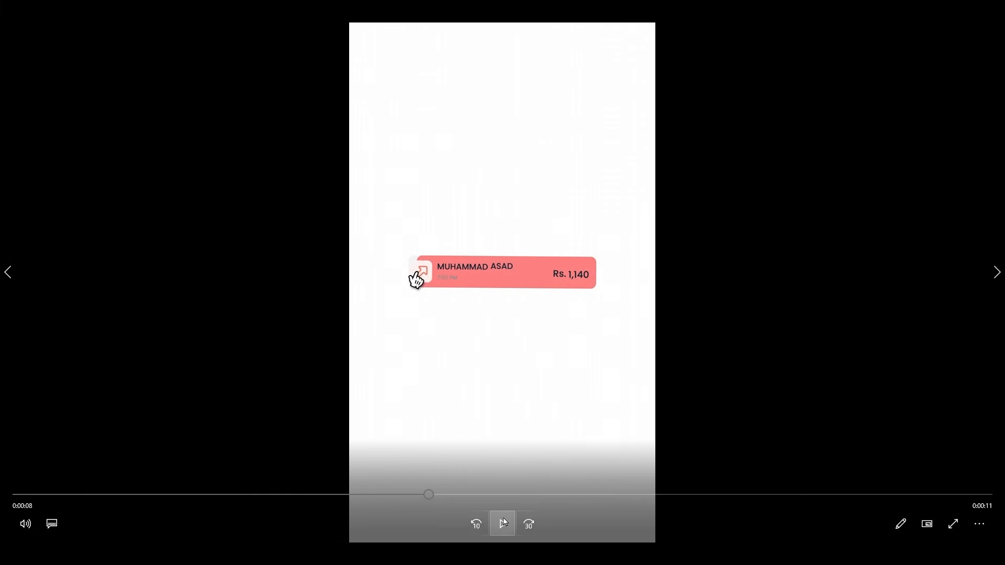
left_click(504, 523)
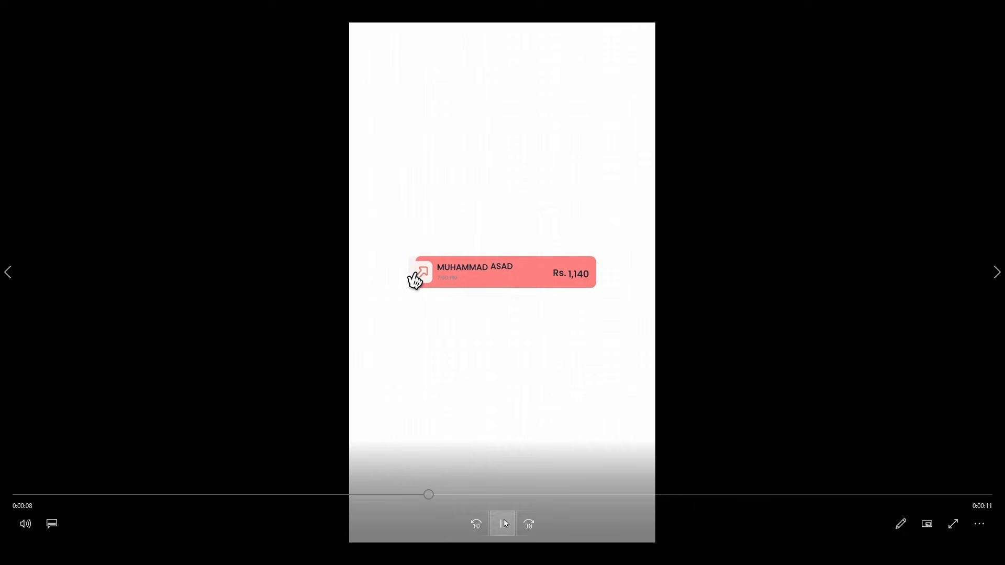
left_click(504, 522)
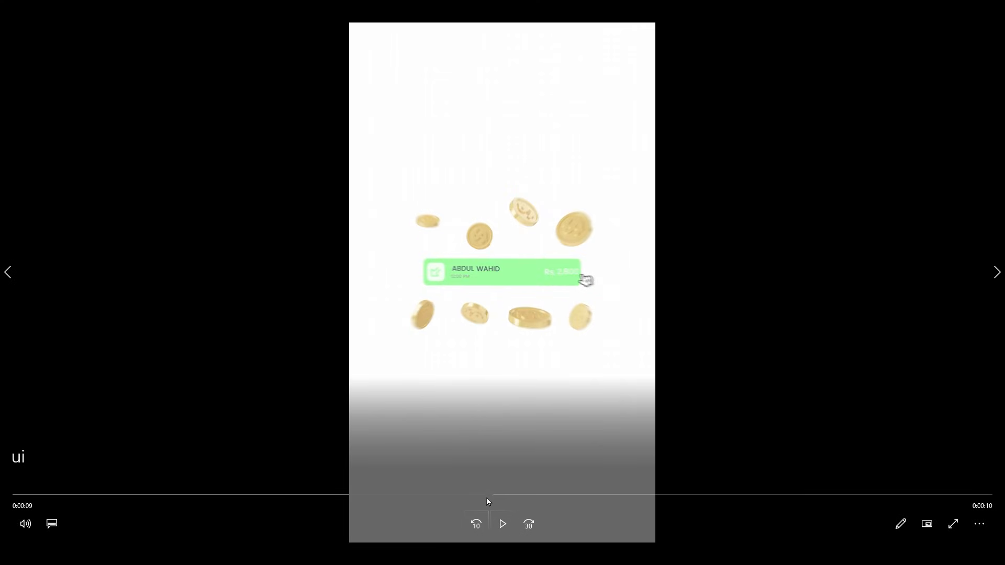
left_click_drag(486, 498, 482, 496)
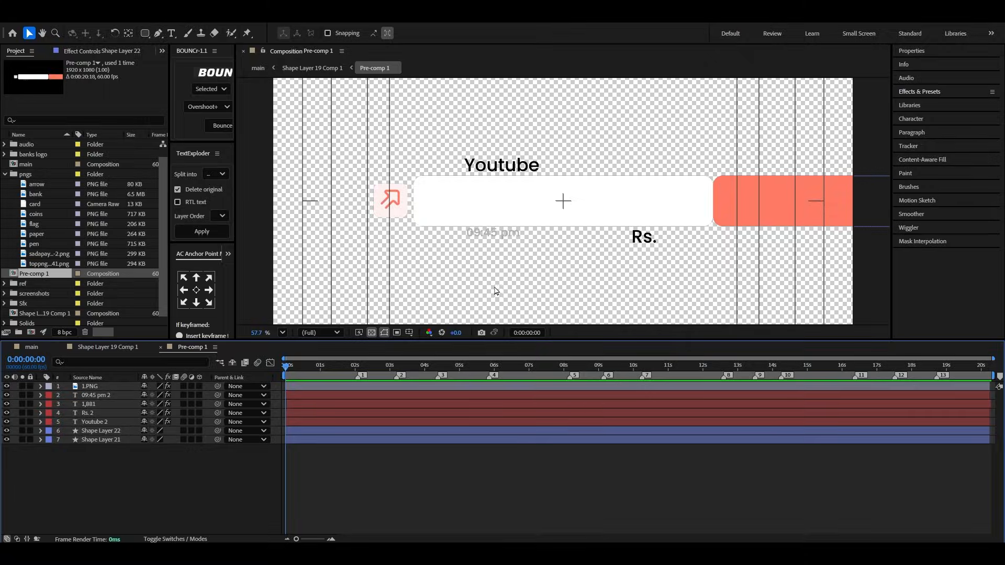
Step: Delete the coral shape layer and set the white card shape's fill to green 5DFF51
left_click(92, 432)
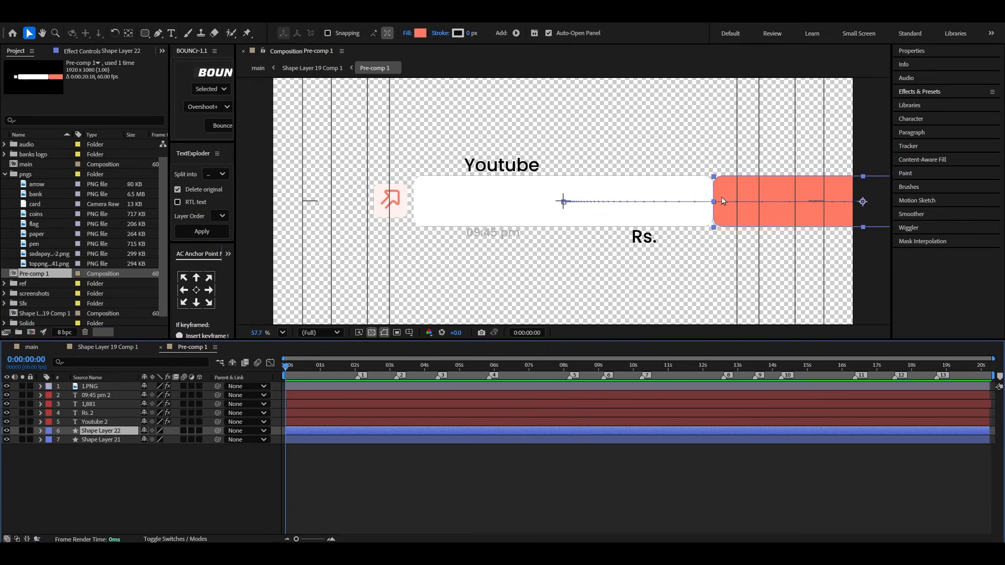
key("Delete")
left_click(637, 215)
left_click(421, 33)
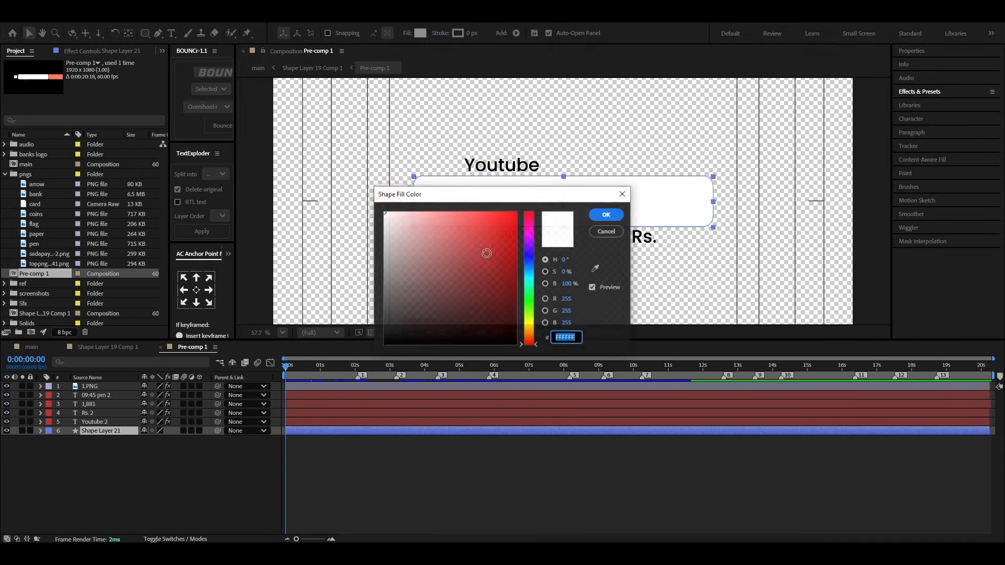
left_click_drag(530, 296, 530, 302)
left_click_drag(497, 253, 475, 205)
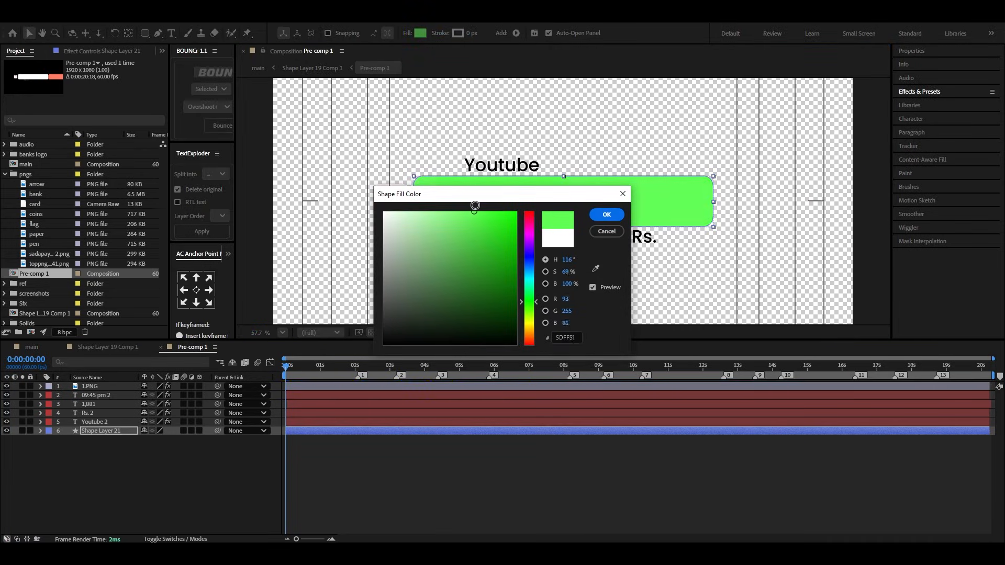
left_click(607, 215)
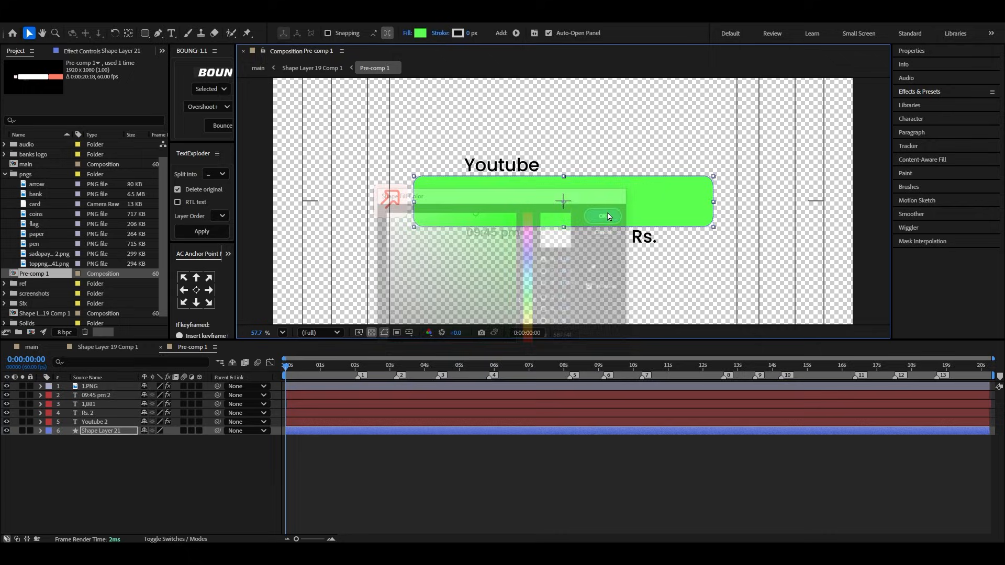
Step: Replace the Youtube text with Facebook
double_click(496, 164)
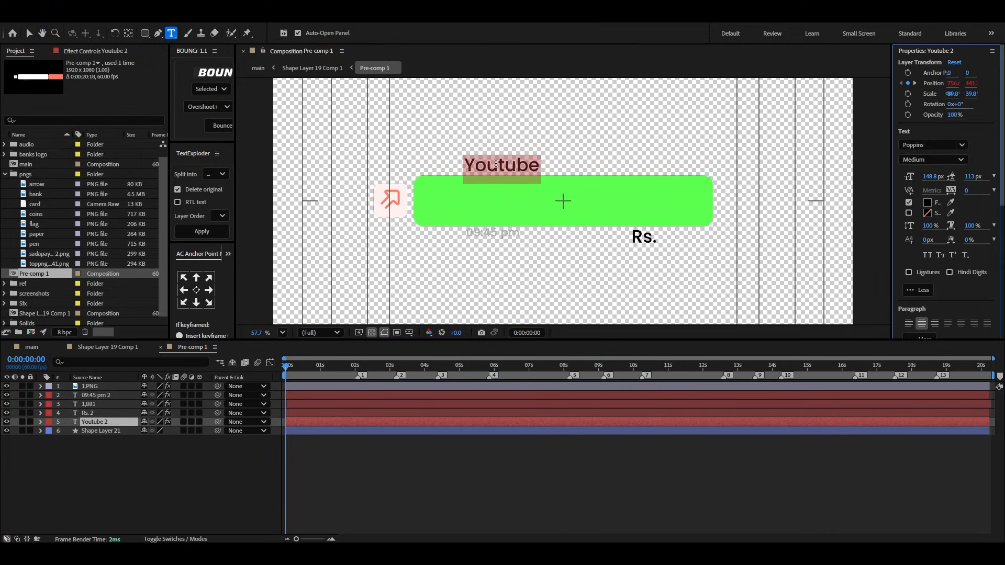
type("faceboo")
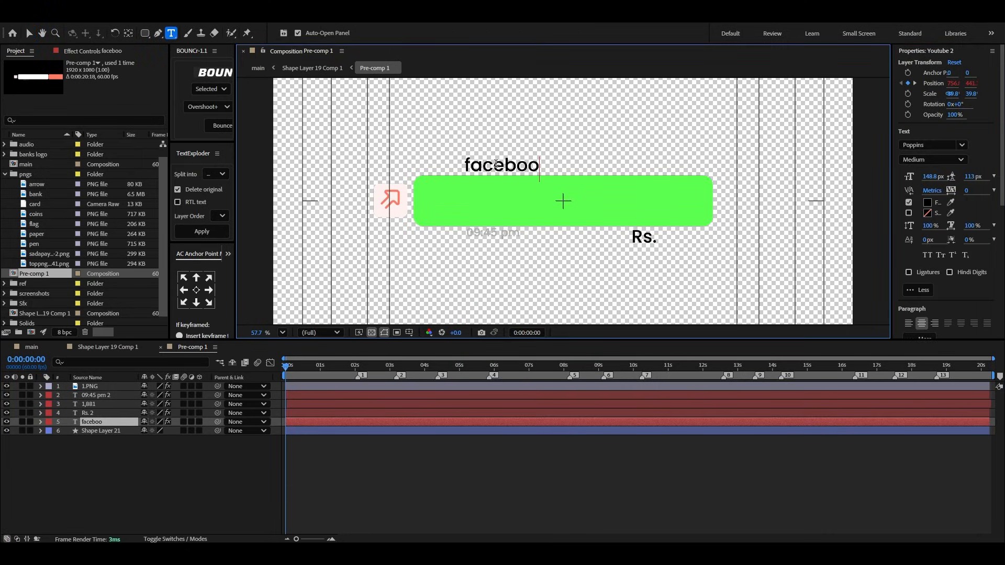
type("kF")
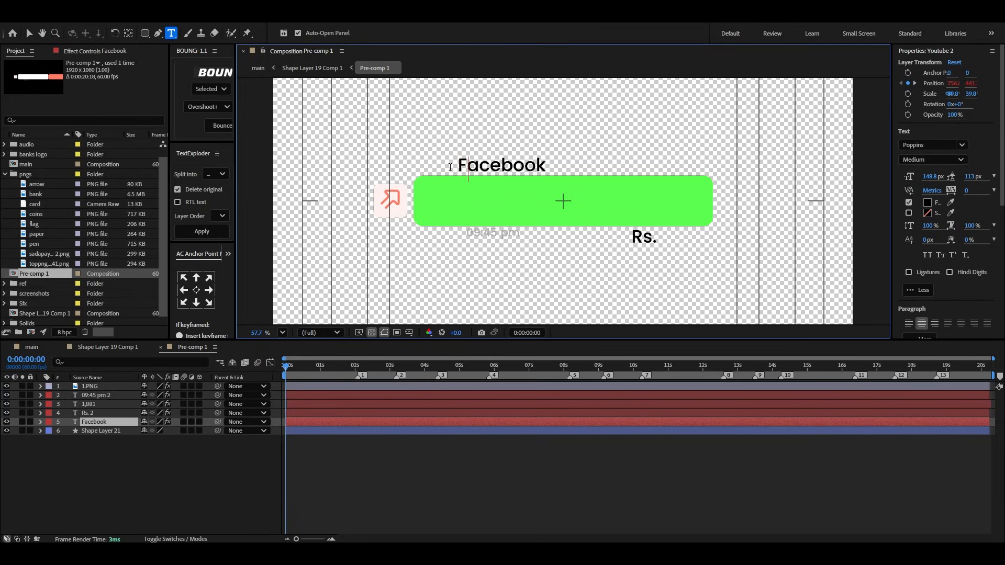
left_click(30, 33)
Step: Move both Position keyframes of the Facebook text right to X 782.3, aligning it with the time text
left_click_drag(302, 369, 337, 368)
scroll(517, 198, "up", 2)
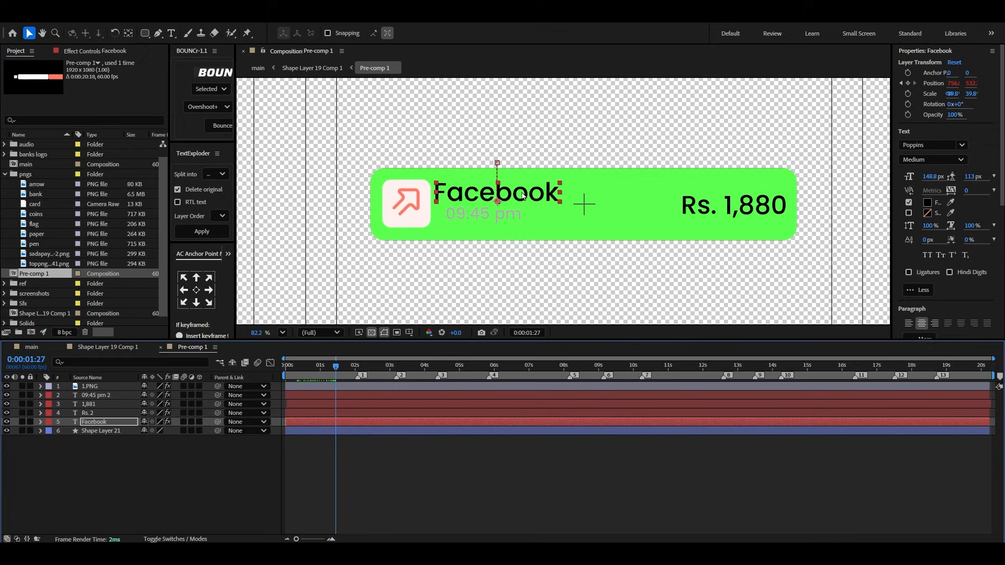
key("p")
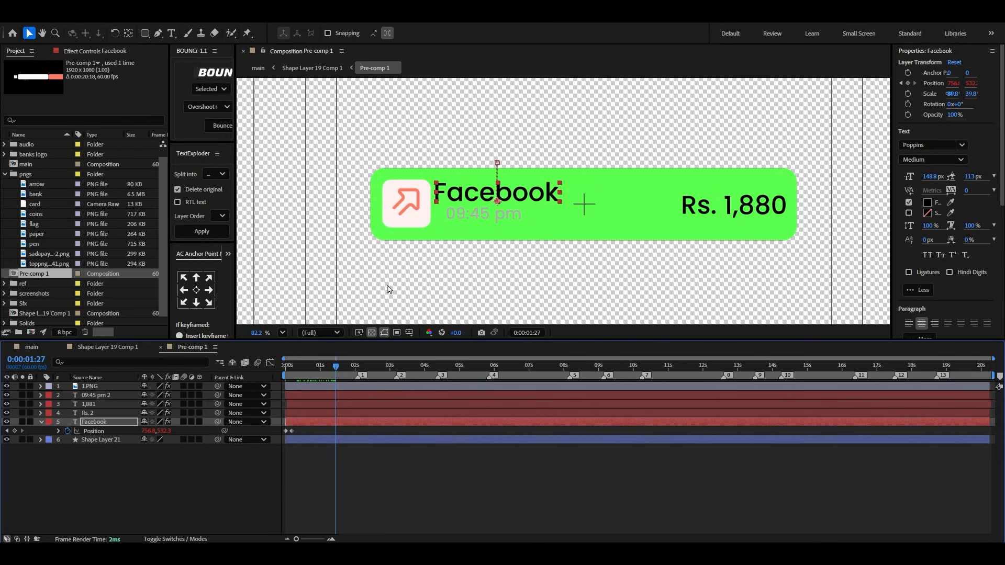
left_click(7, 431)
left_click_drag(300, 432, 281, 437)
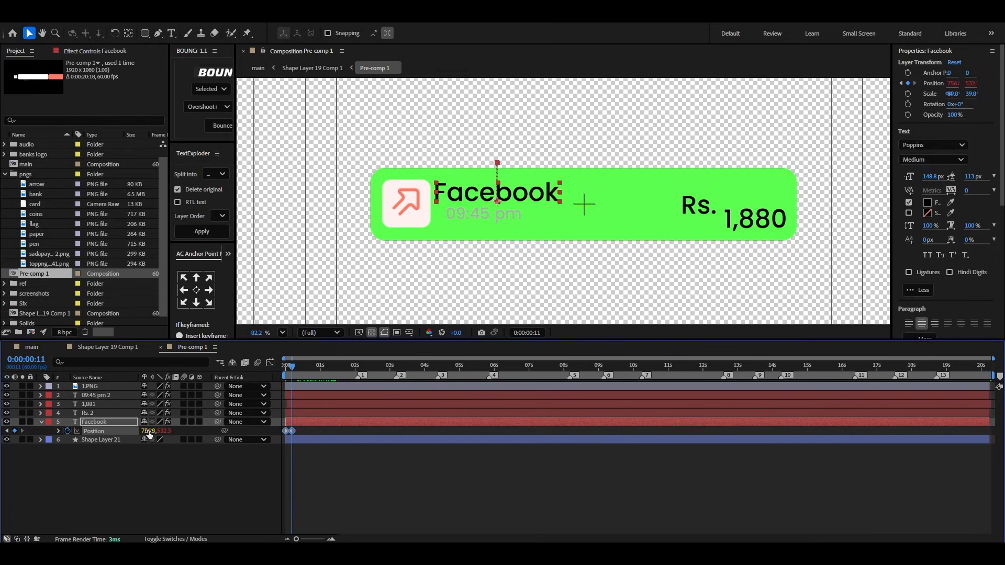
left_click_drag(148, 431, 283, 431)
left_click(168, 508)
key("space")
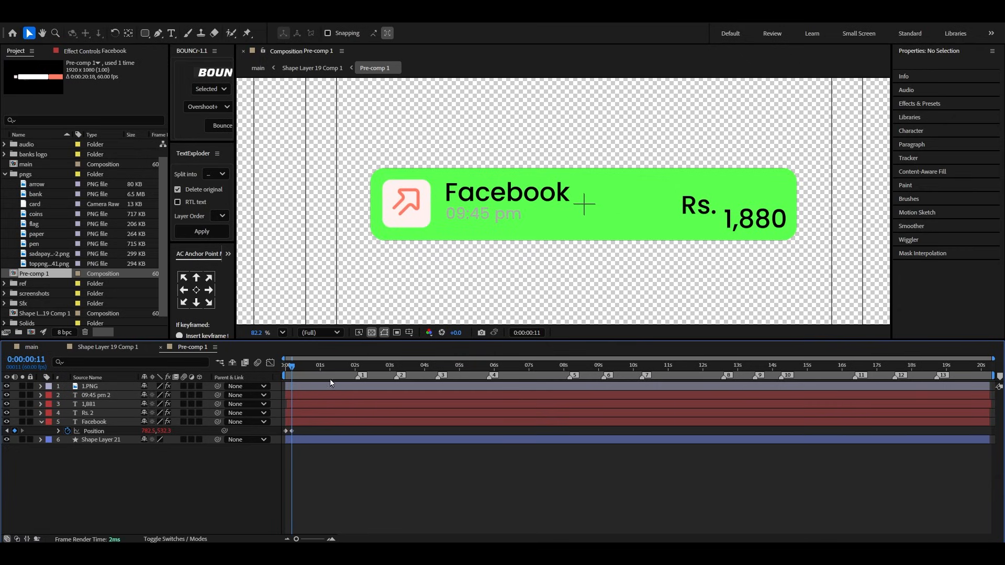
Step: Change the amount text on the green Facebook card to 1,680 and preview the card's entrance
double_click(771, 211)
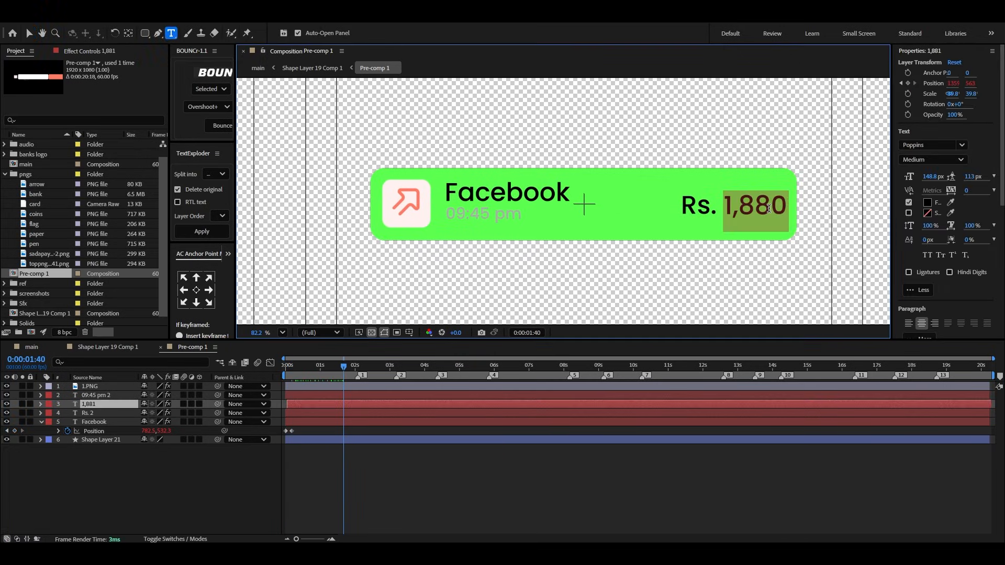
left_click_drag(756, 206, 746, 207)
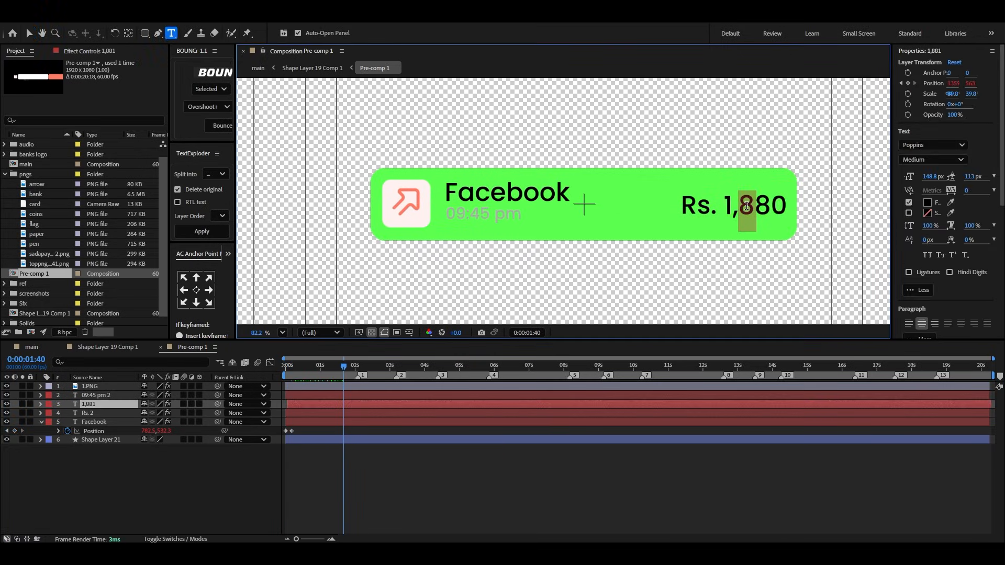
type("66")
key("BackSpace")
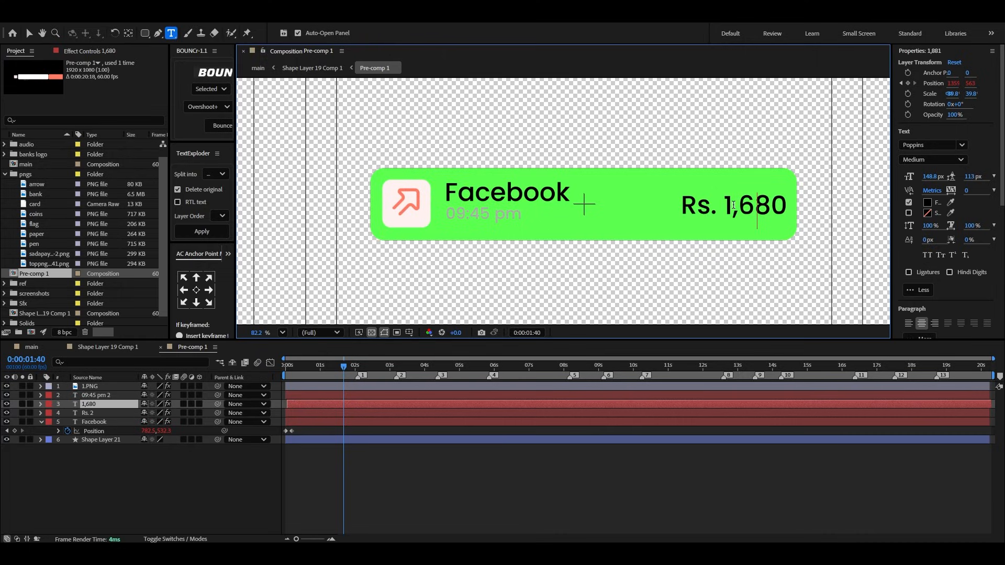
key("Escape")
key("space")
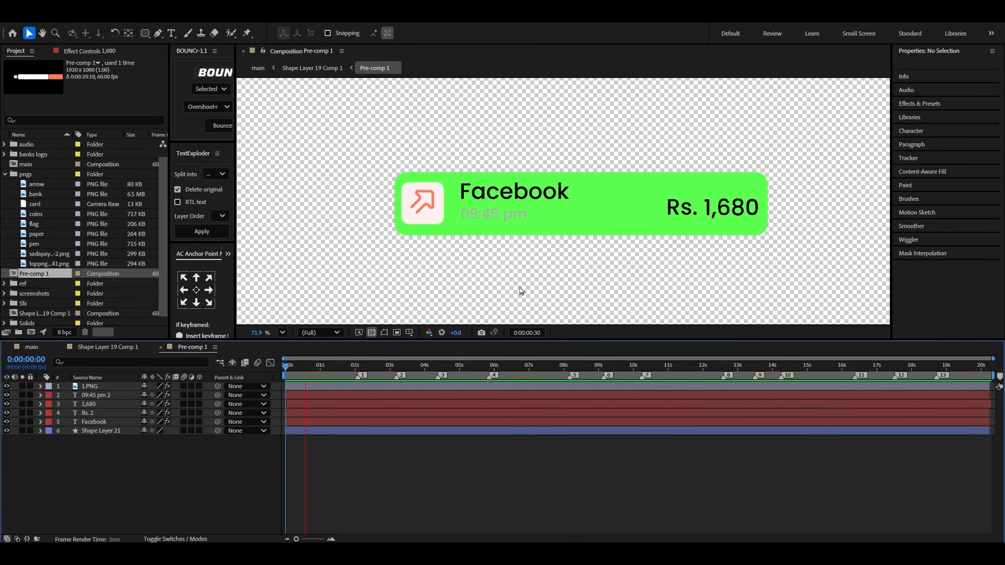
key("space")
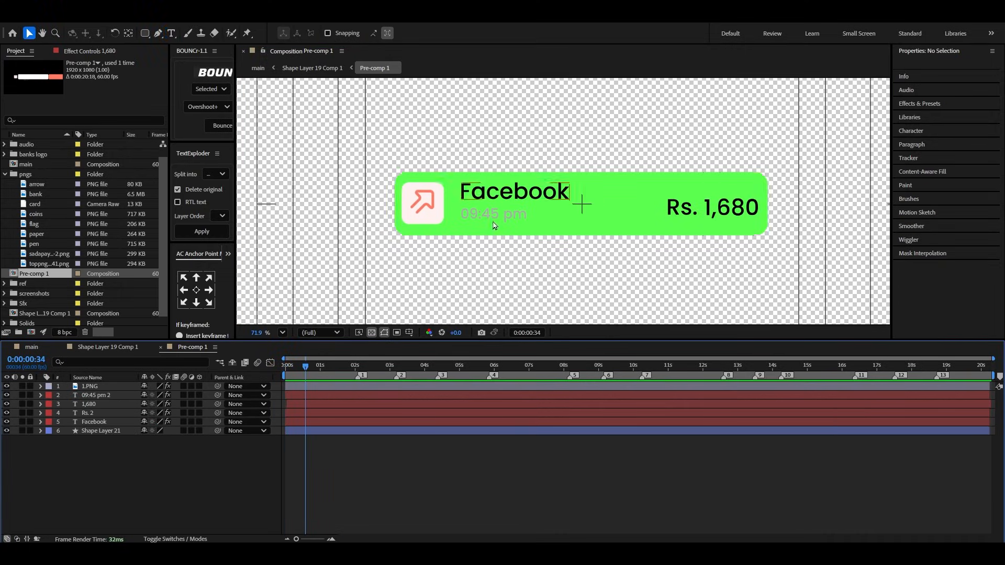
Step: In Shape Layer 19 Comp 1, keyframe Pre-comp 1's Position from X -31 at 0:00:44 to X 960 at 0:01:34
left_click(159, 348)
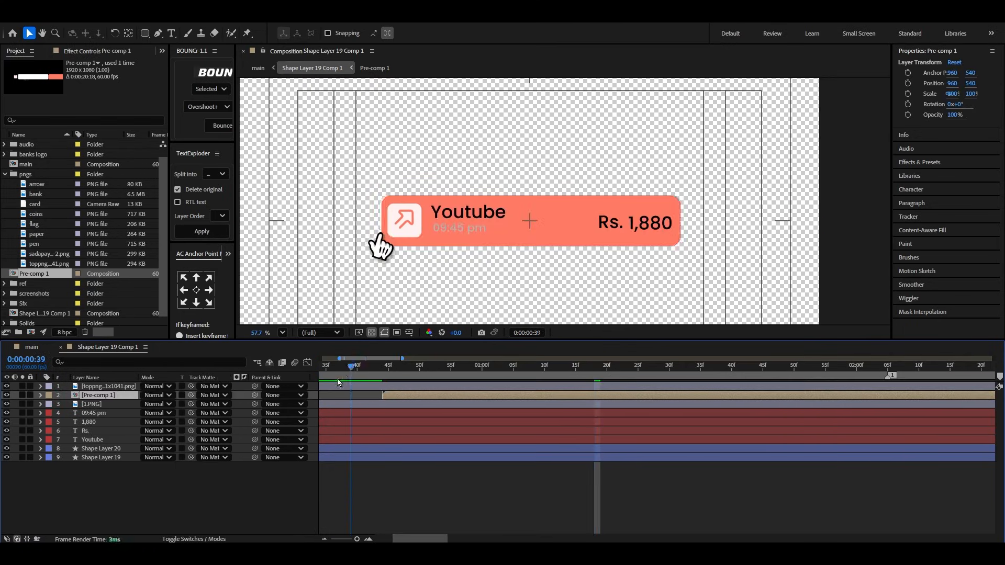
left_click_drag(431, 386, 473, 369)
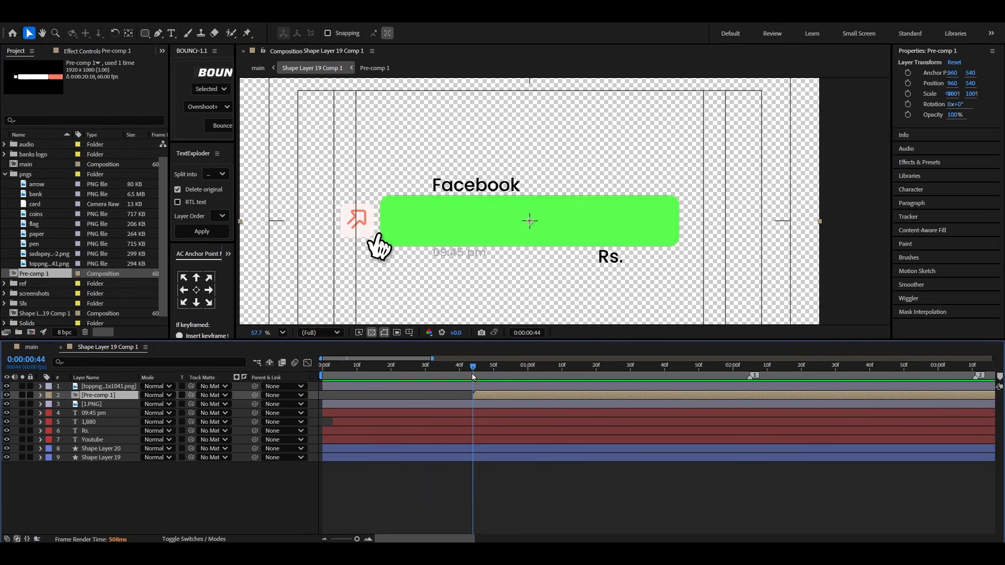
left_click(472, 449)
key("alt+shift+p")
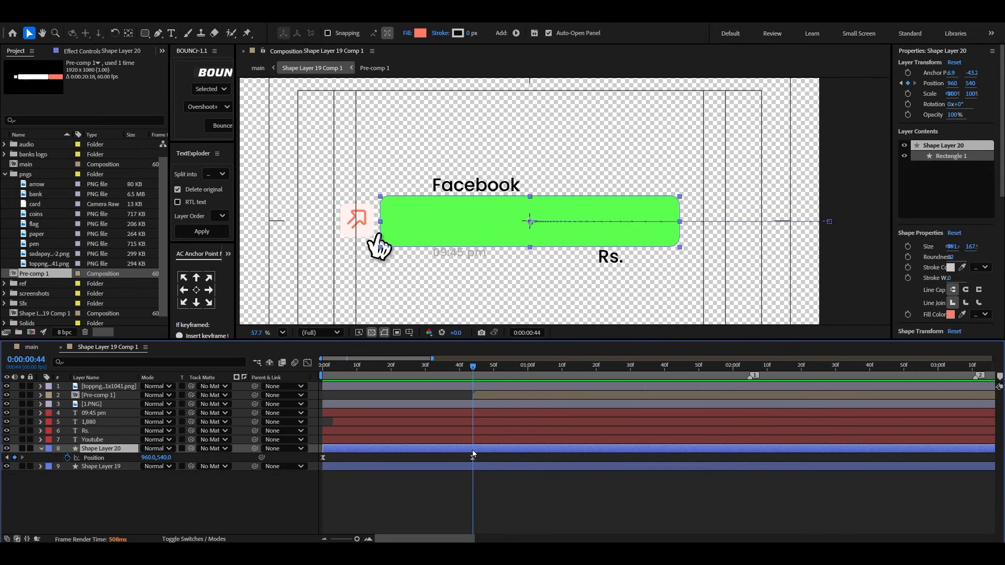
left_click(484, 397)
key("p")
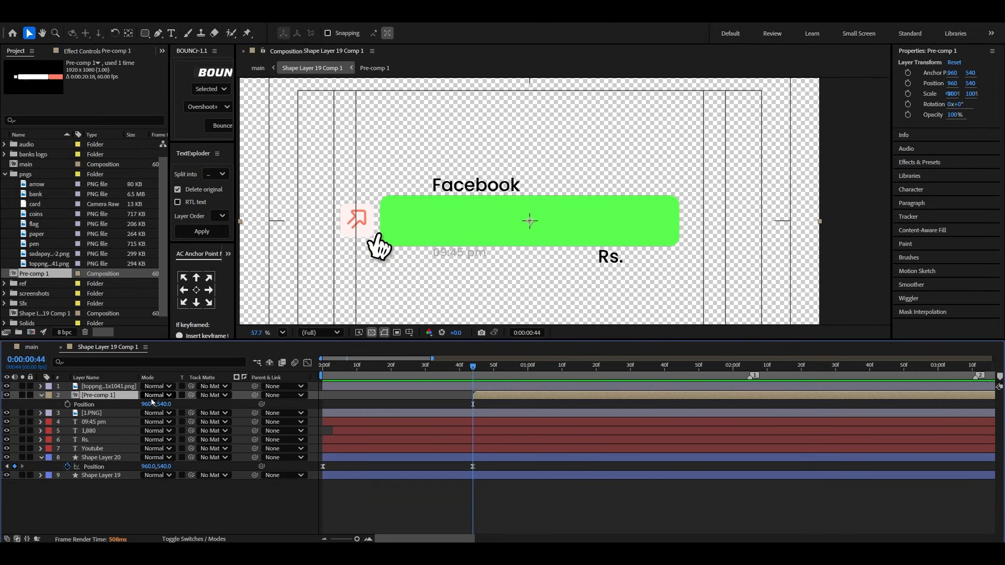
left_click(68, 405)
left_click_drag(473, 404, 644, 405)
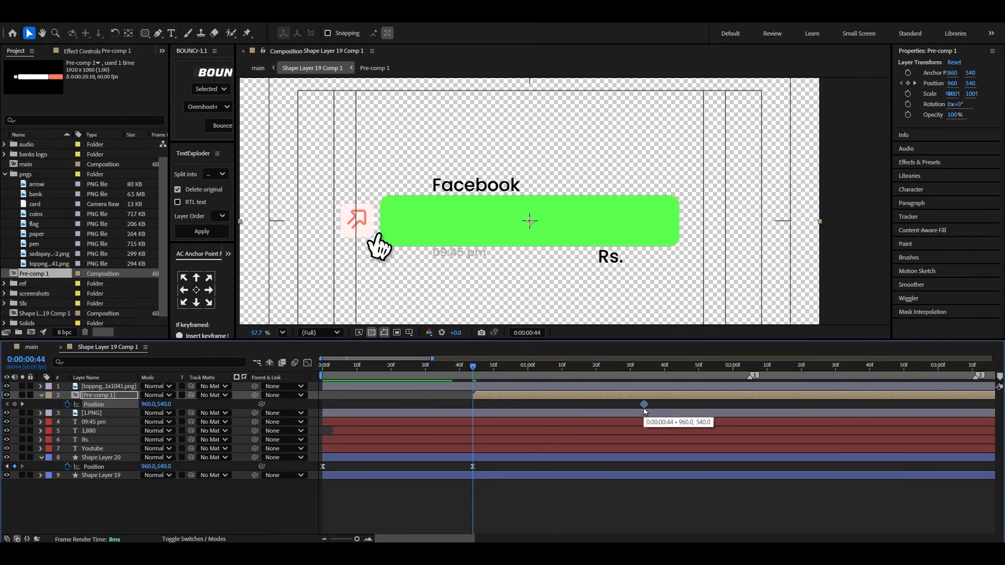
left_click_drag(154, 407, 88, 412)
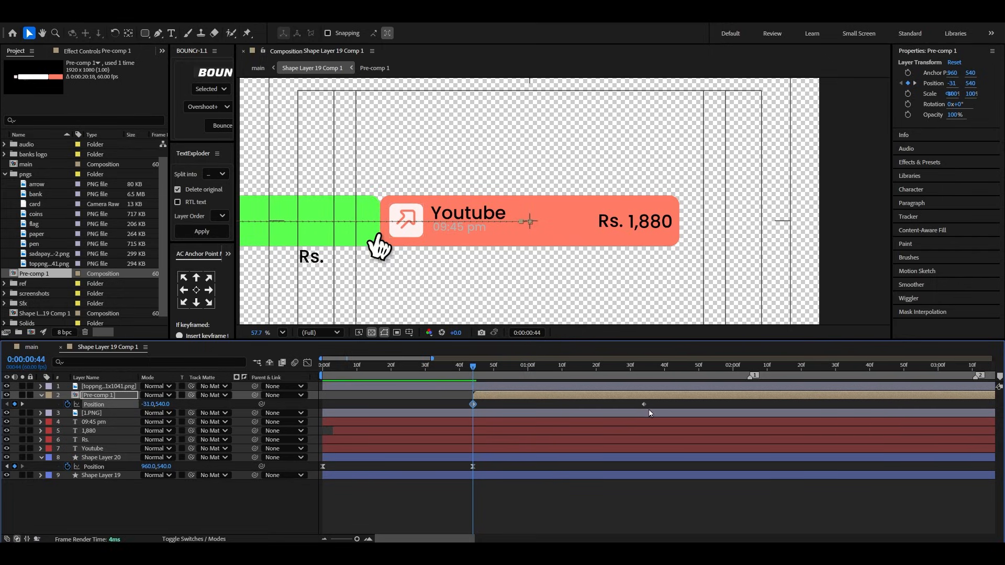
Step: Apply Easy Ease to both Position keyframes of Pre-comp 1, reshape their speed curve in the graph, and preview the slide
left_click_drag(661, 413, 405, 418)
key("F9")
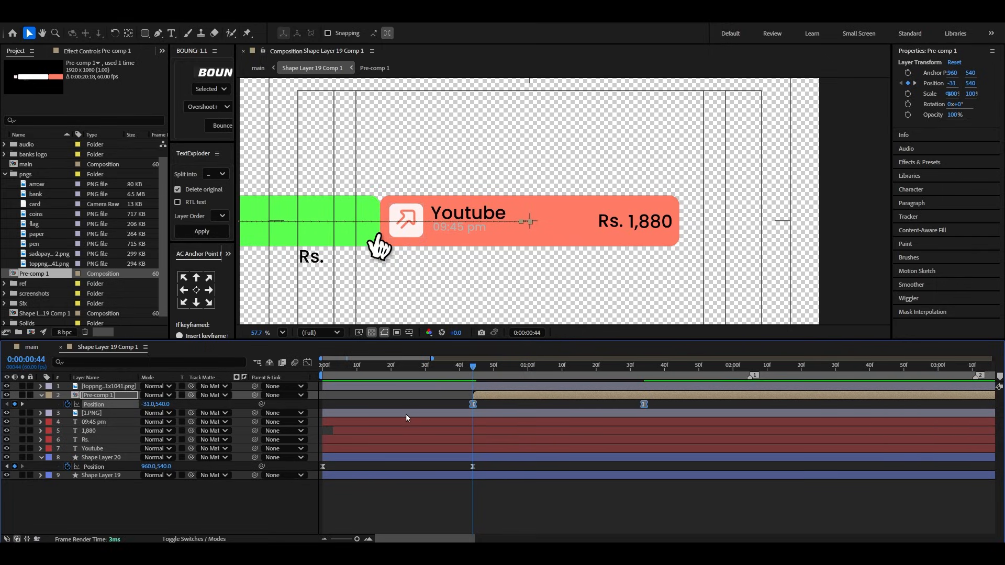
left_click(308, 363)
left_click_drag(620, 512, 540, 513)
left_click(308, 362)
left_click_drag(471, 367, 301, 385)
key("space")
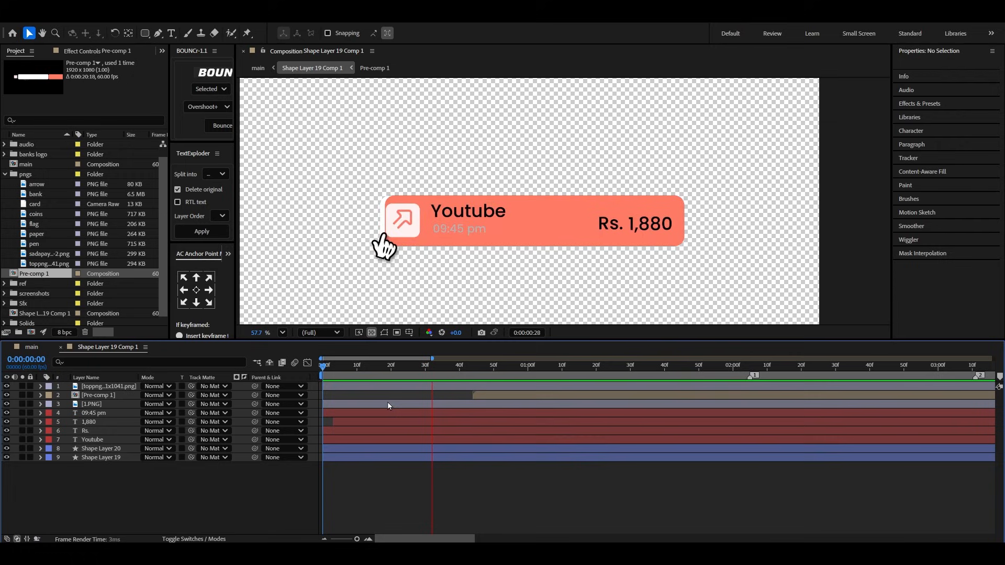
Step: Pre-compose the seven Youtube card layers below Pre-comp 1 as Pre-comp 2, moving all attributes into the new composition
left_click_drag(505, 369, 517, 375)
left_click_drag(63, 490, 111, 412)
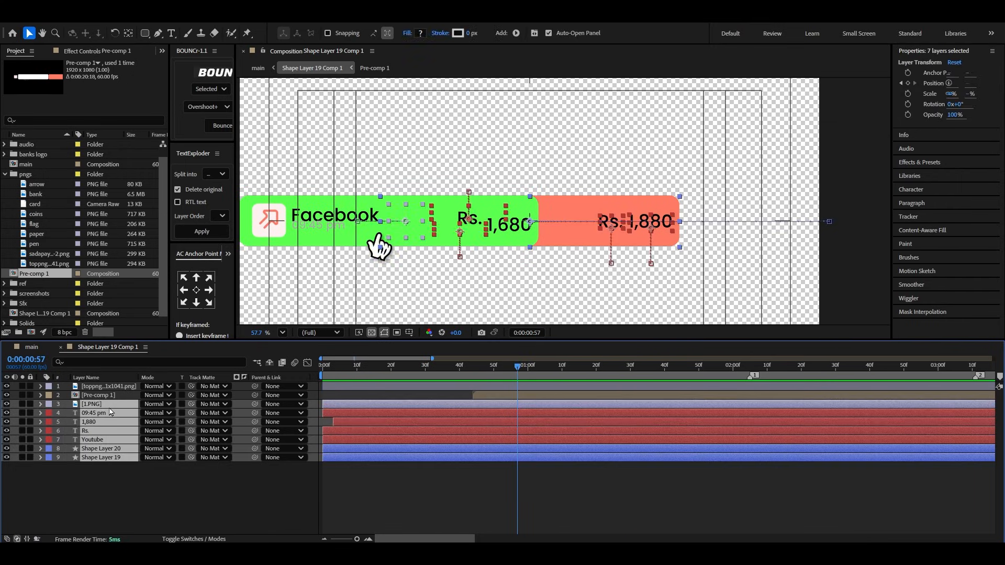
right_click(111, 412)
left_click(167, 335)
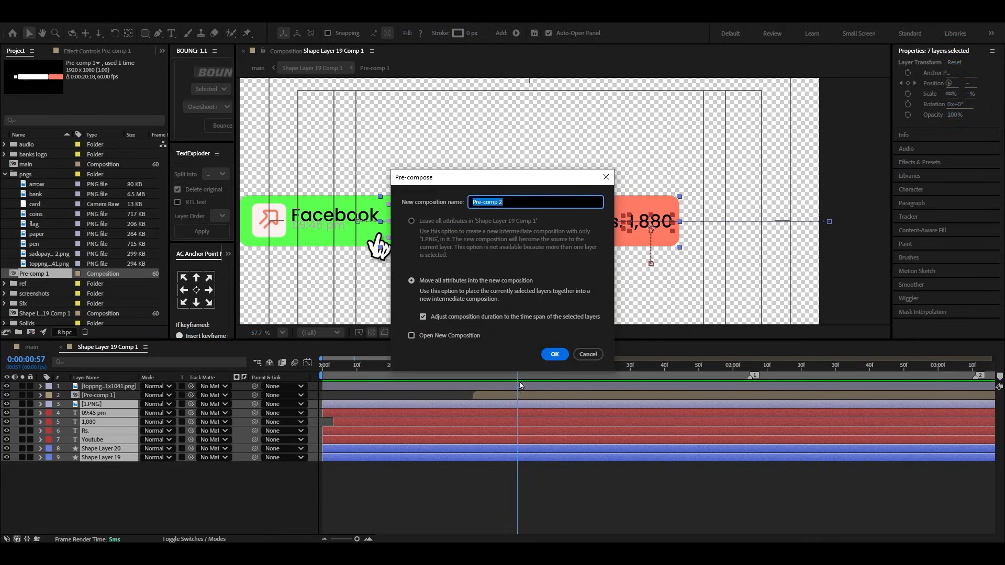
left_click(555, 354)
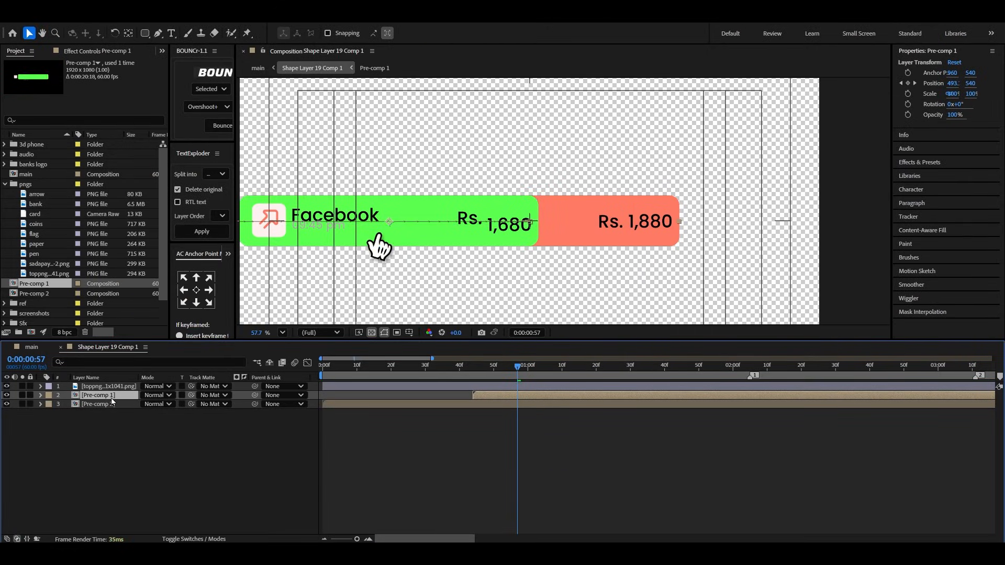
Step: Use Pre-comp 2 as the track matte for Pre-comp 1, keep Pre-comp 2 visible, and preview the masked green card
left_click_drag(105, 407, 104, 406)
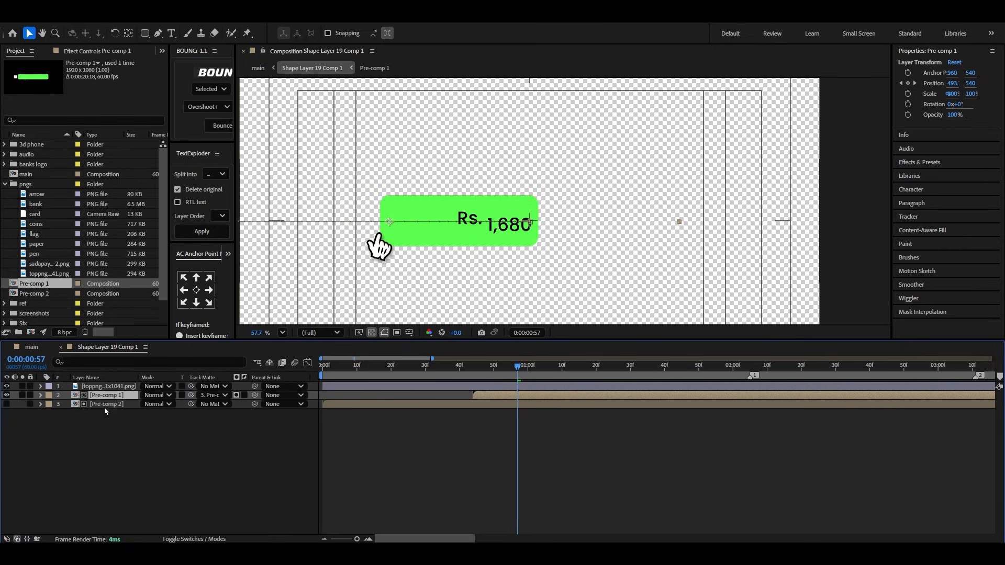
left_click(63, 457)
mouse_move(493, 375)
left_mouse_down()
mouse_move(327, 374)
mouse_move(589, 371)
mouse_move(497, 381)
left_mouse_up()
left_click(485, 390)
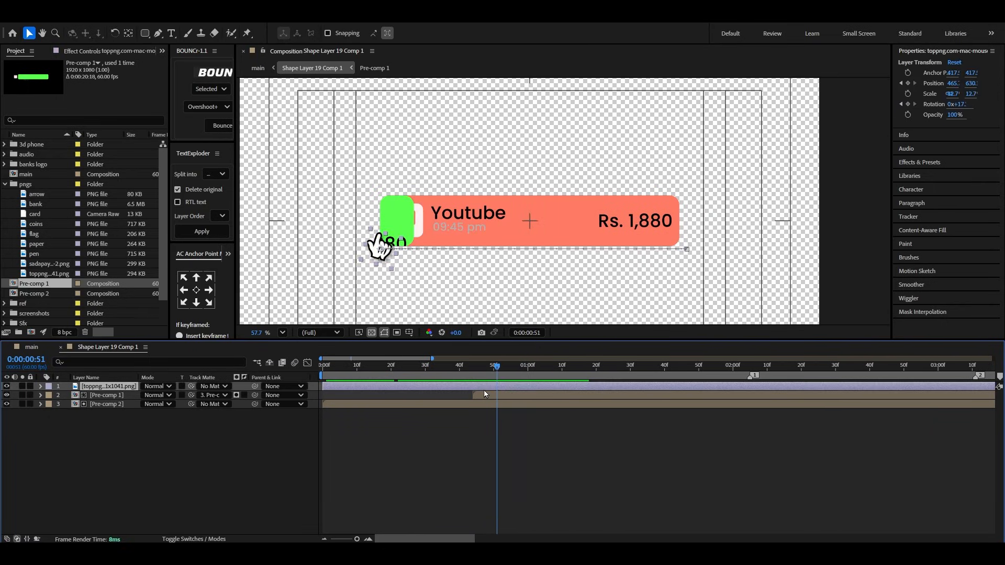
key("space")
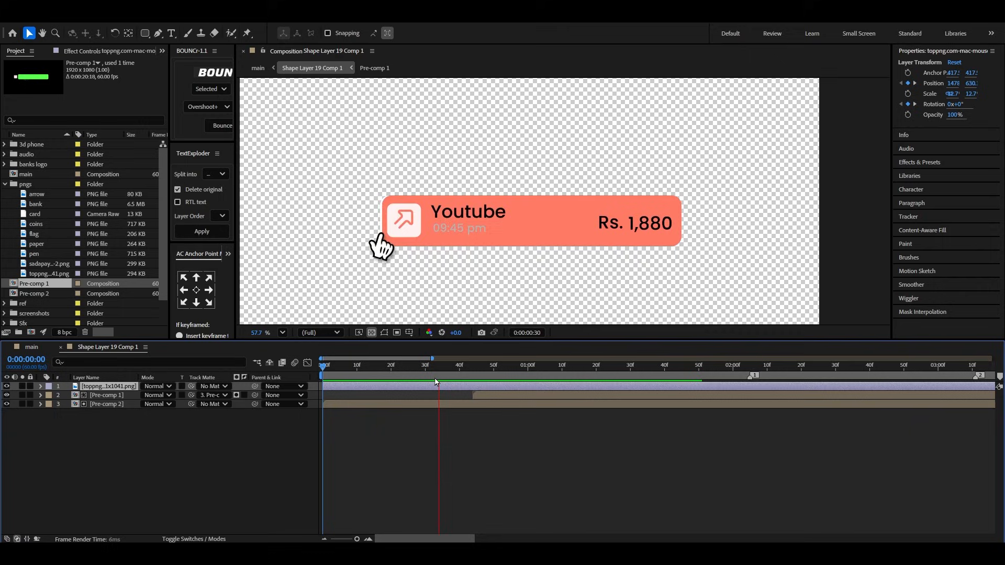
key("space")
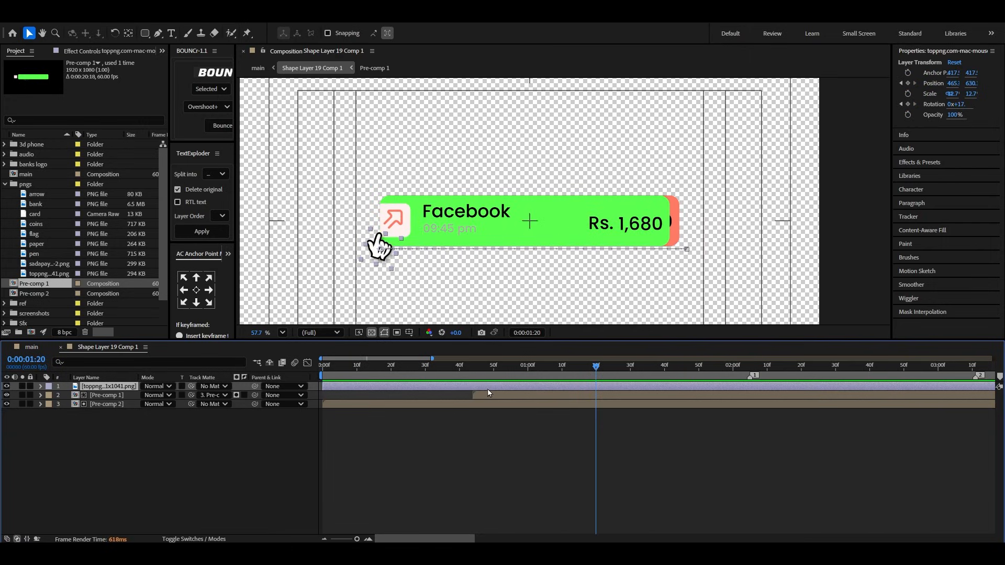
Step: At 0:01:34, keyframe the hand cursor's Position to X 1484.7 and its Rotation to -14.7° so it follows the green card
key("u")
left_click(471, 372)
left_click_drag(474, 376, 645, 380)
left_click(599, 414)
key("u")
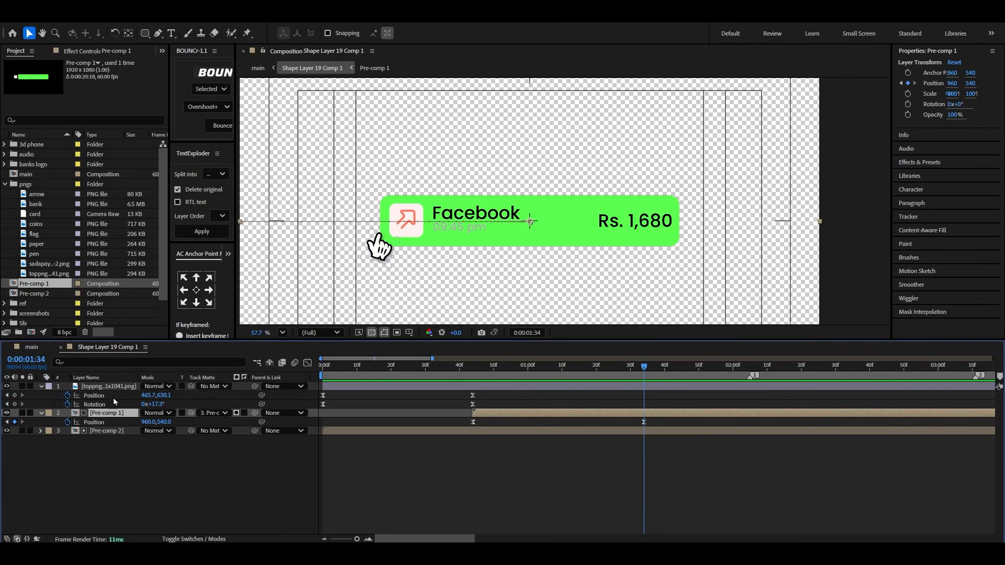
left_click_drag(145, 396, 665, 392)
mouse_move(157, 404)
left_mouse_down()
mouse_move(146, 406)
mouse_move(160, 396)
left_mouse_up()
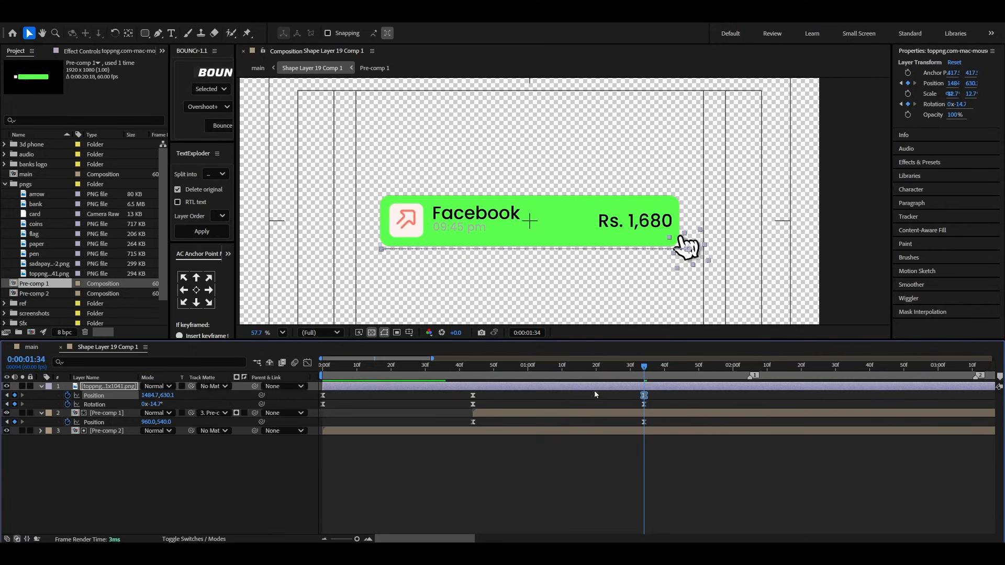
Step: Play back the finished card swipe in Shape Layer 19 Comp 1 and within the main composition
key("space")
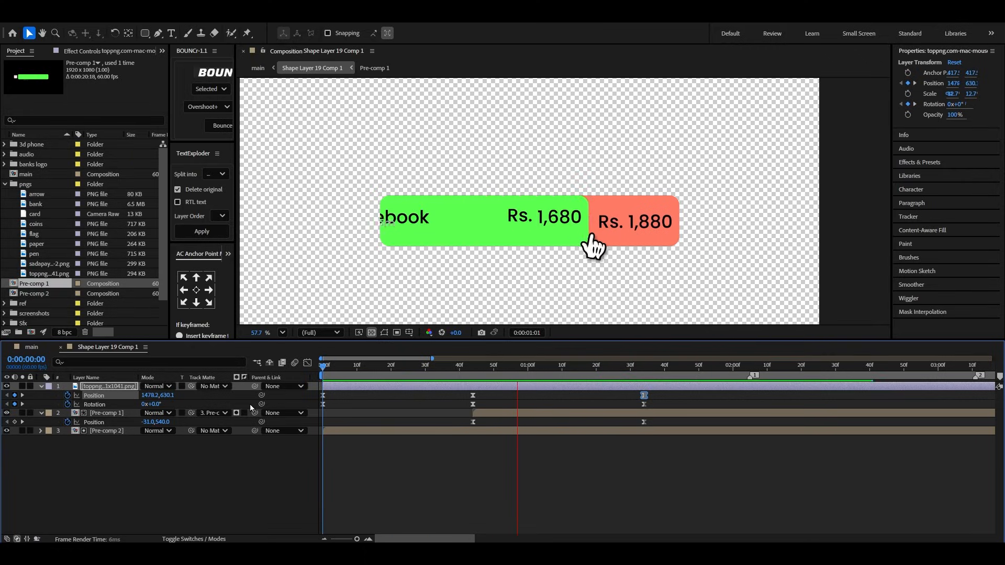
key("space")
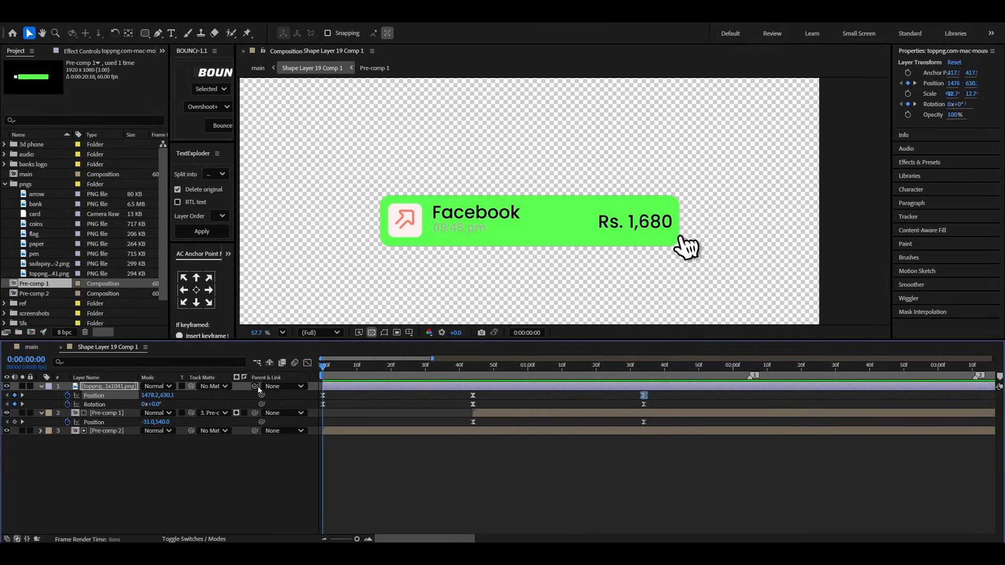
key("space")
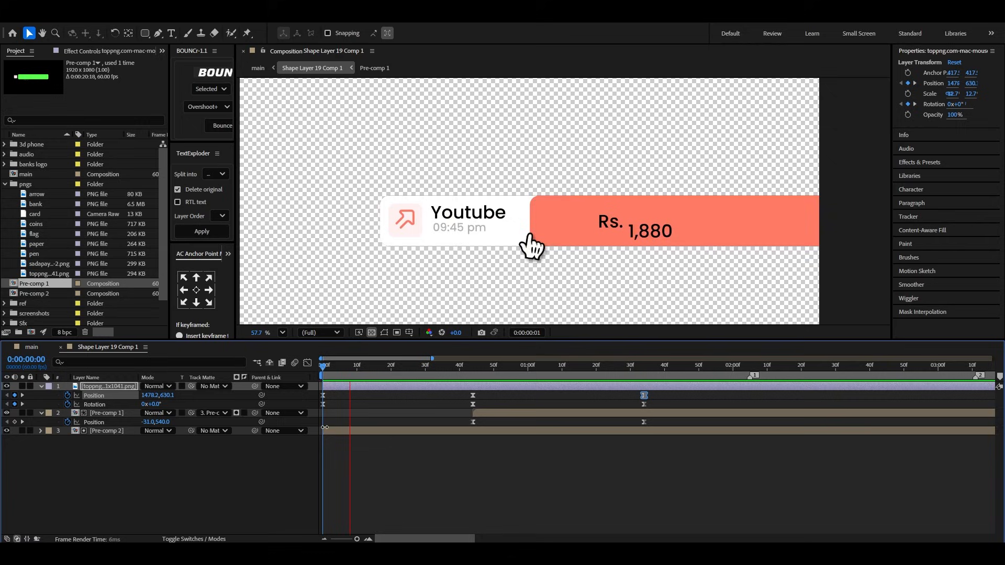
key("space")
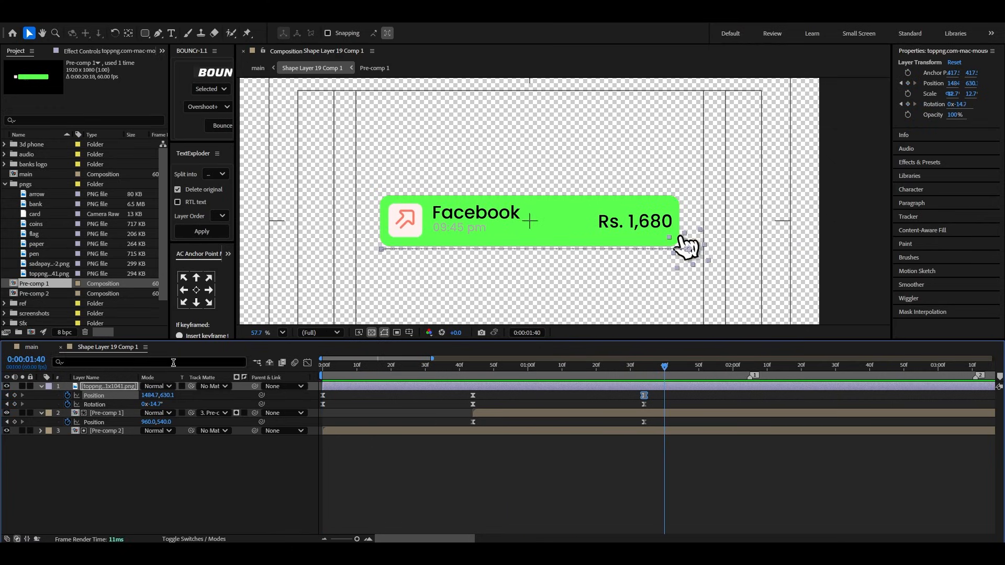
left_click(60, 347)
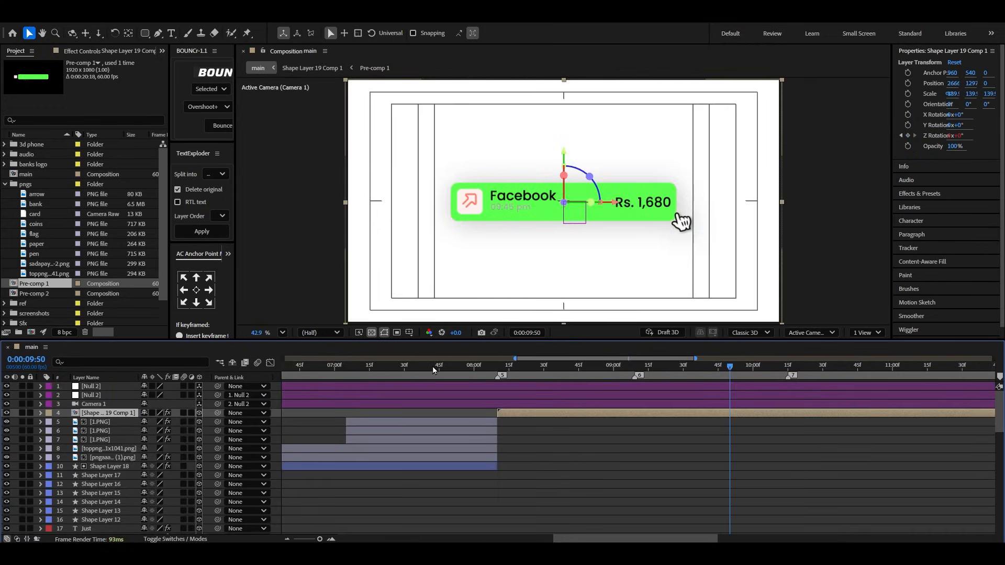
left_click(433, 367)
key("space")
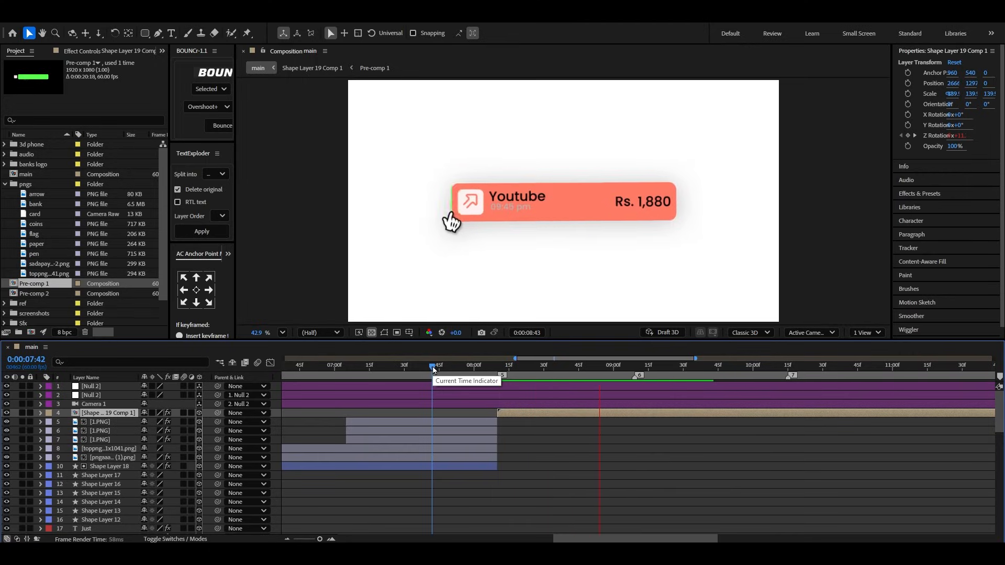
key("space")
left_click(484, 368)
key("space")
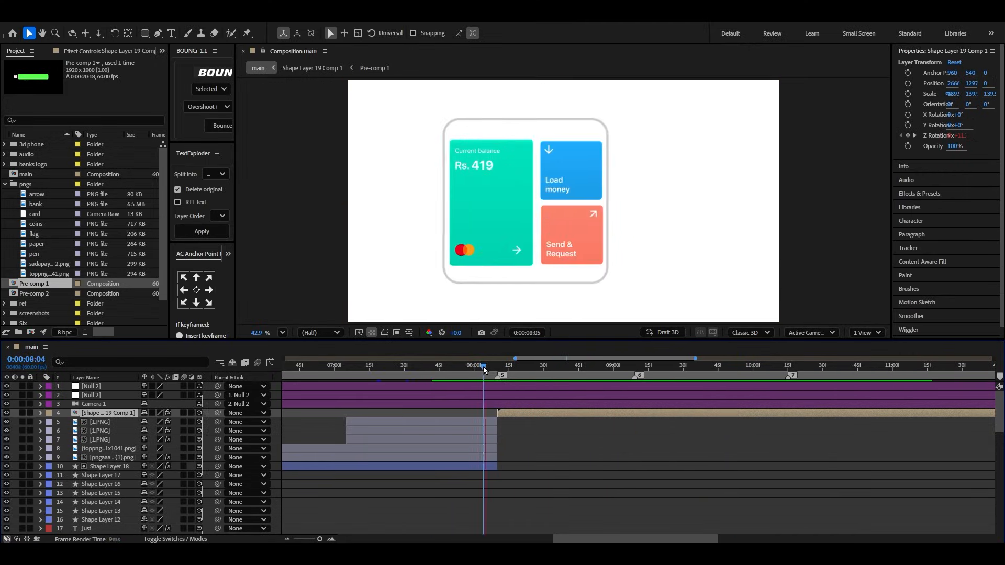
key("space")
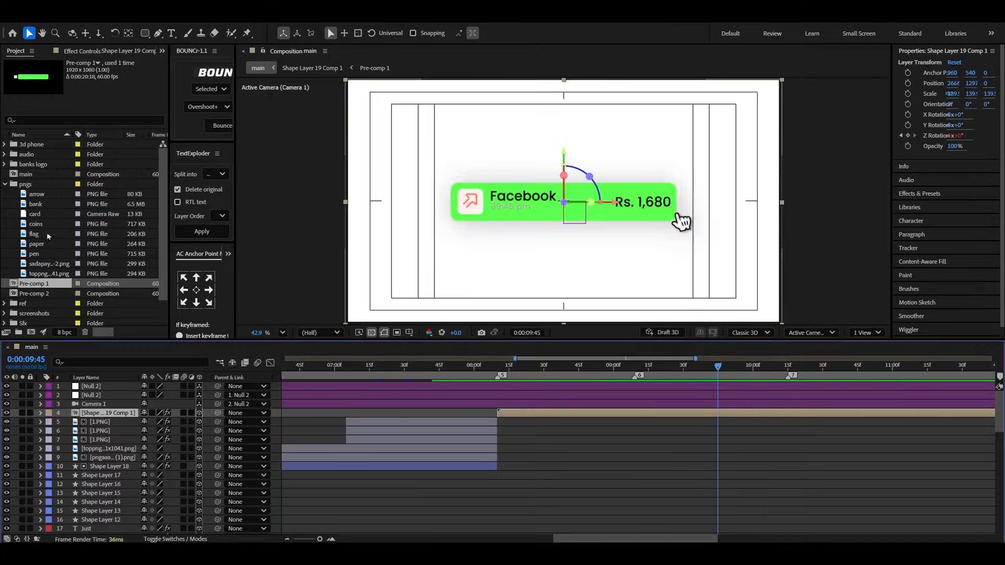
Step: Place the coins image in Shape Layer 19 Comp 1 between the Pre-comp 1 and Pre-comp 2 layers
left_click(5, 185)
left_click(12, 186)
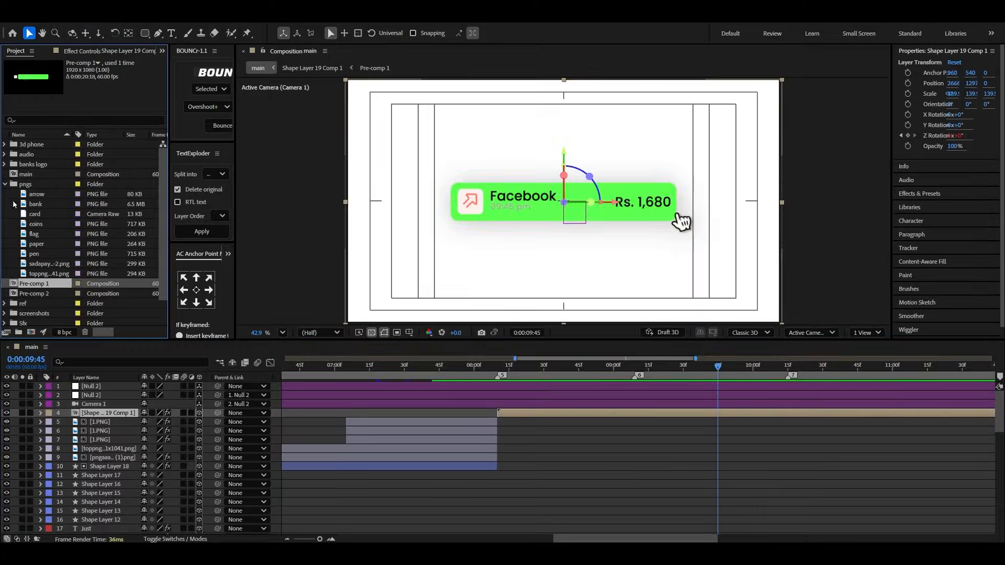
left_click(45, 225)
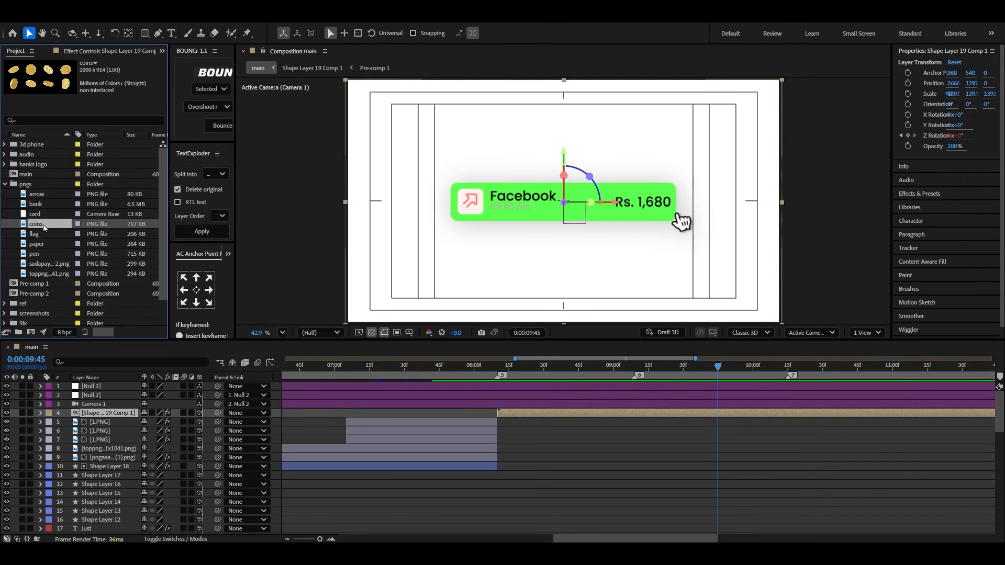
double_click(566, 414)
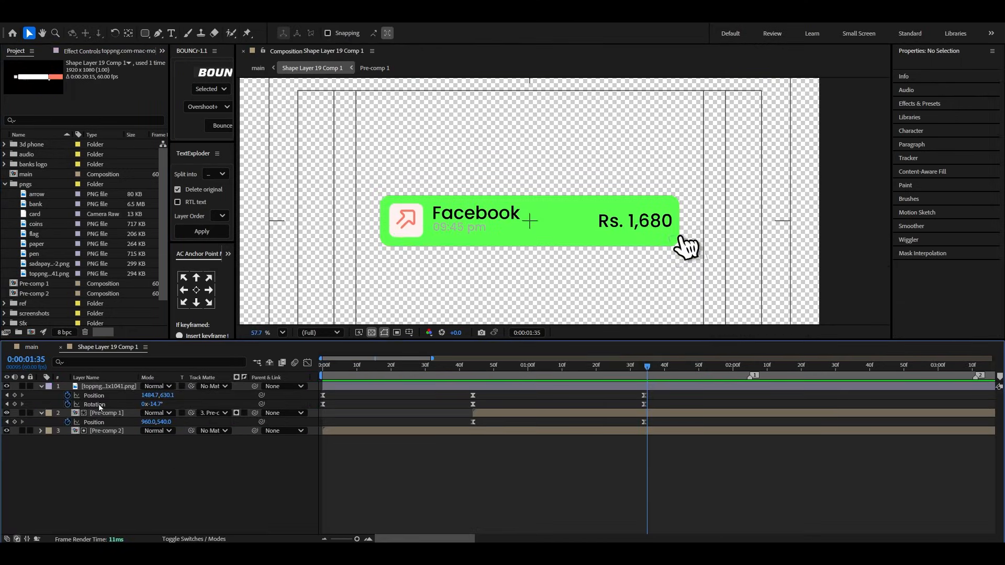
left_click(42, 413)
left_click(41, 386)
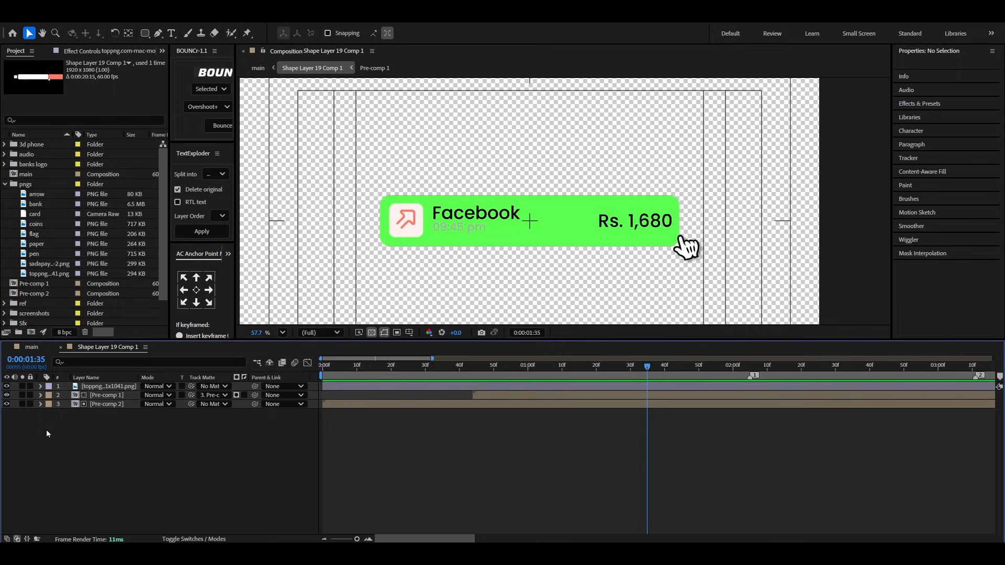
left_click_drag(36, 224, 105, 400)
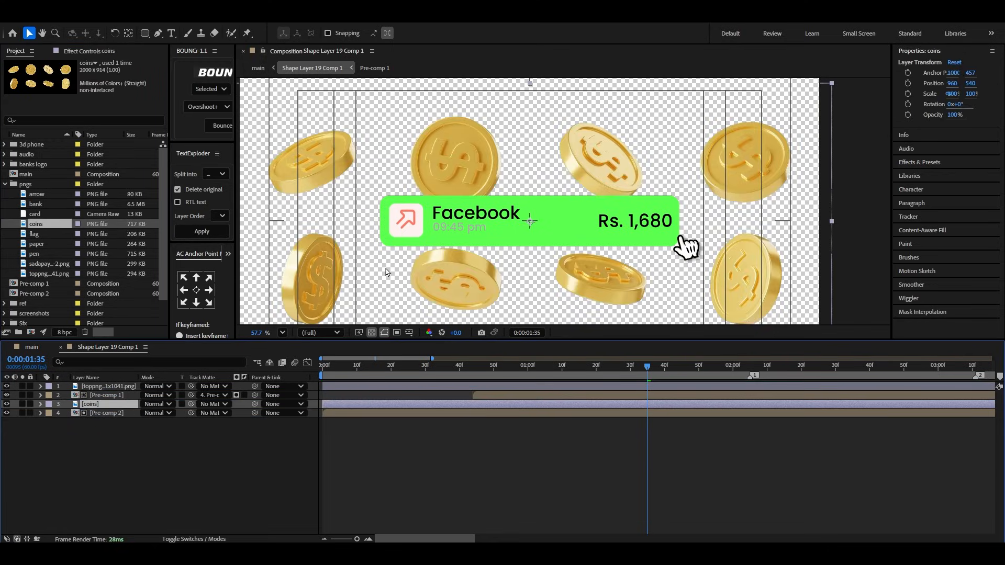
Step: Scale the coins layer down to 76.2% in Shape Layer 19 Comp 1
left_click(285, 334)
left_click(307, 134)
left_click(152, 467)
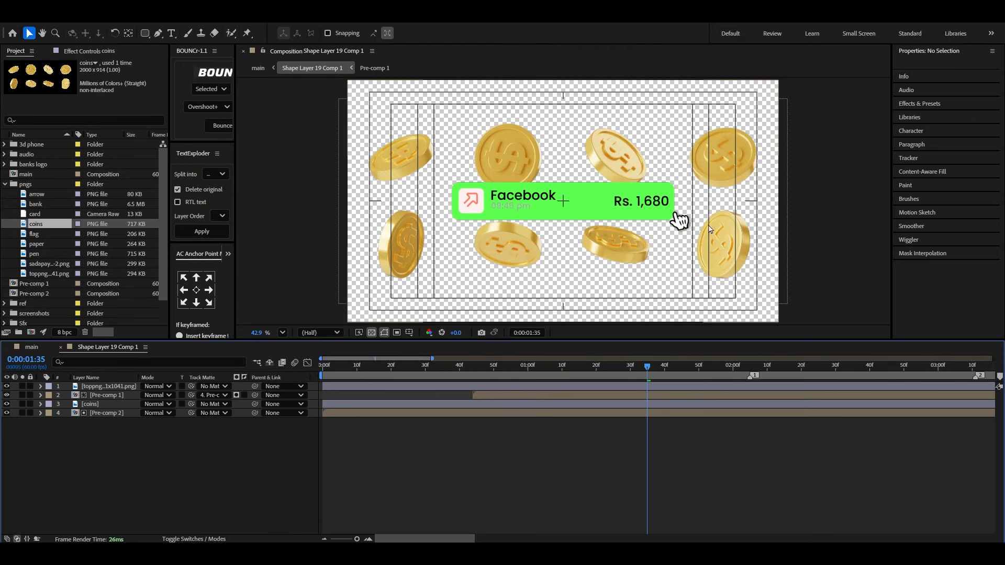
left_click(98, 402)
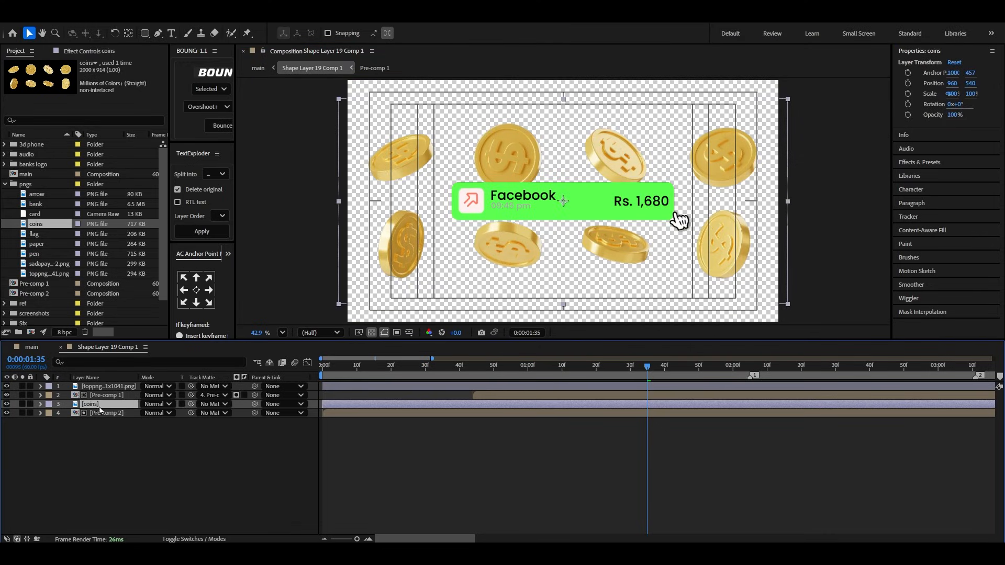
key("s")
left_click_drag(153, 413, 79, 441)
left_click(142, 475)
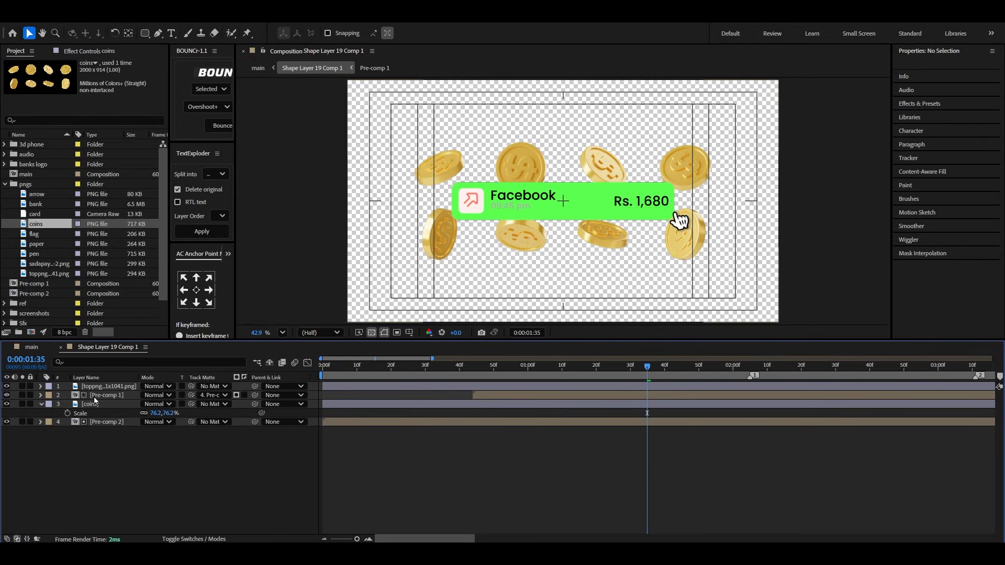
Step: Collapse the coins layer's properties and change its label color to orange
left_click(94, 403)
left_click(40, 406)
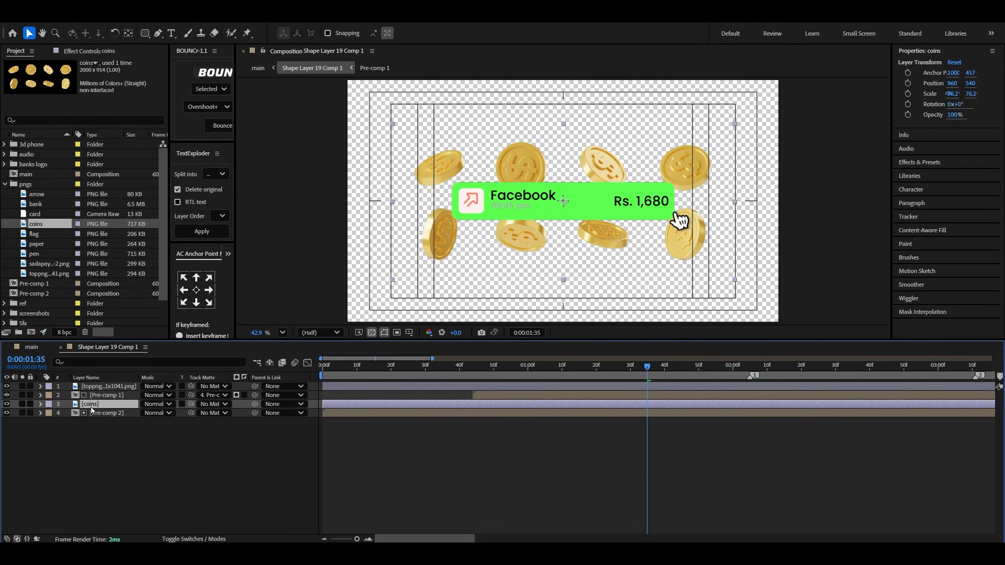
left_click(49, 406)
left_click(68, 336)
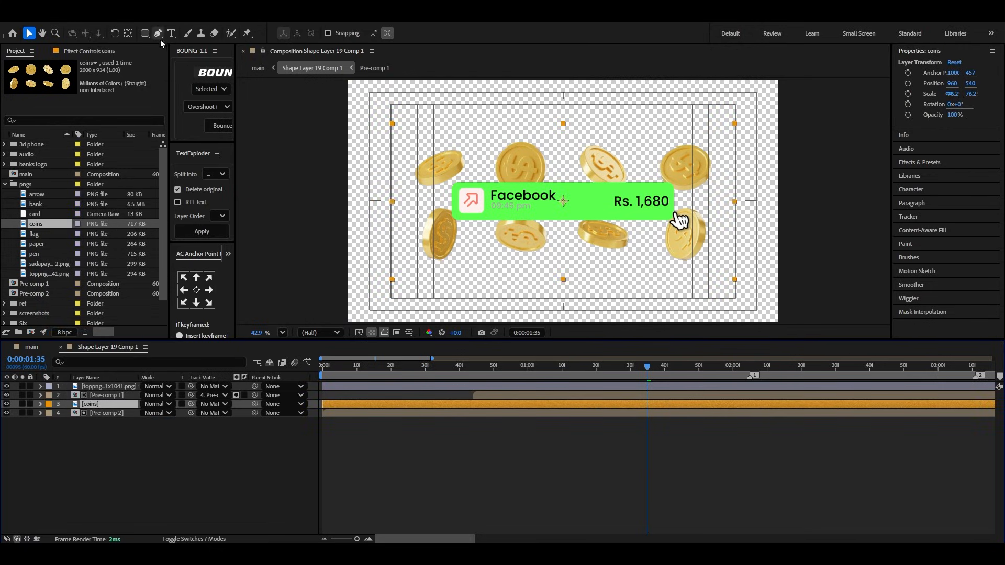
Step: Draw an elliptical mask on the coins layer around only the leftmost coin of the upper row
left_click_drag(145, 33, 178, 61)
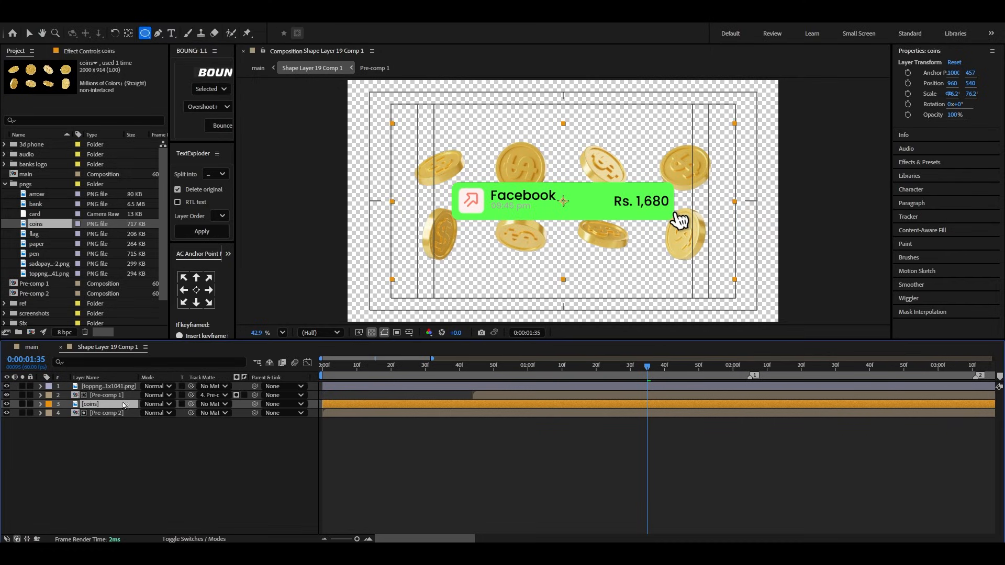
mouse_move(425, 146)
left_mouse_down()
mouse_move(479, 191)
mouse_move(454, 172)
left_mouse_up()
left_click(28, 34)
double_click(448, 142)
Step: Duplicate the masked coins layer and move the copy's mask onto the second coin of the upper row
left_click(91, 404)
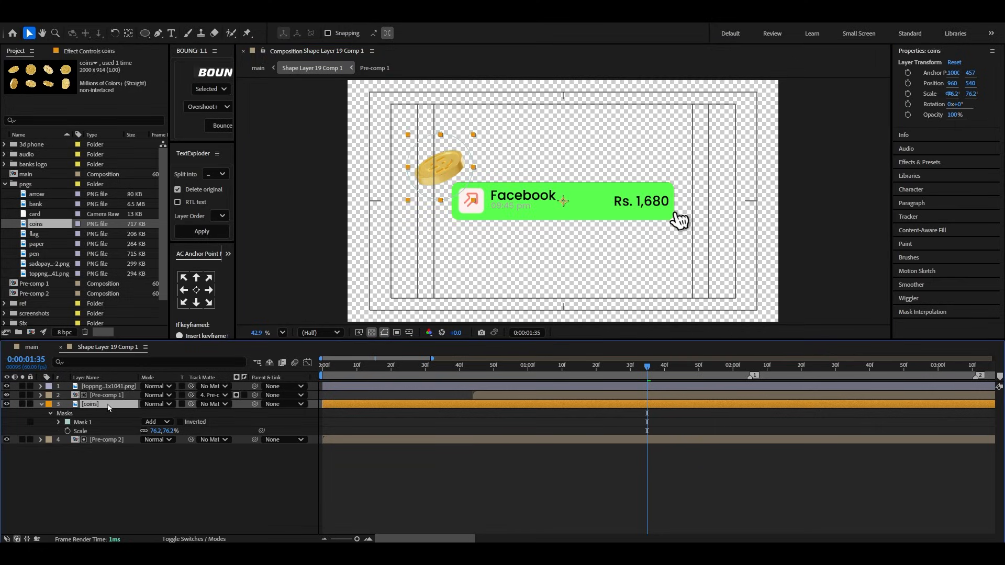
key("ctrl+d")
double_click(439, 134)
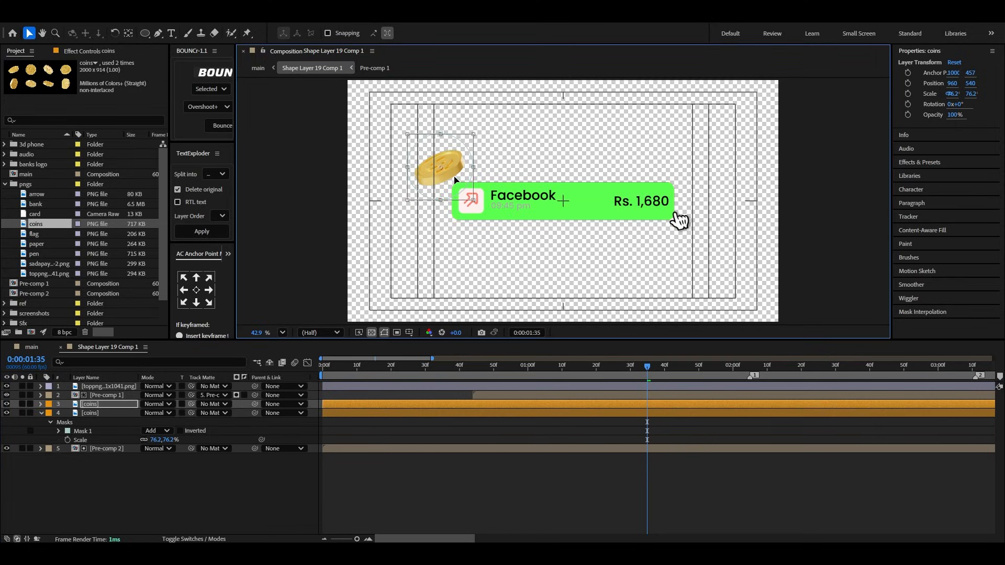
left_click_drag(454, 179, 534, 177)
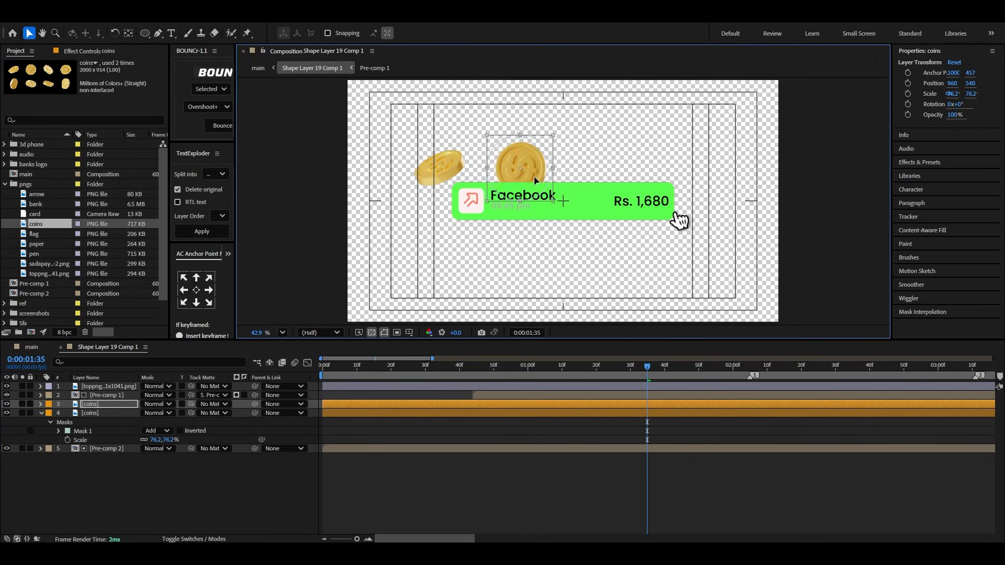
Step: Duplicate the coins layer for each remaining coin, shifting each copy's mask so all eight coins sit on separate layers
left_click(115, 406)
key("ctrl+d")
double_click(523, 133)
left_click_drag(553, 175, 621, 258)
key("ctrl+d")
left_click(114, 405)
key("ctrl+d")
double_click(687, 137)
key("ctrl+d")
key("ctrl+d")
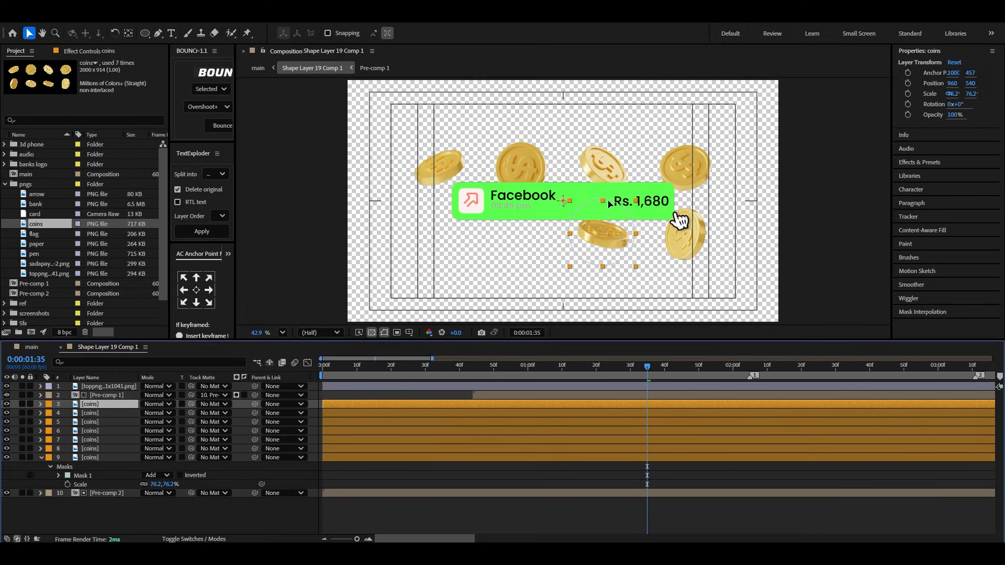
left_click_drag(609, 205, 447, 206)
key("ctrl+d")
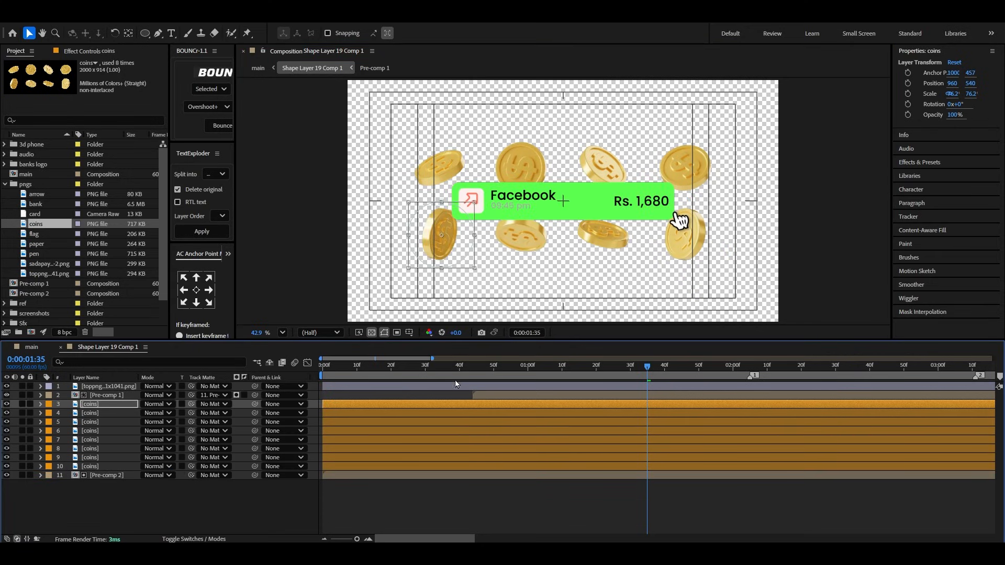
Step: Shift all eight coins layers in time so they start at 0:00:44, in line with Pre-comp 1
left_click(99, 466, "shift")
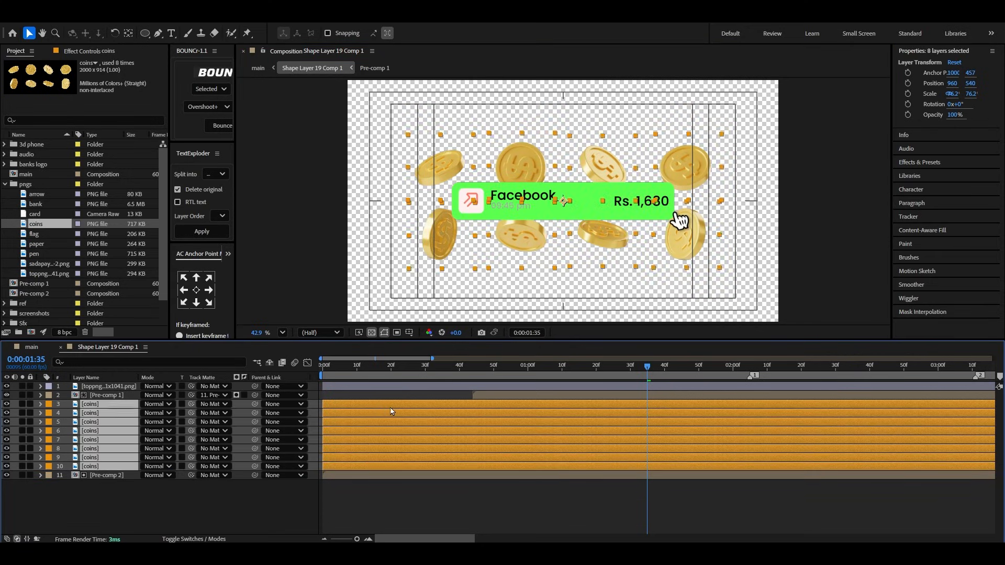
left_click_drag(393, 411, 625, 411)
left_click(473, 374)
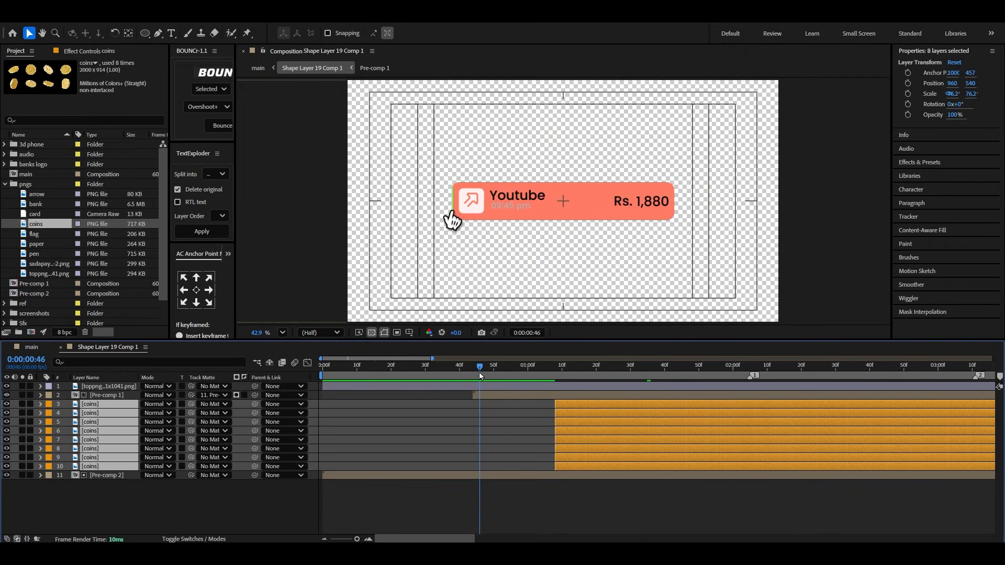
left_click_drag(480, 375, 476, 376)
left_click_drag(577, 410, 509, 409)
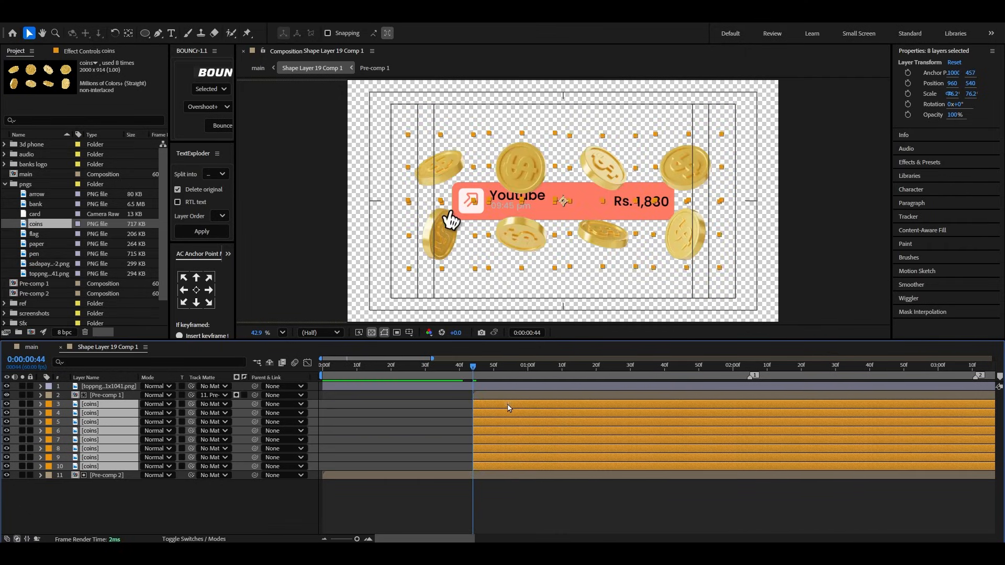
Step: Center the anchor points of all eight coins and keyframe their Position, Scale and Rotation at about 0:02:10
left_click(197, 292)
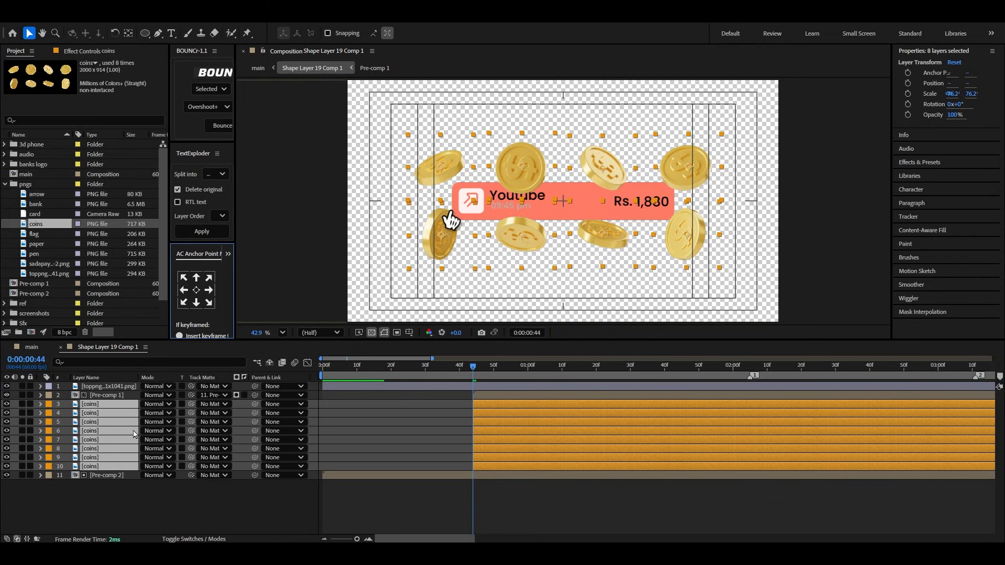
key("alt+shift+p")
key("alt+shift+s")
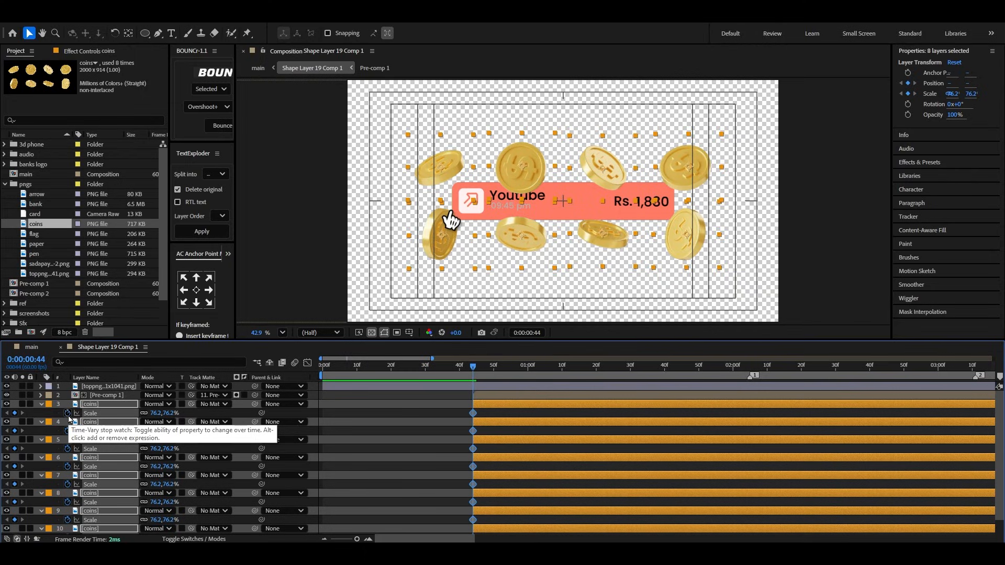
key("alt+shift+r")
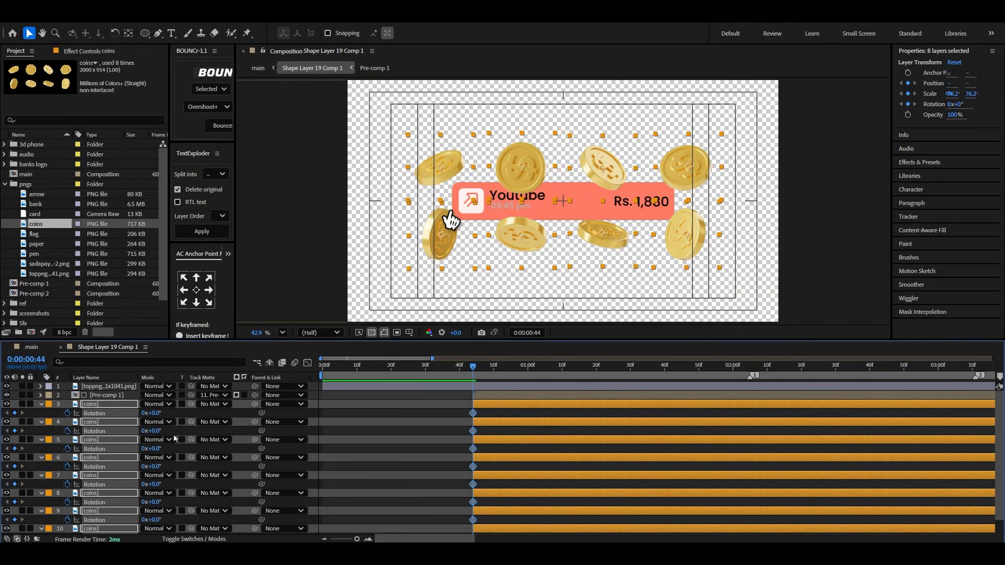
key("u")
left_click_drag(491, 412, 764, 520)
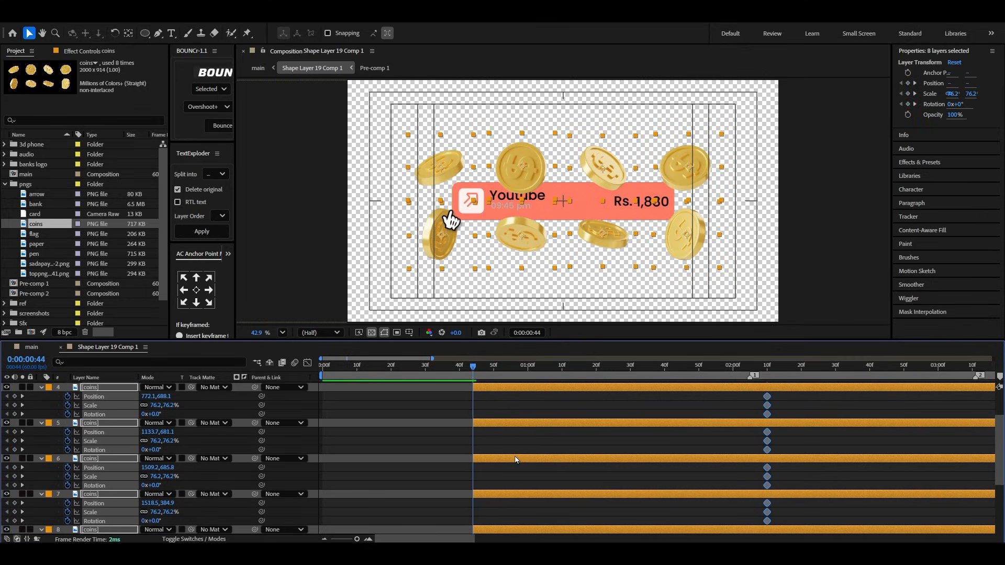
Step: At 0:00:44, keyframe the lower-row coins' Positions over the card, left to right about (956, 534), (695, 544), (1269, 539) and (1096, 544)
scroll(501, 426, "up", 5)
left_click(500, 419)
left_click(495, 405)
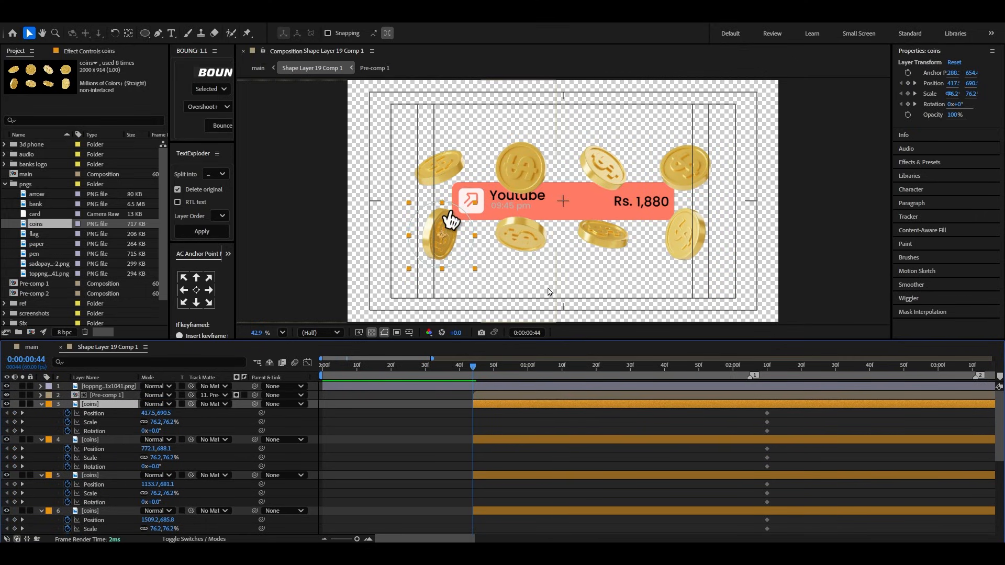
left_click_drag(451, 241, 572, 207)
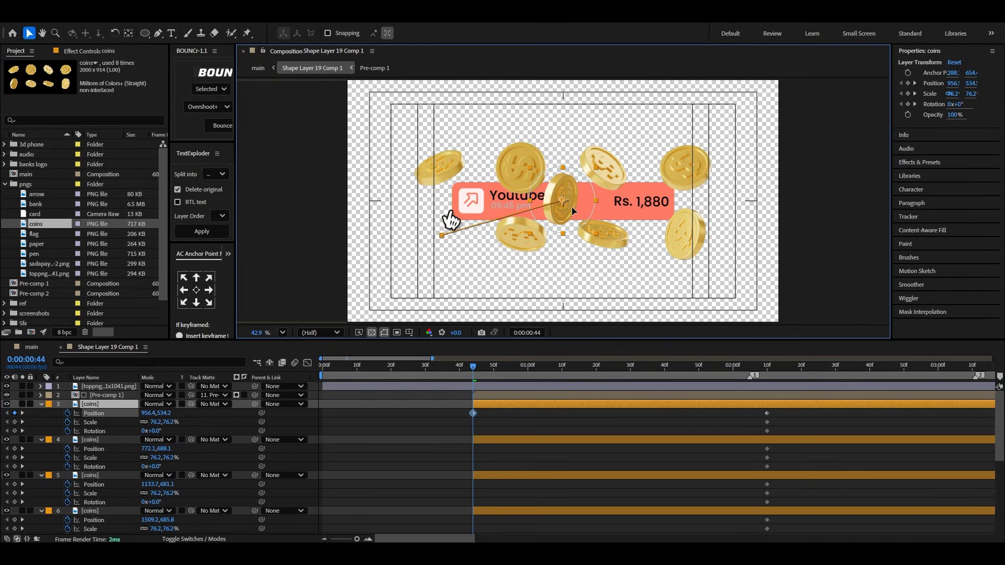
left_click(538, 439)
left_click_drag(521, 253, 505, 222)
left_click(537, 477)
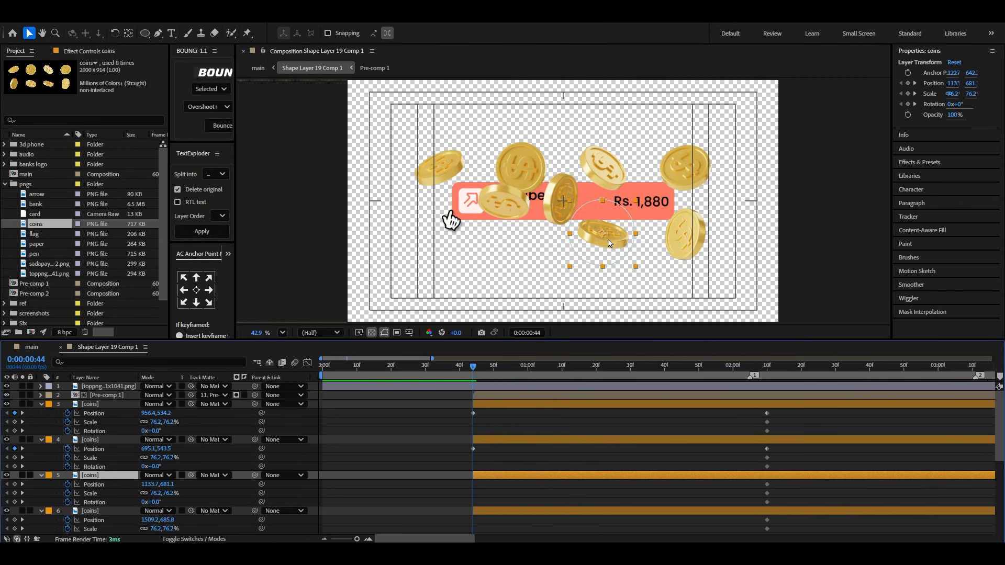
left_click_drag(610, 242, 639, 211)
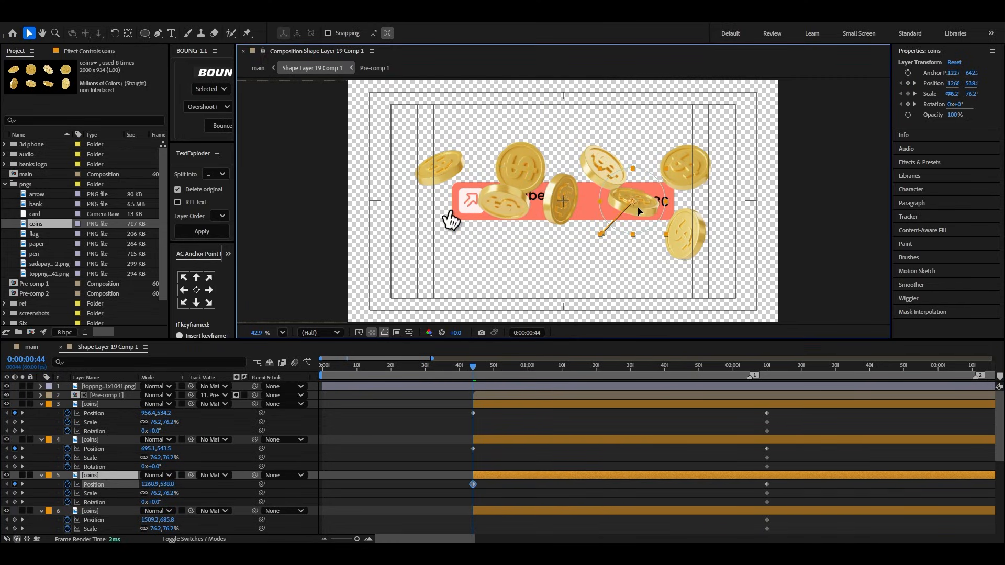
left_click(590, 512)
left_click_drag(687, 236, 594, 205)
Step: At 0:00:44, keyframe the upper-row coins' Positions over the card, right to left about (1285, 537), (1003, 527), (835, 523) and (646, 530)
scroll(564, 411, "down", 2)
left_click(563, 494)
left_click_drag(686, 170, 636, 203)
scroll(547, 461, "down", 2)
left_click(544, 476)
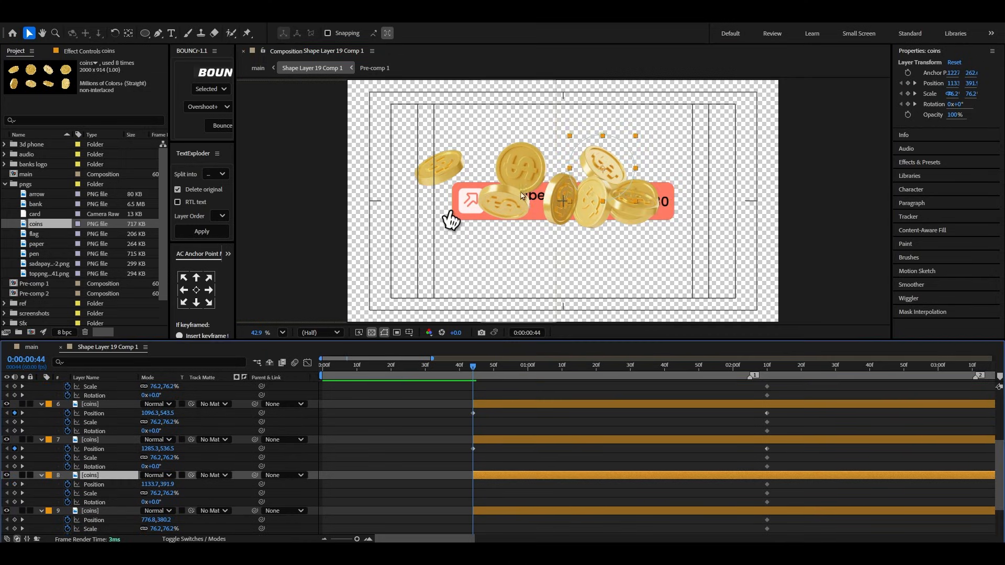
left_click_drag(602, 171, 573, 201)
scroll(548, 446, "down", 2)
left_click(548, 459)
left_click_drag(523, 170, 536, 202)
left_click(535, 494)
left_click_drag(442, 178, 495, 210)
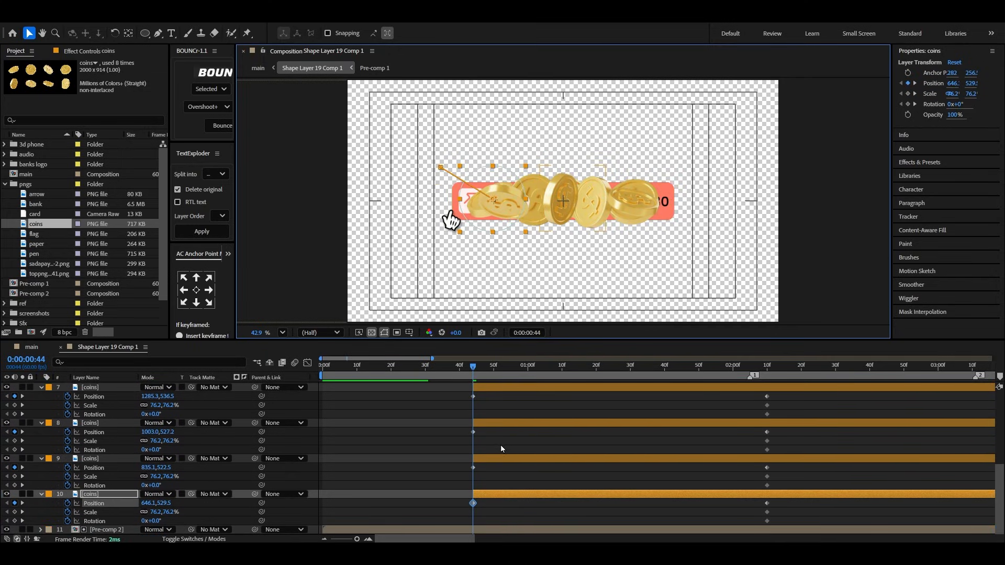
Step: Set the Scale of all eight coins layers to 0% at 0:00:44
left_click(172, 512)
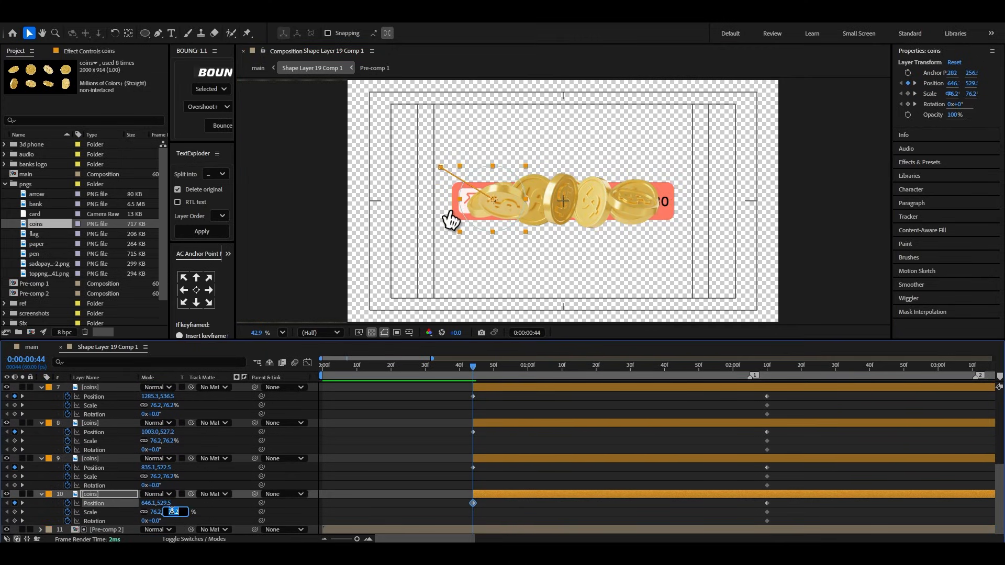
left_click(168, 476)
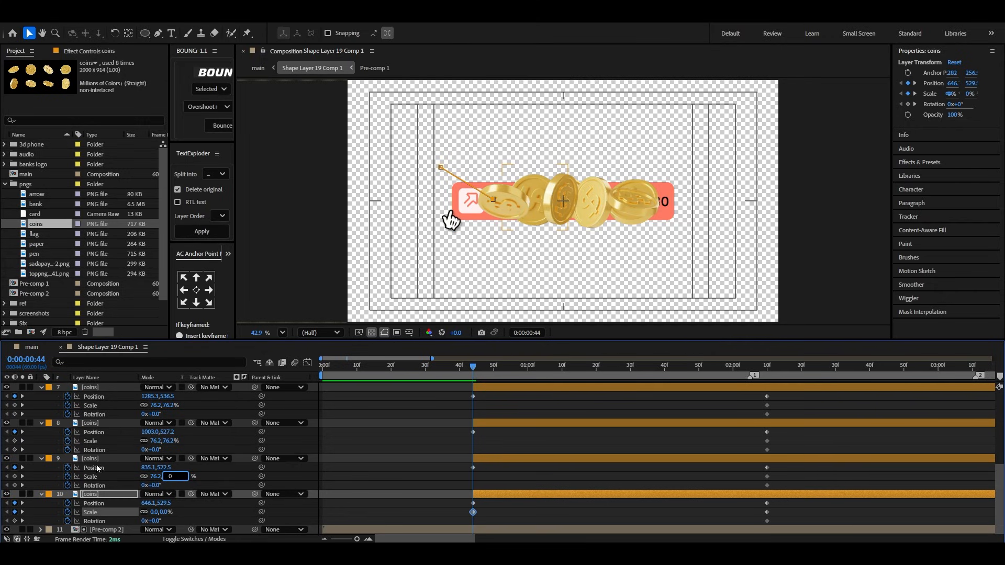
key("Return")
scroll(99, 471, "up", 5)
left_click(98, 413, "shift")
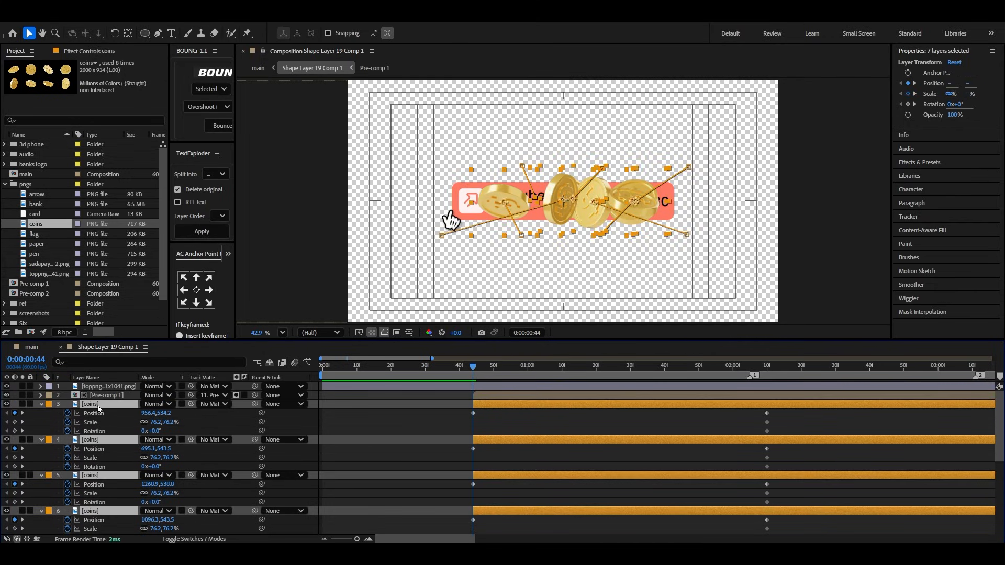
key("s")
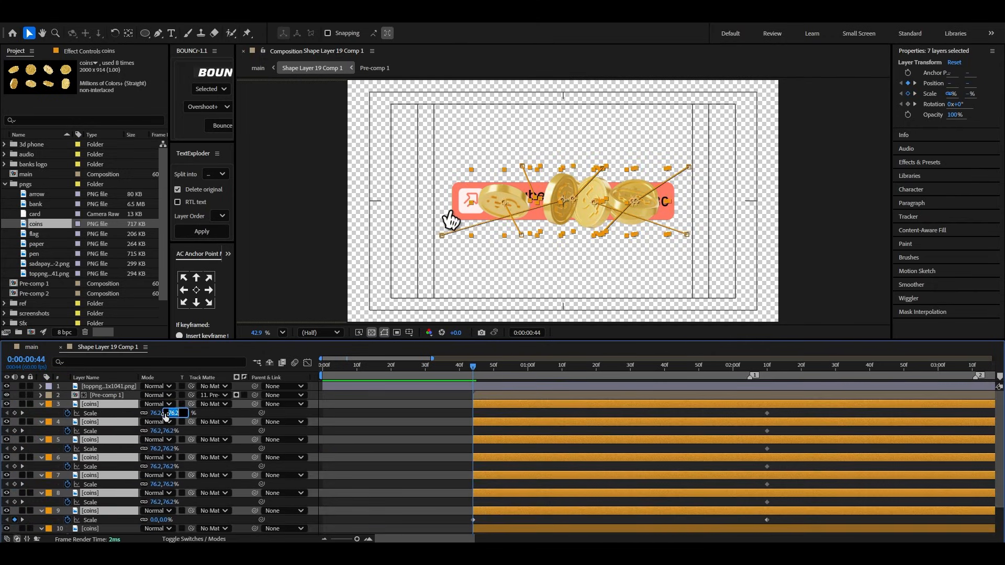
type("0")
left_click(373, 446)
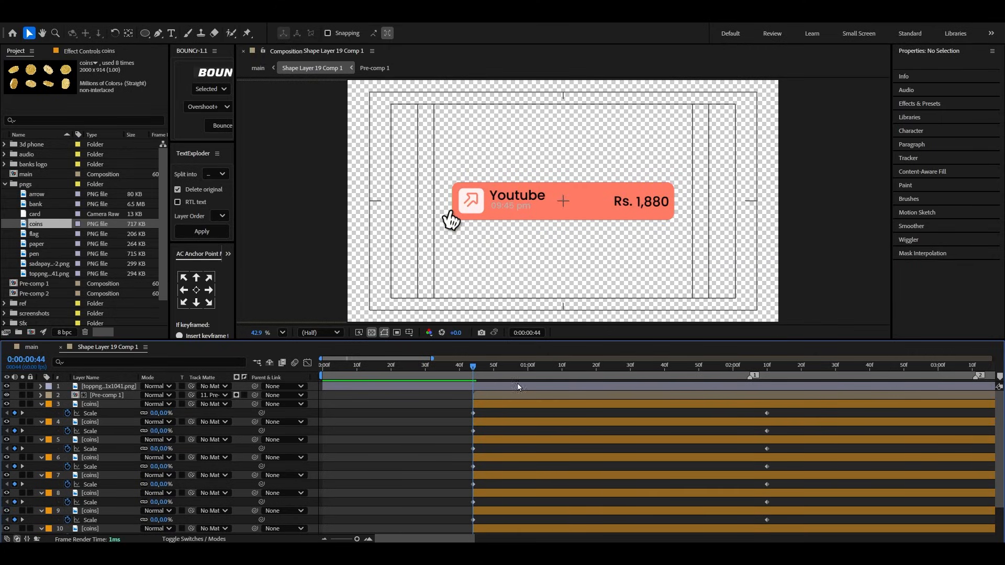
Step: At 0:00:44, set the Rotation of coins layers 3 to 10 to 44°, -65°, 41°, 45°, -55°, 62°, 49° and 38°
left_click(491, 408)
scroll(504, 495, "down", 2)
left_click(503, 496, "shift")
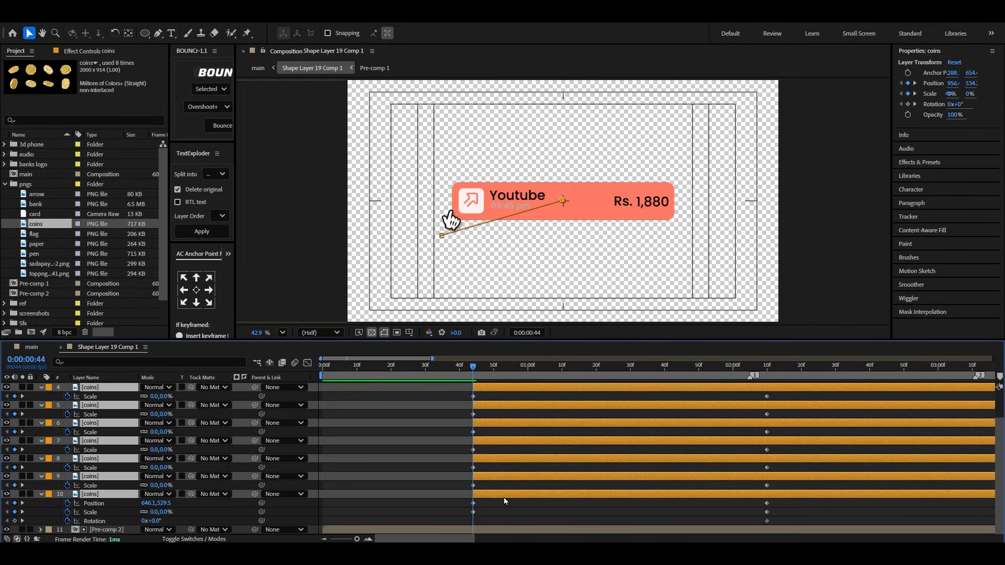
key("r")
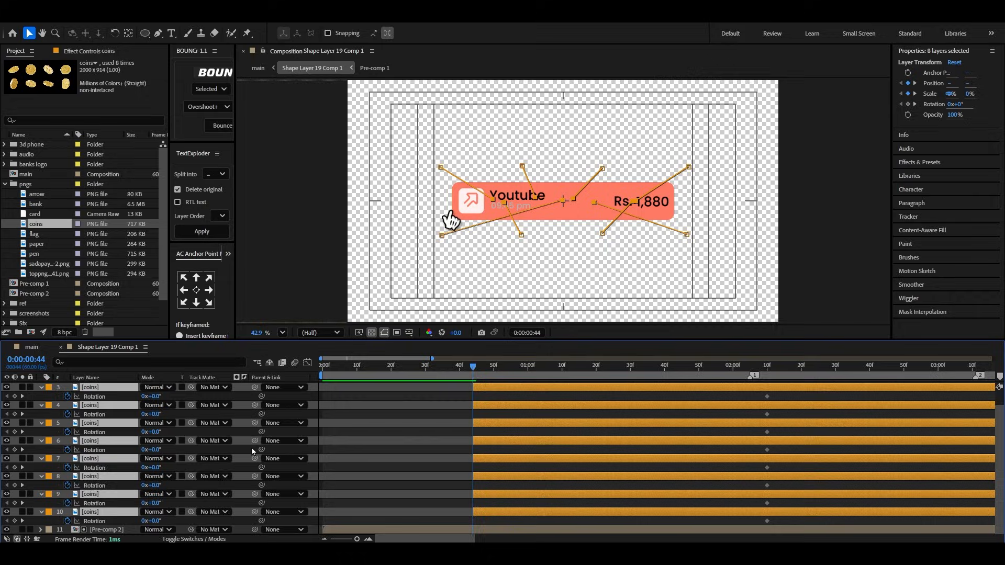
scroll(382, 429, "up", 1)
left_click(473, 406)
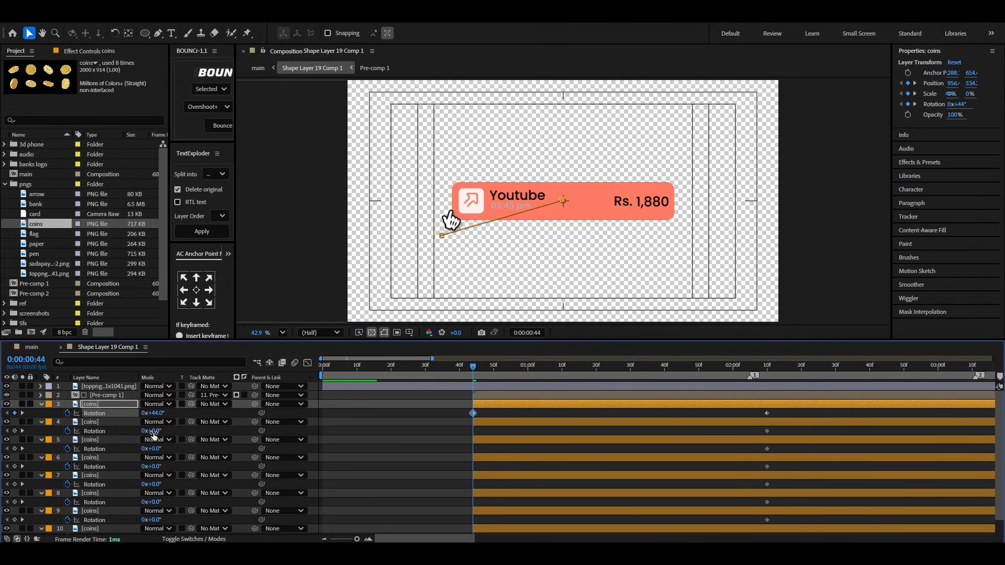
left_click_drag(154, 433, 180, 518)
scroll(127, 486, "down", 1)
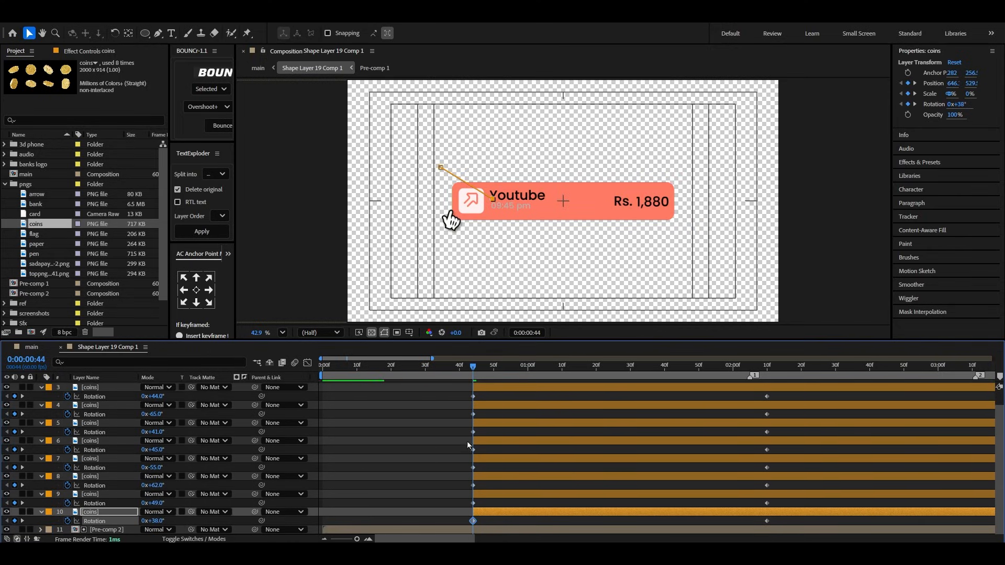
Step: Apply Easy Ease to all Position, Scale and Rotation keyframes of the eight coins layers
scroll(487, 419, "up", 1)
left_click(498, 407)
scroll(512, 440, "down", 1)
left_click(508, 513, "shift")
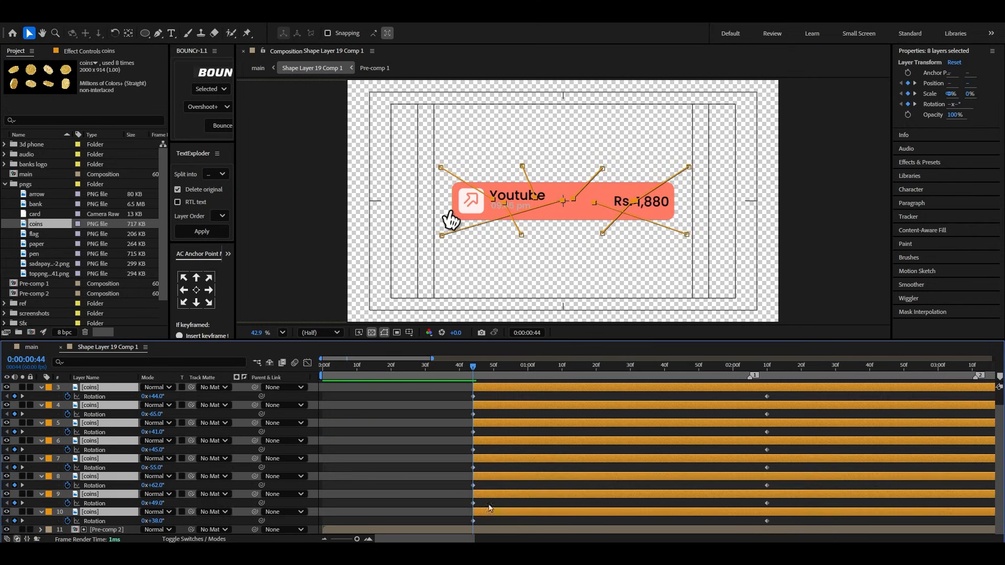
key("u")
left_click(783, 396)
left_click_drag(783, 396, 448, 530)
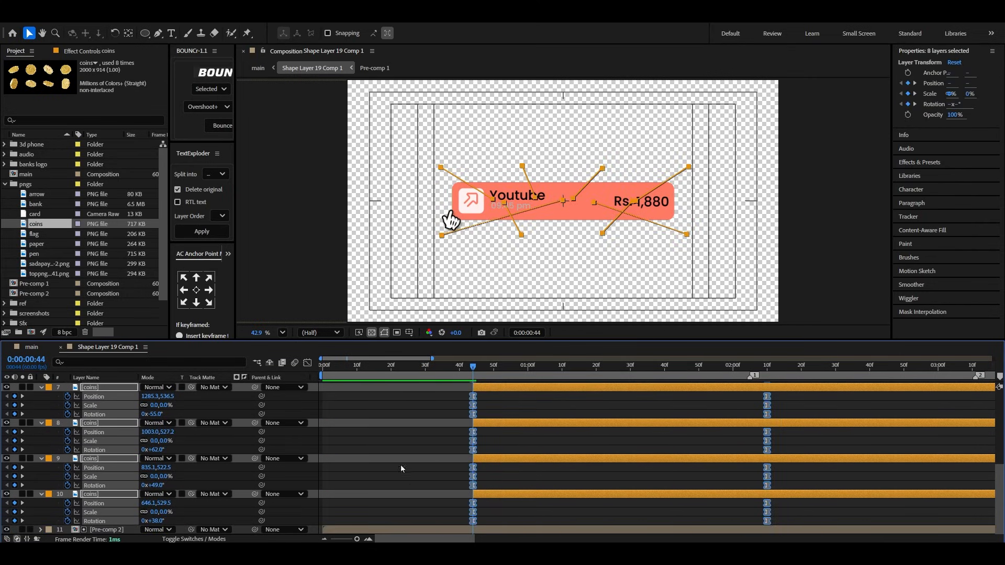
Step: Set the incoming speed influence of all eight coins' final keyframes to 100% and preview the burst
left_click(308, 363)
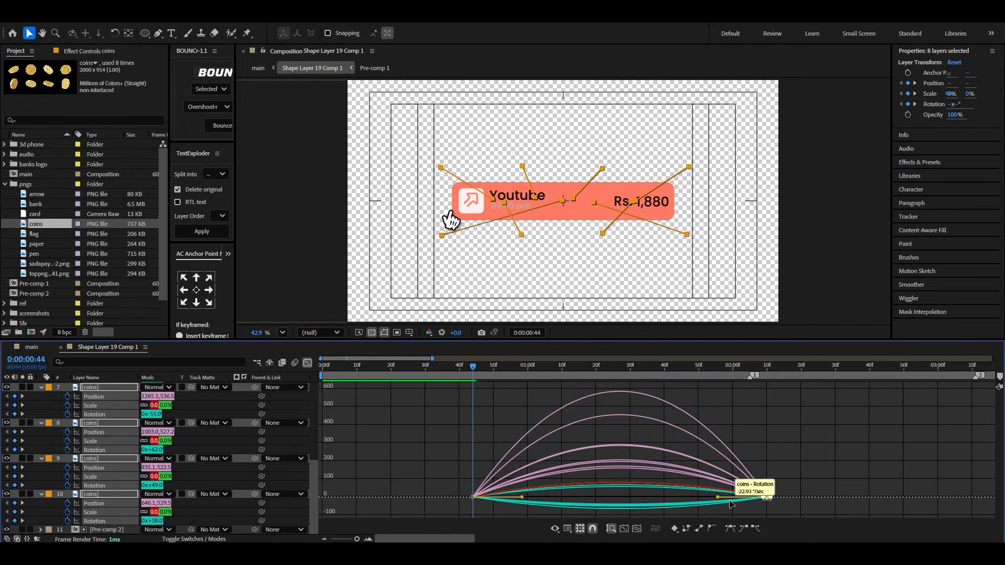
left_click_drag(719, 500, 592, 502)
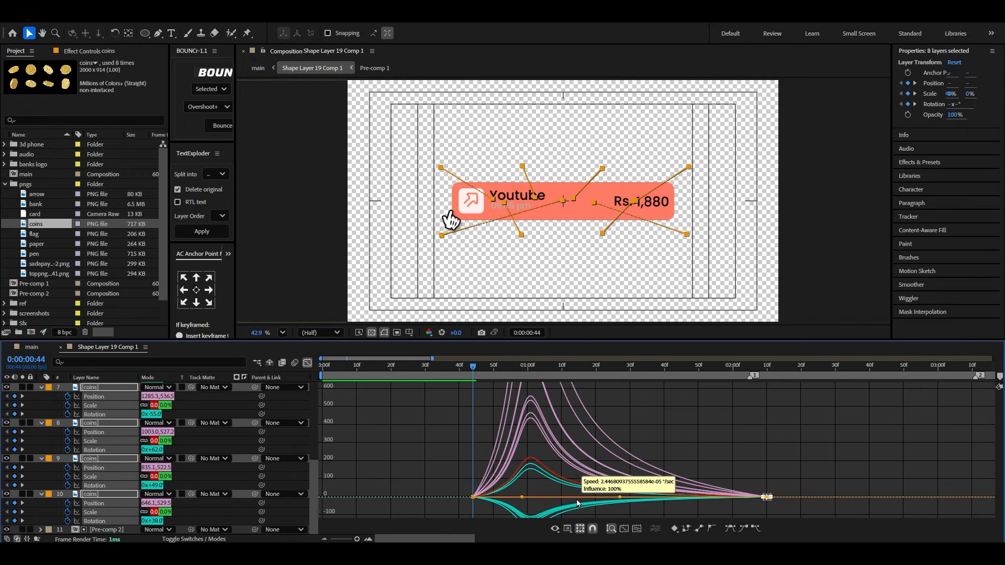
left_click(308, 363)
key("space")
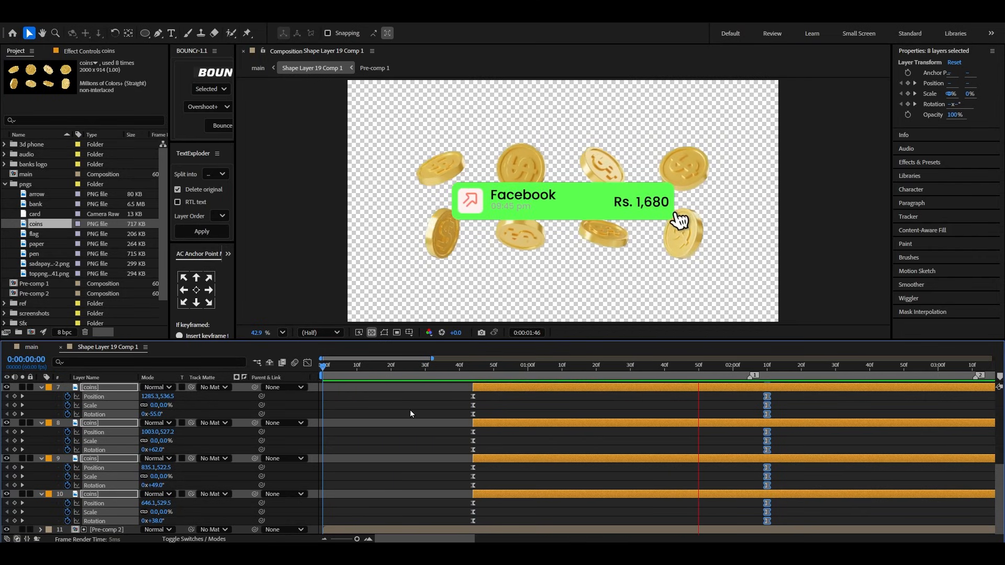
key("space")
Step: Delay the final Position, Scale and Rotation keyframes of all coins layers to about 0:02:32 and preview
left_click_drag(768, 398, 842, 399)
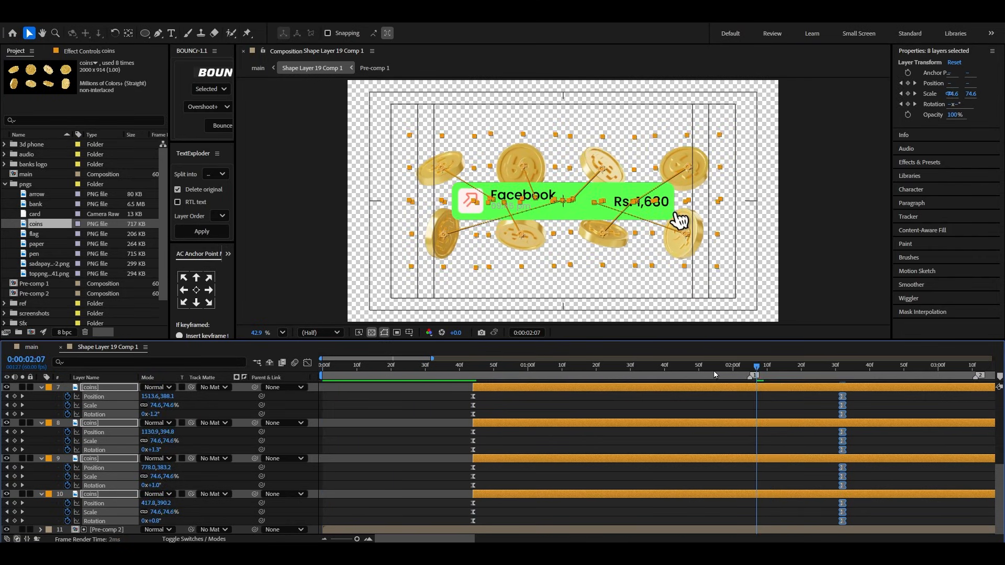
key("space")
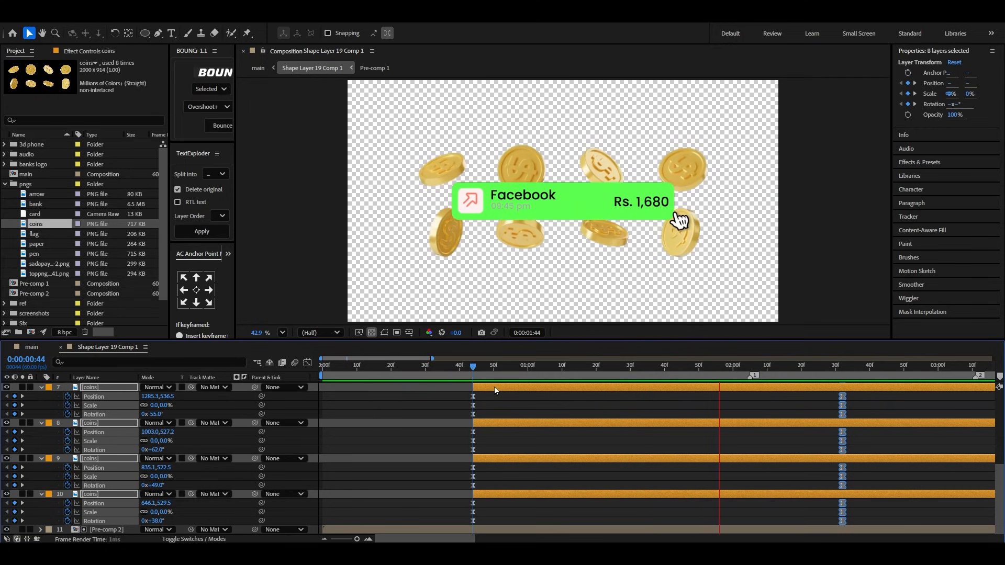
key("space")
Step: Move all eight coins layers below Pre-comp 2 in the layer stack and preview them emerging from behind the card
key("u")
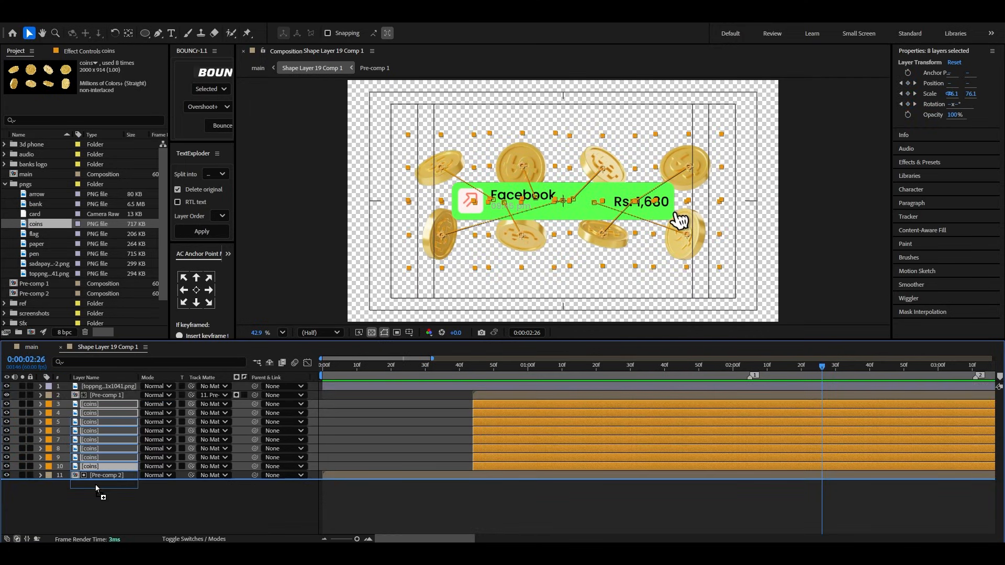
key("ctrl+shift+[")
left_click(97, 492)
key("space")
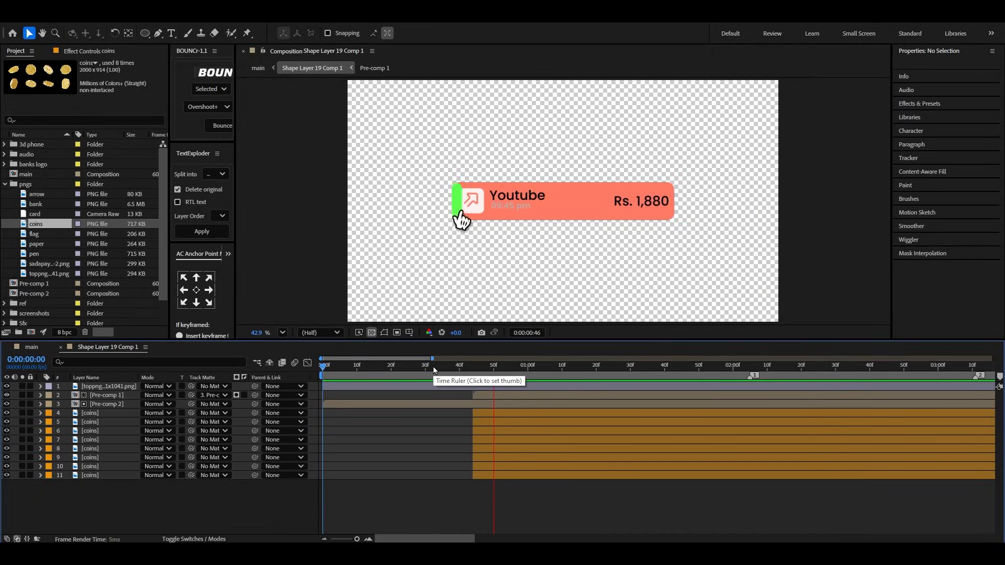
key("space")
key("apostrophe")
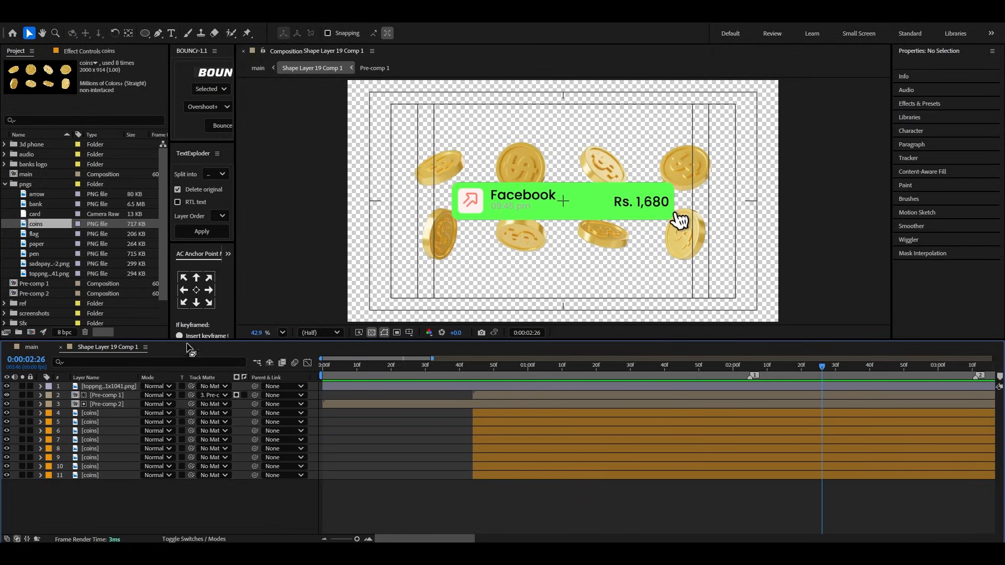
Step: Return to the main composition and preview the swipe and coin burst from 0:08:04 and 0:08:16
left_click(60, 347)
left_click(483, 366)
key("space")
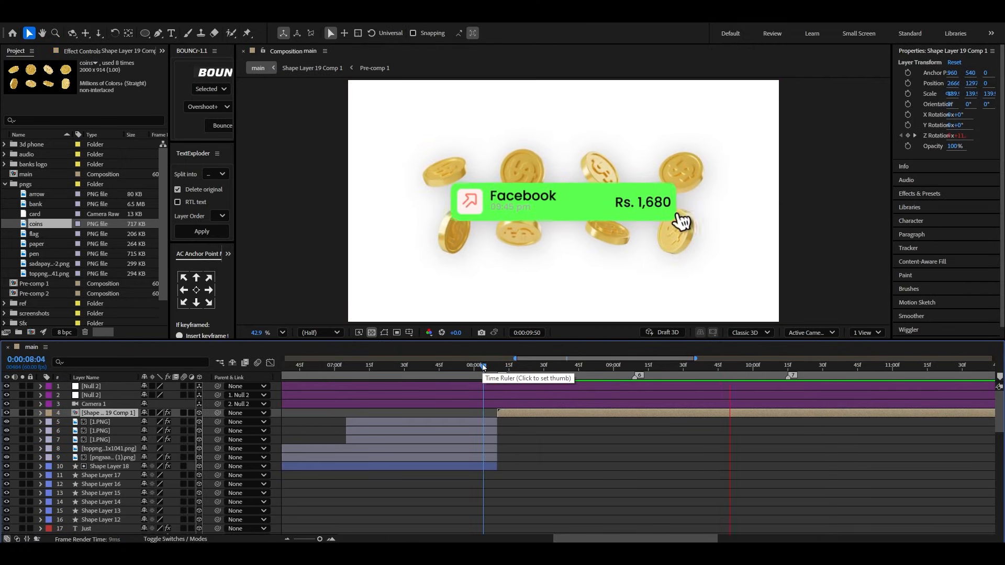
key("space")
left_click(512, 367)
key("space")
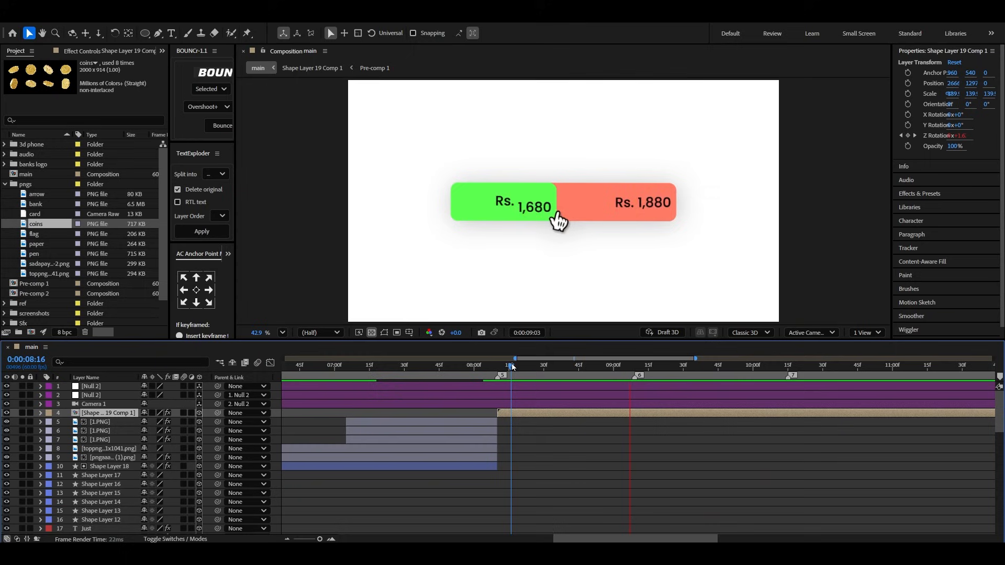
key("space")
Step: In Shape Layer 19 Comp 1, move the coins' final keyframes to about 0:01:49 and check the faster burst in main
double_click(571, 414)
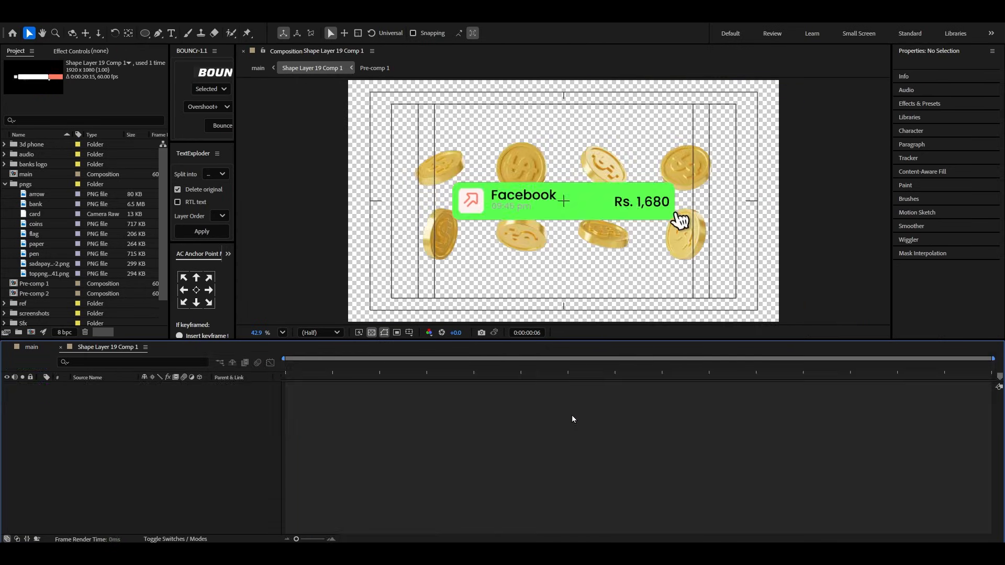
left_click_drag(147, 493, 186, 424)
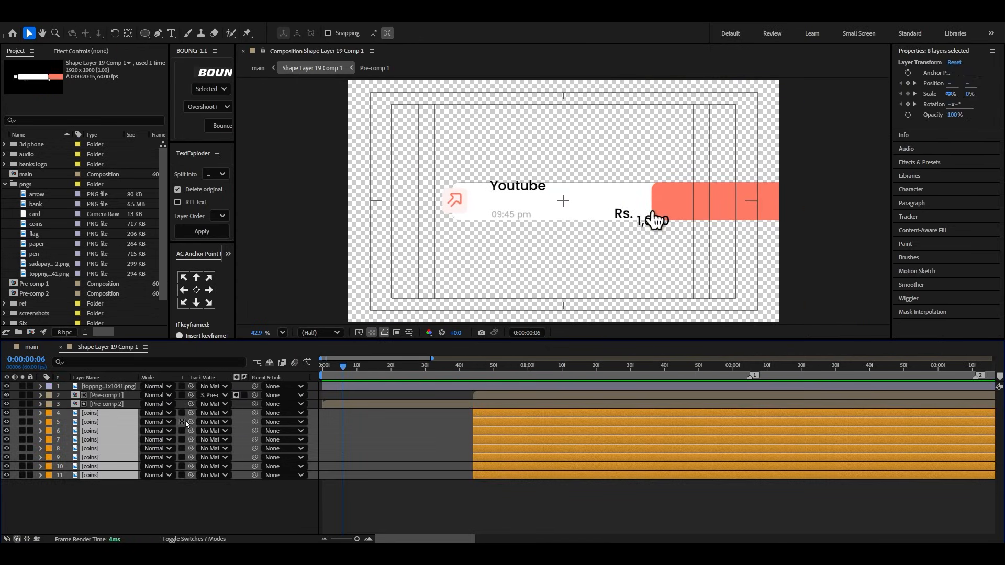
key("u")
left_click_drag(858, 432, 545, 433)
key("space")
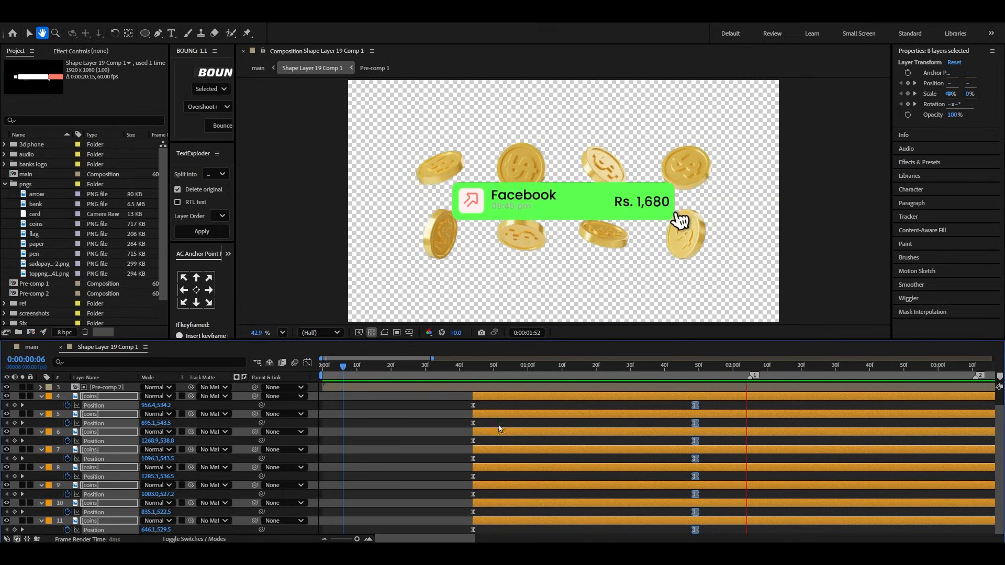
left_click(60, 347)
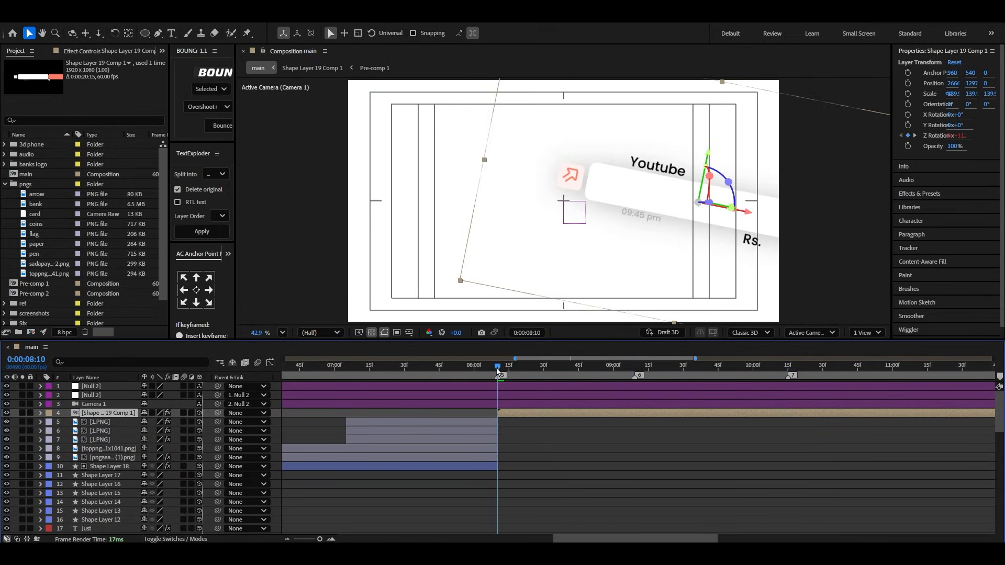
left_click(530, 378)
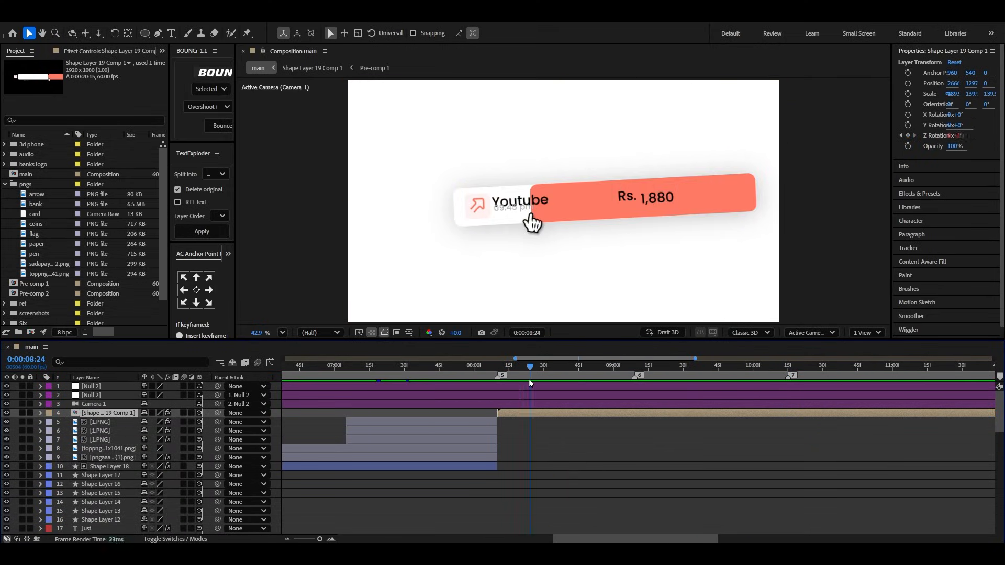
key("space")
key("space")
left_click(591, 379)
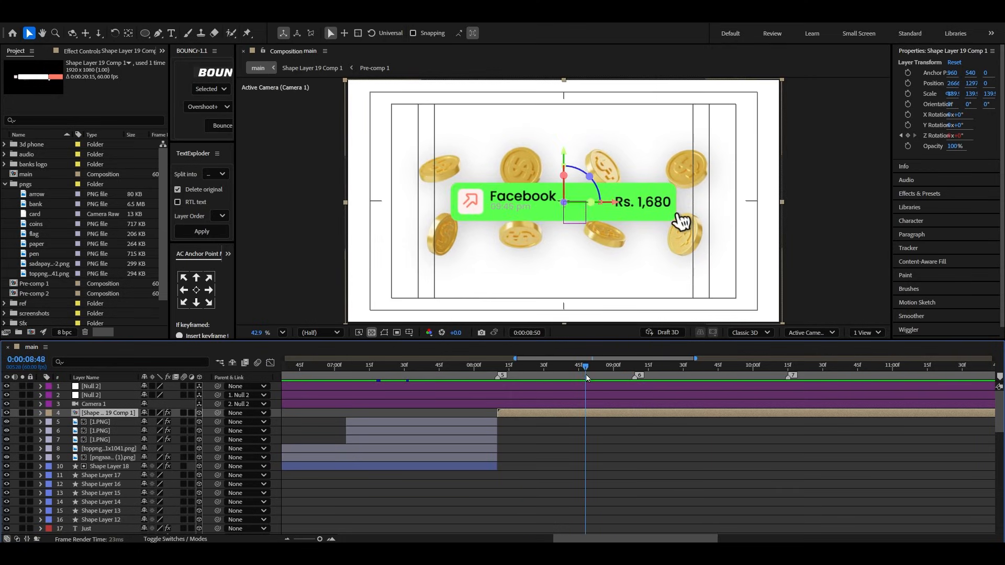
Step: On the Shape Layer 19 Comp 1 layer, add a Z Rotation keyframe at 0:09:03 and tilt it to about 7° at 0:09:09
left_click(617, 423)
left_click_drag(590, 374, 621, 376)
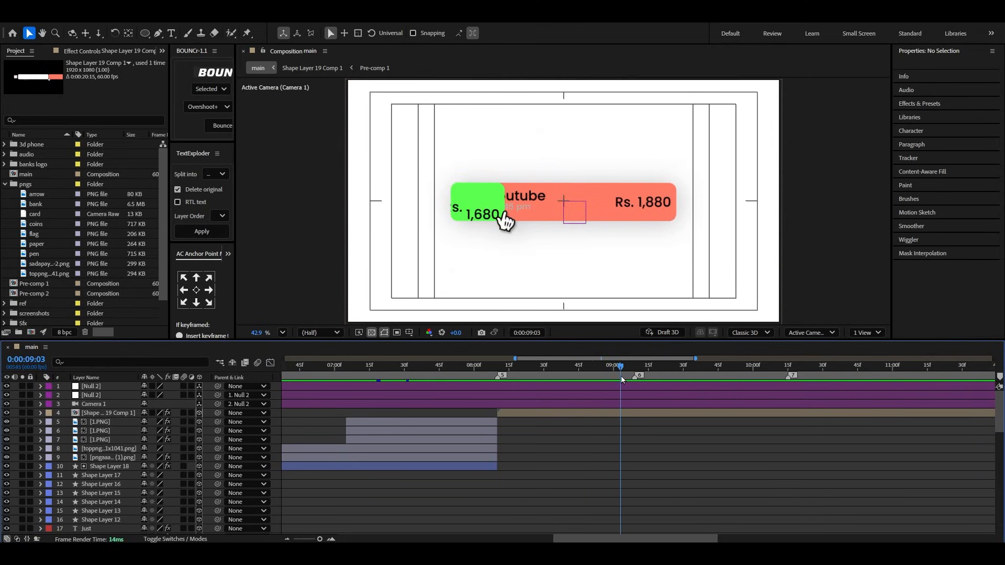
left_click(629, 412)
key("r")
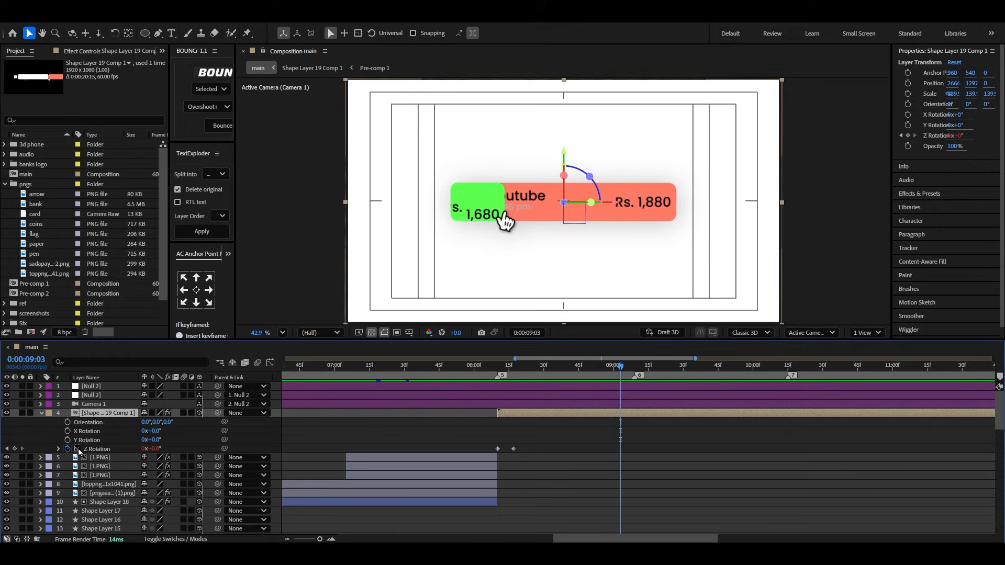
left_click(15, 450)
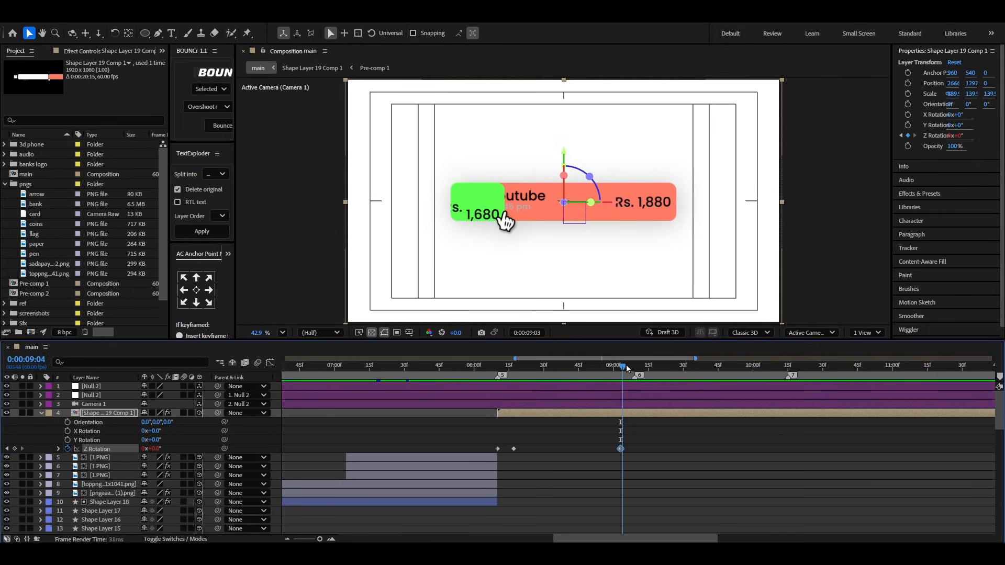
left_click_drag(628, 368, 638, 369)
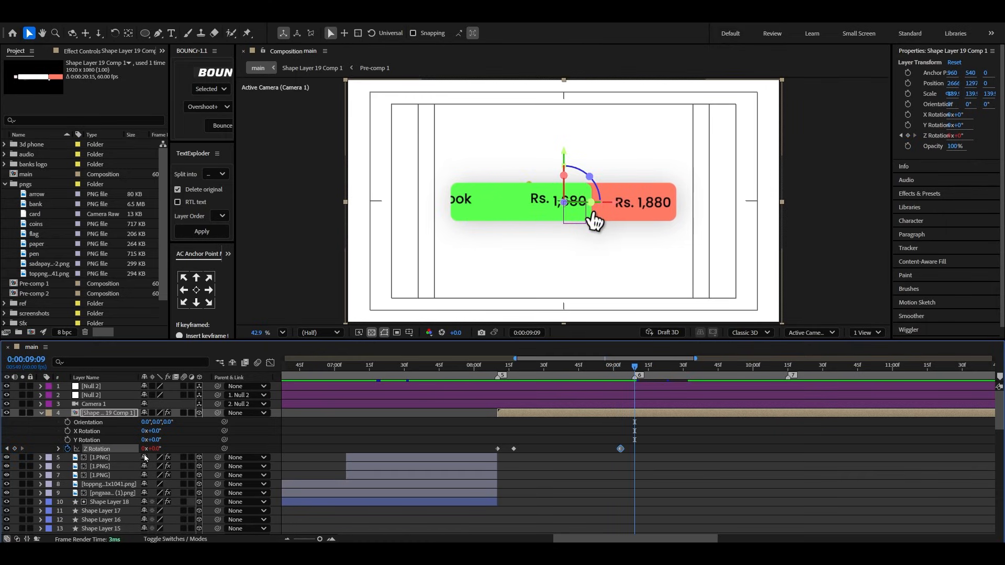
left_click_drag(157, 449, 184, 444)
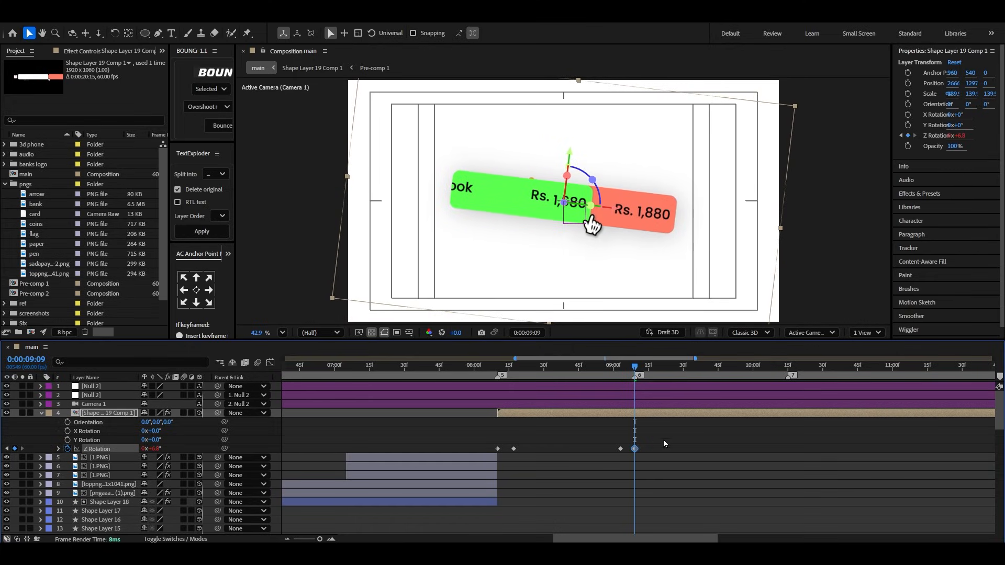
Step: Copy the layer's 0:09:03 Z Rotation keyframe to 0:09:14 to level the card again
scroll(665, 441, "up", 1)
left_click_drag(602, 368, 625, 374)
left_click(580, 448)
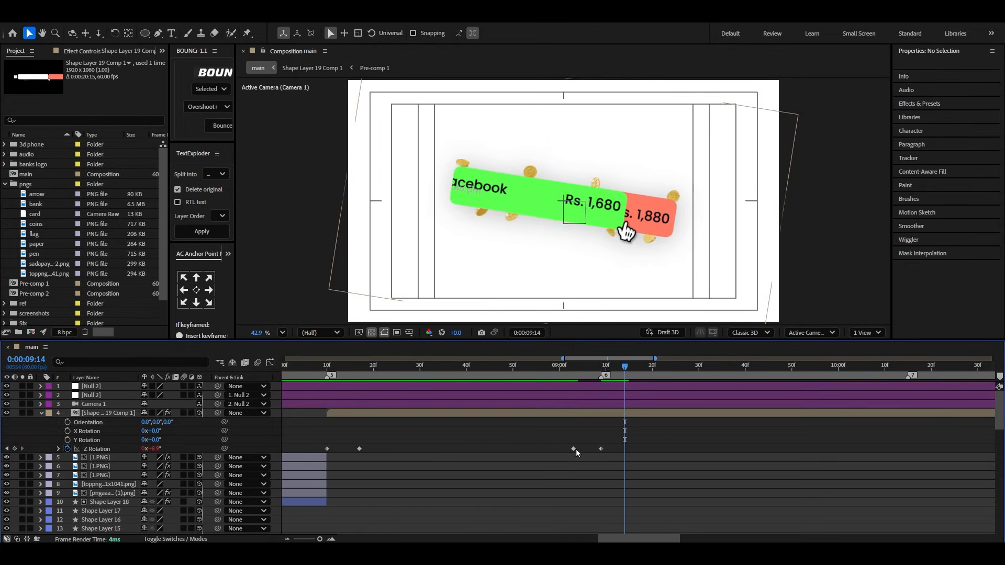
left_click(573, 449)
key("ctrl+c")
key("ctrl+v")
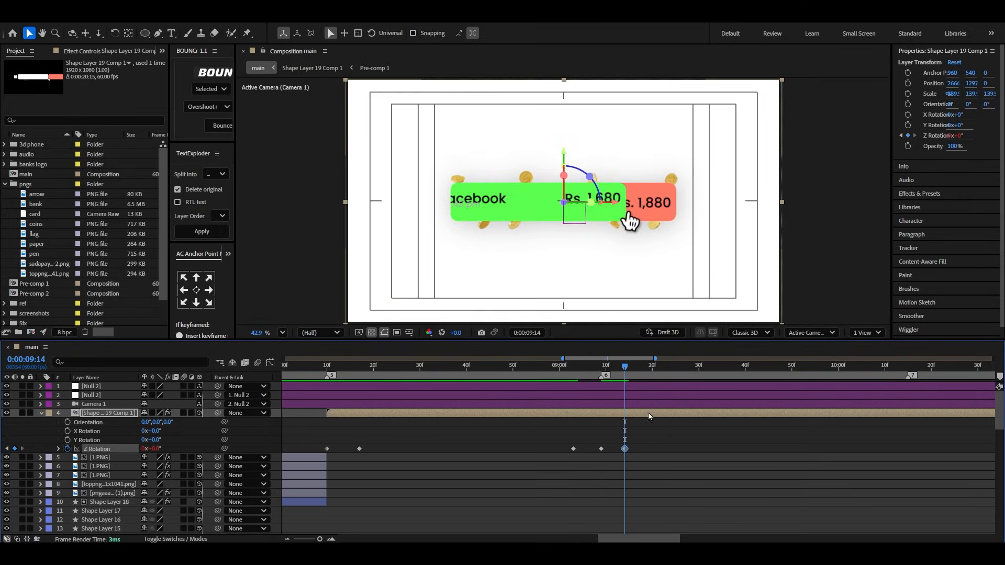
Step: Preview the card's tilt and coin burst in main from about 0:08:47
left_click(499, 372)
key("space")
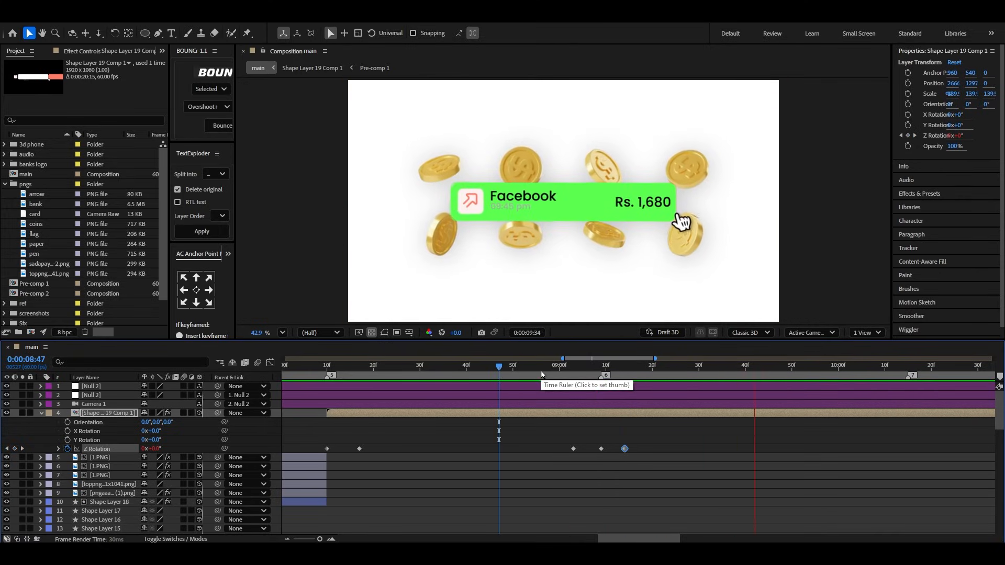
left_click(513, 370)
key("space")
left_click(523, 368)
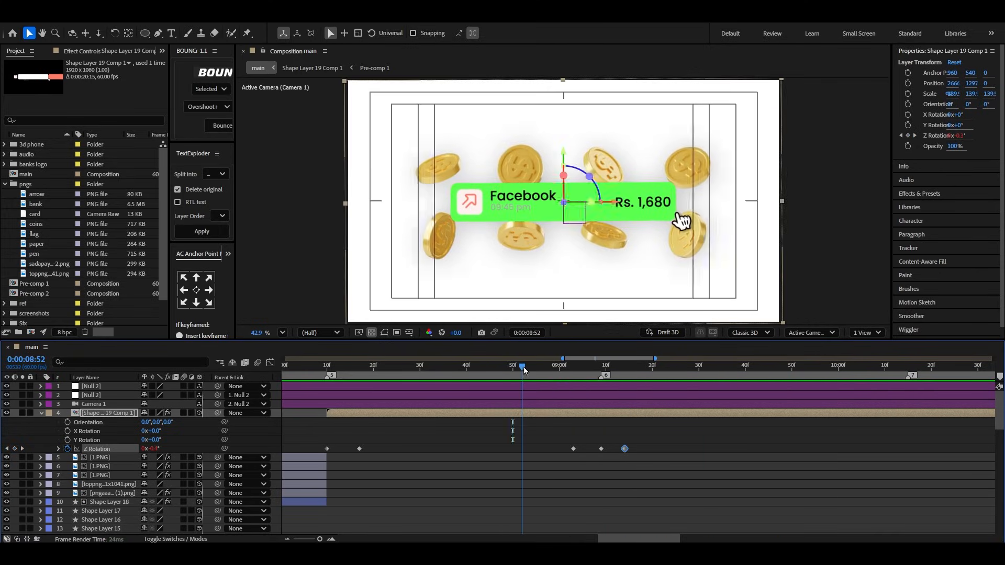
key("space")
key("space")
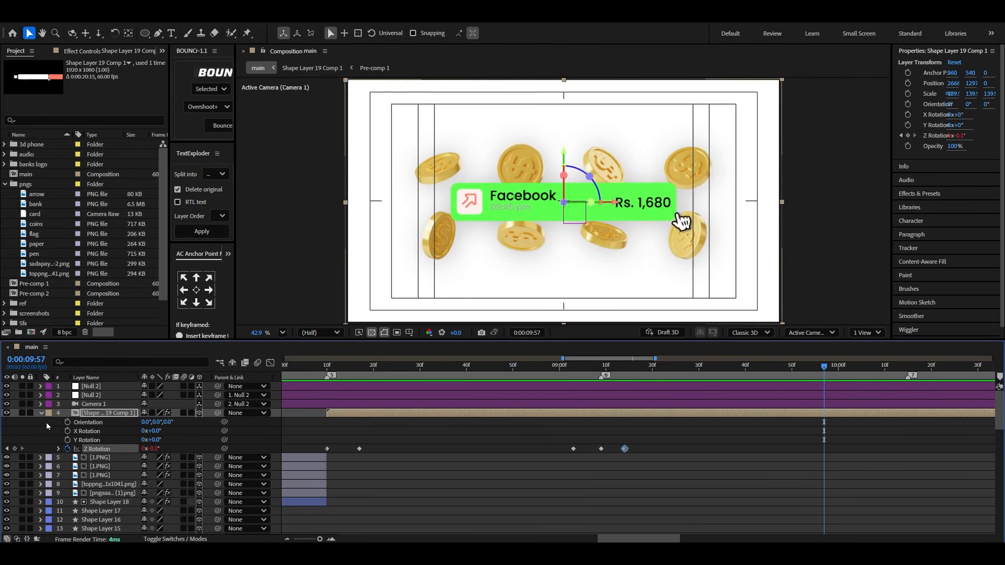
Step: Collapse the layer's properties, preview main from 0:07:47, and compare the coin burst with the reference video
left_click(41, 413)
left_click(525, 456)
scroll(527, 454, "down", 2)
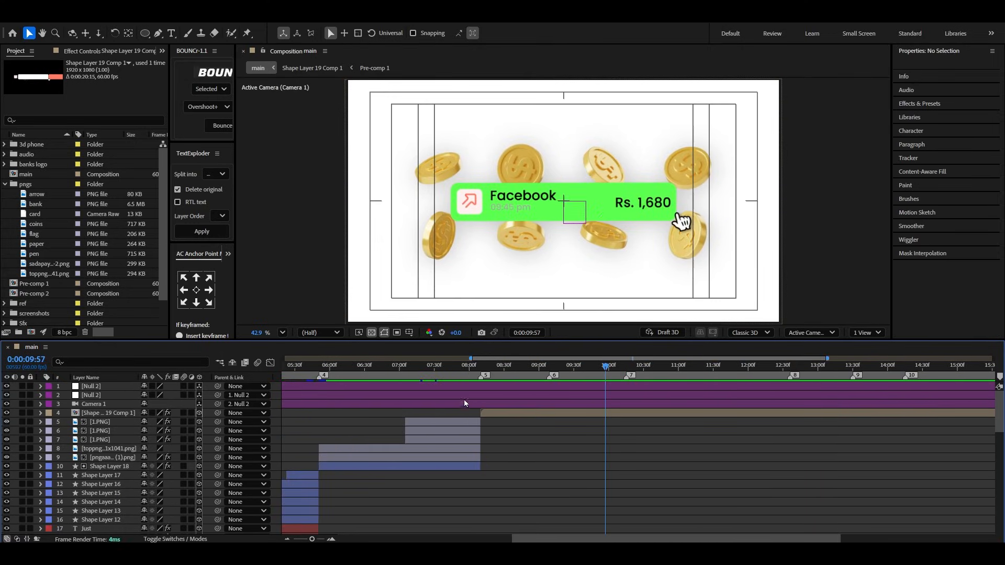
left_click(454, 370)
key("space")
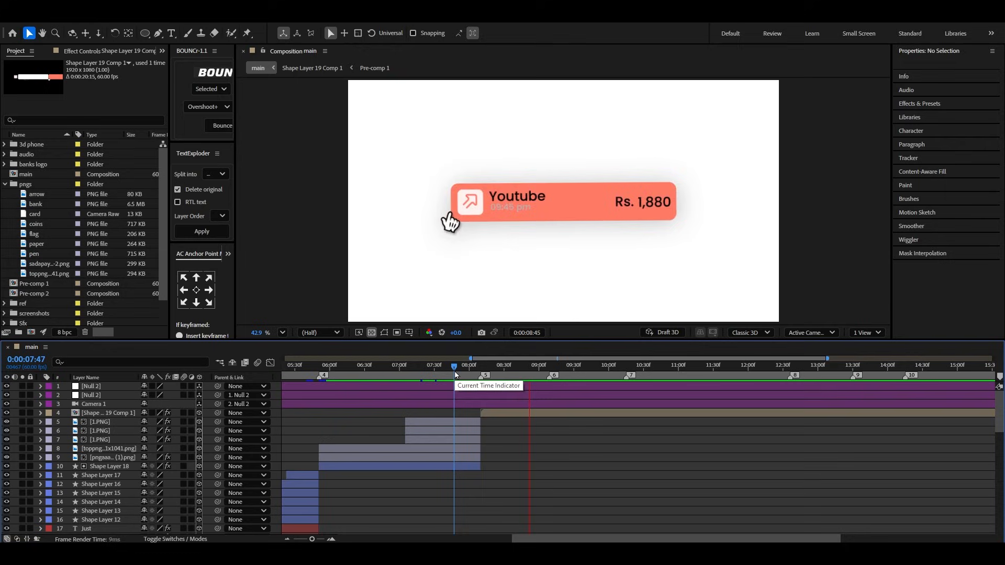
key("space")
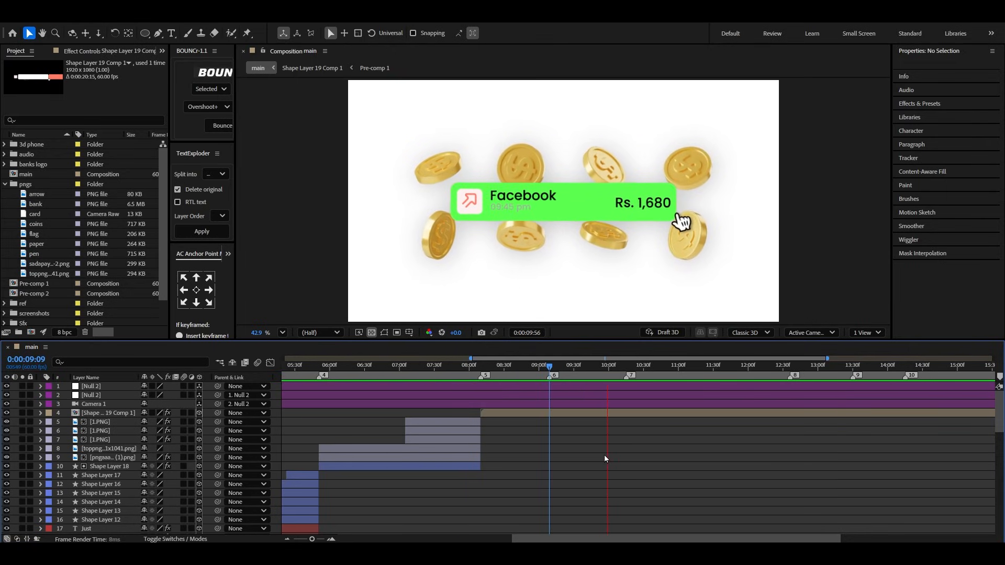
key("space")
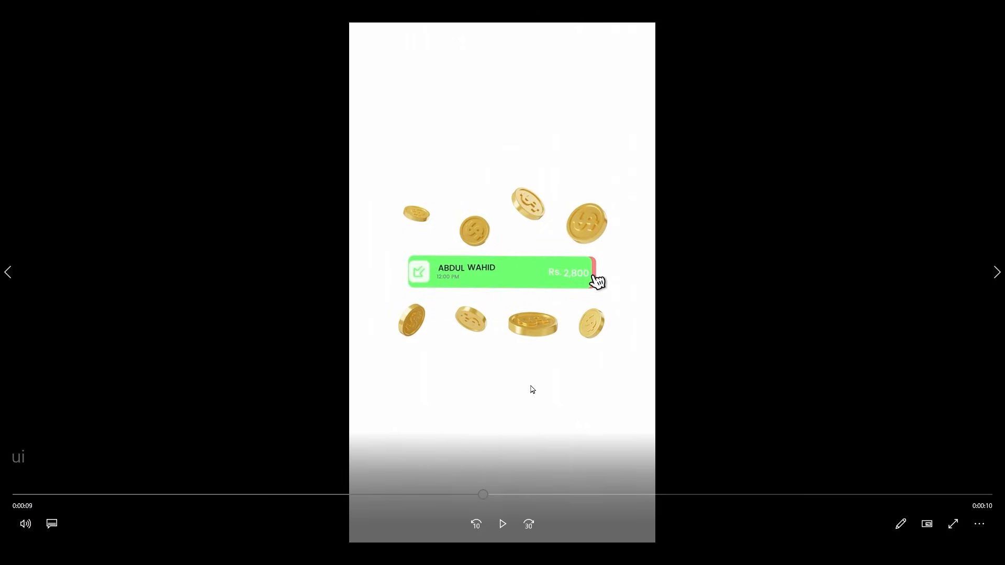
left_click(509, 532)
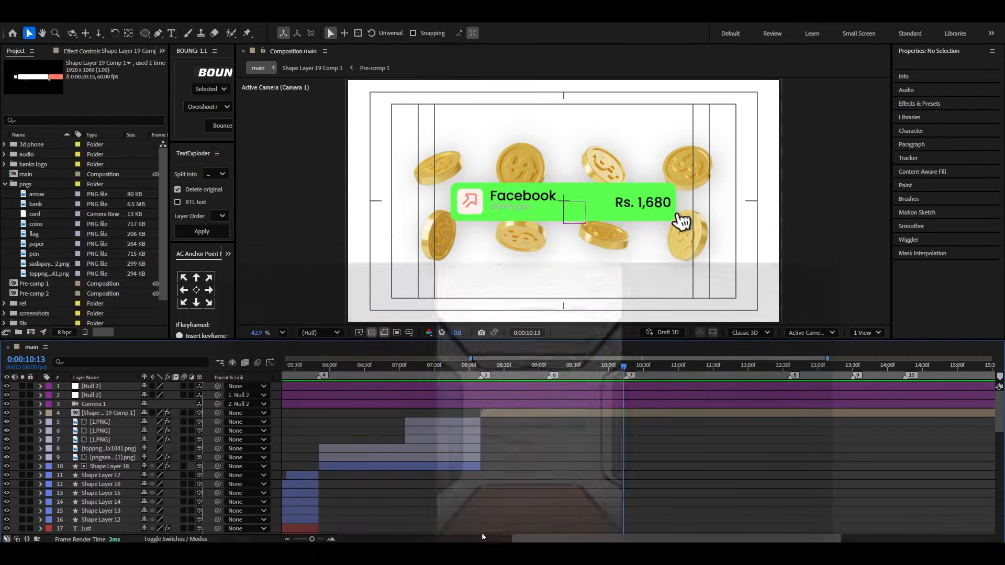
Step: Preview the burst from 0:09:22 and trim the end of the Shape Layer 19 Comp 1 layer to 0:10:53
left_click(565, 368)
key("space")
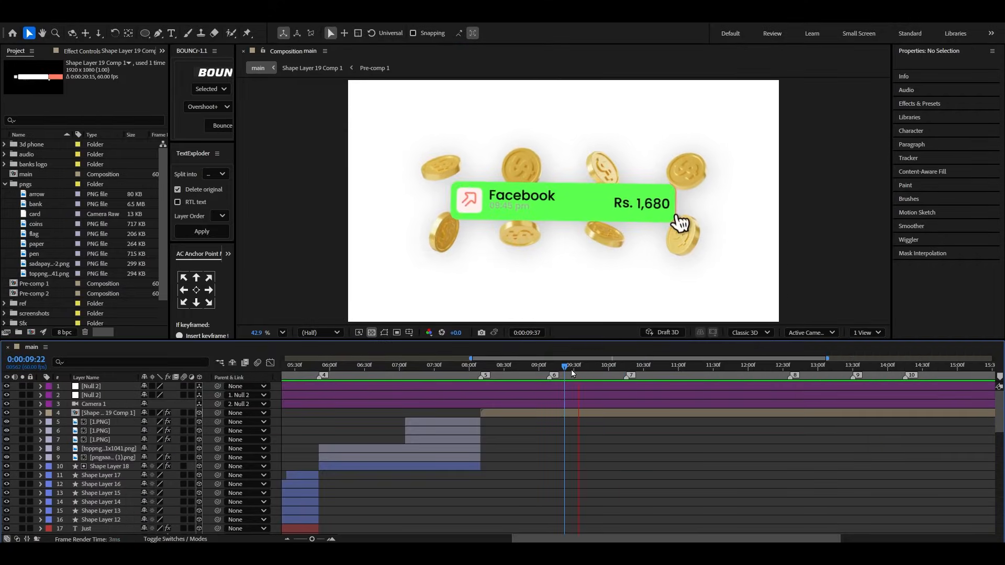
left_click(608, 369)
left_click_drag(609, 369, 670, 391)
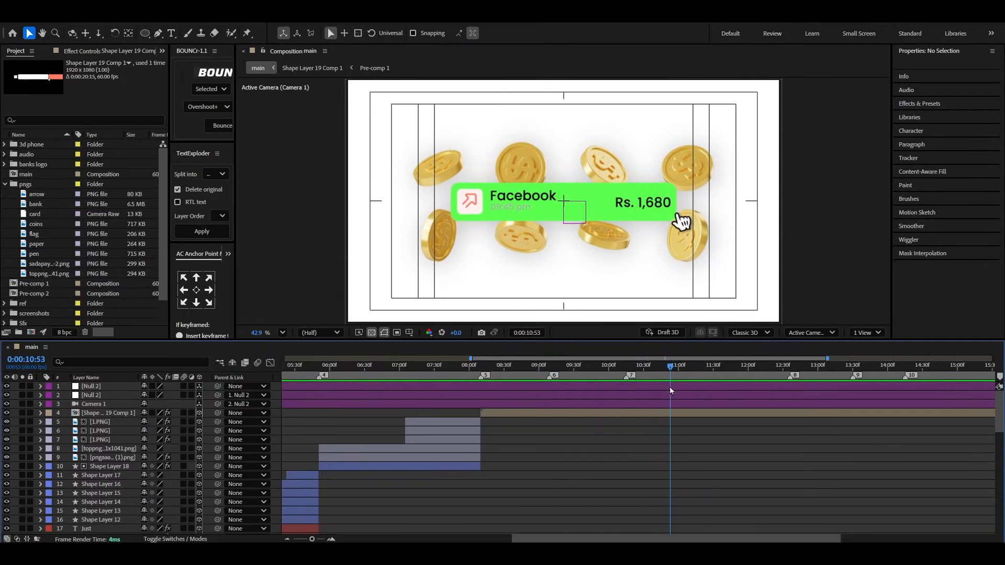
left_click(676, 418)
key("alt+]")
key("F2")
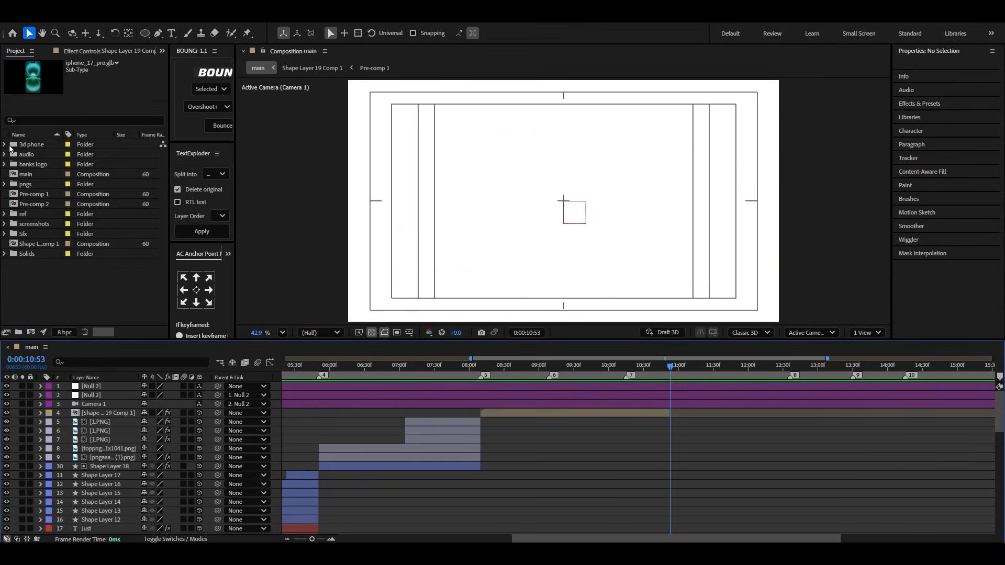
Step: Create a new composition from the iphone_17_pro.glb model in the 3d phone folder
left_click(6, 145)
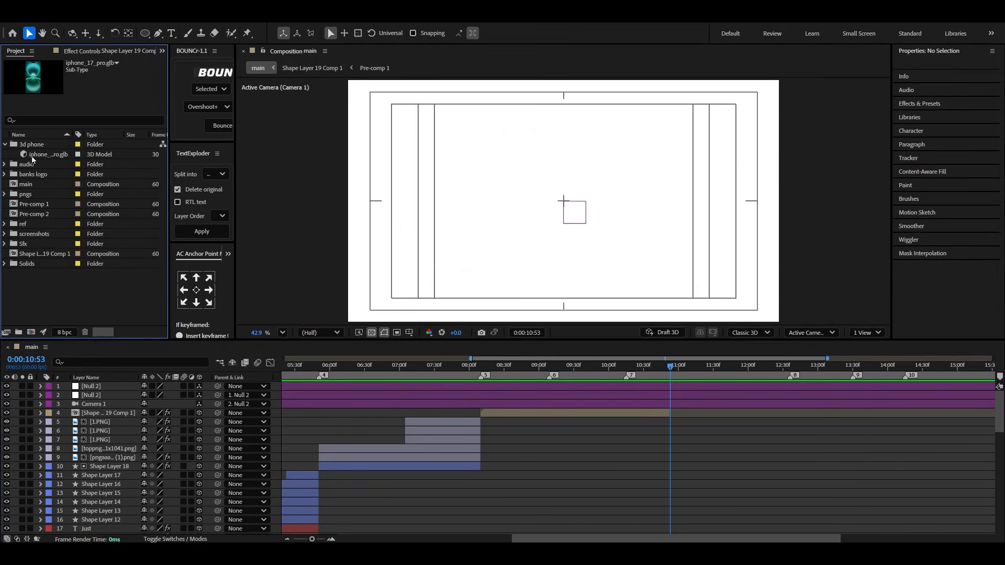
left_click(32, 157)
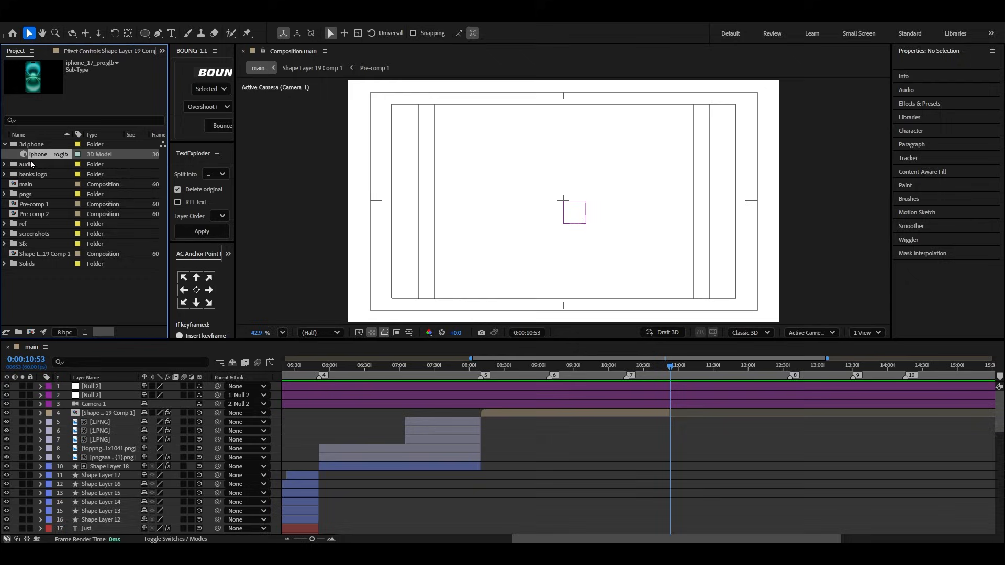
left_click_drag(31, 334, 31, 333)
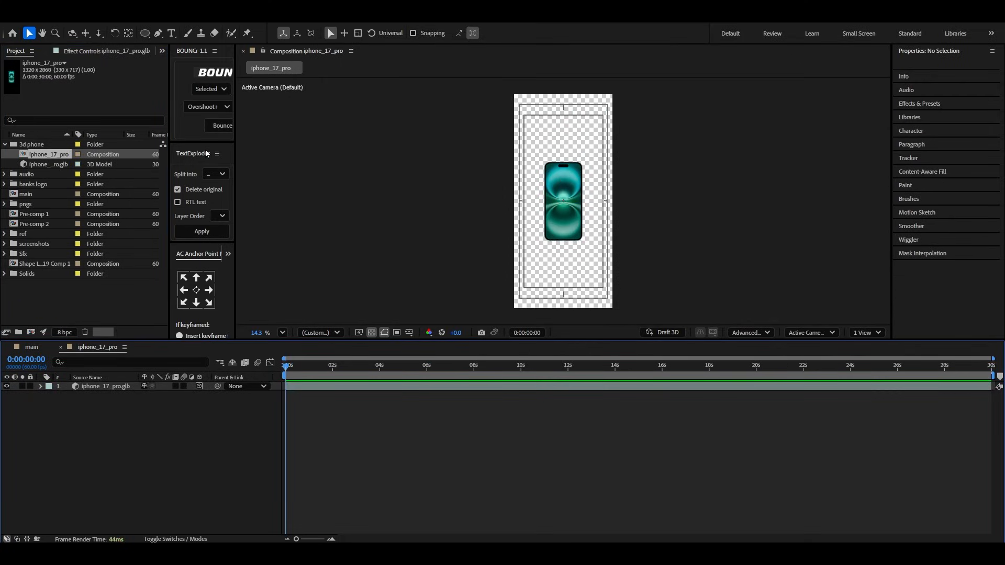
Step: Set the new composition's size to 1920 × 1080 px and rename it scene 1
left_click(56, 23)
left_click(68, 41)
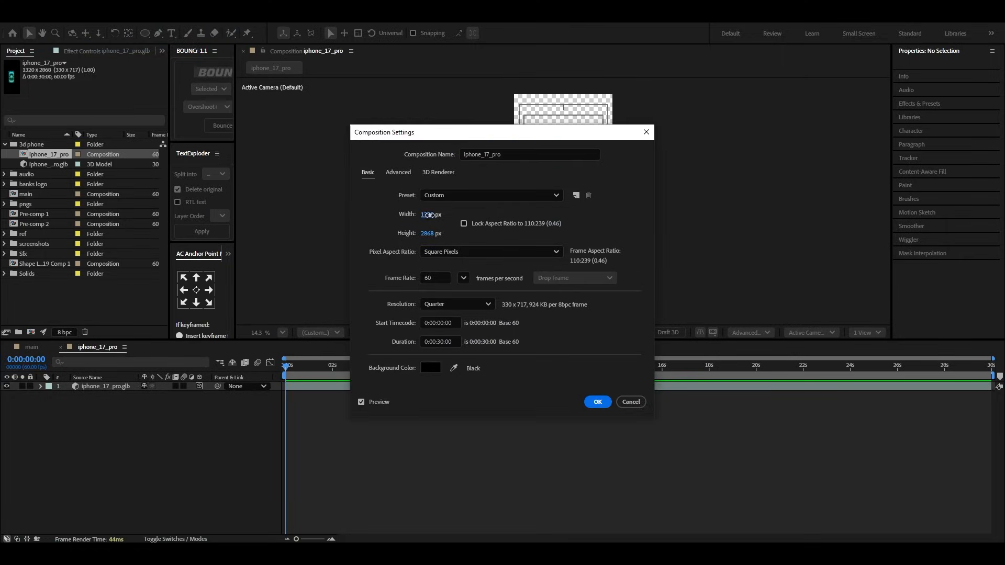
type("19")
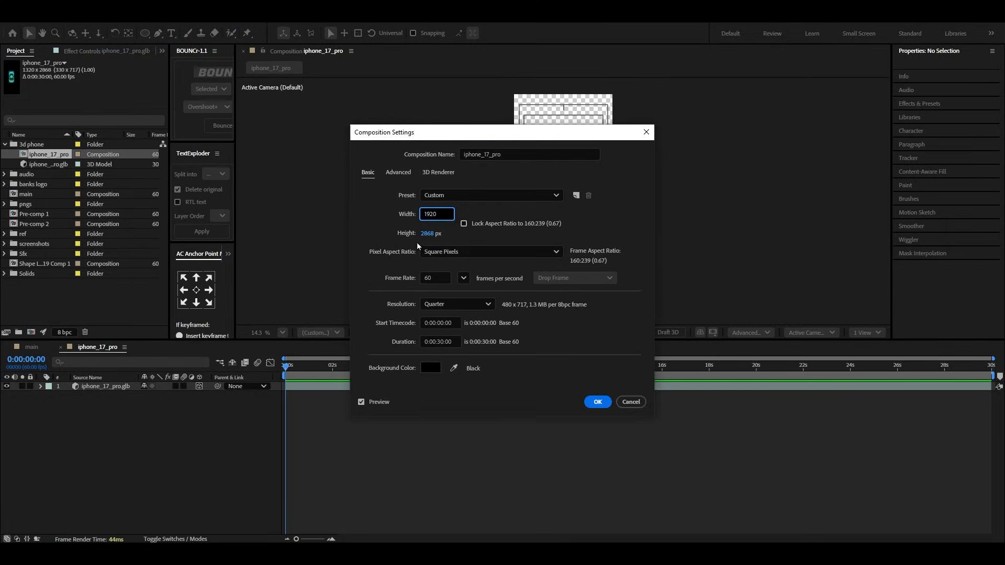
left_click(427, 233)
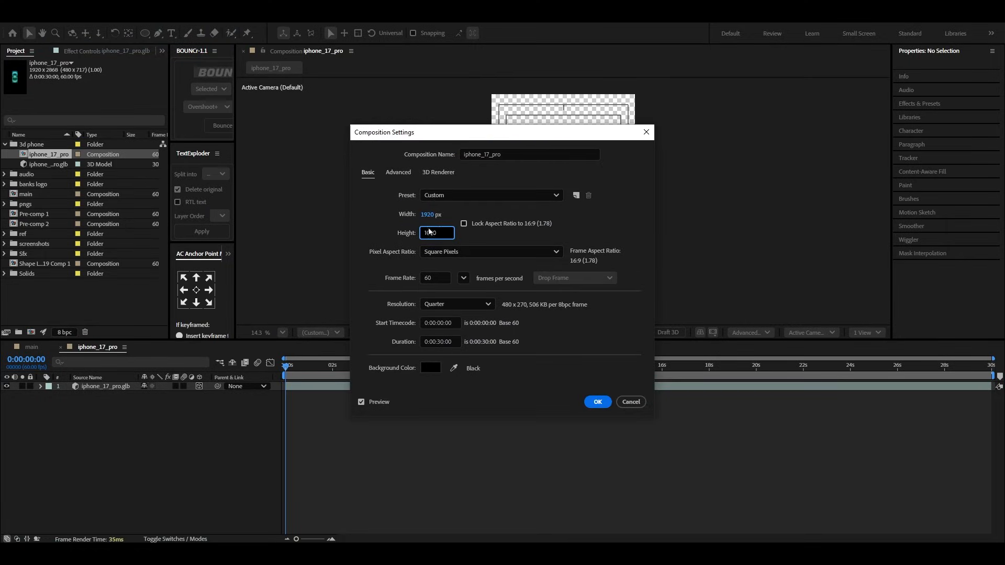
type("1080")
left_click(487, 152)
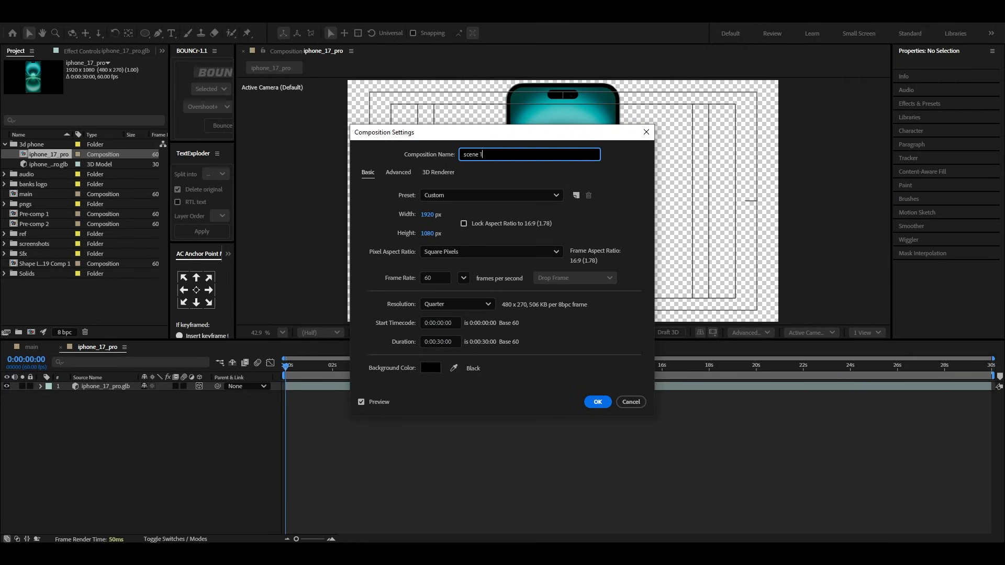
left_click(597, 402)
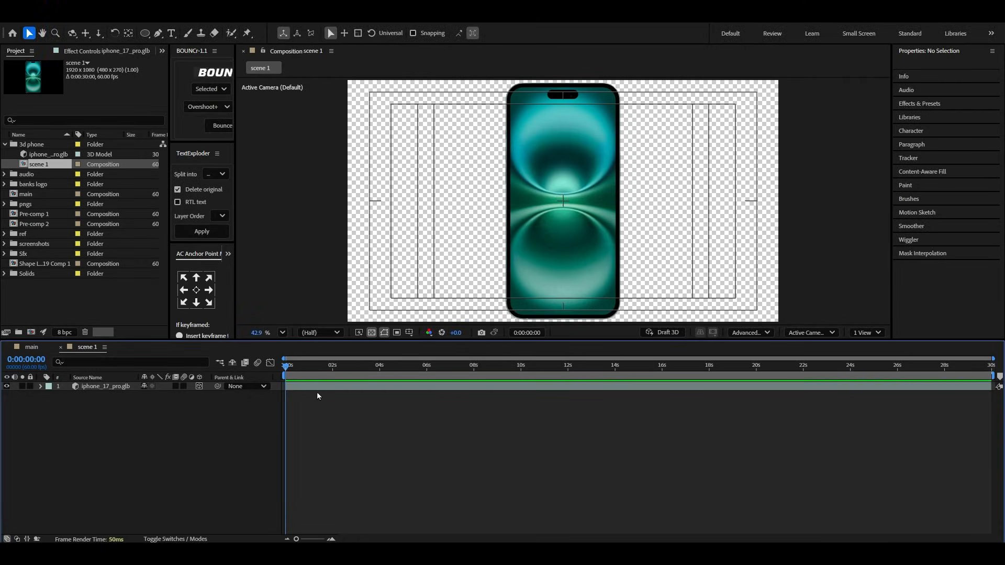
Step: Scale the phone model to 74% and show a Top view beside the active camera in a two-view layout
left_click(113, 388)
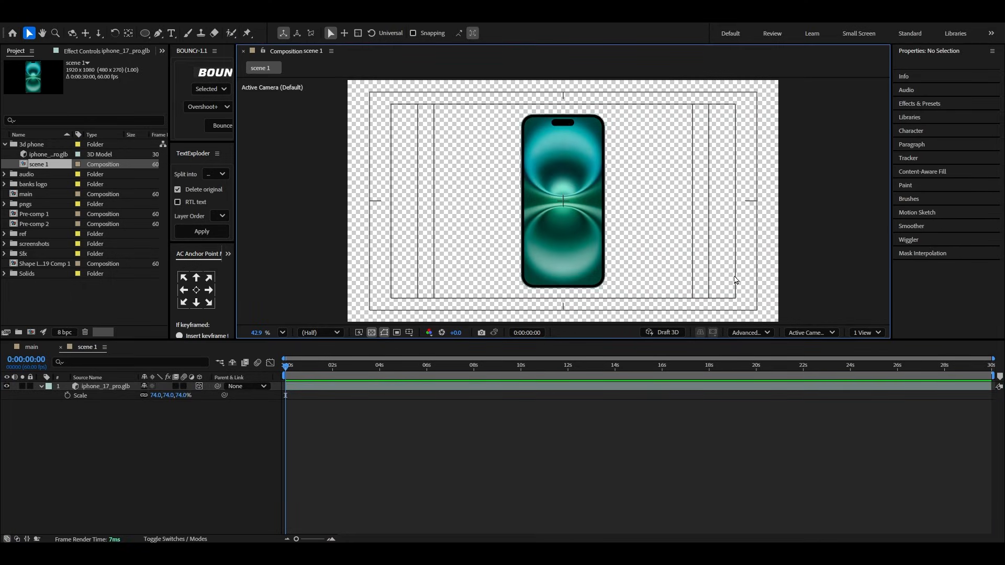
left_click(873, 333)
left_click(872, 362)
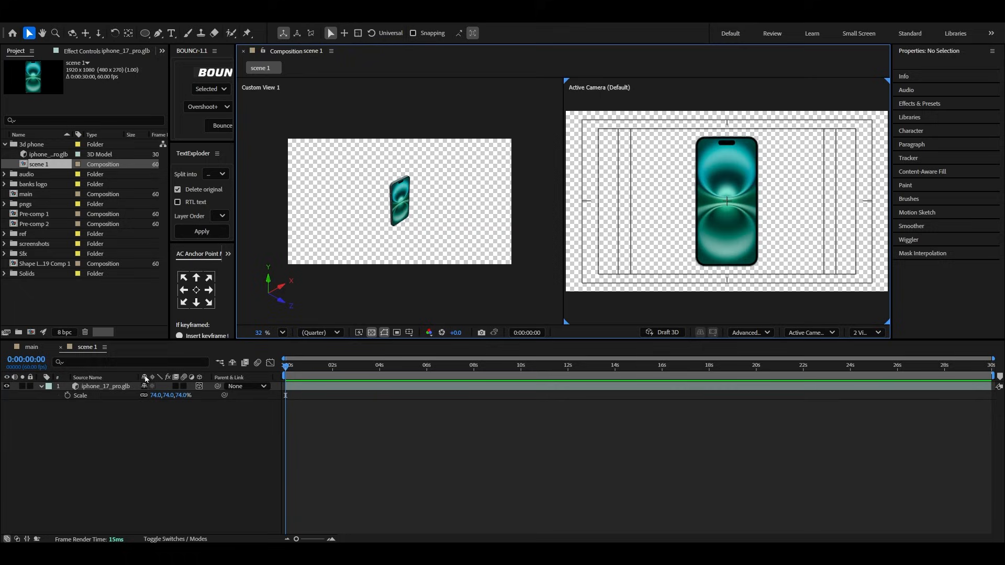
left_click(811, 333)
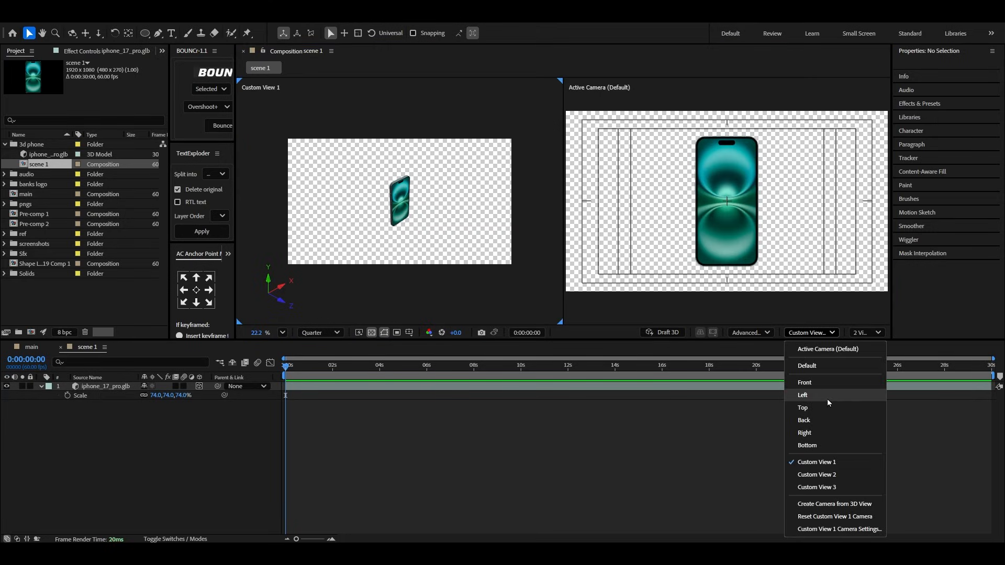
left_click(809, 408)
Step: Turn the phone sideways by setting its Z orientation to 90°
left_click(105, 387)
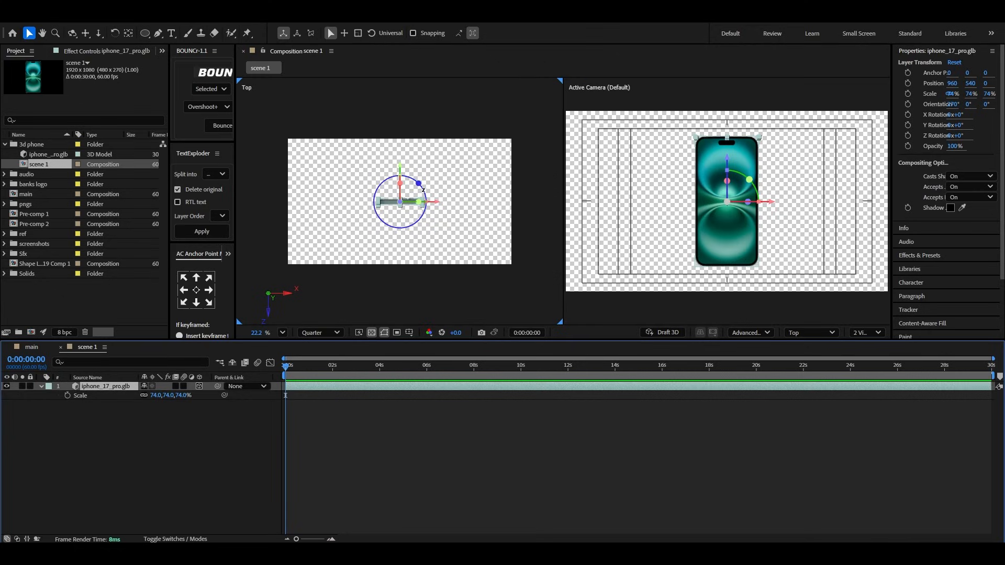
key("r")
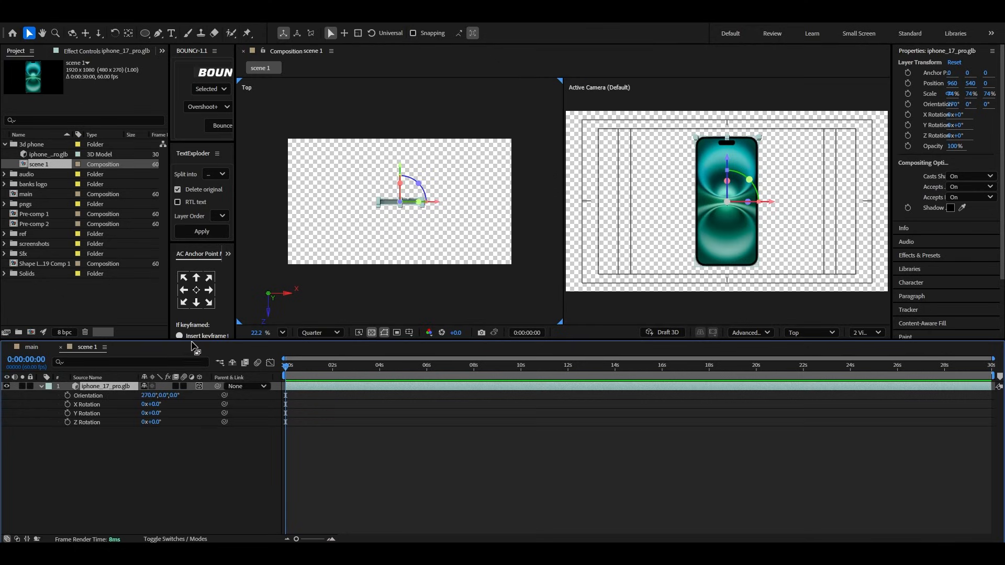
left_click_drag(419, 199, 416, 220)
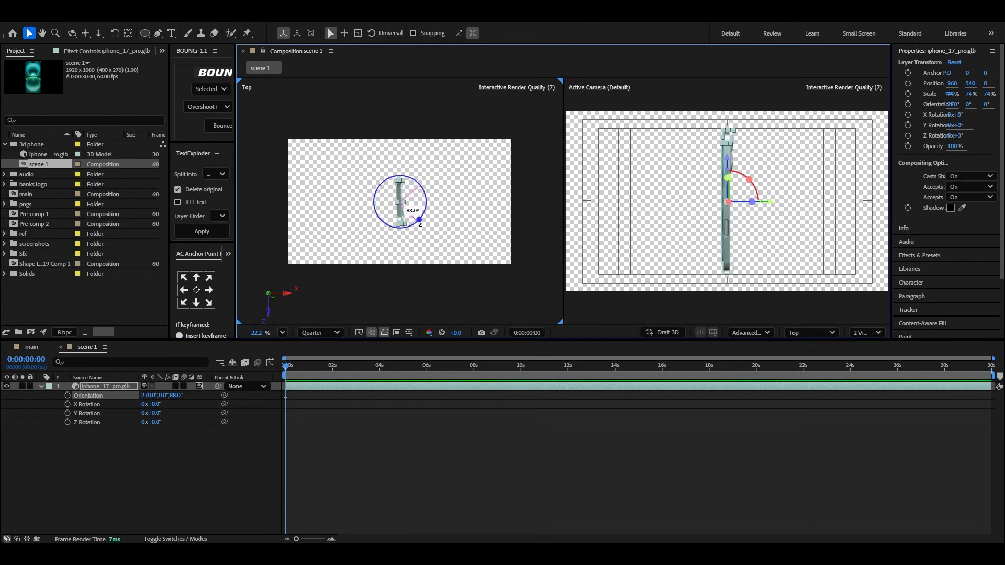
left_click(175, 397)
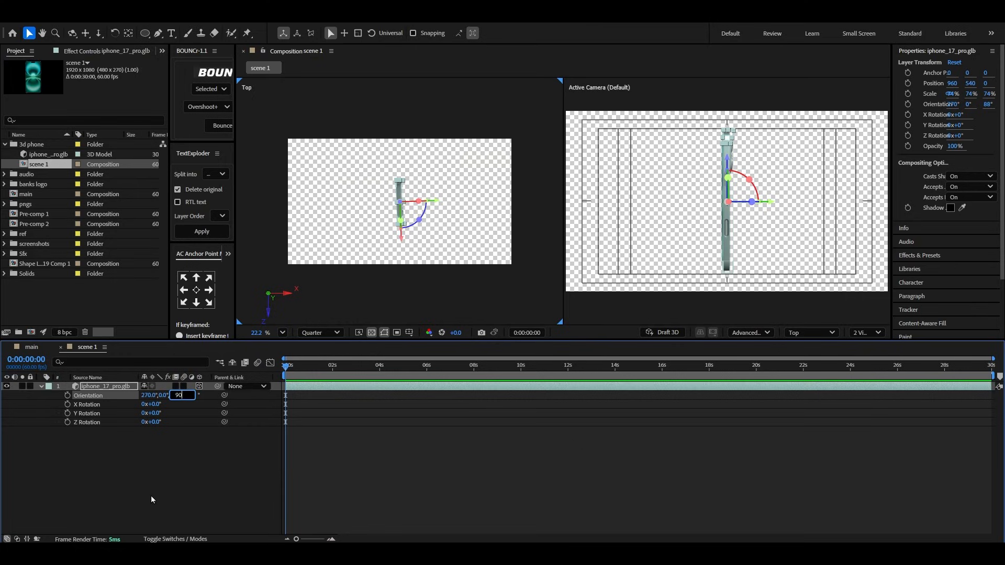
type("90")
key("Return")
Step: Move the phone to the right side, place a duplicate on the left at X 588, and set the duplicate's Z orientation to 270°
left_click_drag(440, 201, 338, 184)
left_click(417, 297)
left_click(453, 213)
key("ctrl+d")
key("r")
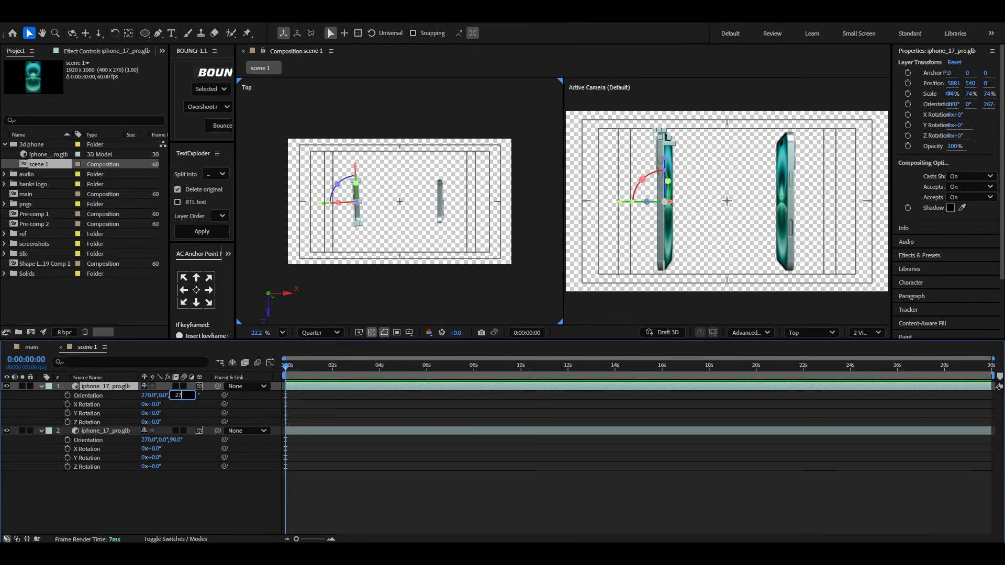
type("270")
left_click(172, 492)
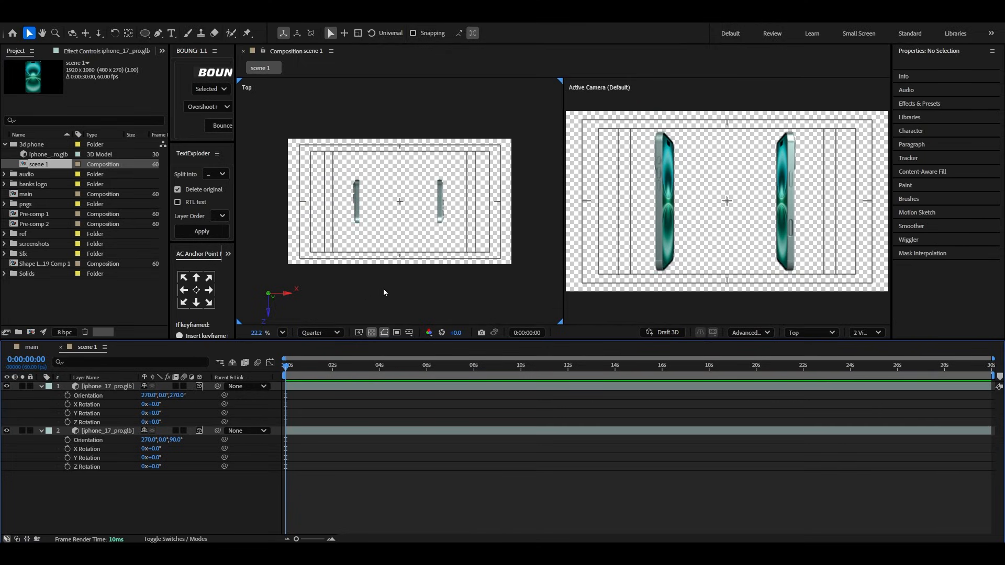
Step: Duplicate the left phone, move the copy to the back between the two side phones, and set its Z orientation to 360°
left_click(110, 386)
key("ctrl+d")
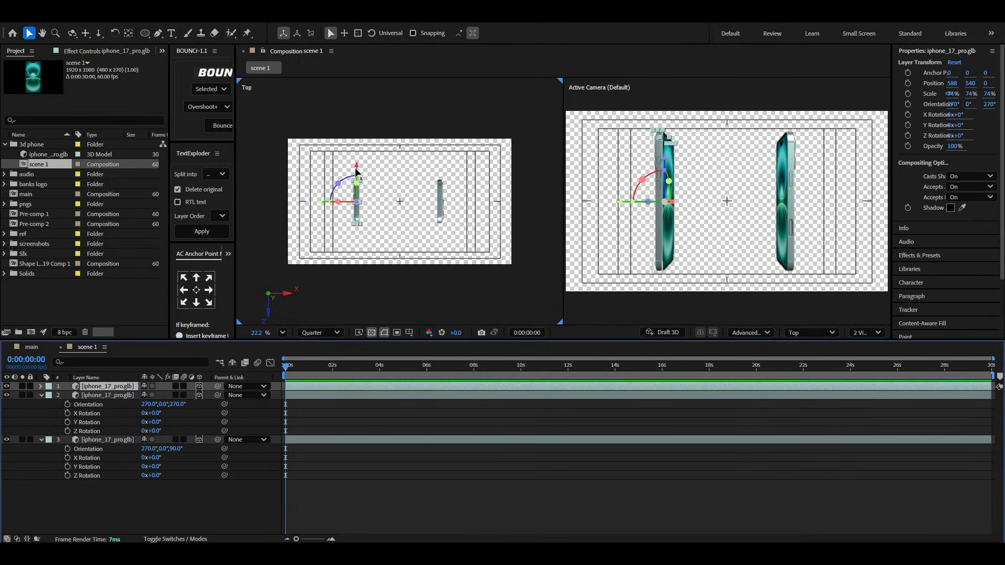
left_click_drag(356, 172, 413, 149)
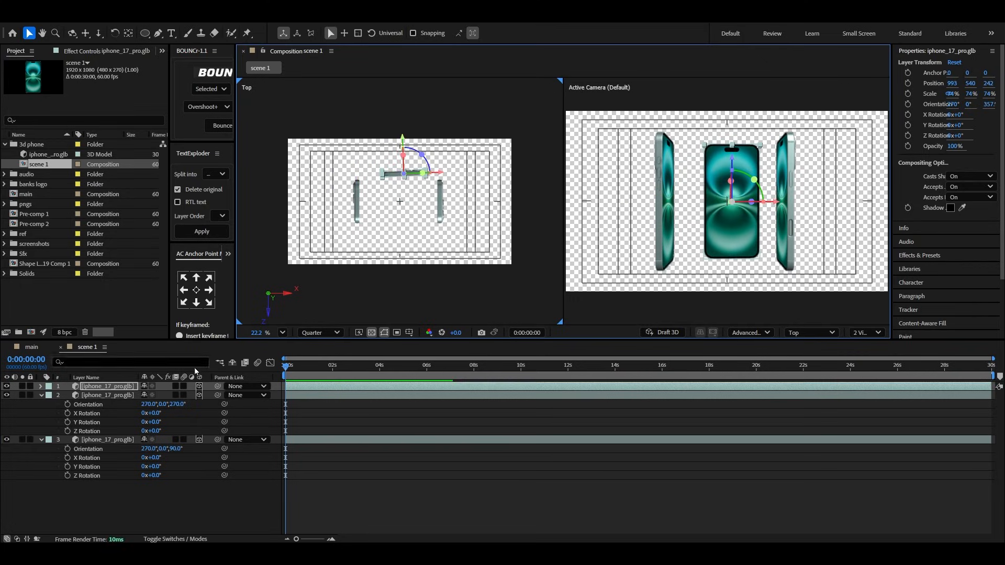
left_click(195, 370)
key("r")
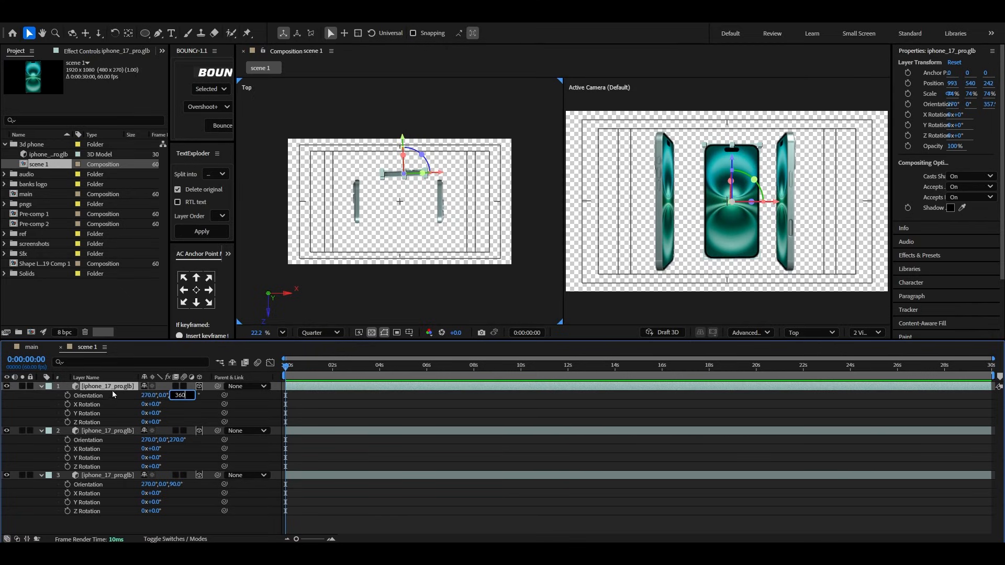
left_click_drag(443, 181, 436, 181)
Step: Duplicate the back phone and place the copy at the front at Z position -331, with its Z orientation at 180°
left_click_drag(398, 142, 378, 259)
left_click(224, 345)
key("ctrl+d")
Step: Collapse the phone layers' properties and shift all four phones together by about 27 px along Z
left_click(42, 395)
left_click(41, 404)
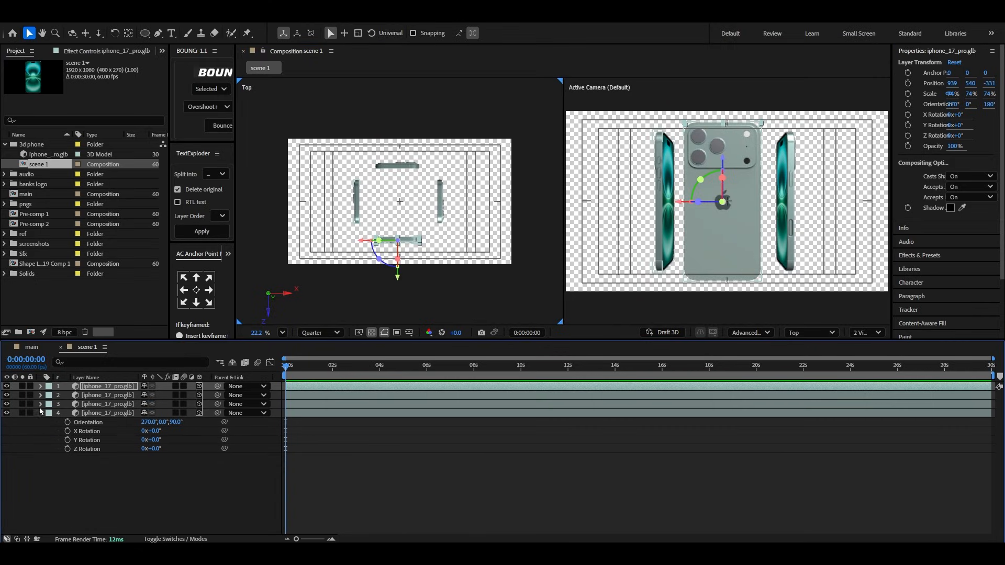
left_click(42, 413)
key("ctrl+a")
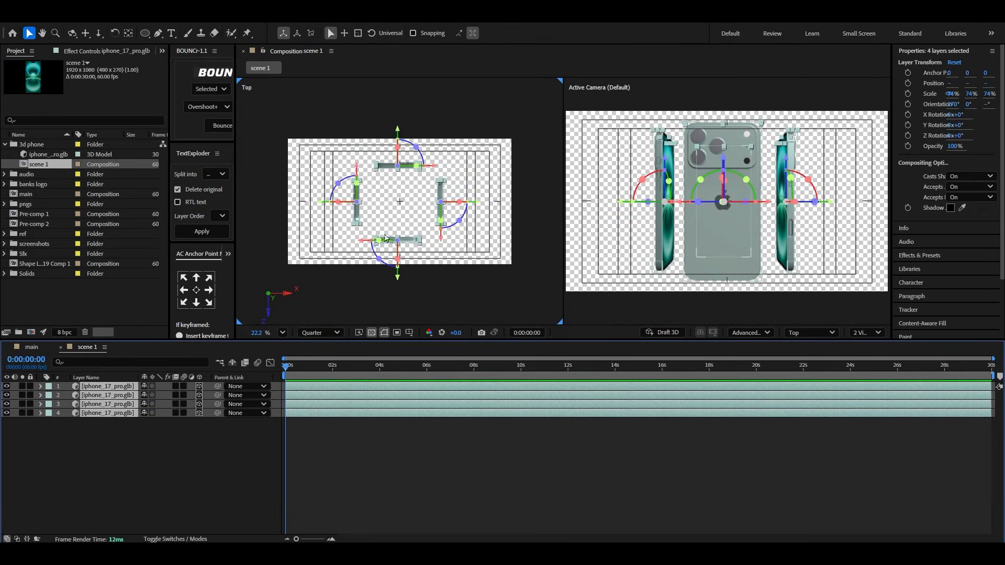
left_click_drag(396, 272, 391, 281)
Step: Add a 3D null object above the phones and parent all four phone layers to it
left_click(163, 499)
right_click(179, 439)
mouse_move(186, 366)
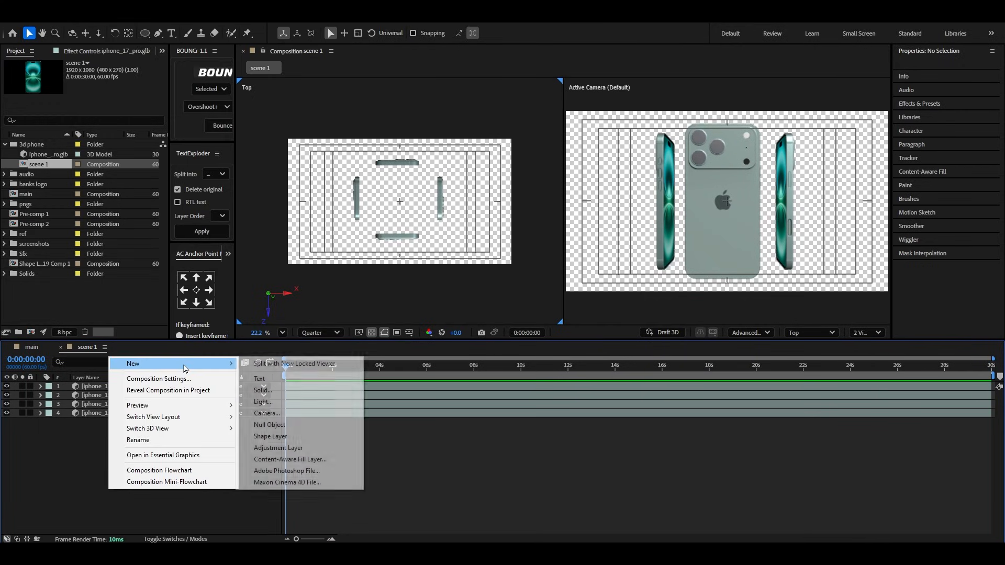
left_click(283, 427)
left_click_drag(85, 445, 106, 396)
left_click_drag(218, 404, 102, 388)
left_click(101, 388)
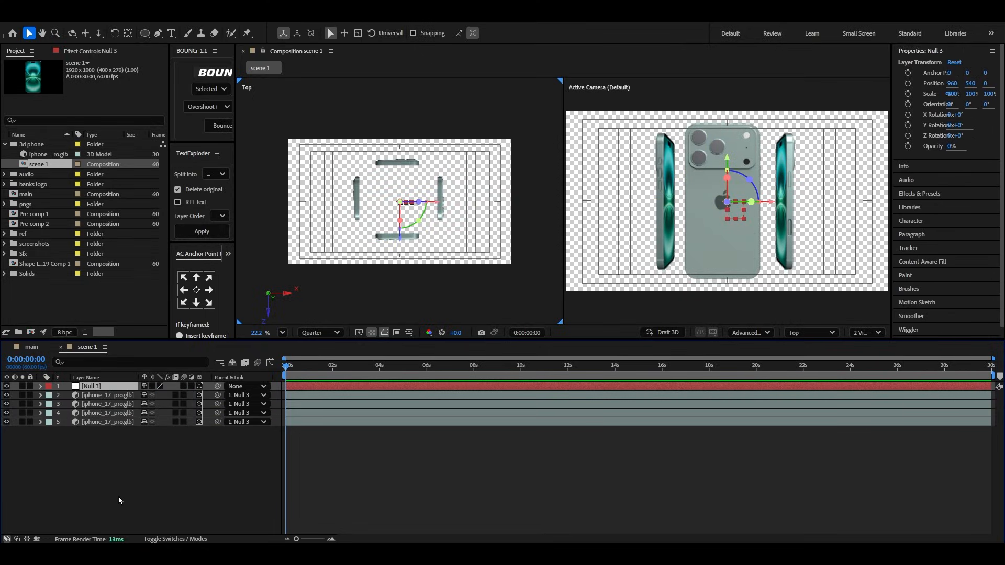
Step: Set the null's X orientation to 270° and move it toward the camera until the phone screens surround the frame's edges
key("r")
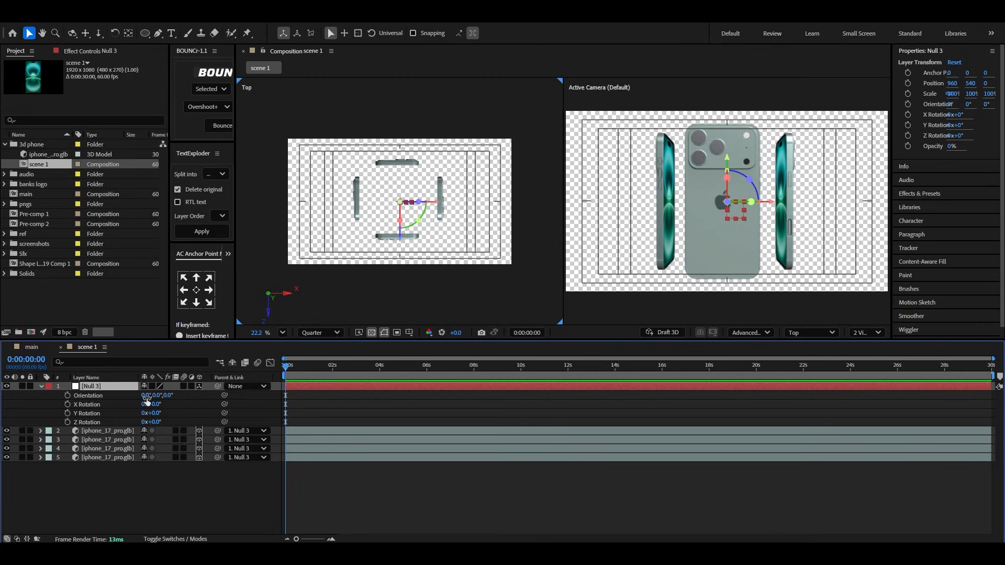
left_click_drag(145, 396, 91, 387)
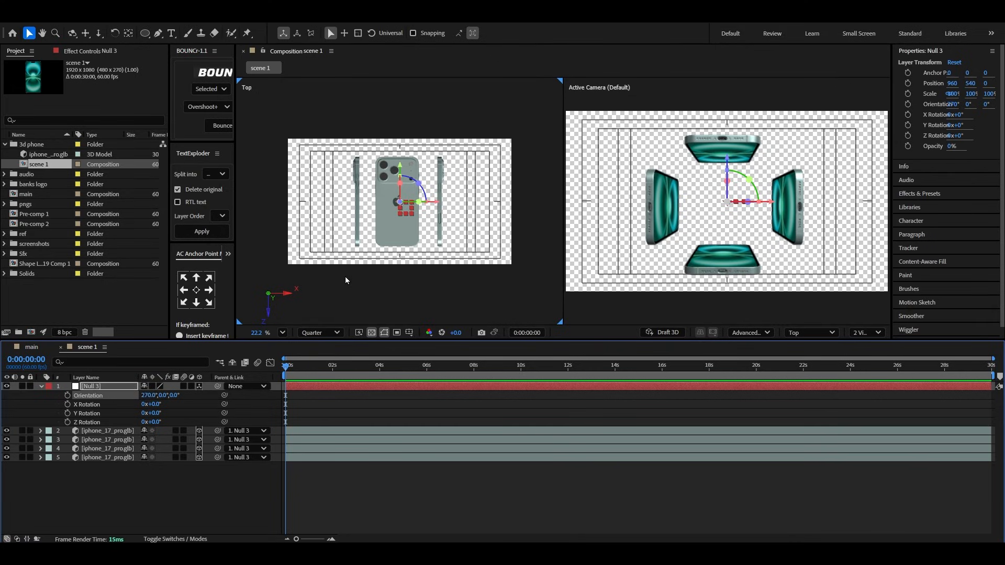
left_click_drag(403, 171, 397, 273)
left_click_drag(731, 158, 731, 154)
left_click_drag(403, 272, 404, 316)
left_click(89, 484)
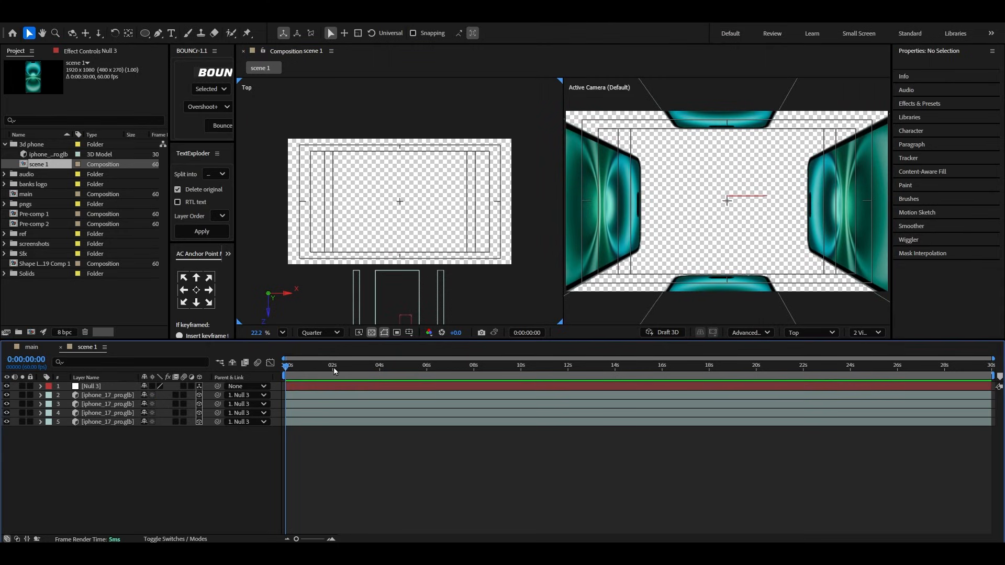
Step: Return to a single view, add Position keyframes to all four phone layers at 0:00, and move those keyframes to about 4 seconds
left_click(867, 334)
left_click(869, 347)
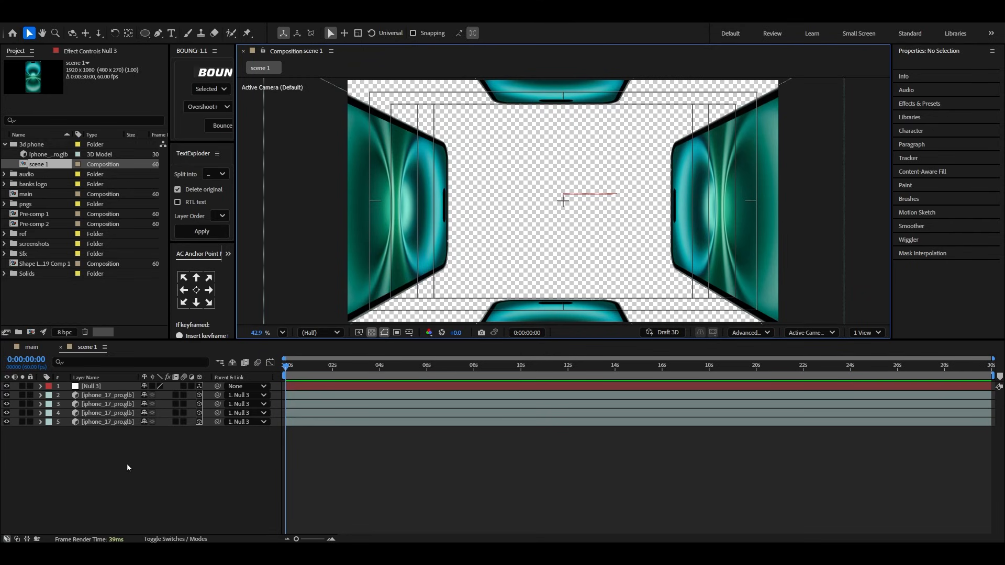
left_click_drag(128, 466, 94, 396)
key("p")
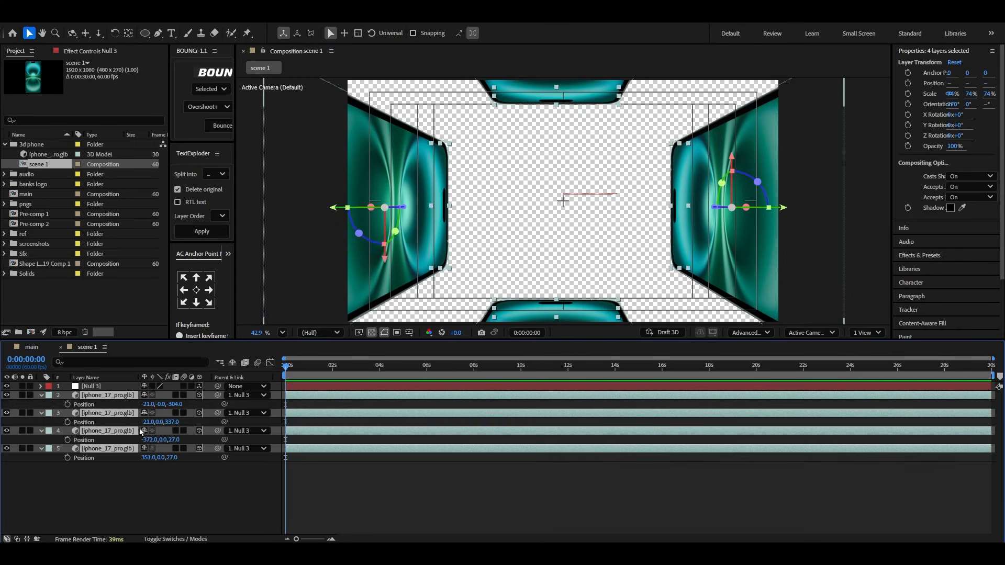
key("F2")
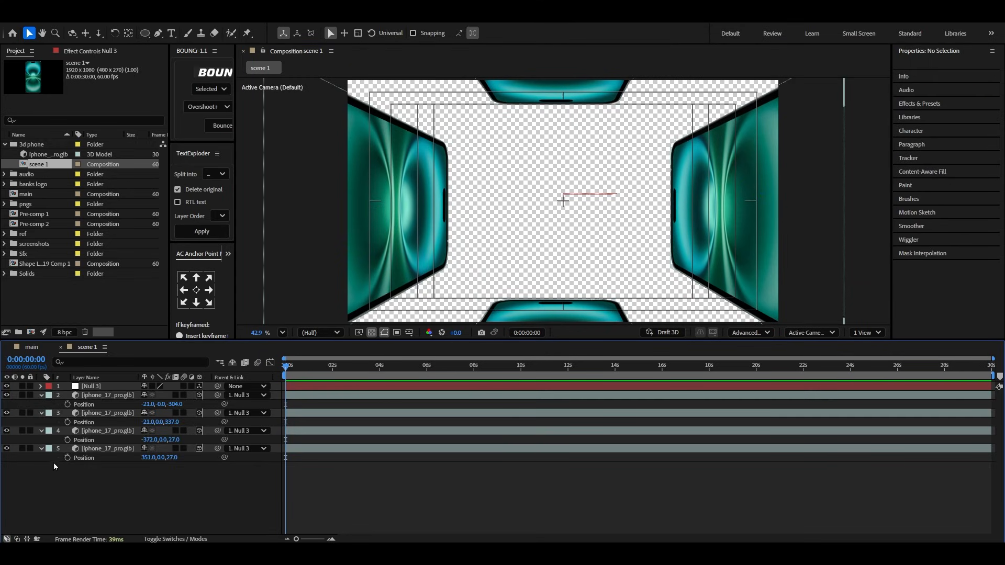
left_click_drag(114, 474, 73, 393)
key("alt+shift+p")
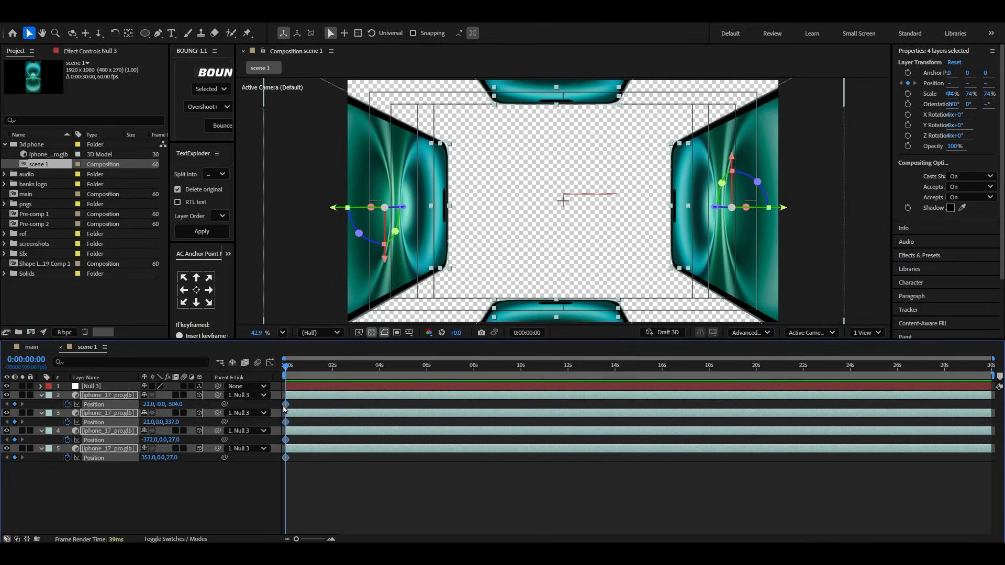
left_click_drag(286, 410, 375, 410)
left_click(177, 506)
Step: Switch to two views and move all four phones back together at 0:00 until their Y position is 633
left_click(115, 450)
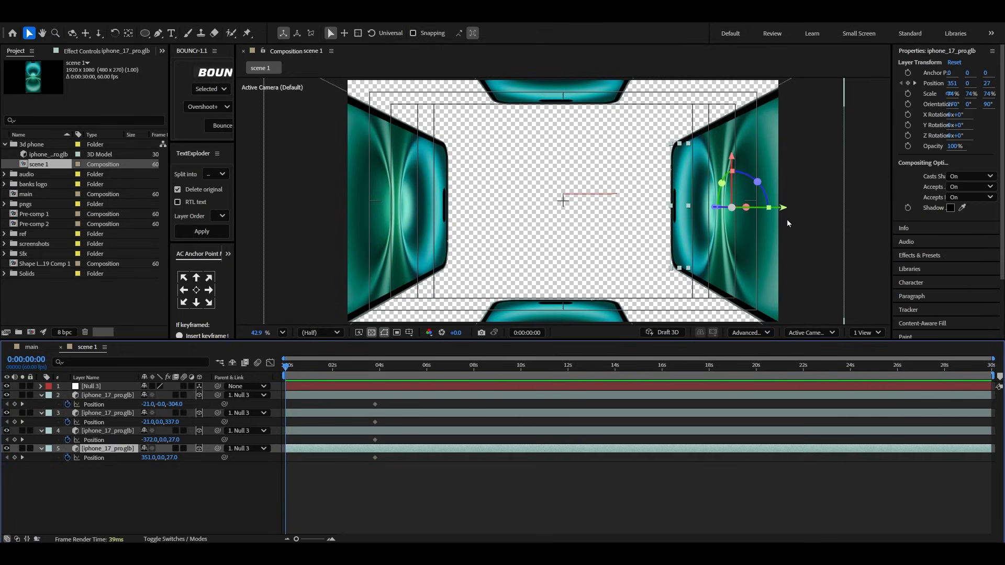
left_click(866, 332)
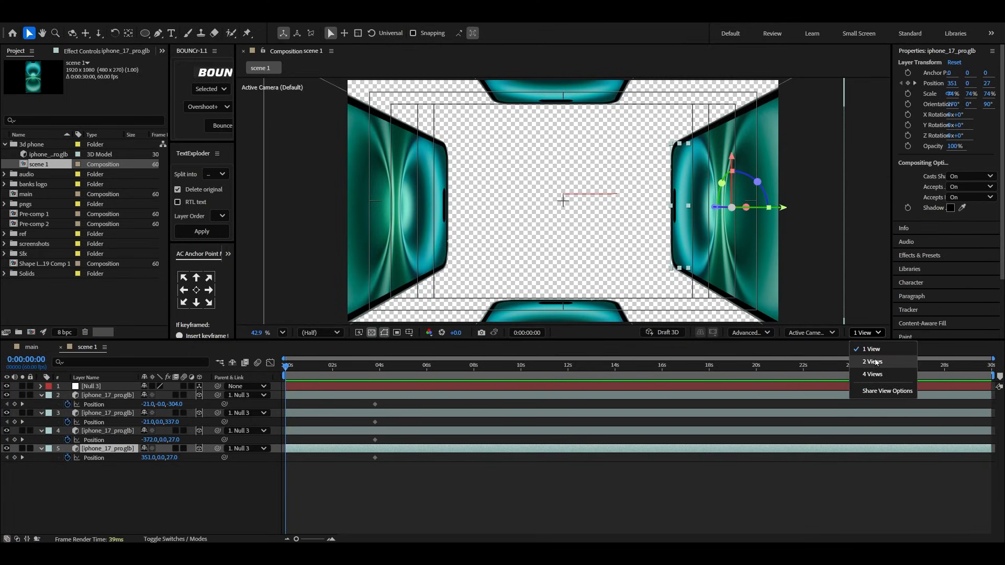
left_click(872, 361)
scroll(452, 233, "up", 5)
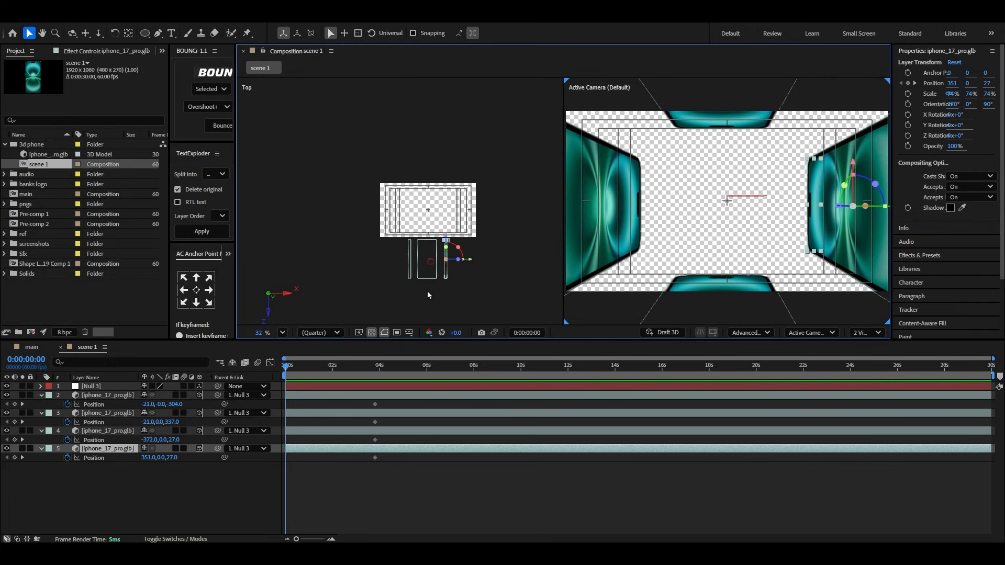
left_click(115, 396)
left_click(122, 449, "shift")
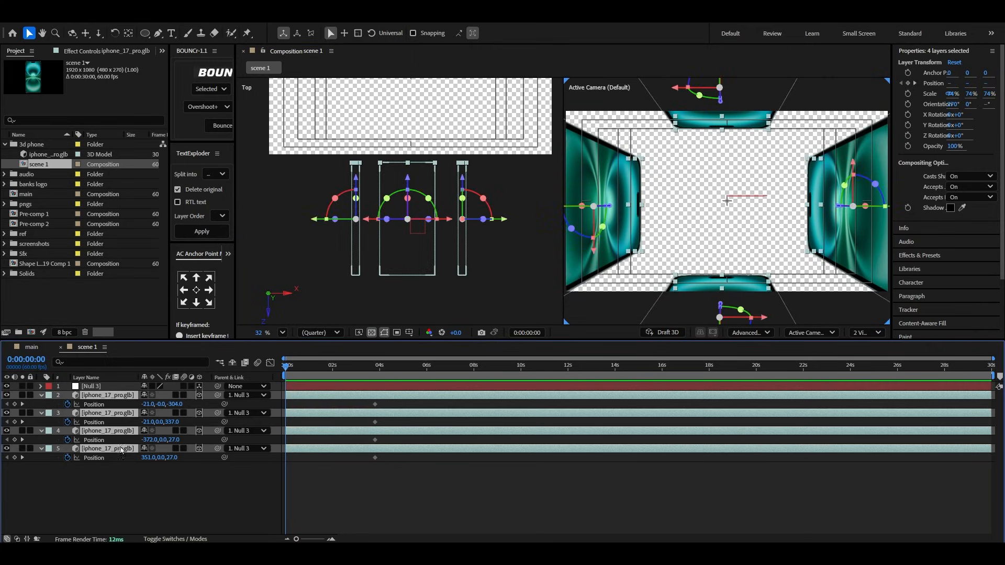
left_click_drag(409, 184, 426, 283)
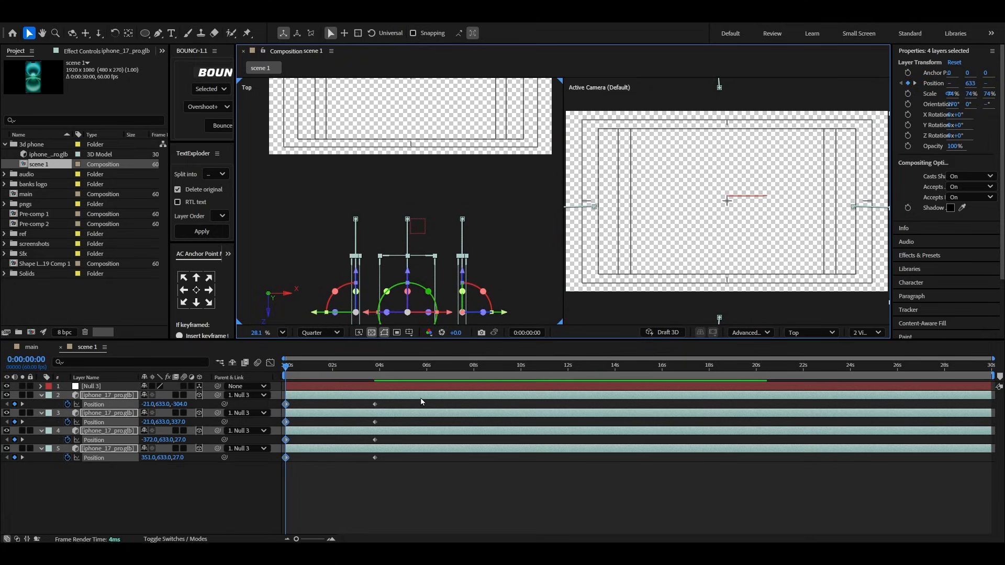
Step: Easy-ease all the phones' Position keyframes and shape the speed curve to peak early with a long, slow finish
left_click_drag(391, 403, 282, 464)
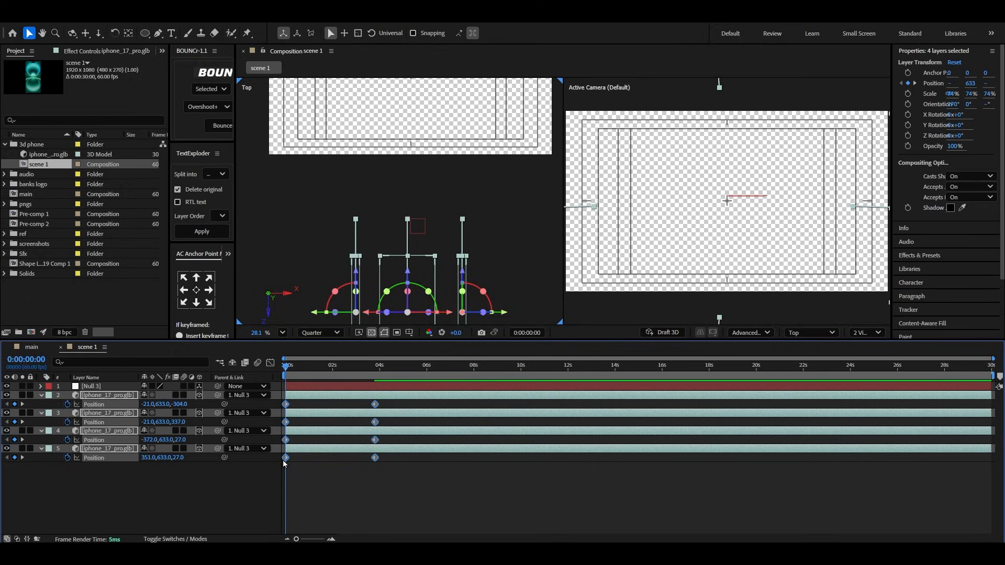
key("F9")
key("shift+F3")
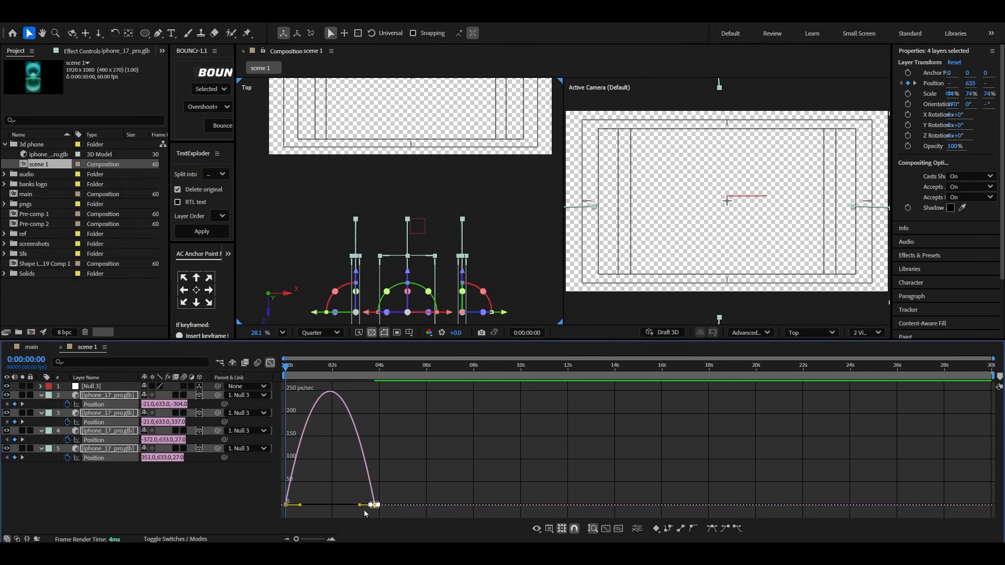
left_click_drag(358, 505, 315, 508)
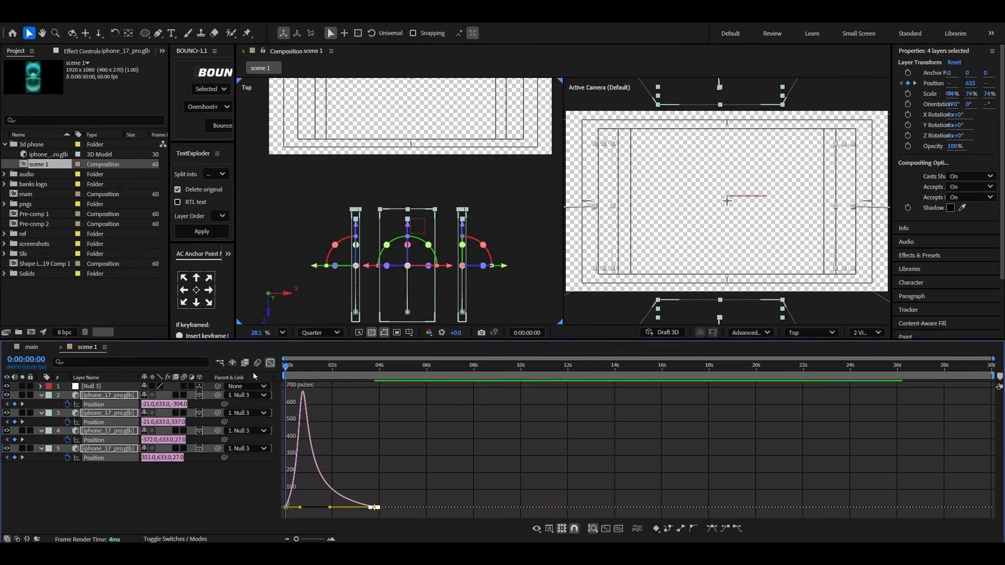
left_click(270, 363)
Step: Return to a single active camera view and preview the phones' movement from the beginning
key("space")
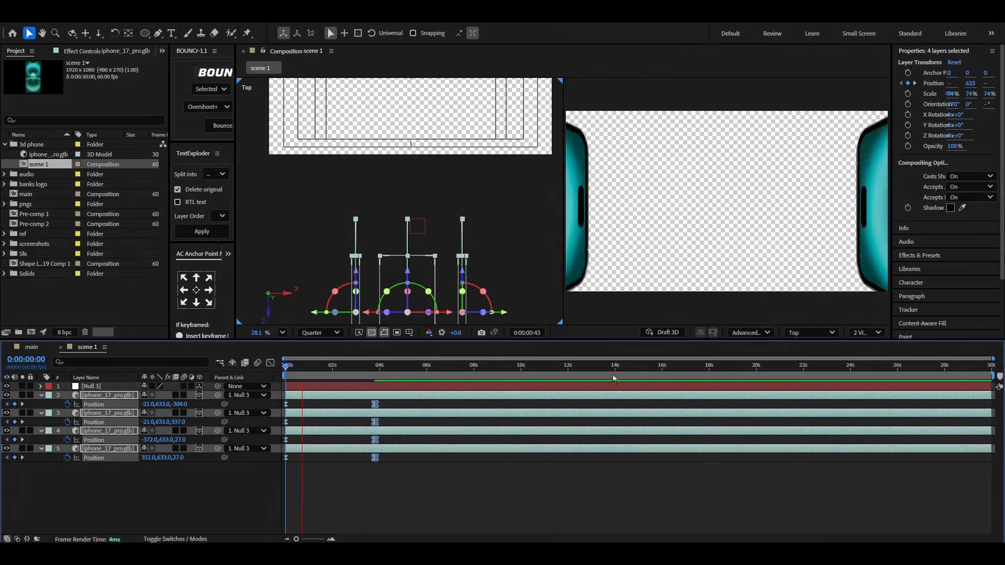
left_click(867, 333)
left_click(880, 348)
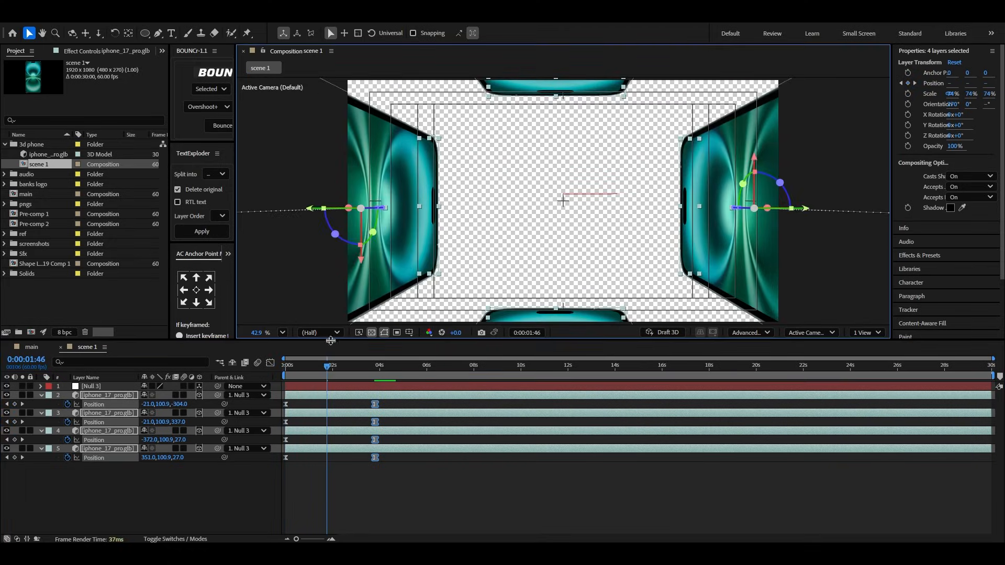
left_click_drag(311, 367, 279, 369)
left_click(193, 508)
key("space")
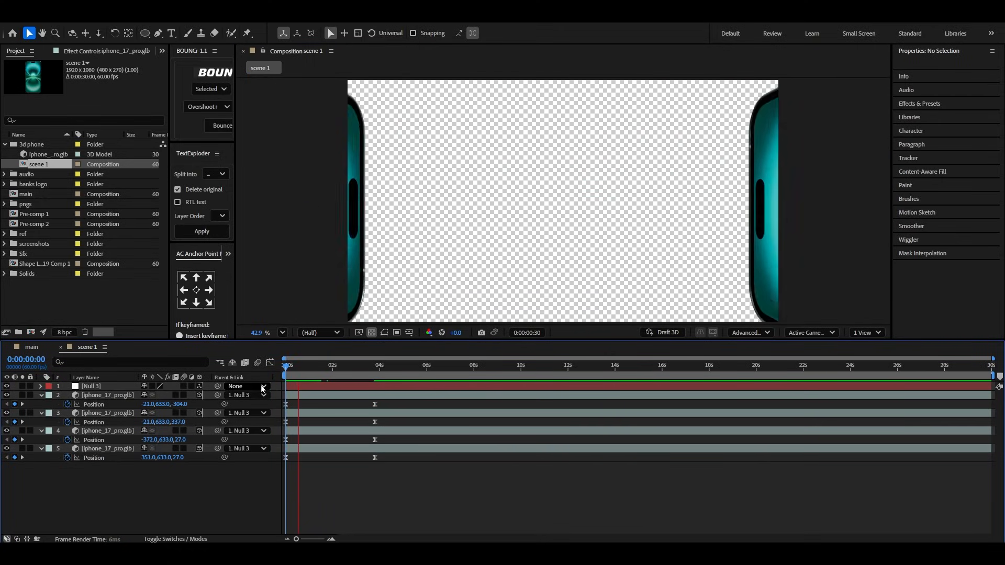
key("space")
Step: Shorten the phone animation by moving the four ending Position keyframes to about 0:00:02:16, and play it back
left_click_drag(392, 408, 353, 458)
key("Home")
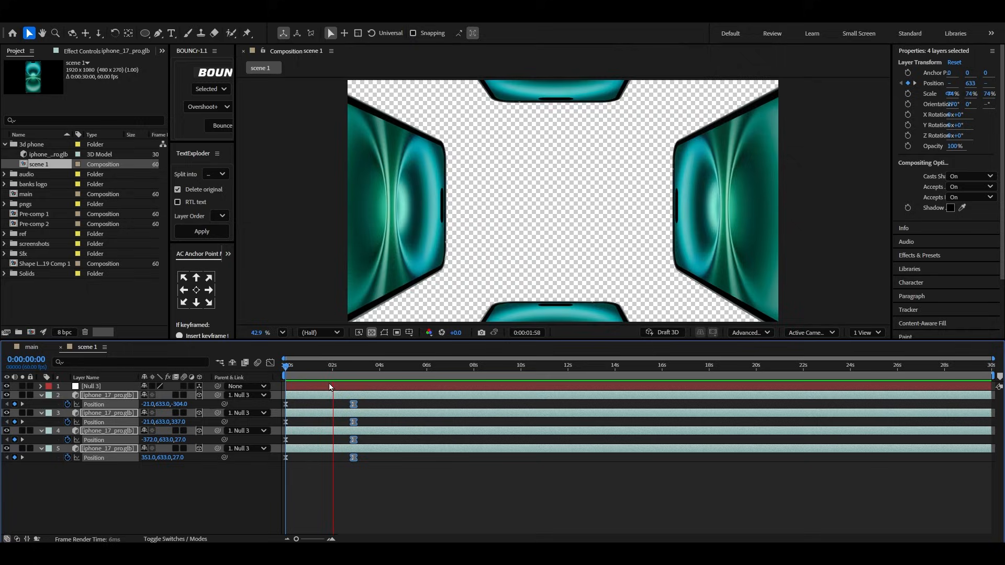
key("space")
left_click_drag(354, 406, 339, 409)
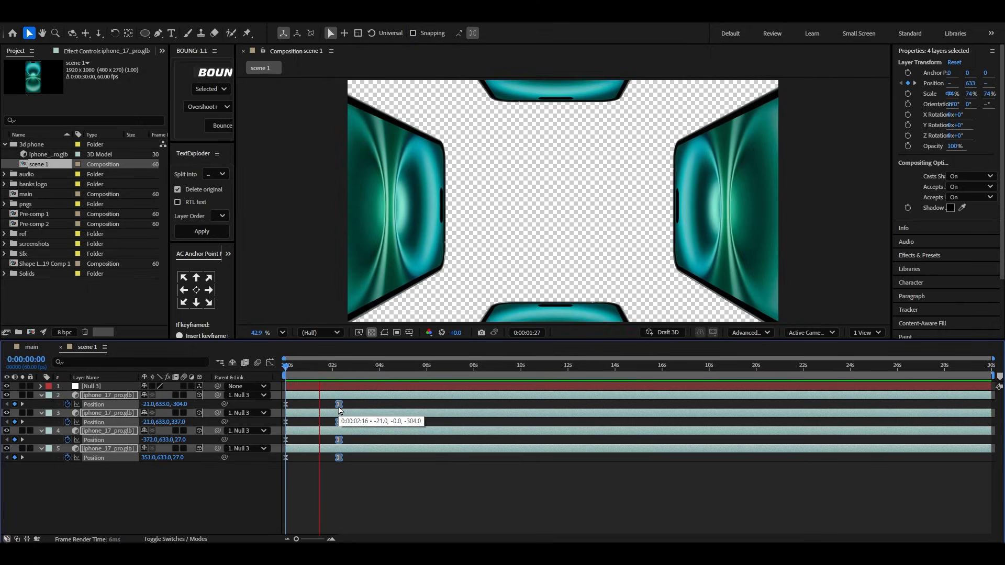
key("space")
left_click(227, 489)
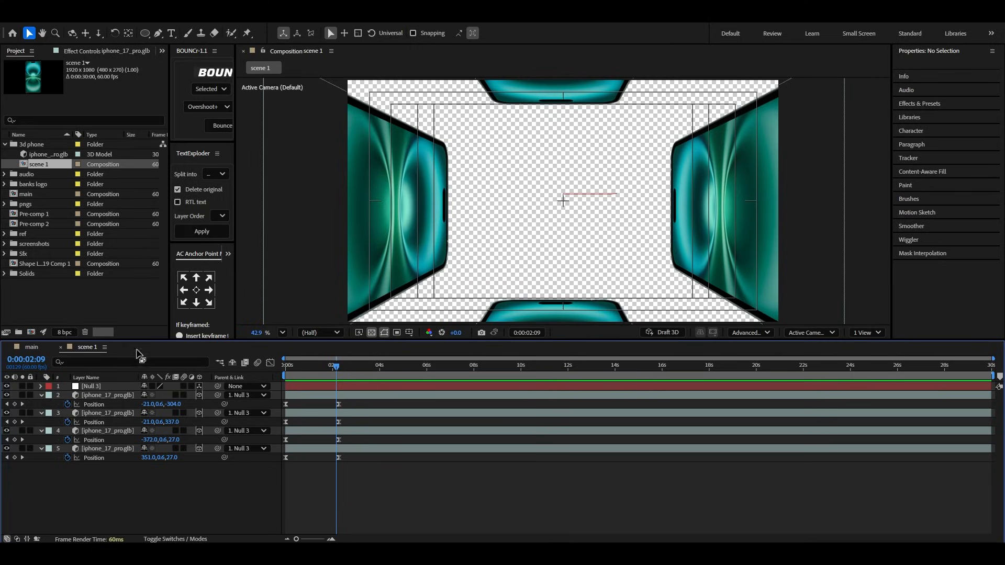
Step: Close the scene 1 timeline and place scene 1 in the main composition directly above the Shape Layer 19 Comp 1 layer
left_click(60, 348)
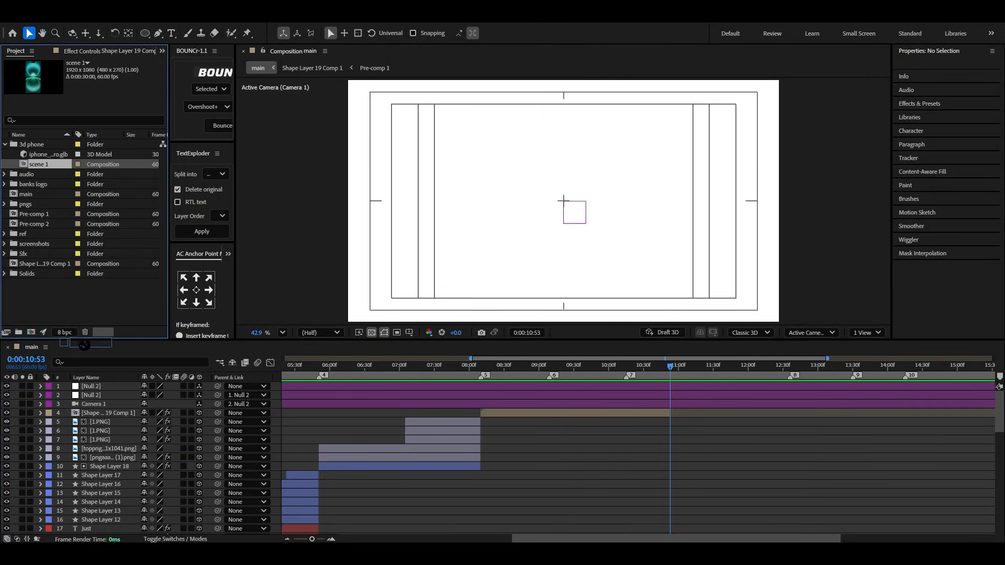
left_click_drag(84, 344, 735, 417)
left_click(618, 367)
left_click_drag(618, 370, 605, 369)
key("space")
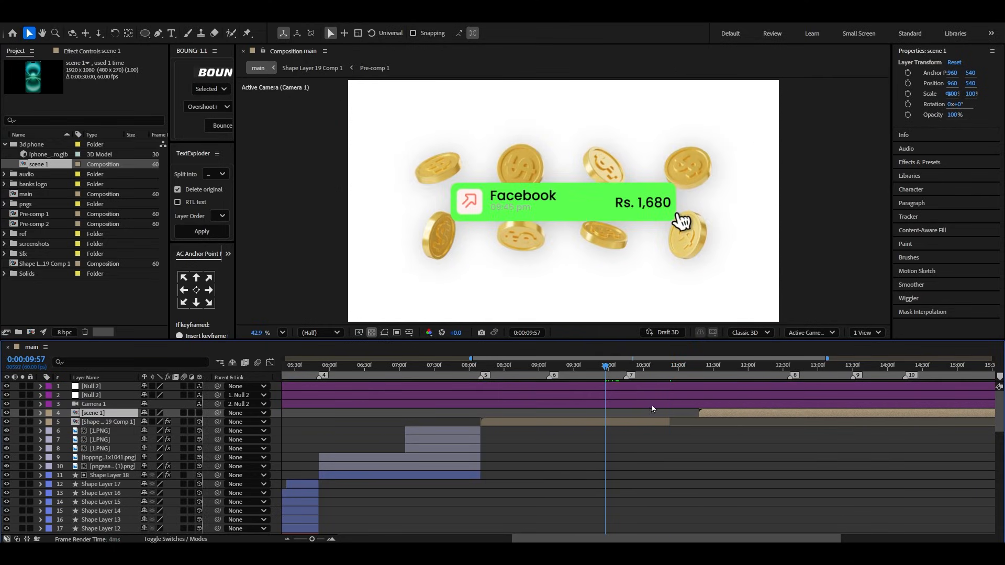
Step: Move the scene 1 layer to start at about 0:00:10:15 and preview its overlap with the coin scene
scroll(673, 415, "up", 1)
left_click(542, 368)
left_click_drag(735, 419, 587, 418)
left_click(562, 367)
left_click(515, 367)
key("space")
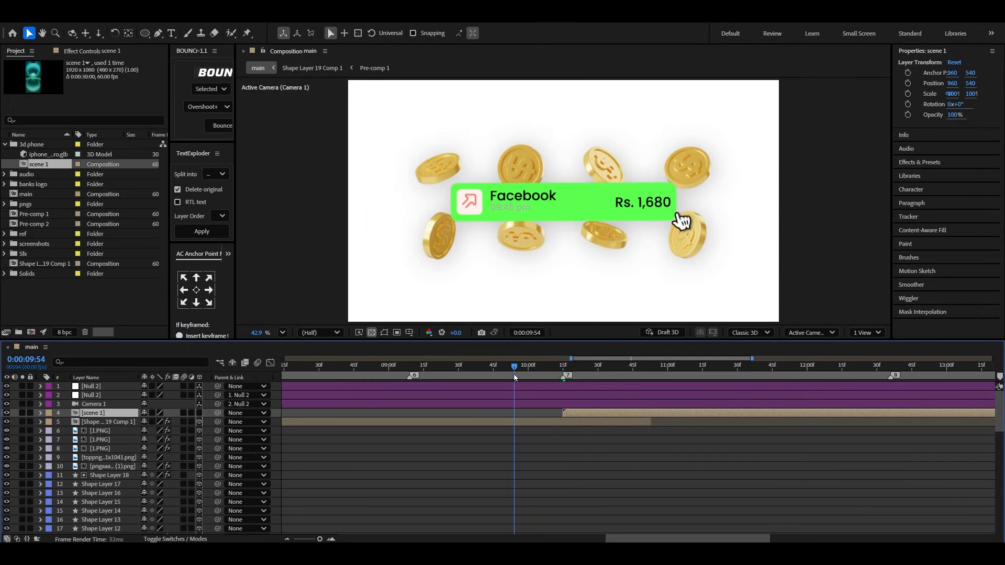
key("minus")
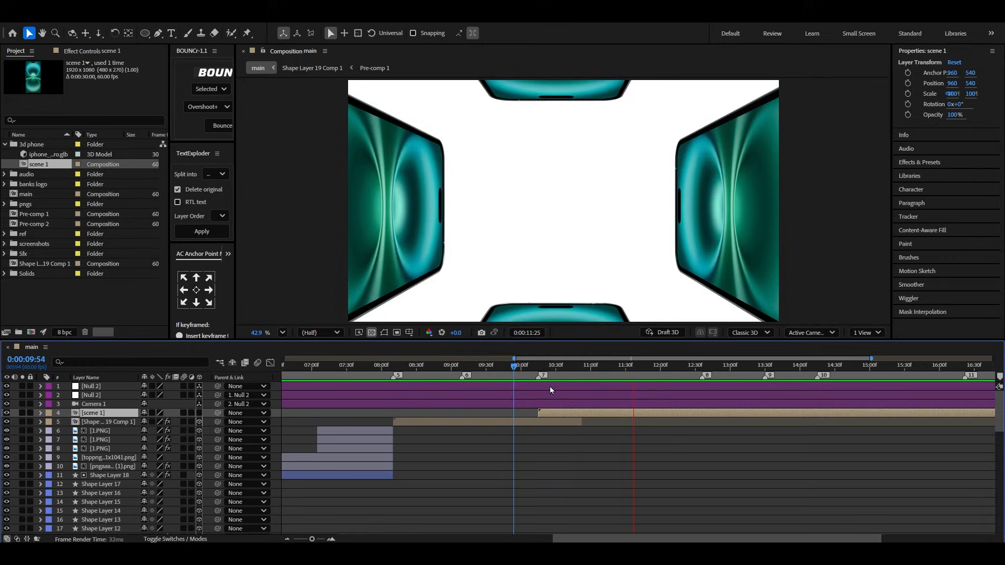
key("space")
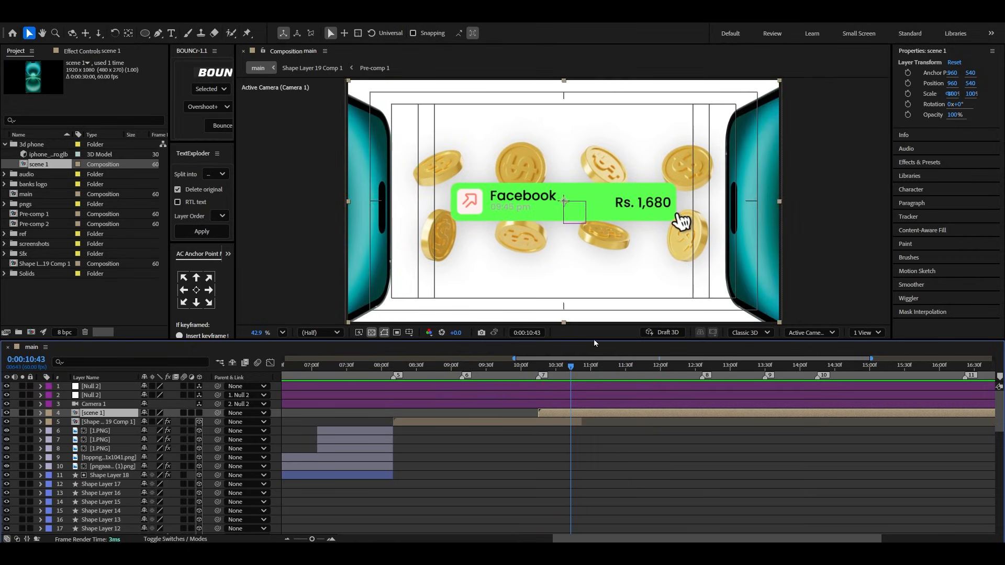
Step: Add Scale and Opacity keyframes to the Shape Layer 19 Comp 1 layer at 0:00:10:10
left_click(534, 366)
left_click(544, 425)
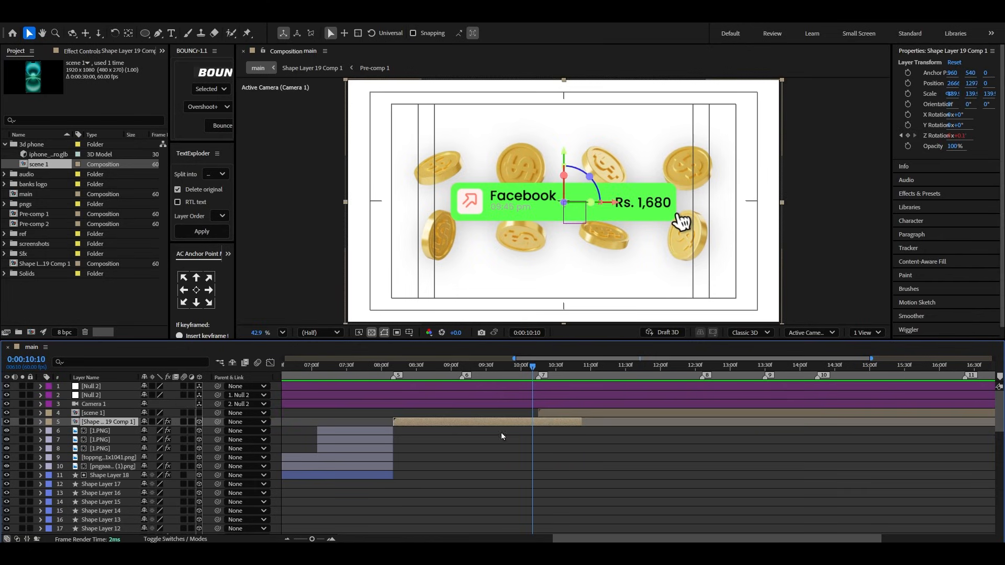
key("t")
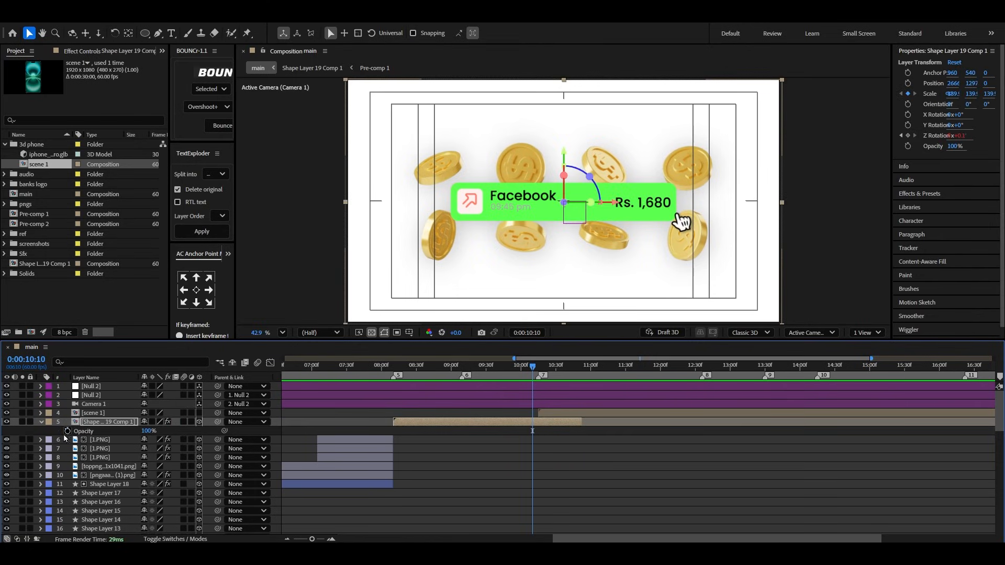
left_click(68, 432)
key("u")
scroll(560, 450, "up", 5)
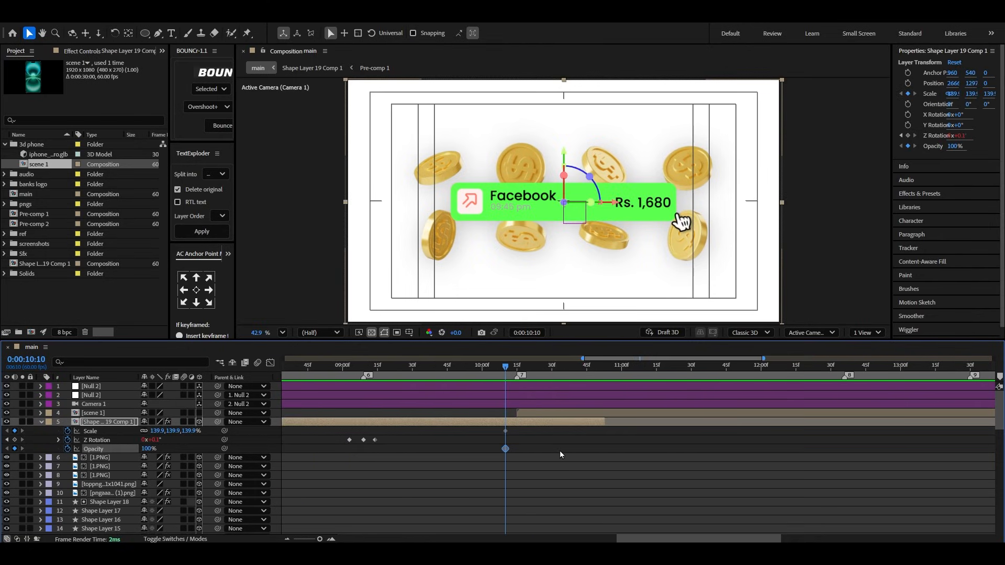
Step: At 0:00:10:30, set the coin-scene layer's Opacity to 0% and its Scale to 91.9%, and preview the fade-out
left_click(459, 368)
left_click_drag(460, 368, 545, 383)
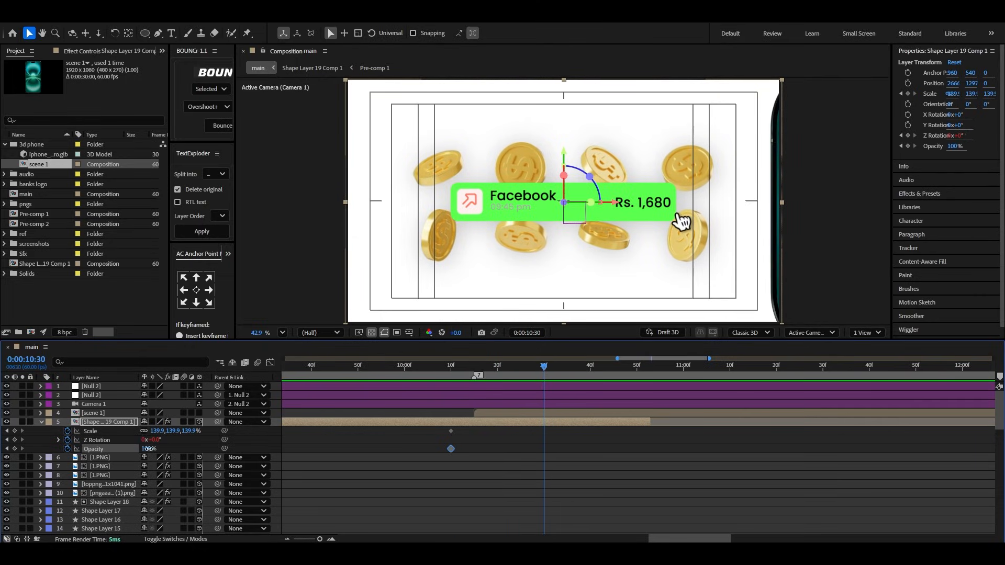
left_click_drag(148, 449, 54, 454)
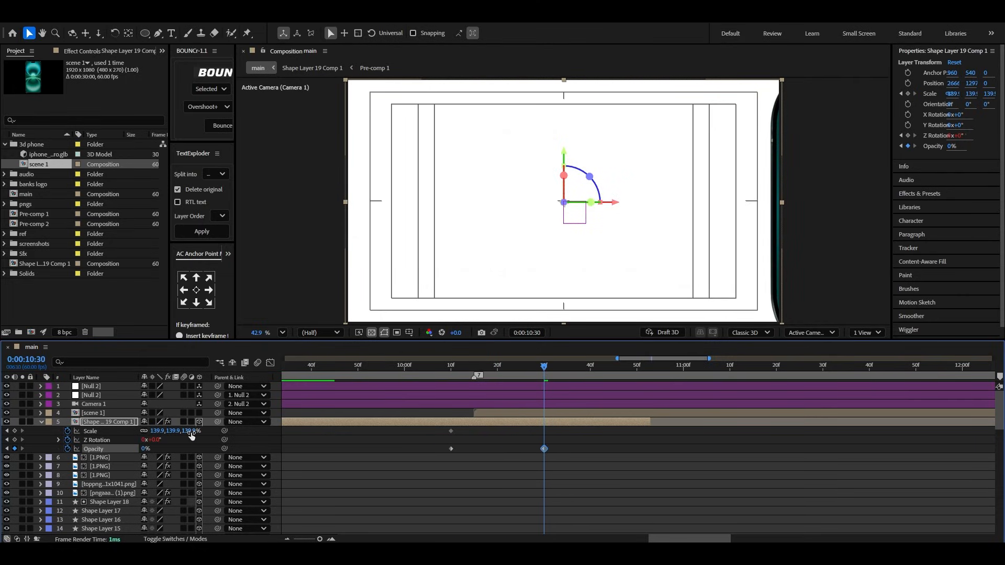
left_click_drag(191, 436, 171, 439)
left_click_drag(482, 367, 526, 368)
key("space")
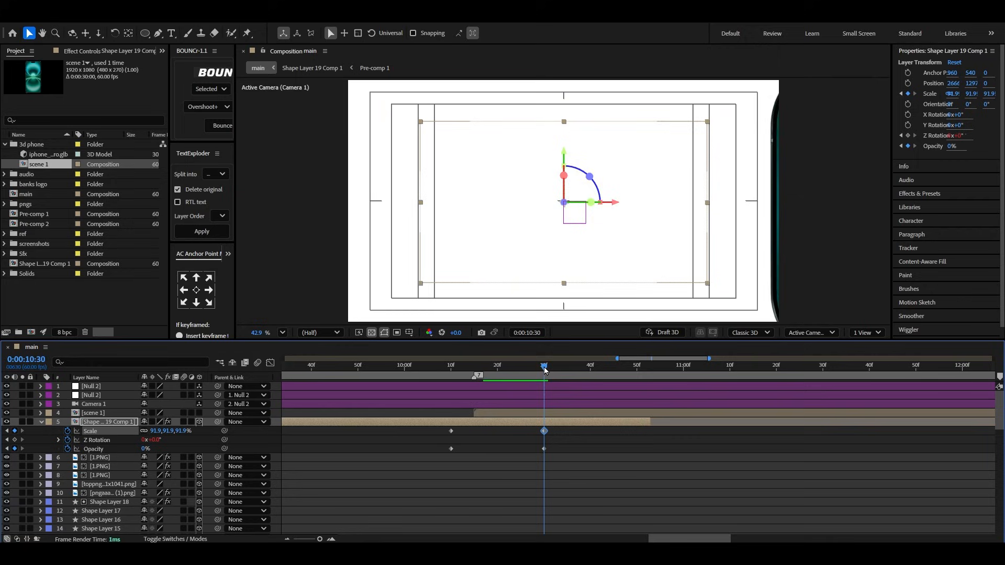
Step: Ease the coin-scene layer's Scale and Opacity keyframes and shape their speed curves to peak near the end
left_click_drag(555, 431, 413, 460)
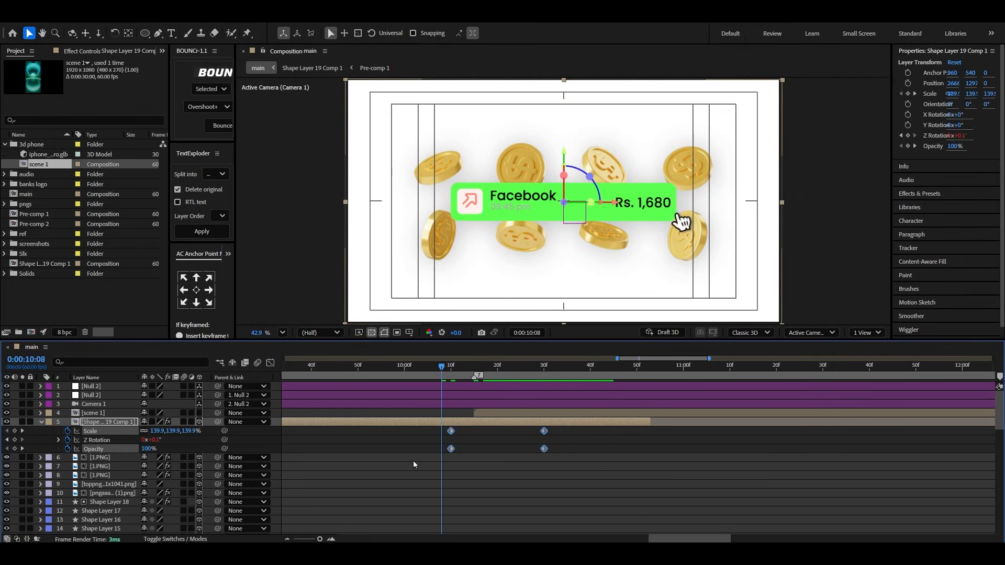
left_click(270, 363)
left_click_drag(470, 389, 512, 398)
key("space")
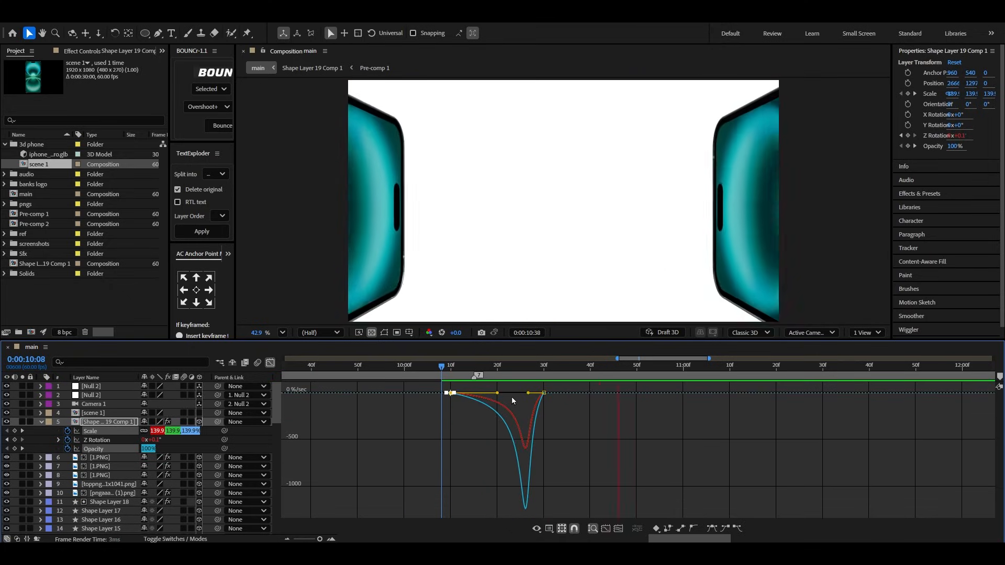
left_click(270, 363)
Step: Move the coin-scene layer's Scale and Opacity keyframes earlier, starting at about 0:00:10:06 and ending at about 0:00:10:22
left_click(409, 372)
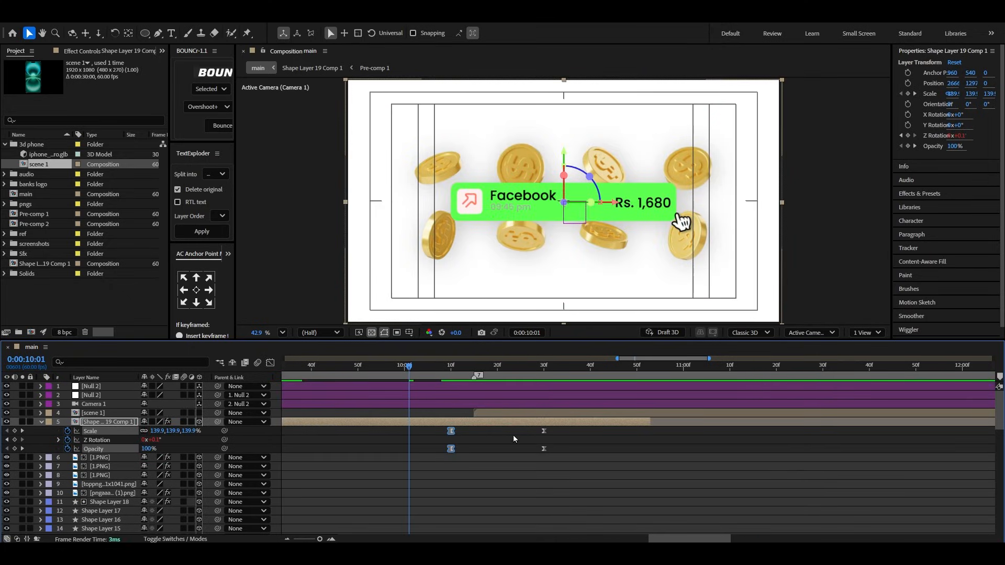
left_click_drag(557, 427, 434, 453)
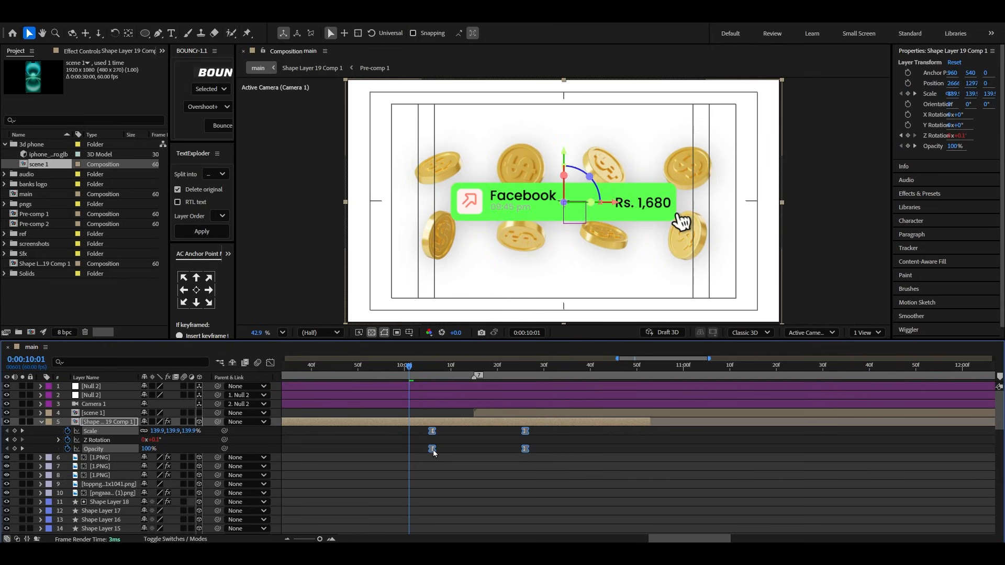
left_click_drag(544, 428, 519, 452)
key("space")
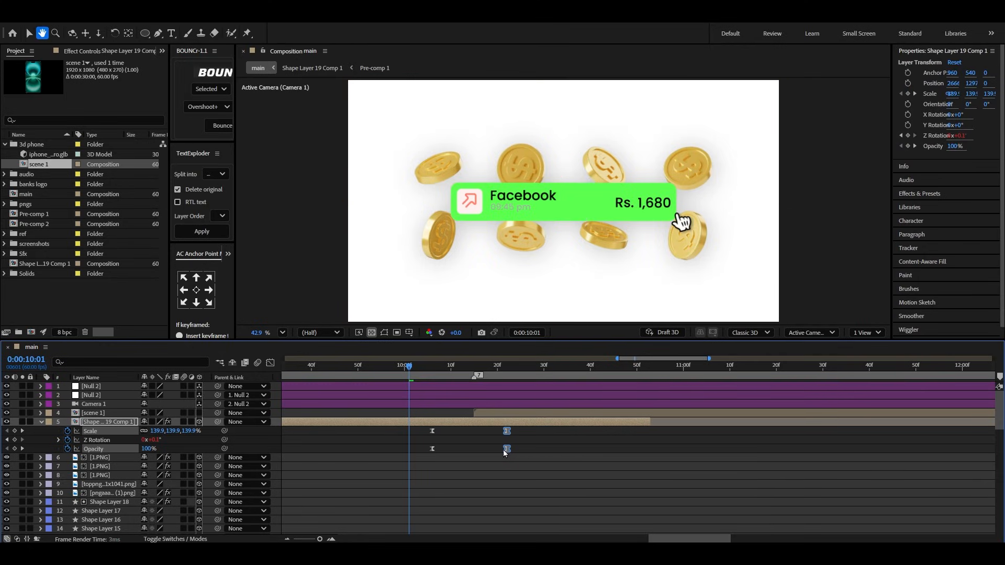
Step: Shift the scene 1 layer earlier to start at about 0:00:10:07 and preview the transition
key("minus")
key("space")
left_click_drag(527, 415, 509, 420)
left_click(419, 374)
key("space")
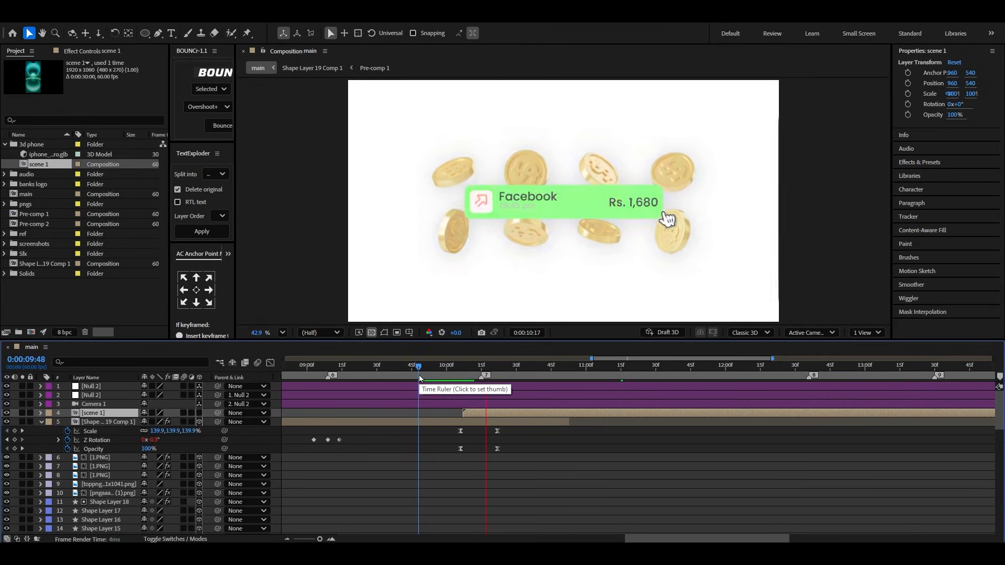
key("space")
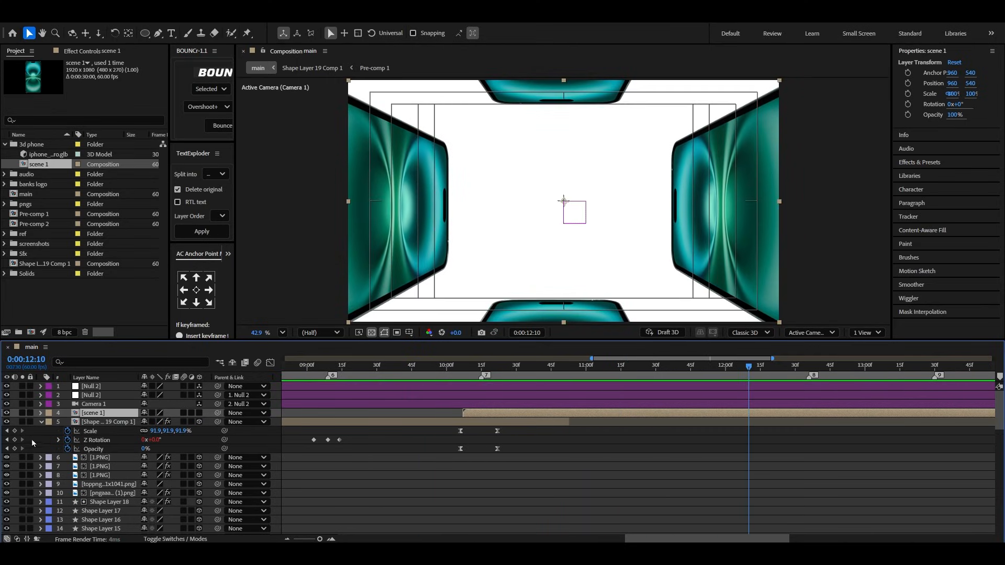
Step: Collapse the coin-scene layer's properties and replay the transition into the phones from about 0:00:09:54
left_click(41, 422)
left_click(444, 368)
left_click(454, 457)
key("space")
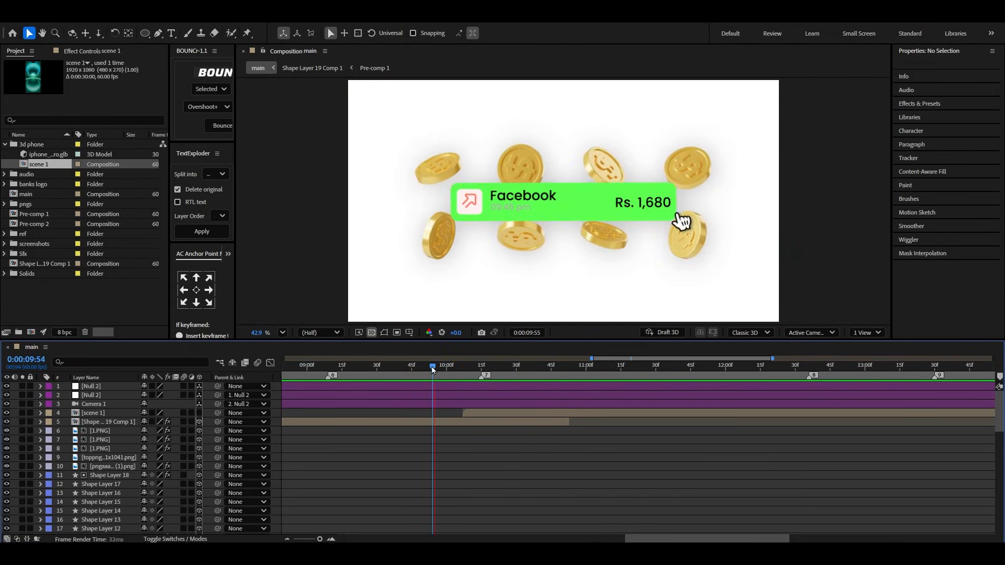
left_click(433, 366)
left_click(432, 370)
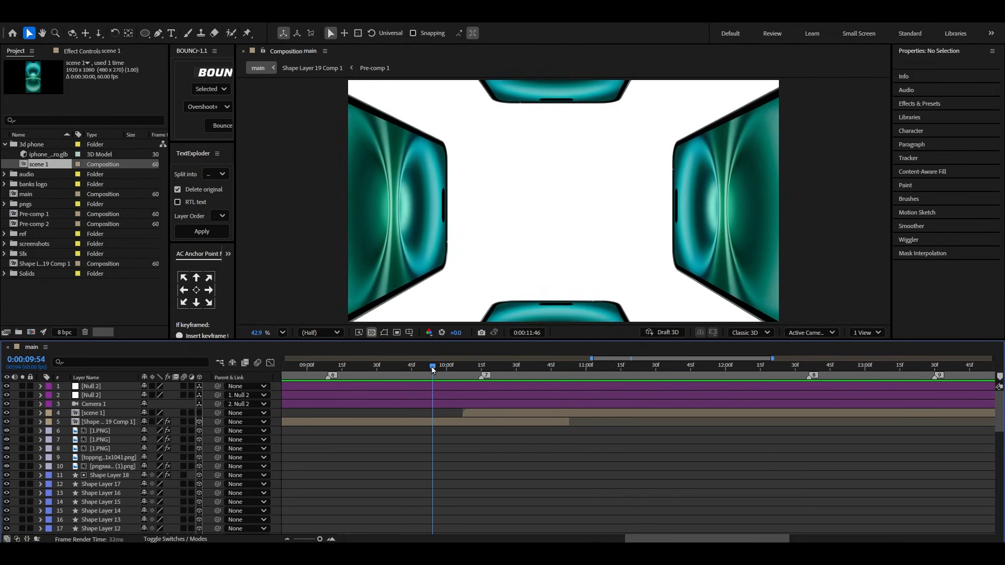
key("space")
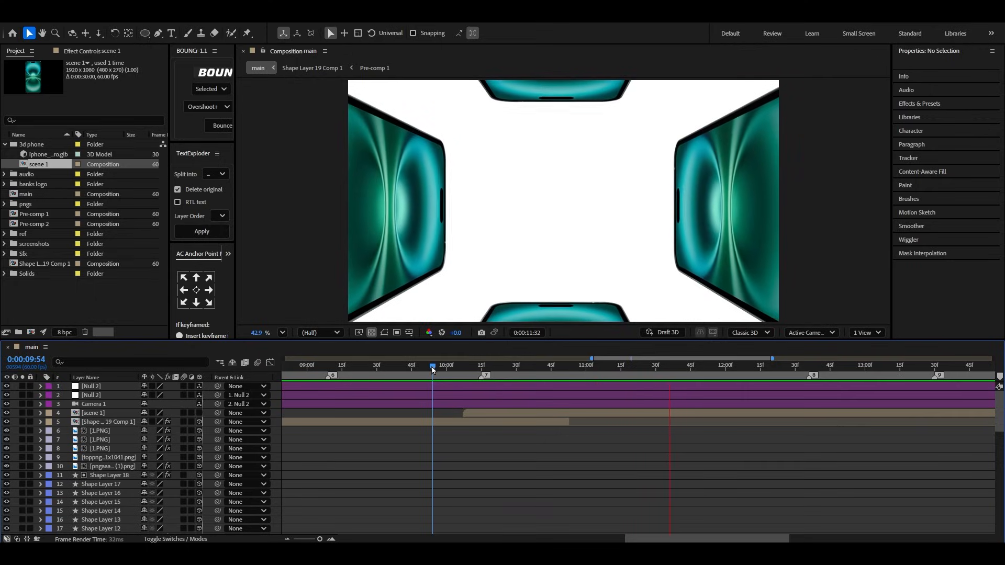
Step: Stop the preview, open the scene 1 composition and collapse the properties of its phone layers
key("space")
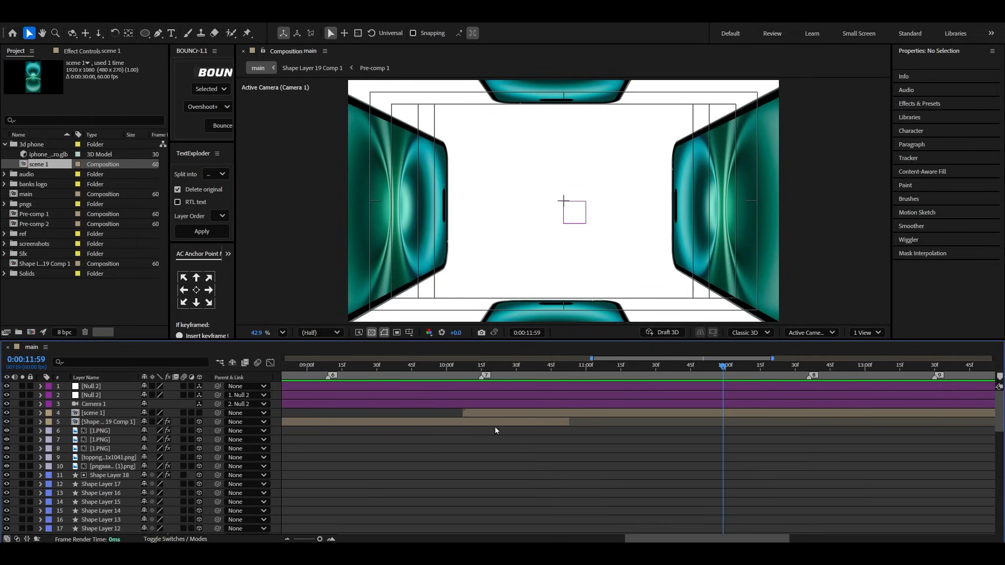
double_click(526, 413)
left_click(41, 431)
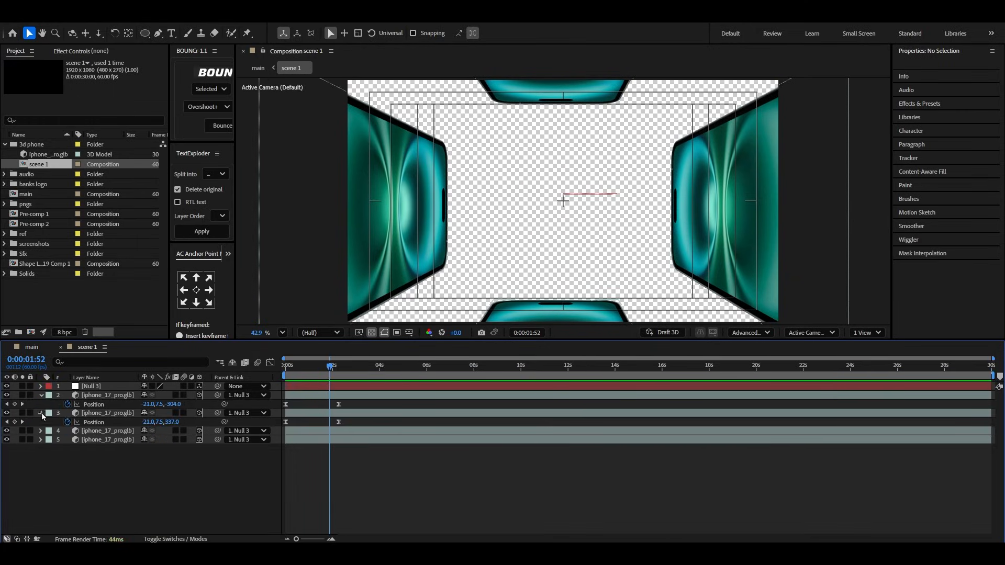
left_click(42, 414)
left_click(42, 396)
Step: Copy the "NO" text layer at about 0:00:02:41 in main and paste it into the scene 1 composition
left_click(35, 350)
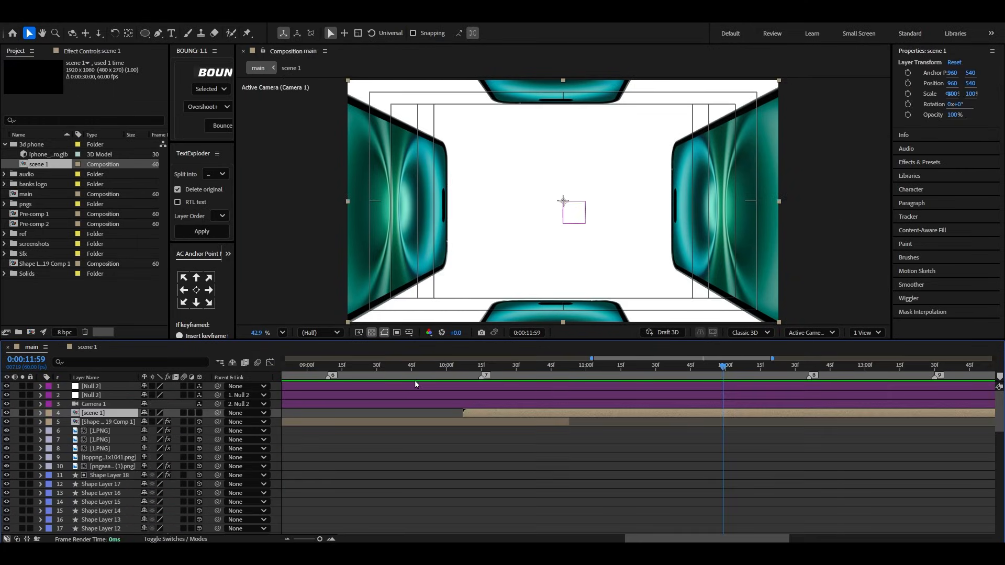
left_click_drag(328, 376, 379, 376)
left_click(576, 157)
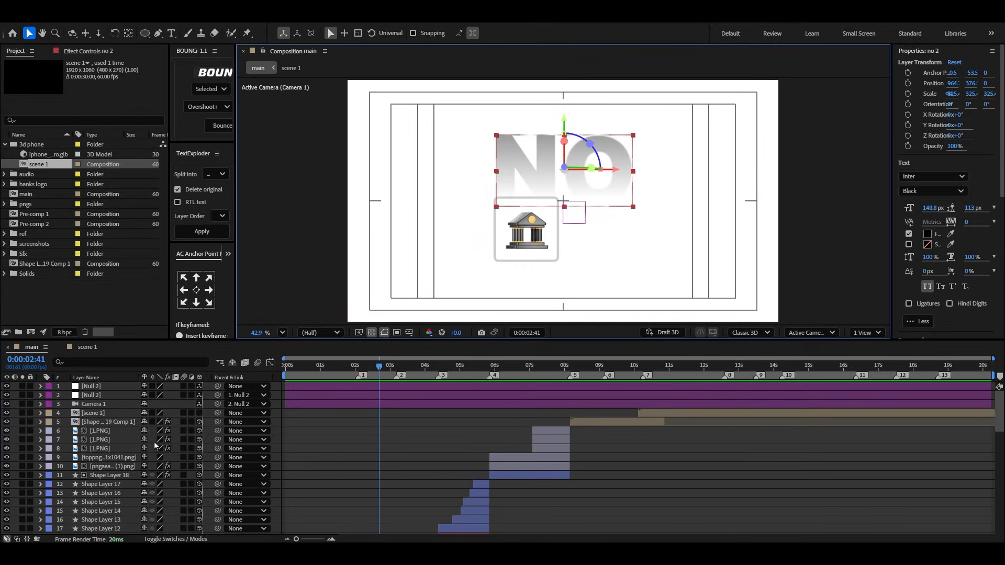
left_click(87, 347)
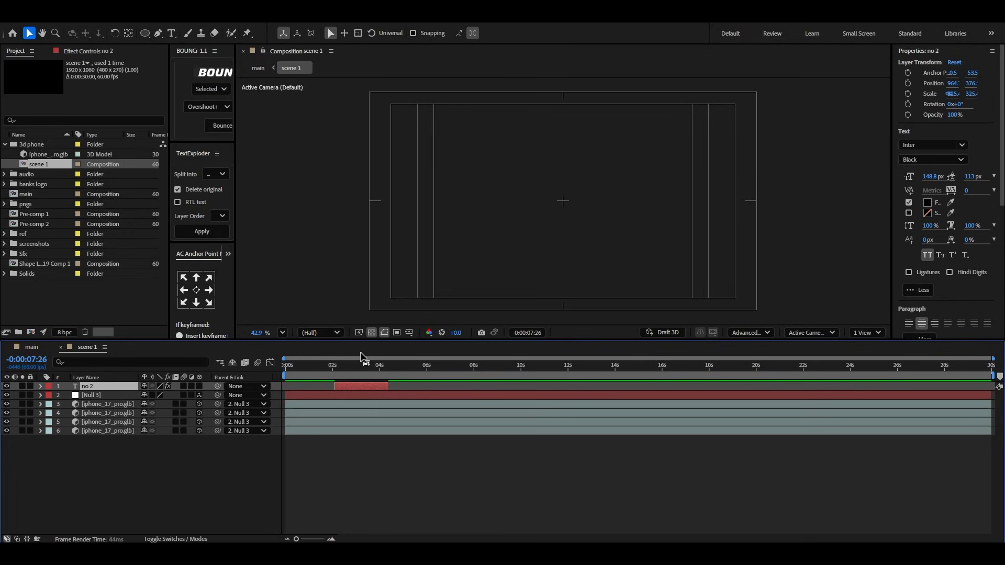
Step: Move the pasted text layer to start at 0:00:00:00 and extend its end to about 7.5 seconds
left_click(354, 370)
left_click_drag(350, 386, 274, 375)
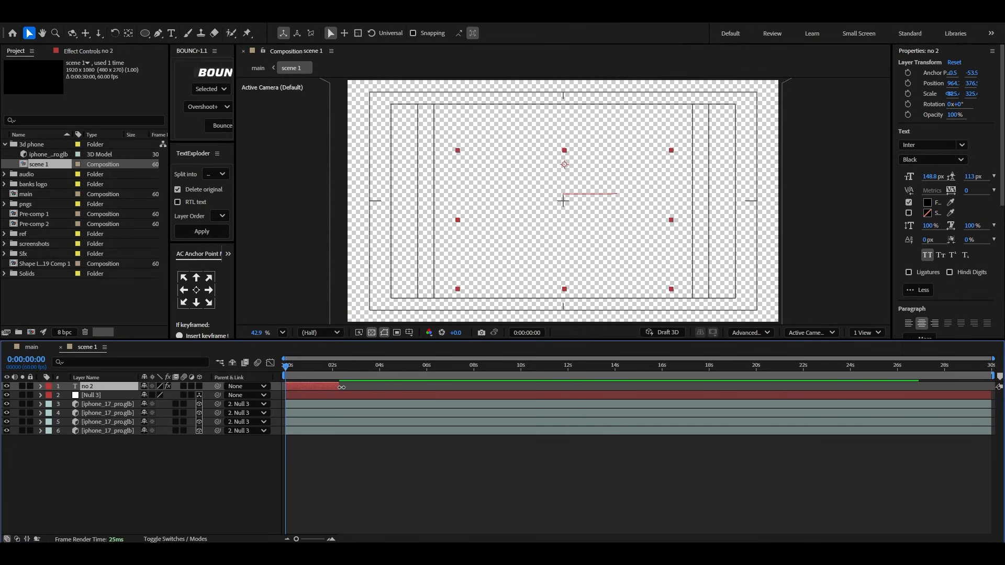
left_click_drag(339, 386, 357, 372)
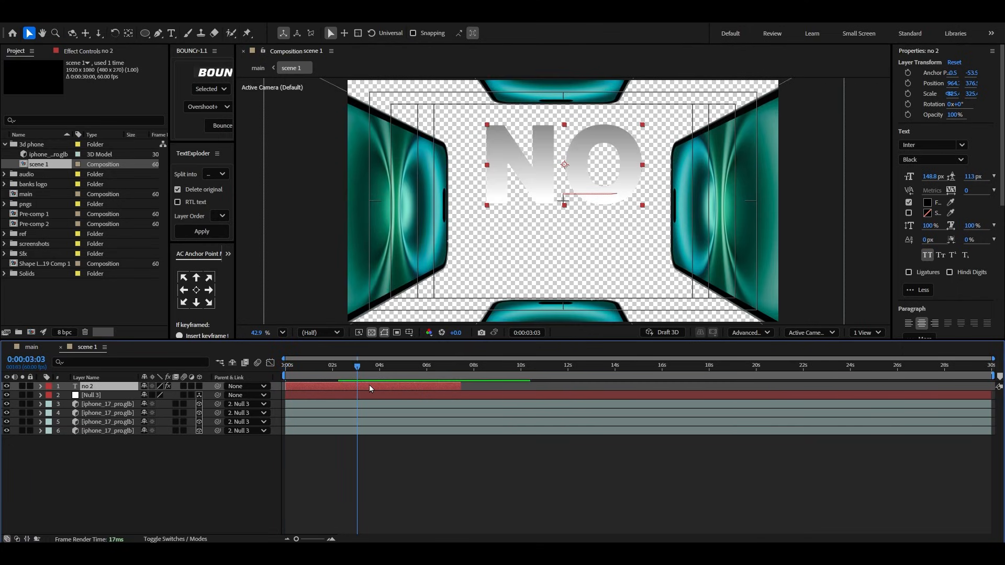
Step: Replace the pasted layer's text with "And manage everything" and turn off All Caps
double_click(578, 182)
type("and")
key("BackSpace")
key("BackSpace")
key("BackSpace")
left_click(928, 255)
type("And manage everything")
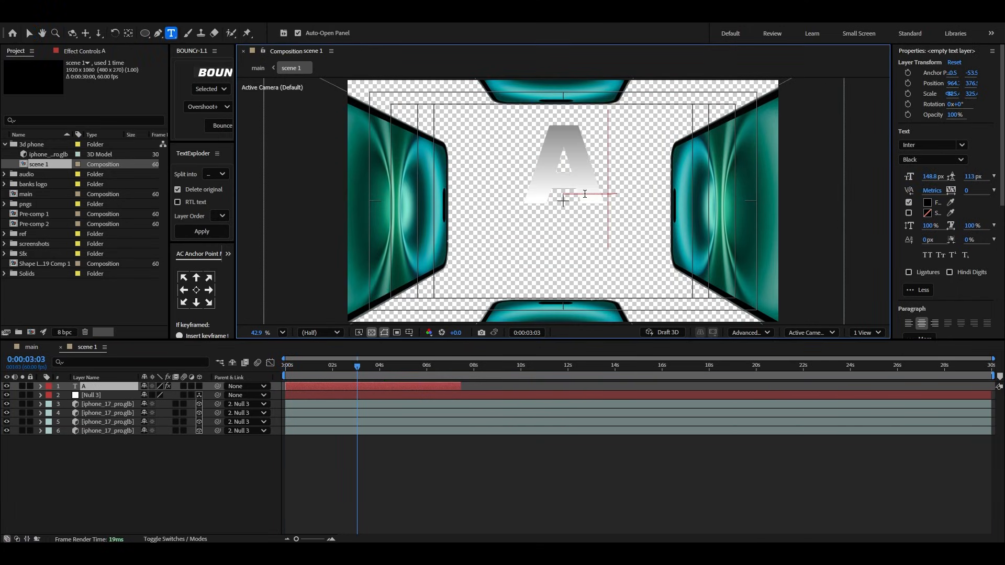
Step: Set the text's font to Poppins Medium and its Scale to 52.4%
left_click(29, 33)
key("s")
left_click_drag(177, 396, 154, 402)
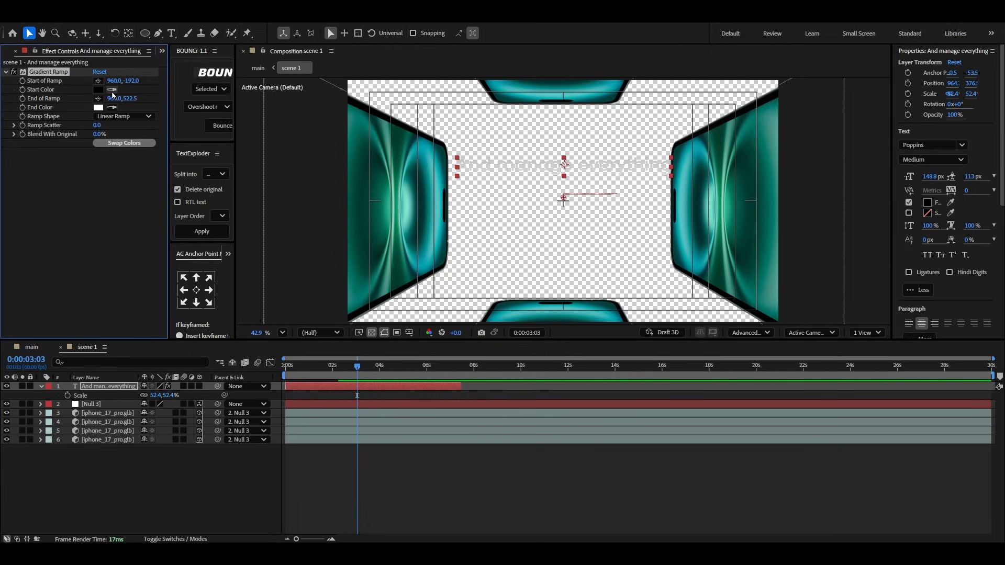
Step: Sample teal from the phone screen as the Gradient Ramp's Start Color and green as its End Color
left_click(443, 169)
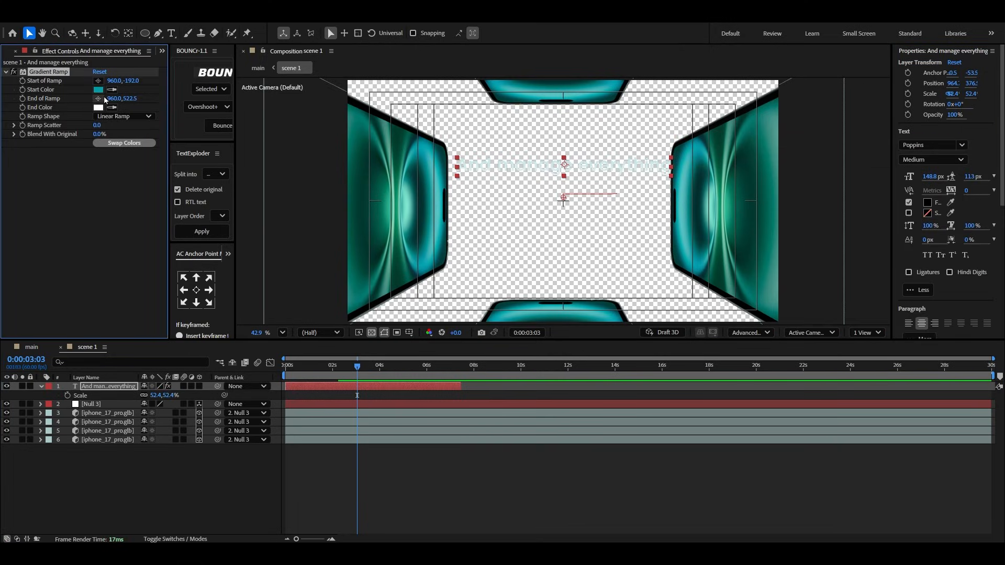
left_click(397, 185)
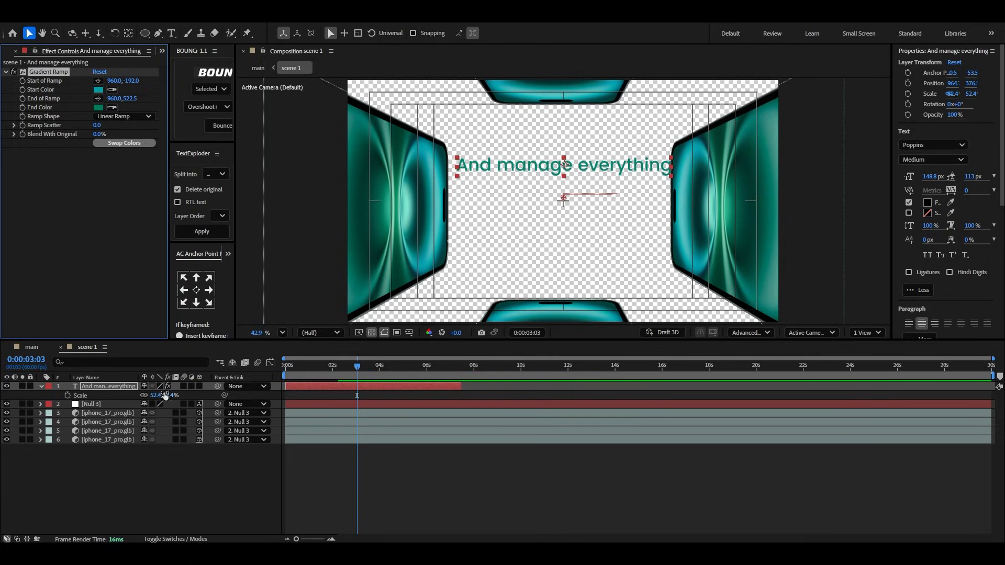
Step: Reduce the "And manage everything" text's Scale to 42.4% and move it down to a Y position of about 449
left_click_drag(164, 397, 126, 408)
left_click_drag(619, 171, 618, 187)
mouse_move(318, 370)
left_mouse_down()
mouse_move(274, 376)
mouse_move(311, 375)
left_mouse_up()
left_click(42, 387)
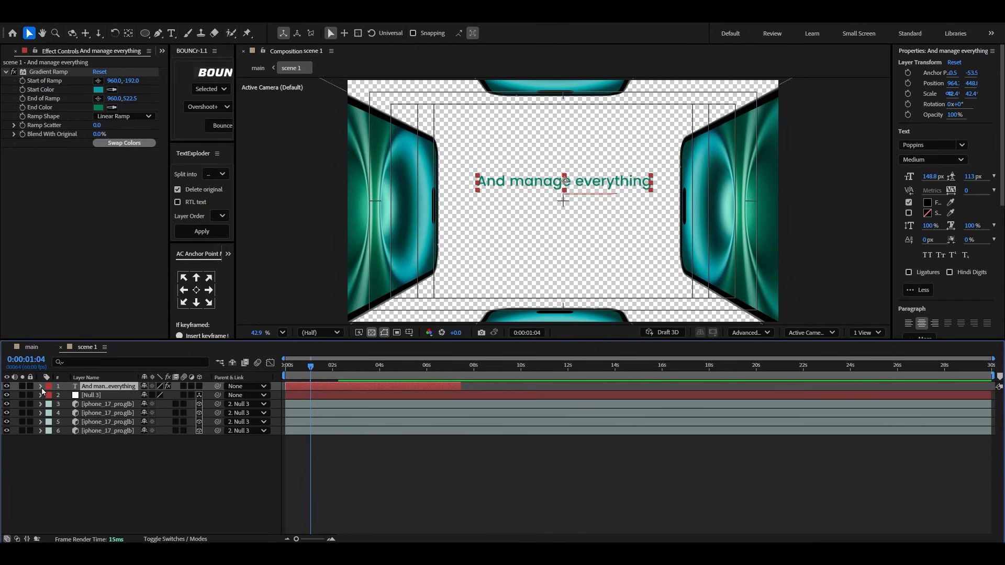
Step: Set Based On to Words in the text animator's Range Selector 1 and preview the reveal from the start
left_click(41, 386)
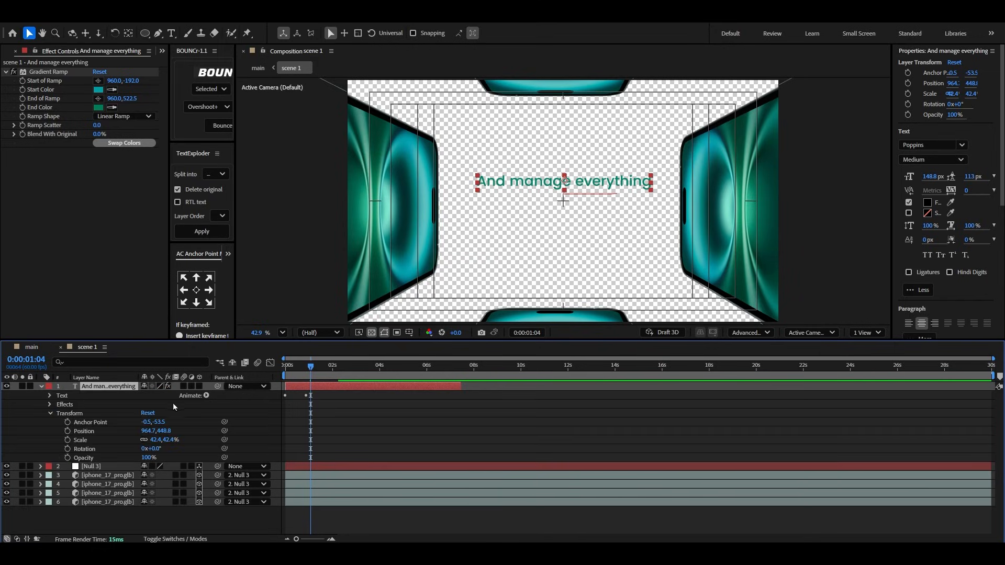
left_click(51, 413)
left_click(50, 396)
left_click(59, 431)
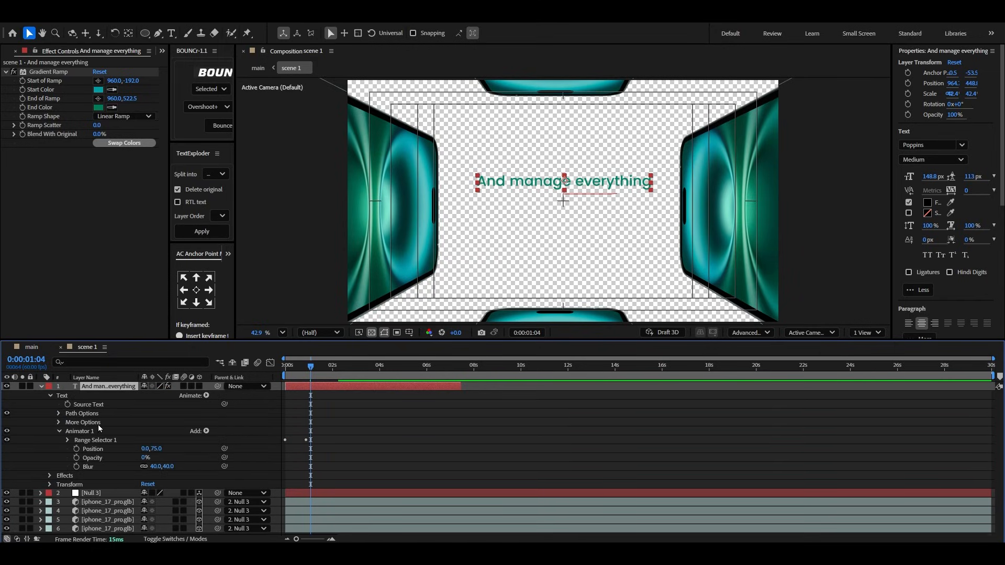
left_click_drag(311, 378, 294, 383)
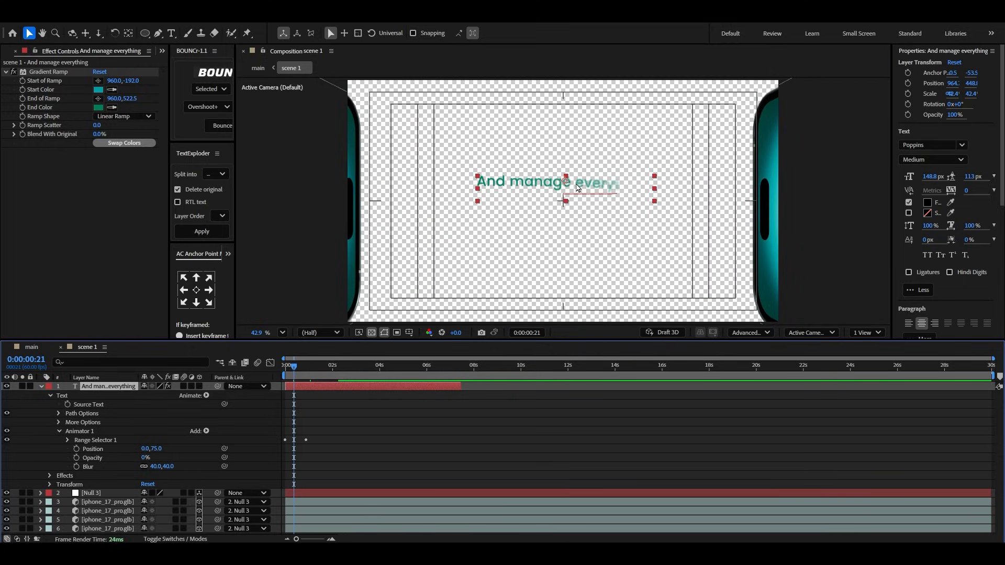
left_click(68, 441)
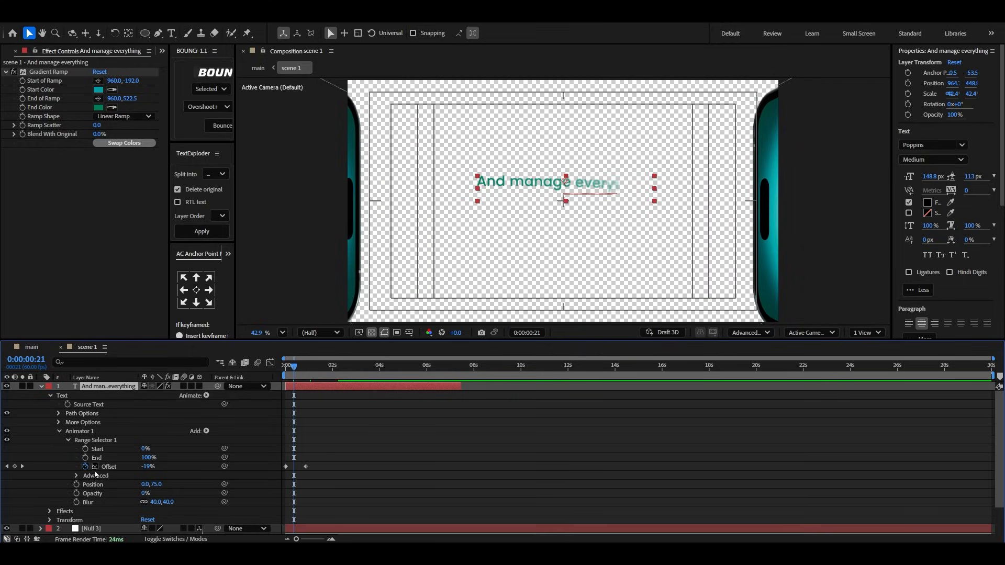
left_click(76, 476)
left_click(172, 477)
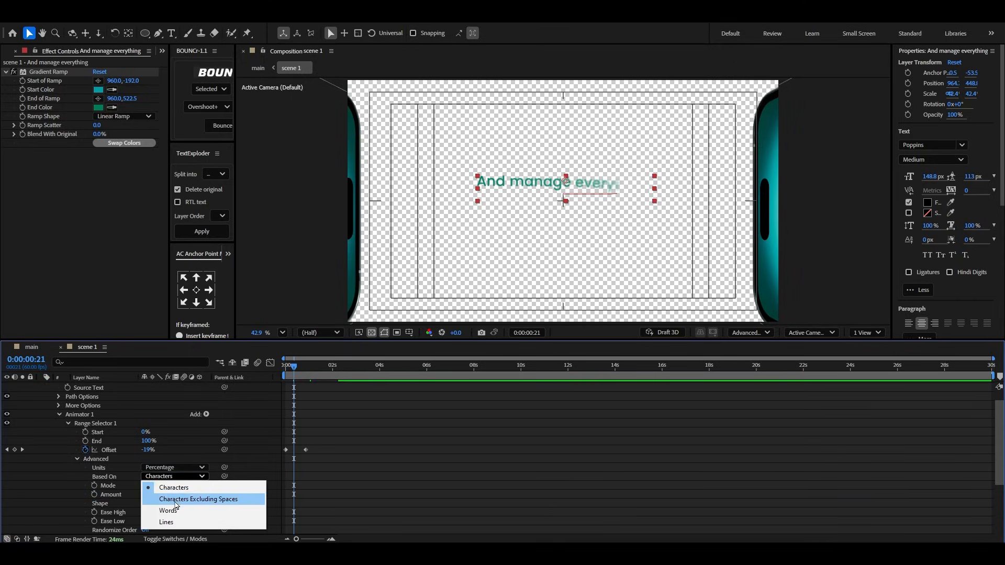
left_click(157, 508)
left_click(289, 375)
mouse_move(287, 375)
left_mouse_down()
mouse_move(300, 376)
mouse_move(283, 375)
left_mouse_up()
key("space")
key("space")
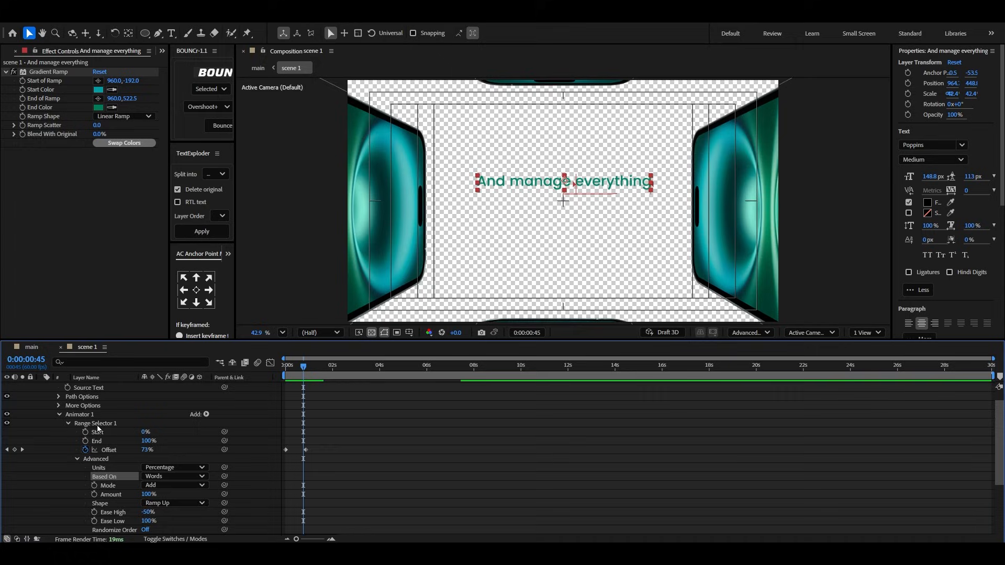
Step: Set the text animator's Position to 0, 112 and preview the word reveal from the start
scroll(64, 418, "up", 2)
scroll(101, 451, "down", 4)
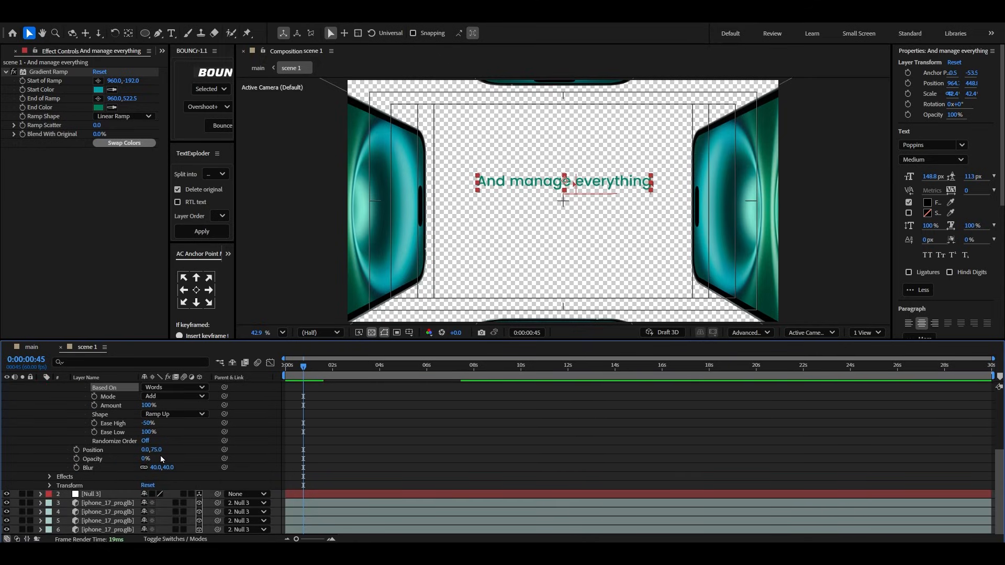
left_click_drag(157, 450, 182, 449)
left_click_drag(303, 375, 256, 375)
key("space")
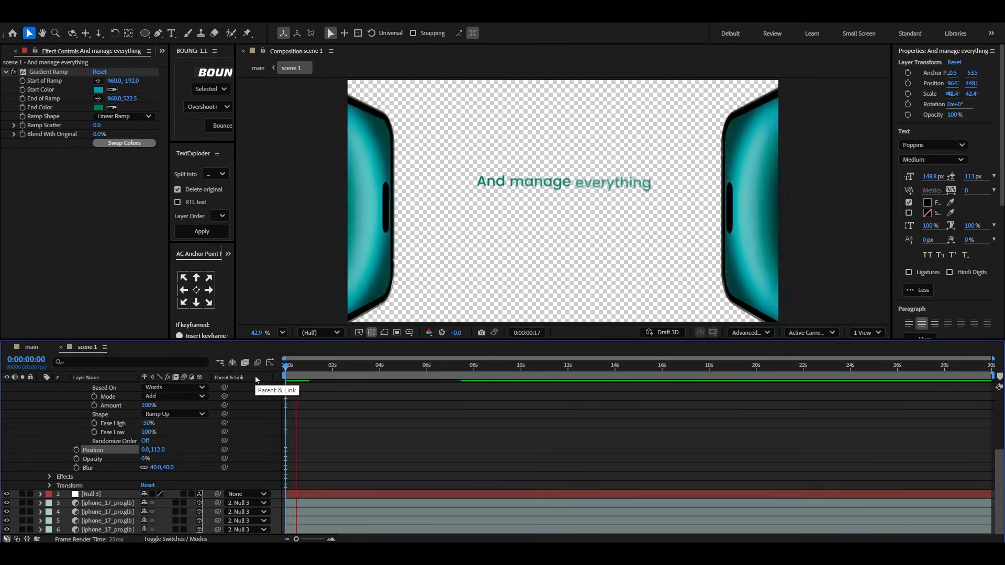
key("space")
Step: Move the text layer's last Offset keyframe to about 2 seconds and preview the slower reveal
scroll(68, 431, "up", 5)
left_click(41, 386)
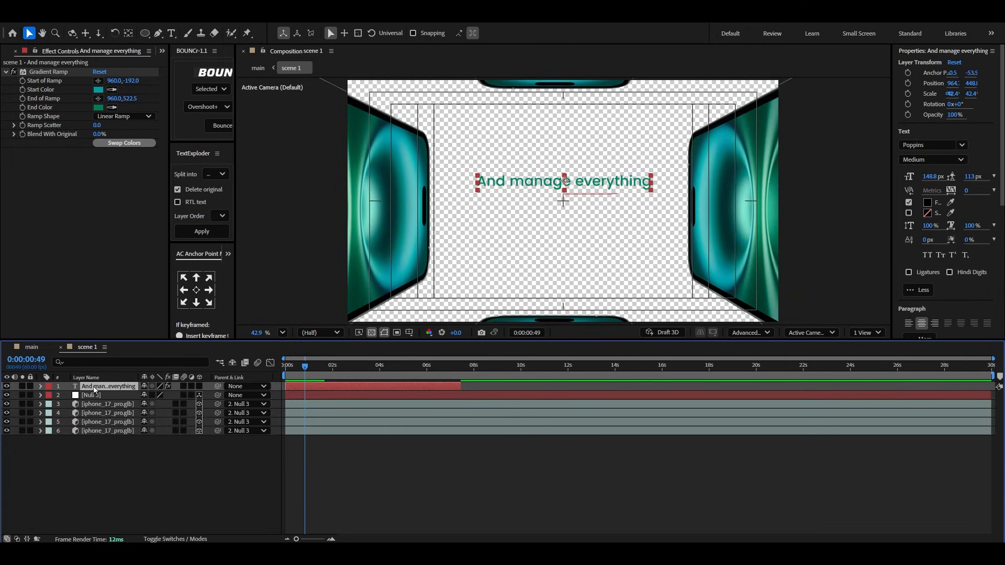
key("u")
left_click_drag(305, 373, 274, 376)
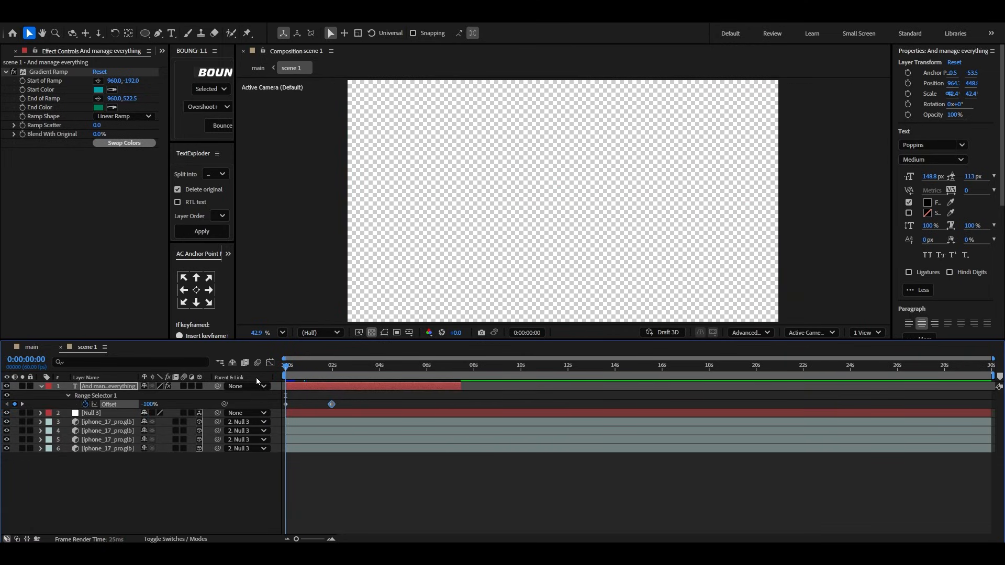
key("space")
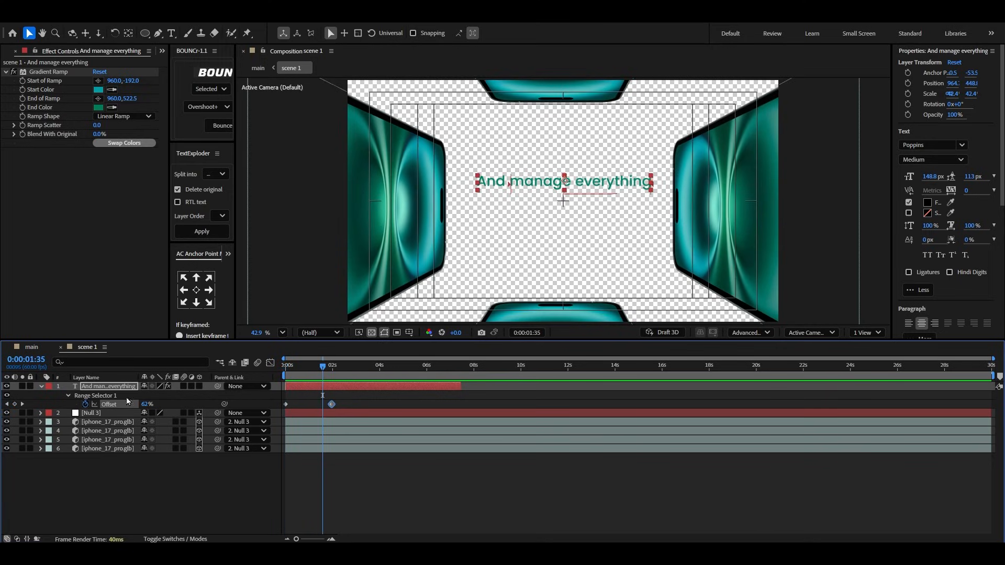
Step: Duplicate the text layer, start the copy at about 1.2 seconds and place it just below the first line
key("ctrl+d")
left_click_drag(319, 391, 350, 390)
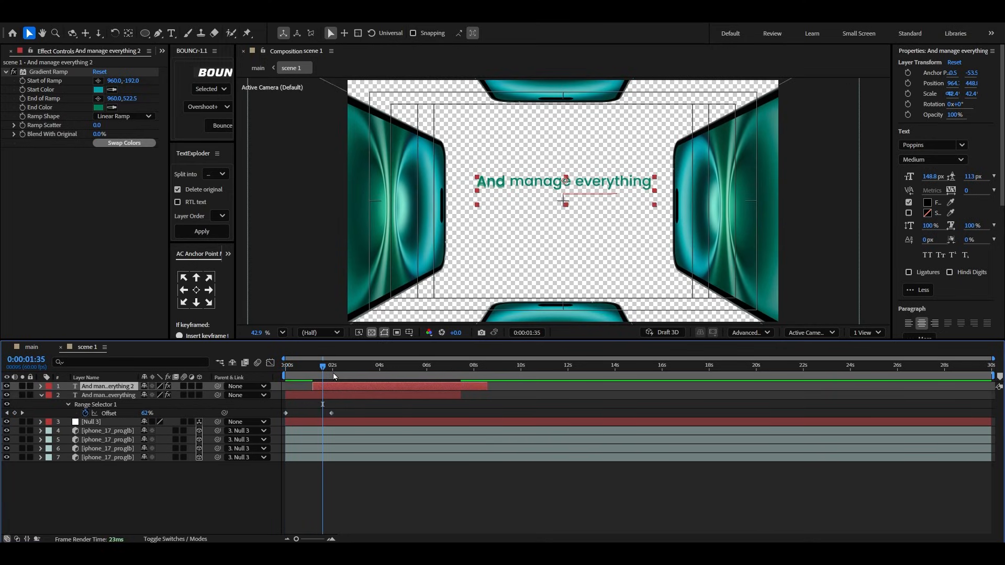
key("space")
left_click_drag(601, 189, 602, 204)
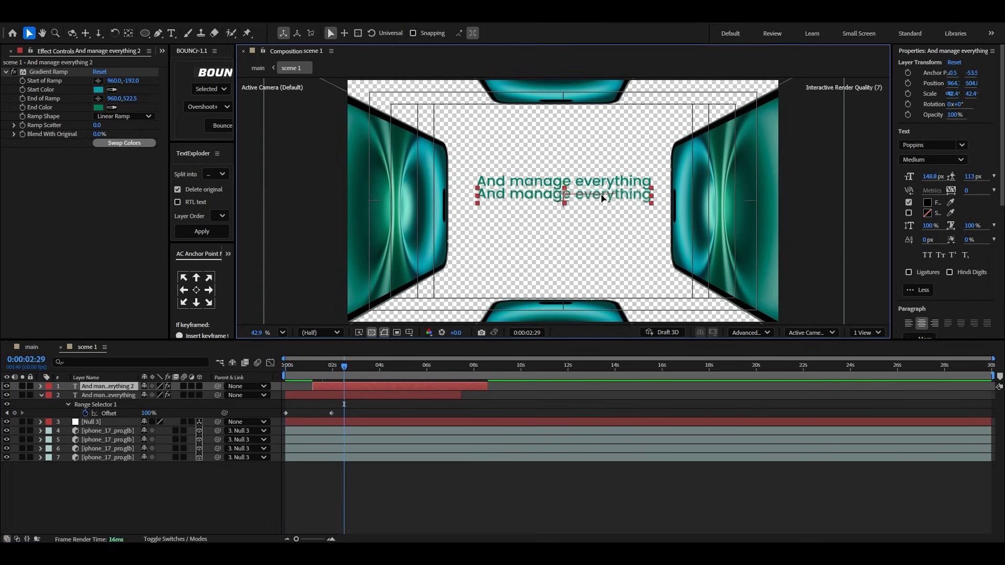
Step: Replace the duplicated layer's text with "from your phone"
double_click(602, 196)
type("from y")
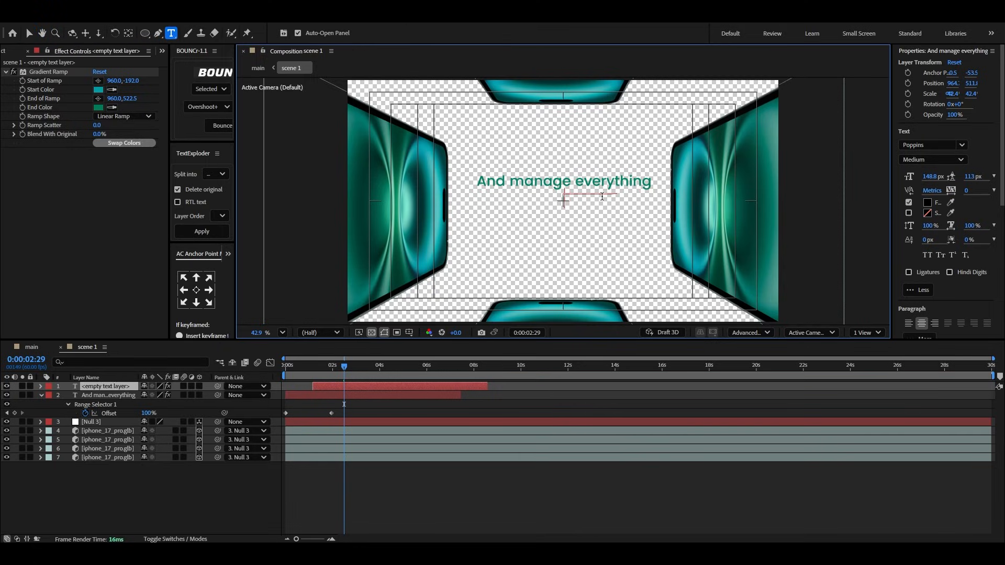
type("our phone")
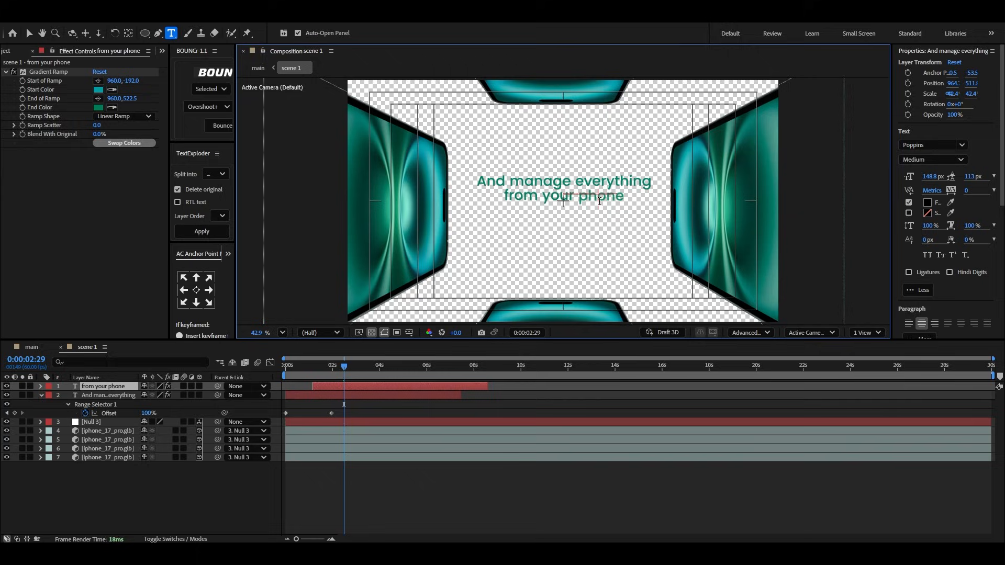
Step: Make the word "phone" Bold at 216.8 px and nudge the second text line slightly down
double_click(599, 199)
left_click(956, 159)
left_click(934, 326)
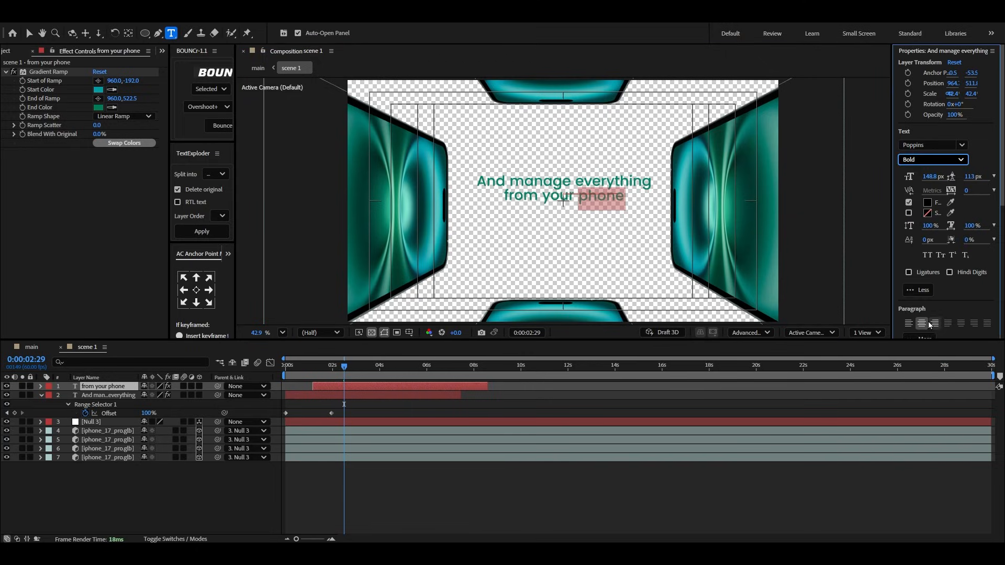
left_click_drag(932, 177, 958, 172)
left_click(28, 33)
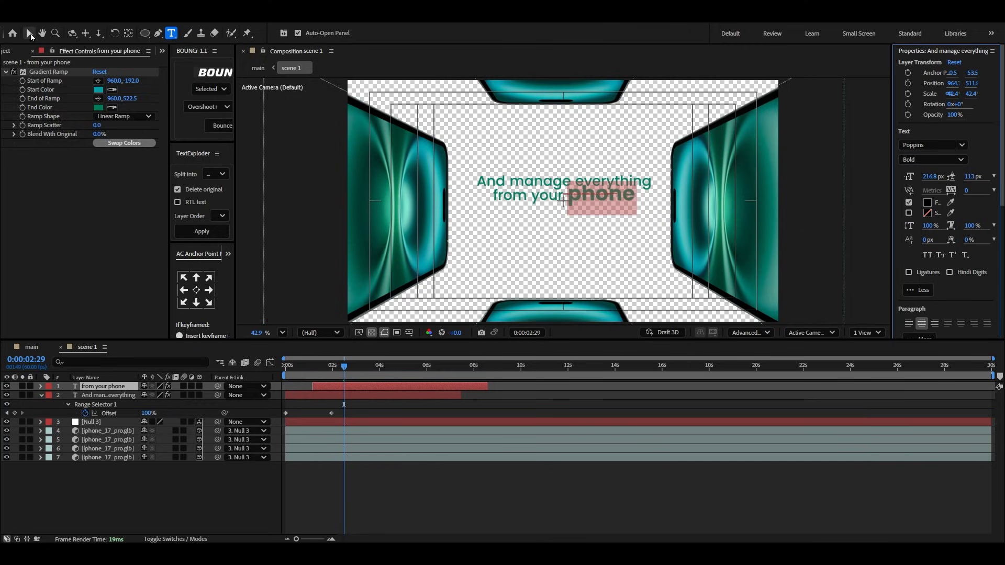
left_click_drag(608, 198, 610, 200)
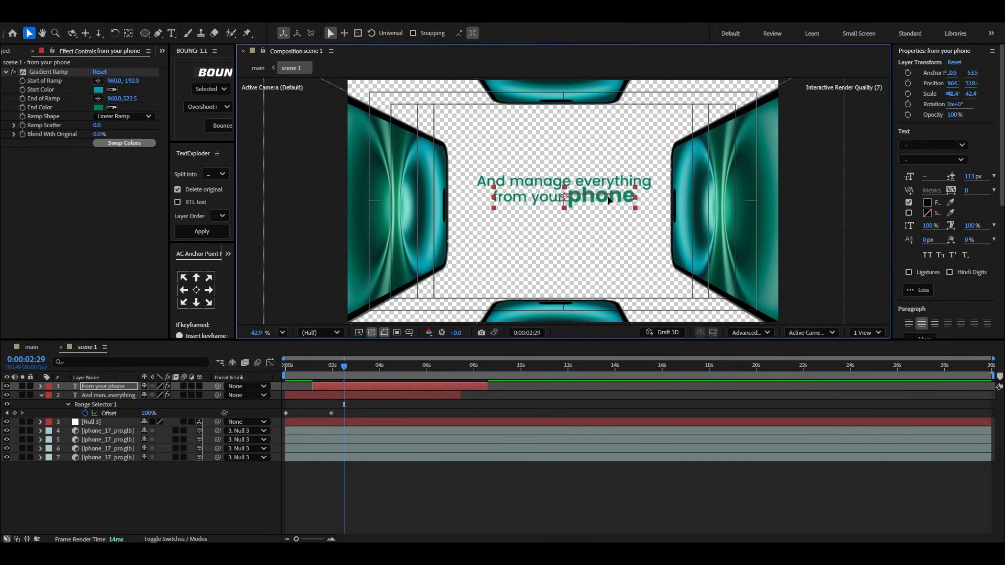
Step: Move the "from your phone" layer's Start of Ramp point beside the word "from", at 592, 536
left_click(42, 76)
scroll(563, 216, "down", 3)
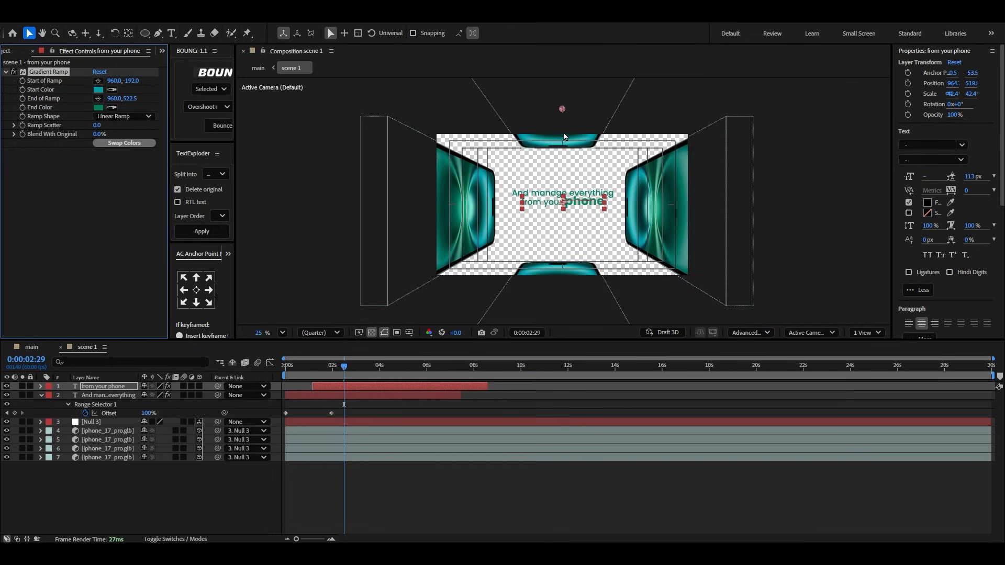
left_click_drag(561, 110, 558, 117)
left_click_drag(516, 204, 514, 207)
Step: Move the "from your phone" layer's End of Ramp point just past the word "phone", at about 1320, 517
scroll(575, 242, "down", 2)
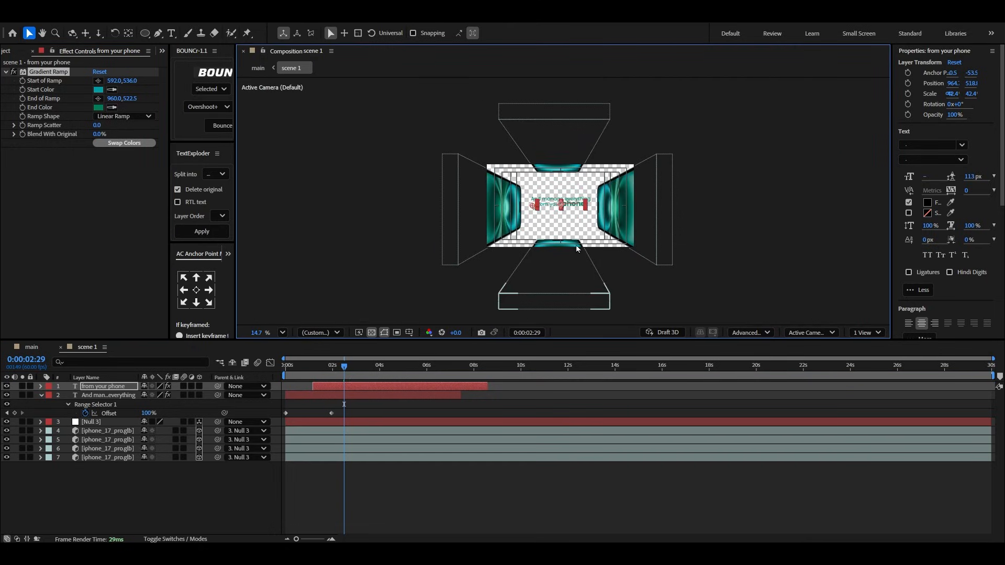
scroll(589, 233, "up", 3)
scroll(549, 227, "up", 3)
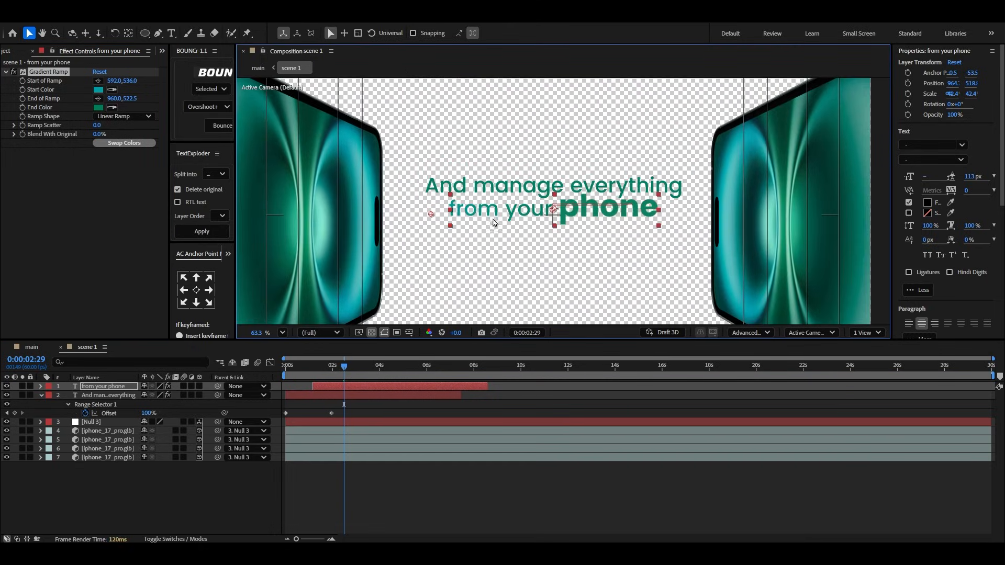
left_click(109, 387)
left_click(48, 71)
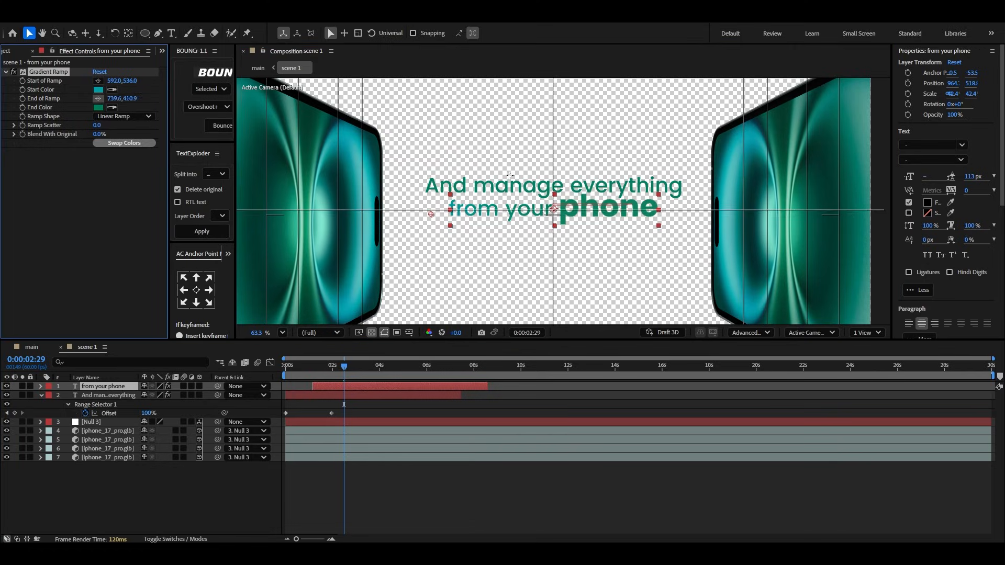
left_click_drag(552, 209, 660, 209)
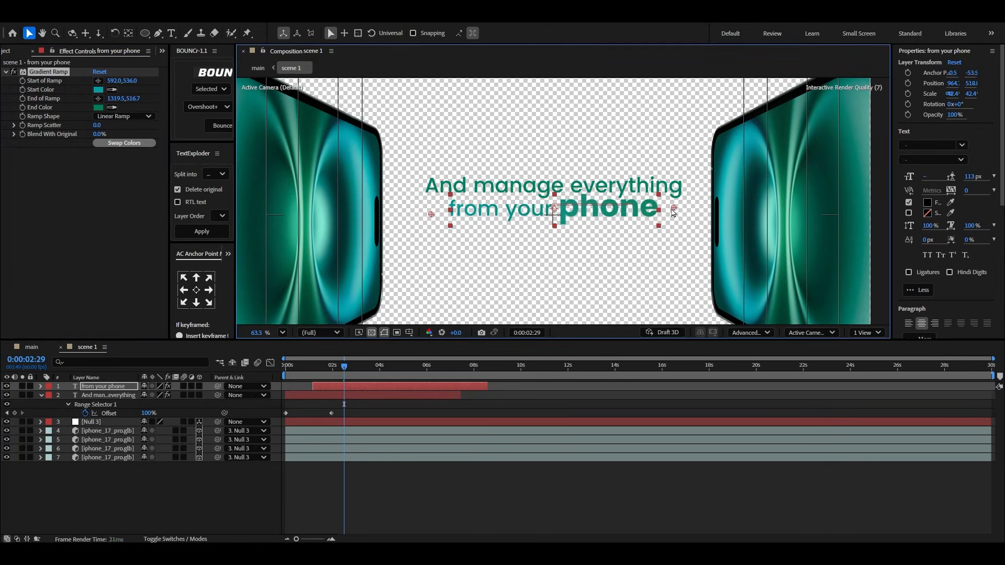
Step: Set the "And manage everything" layer's Gradient Ramp to start just past "everything" at 1381, 452 and end beside "And" at 545, 444
left_click(131, 398)
left_click(55, 72)
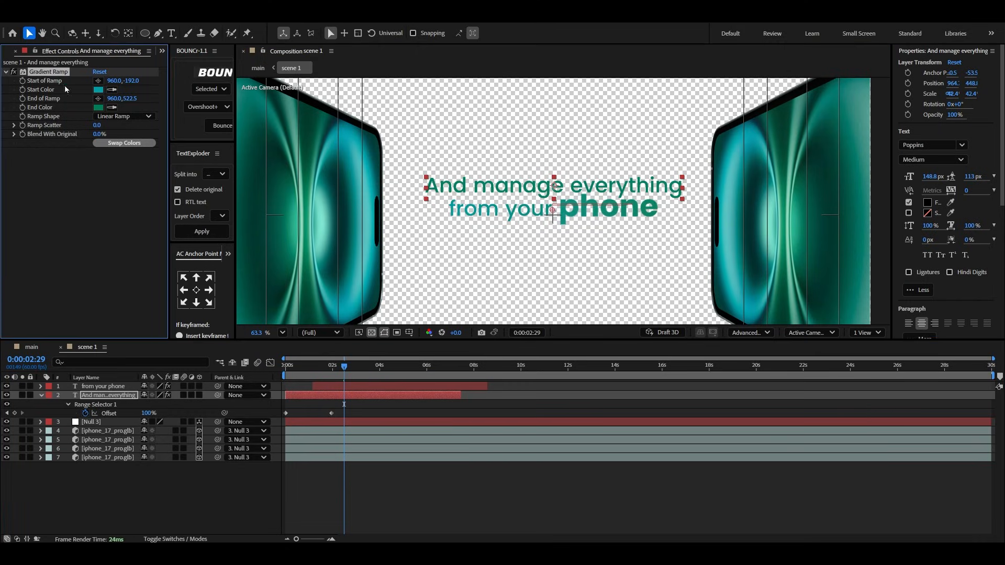
left_click(407, 188)
left_click(98, 99)
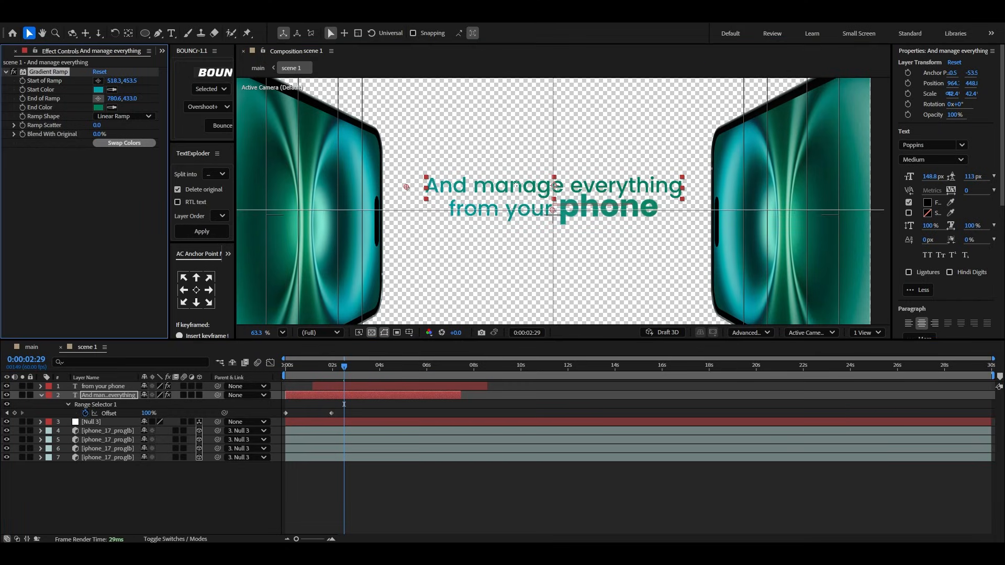
left_click(532, 169)
mouse_move(478, 182)
left_mouse_down()
mouse_move(449, 182)
mouse_move(683, 186)
left_mouse_up()
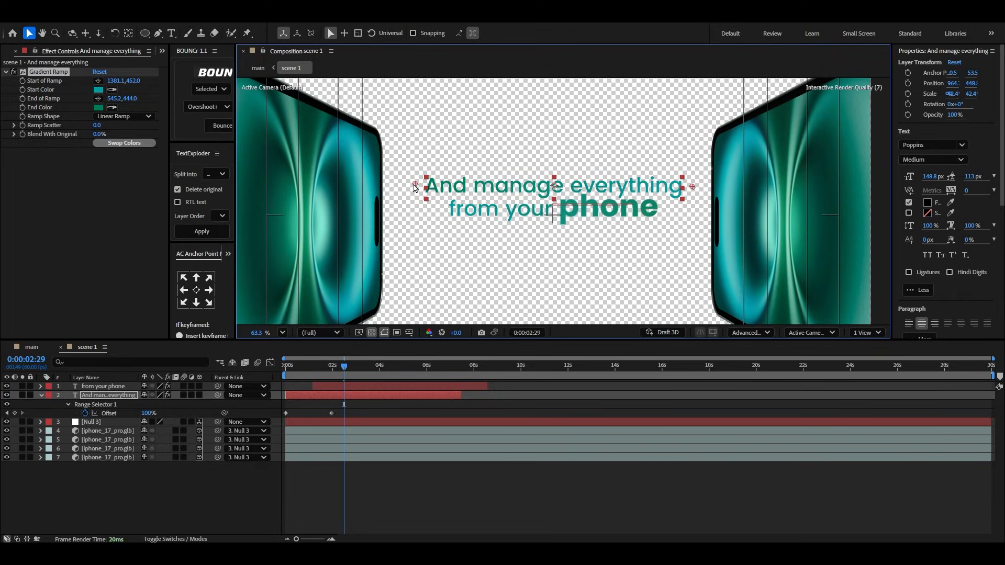
Step: Preview the gradient text animation from the start of scene 1 and in the main composition from about 0:00:09:52
left_click(211, 475)
key("Home")
key("space")
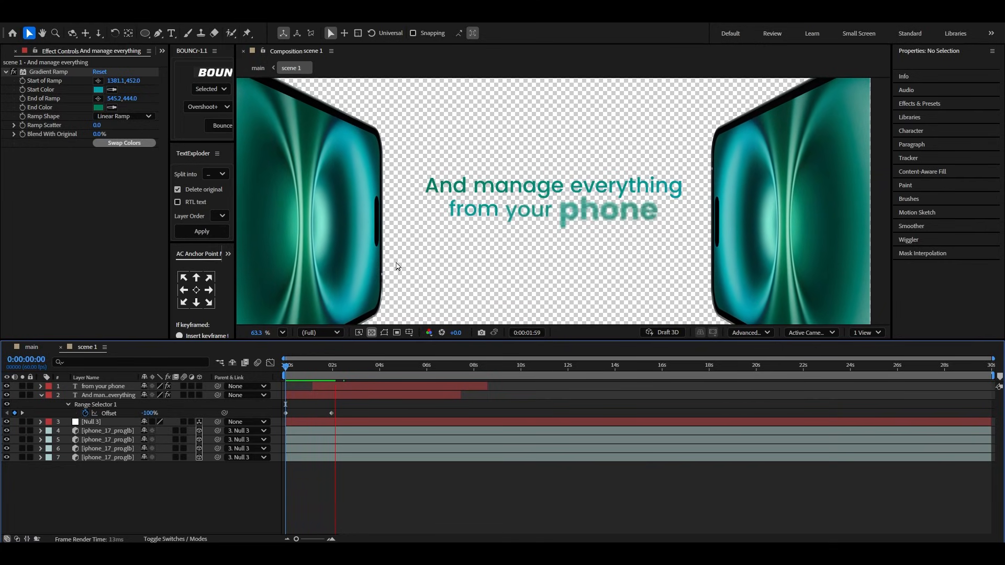
key("space")
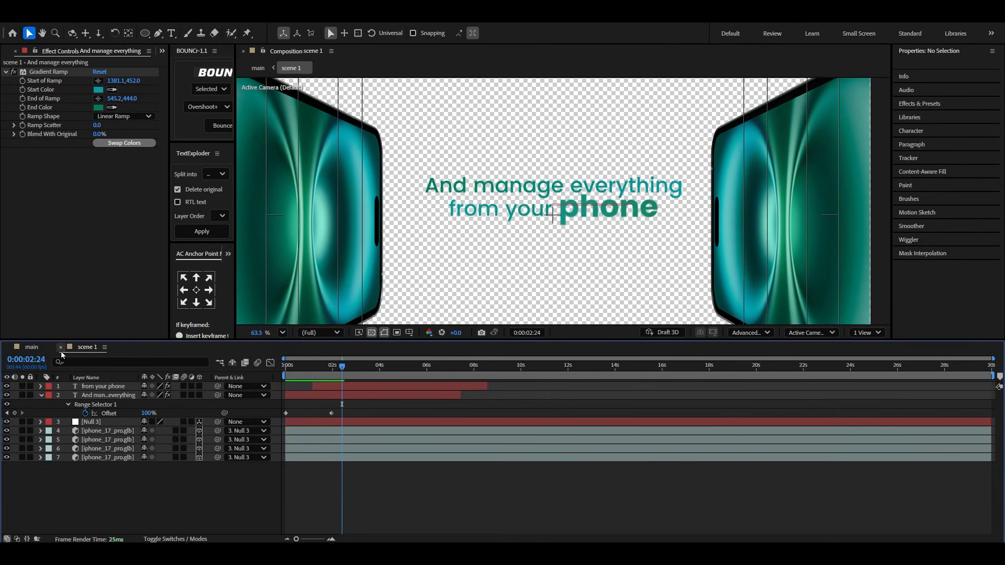
left_click(61, 348)
left_click(631, 369)
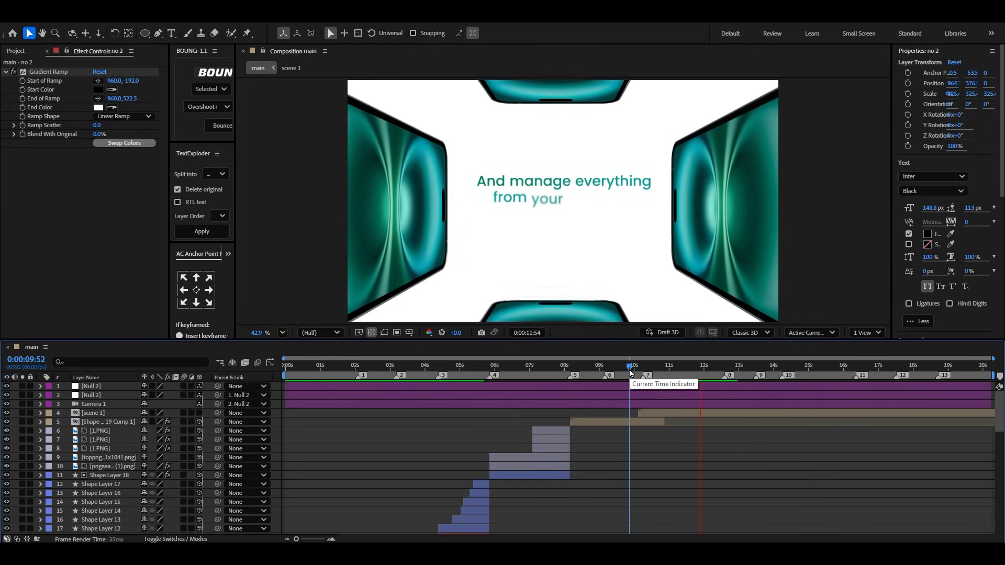
Step: In scene 1, move the "from your phone" layer's ending Range Selector Offset keyframe earlier, to about 2.6 seconds
double_click(702, 413)
left_click(365, 389)
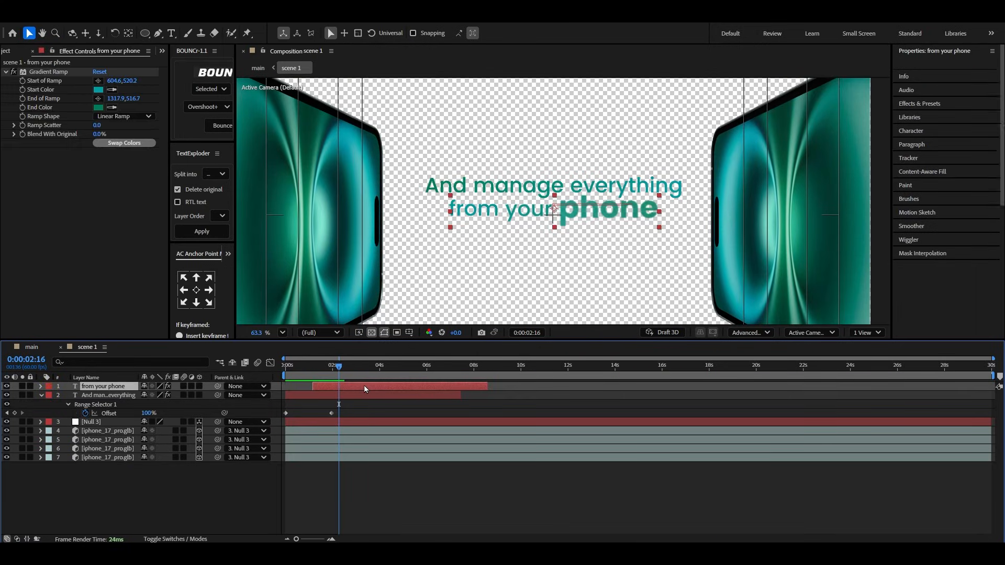
key("u")
left_click_drag(359, 405, 347, 406)
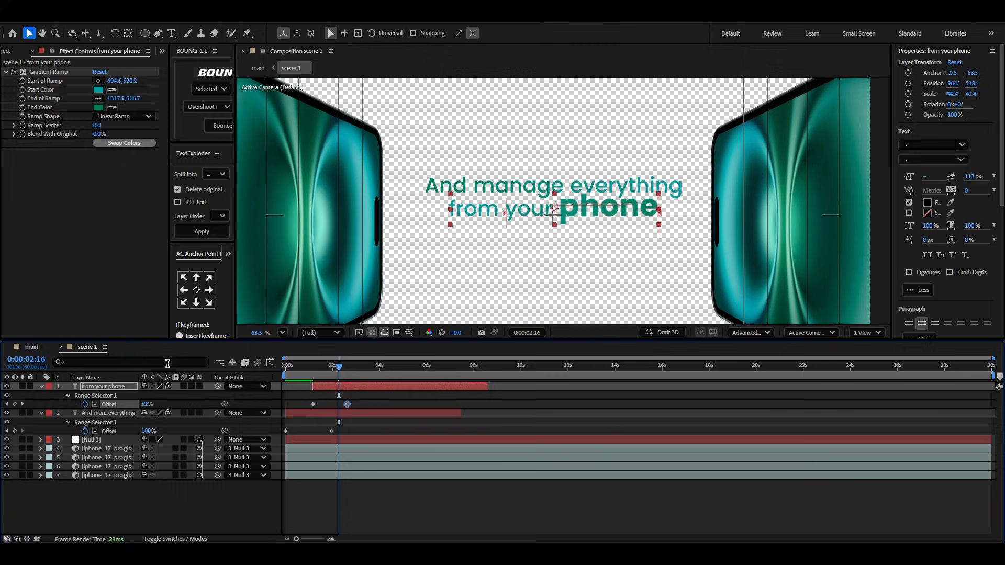
Step: Play the main composition from 0:00:10:14 to check the timing of the second text line
left_click(32, 348)
left_click(644, 369)
key("space")
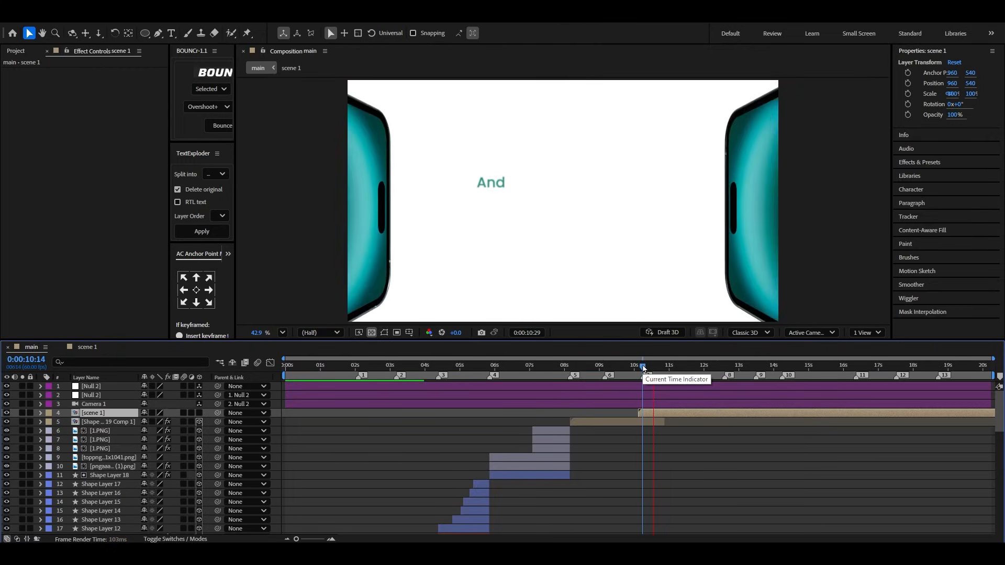
key("space")
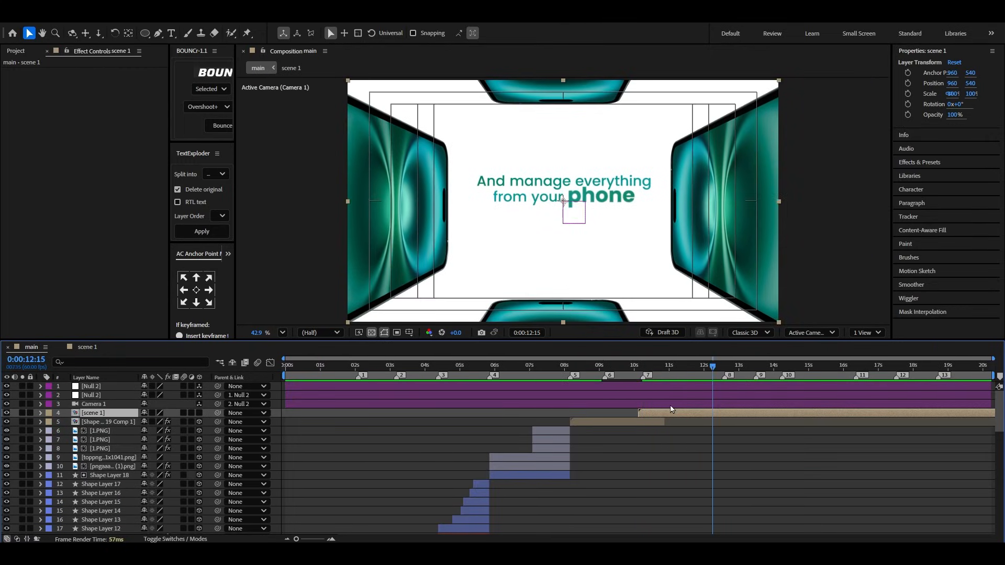
Step: Add a null object to scene 1 and parent both text layers to it
double_click(702, 415)
left_click(42, 414)
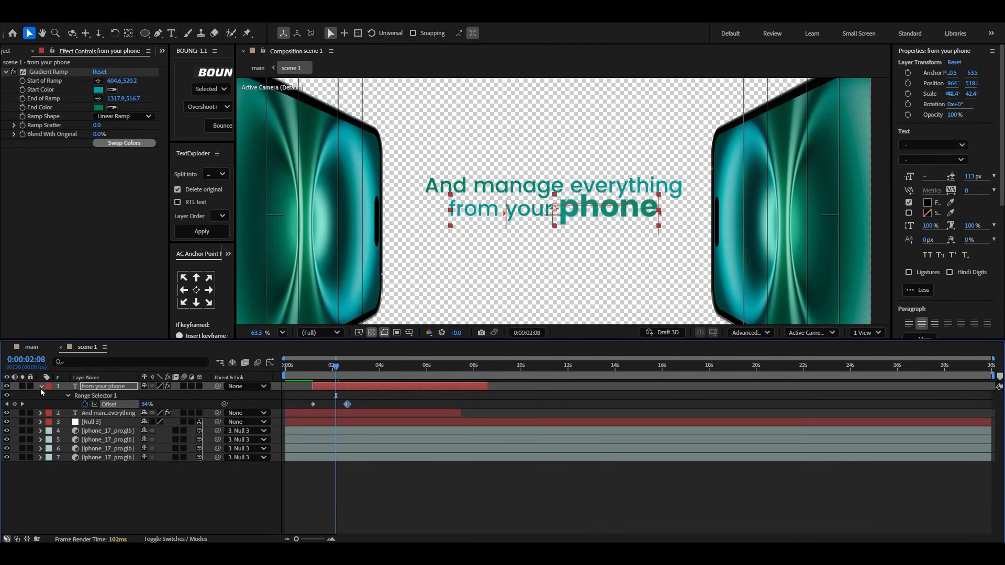
left_click(41, 387)
right_click(77, 496)
mouse_move(113, 372)
left_click(237, 433)
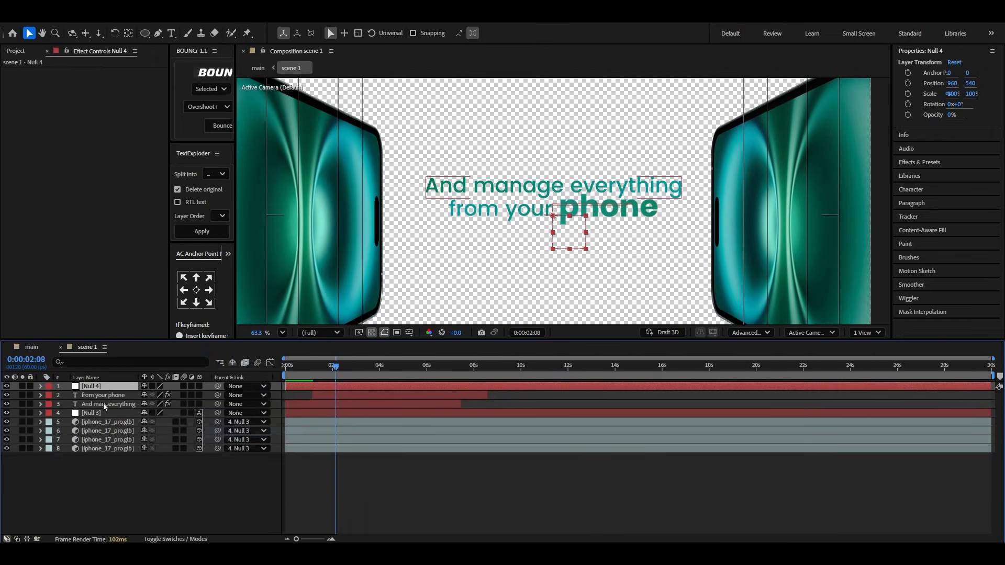
left_click(104, 395)
left_click(117, 404, "shift")
left_click_drag(157, 399, 104, 390)
Step: Animate the text null's Scale from 112.4% at the start to 100% at 0:00:02:08 with eased keyframes
key("s")
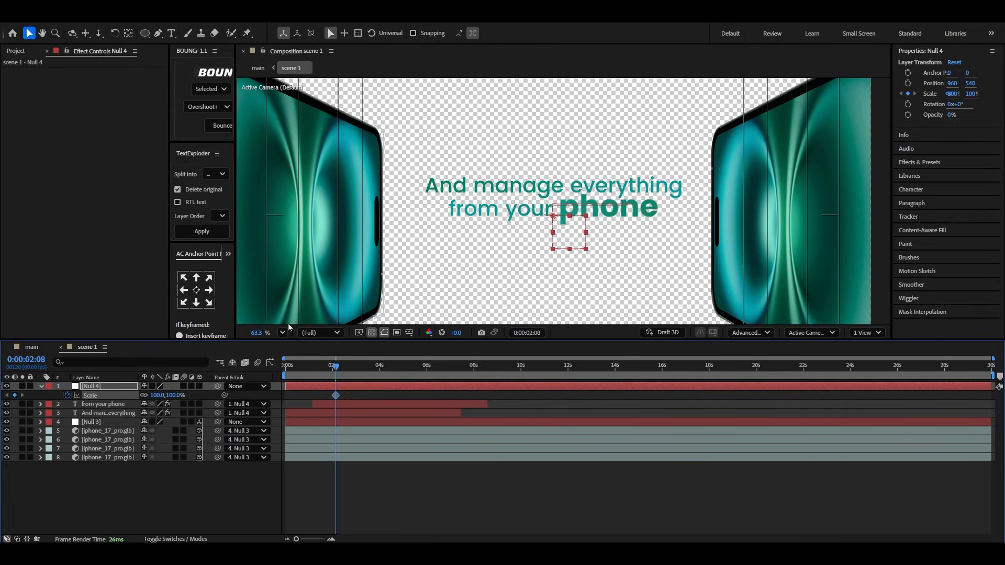
left_click(283, 333)
left_click(312, 126)
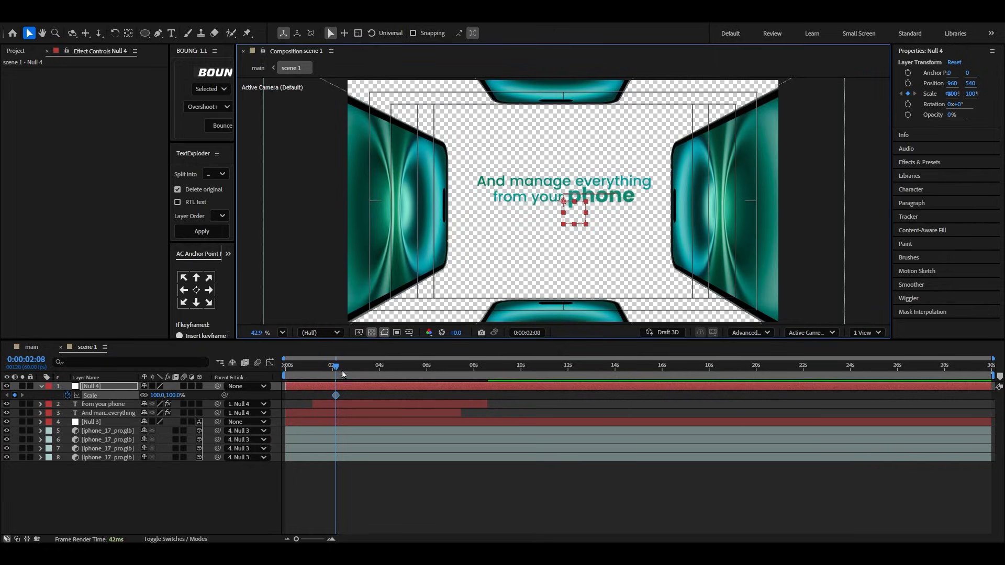
left_click_drag(341, 370, 278, 374)
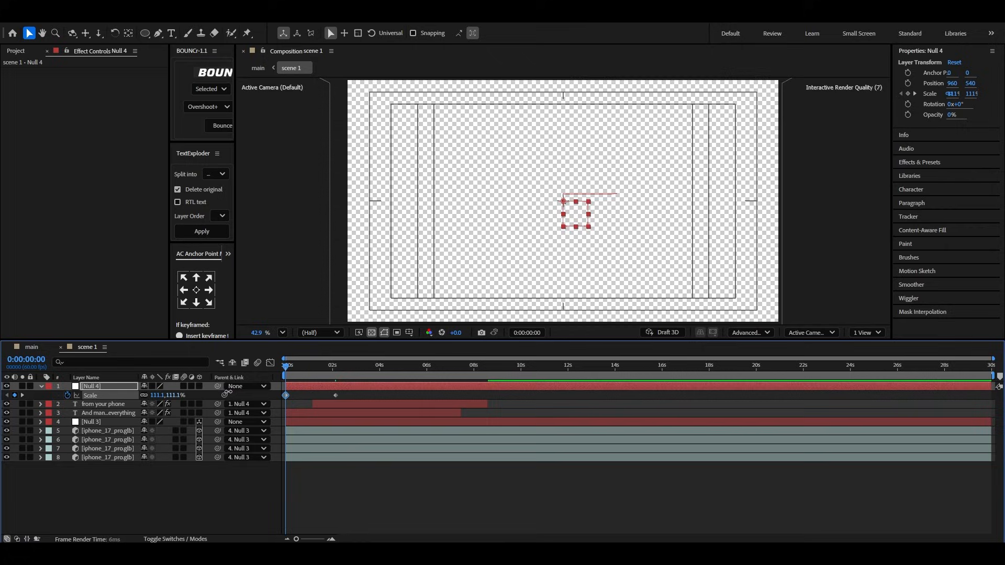
left_click(336, 395)
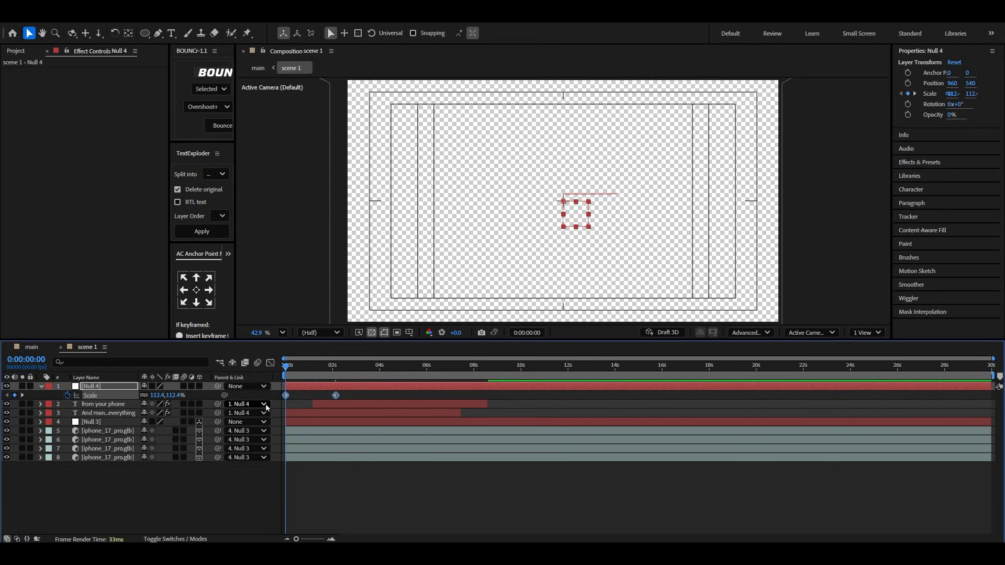
left_click(270, 363)
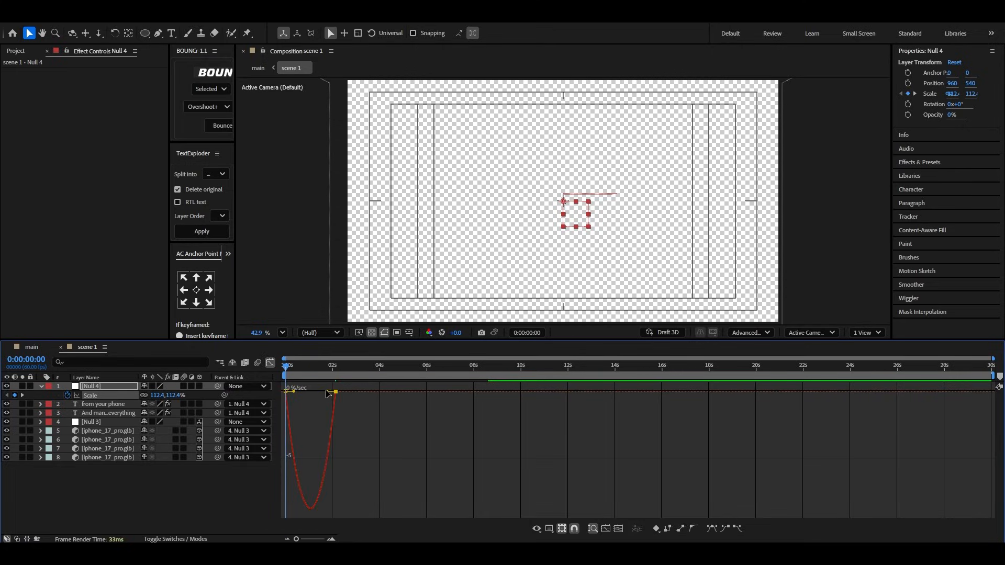
left_click(270, 363)
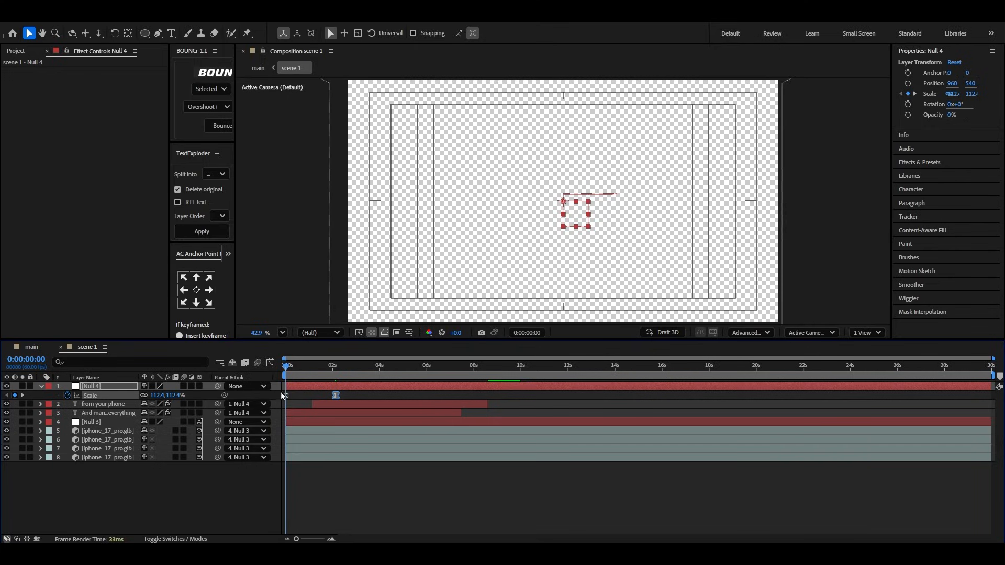
Step: Move the text null's ending Scale keyframe to 0:00:02:20, near the end of the iPhone's Position animation
left_click(100, 431)
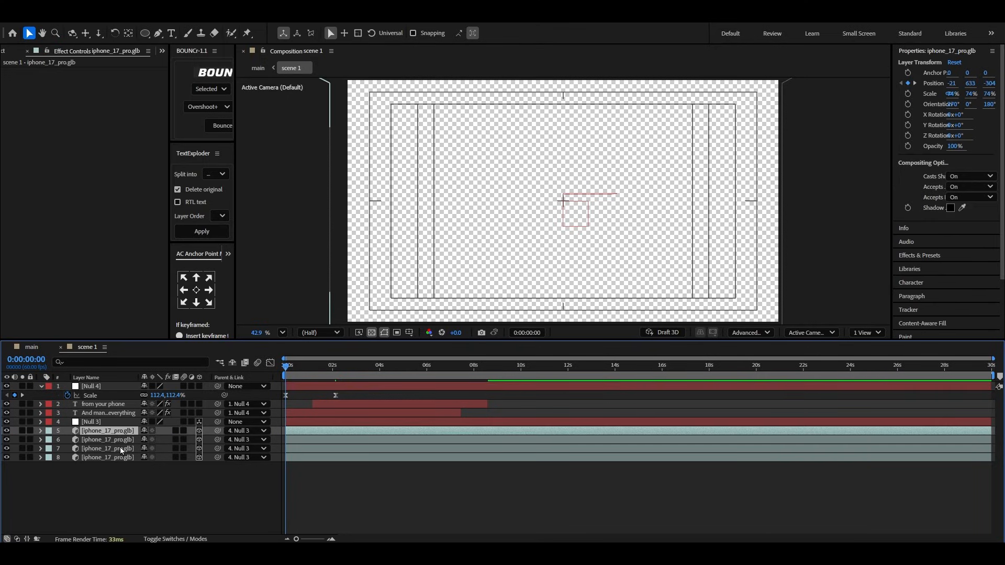
key("p")
left_click_drag(335, 395, 341, 397)
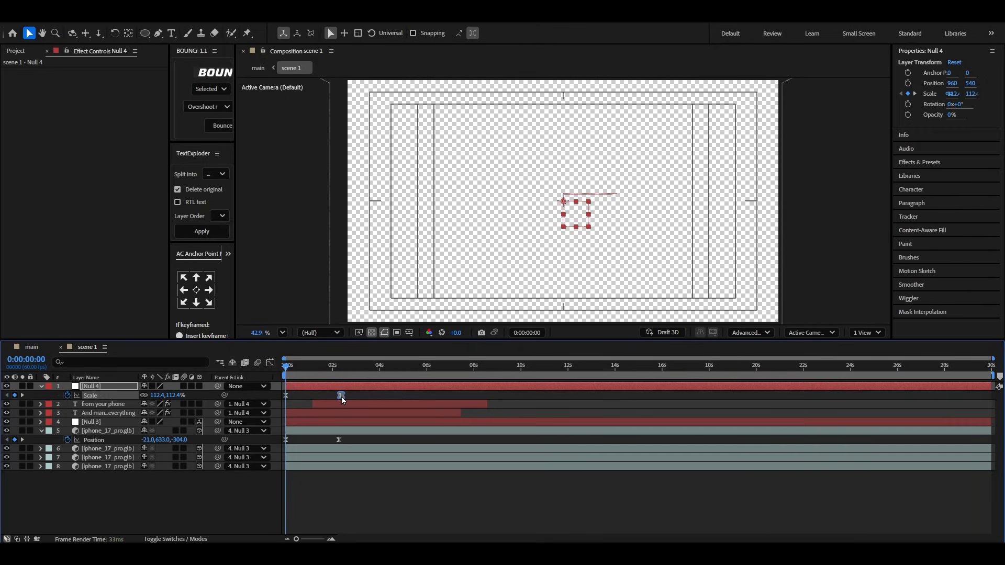
Step: Preview the text scaling in scene 1 and raise the text null's starting Scale to 115.2%
key("space")
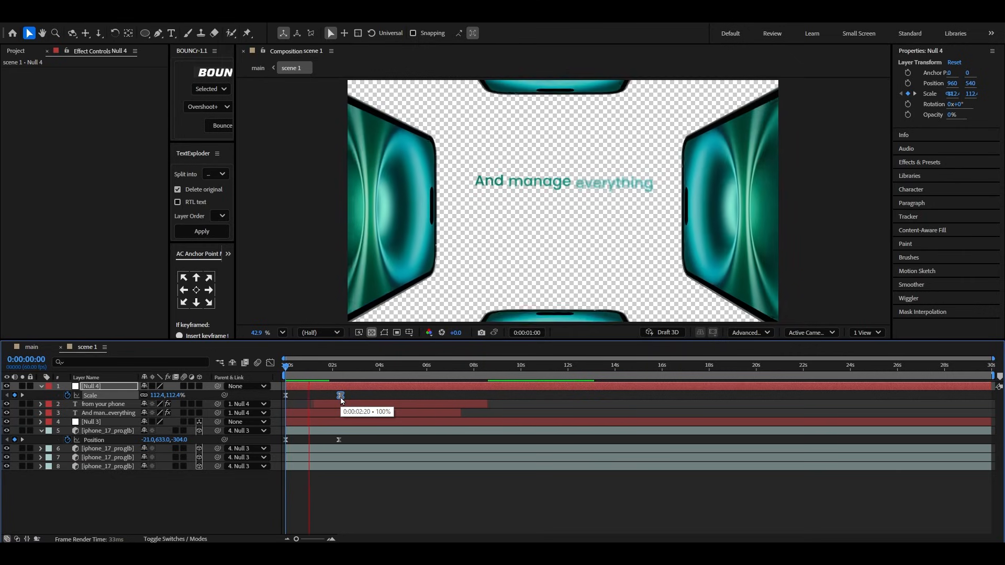
key("space")
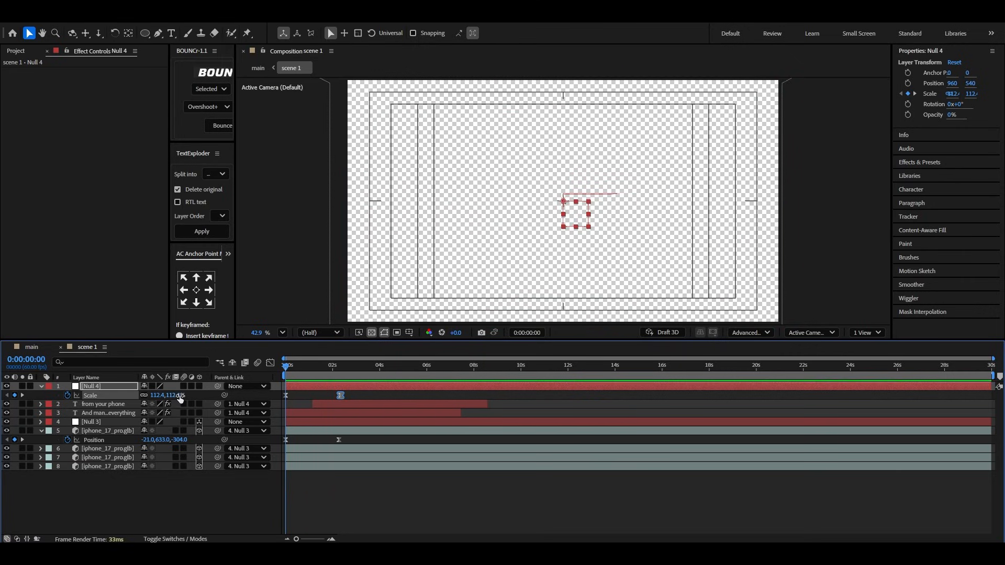
key("space")
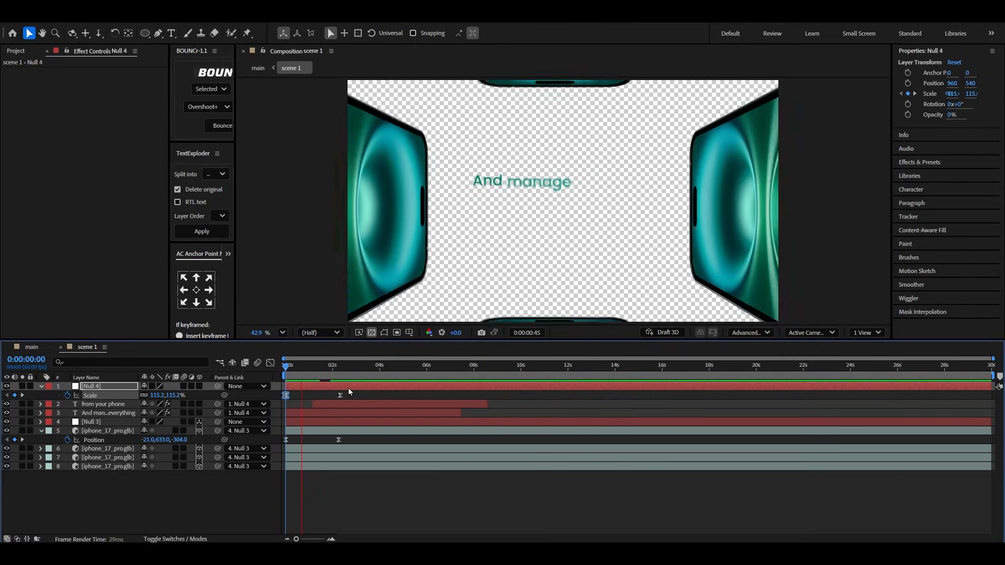
Step: Play the main composition from 0:00:09:54 to review the scaled text together with the iPhones
left_click(61, 347)
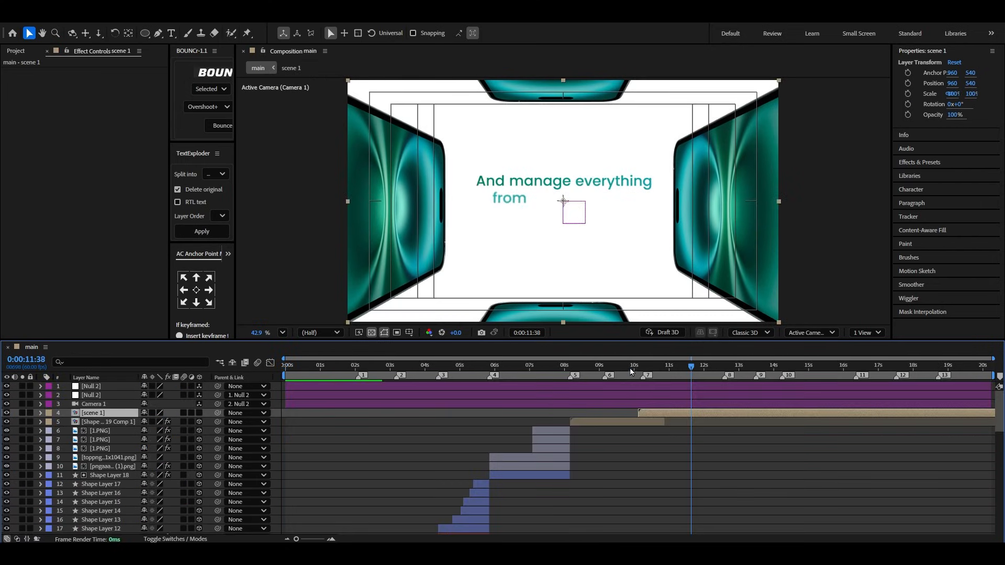
left_click(631, 366)
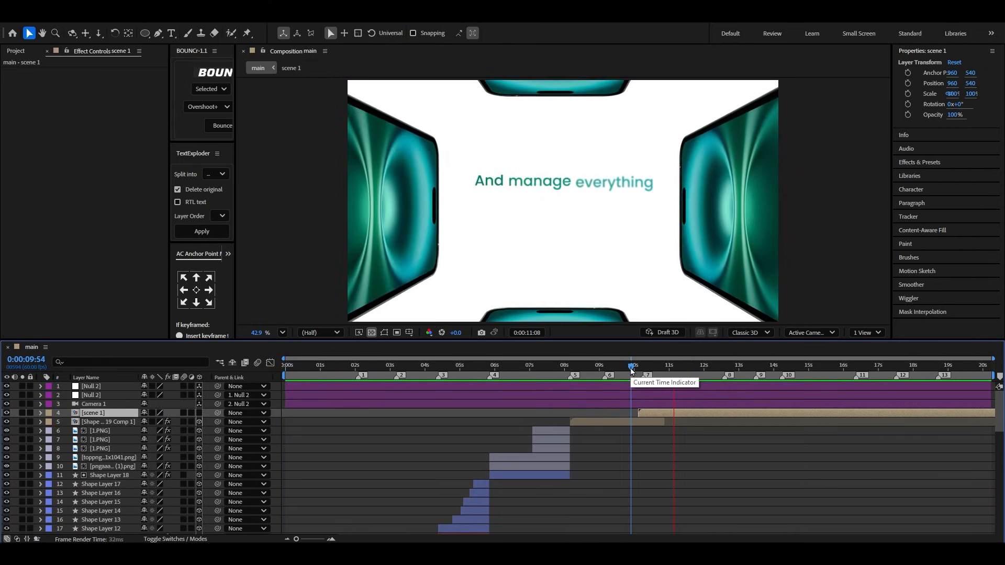
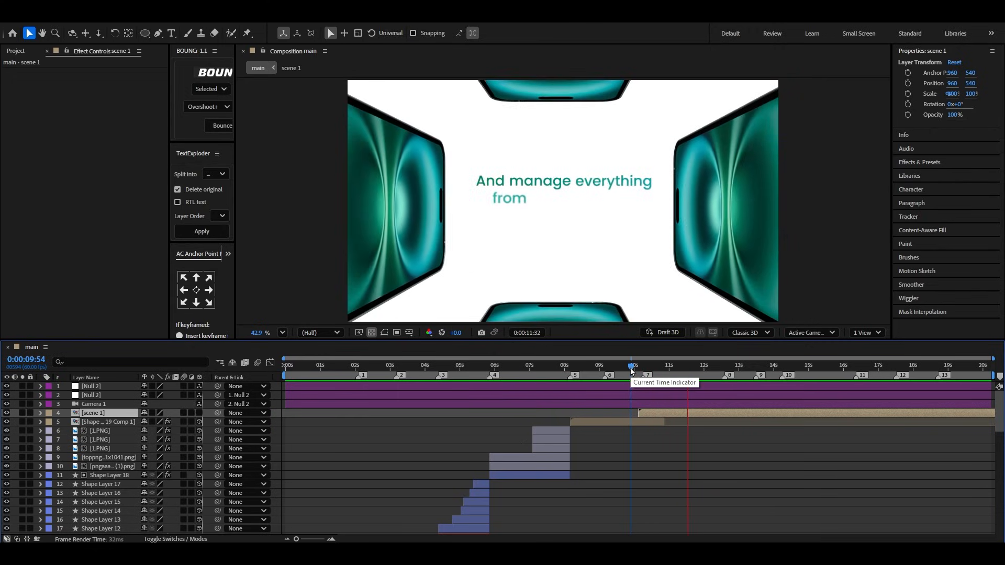
key("space")
key("space")
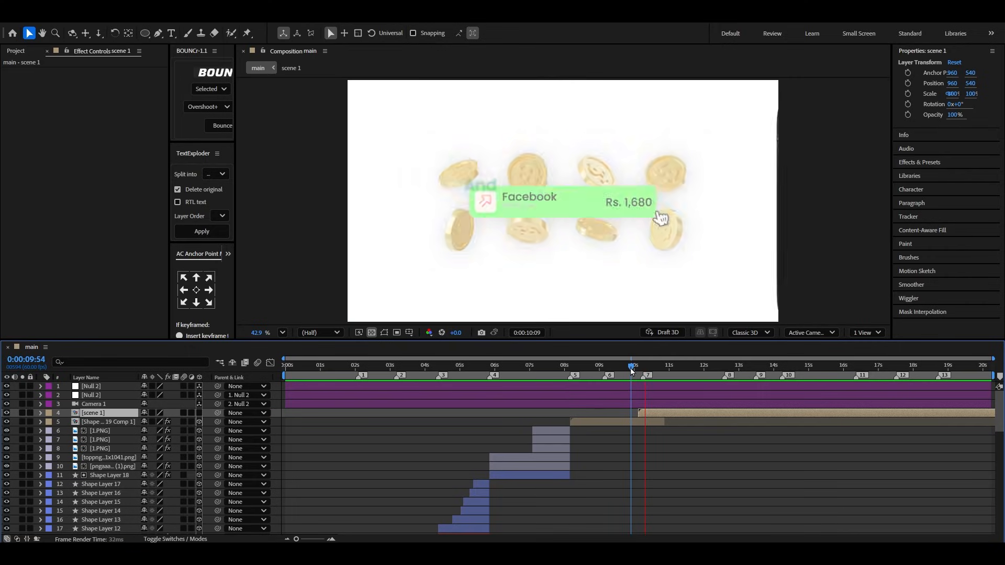
left_click(653, 458)
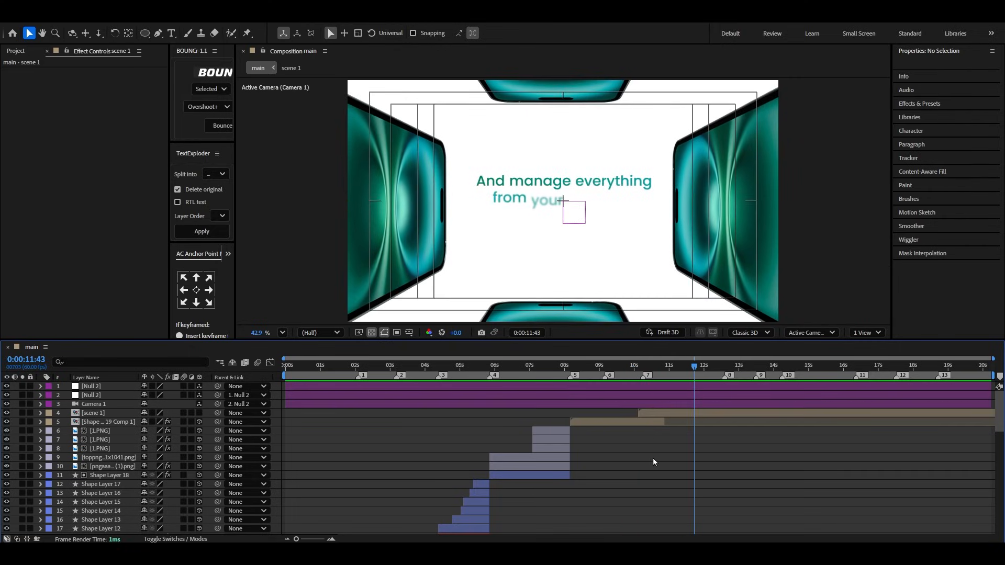
Step: Using a two-view layout in scene 1, move the iPhones' parent null along Z to -993 and preview the animation
double_click(672, 416)
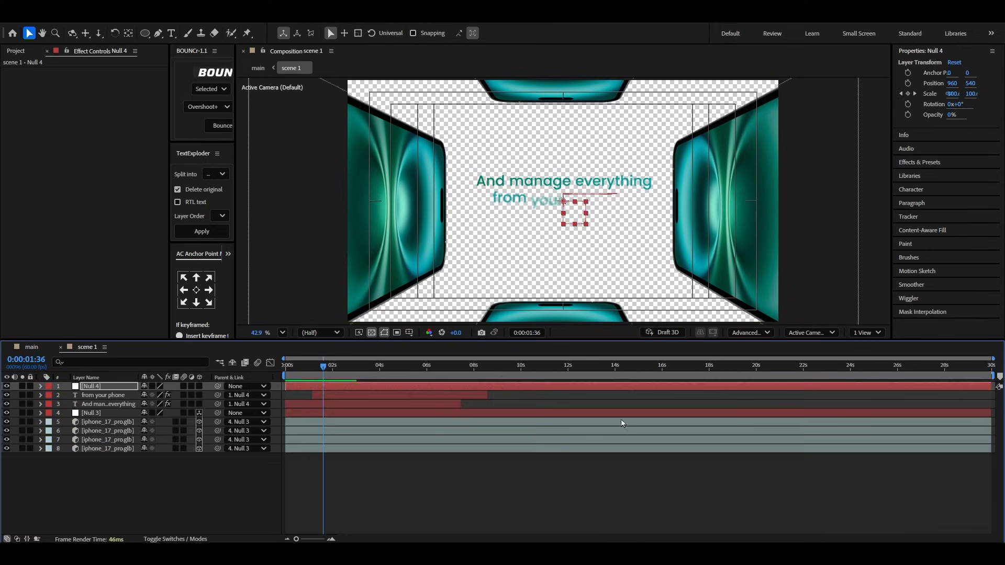
left_click(106, 422)
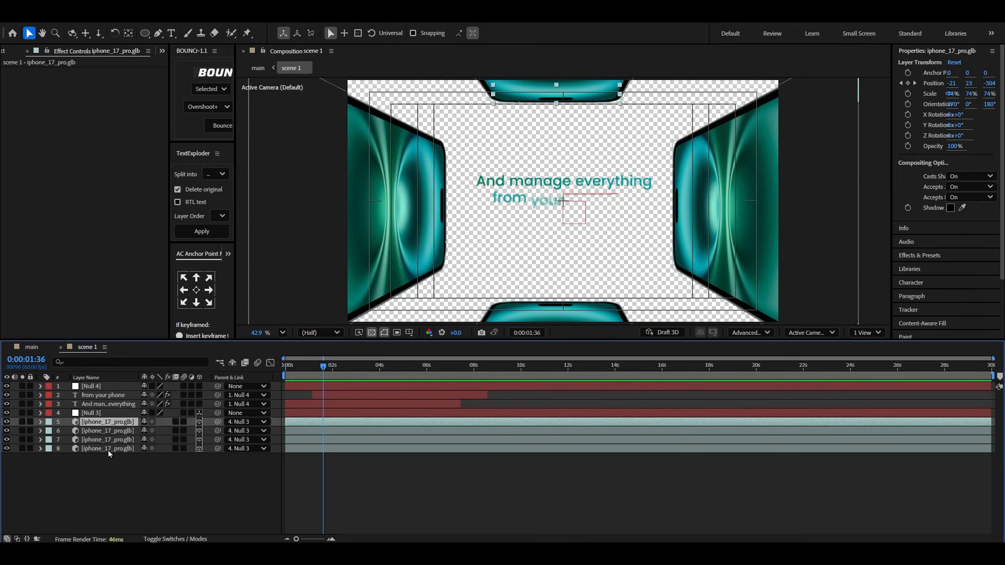
left_click(99, 414)
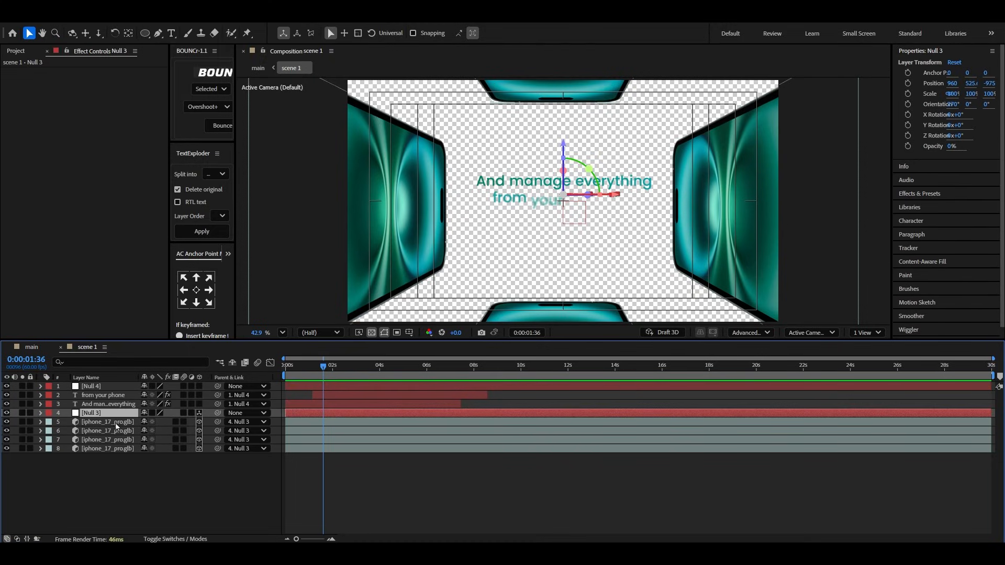
left_click(866, 333)
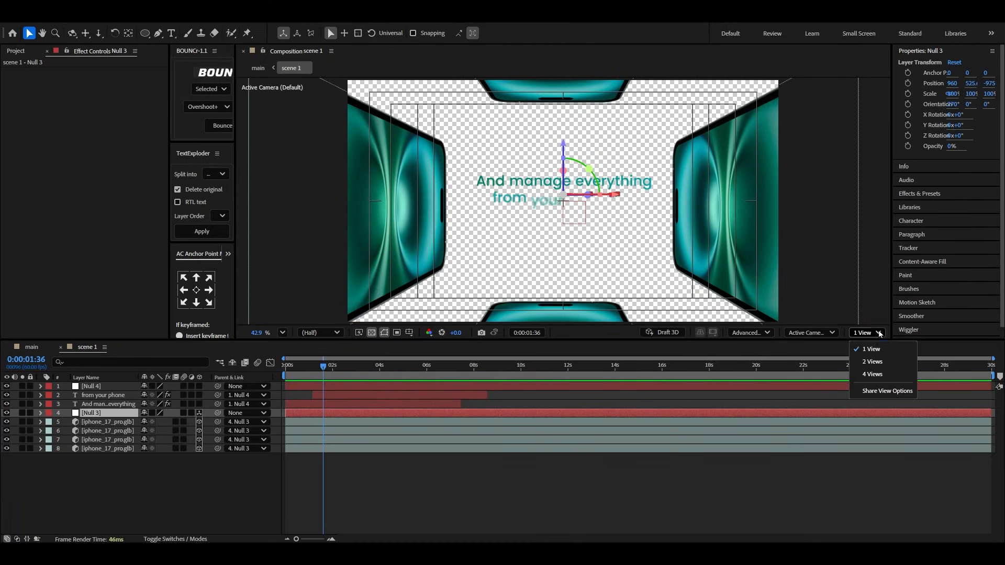
left_click(877, 362)
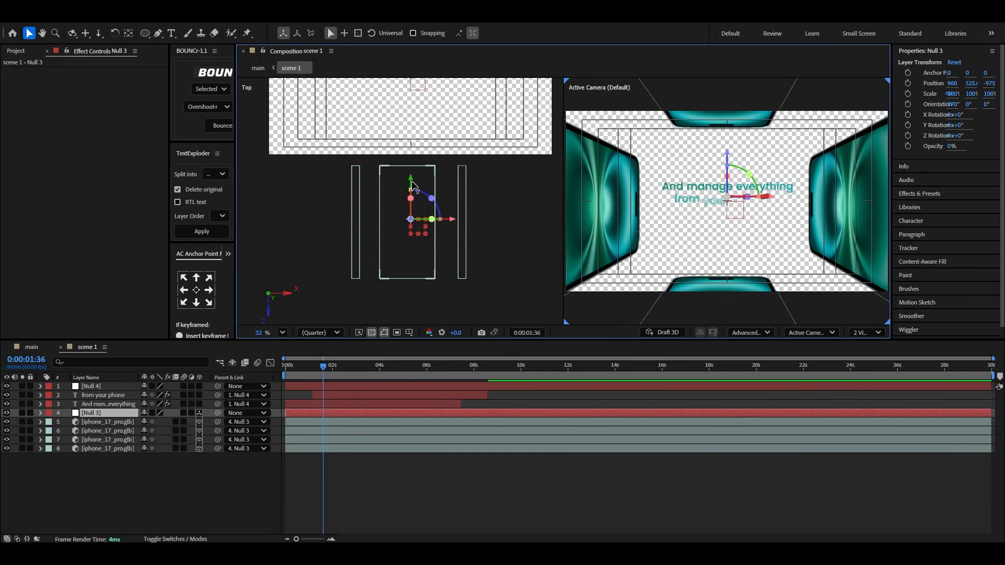
mouse_move(412, 185)
left_mouse_down()
mouse_move(425, 220)
mouse_move(425, 188)
left_mouse_up()
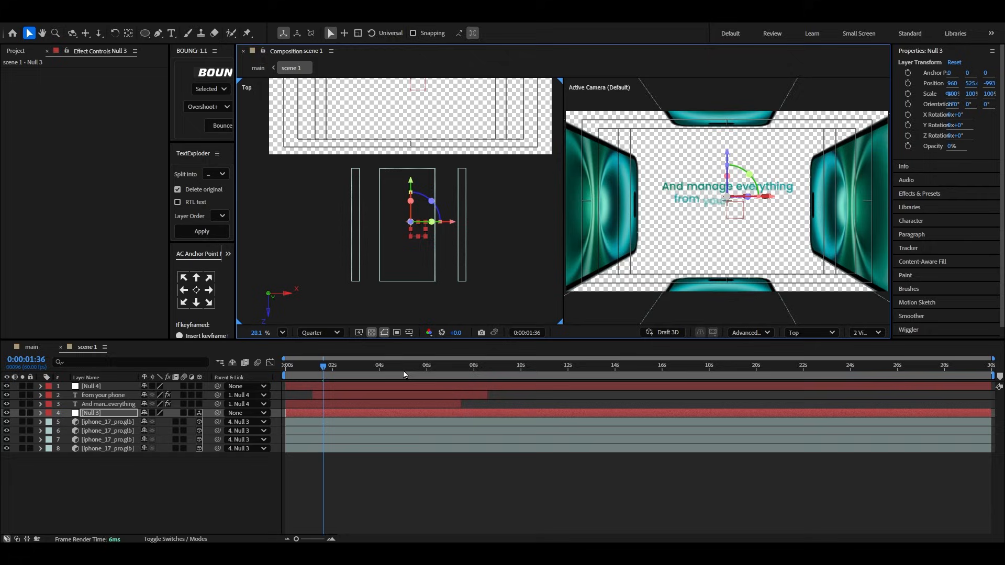
key("Home")
key("space")
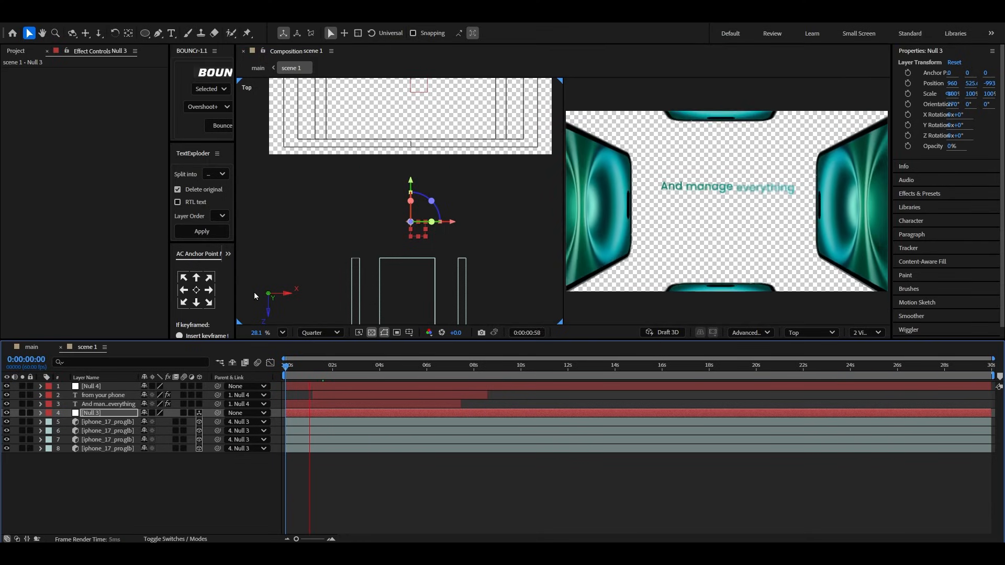
Step: Return scene 1 to a single active-camera view and play the main composition from 0:00:10:08
key("space")
left_click(858, 334)
left_click(851, 350)
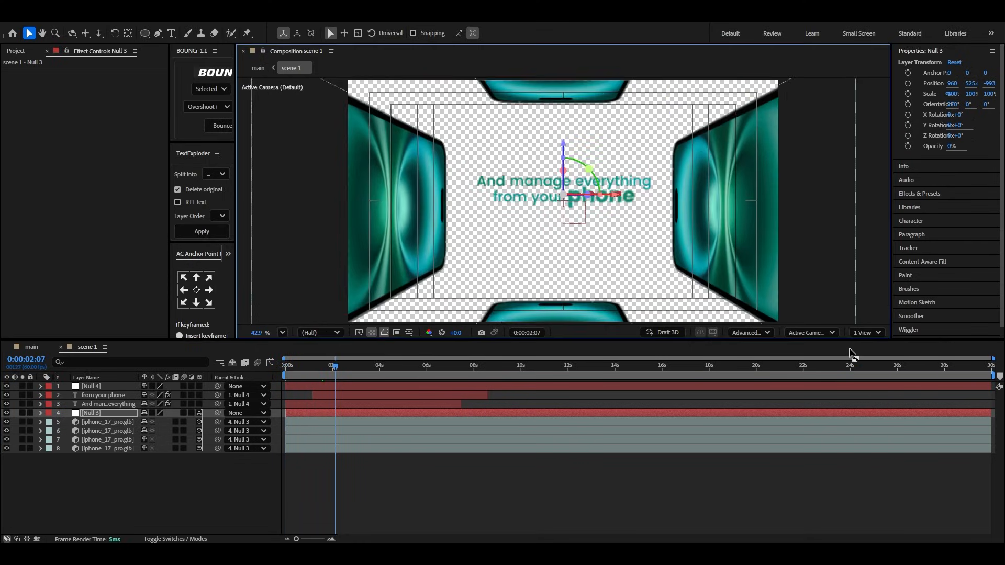
left_click(54, 348)
left_click(639, 367)
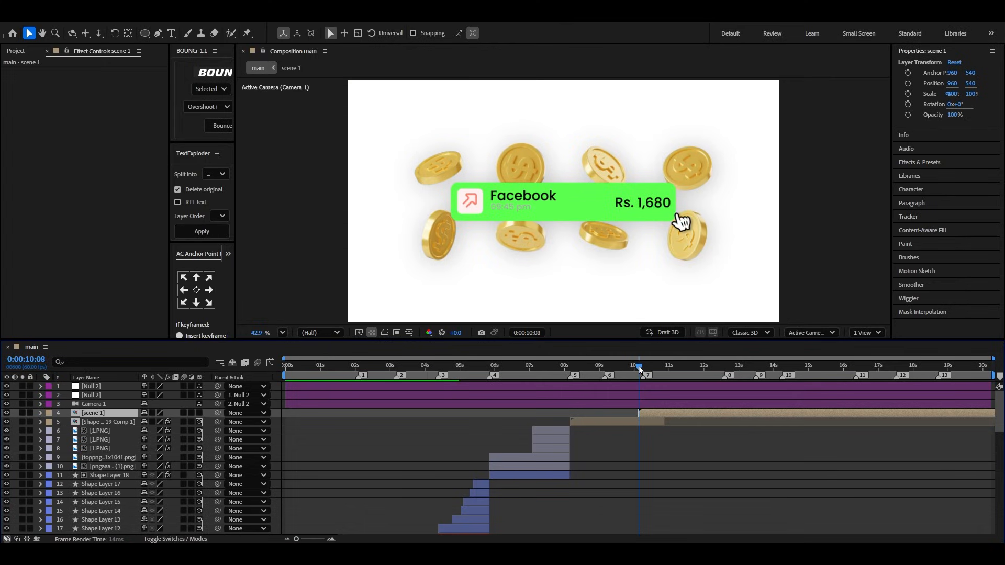
key("space")
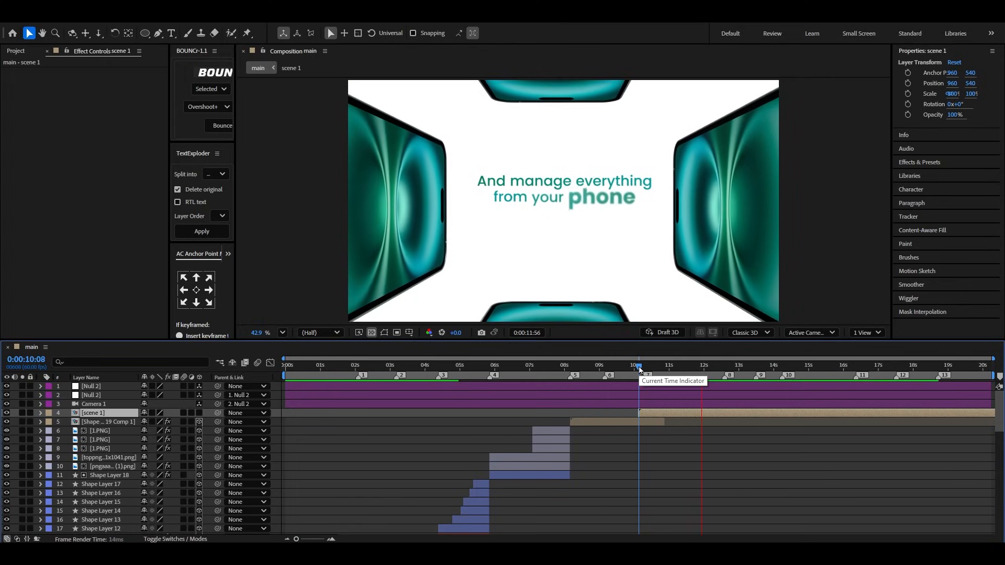
key("space")
Step: Make the scene 1 layer 3D in the main composition and move it into the camera's current view
left_click(671, 468)
left_click(114, 415)
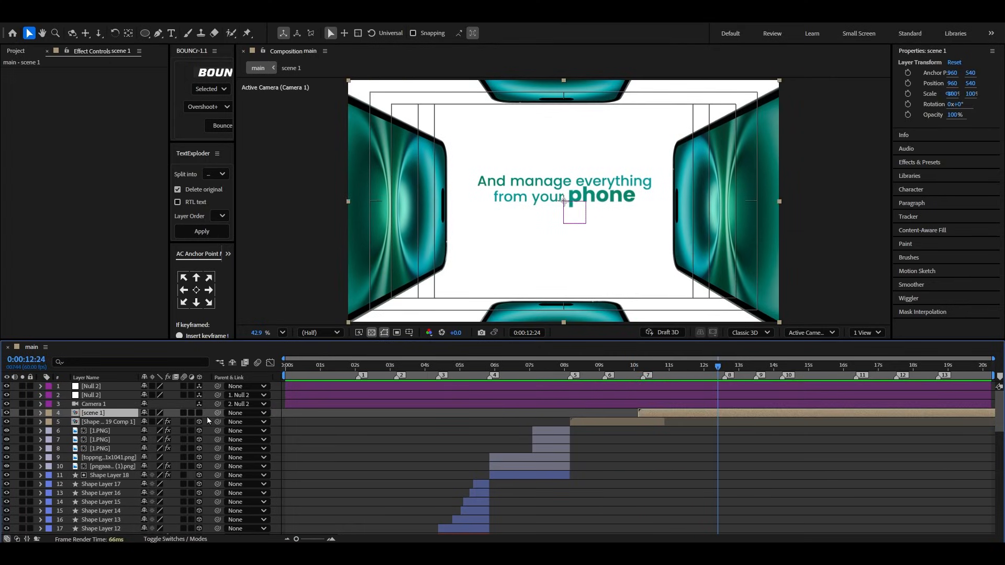
left_click(199, 414)
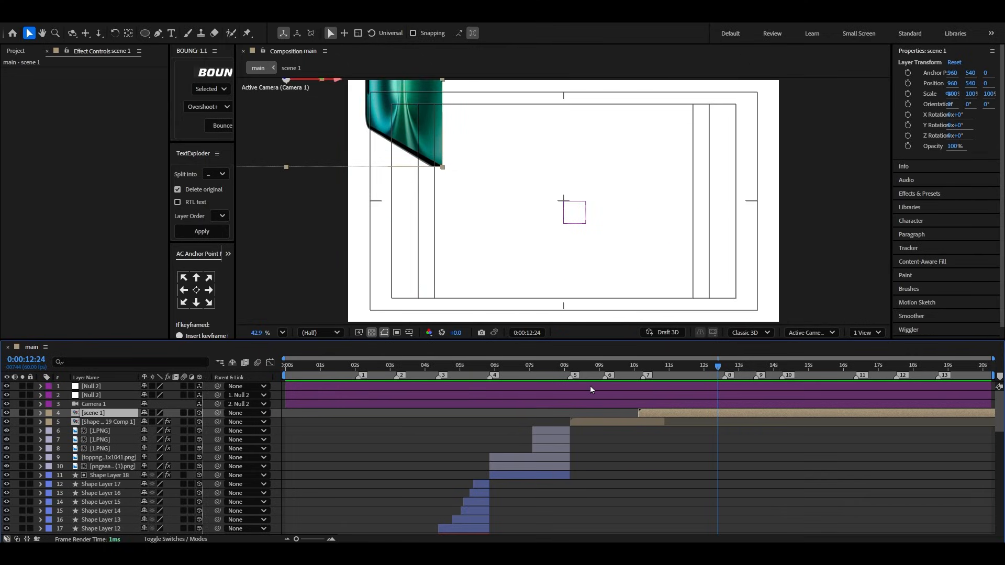
scroll(510, 295, "down", 2)
left_click_drag(378, 139, 379, 204)
left_click_drag(427, 240, 608, 241)
left_click(283, 332)
left_click(293, 141)
Step: Scale the scene 1 layer to 139.4% and centre it to fill the camera frame, previewing the result from 0:00:09:47
key("s")
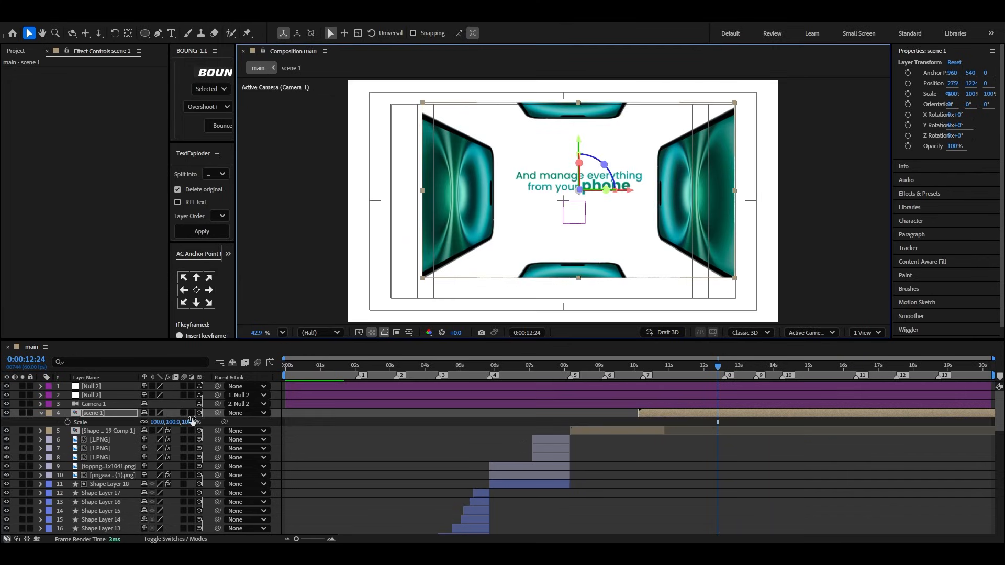
left_click_drag(191, 422, 316, 413)
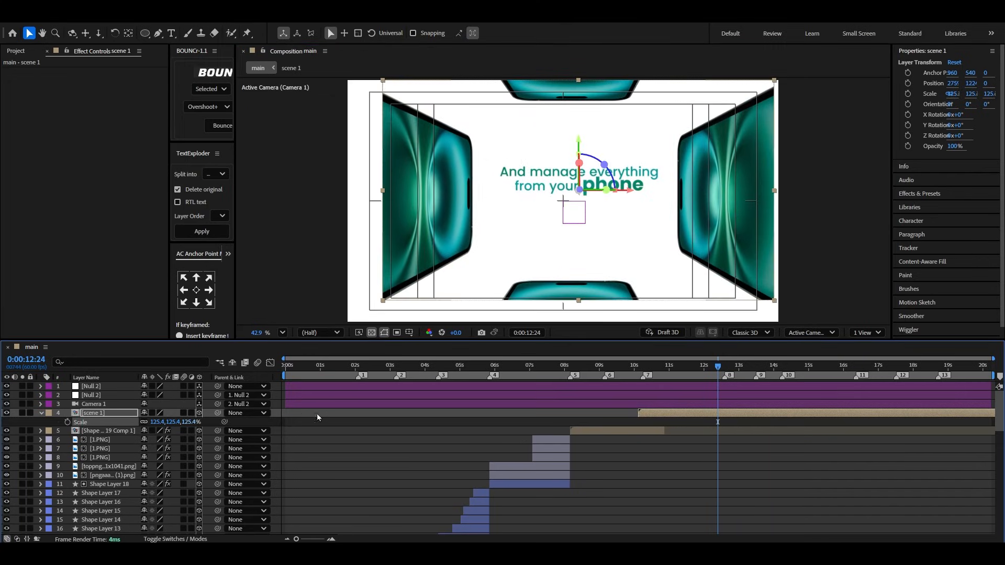
left_click_drag(580, 147, 580, 155)
left_click_drag(590, 203, 575, 203)
left_click_drag(193, 422, 263, 422)
left_click(627, 368)
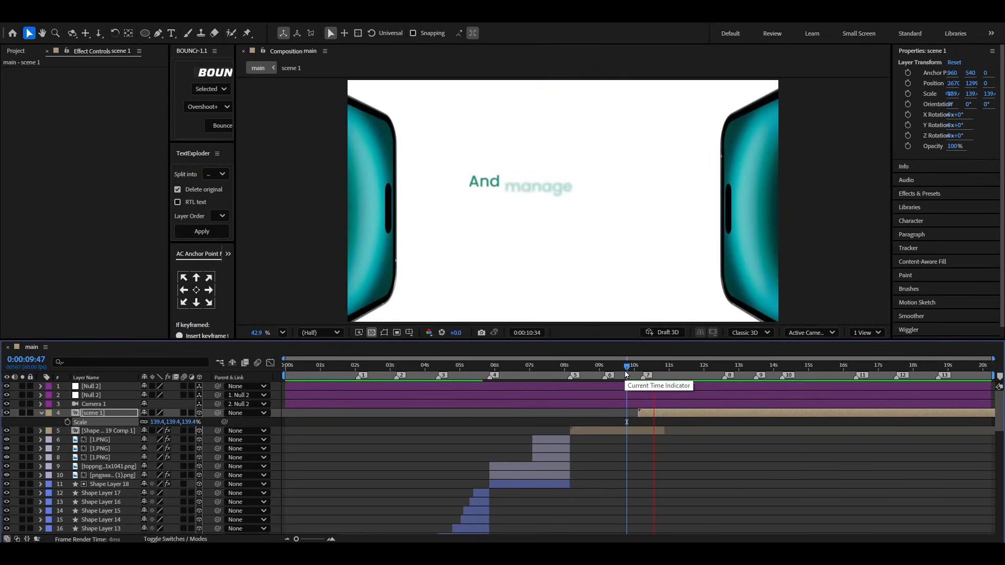
key("space")
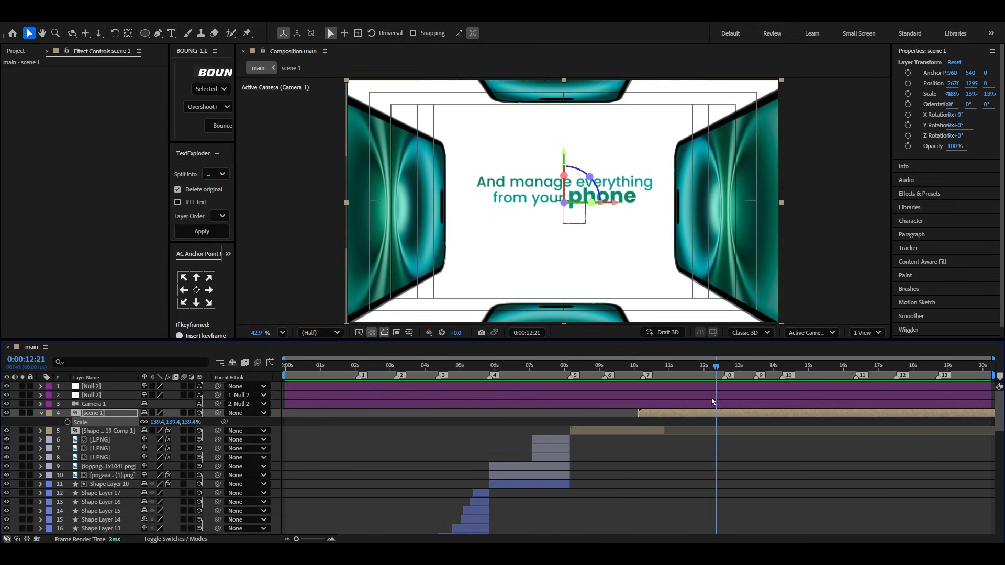
Step: Add a Position keyframe to the topmost camera-controlling null at 0:00:12:26 in the main composition
key("u")
left_click(707, 387)
left_click(638, 531)
left_click(707, 387)
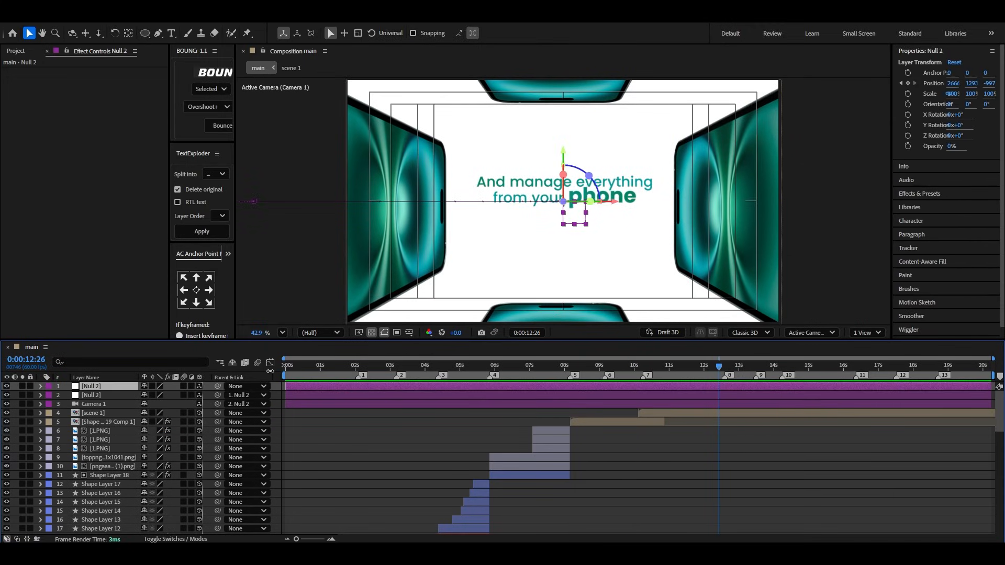
key("p")
left_click(14, 395)
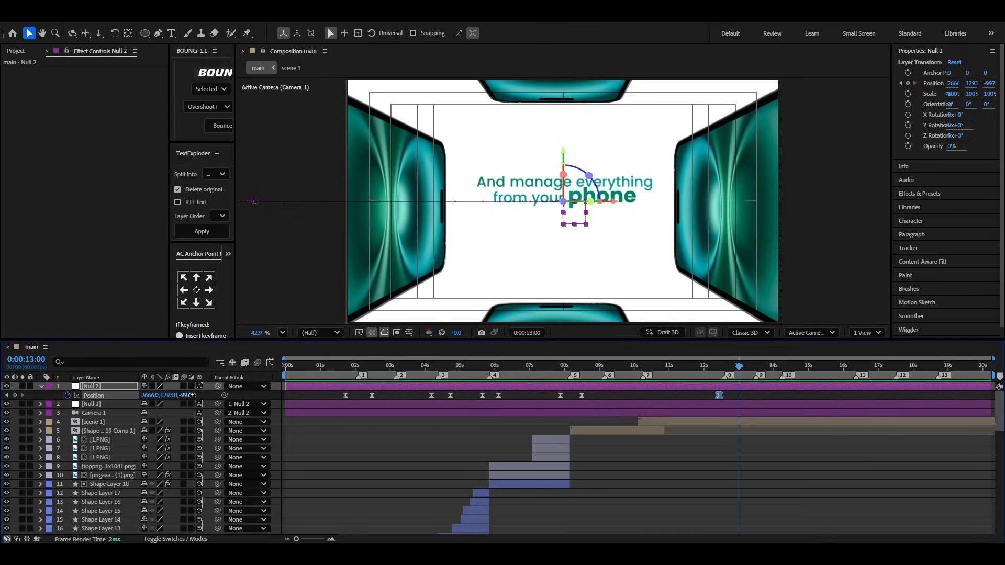
Step: Keyframe the top Null 2's Z position at -294.2 at 0:00:13:00
left_click_drag(193, 395, 803, 372)
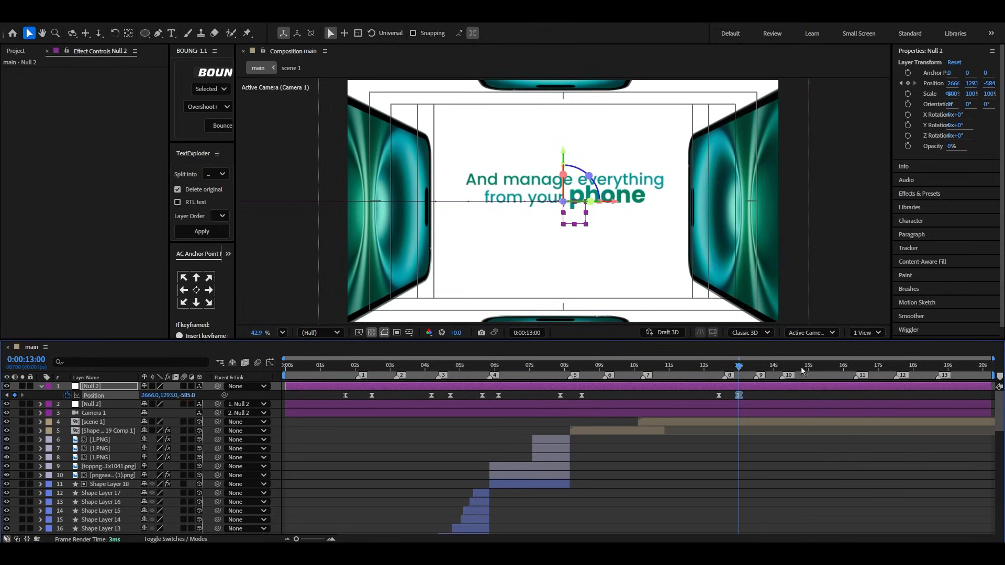
left_click_drag(188, 395, 300, 389)
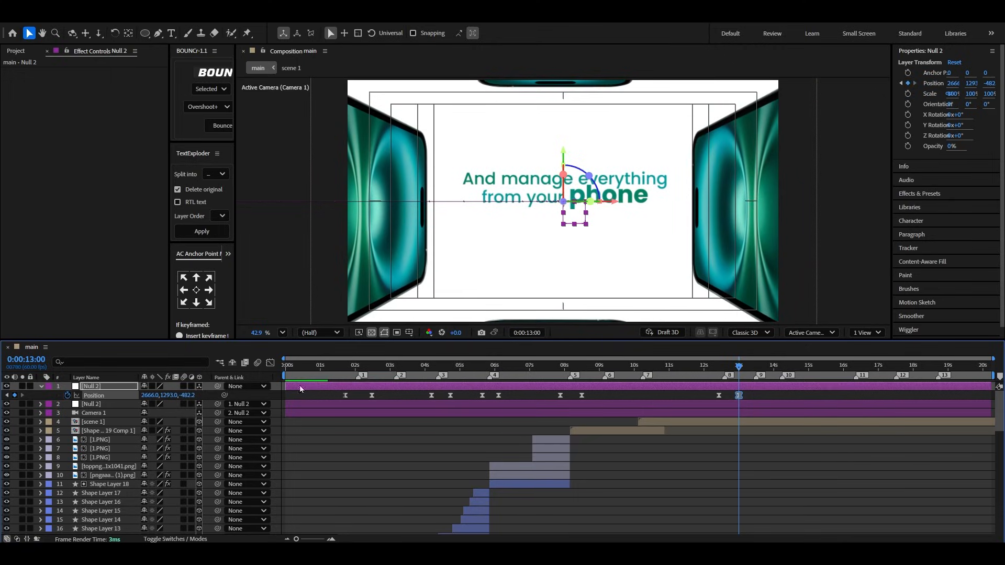
left_click_drag(188, 396, 282, 392)
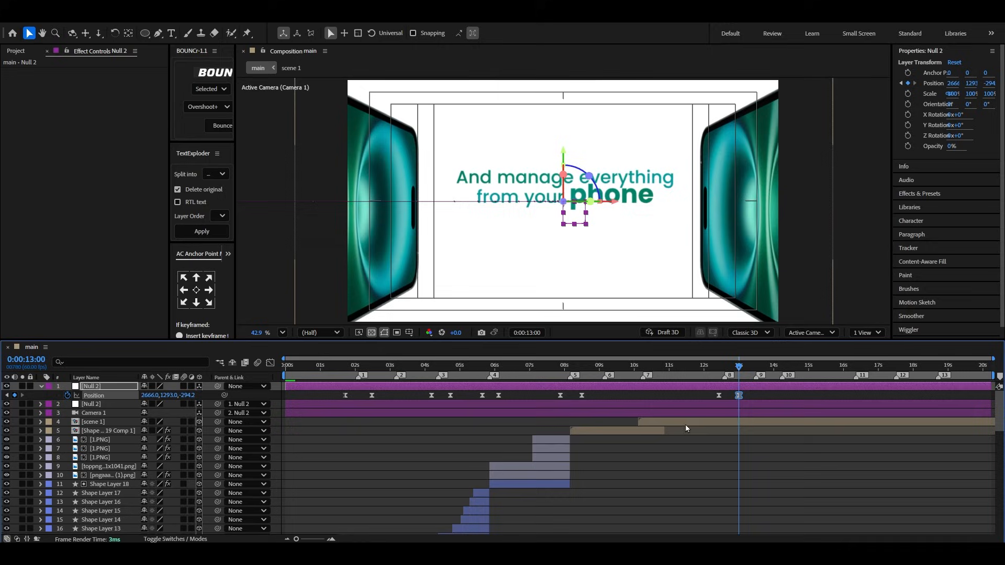
Step: Move the second-to-last Position keyframe of the top Null 2 earlier, to about 0:00:12:10
scroll(743, 408, "up", 3)
left_click(678, 366)
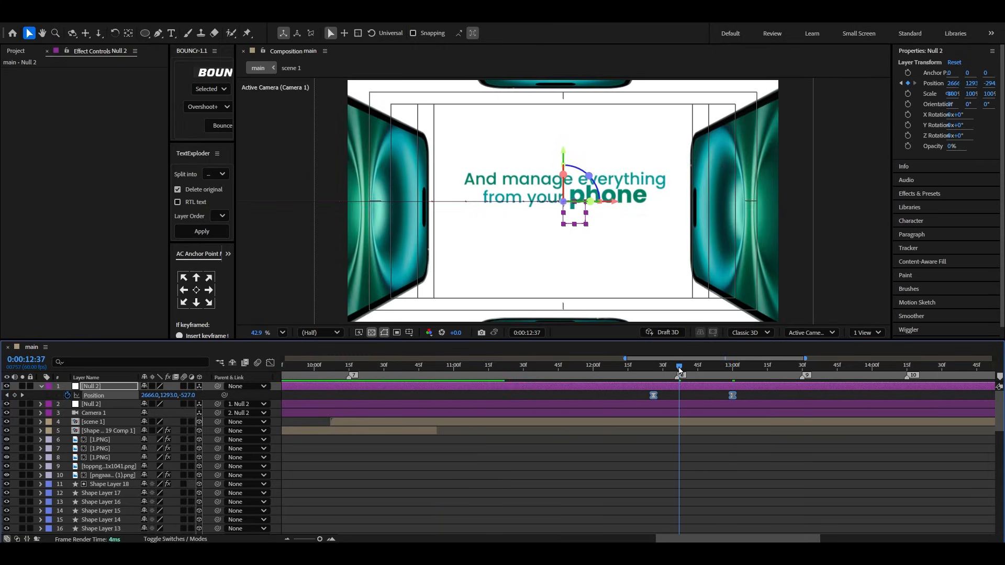
left_click_drag(654, 395, 616, 396)
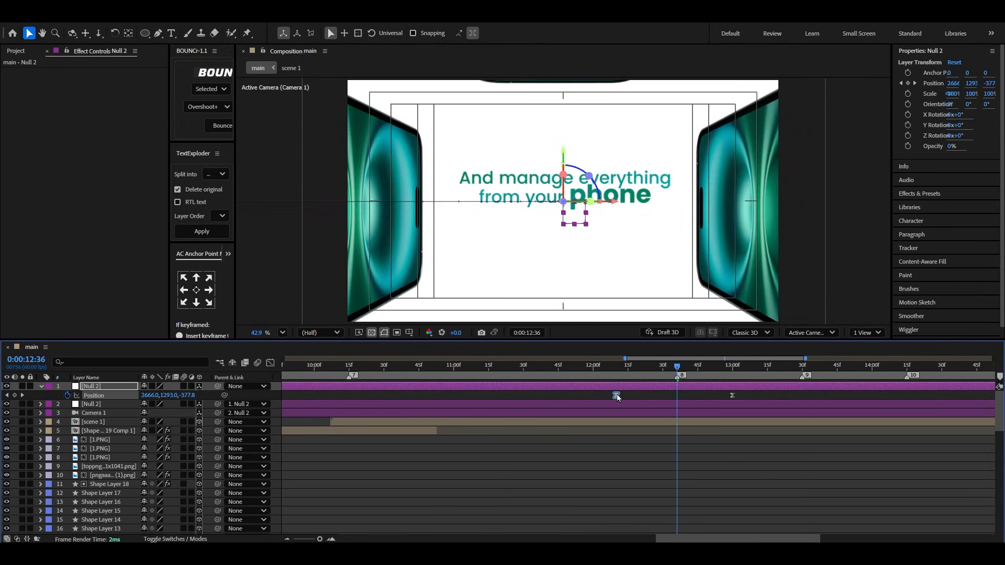
Step: Reshape the speed graph between the last two Null 2 Position keyframes into a sharp peak near the middle
left_click_drag(734, 397, 561, 415)
left_click(271, 365)
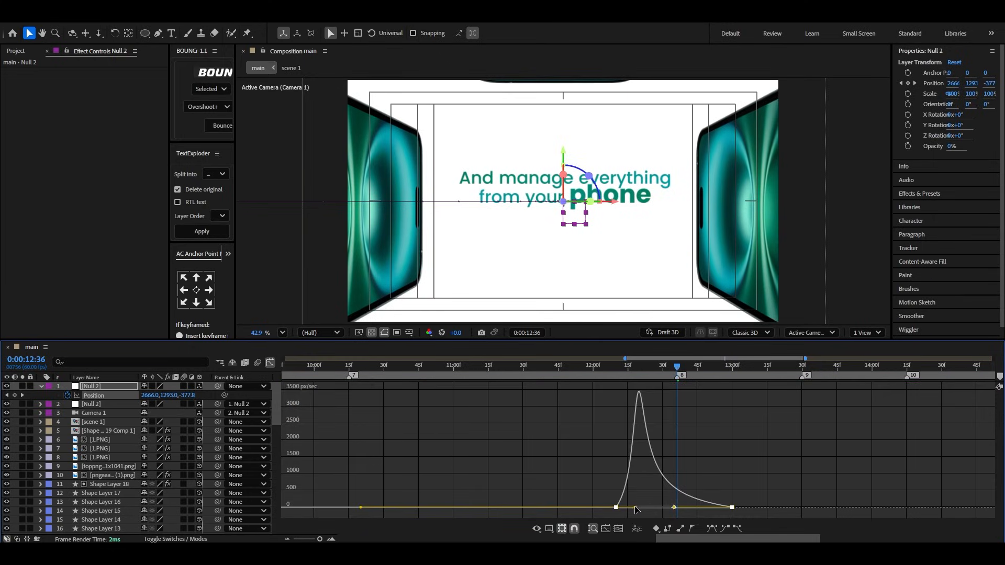
left_click_drag(637, 510, 675, 508)
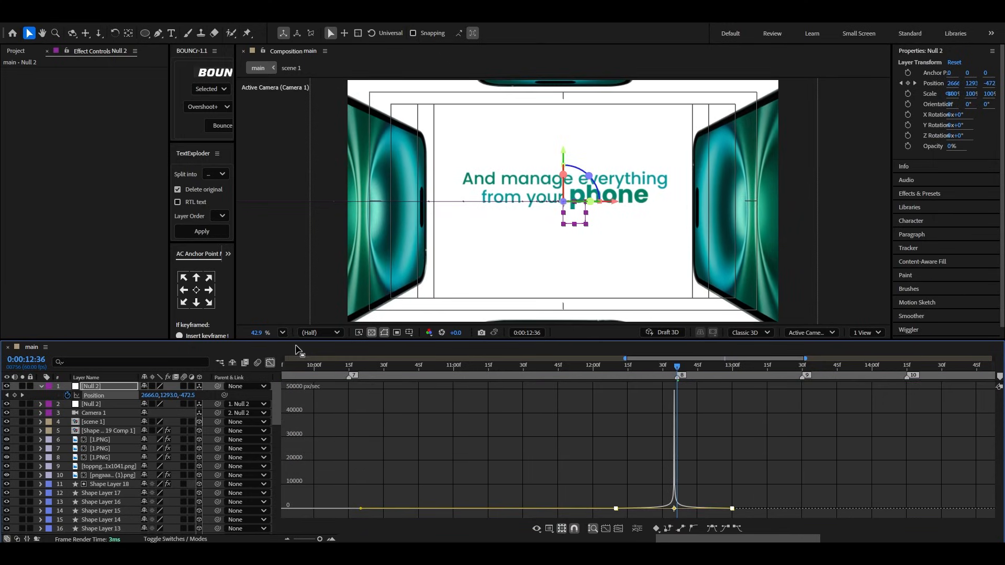
left_click(270, 362)
Step: Move the last Null 2 Position keyframe to about 0:00:13:01 and play back the camera move
left_click_drag(734, 397, 736, 398)
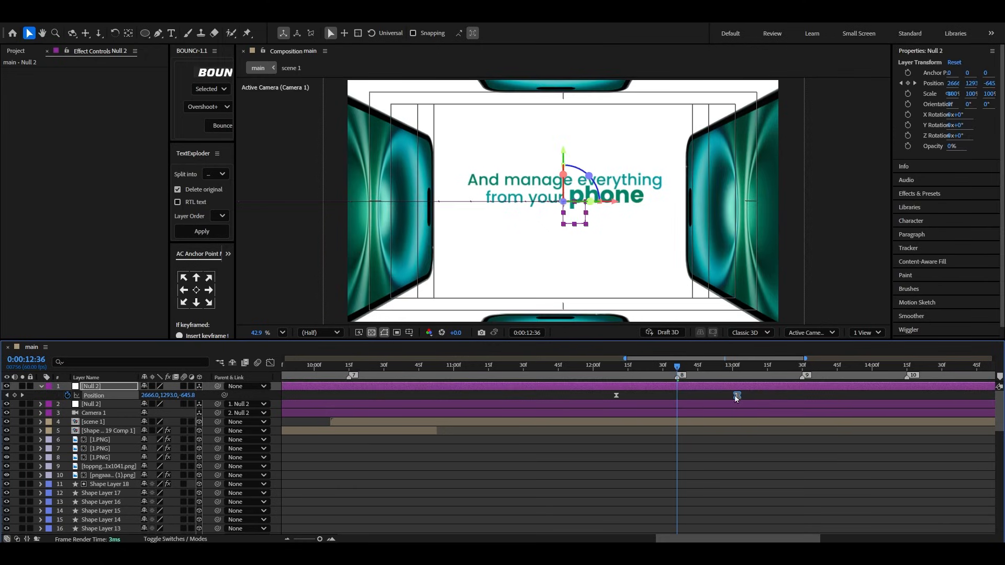
left_click(271, 365)
left_click(271, 365)
scroll(683, 407, "down", 2)
left_click(588, 372)
key("space")
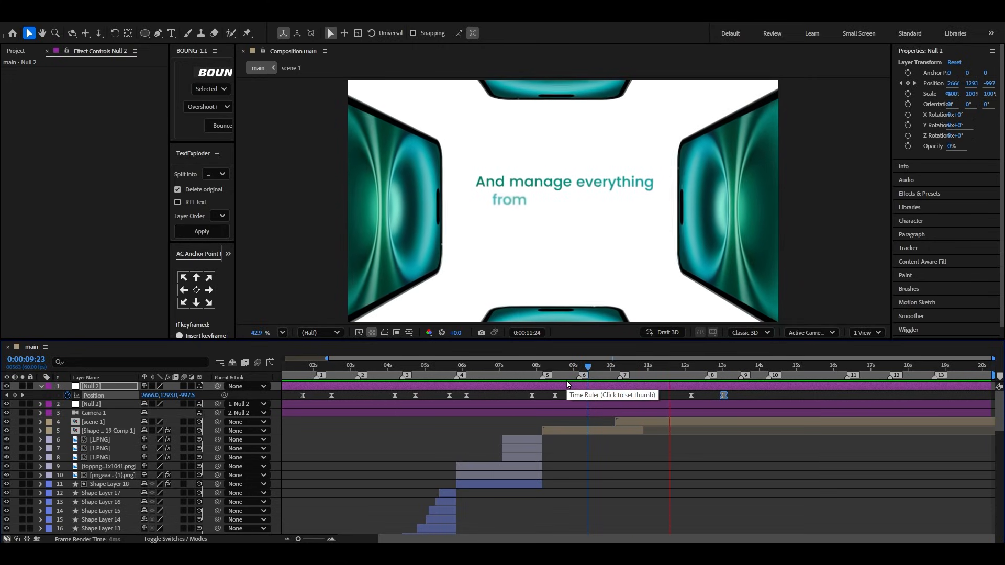
key("space")
Step: Split the scene 1 layer at 0:00:12:36, delete the part after the cut, and preview the result
scroll(739, 423, "up", 2)
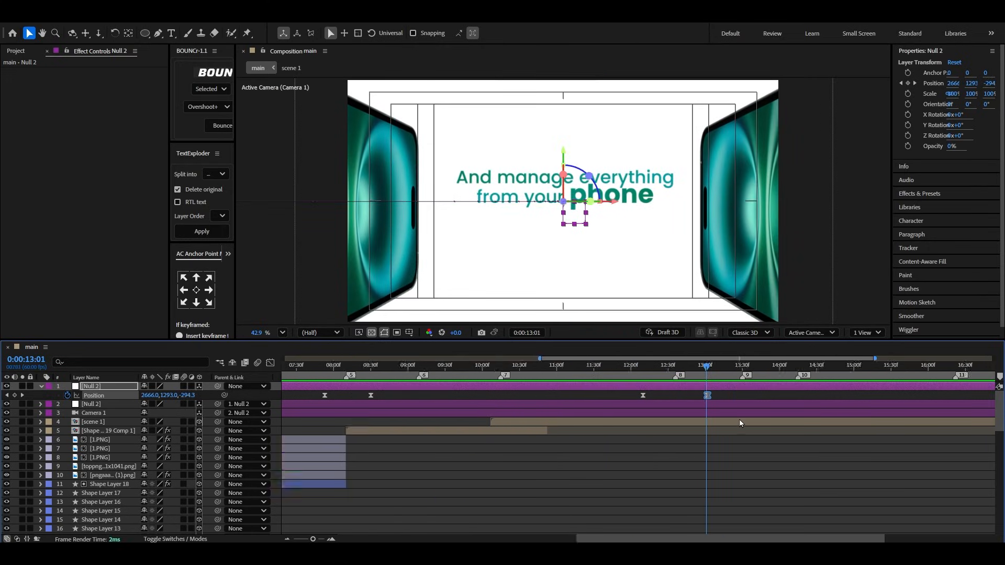
scroll(740, 423, "up", 2)
left_click(613, 368)
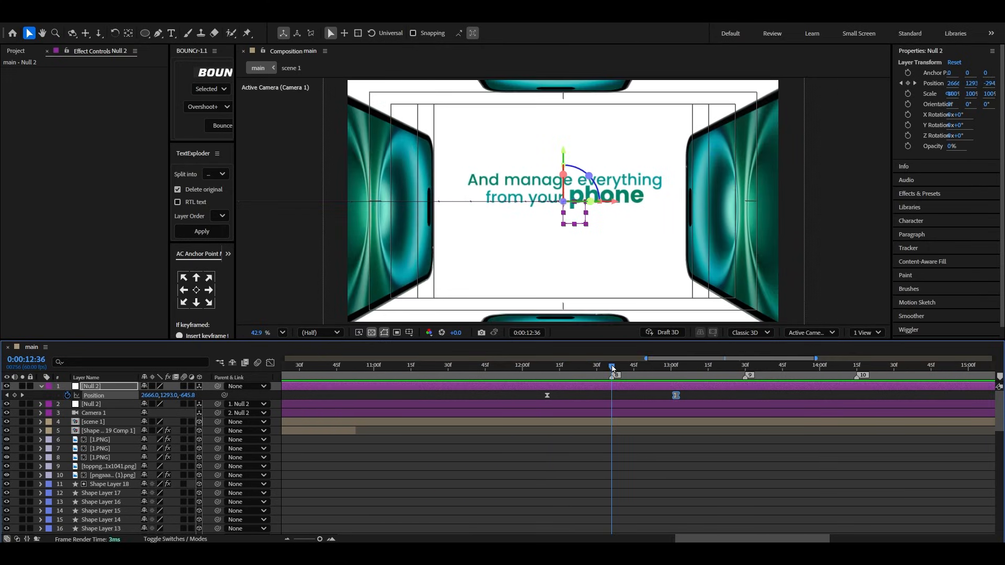
left_click(623, 425)
key("ctrl+shift+d")
key("Delete")
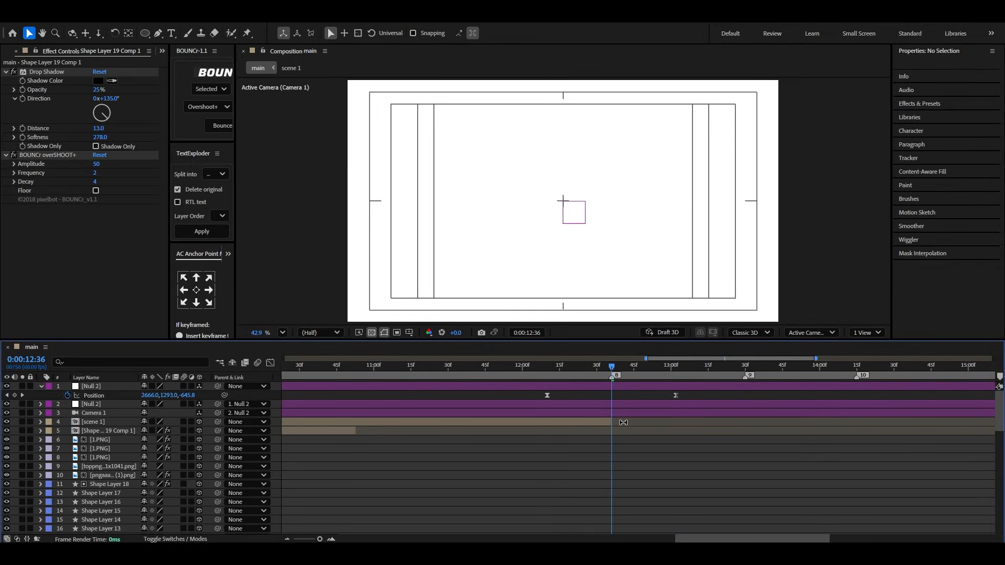
left_click(41, 386)
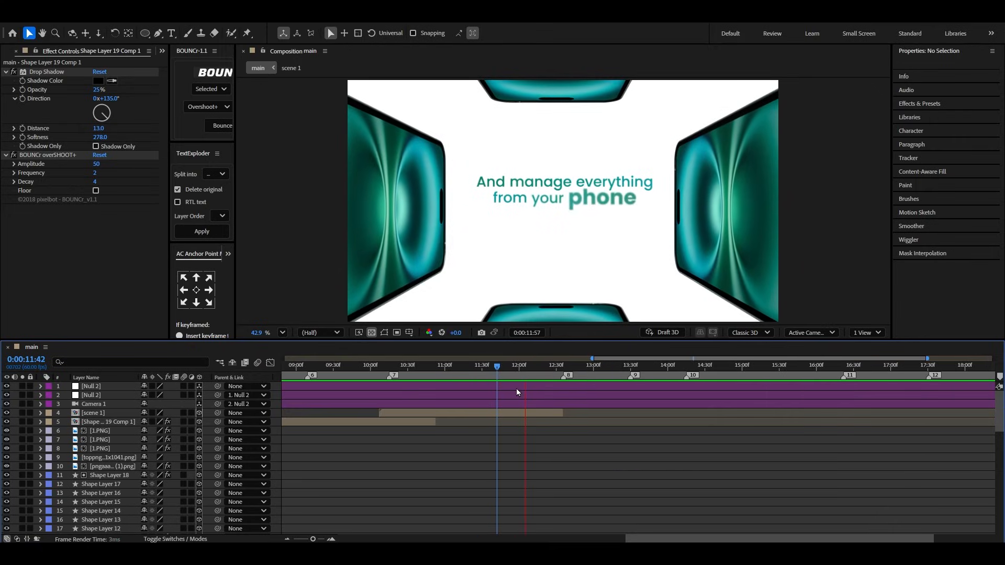
key("space")
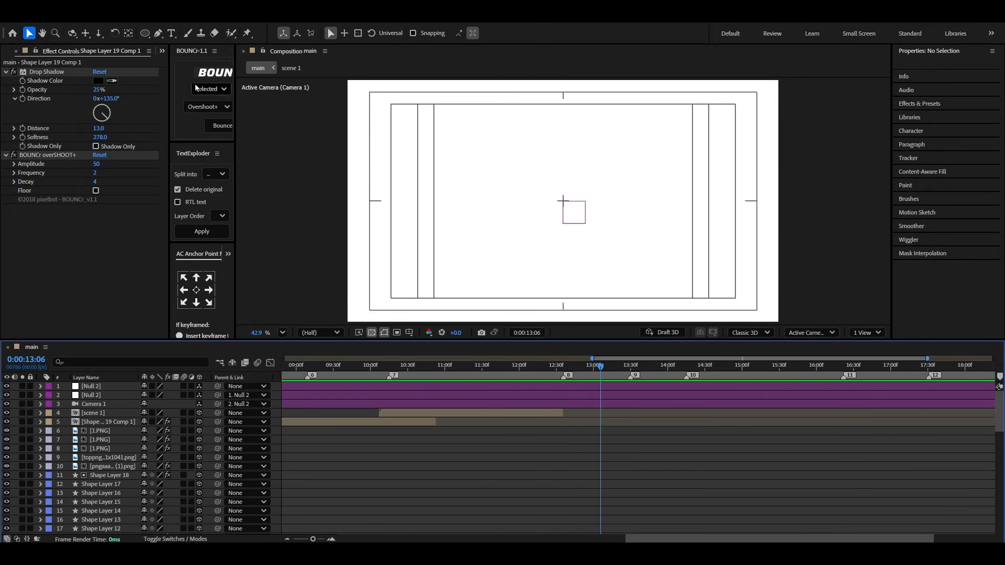
Step: Add a text layer reading "simple" in the composition at 0:00:13:06
key("ctrl+t")
left_click(521, 207)
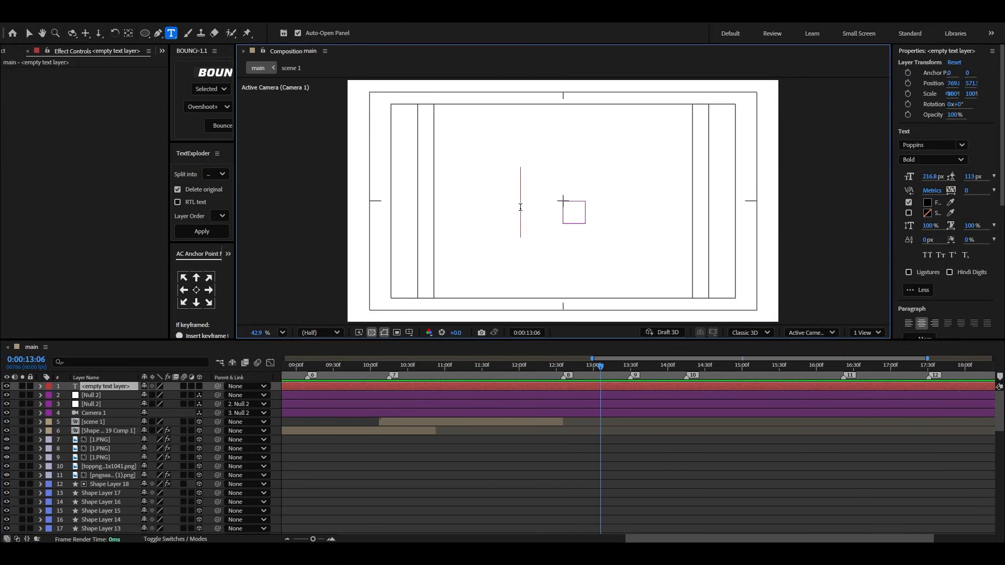
type("simple")
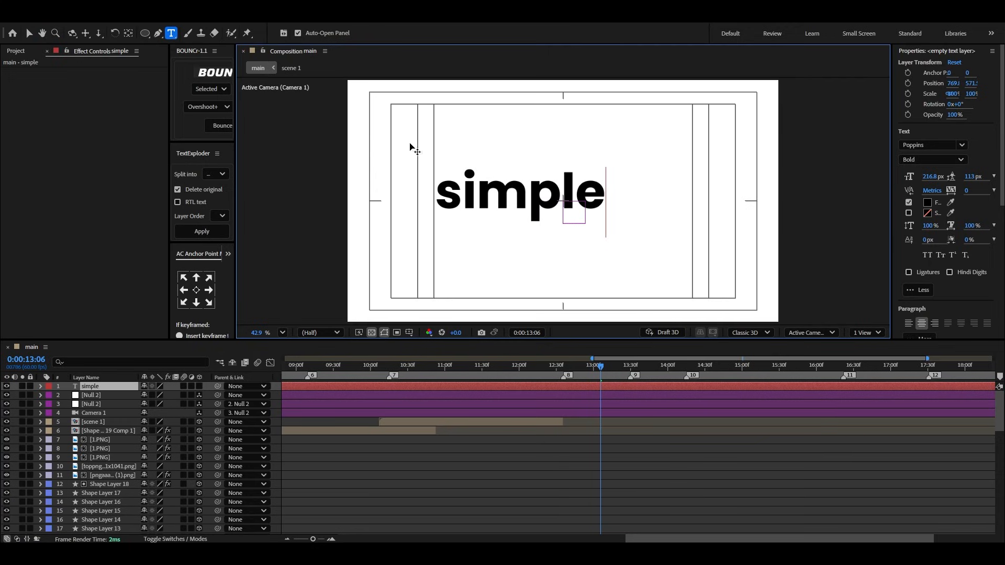
left_click(30, 34)
Step: Change the fill color of the "simple" text to a light peach orange
left_click(927, 202)
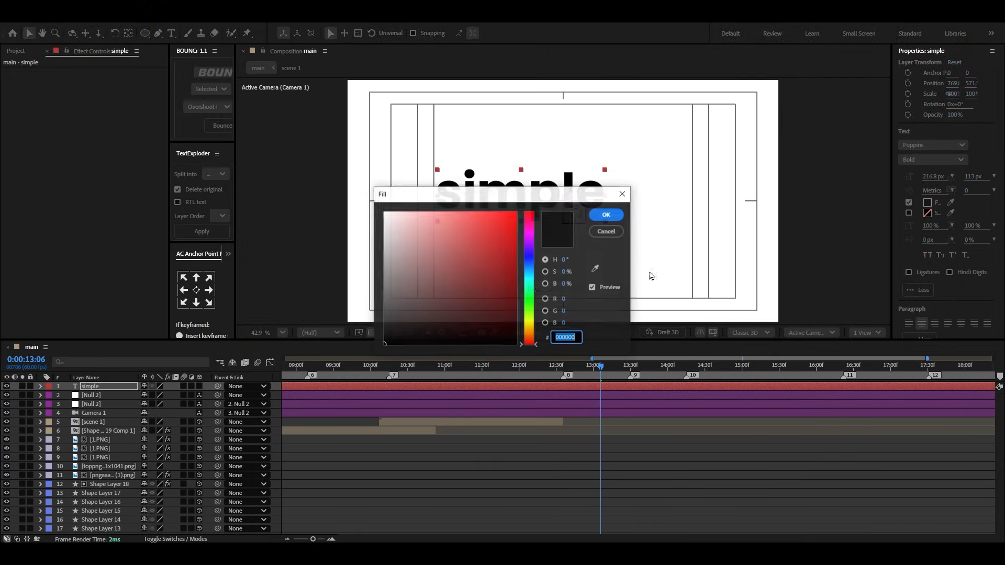
left_click_drag(397, 186, 498, 274)
left_click(613, 320)
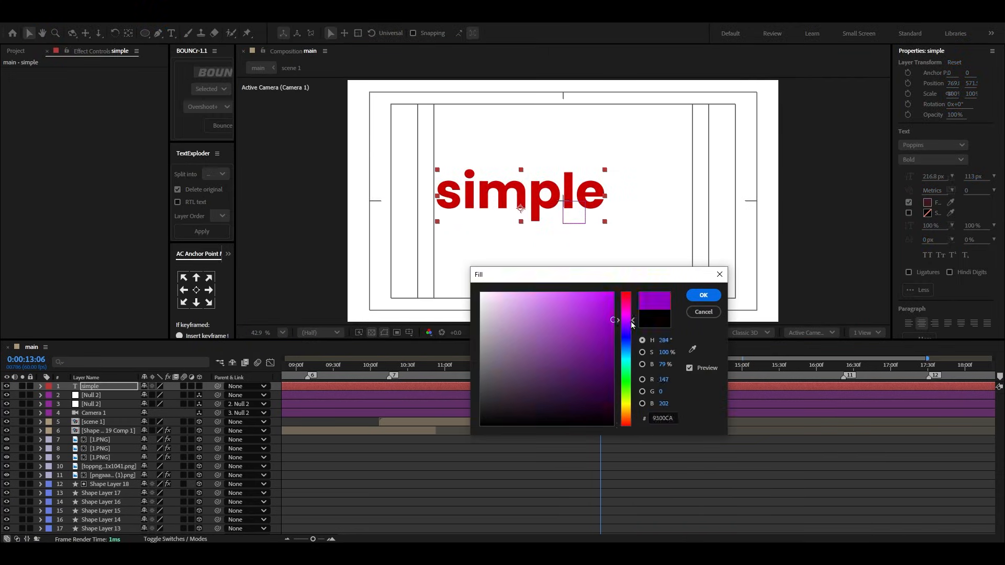
left_click_drag(632, 323, 628, 420)
left_click(547, 293)
left_click(627, 416)
left_click(704, 295)
Step: Scale the "simple" text layer to 158% and make it a 3D layer
key("s")
left_click_drag(158, 395, 198, 397)
left_click(199, 387)
Step: Bring the "simple" text from outside the camera frame into the white canvas area
scroll(514, 289, "down", 2)
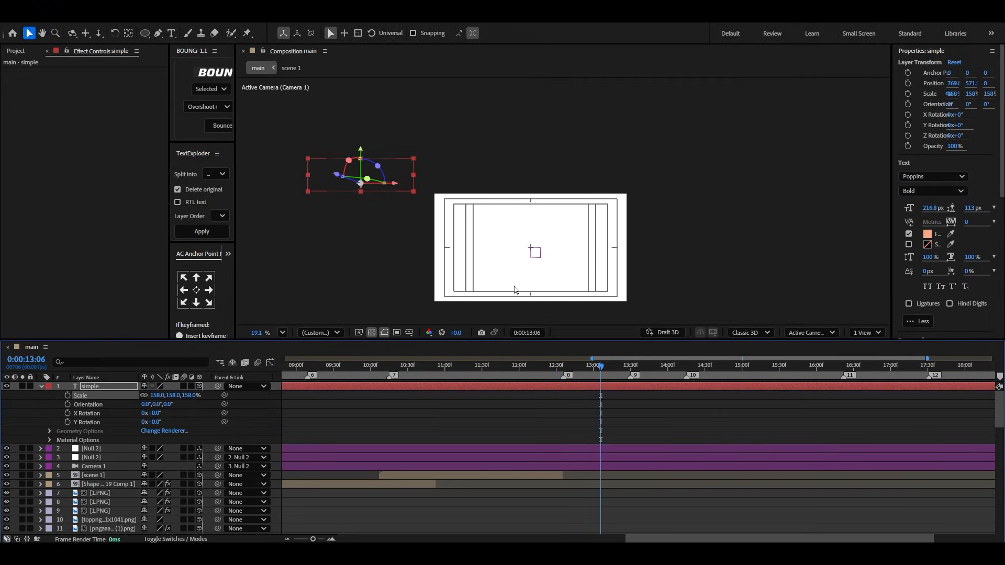
left_click_drag(400, 189, 553, 262)
left_click(283, 332)
left_click(301, 123)
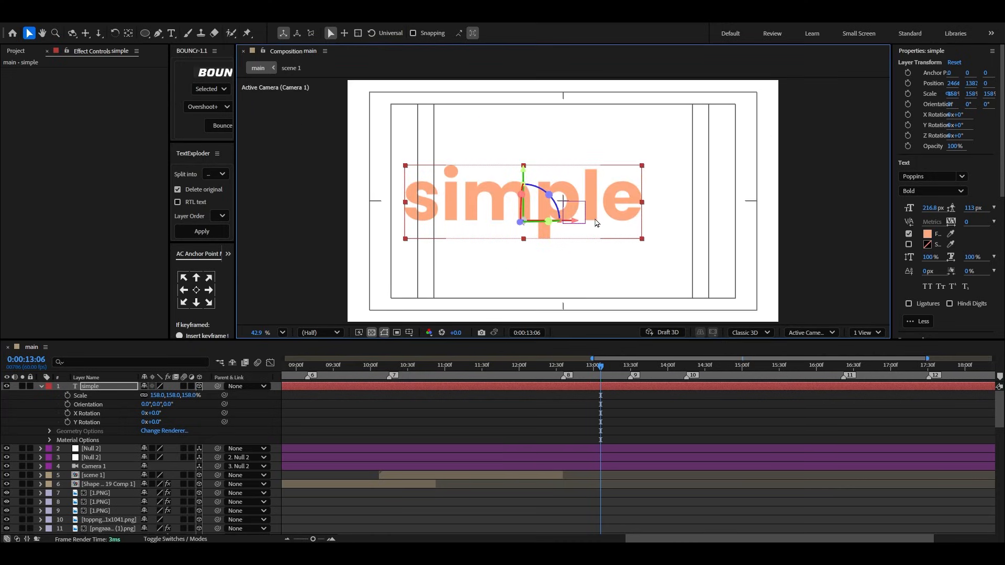
Step: Center the anchor point of the "simple" text and align the text to the middle of the frame
left_click_drag(583, 224, 616, 227)
left_click(196, 289)
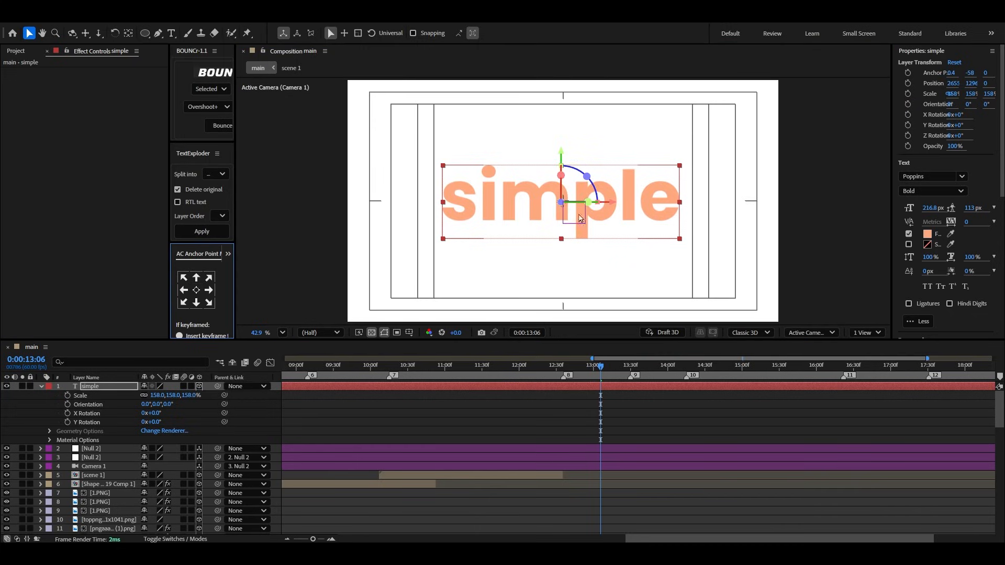
left_click_drag(560, 157, 562, 159)
left_click_drag(605, 203, 616, 208)
left_click(43, 387)
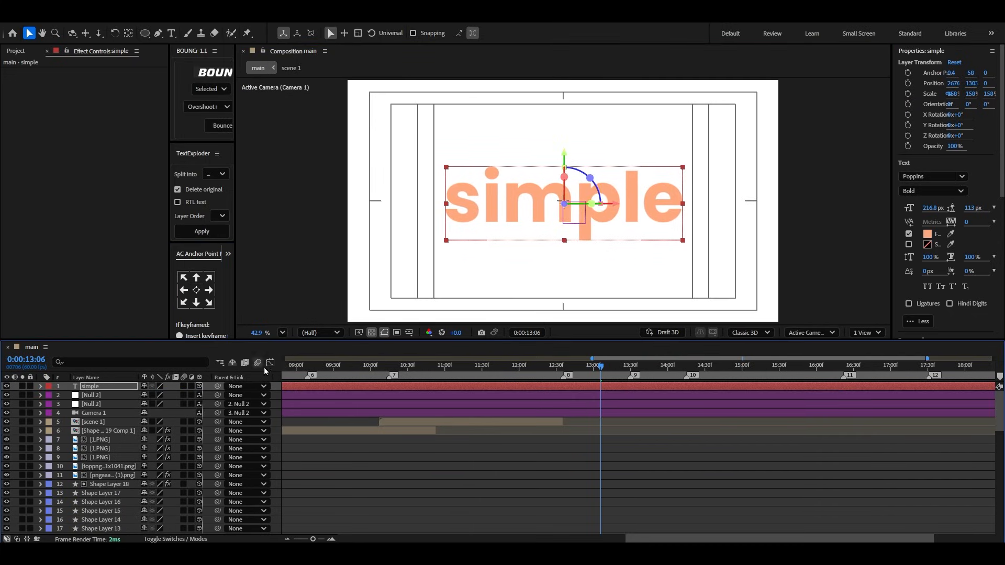
Step: Copy Animator 1 from the "no 2" text layer and paste it onto the "simple" text layer
scroll(360, 425, "down", 2)
mouse_move(334, 372)
left_mouse_down()
mouse_move(321, 378)
mouse_move(337, 381)
left_mouse_up()
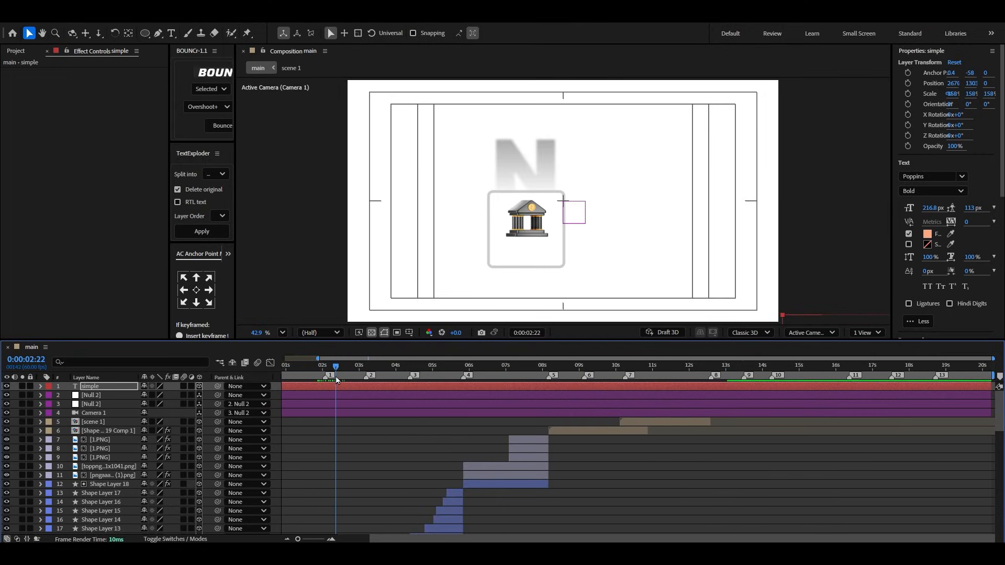
left_click(532, 146)
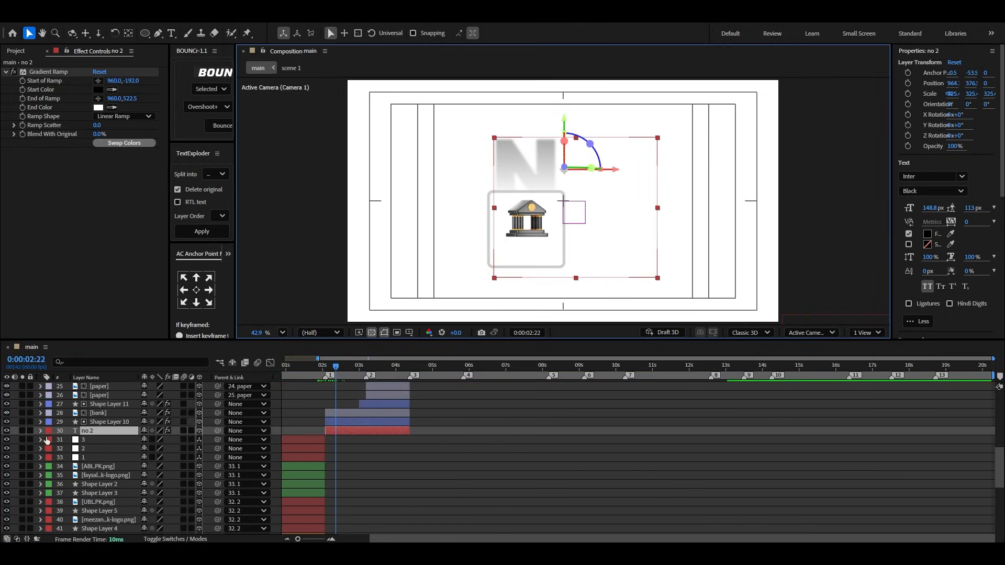
left_click(40, 431)
left_click(67, 440)
left_click(81, 433)
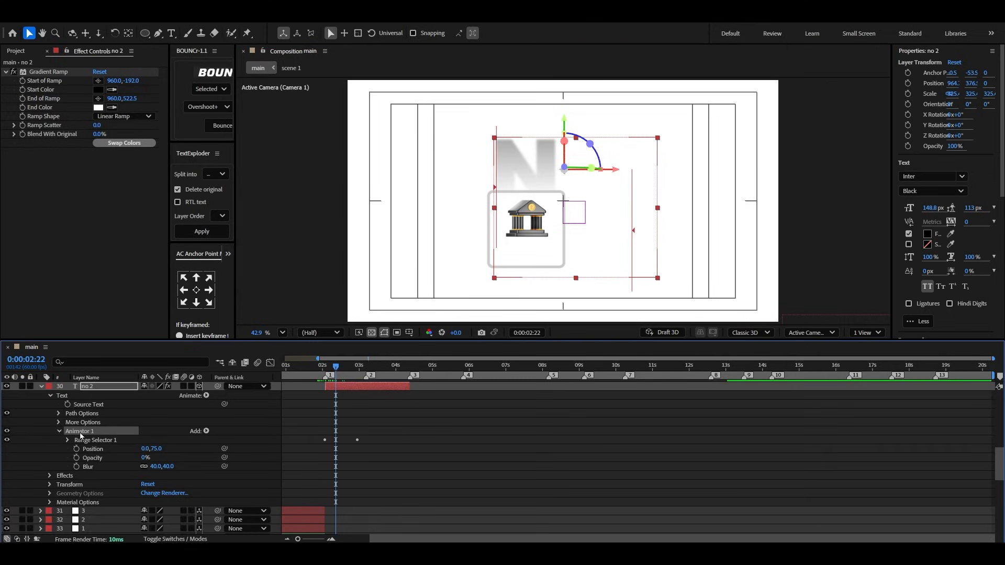
left_click(41, 387)
scroll(615, 497, "up", 10)
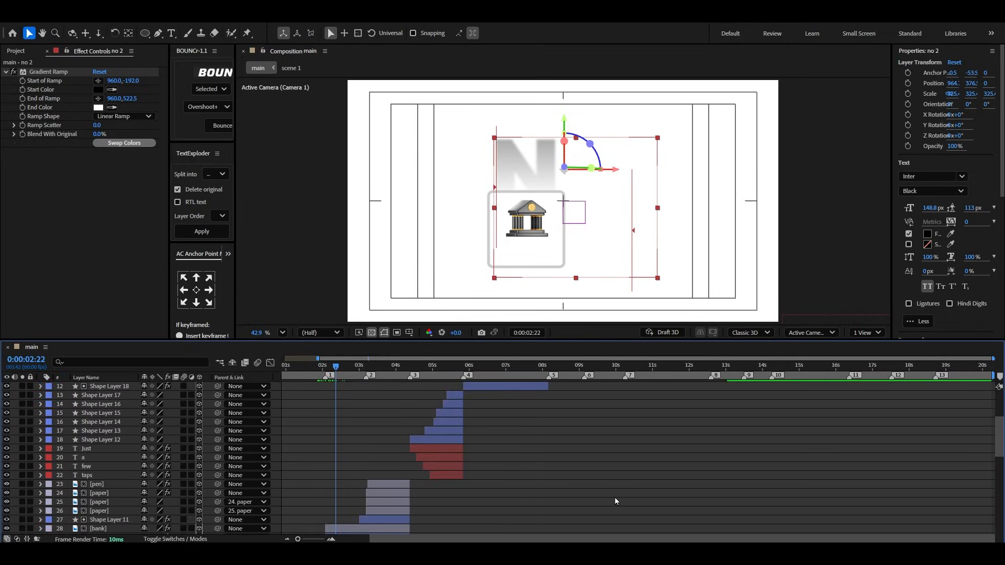
key("ctrl+v")
left_click(111, 387)
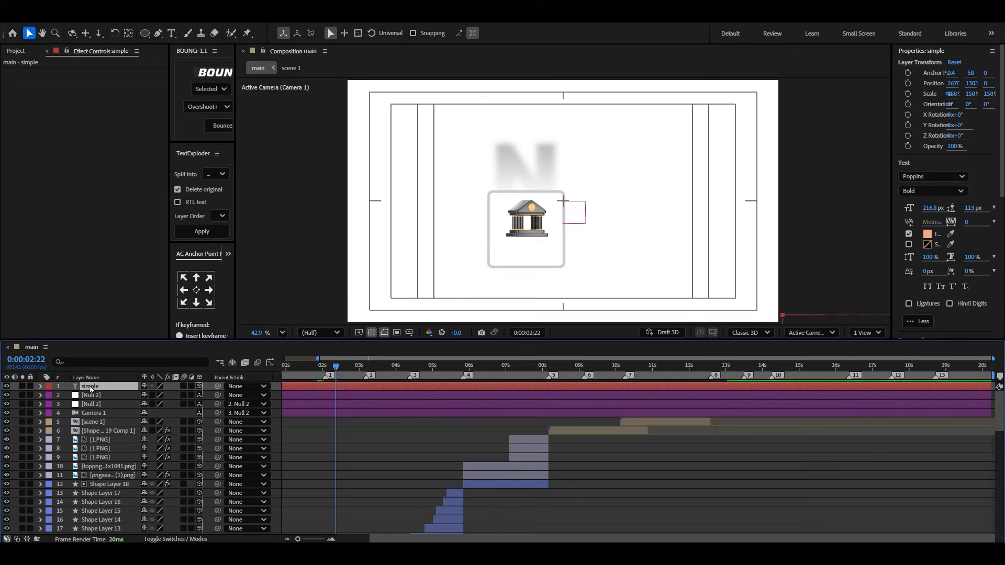
Step: Place the "simple" layer directly below Camera 1 and make it start at 0:00:12:36, where scene 1 ends
left_click_drag(90, 390, 162, 423)
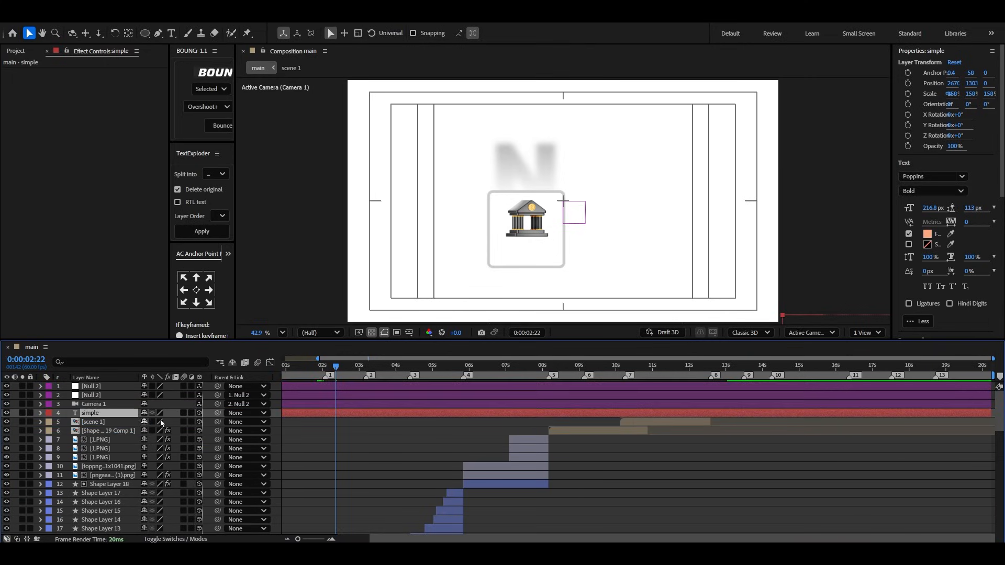
left_click_drag(452, 413, 805, 420)
scroll(788, 421, "up", 3)
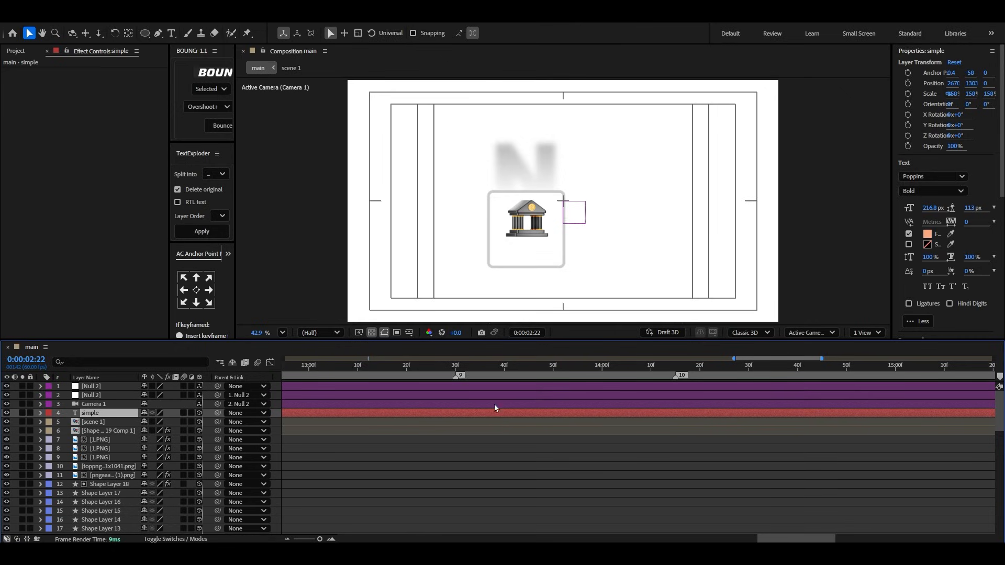
scroll(496, 407, "down", 1)
left_click(351, 369)
left_click_drag(365, 413, 364, 413)
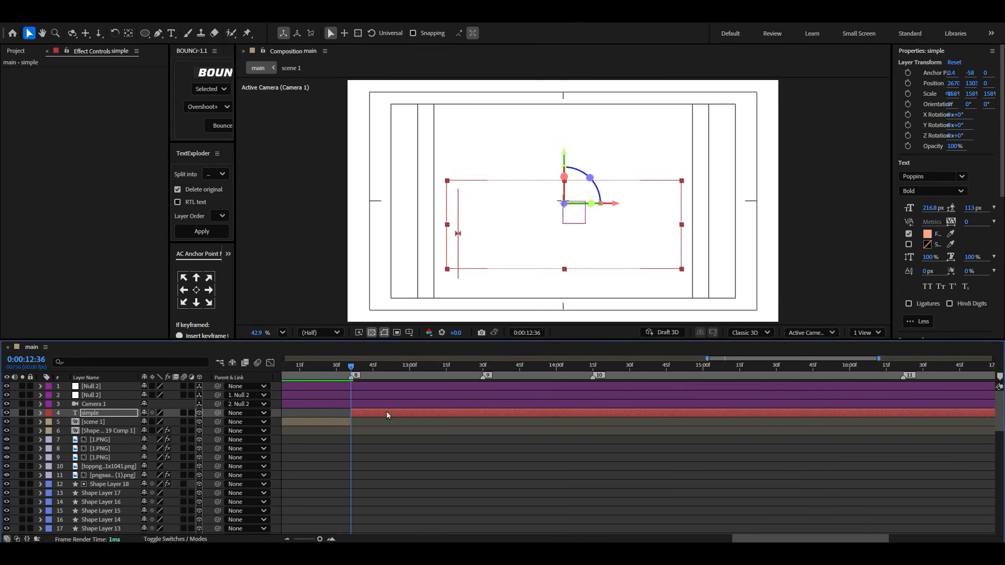
Step: Set the Position of Animator 1 on the "simple" text layer to 443.0, 0.0
left_click_drag(352, 372, 391, 374)
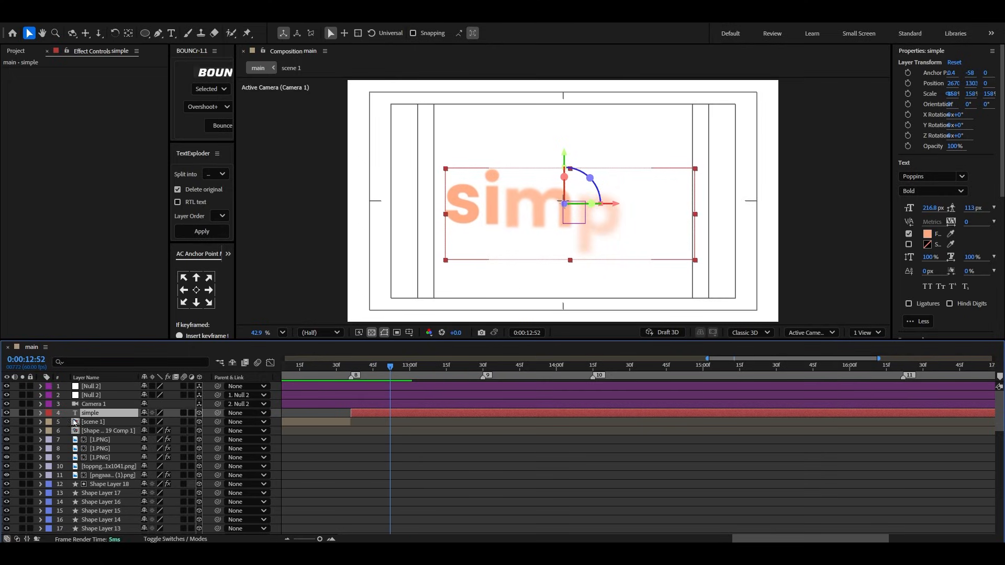
left_click(41, 413)
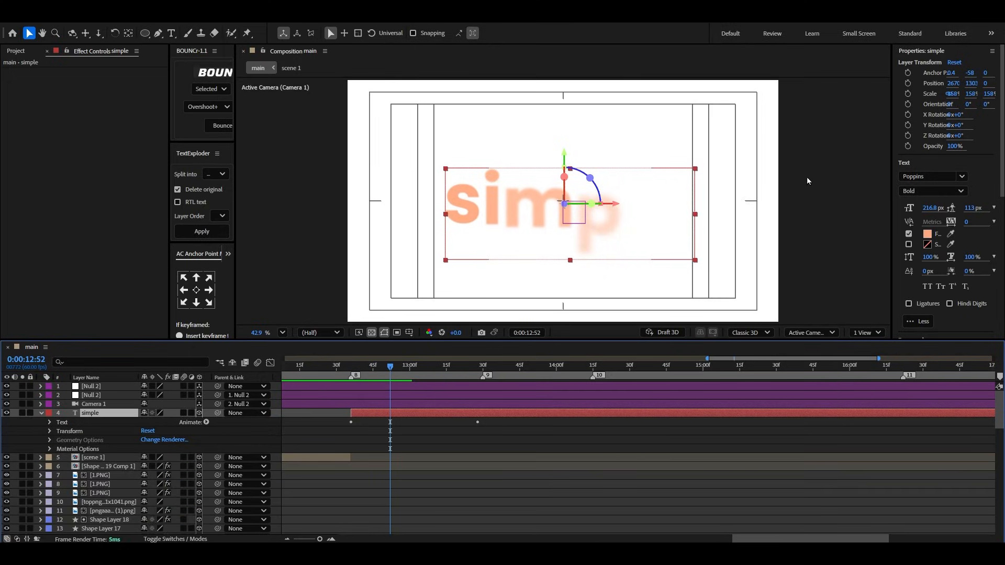
key("space")
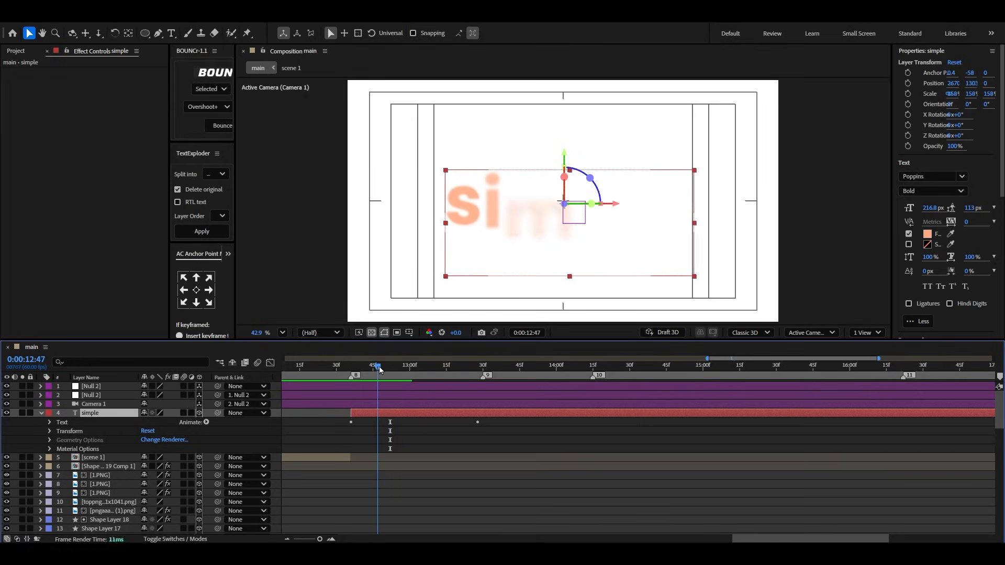
left_click(49, 422)
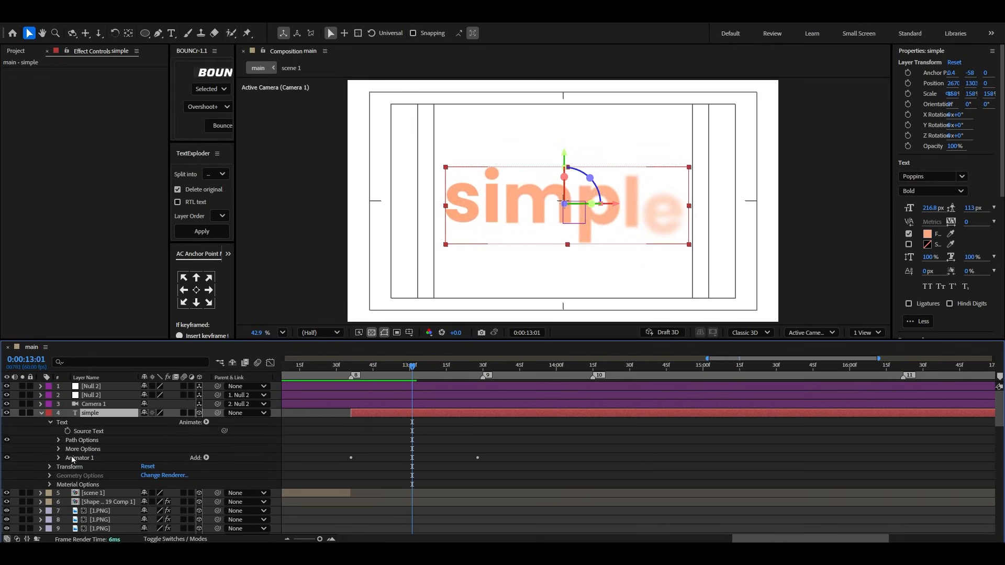
left_click(59, 458)
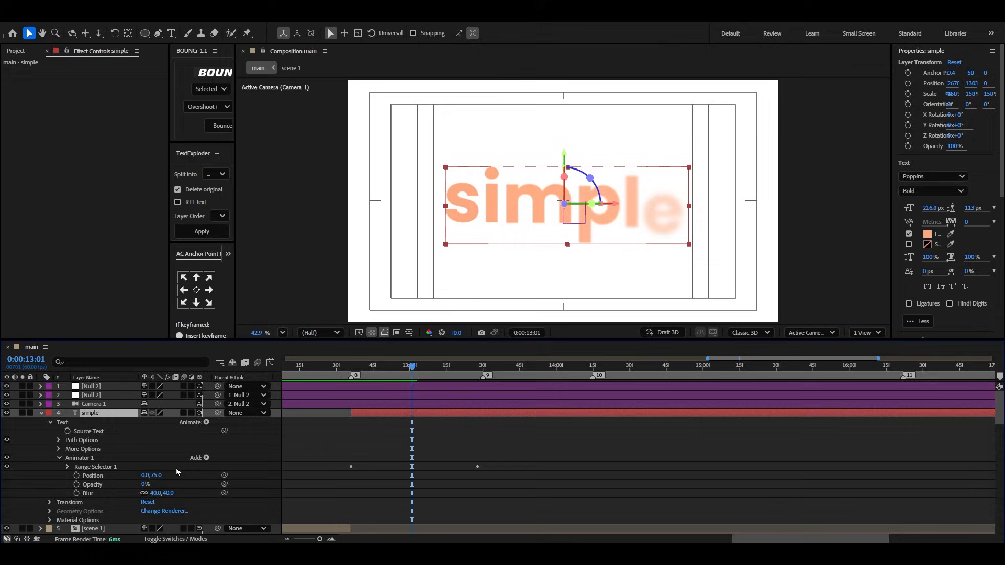
scroll(177, 472, "down", 3)
left_click(68, 441)
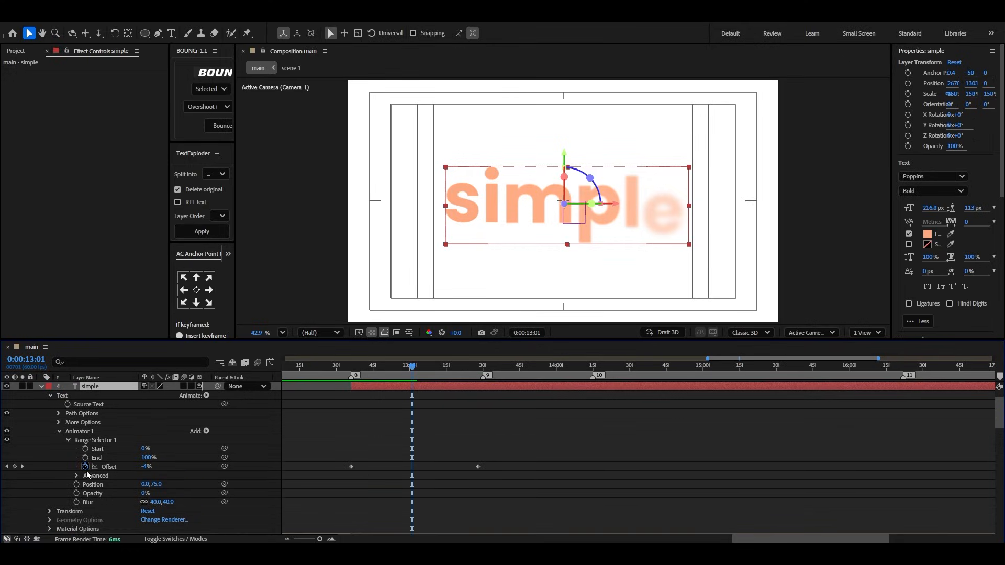
left_click(146, 484)
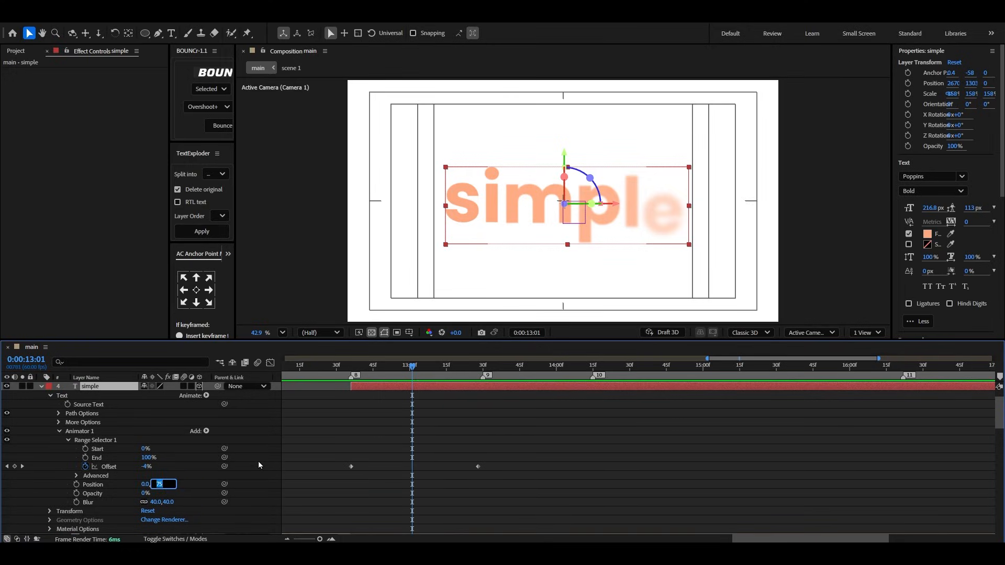
type("477")
key("Return")
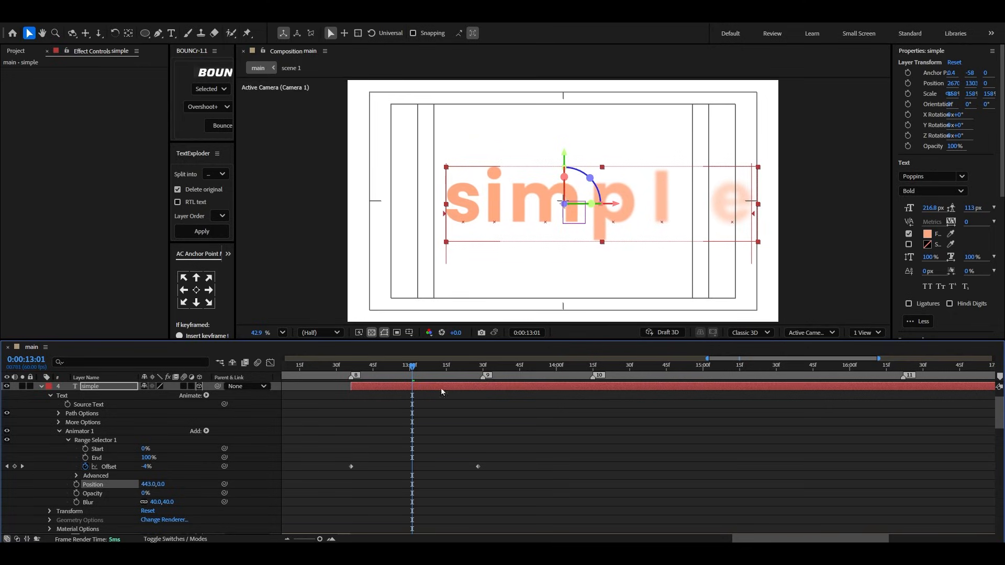
Step: Shorten the "simple" reveal by moving its last Range Selector Offset keyframe to about 0:00:13:13, and preview the animation
left_click(346, 366)
mouse_move(346, 367)
left_mouse_down()
mouse_move(449, 374)
mouse_move(343, 377)
left_mouse_up()
key("space")
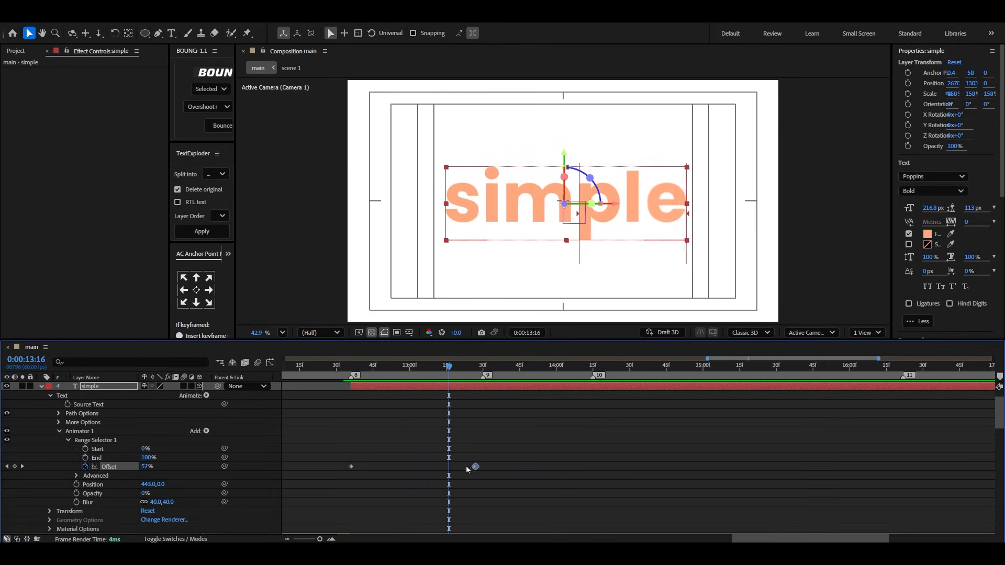
left_click_drag(479, 467, 442, 466)
left_click(349, 367)
key("space")
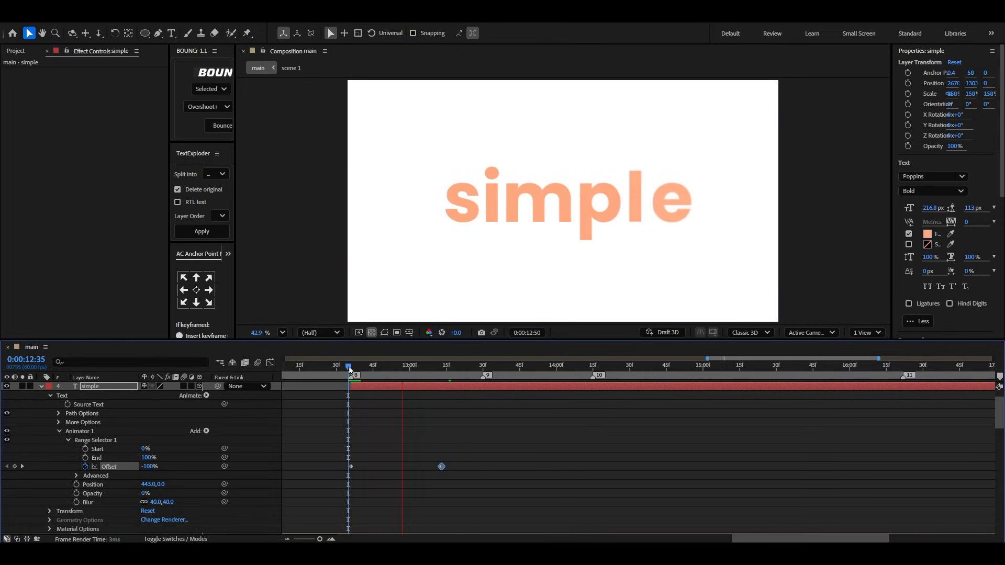
left_click(469, 394)
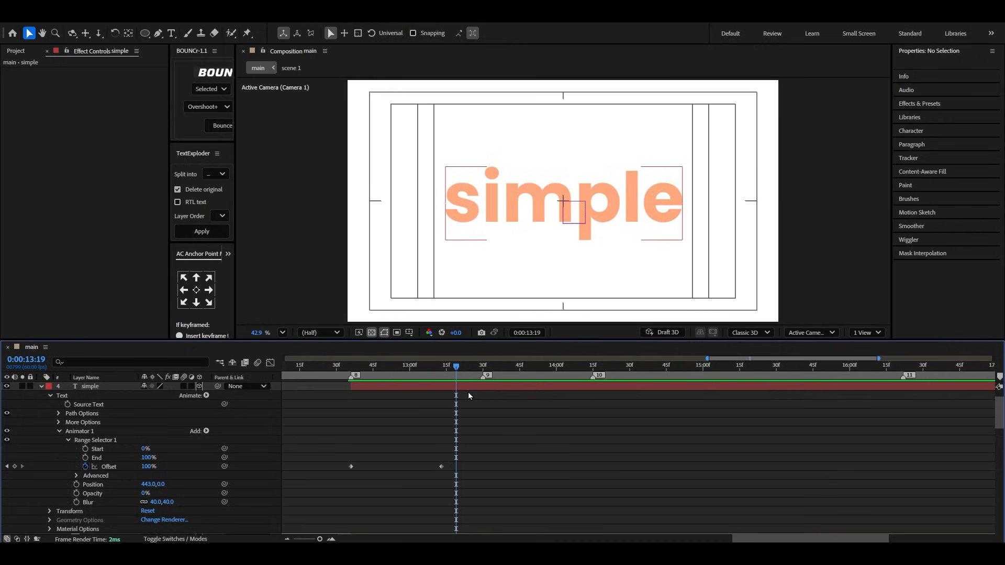
Step: Add an Orientation keyframe to the "simple" layer at 0:00:13:19
left_click(41, 387)
left_click(472, 414)
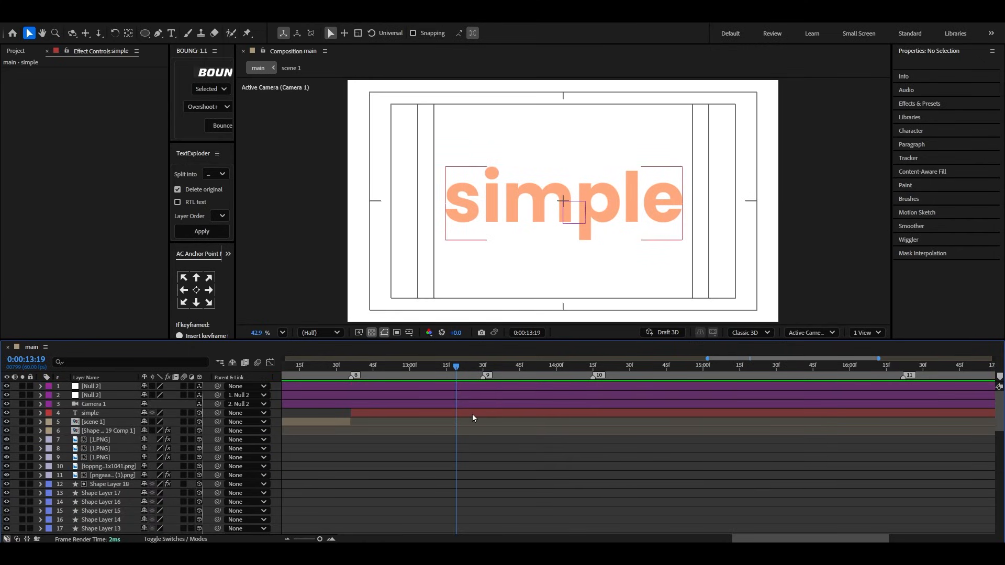
key("r")
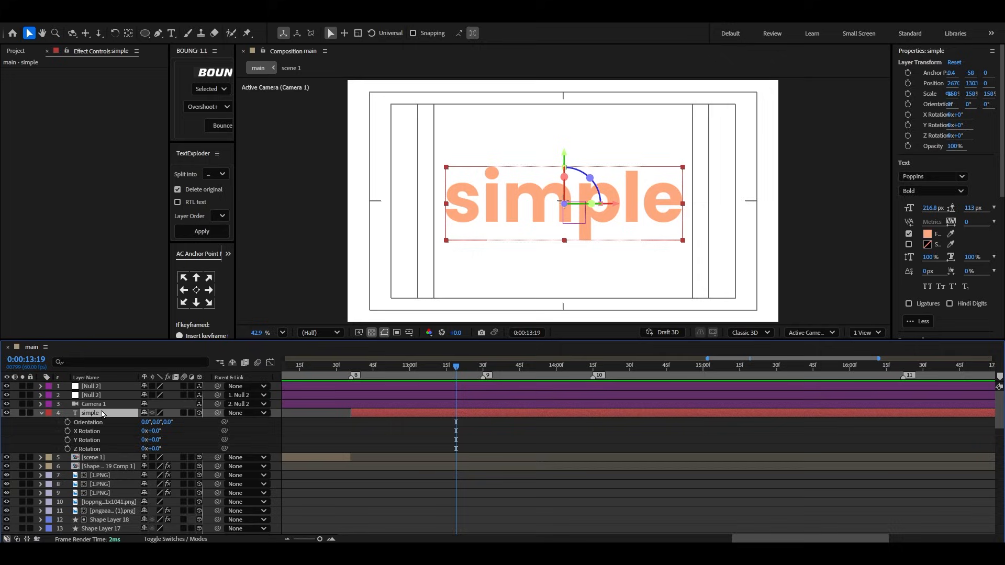
left_click(68, 422)
Step: Keyframe the "simple" layer's Y orientation to 90° at 0:00:13:37
left_click(466, 372)
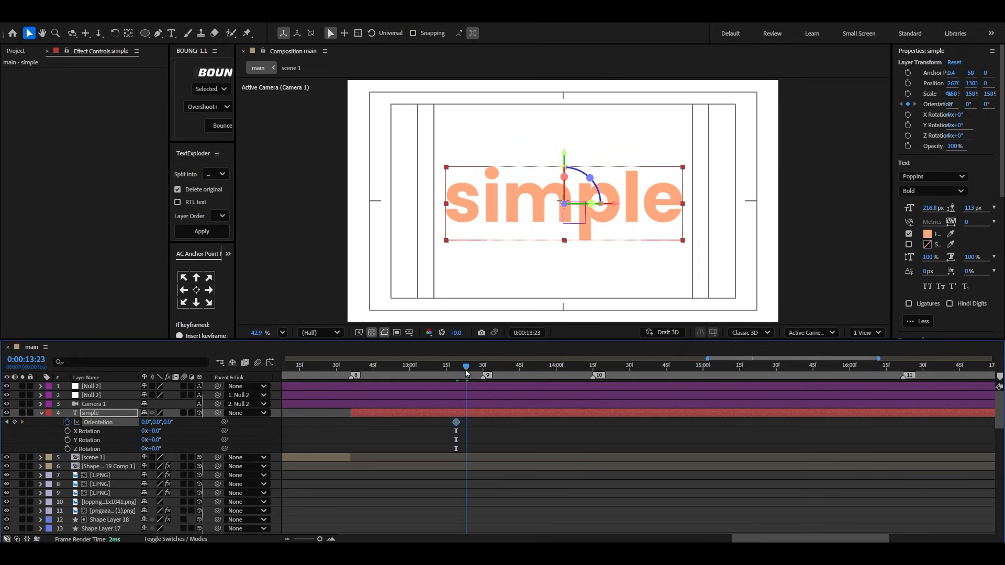
left_click_drag(467, 372, 502, 377)
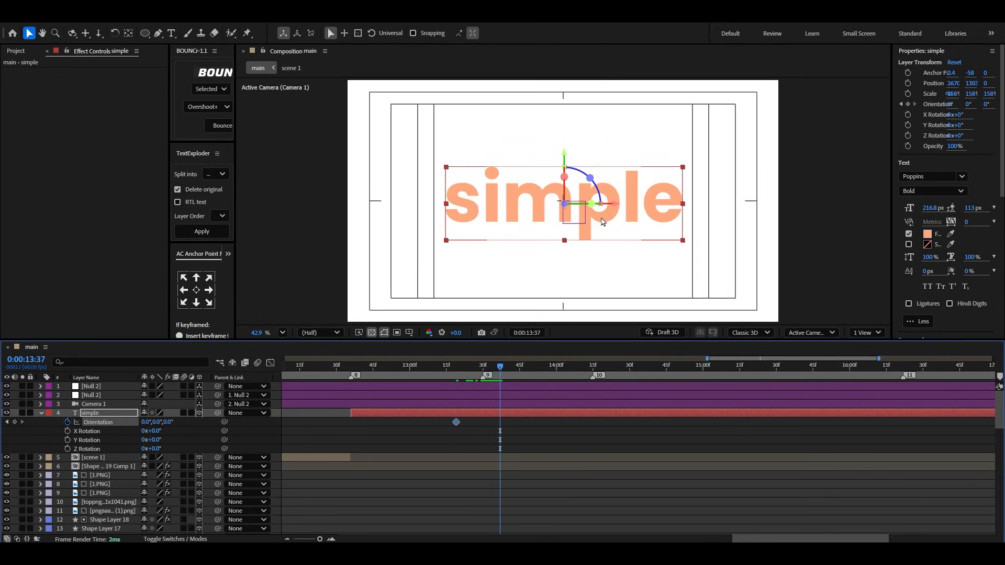
left_click_drag(592, 204, 565, 203)
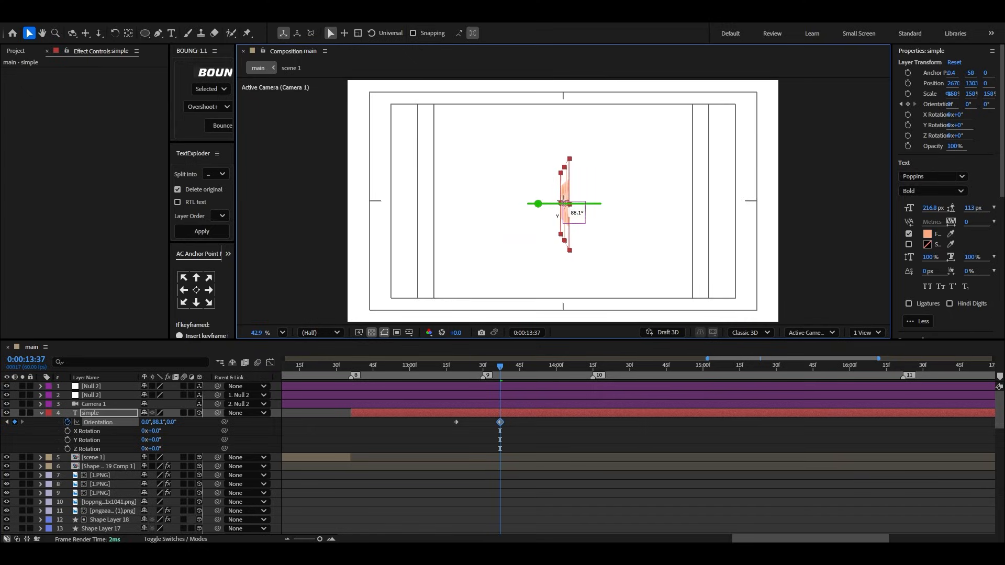
left_click(158, 422)
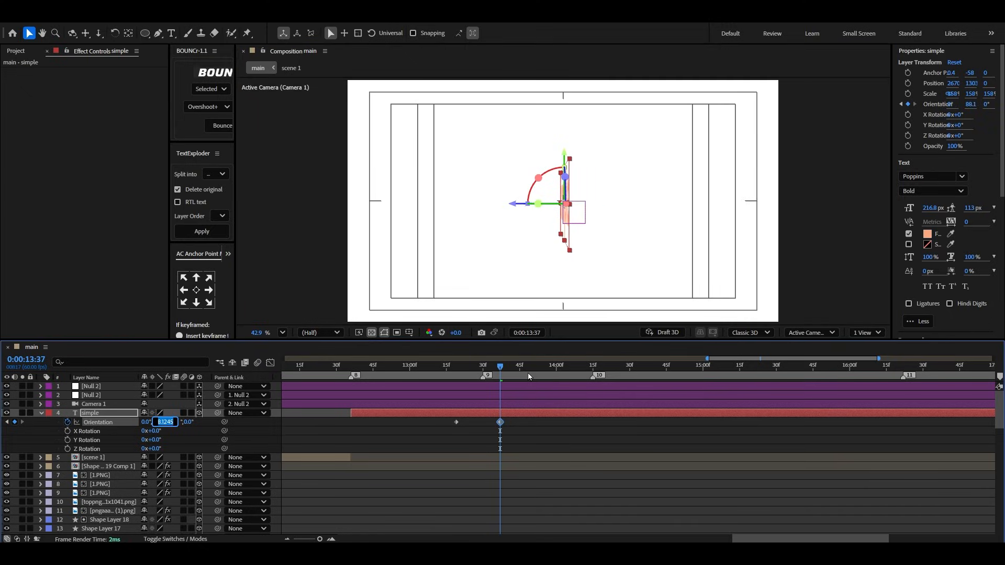
type("90")
left_click(518, 476)
Step: Shape the speed curve of both Orientation keyframes so the turn accelerates sharply toward the last one, and preview it
scroll(511, 445, "up", 1)
left_click_drag(511, 444, 390, 419)
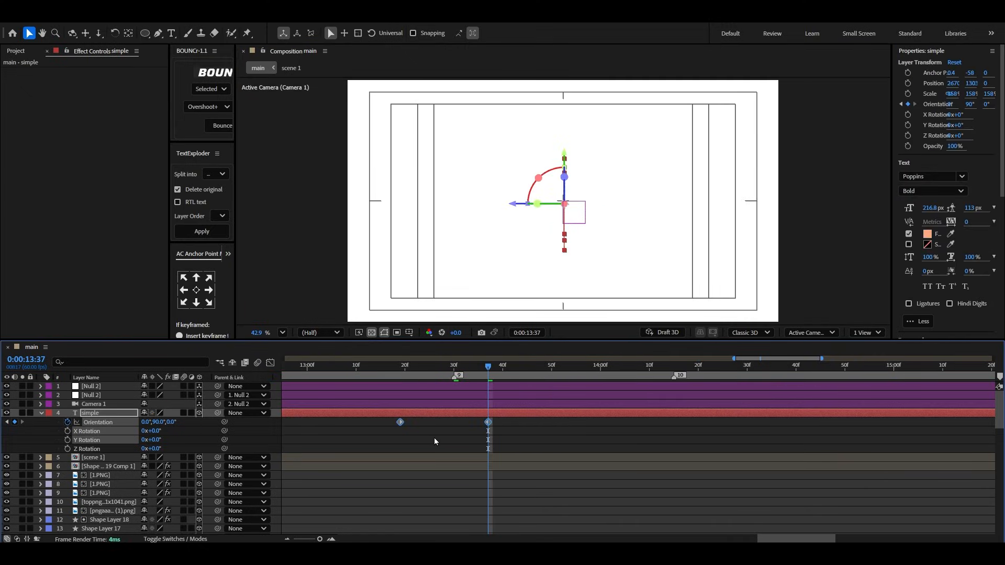
key("shift+F3")
left_click_drag(526, 483, 469, 514)
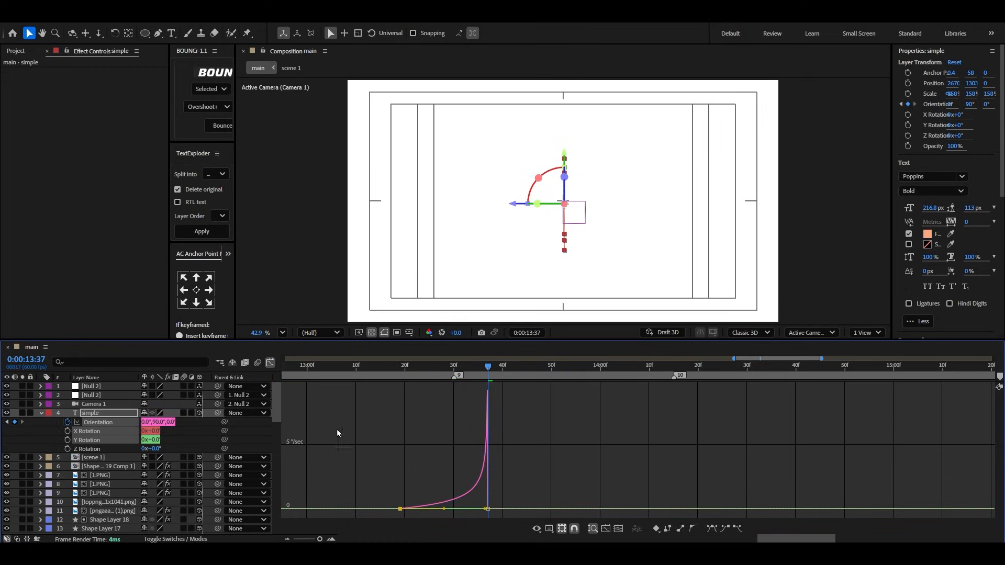
left_click(270, 363)
left_click(465, 366)
key("space")
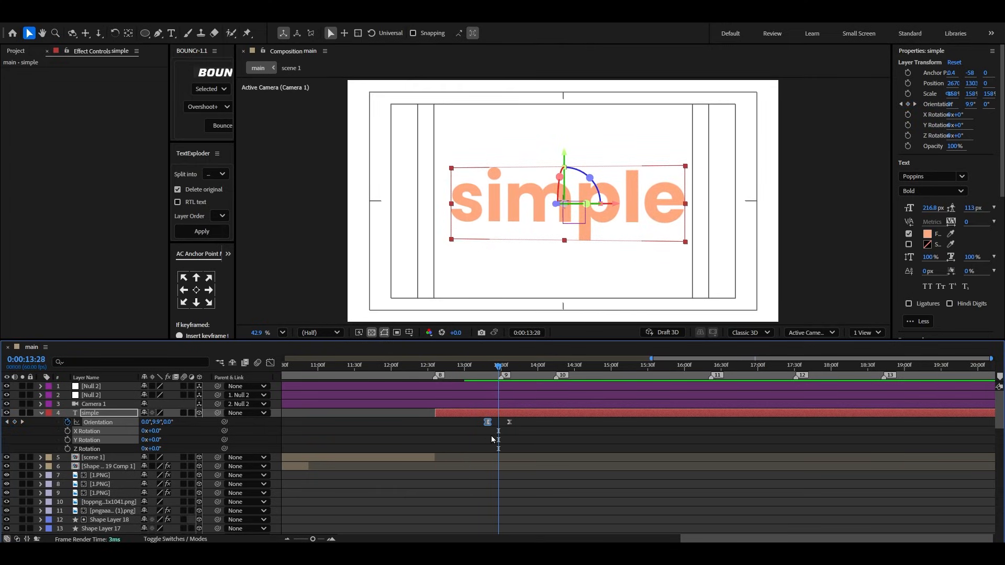
Step: Move the "simple" layer's first Orientation keyframe to 0:00:13:16 and the second to 0:00:13:35
scroll(493, 440, "up", 2)
left_click_drag(473, 423, 458, 423)
left_click_drag(519, 370, 526, 372)
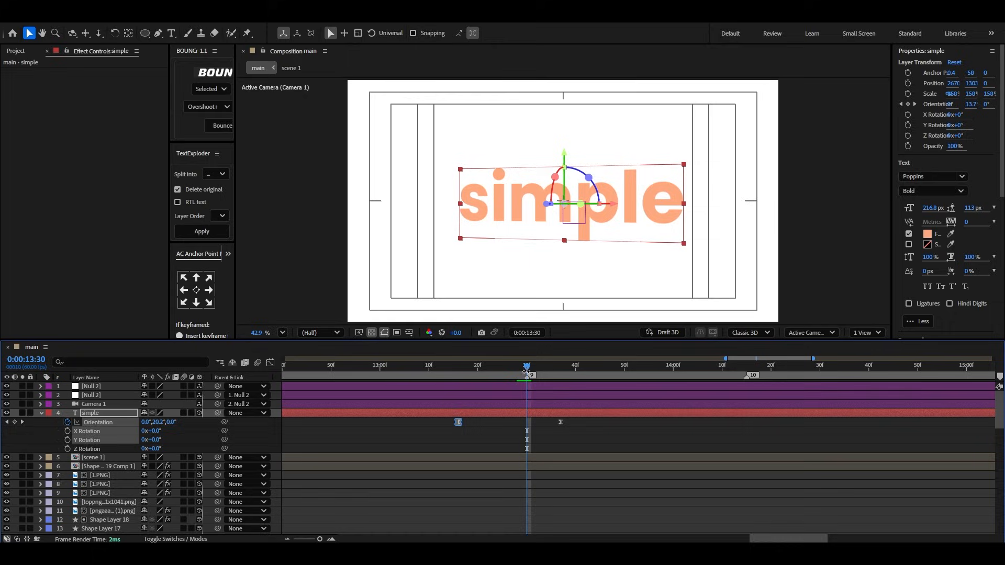
left_click_drag(562, 423, 551, 423)
left_click(549, 368)
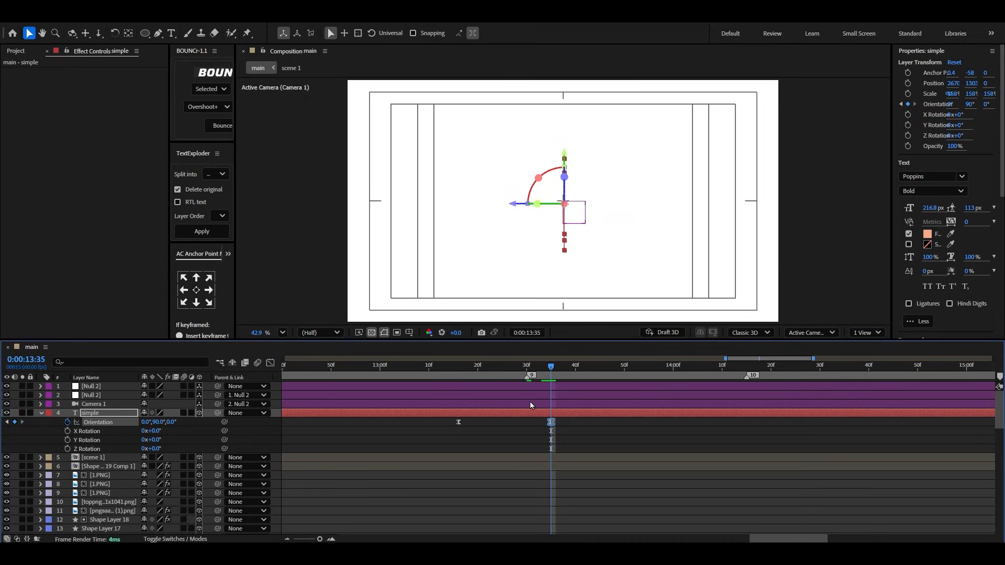
Step: Split the "simple" layer at 0:00:13:35, delete the part after the split, and play back the result
scroll(520, 430, "down", 3)
key("ctrl+shift+d")
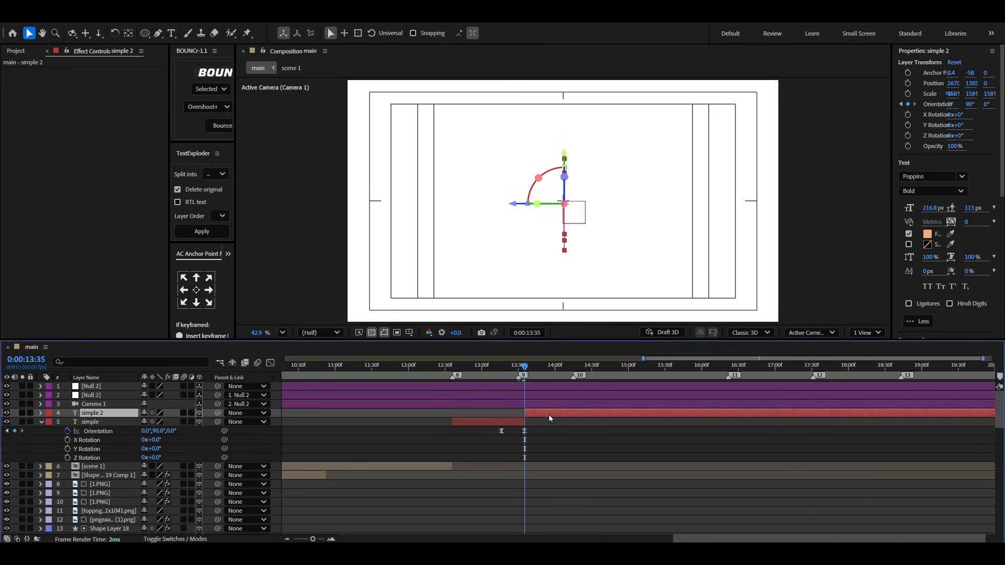
key("Delete")
left_click(461, 375)
key("space")
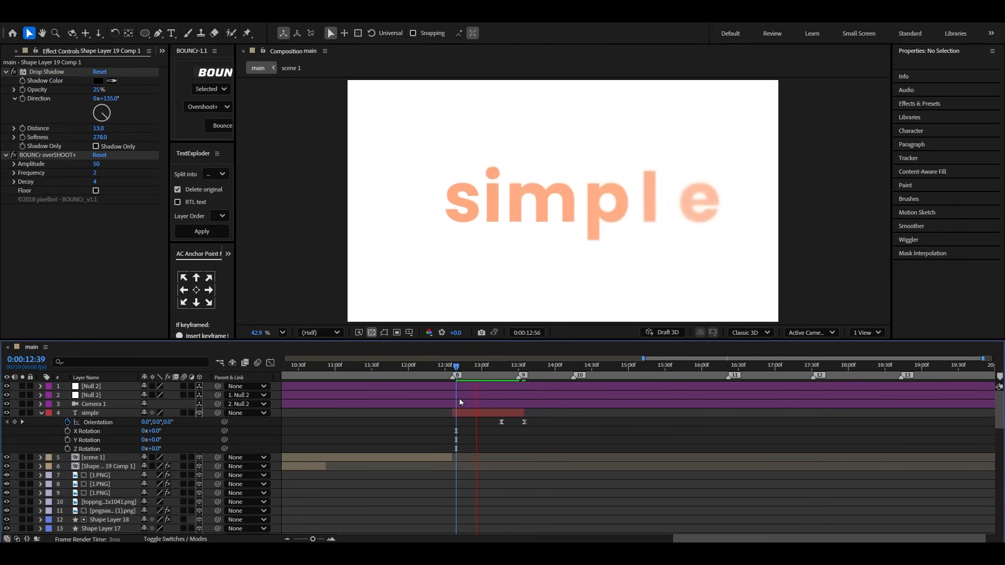
Step: Duplicate the "simple" layer to start at 0:00:13:35, where the original ends, and change the copy's text to "fast"
left_click(476, 416)
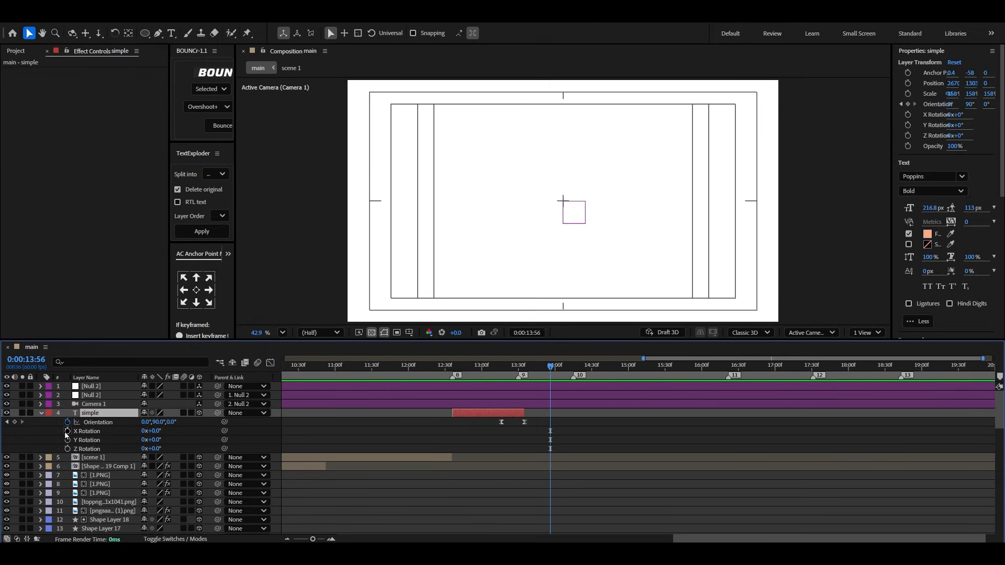
key("ctrl+d")
left_click_drag(521, 415, 590, 416)
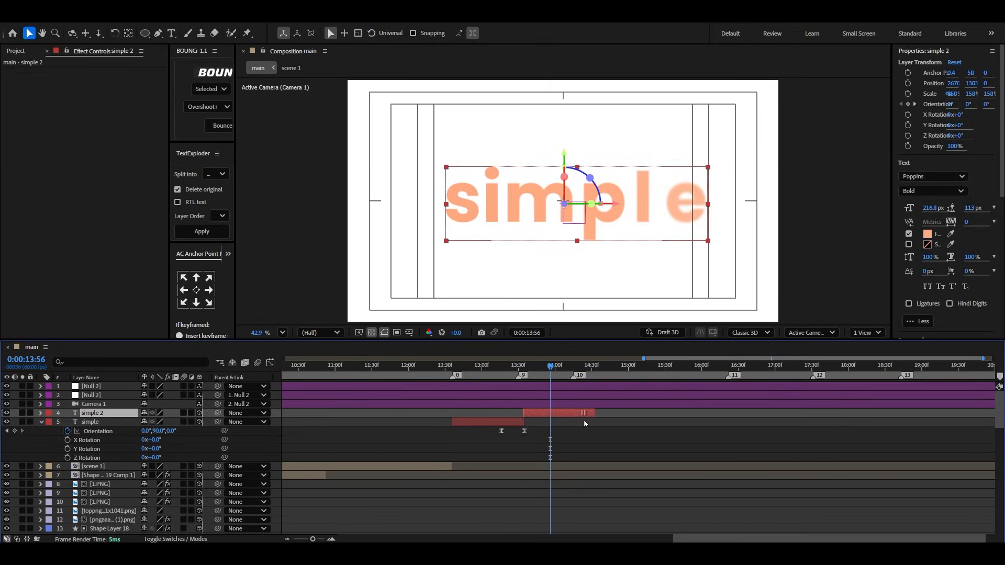
double_click(576, 415)
type("fast")
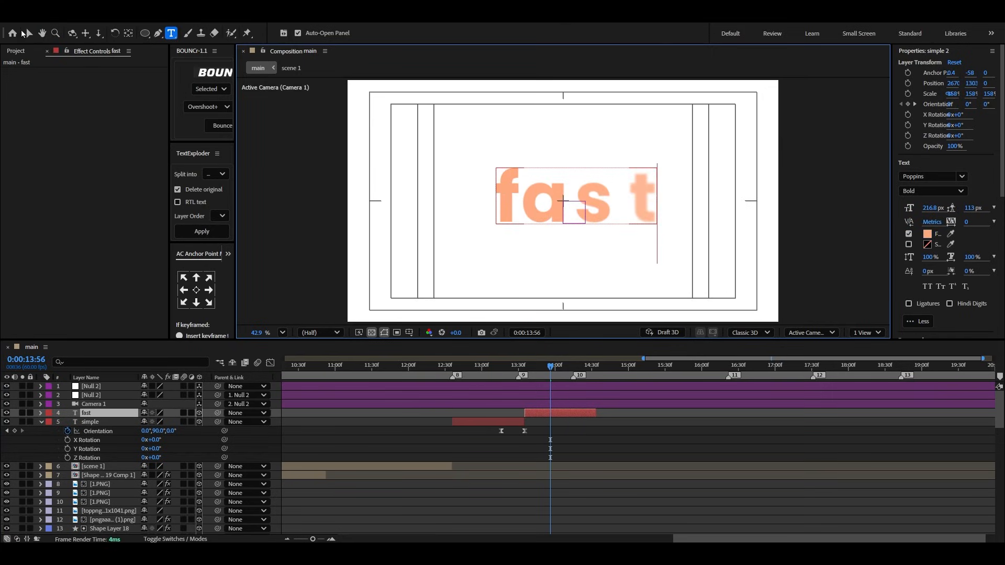
key("Escape")
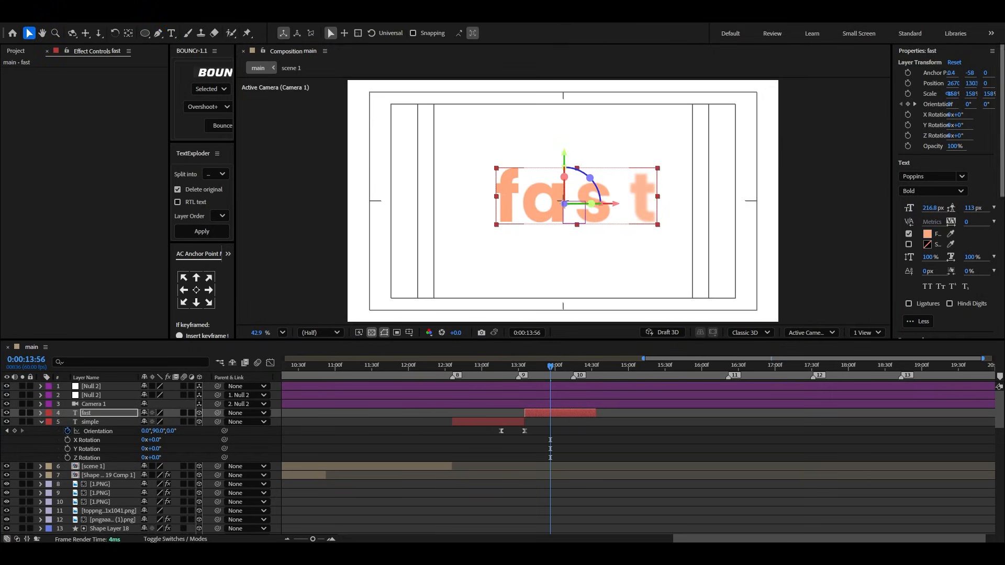
Step: Fill the "fast" text with light green #8BFF7F and center it horizontally in the frame
left_click(928, 234)
left_click(530, 300)
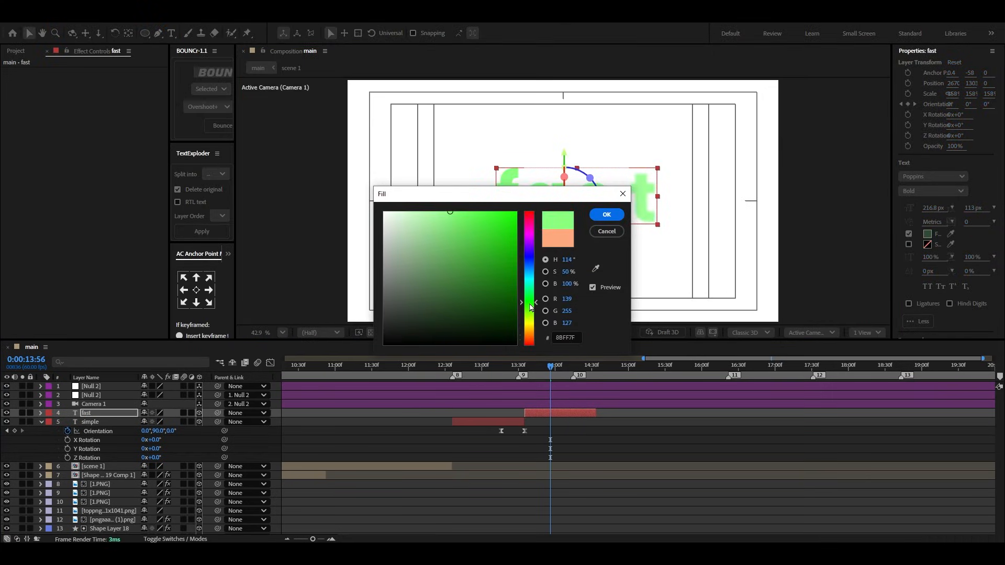
left_click(606, 214)
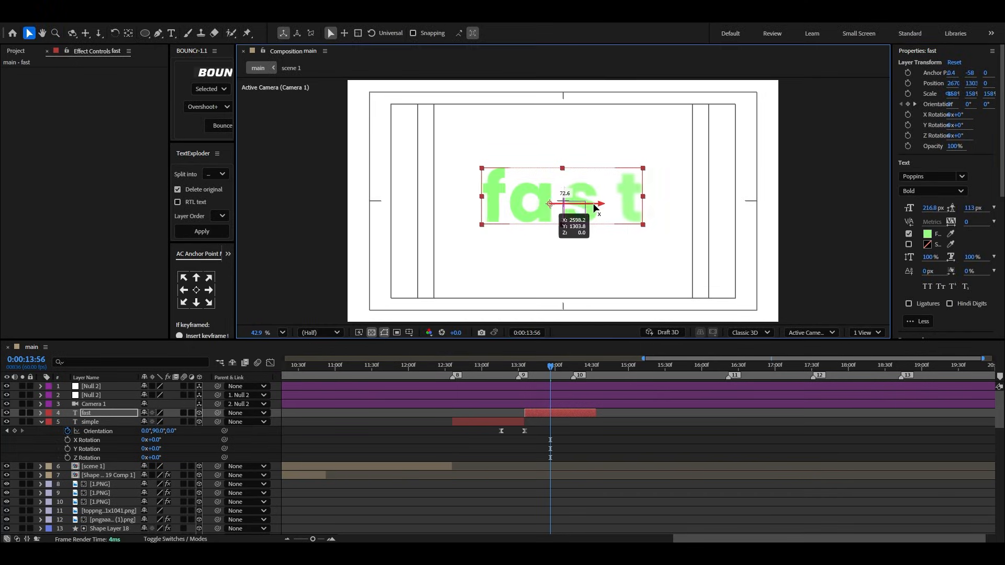
mouse_move(520, 366)
left_mouse_down()
mouse_move(503, 369)
mouse_move(532, 367)
left_mouse_up()
Step: Reveal the "fast" layer's keyframes and move both Orientation keyframes to begin at the layer's start, 0:00:13:35
left_click(546, 413)
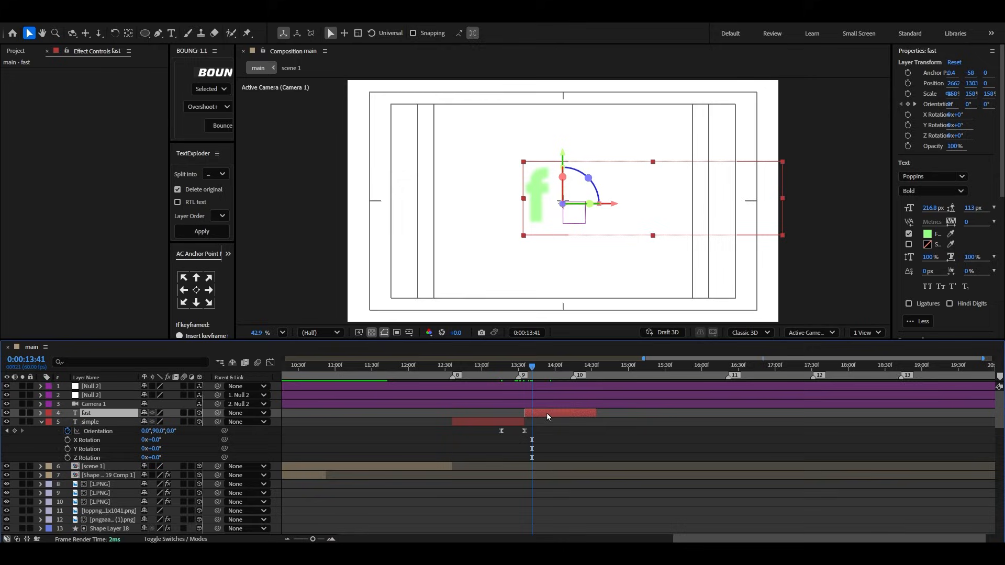
key("u")
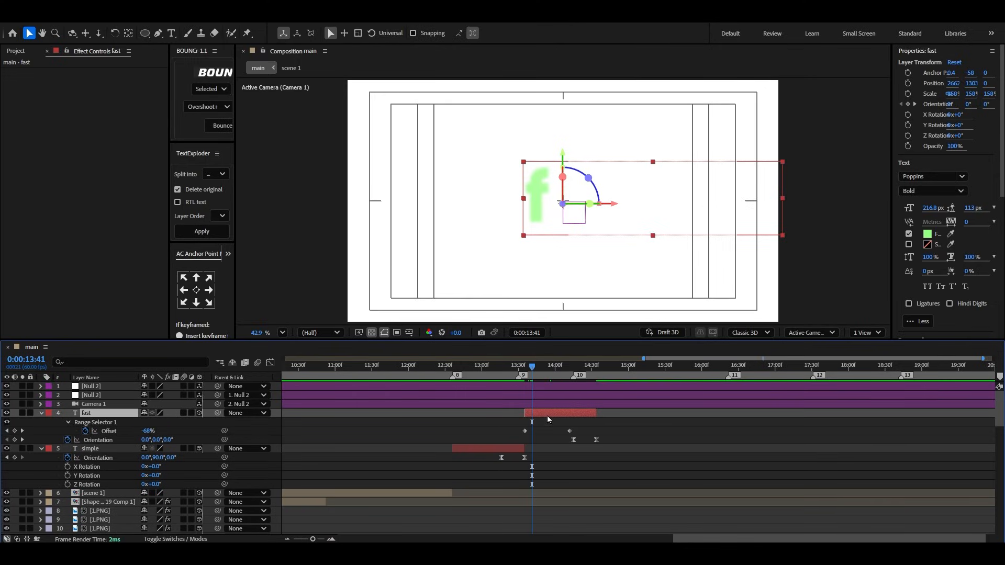
scroll(551, 441, "up", 1)
left_click_drag(512, 375, 498, 377)
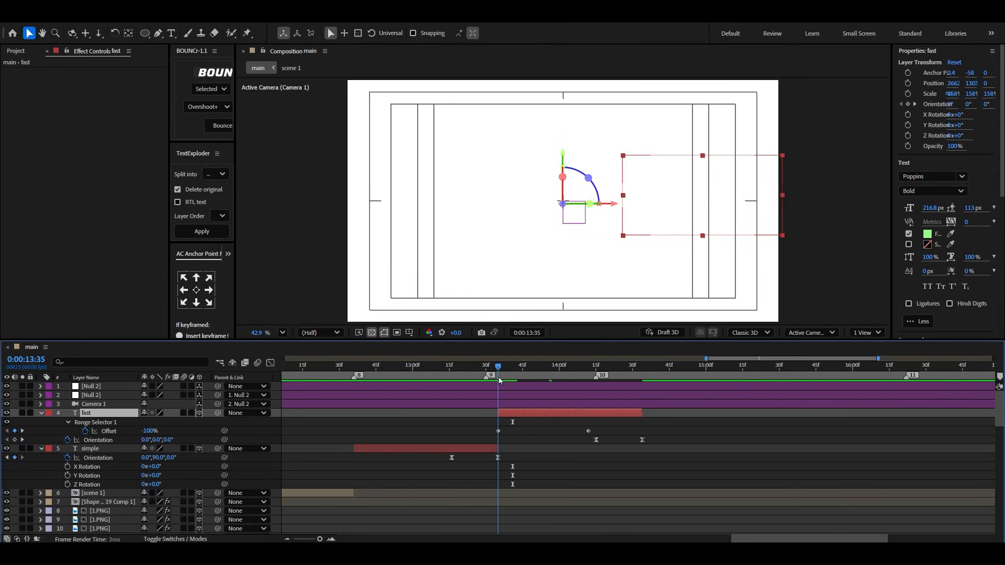
left_click_drag(653, 435, 498, 440)
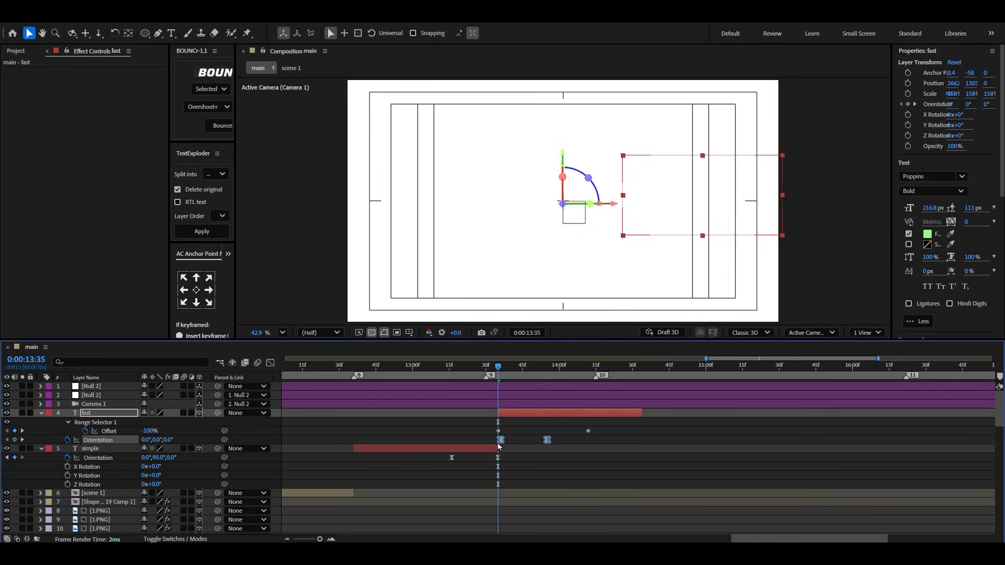
Step: Time-reverse the "fast" layer's two Orientation keyframes and play back the rotation from "simple" into "fast"
left_click(551, 443)
right_click(499, 443)
mouse_move(544, 433)
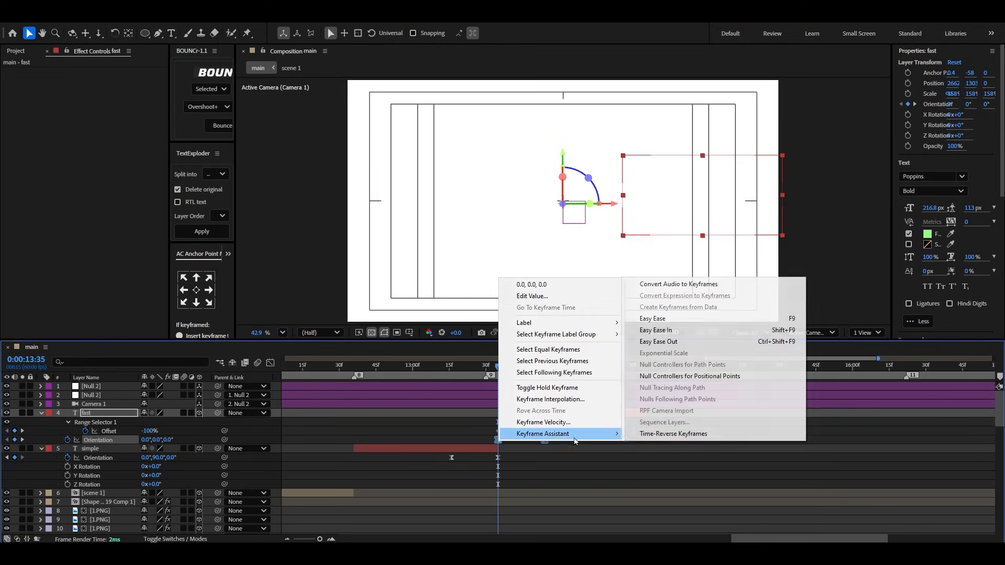
left_click(673, 434)
left_click_drag(478, 366, 427, 366)
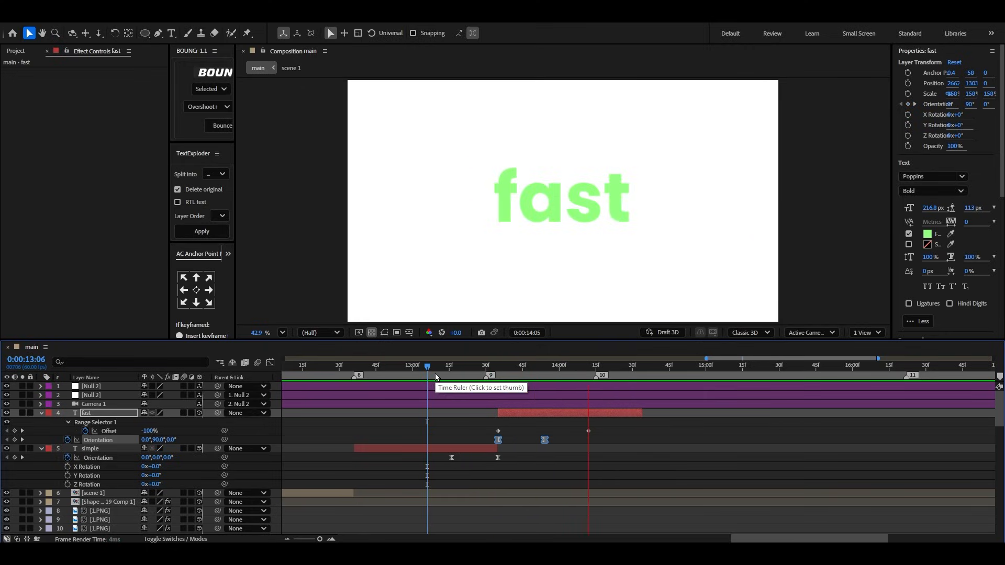
key("space")
left_click(457, 368)
key("space")
key("space")
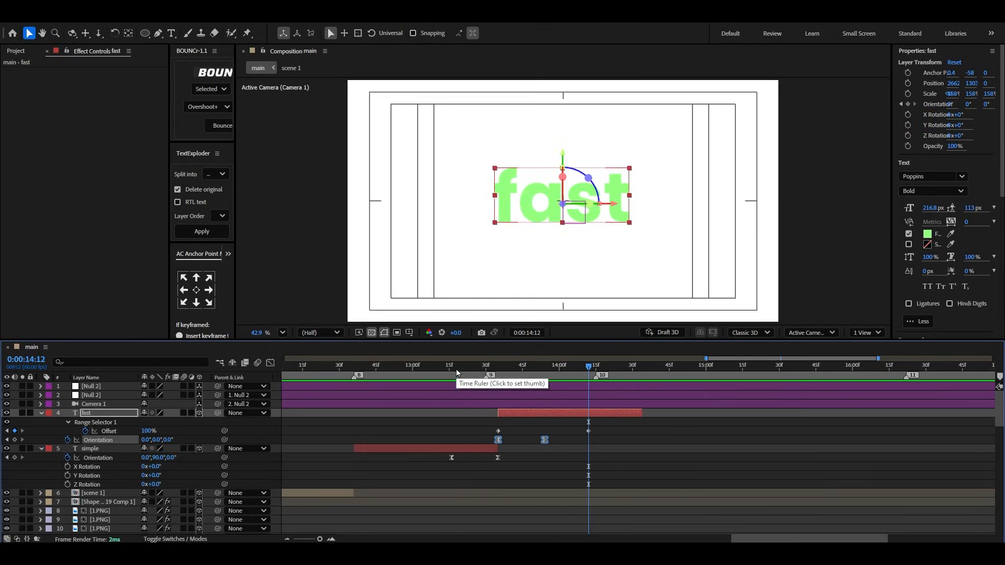
Step: Scale the "fast" text up to 203.1%, nudge it horizontally back to the frame's center, and preview the transition
key("s")
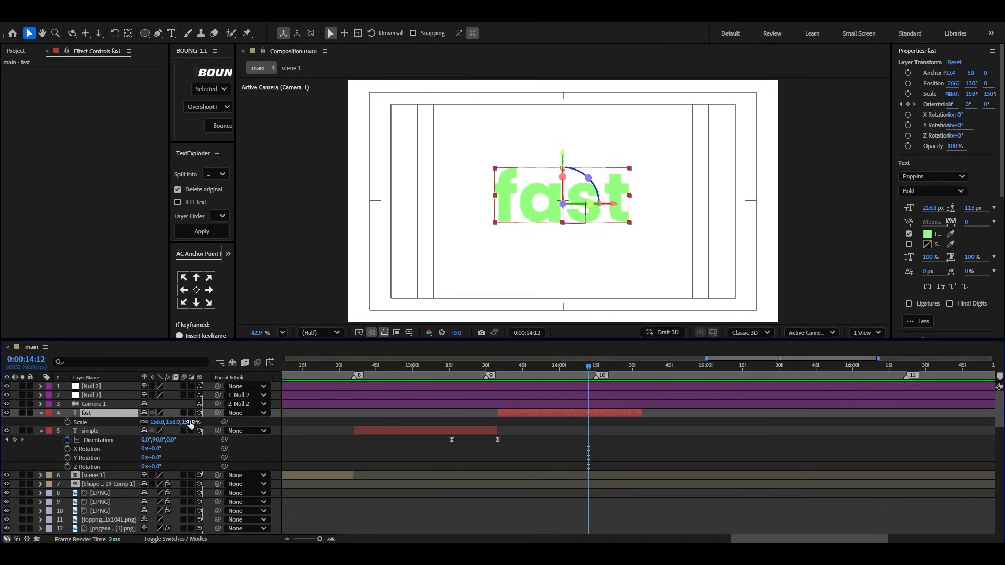
left_click_drag(190, 423, 425, 420)
left_click_drag(610, 205, 611, 205)
left_click(482, 369)
key("space")
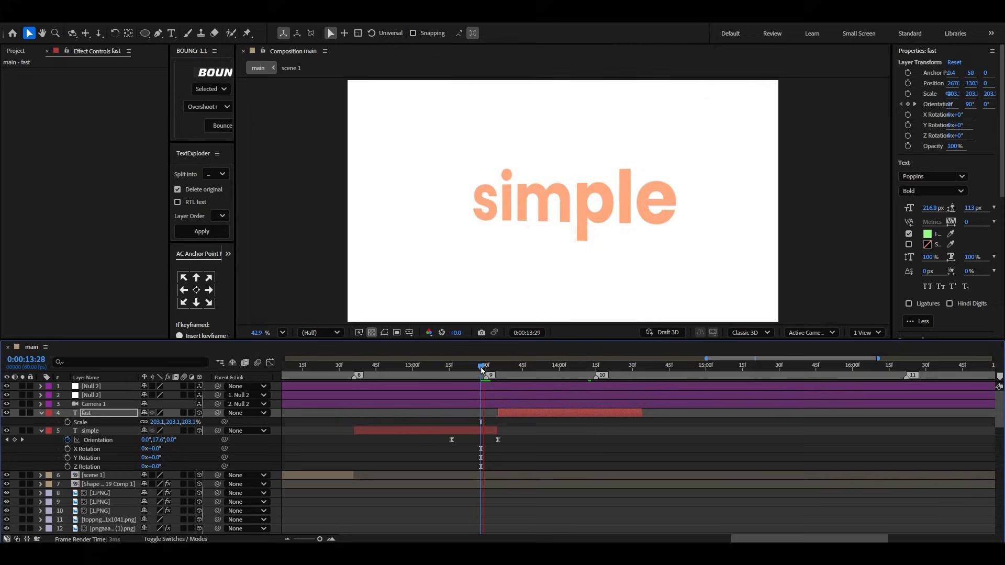
key("space")
Step: Collapse the "simple" and "fast" layers' properties and play back the whole text transition from about 0:00:12:38
left_click(40, 431)
left_click(41, 413)
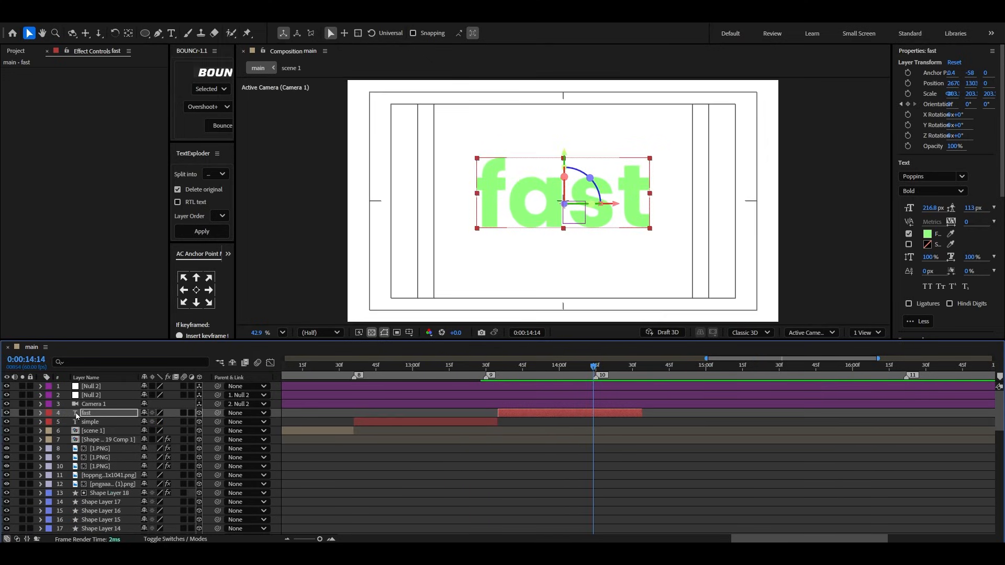
left_click(413, 373)
left_click(498, 467)
key("space")
key("space")
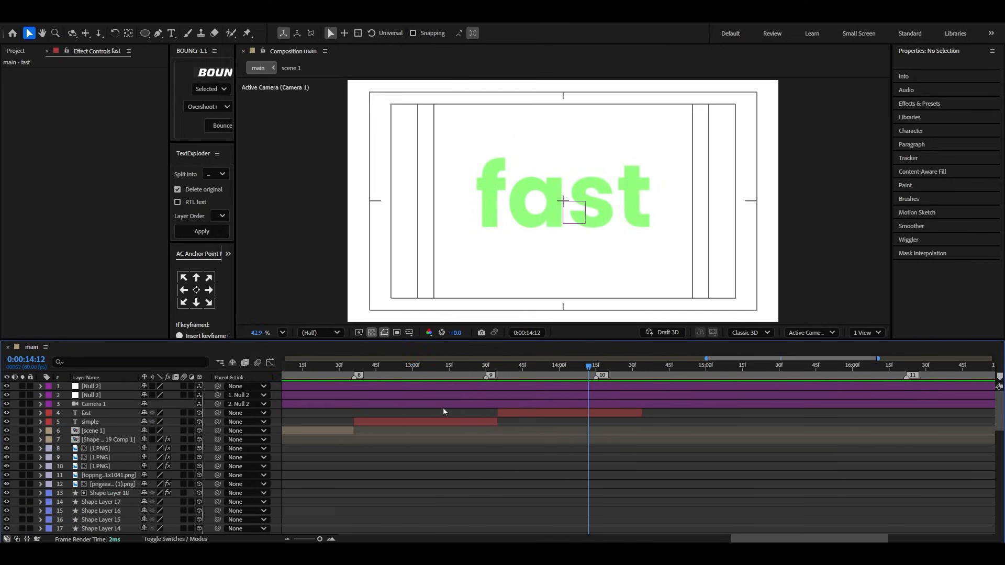
left_click(360, 368)
key("space")
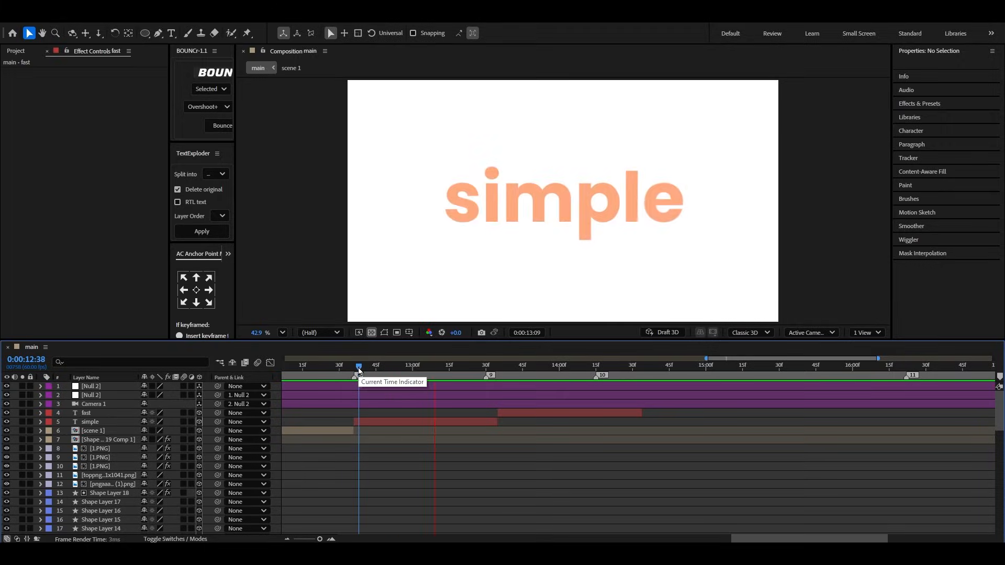
key("space")
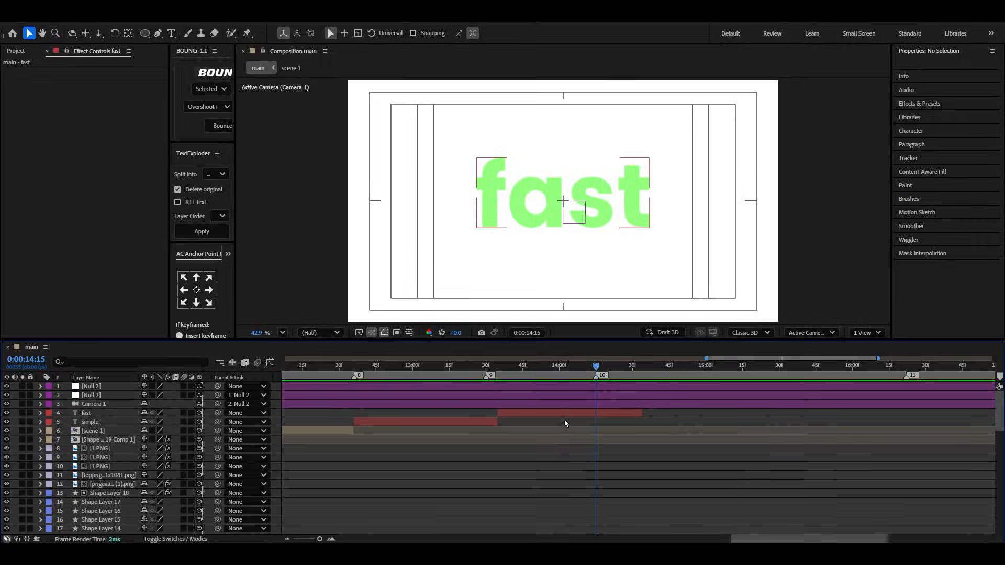
Step: Keyframe the topmost null's Position at 0:00:14:07, and set its Y position to 1658 at 0:00:14:26
left_click(131, 386)
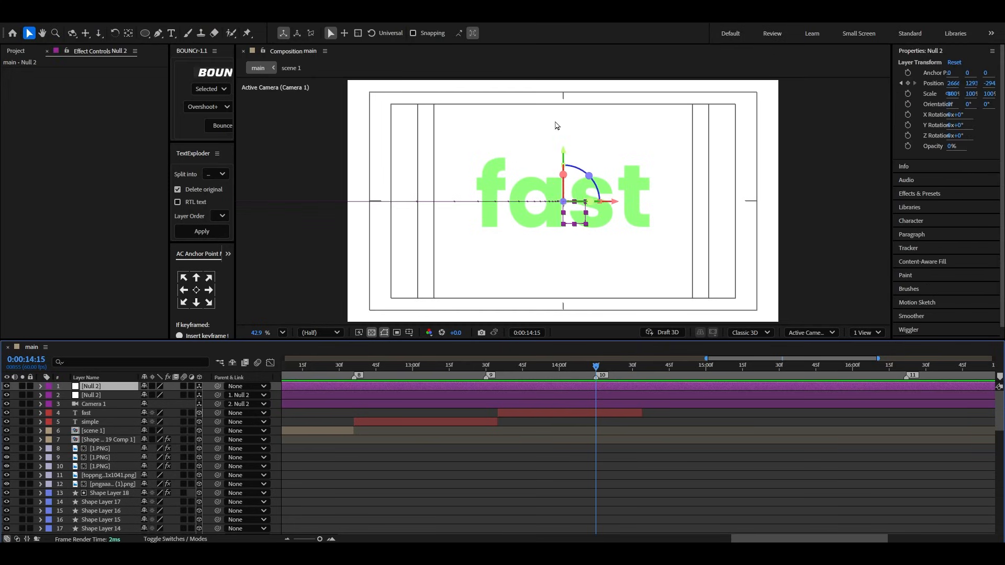
left_click_drag(596, 367, 577, 374)
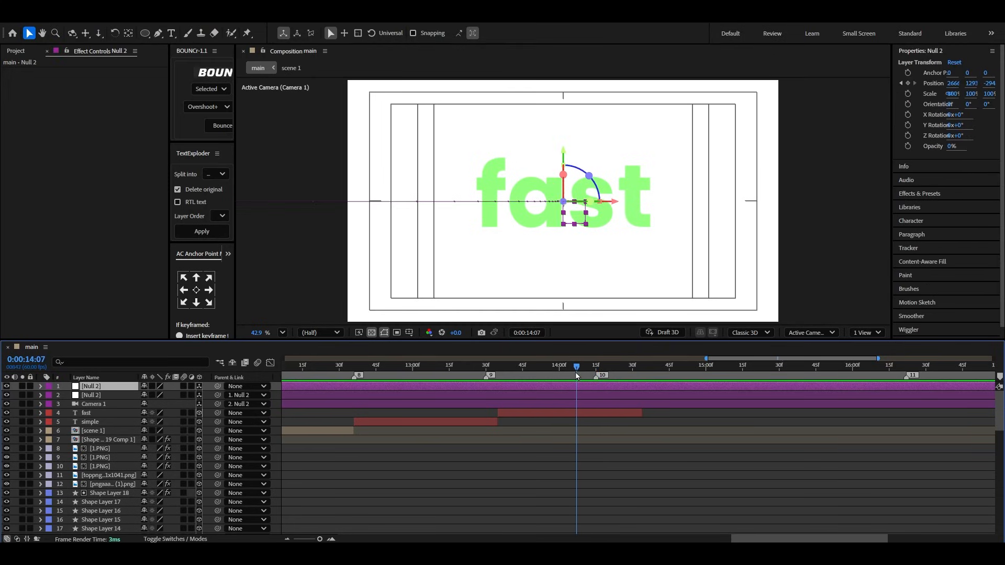
key("p")
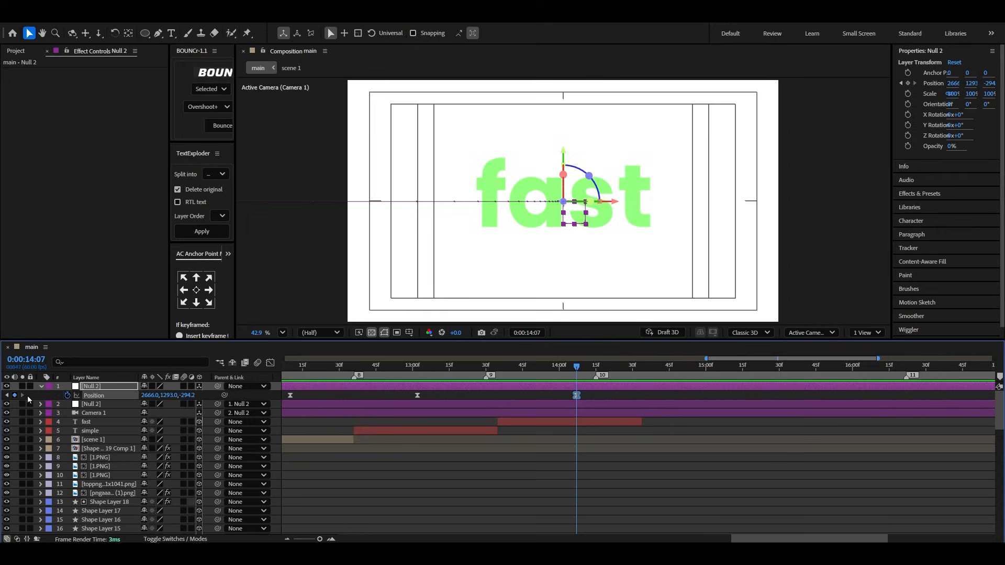
left_click_drag(587, 376, 624, 378)
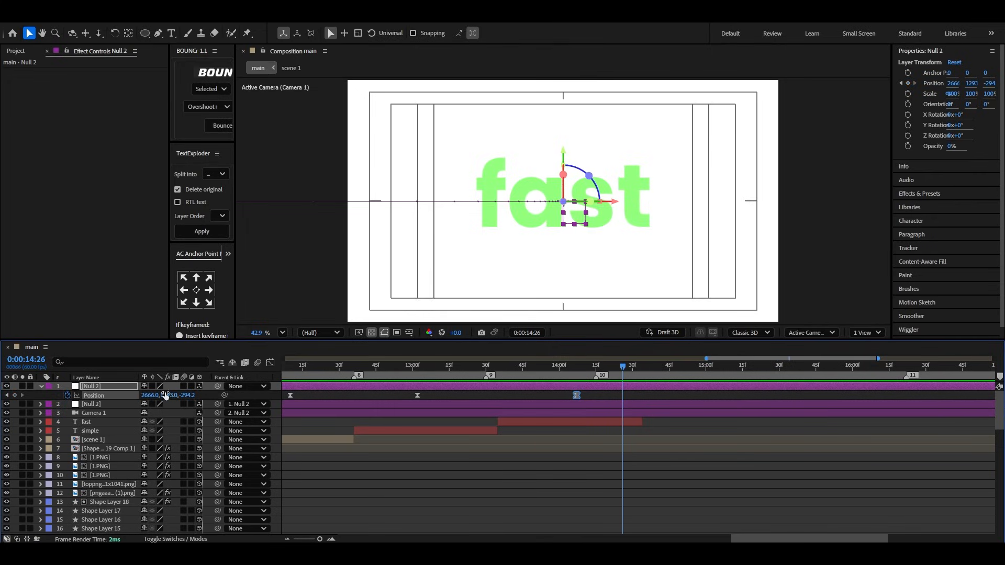
left_click_drag(165, 395, 593, 417)
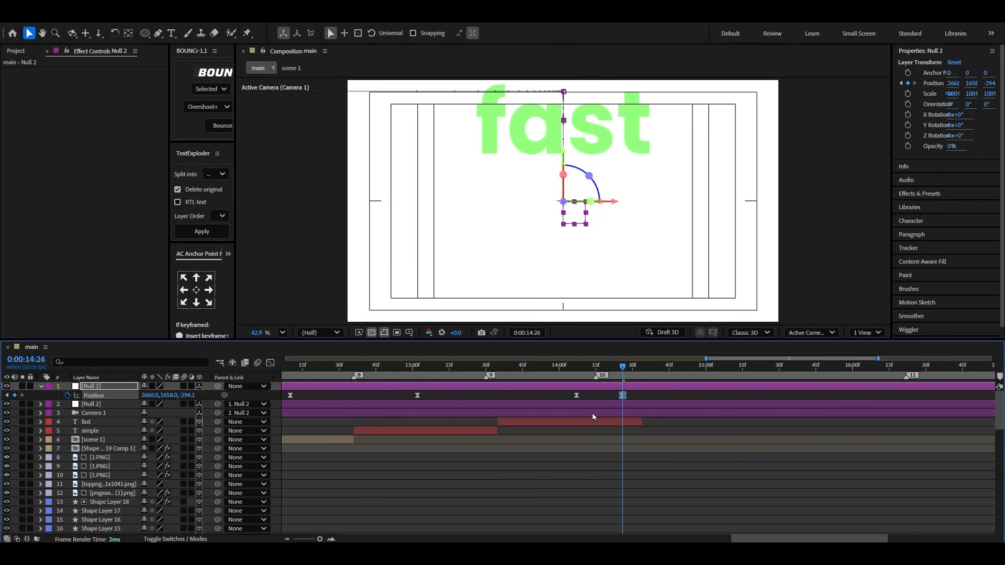
Step: Reshape the speed graph between the null's last two Position keyframes, raising the first one's outgoing influence to about 79% so speed peaks at 0:00:14:15
scroll(600, 418, "up", 2)
left_click(596, 371)
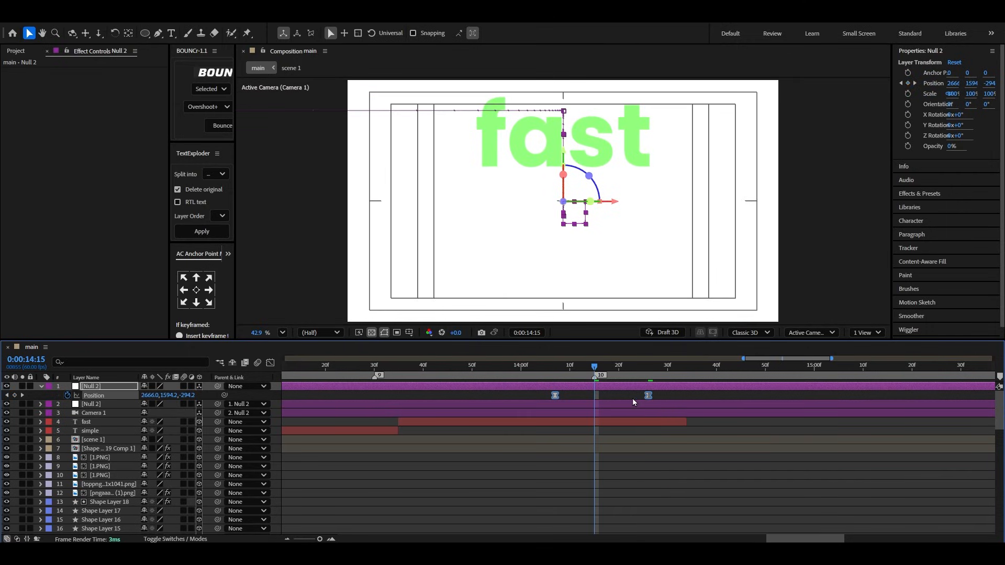
left_click(270, 362)
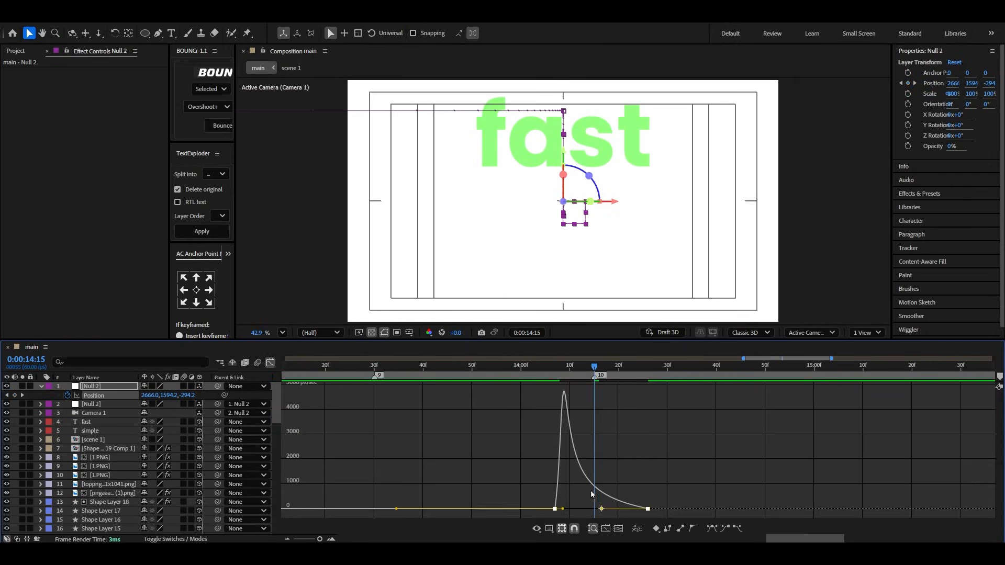
left_click_drag(566, 509, 591, 513)
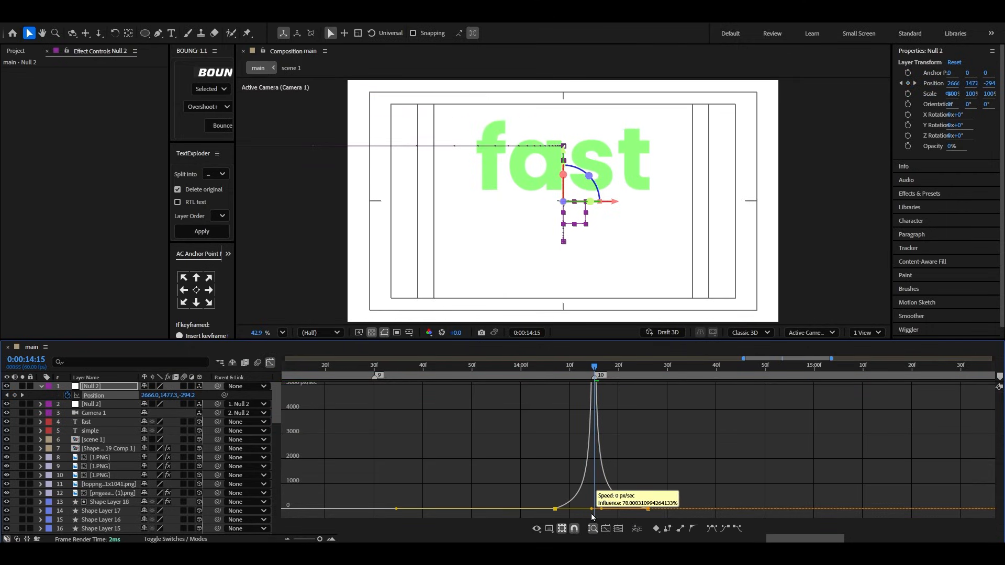
left_click(270, 362)
Step: Trim the end of the "fast" layer to 0:00:14:15 and play back the camera move
left_click(597, 426)
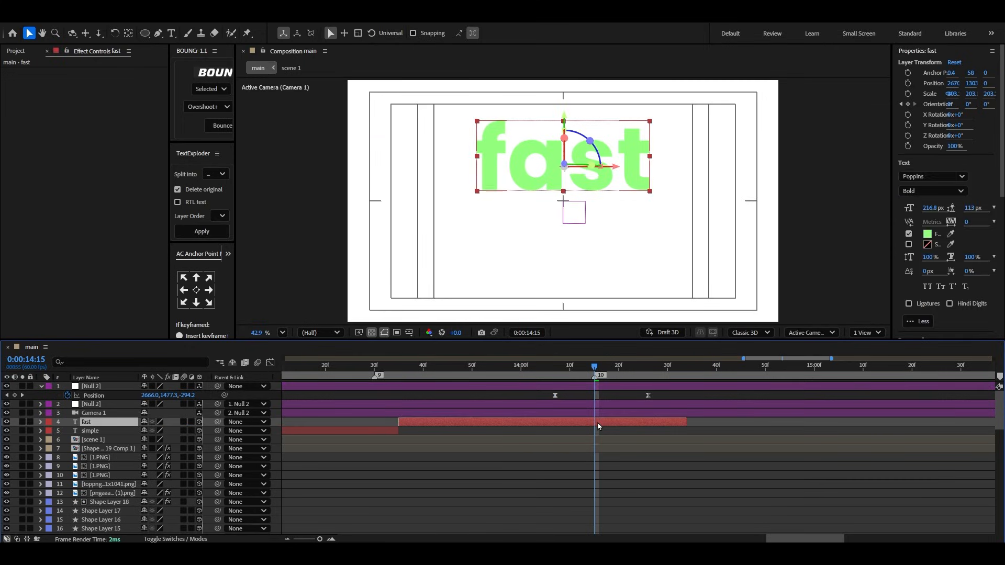
key("alt+]")
key("space")
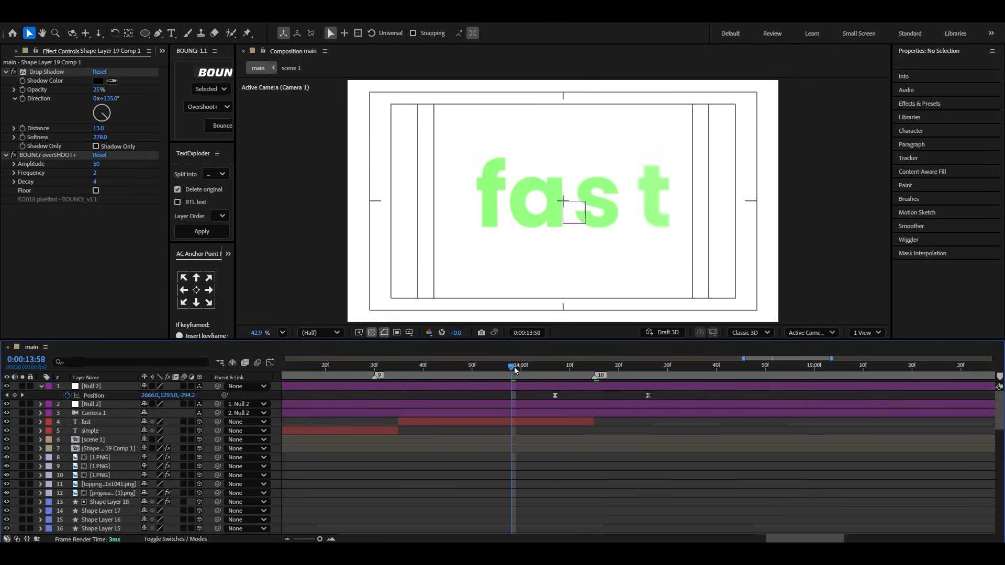
left_click(537, 373)
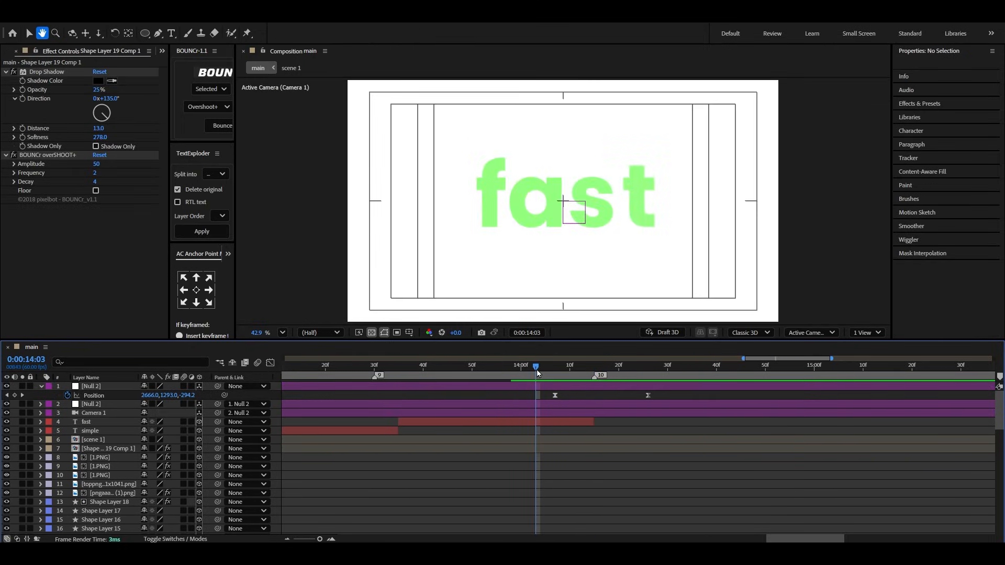
left_click_drag(538, 374, 467, 377)
key("space")
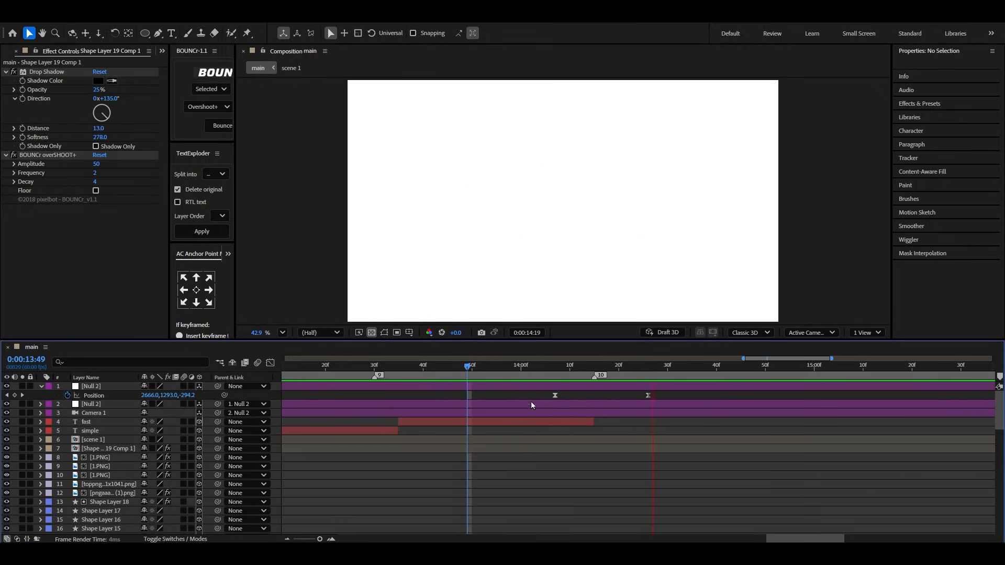
key("space")
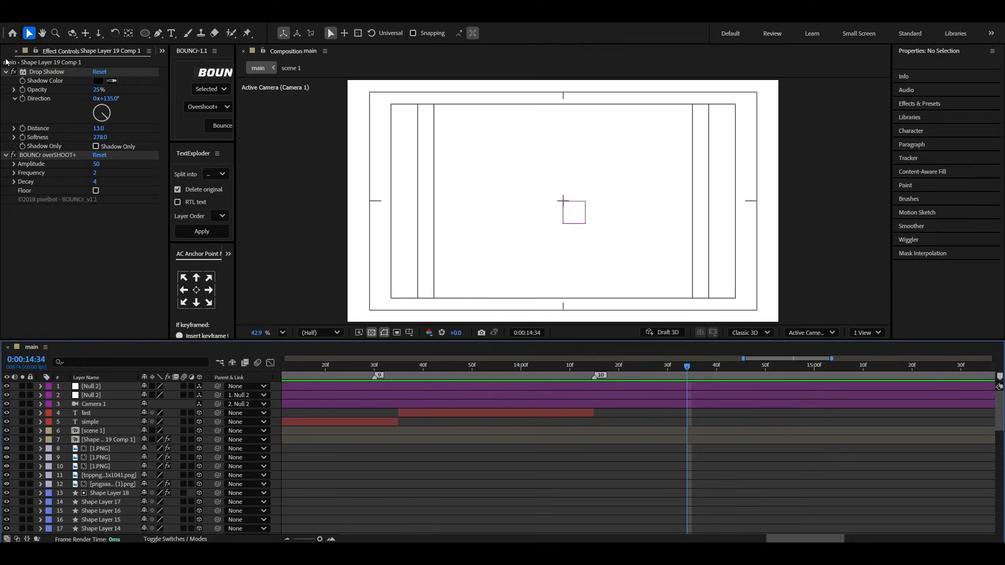
Step: Create a new composition from the iPhone 17 Pro 3D model in the "3d phone" folder and name it "scene 2"
left_click(8, 51)
left_click(46, 156)
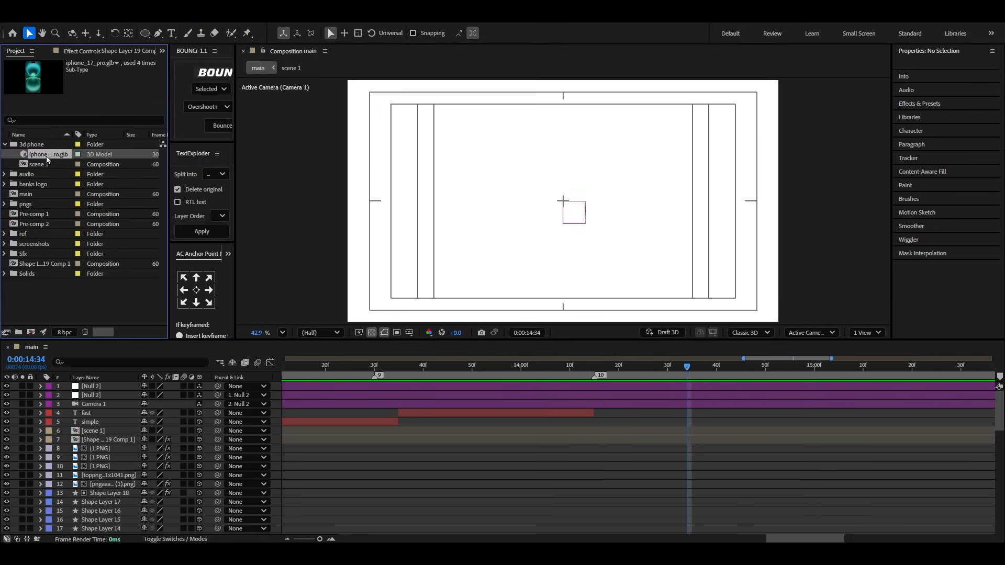
left_click_drag(47, 160, 32, 333)
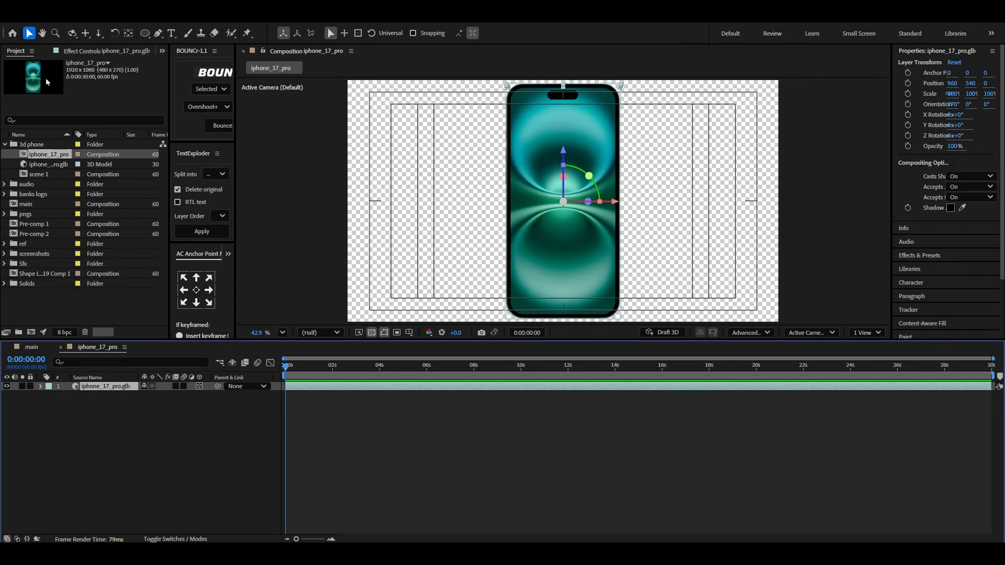
left_click(52, 18)
left_click(72, 46)
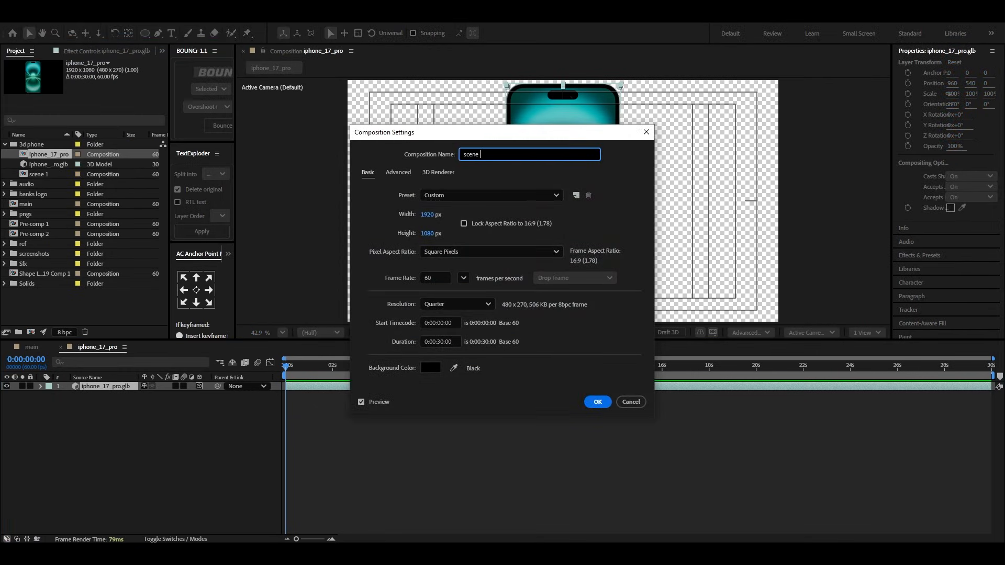
left_click(602, 401)
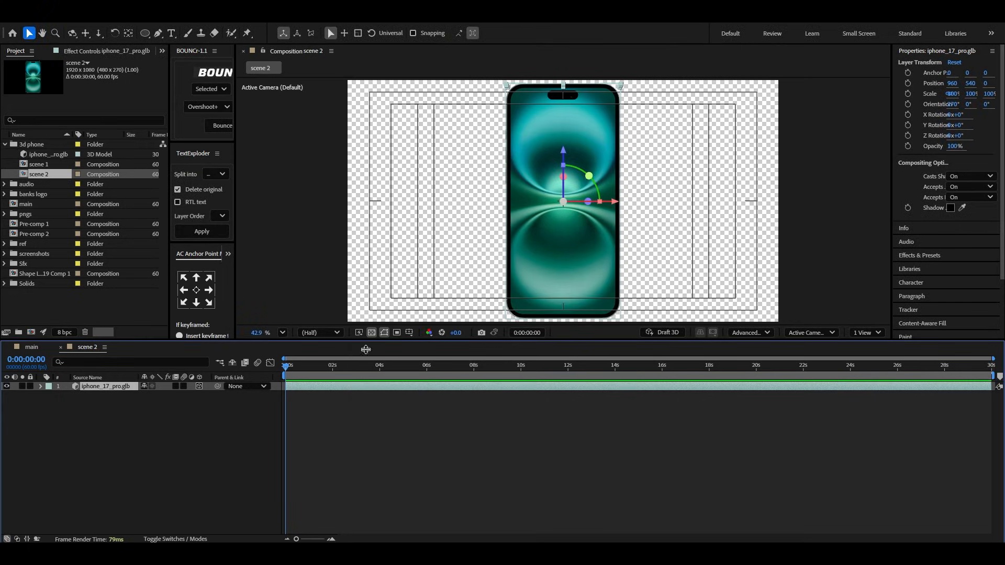
Step: Scale the iPhone 3D model down to 77.6% in scene 2
key("s")
left_click_drag(195, 397, 171, 403)
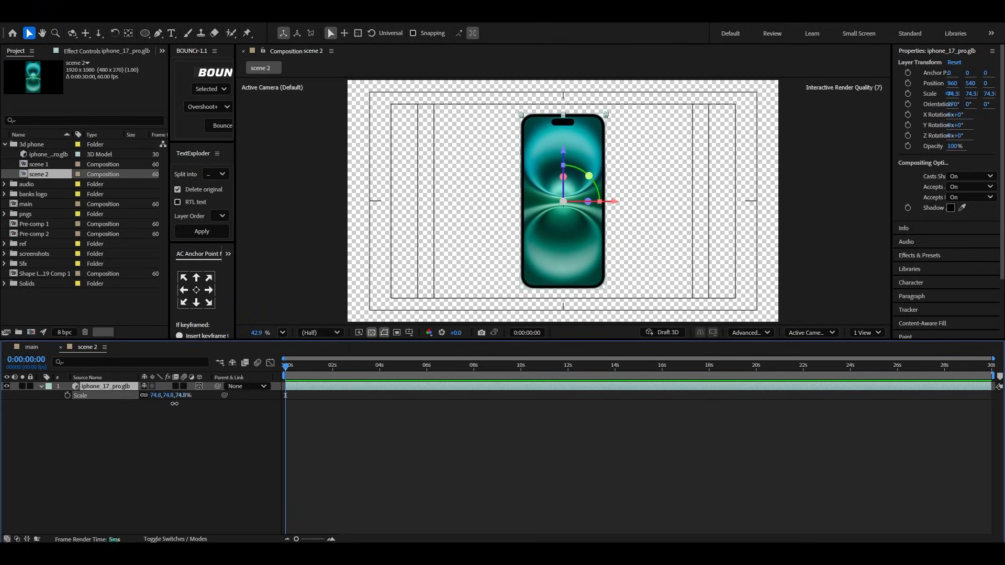
left_click(666, 201)
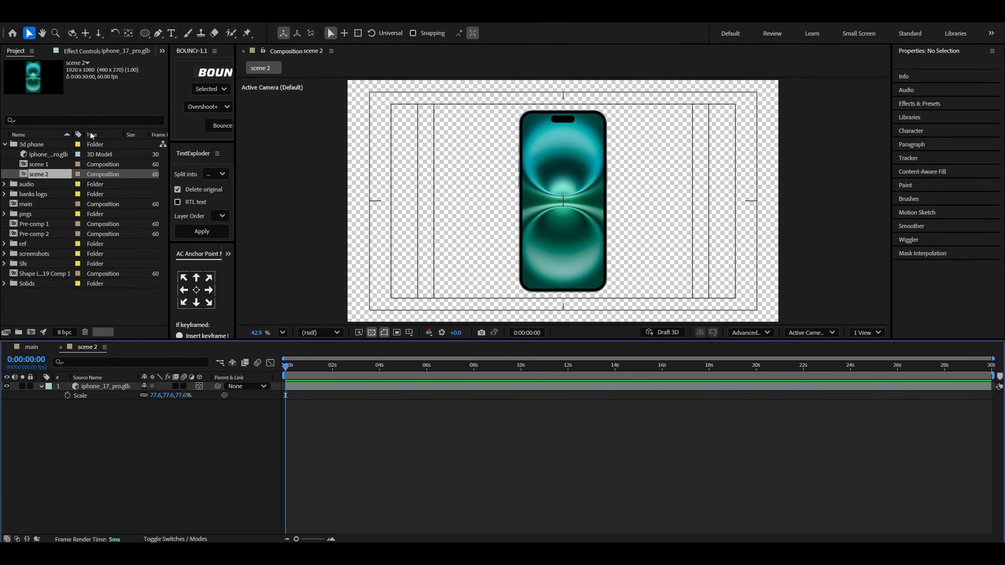
Step: Add the "card" image from the "pngs" folder to scene 2, above the iPhone model layer
left_click(4, 214)
left_click(36, 243)
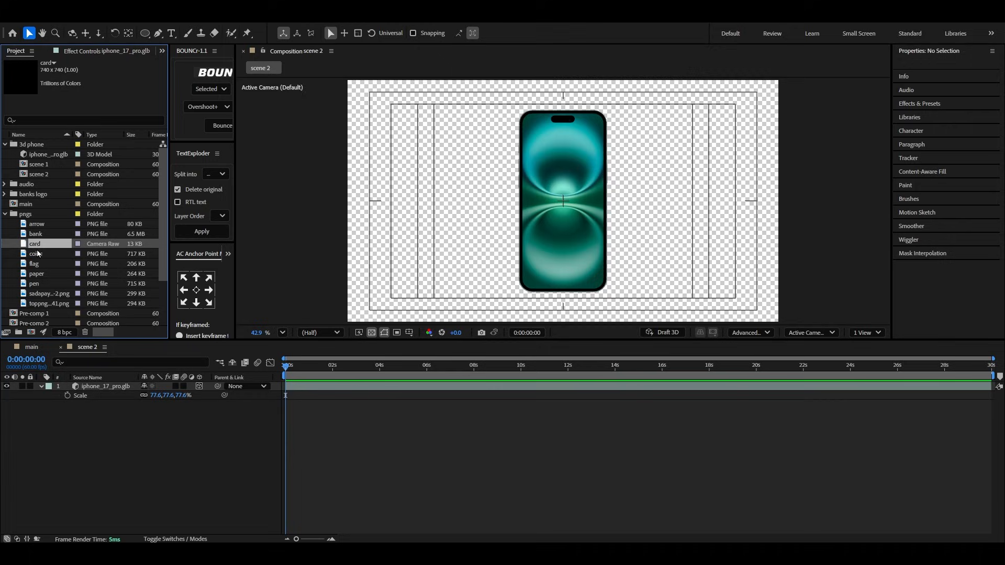
left_click_drag(31, 248, 104, 387)
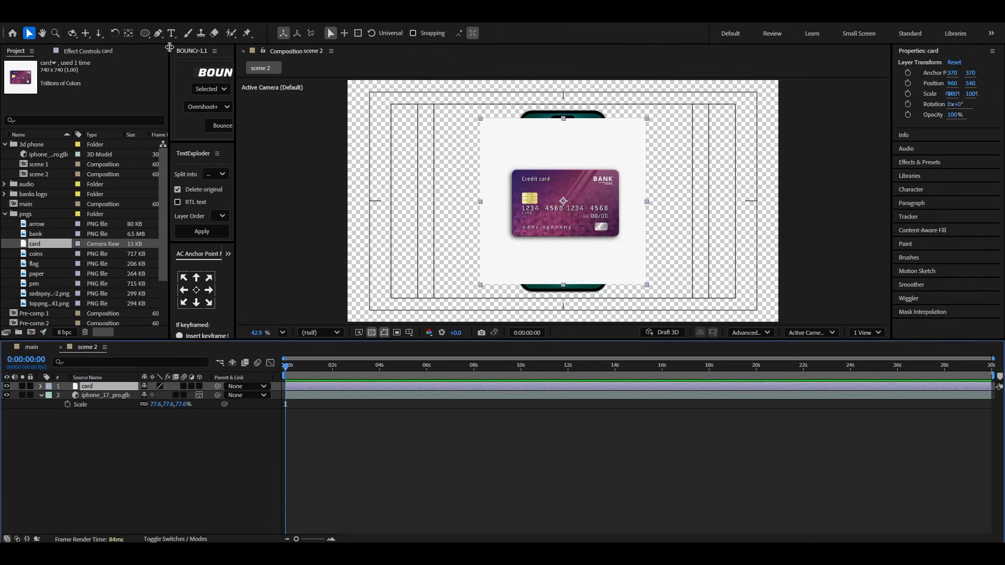
Step: Mask the card layer with a rounded rectangle fitted to the credit card's edges, and center the layer's anchor point on the card
left_click_drag(145, 33, 172, 36)
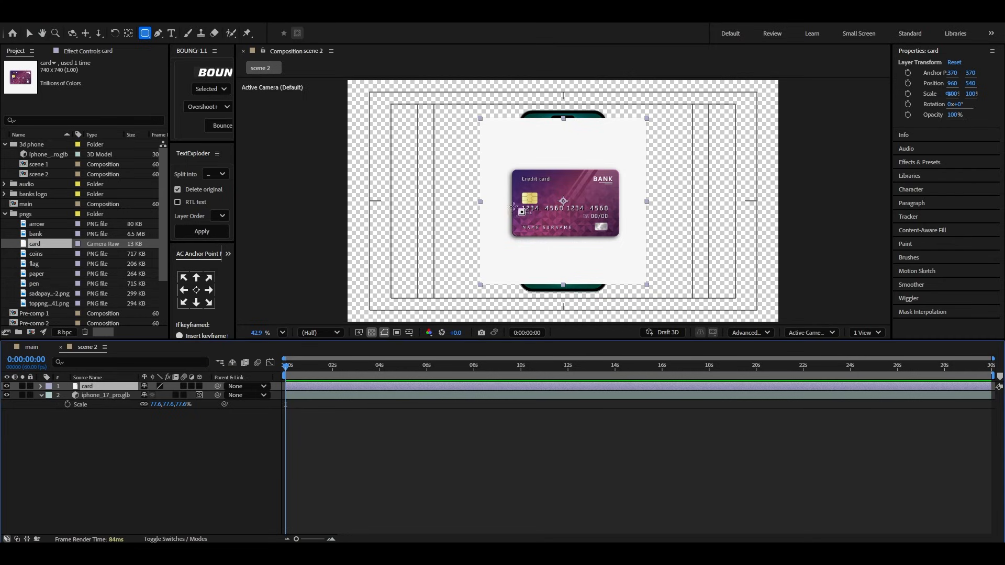
key("/")
left_click_drag(402, 118, 646, 269)
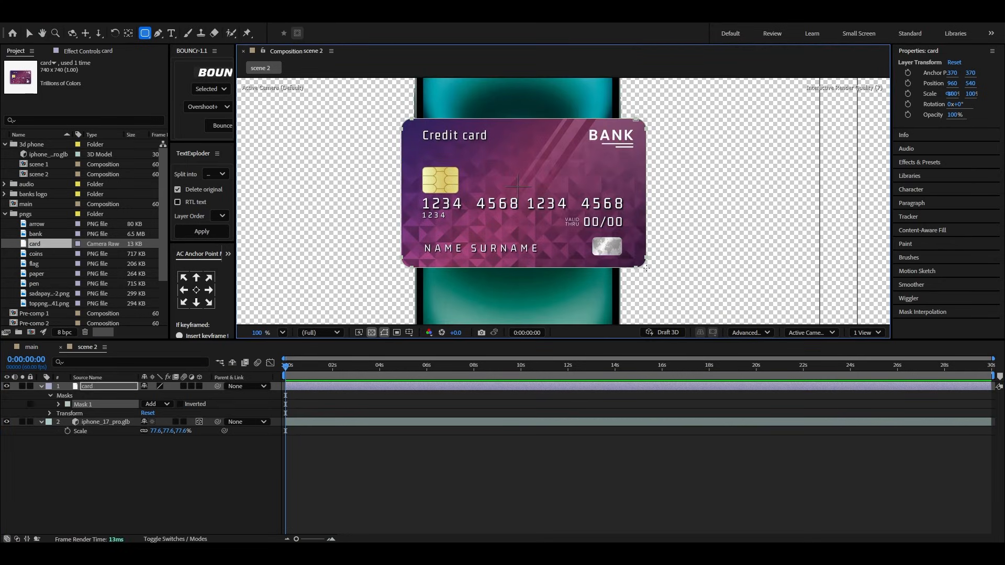
key("v")
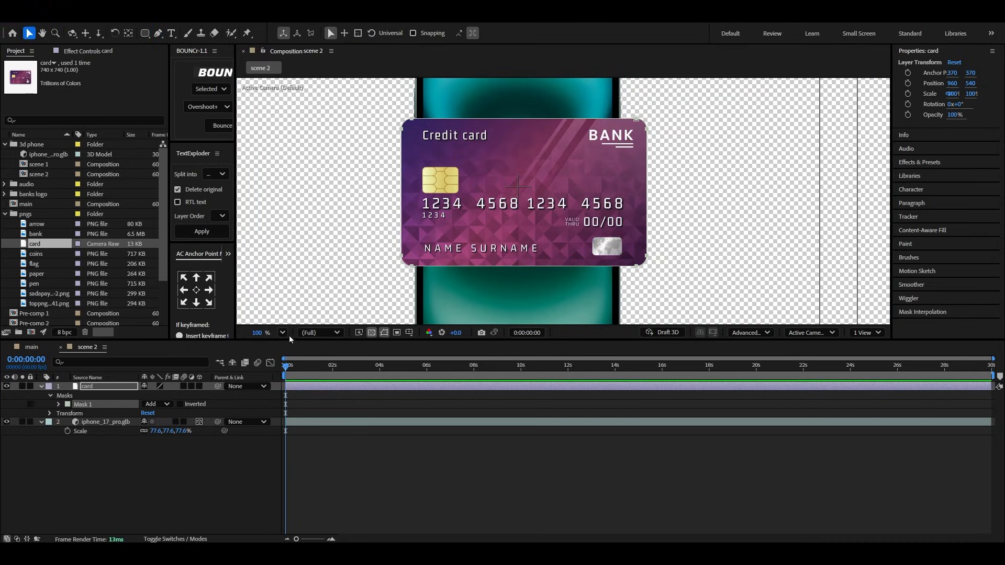
left_click(283, 332)
left_click(304, 139)
left_click(41, 389)
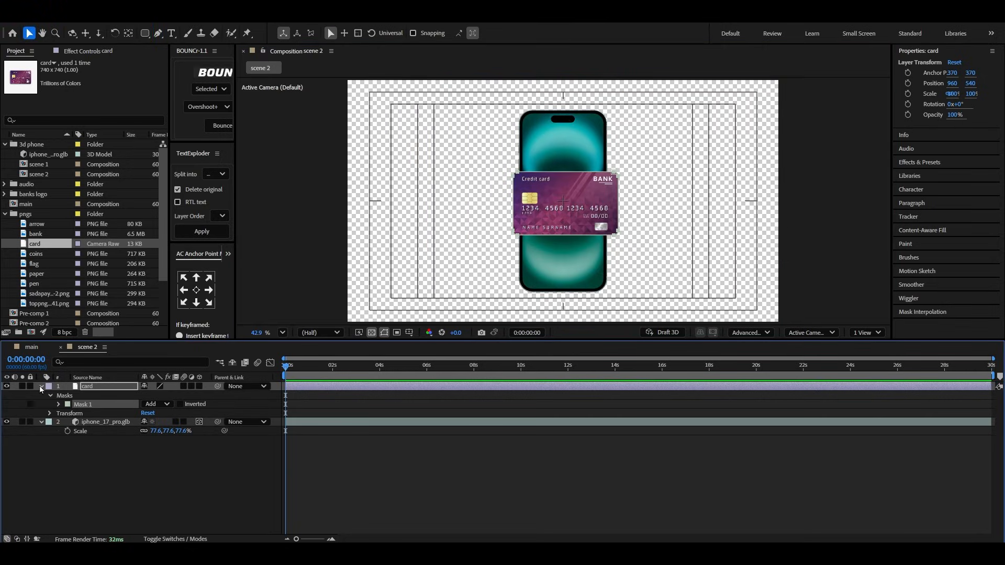
left_click(106, 380)
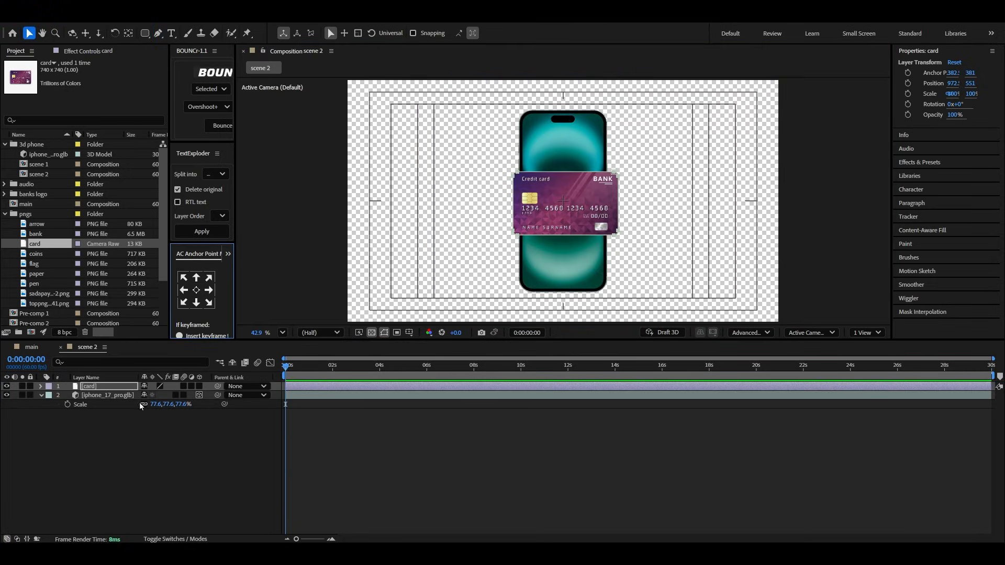
Step: Make the card layer 3D and show scene 2 in two views, top and active camera
left_click(198, 386)
left_click(196, 389)
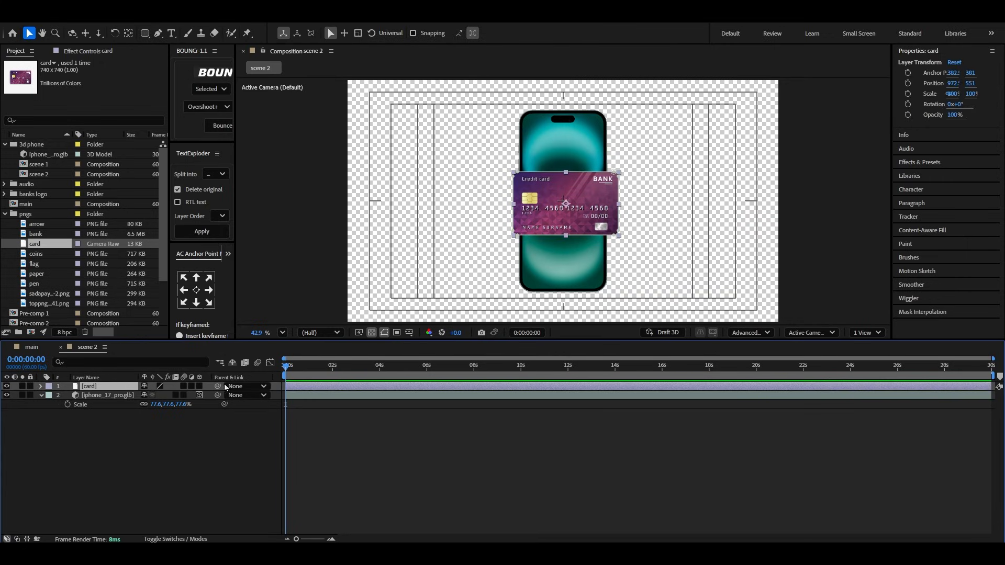
left_click(199, 386)
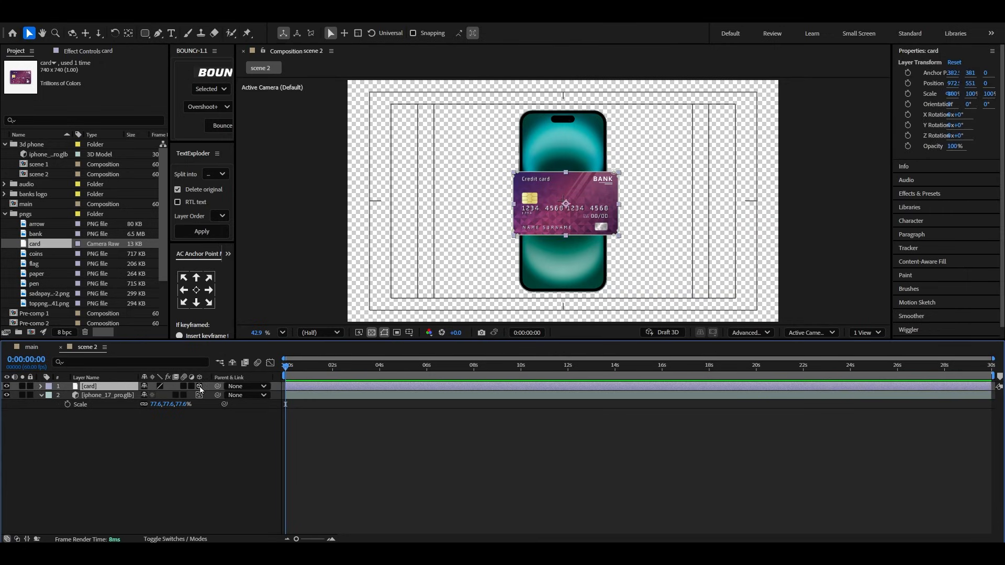
left_click(866, 333)
left_click(874, 362)
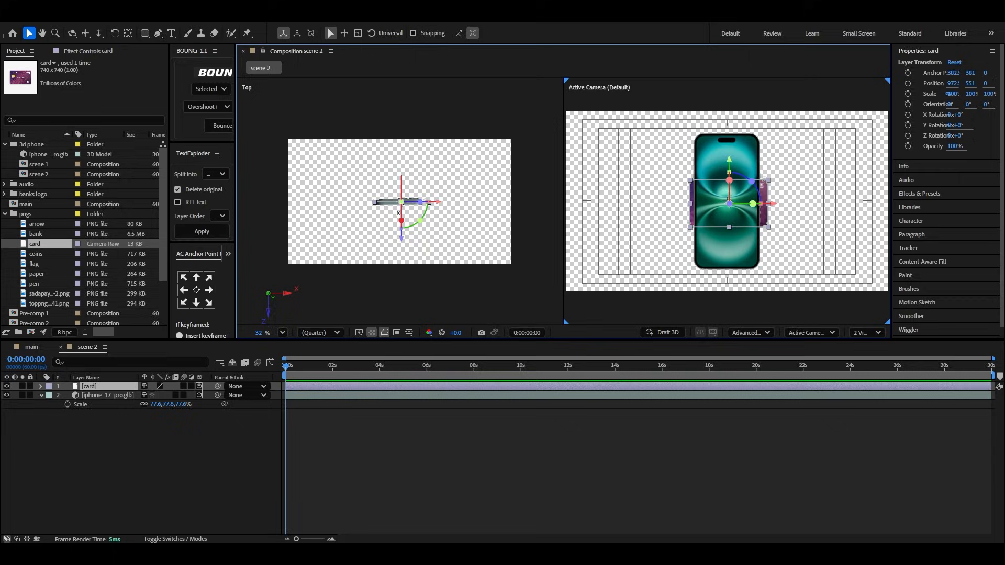
left_click(41, 396)
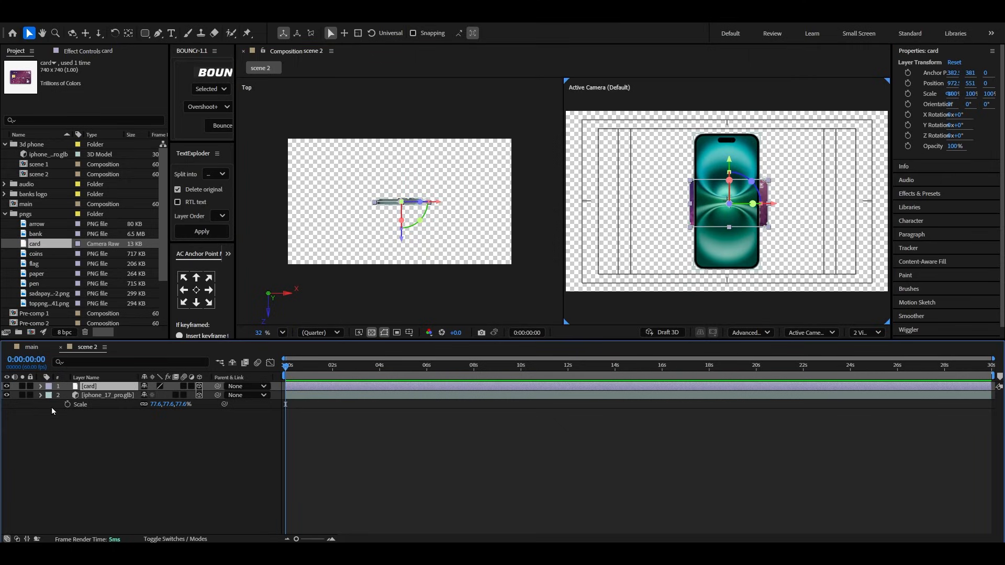
Step: Move the card in front of the phone to about Z -108 and raise it over the phone's upper half, about Y 375
left_click_drag(404, 242, 403, 254)
left_click_drag(733, 169, 732, 133)
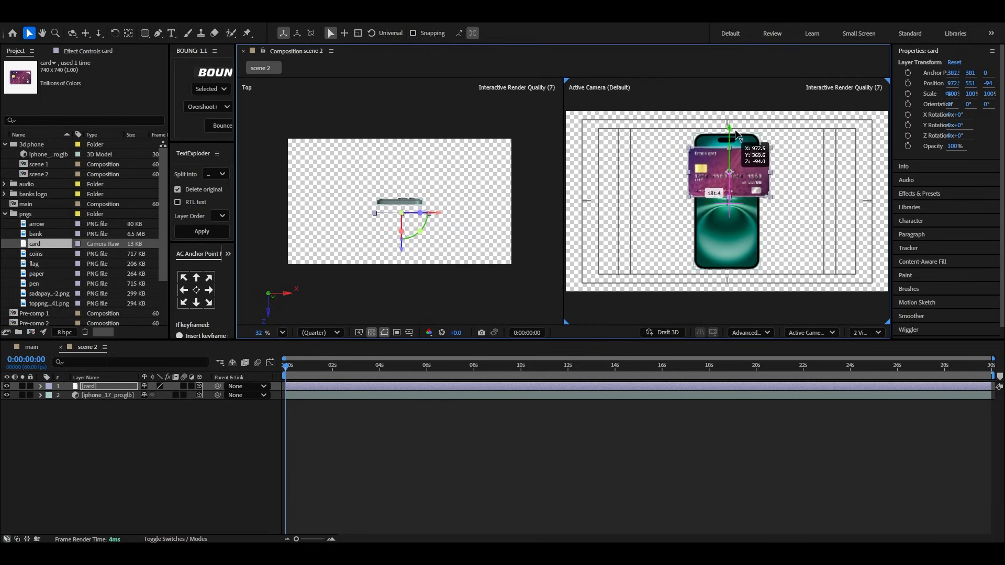
scroll(401, 226, "up", 3)
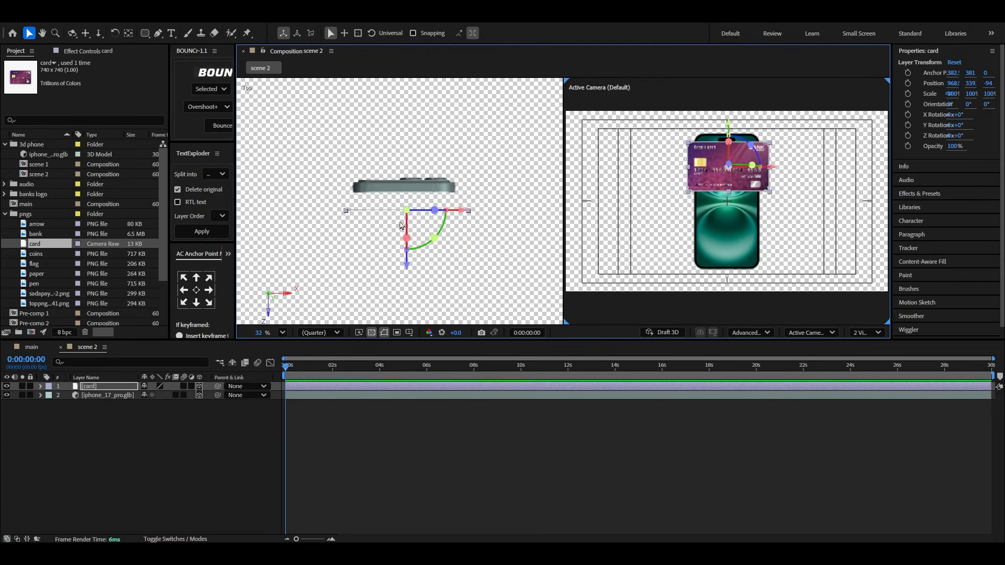
left_click_drag(408, 266, 412, 273)
left_click_drag(731, 129, 732, 136)
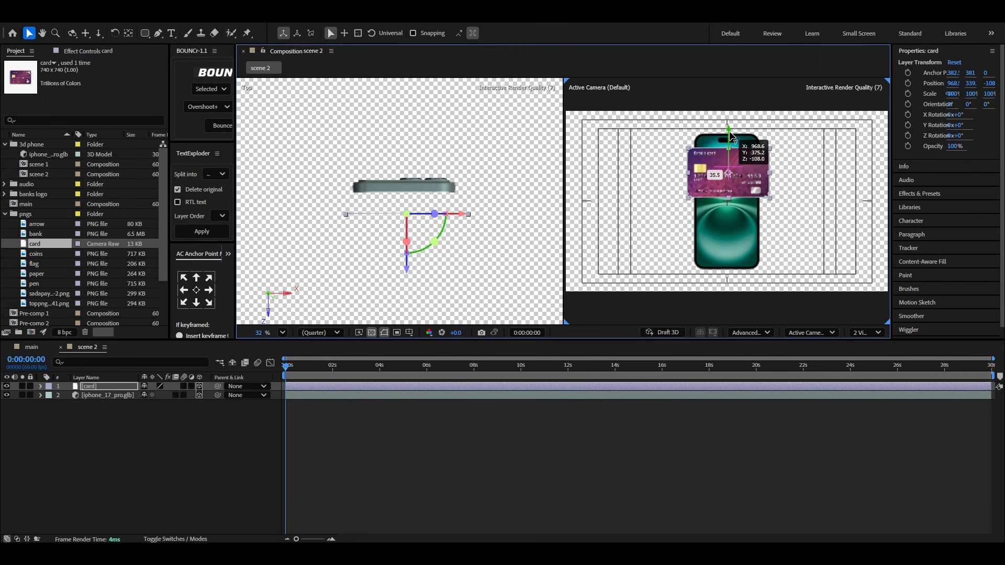
Step: Add a 3D null object, parent the card and iPhone layers to it, and return to a single view
left_click(79, 434)
right_click(107, 445)
mouse_move(172, 320)
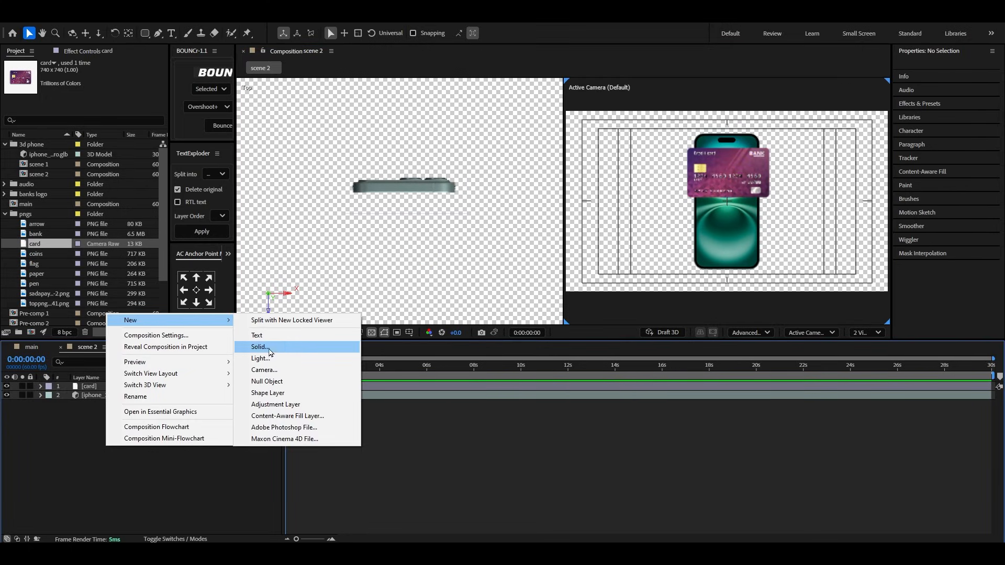
left_click(282, 381)
left_click_drag(96, 450, 99, 397)
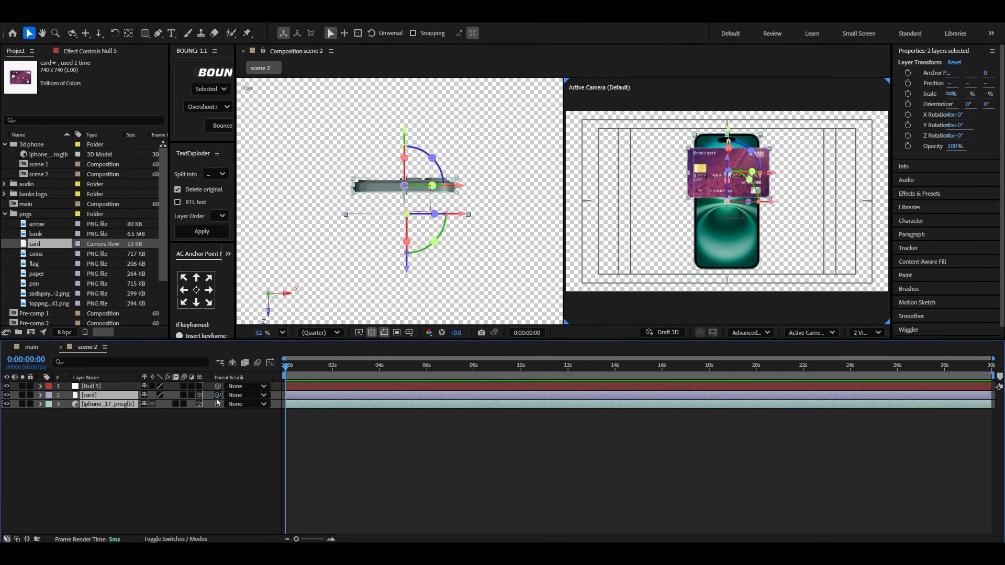
left_click_drag(219, 402, 89, 386)
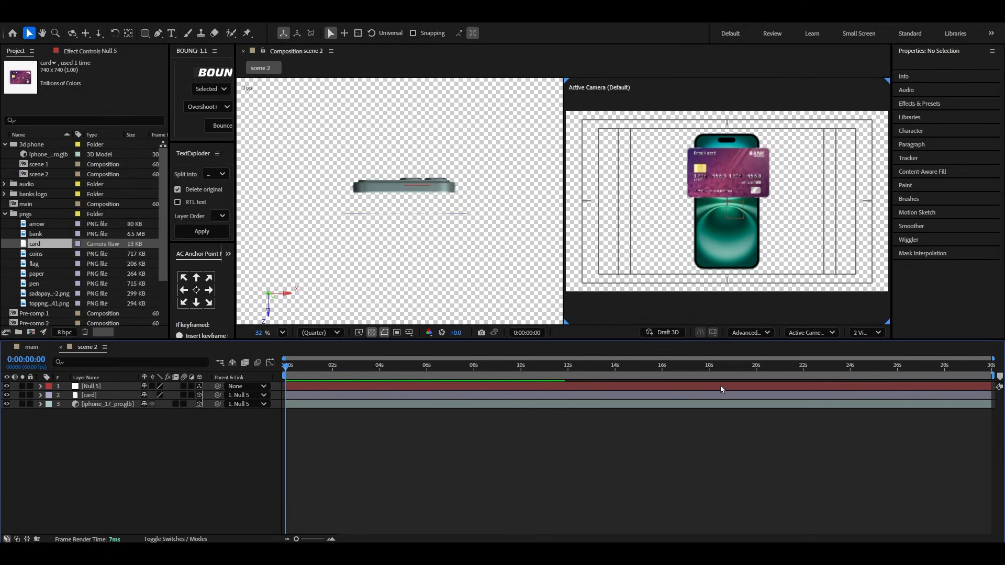
left_click(867, 332)
left_click(867, 348)
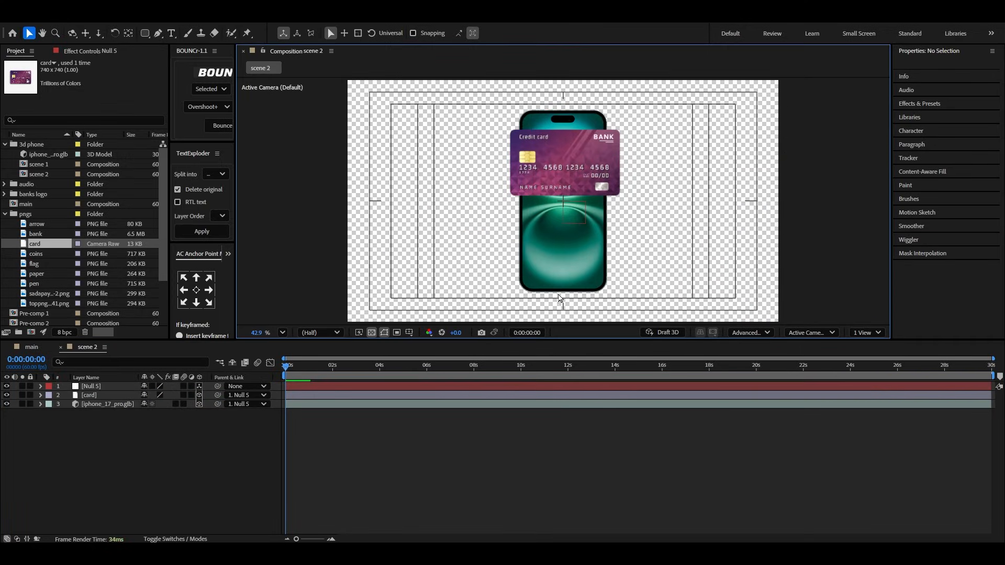
Step: Move the null to about X 1480, Z -18 and tilt it to an orientation of about 336°, 34°, 14°
left_click(106, 392)
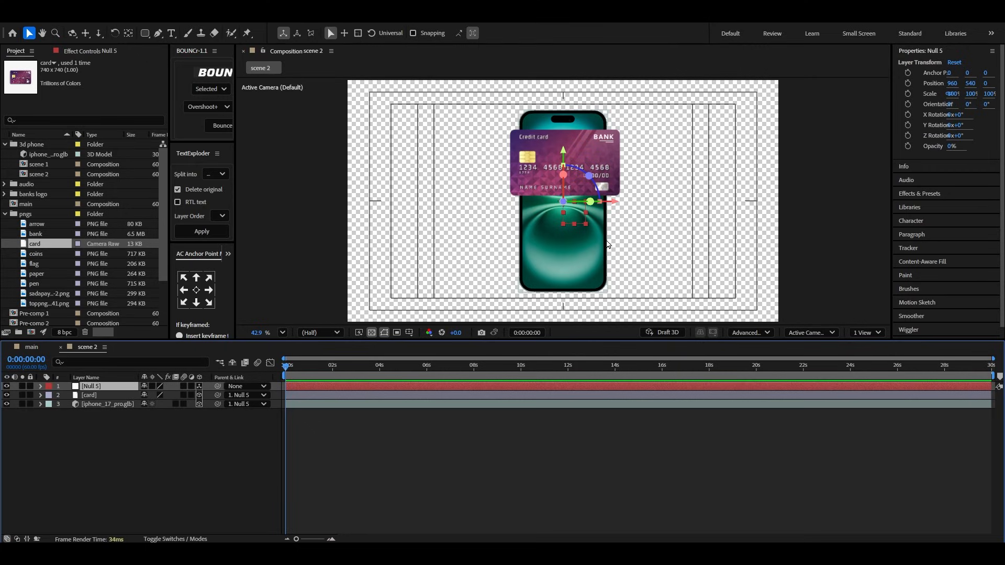
left_click_drag(614, 207, 695, 208)
left_click_drag(665, 176, 669, 177)
left_click_drag(719, 203, 727, 204)
Step: Keyframe the null's Position and Orientation, and shift both keyframes to about 2 seconds
key("p")
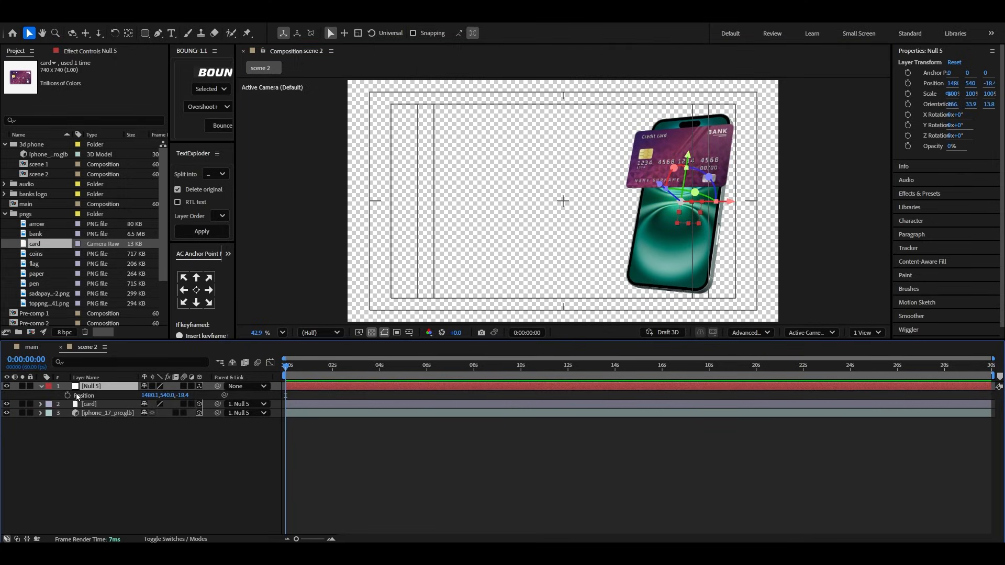
left_click(67, 396)
key("r")
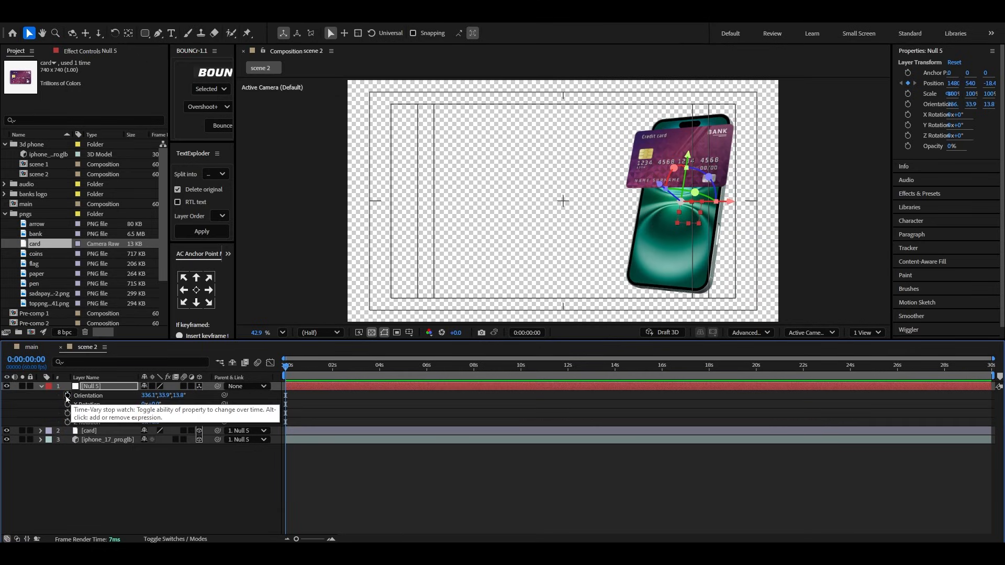
left_click(68, 396)
key("u")
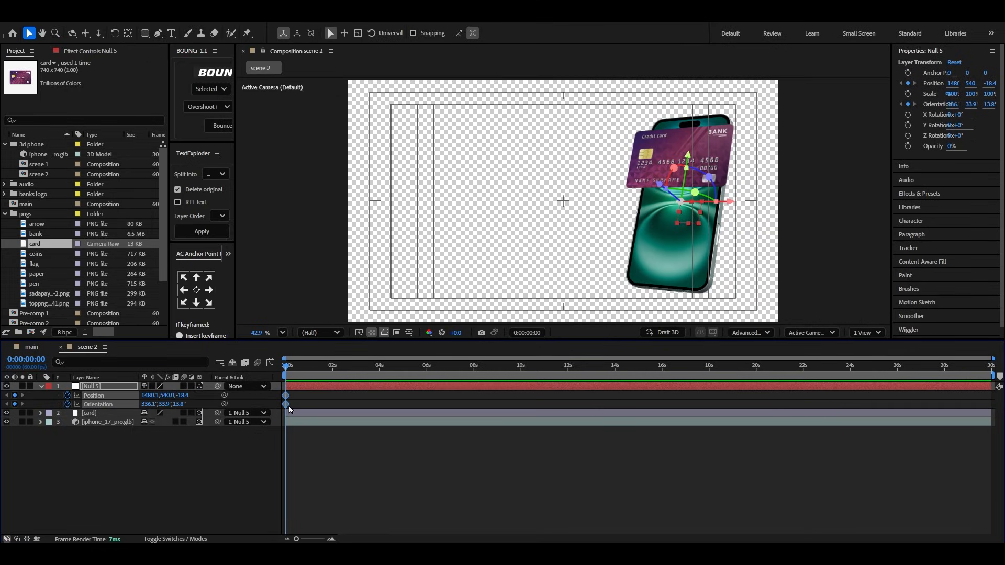
left_click_drag(286, 404, 334, 404)
Step: At time 0, place the null below the frame at about 1291, 1437, -276 and rotate it to about 122°, 287°, 137°
left_click_drag(295, 372, 275, 376)
left_click_drag(693, 163, 652, 385)
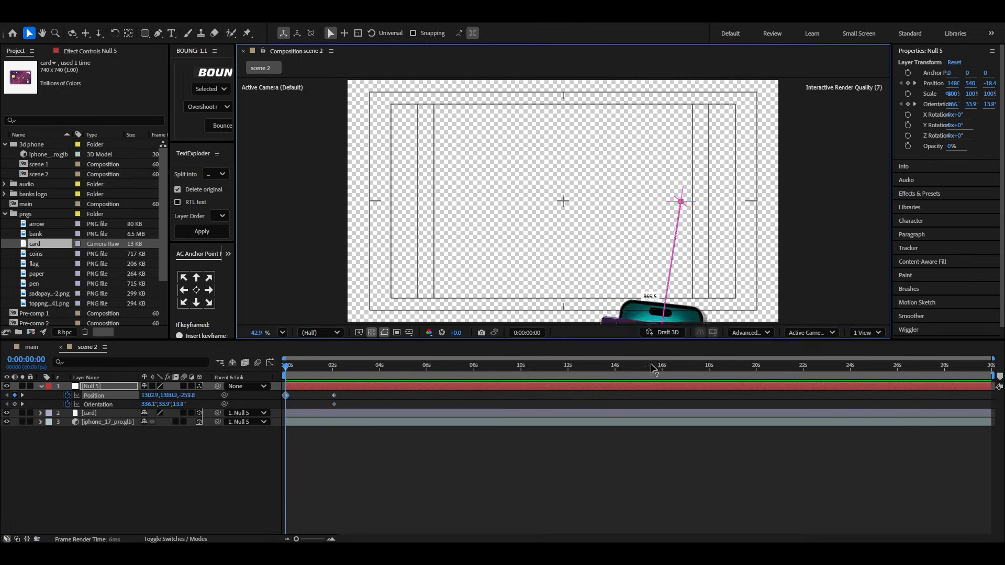
scroll(694, 199, "down", 3)
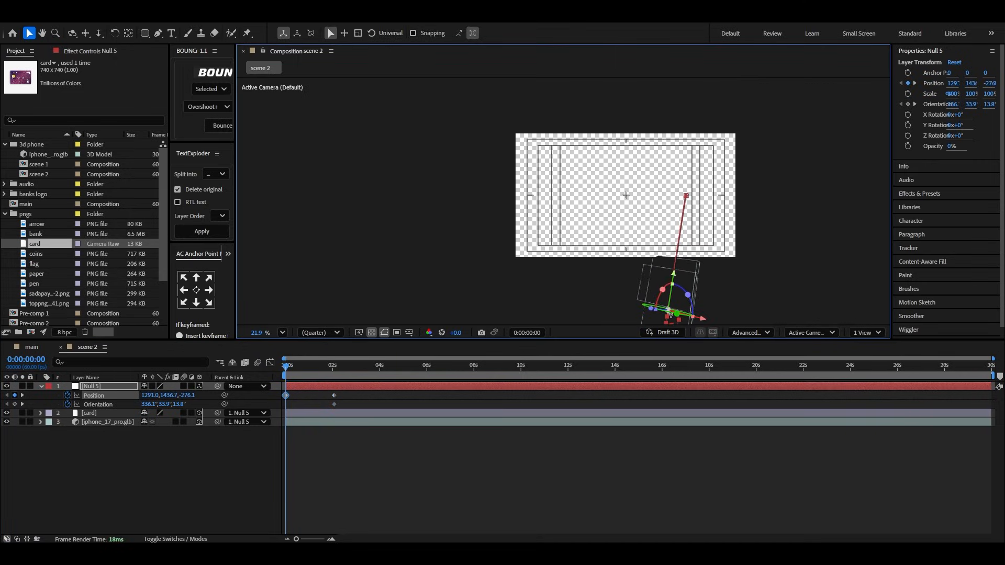
left_click_drag(677, 314, 715, 314)
Step: Ease the null's Position and Orientation keyframes and shape their speed graph to peak early with a long slowdown
left_click_drag(363, 393, 257, 416)
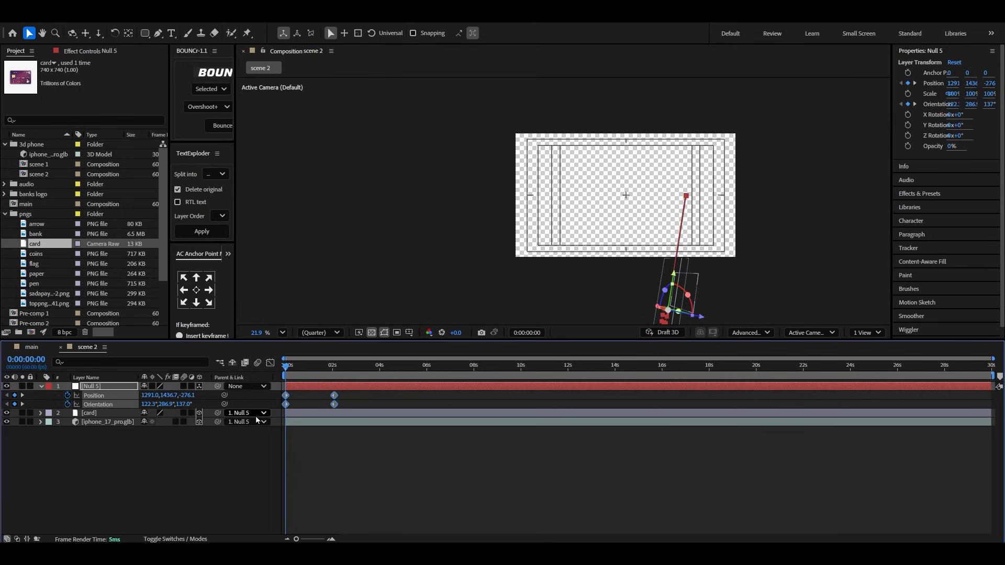
left_click(270, 363)
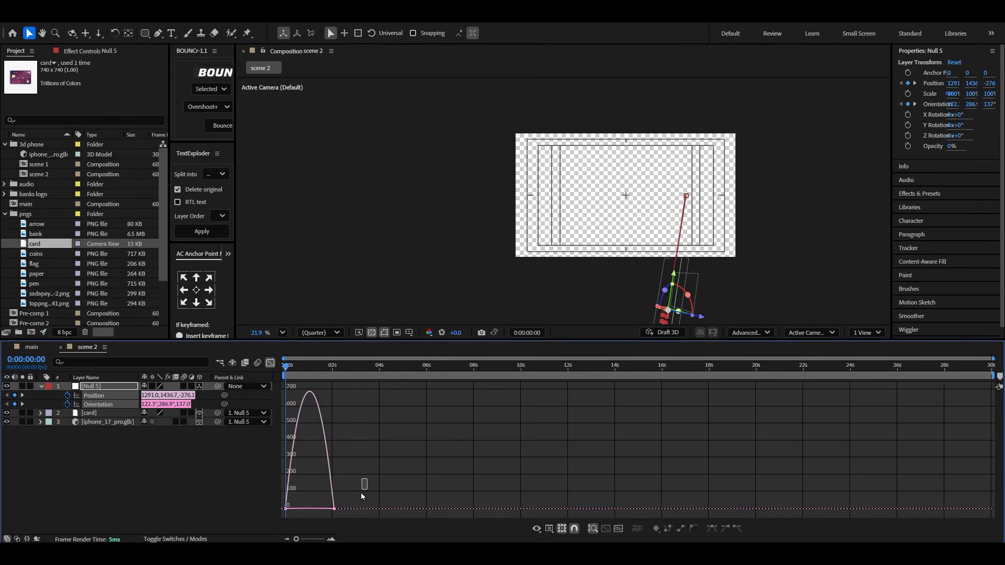
left_click_drag(361, 496, 288, 508)
key("space")
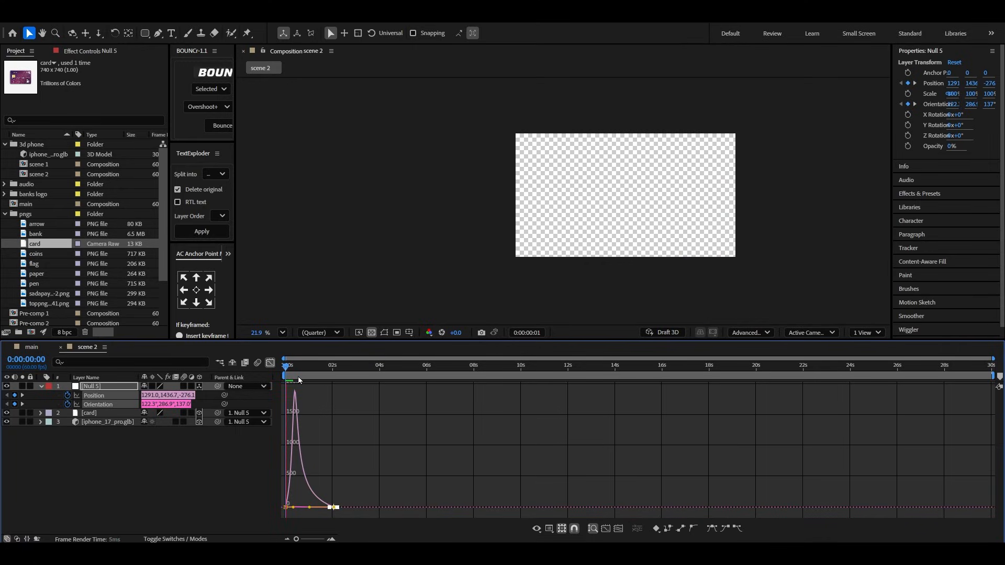
key("space")
left_click(270, 363)
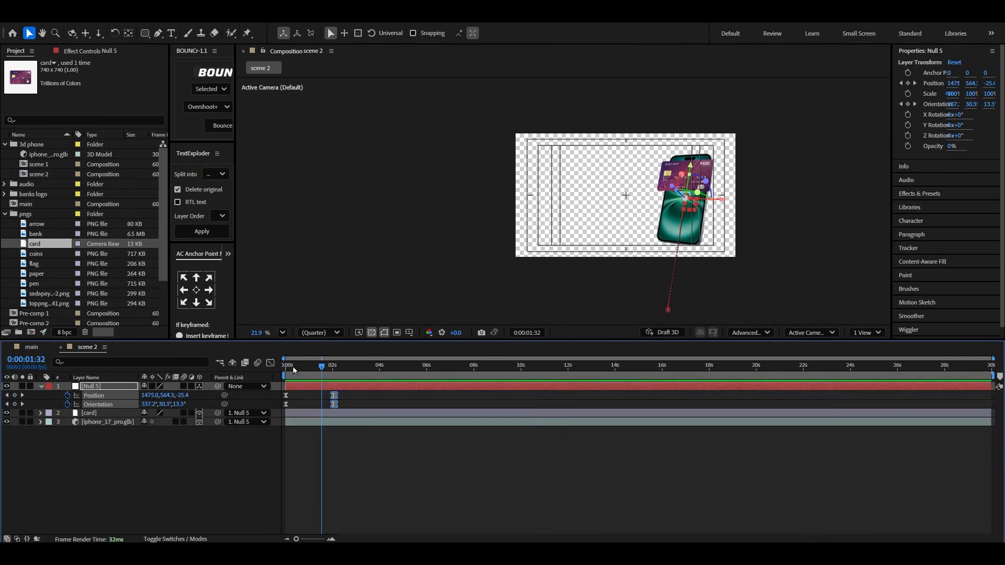
Step: Fit the composition in the viewer and play back the phone and card entrance from the start
left_click(307, 366)
left_click(282, 333)
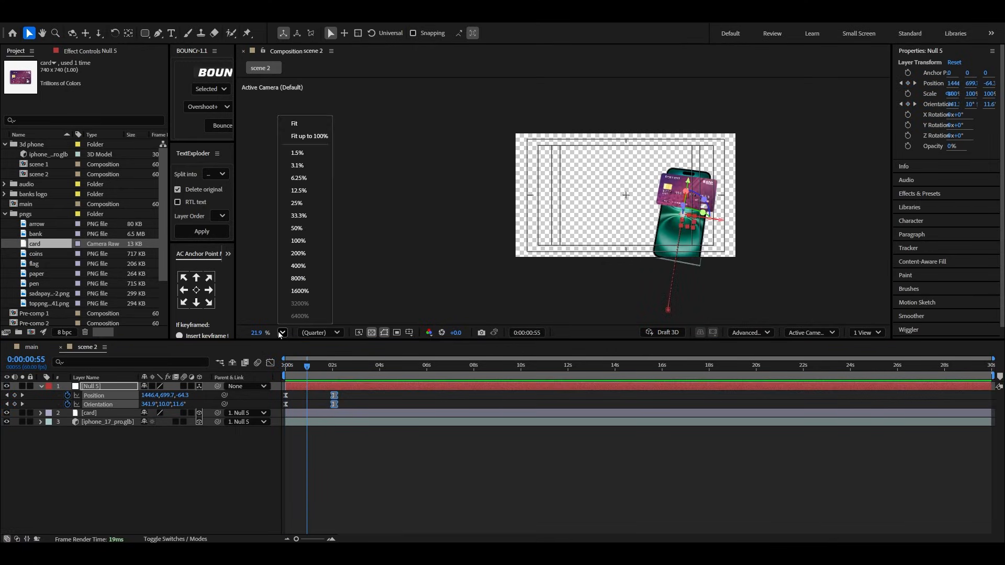
left_click(294, 123)
left_click(200, 467)
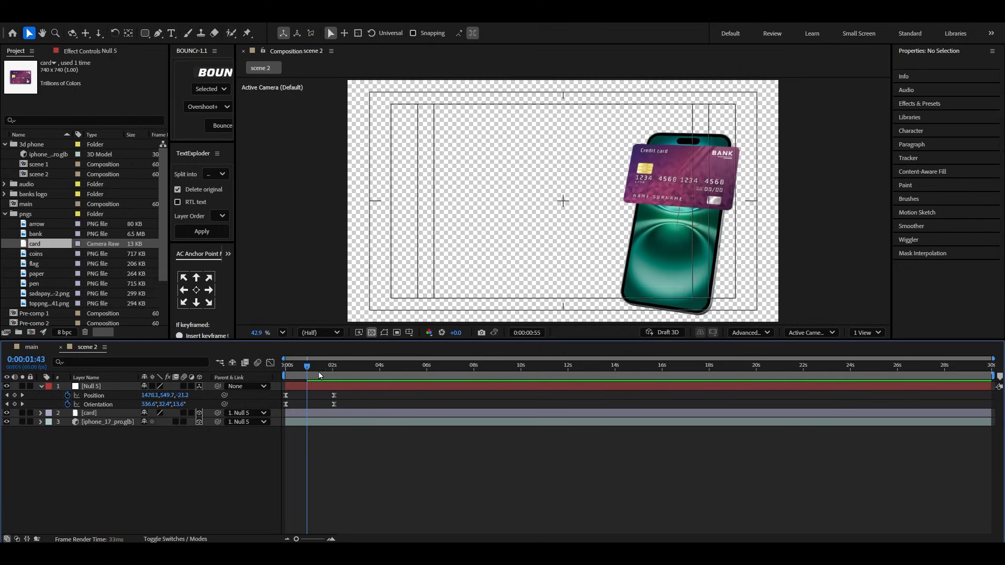
left_click_drag(320, 375, 275, 376)
key("space")
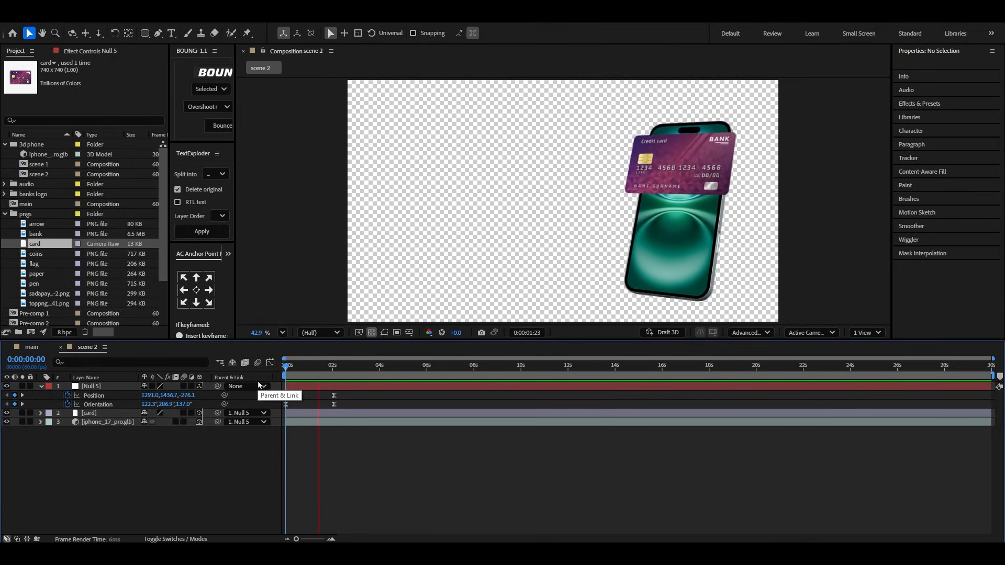
key("space")
left_click(41, 386)
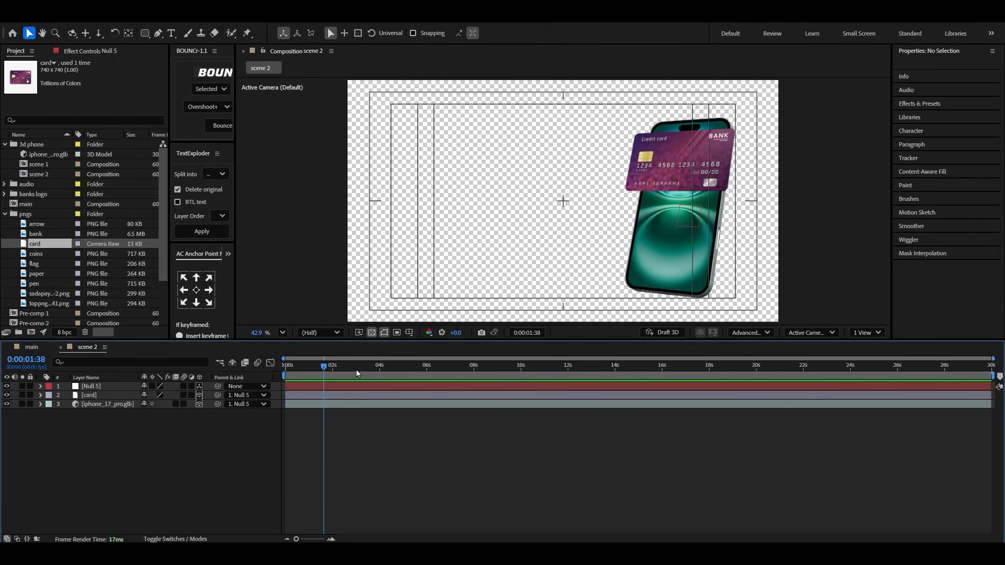
key("Home")
key("space")
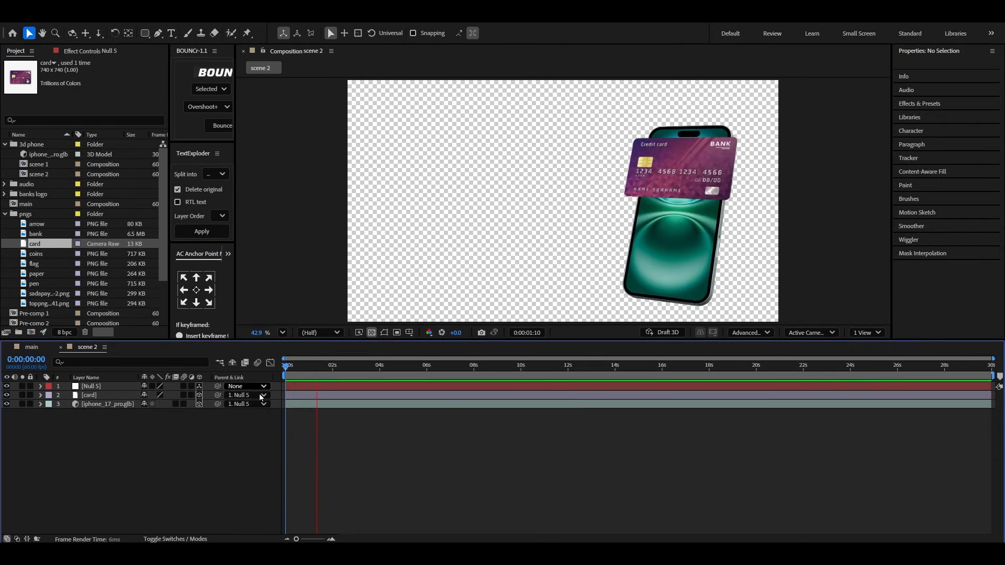
key("space")
Step: Add scene 2 to the main composition above the "fast" layer, make it 3D, and move it into the camera's view
left_click(31, 347)
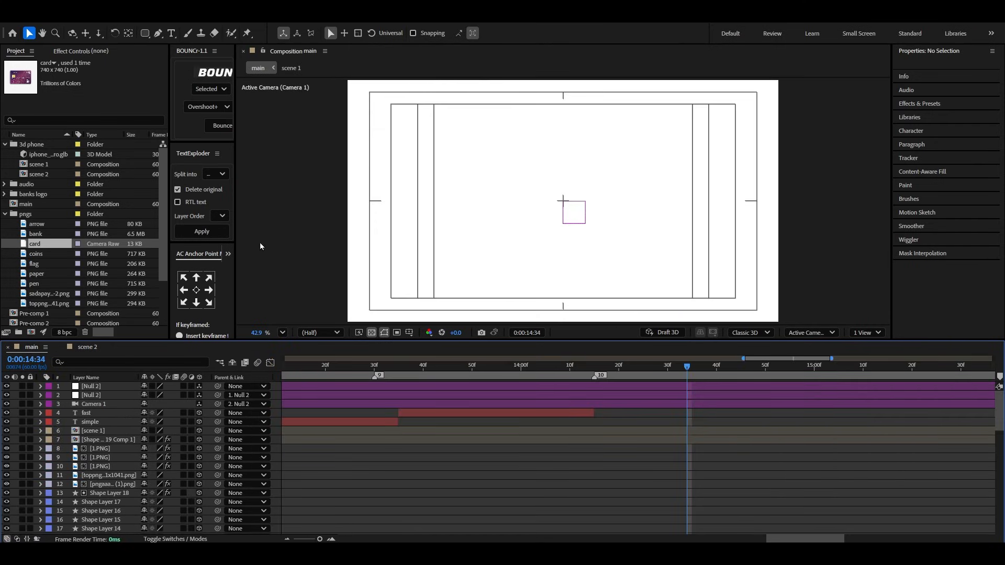
left_click_drag(37, 174, 95, 415)
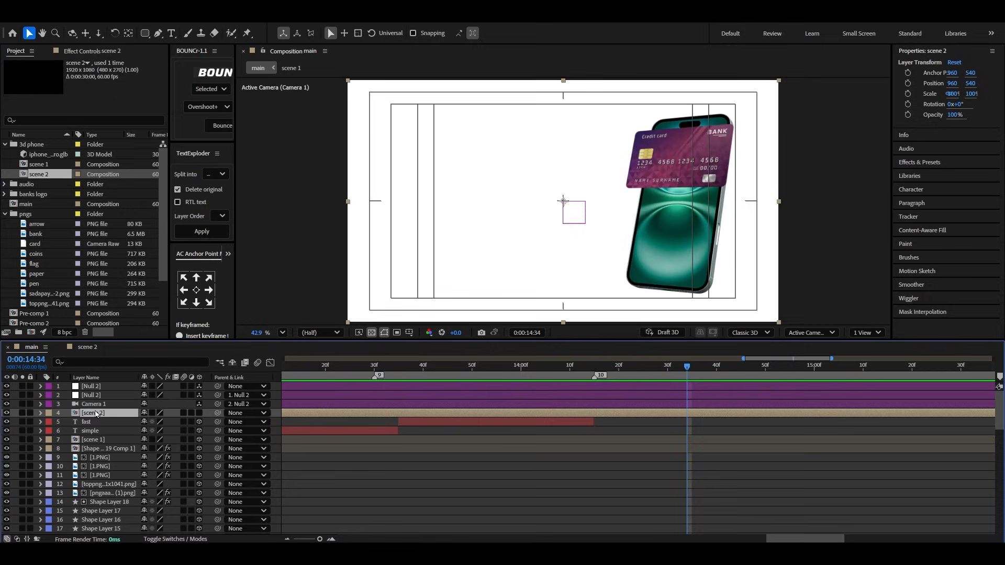
left_click(199, 413)
scroll(469, 239, "down", 4)
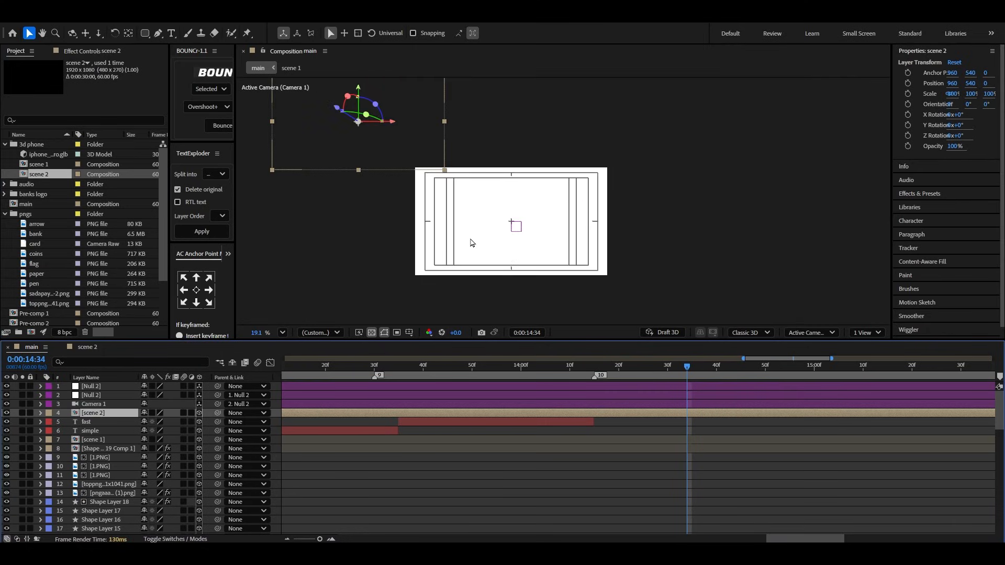
left_click(283, 333)
left_click(296, 125)
Step: Scale the scene 2 layer to 114.1% and adjust its position to fill the camera frame
key("s")
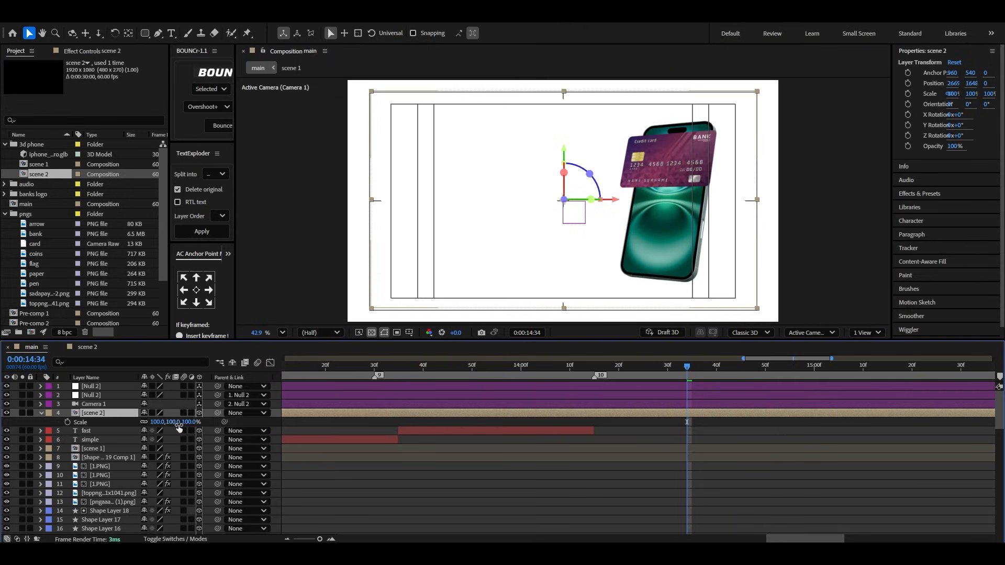
left_click_drag(178, 422, 255, 422)
left_click_drag(461, 262, 461, 263)
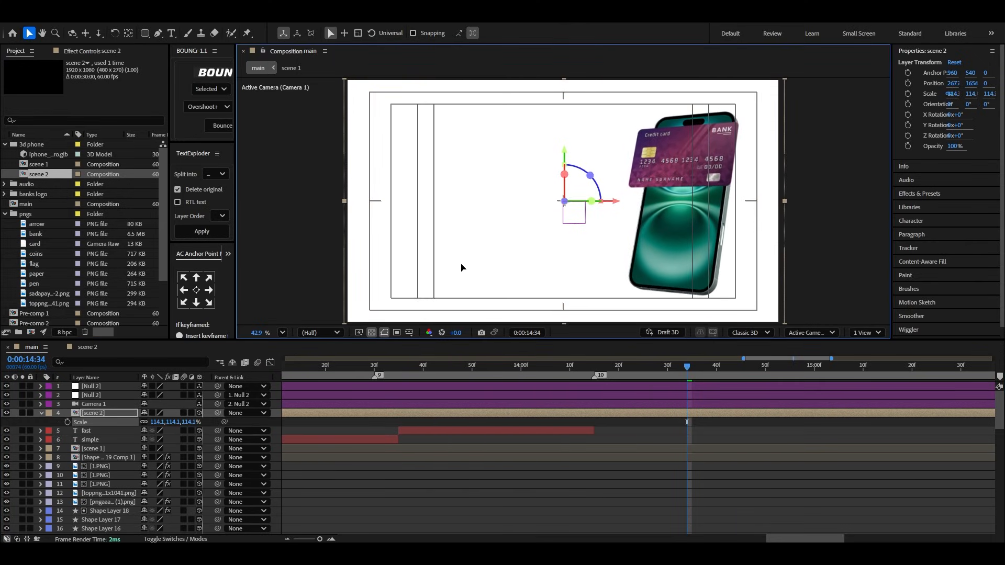
Step: Start the scene 2 layer at marker 10, where the "fast" layer ends, and preview the transition
scroll(396, 439, "down", 3)
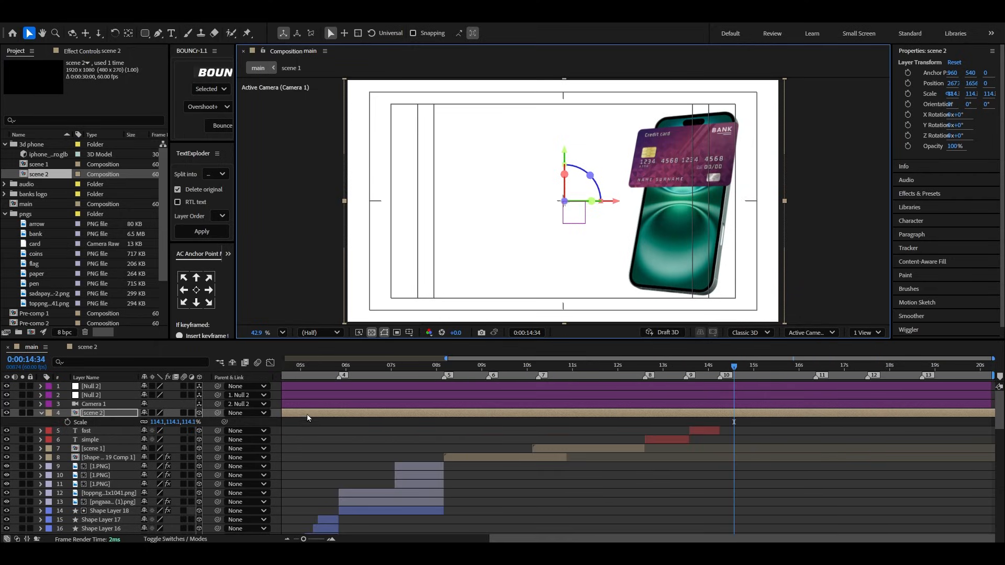
scroll(876, 427, "up", 3)
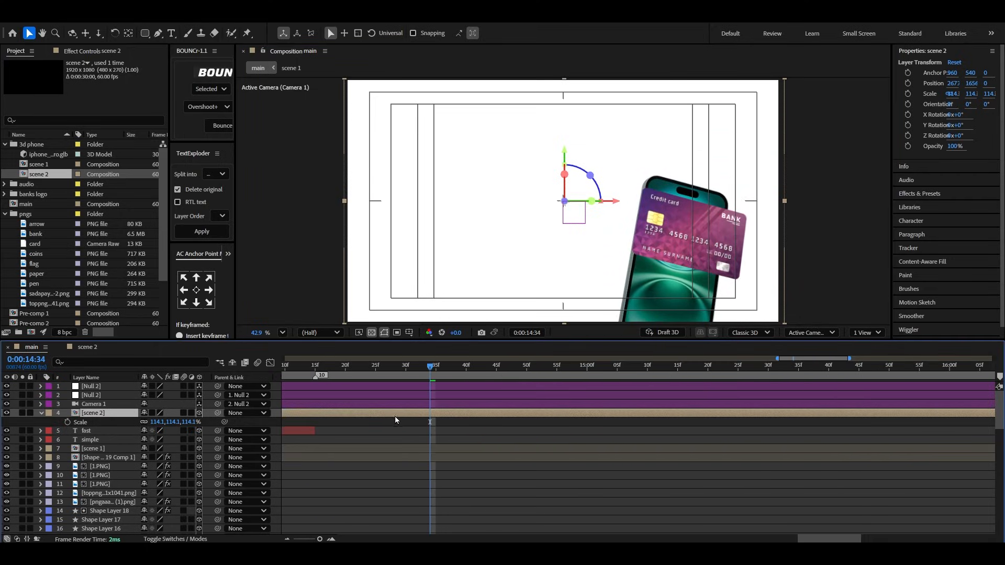
left_click_drag(395, 415, 585, 422)
left_click(316, 367)
left_click_drag(409, 415, 339, 417)
scroll(580, 425, "down", 2)
left_click(500, 370)
key("space")
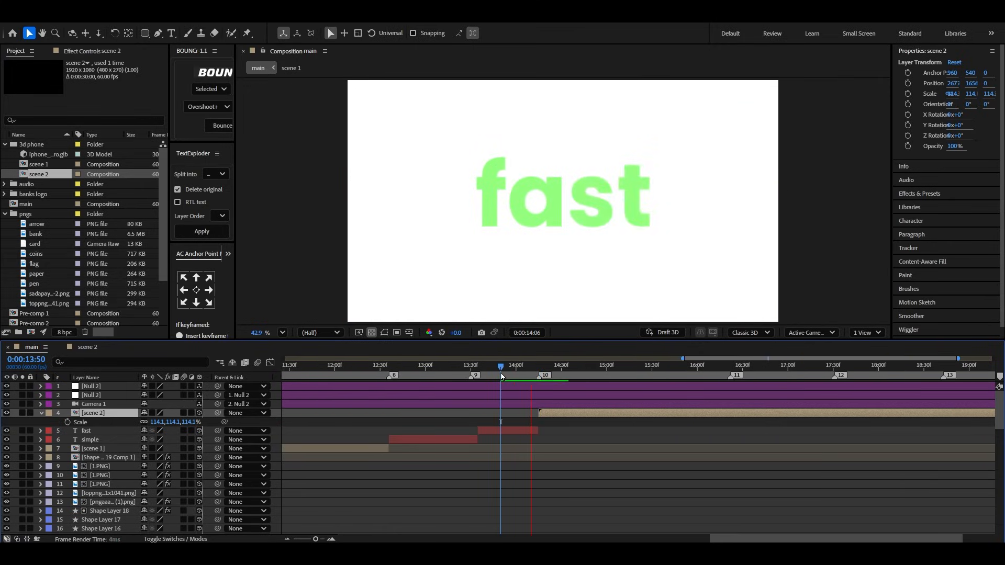
key("space")
Step: Shift the scene 2 layer slightly earlier to overlap the end of the "fast" layer, and preview the transition
left_click_drag(573, 419, 548, 415)
key("space")
key("space")
key("space")
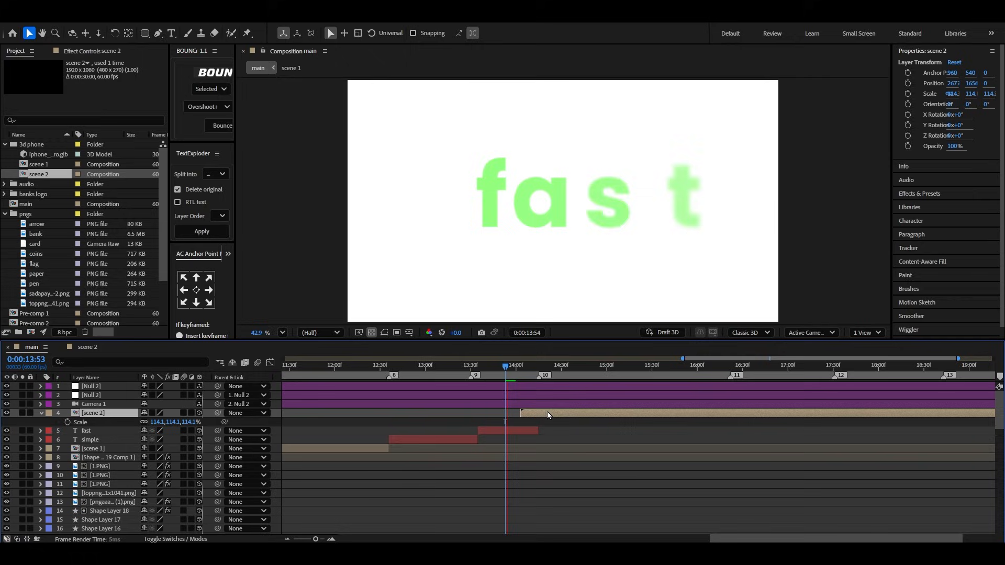
Step: Preview the transition from the "fast" text into scene 2 in main, and collapse the scene 2 layer
left_click(507, 379)
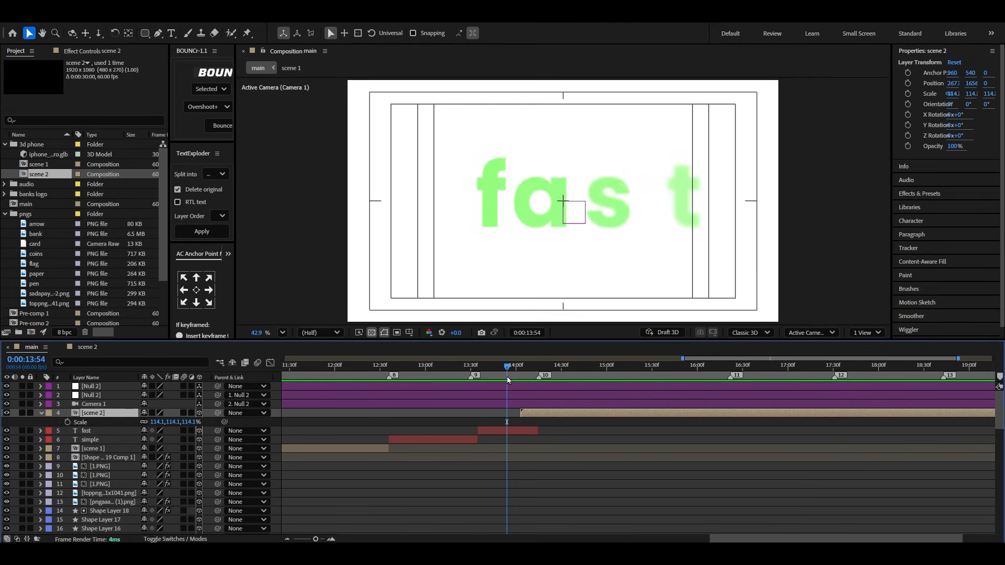
key("space")
left_click_drag(506, 378, 485, 381)
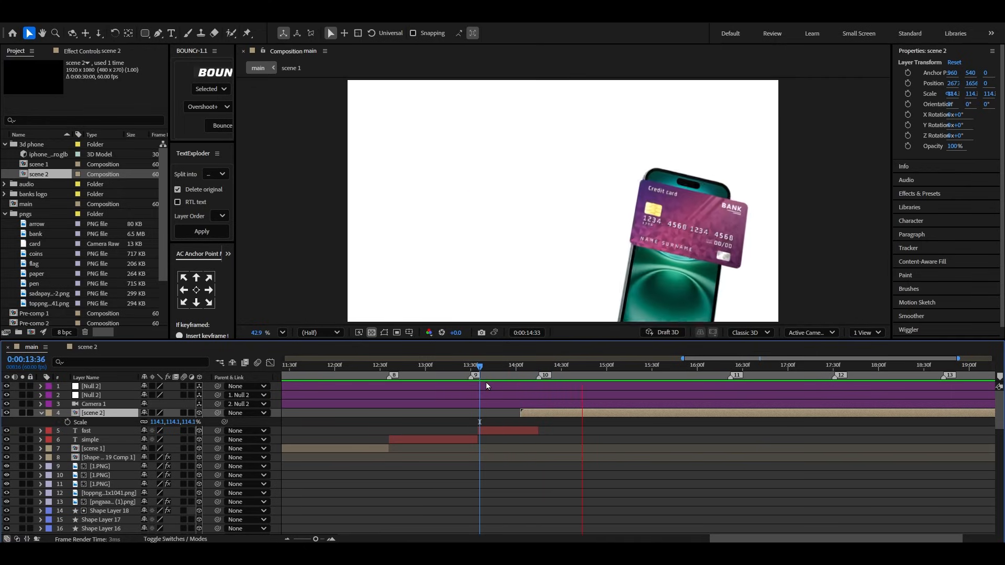
key("space")
key("space")
left_click(40, 414)
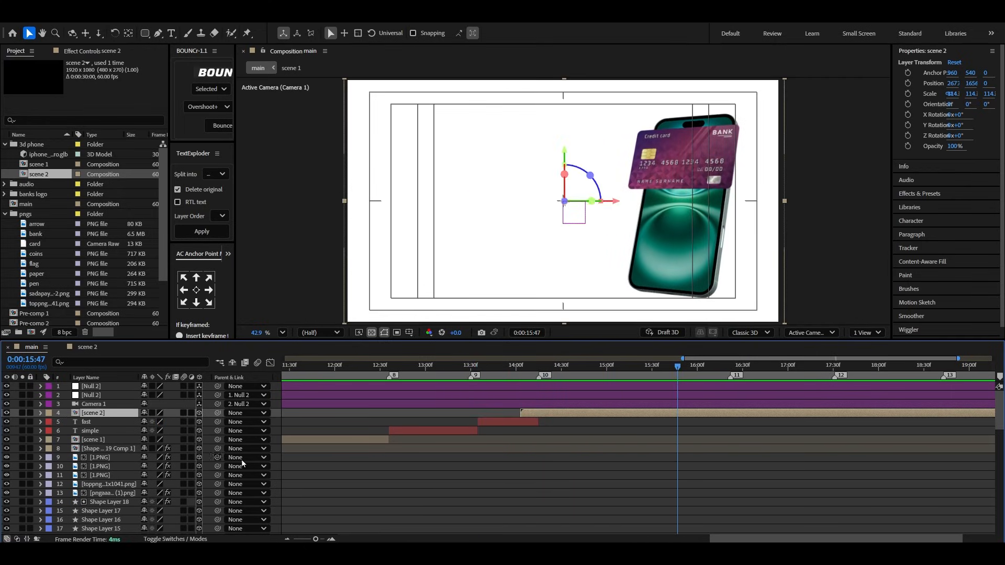
left_click(480, 483)
Step: Open the scene 2 composition and add a text layer reading "and made for"
double_click(594, 415)
right_click(91, 461)
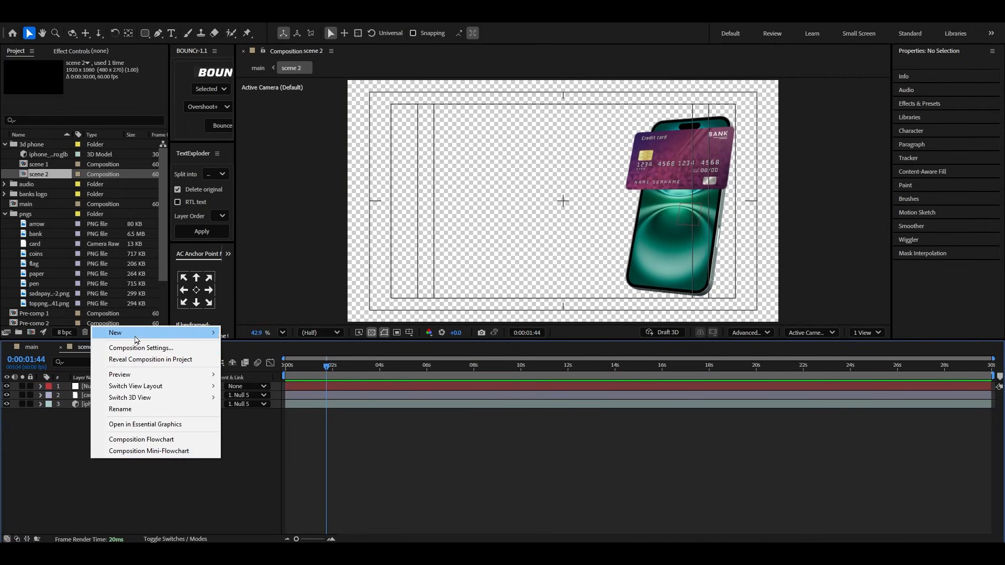
mouse_move(108, 332)
left_click(241, 346)
type("and made for")
left_click(29, 33)
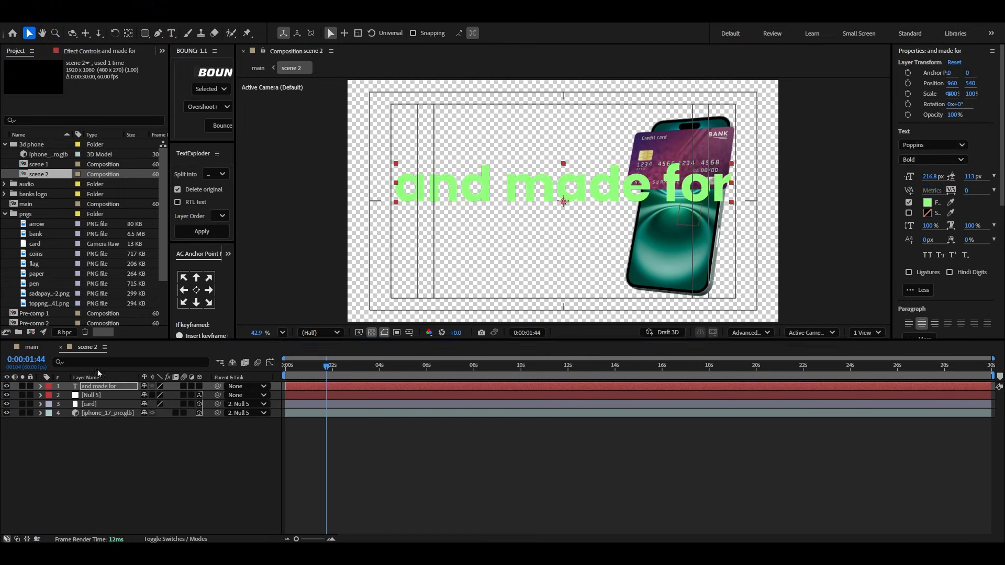
Step: Scale "and made for" to 63.1%, duplicate it beneath, and change the copy to a smaller "MODERN GENERATION" line
key("s")
key("ctrl+d")
left_click_drag(610, 193, 532, 194)
double_click(532, 193)
type("MODERN GENERATION")
left_click(29, 34)
key("s")
left_click_drag(169, 395, 162, 395)
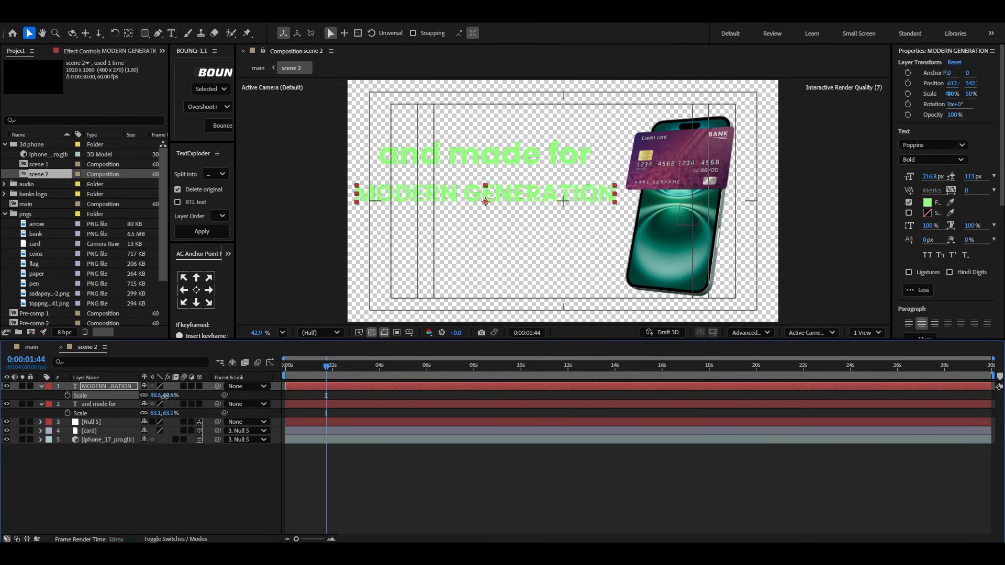
Step: Stack the two text lines closely beside the phone and reduce them to 45.9% and 39.2% scale
left_click_drag(487, 194, 487, 174)
left_click_drag(592, 142, 560, 147)
left_click_drag(485, 158, 460, 153)
Step: Open scene 1 from main and copy Animator 1 from the "And manage everything" text layer
left_click(32, 347)
scroll(442, 492, "down", 2)
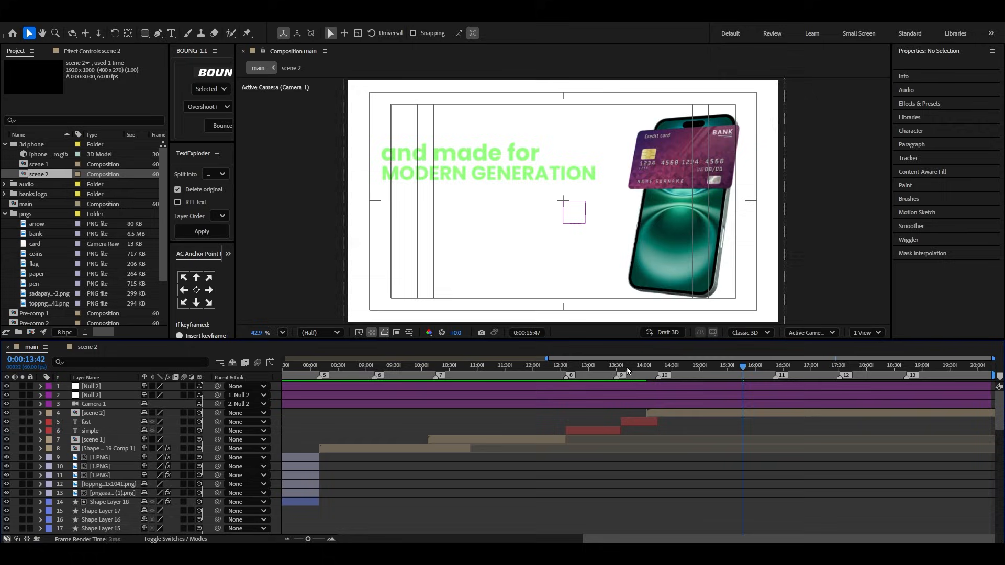
left_click(584, 366)
scroll(529, 448, "down", 2)
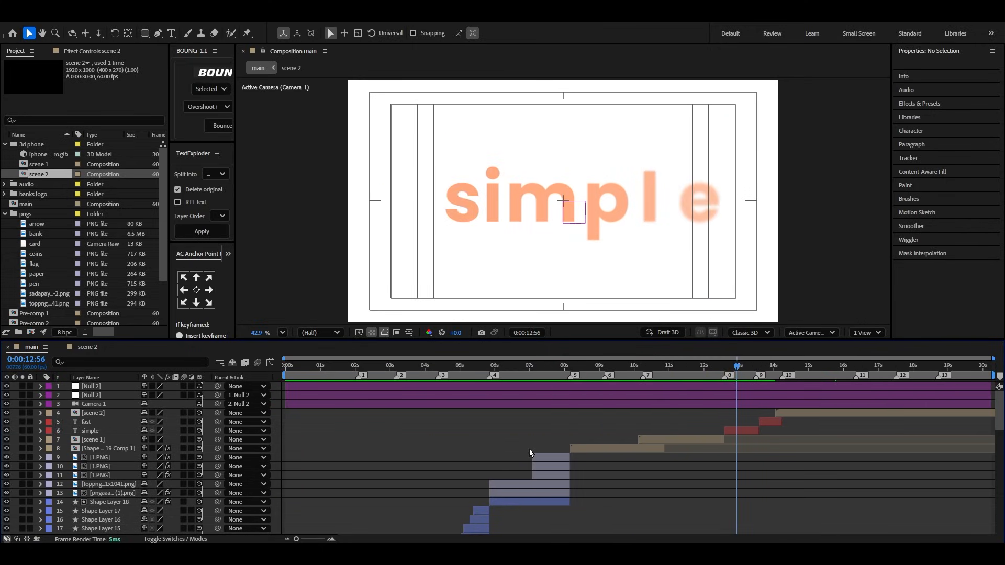
scroll(529, 448, "down", 3)
scroll(533, 440, "up", 3)
left_click(673, 369)
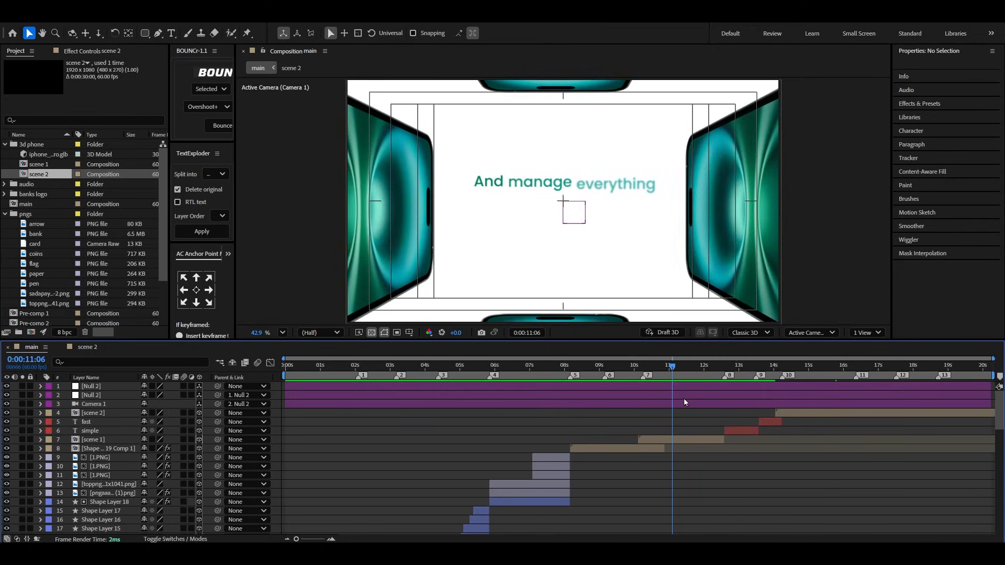
double_click(702, 440)
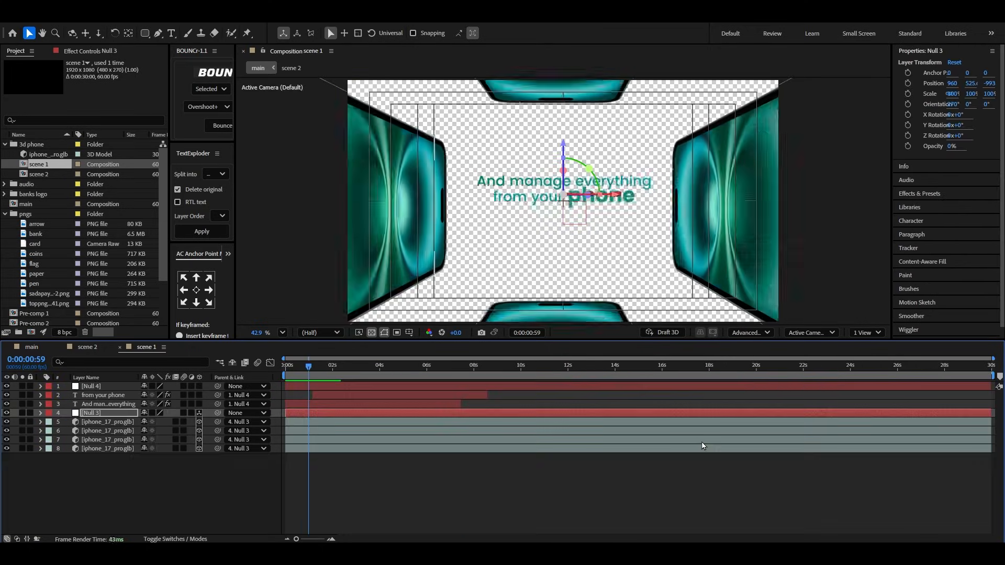
left_click(110, 407)
left_click(40, 404)
left_click(49, 414)
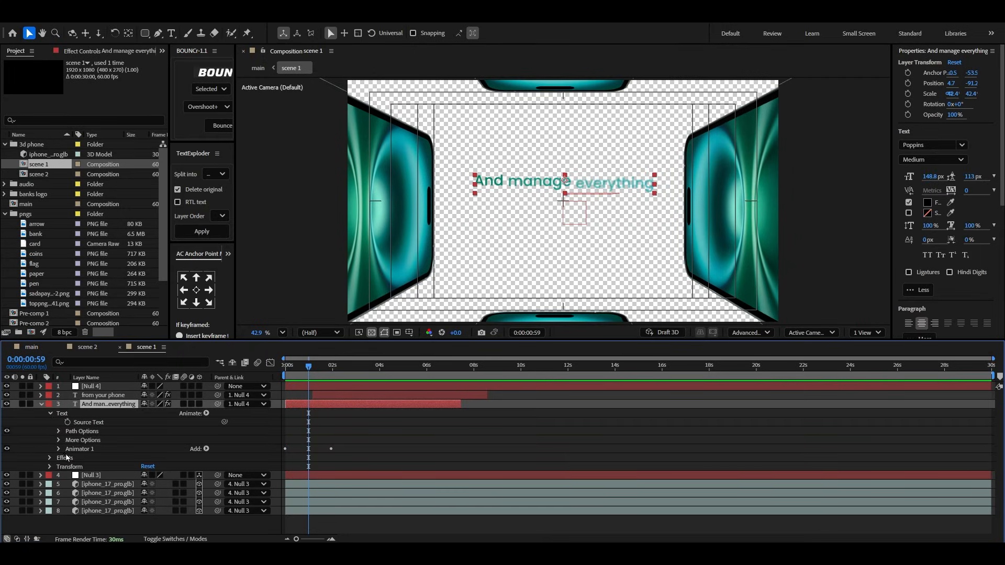
left_click(131, 364)
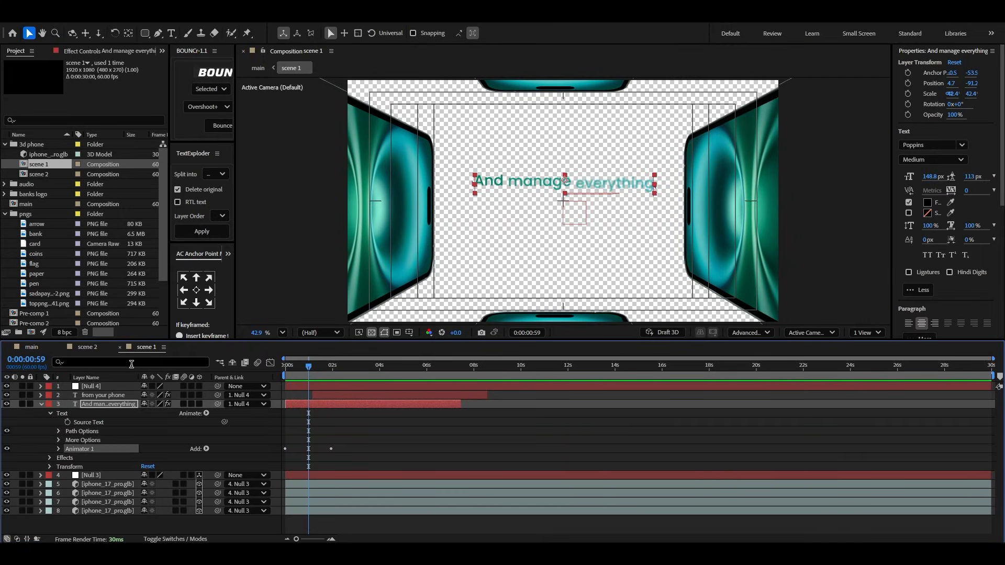
Step: Close scene 1, paste the copied text animator onto both text layers at the start of scene 2, and preview it
left_click(120, 347)
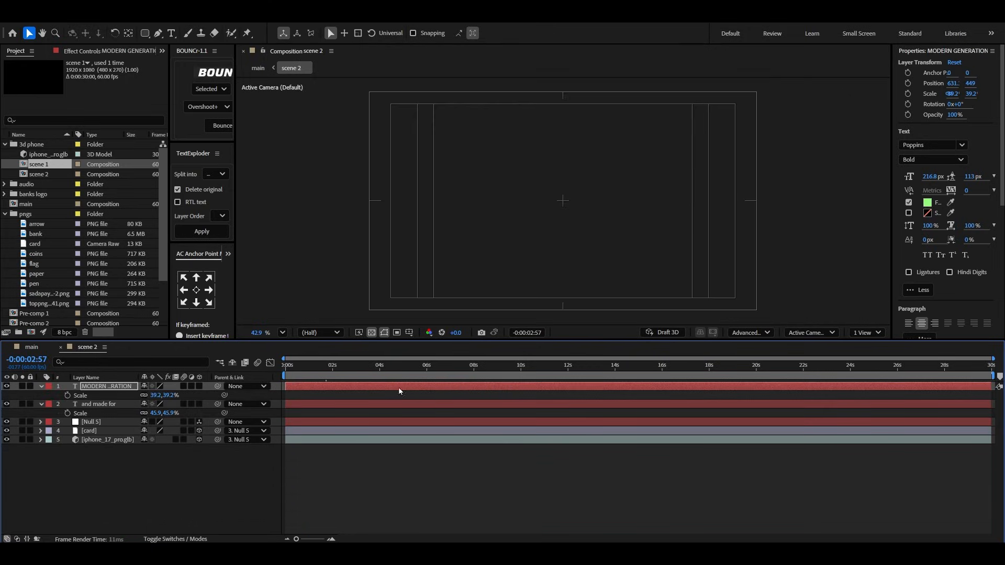
key("space")
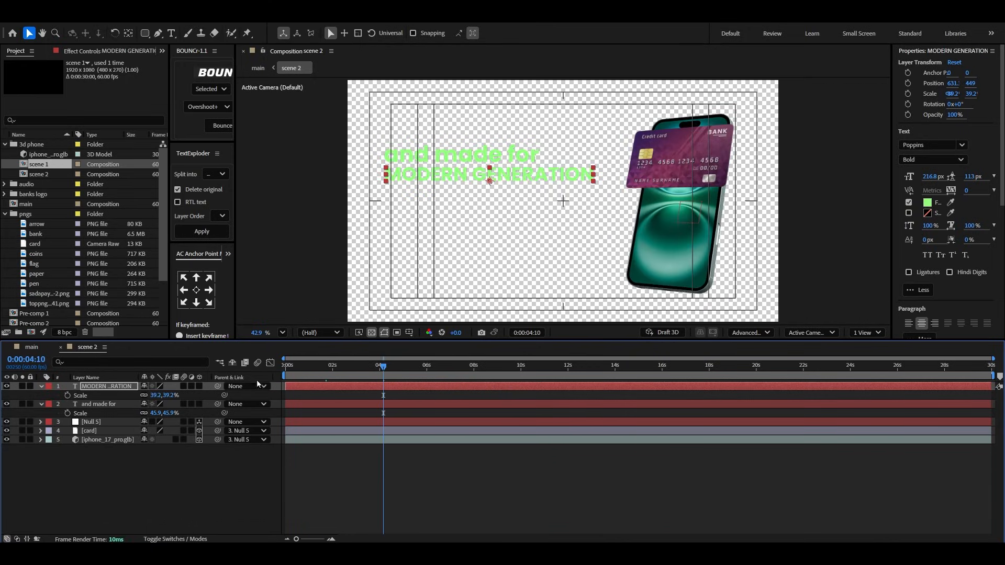
left_click(99, 405)
left_click(101, 388, "shift")
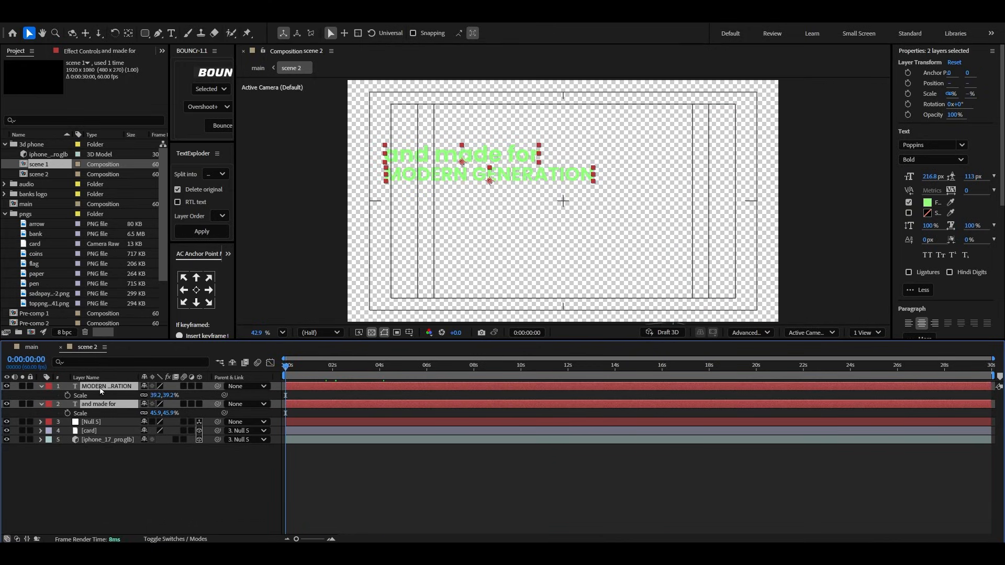
left_click(150, 503)
key("space")
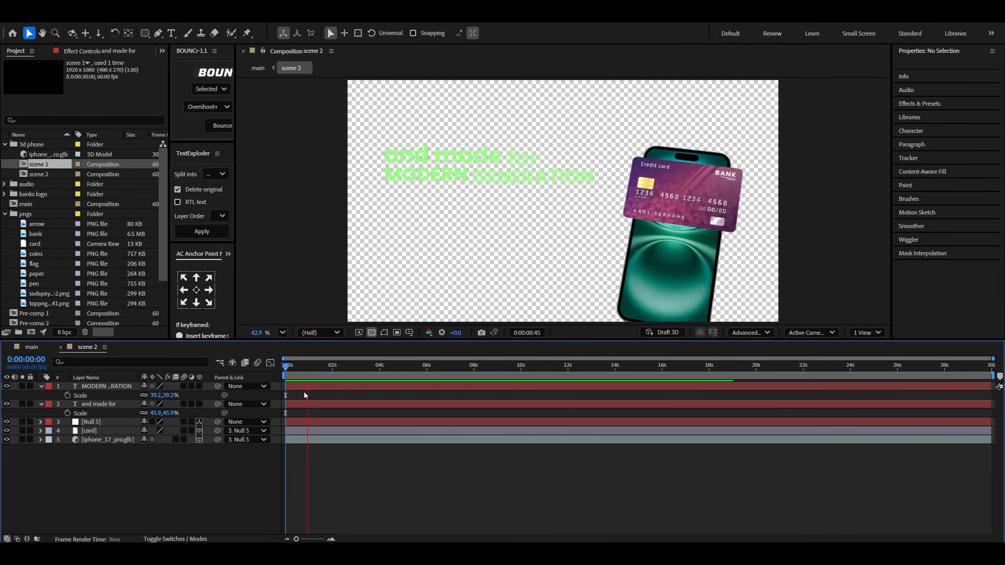
Step: Start the "MODERN GENERATION" layer at about 0.8 s, staggered after "and made for", and preview the text animation
left_click_drag(304, 391, 375, 388)
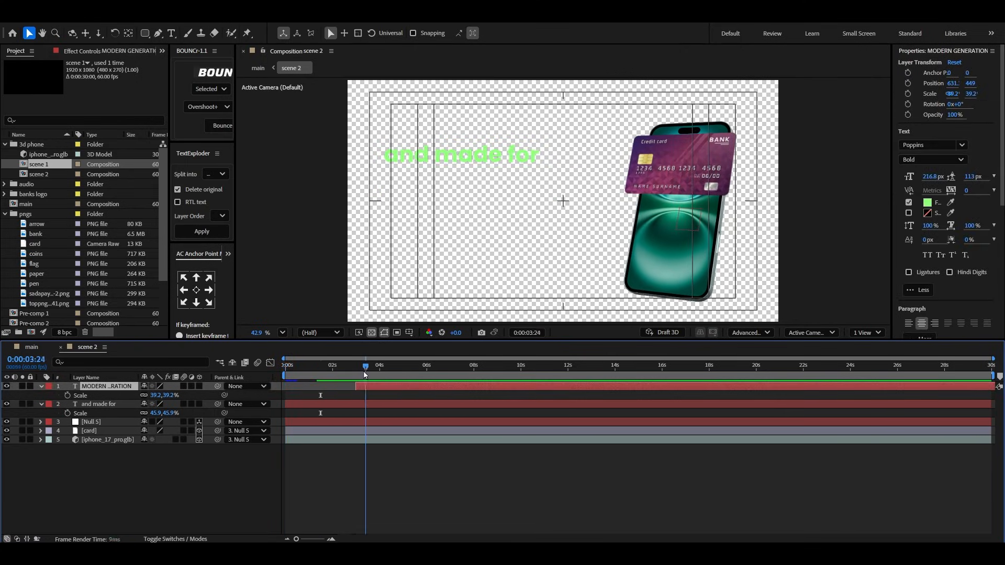
left_click(298, 405)
key("space")
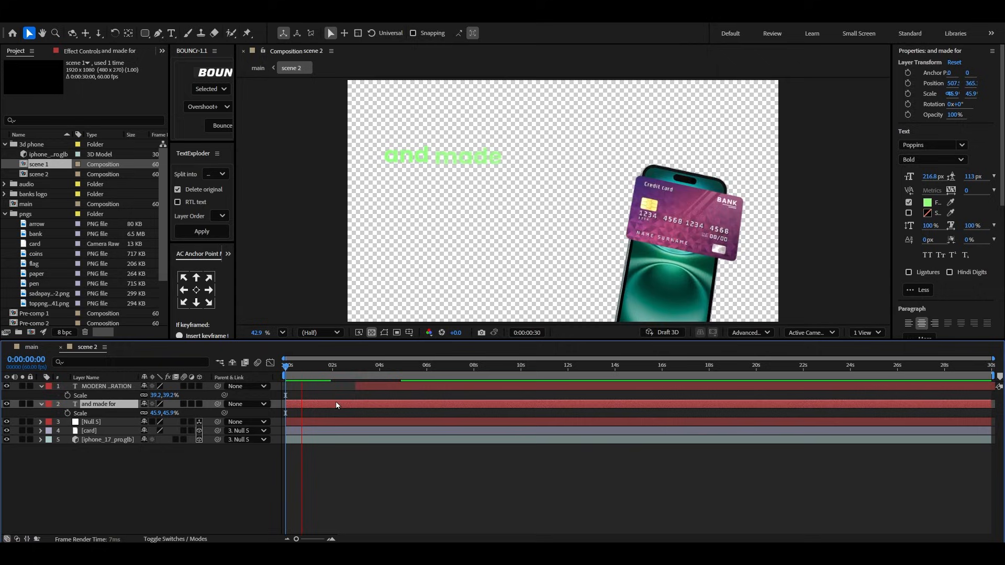
left_click_drag(404, 390, 353, 389)
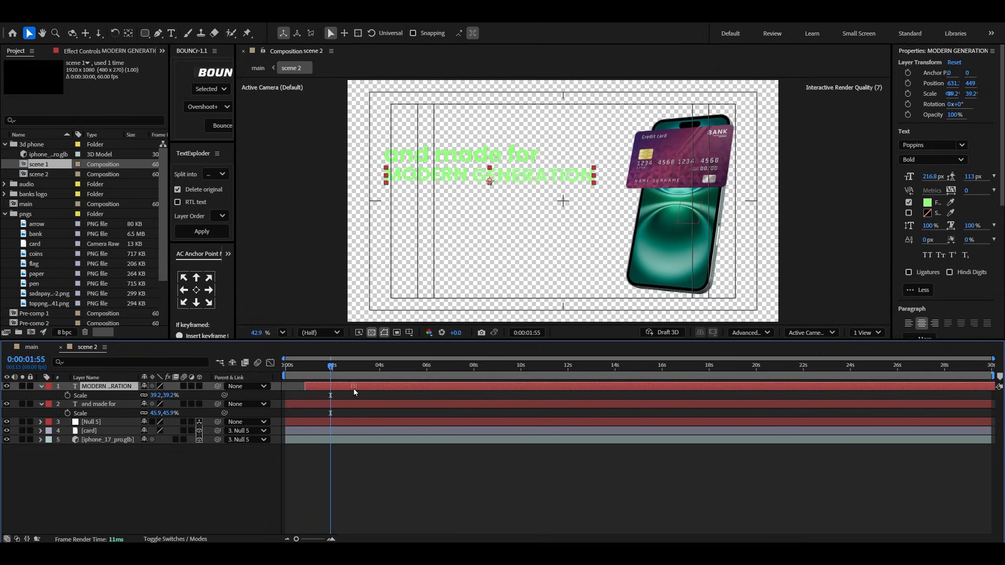
key("Home")
key("space")
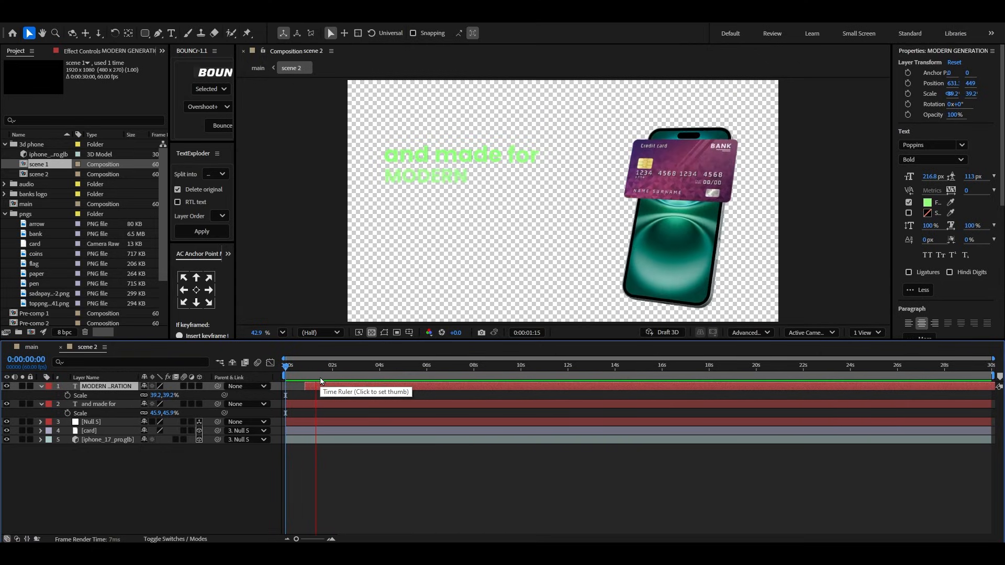
left_click(177, 471)
Step: Open the pngaaa (1).png image from the banks logo folder as a colour reference, and reopen scene 2 through main
left_click(30, 347)
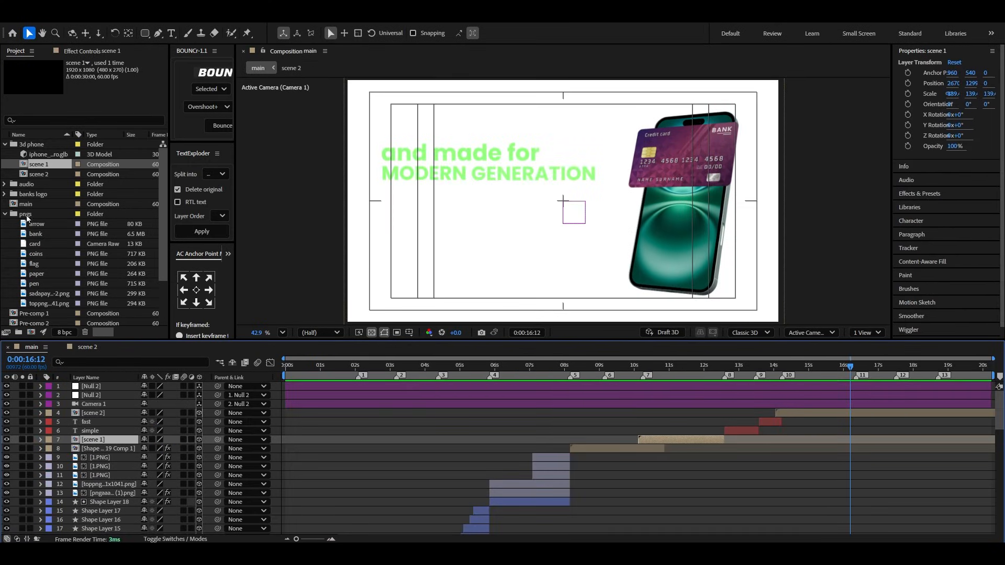
left_click(5, 195)
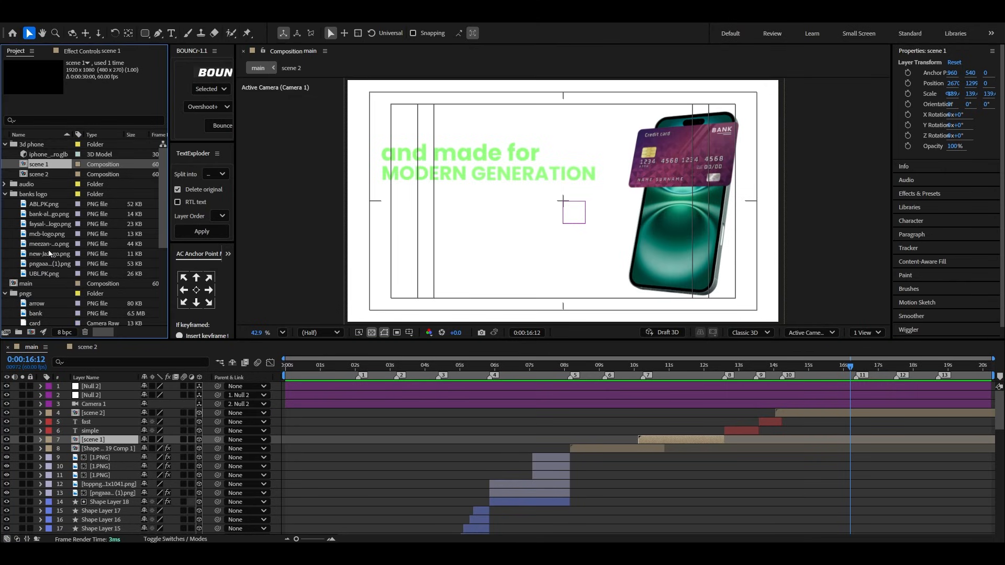
double_click(50, 263)
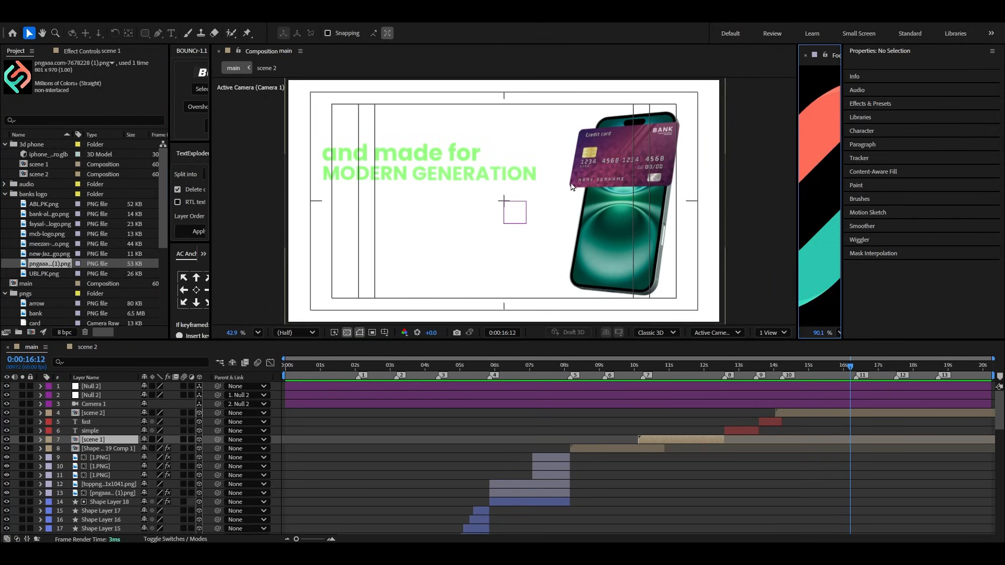
left_click(398, 170)
double_click(796, 415)
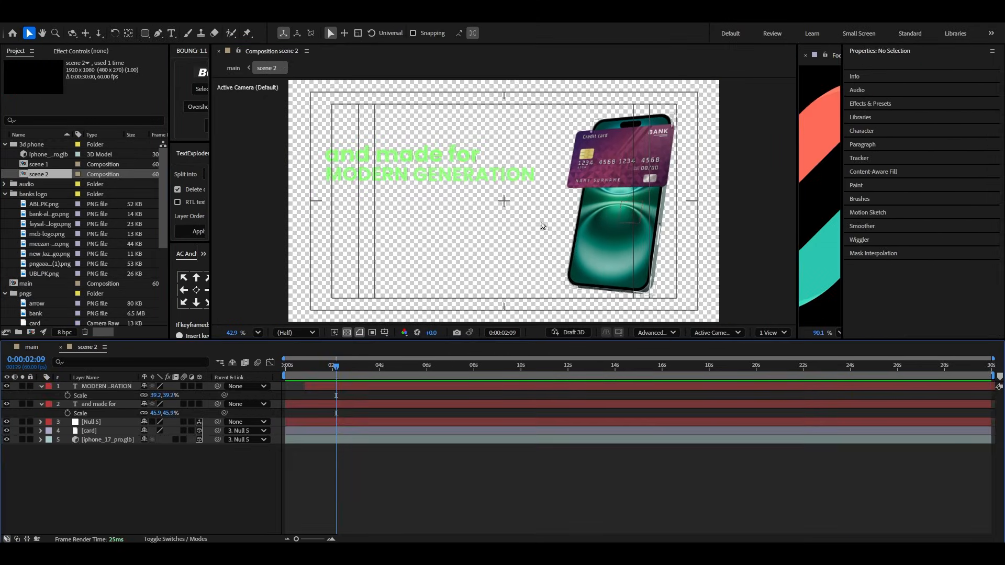
Step: Fill "MODERN GENERATION" with the logo's teal and "and made for" with its coral red, and close the logo view
left_click(927, 204)
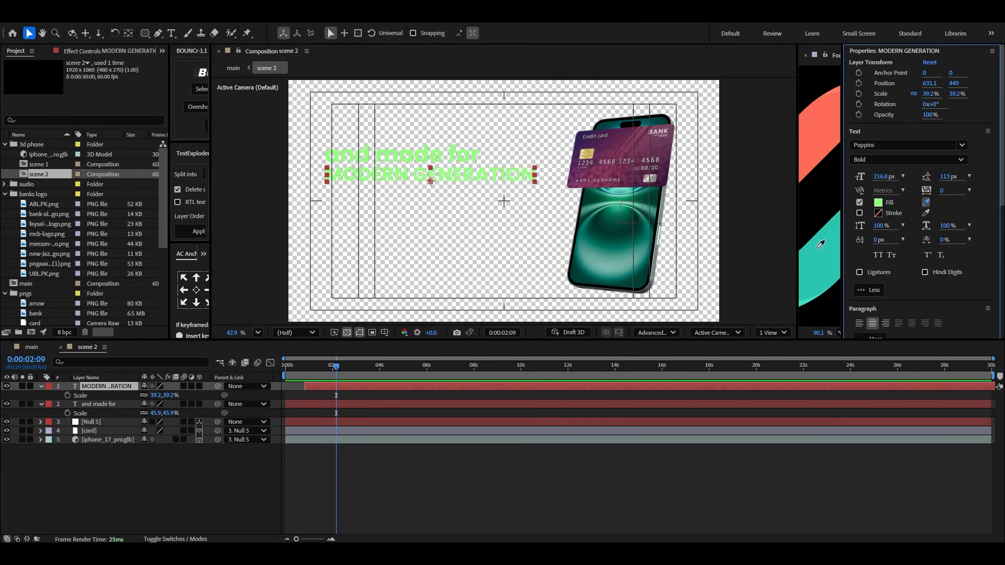
left_click(820, 245)
left_click(466, 154)
left_click(926, 203)
left_click(822, 135)
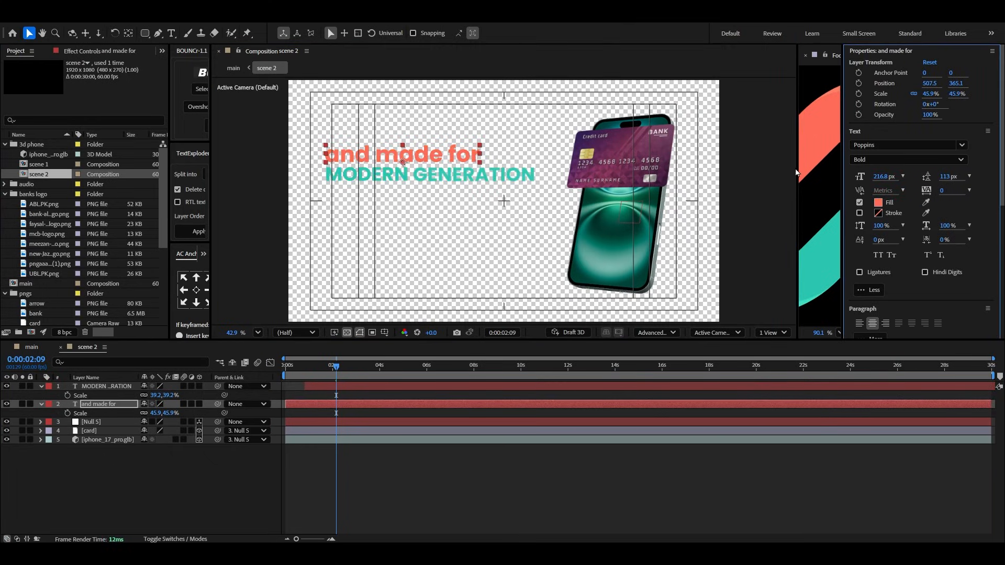
left_click(806, 55)
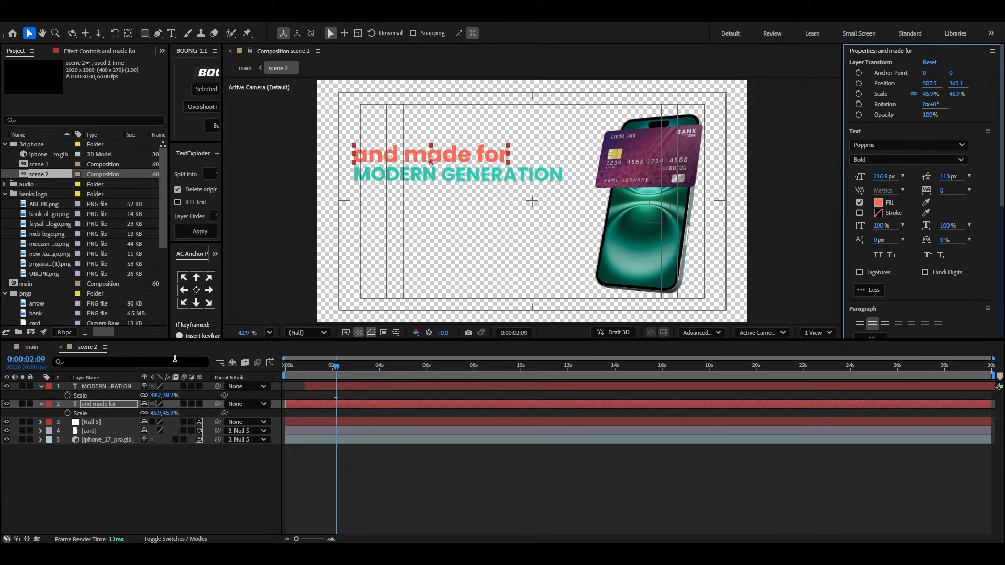
Step: Close scene 2 and preview its recoloured text and entrance after "fast" in main
left_click(60, 348)
left_click(765, 368)
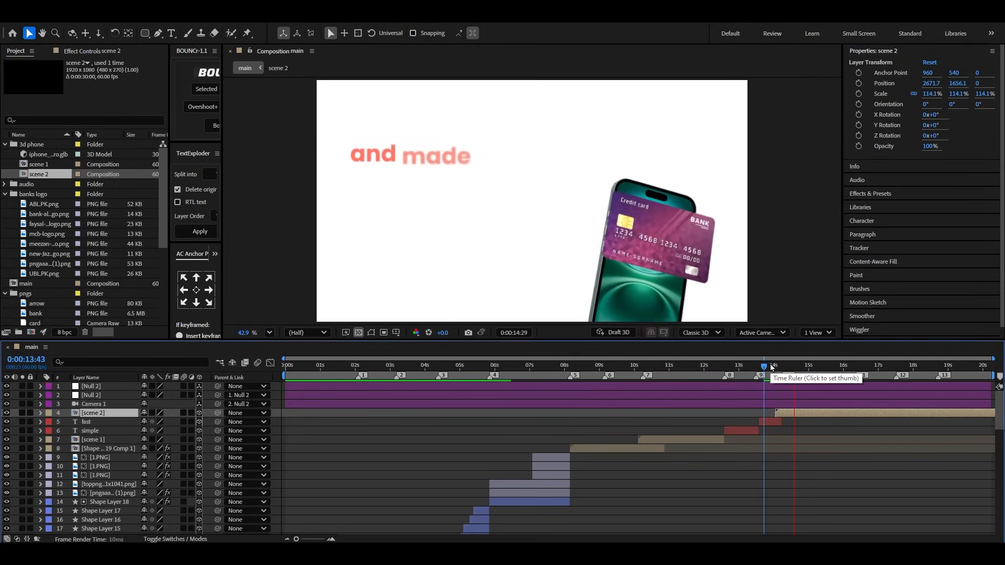
key("space")
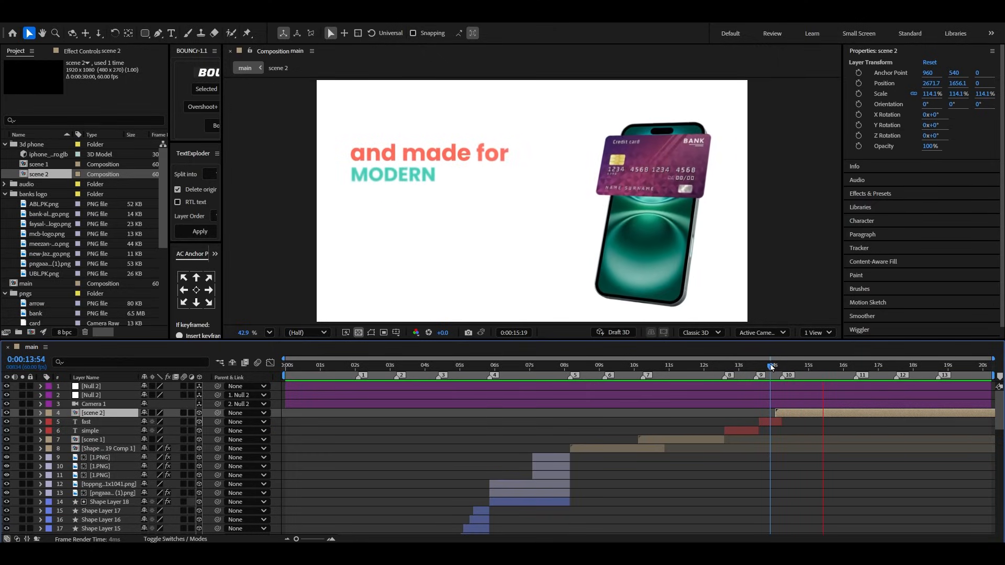
key("space")
left_click(756, 465)
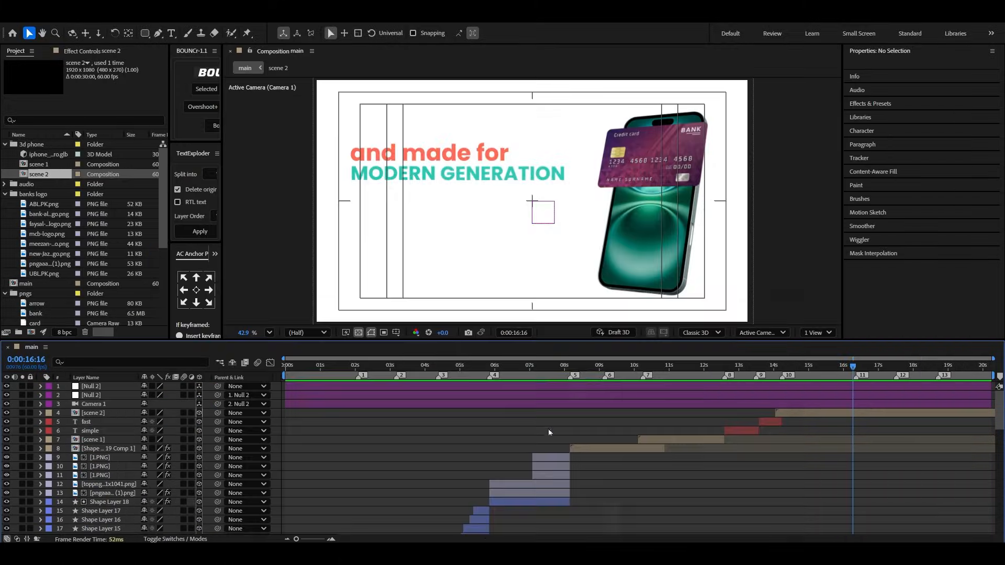
Step: Reopen scene 2 and collapse the properties of both text layers
double_click(790, 414)
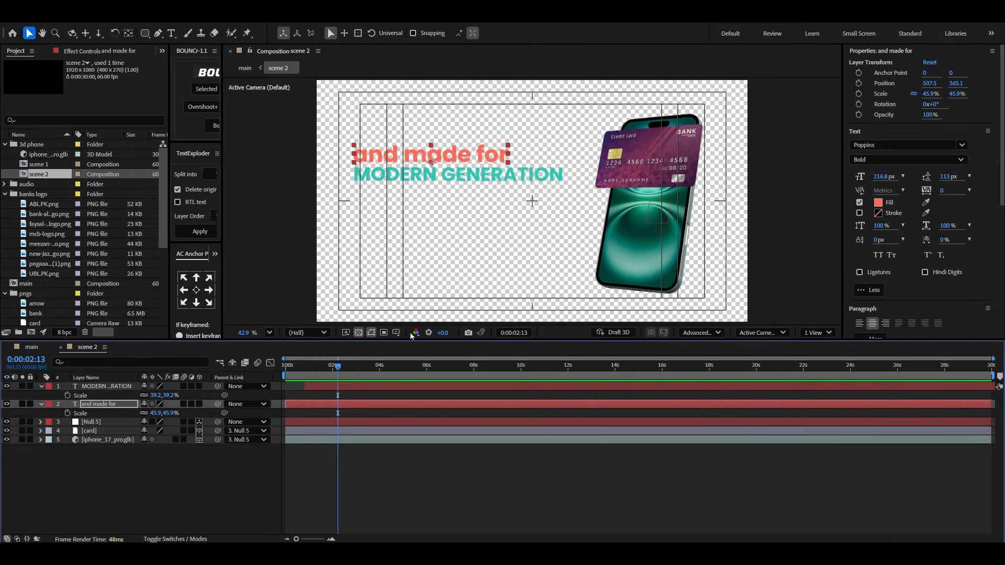
left_click(32, 419)
left_click(42, 404)
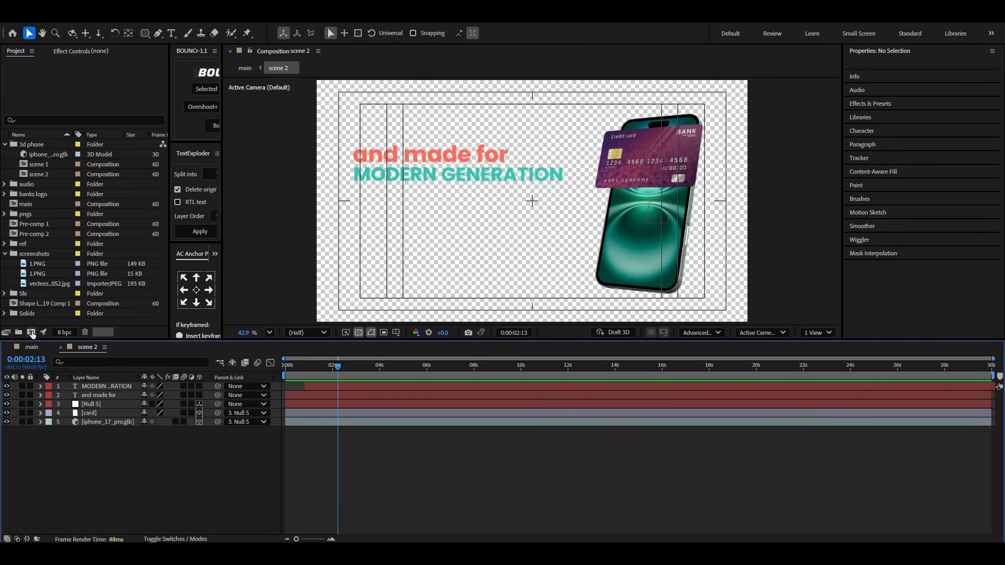
Step: Create a new composition named "screen" with a size of 1206 × 2622 px
key("ctrl+n")
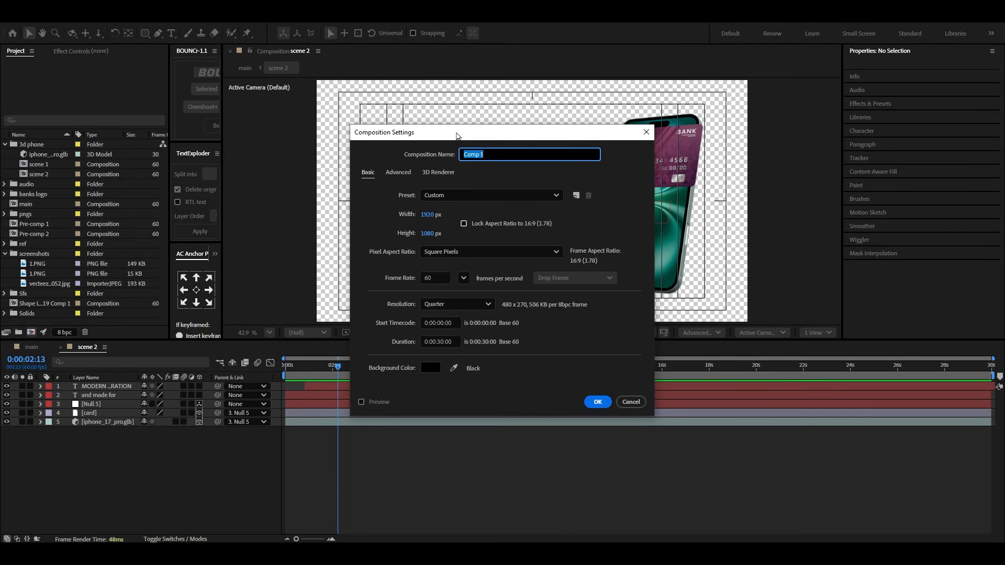
left_click_drag(457, 135, 359, 146)
left_click(330, 226)
type("12")
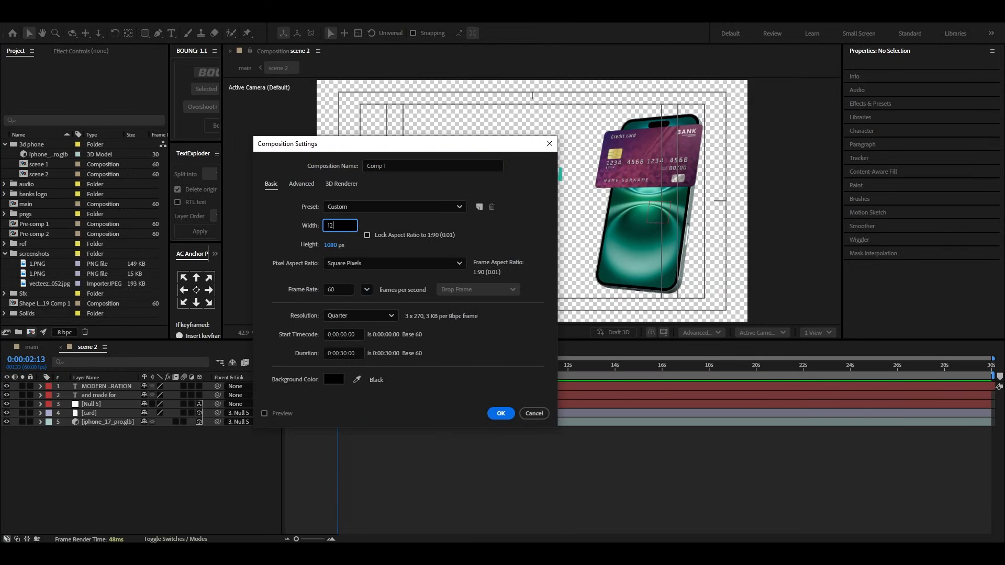
left_click(330, 244)
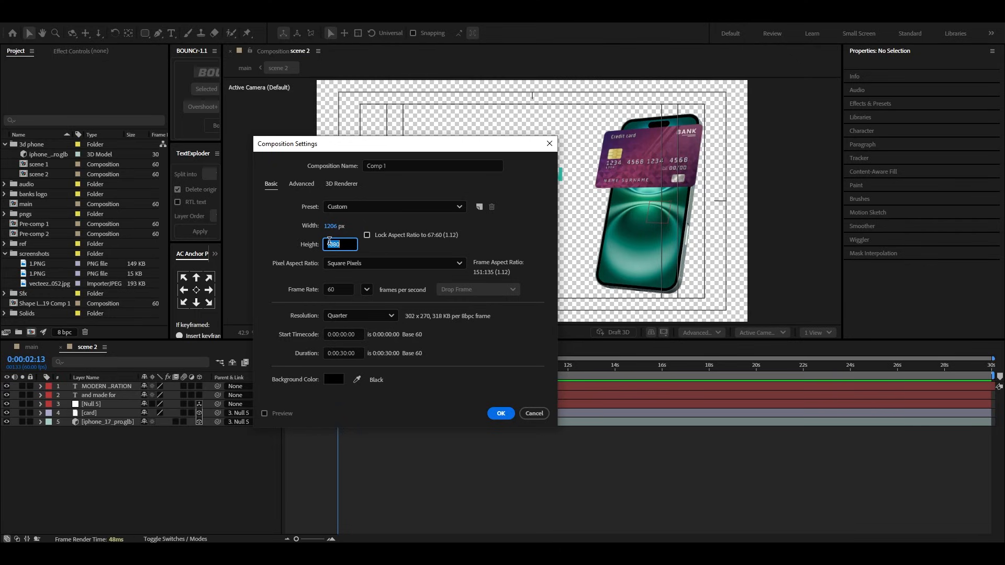
type("2622")
left_click(388, 165)
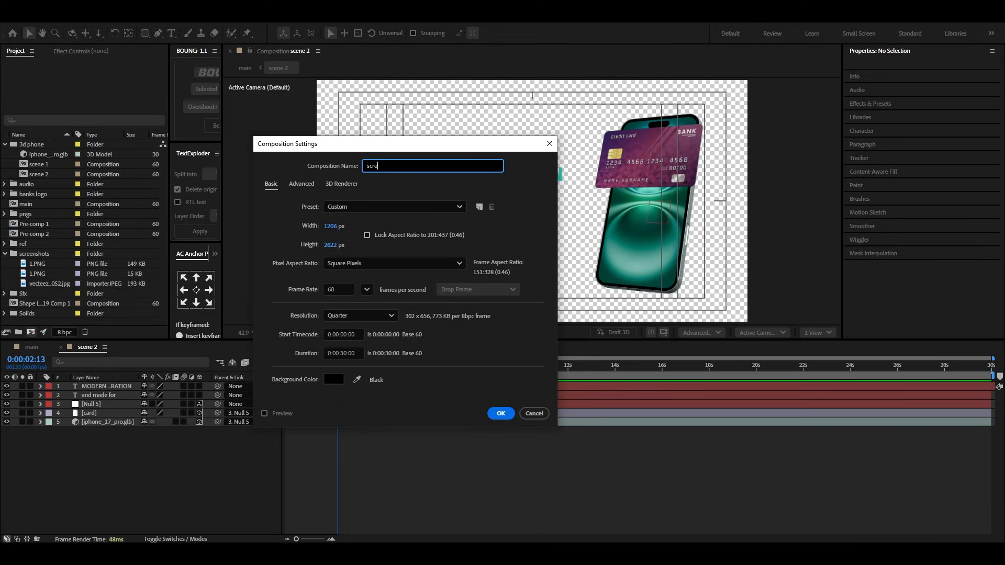
left_click(501, 413)
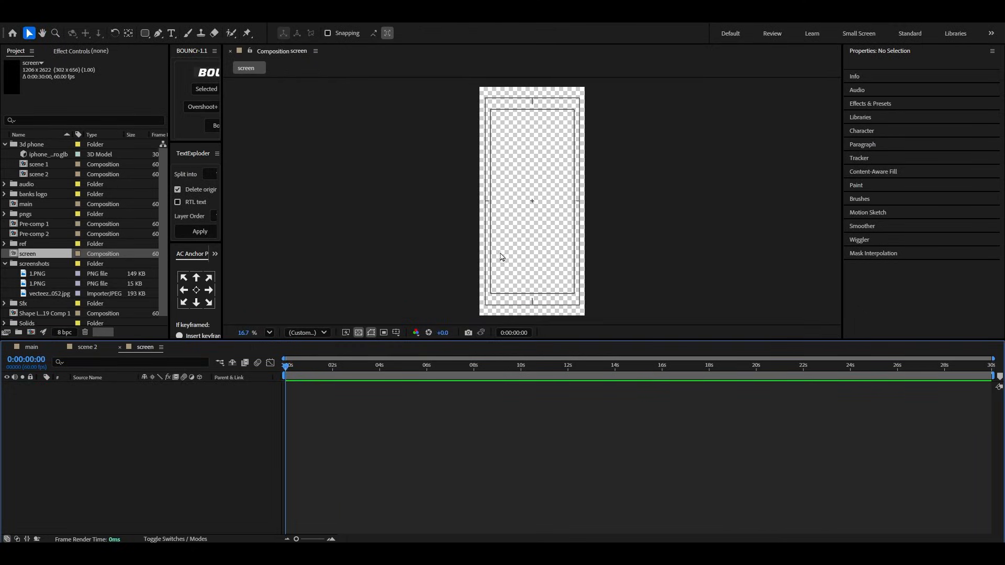
Step: Add the vecteezy airline ticket image to the screen composition, scaled to 307% and shifted so the Result Flight page fills the frame
left_click(41, 293)
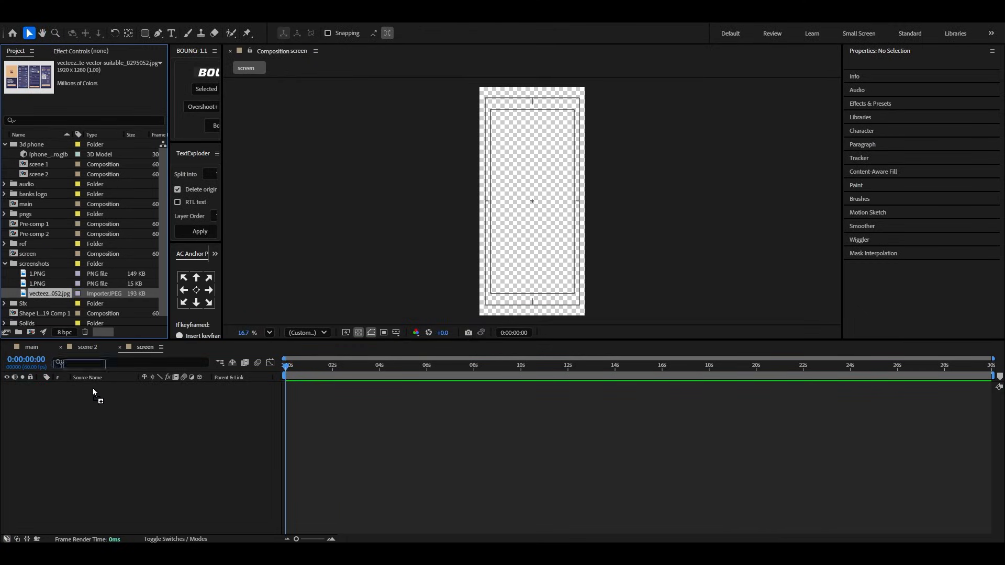
left_click_drag(93, 388, 99, 412)
left_click_drag(168, 396, 274, 388)
left_click_drag(566, 271, 626, 275)
left_click(201, 486)
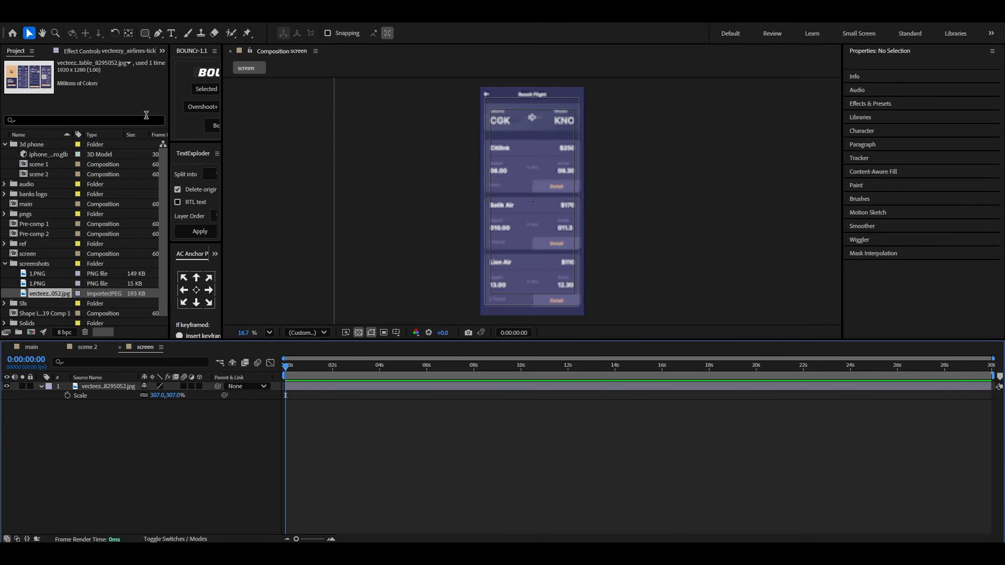
Step: Add a composition-sized rectangle shape layer and raise its corner roundness to about 104
double_click(146, 35)
left_click(58, 405)
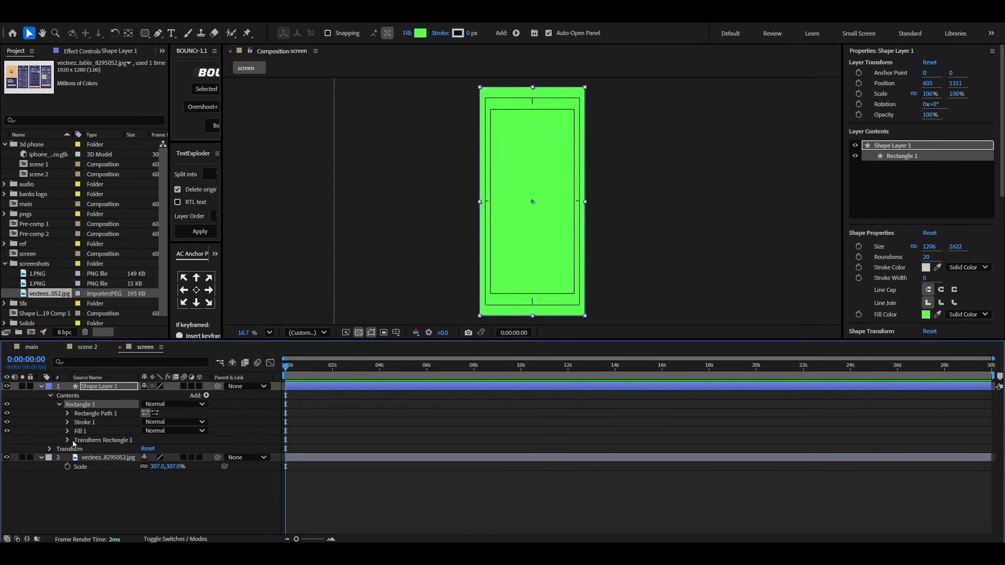
left_click(67, 414)
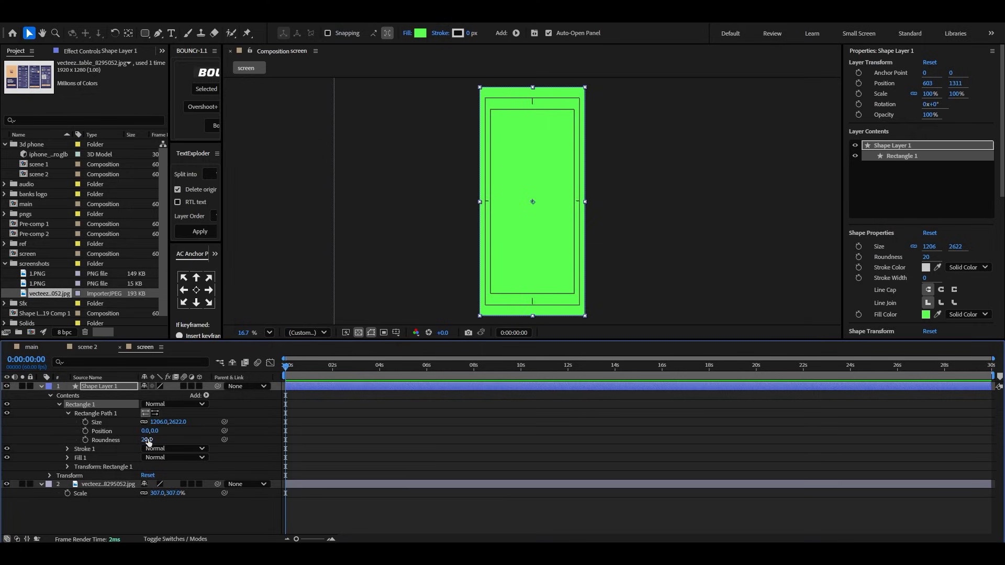
left_click_drag(147, 440, 186, 431)
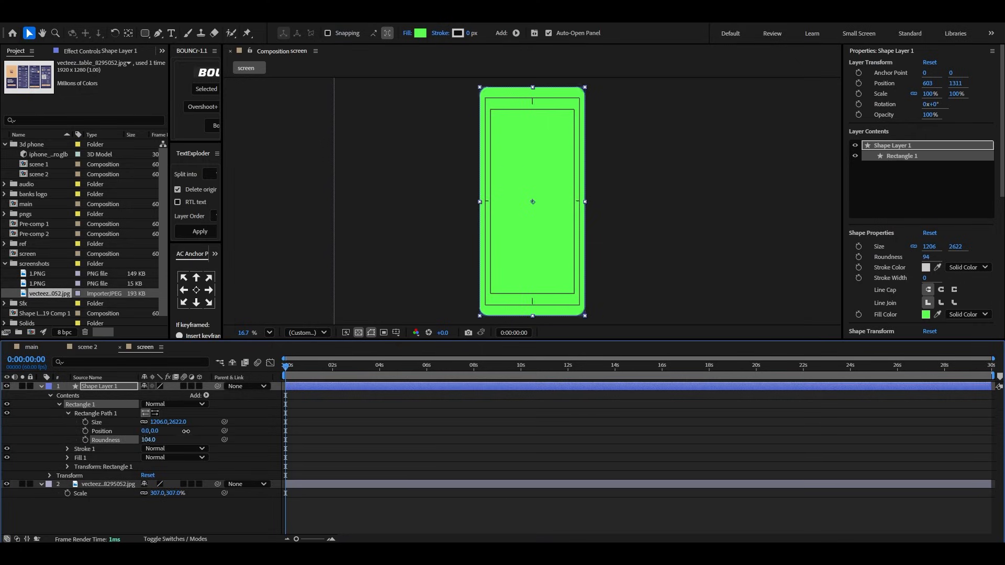
Step: Place the ticket image above the rounded rectangle and use the rectangle layer as the image's track matte
left_click(42, 386)
left_click_drag(102, 405, 95, 388)
left_click(97, 390)
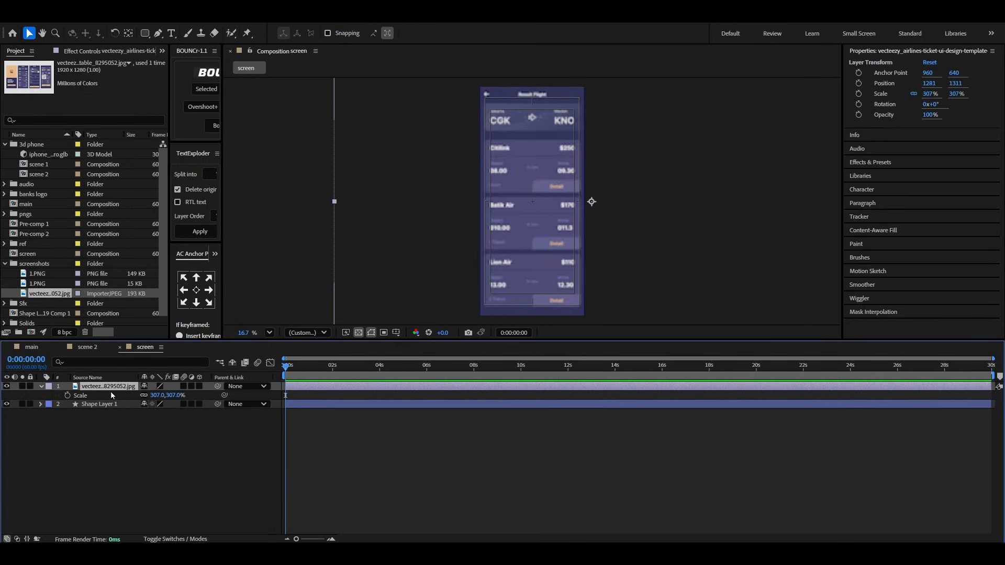
left_click(151, 540)
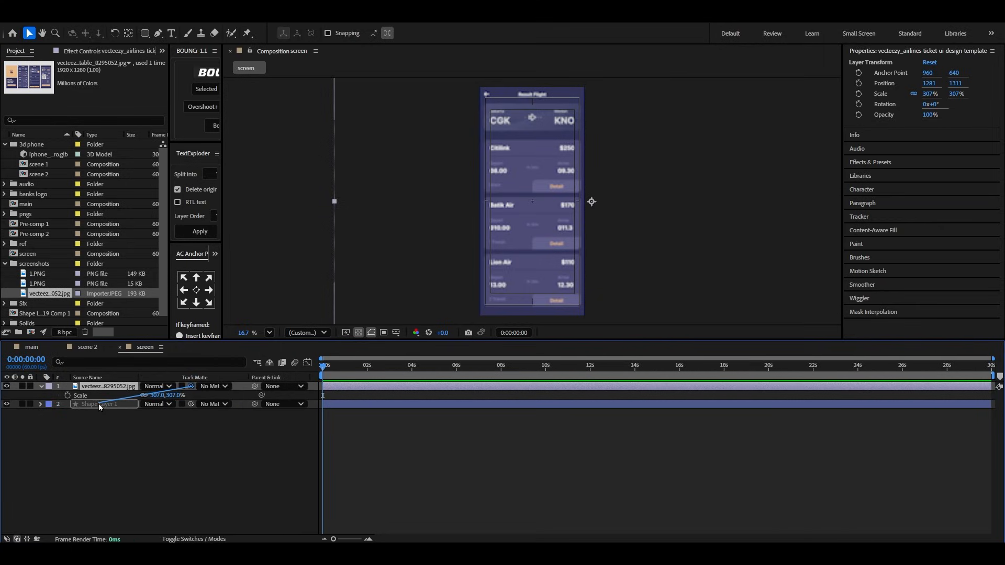
left_click_drag(99, 403, 98, 403)
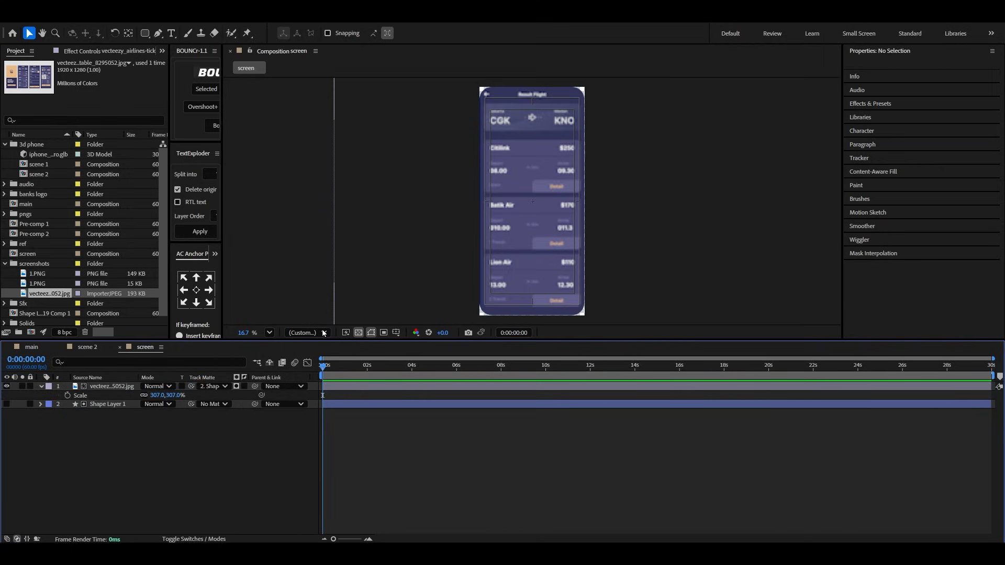
Step: Close the screen composition, add it as the uppermost layer in scene 2, and scale it to 37%
left_click(120, 348)
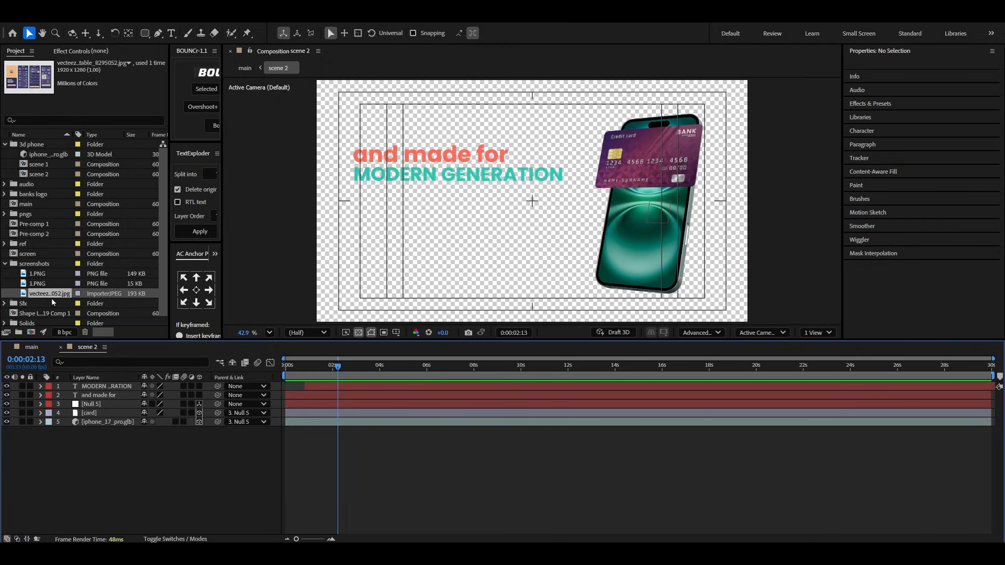
scroll(52, 297, "down", 1)
scroll(43, 257, "up", 1)
left_click_drag(37, 253, 99, 387)
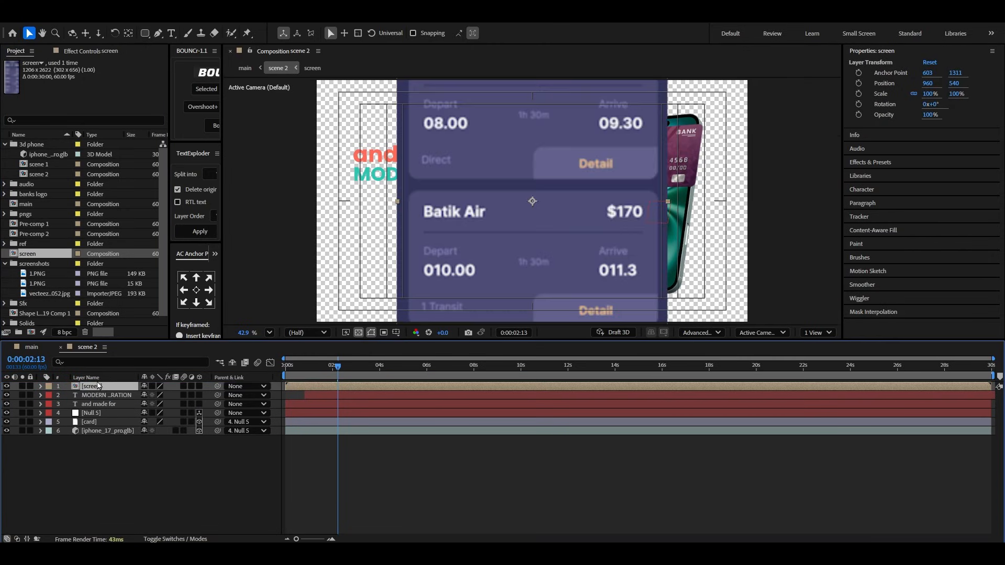
key("s")
left_click_drag(177, 395, 152, 401)
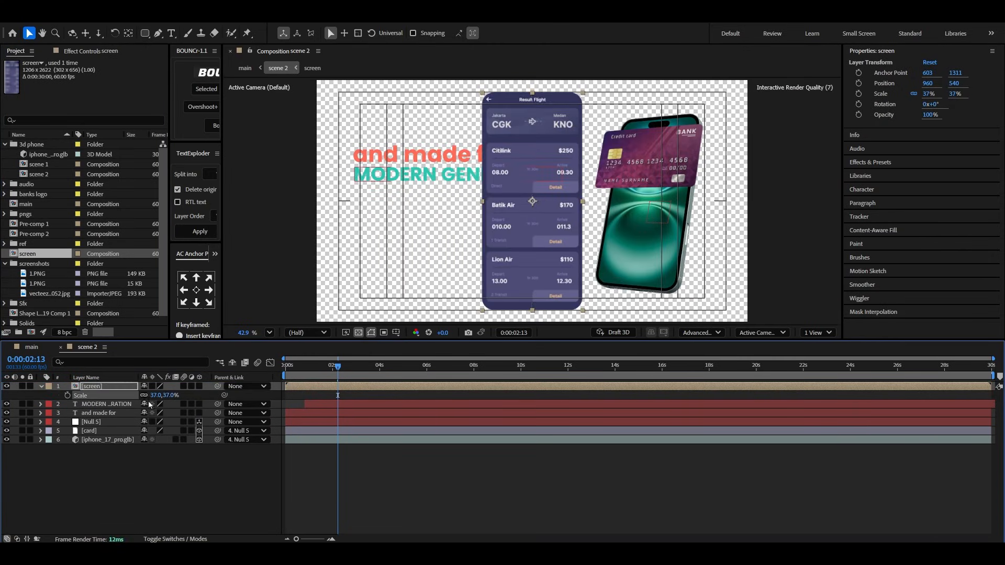
Step: Make the screen layer 3D and parent it to the iphone_17_pro.glb layer, snapping it to the phone's position
left_click(199, 387)
key("s")
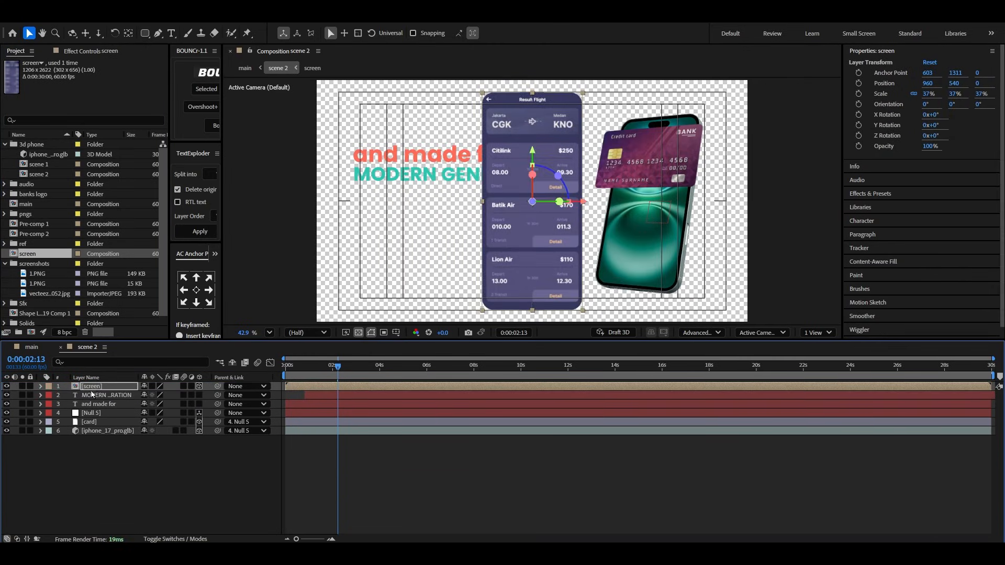
left_click_drag(217, 389, 102, 434)
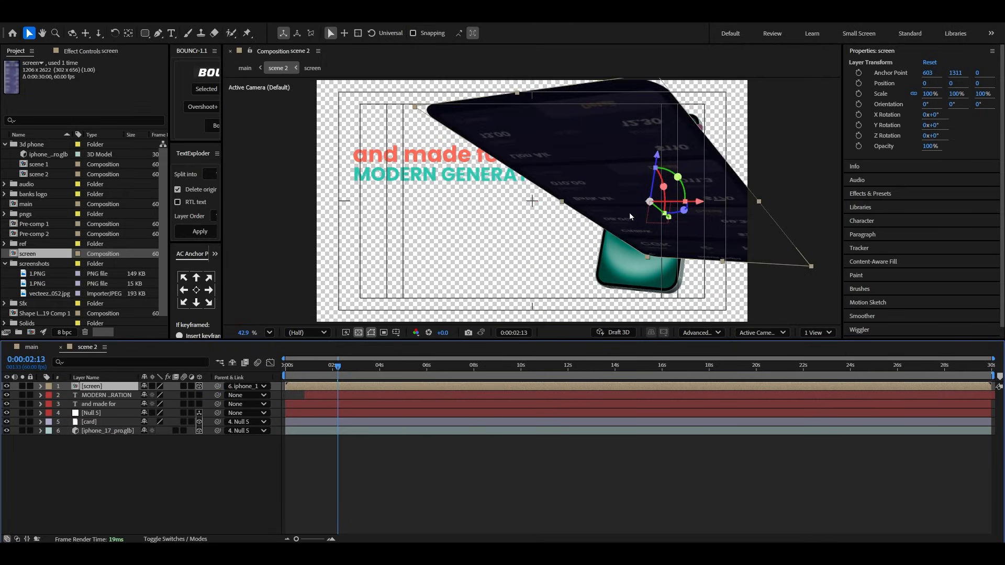
Step: Turn the screen layer to a 97.9° X orientation so it faces forward, and scale it to 29%
left_click_drag(664, 193, 643, 174)
key("s")
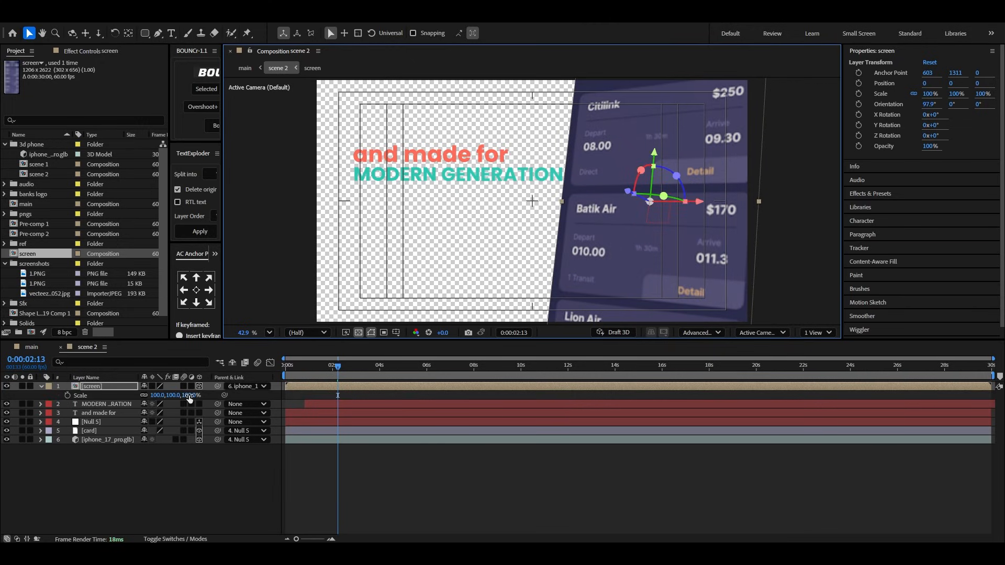
left_click_drag(188, 397, 152, 399)
Step: Switch to a two-view layout and, after trying the Front and Right views, show the Top view beside the active camera
left_click(817, 333)
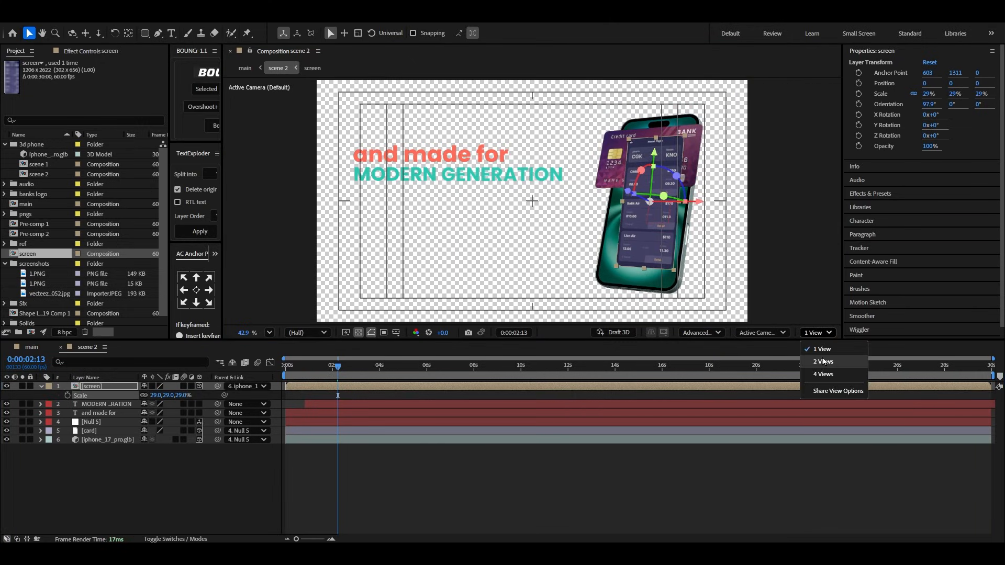
left_click(818, 362)
left_click(754, 335)
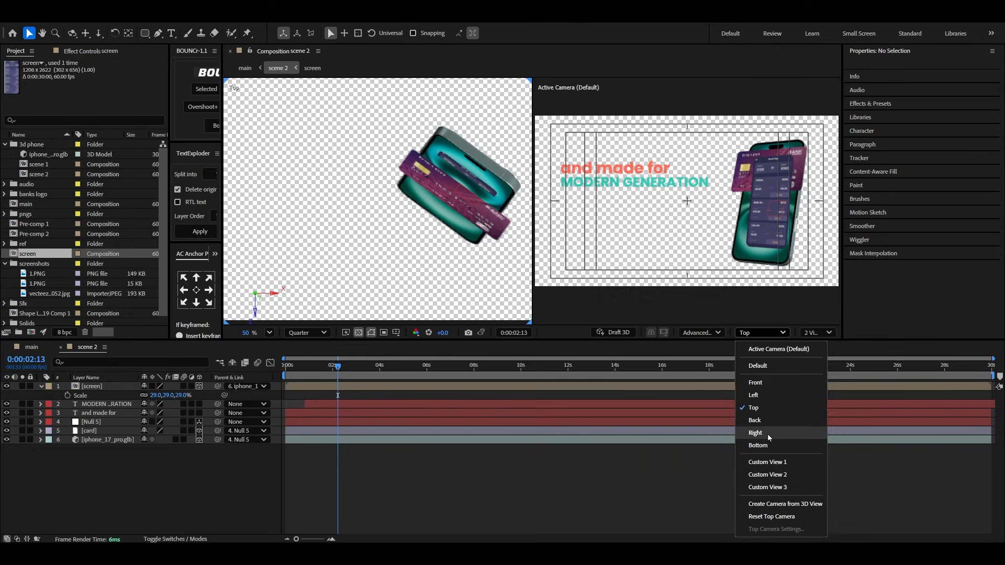
left_click(768, 388)
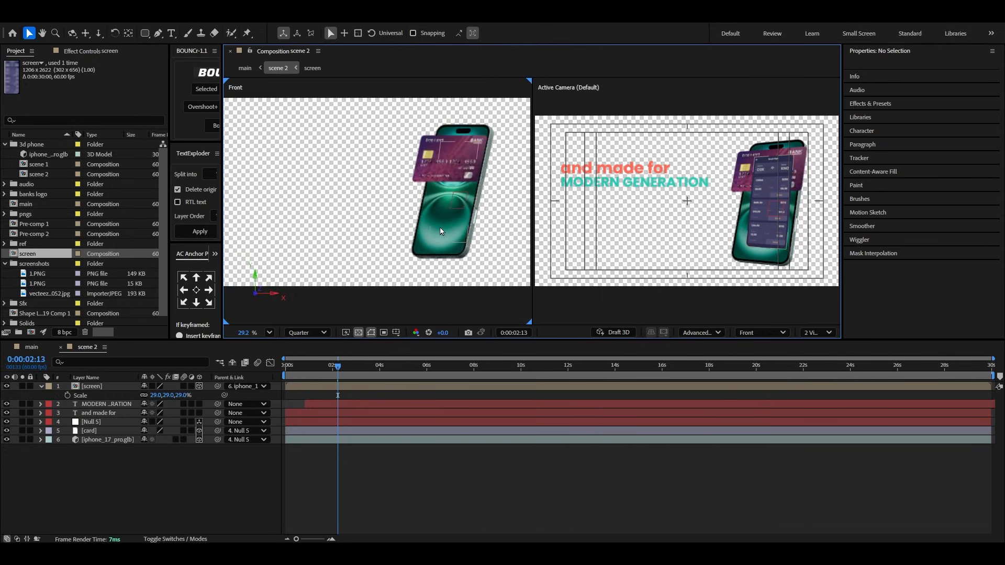
left_click(769, 332)
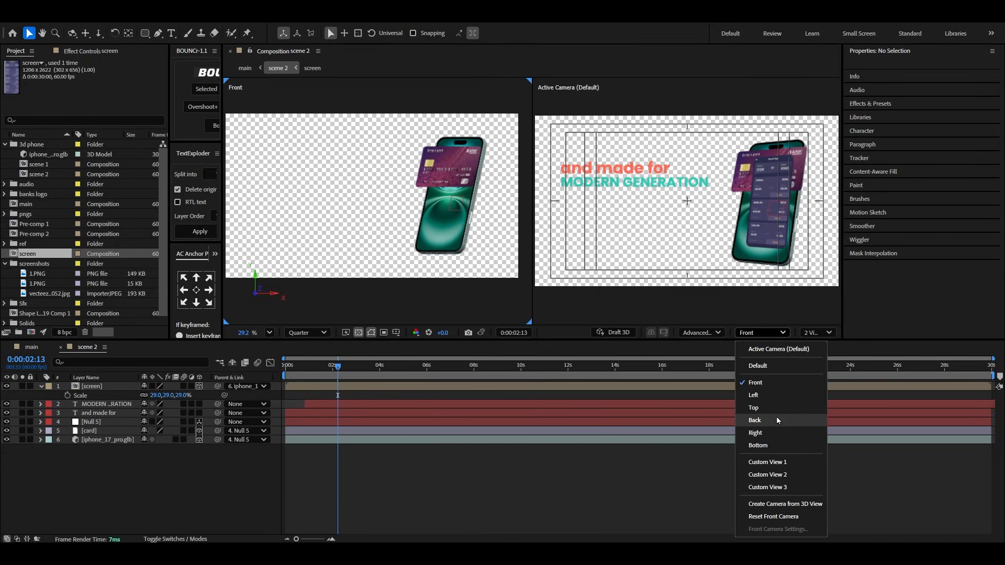
left_click(777, 433)
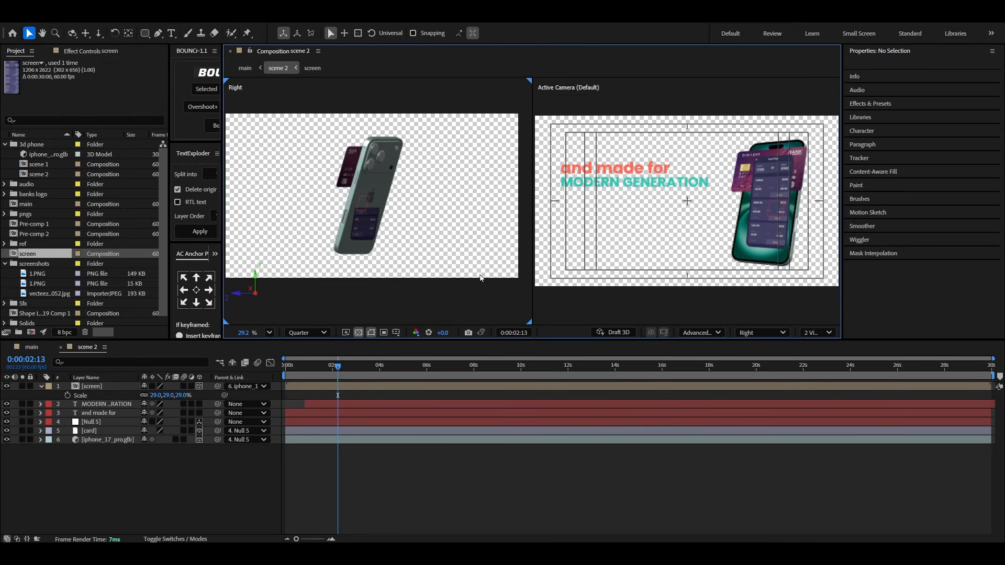
left_click(785, 334)
left_click(767, 412)
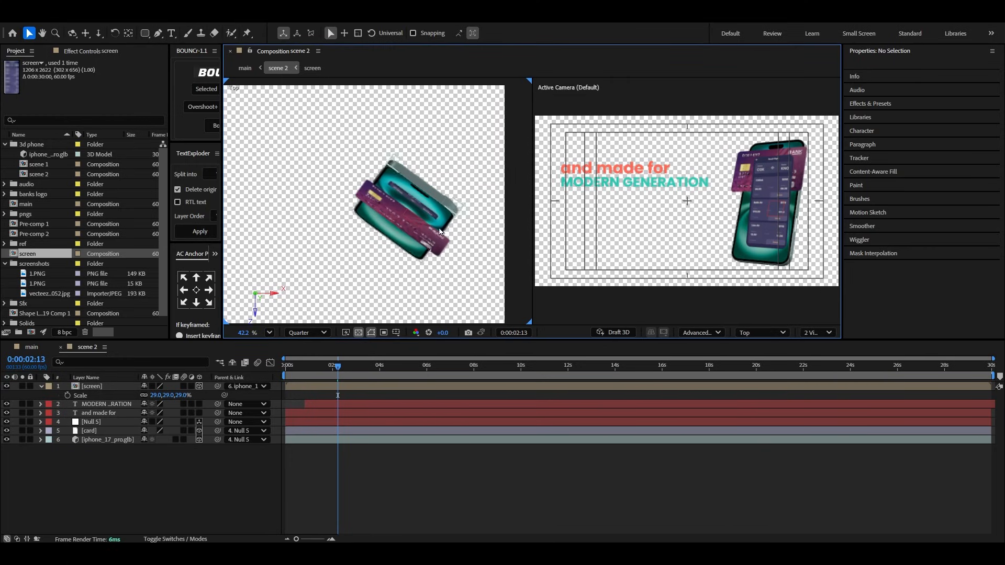
Step: Move the screen layer along its depth axis towards the phone's face and adjust its X tilt to match the phone
scroll(440, 232, "up", 2)
left_click(98, 387)
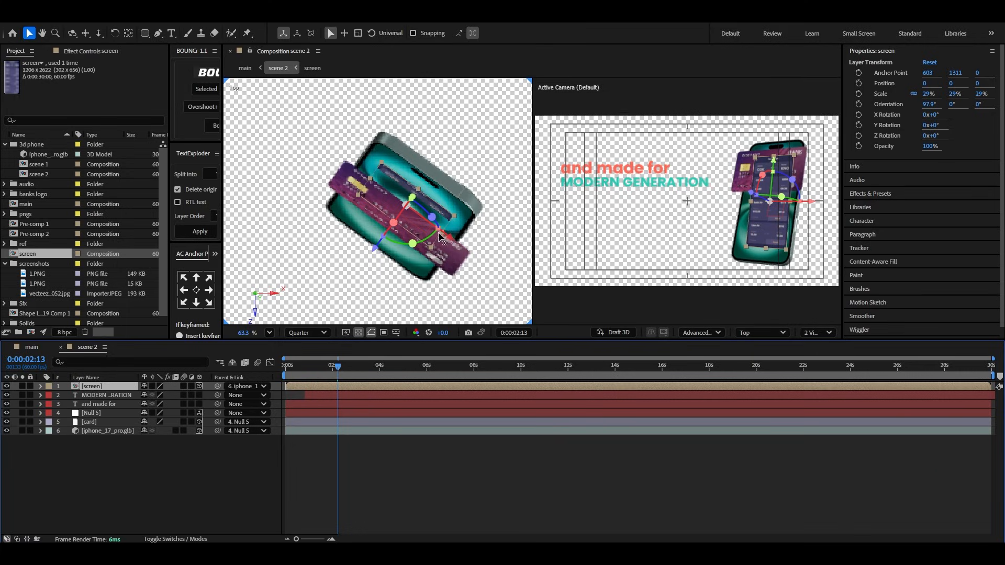
left_click_drag(376, 250, 394, 268)
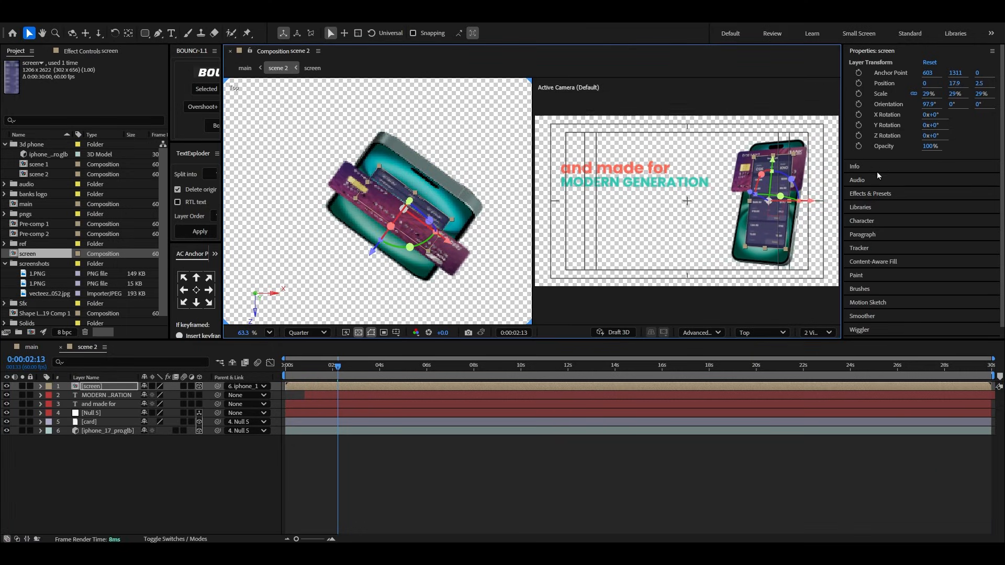
scroll(800, 220, "up", 3)
left_click_drag(747, 168, 749, 167)
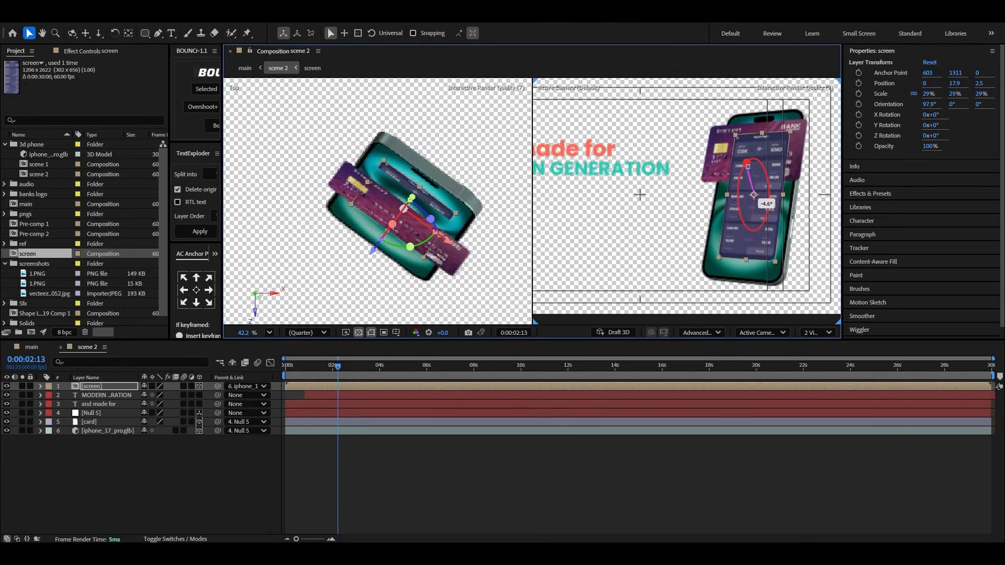
left_click_drag(376, 253, 371, 248)
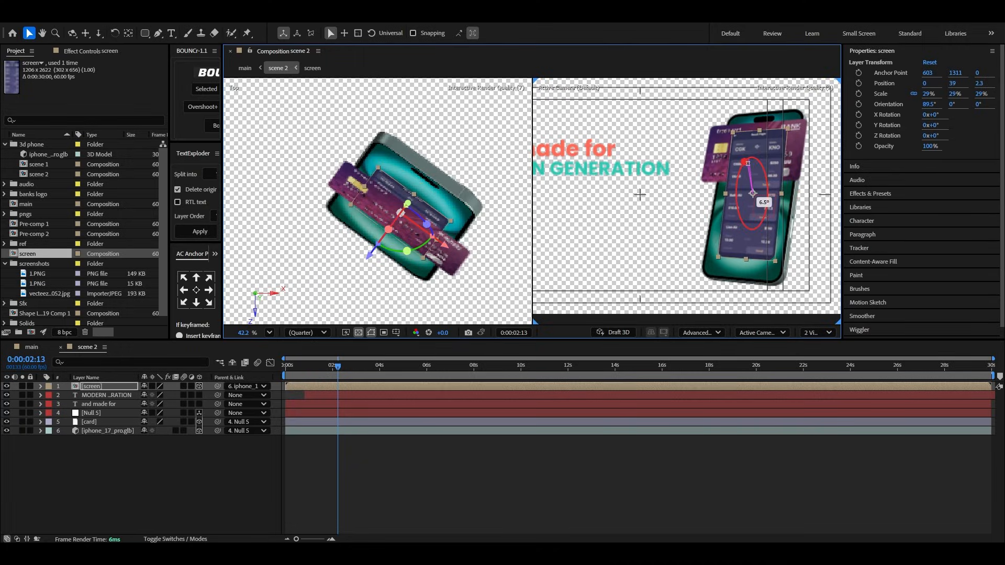
left_click(507, 277)
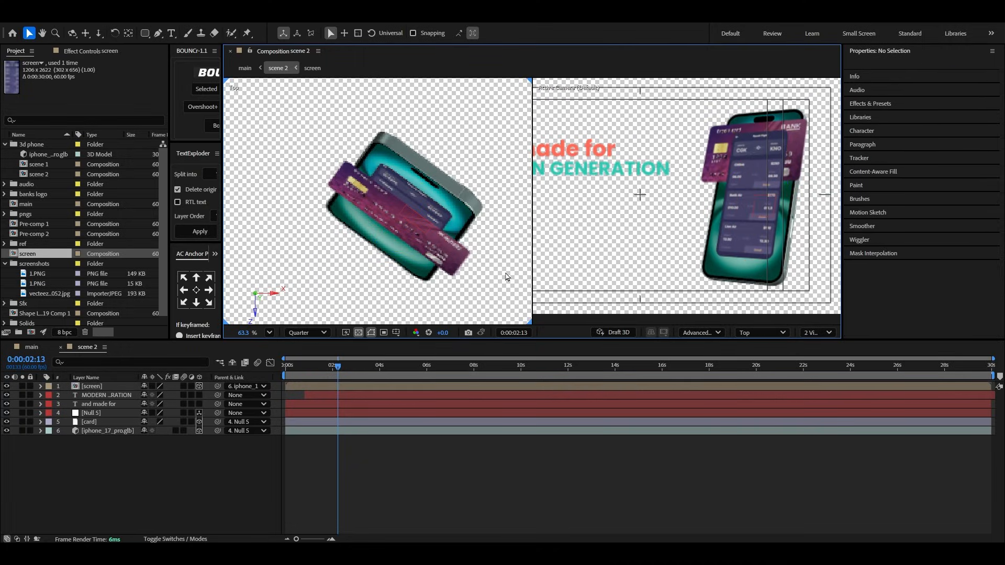
Step: Change the Top view to Custom View 1 at Full resolution and orbit it to show the phone and screen layer from the side
left_click(767, 334)
left_click(786, 461)
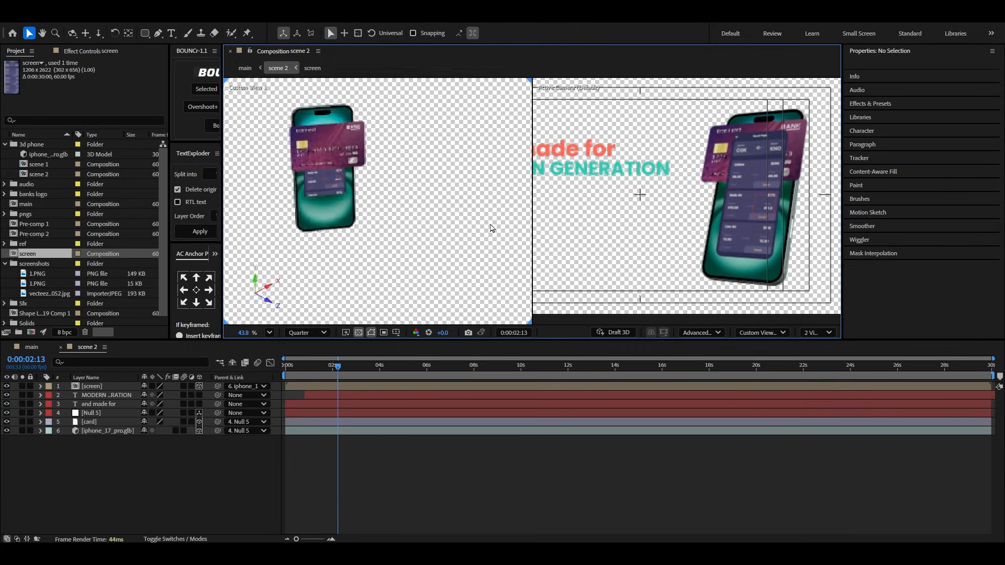
key("c")
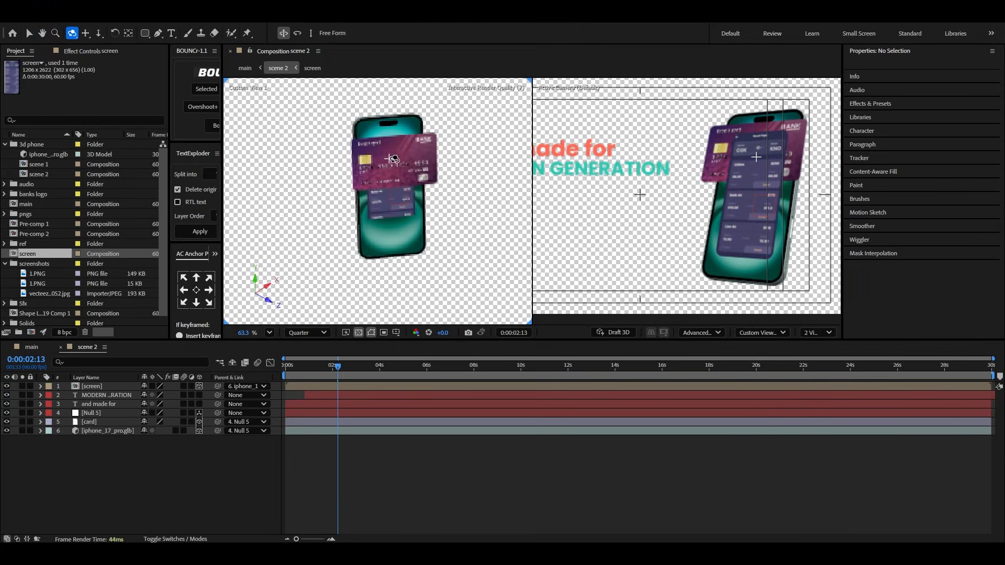
left_click_drag(419, 178, 483, 105)
scroll(403, 168, "up", 3)
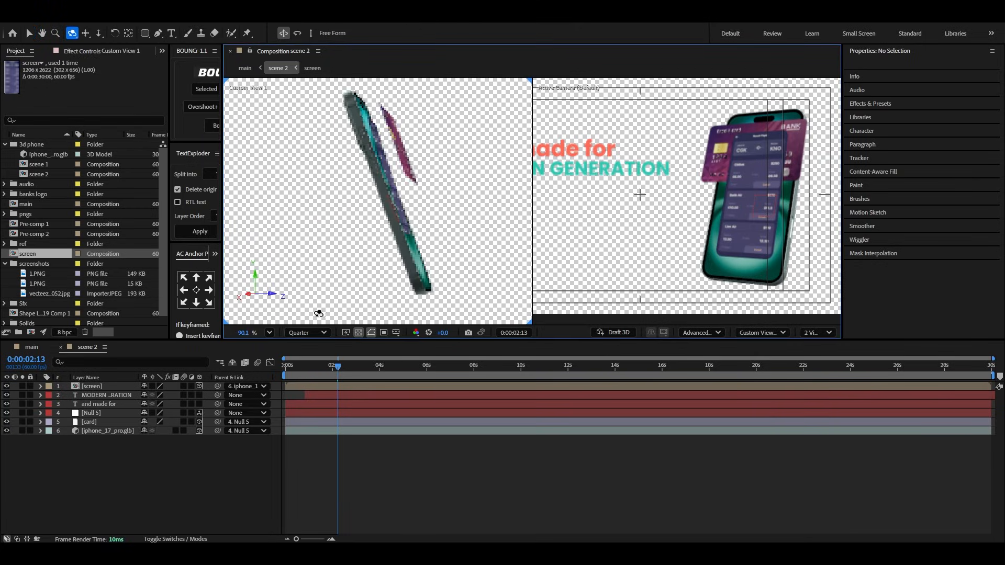
left_click(309, 333)
left_click(311, 367)
scroll(432, 200, "up", 2)
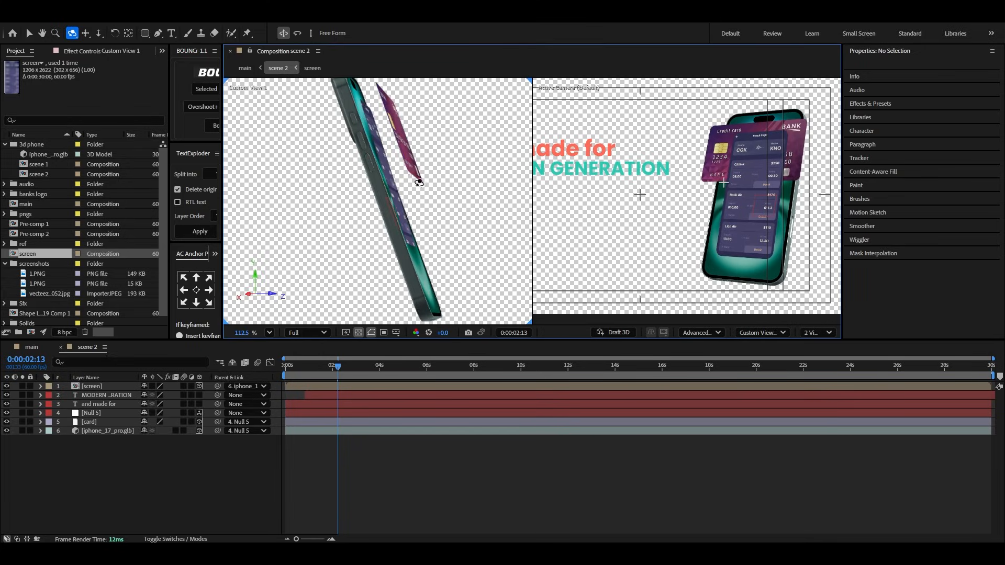
scroll(432, 201, "down", 3)
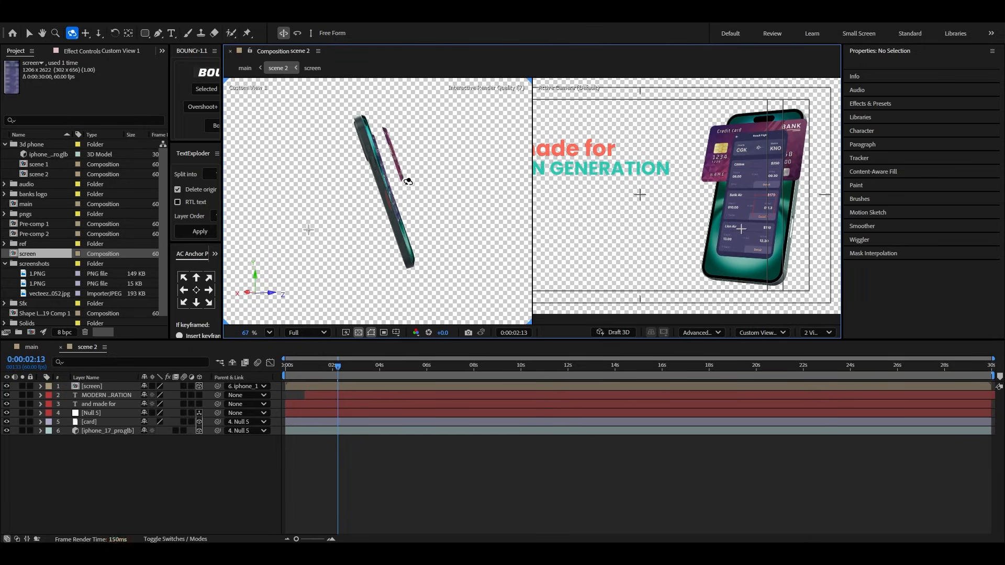
Step: Set the screen layer's X orientation to 90.1° so it parallels the phone, and move it to a Y position of 45.5
scroll(390, 200, "up", 2)
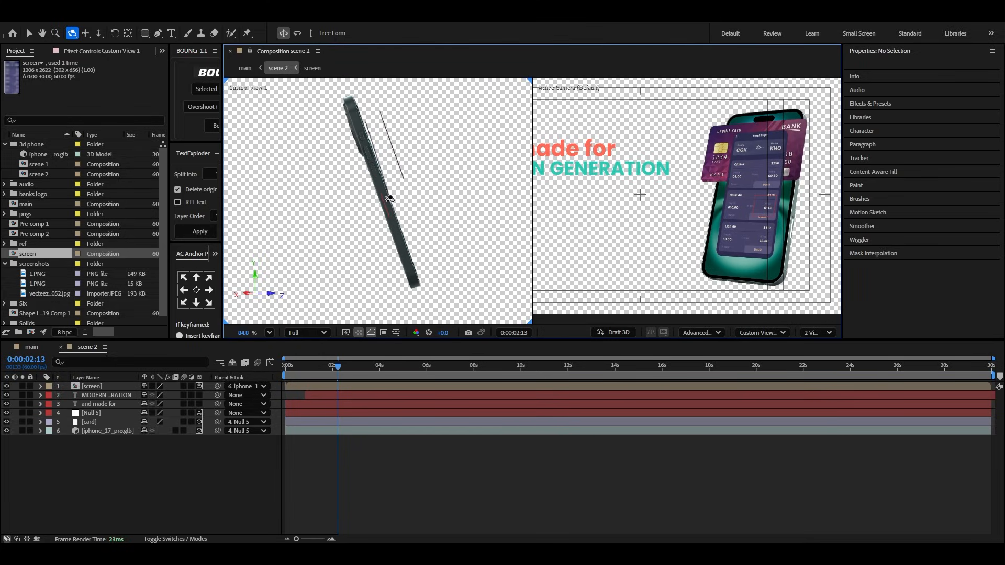
left_click(29, 33)
left_click(86, 378)
left_click(116, 387)
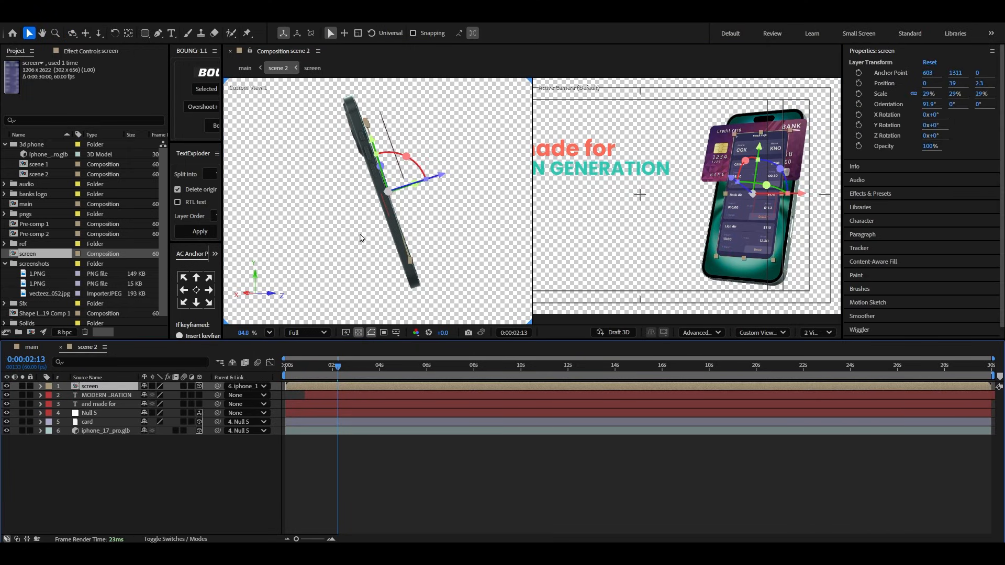
scroll(414, 216, "up", 4)
left_click_drag(395, 147, 427, 161)
scroll(399, 209, "down", 3)
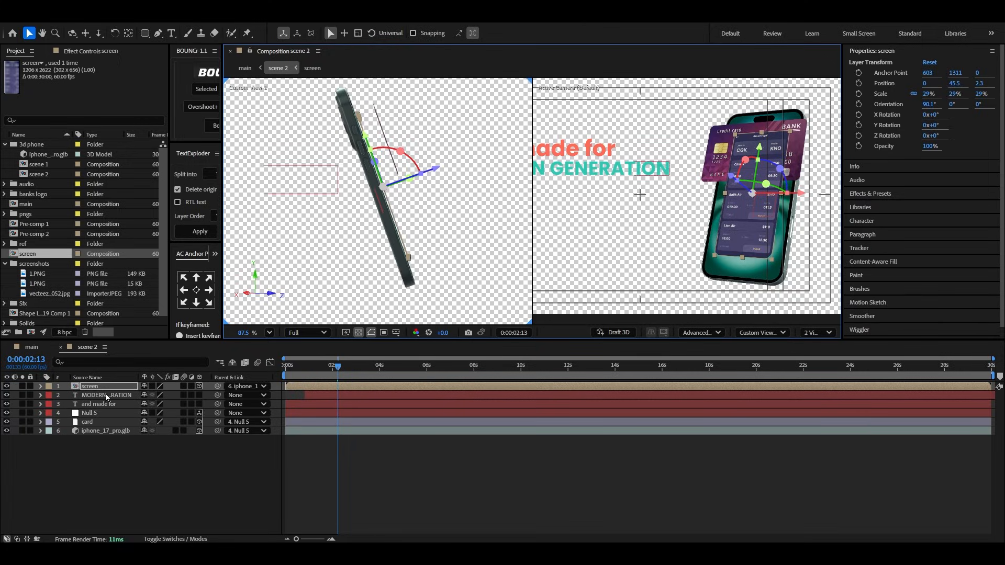
Step: Scale the screen layer to 38.1% and shift it to an X position of 6.7 to cover the phone's display
key("s")
left_click_drag(156, 395, 268, 389)
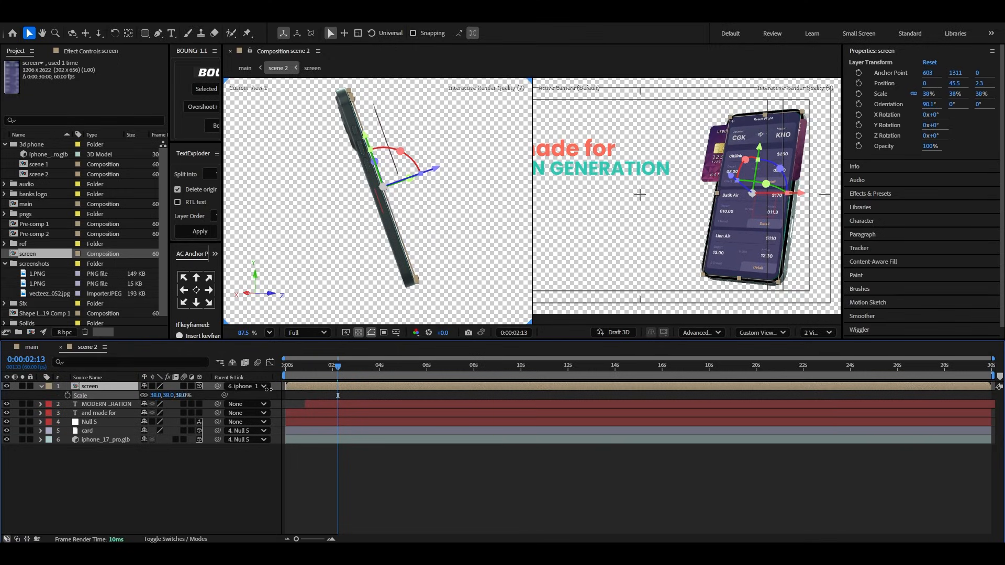
scroll(790, 201, "up", 4)
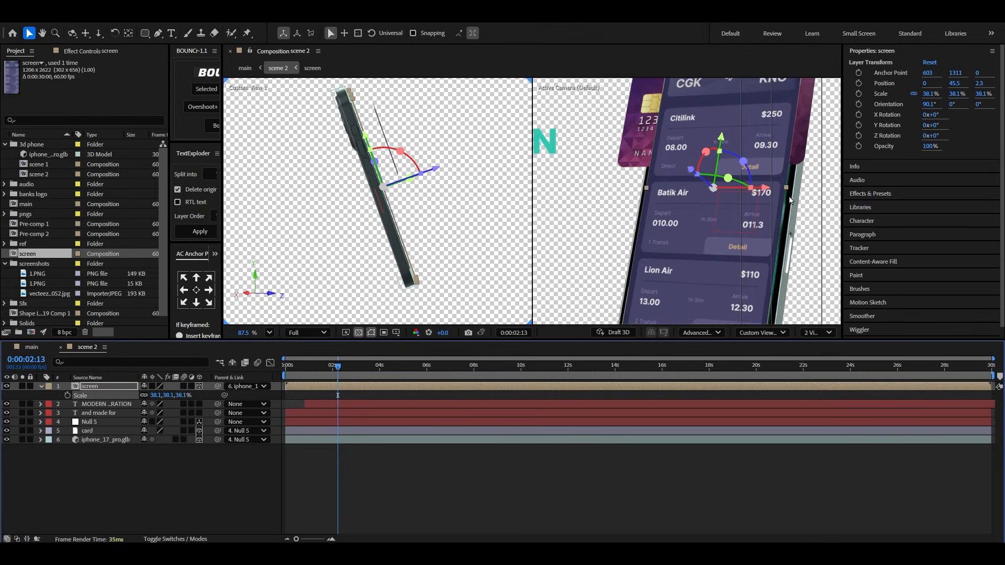
left_click_drag(770, 194, 774, 192)
scroll(775, 194, "down", 3)
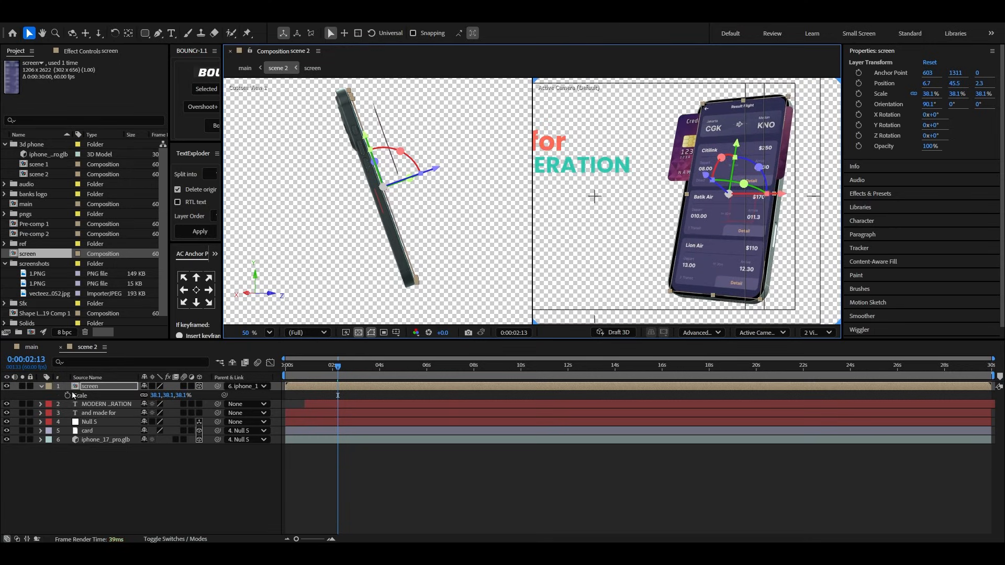
Step: Move the screen layer below the card layer in the scene 2 layer stack
left_click(42, 387)
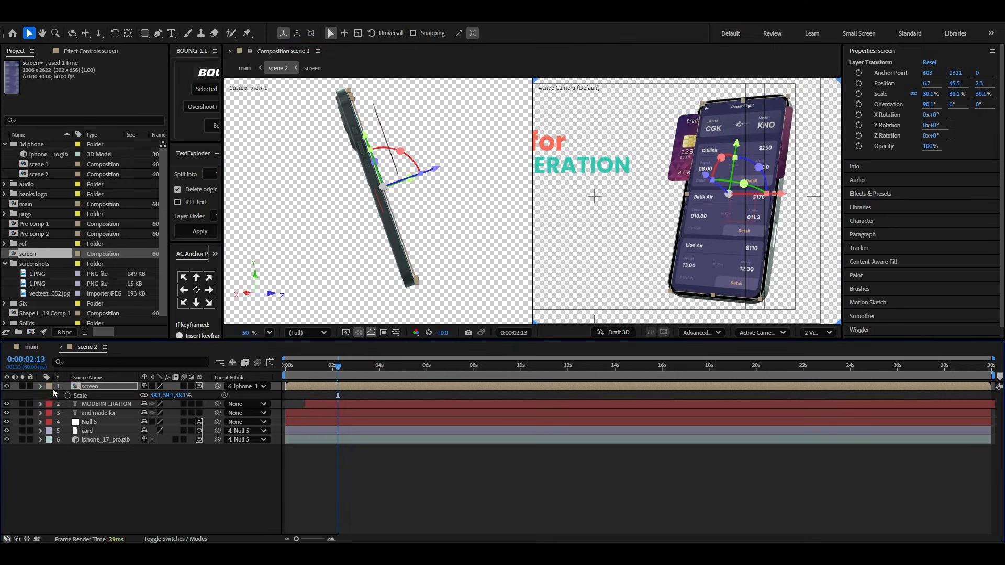
left_click_drag(107, 431, 112, 434)
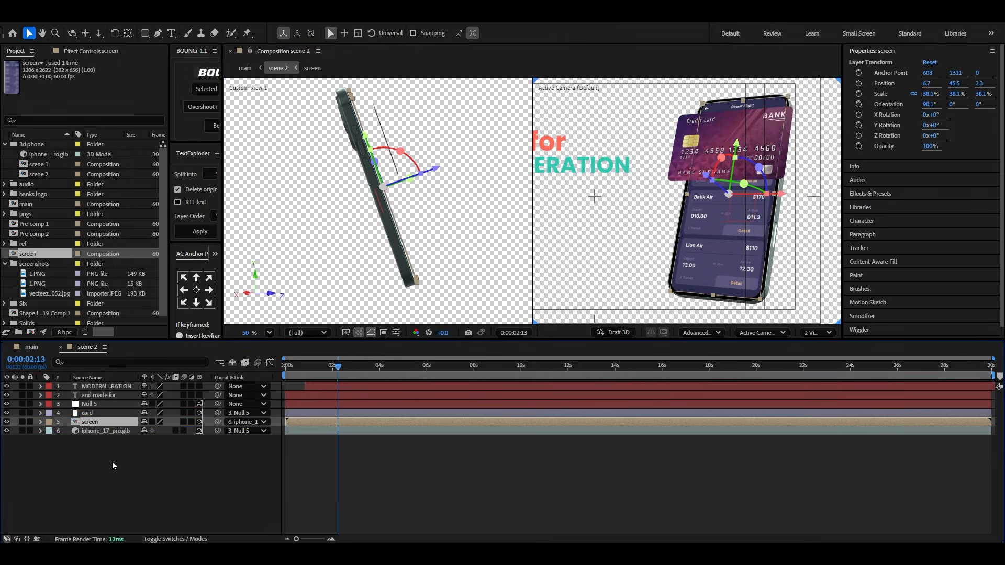
left_click(103, 458)
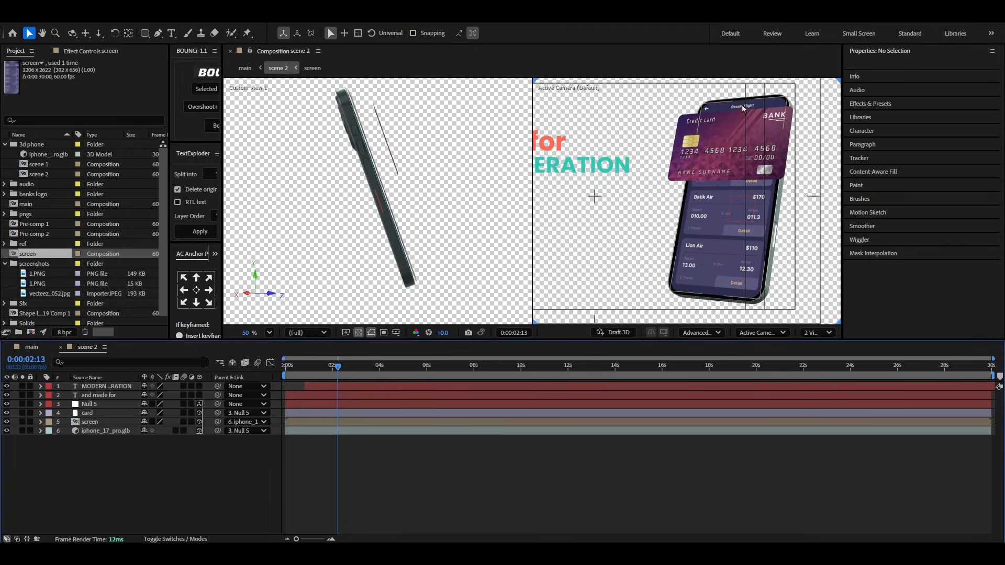
Step: In the screen composition, draw a rounded rectangle about 486 × 144 px near the top and set its roundness to 221
double_click(90, 422)
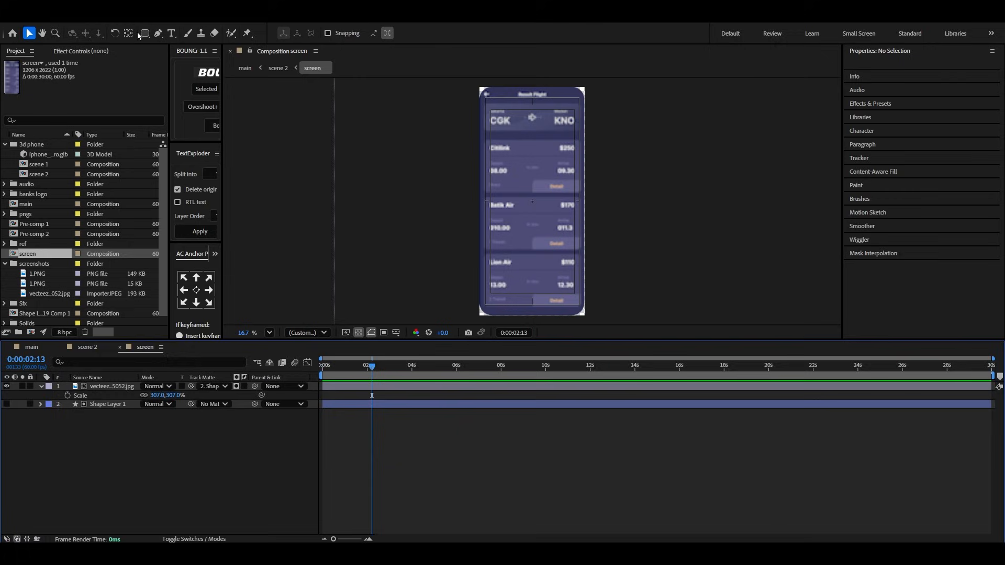
left_click_drag(141, 34, 184, 45)
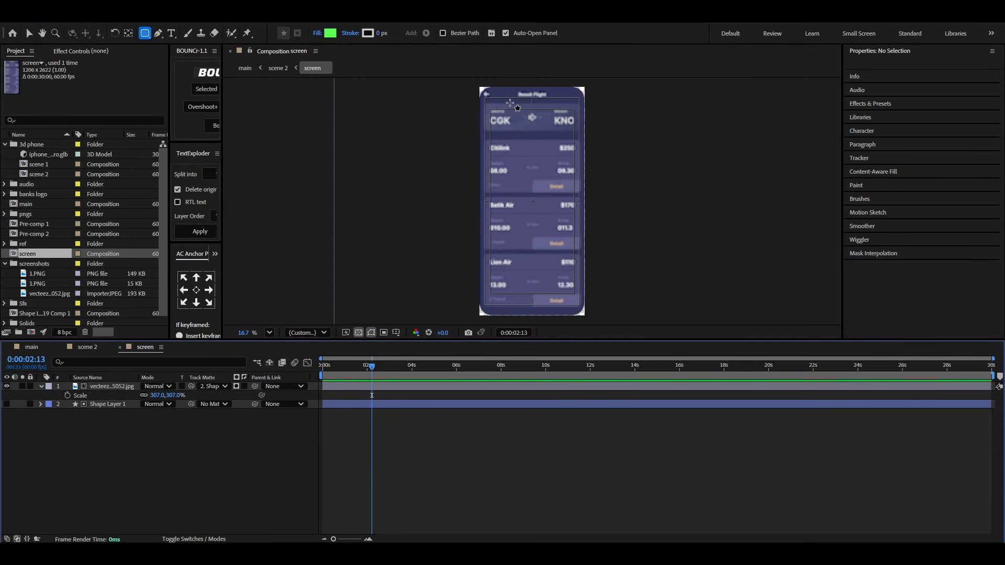
left_click_drag(511, 103, 538, 112)
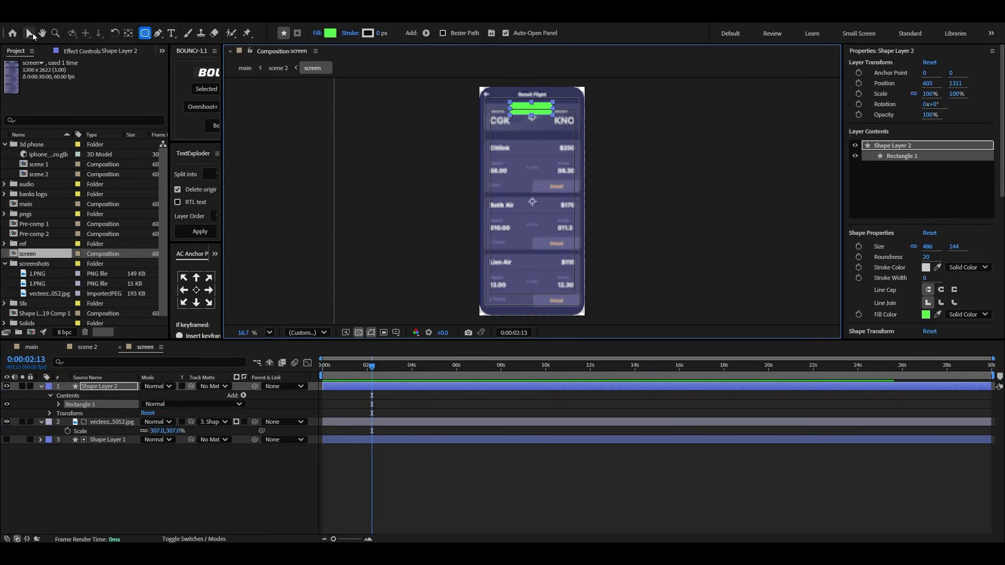
left_click(30, 34)
left_click(59, 404)
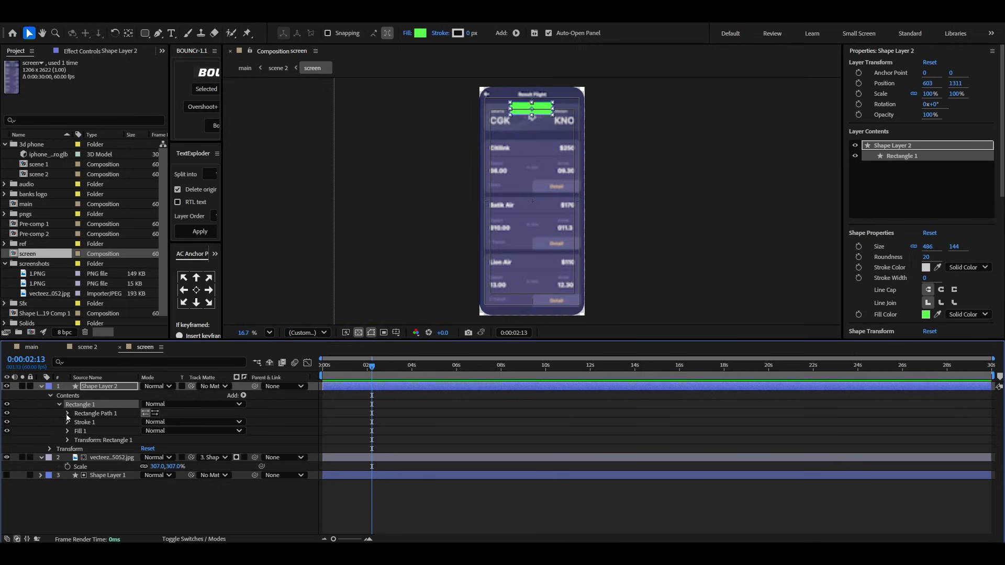
left_click(67, 413)
left_click_drag(149, 440, 210, 433)
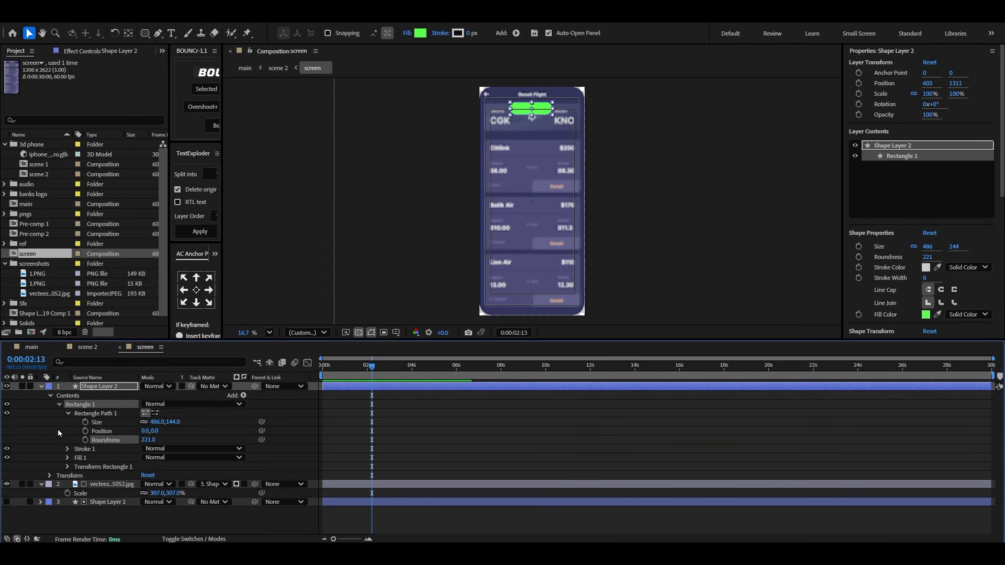
Step: Fill the pill shape with black (000000), centre it near the app screen's upper edge as a notch, and return to scene 2
left_click(41, 386)
left_click(422, 37)
left_click_drag(444, 286, 427, 352)
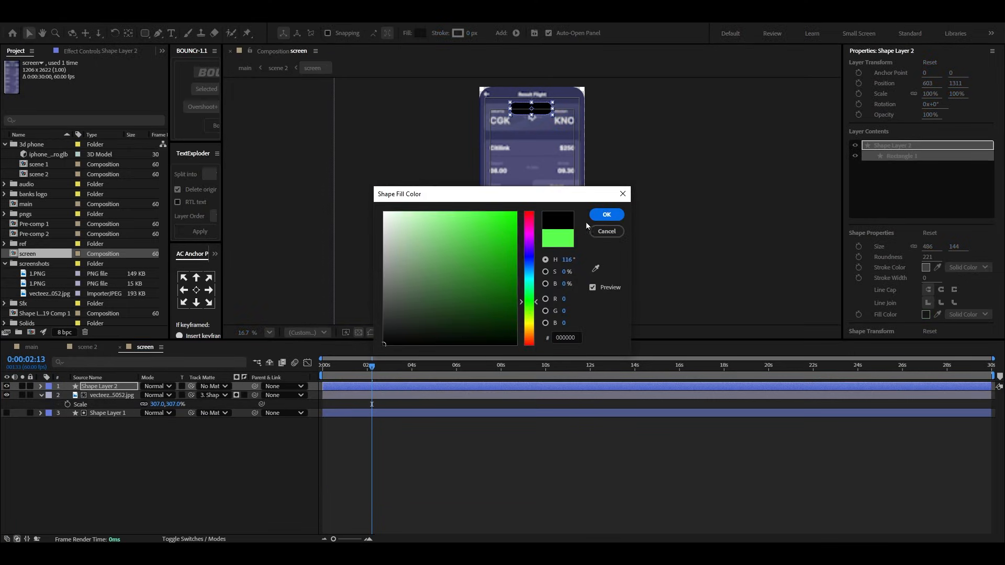
left_click(603, 216)
left_click(206, 461)
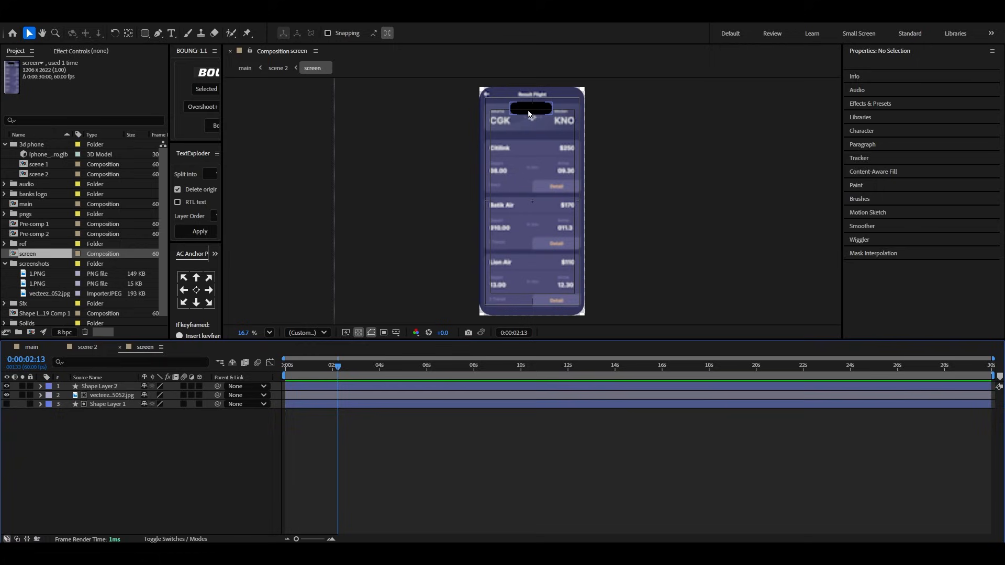
left_click_drag(529, 114, 541, 100)
left_click(120, 347)
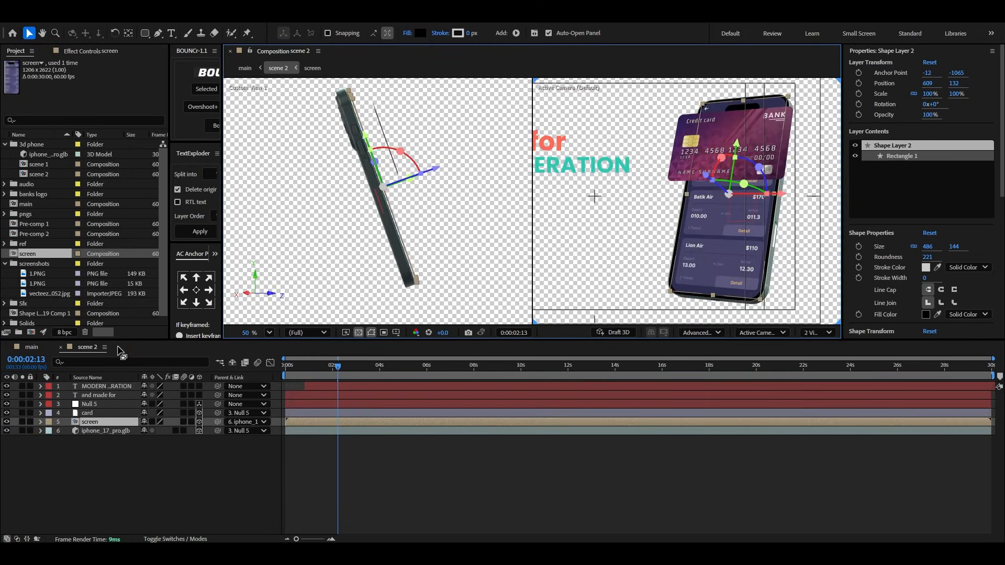
Step: Switch scene 2 back to a single-view layout showing the active camera
left_click(180, 461)
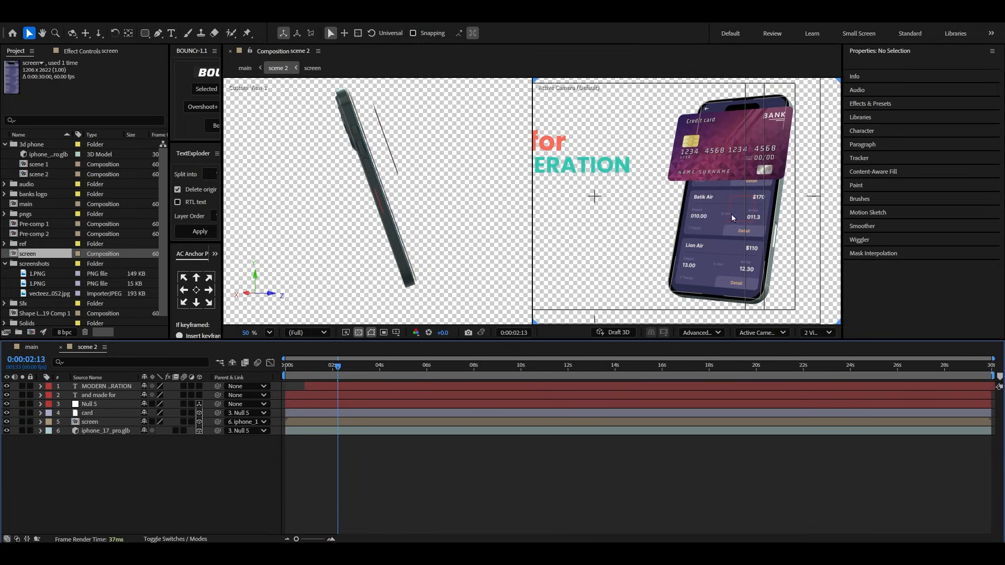
key("space")
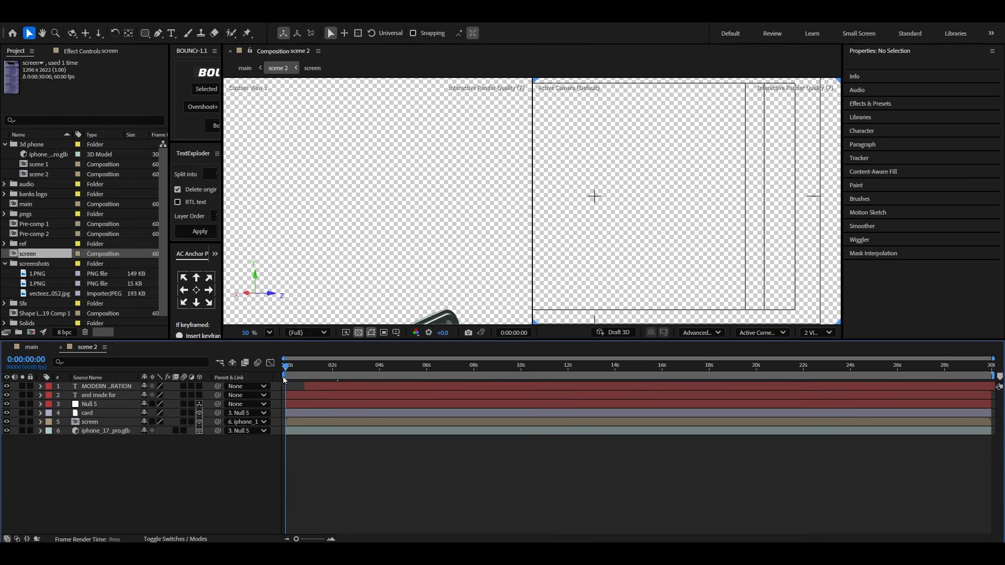
left_click(812, 336)
left_click(815, 348)
Step: Play scene 2 from the start to check the phone screen, and fit the composition in the viewer
left_click_drag(331, 367, 265, 378)
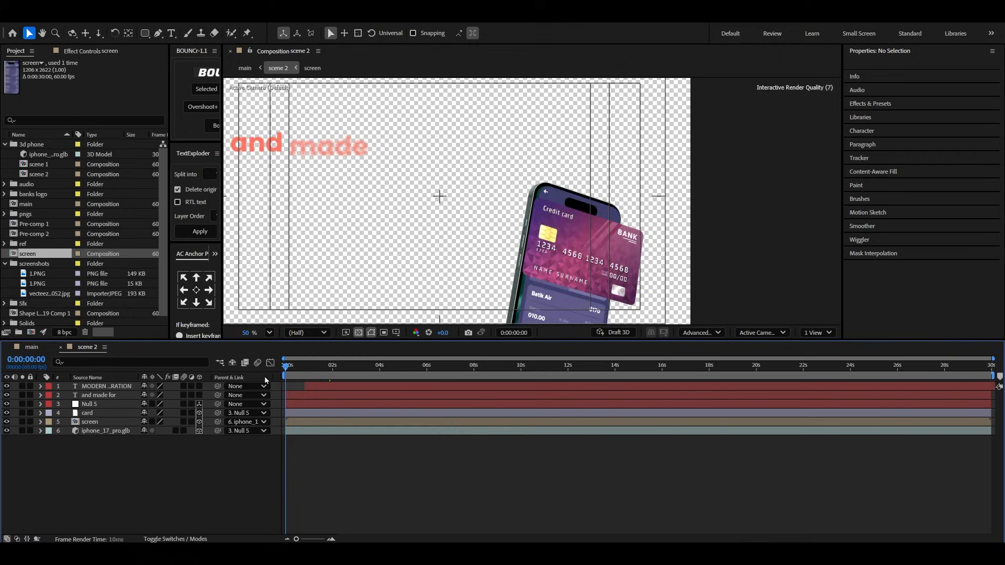
key("space")
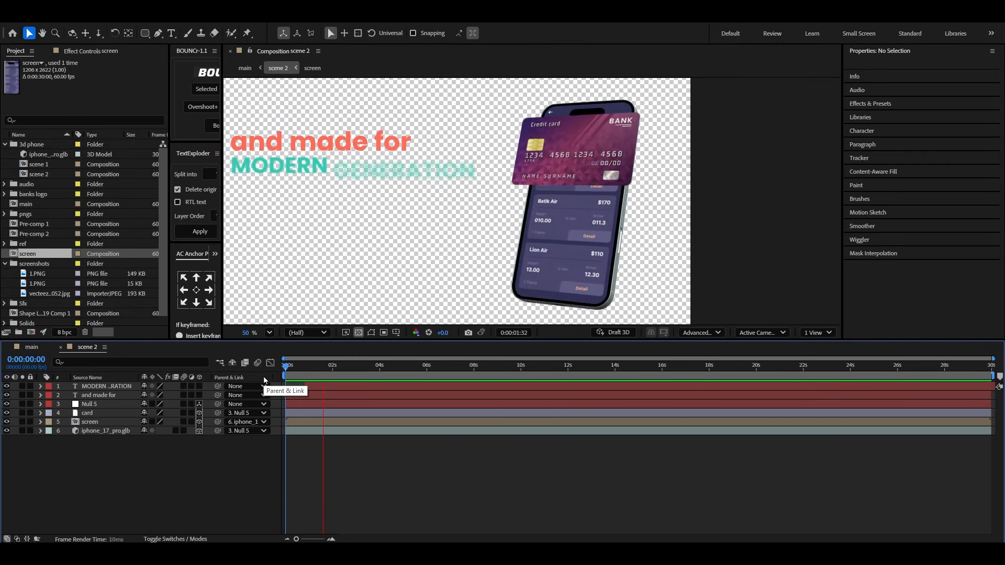
key("space")
left_click(270, 333)
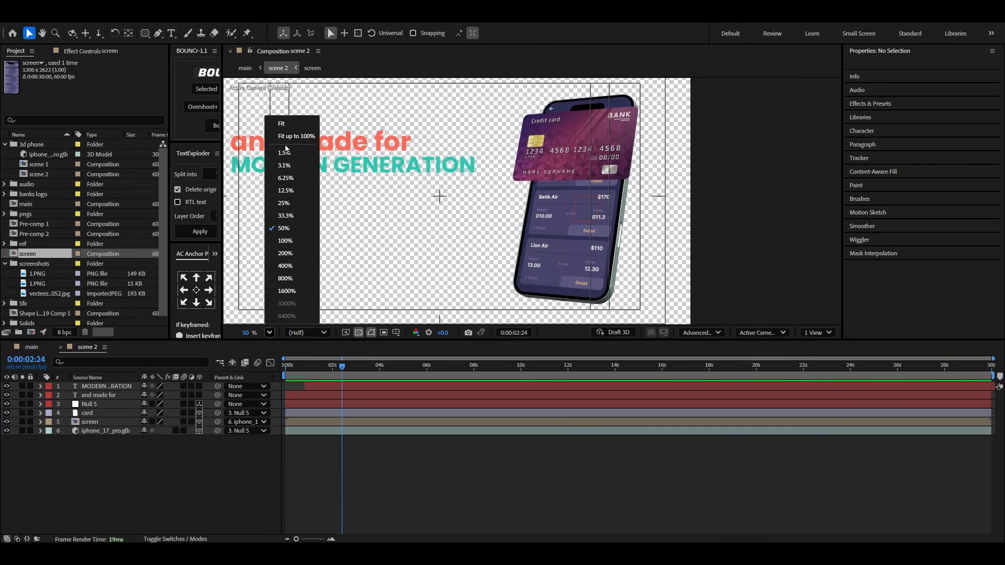
left_click(282, 124)
Step: Return to the main composition and preview the section where scene 2 begins, around 14 seconds
left_click(61, 347)
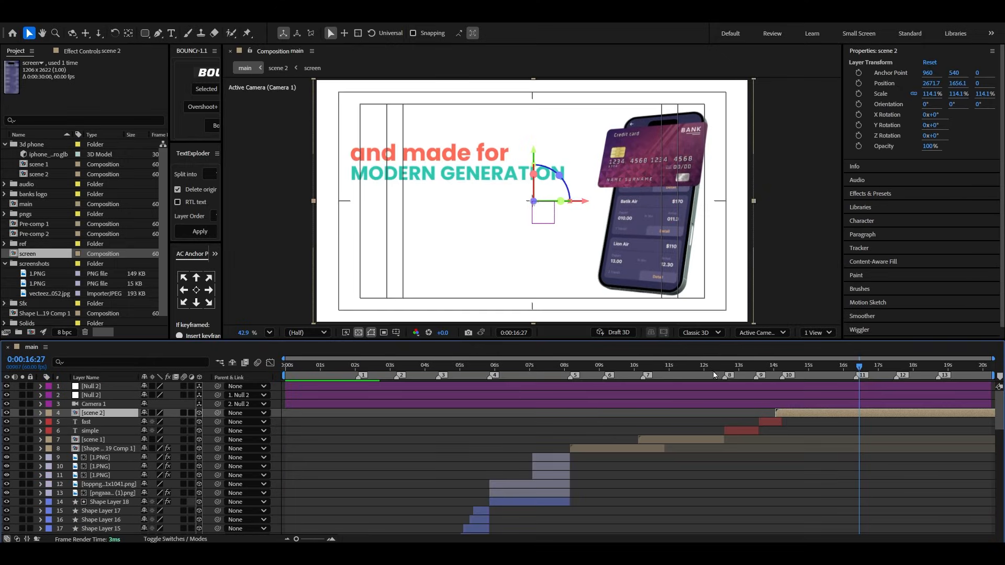
left_click(768, 367)
left_click_drag(771, 371, 805, 376)
key("space")
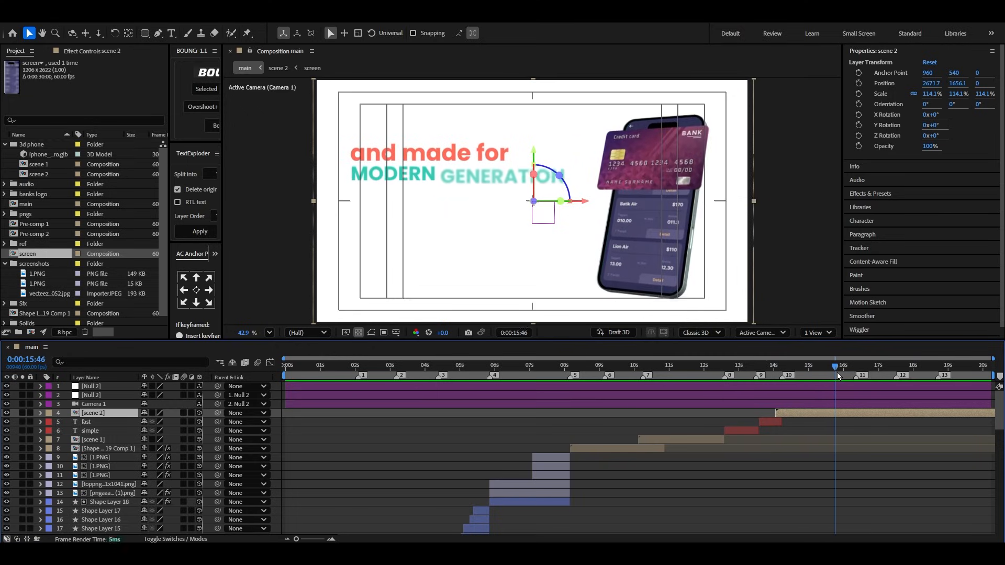
Step: Open scene 2 and copy the hex fill colour 2BC6B0 from the MODERN GENERATION text
double_click(849, 416)
left_click(524, 177)
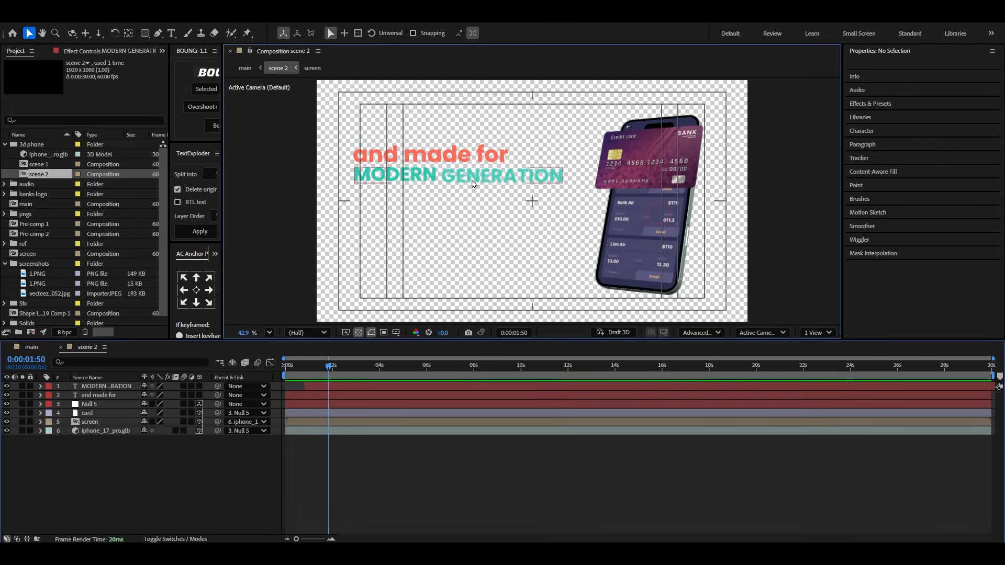
left_click(880, 203)
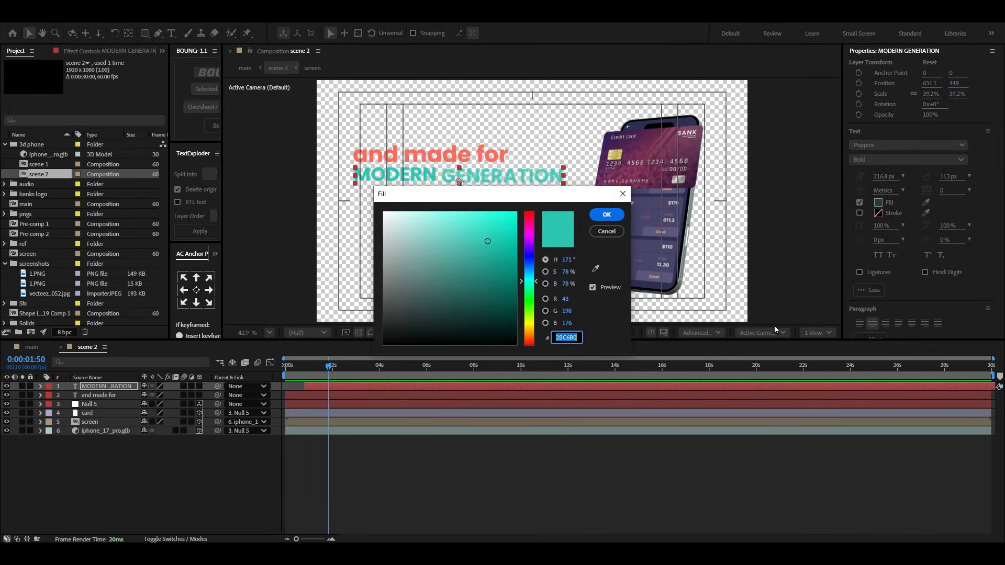
right_click(569, 338)
left_click(594, 371)
left_click(609, 215)
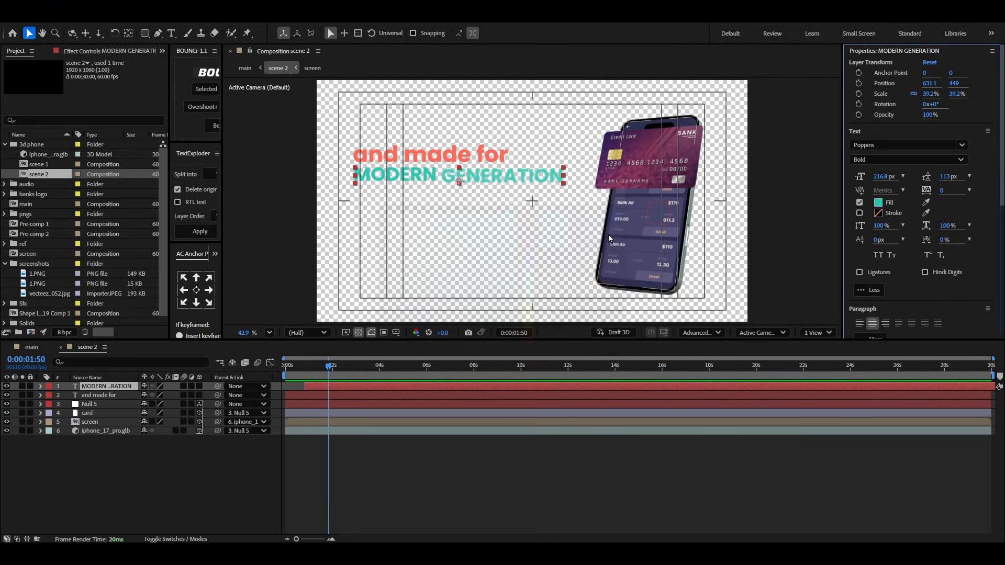
Step: In the main composition, set the "fast" text's fill to the copied teal colour 2BC6B0
left_click(61, 348)
left_click(762, 423)
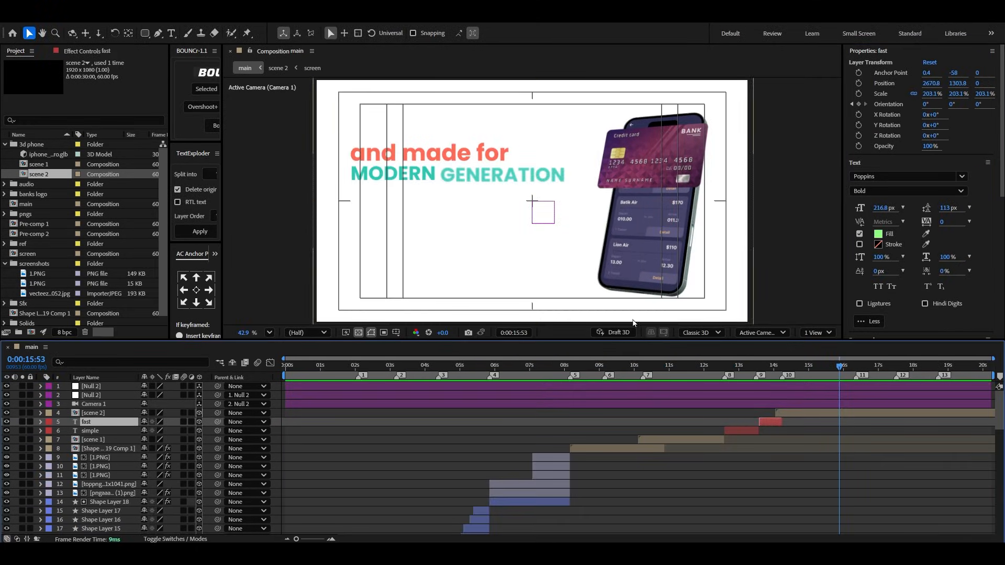
left_click(771, 367)
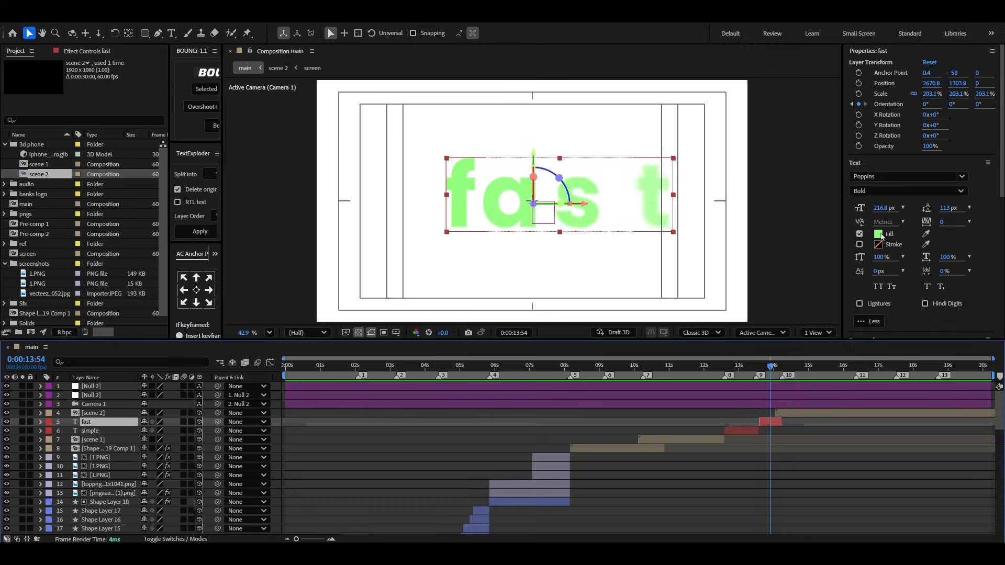
left_click(878, 234)
key("ctrl+v")
key("Return")
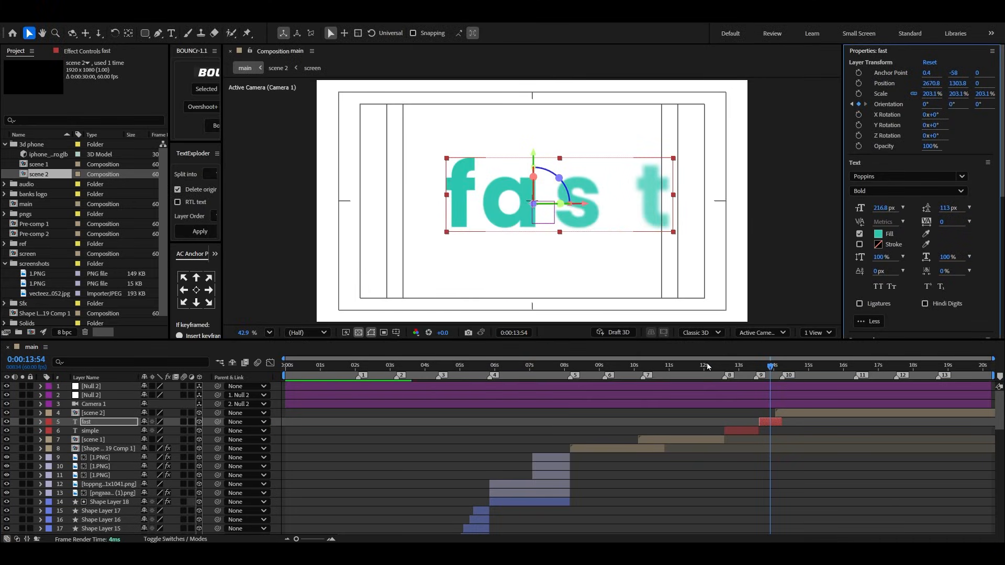
Step: Preview the main composition from about 12 seconds through scene 2, and magnify the timeline around 16:19
left_click(707, 366)
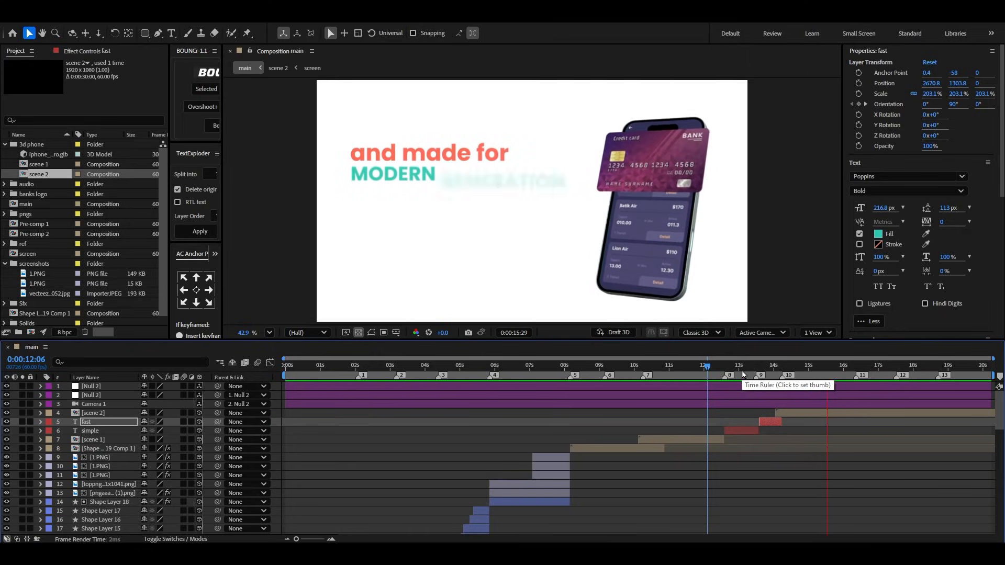
left_click(760, 373)
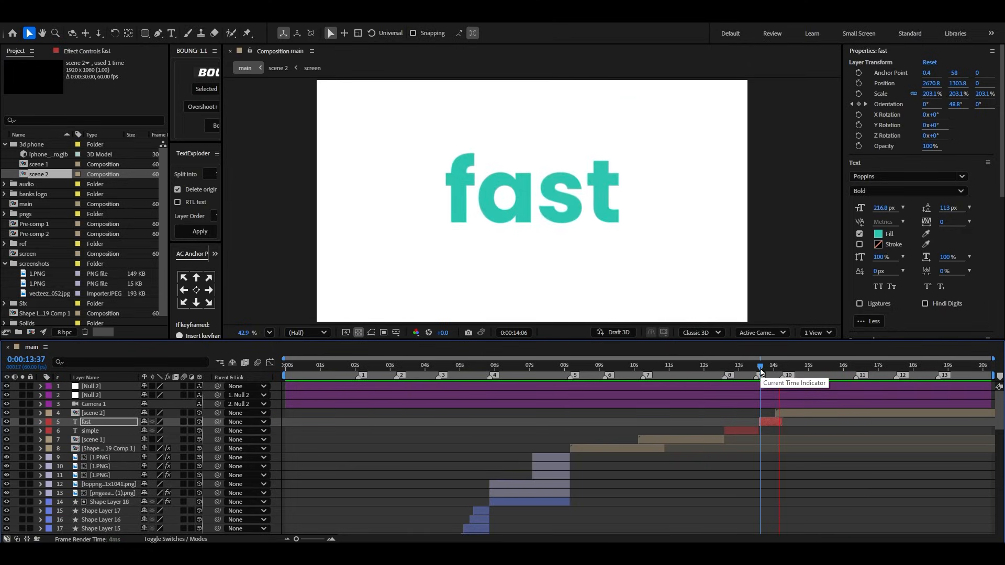
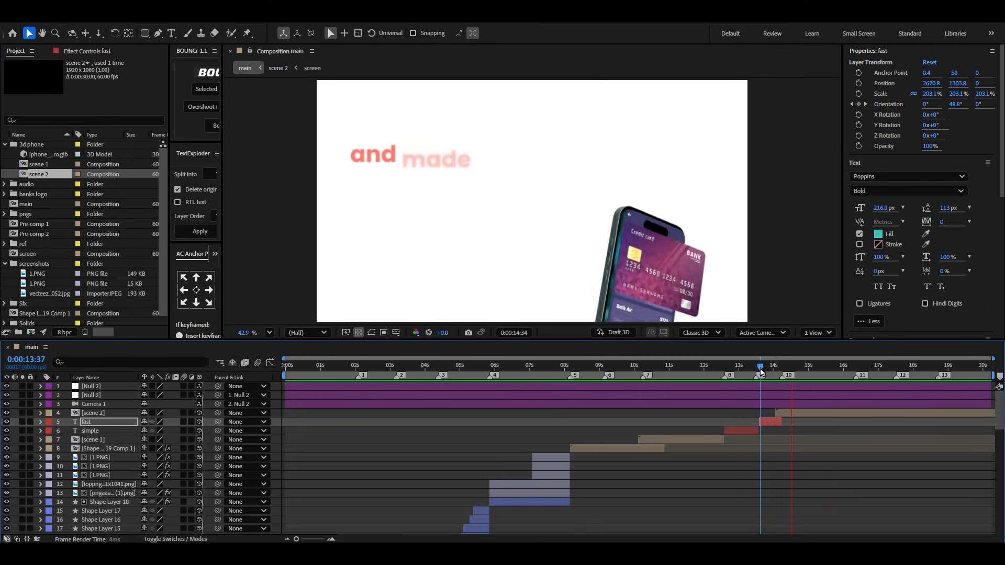
key("space")
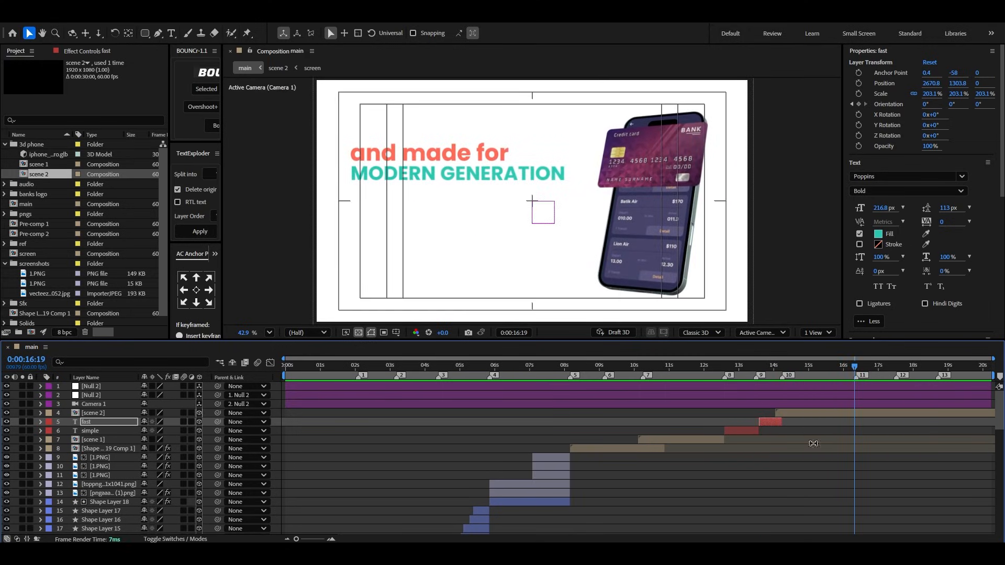
left_click(813, 444)
scroll(859, 403, "up", 3, "alt")
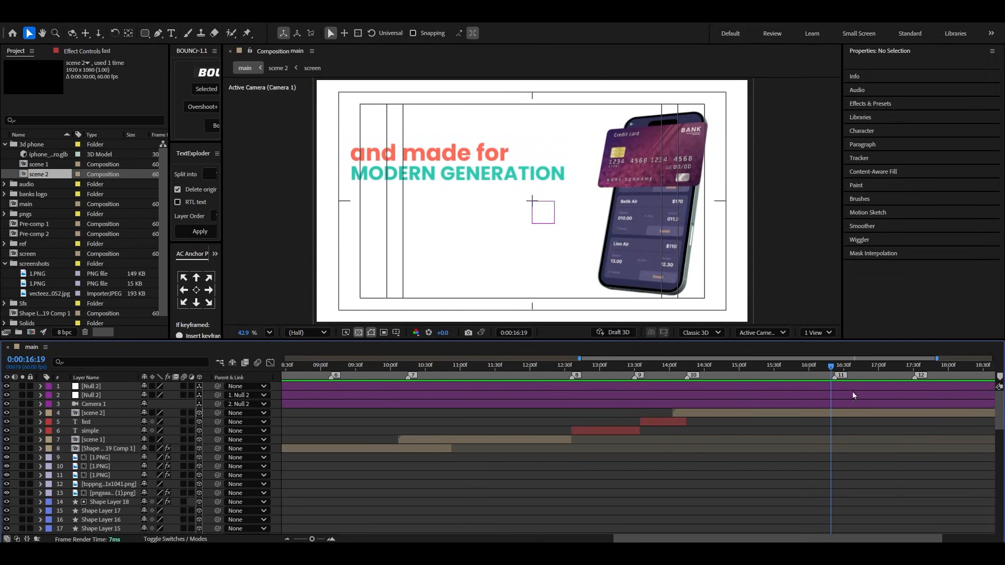
Step: In scene 2, move Null 5's ending position and orientation keyframes to 0:00:02:19, and preview the change in the main composition
left_click_drag(832, 369, 836, 378)
double_click(832, 413)
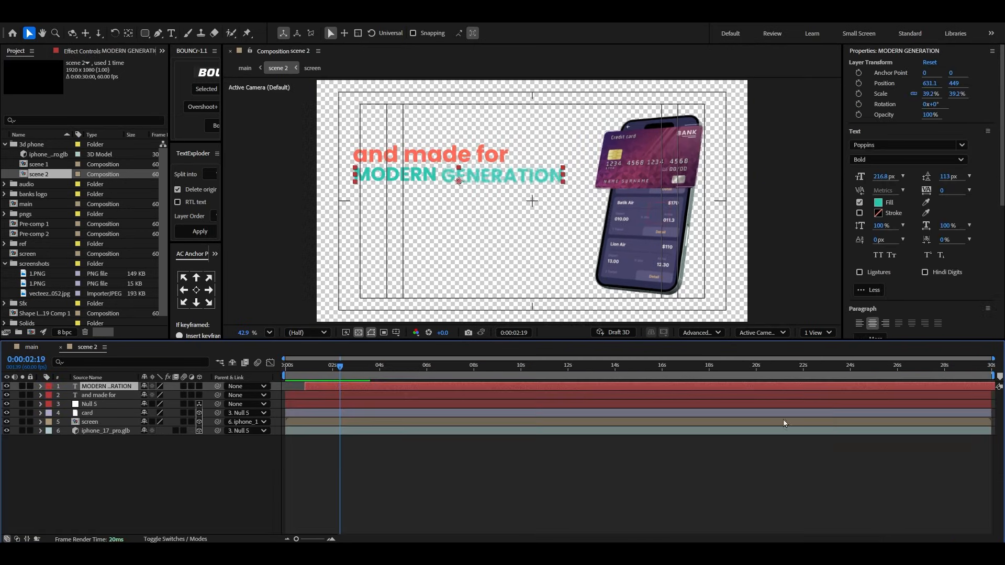
left_click(94, 413)
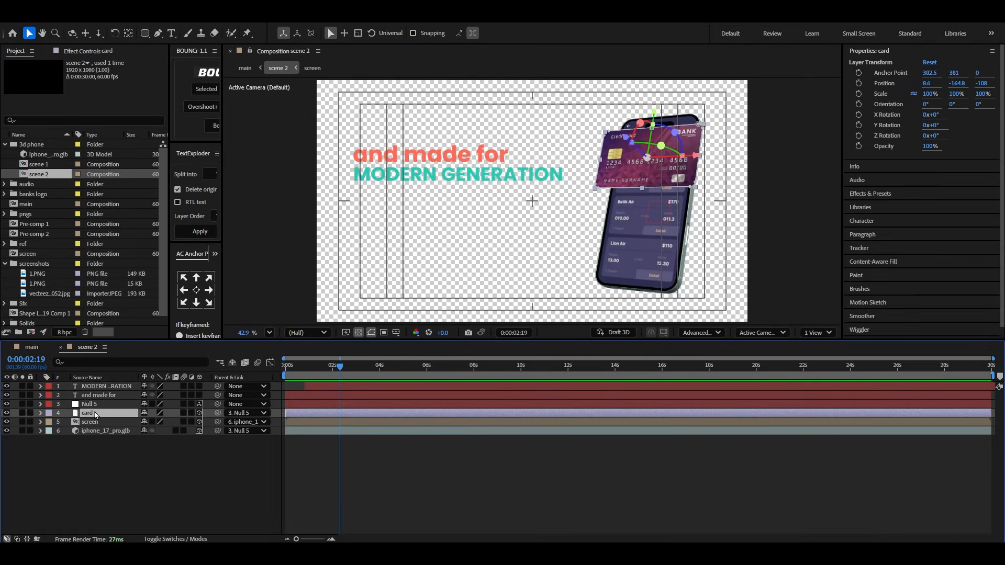
left_click(94, 404)
key("u")
left_click(351, 418)
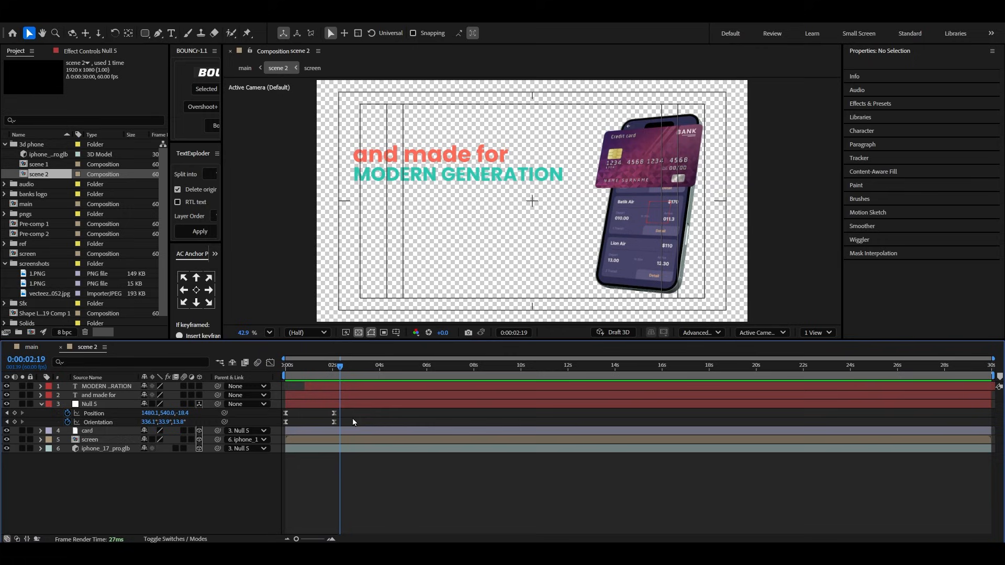
mouse_move(353, 422)
left_mouse_down()
mouse_move(328, 410)
mouse_move(341, 426)
left_mouse_up()
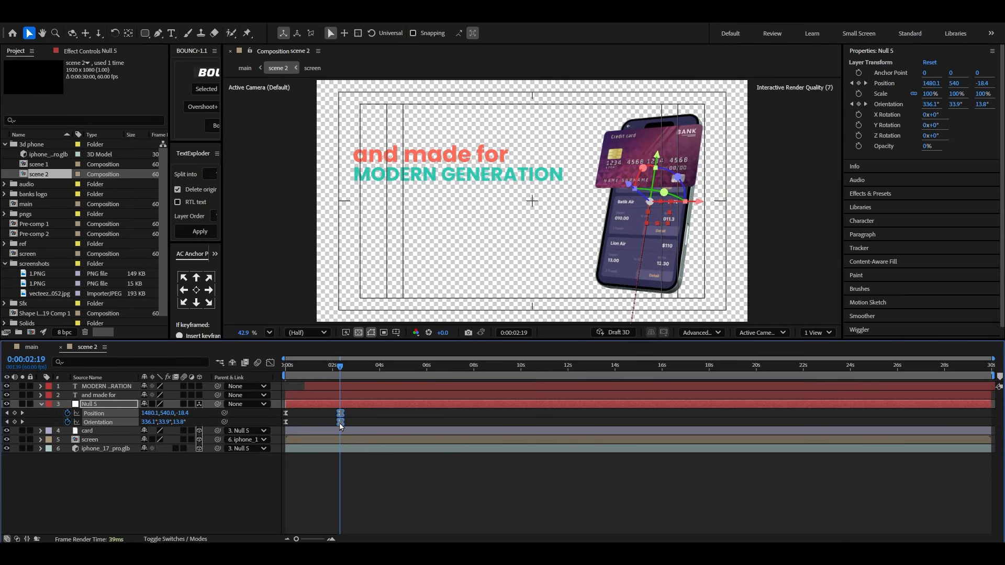
left_click(61, 351)
left_click(802, 366)
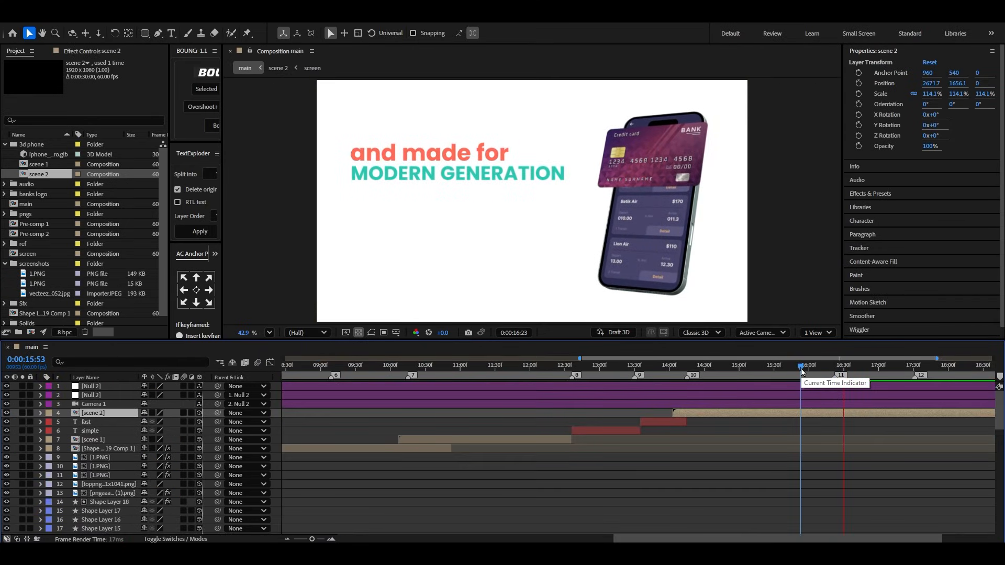
Step: Draw a black circle about 711 px in diameter over the main composition at 0:00:16:16
left_click_drag(802, 369, 830, 382)
left_click(341, 507)
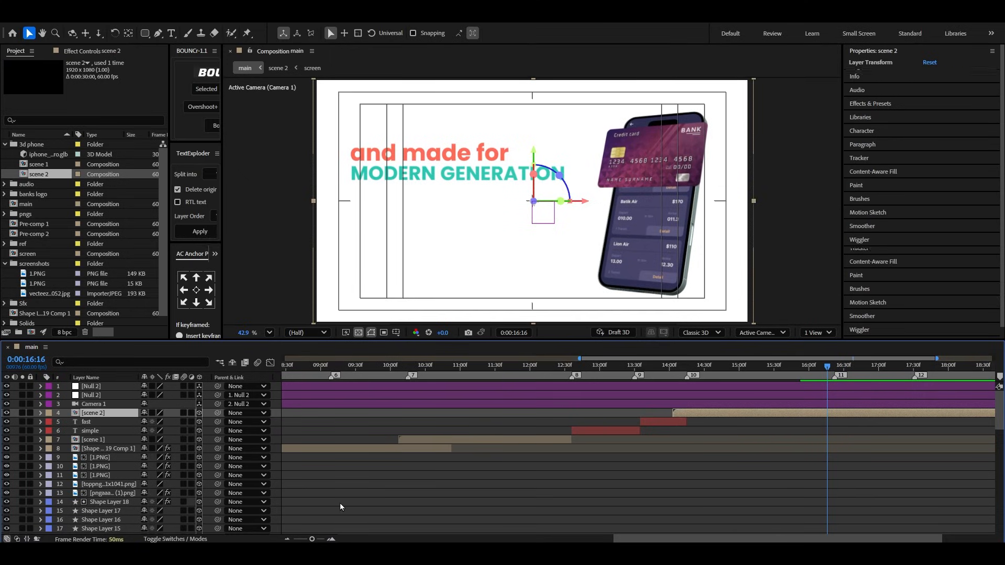
left_click_drag(145, 33, 173, 58)
left_click_drag(445, 124, 606, 284)
left_click(29, 33)
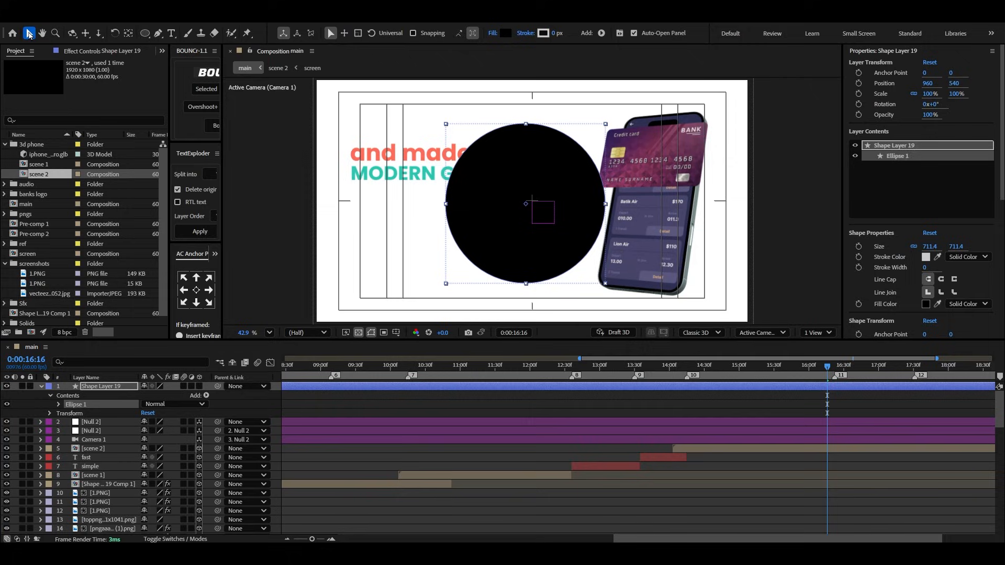
Step: Centre the circle's anchor point and align the circle horizontally and vertically to the composition
left_click(195, 293)
left_click_drag(222, 281, 285, 285)
left_click(263, 256)
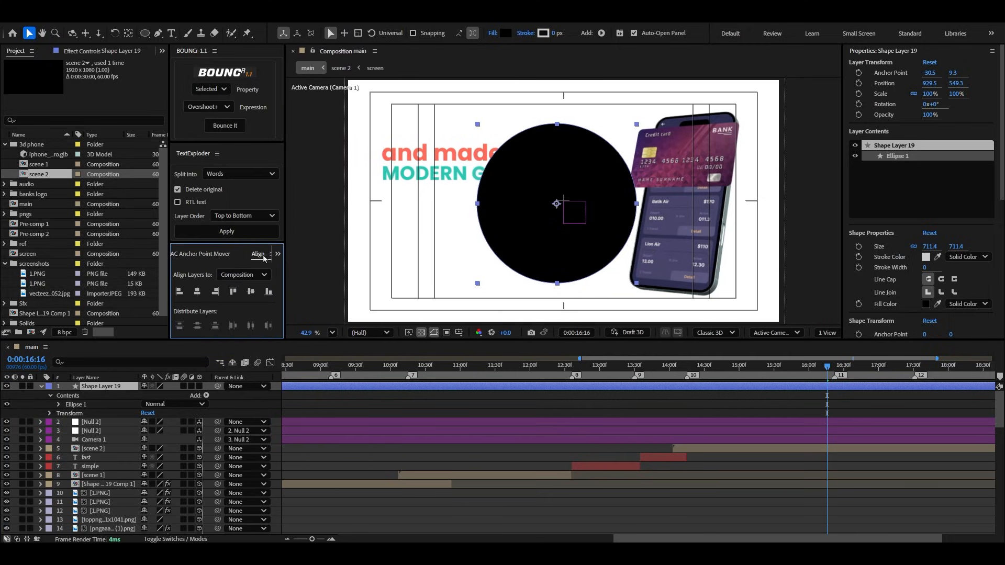
left_click(198, 292)
left_click(251, 292)
left_click(42, 386)
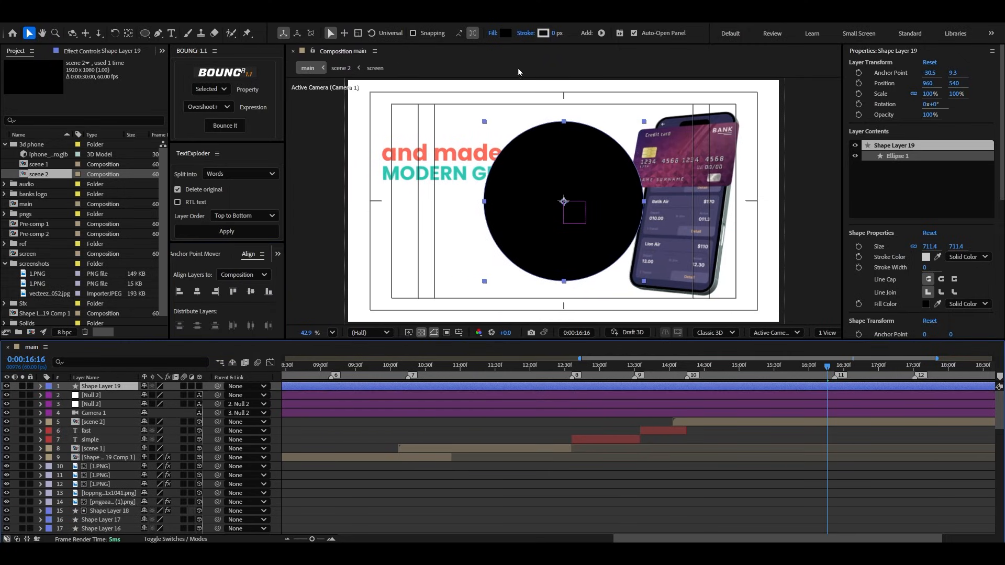
Step: Fill the circle with the coral colour FF6C59 sampled from the "and made for" text
left_click(506, 33)
left_click(596, 269)
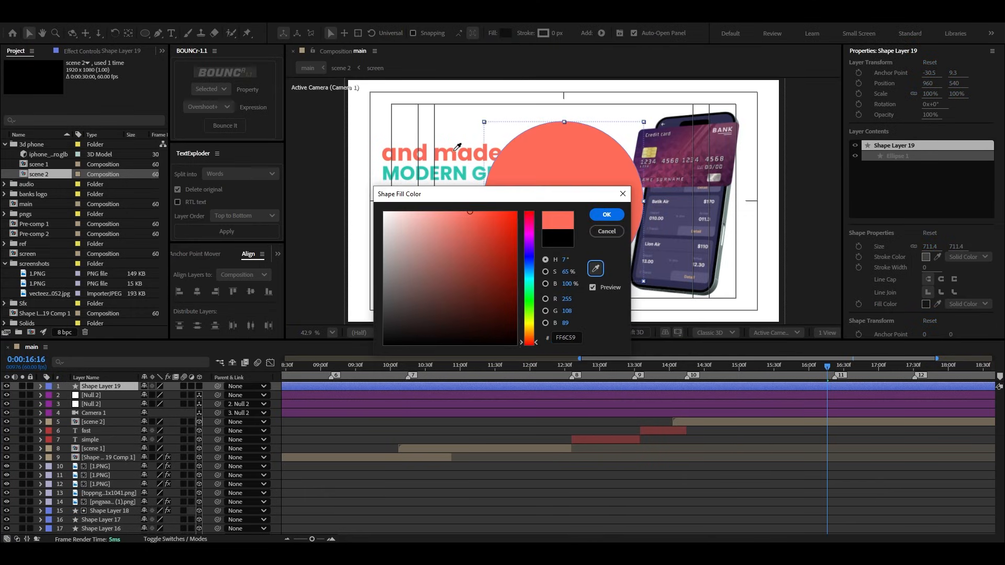
left_click(457, 148)
left_click(607, 215)
Step: Trim the start of the circle's shape layer to around 0:00:16:16, just before marker 11
left_click(122, 389)
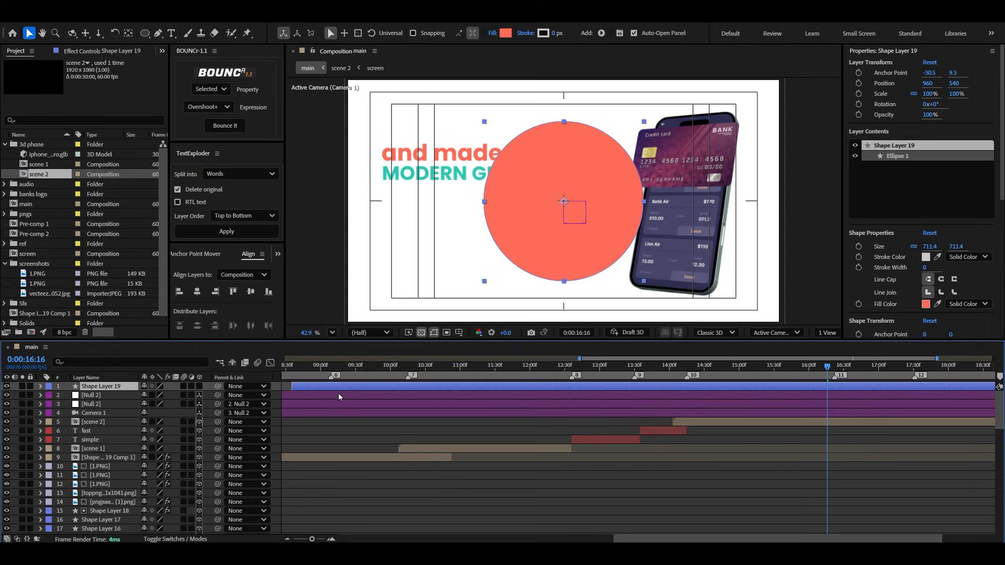
key("alt+bracketleft")
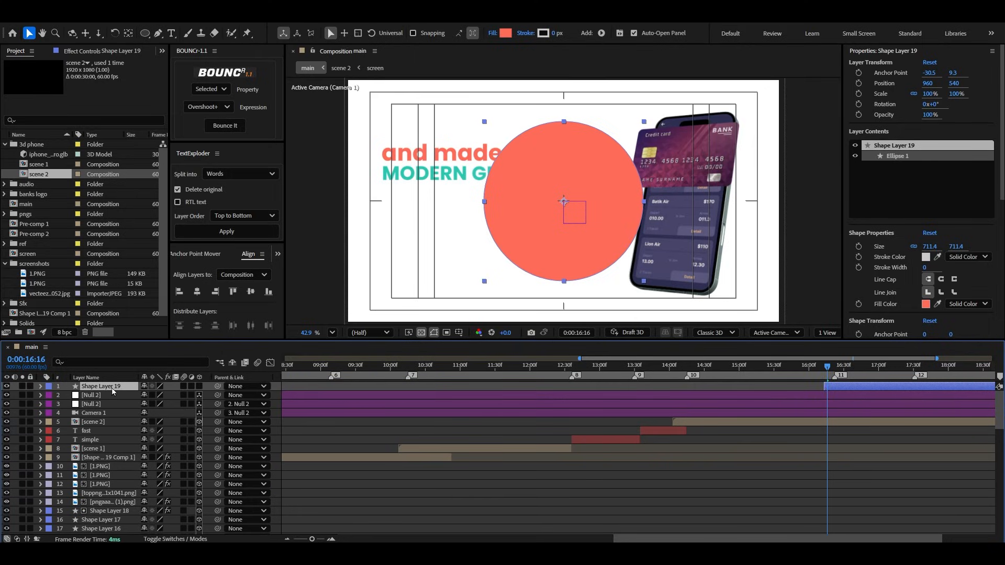
mouse_move(113, 392)
left_mouse_down()
mouse_move(114, 417)
mouse_move(121, 390)
left_mouse_up()
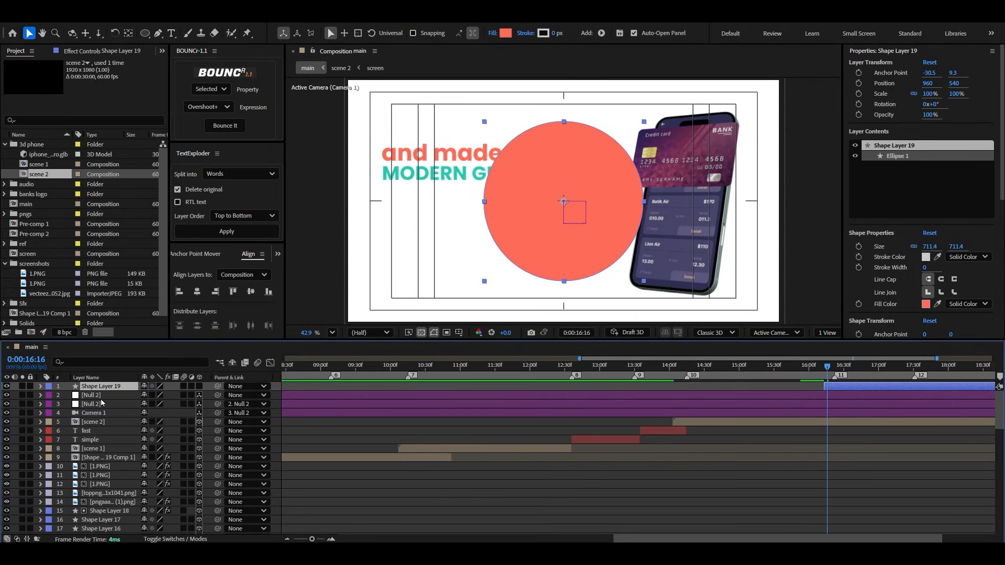
Step: Add a scale keyframe of 0% to the circle at 0:00:16:16
key("s")
key("F2")
left_click(68, 395)
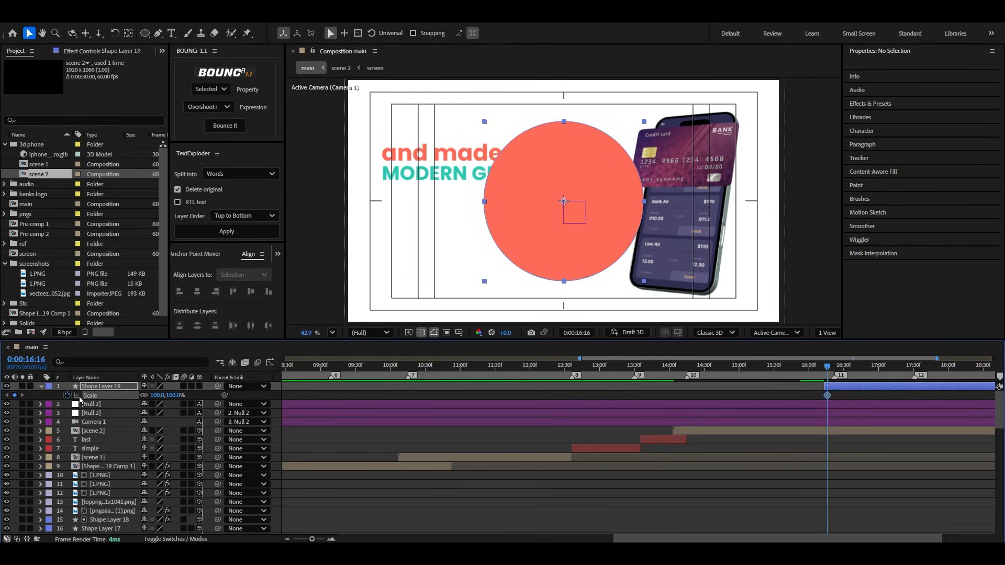
left_click(172, 396)
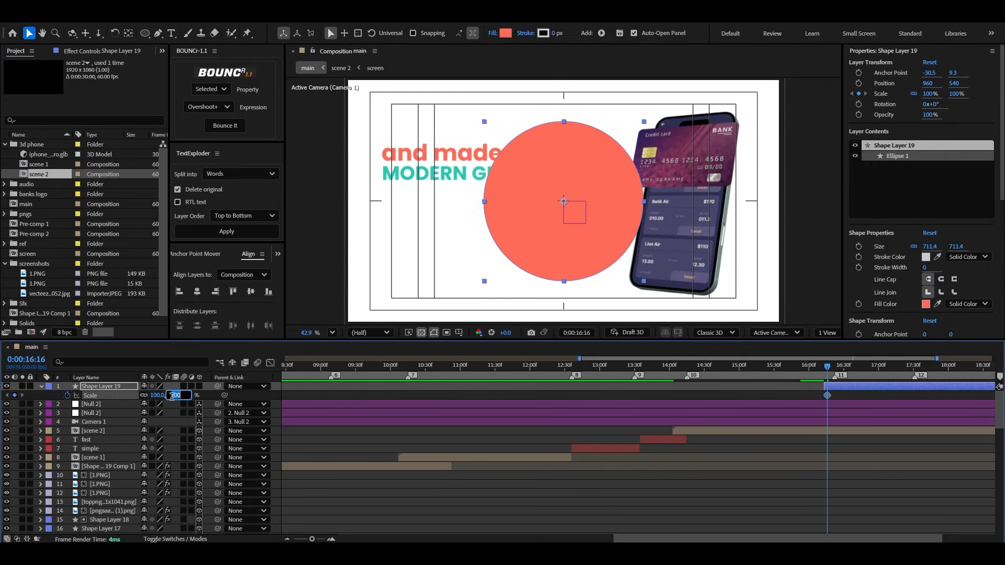
type("0")
left_click(859, 398)
Step: Scale the circle to 347% at 0:00:16:36 and move its 0% keyframe to the start of the layer
scroll(861, 399, "up", 2)
left_click_drag(749, 368, 817, 373)
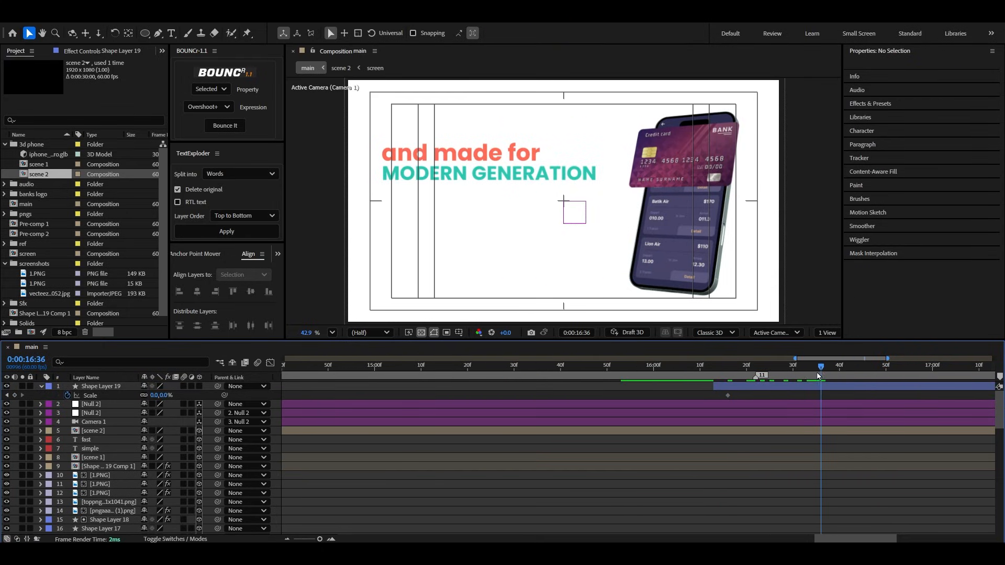
left_click_drag(166, 396, 348, 395)
left_click_drag(724, 396, 714, 396)
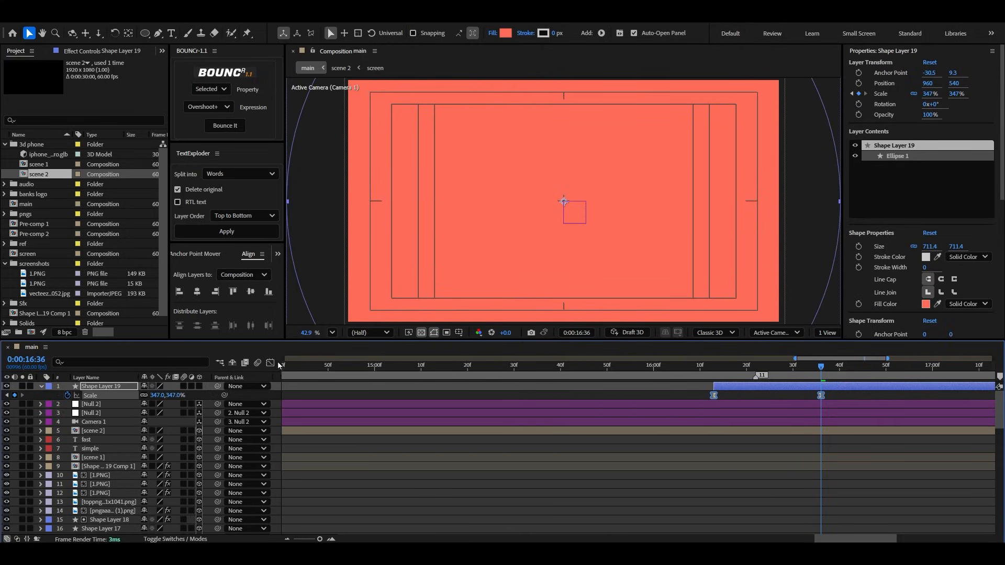
Step: Reshape the circle's scale speed curve so it peaks early and eases out slowly into the last keyframe
left_click(270, 362)
left_click_drag(804, 509, 724, 512)
left_click(692, 377)
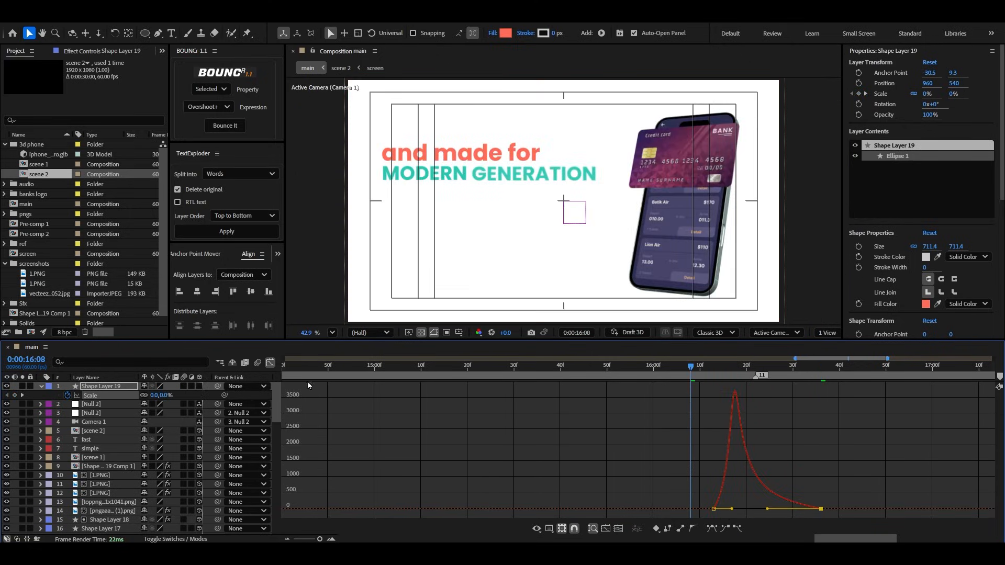
key("shift+F3")
Step: Shift the circle layer with its scale keyframes to start around 0:00:16:20, and preview the transition
left_click_drag(770, 389, 803, 389)
key("space")
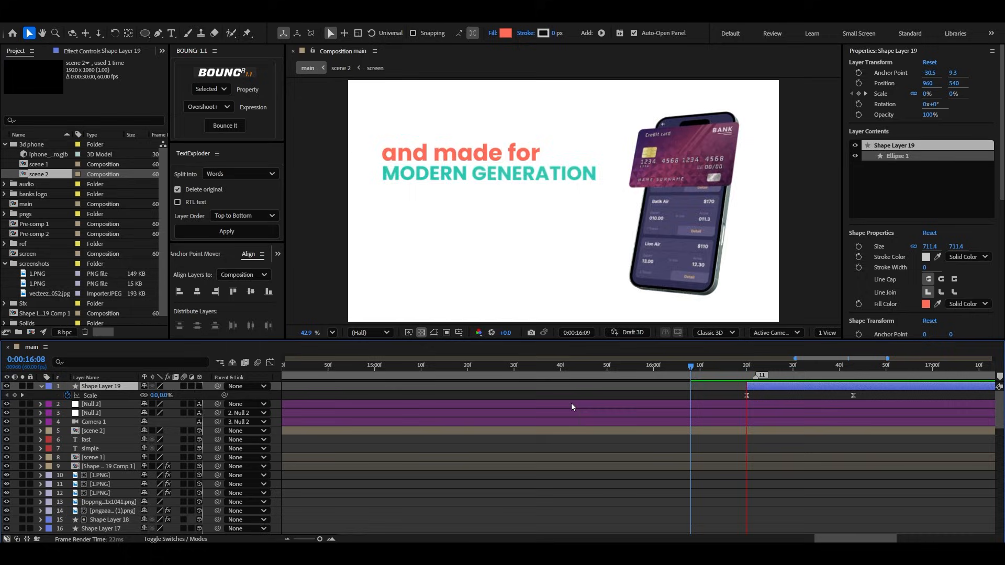
scroll(572, 406, "down", 1)
key("space")
left_click(717, 396)
left_click(624, 368)
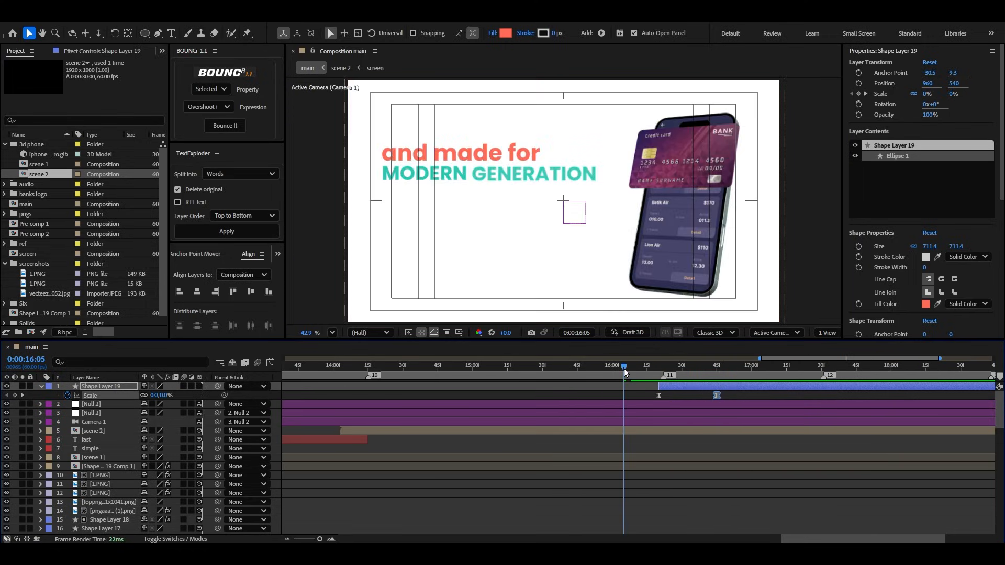
key("space")
key("space")
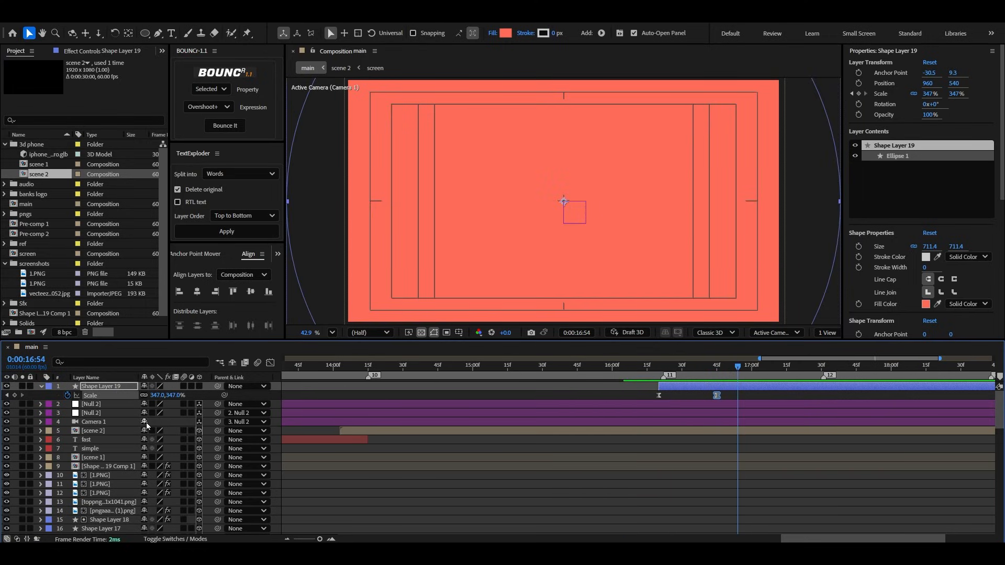
Step: Shorten the circle's scale animation to run from about 0:00:16:16 to 0:00:16:36, and preview the faster transition
left_click(651, 368)
key("space")
key("space")
left_click_drag(717, 395, 704, 389)
left_click(615, 368)
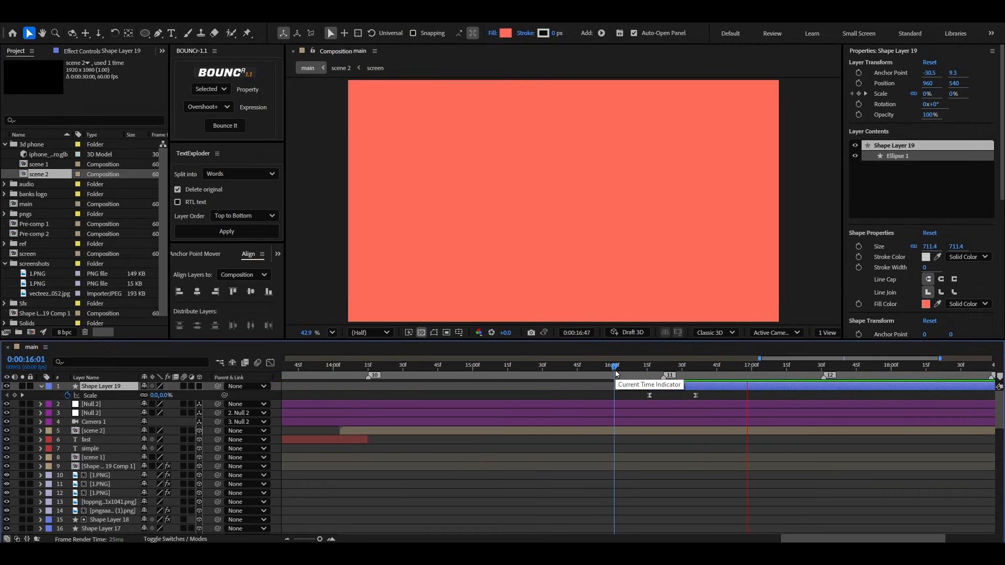
key("space")
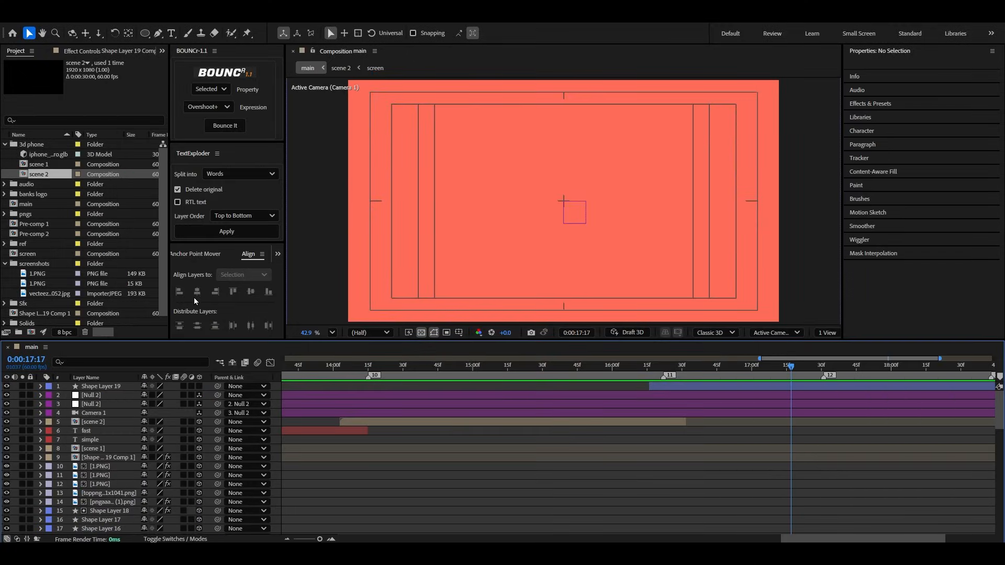
Step: Add the text "This is Banking" at 0:00:17:17 and place it near the centre of the coral background
key("ctrl+t")
left_click(512, 182)
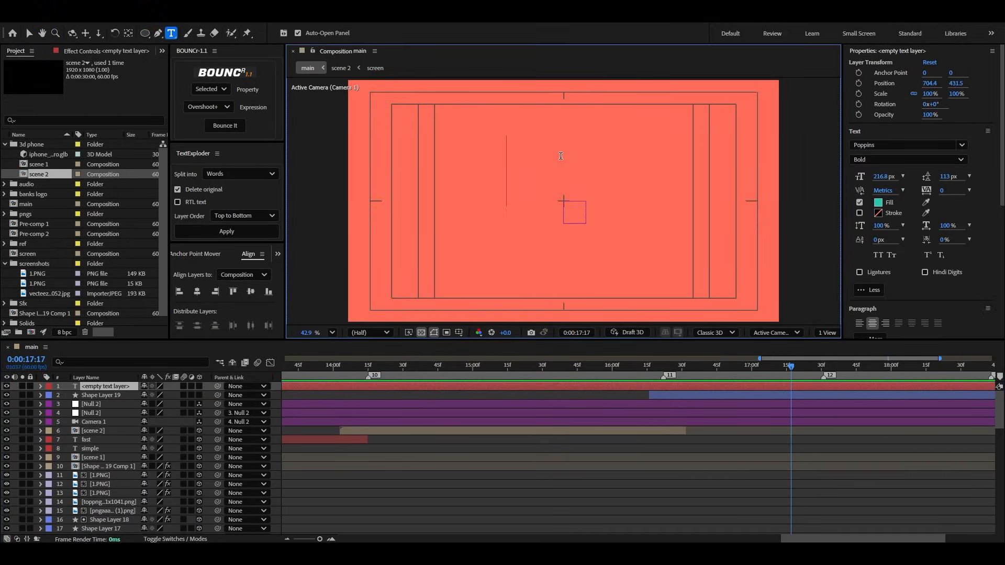
type("This is Banking")
left_click(29, 34)
left_click_drag(568, 166, 627, 190)
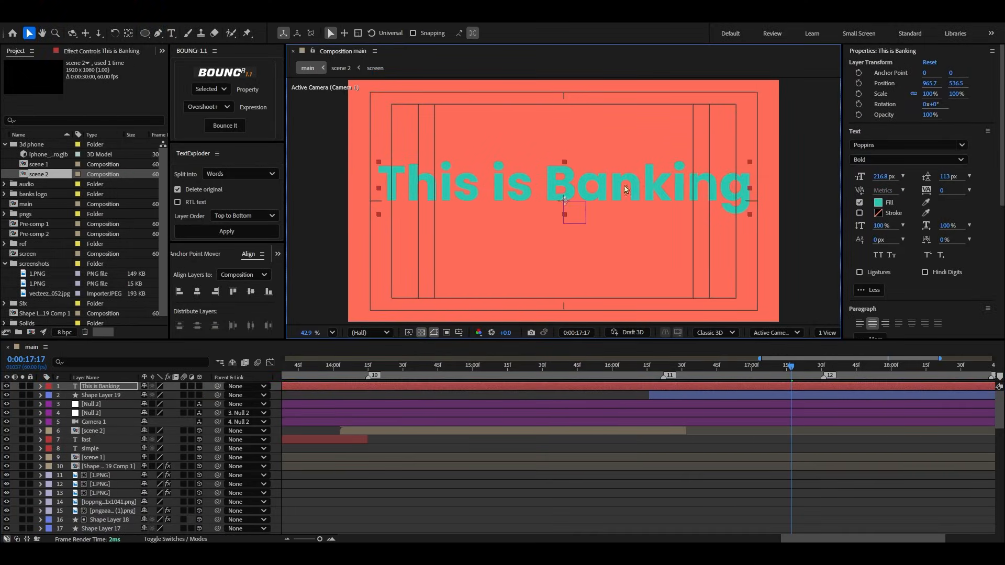
Step: Split the "This is Banking" text into separate word layers with TextExploder, deleting the original
left_click(119, 392)
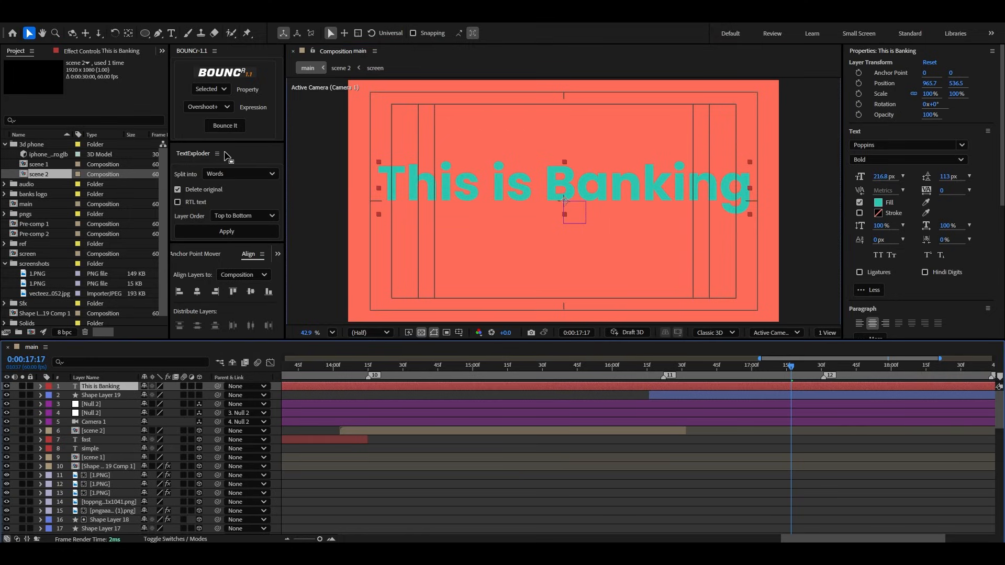
left_click(225, 175)
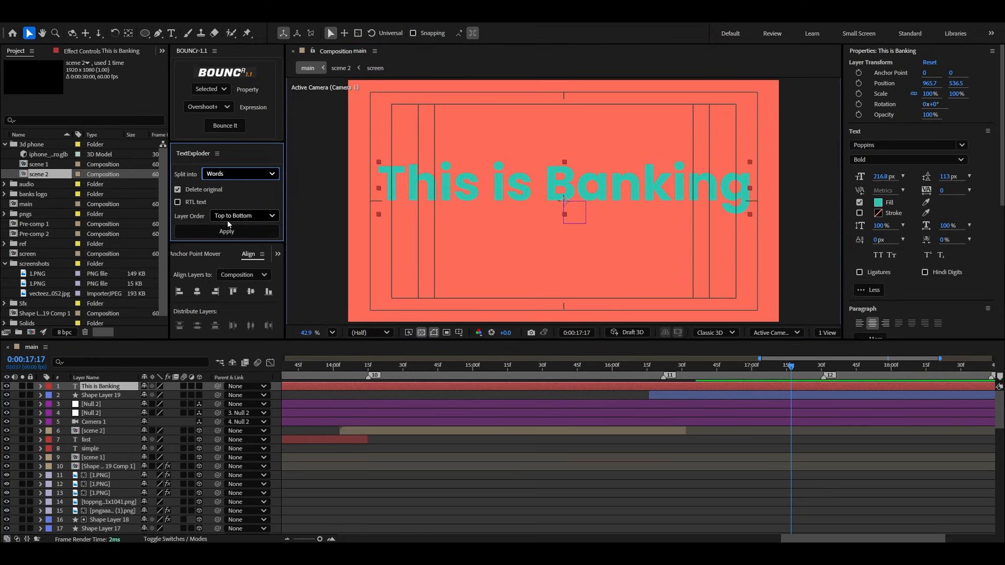
left_click(227, 233)
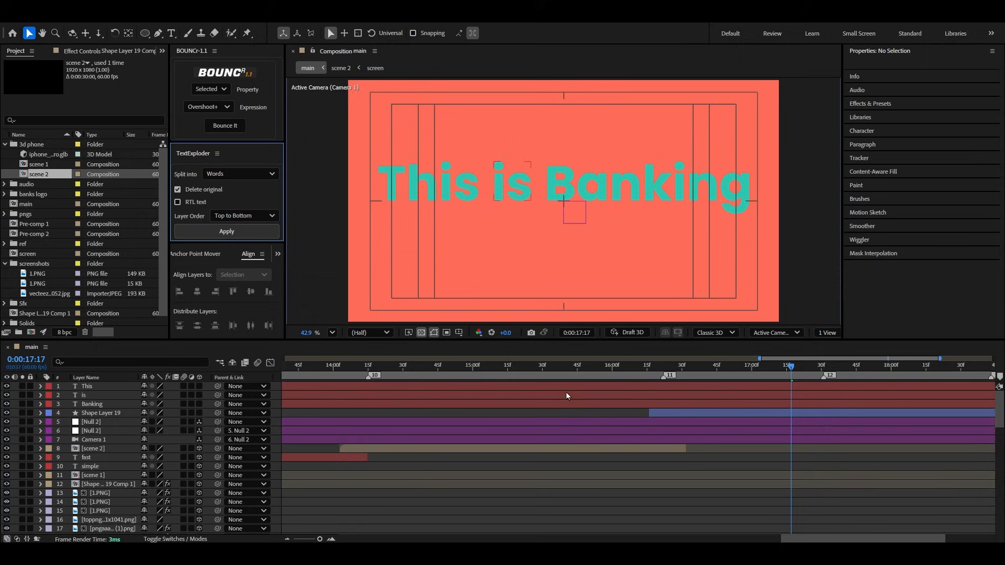
Step: Arrange the words on two centred lines, with "This is" above "Banking"
left_click(602, 405)
left_click(603, 386, "shift")
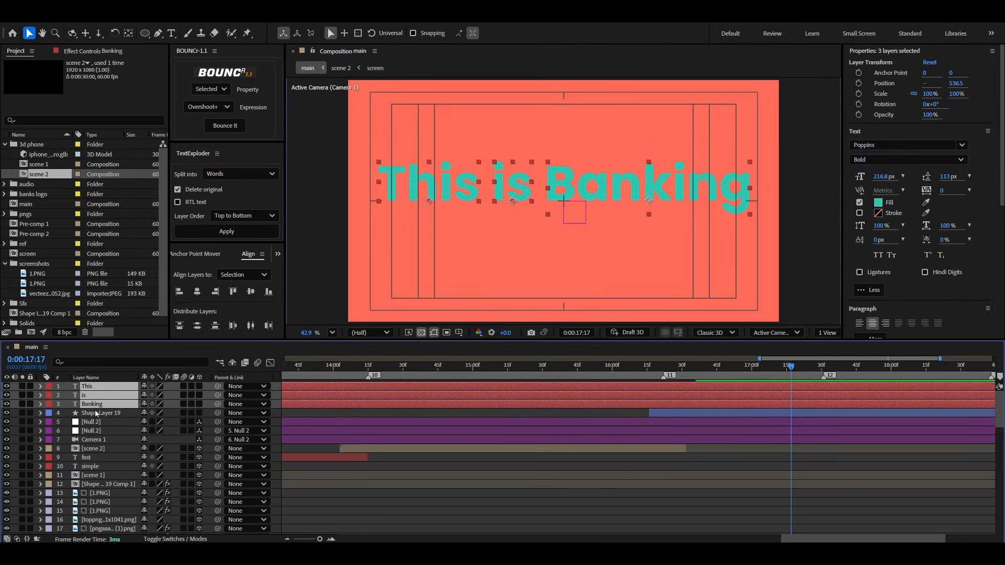
left_click(102, 430)
left_click(100, 387)
left_click(101, 397)
left_click(101, 389, "shift")
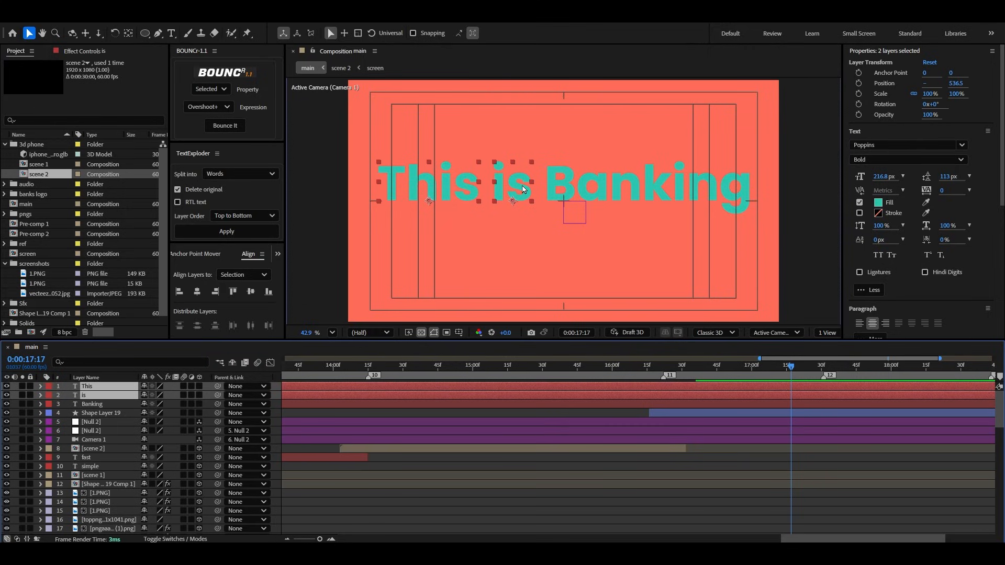
left_click_drag(522, 179, 621, 174)
left_click(690, 206)
left_click_drag(689, 203, 613, 215)
left_click(632, 387, "shift")
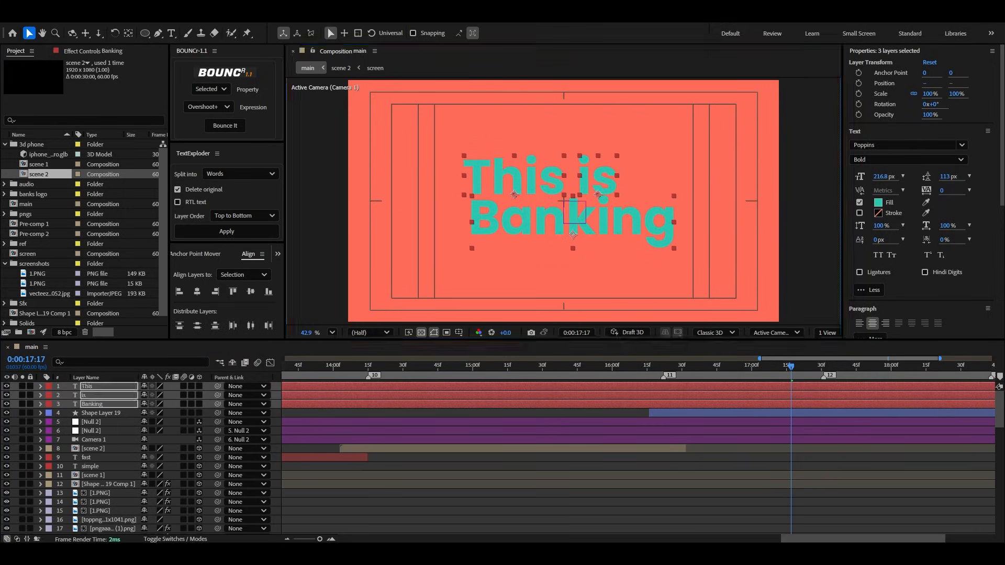
left_click(496, 411)
Step: Set the fill of the words "This" and "is" to white
left_click(539, 184)
left_click(606, 184, "shift")
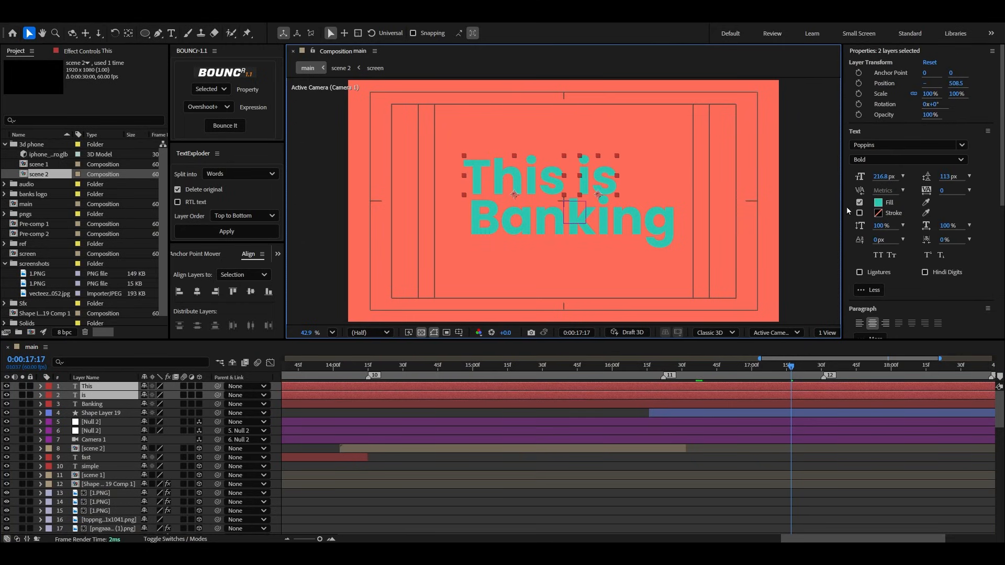
left_click(879, 203)
left_click_drag(422, 245, 381, 208)
left_click(606, 215)
Step: Move the three word layers to start together with the circle layer, and preview from 0:00:15:54
left_click(643, 234)
left_click(502, 386, "shift")
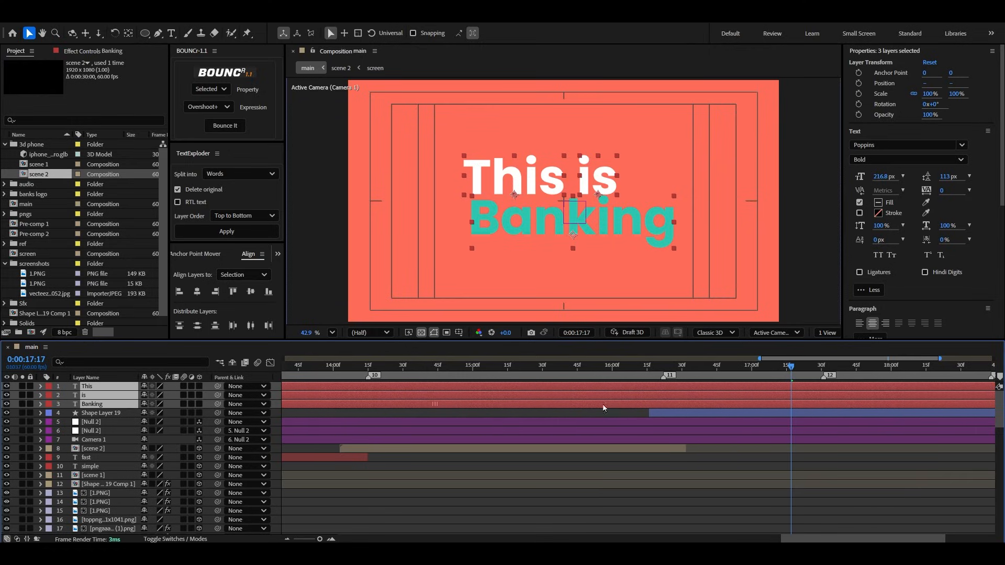
left_click_drag(335, 405, 920, 408)
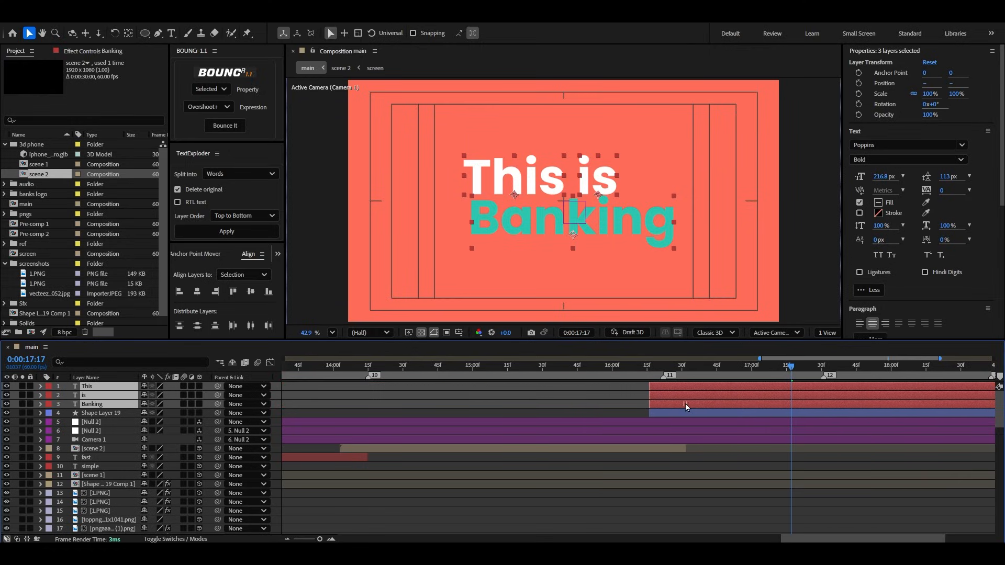
left_click(598, 367)
key("space")
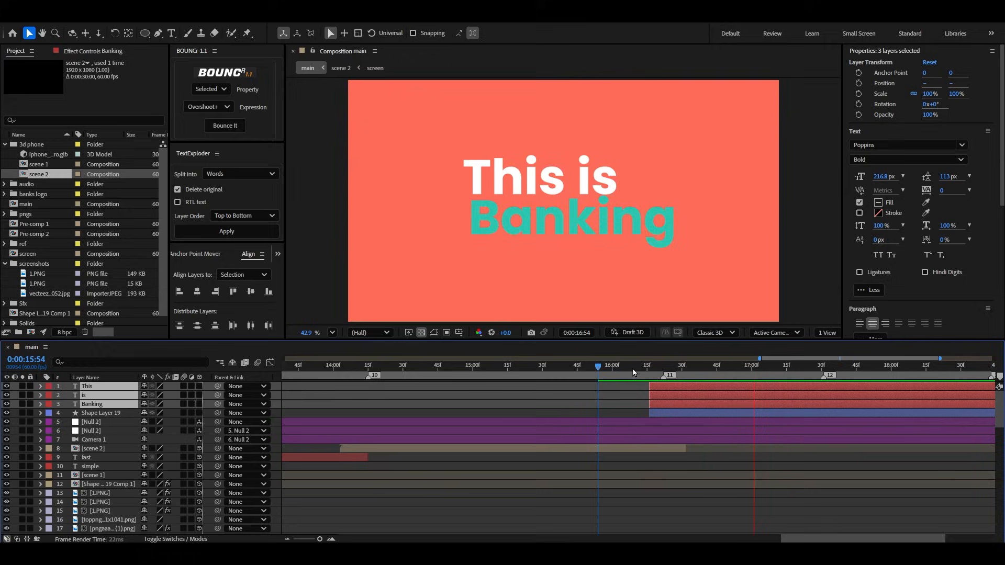
Step: Set position keyframes on the "This", "is" and "Banking" layers at 0:00:16:37
left_click(650, 369)
key("space")
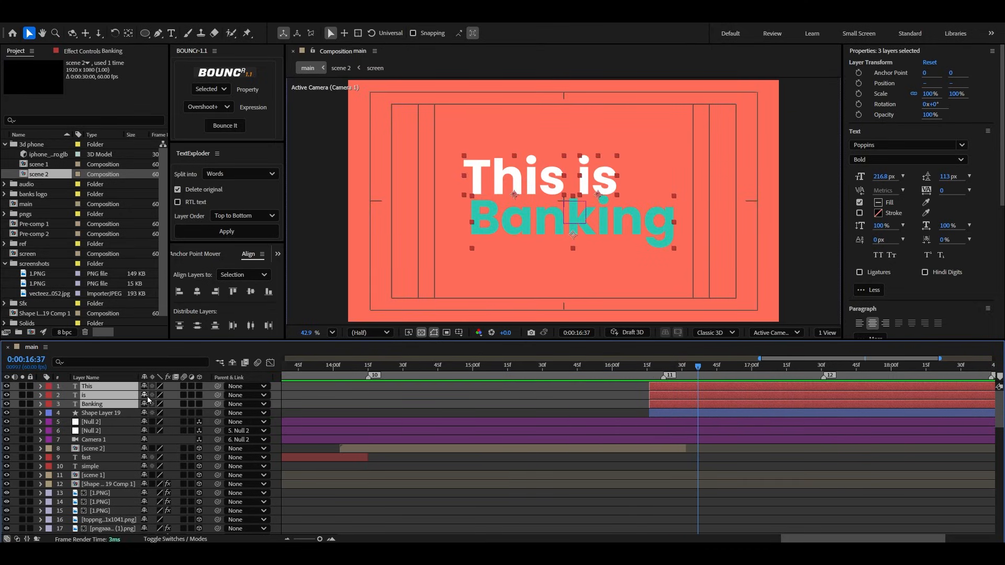
key("p")
left_click(67, 396)
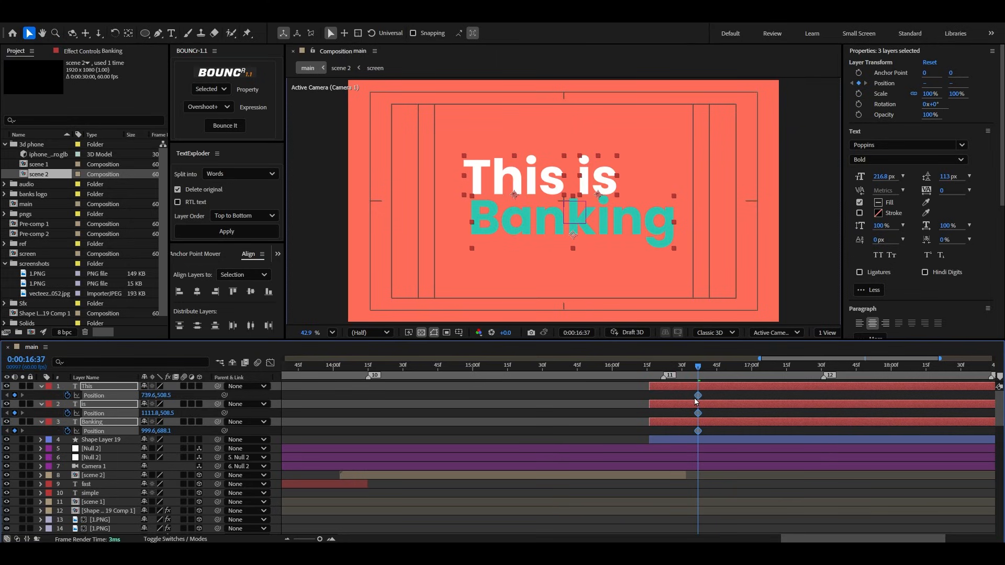
Step: Shift the three words' position keyframes later, and at 0:00:16:16 move the words beyond the right edge of the frame
left_click_drag(708, 369, 652, 382)
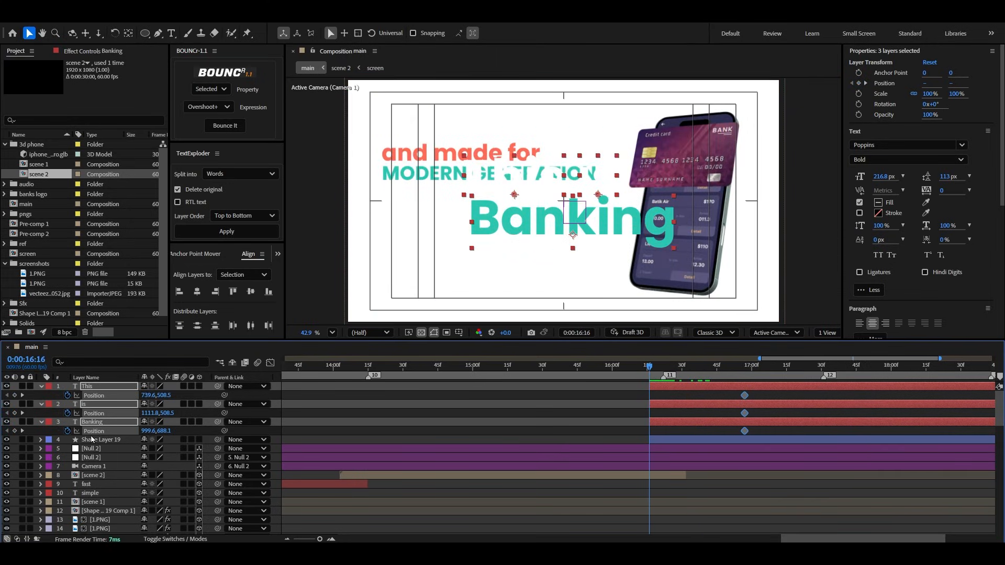
left_click_drag(149, 431, 648, 375)
left_click_drag(149, 397, 262, 390)
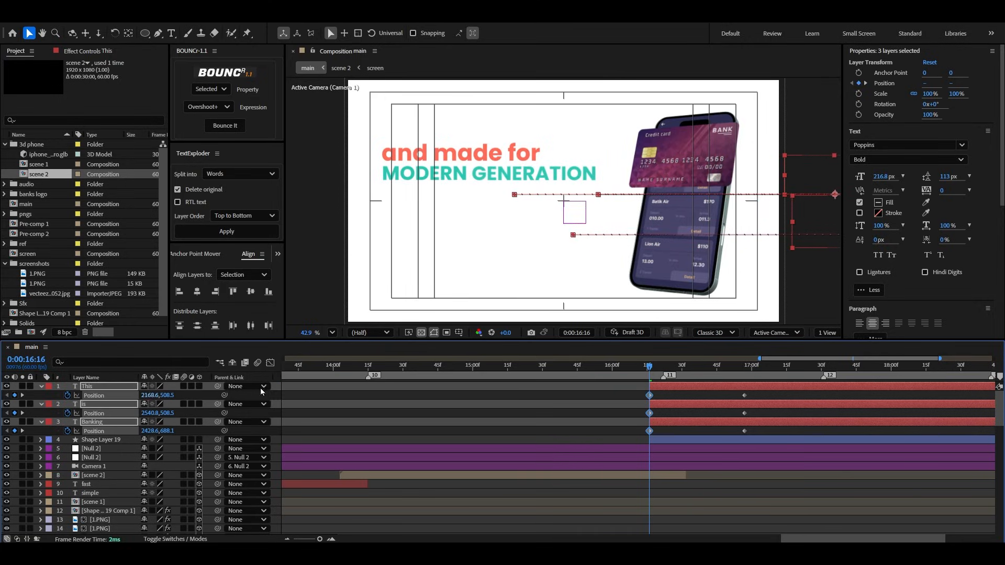
Step: Apply the BOUNCr Overshoot+ expression to the Position keyframes of the three words
left_click_drag(759, 394, 639, 436)
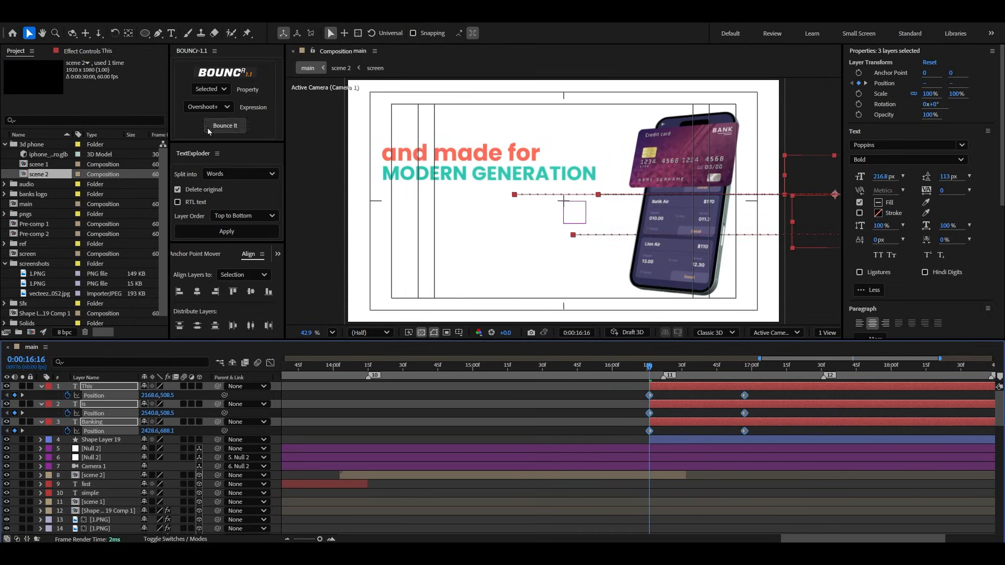
left_click(210, 90)
left_click(203, 101)
left_click(231, 131)
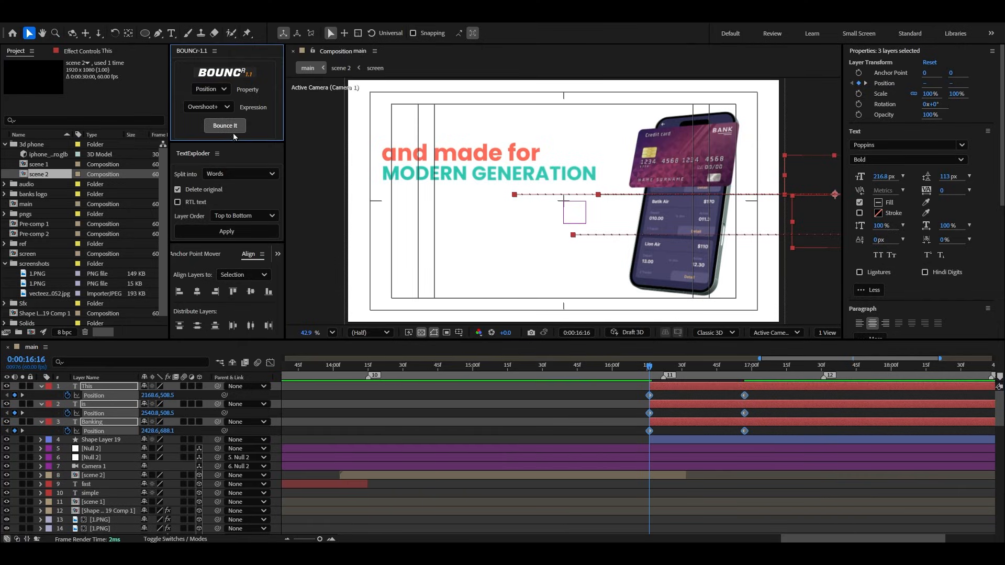
Step: Delay the three word layers to start at marker 11, about 0:00:16:22, and preview the slide-in
left_click_drag(690, 385, 688, 387)
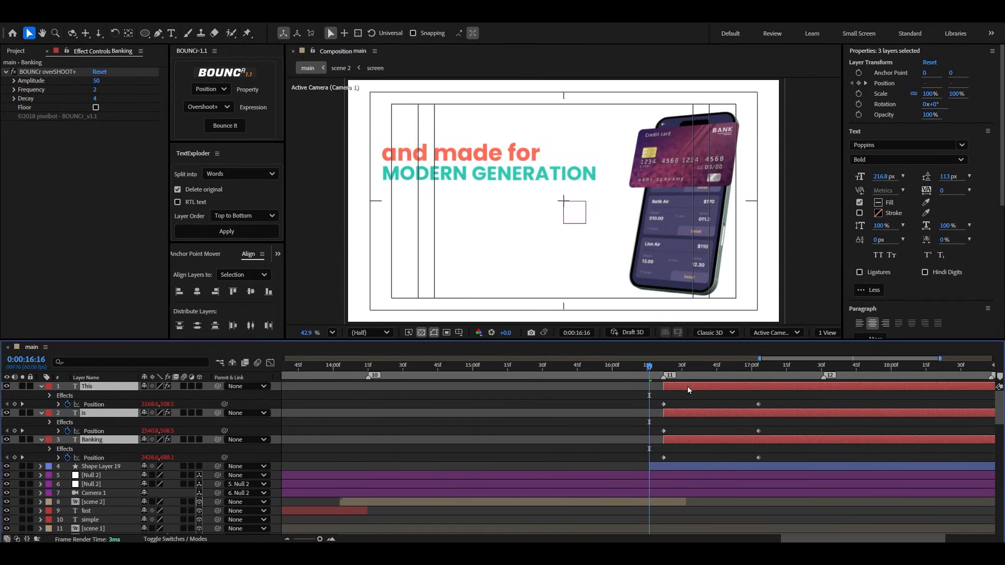
left_click(395, 397)
key("space")
scroll(377, 399, "down", 2)
key("space")
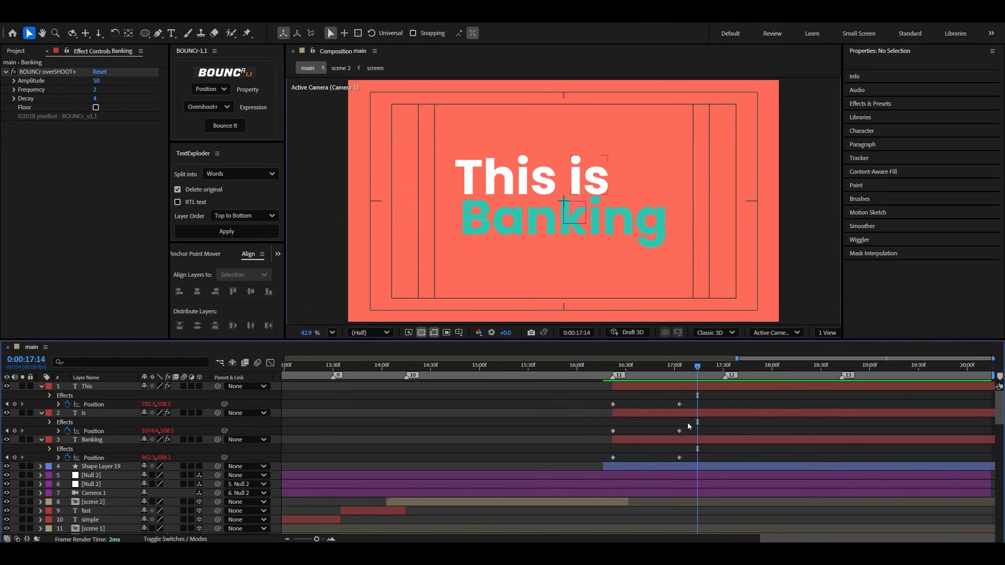
Step: Shorten the slide-in by moving the three words' ending position keyframes to about 0:00:16:40, and preview it
left_click_drag(708, 402, 635, 459)
left_click(640, 421)
left_click(607, 368)
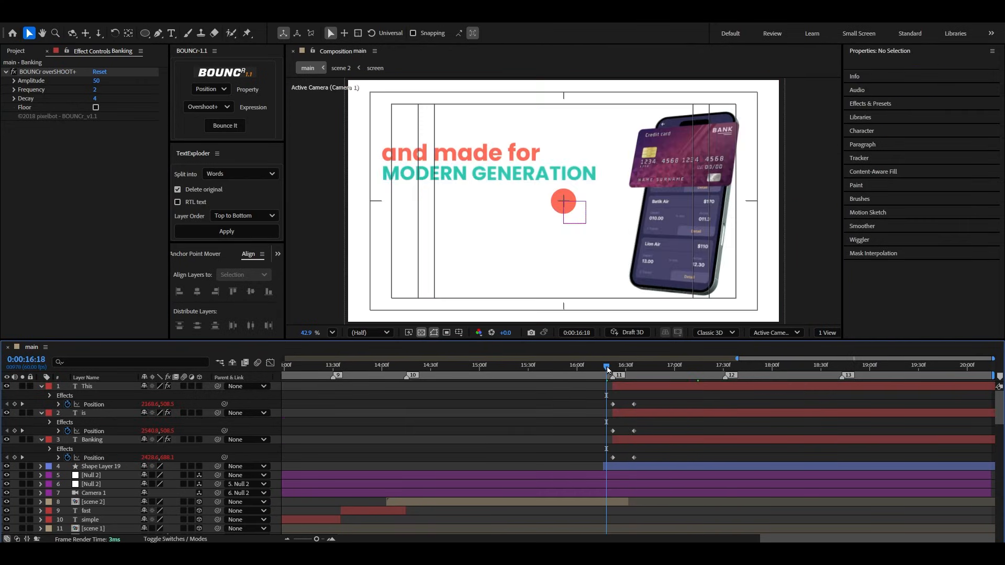
key("space")
key("space")
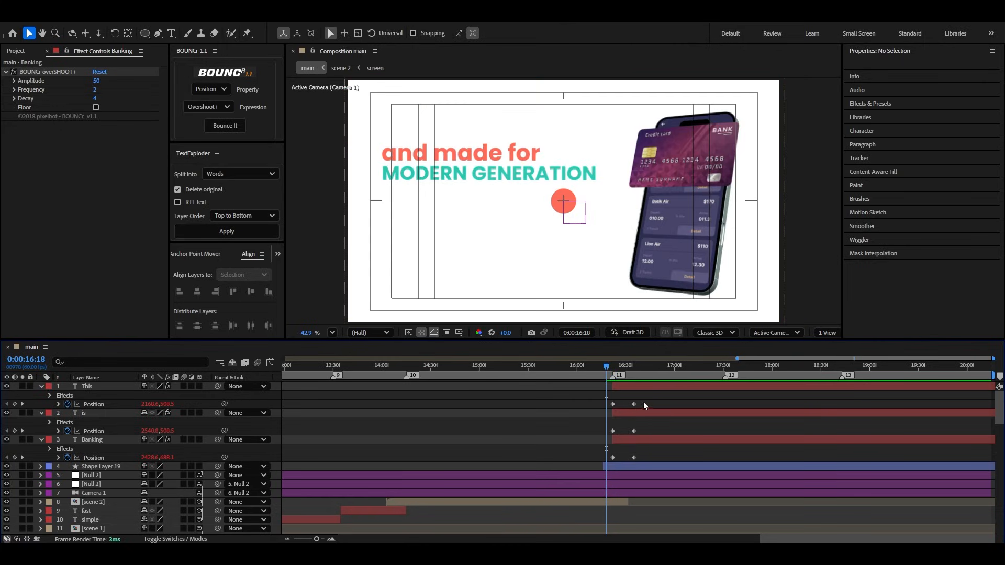
left_click_drag(644, 402, 642, 460)
key("space")
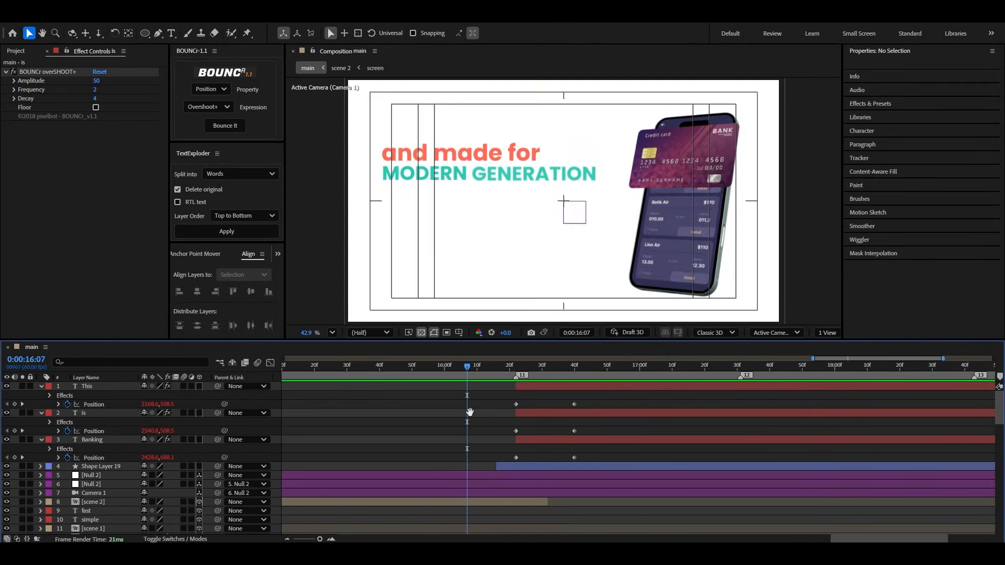
key("space")
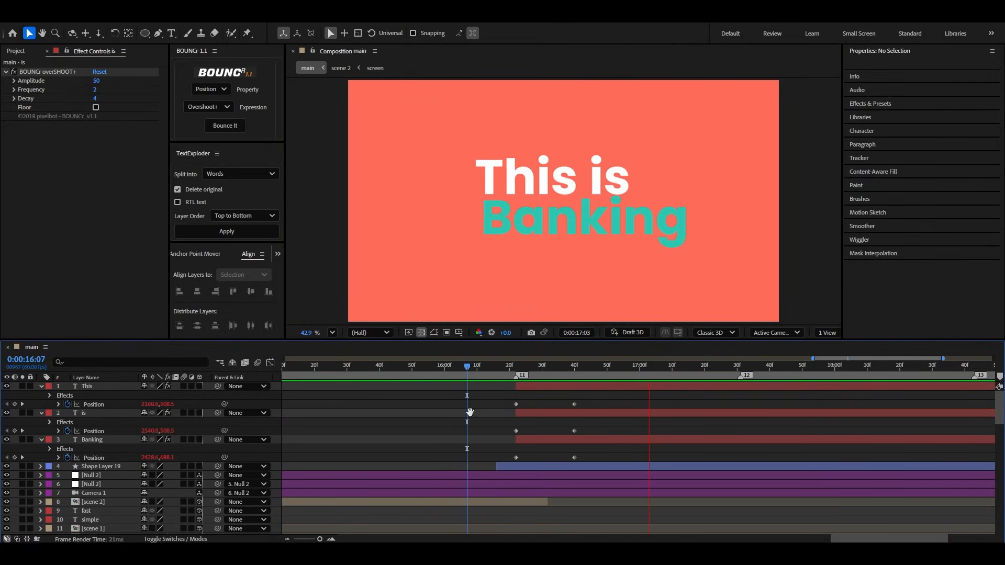
Step: Stagger the entrances, starting "is" at about 0:00:16:31 and "Banking" at about 0:00:16:42, and preview them
left_click(497, 367)
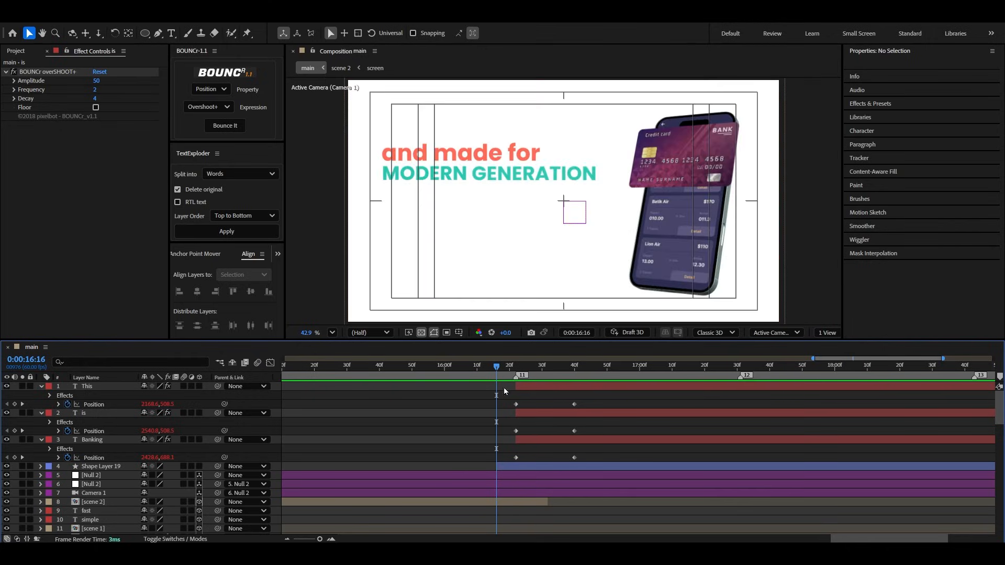
left_click_drag(566, 415, 627, 440)
key("space")
key("space")
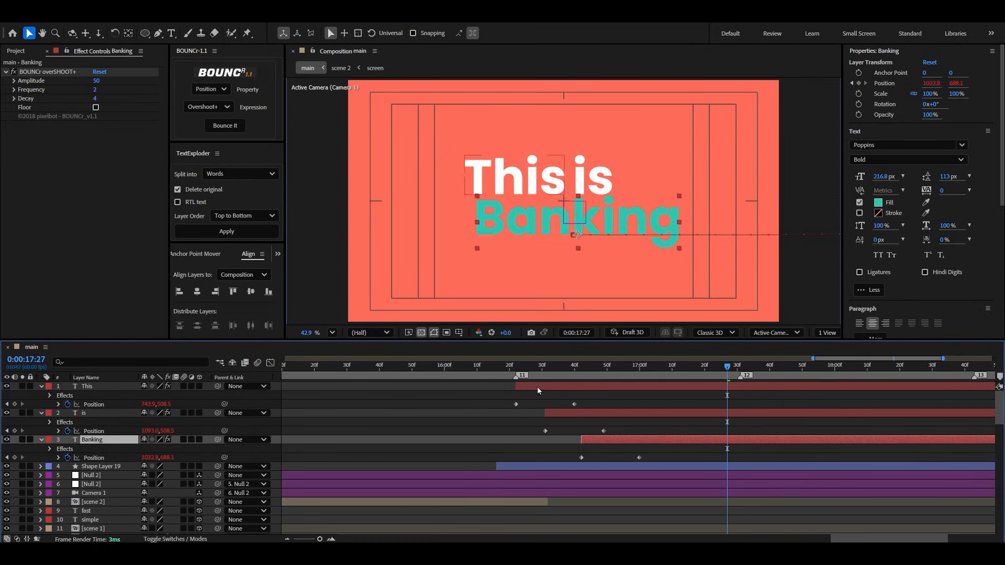
left_click(517, 369)
key("space")
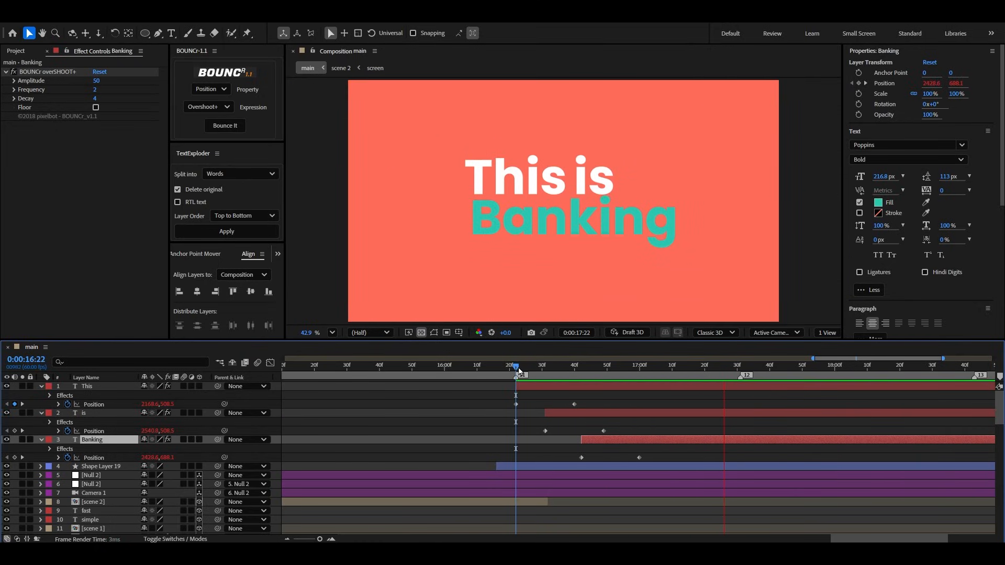
key("space")
Step: Add a position keyframe to all three words in their resting place and set these keyframes at about 0:00:17:20
left_click(721, 369)
left_click_drag(721, 374, 728, 375)
left_click(725, 396)
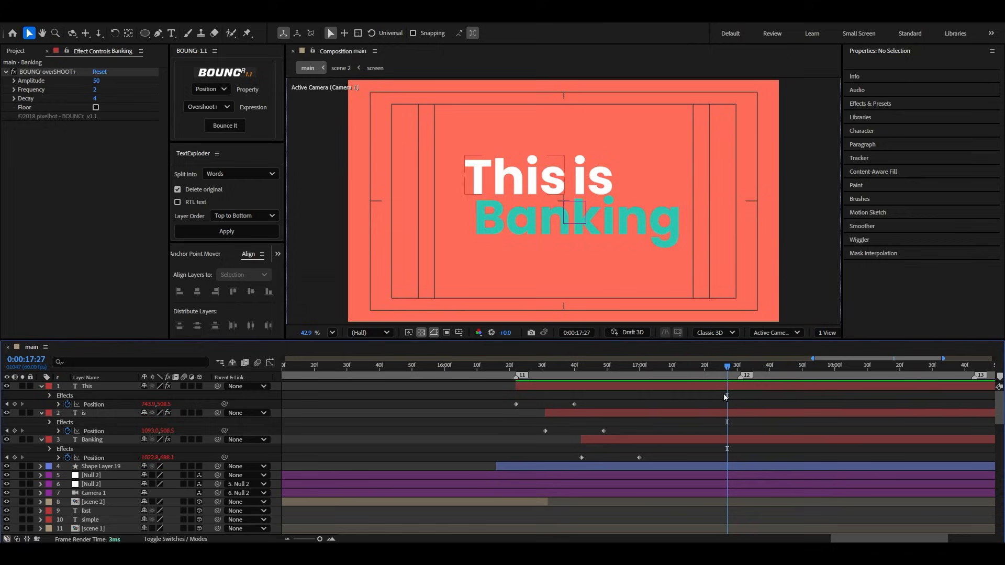
left_click(740, 387)
left_click(750, 440, "shift")
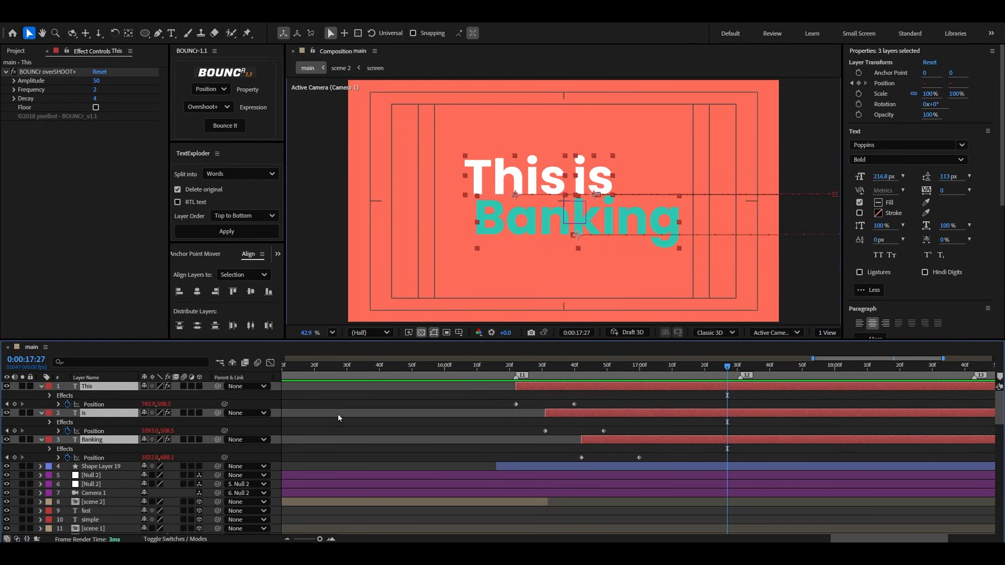
left_click(14, 405)
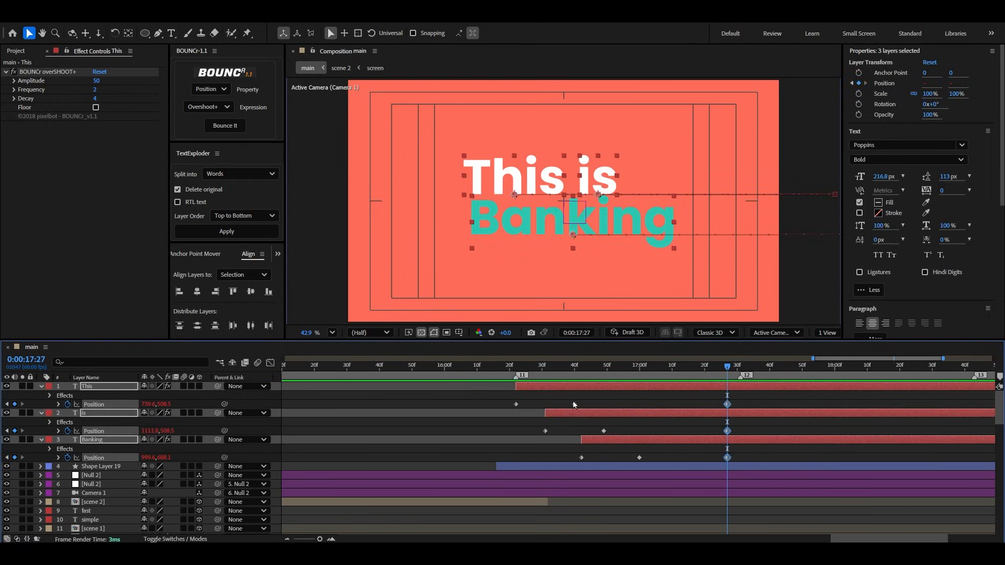
left_click_drag(730, 408, 708, 408)
Step: At 0:00:17:31, move the three words out past the left edge of the frame
key("Page_Down")
key("Page_Down")
key("Page_Down")
key("Page_Down")
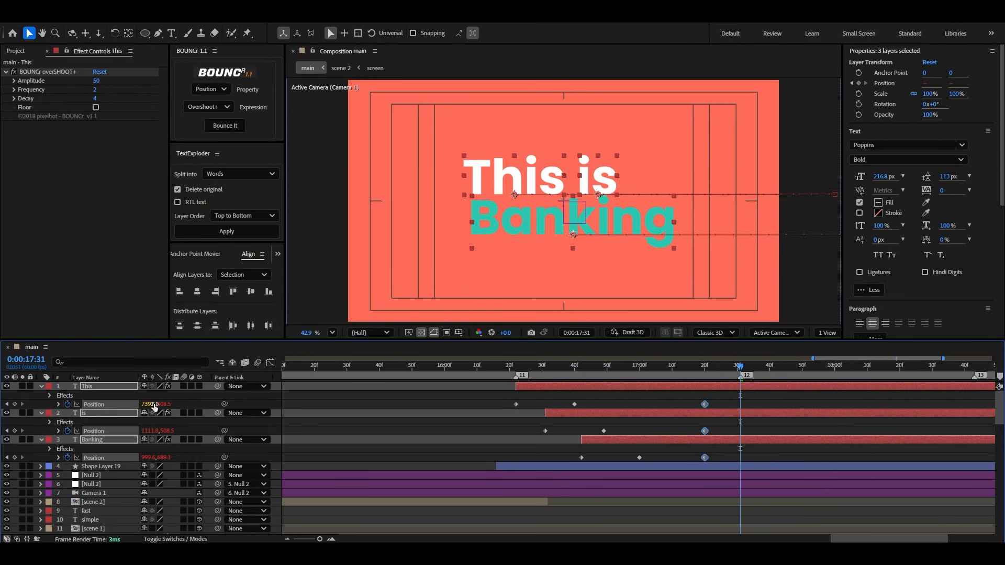
left_click_drag(155, 407, 2, 413)
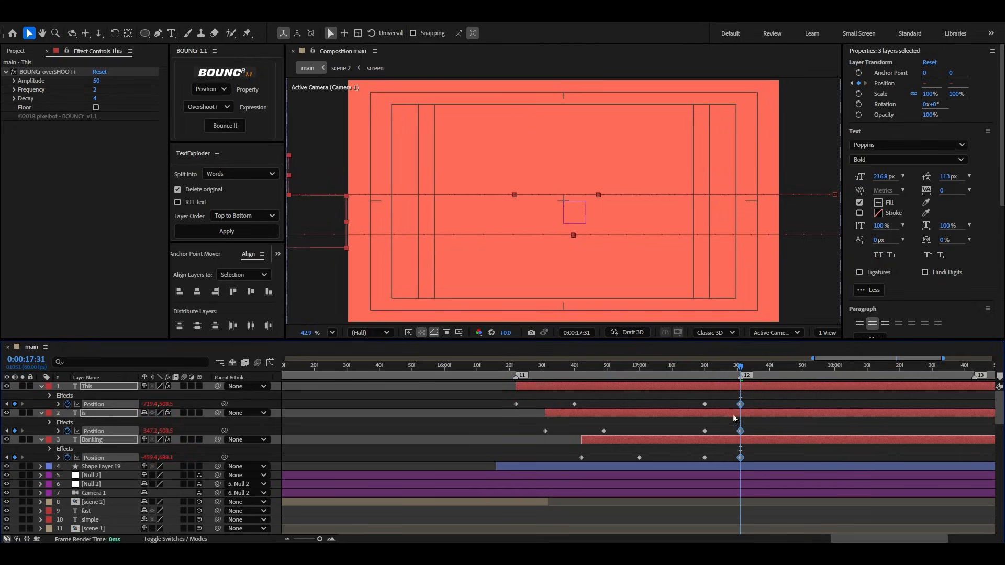
Step: Split the three word layers at 0:00:17:31, delete the remainders, and preview the exit
key("ctrl+shift+d")
key("Delete")
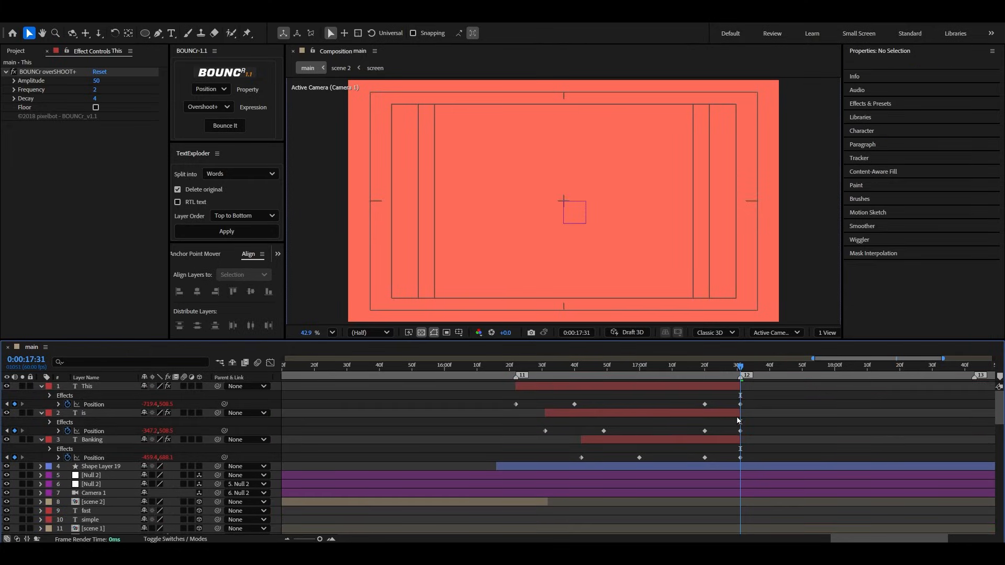
left_click(521, 374)
key("space")
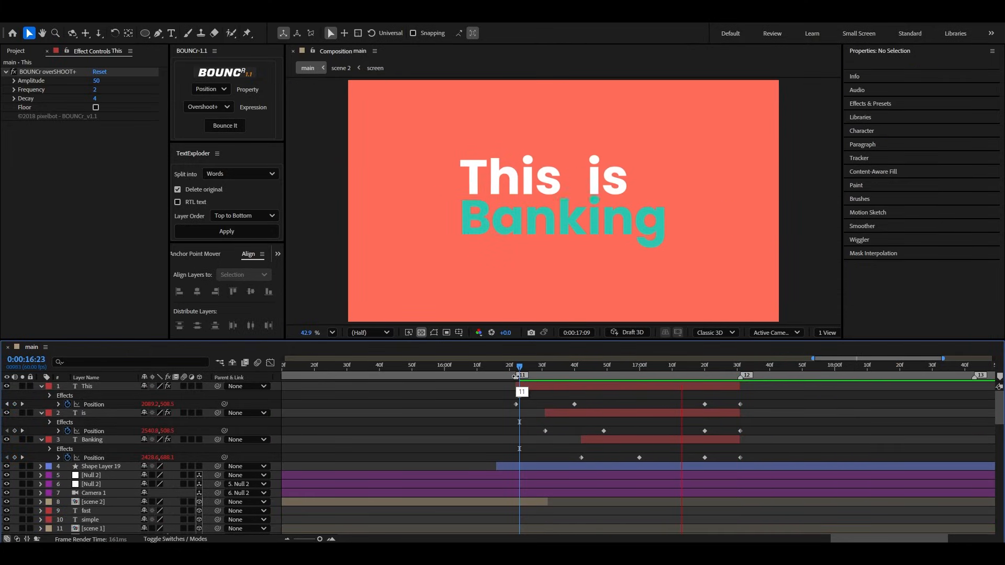
key("space")
left_click(676, 374)
key("space")
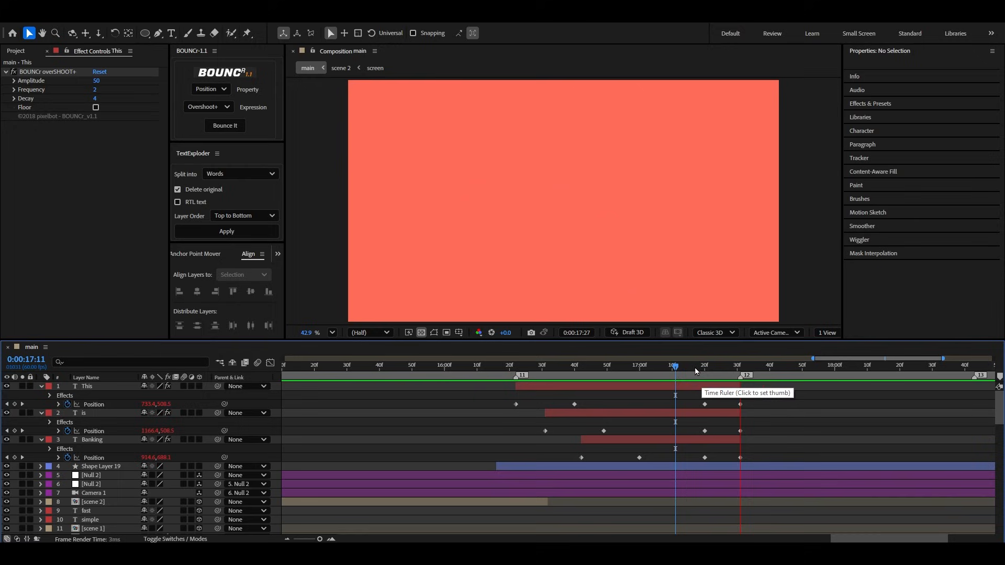
left_click(681, 373)
Step: Duplicate the "This" layer, start the copy at marker 12, and change its text to "Reimagined"
left_click(99, 390)
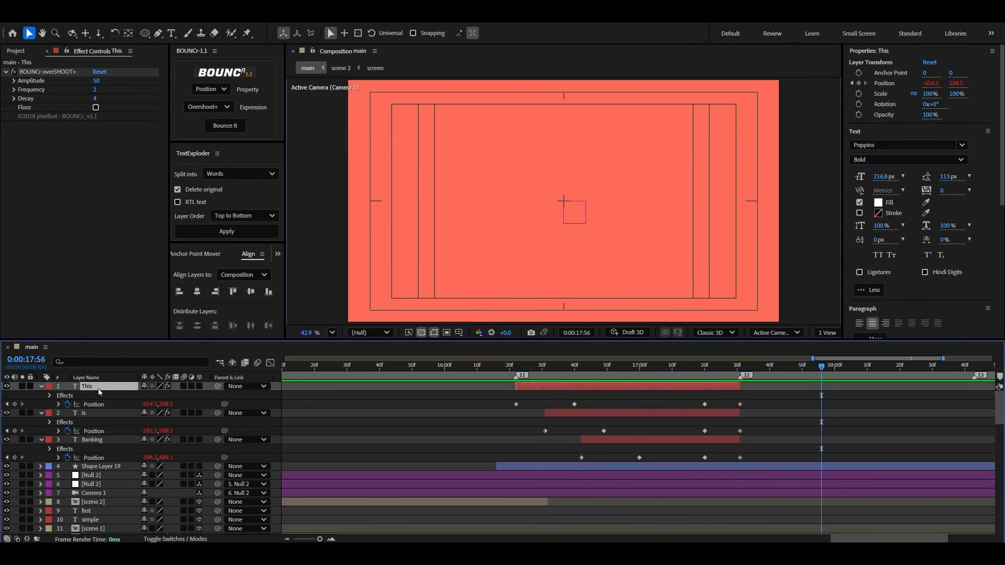
key("ctrl+d")
left_click_drag(608, 388, 793, 372)
double_click(564, 216)
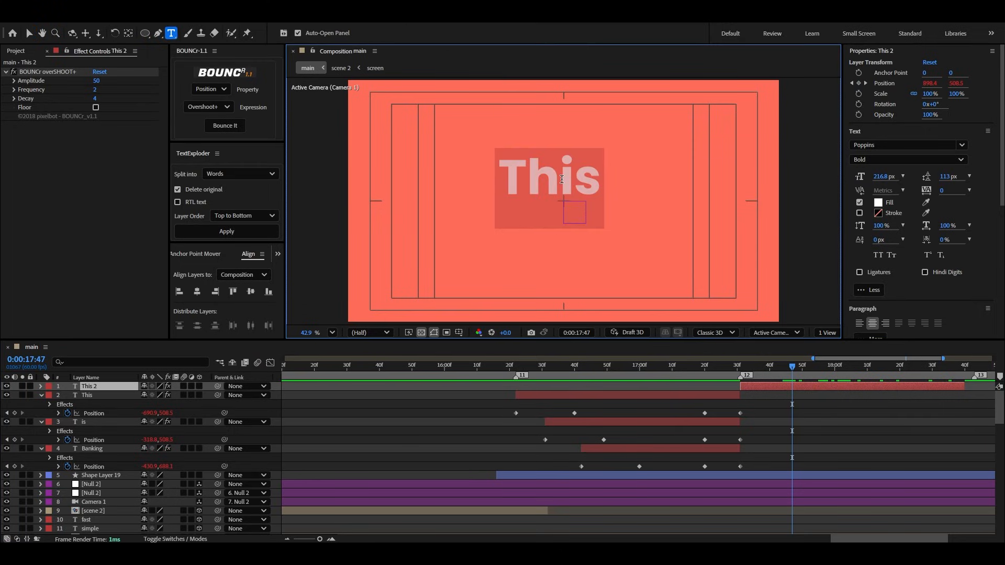
type("Reimagined")
key("Escape")
Step: Remove the position keyframes from the "Reimagined" layer and place the word near the centre of the frame
key("p")
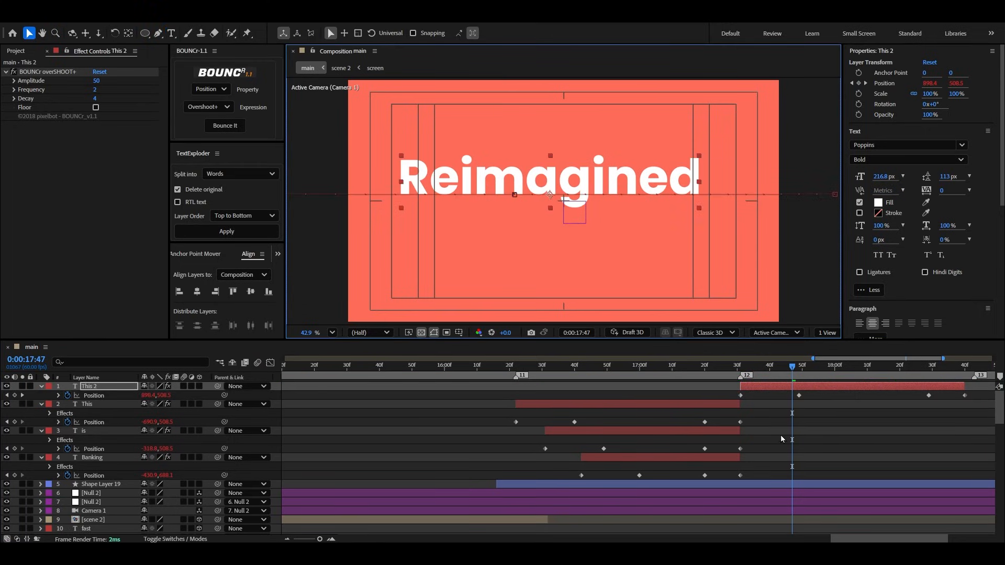
left_click(96, 394)
left_click_drag(629, 187, 634, 204)
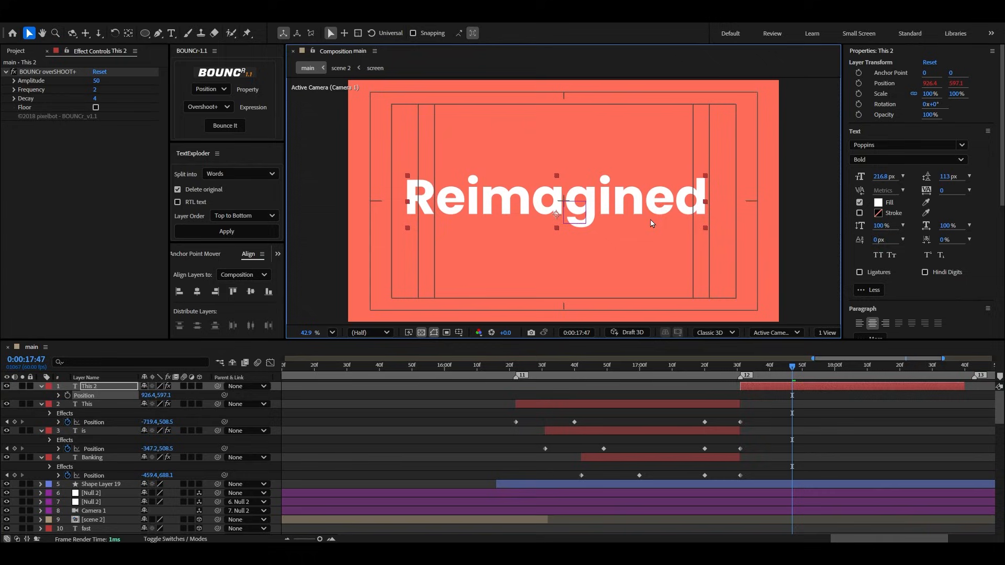
Step: Keyframe the position of "Reimagined" to slide in from beyond the right edge, starting at 0:00:17:31
left_click(67, 396)
left_click_drag(793, 396, 738, 380)
left_click_drag(157, 401, 654, 377)
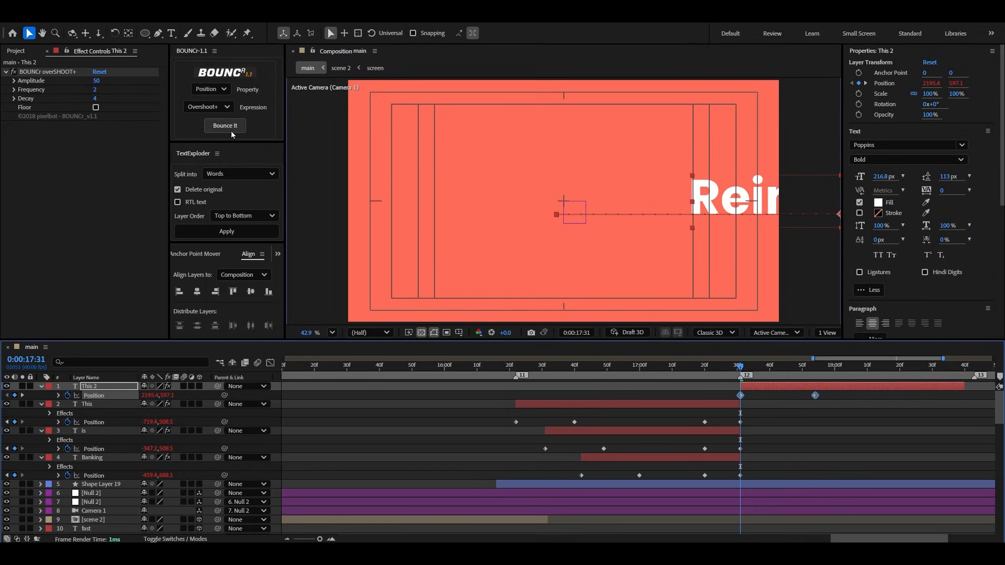
Step: Apply the BOUNCr Overshoot+ expression to the Position of "Reimagined" and preview from 0:00:17:02
left_click(225, 125)
left_click(646, 378)
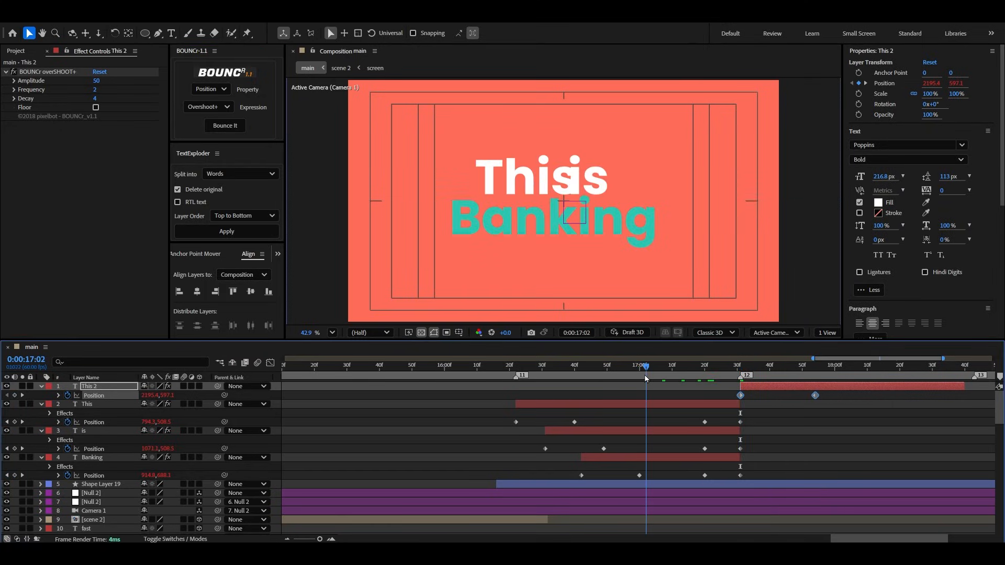
key("space")
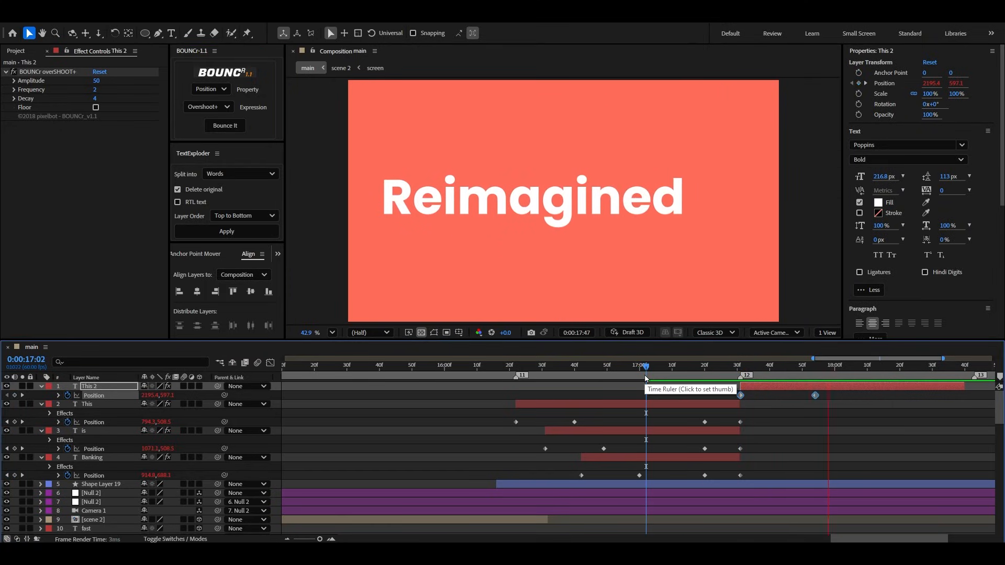
Step: Speed up the "Reimagined" slide-in by moving its ending position keyframe to about 0:00:17:47
left_click(721, 377)
left_click_drag(818, 394, 790, 397)
left_click(807, 397)
left_click(813, 395)
Step: Extend the "This", "is" and "Banking" layers to about 0:00:17:40 and move their off-screen exit keyframes to about 0:00:17:36
left_click(730, 406)
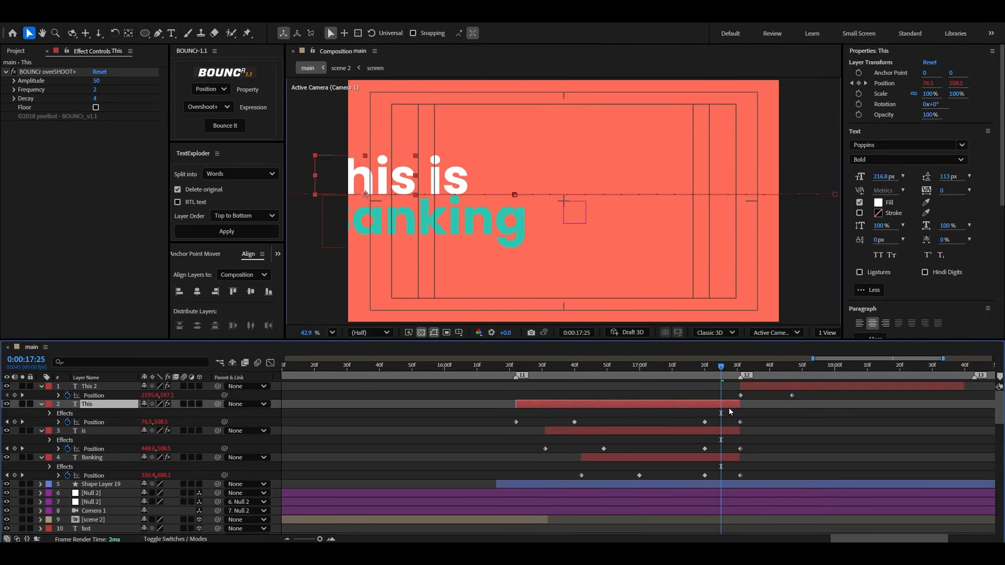
left_click(735, 458, "shift")
left_click_drag(740, 458, 766, 458)
left_click_drag(754, 422, 757, 475)
key("space")
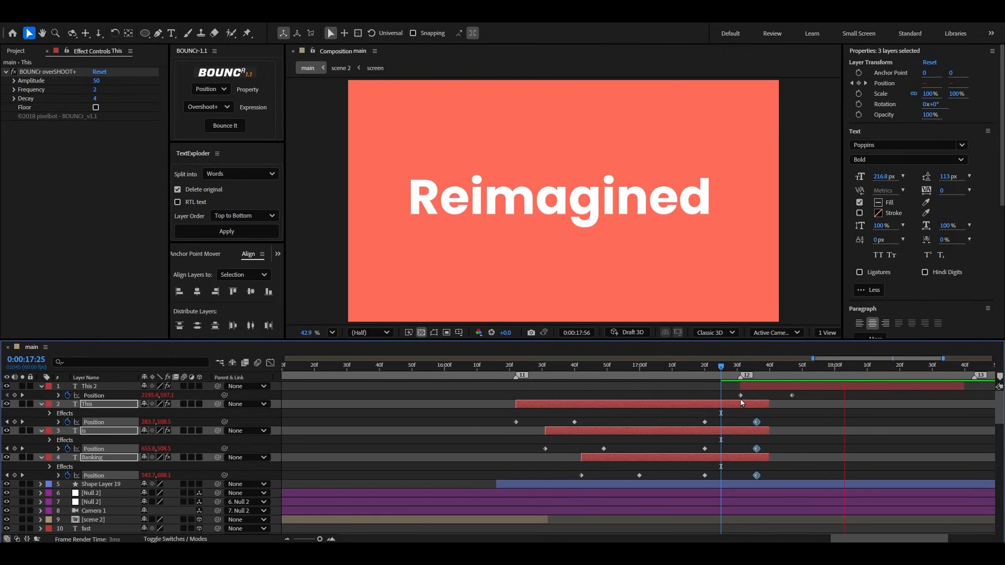
left_click(675, 376)
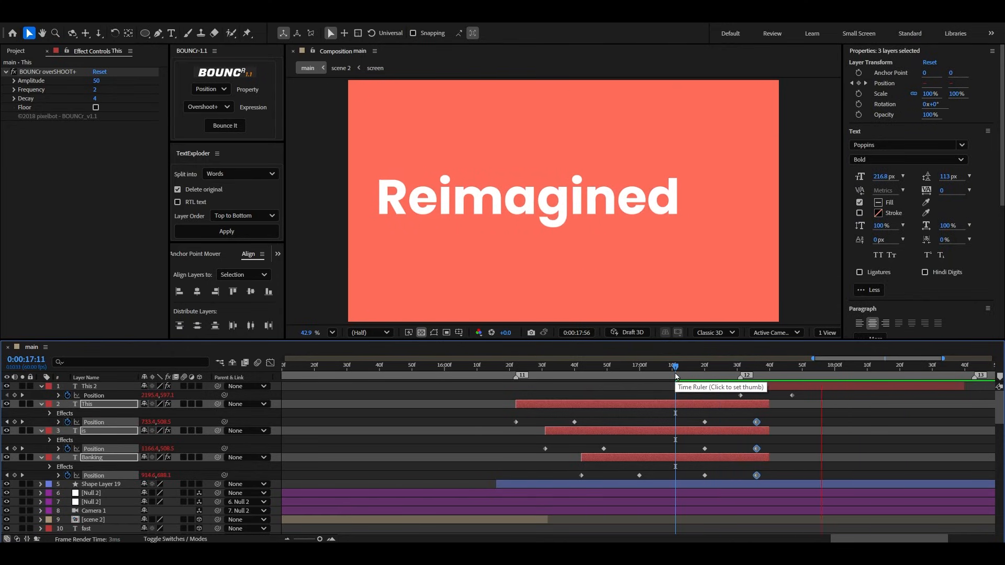
left_click(712, 370)
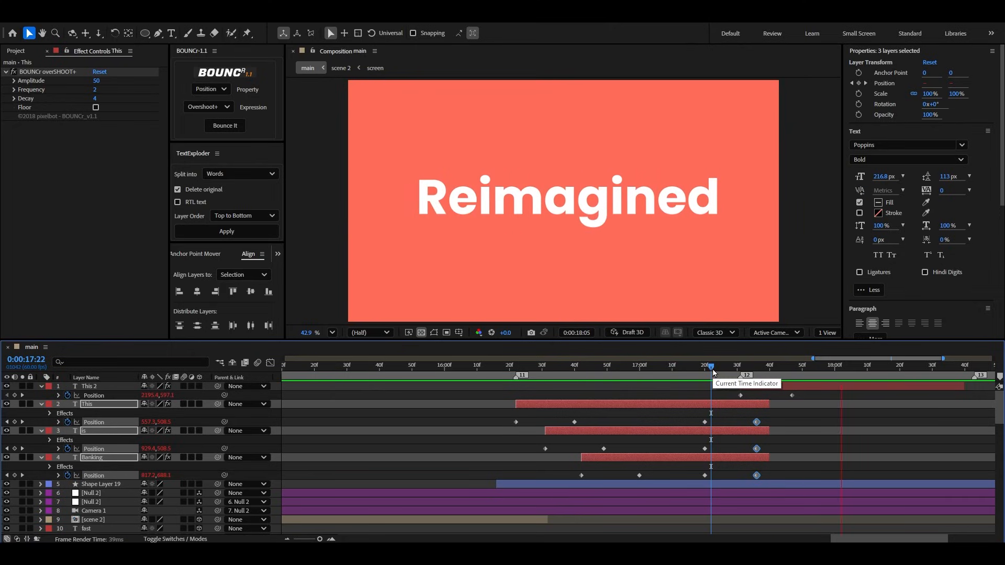
key("space")
Step: Extend the end of the "Reimagined" layer to about 0:00:18:58
key("minus")
left_click(815, 387)
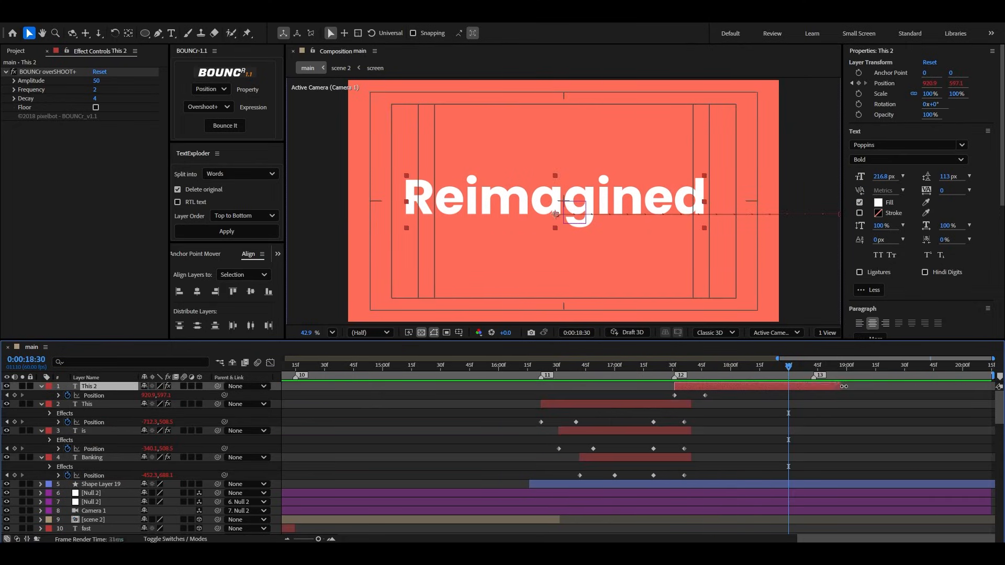
key("equal")
Step: Keyframe the Position of "Reimagined" to hold at 0:00:18:38 and drop below the frame at 0:00:18:49, with Y about 1263
left_click(752, 367)
key("Page_Up")
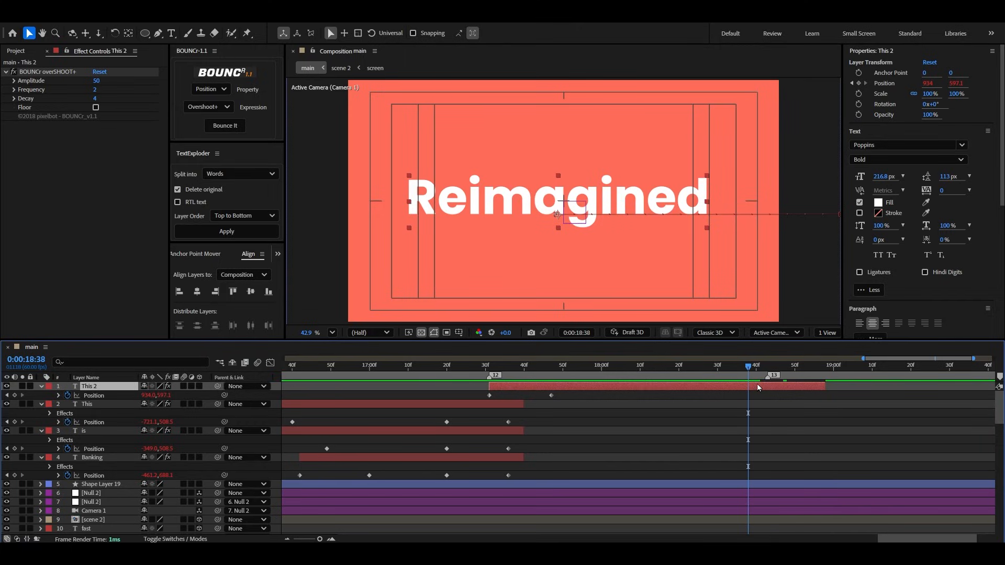
left_click(14, 395)
left_click_drag(752, 375, 791, 376)
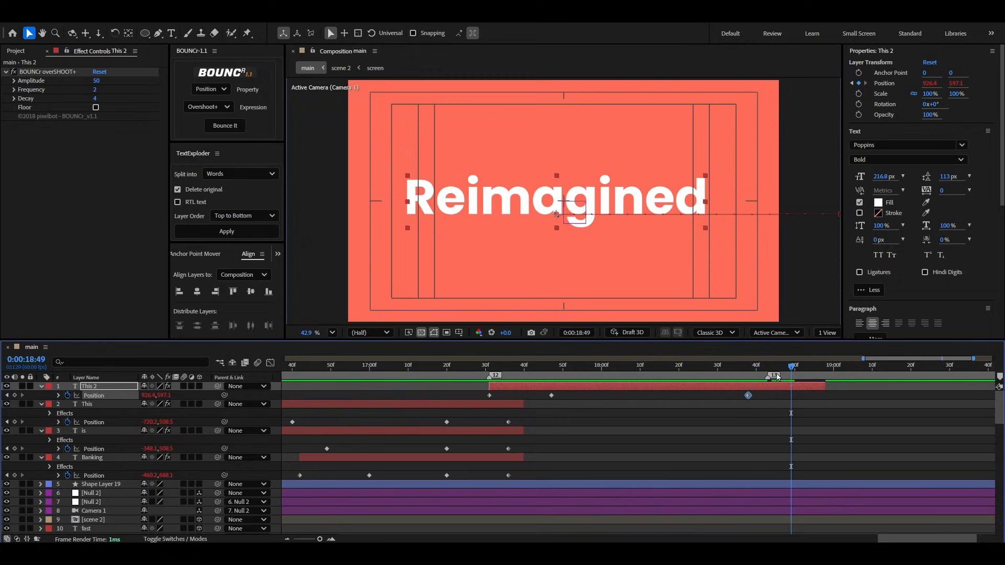
left_click_drag(160, 399, 494, 404)
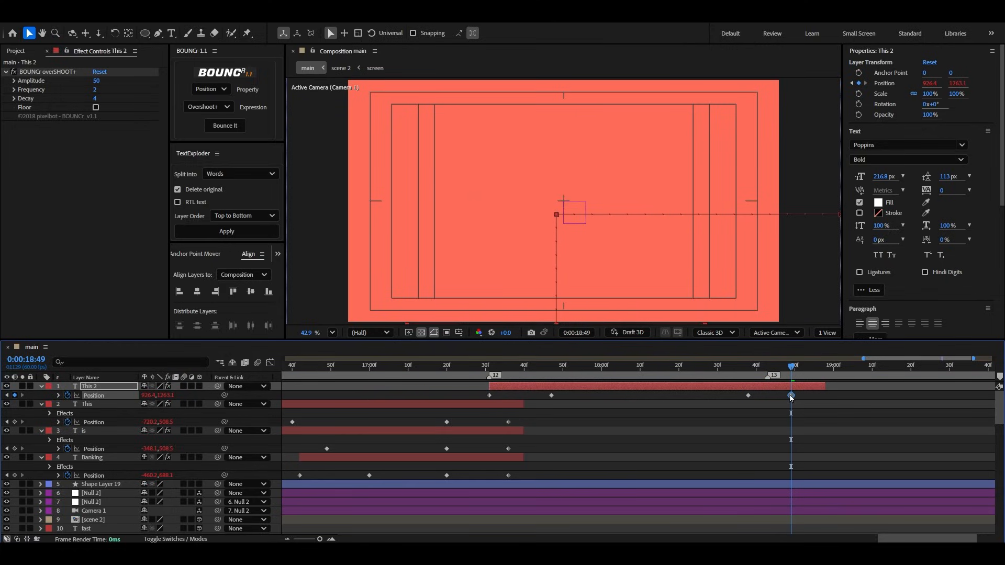
Step: Retime the exit keyframes of "Reimagined" to about 0:00:18:39 and 0:00:18:46, previewing the drop
left_click_drag(790, 396, 741, 395)
left_click(714, 375)
key("space")
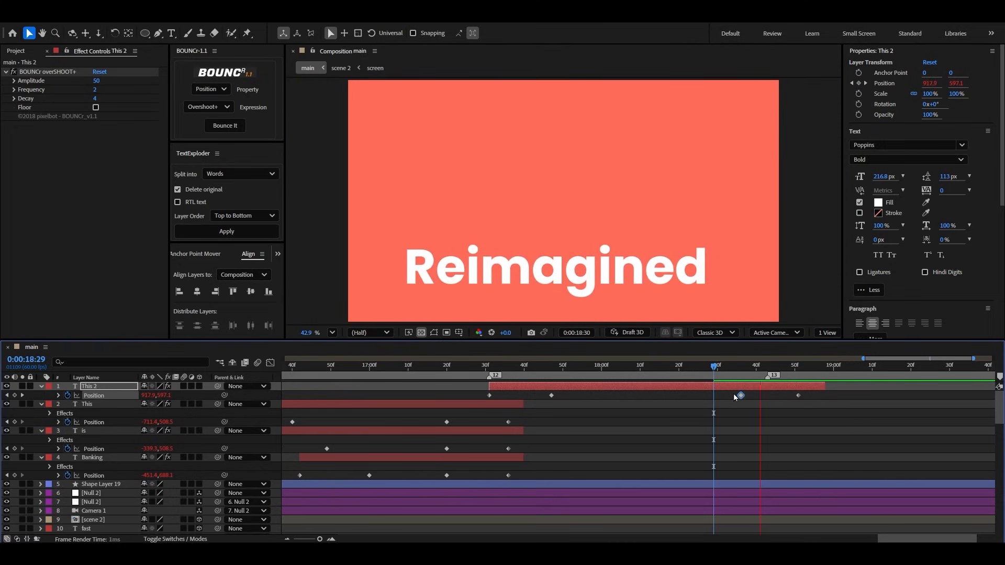
key("space")
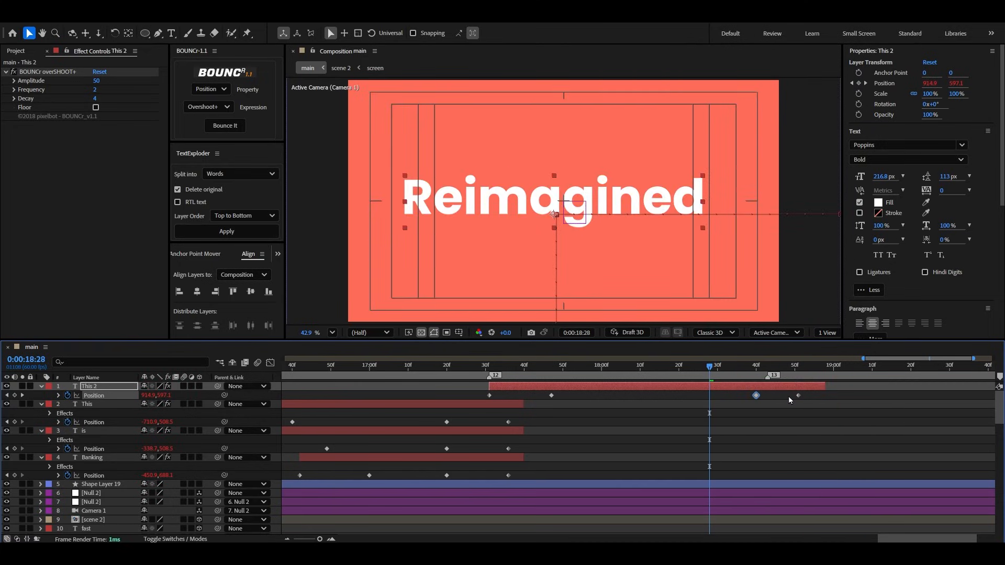
key("space")
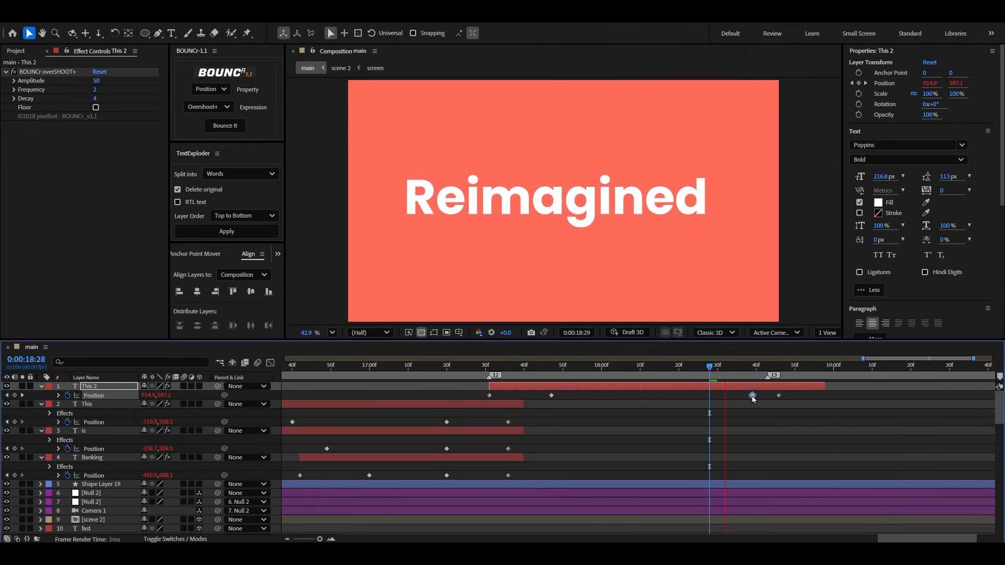
left_click(597, 419)
Step: Collapse the expanded properties of the four text layers "This 2", "This", "is" and "Banking"
left_click(42, 404)
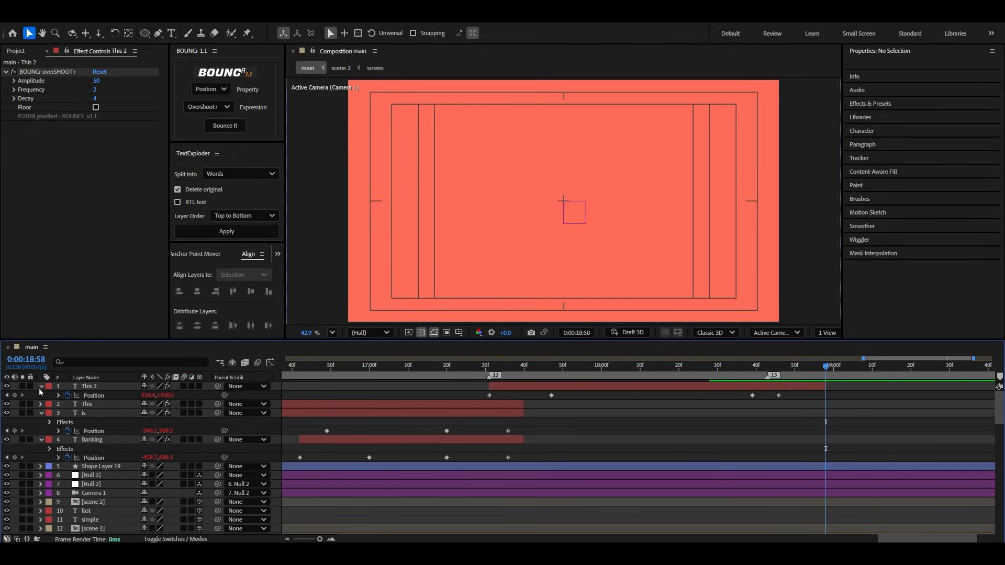
left_click(42, 387)
left_click(42, 404)
left_click(41, 413)
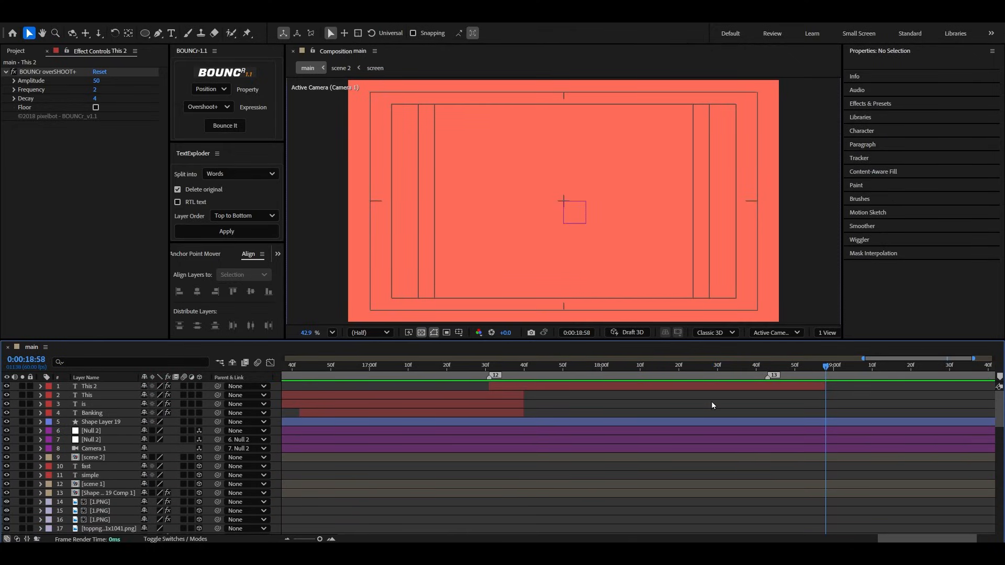
Step: Draw a rounded square about 182 px wide in the composition's left half and fill it with white (FFFFFF)
left_click_drag(145, 33, 173, 33)
left_click_drag(425, 186, 451, 211)
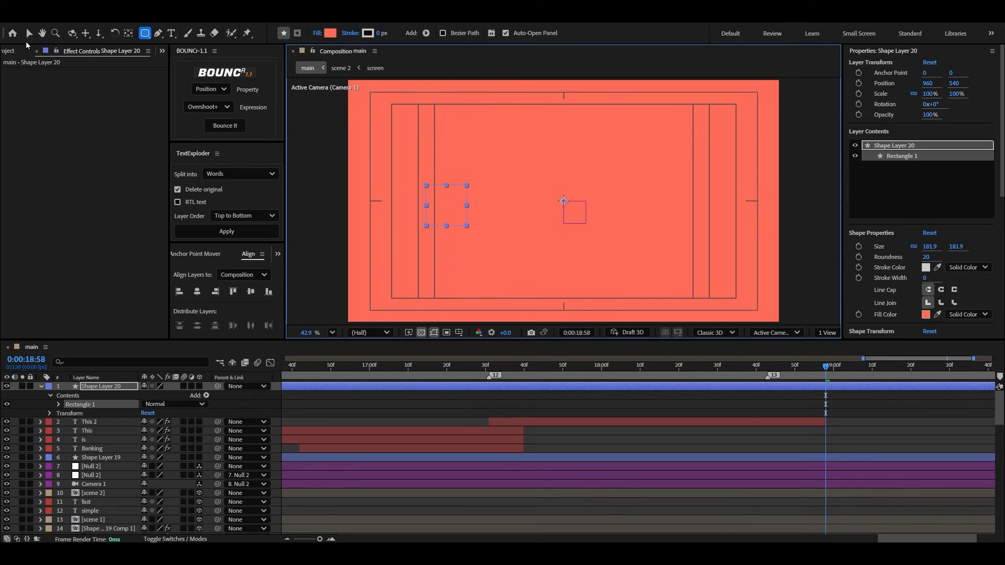
key("v")
left_click(505, 33)
left_click(383, 203)
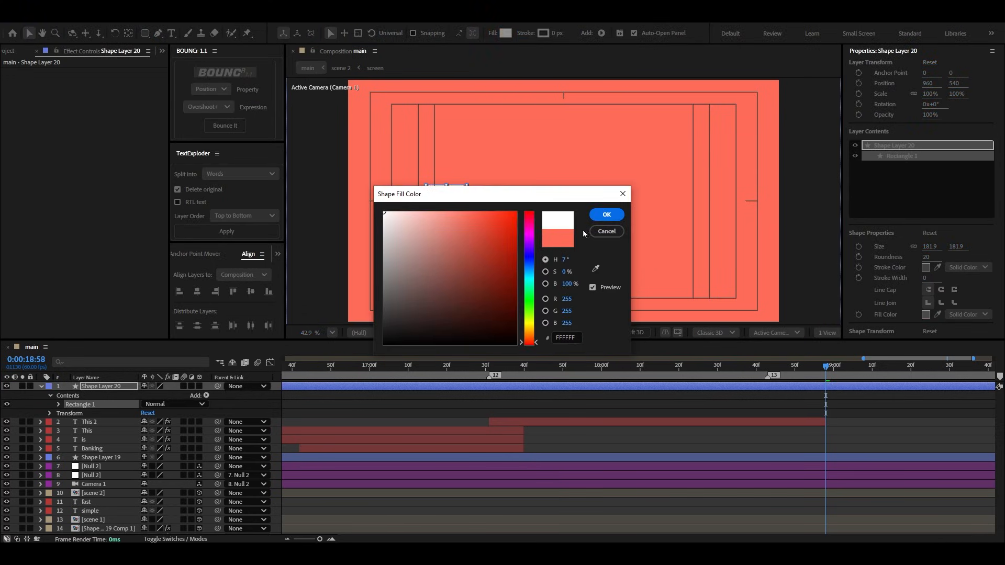
left_click(605, 214)
Step: Center the white square's anchor point and move the square to about 508.5, 541.2
left_click(195, 255)
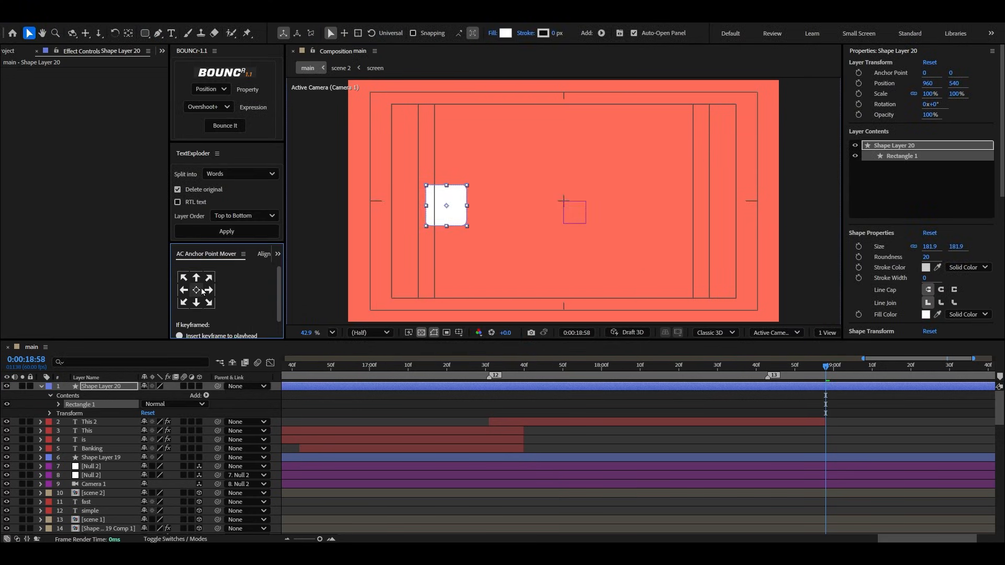
left_click(200, 291)
left_click(41, 387)
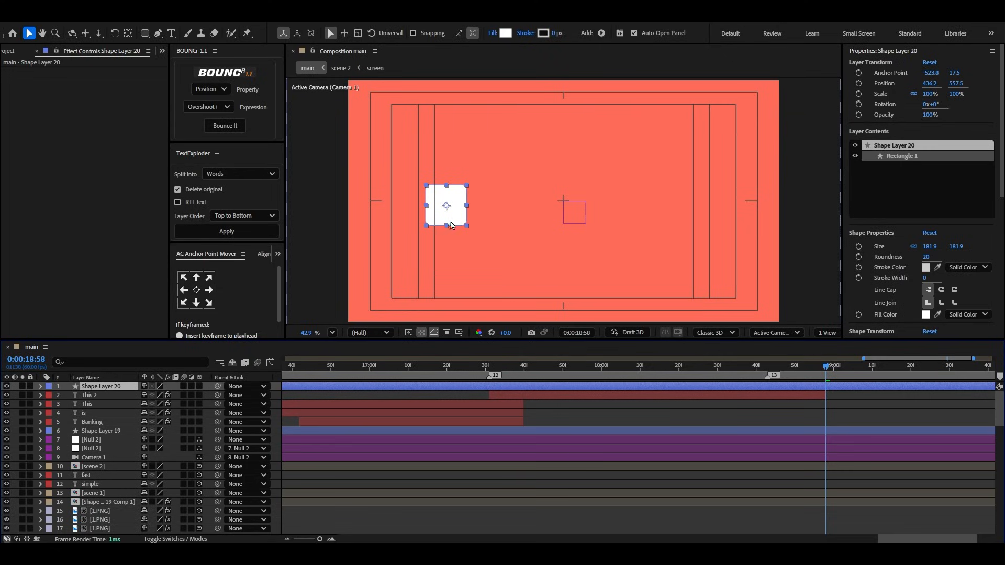
mouse_move(467, 205)
left_mouse_down()
mouse_move(485, 199)
mouse_move(472, 211)
left_mouse_up()
key("ctrl+z")
left_click(566, 417)
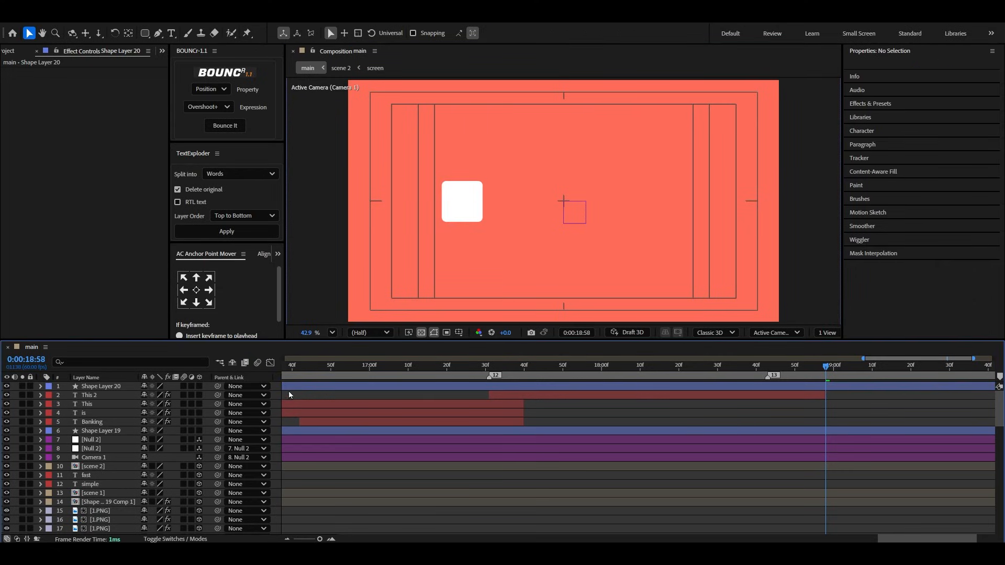
Step: Cut away the white square layer before 0:00:18:43 so that it starts at marker 13
left_click(347, 390)
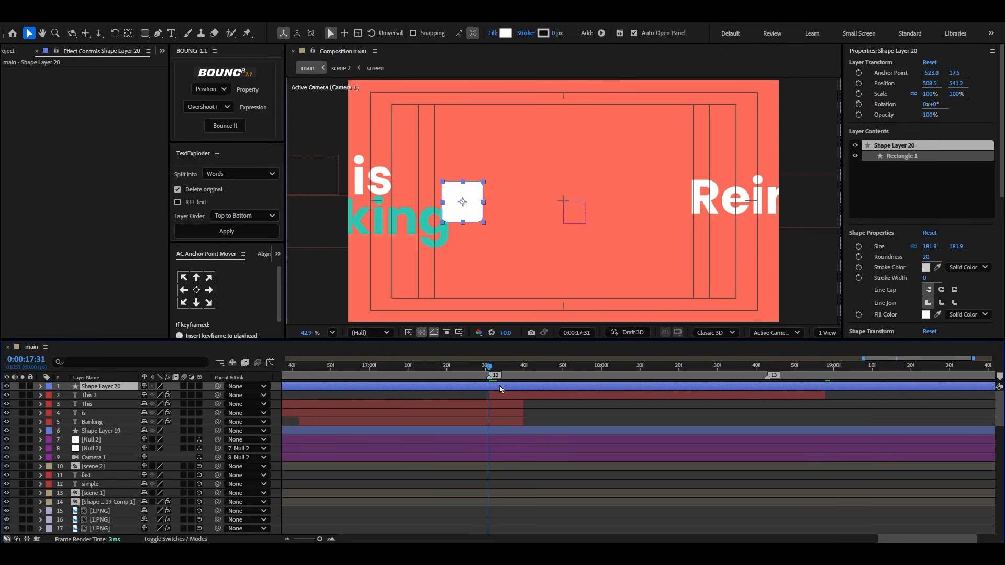
key("ctrl+shift+d")
left_click(469, 395)
key("Delete")
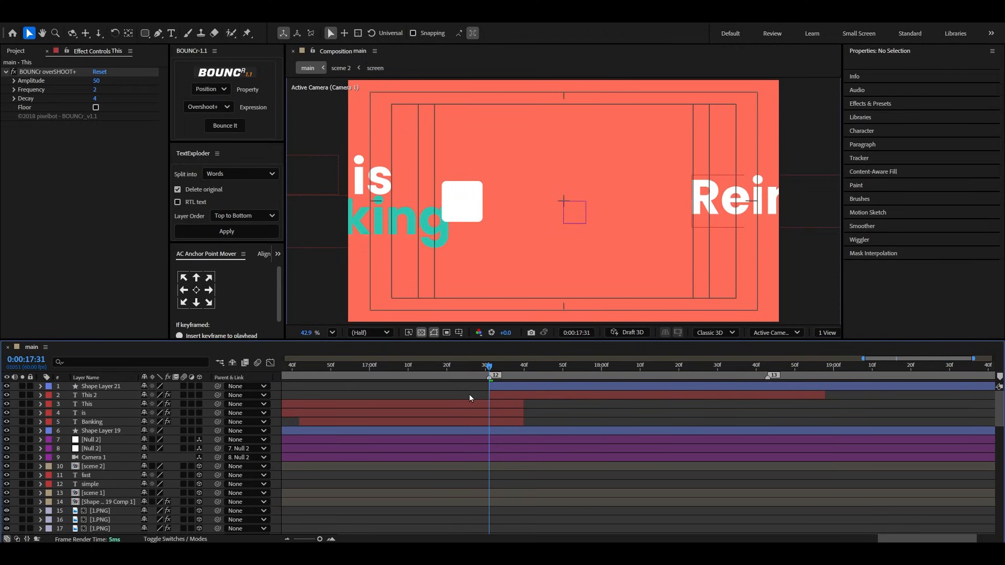
key("space")
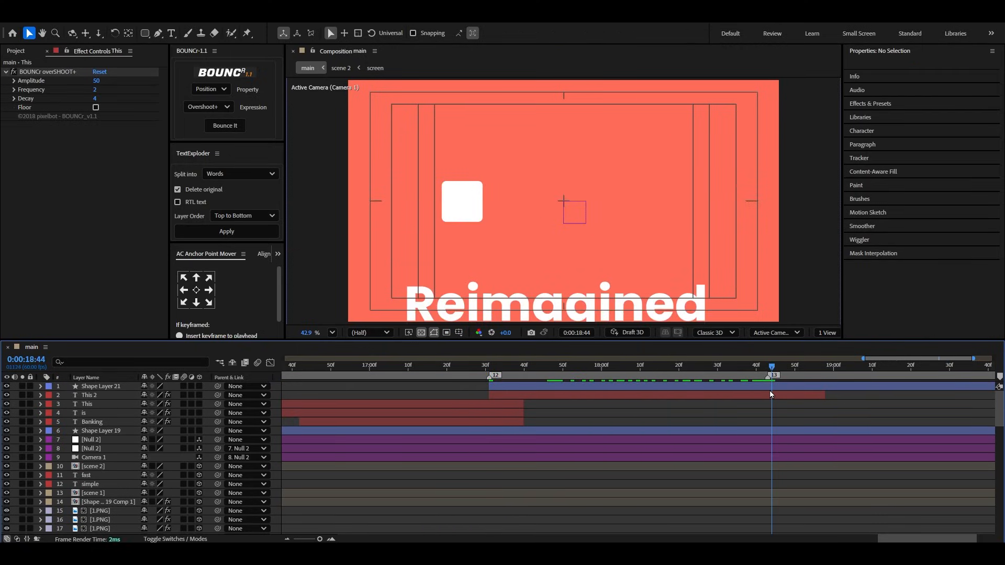
key("space")
left_click(853, 388)
key("alt+[")
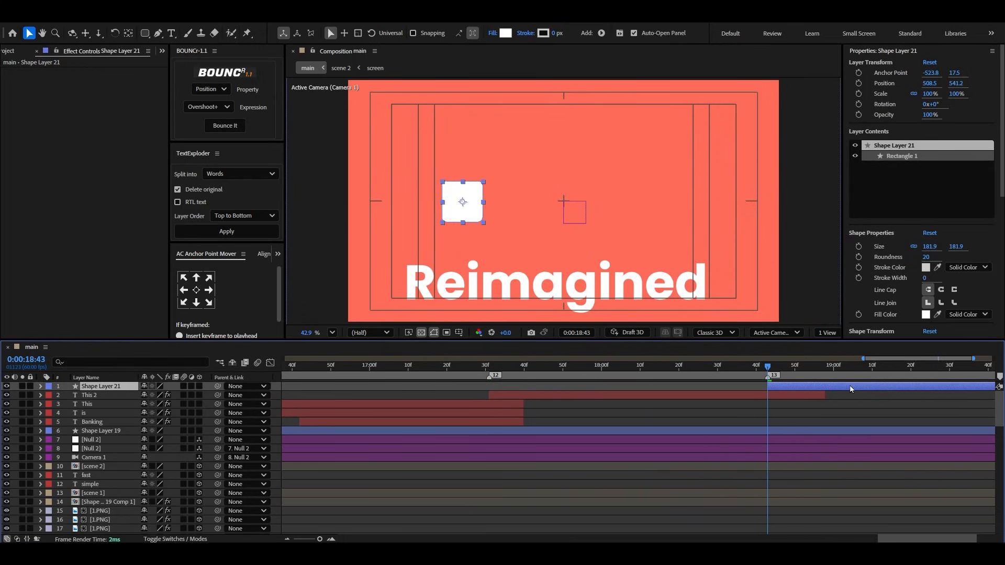
Step: Duplicate the "Reimagined" layer, moving the copy to the top of the layer stack with its start at 0:00:18:43
left_click(695, 396)
key("ctrl+d")
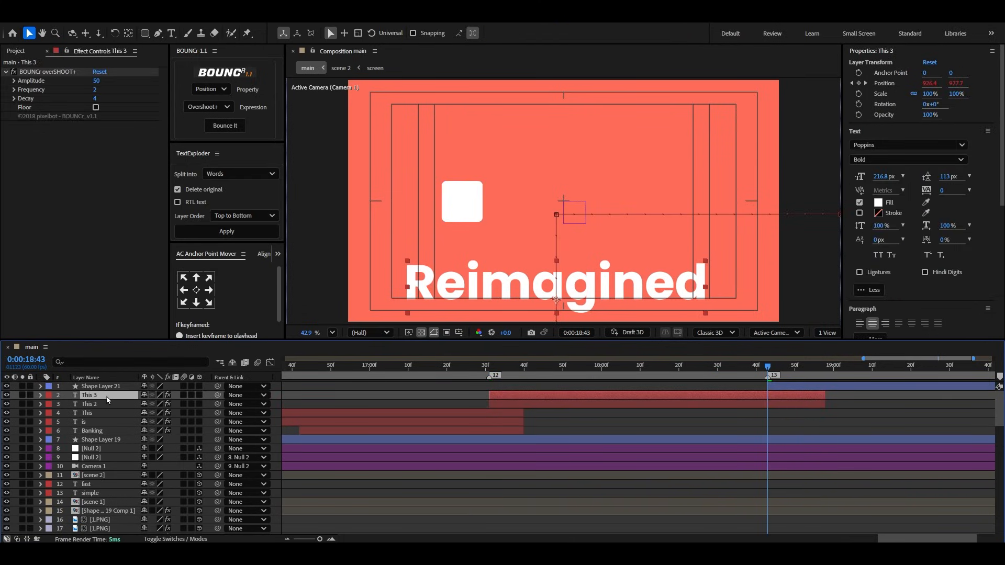
left_click_drag(105, 396, 117, 386)
left_click_drag(545, 387, 823, 387)
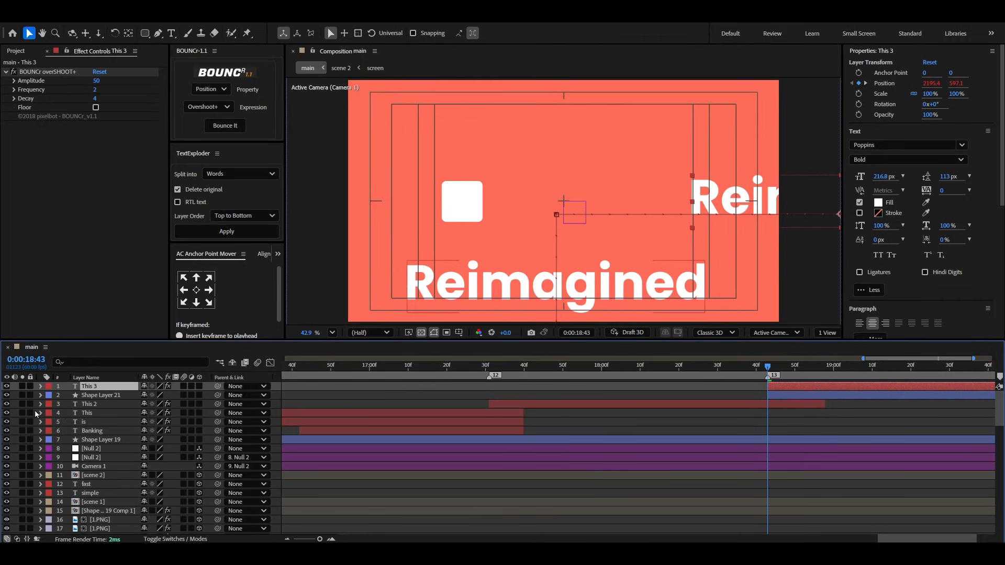
Step: Clear the copied text's Position keyframes and move it beside the white square
key("p")
left_click_drag(722, 206, 527, 205)
Step: Change the copied text to "Sadapay" and nudge it closer to the white square
double_click(527, 205)
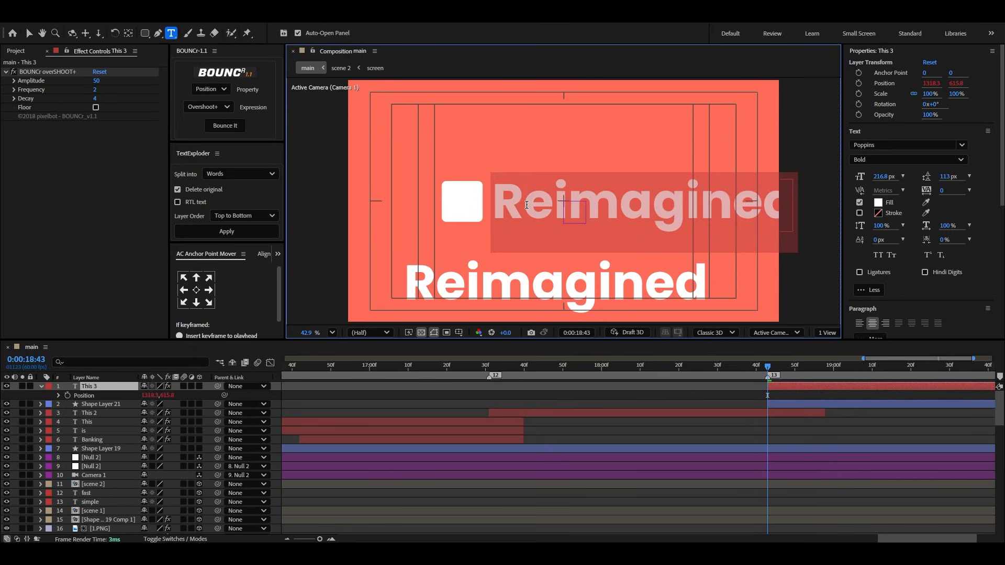
type("Sadapay")
key("Escape")
key("v")
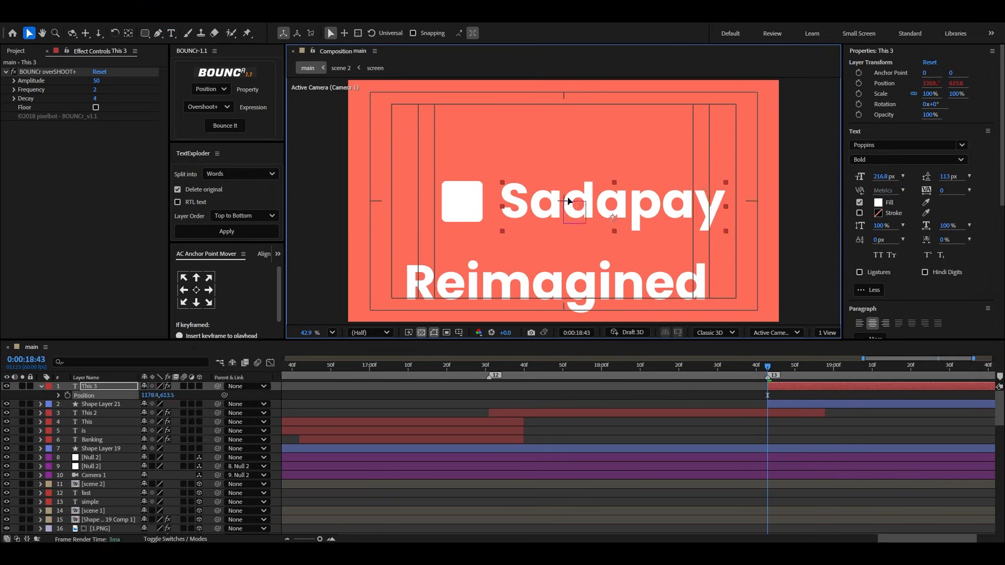
left_click_drag(569, 201, 563, 202)
left_click(608, 422)
key("u")
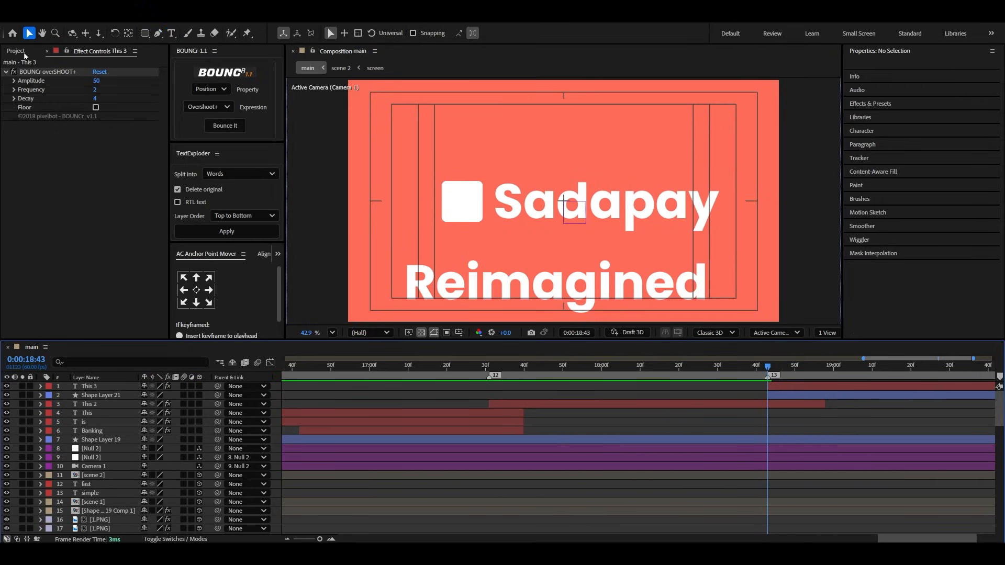
Step: Add the teal and coral logo PNG from the "banks logo" folder as the top layer, cutting it to start at 0:00:18:43
left_click(23, 53)
left_click(5, 194)
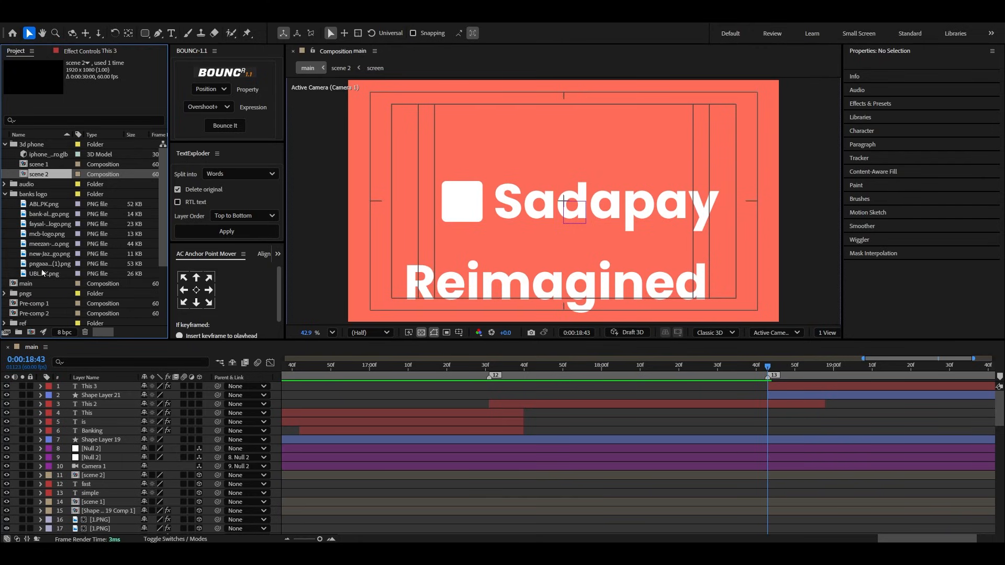
left_click(42, 265)
left_click_drag(44, 269, 78, 391)
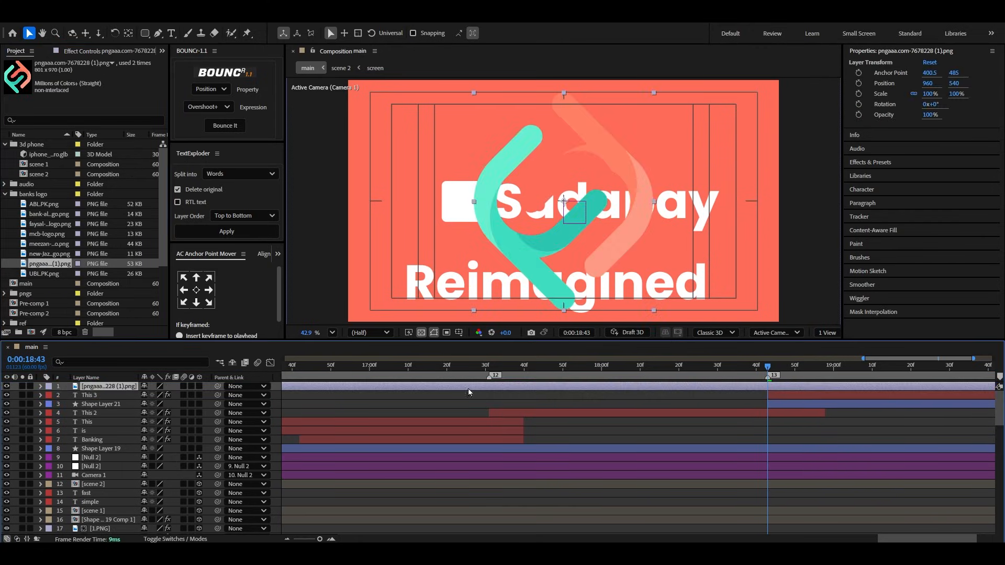
key("ctrl+shift+d")
left_click(643, 396)
key("Delete")
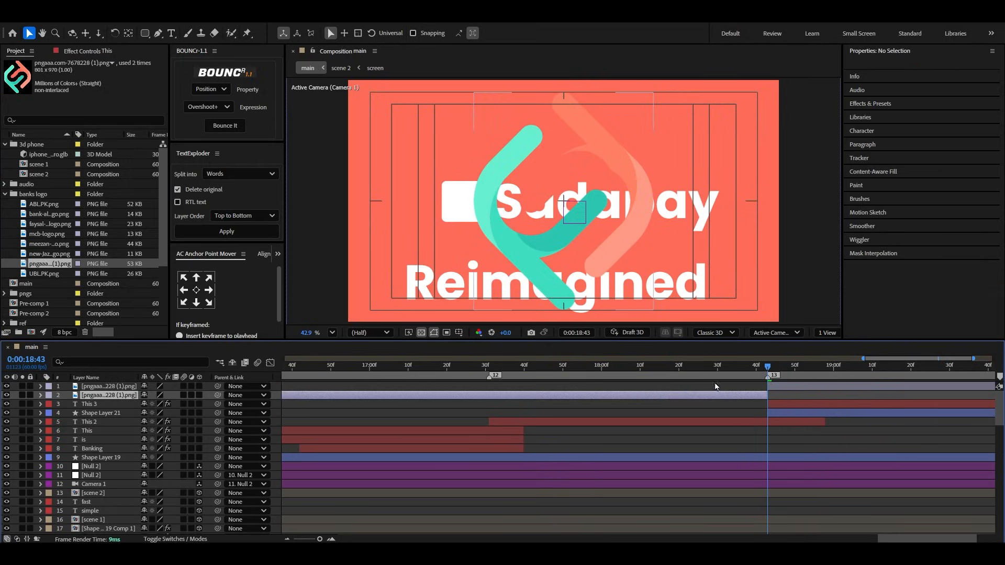
Step: Scale the logo to 14.5% and center it inside the white square
left_click(813, 390)
key("s")
left_click_drag(175, 396, 154, 397)
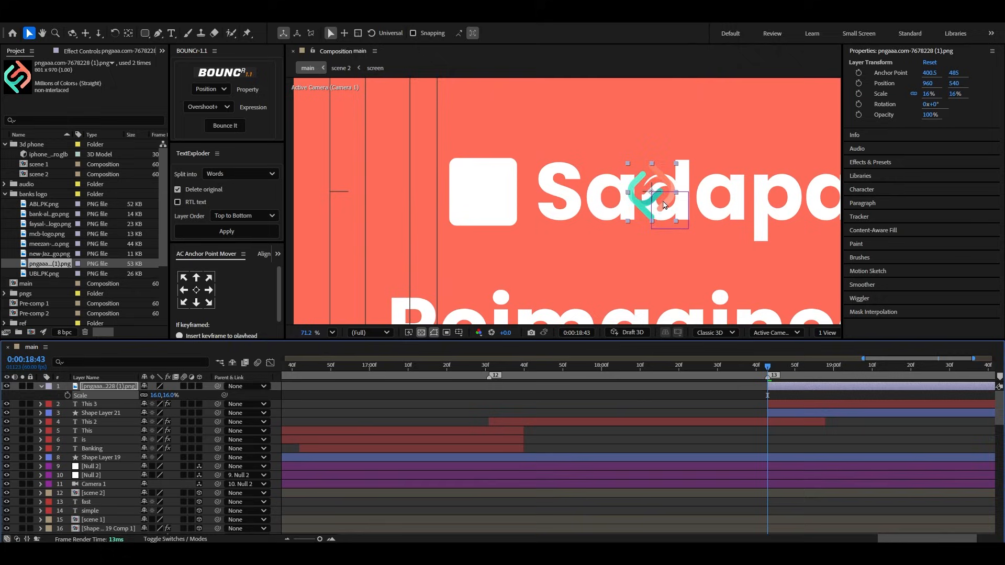
left_click_drag(664, 205, 492, 203)
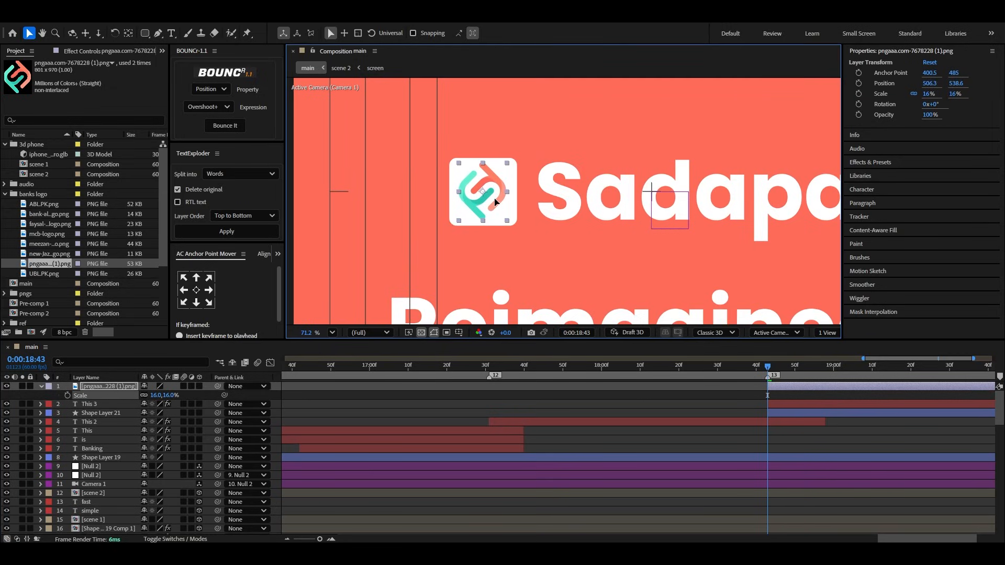
left_click_drag(165, 397, 160, 397)
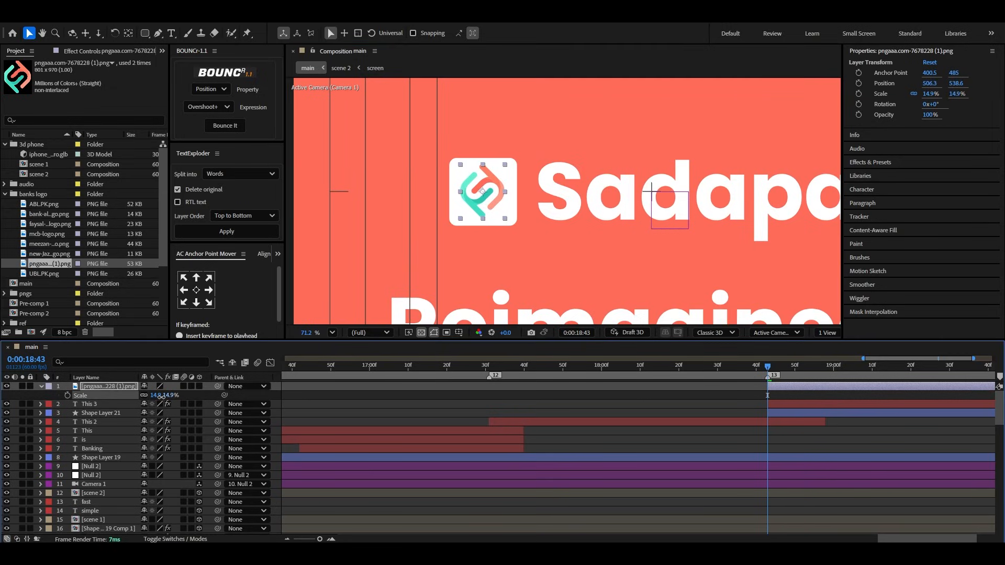
left_click(341, 332)
left_click(356, 131)
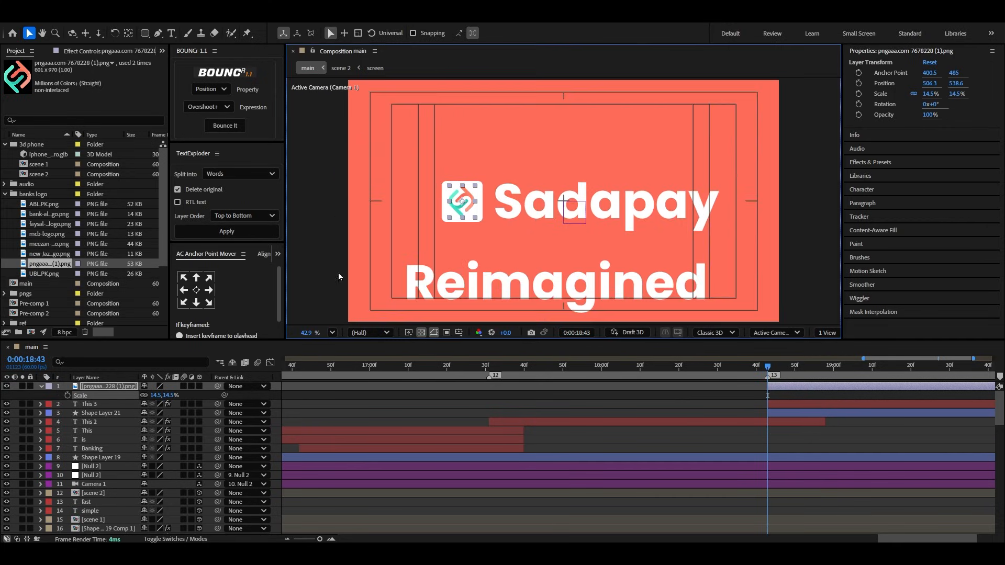
Step: Move the logo layer below the "Sadapay" text layer and parent it to the white square's layer
left_click(580, 398)
left_click(461, 206)
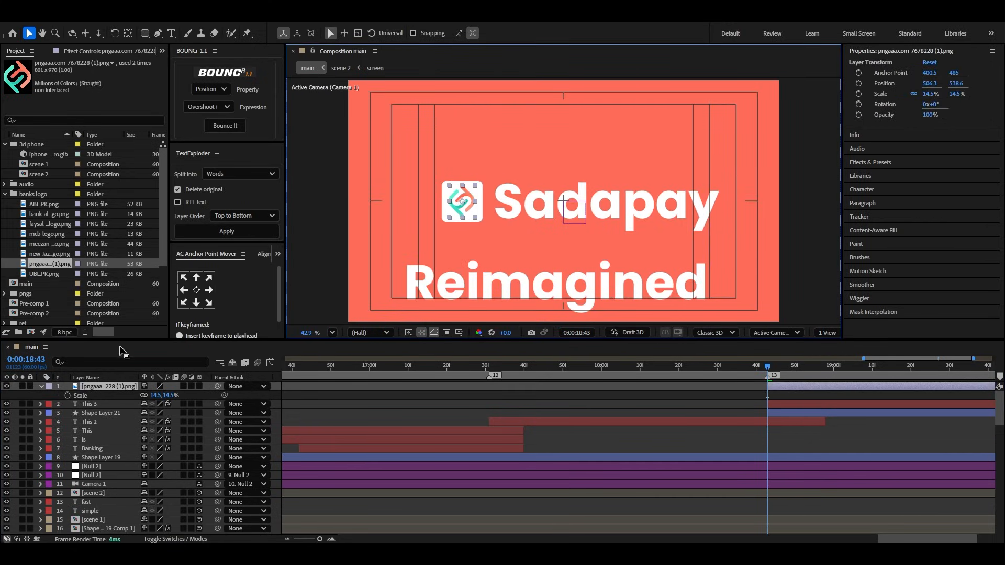
left_click(42, 387)
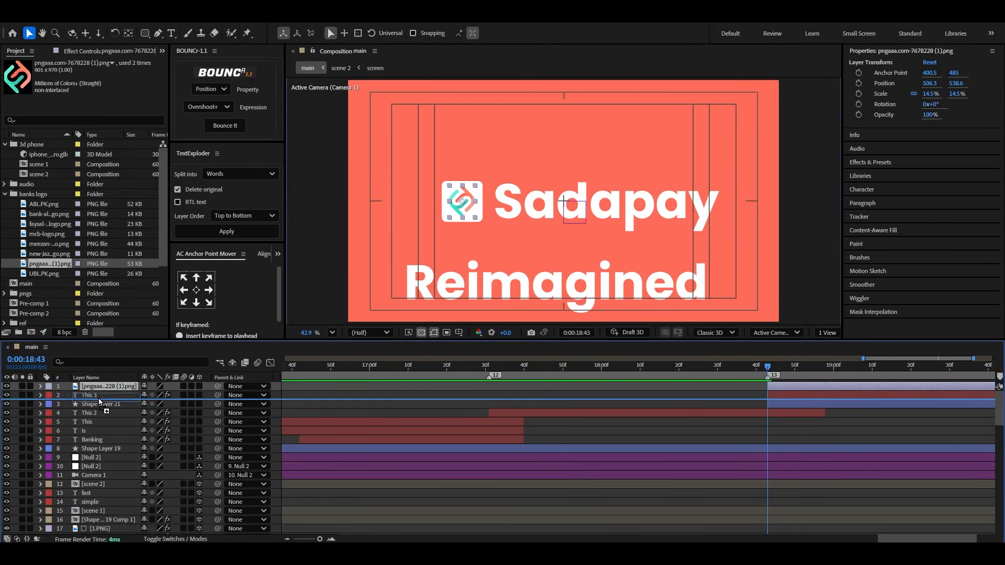
left_click_drag(100, 402, 99, 404)
left_click_drag(219, 393, 105, 408)
Step: Add Position keyframes to the "Sadapay" text and the white square, and move them to about 0:00:19:16
left_click(106, 407)
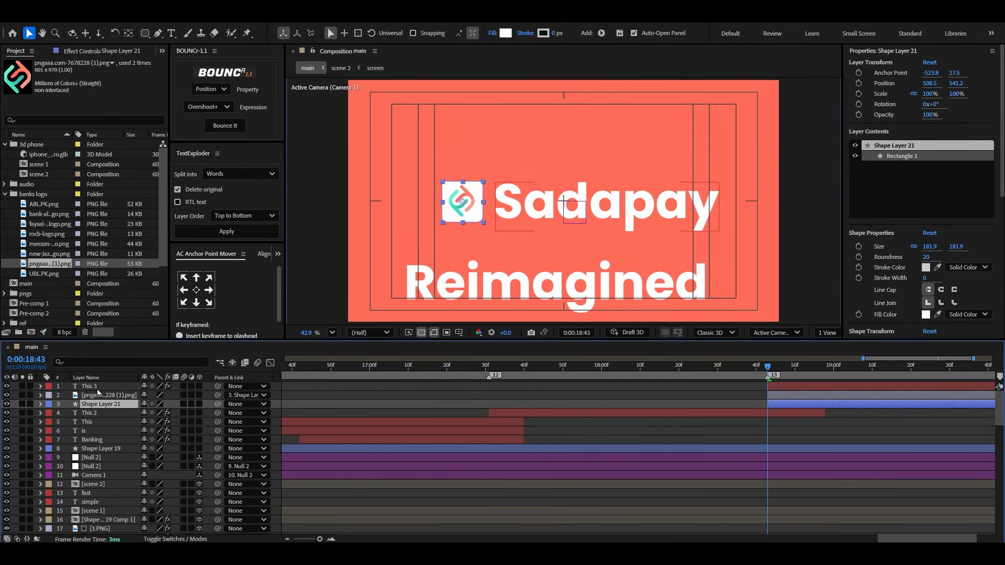
left_click(97, 388, "ctrl")
key("p")
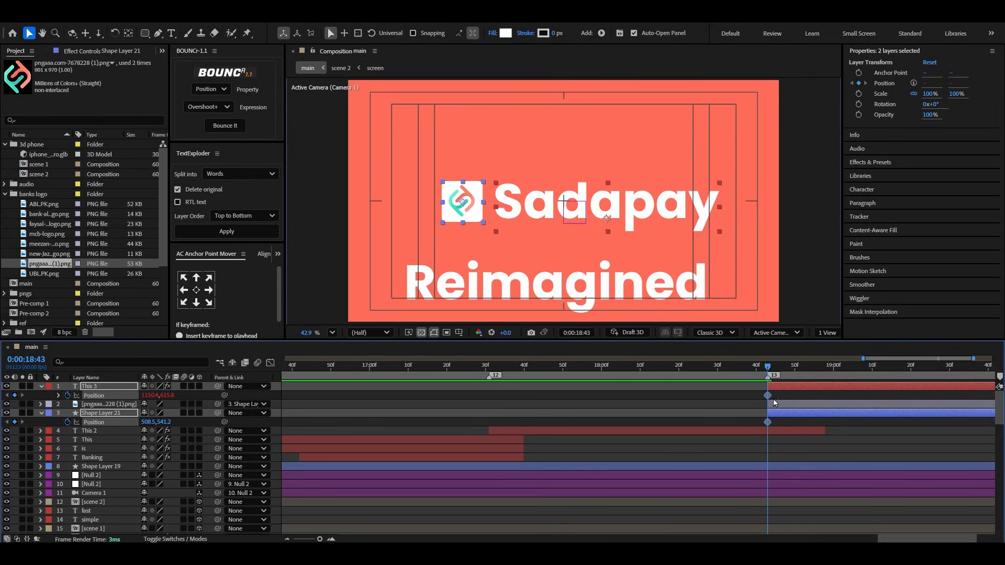
left_click_drag(792, 397, 763, 423)
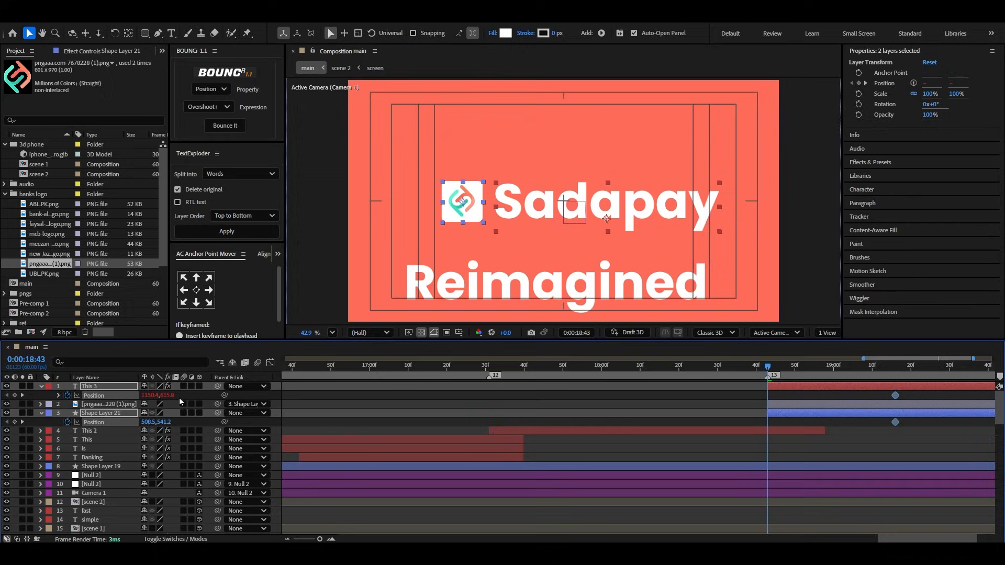
Step: Keyframe the "Sadapay" text and white square above the frame at 0:00:18:43, with Y positions of -25.2 and -99.8
left_click_drag(158, 395, 68, 422)
left_click_drag(171, 400, 2, 428)
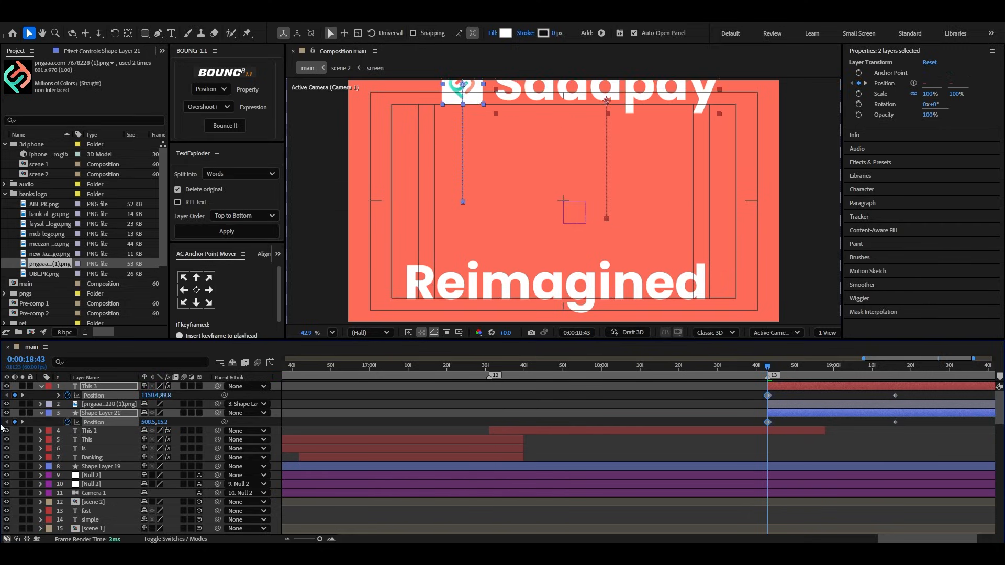
left_click_drag(160, 404, 110, 404)
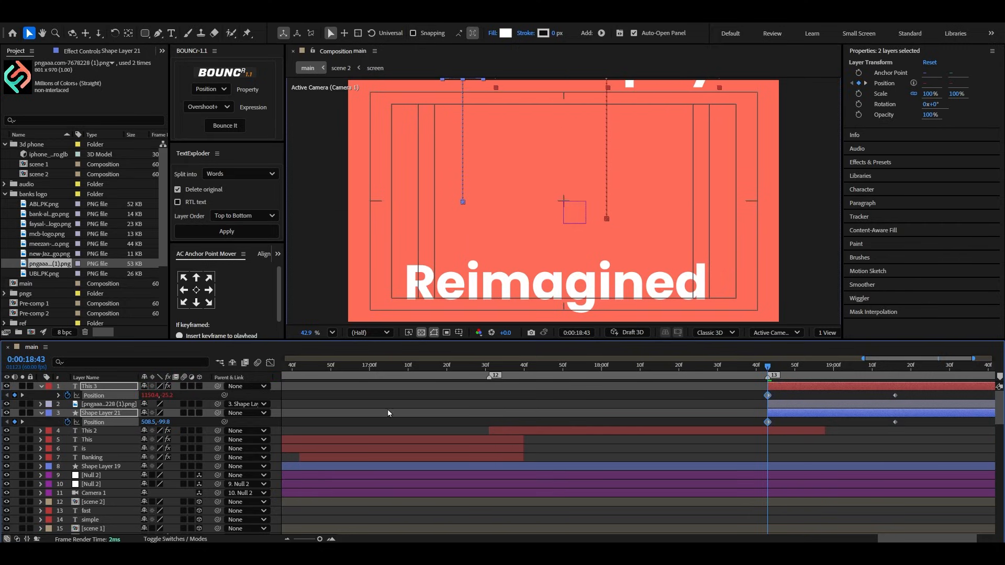
Step: Apply the BOUNCr Overshoot+ expression to the Position keyframes of the "Sadapay" text and white square, and preview the drop-in
left_click_drag(919, 391, 752, 437)
left_click(225, 126)
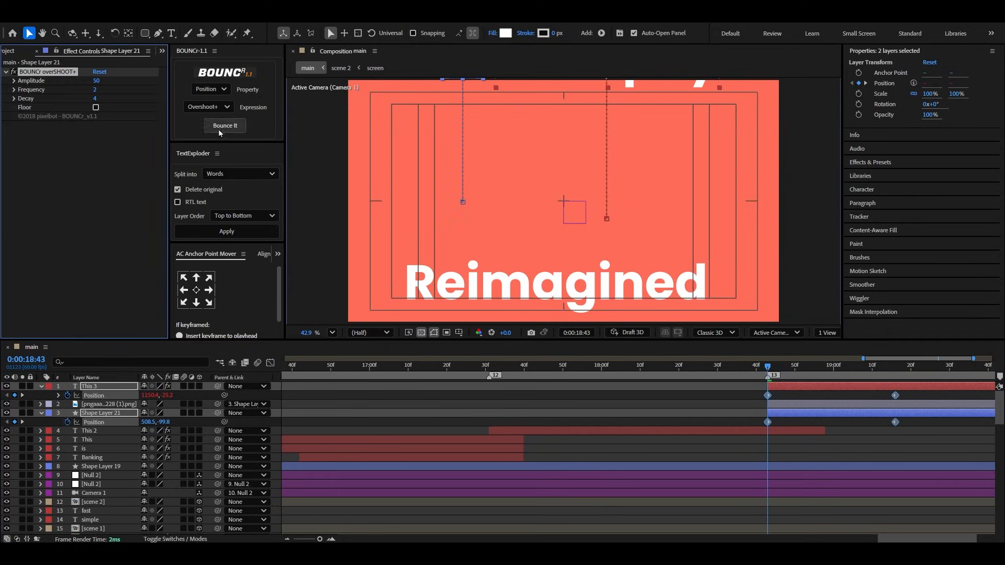
left_click(663, 367)
key("space")
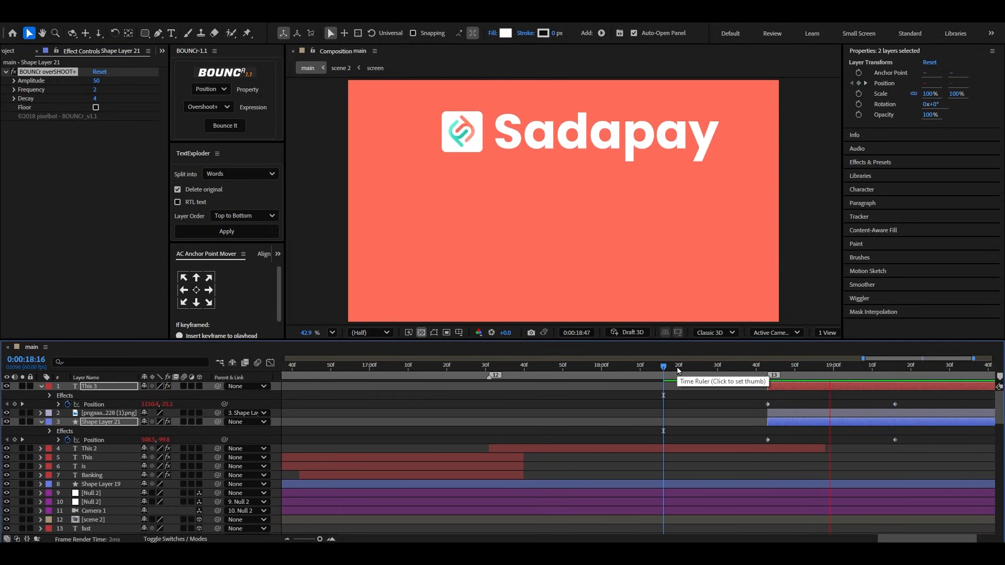
key("space")
Step: Shift the ending Position keyframes of the text and white square earlier to about 0:00:19:00, and preview the faster drop
key("minus")
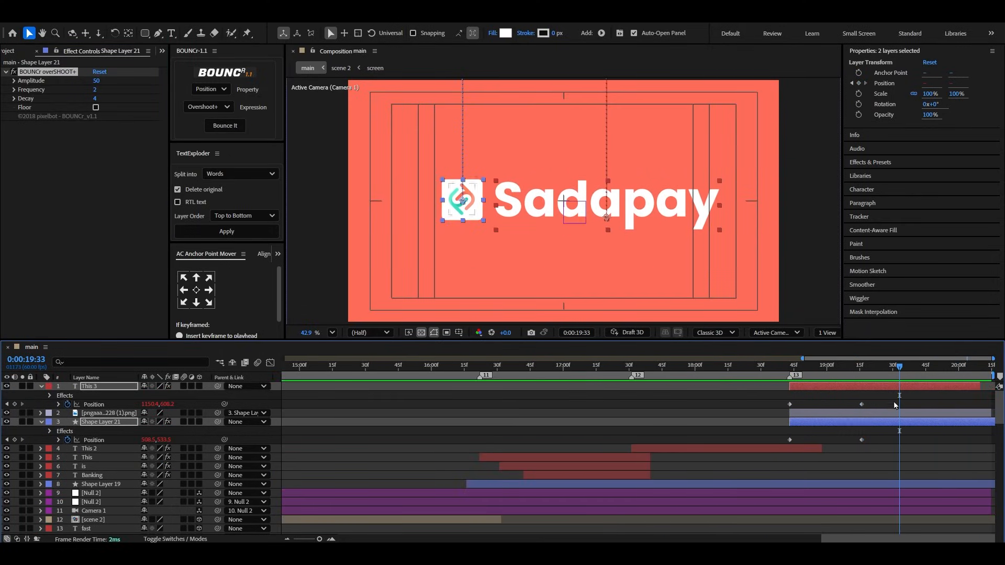
left_click_drag(894, 401, 829, 441)
left_click(763, 366)
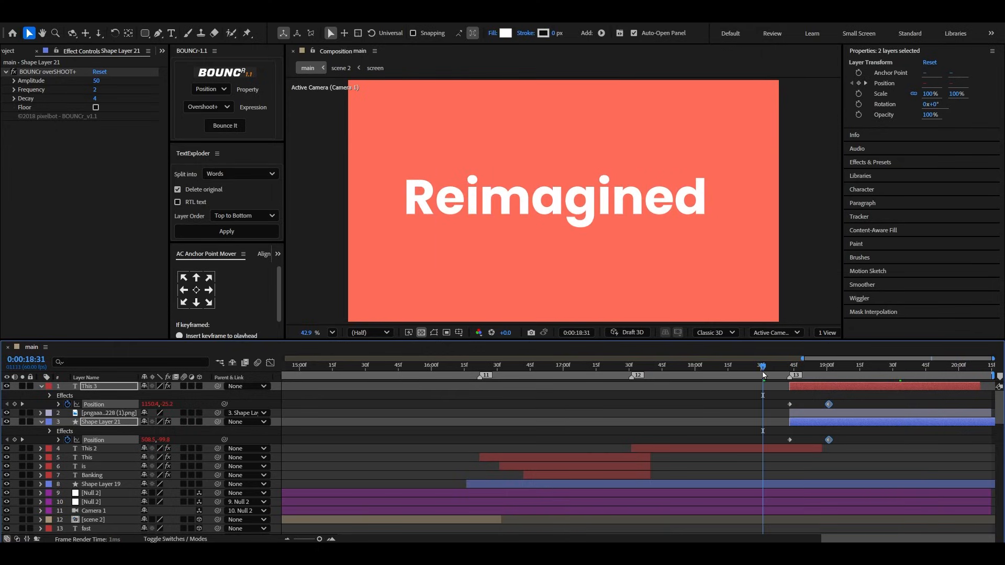
left_click(846, 404)
key("space")
key("space")
Step: Delay the "Sadapay" text layer to start at 0:00:18:47, after the logo square, and preview the staggered entrance
left_click(798, 371)
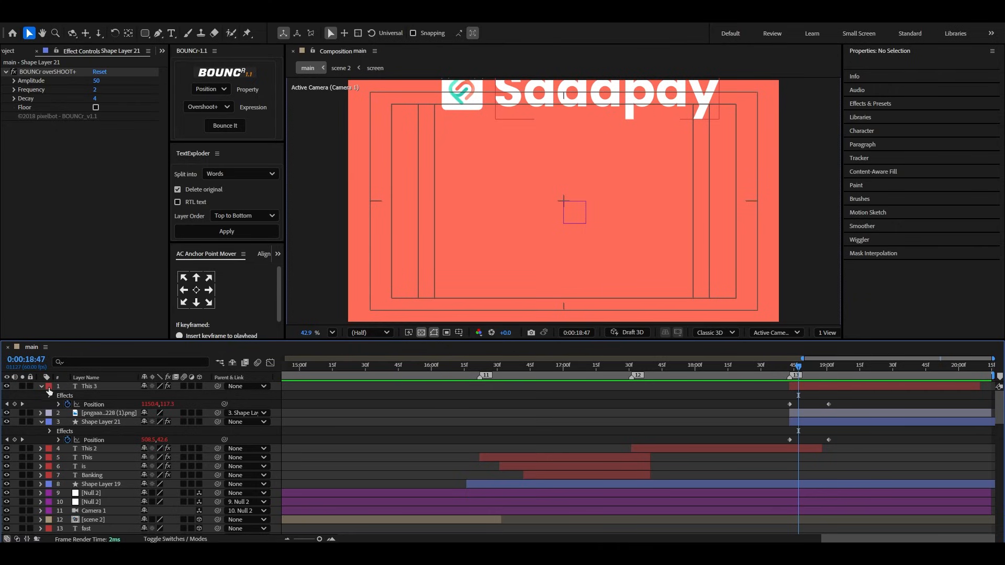
left_click(42, 386)
left_click(86, 387)
left_click_drag(814, 388, 823, 388)
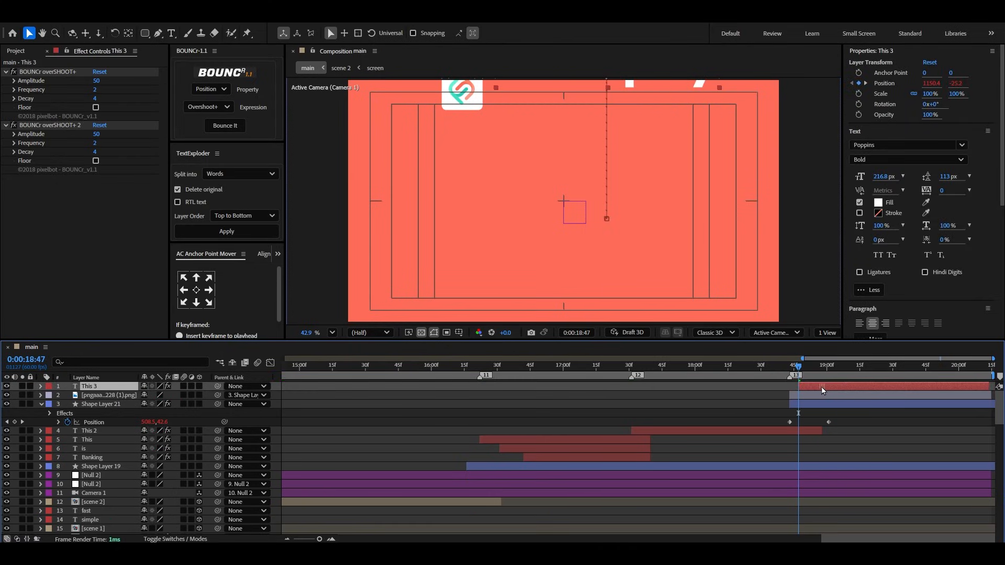
left_click(759, 367)
key("space")
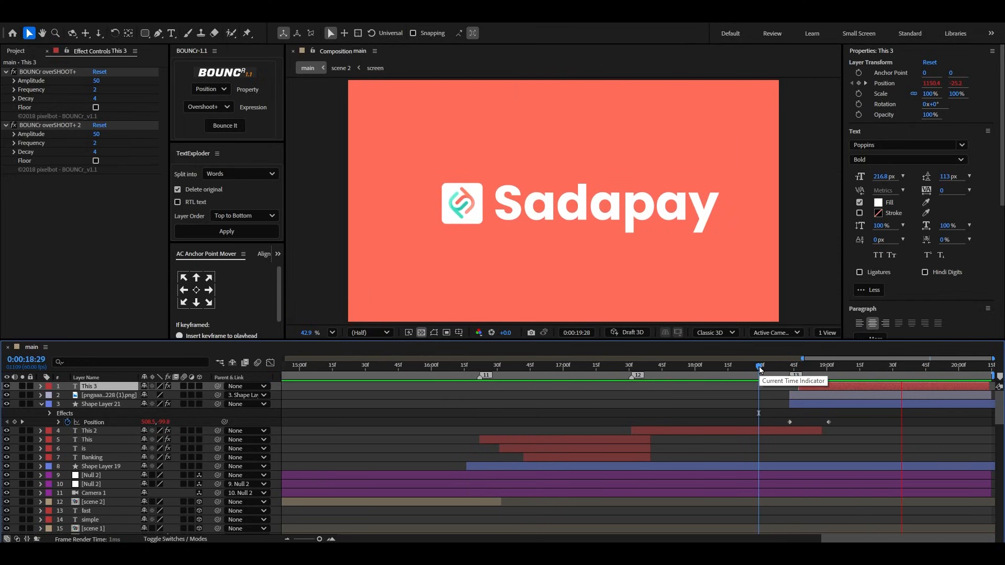
key("space")
Step: Collapse the white square's properties and play the whole composition from the beginning to review the animation
left_click(41, 405)
left_click(340, 416)
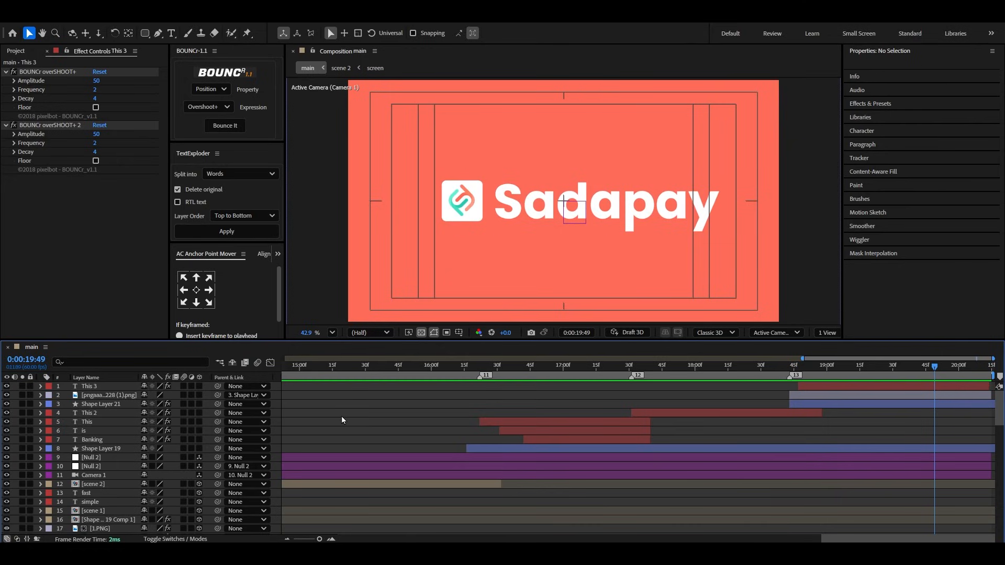
scroll(544, 431, "down", 5)
key("Home")
key("space")
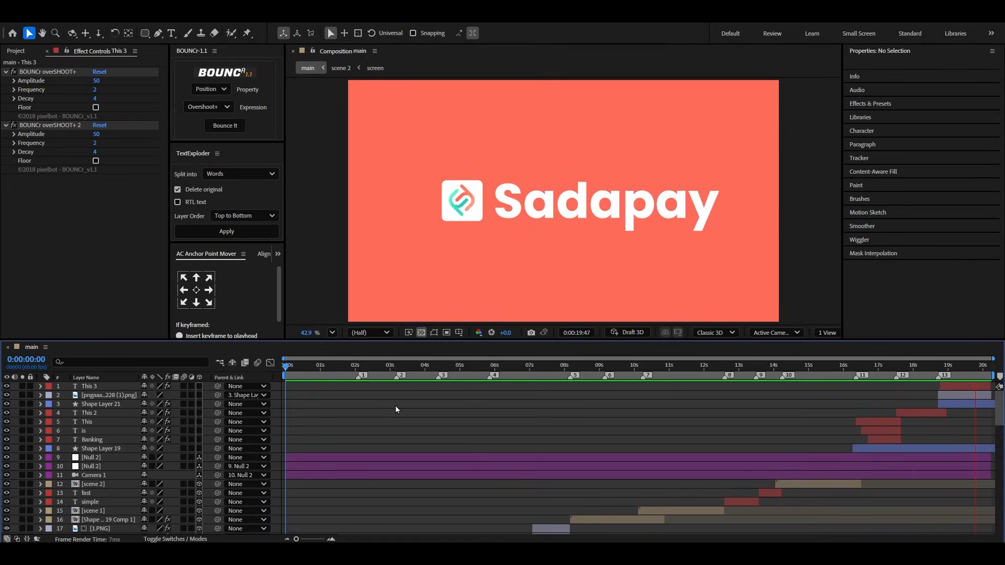
key("space")
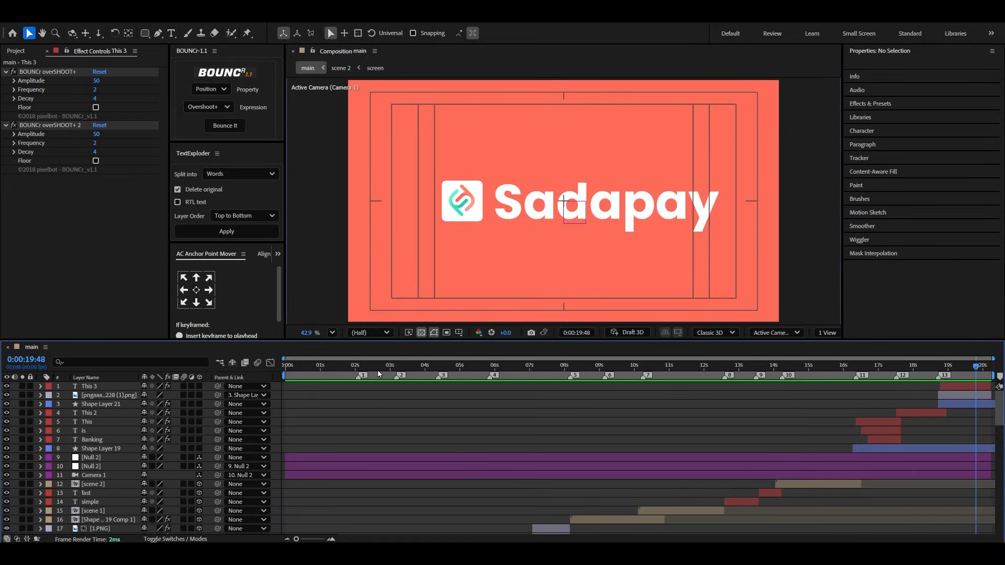